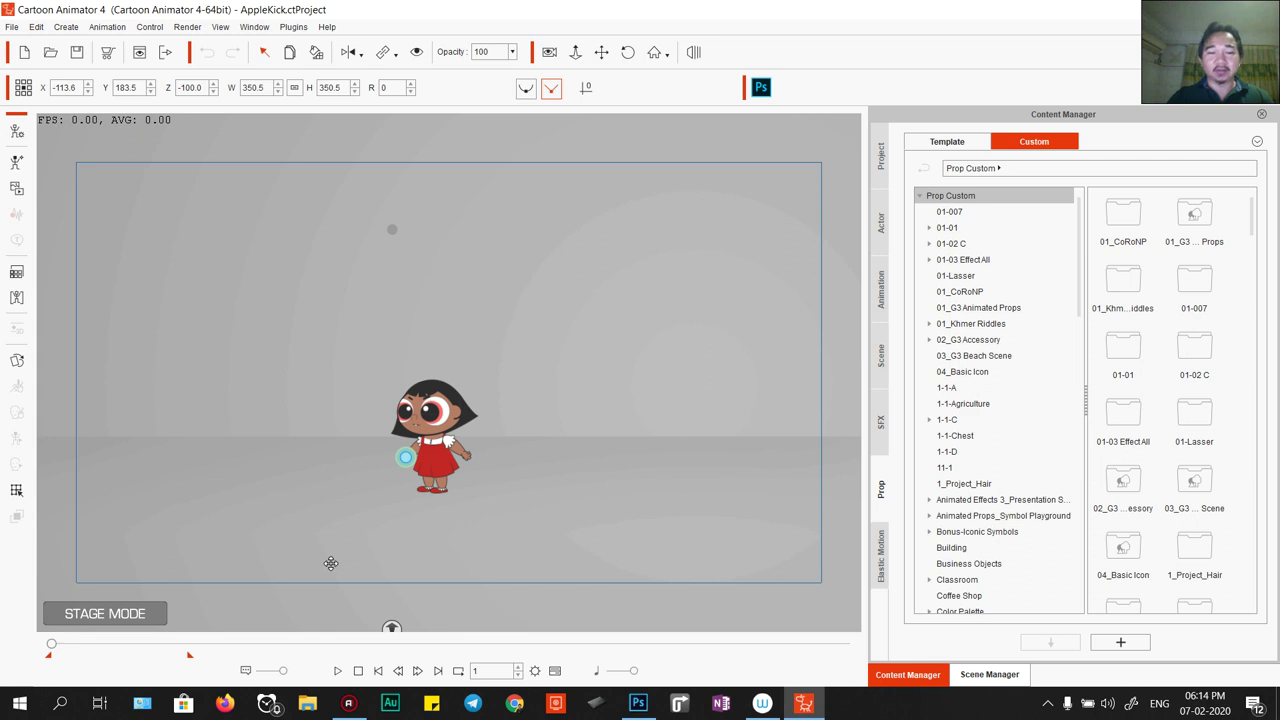
Play the AppleKick project's animation from the first frame and pause it around frame 343.
{"action": "left_click", "coordinate": [337, 671]}
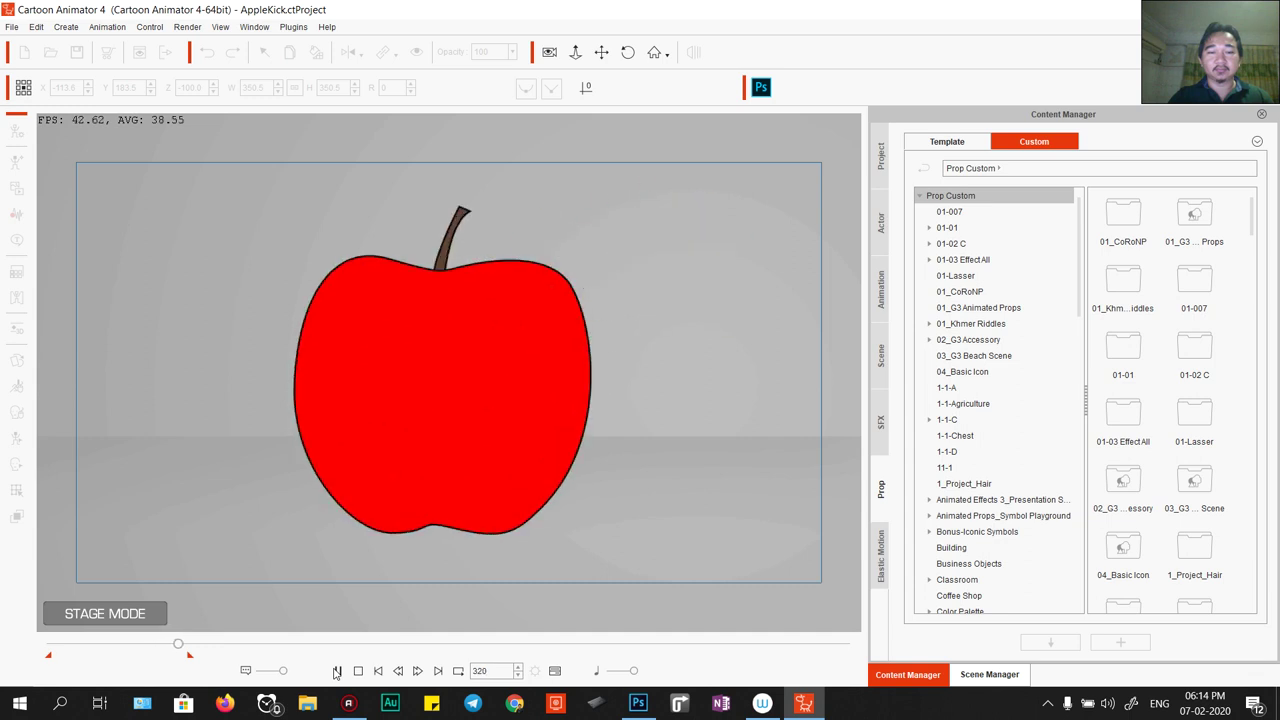
{"action": "left_click", "coordinate": [337, 671]}
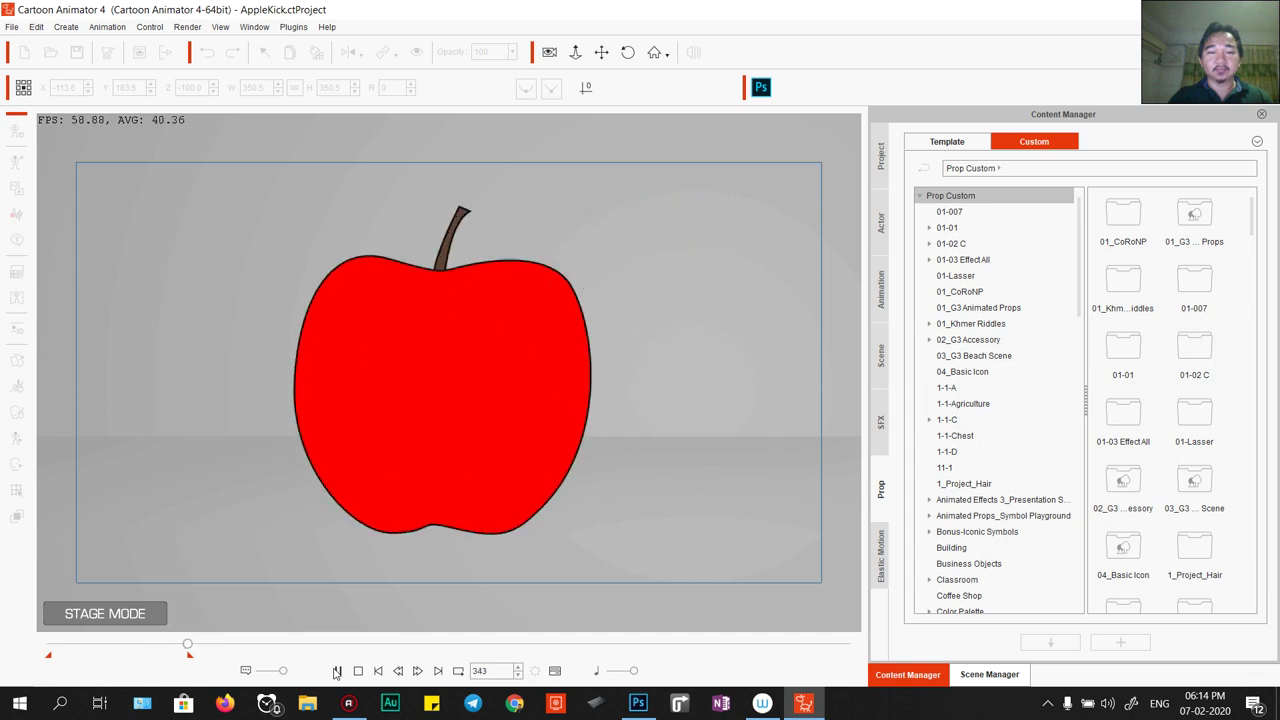
Try moving the large apple at frame 343 and the girl character at frame 1.
{"action": "left_click", "coordinate": [397, 444]}
{"action": "left_click_drag", "start_coordinate": [420, 394], "coordinate": [376, 331]}
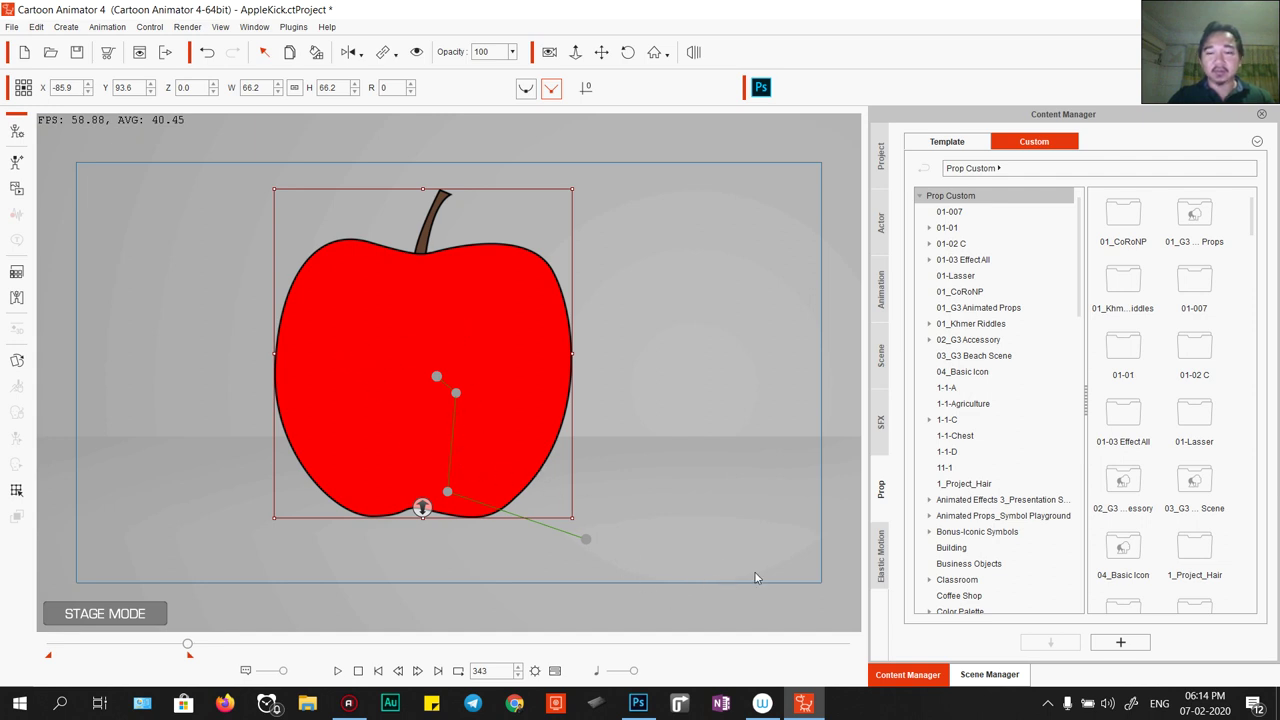
{"action": "left_click_drag", "start_coordinate": [187, 643], "coordinate": [51, 643]}
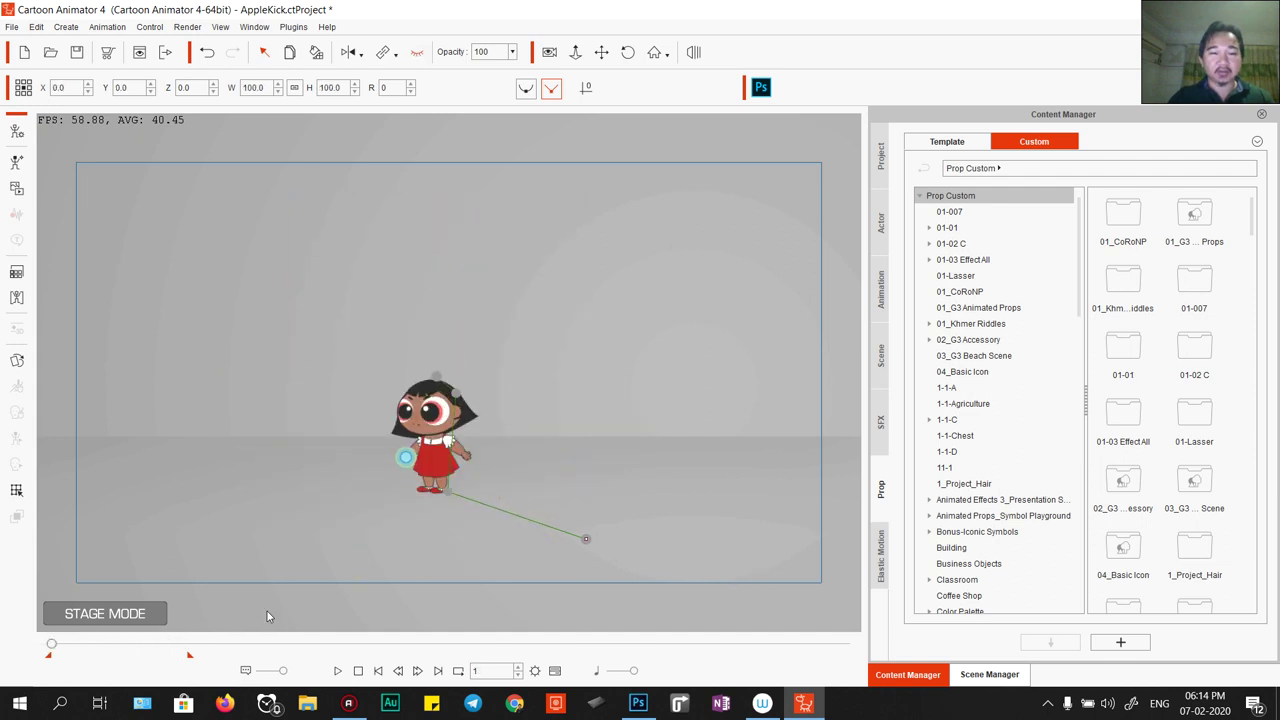
{"action": "left_click_drag", "start_coordinate": [441, 427], "coordinate": [476, 383]}
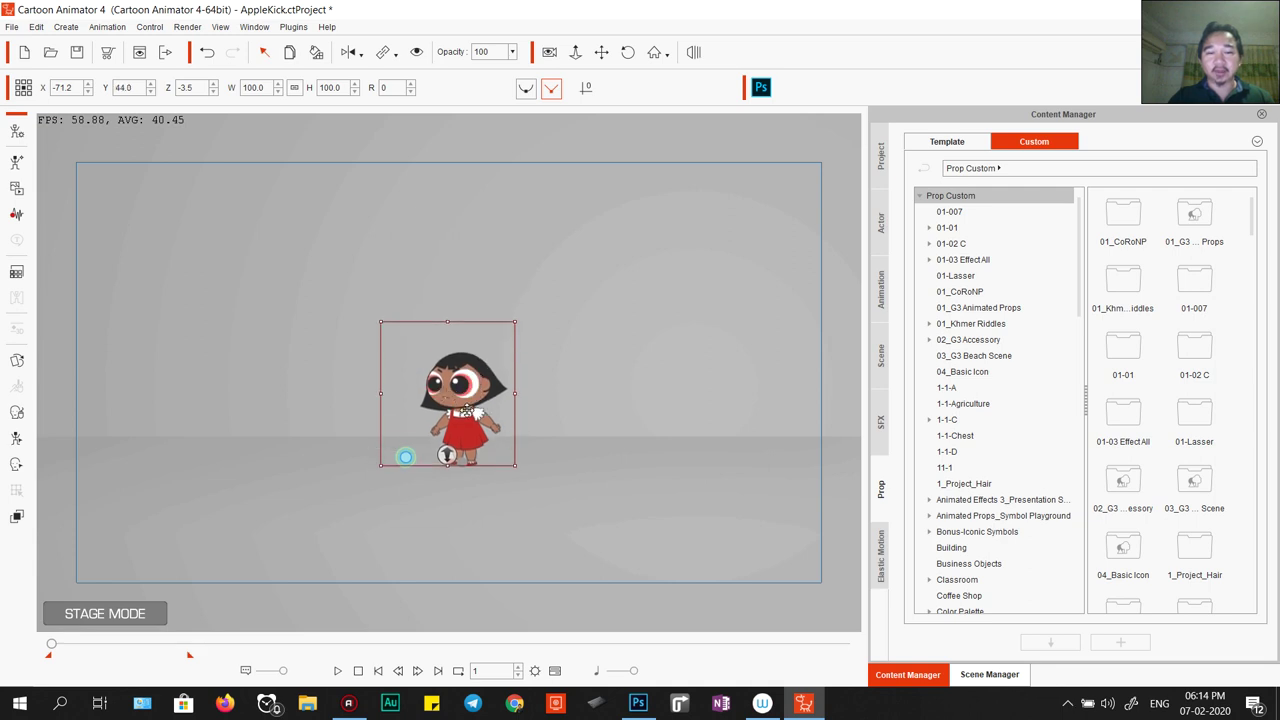
Try moving the apple-headed character up the stage at frame 200, and undo the last move.
{"action": "left_click", "coordinate": [103, 647]}
{"action": "left_click_drag", "start_coordinate": [104, 652], "coordinate": [130, 645]}
{"action": "left_click", "coordinate": [463, 406]}
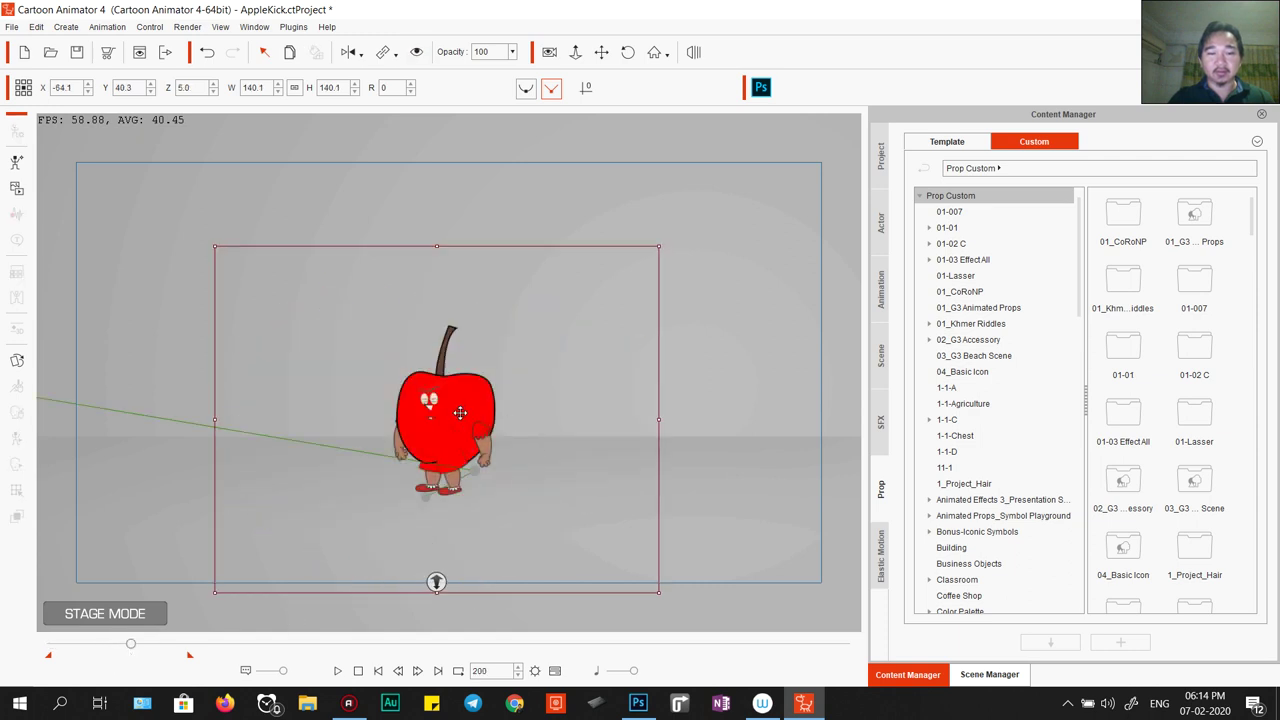
{"action": "left_click_drag", "start_coordinate": [427, 423], "coordinate": [326, 293]}
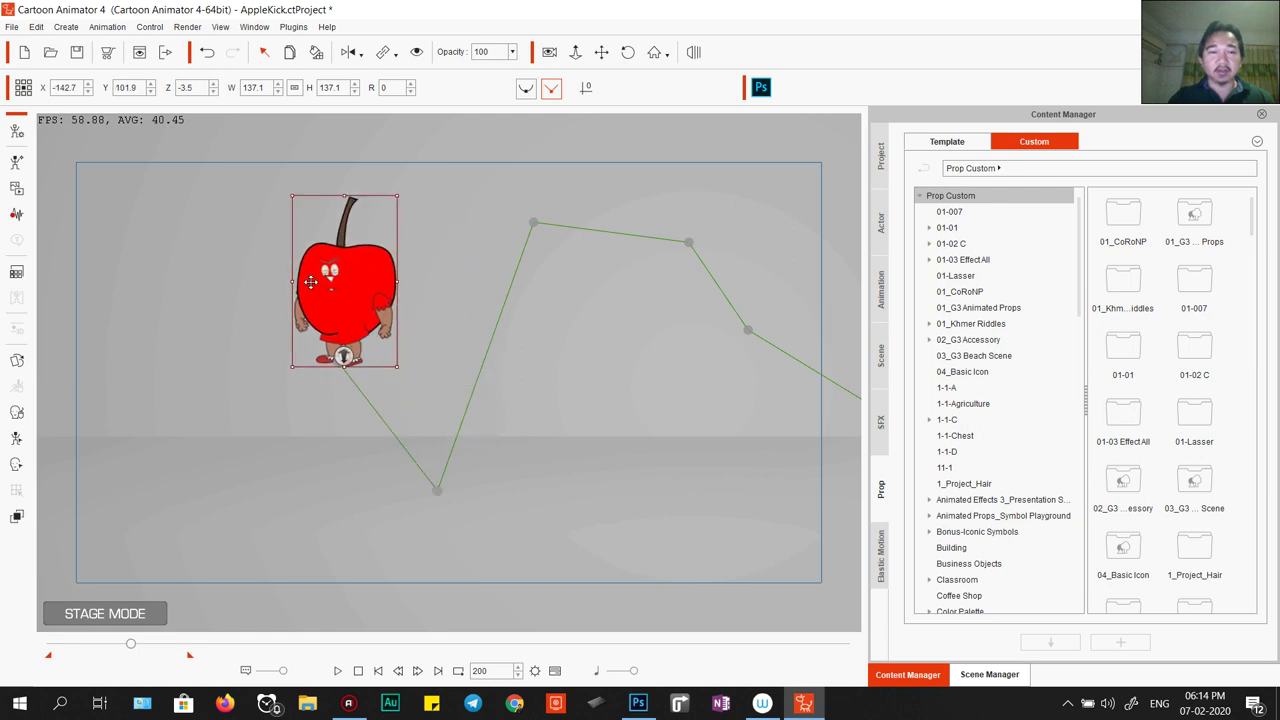
{"action": "key", "text": "ctrl+z"}
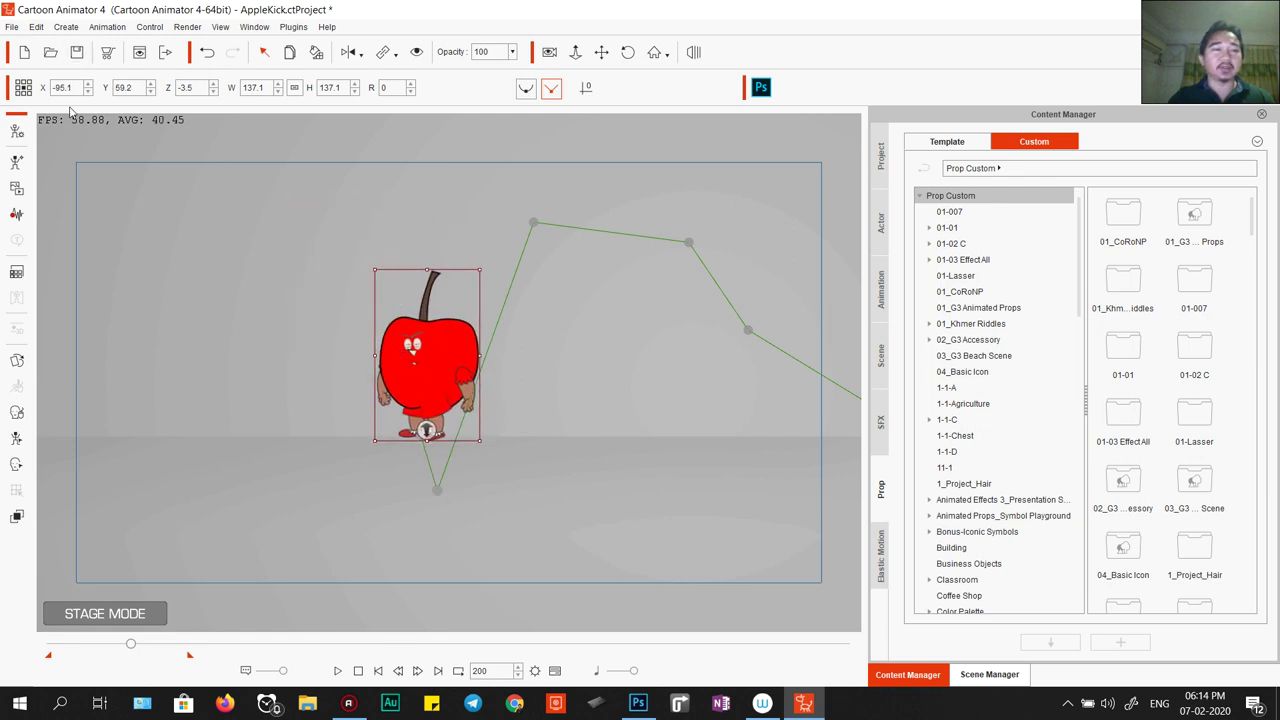
Start a new project without saving, and place the Sandra character from G3 360 Head Tools Bonus at about X -2, Y 45.
{"action": "left_click", "coordinate": [24, 53]}
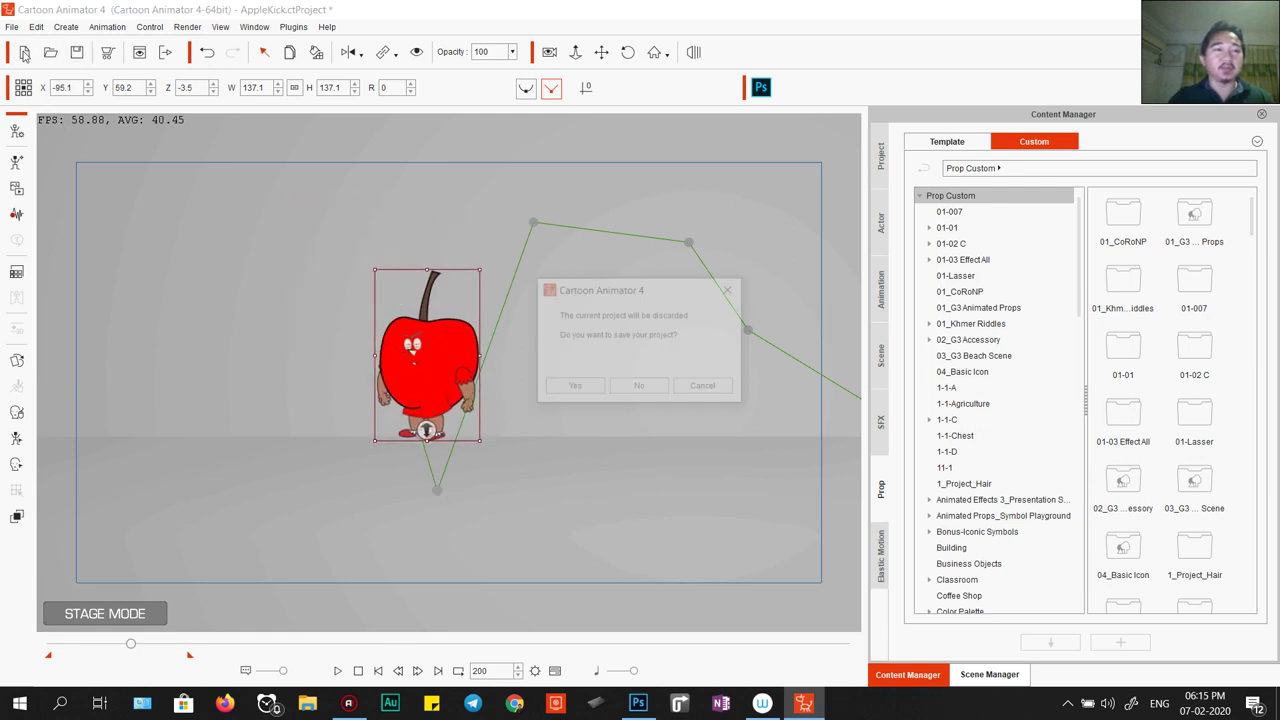
{"action": "left_click", "coordinate": [643, 386]}
{"action": "left_click", "coordinate": [877, 228]}
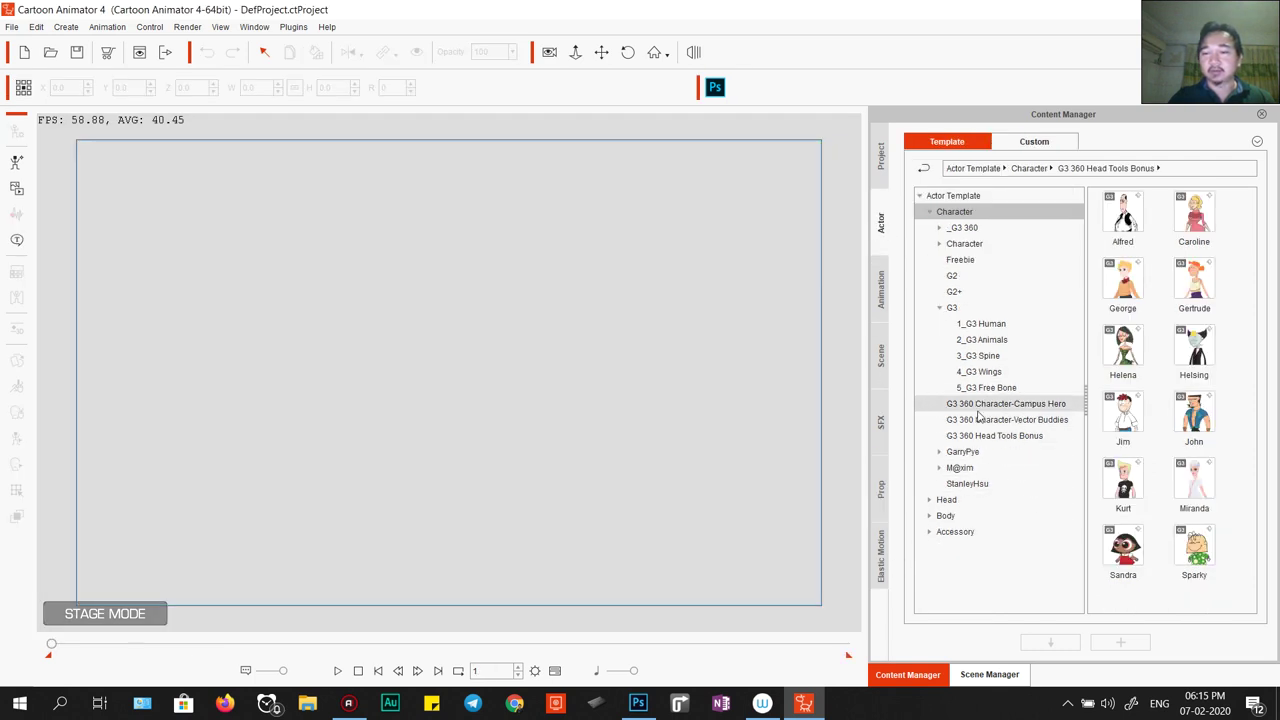
{"action": "left_click", "coordinate": [1133, 566]}
{"action": "left_click_drag", "start_coordinate": [1128, 560], "coordinate": [456, 440]}
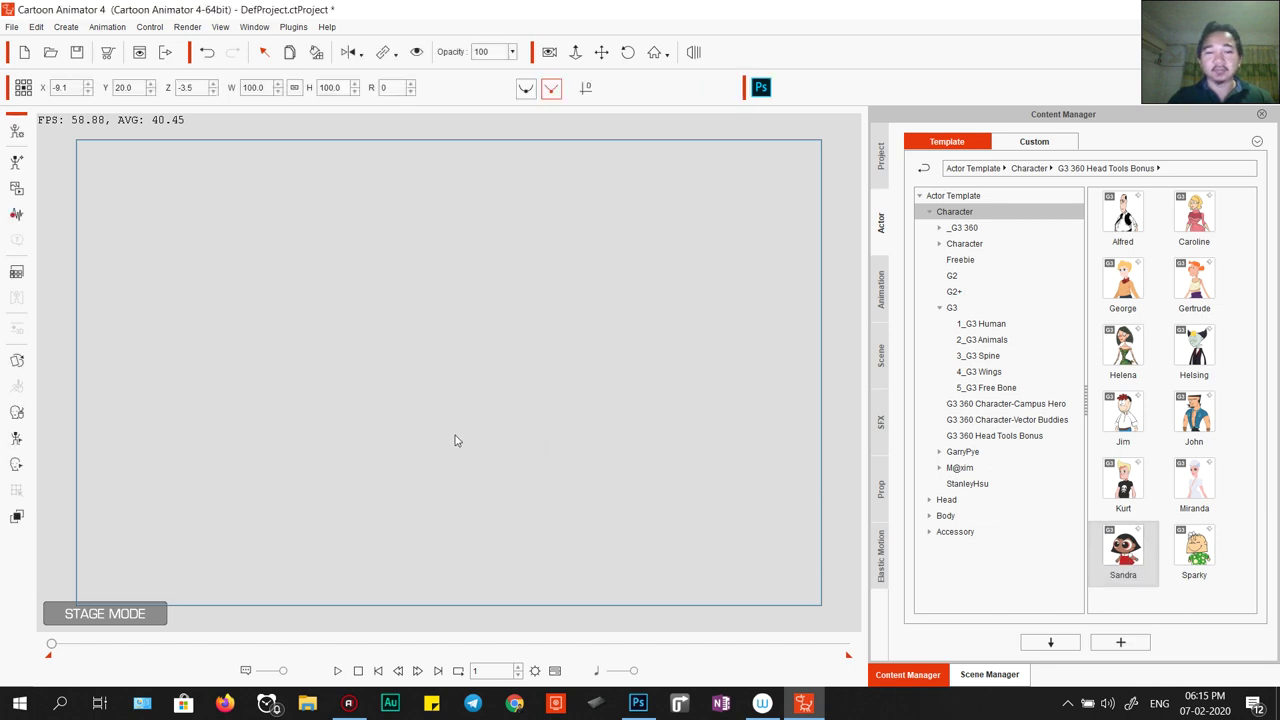
{"action": "left_click_drag", "start_coordinate": [444, 389], "coordinate": [434, 402]}
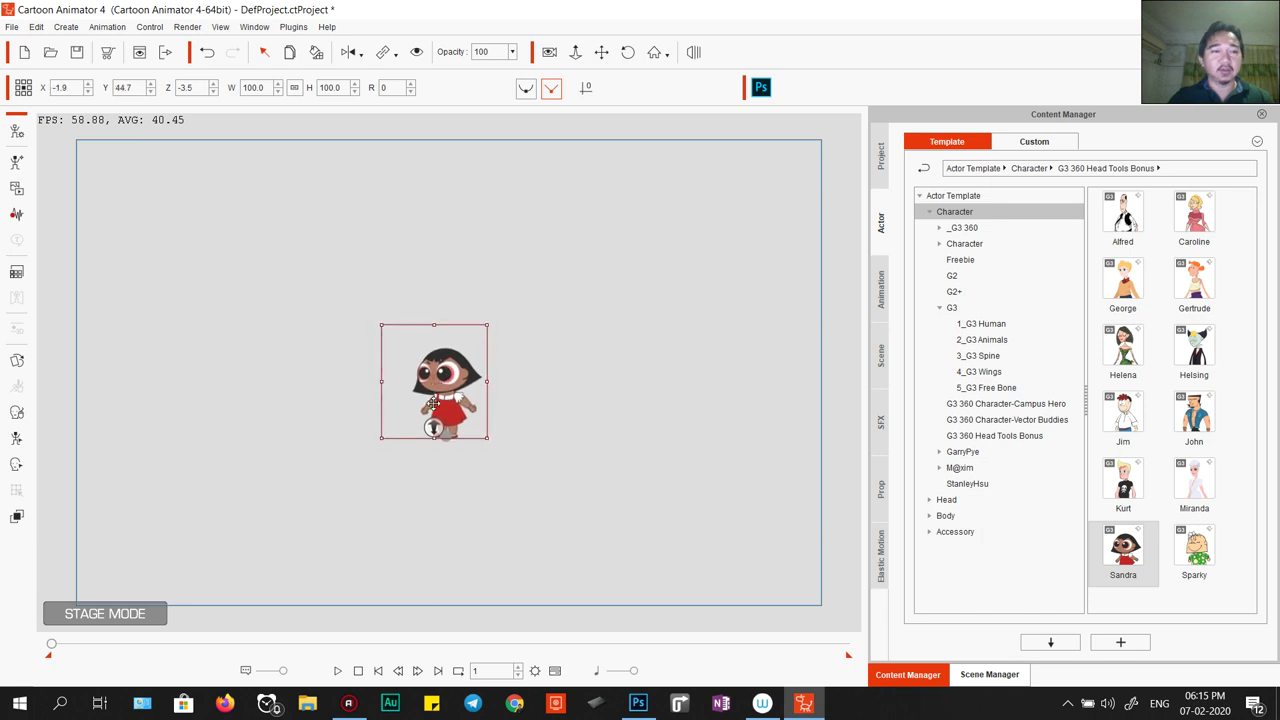
Try launching the PSD editor for Sandra from the stage, and open and leave Composer mode.
{"action": "right_click", "coordinate": [453, 372]}
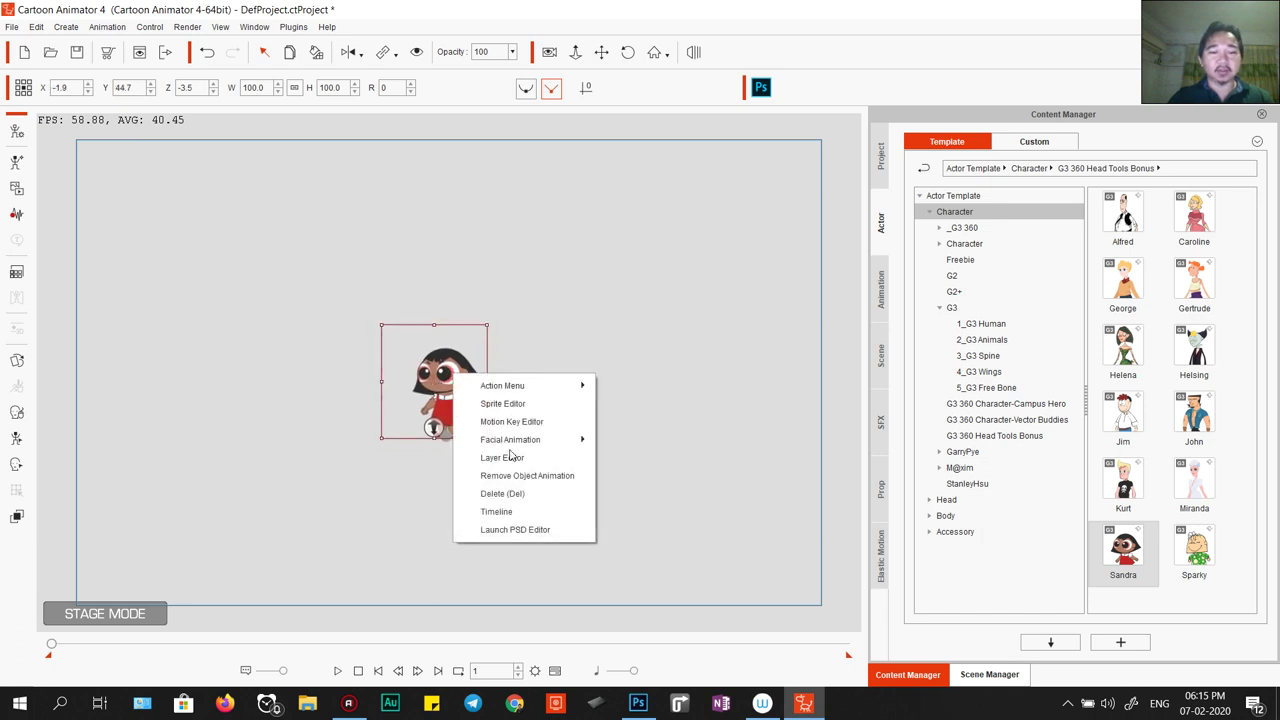
{"action": "left_click", "coordinate": [510, 530]}
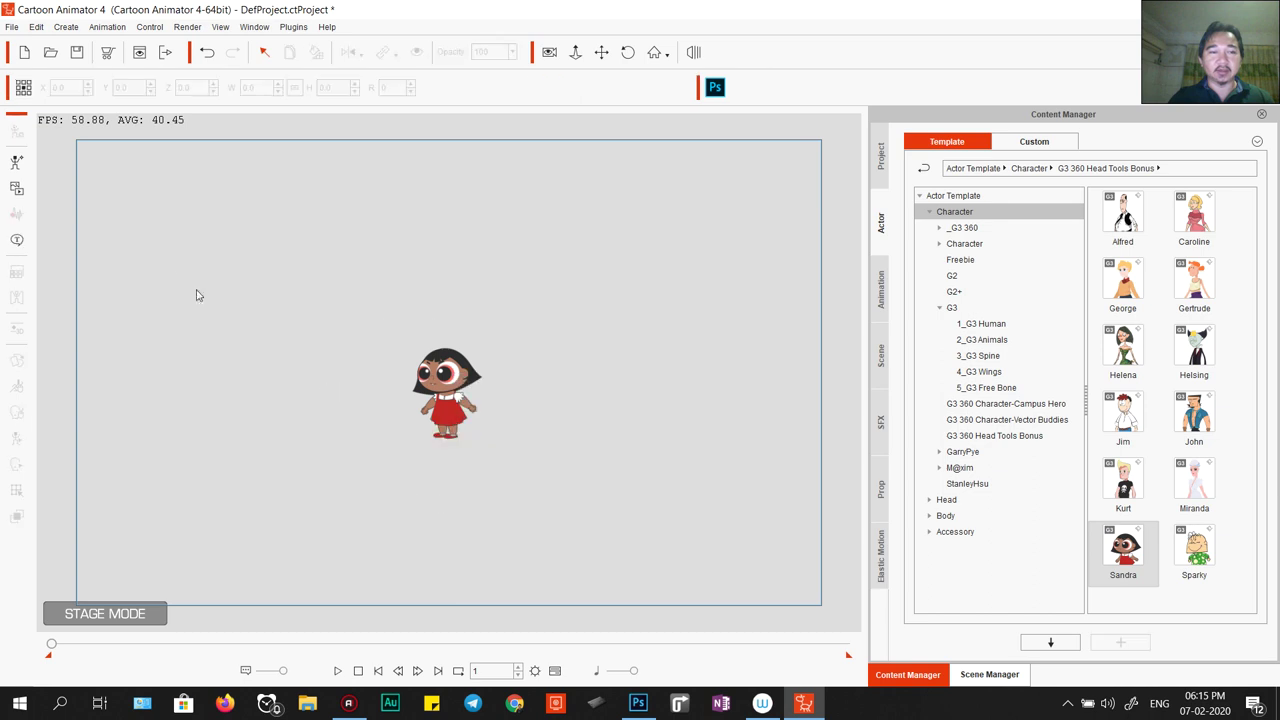
{"action": "left_click", "coordinate": [400, 366]}
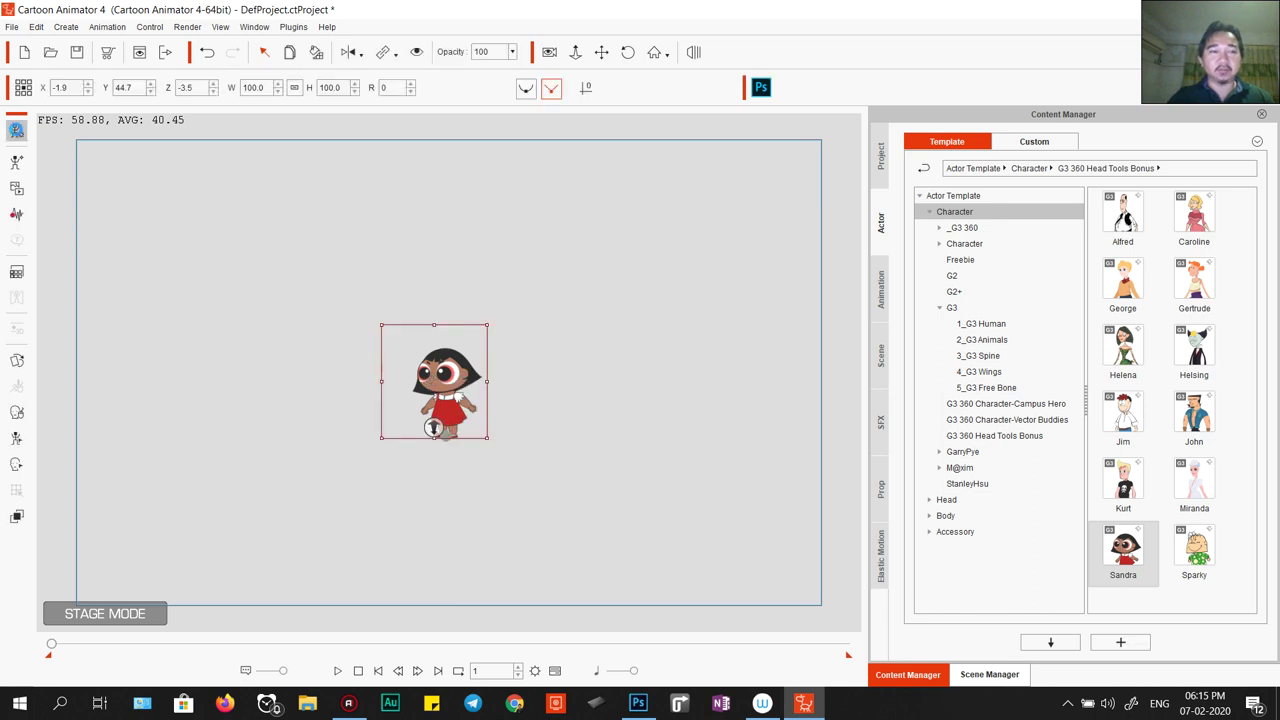
{"action": "left_click", "coordinate": [16, 130]}
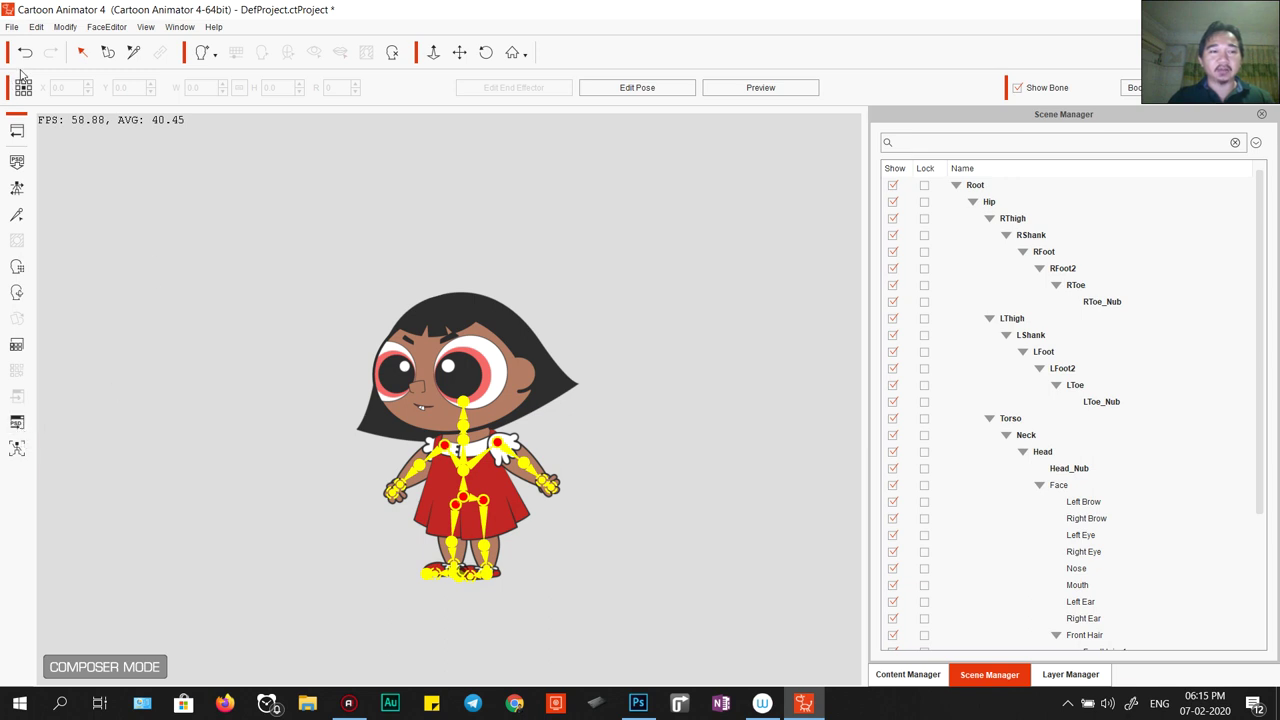
{"action": "left_click", "coordinate": [14, 29]}
{"action": "left_click", "coordinate": [16, 30]}
{"action": "left_click", "coordinate": [16, 131]}
Open the image preferences and inspect the full Image Editor path.
{"action": "left_click", "coordinate": [35, 28]}
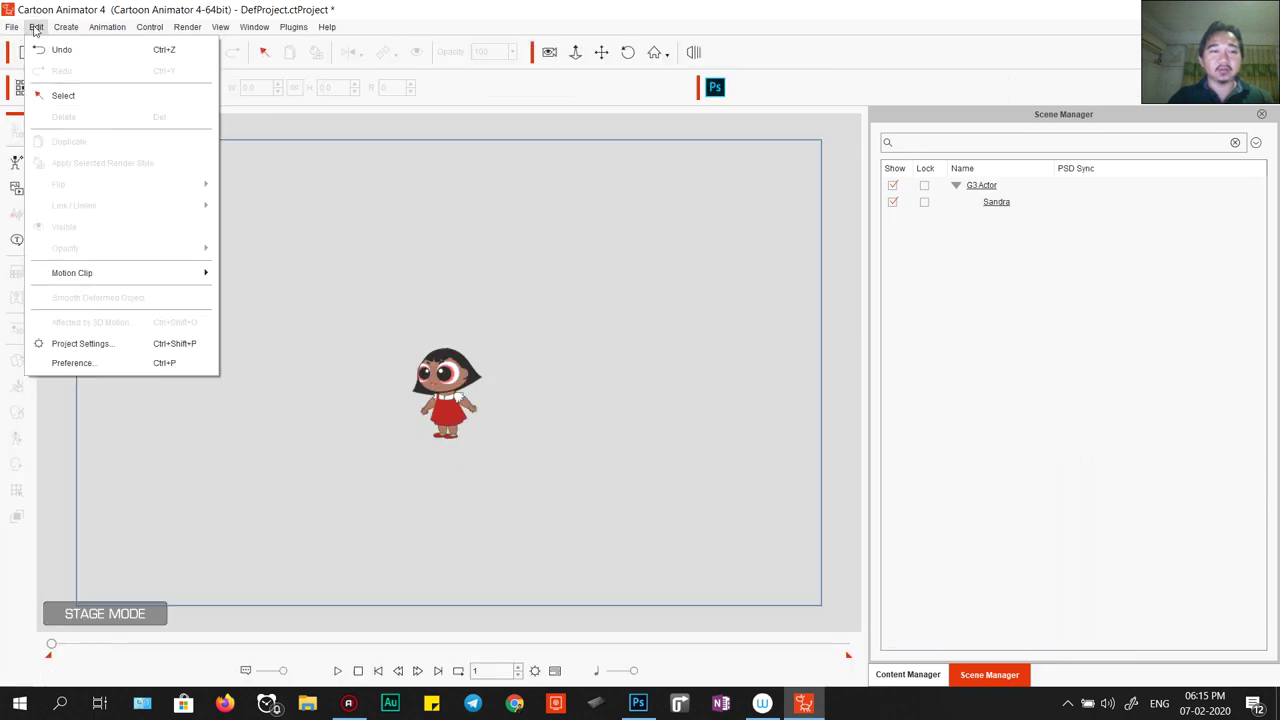
{"action": "left_click", "coordinate": [70, 363]}
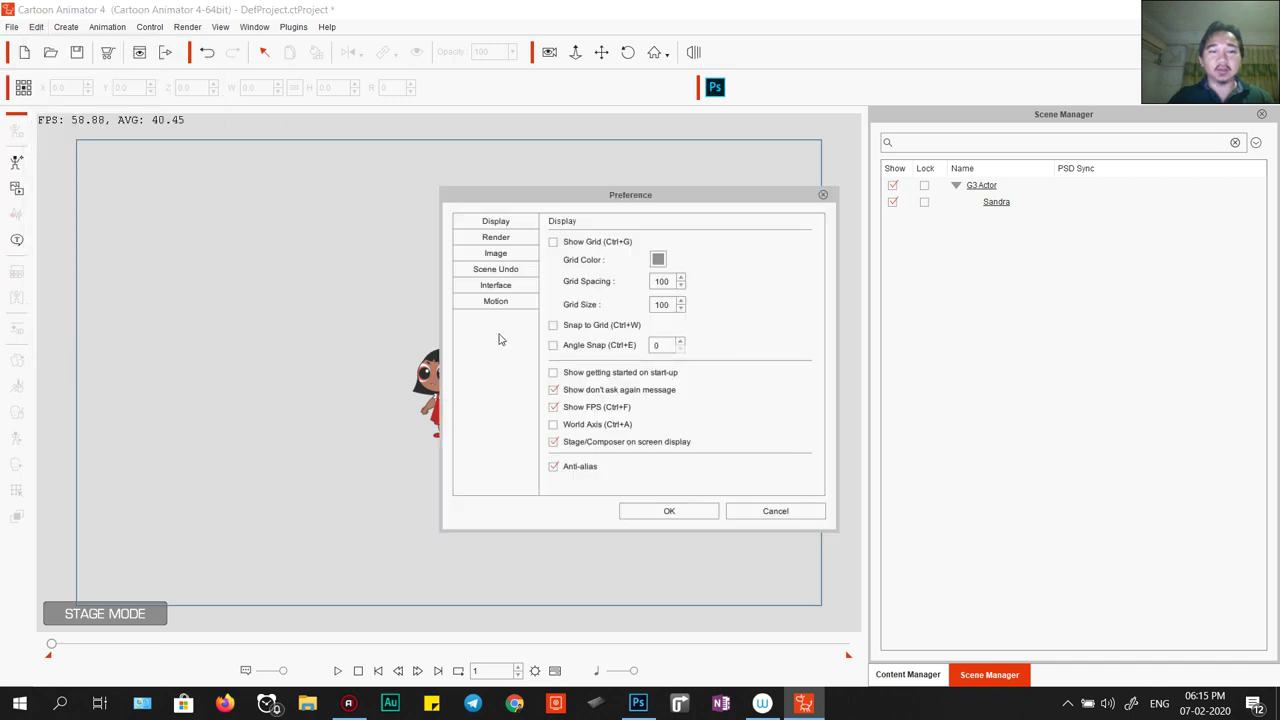
{"action": "left_click", "coordinate": [496, 254]}
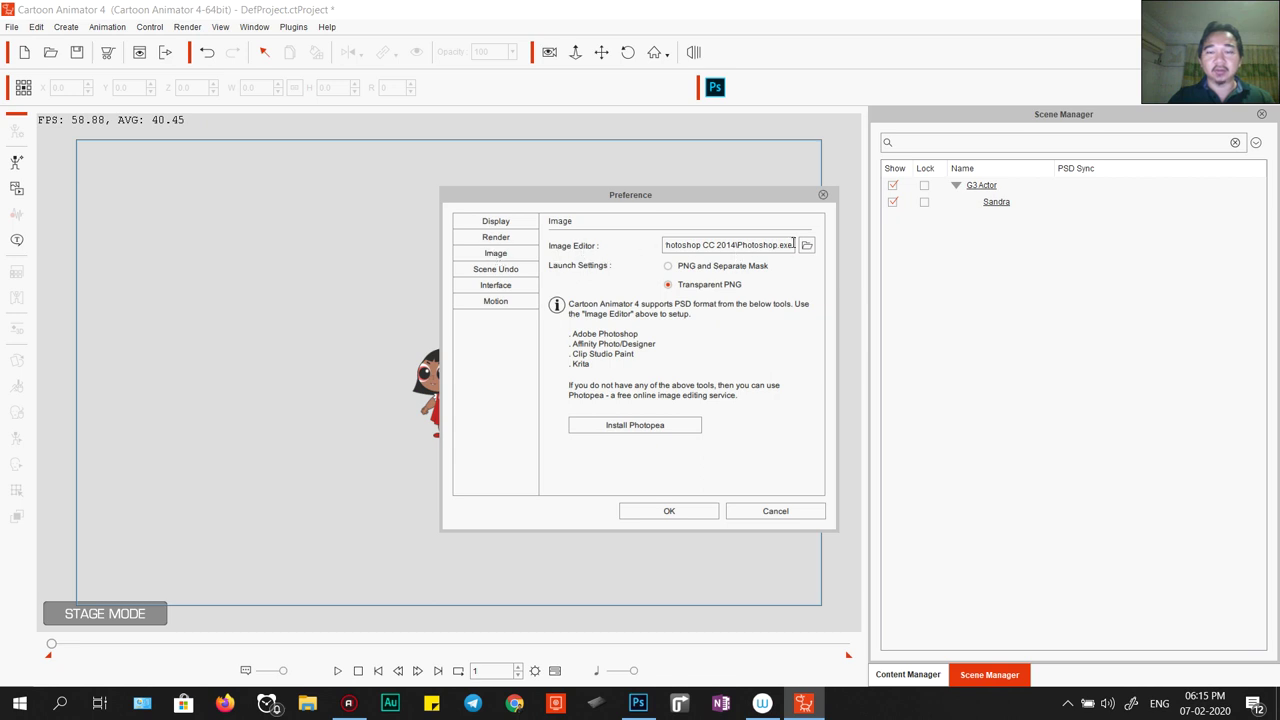
{"action": "left_click_drag", "start_coordinate": [793, 244], "coordinate": [631, 241]}
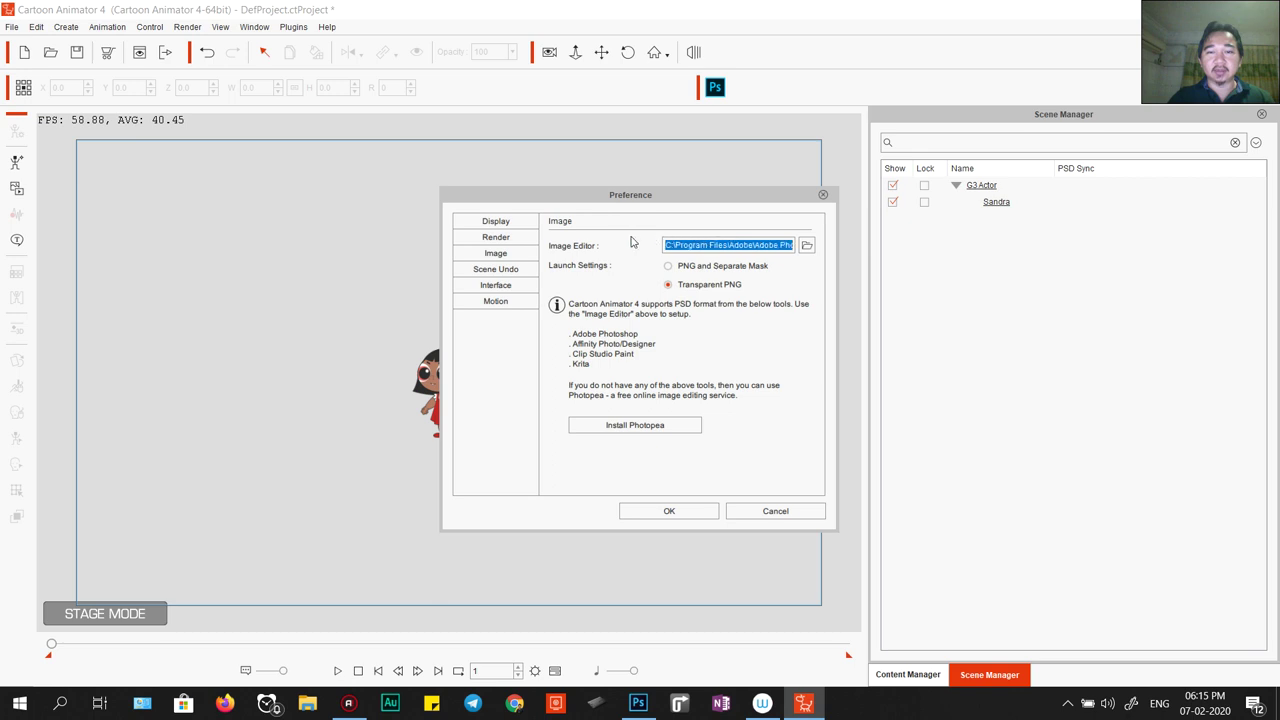
{"action": "left_click", "coordinate": [706, 247]}
{"action": "left_click_drag", "start_coordinate": [750, 247], "coordinate": [809, 251]}
Try browsing to the desktop's Adobe Photoshop CC 2014 shortcut as the image editor, and cancel the file selection and preferences.
{"action": "left_click", "coordinate": [806, 247]}
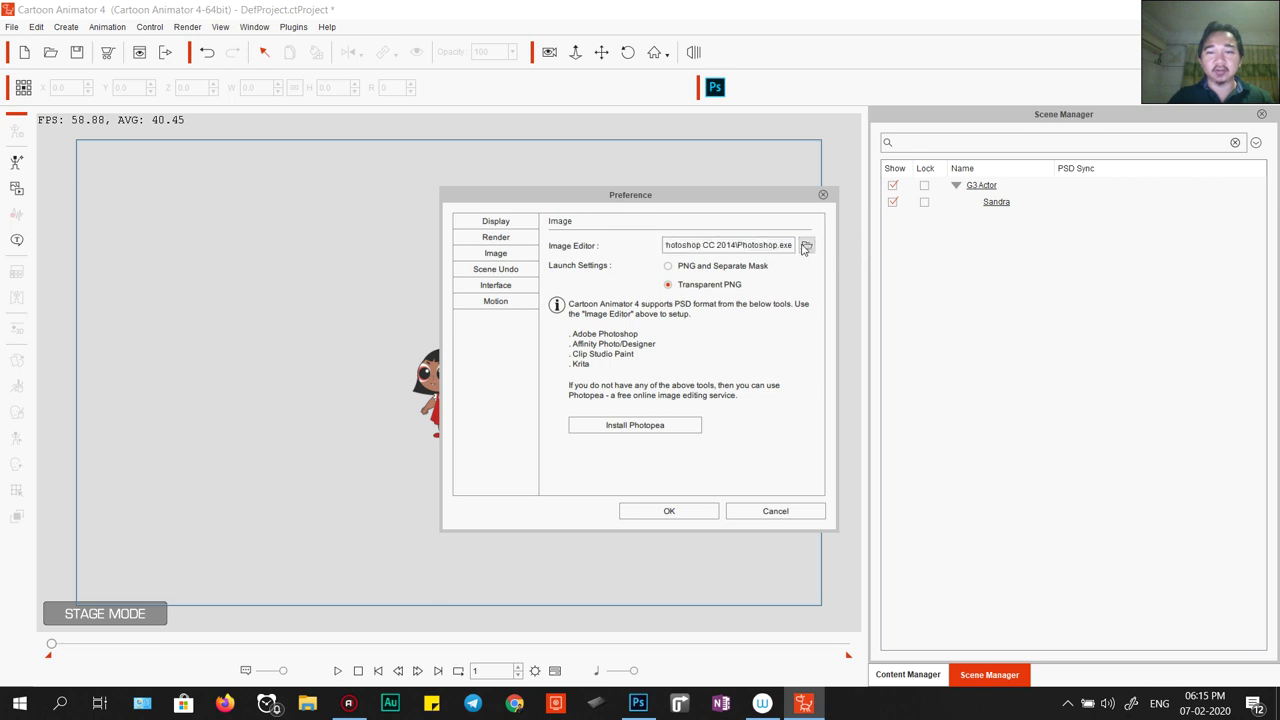
{"action": "left_click", "coordinate": [527, 355]}
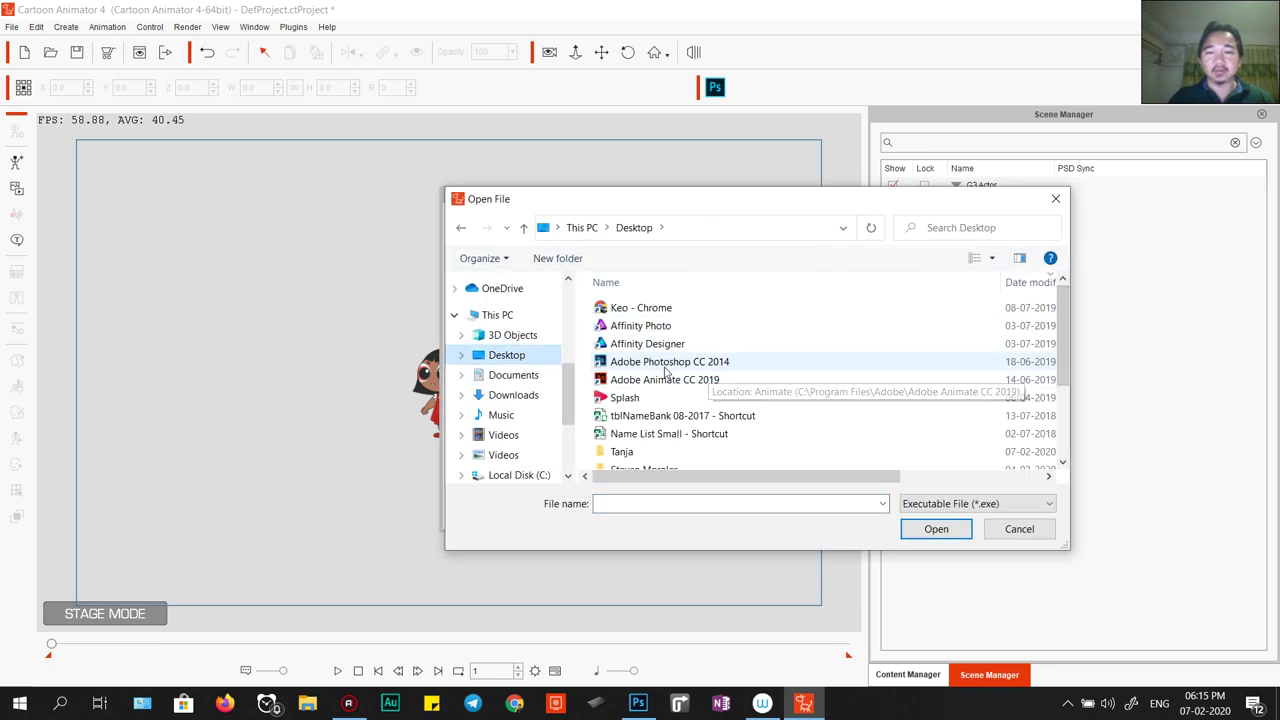
{"action": "left_click", "coordinate": [700, 362]}
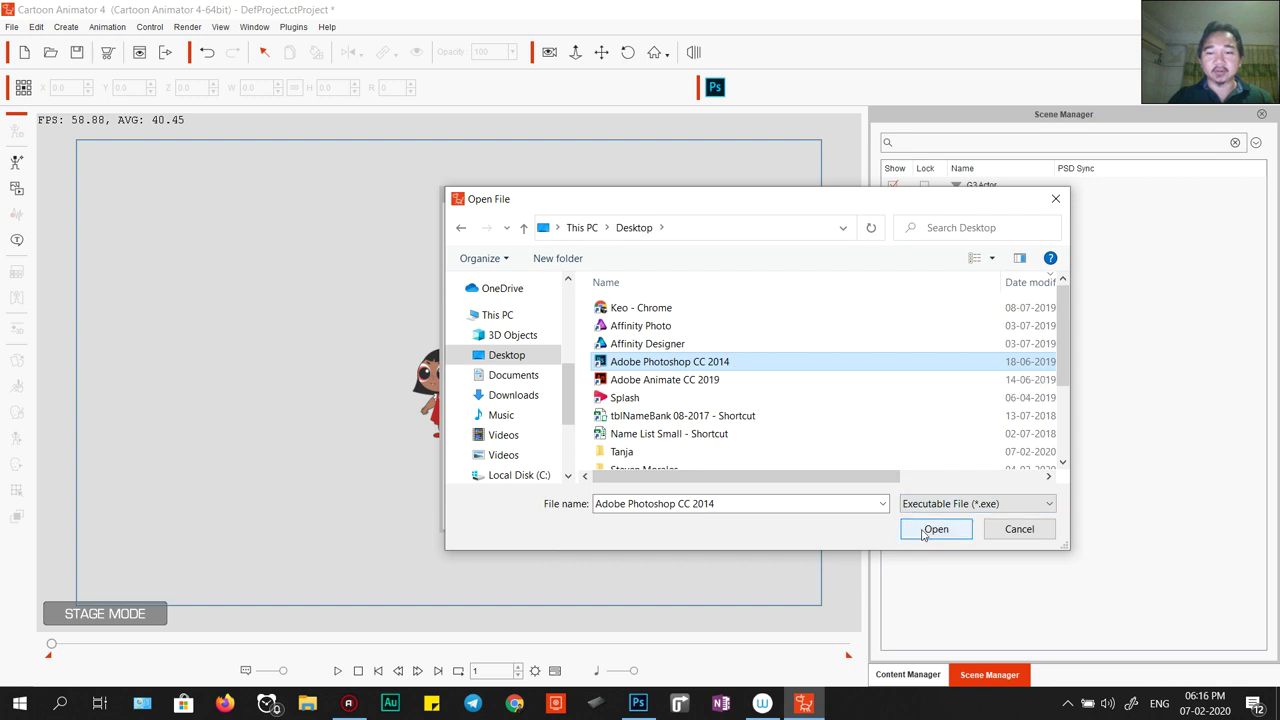
{"action": "left_click", "coordinate": [1021, 530]}
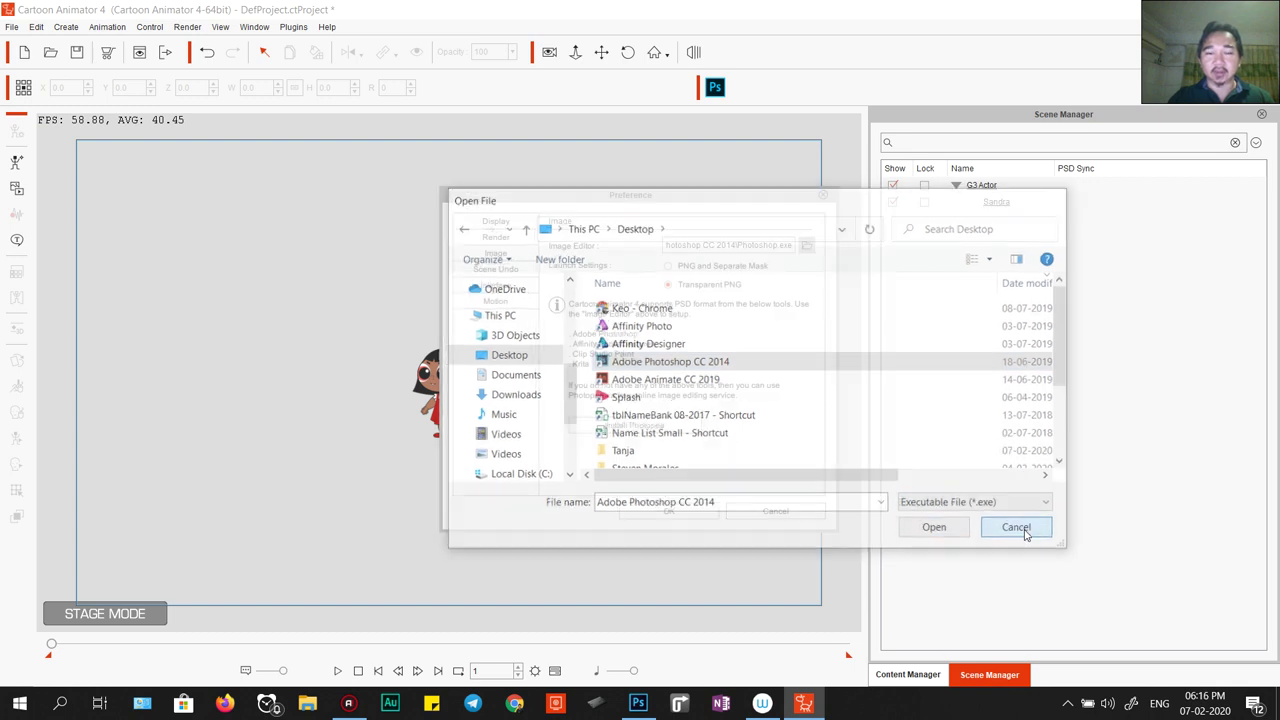
{"action": "left_click", "coordinate": [771, 510]}
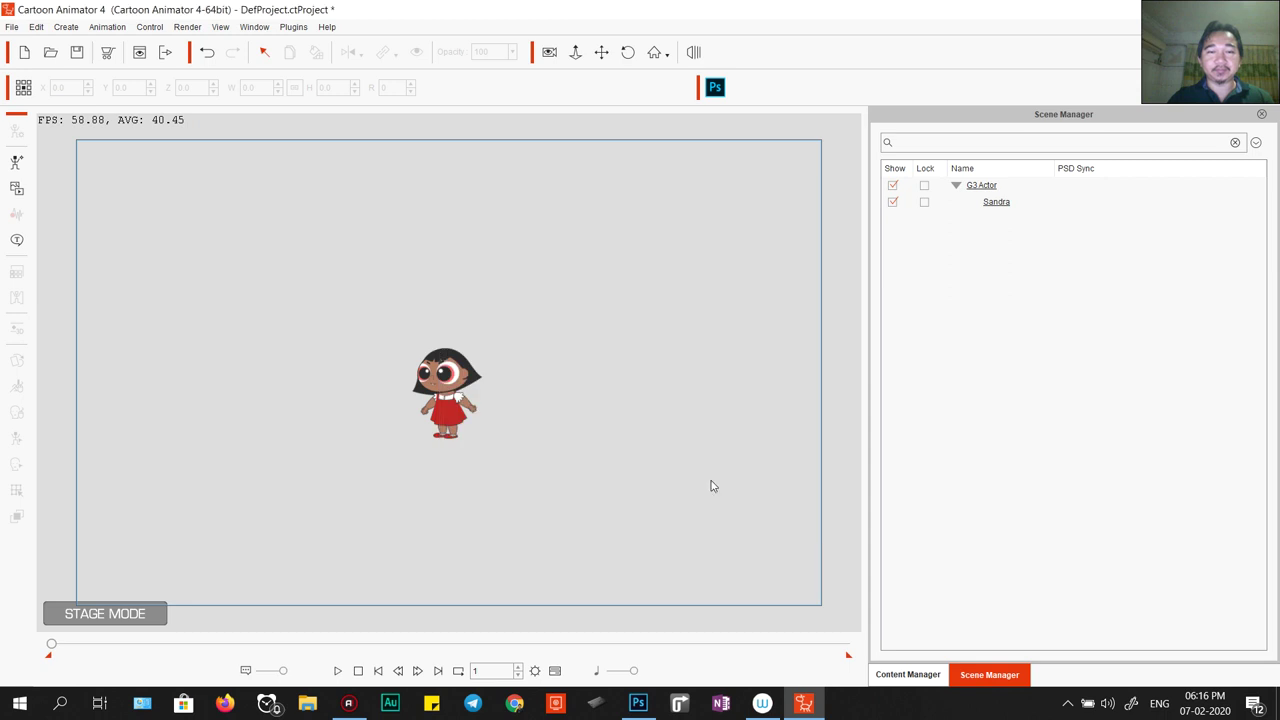
{"action": "left_click", "coordinate": [453, 398]}
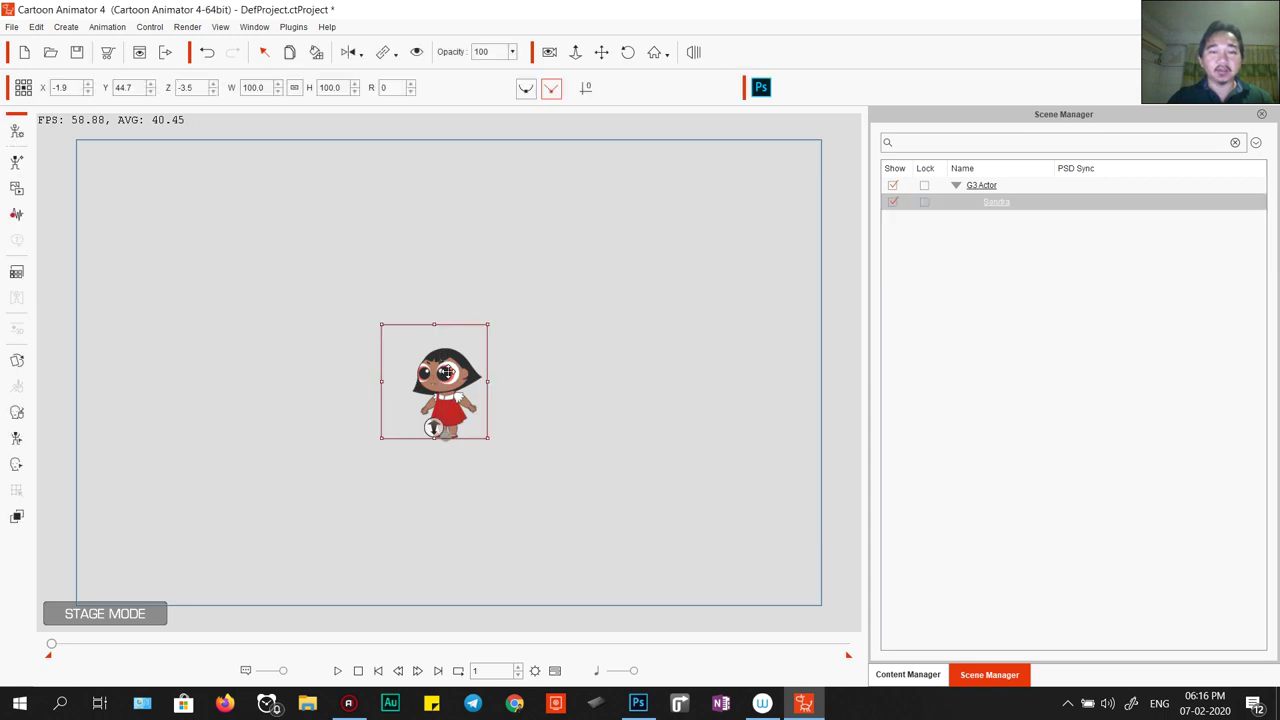
{"action": "right_click", "coordinate": [450, 375]}
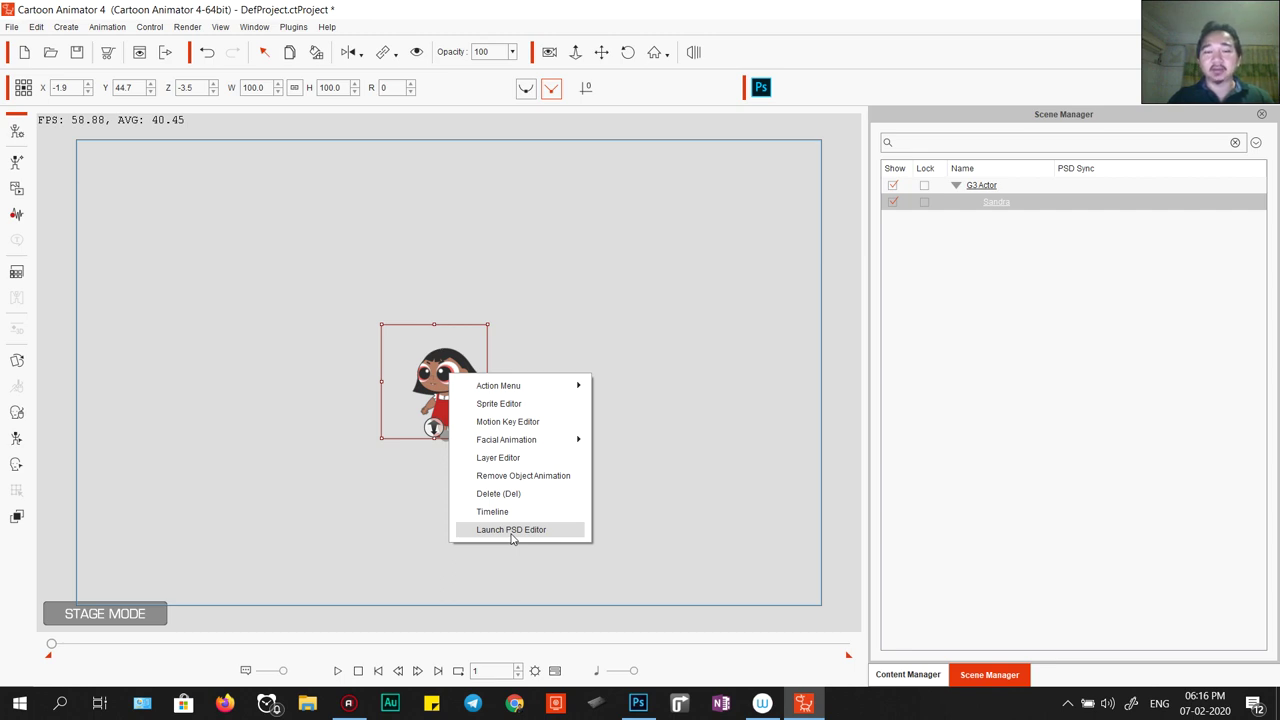
{"action": "left_click", "coordinate": [239, 233]}
Open Sandra in Composer mode and launch the PSD editor to send the character to Photoshop.
{"action": "left_click", "coordinate": [453, 375]}
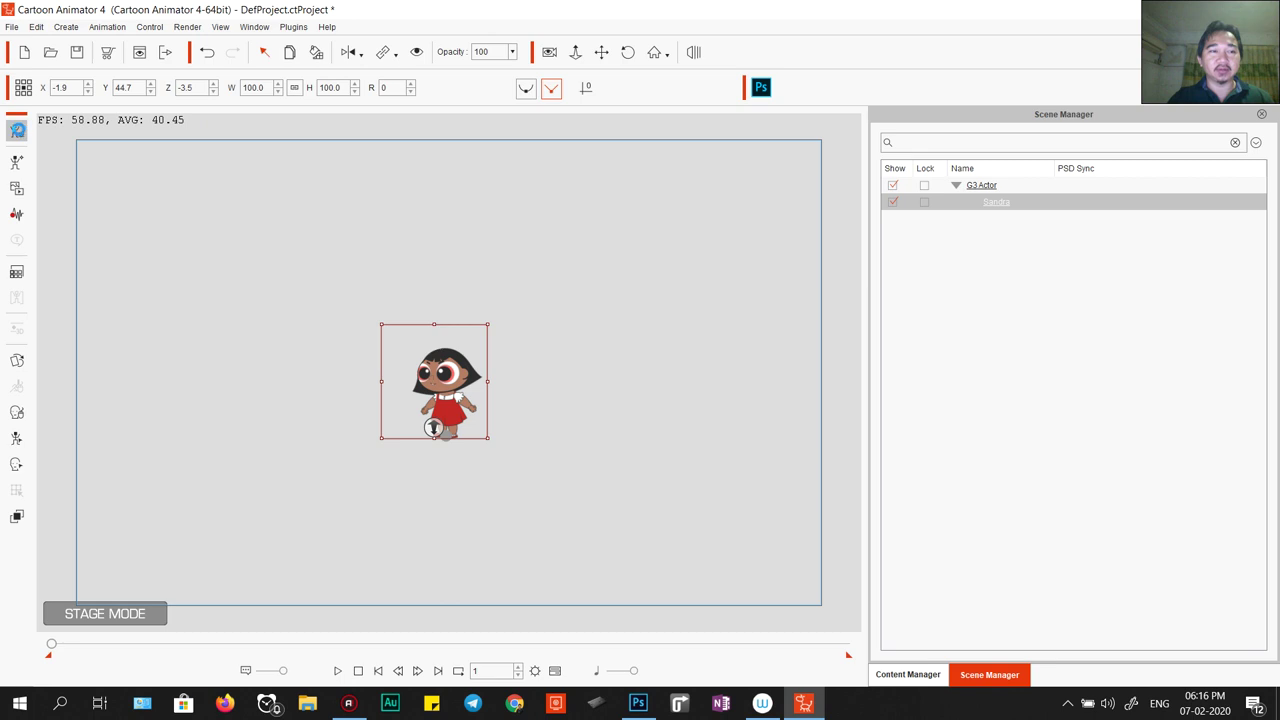
{"action": "left_click", "coordinate": [14, 130]}
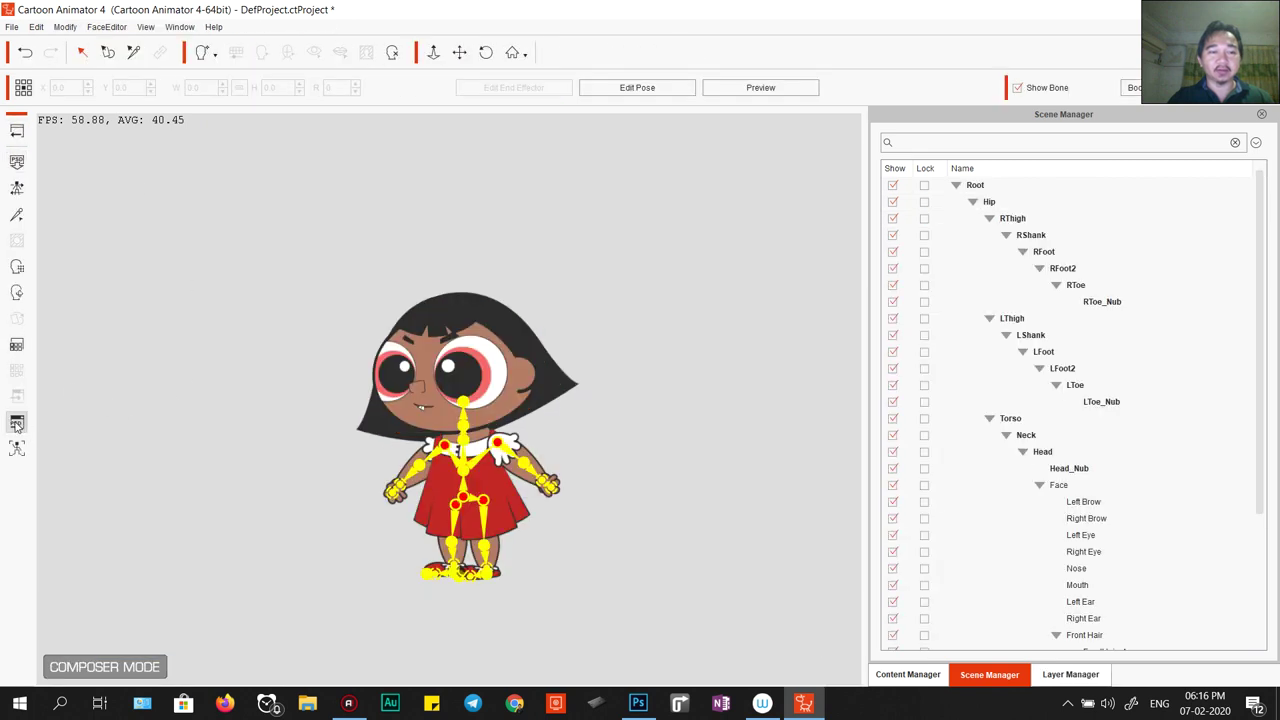
{"action": "left_click", "coordinate": [16, 425]}
{"action": "left_click", "coordinate": [840, 288]}
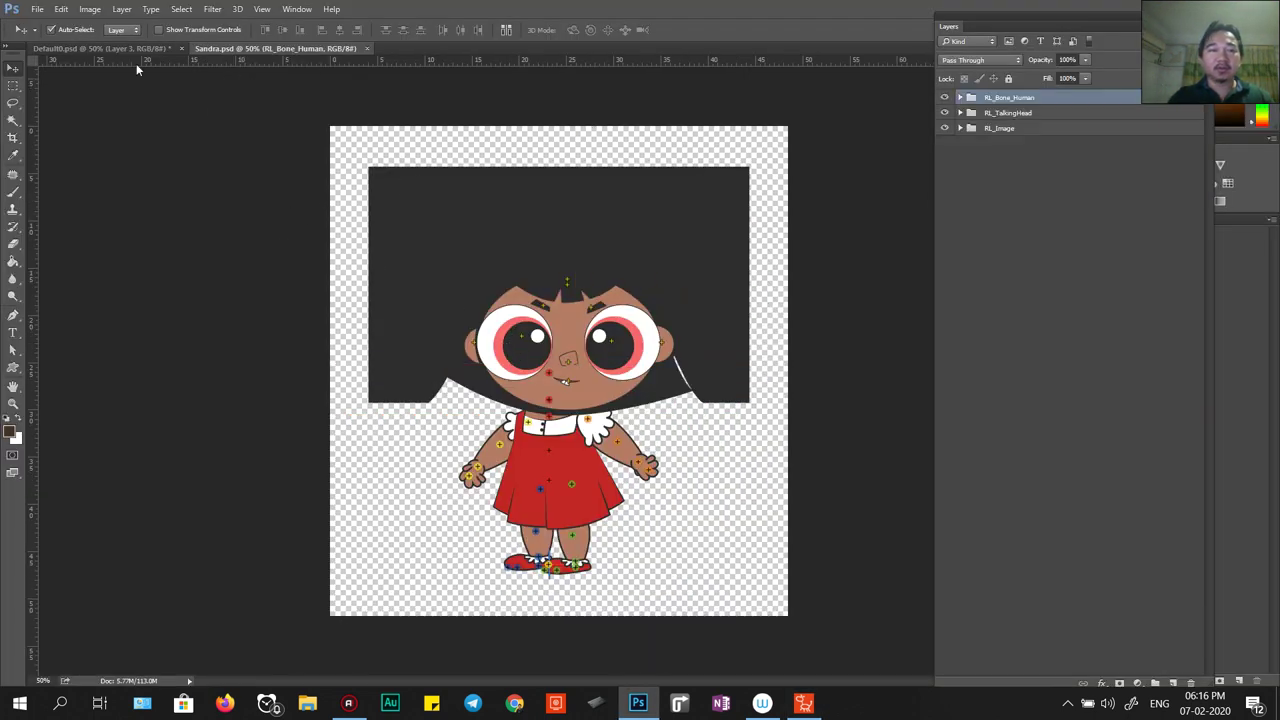
Delete the hair artwork layers inside the FrontHair_1, BackHair and FrontHair groups of Sandra's center head.
{"action": "left_click", "coordinate": [397, 196]}
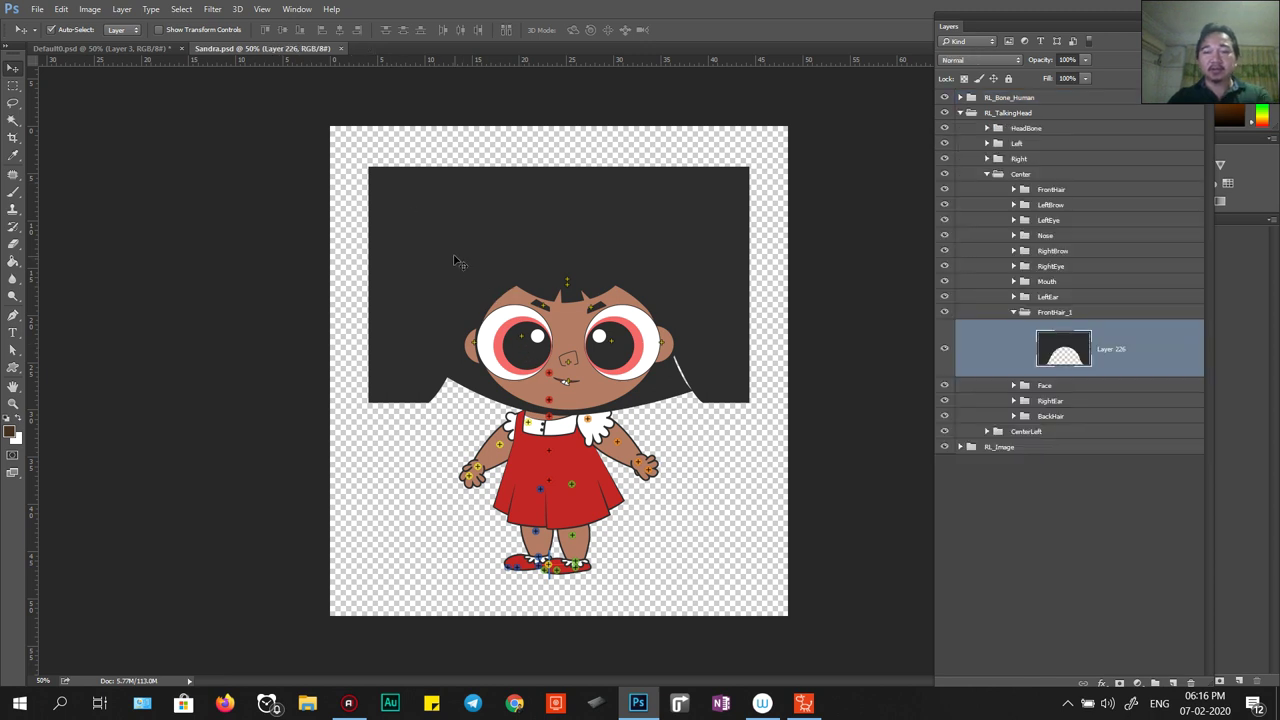
{"action": "key", "text": "Delete"}
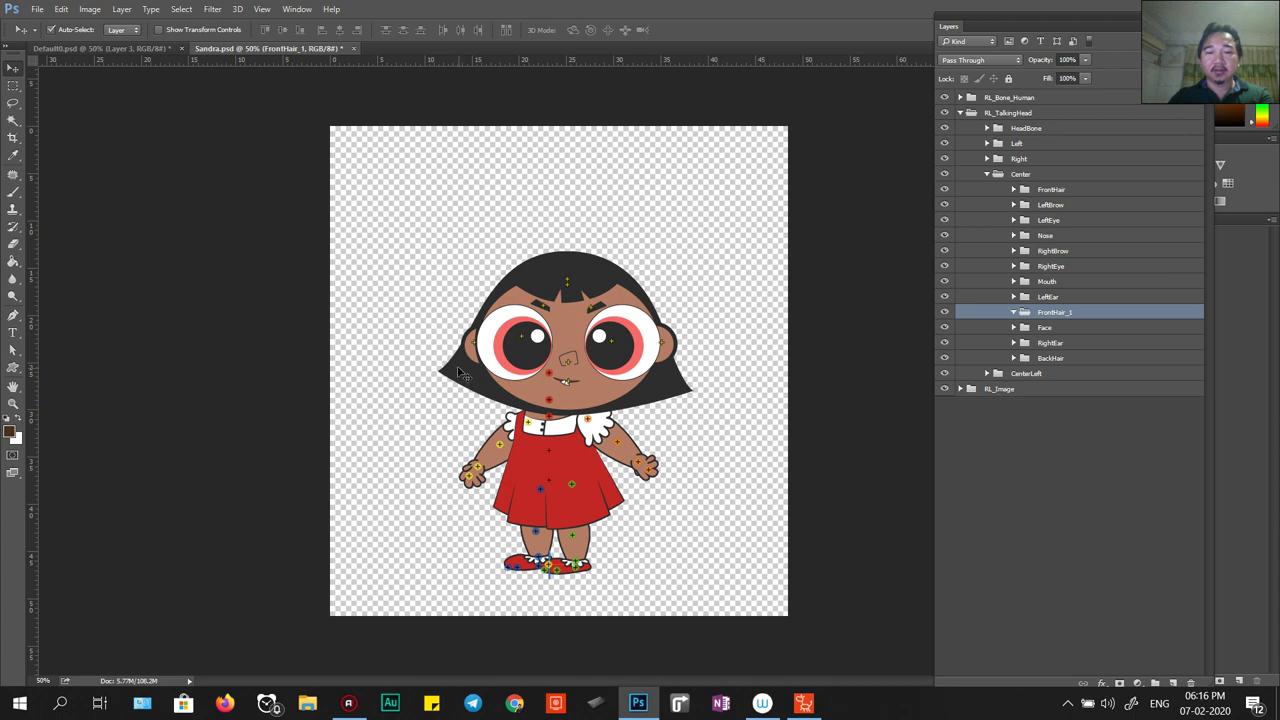
{"action": "left_click", "coordinate": [460, 372]}
{"action": "key", "text": "Delete"}
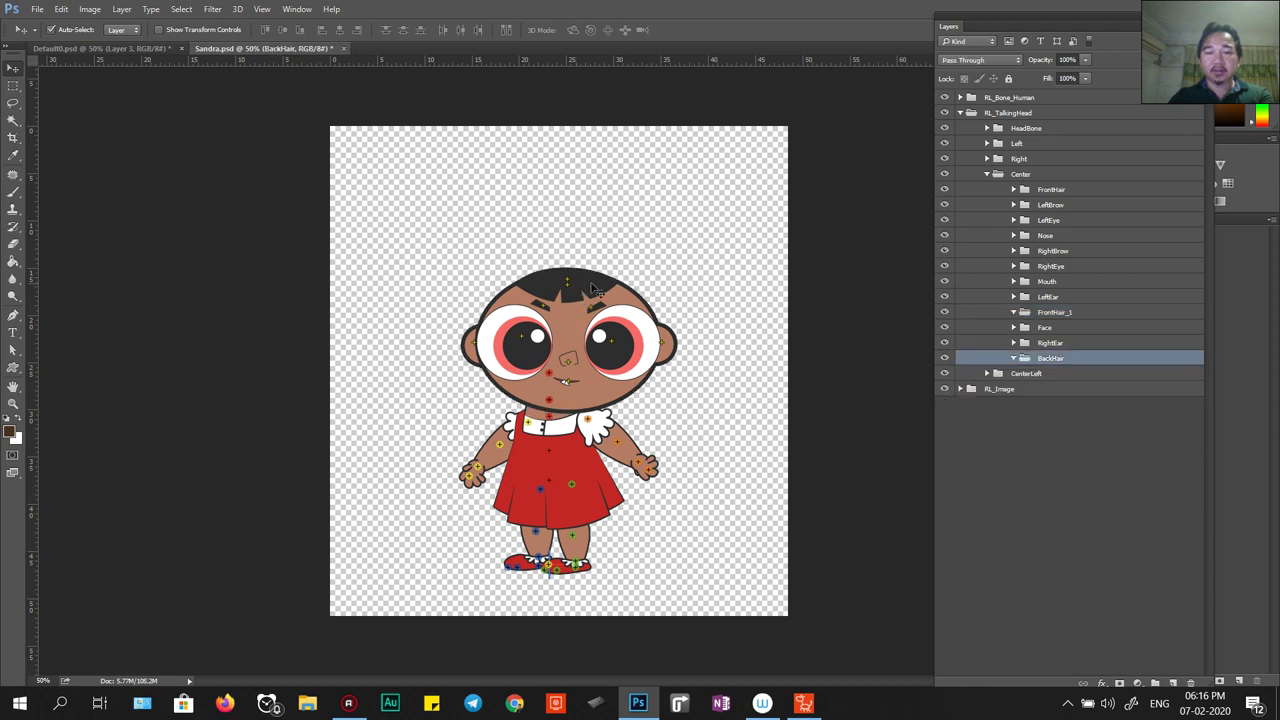
{"action": "left_click", "coordinate": [595, 290]}
{"action": "key", "text": "Delete"}
Delete the ear artwork layers inside the LeftEar and RightEar groups.
{"action": "left_click", "coordinate": [668, 350]}
{"action": "key", "text": "Delete"}
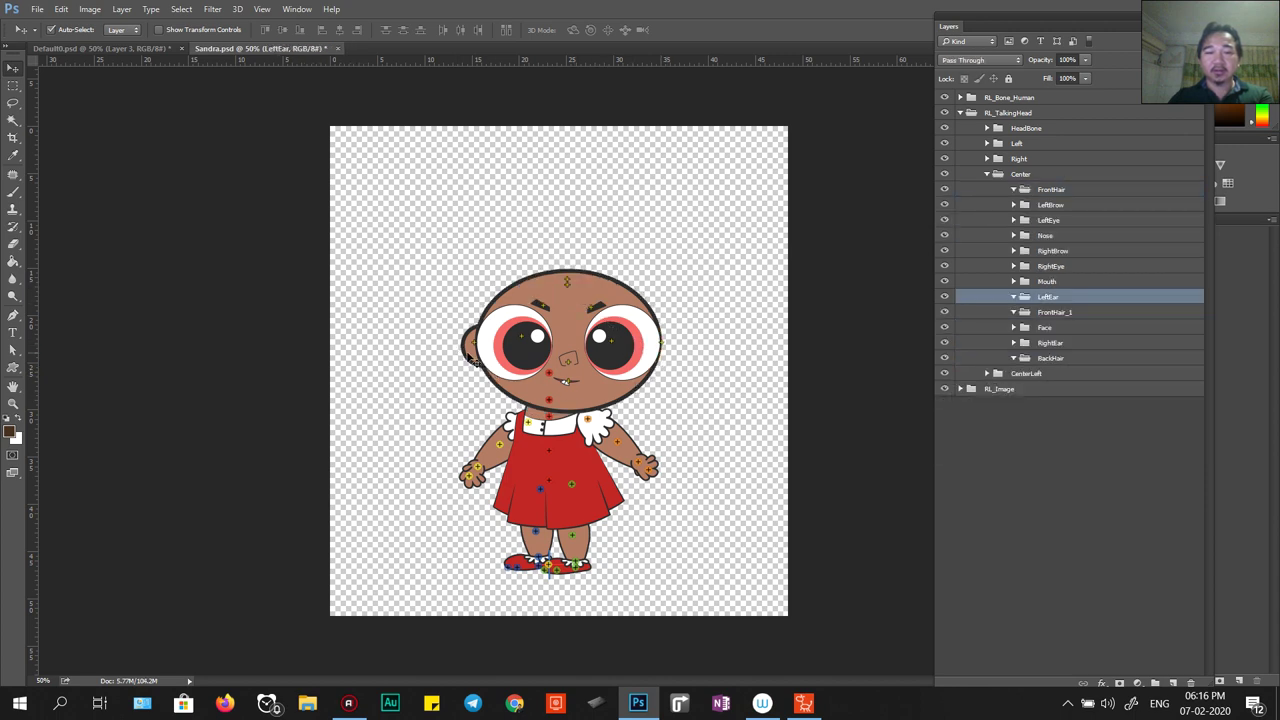
{"action": "left_click", "coordinate": [470, 358]}
{"action": "key", "text": "Delete"}
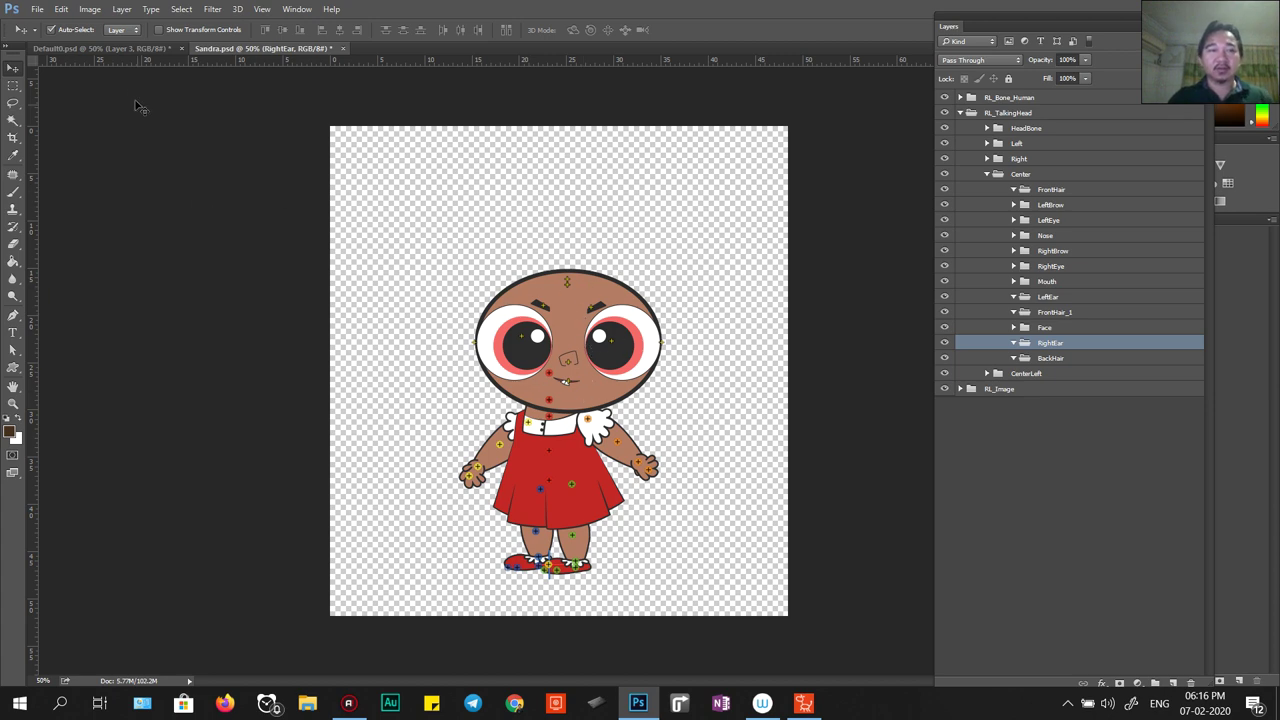
Copy the apple artwork from Default0.psd into Sandra.psd and move it over the character.
{"action": "left_click", "coordinate": [122, 48]}
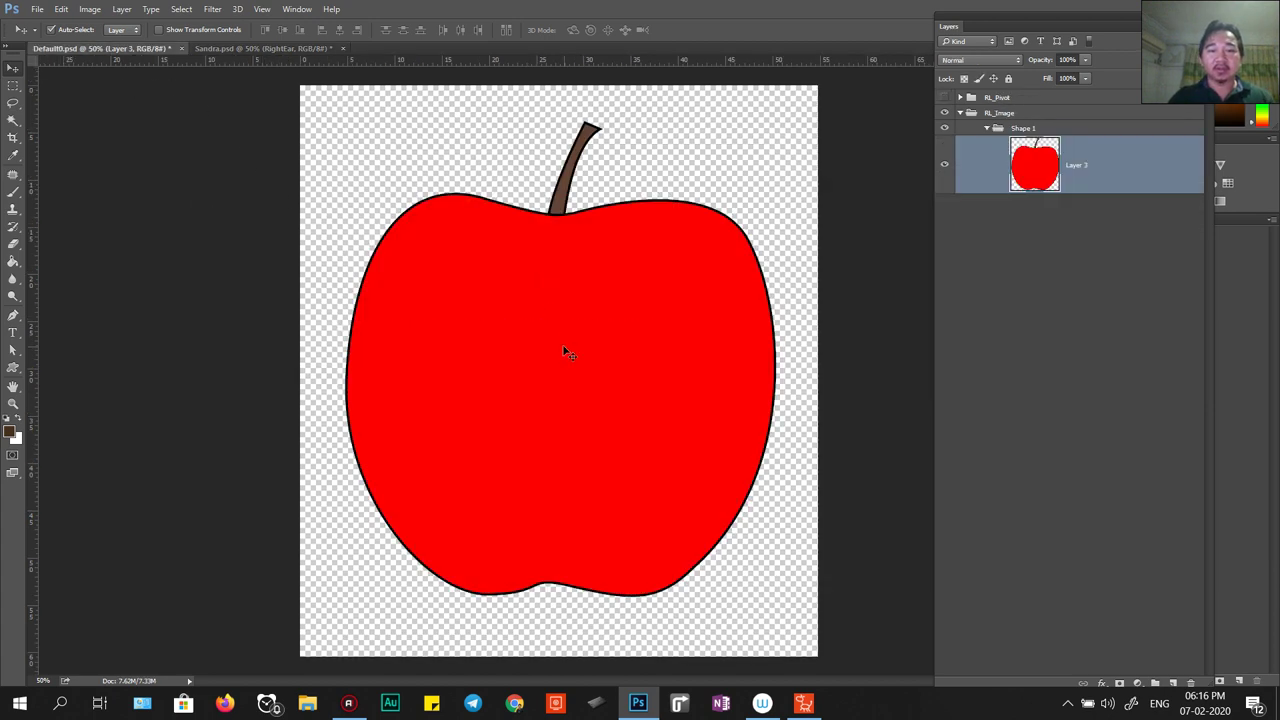
{"action": "left_click_drag", "start_coordinate": [565, 352], "coordinate": [410, 203]}
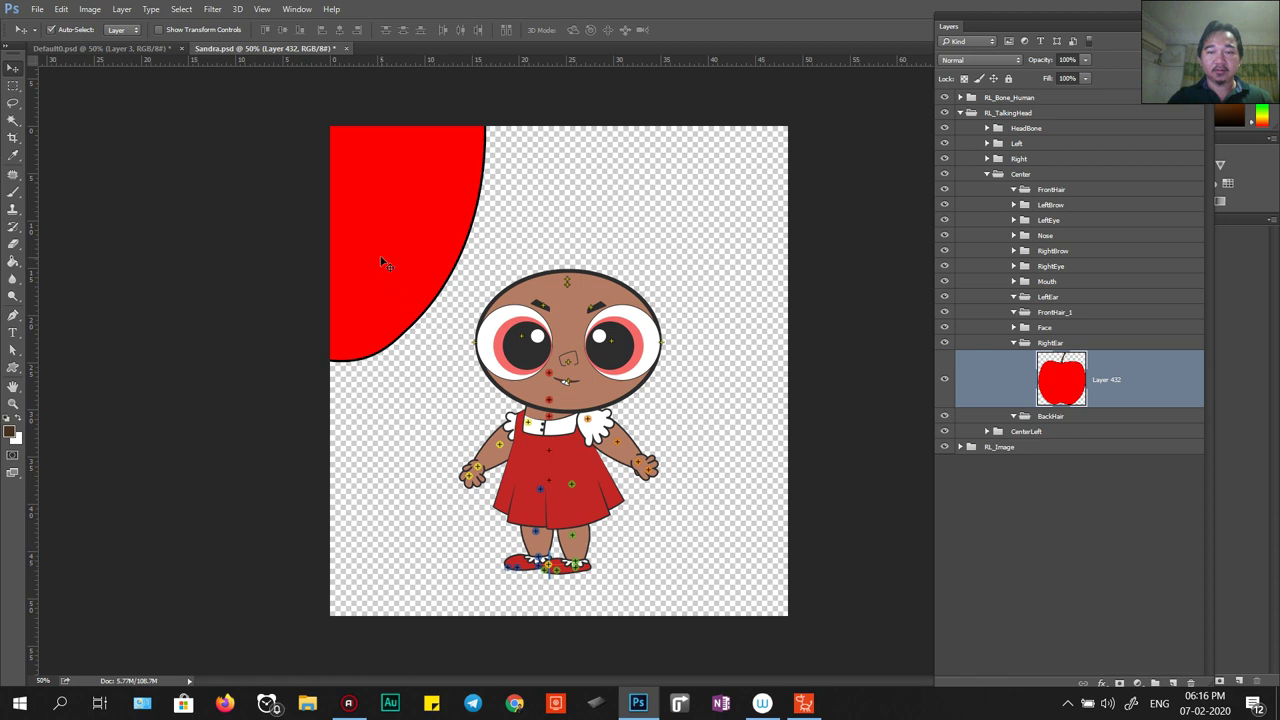
{"action": "left_click_drag", "start_coordinate": [381, 260], "coordinate": [494, 328]}
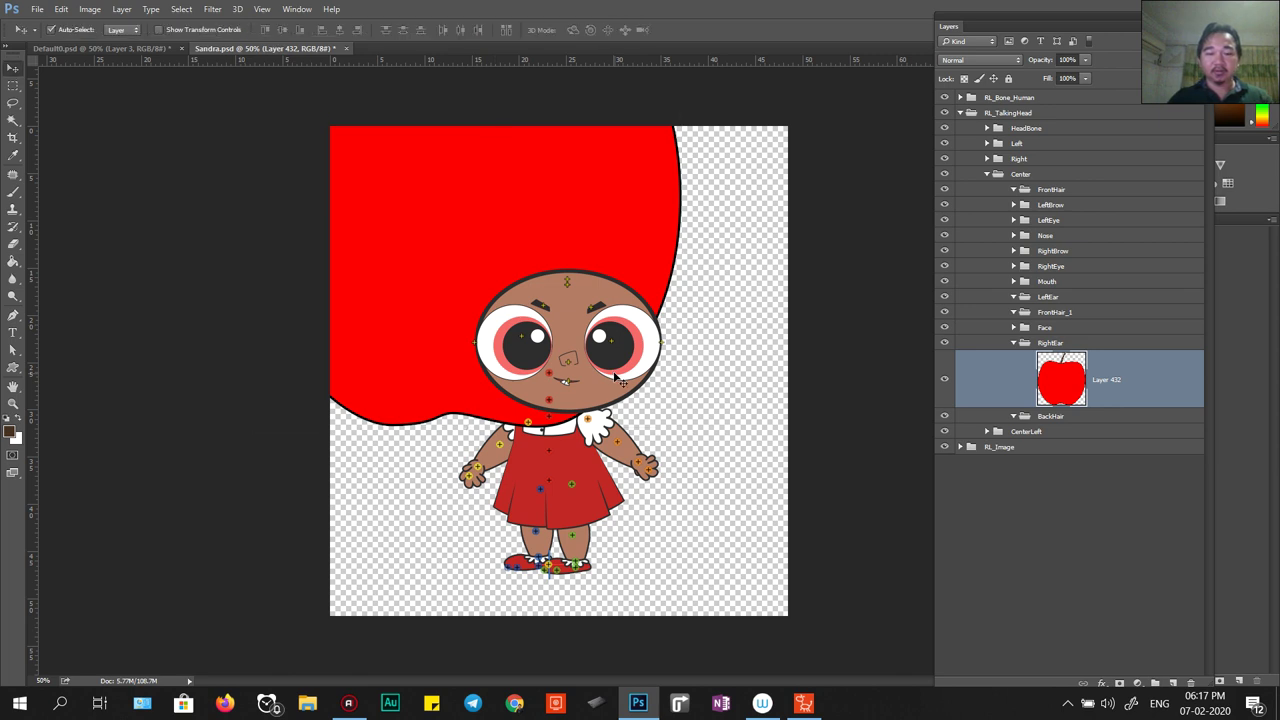
Scale the apple proportionally to about 64% and position it behind the face, with its stem above the head.
{"action": "key", "text": "ctrl"}
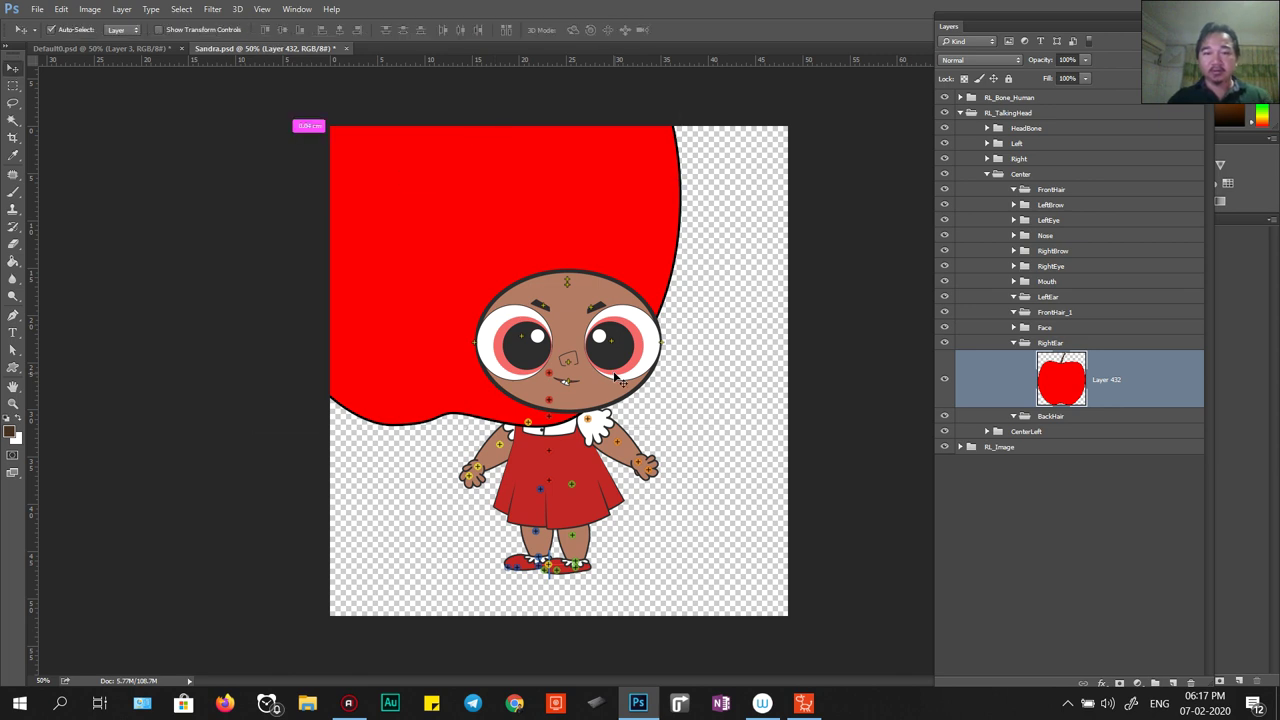
{"action": "key", "text": "ctrl+t"}
{"action": "left_click_drag", "start_coordinate": [683, 430], "coordinate": [601, 459]}
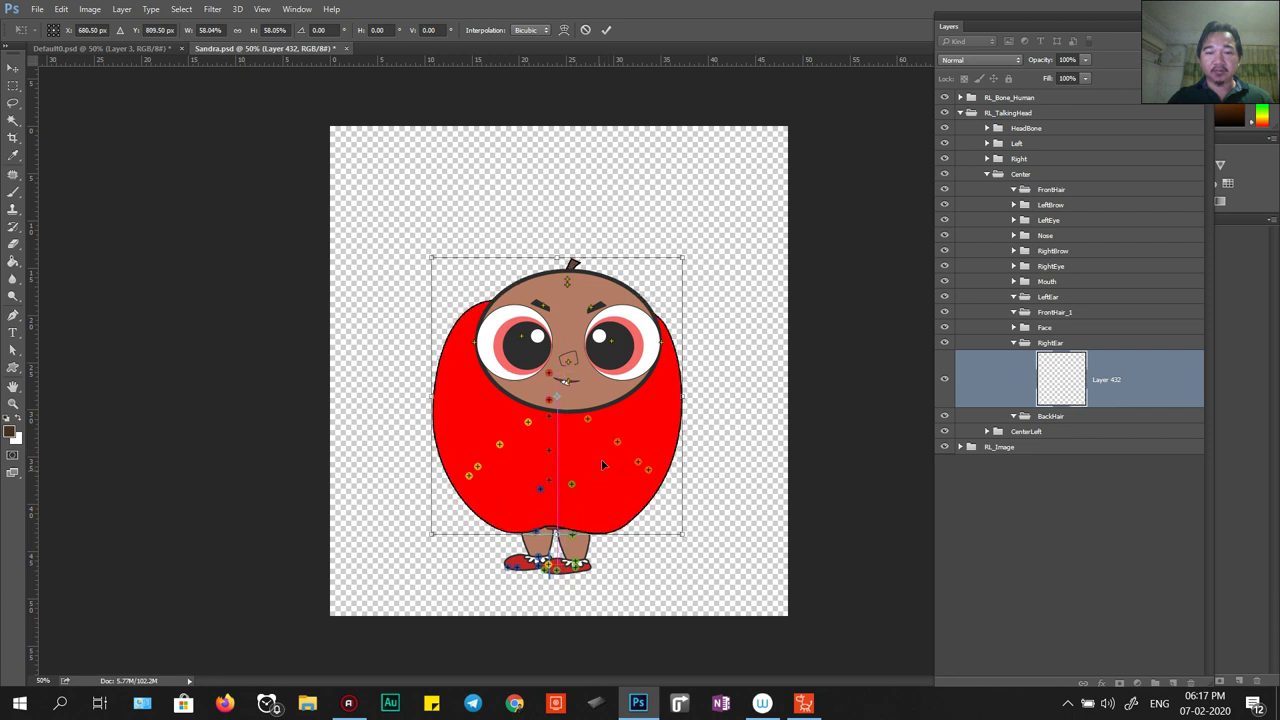
{"action": "left_click_drag", "start_coordinate": [684, 256], "coordinate": [709, 229]}
{"action": "left_click_drag", "start_coordinate": [697, 285], "coordinate": [656, 286]}
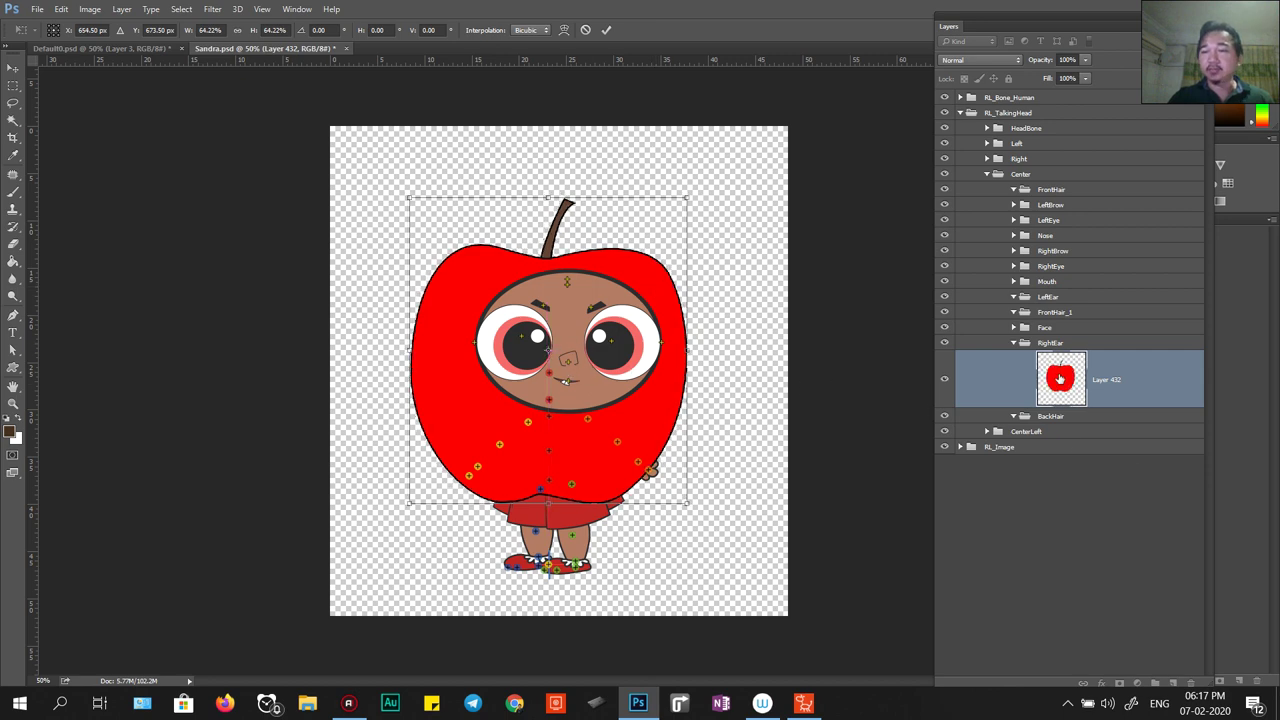
{"action": "key", "text": "Return"}
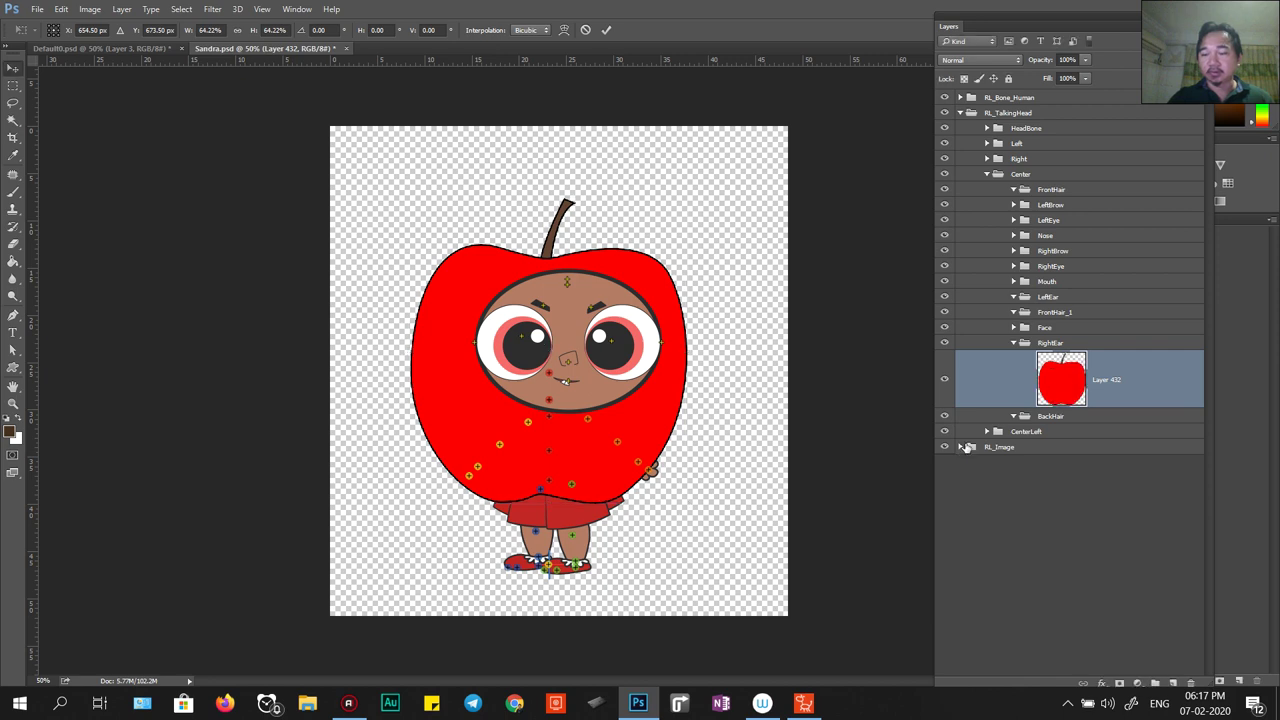
Move the apple layer into the Hip group of RL_Image and delete the dress artwork, Layer 12, from that group.
{"action": "left_click", "coordinate": [959, 447]}
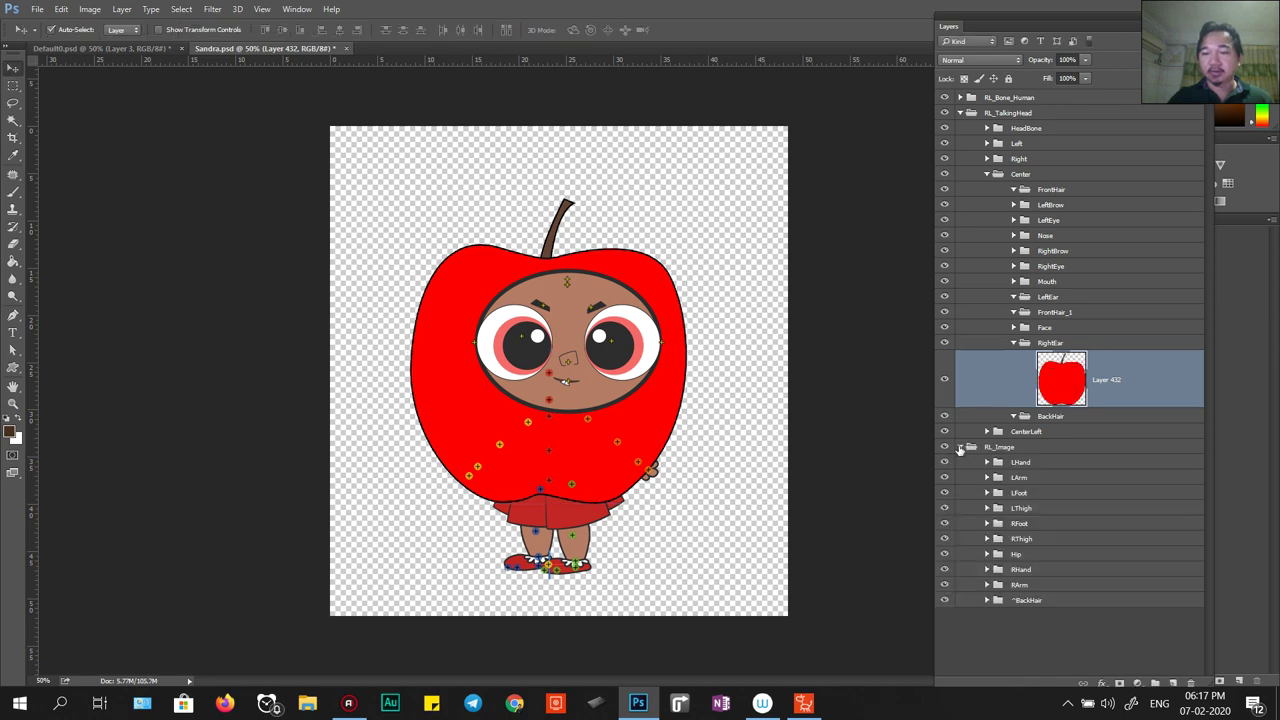
{"action": "left_click", "coordinate": [987, 554]}
{"action": "left_click", "coordinate": [1035, 580]}
{"action": "left_click_drag", "start_coordinate": [1063, 380], "coordinate": [1063, 540]}
{"action": "left_click", "coordinate": [975, 588]}
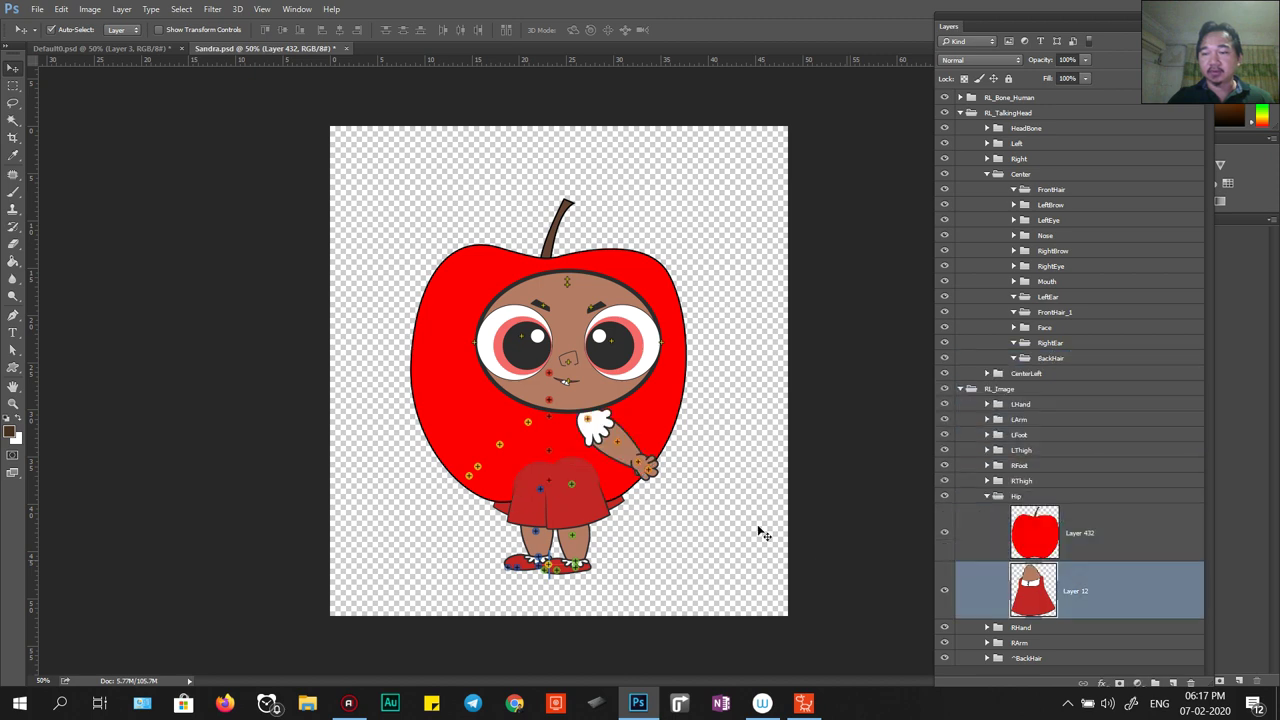
{"action": "key", "text": "Delete"}
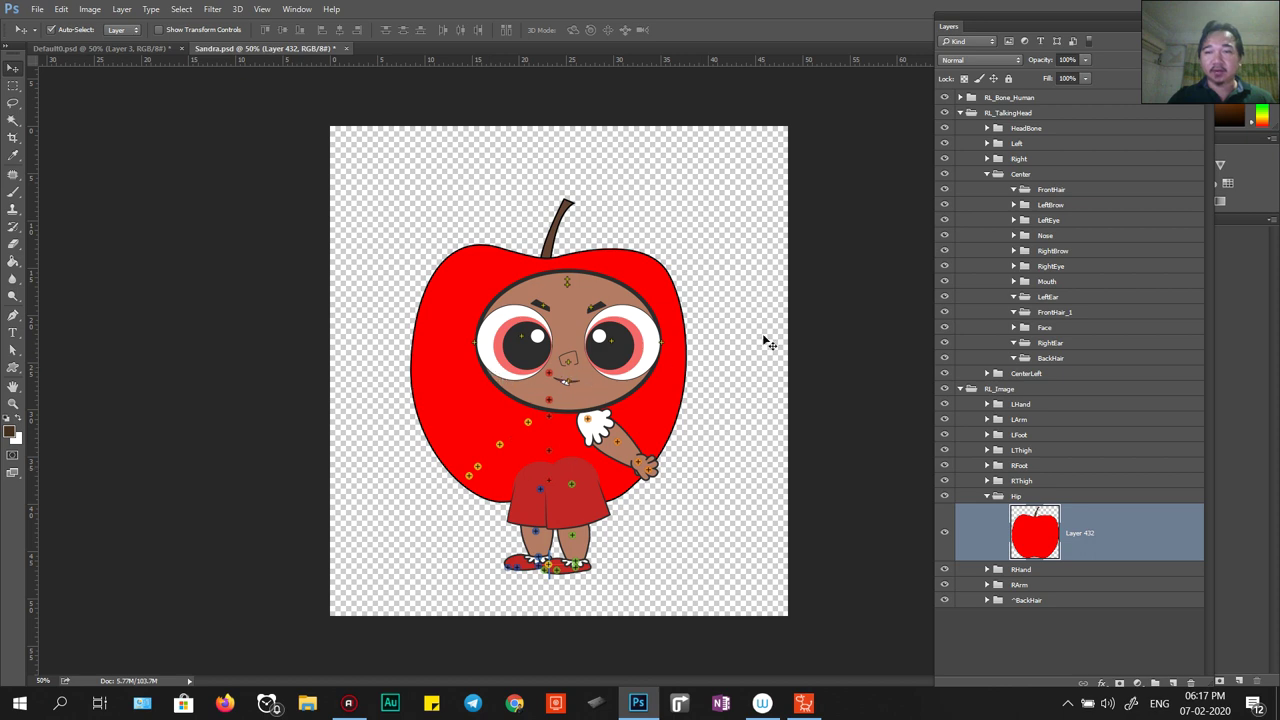
Try shifting the whole RL_TalkingHead group slightly left over the apple, and undo the move.
{"action": "left_click", "coordinate": [987, 174]}
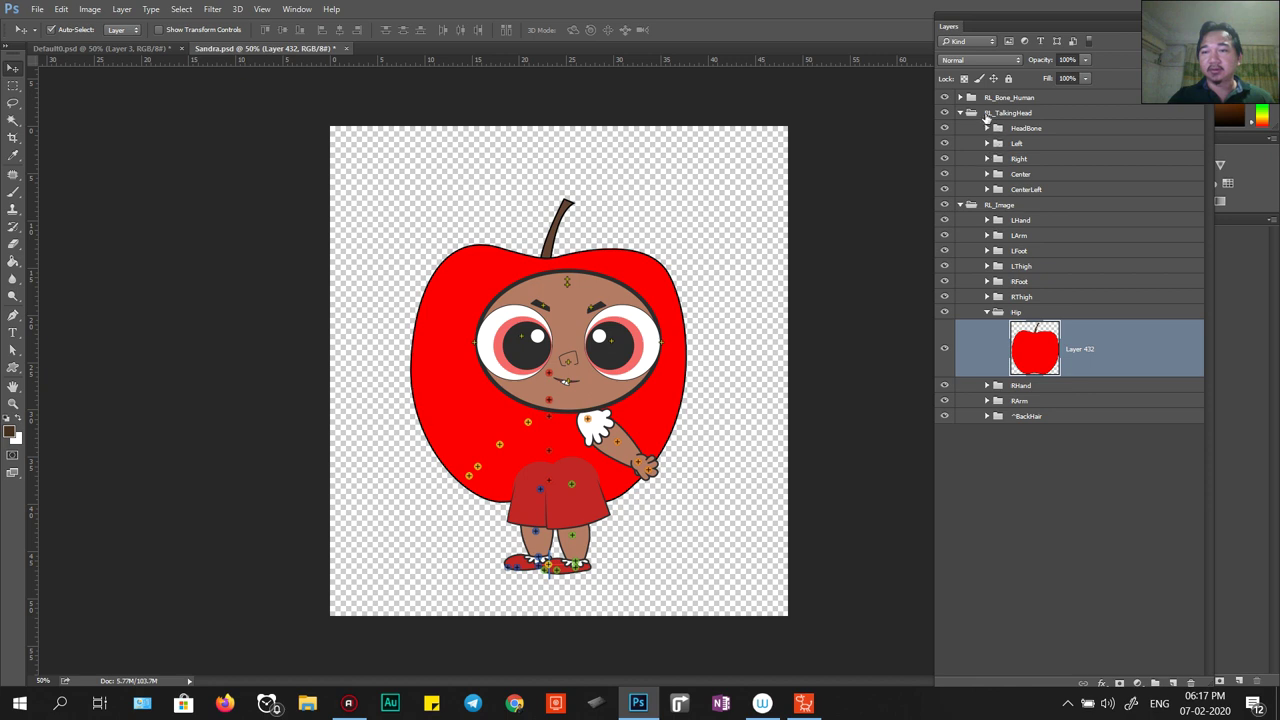
{"action": "left_click", "coordinate": [962, 113]}
{"action": "left_click", "coordinate": [996, 116]}
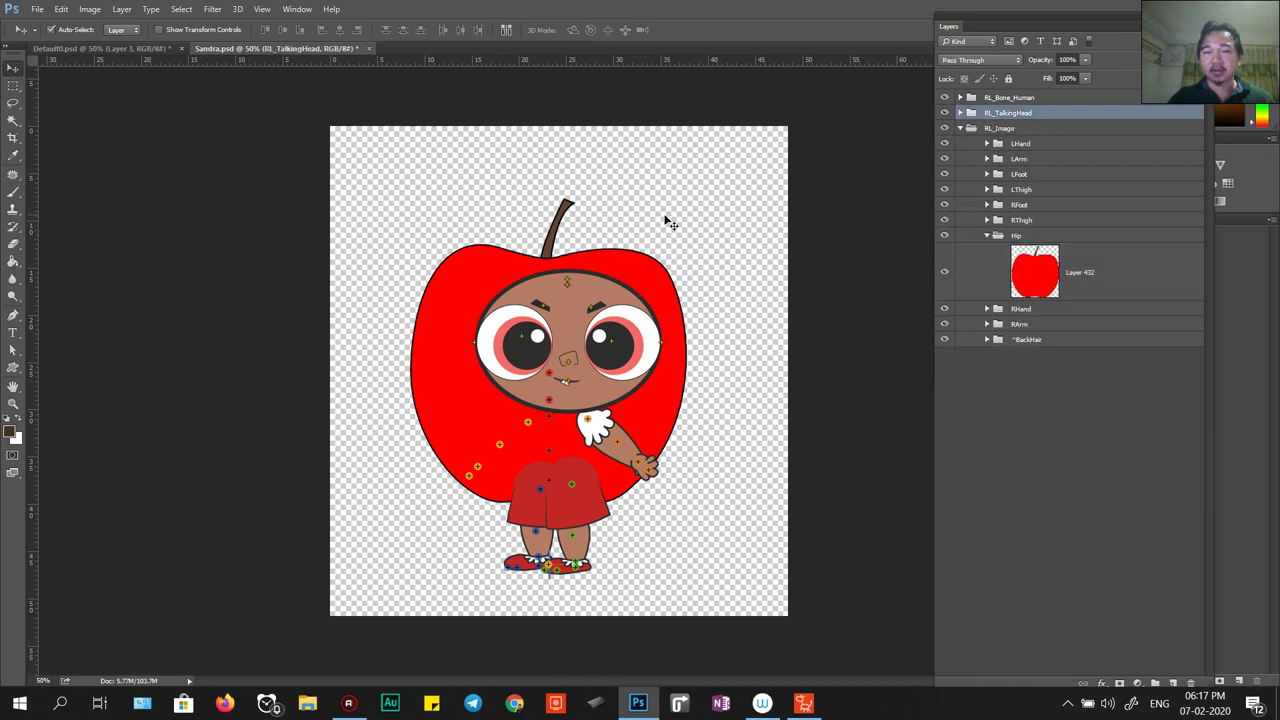
{"action": "left_click_drag", "start_coordinate": [718, 186], "coordinate": [683, 200]}
{"action": "key", "text": "ctrl+z"}
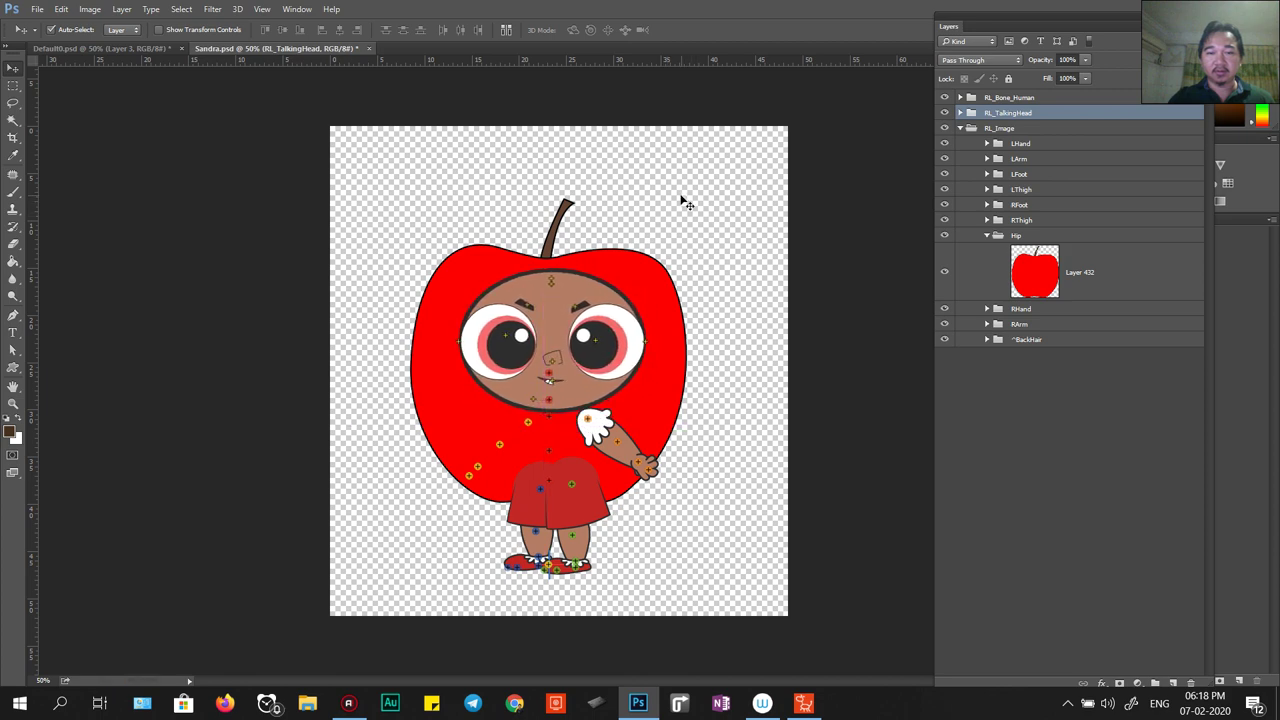
{"action": "key", "text": "ctrl+z"}
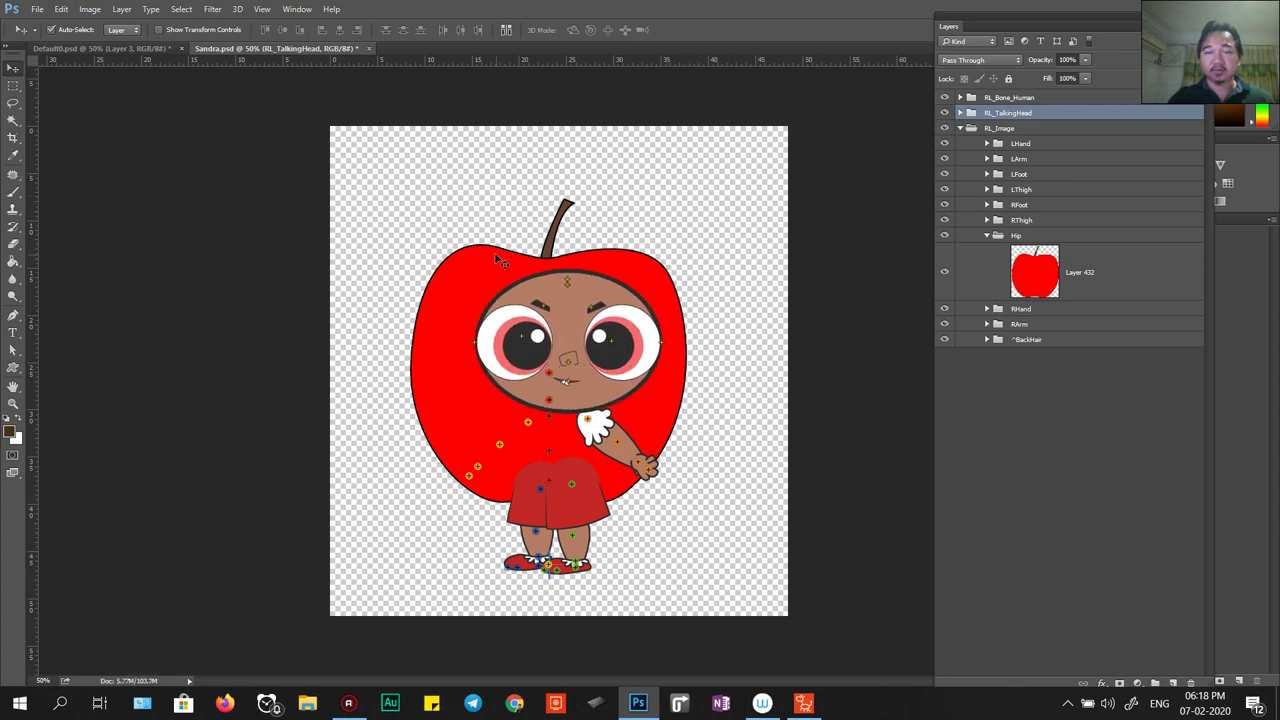
Nudge the apple slightly right to centre it behind the face, and check the Head_Nub, Head and Neck bone points.
{"action": "left_click_drag", "start_coordinate": [480, 255], "coordinate": [481, 260]}
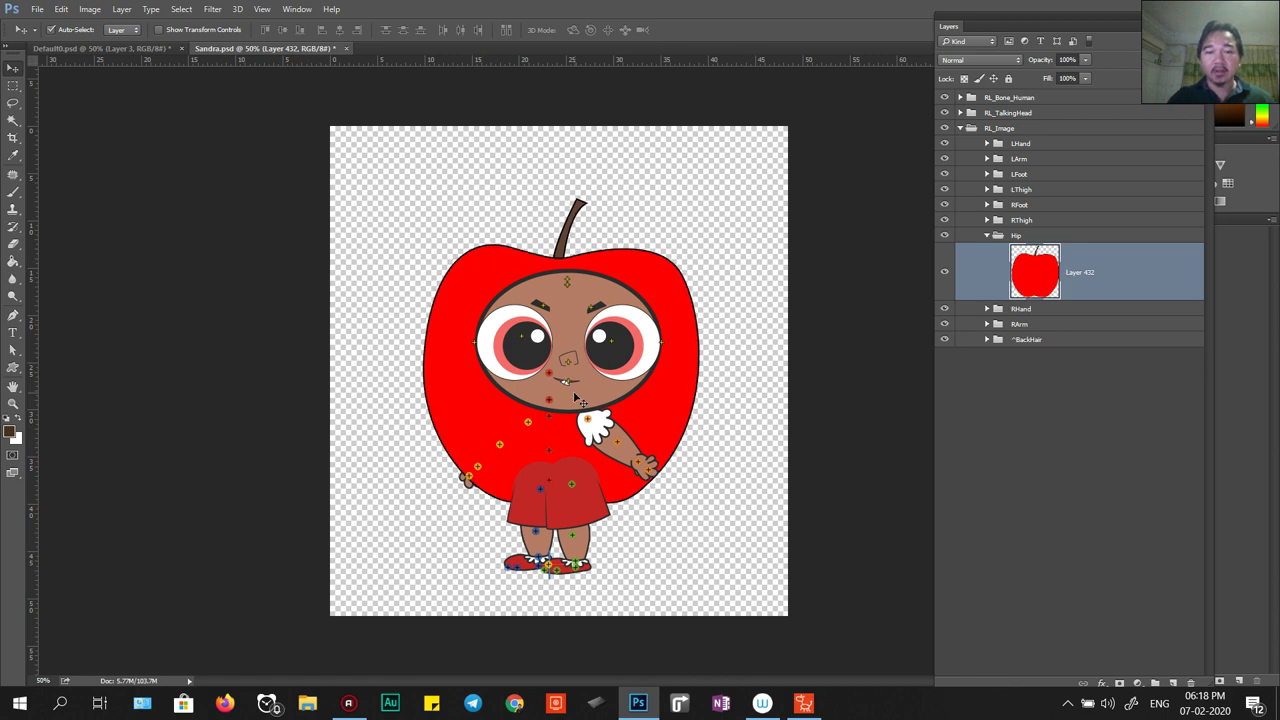
{"action": "left_click", "coordinate": [549, 376]}
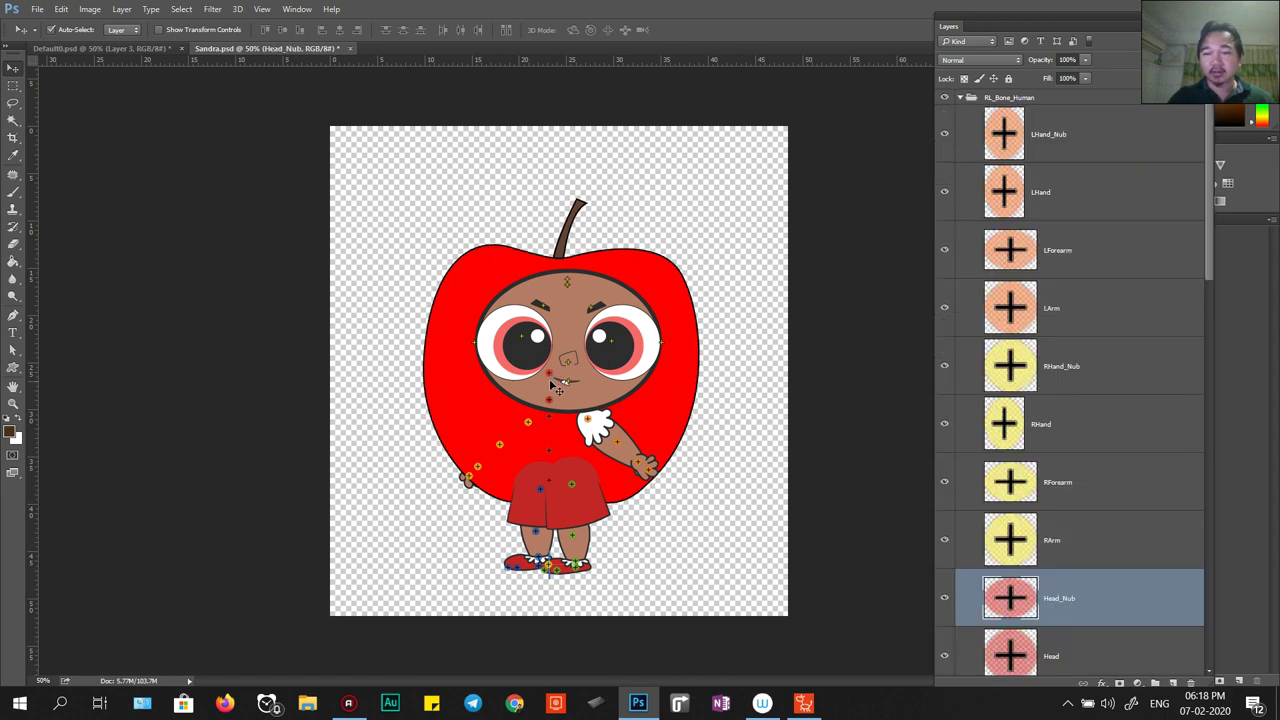
{"action": "left_click", "coordinate": [551, 403]}
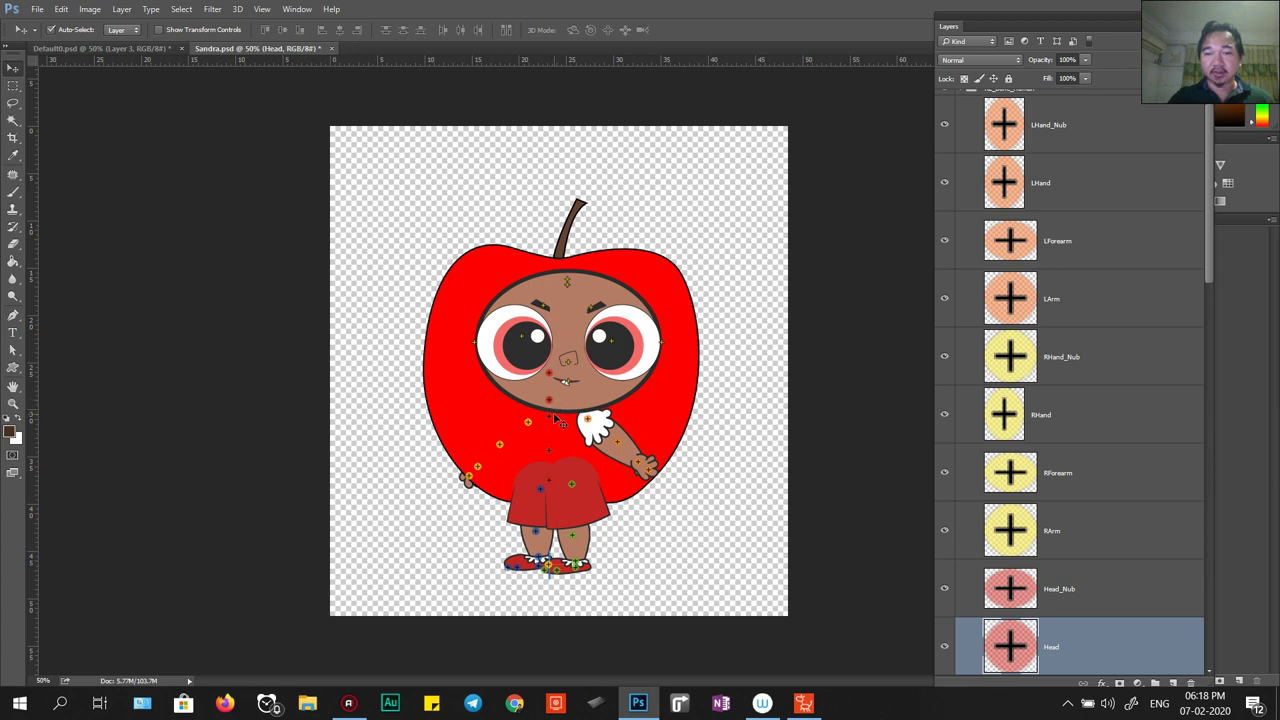
{"action": "left_click", "coordinate": [550, 420]}
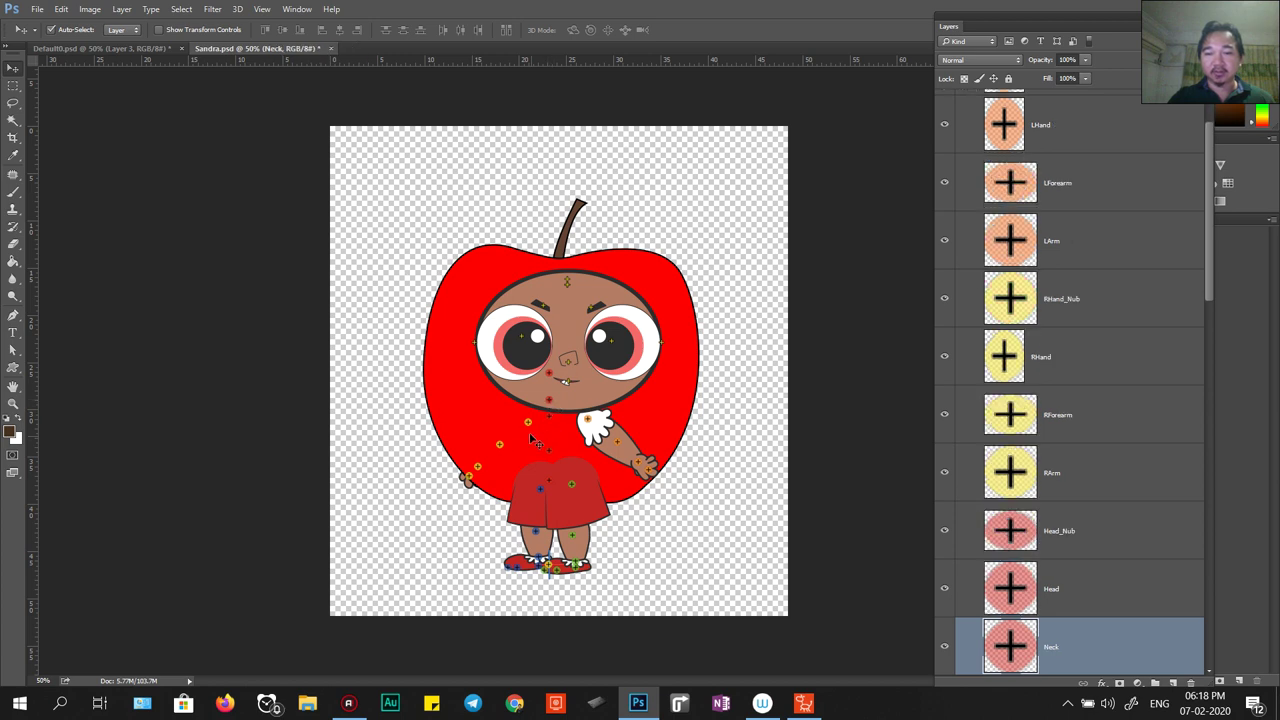
{"action": "left_click", "coordinate": [481, 446]}
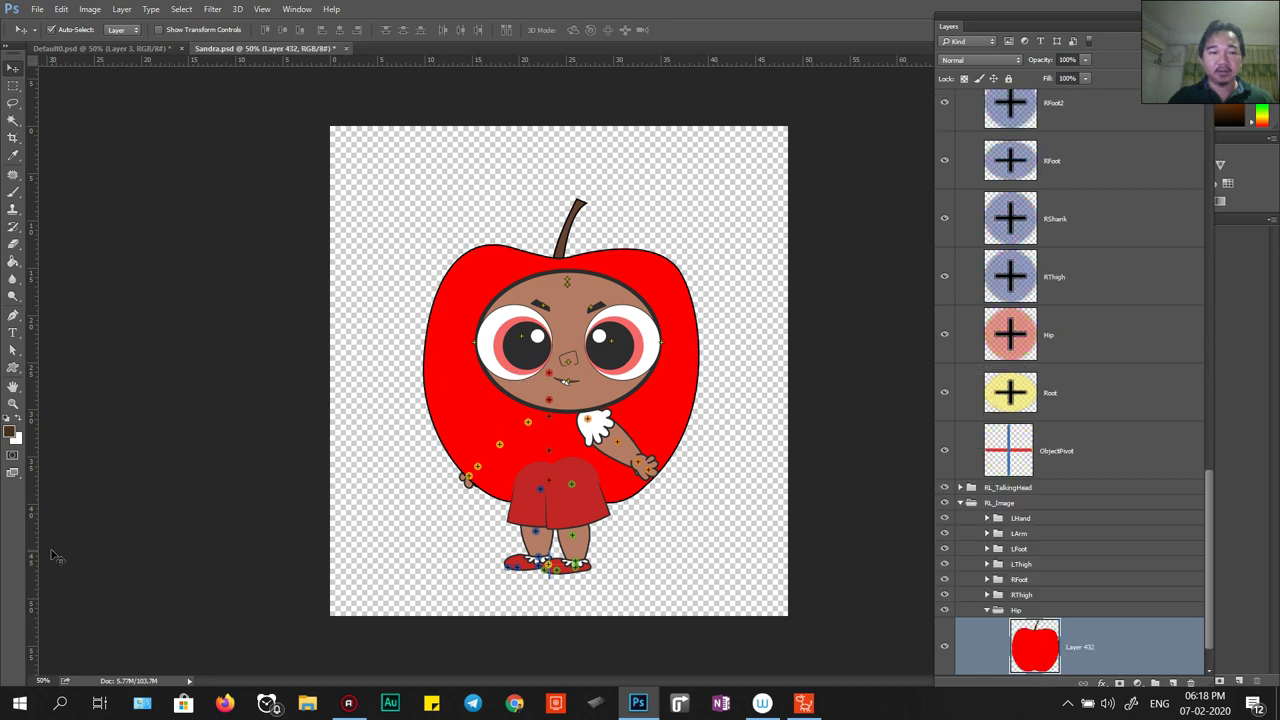
Place vertical guides near both sides of the apple and horizontal guides at mouth level and just below the face.
{"action": "left_click_drag", "start_coordinate": [31, 560], "coordinate": [446, 573]}
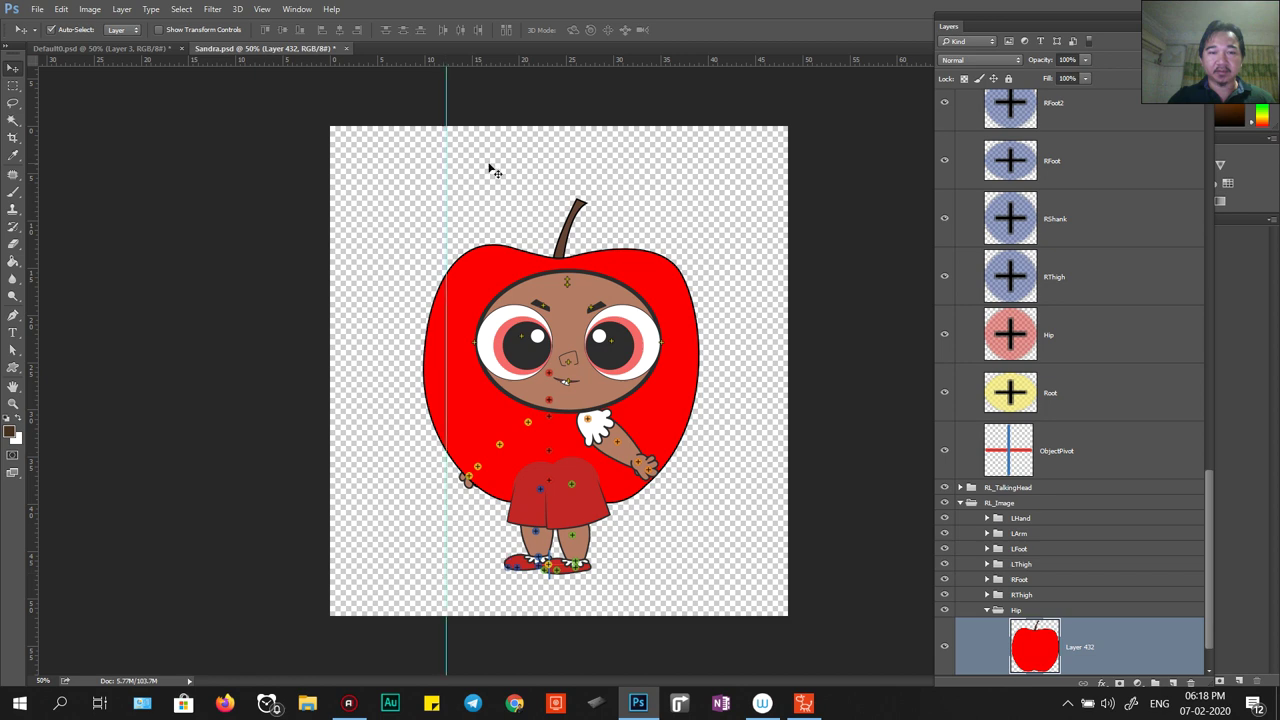
{"action": "left_click_drag", "start_coordinate": [498, 60], "coordinate": [533, 371]}
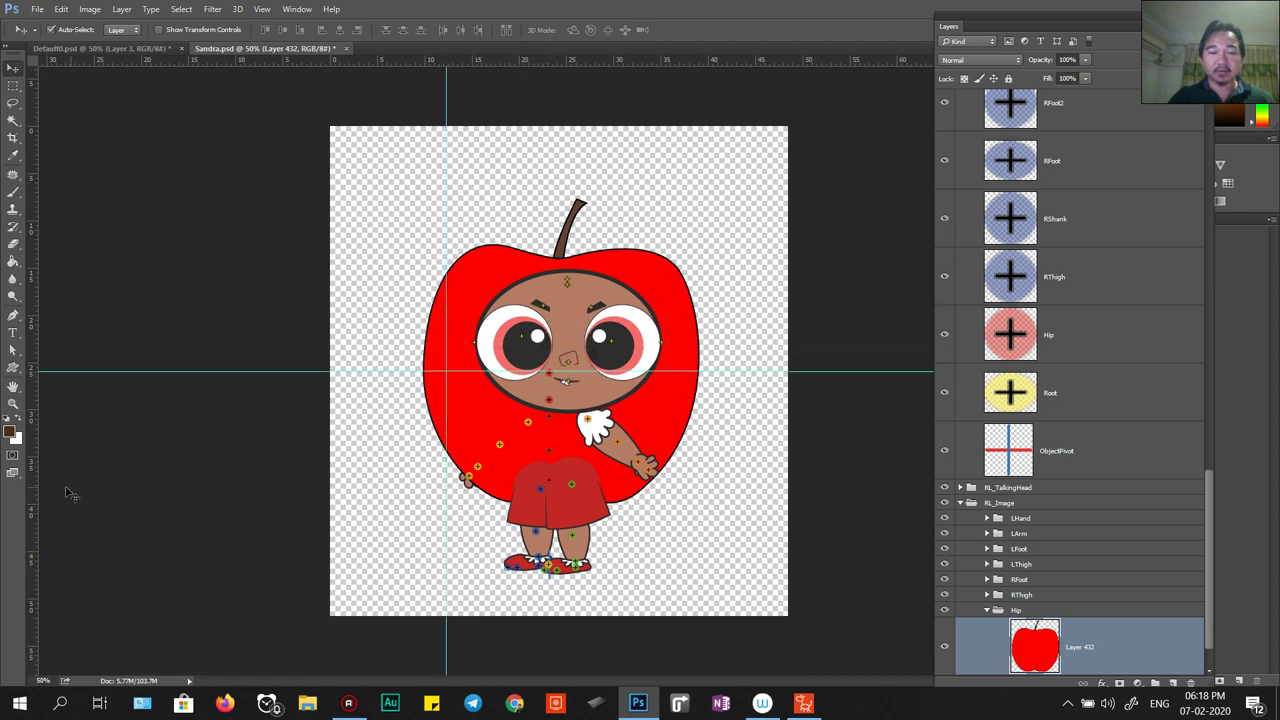
{"action": "left_click_drag", "start_coordinate": [31, 492], "coordinate": [658, 511]}
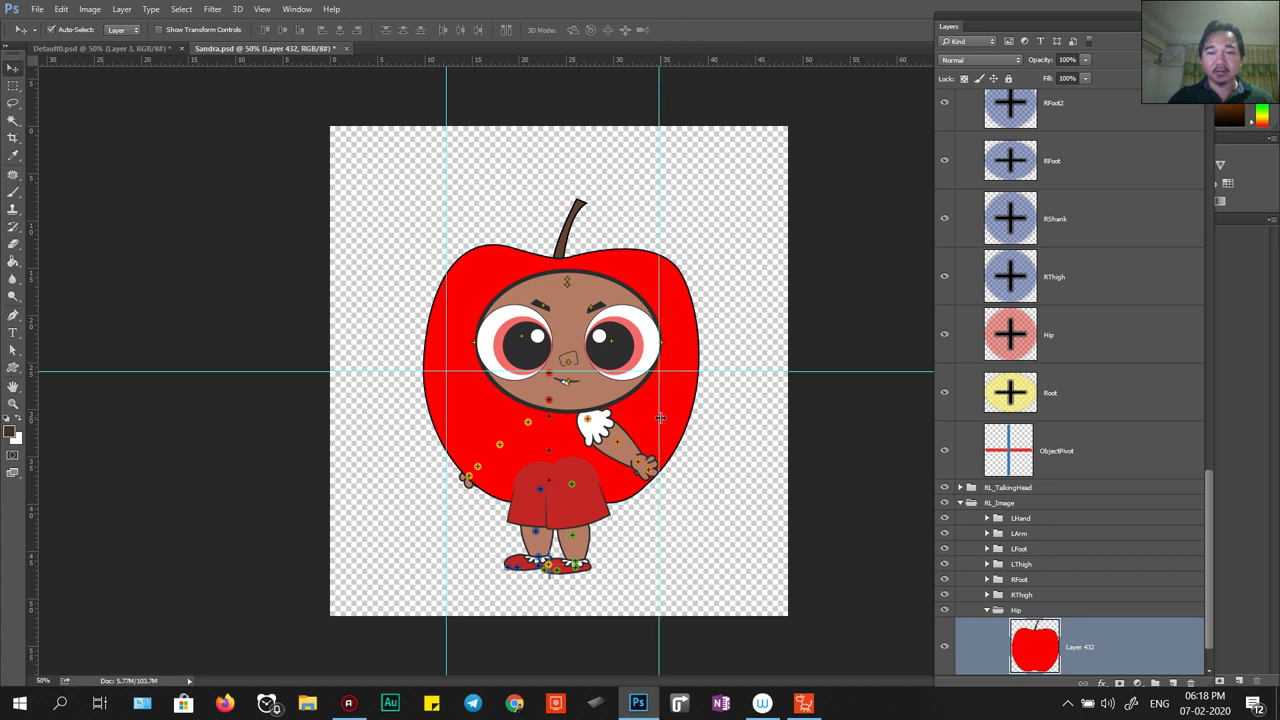
{"action": "left_click_drag", "start_coordinate": [658, 414], "coordinate": [654, 414]}
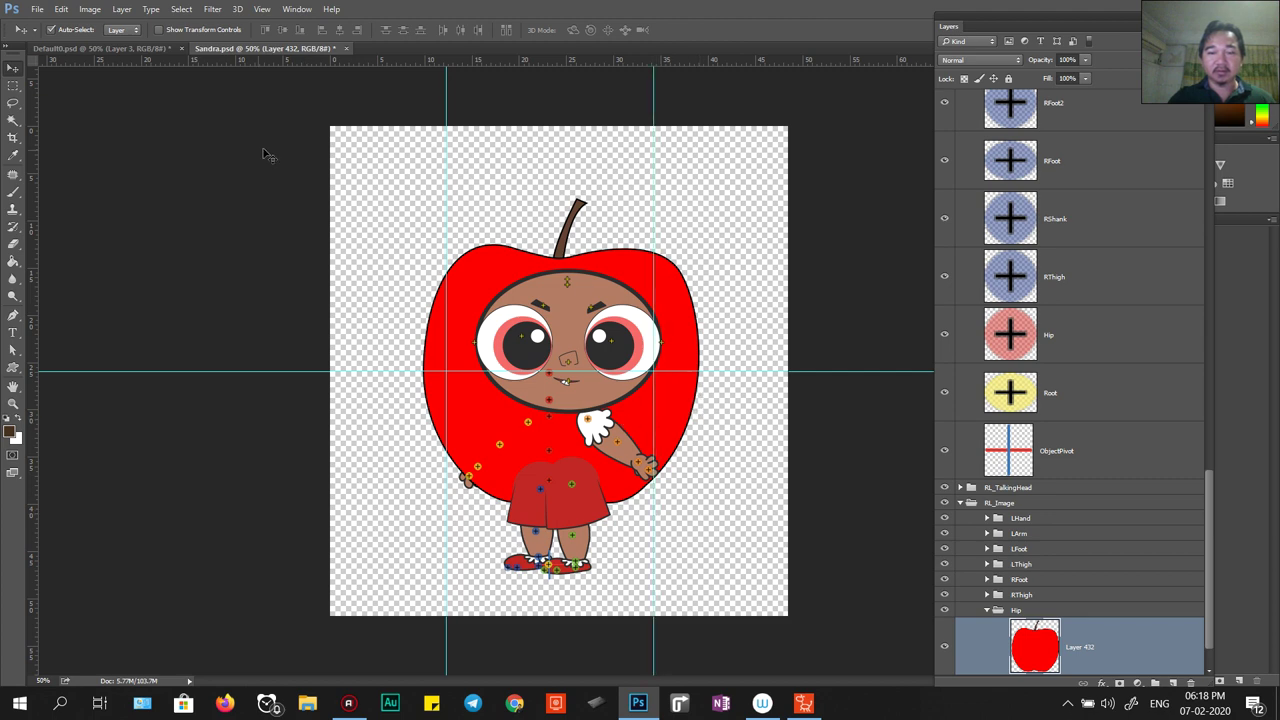
{"action": "left_click_drag", "start_coordinate": [578, 62], "coordinate": [633, 414]}
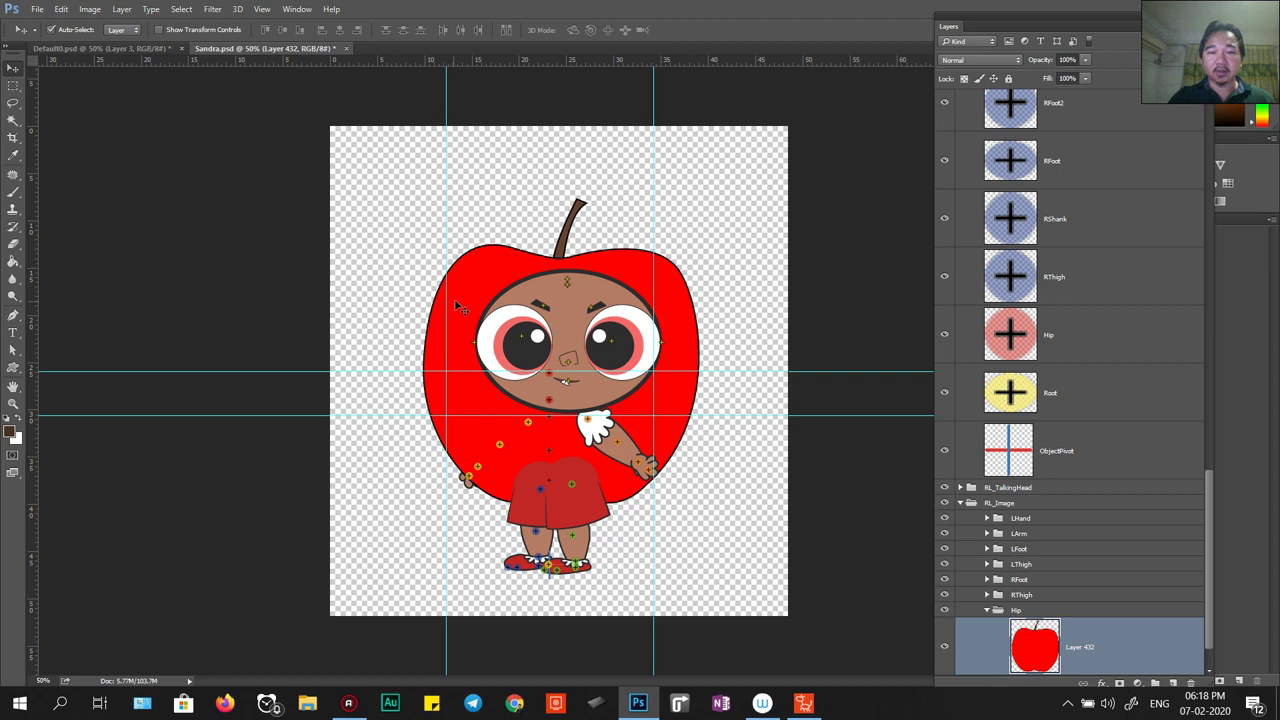
Hide the apple layer and select the arm artwork, Layer 5, in the RArm group.
{"action": "key", "text": "ctrl+comma"}
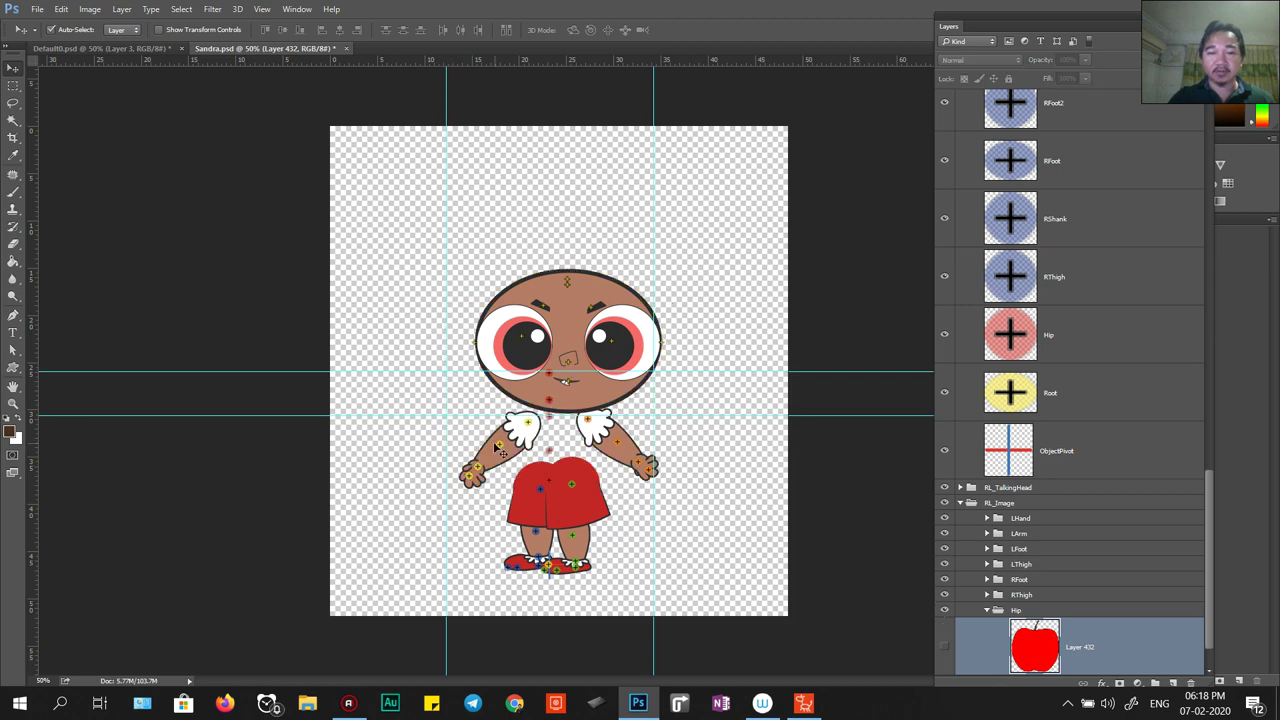
{"action": "left_click", "coordinate": [519, 459]}
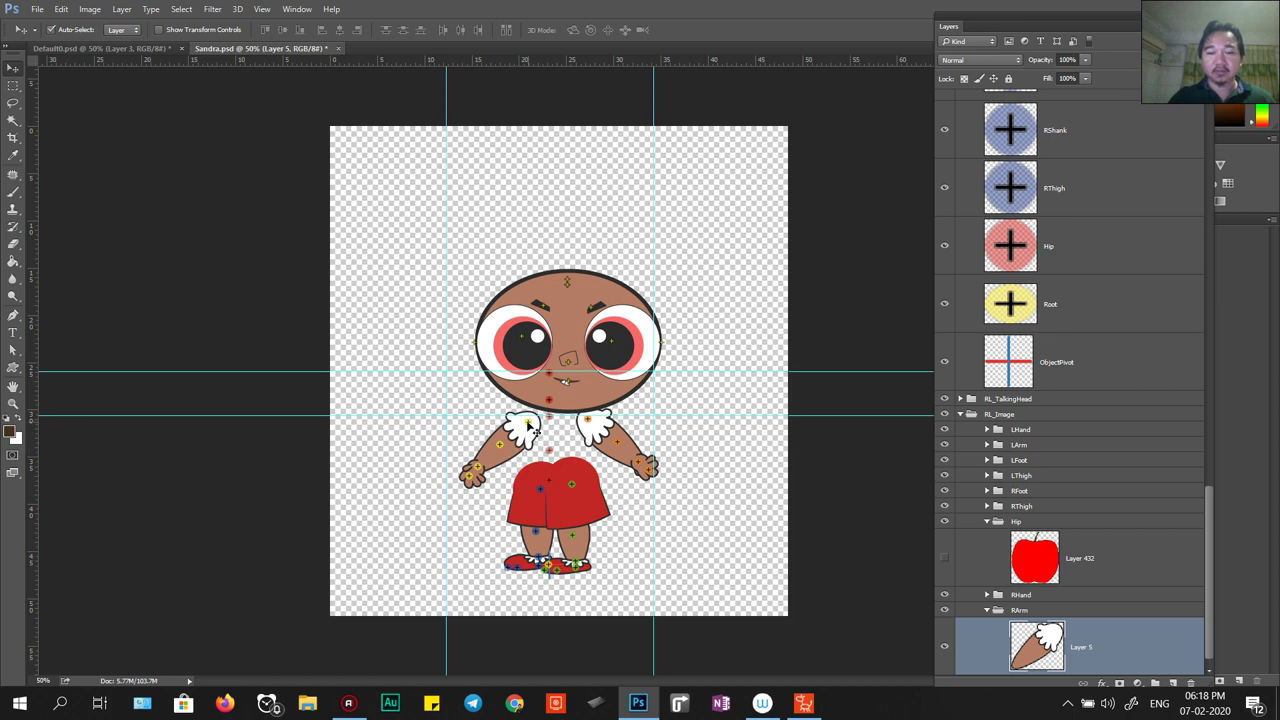
{"action": "left_click_drag", "start_coordinate": [543, 435], "coordinate": [533, 427]}
{"action": "scroll", "coordinate": [1050, 511], "scroll_direction": "up", "scroll_amount": 8}
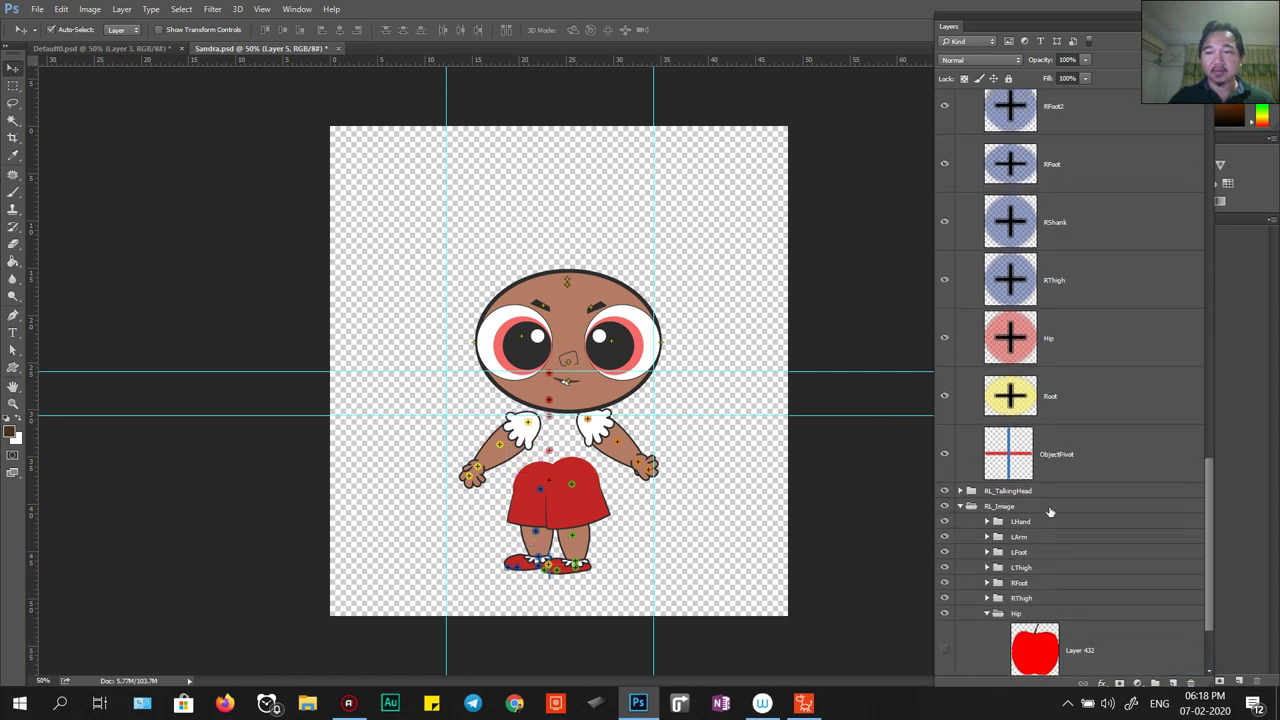
{"action": "scroll", "coordinate": [1050, 511], "scroll_direction": "up", "scroll_amount": 6}
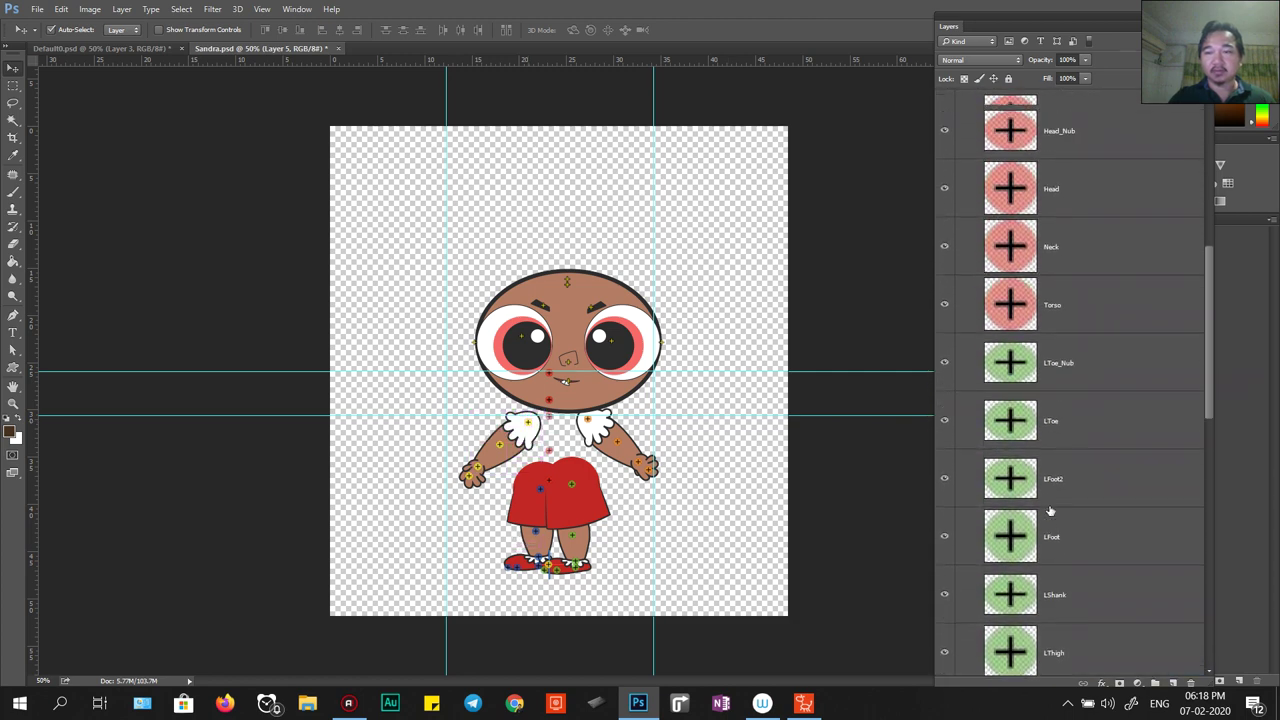
{"action": "scroll", "coordinate": [1050, 511], "scroll_direction": "down", "scroll_amount": 6}
{"action": "scroll", "coordinate": [1050, 511], "scroll_direction": "down", "scroll_amount": 10}
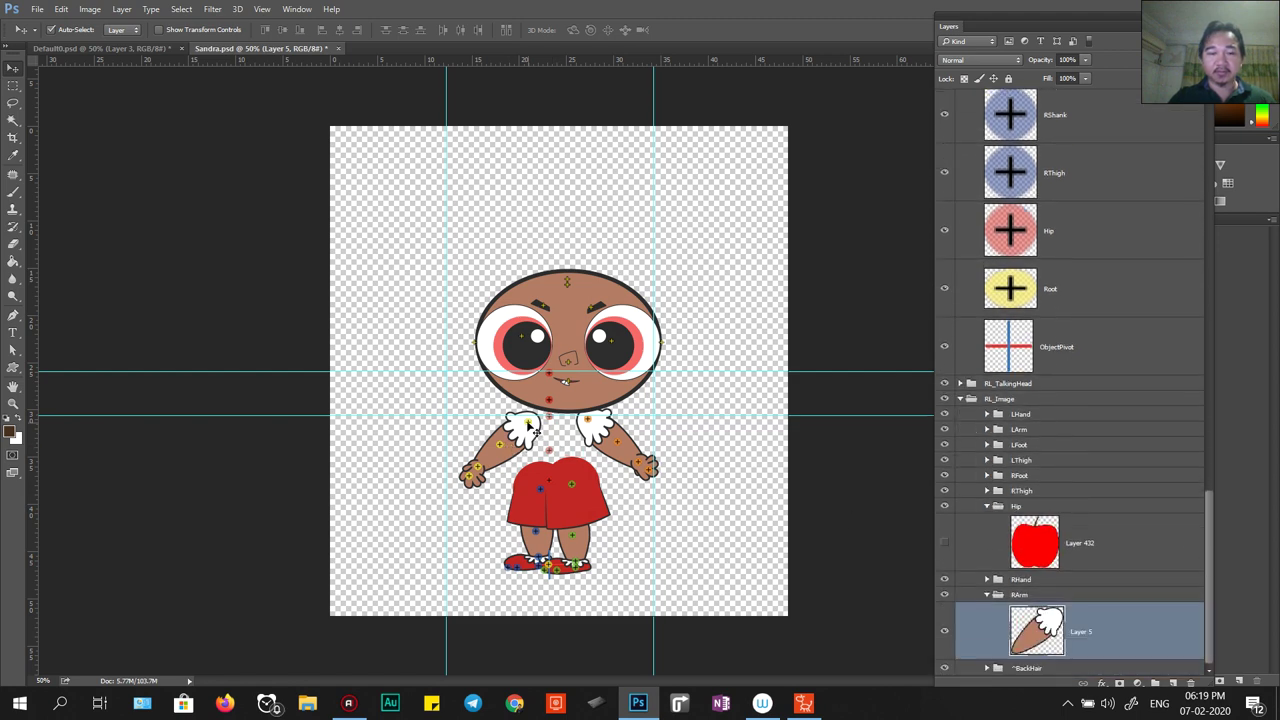
Select the RArm, RForearm, RHand and RHand_Nub bone points together.
{"action": "left_click", "coordinate": [533, 427]}
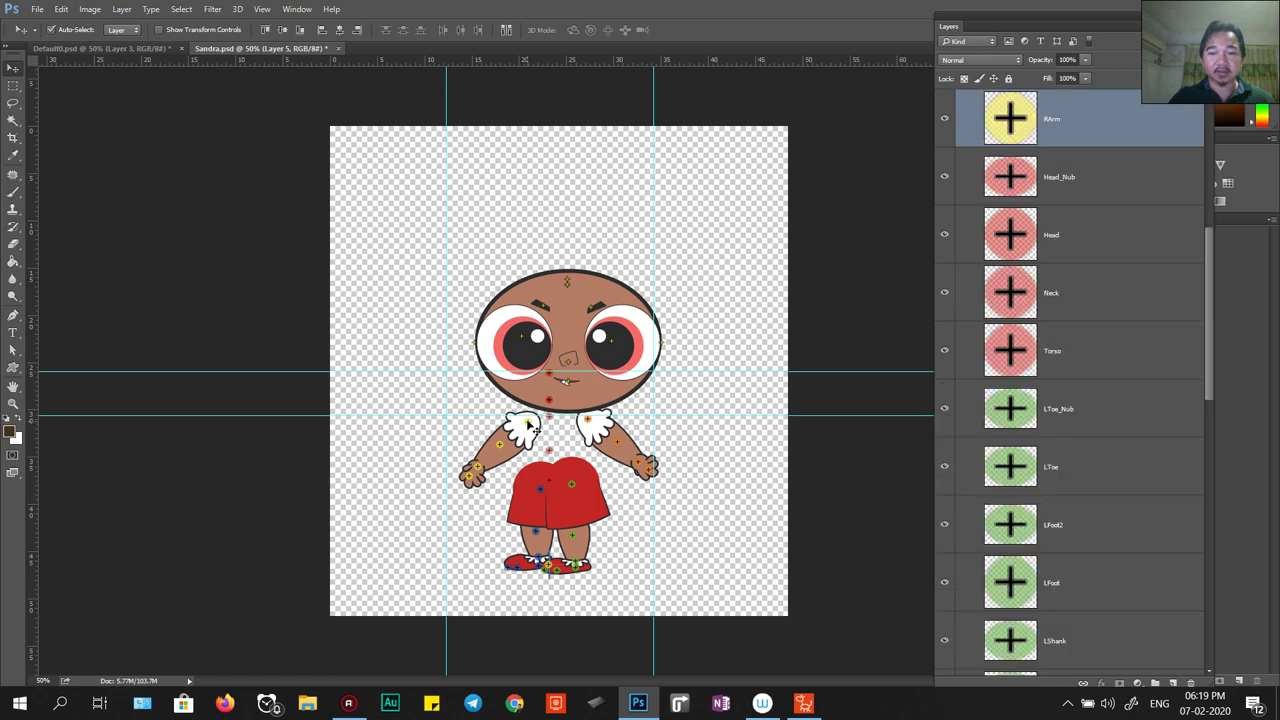
{"action": "left_click", "coordinate": [515, 455], "text": "shift"}
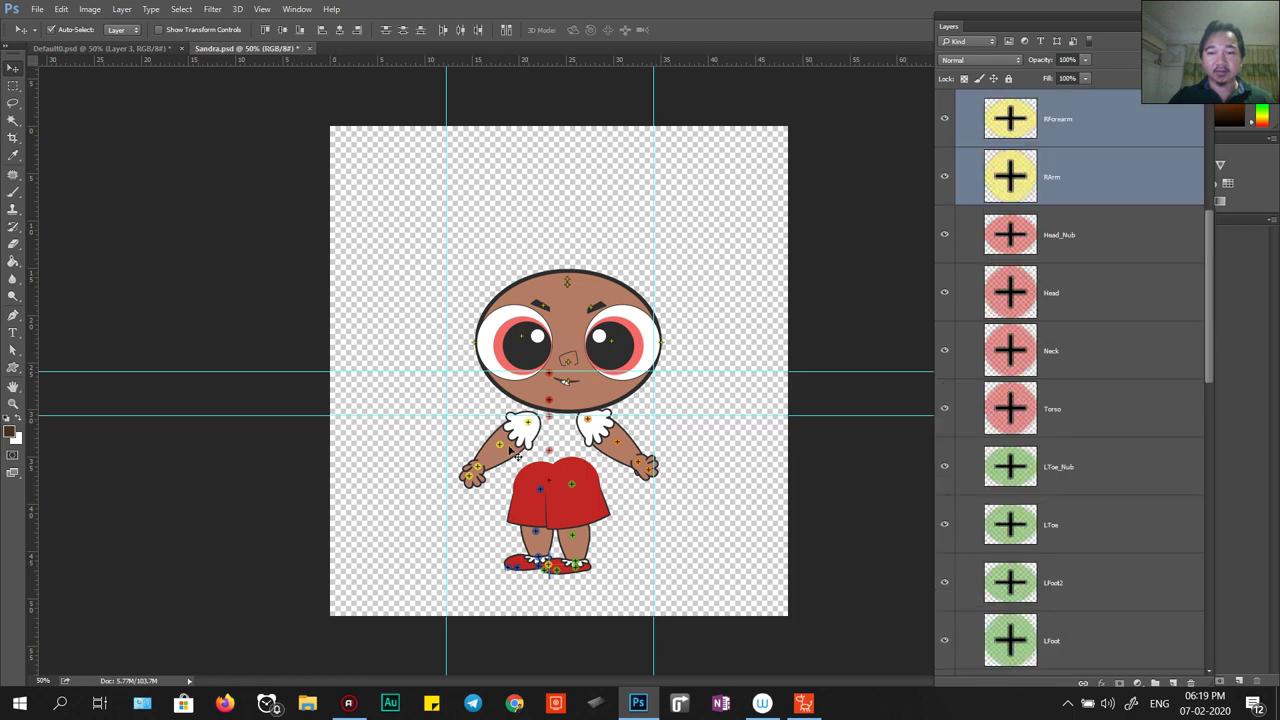
{"action": "left_click", "coordinate": [493, 475], "text": "shift"}
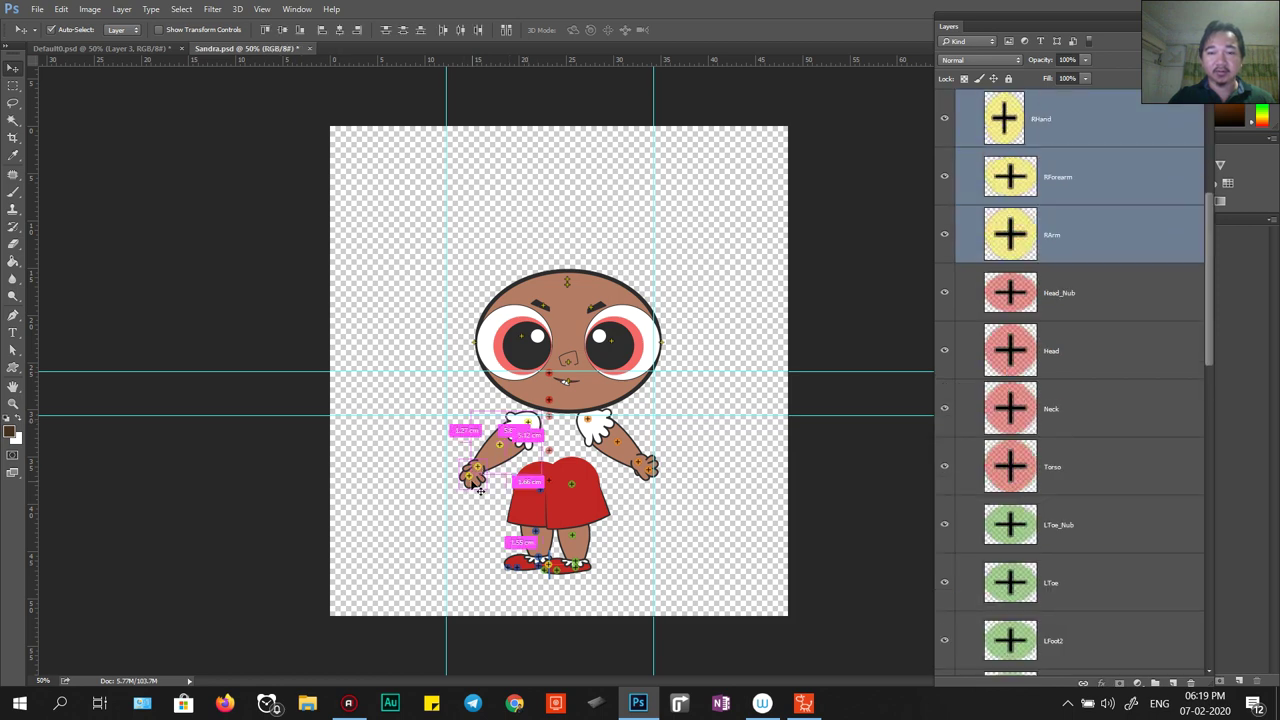
{"action": "left_click", "coordinate": [474, 480], "text": "shift"}
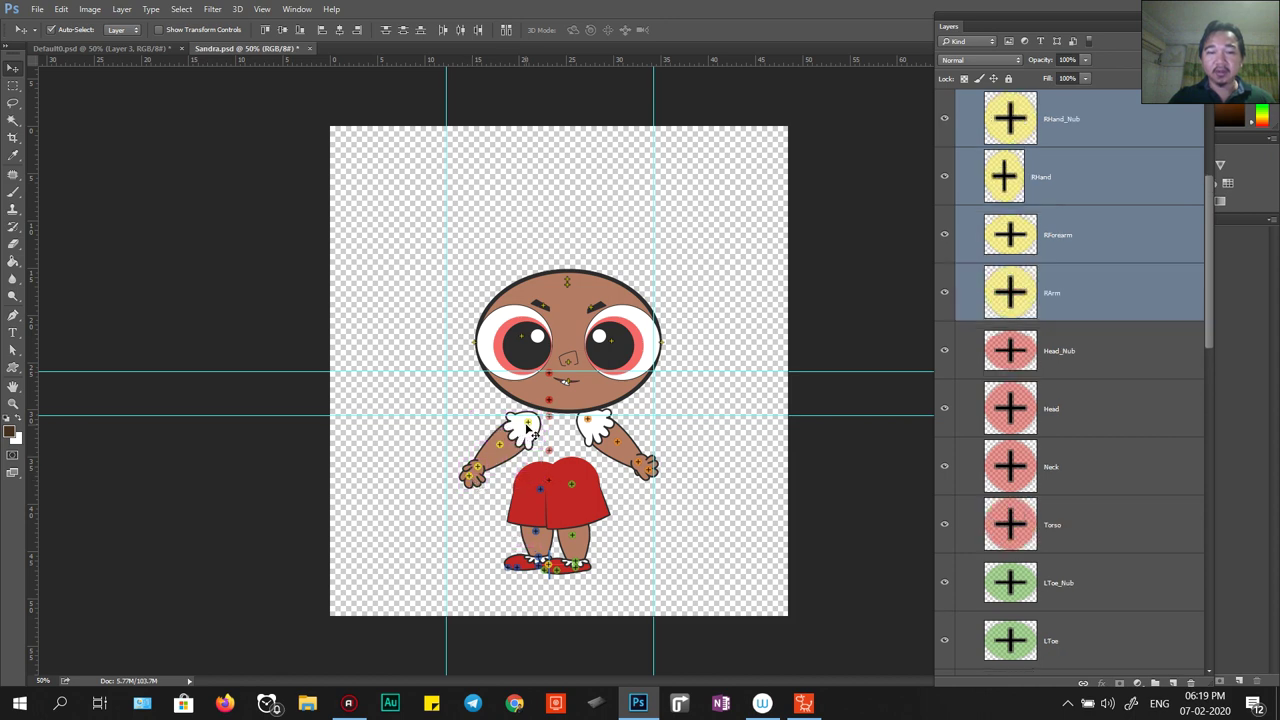
Select both right-hand drawings, Layer 9 and Layer 8, together with the RArm group and its arm artwork, Layer 5.
{"action": "left_click_drag", "start_coordinate": [527, 430], "coordinate": [488, 493]}
{"action": "left_click_drag", "start_coordinate": [1209, 325], "coordinate": [1207, 660]}
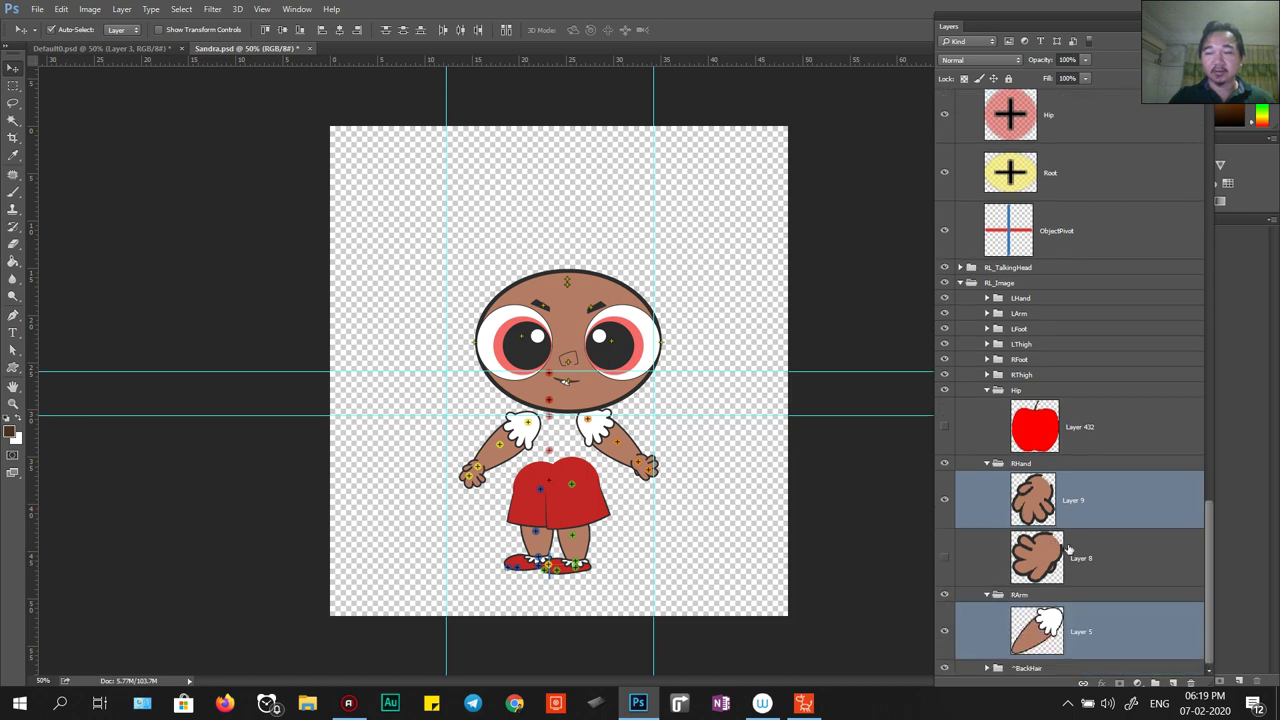
{"action": "left_click", "coordinate": [1038, 560], "text": "shift"}
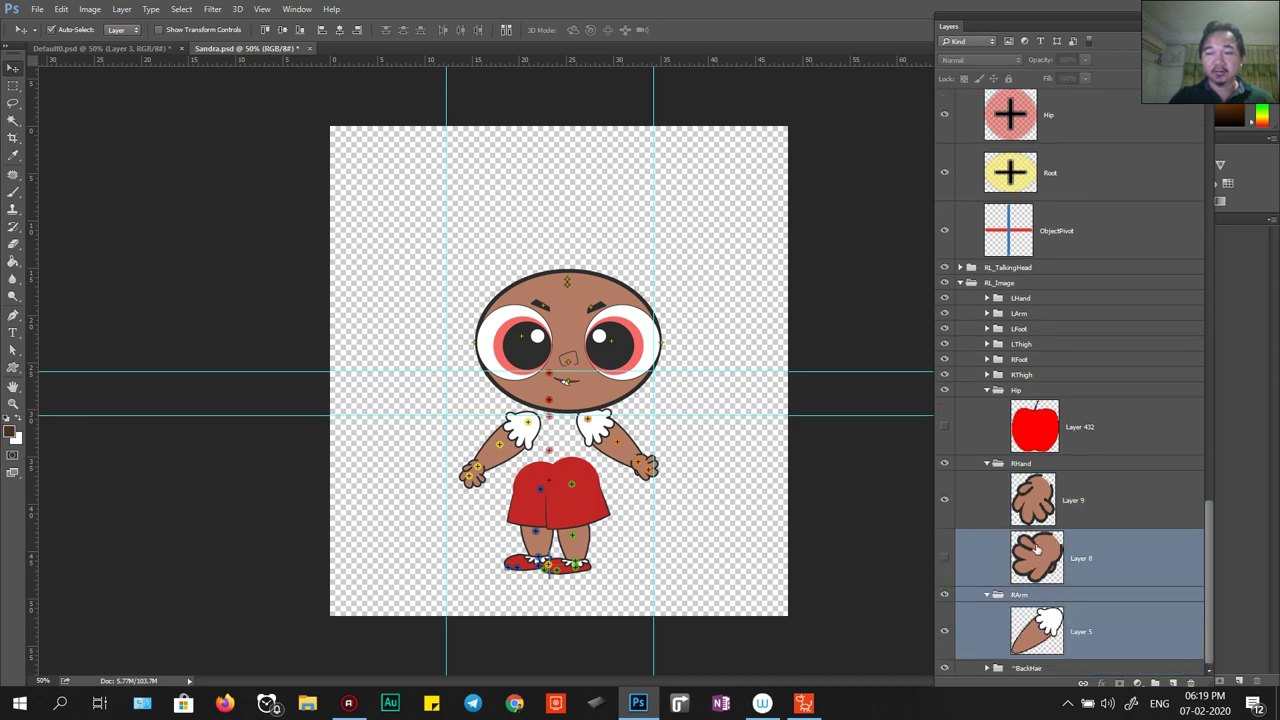
{"action": "key", "text": "Up"}
{"action": "left_click", "coordinate": [1142, 501], "text": "ctrl"}
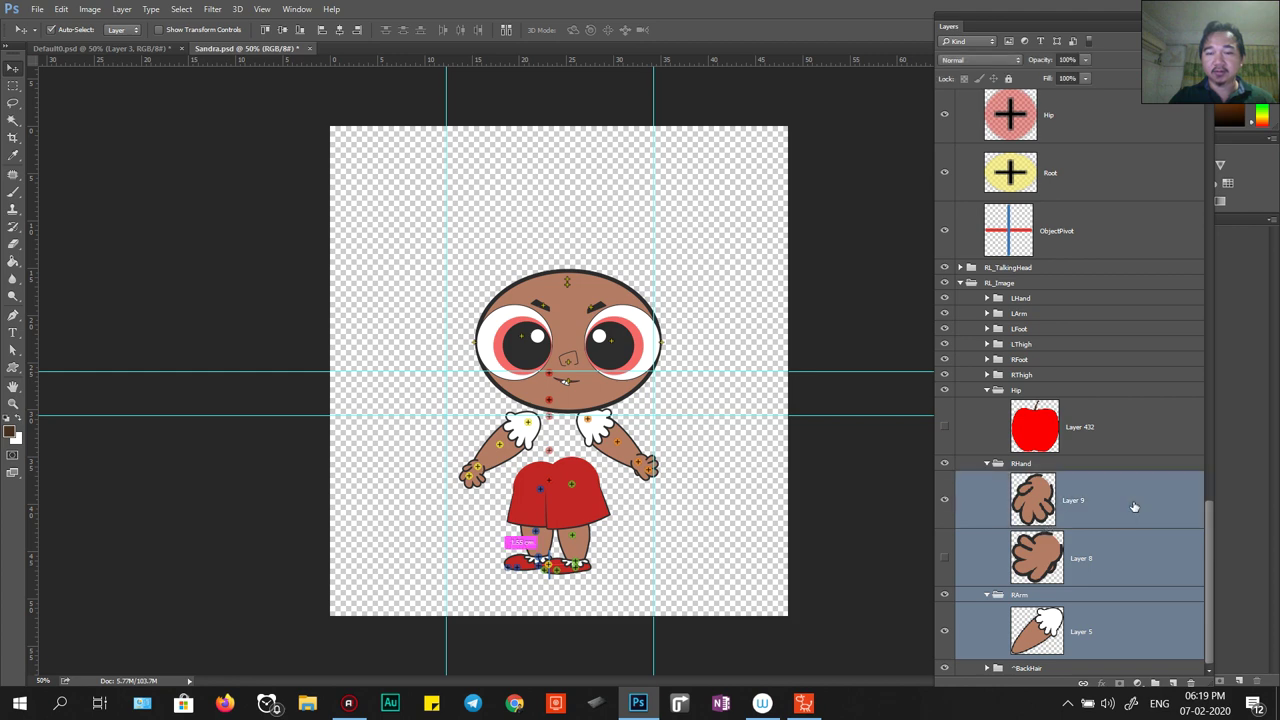
Try moving the selected right arm and hand artwork sideways to test which parts are included.
{"action": "key", "text": "Right"}
{"action": "key", "text": "Right"}
{"action": "key", "text": "Right"}
{"action": "key", "text": "Left"}
{"action": "key", "text": "Left"}
{"action": "key", "text": "Left"}
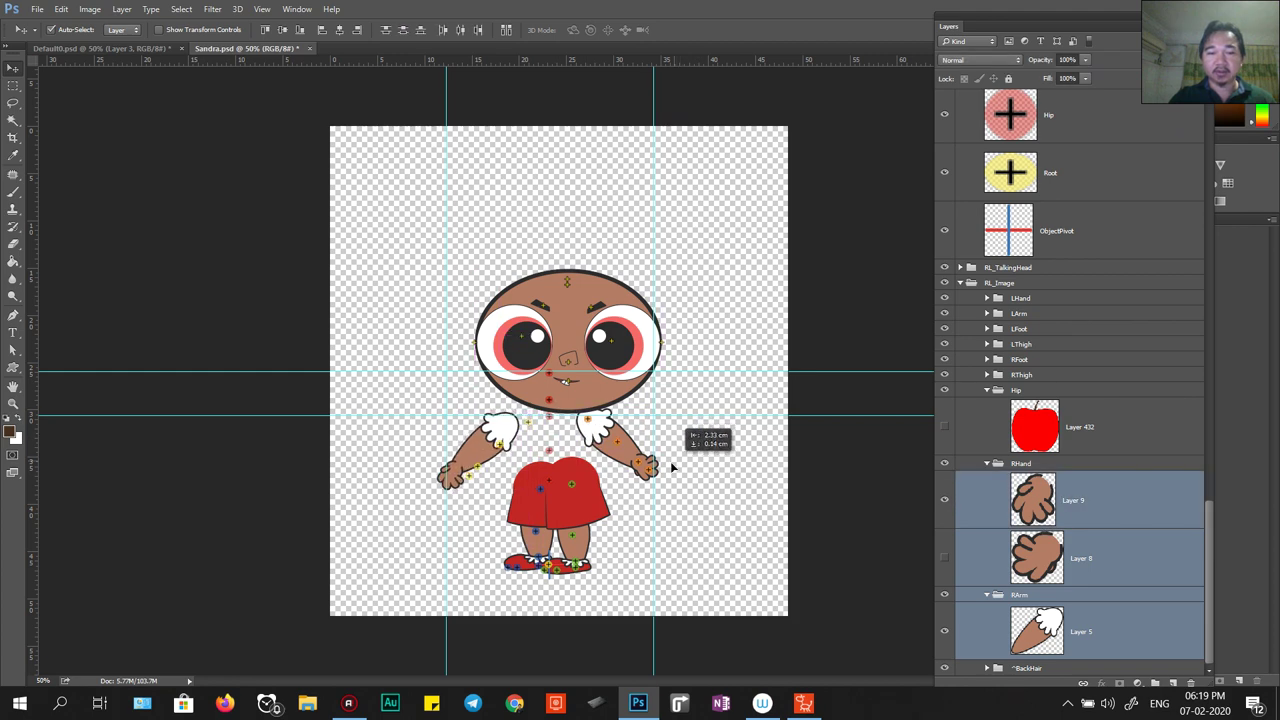
Add the four right-arm bone points to the selection and move arm, hand and bones so RArm sits where the left vertical and mouth-level guides cross.
{"action": "left_click", "coordinate": [531, 428]}
{"action": "left_click", "coordinate": [506, 448], "text": "shift"}
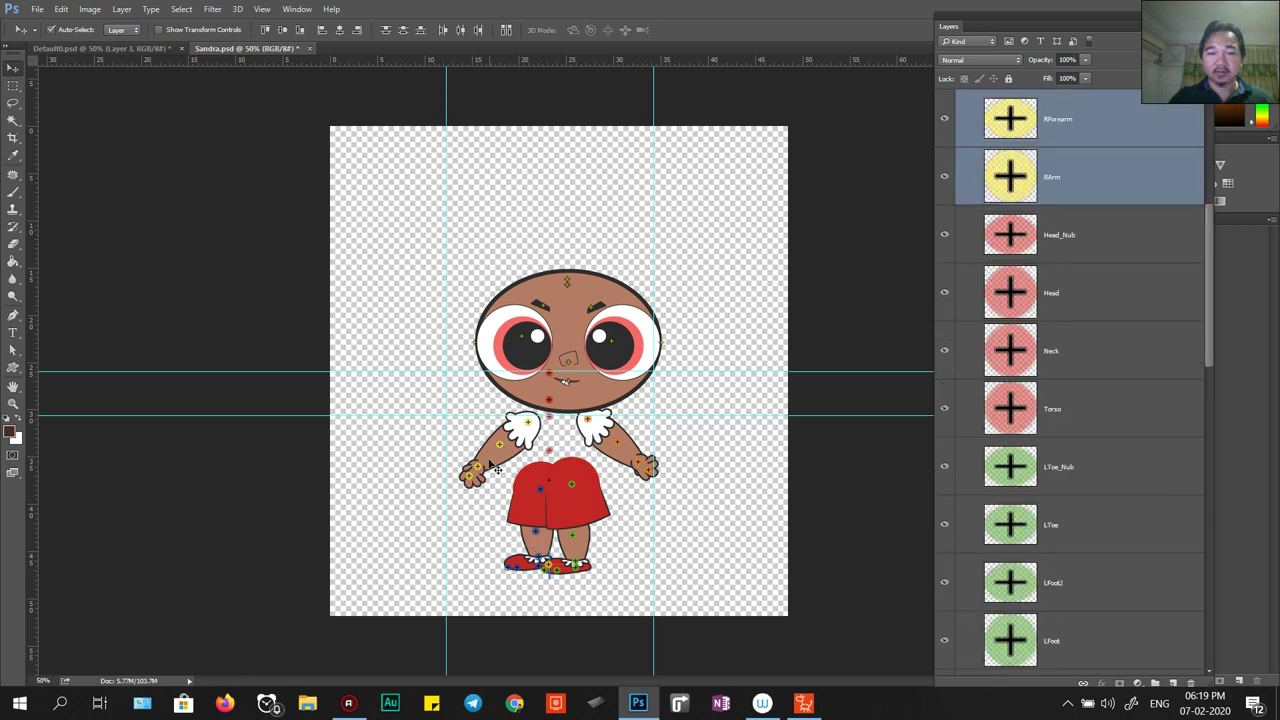
{"action": "left_click", "coordinate": [476, 474], "text": "shift"}
{"action": "left_click", "coordinate": [474, 477], "text": "shift"}
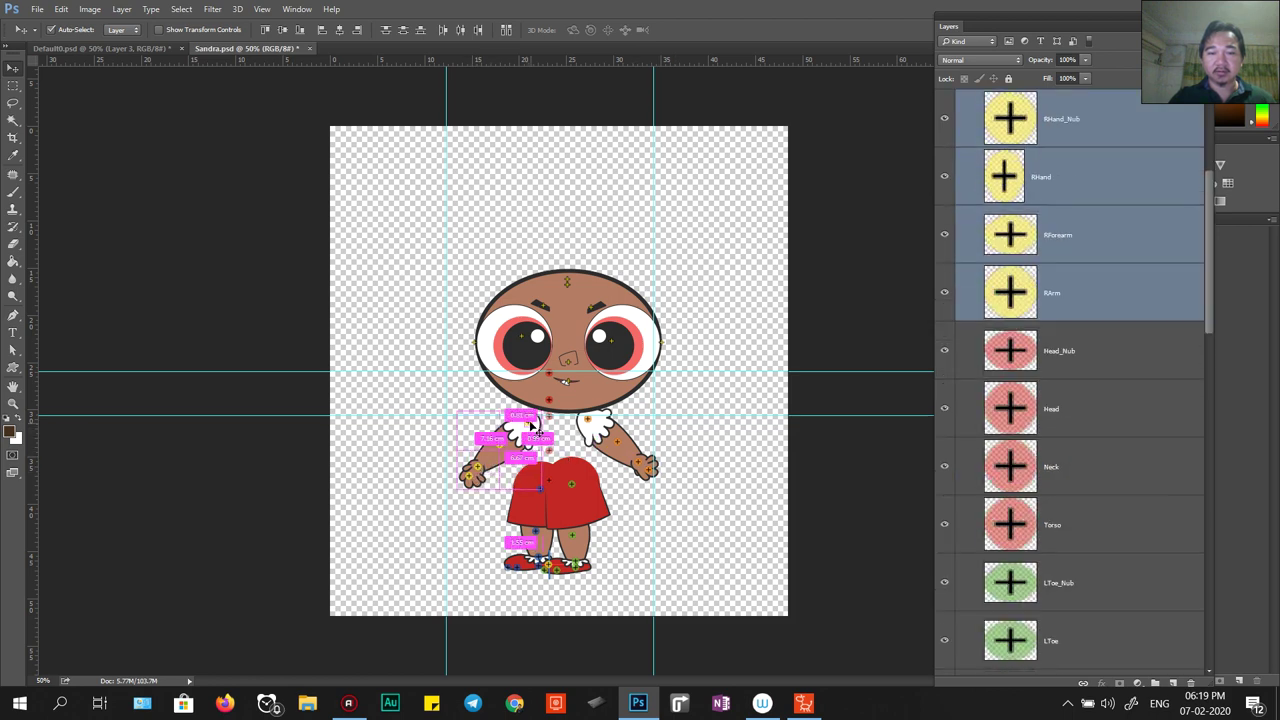
{"action": "left_click_drag", "start_coordinate": [414, 403], "coordinate": [326, 351]}
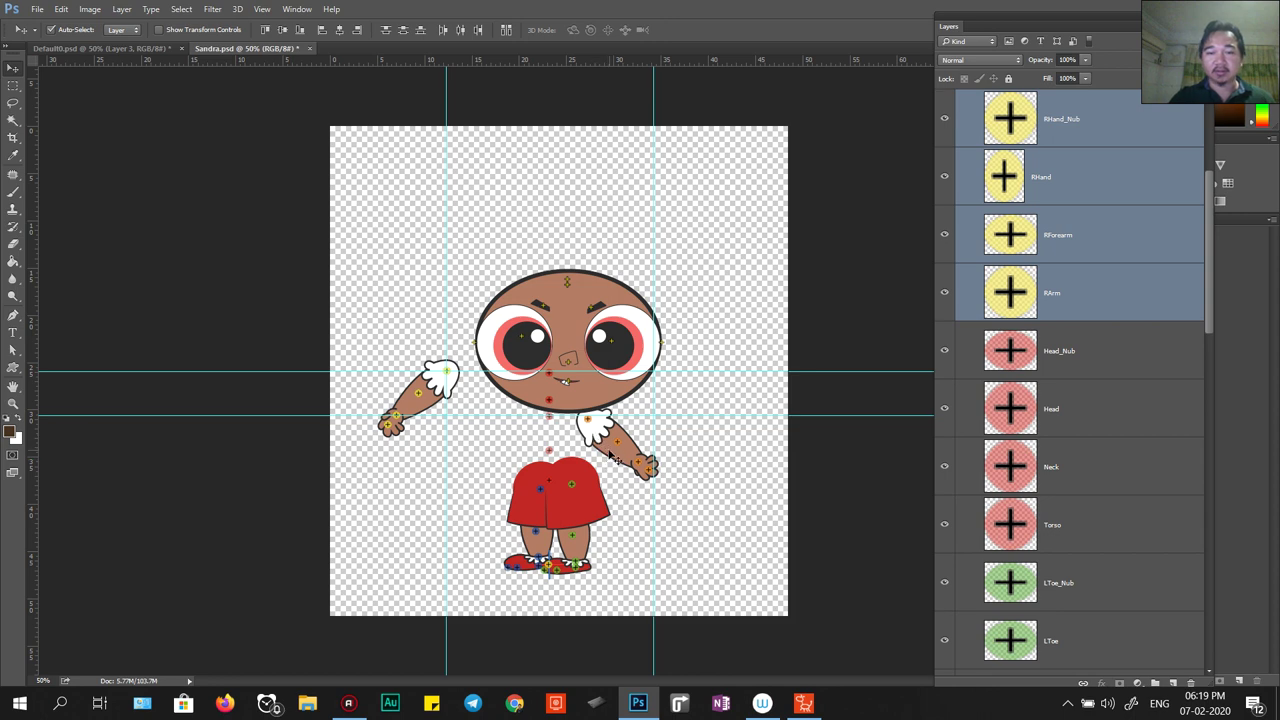
Locate the artwork of the other arm, collapse its LHand and LArm groups, and select both groups.
{"action": "left_click", "coordinate": [630, 470]}
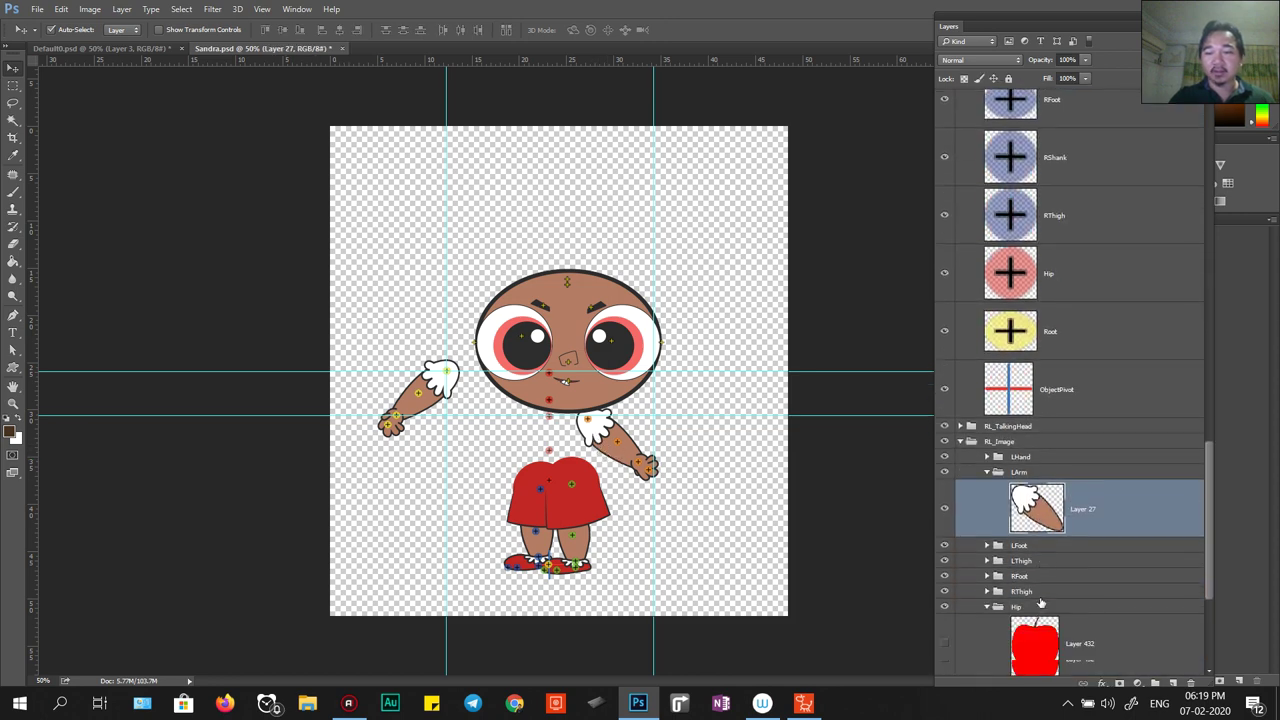
{"action": "left_click", "coordinate": [650, 474]}
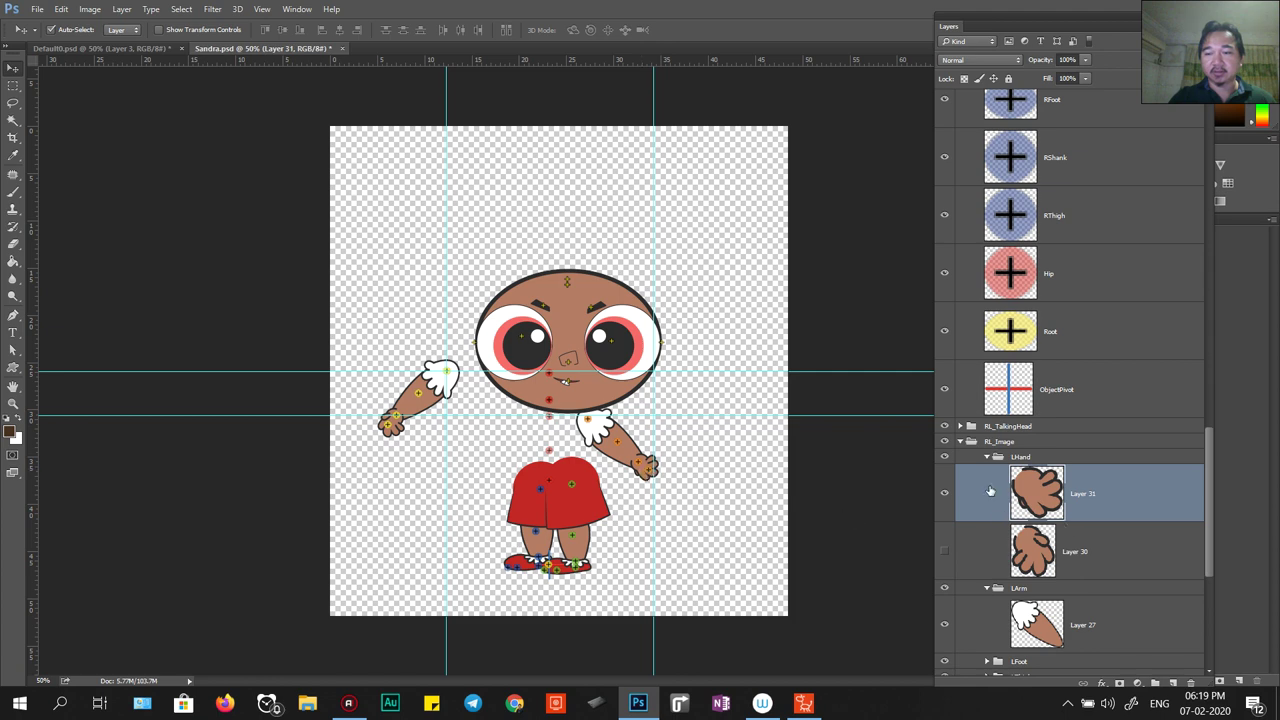
{"action": "left_click", "coordinate": [986, 589]}
{"action": "left_click", "coordinate": [986, 457]}
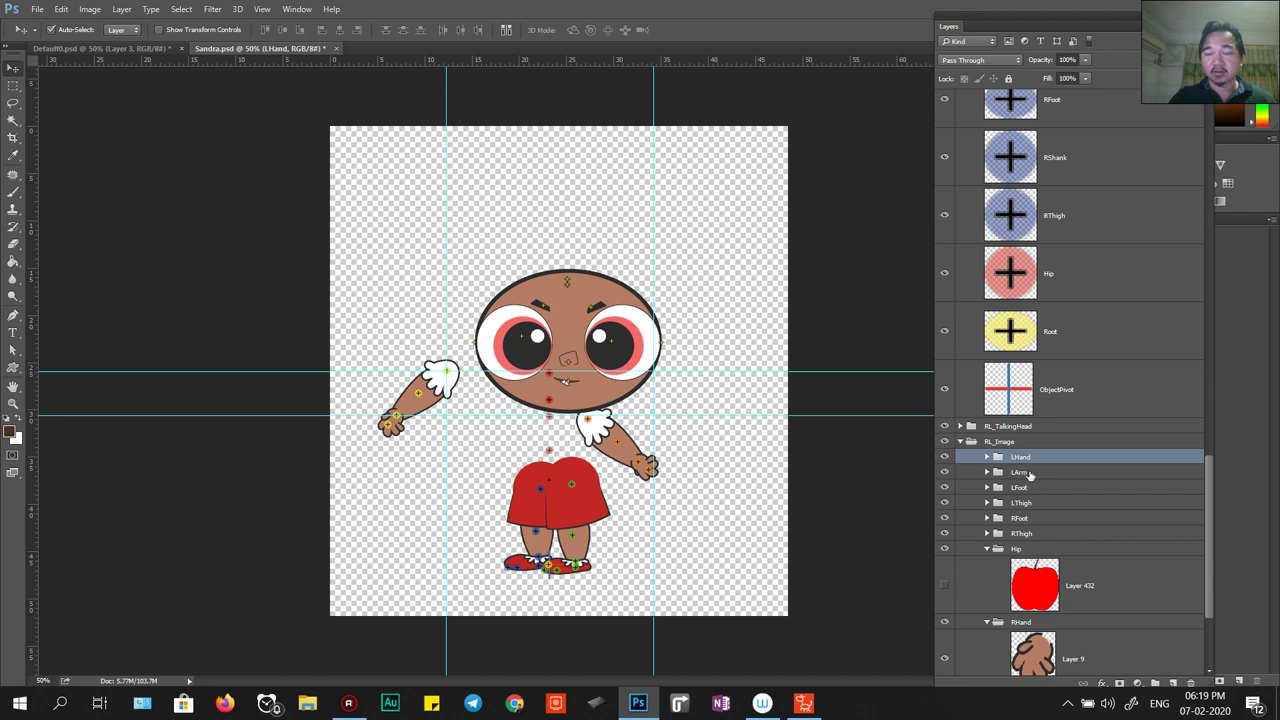
{"action": "left_click", "coordinate": [1030, 474], "text": "shift"}
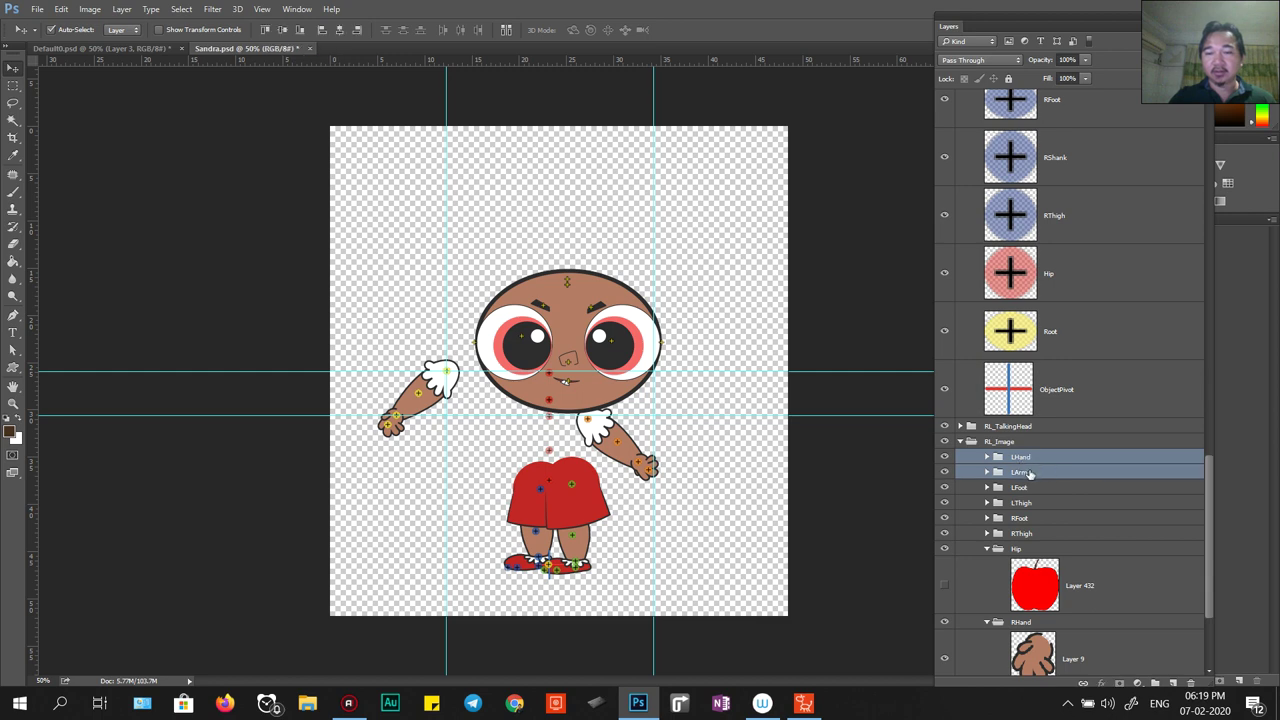
Add the LArm, LForearm, LHand and LHand_Nub bone points to the selection.
{"action": "left_click", "coordinate": [606, 440]}
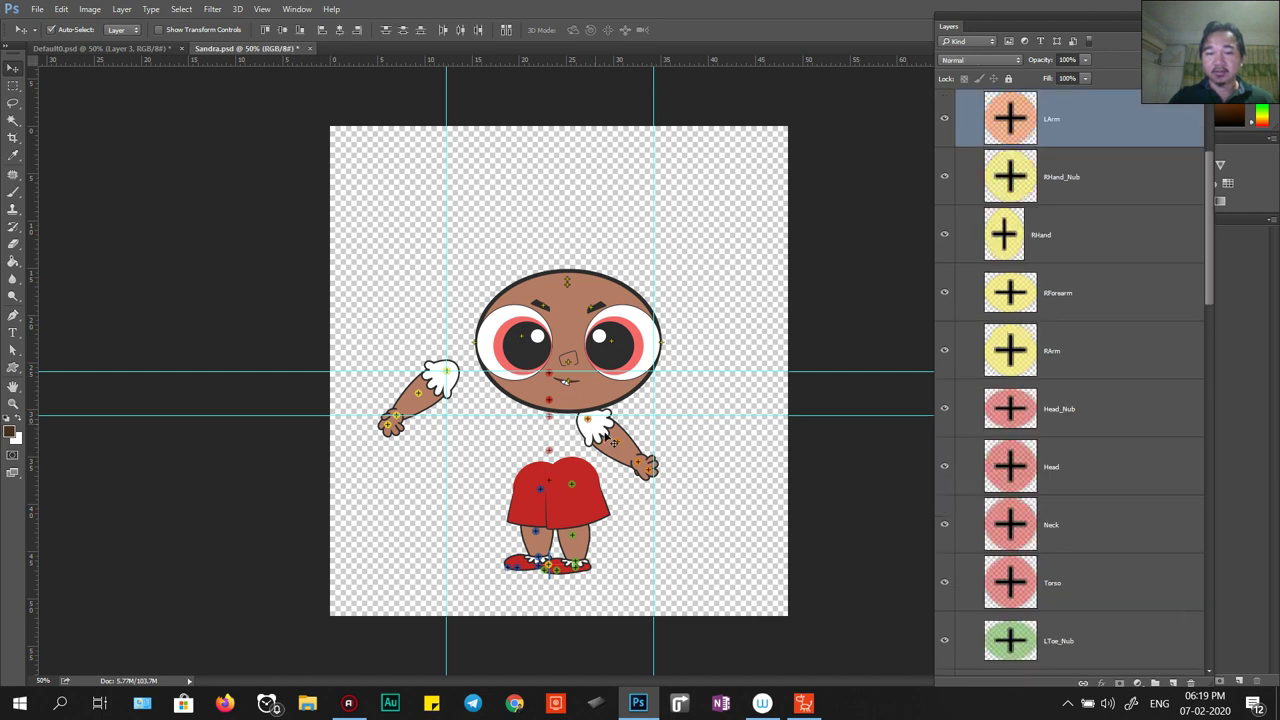
{"action": "left_click", "coordinate": [638, 463], "text": "shift"}
{"action": "left_click", "coordinate": [648, 467], "text": "shift"}
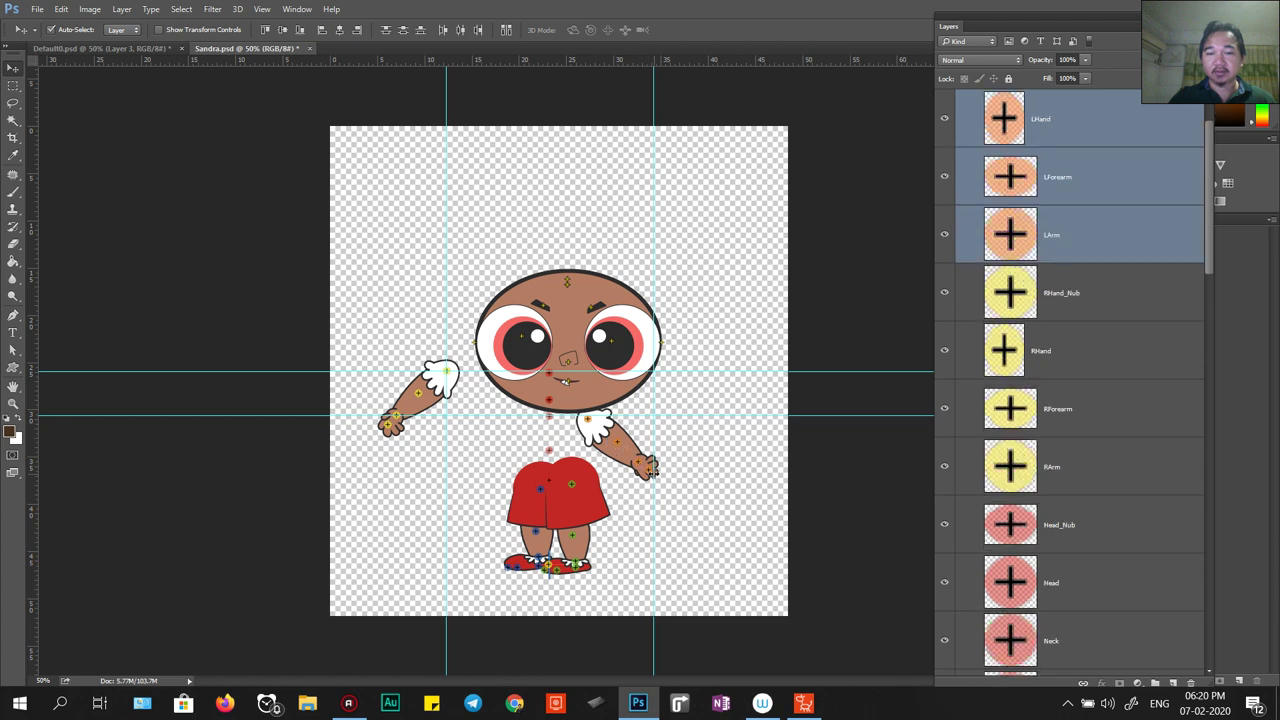
{"action": "left_click", "coordinate": [655, 481], "text": "shift"}
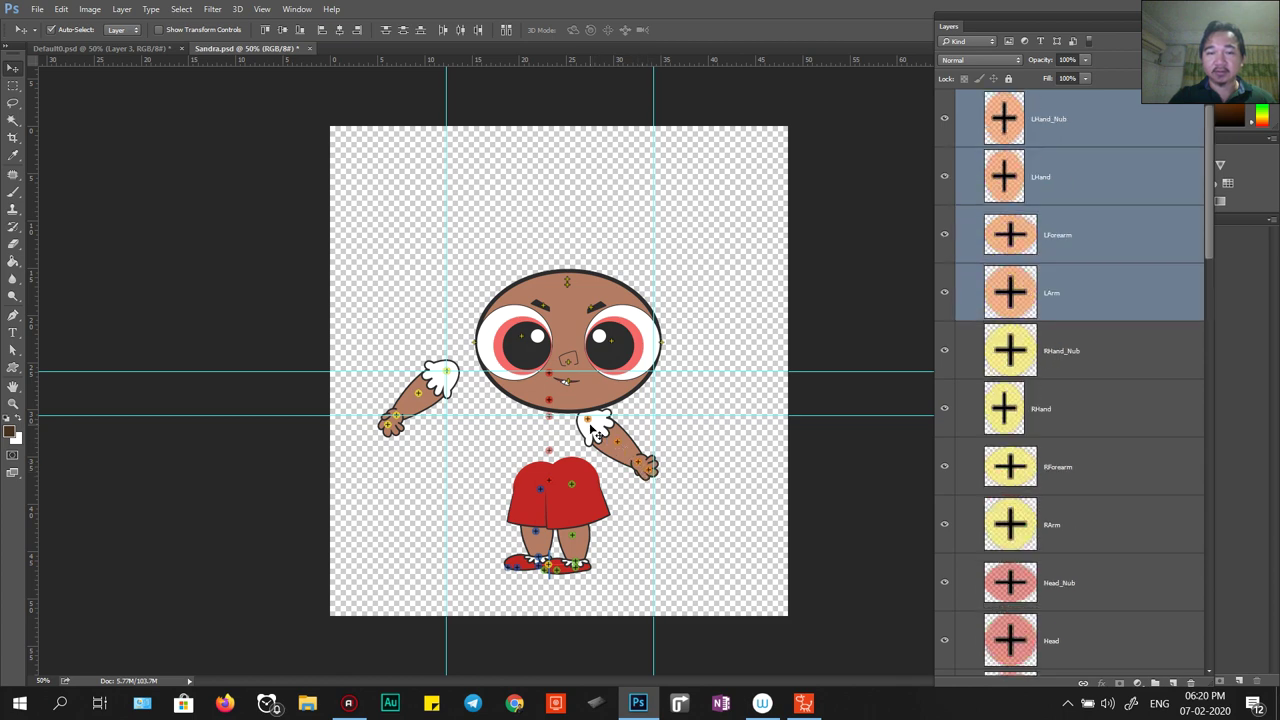
Move the left arm, hand and bone points so LArm sits where the right vertical guide crosses the guide below the face.
{"action": "left_click_drag", "start_coordinate": [594, 427], "coordinate": [655, 419]}
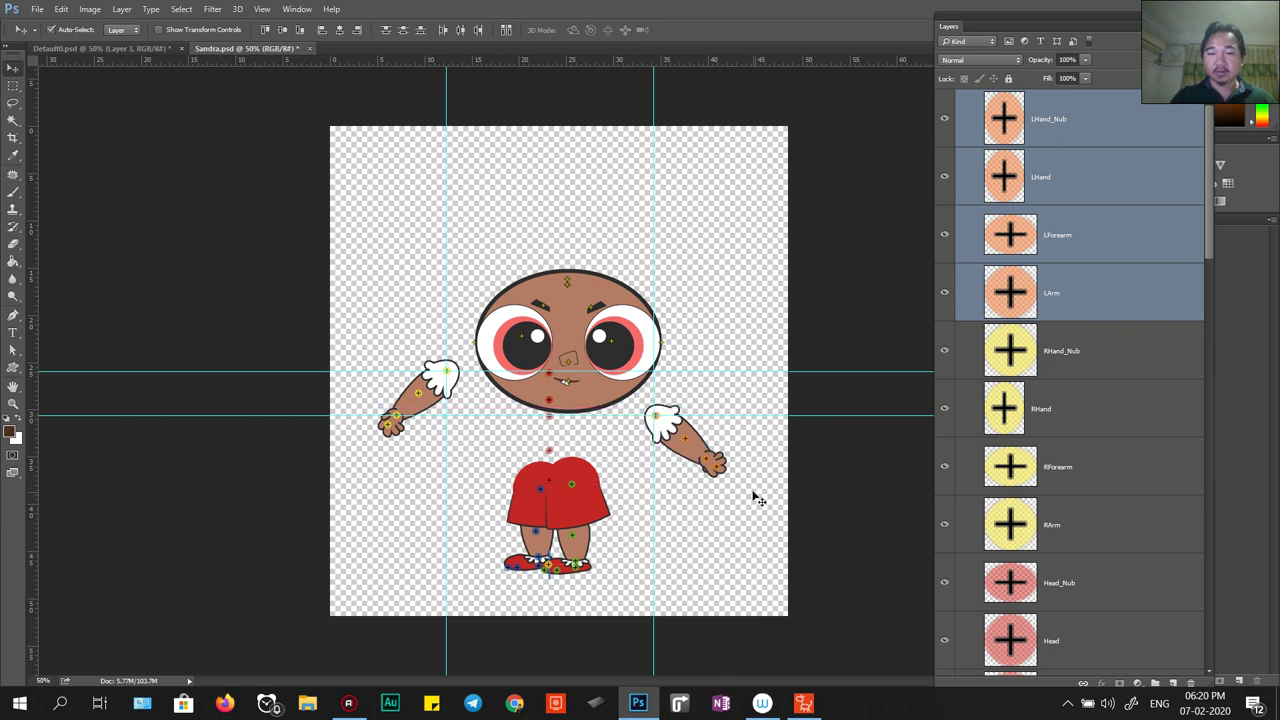
{"action": "key", "text": "Left"}
{"action": "key", "text": "Left"}
{"action": "key", "text": "Left"}
{"action": "key", "text": "Left"}
{"action": "key", "text": "Left"}
{"action": "key", "text": "Left"}
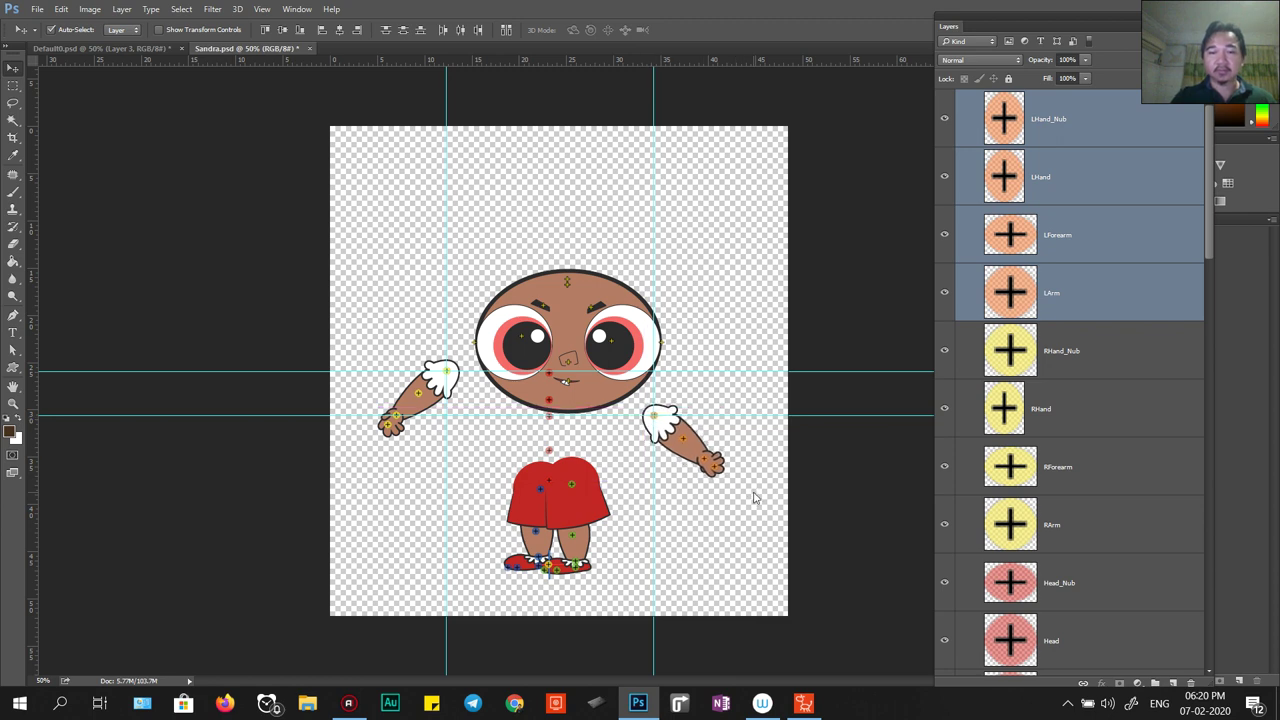
Deselect the layers and briefly show the apple layer, Layer 432, to check the arm placement against it.
{"action": "left_click", "coordinate": [694, 545]}
{"action": "scroll", "coordinate": [1185, 277], "scroll_direction": "down", "scroll_amount": 1}
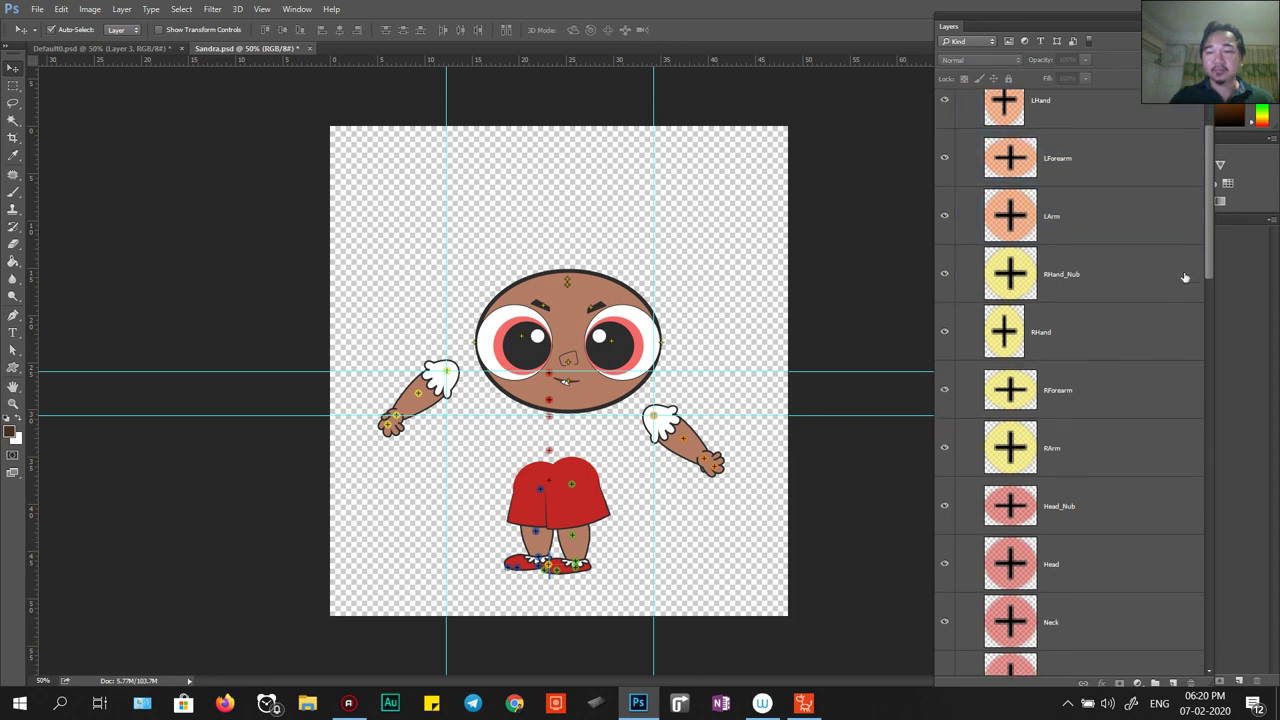
{"action": "left_click_drag", "start_coordinate": [1210, 265], "coordinate": [1176, 648]}
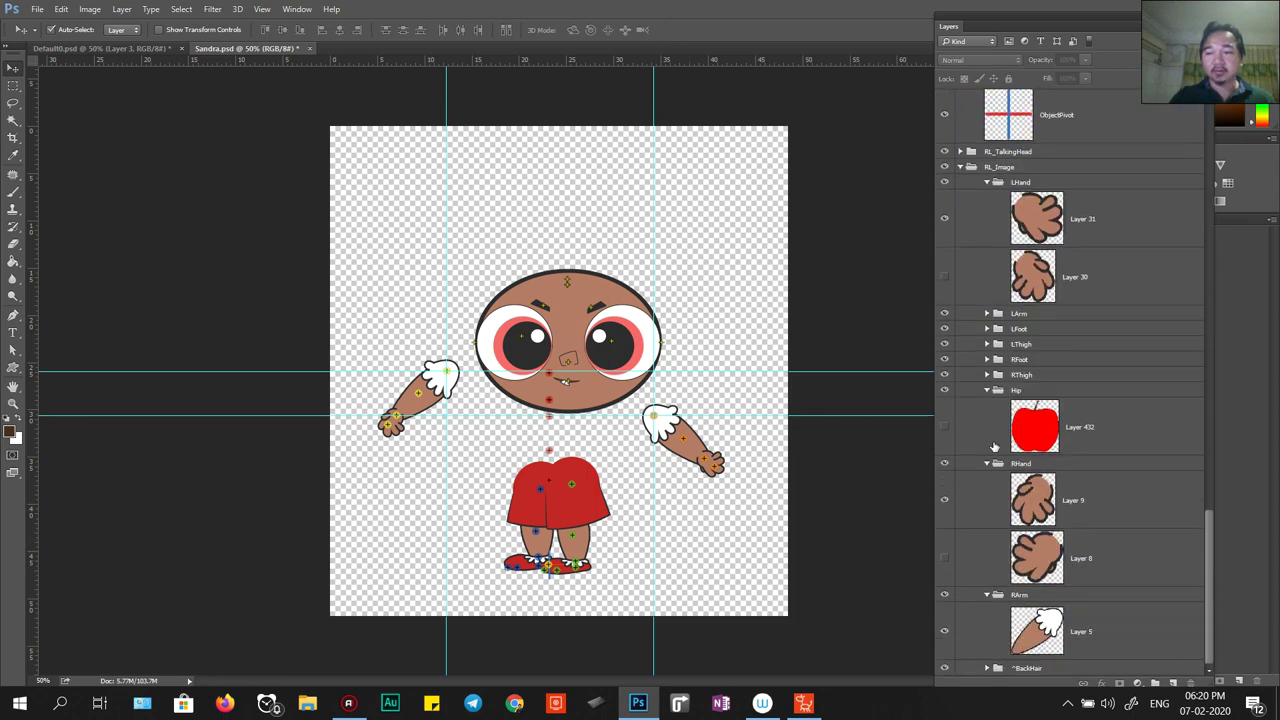
{"action": "left_click", "coordinate": [945, 428]}
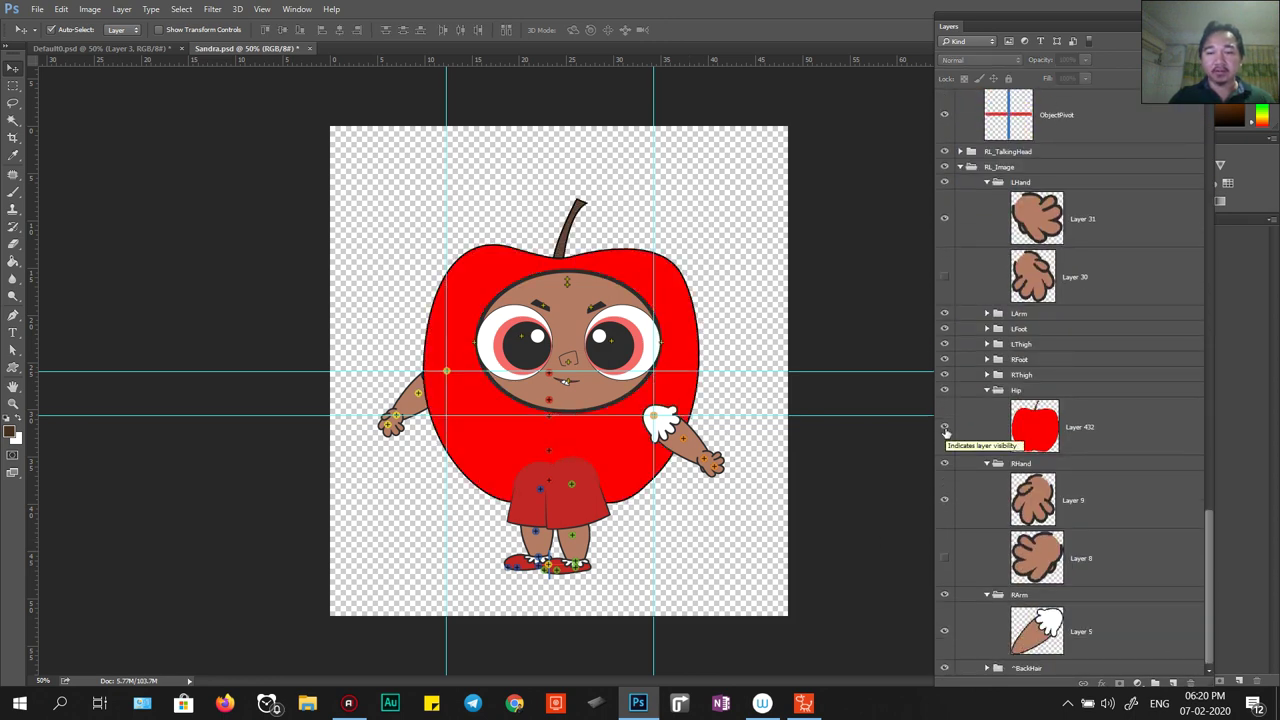
{"action": "left_click", "coordinate": [945, 428]}
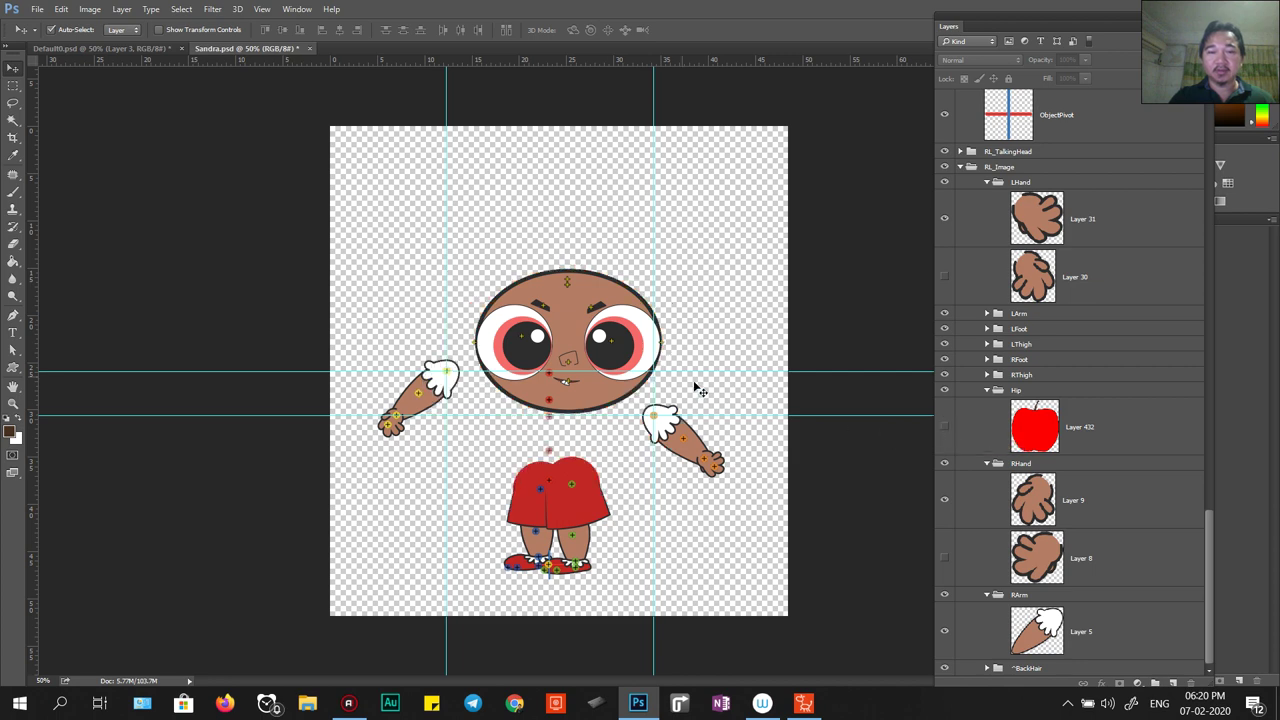
With the Face layer selected, show the Mask and apple layers and sample the apple's red as the foreground colour.
{"action": "left_click", "coordinate": [590, 405]}
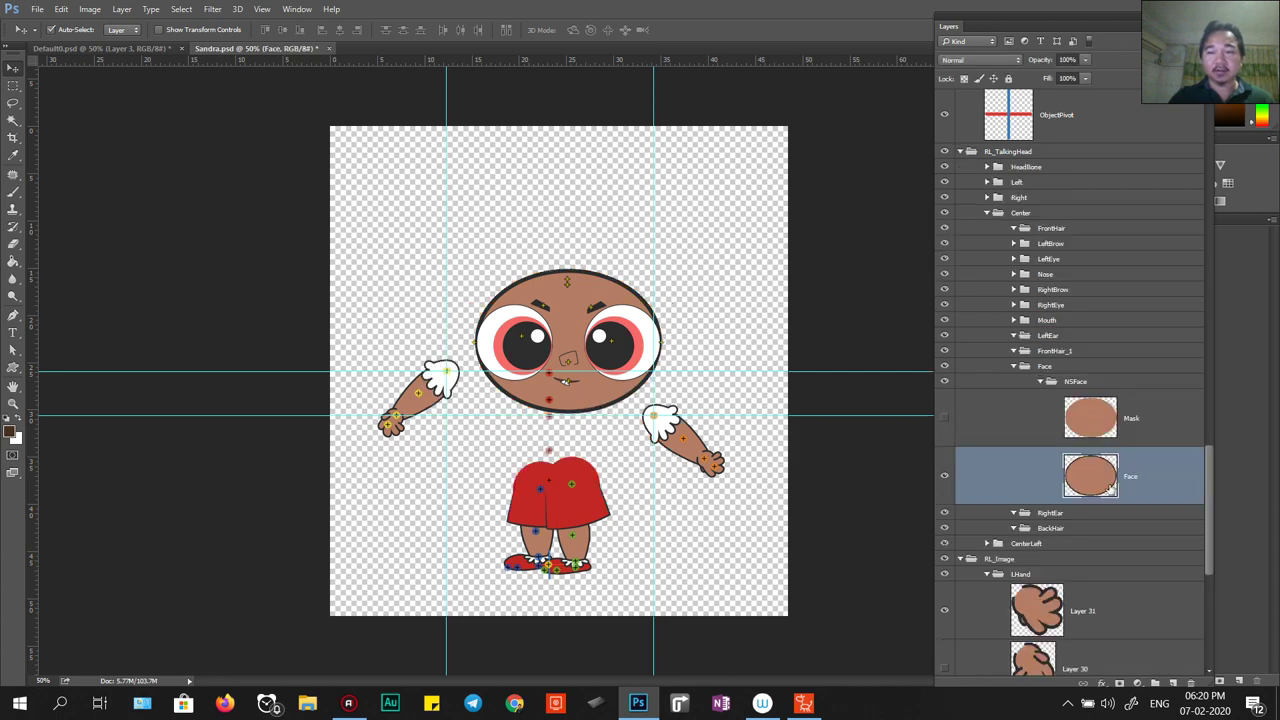
{"action": "left_click", "coordinate": [945, 420]}
{"action": "key", "text": "g"}
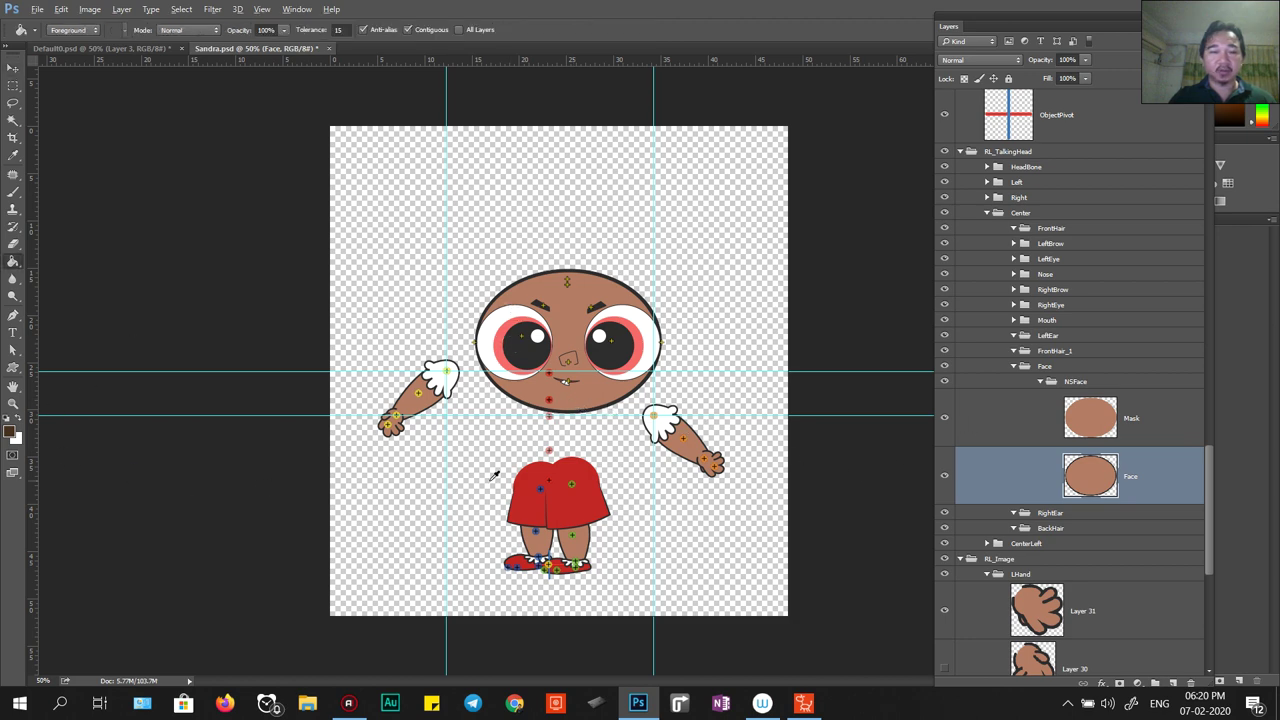
{"action": "scroll", "coordinate": [1015, 585], "scroll_direction": "down", "scroll_amount": 5}
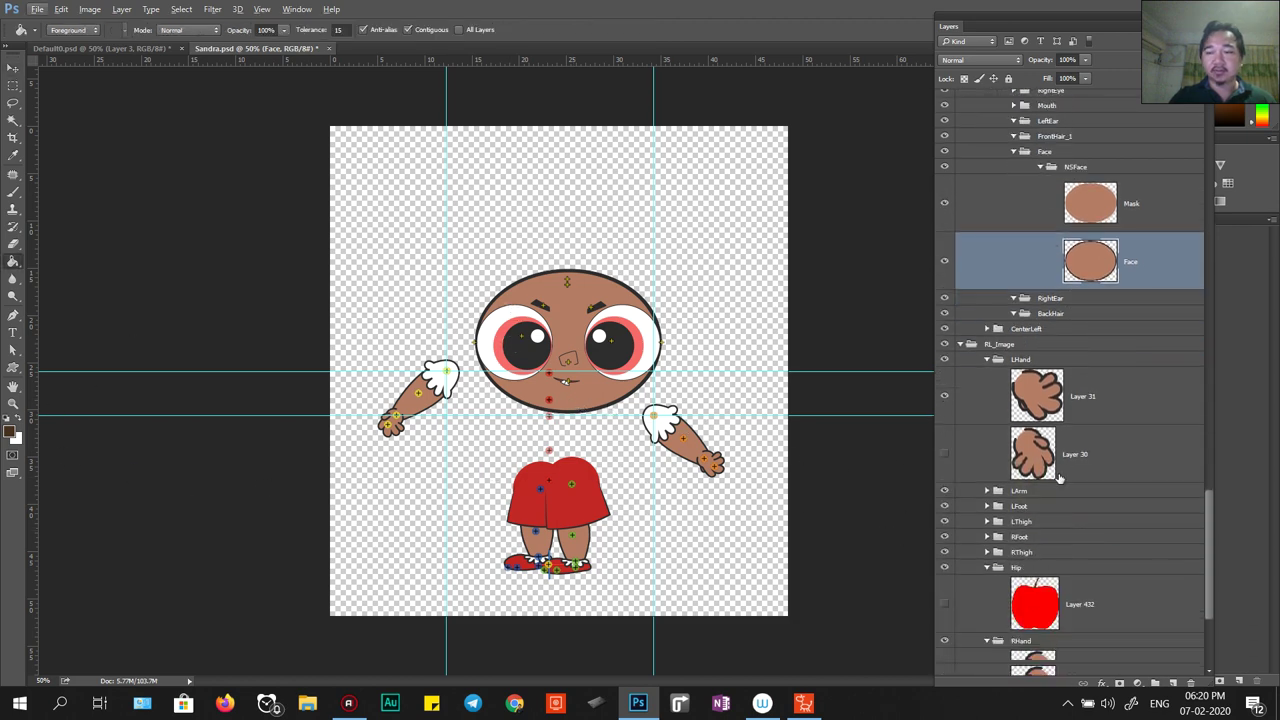
{"action": "left_click", "coordinate": [944, 573]}
{"action": "left_click", "coordinate": [625, 461], "text": "alt"}
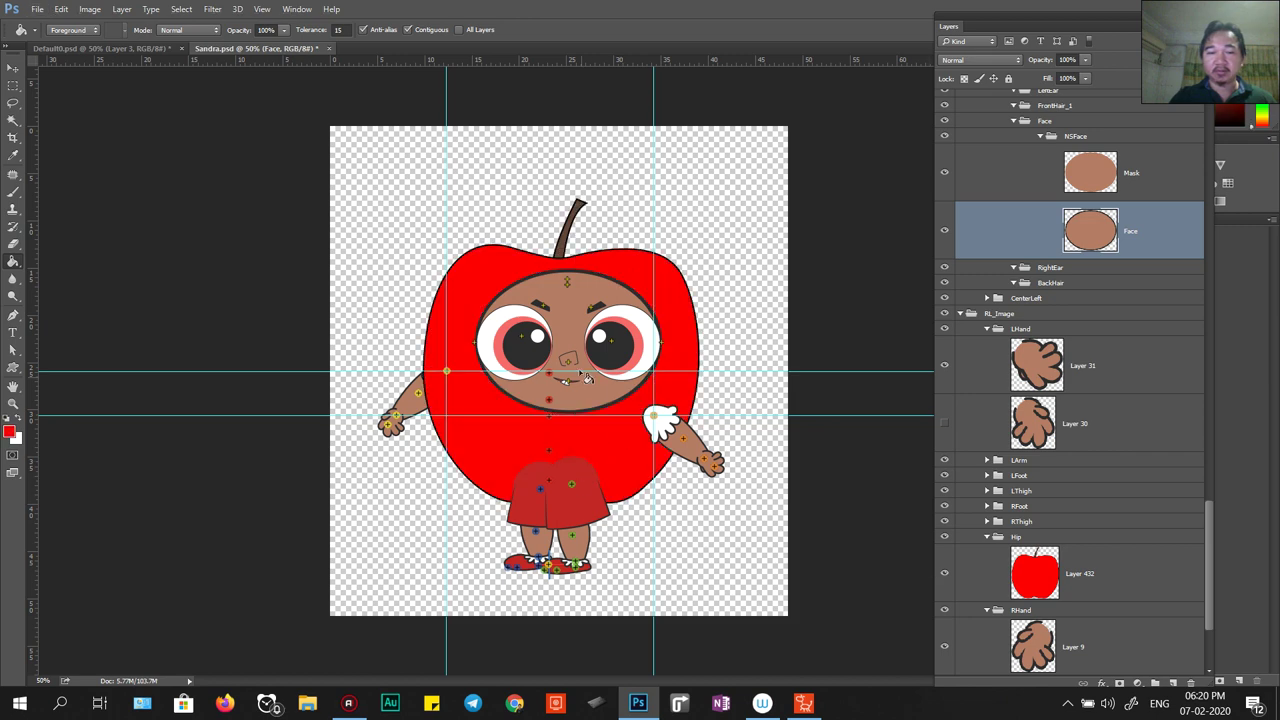
Fill the Face layer, its dark outline and the Mask layer with the sampled red using the Paint Bucket.
{"action": "left_click", "coordinate": [565, 325]}
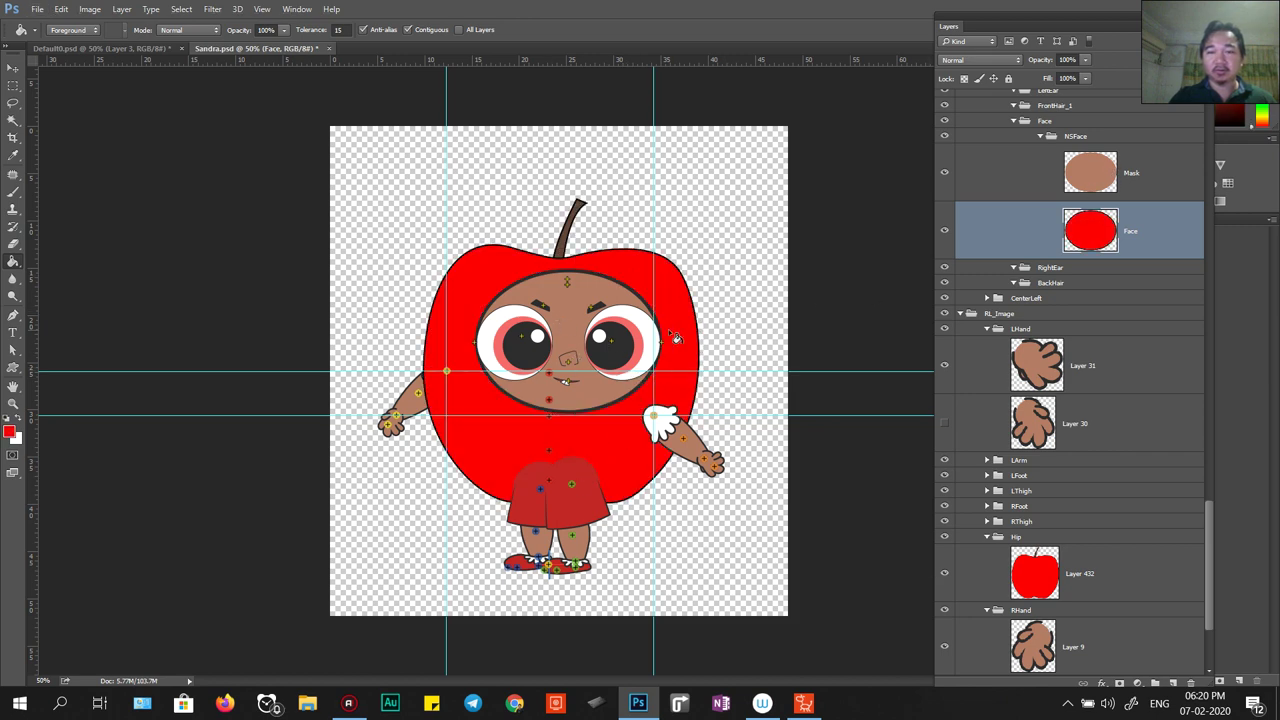
{"action": "left_click", "coordinate": [641, 299]}
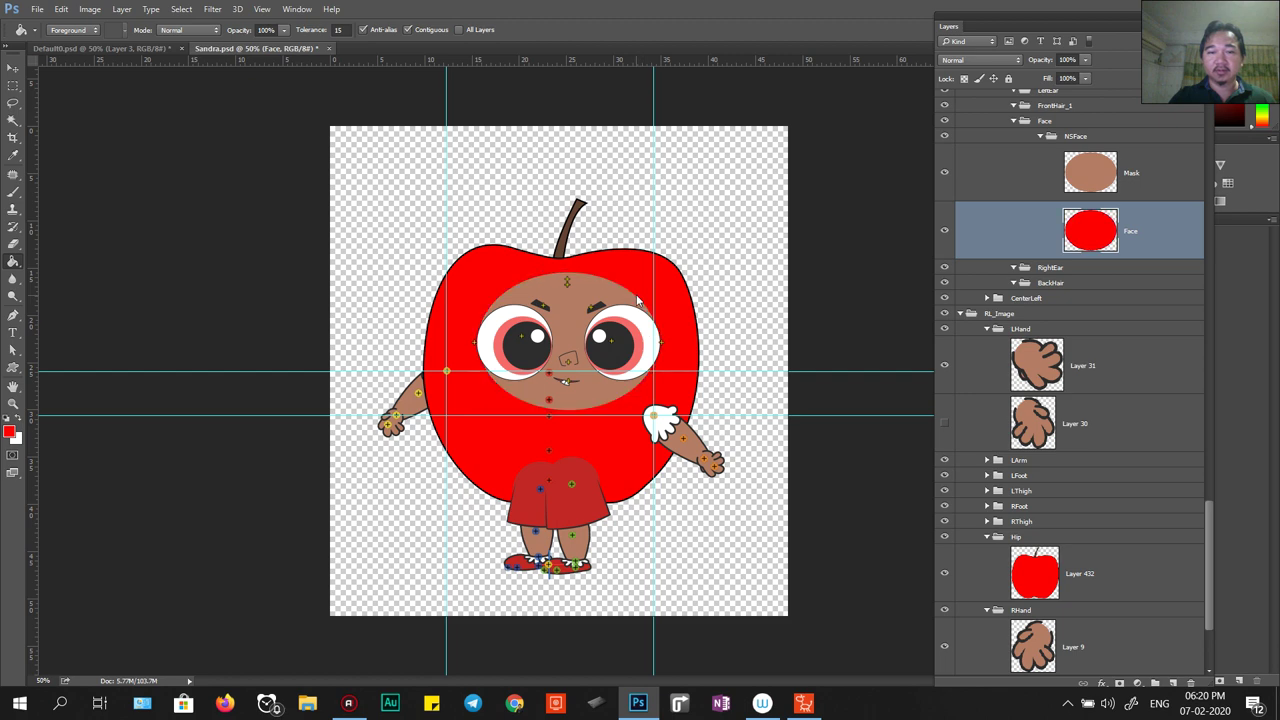
{"action": "left_click", "coordinate": [1095, 173]}
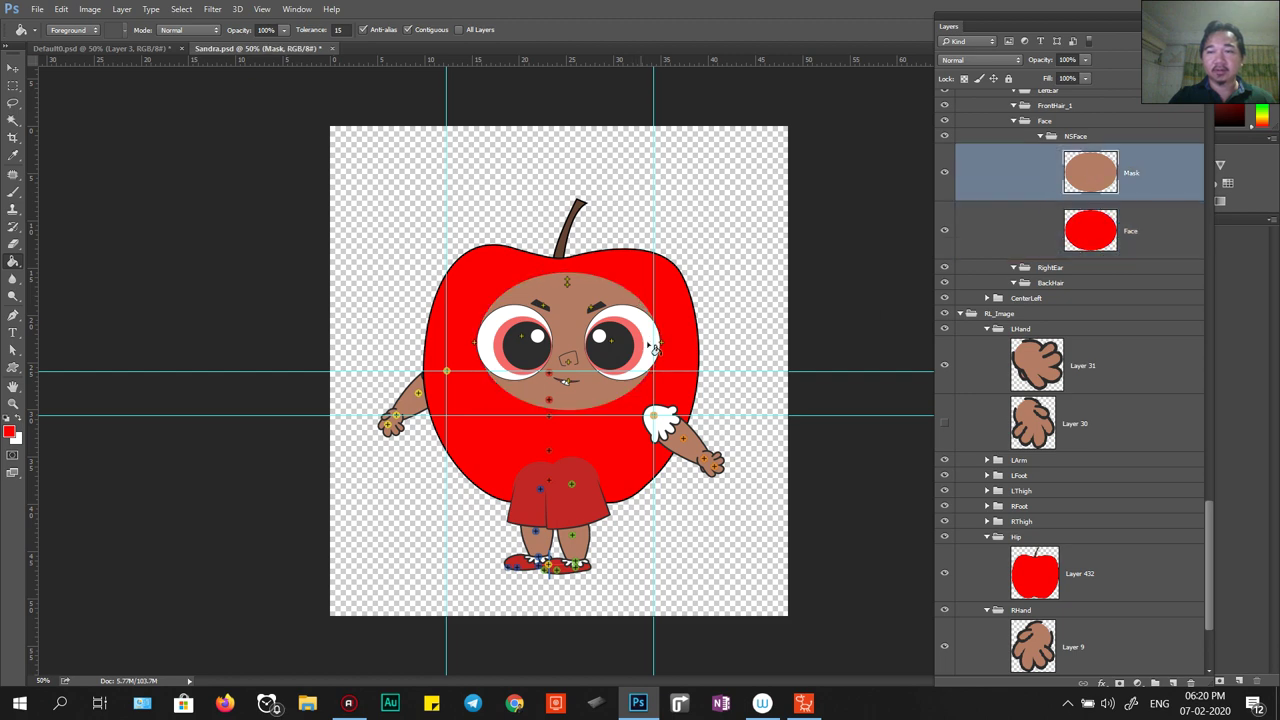
{"action": "left_click", "coordinate": [581, 322]}
Fill the white sleeve of the LArm artwork, Layer 27, with the apple's red.
{"action": "key", "text": "v"}
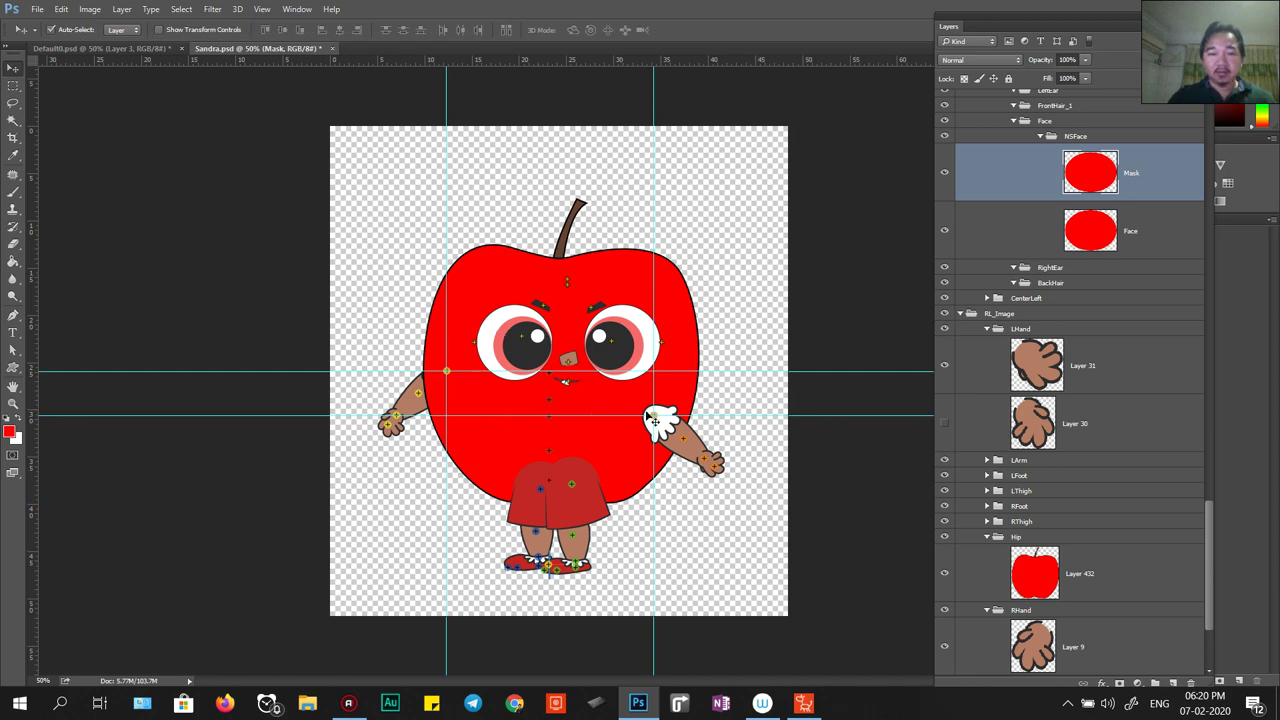
{"action": "left_click", "coordinate": [662, 425]}
{"action": "key", "text": "g"}
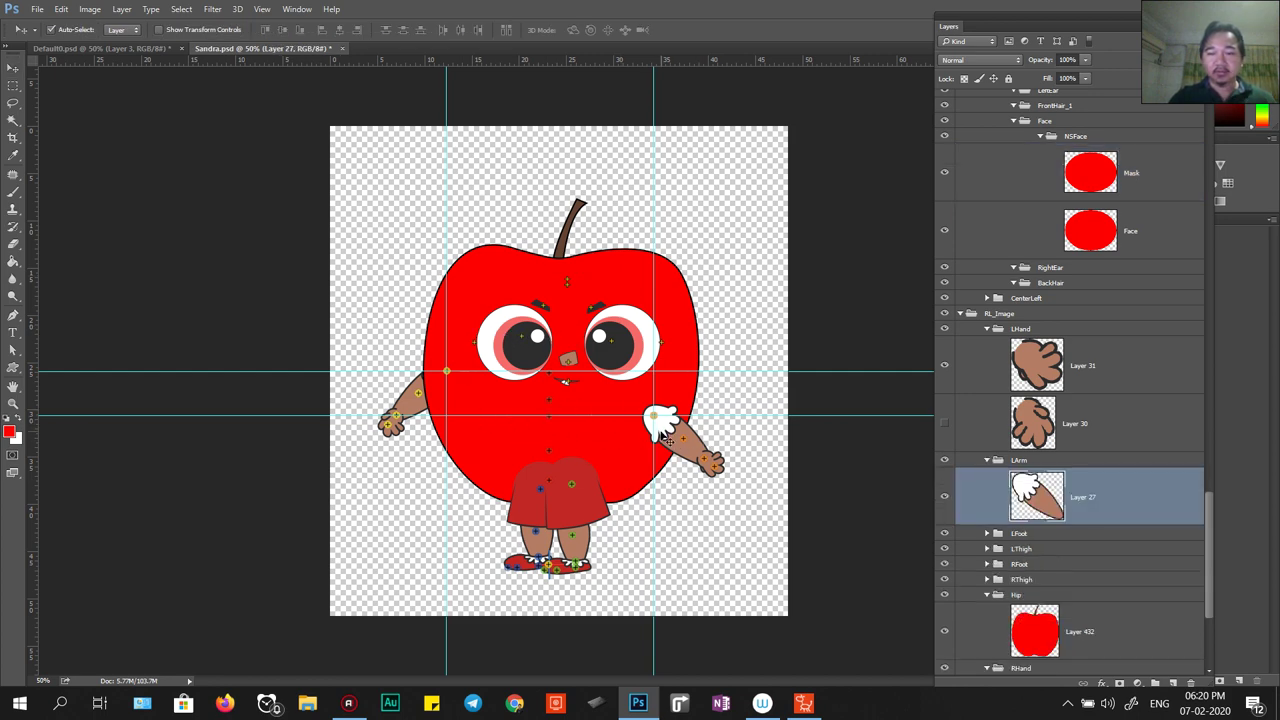
{"action": "left_click", "coordinate": [663, 423]}
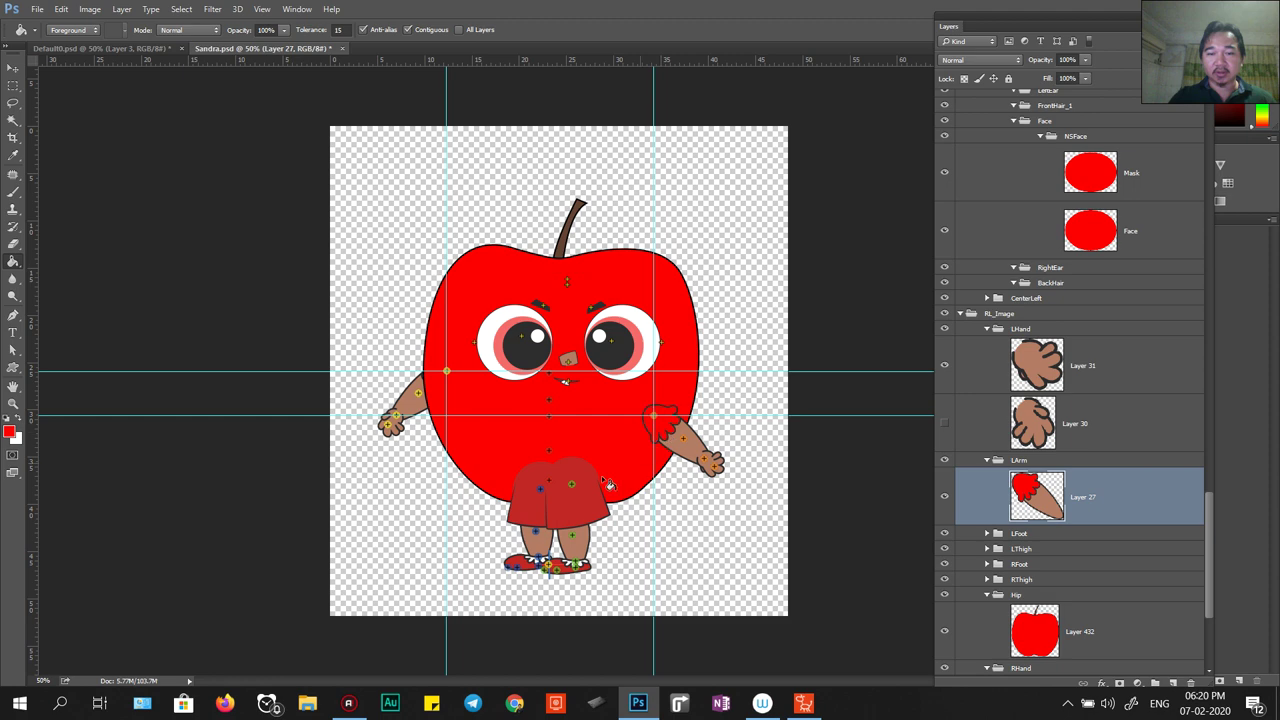
Fill the skirt part of the LThigh artwork, Layer 21, with the apple's red.
{"action": "key", "text": "v"}
{"action": "left_click", "coordinate": [566, 512]}
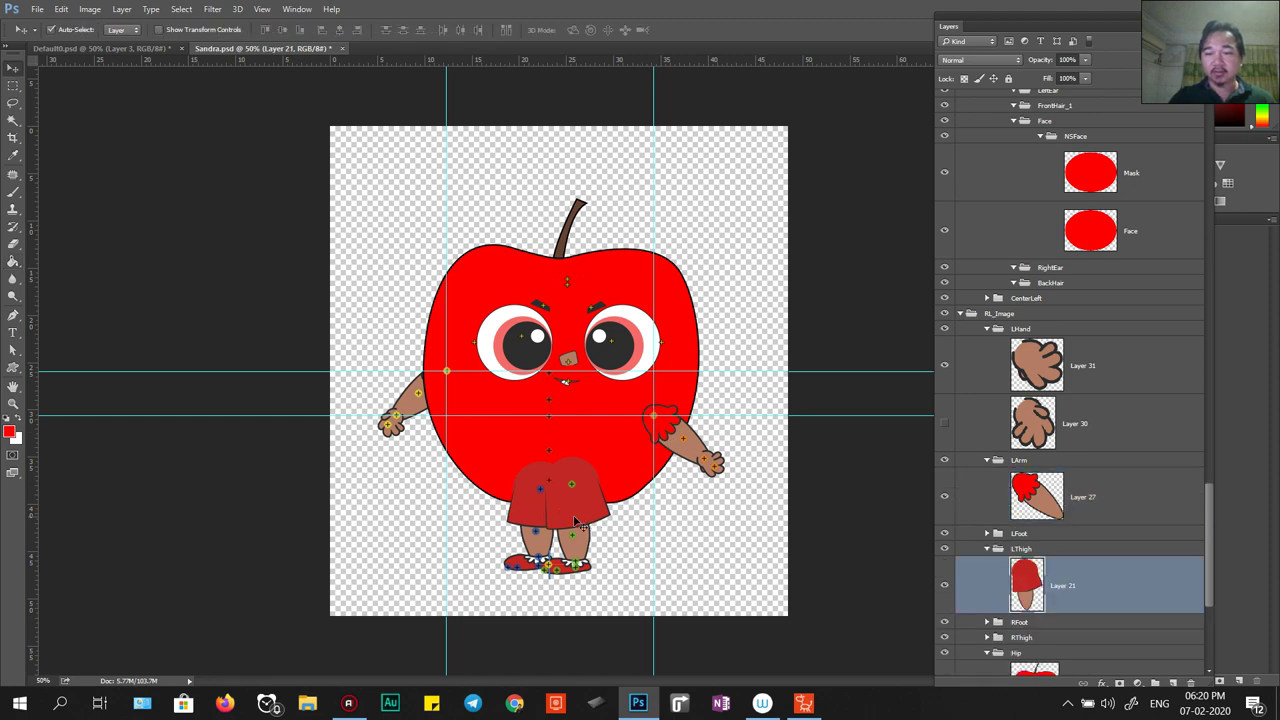
{"action": "key", "text": "g"}
{"action": "left_click", "coordinate": [528, 521]}
{"action": "left_click", "coordinate": [525, 521]}
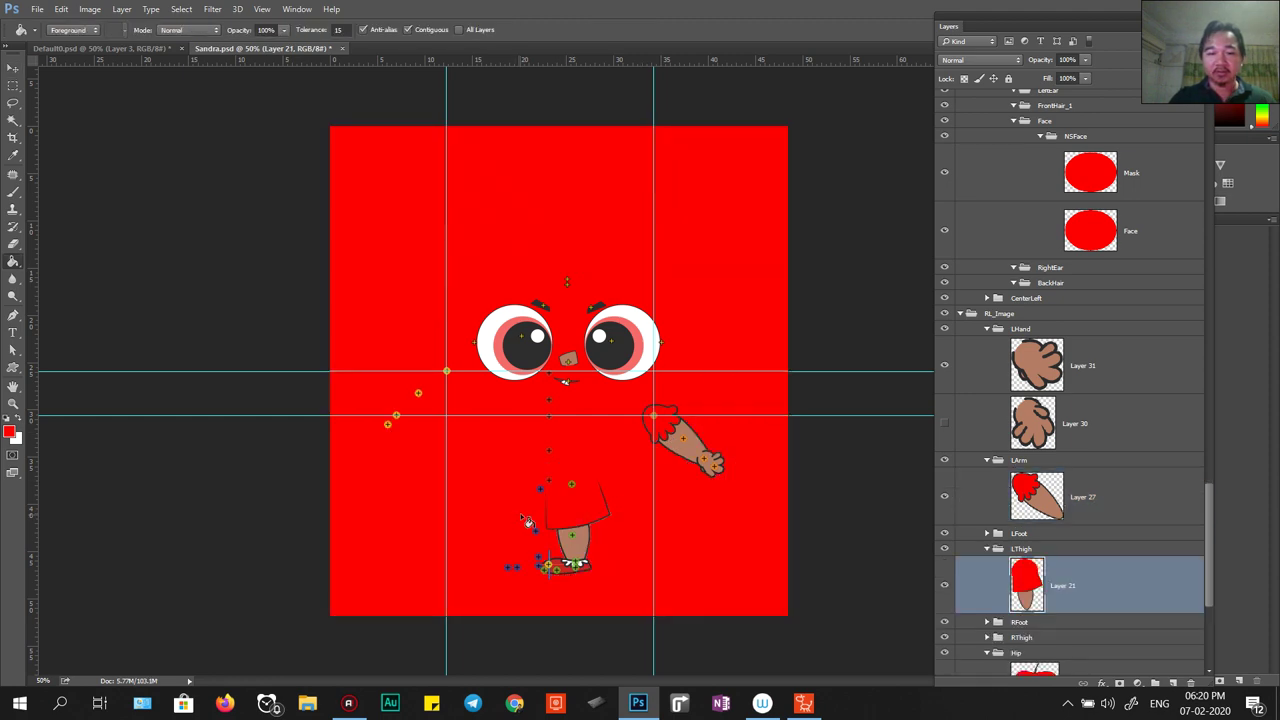
{"action": "key", "text": "ctrl+z"}
{"action": "key", "text": "c"}
{"action": "left_click", "coordinate": [528, 521]}
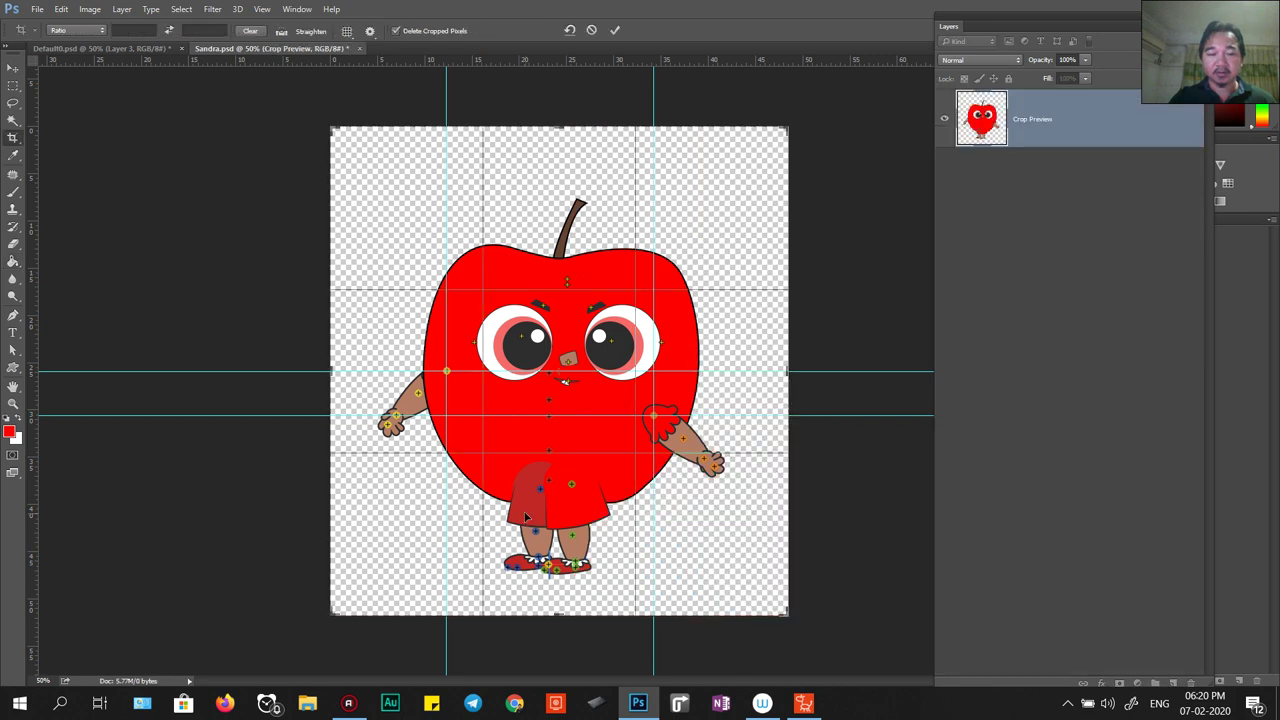
Fill the skirt part of the RThigh artwork, Layer 15, with the apple's red.
{"action": "key", "text": "v"}
{"action": "left_click", "coordinate": [527, 518]}
{"action": "key", "text": "g"}
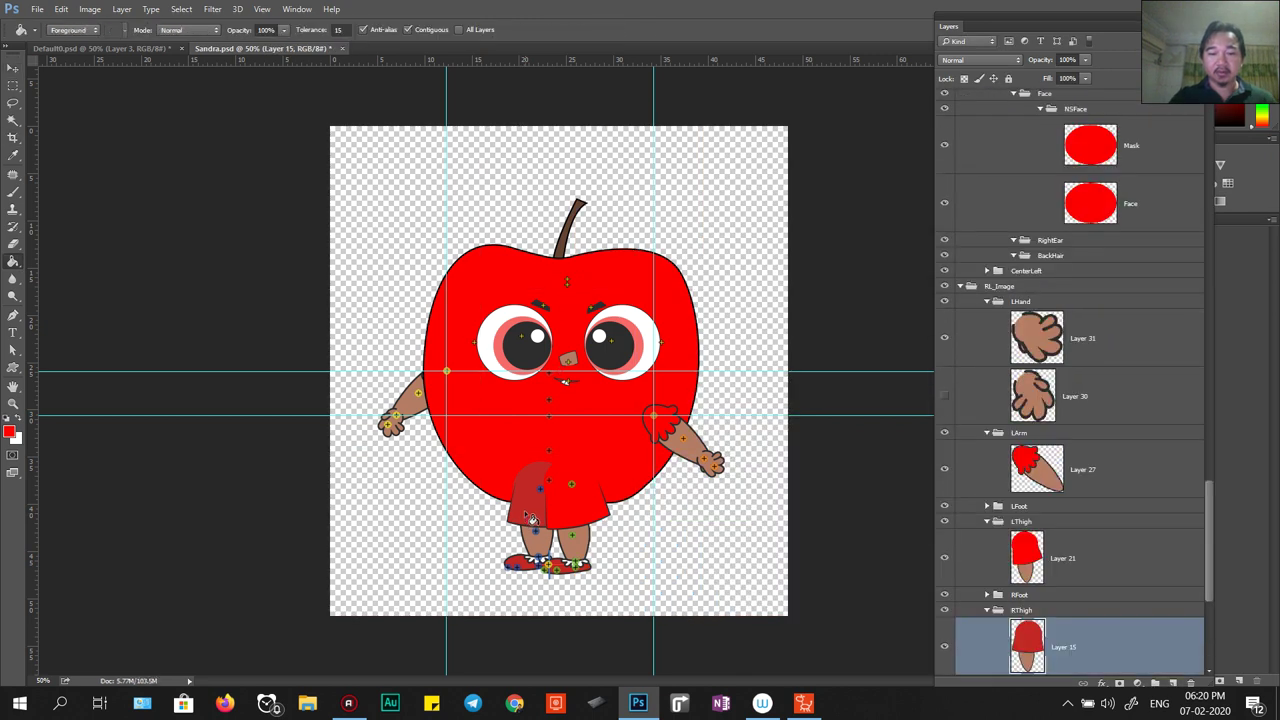
{"action": "left_click", "coordinate": [530, 515]}
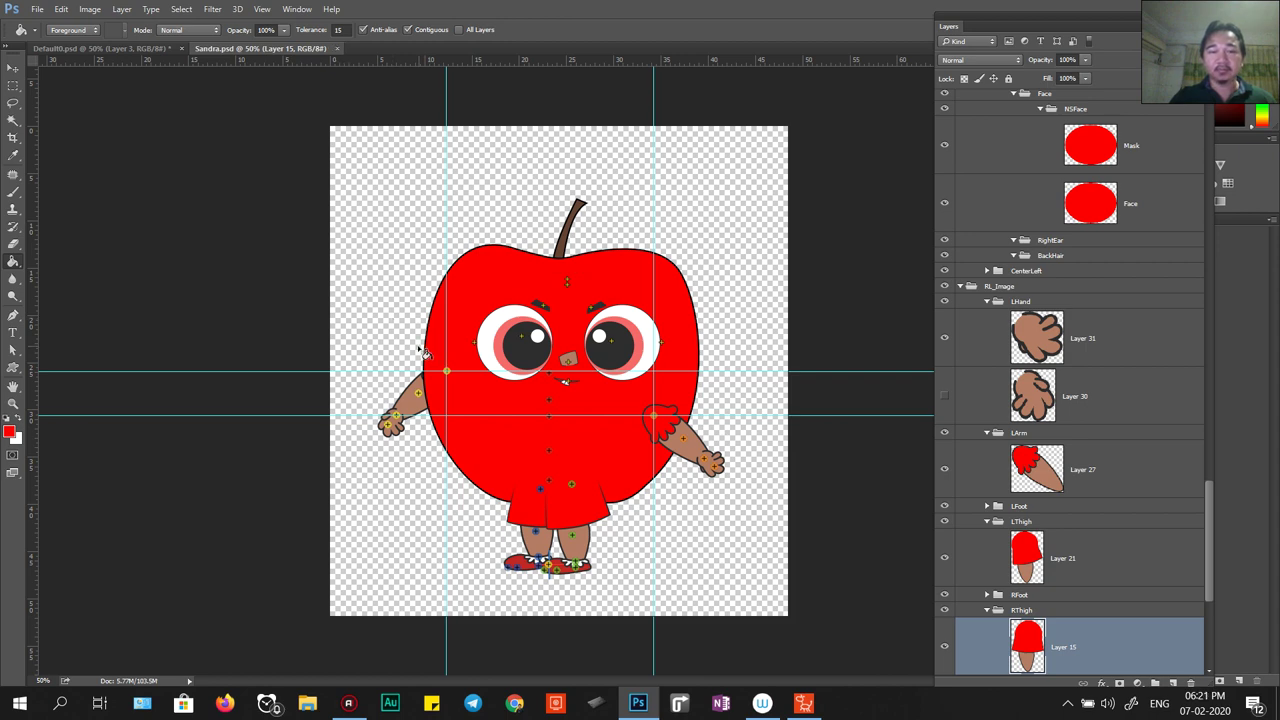
Switch to Cartoon Animator 4 and turn on pose editing for the apple character.
{"action": "left_click", "coordinate": [803, 703]}
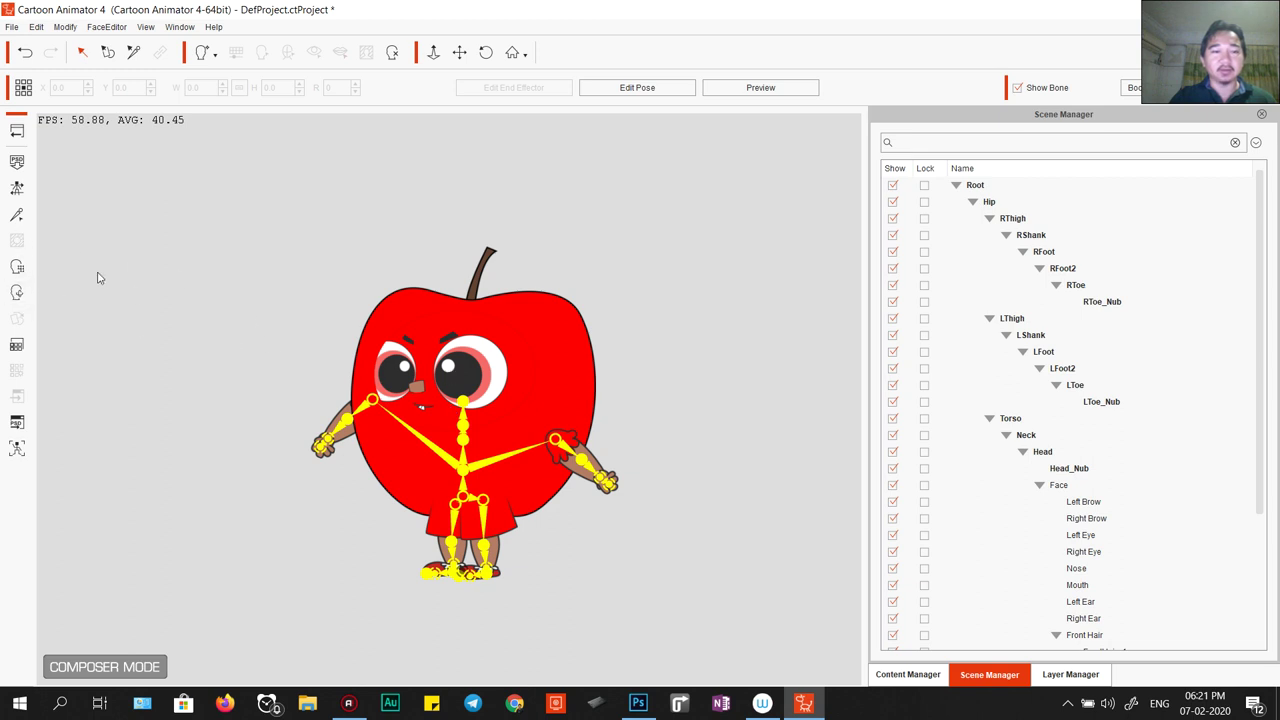
{"action": "left_click", "coordinate": [641, 89]}
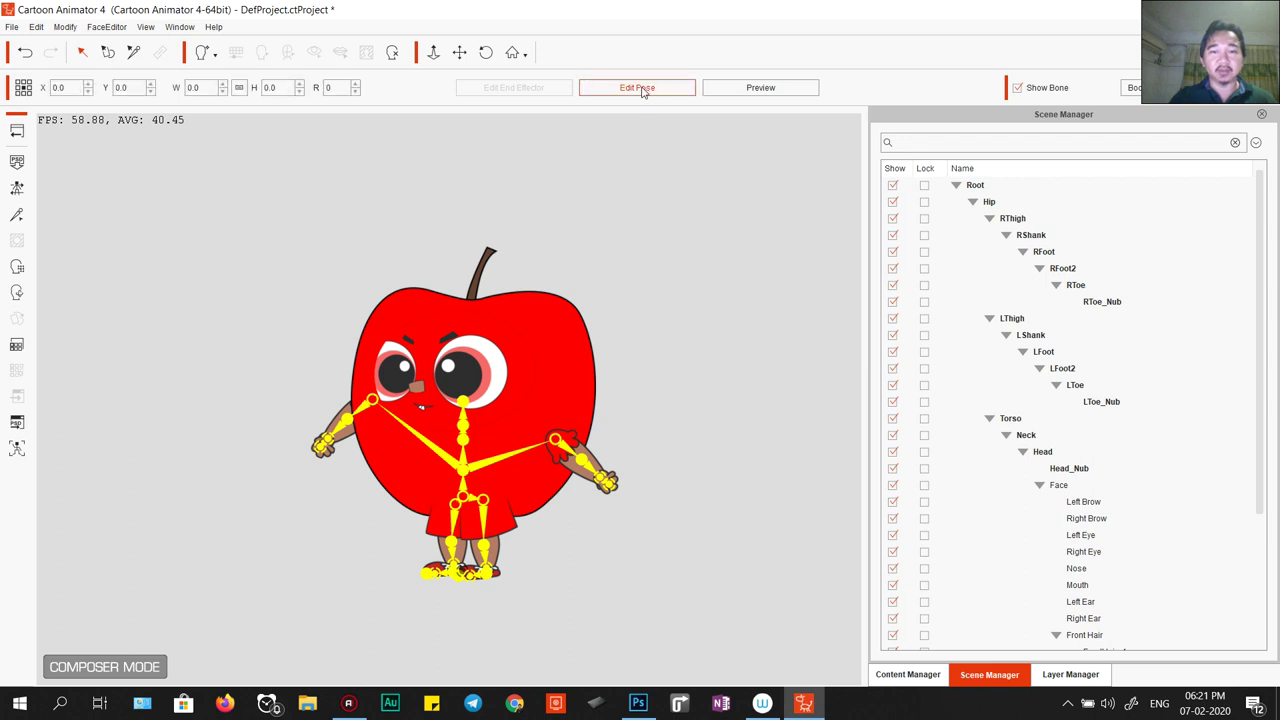
Try to shift the Face slightly down and to the left on the apple body.
{"action": "left_click", "coordinate": [434, 419]}
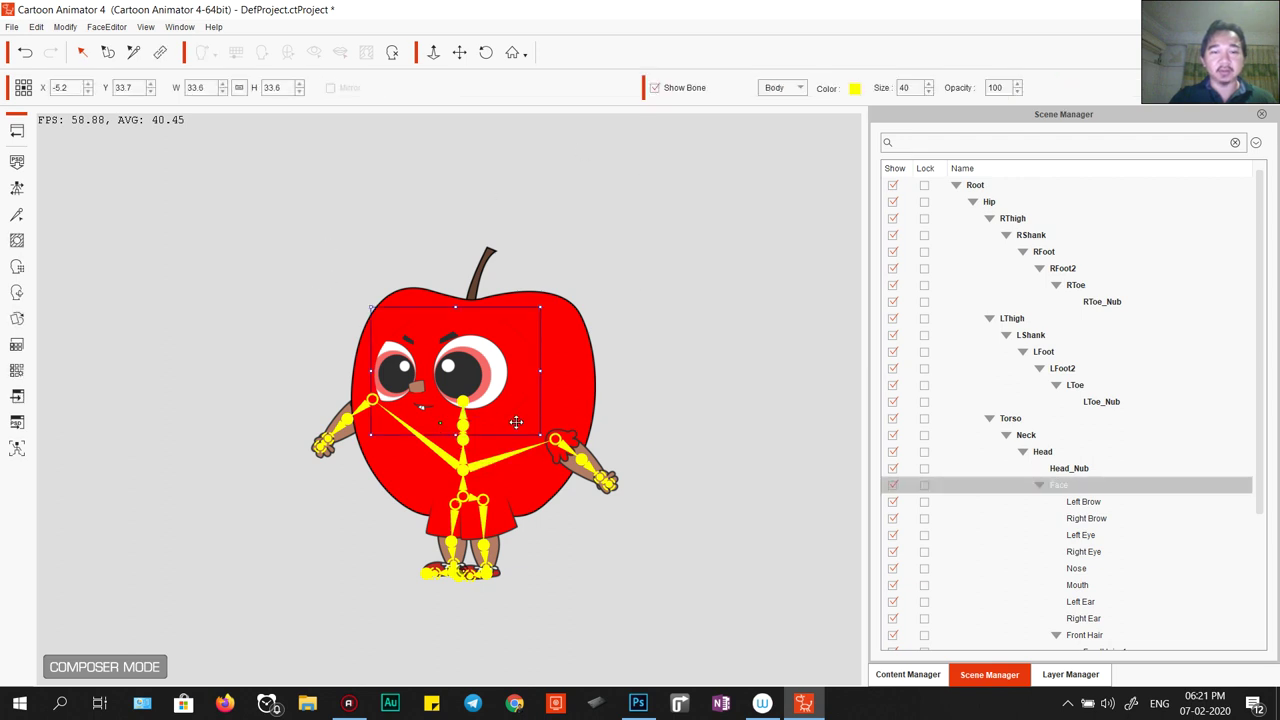
{"action": "mouse_move", "coordinate": [514, 423]}
{"action": "left_mouse_down"}
{"action": "mouse_move", "coordinate": [557, 294]}
{"action": "mouse_move", "coordinate": [555, 470]}
{"action": "mouse_move", "coordinate": [440, 445]}
{"action": "mouse_move", "coordinate": [503, 435]}
{"action": "left_mouse_up"}
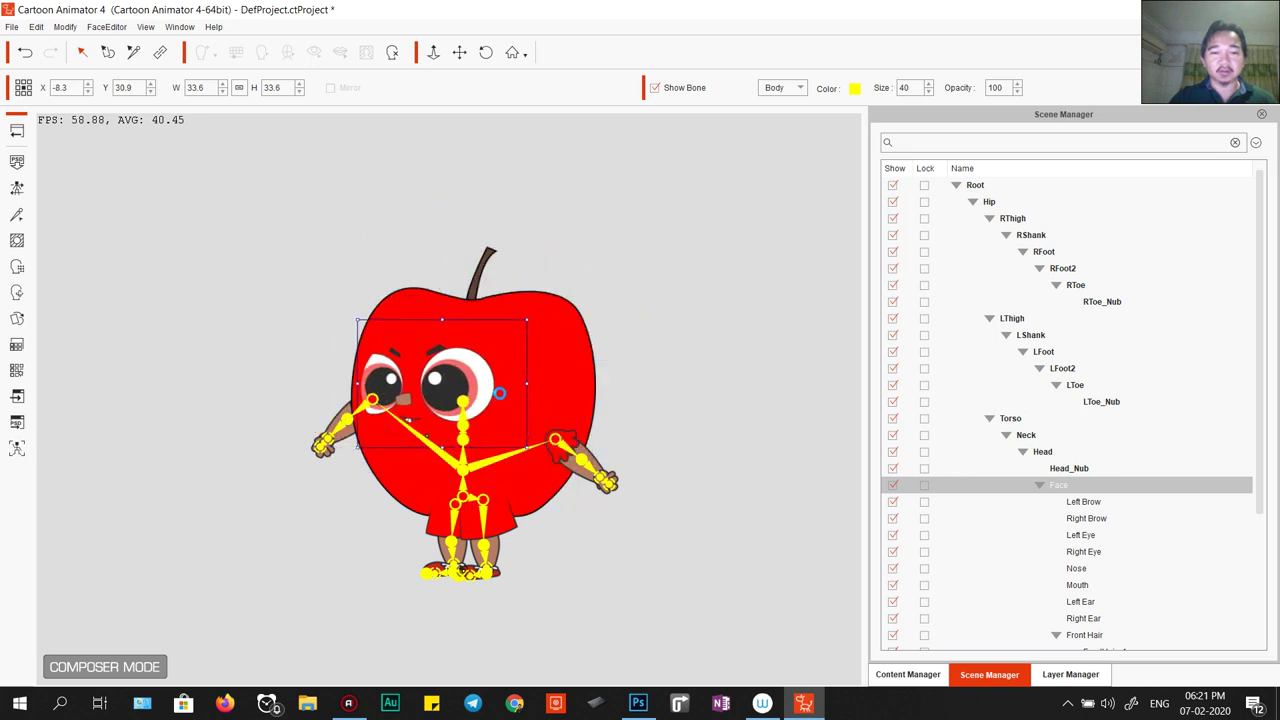
{"action": "key", "text": "ctrl+z"}
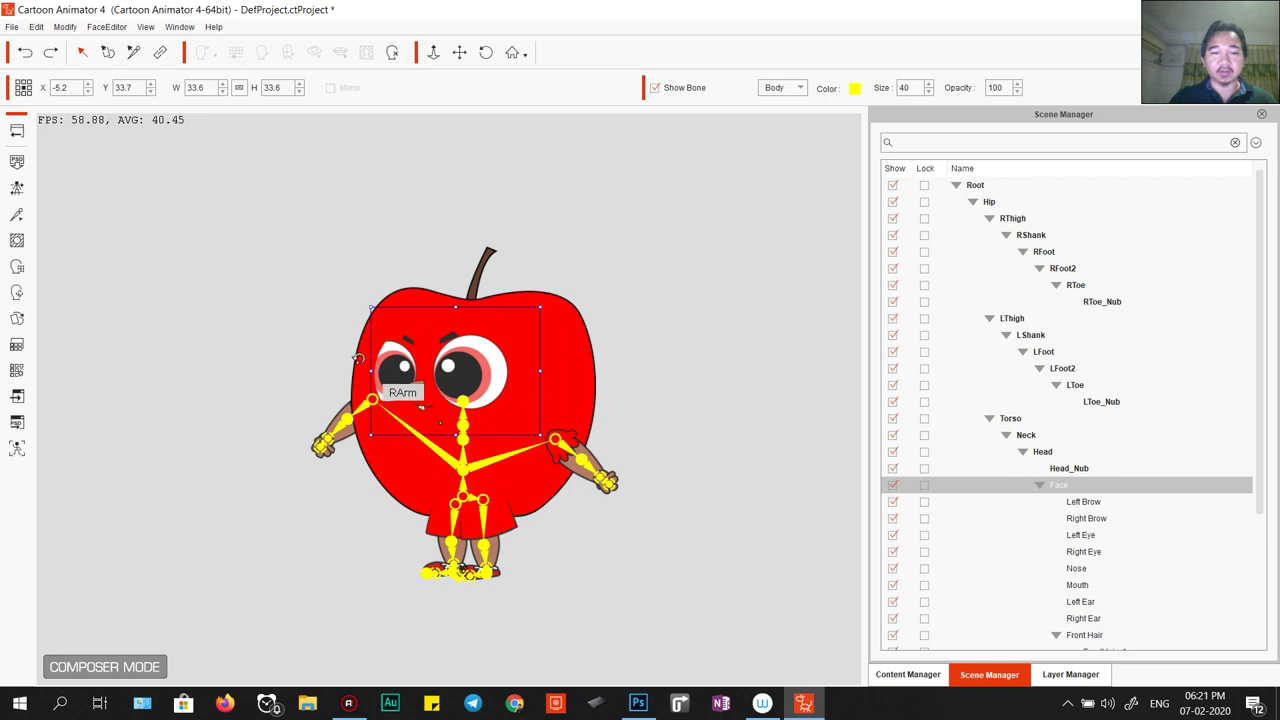
{"action": "left_click", "coordinate": [670, 360]}
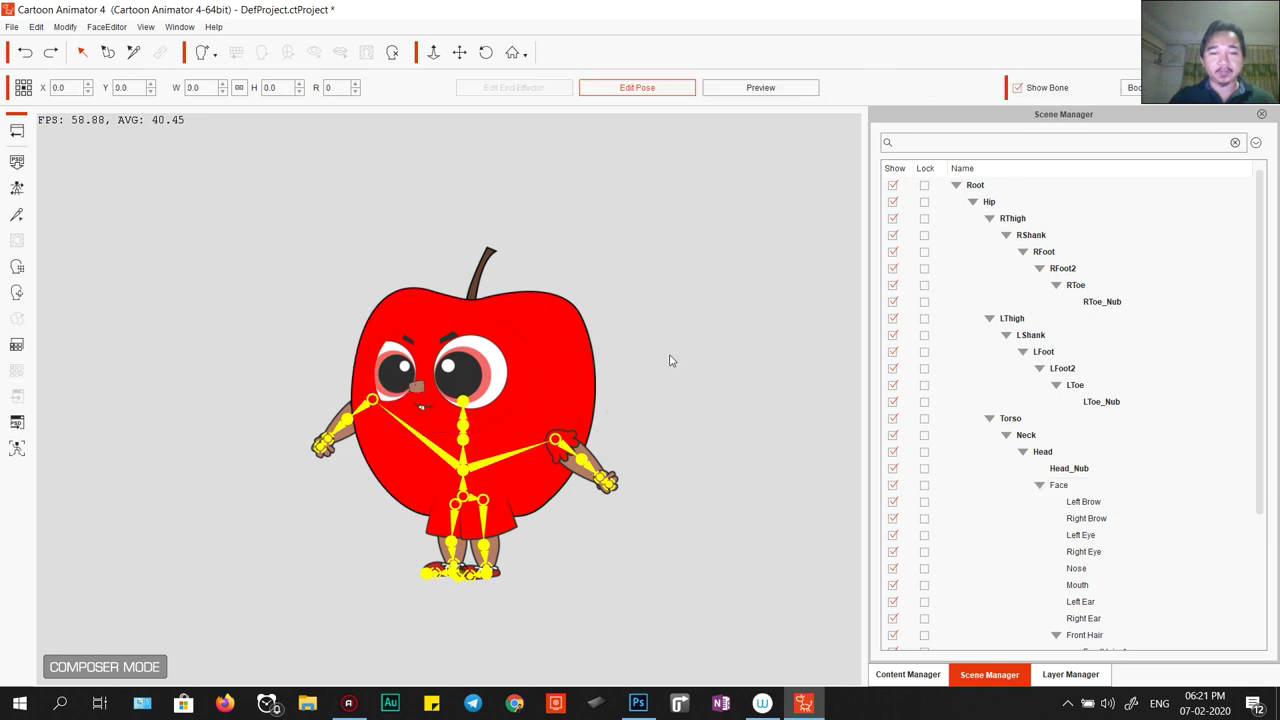
Try to move the RThigh bone outward in the Bone Editor.
{"action": "left_click", "coordinate": [452, 506]}
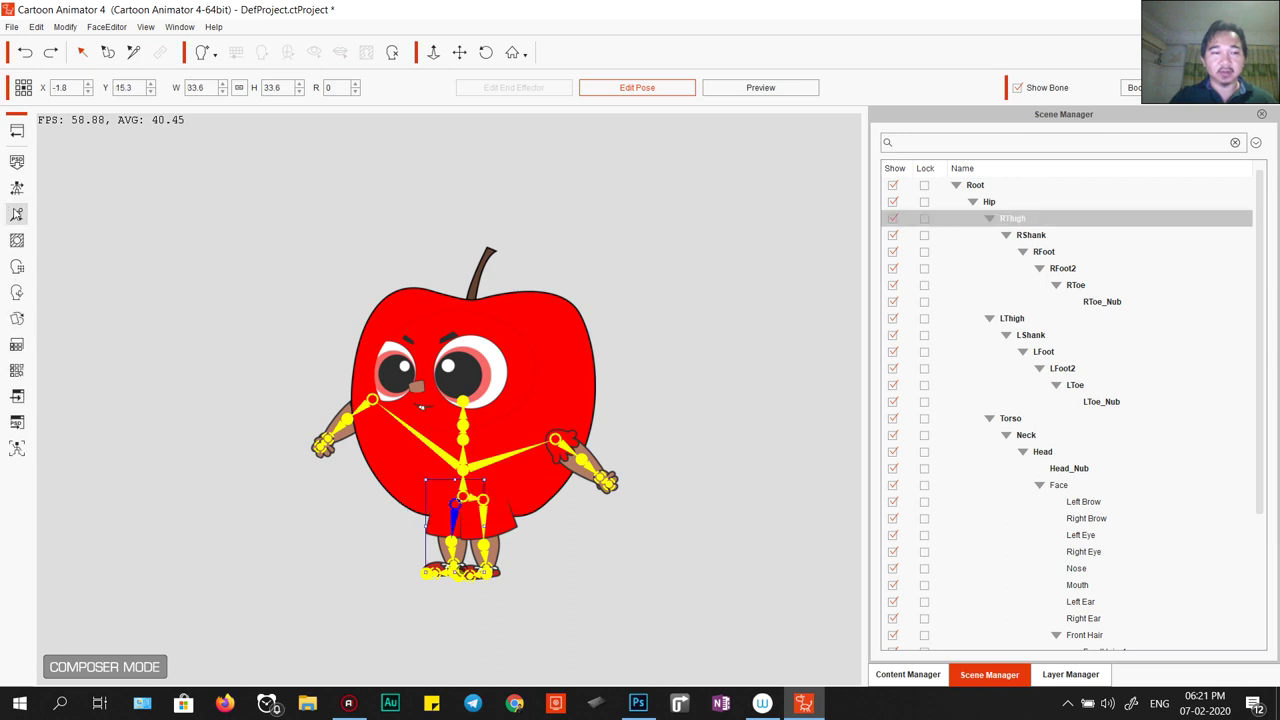
{"action": "left_click", "coordinate": [16, 214]}
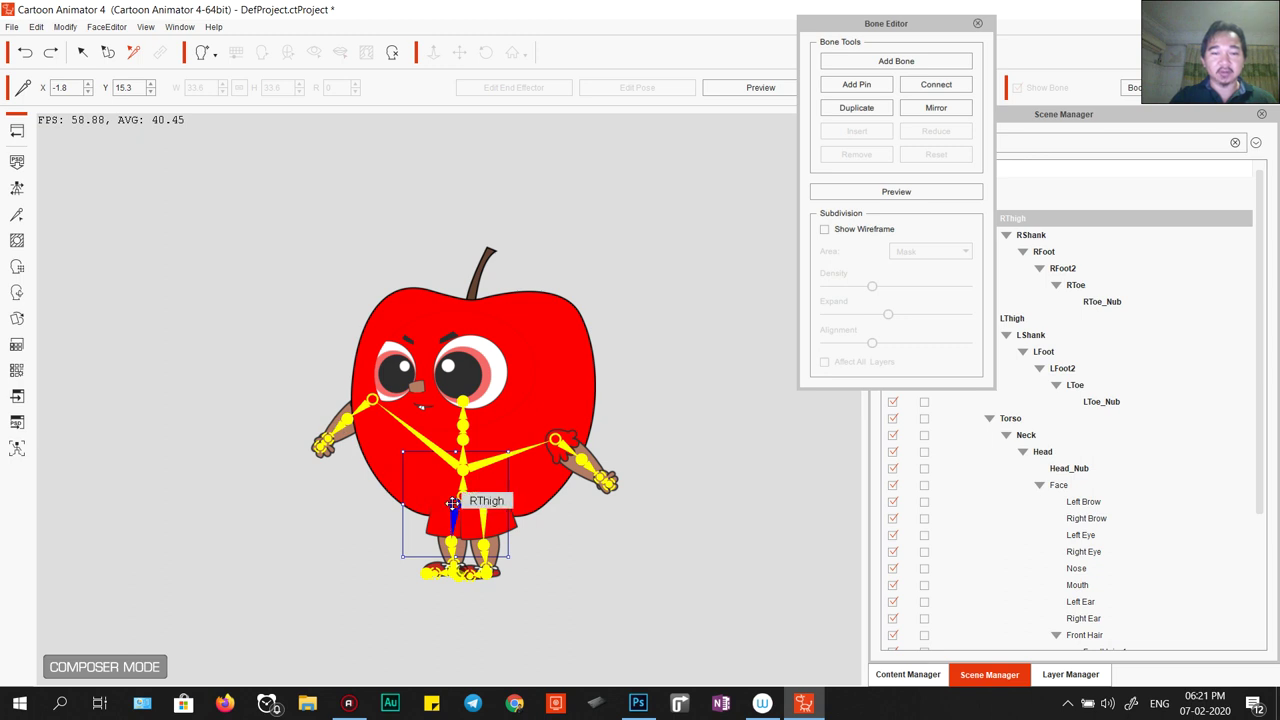
{"action": "left_click_drag", "start_coordinate": [434, 484], "coordinate": [380, 468]}
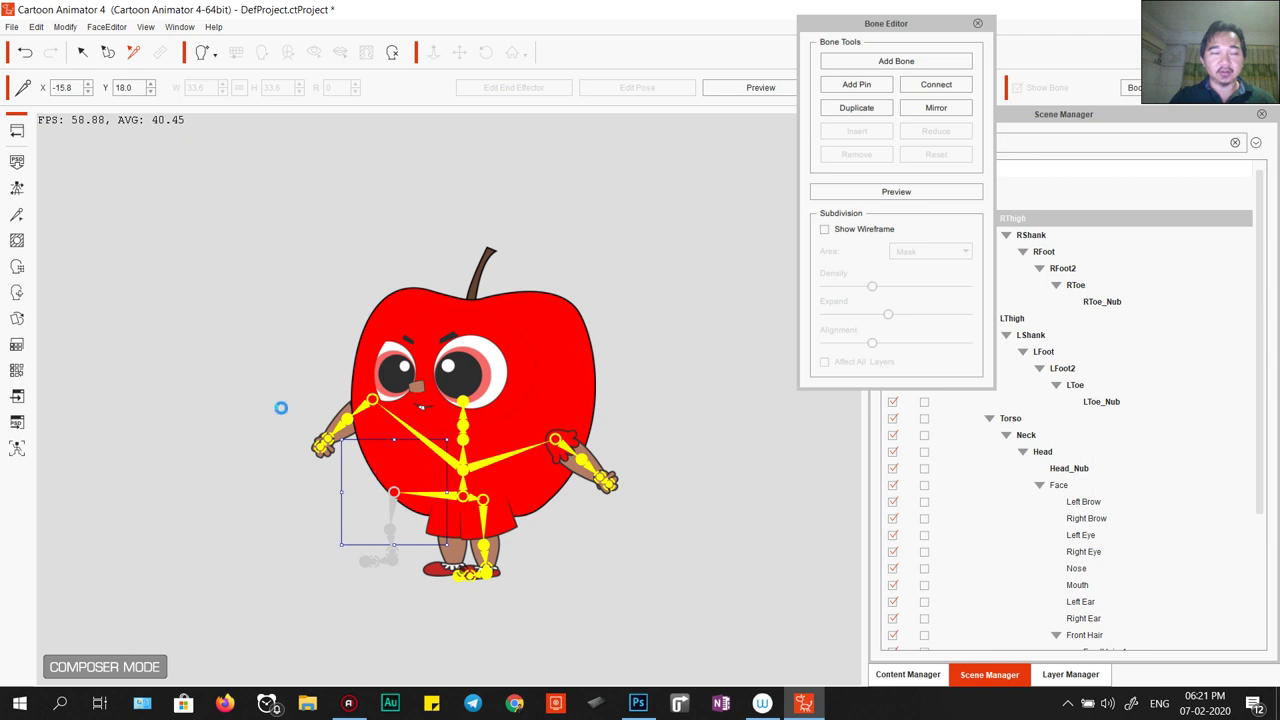
{"action": "key", "text": "ctrl+z"}
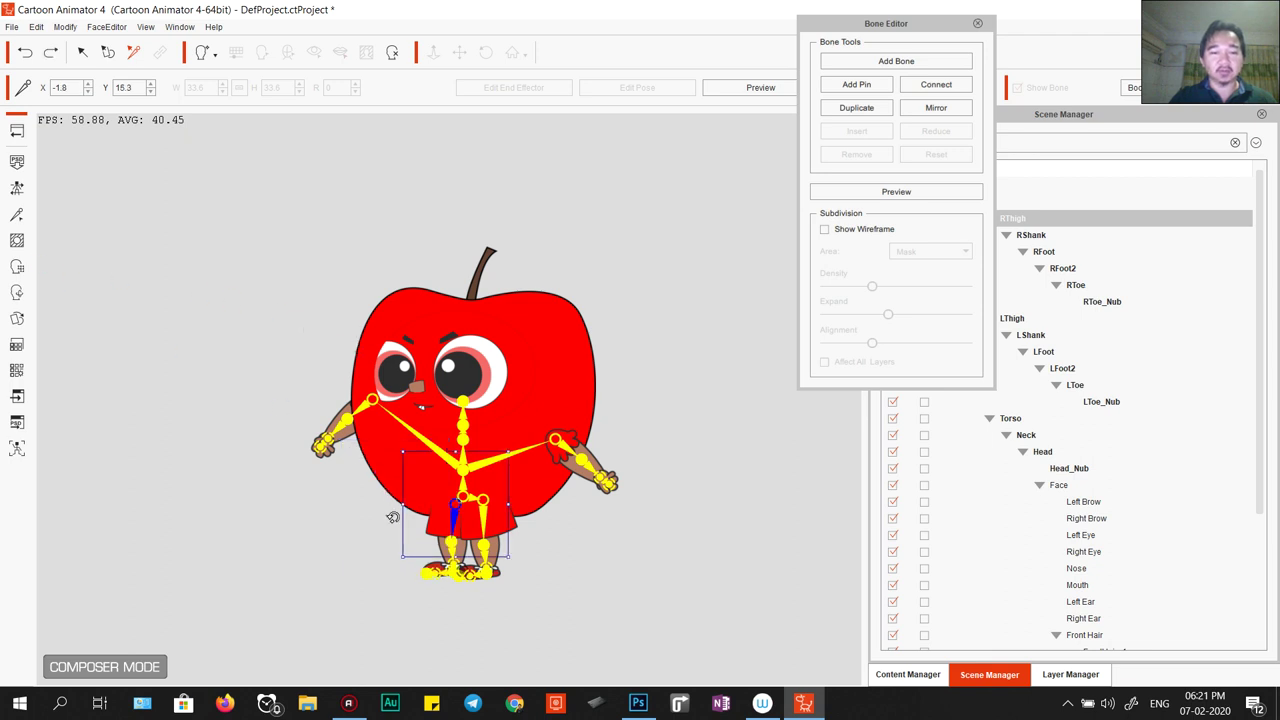
{"action": "left_click", "coordinate": [978, 24]}
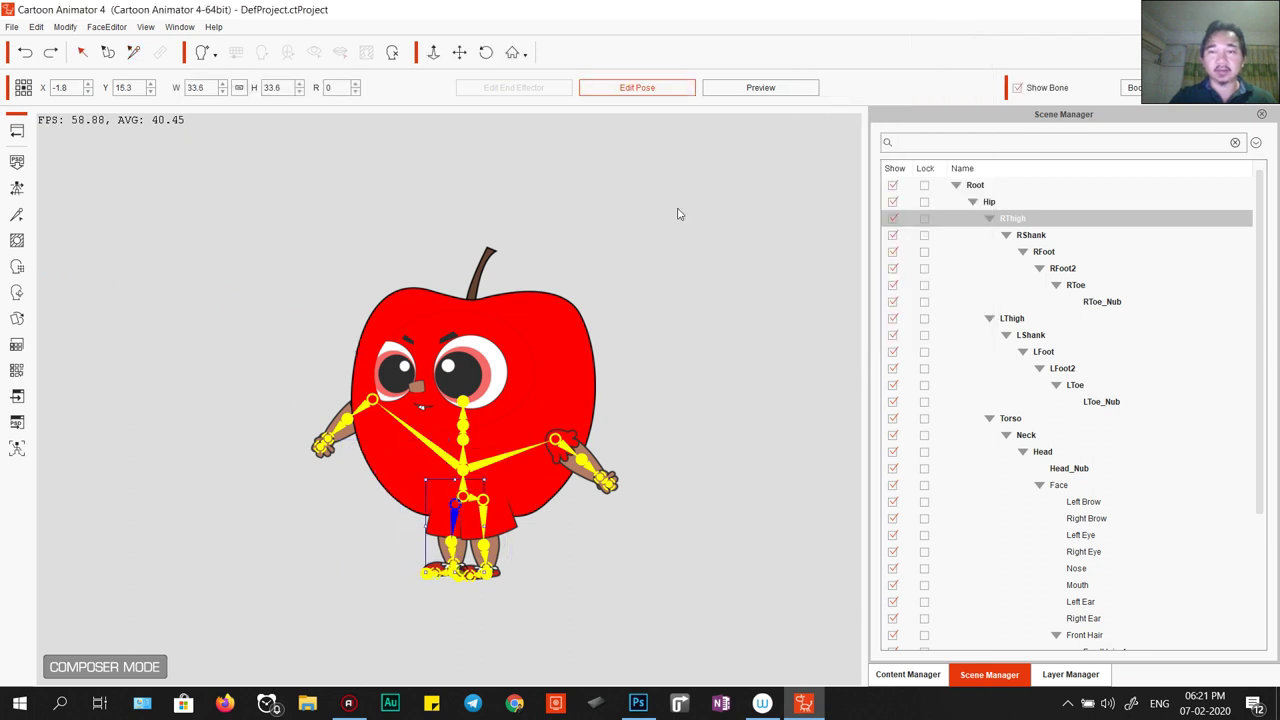
Spread the legs in pose editing, moving RThigh to about X -9.0, Y 15.6 and LThigh to about X 10.1, Y 14.4.
{"action": "left_click", "coordinate": [649, 90]}
{"action": "left_click", "coordinate": [643, 92]}
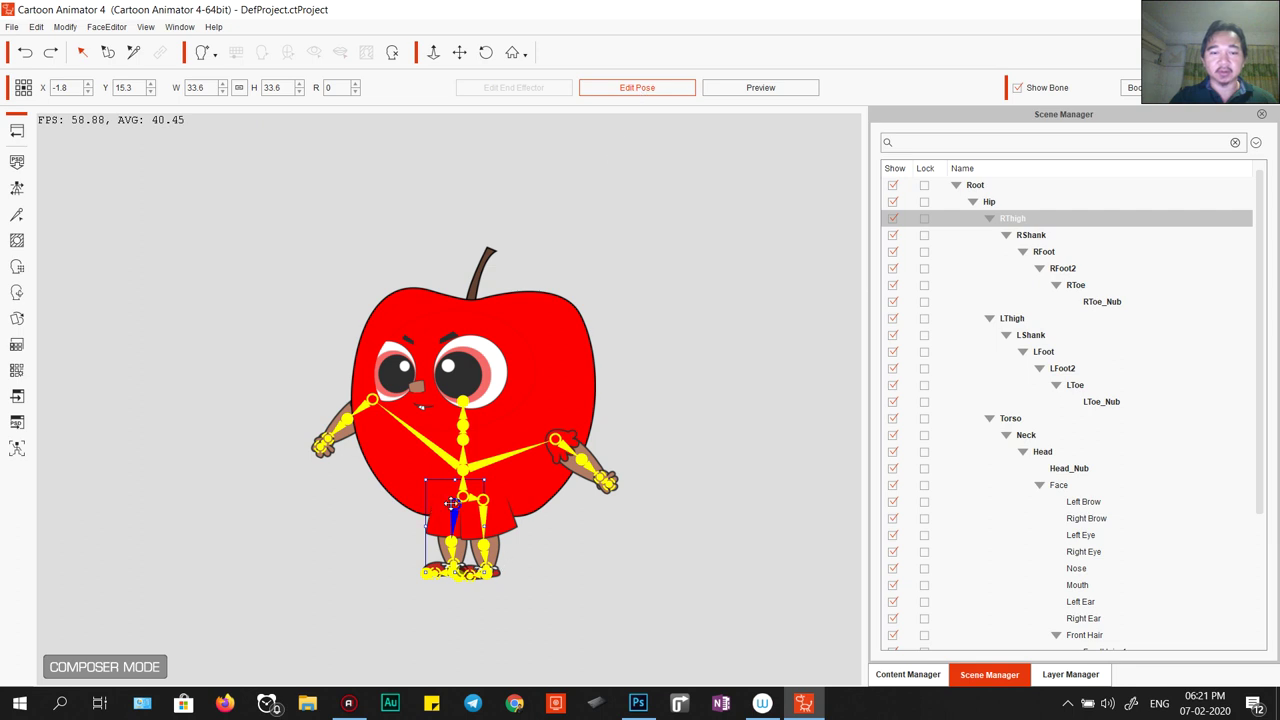
{"action": "left_click_drag", "start_coordinate": [452, 503], "coordinate": [421, 502]}
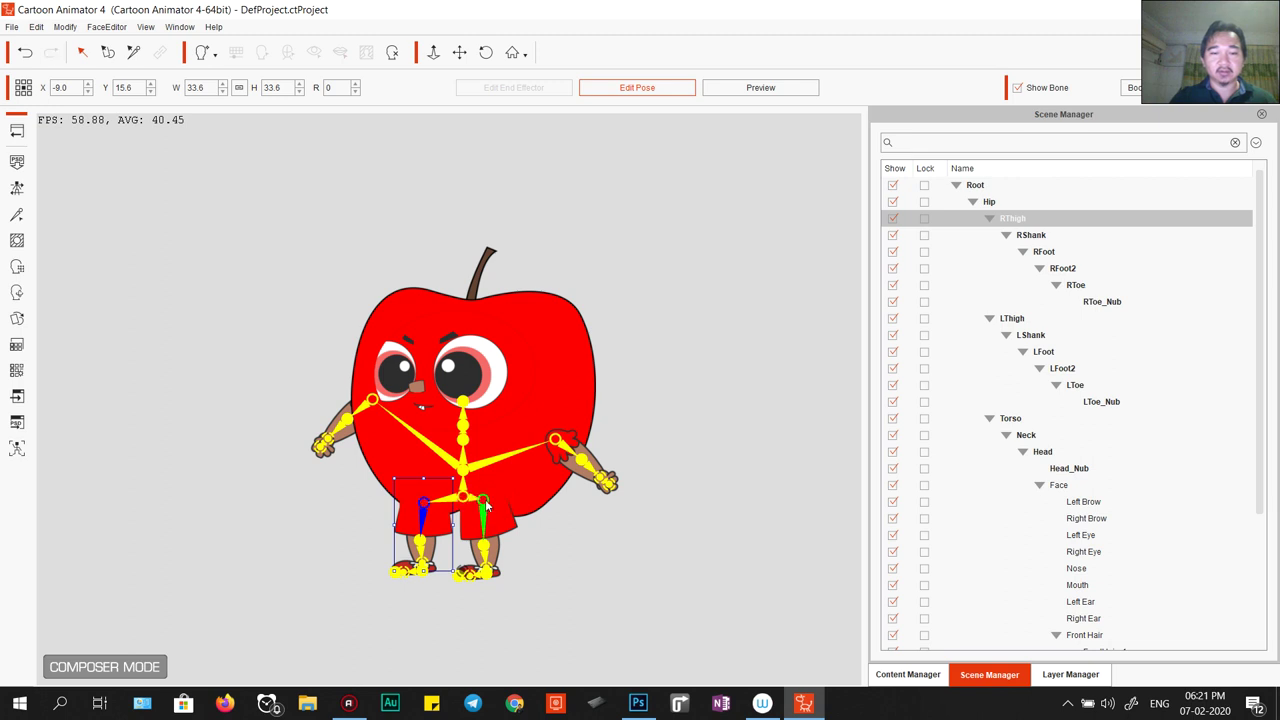
{"action": "mouse_move", "coordinate": [485, 499]}
{"action": "left_mouse_down"}
{"action": "mouse_move", "coordinate": [538, 537]}
{"action": "mouse_move", "coordinate": [509, 506]}
{"action": "left_mouse_up"}
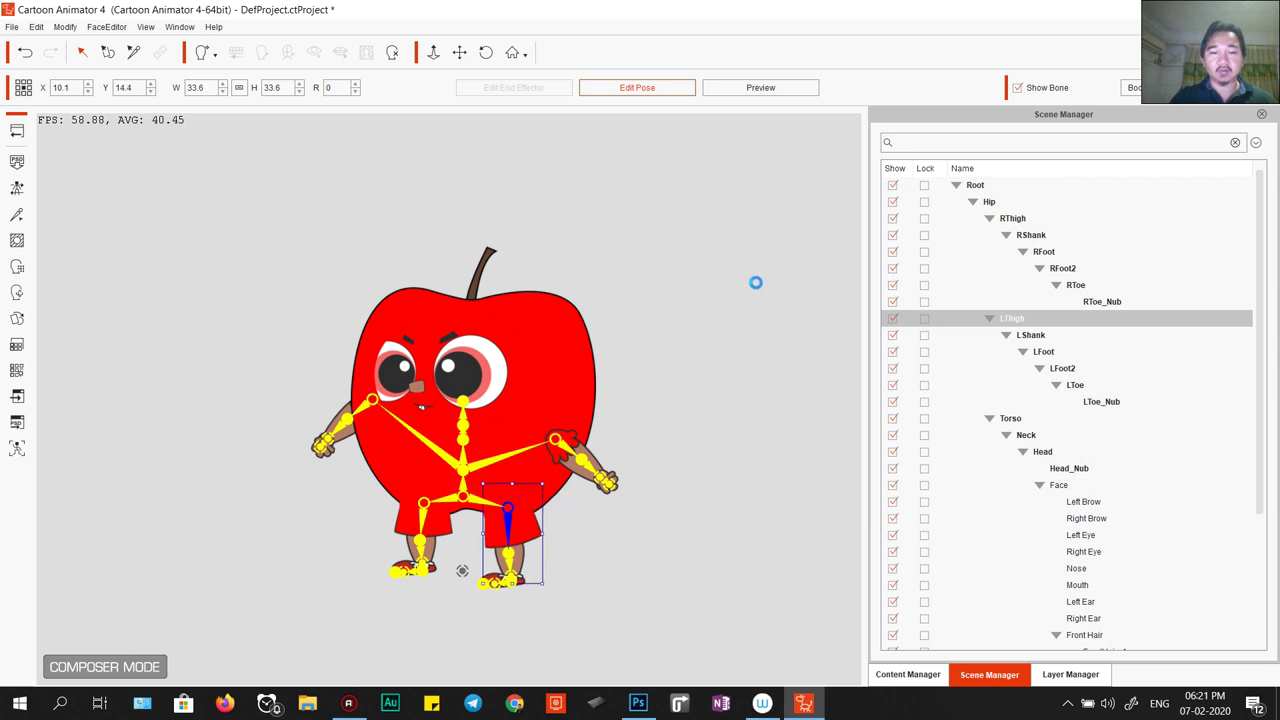
{"action": "left_click", "coordinate": [699, 291]}
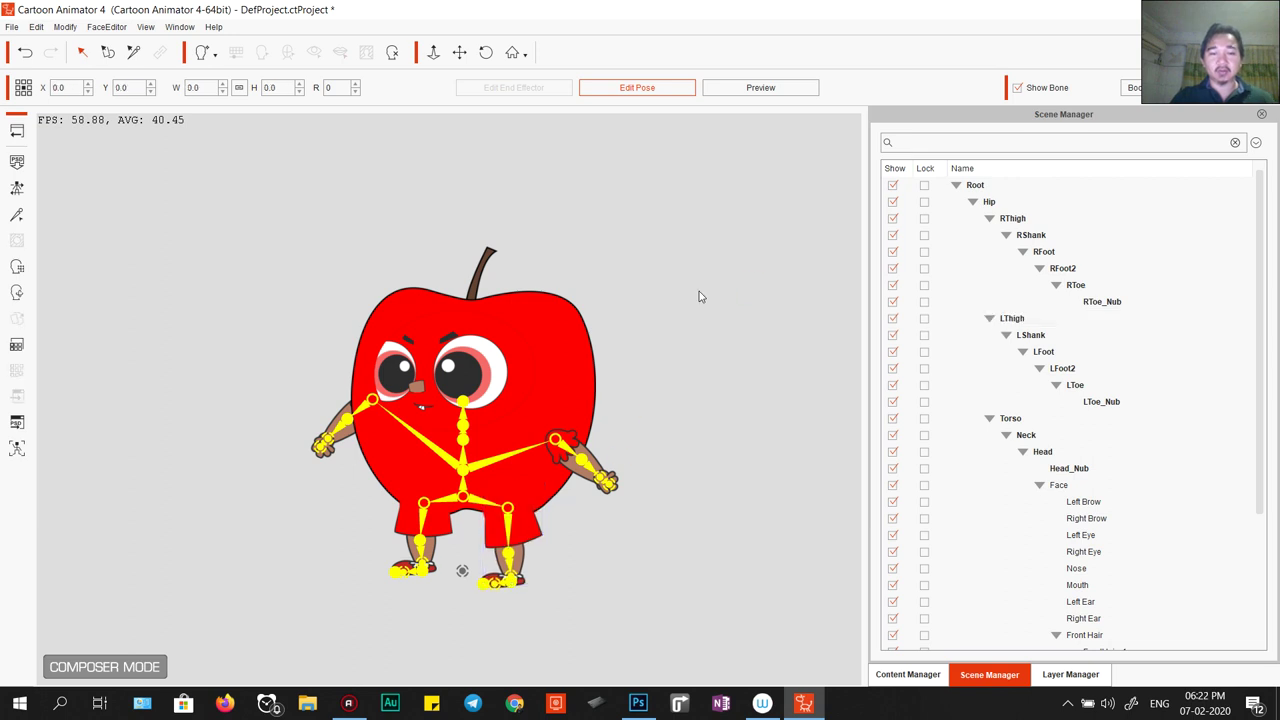
{"action": "left_click", "coordinate": [462, 472]}
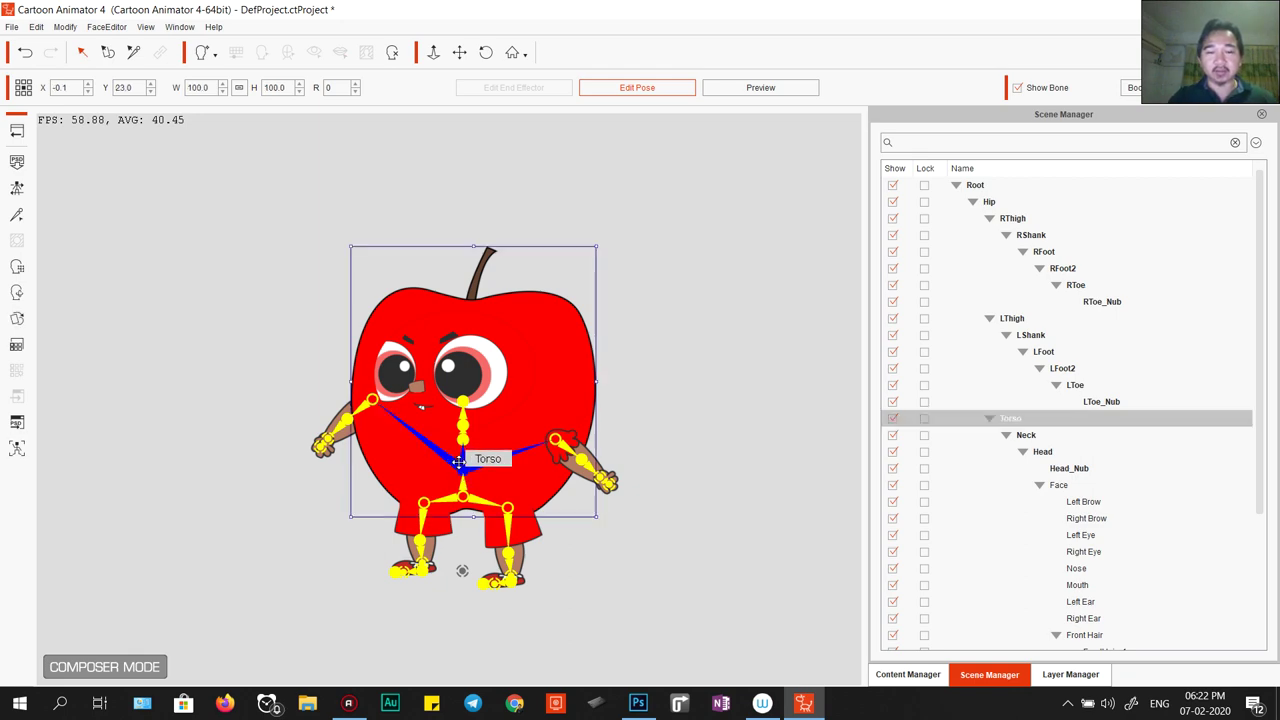
{"action": "left_click", "coordinate": [650, 703]}
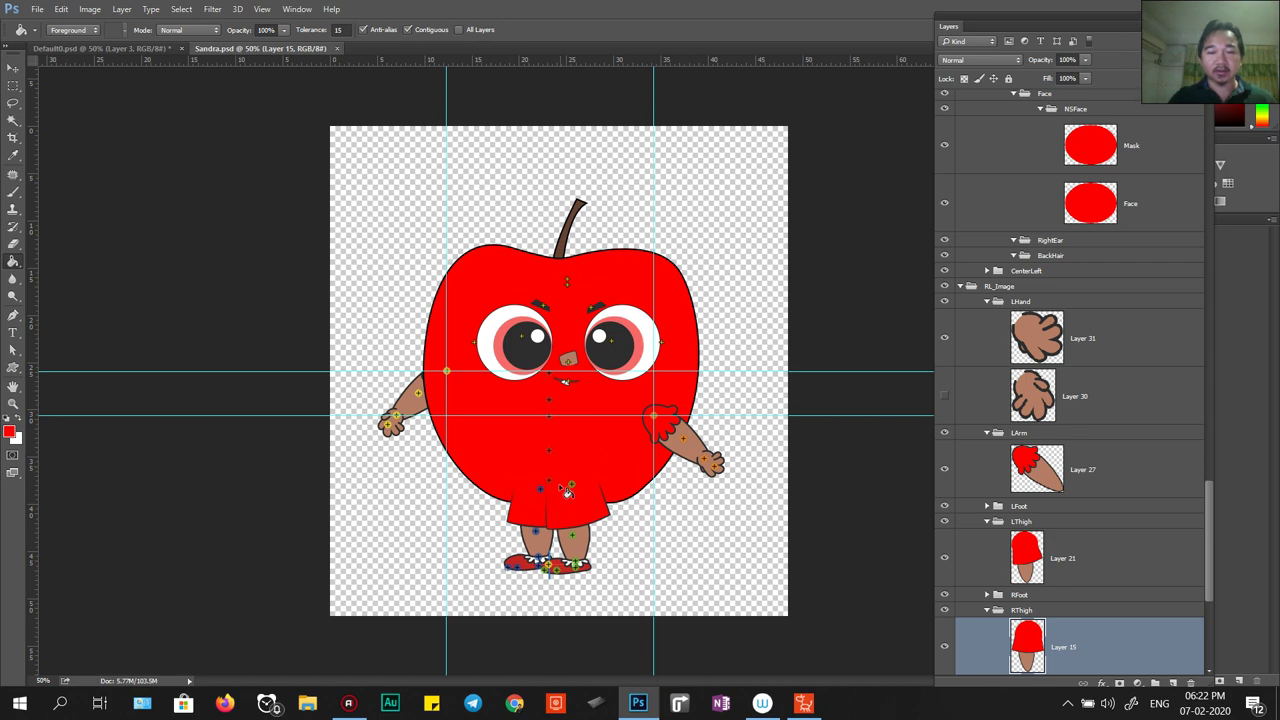
{"action": "key", "text": "alt+Tab"}
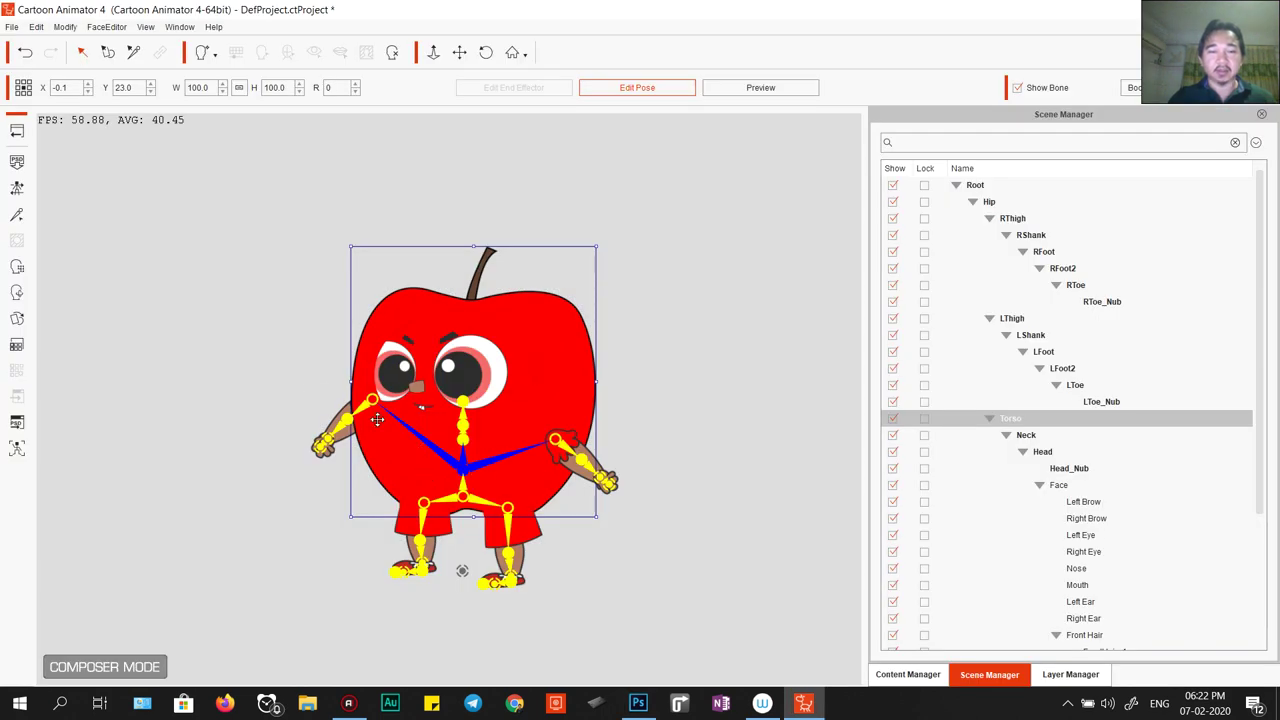
Check the apple character on the stage, then reopen the Sandra actor in the composer.
{"action": "left_click", "coordinate": [17, 131]}
{"action": "left_click", "coordinate": [630, 396]}
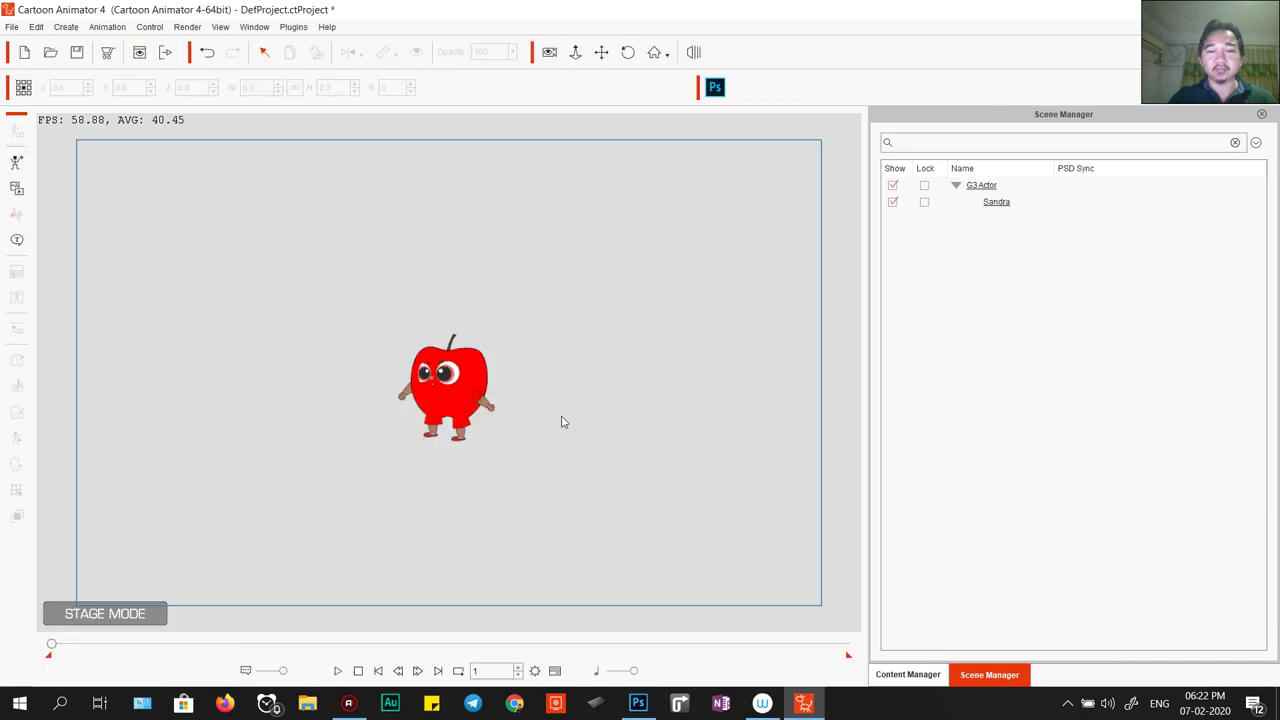
{"action": "left_click", "coordinate": [465, 379]}
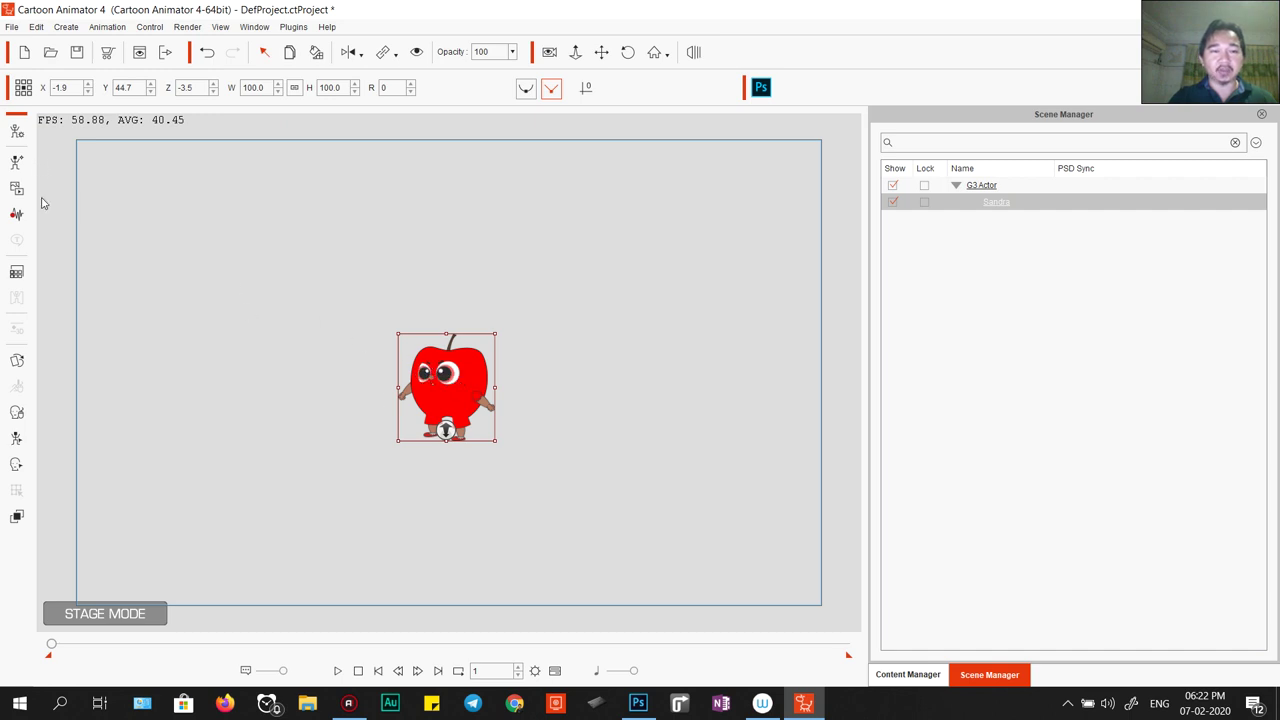
{"action": "left_click", "coordinate": [16, 132]}
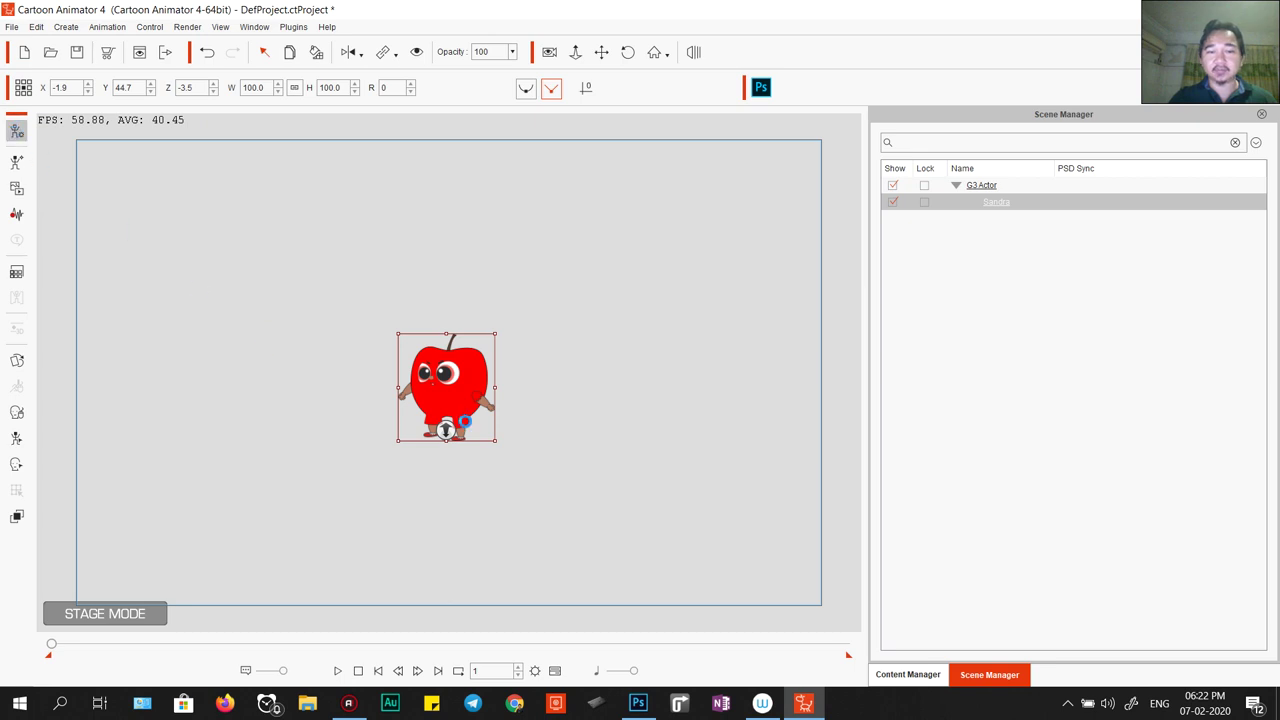
{"action": "left_click", "coordinate": [463, 420]}
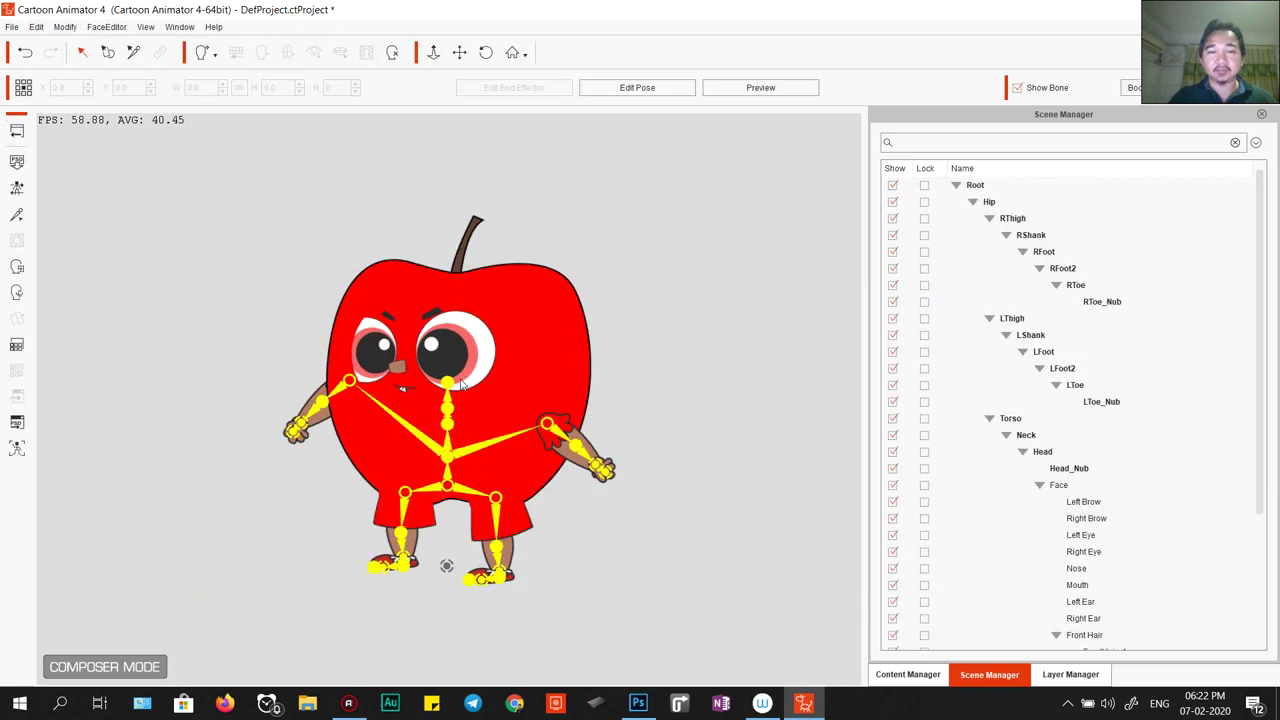
Open the G2+ eye templates among the head templates in the Content Manager.
{"action": "left_click", "coordinate": [914, 676]}
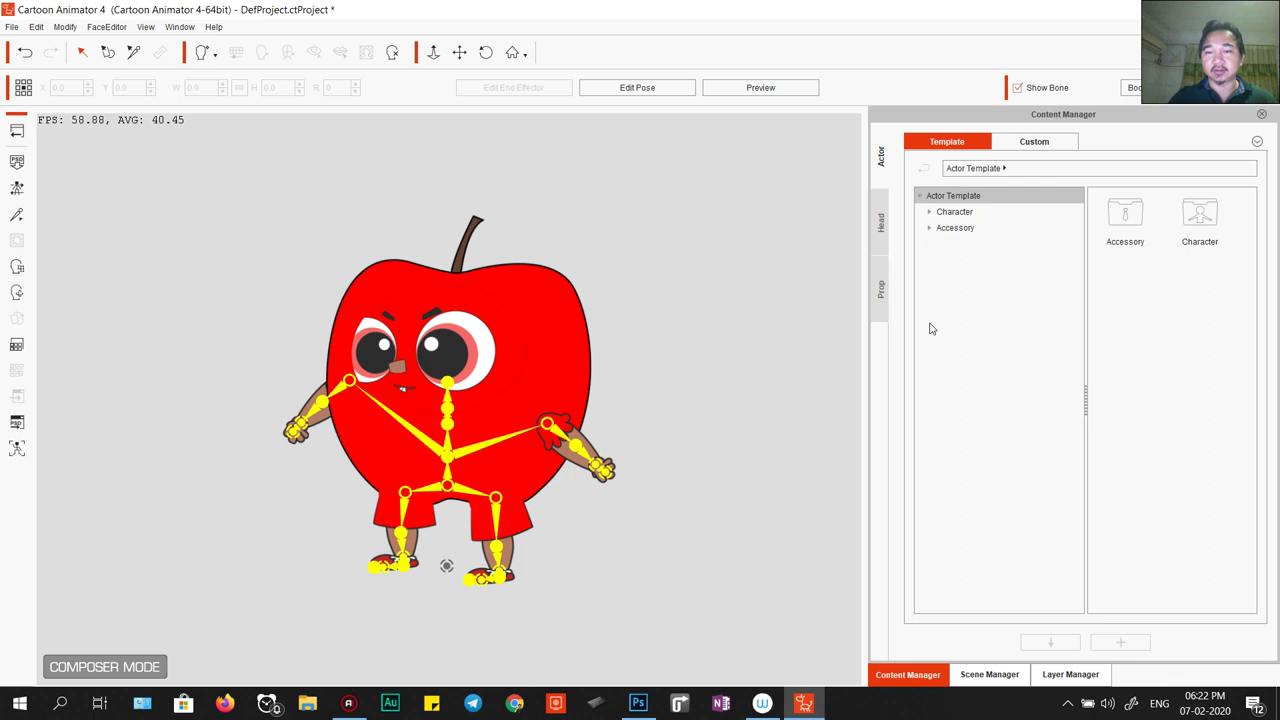
{"action": "left_click", "coordinate": [880, 225]}
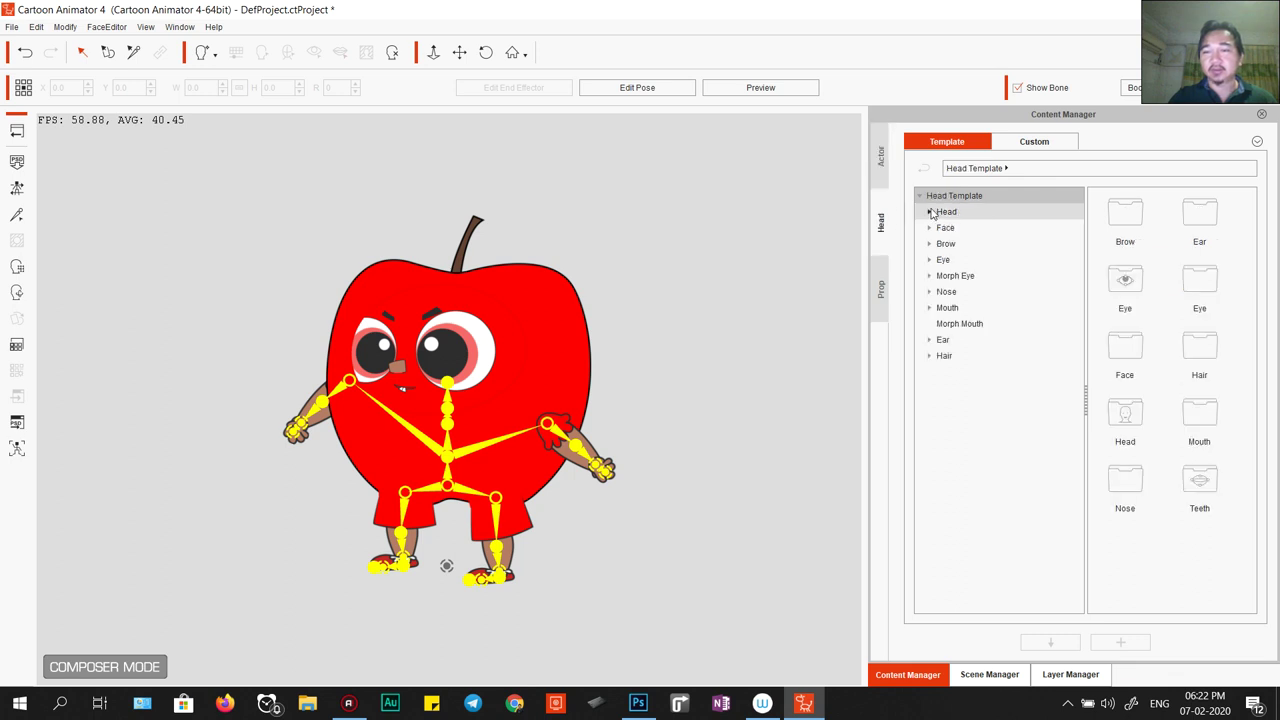
{"action": "left_click", "coordinate": [929, 260]}
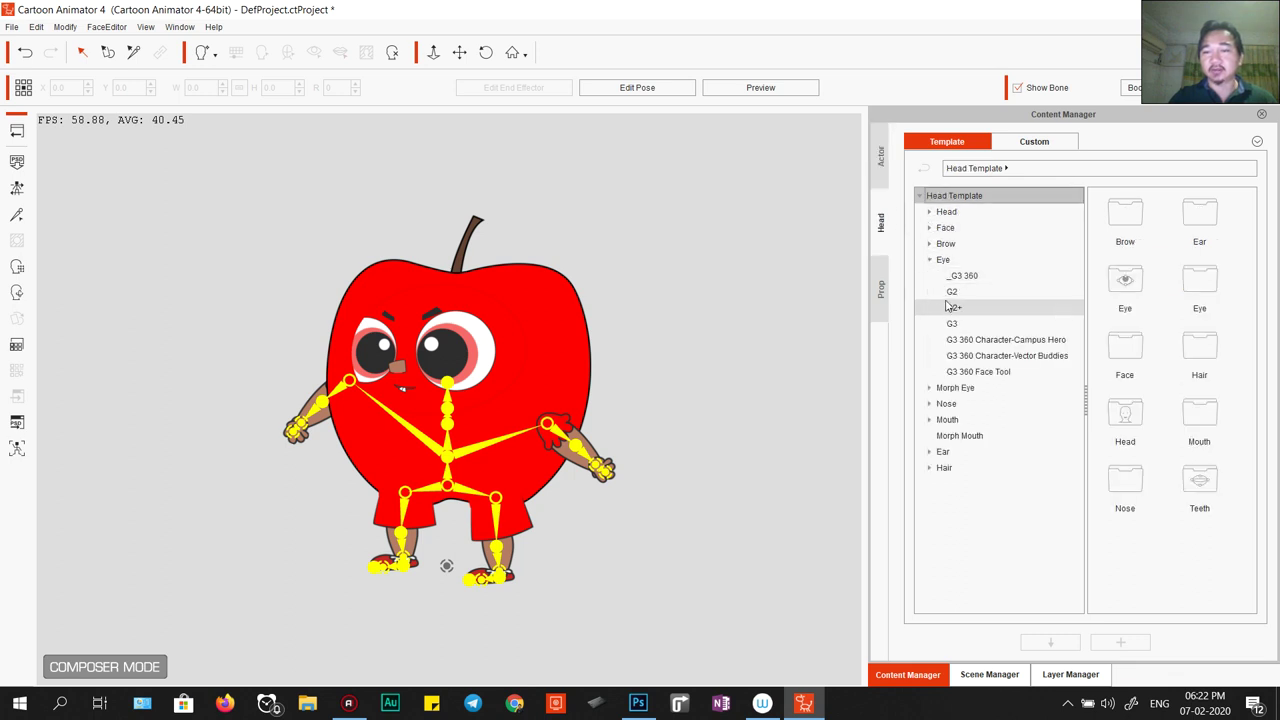
{"action": "left_click", "coordinate": [950, 307]}
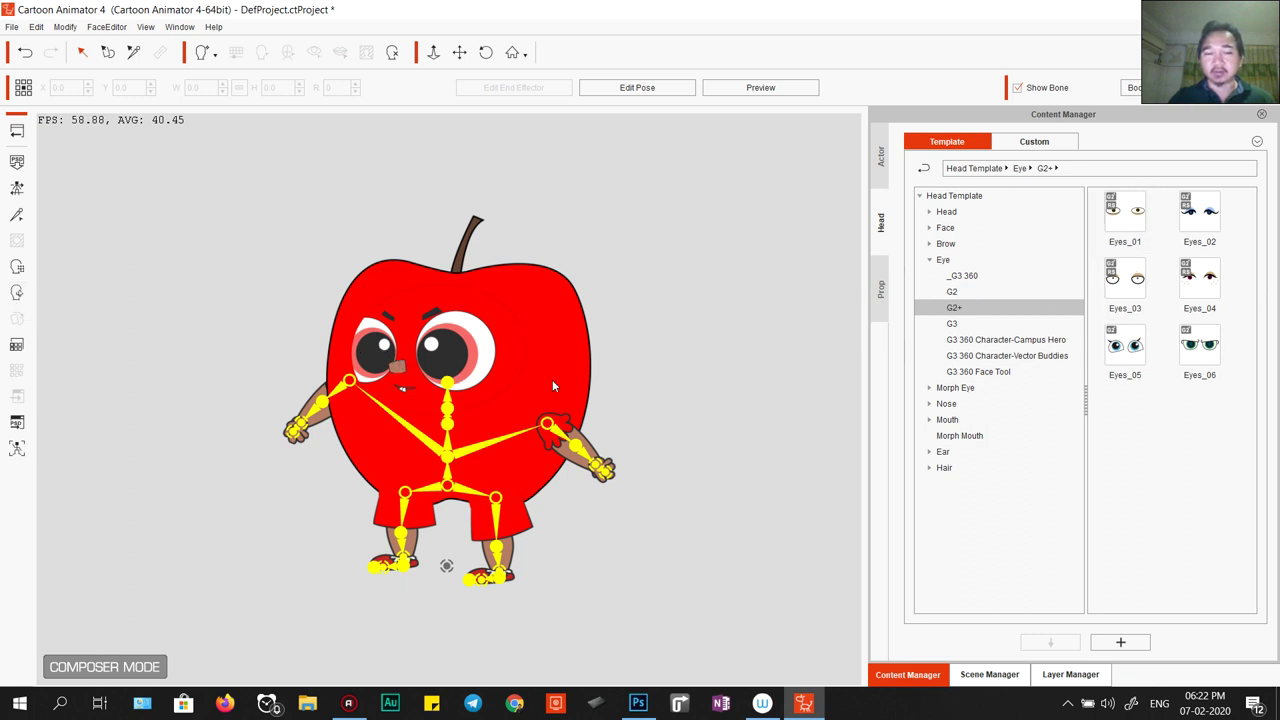
Preview the character's head rotation in the 360 Head Creator and close it.
{"action": "double_click", "coordinate": [606, 380]}
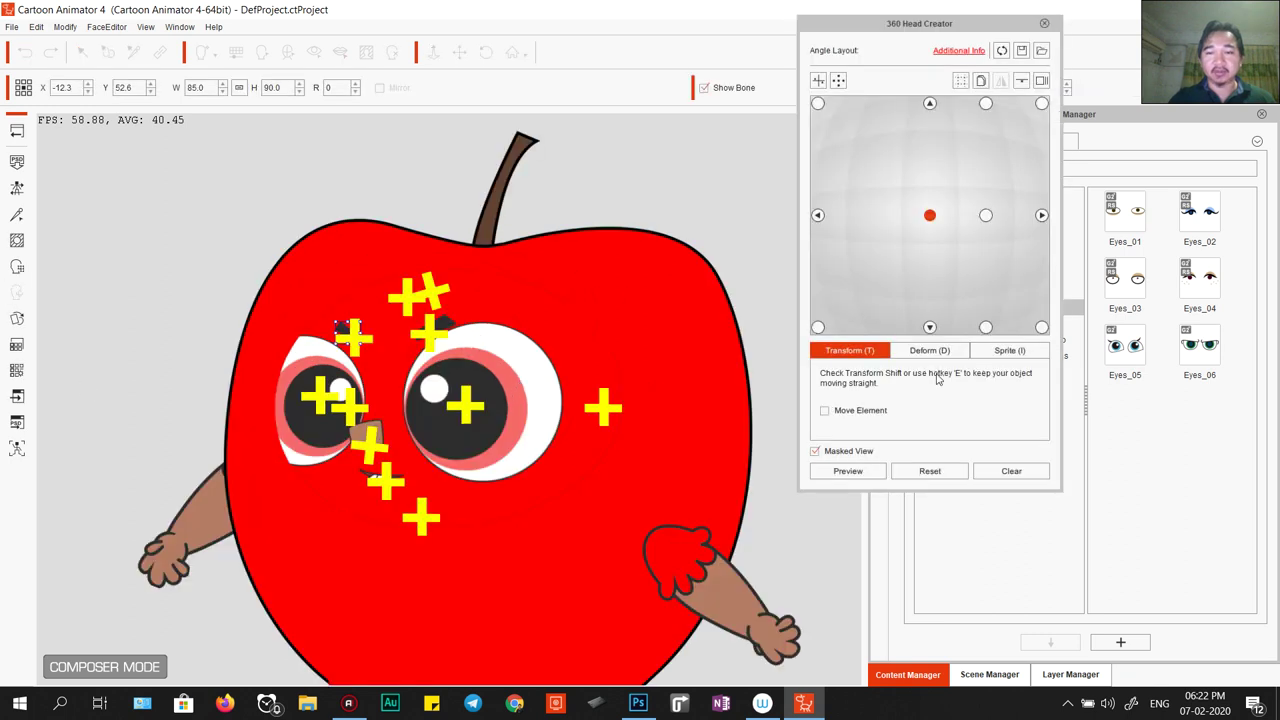
{"action": "left_click", "coordinate": [872, 472]}
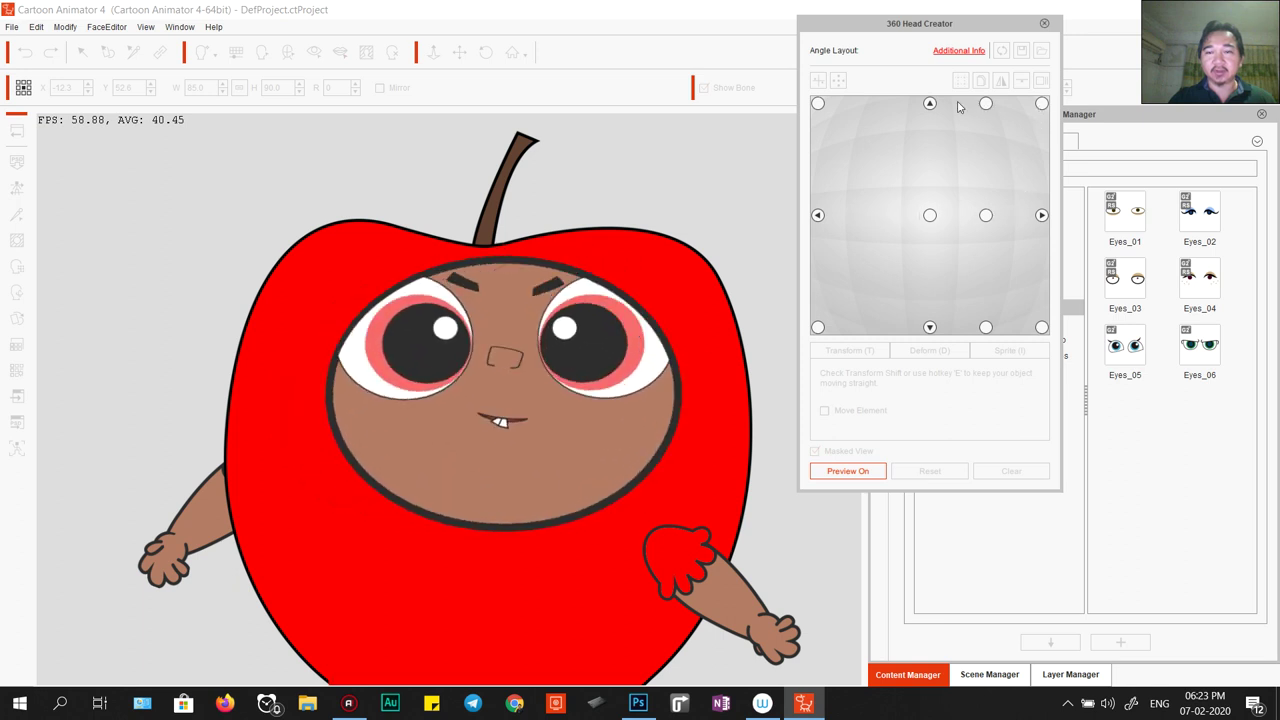
{"action": "left_click", "coordinate": [1028, 177]}
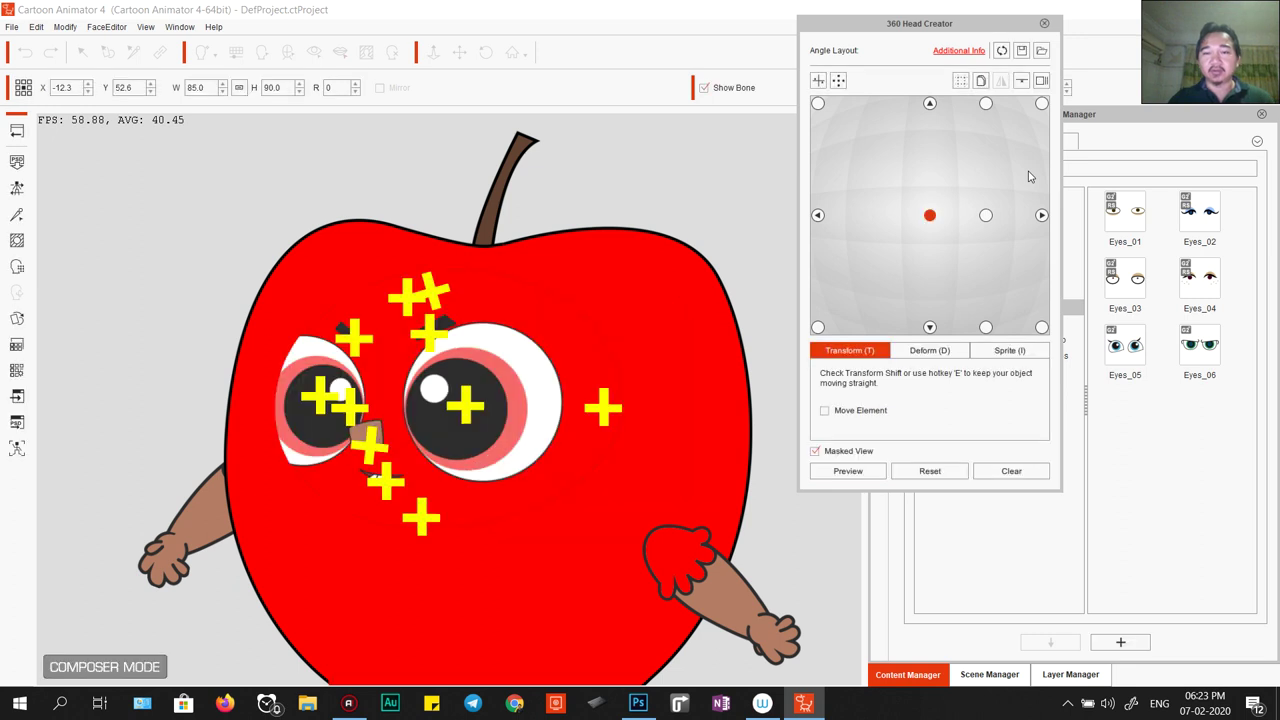
{"action": "left_click", "coordinate": [1044, 23]}
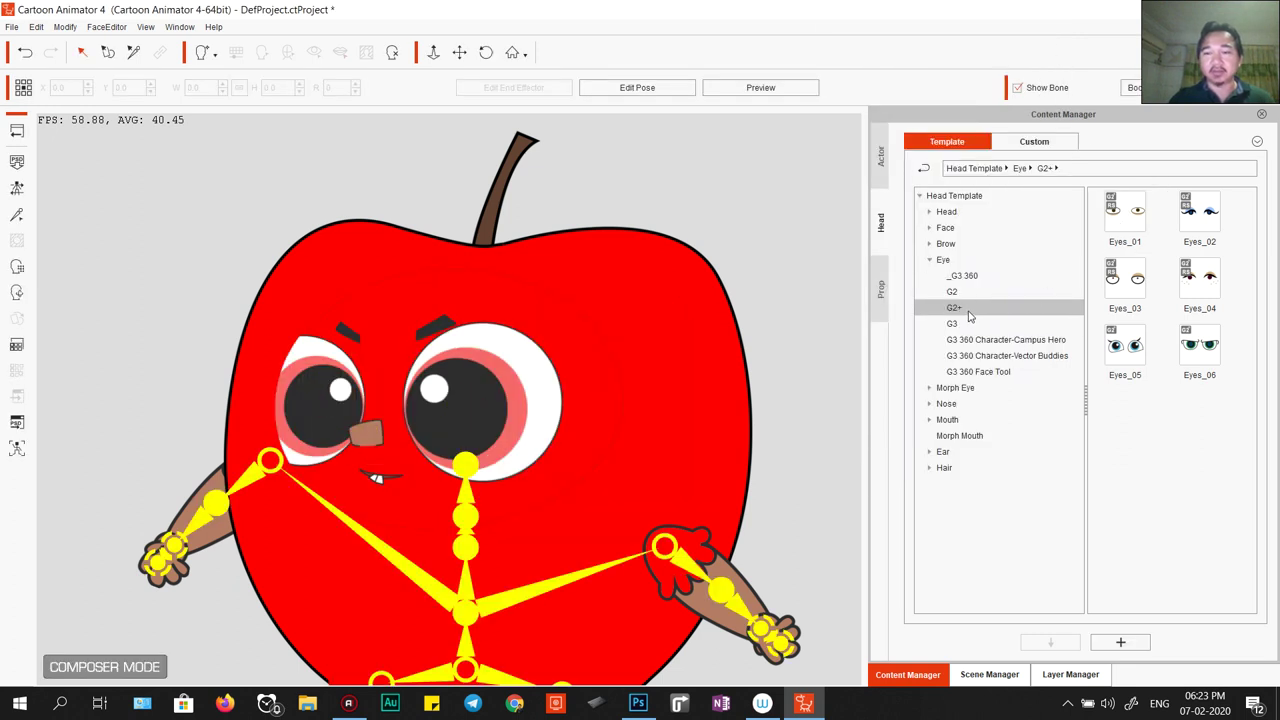
Apply the Eyes_01 template to the apple character and preview its head rotation in the 360 Head Creator.
{"action": "double_click", "coordinate": [1135, 213]}
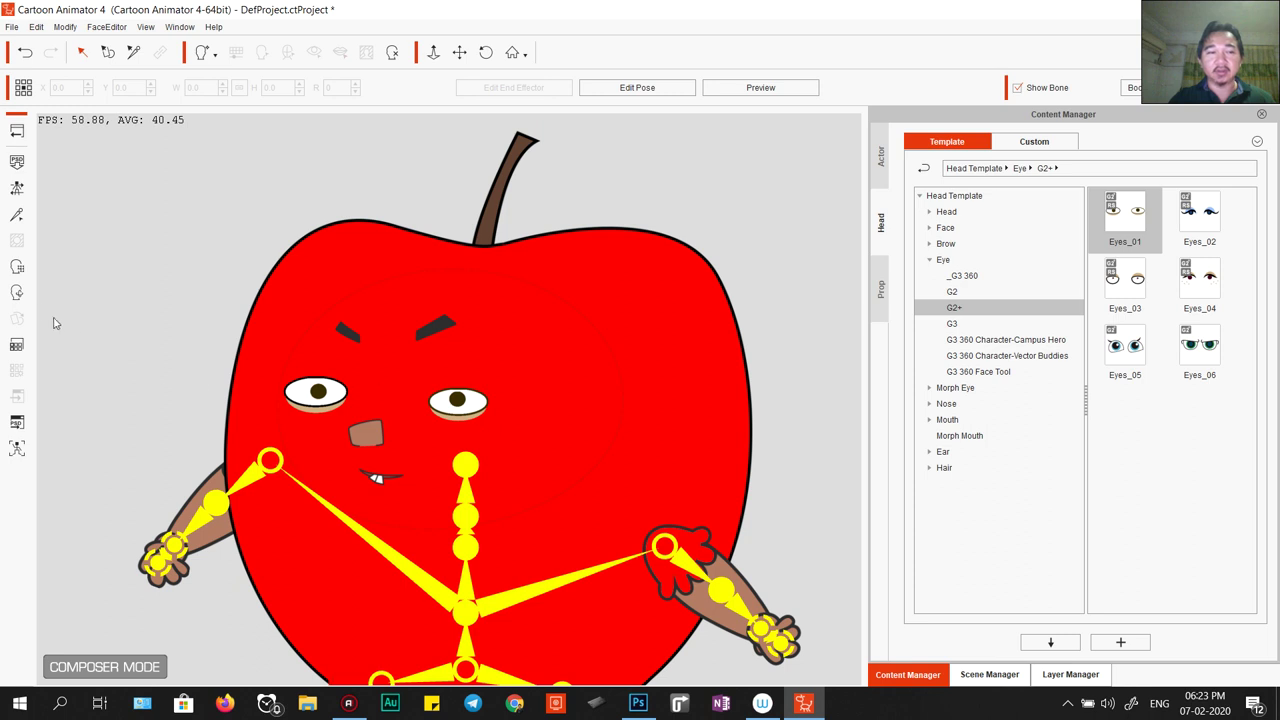
{"action": "left_click", "coordinate": [17, 292]}
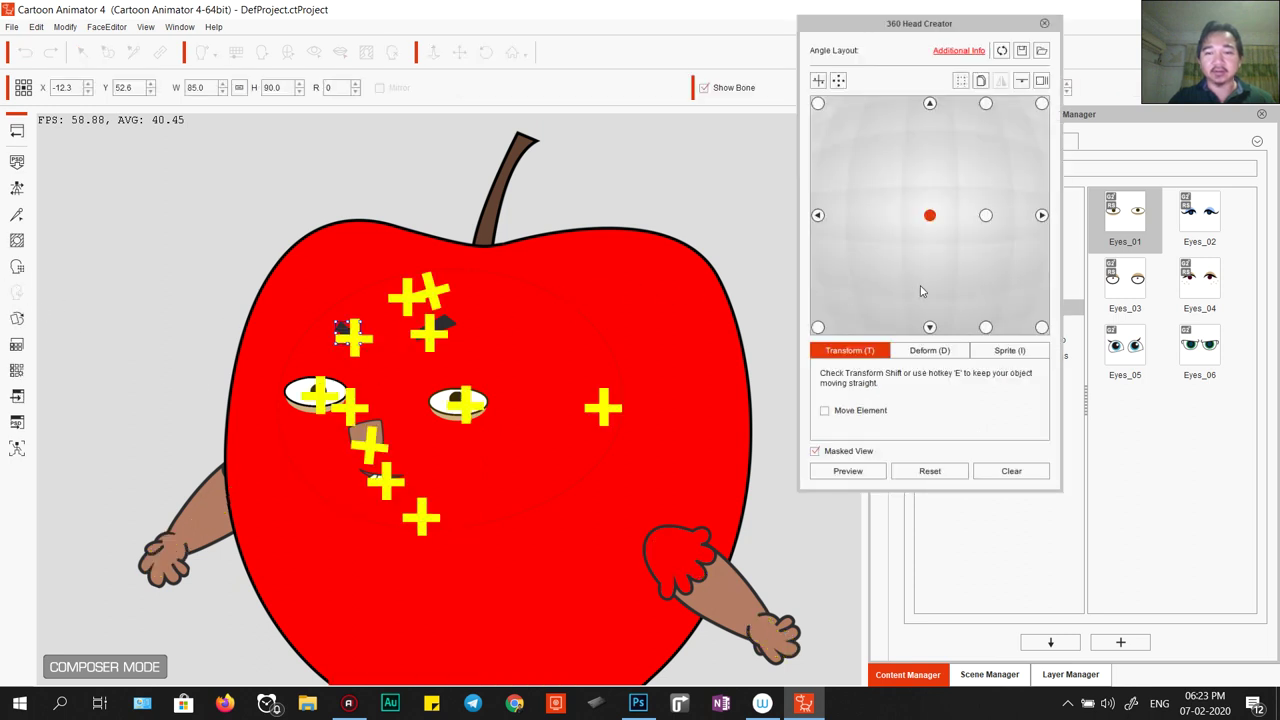
{"action": "left_click", "coordinate": [862, 472]}
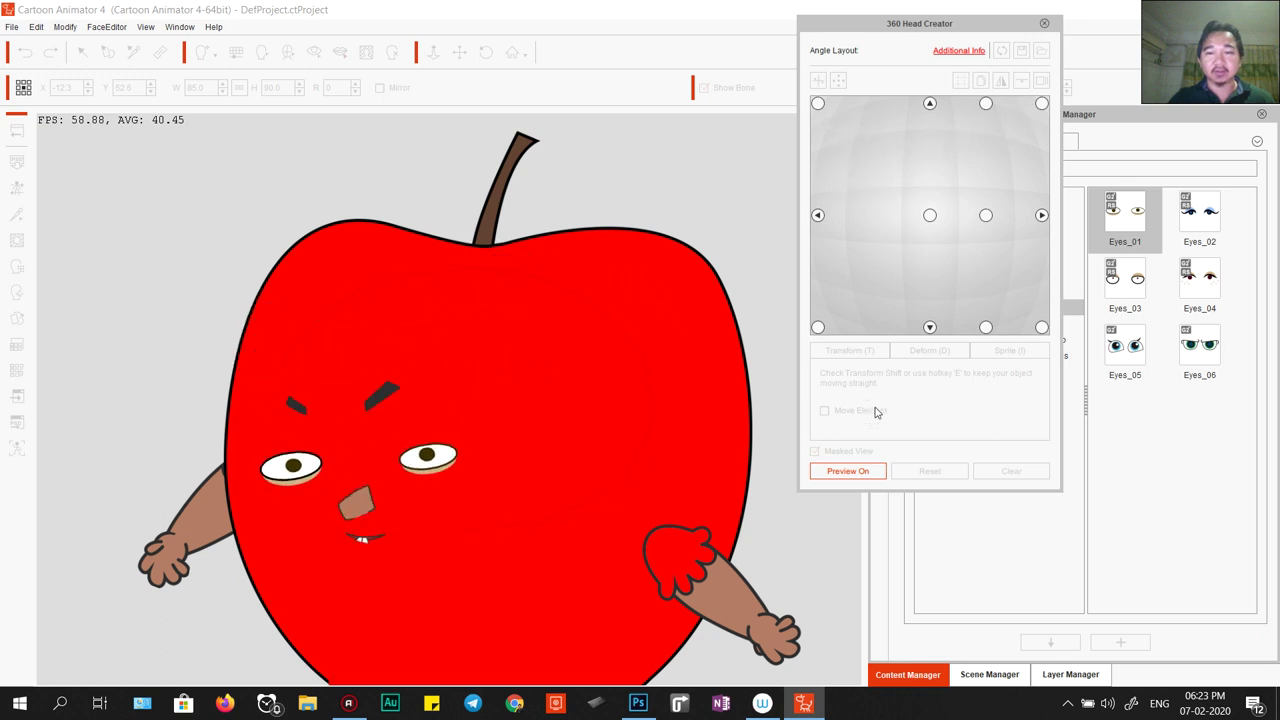
{"action": "left_click", "coordinate": [845, 471]}
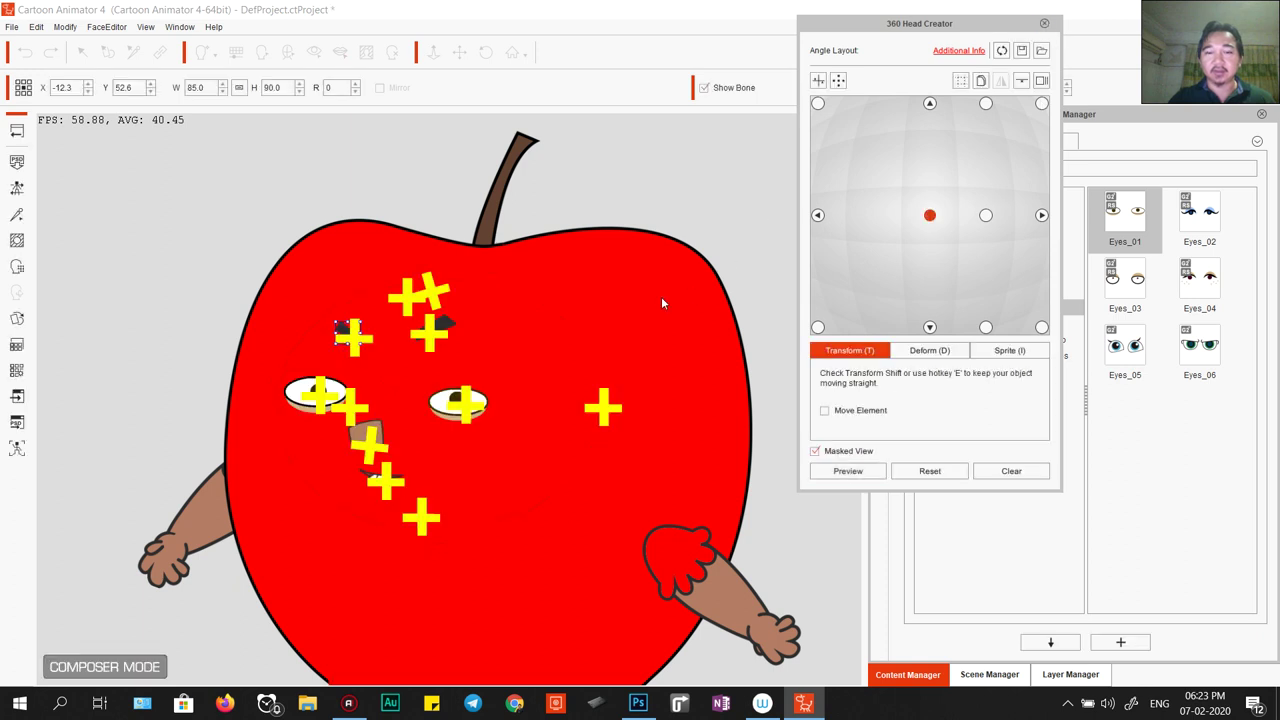
{"action": "key", "text": "Escape"}
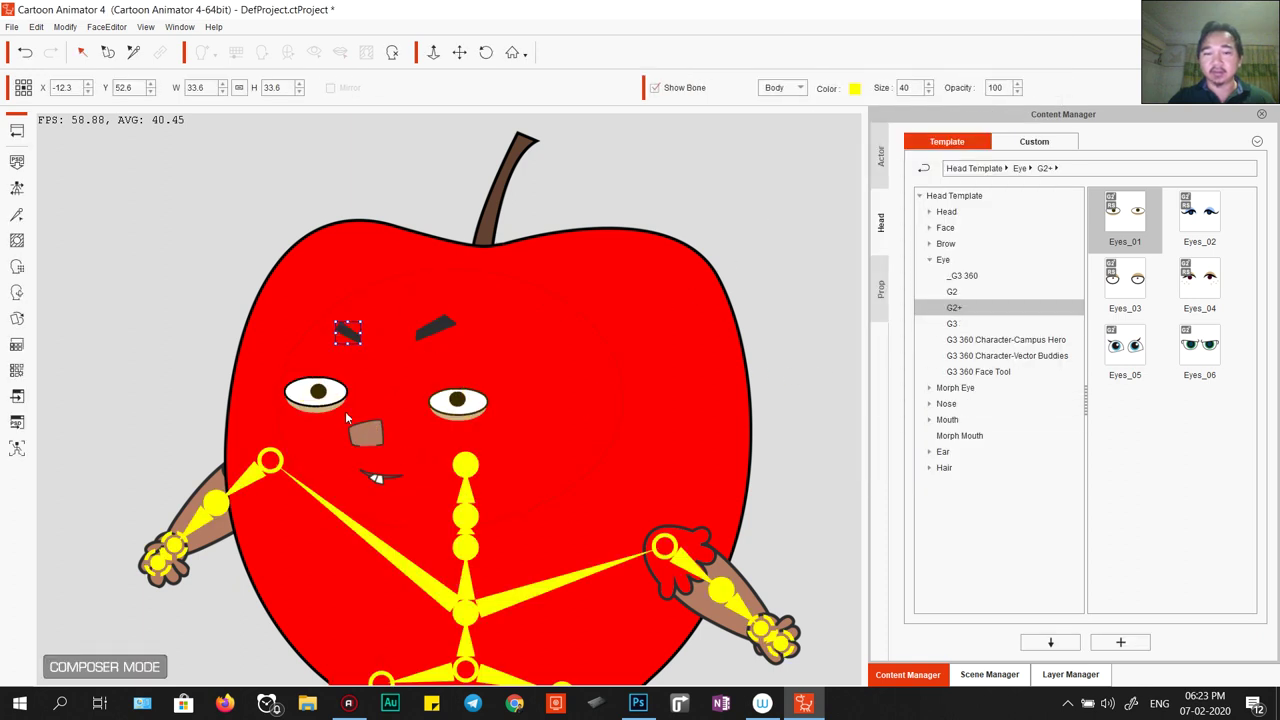
Apply the Vector…e Lash eyes from the G3 360 Face Tool templates and preview the head rotation in the 360 Head Creator.
{"action": "left_click", "coordinate": [966, 372]}
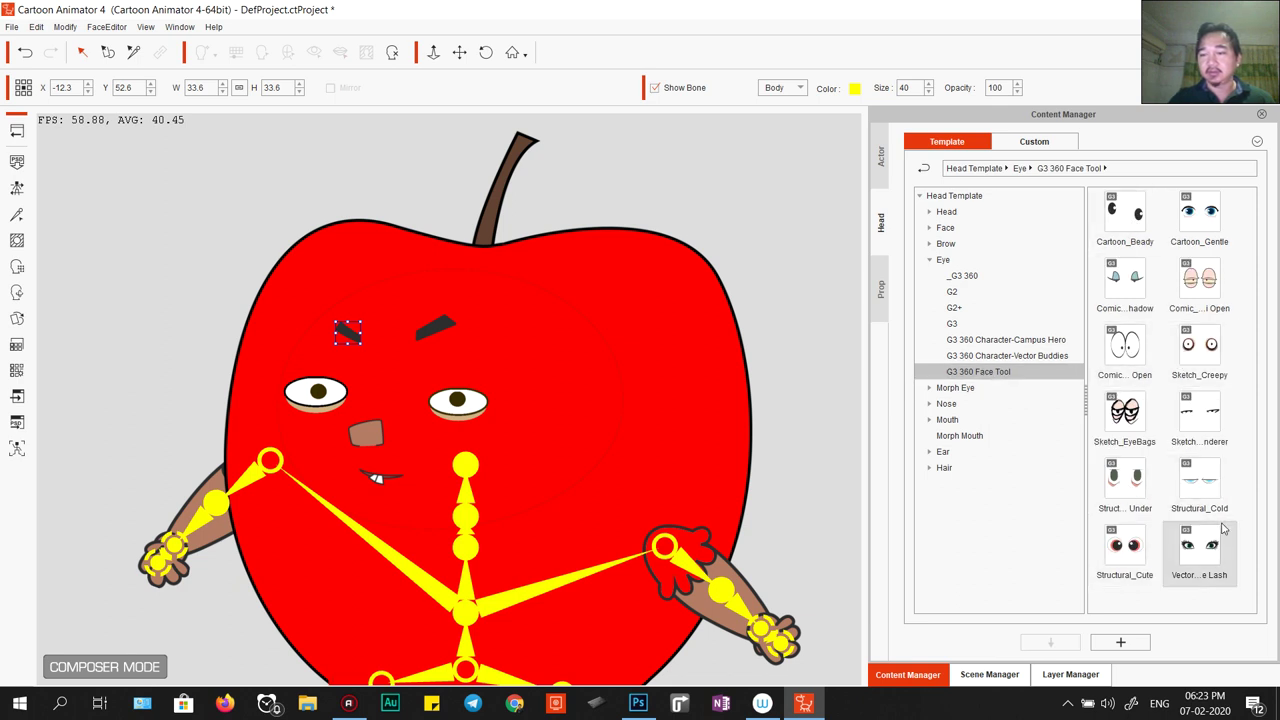
{"action": "double_click", "coordinate": [1207, 553]}
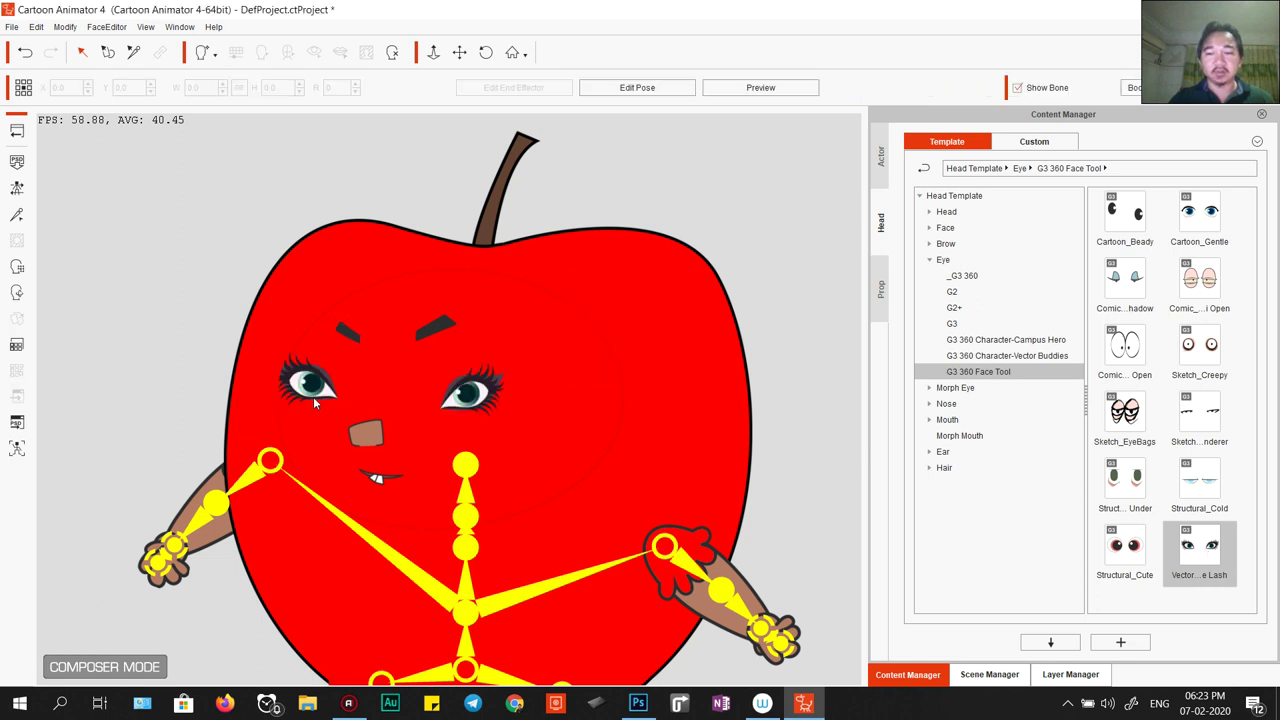
{"action": "left_click", "coordinate": [16, 292]}
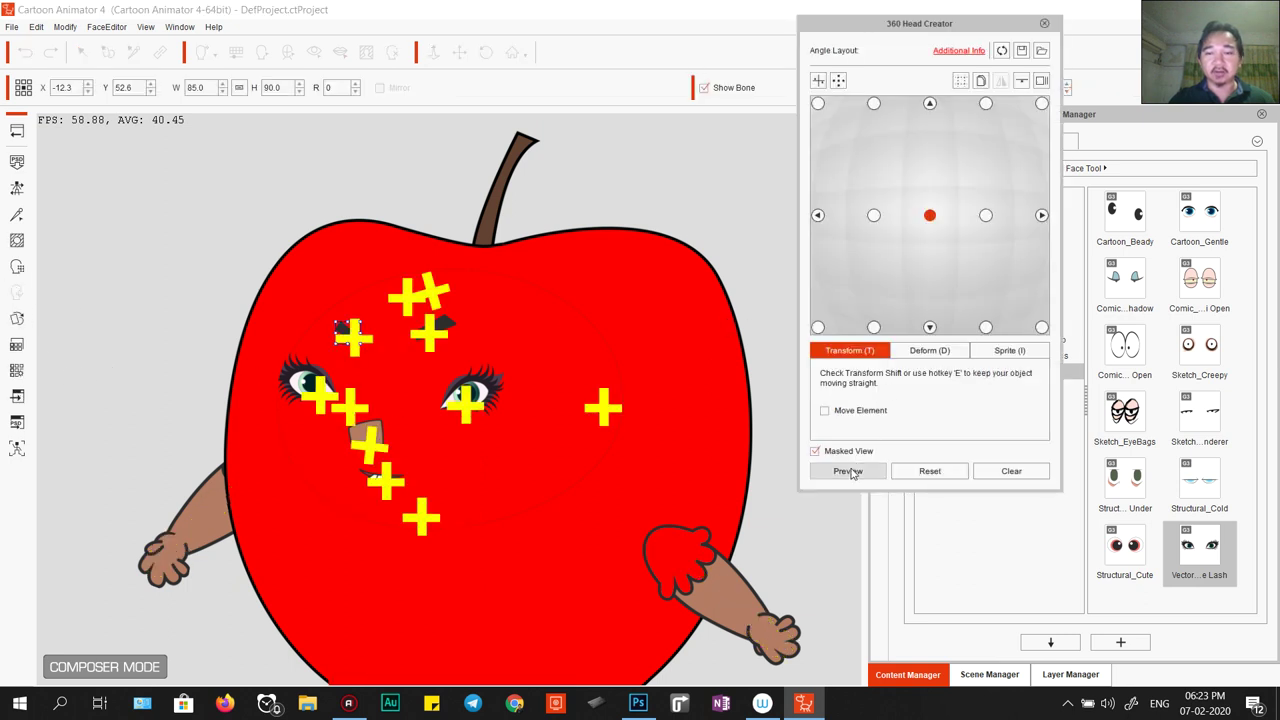
{"action": "left_click", "coordinate": [848, 471]}
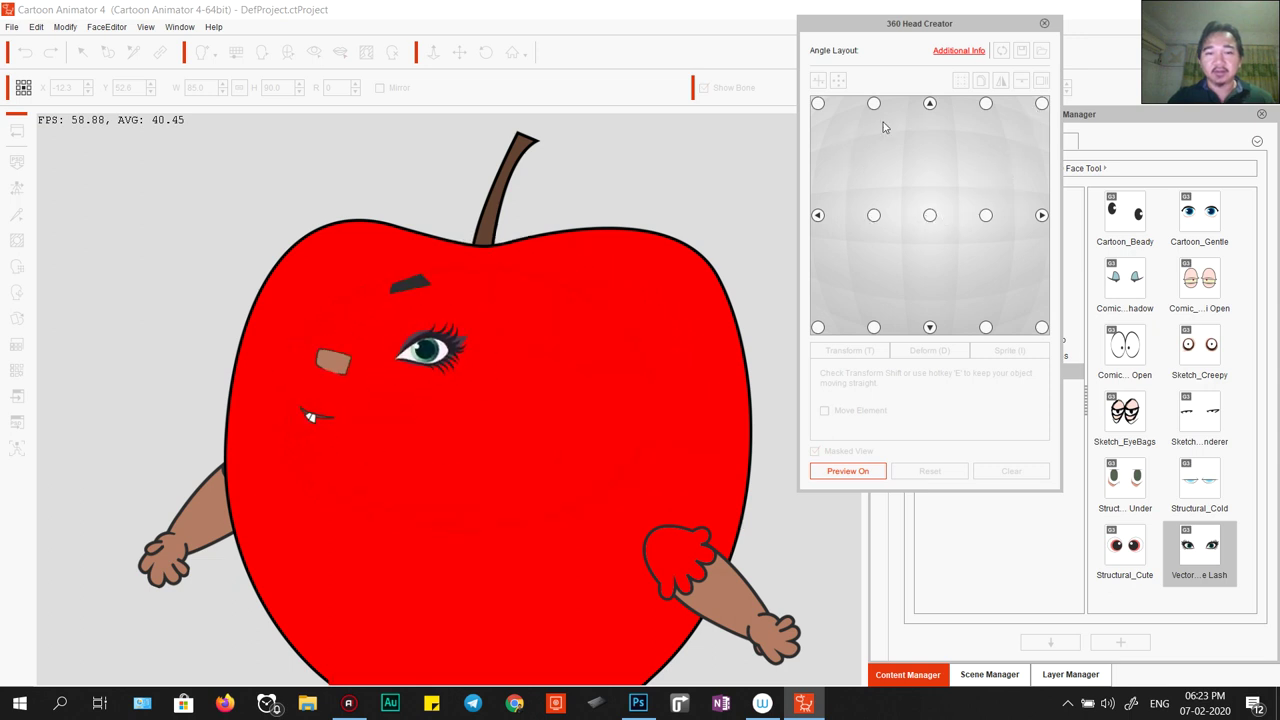
{"action": "left_click", "coordinate": [810, 167]}
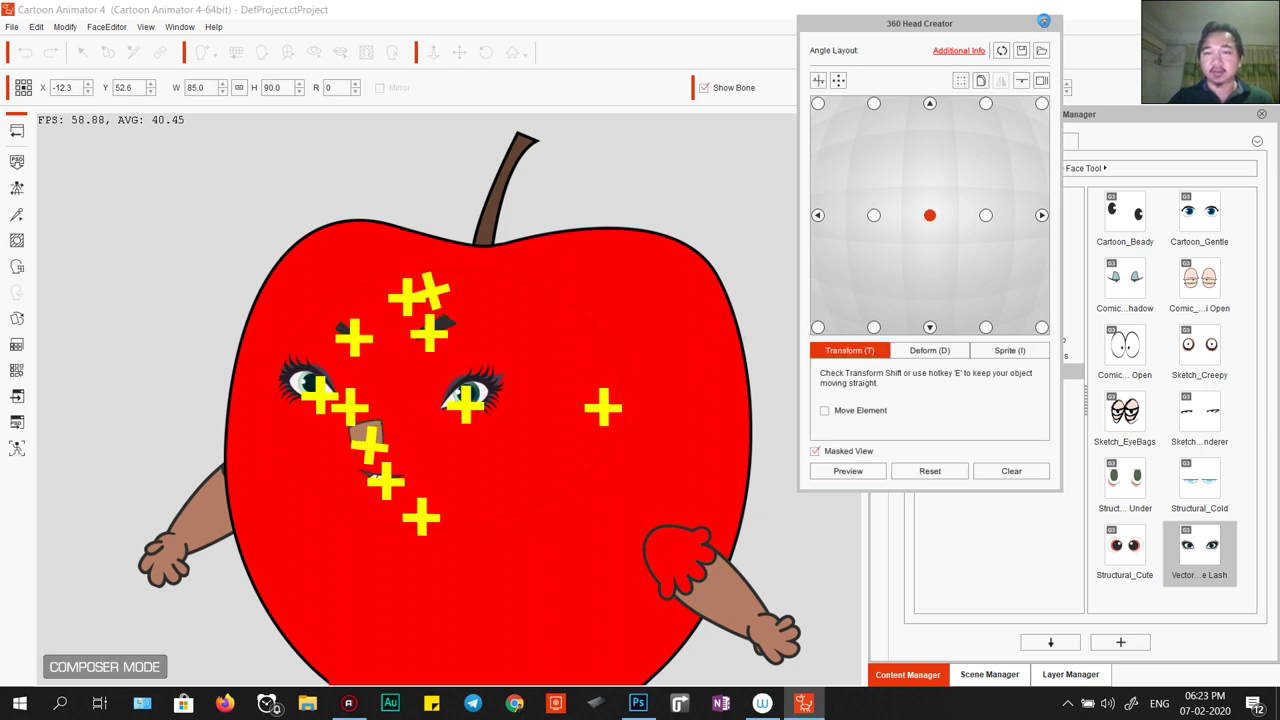
{"action": "left_click", "coordinate": [1044, 23]}
Select the face and launch it in Photoshop as one file with Edit Current angle, updating the open Sandra.psd.
{"action": "left_click", "coordinate": [446, 344]}
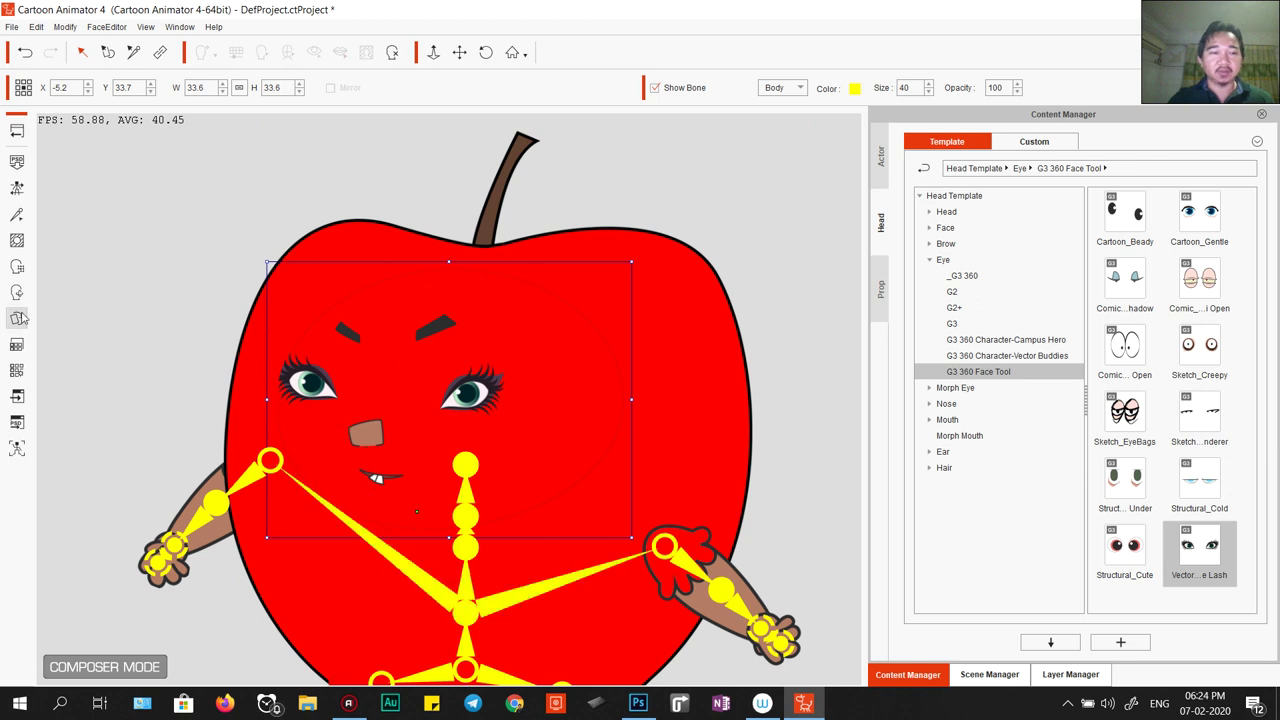
{"action": "left_click", "coordinate": [16, 425]}
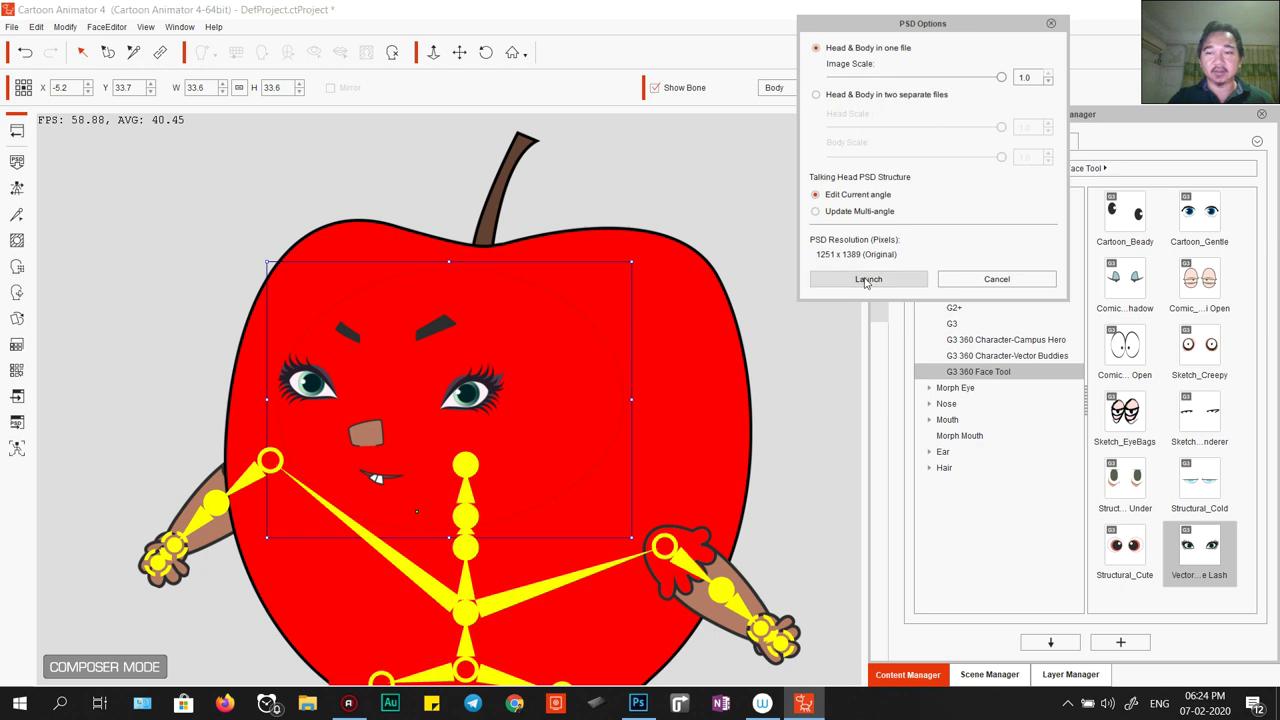
{"action": "left_click", "coordinate": [860, 279]}
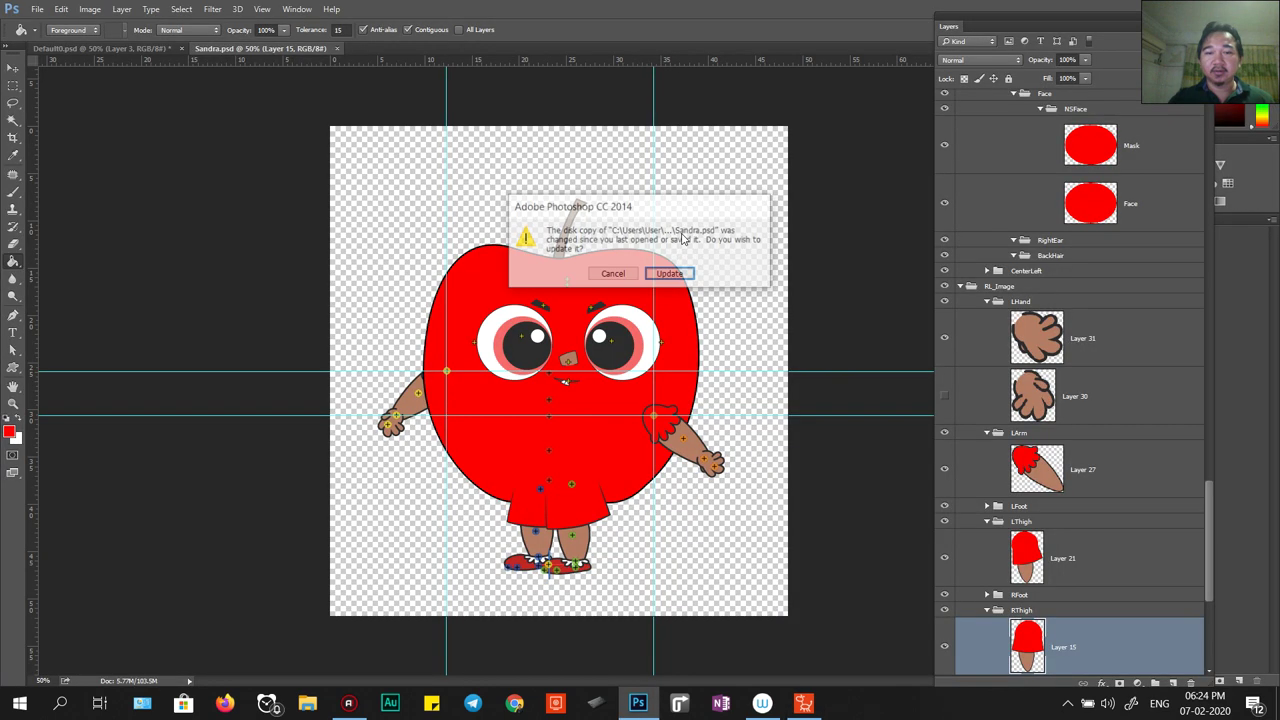
{"action": "left_click", "coordinate": [665, 275]}
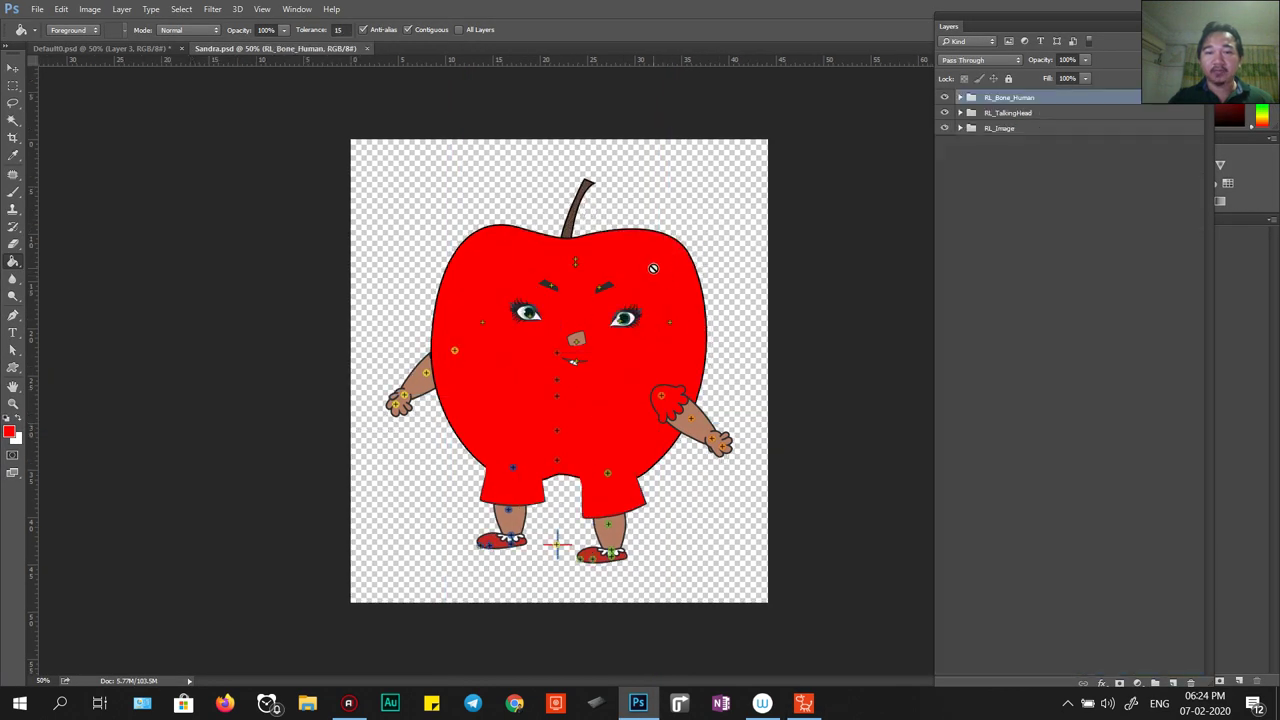
Examine the Left, Right and CenterRight groups of RL_TalkingHead down to their eye and nose subgroups.
{"action": "key", "text": "v"}
{"action": "left_click", "coordinate": [628, 288]}
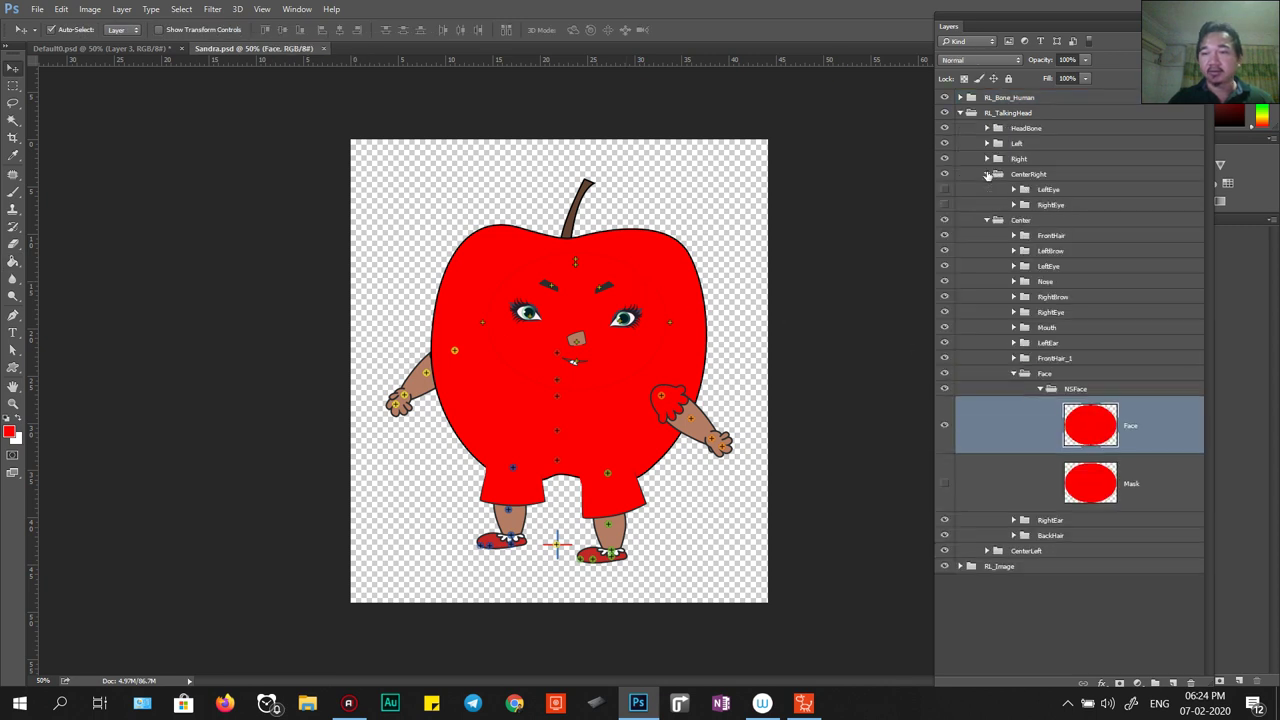
{"action": "left_click", "coordinate": [987, 174]}
{"action": "left_click", "coordinate": [987, 159]}
{"action": "left_click", "coordinate": [987, 143]}
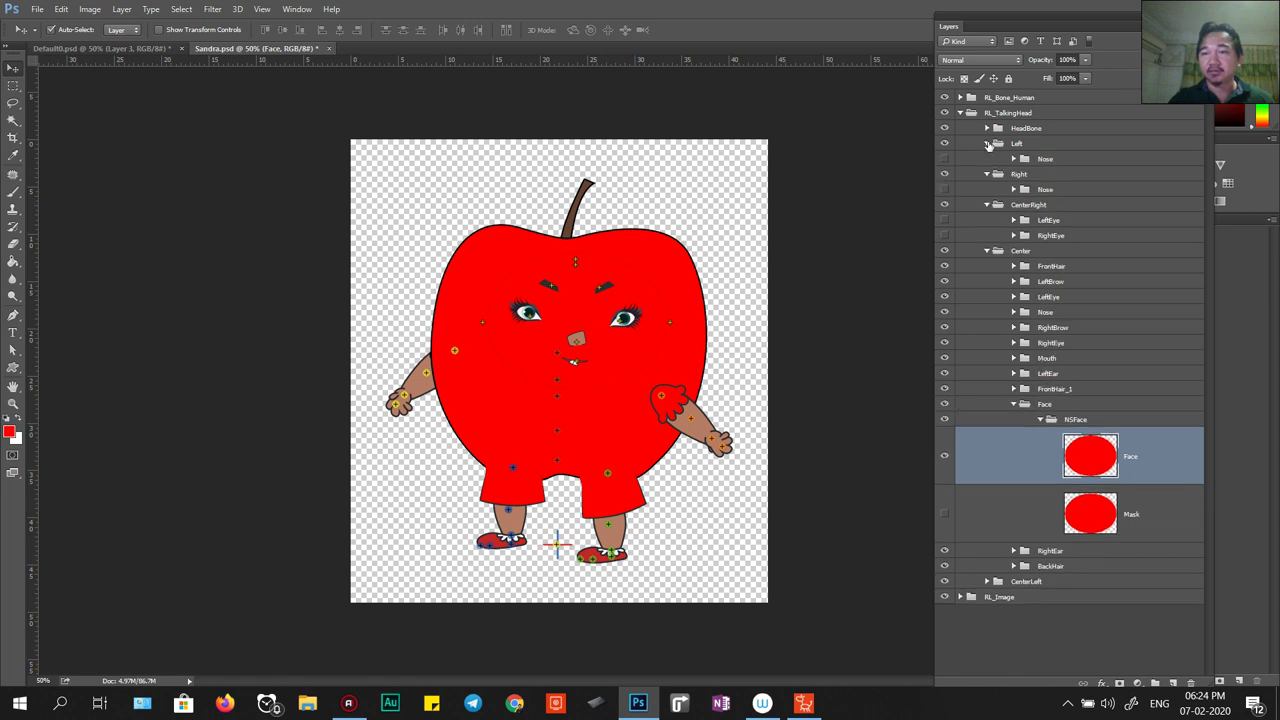
{"action": "left_click", "coordinate": [1013, 220]}
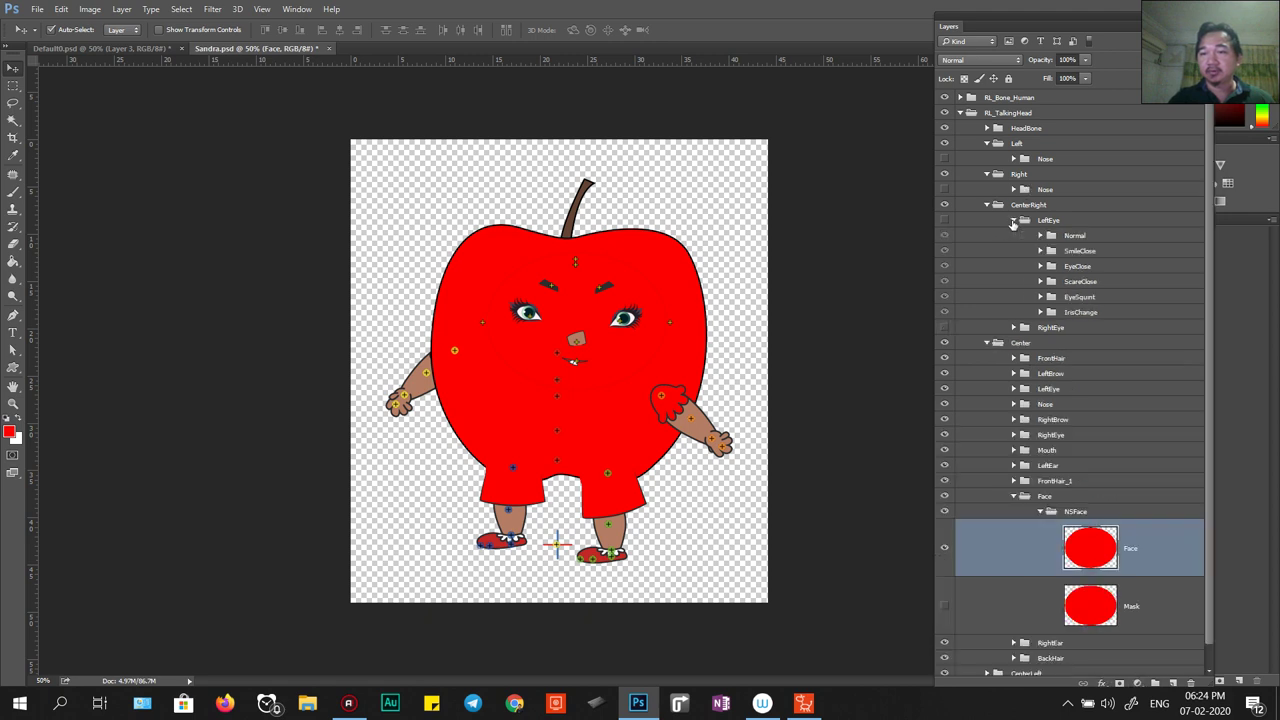
{"action": "left_click", "coordinate": [1013, 220]}
{"action": "left_click", "coordinate": [1013, 235]}
{"action": "left_click", "coordinate": [1013, 235]}
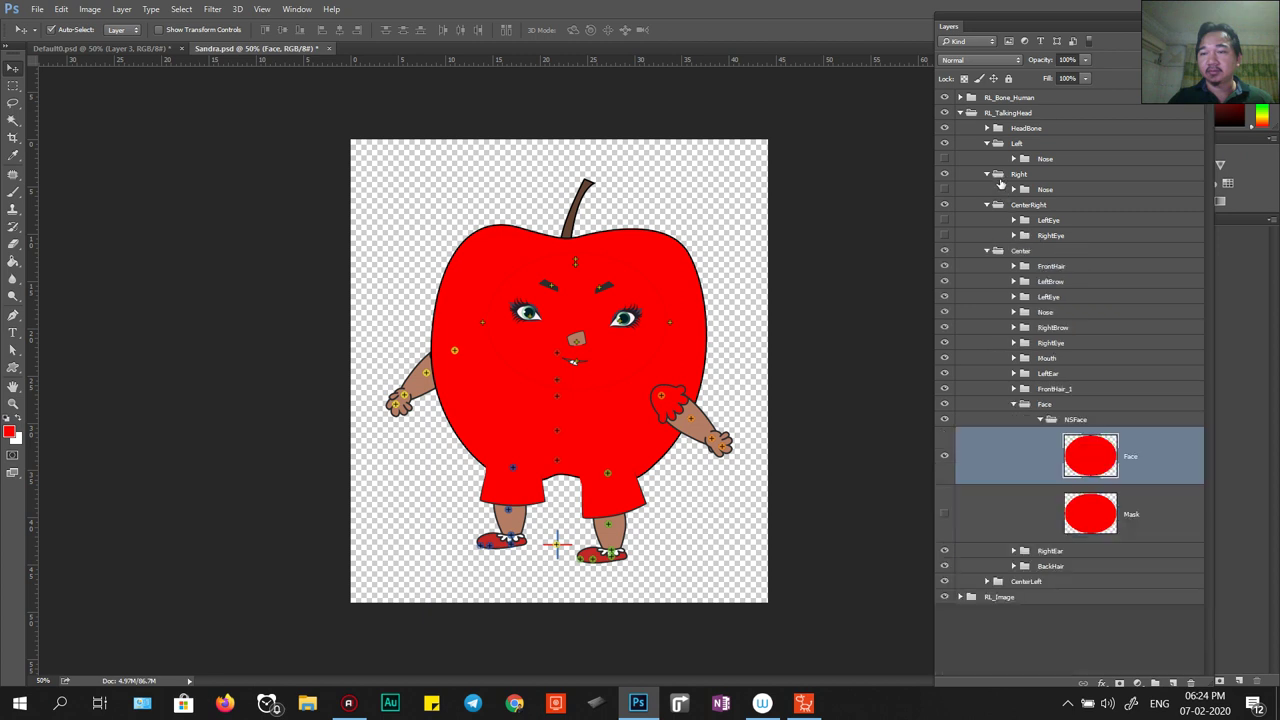
{"action": "left_click", "coordinate": [1014, 189]}
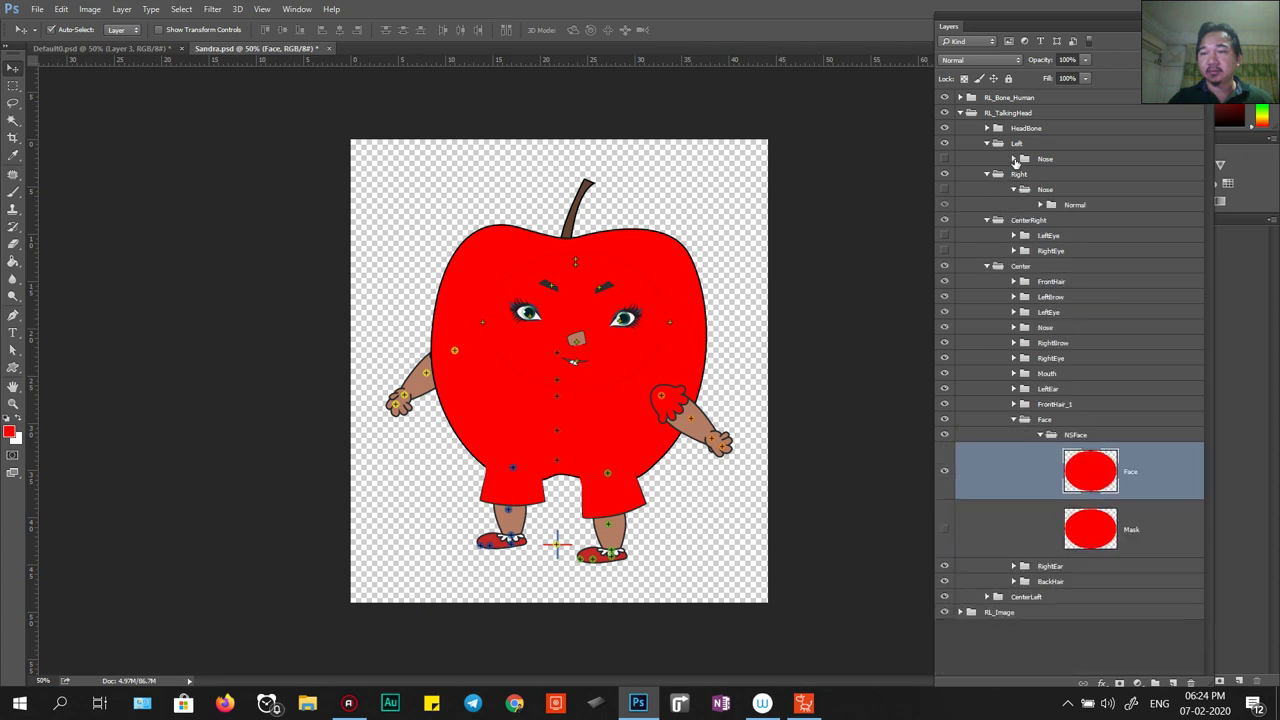
{"action": "left_click", "coordinate": [1013, 159]}
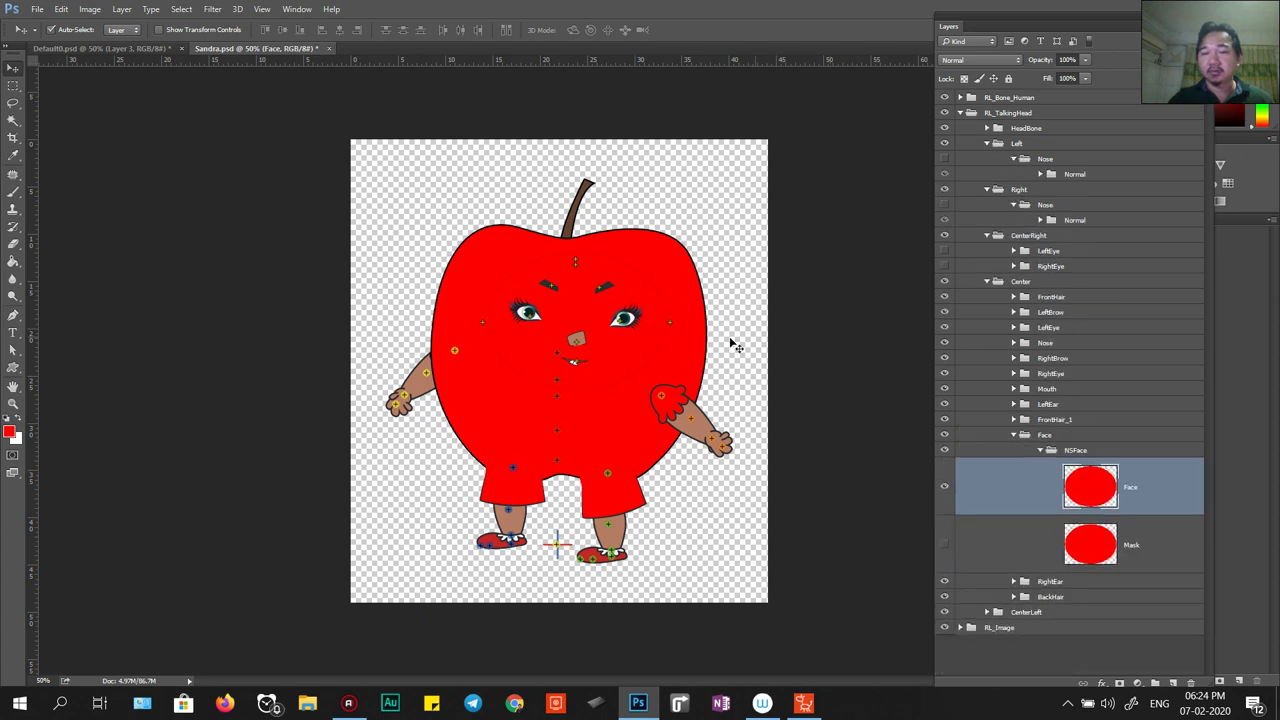
Hide the apple body layer in the Hip group, try moving the red face, and undo the move.
{"action": "left_click", "coordinate": [654, 352]}
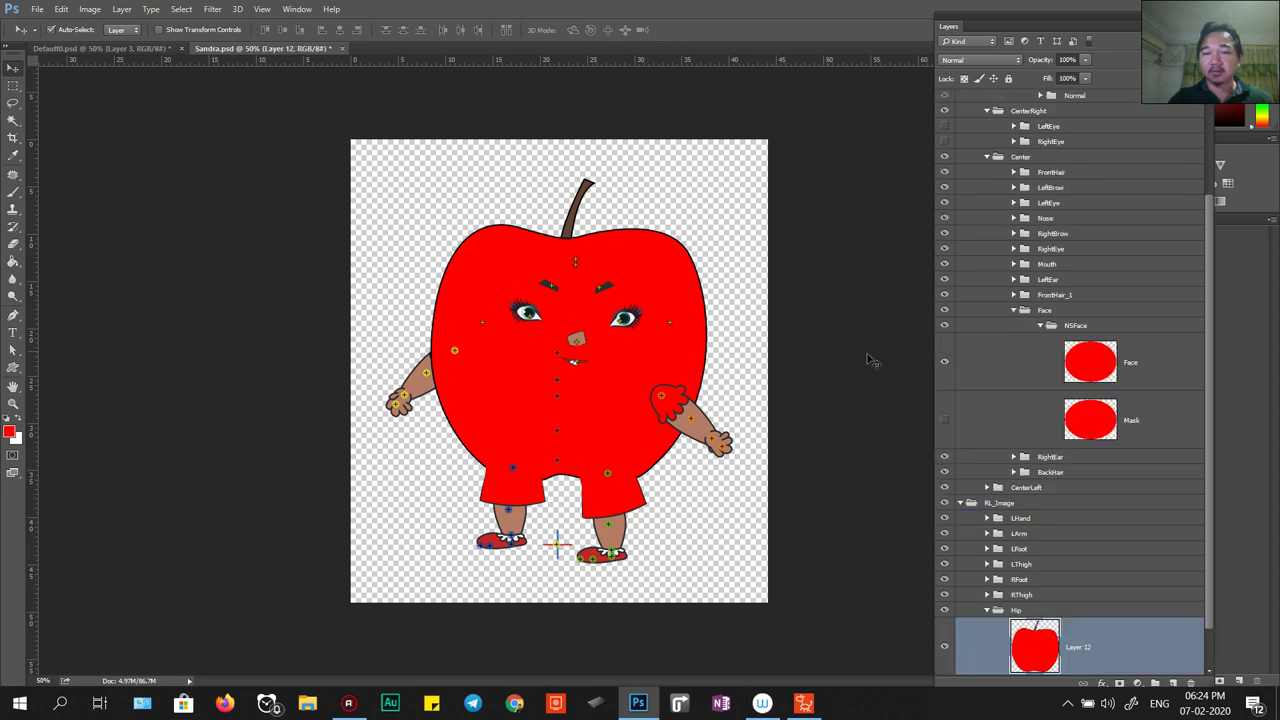
{"action": "left_click", "coordinate": [944, 650]}
{"action": "left_click_drag", "start_coordinate": [609, 351], "coordinate": [773, 263]}
{"action": "key", "text": "ctrl+z"}
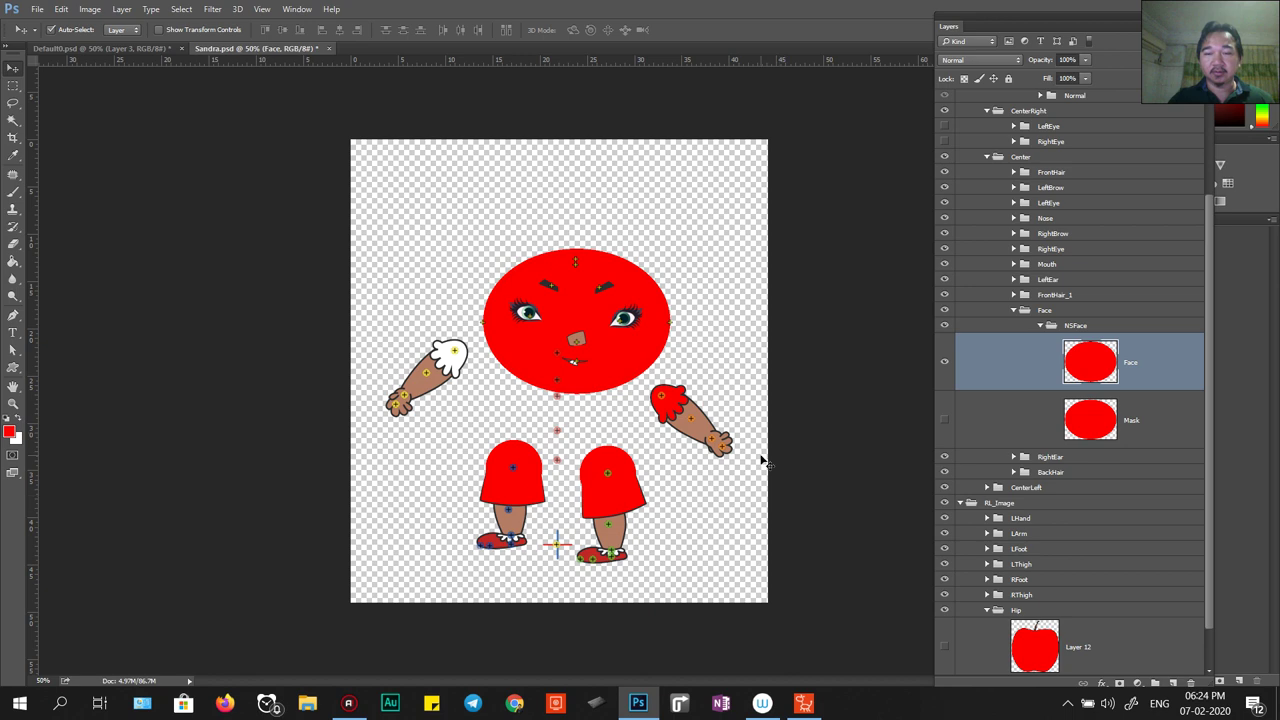
Switch to Cartoon Animator and preview the head's turn in the 360 Head Creator to inspect its face at other angles.
{"action": "key", "text": "alt+Tab"}
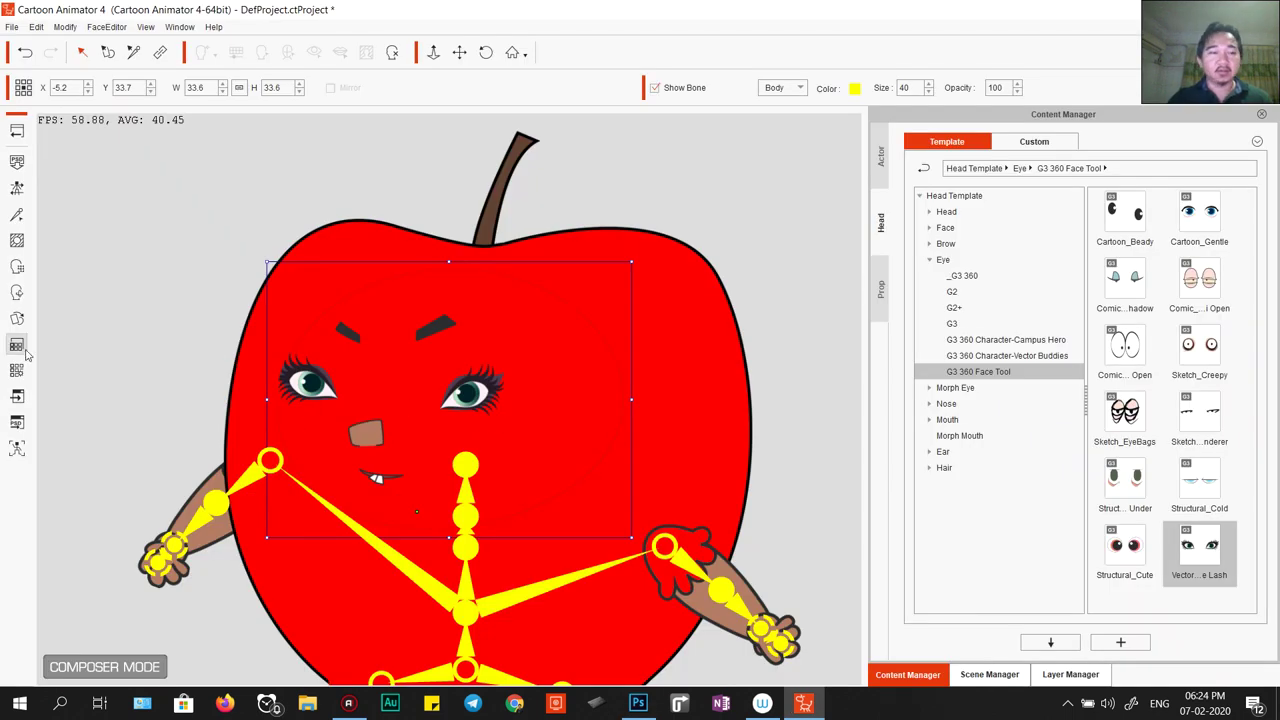
{"action": "left_click", "coordinate": [17, 297]}
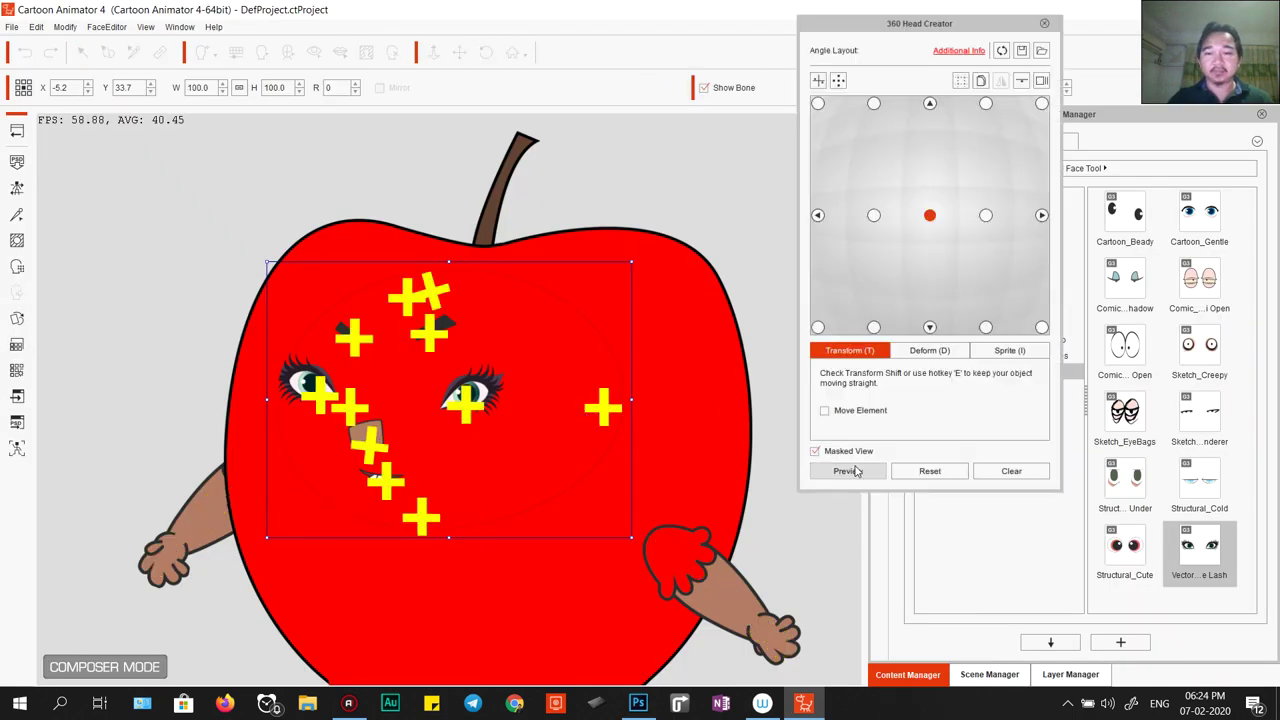
{"action": "left_click", "coordinate": [848, 470]}
{"action": "left_click", "coordinate": [929, 215]}
{"action": "left_click", "coordinate": [985, 218]}
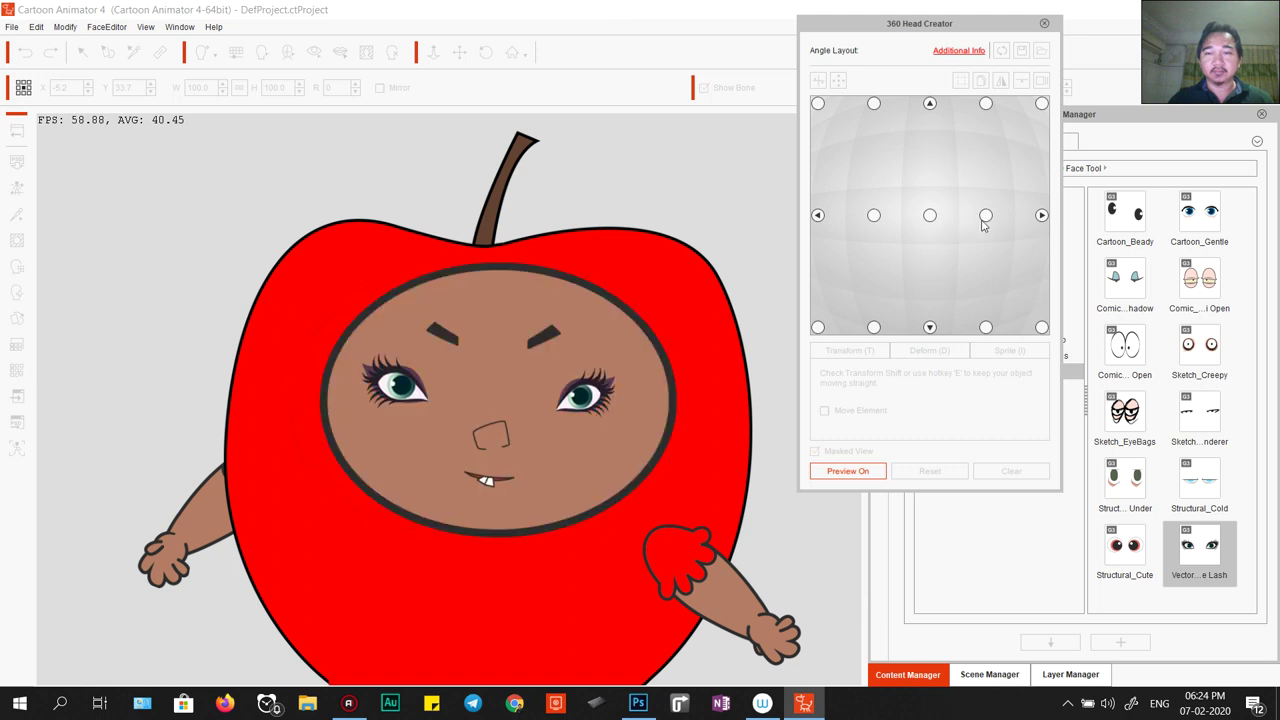
{"action": "mouse_move", "coordinate": [983, 225]}
{"action": "left_mouse_down"}
{"action": "mouse_move", "coordinate": [908, 222]}
{"action": "mouse_move", "coordinate": [985, 218]}
{"action": "mouse_move", "coordinate": [930, 218]}
{"action": "mouse_move", "coordinate": [986, 150]}
{"action": "mouse_move", "coordinate": [1031, 217]}
{"action": "mouse_move", "coordinate": [930, 222]}
{"action": "mouse_move", "coordinate": [975, 219]}
{"action": "mouse_move", "coordinate": [930, 213]}
{"action": "mouse_move", "coordinate": [999, 172]}
{"action": "mouse_move", "coordinate": [974, 129]}
{"action": "mouse_move", "coordinate": [954, 214]}
{"action": "mouse_move", "coordinate": [981, 222]}
{"action": "left_mouse_up"}
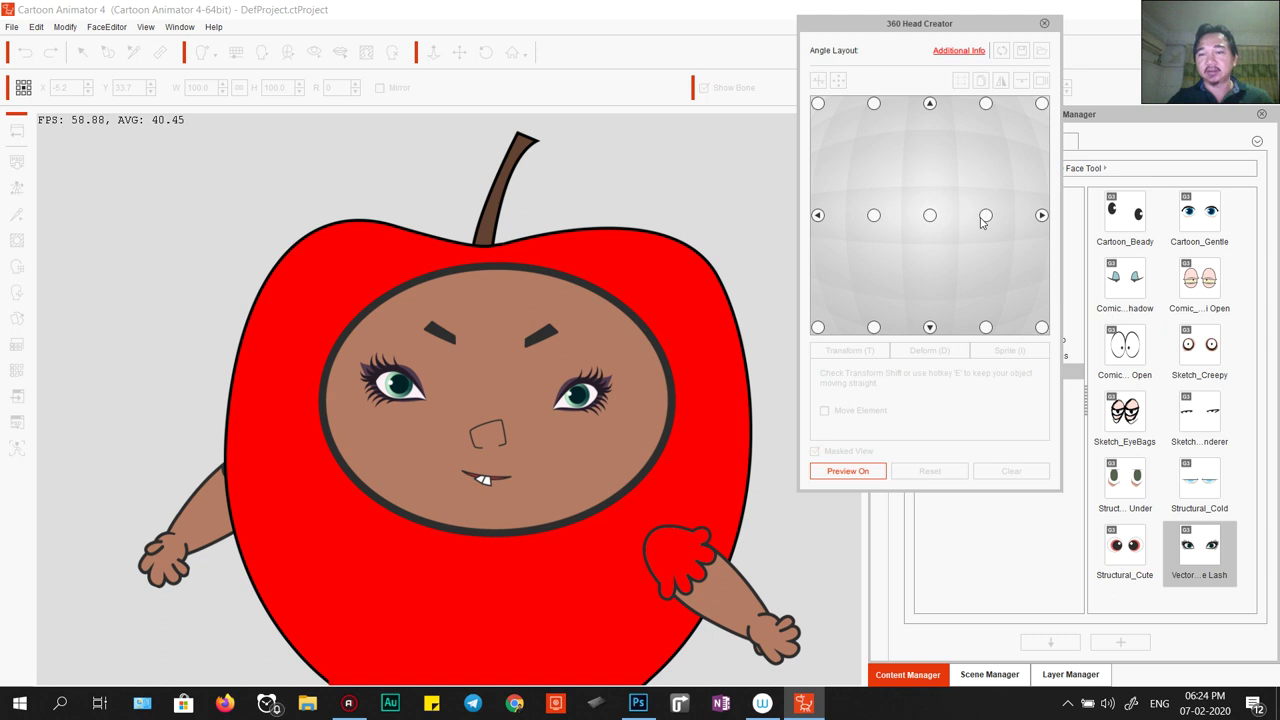
{"action": "left_click", "coordinate": [983, 216]}
{"action": "left_click", "coordinate": [1044, 22]}
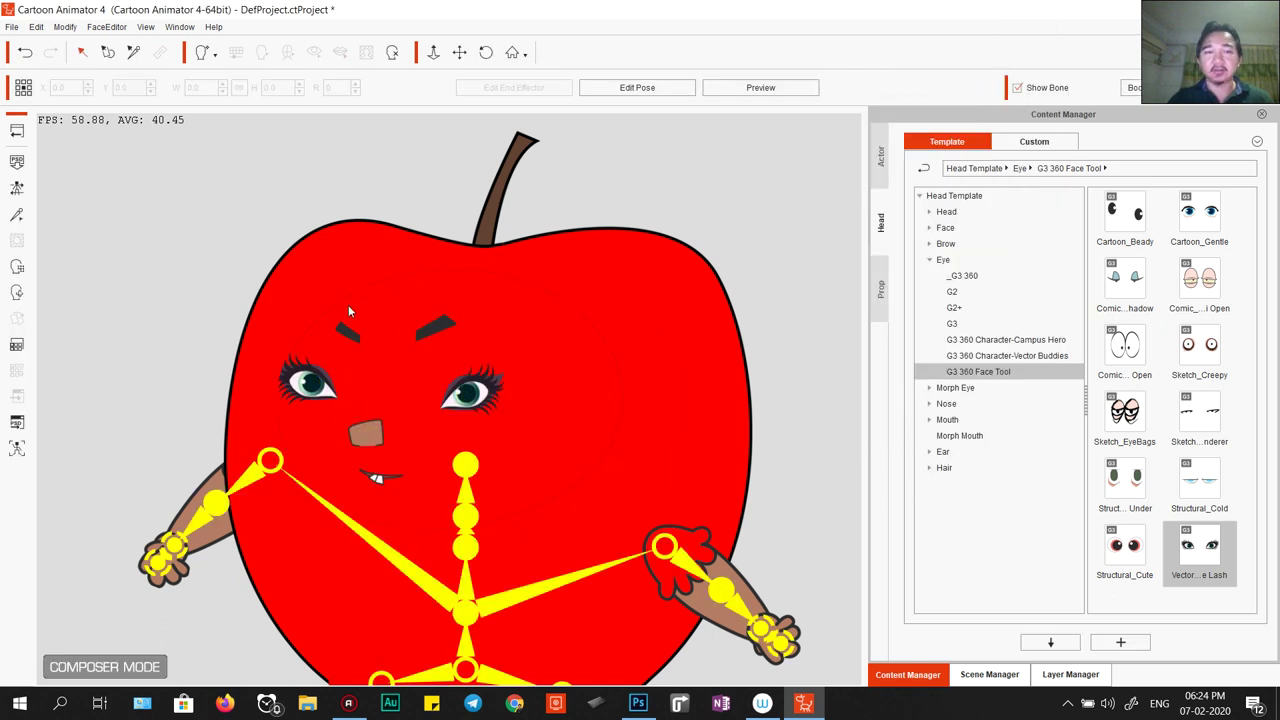
Cancel the PSD options, close Sandra.psd in Photoshop without saving, and return to Cartoon Animator.
{"action": "left_click", "coordinate": [18, 422]}
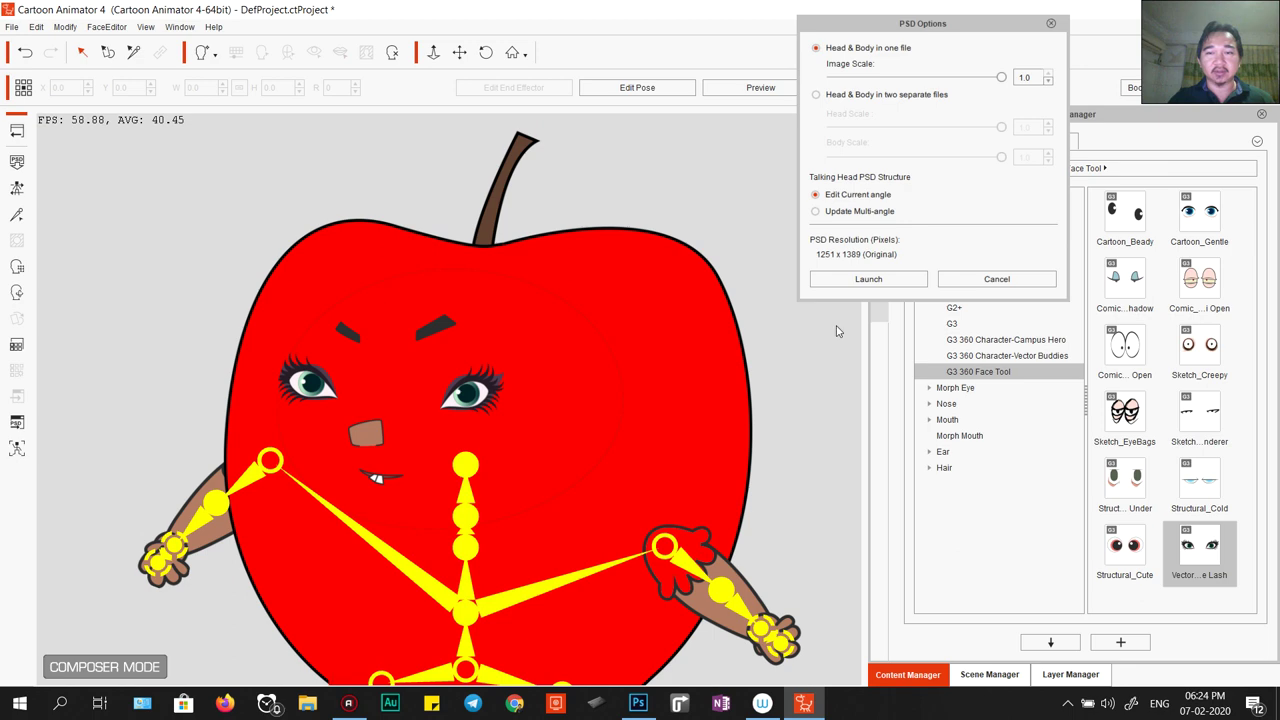
{"action": "left_click", "coordinate": [945, 283]}
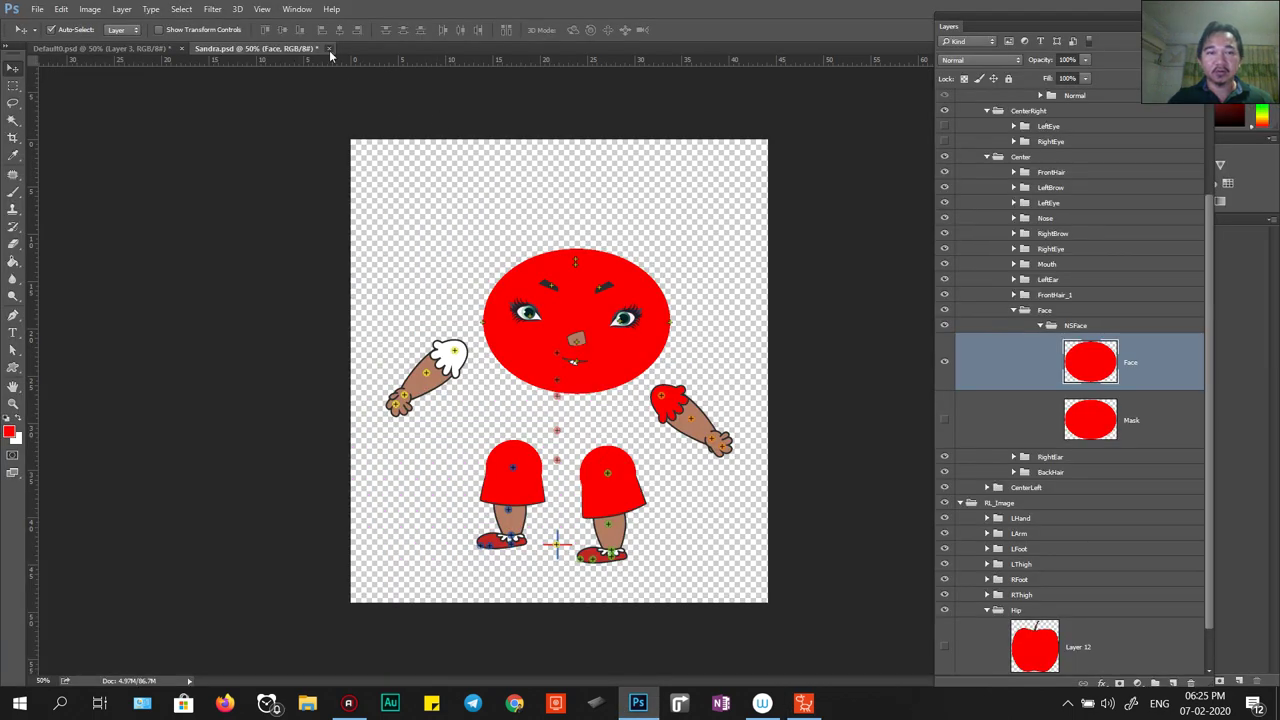
{"action": "left_click", "coordinate": [328, 48]}
{"action": "key", "text": "n"}
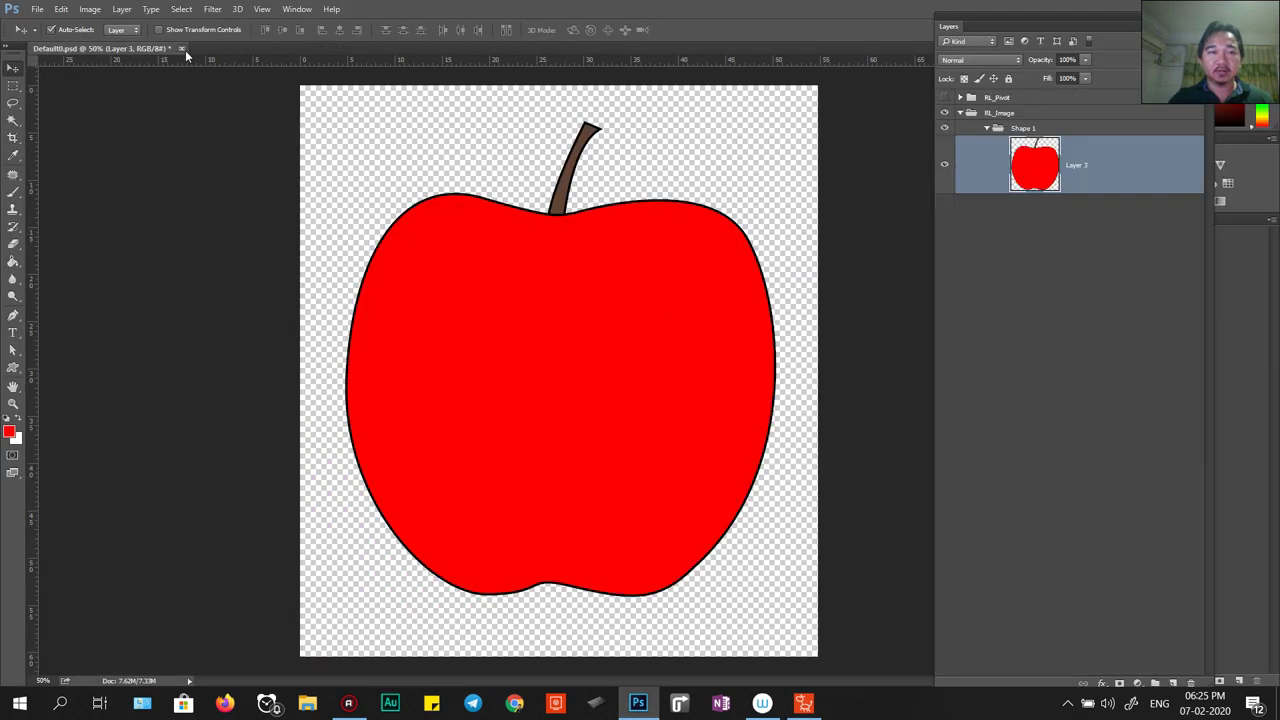
{"action": "key", "text": "alt+Tab"}
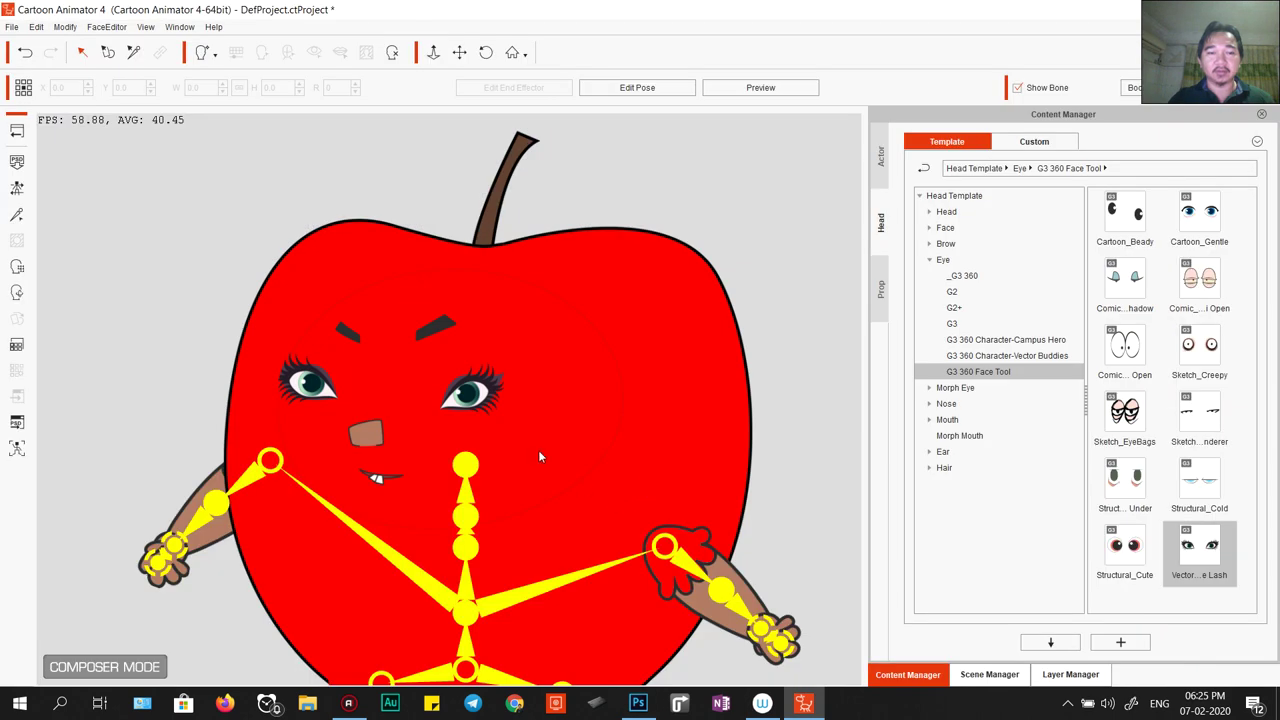
Launch the character in Photoshop as one file with Update Multi-angle and expand the RL_TalkingHead group.
{"action": "left_click", "coordinate": [17, 422]}
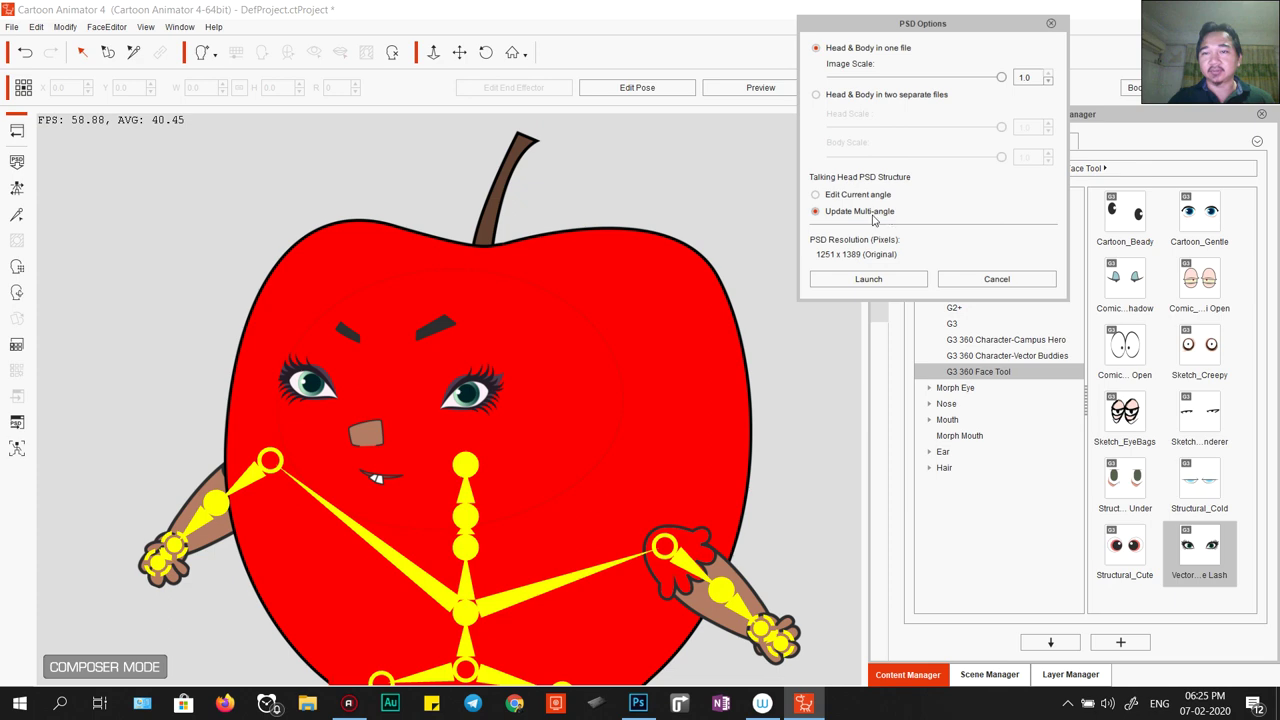
{"action": "left_click", "coordinate": [868, 278]}
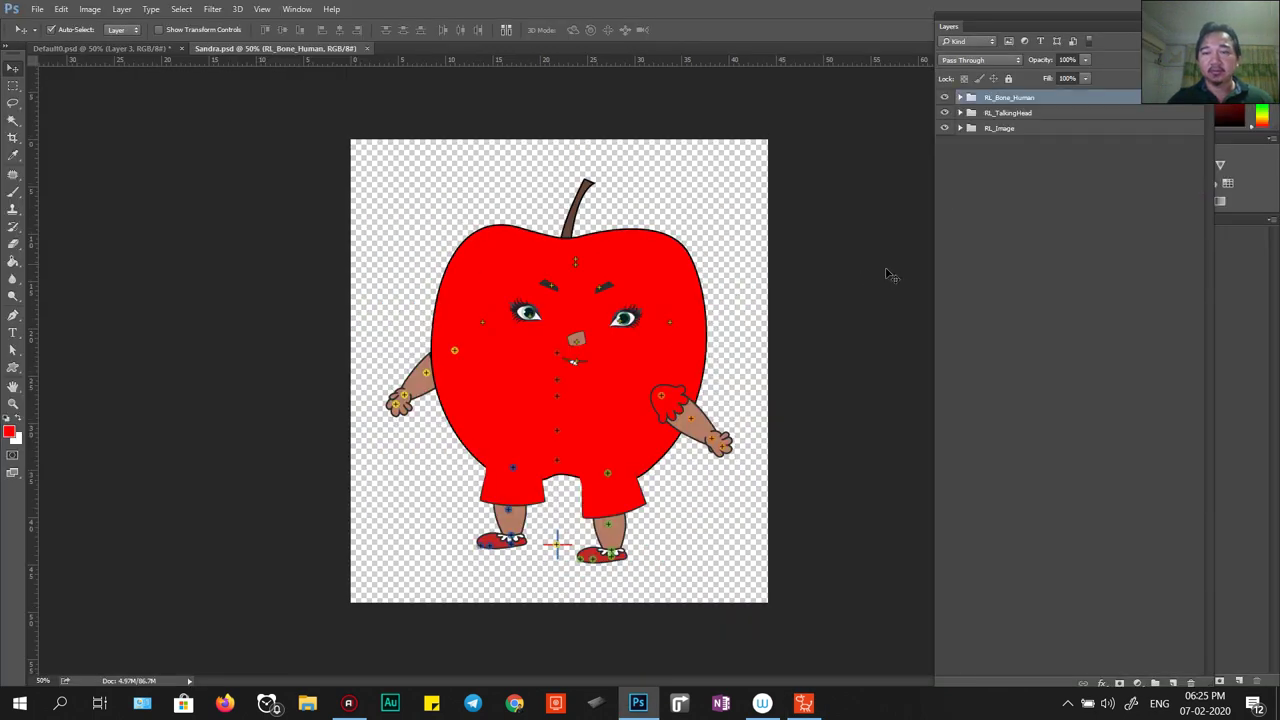
{"action": "left_click", "coordinate": [960, 113]}
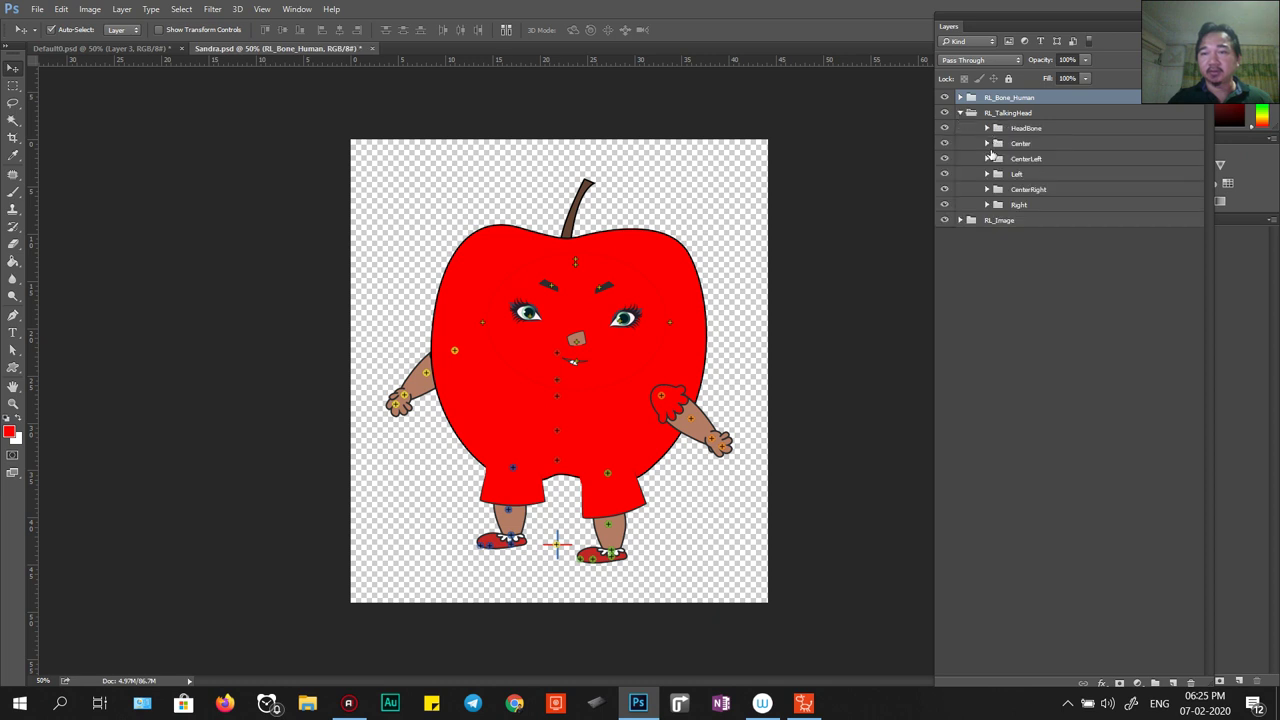
Make the Face group inside the CenterRight head angle visible and expand it.
{"action": "left_click", "coordinate": [987, 190]}
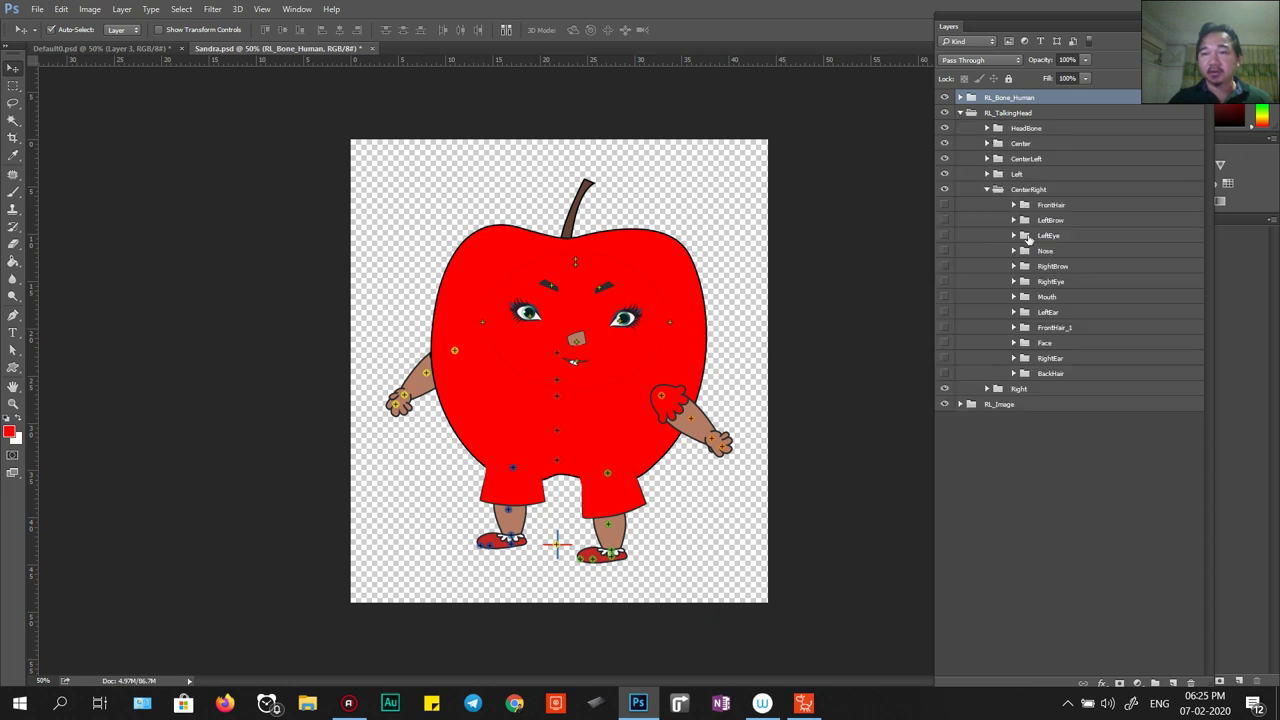
{"action": "left_click", "coordinate": [945, 343]}
{"action": "left_click", "coordinate": [1015, 344]}
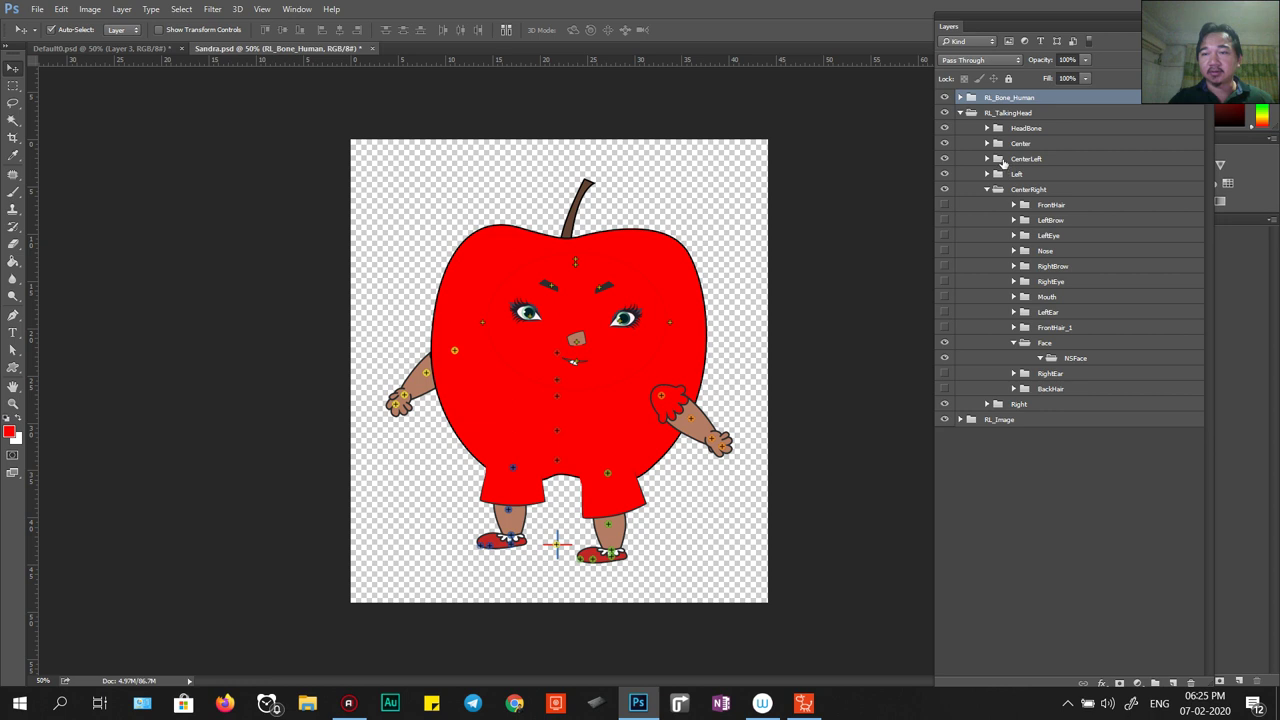
Fill the Face layer in the CenterLeft angle's NSFace group with red using the Paint Bucket.
{"action": "left_click", "coordinate": [986, 159]}
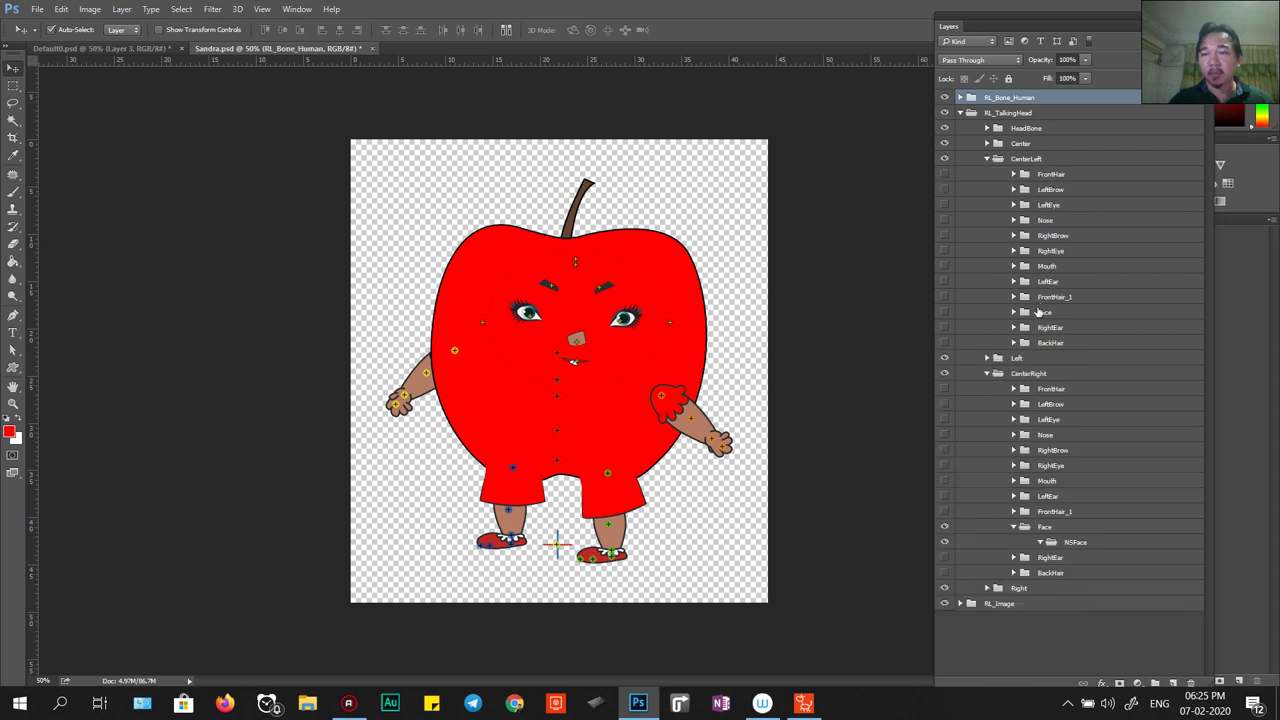
{"action": "left_click", "coordinate": [1014, 312]}
{"action": "left_click", "coordinate": [1041, 328]}
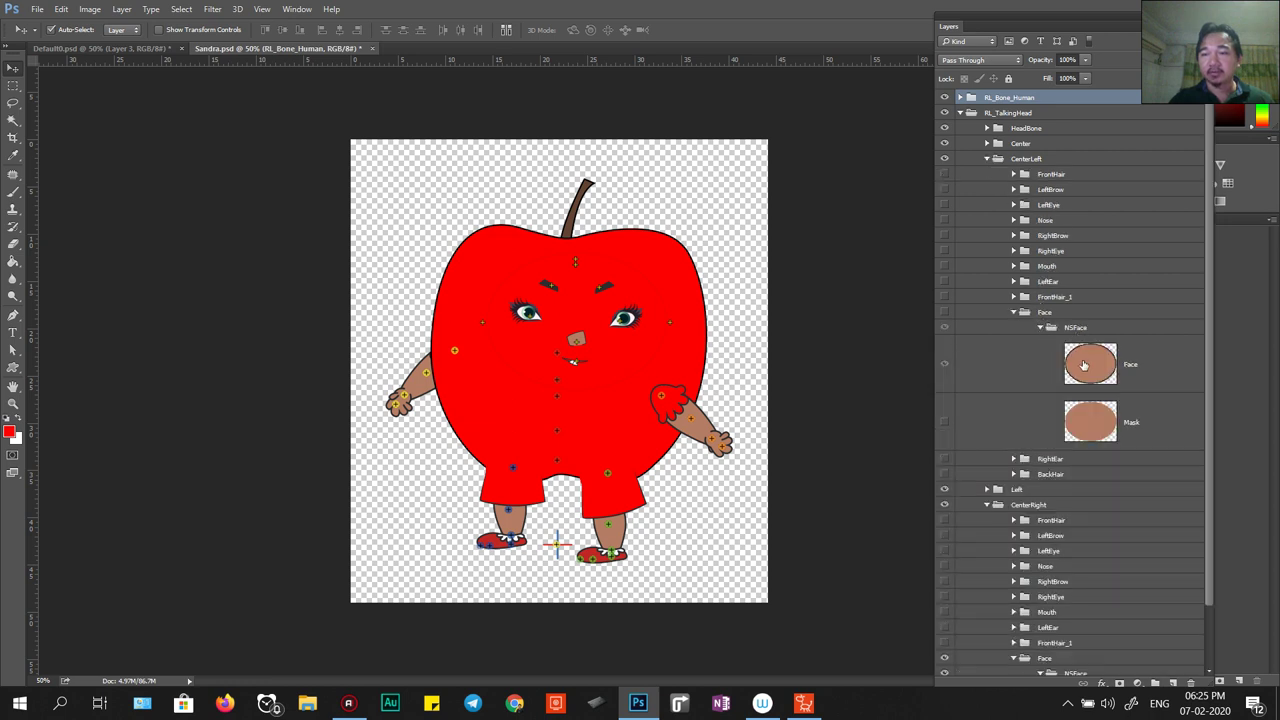
{"action": "left_click", "coordinate": [1083, 366]}
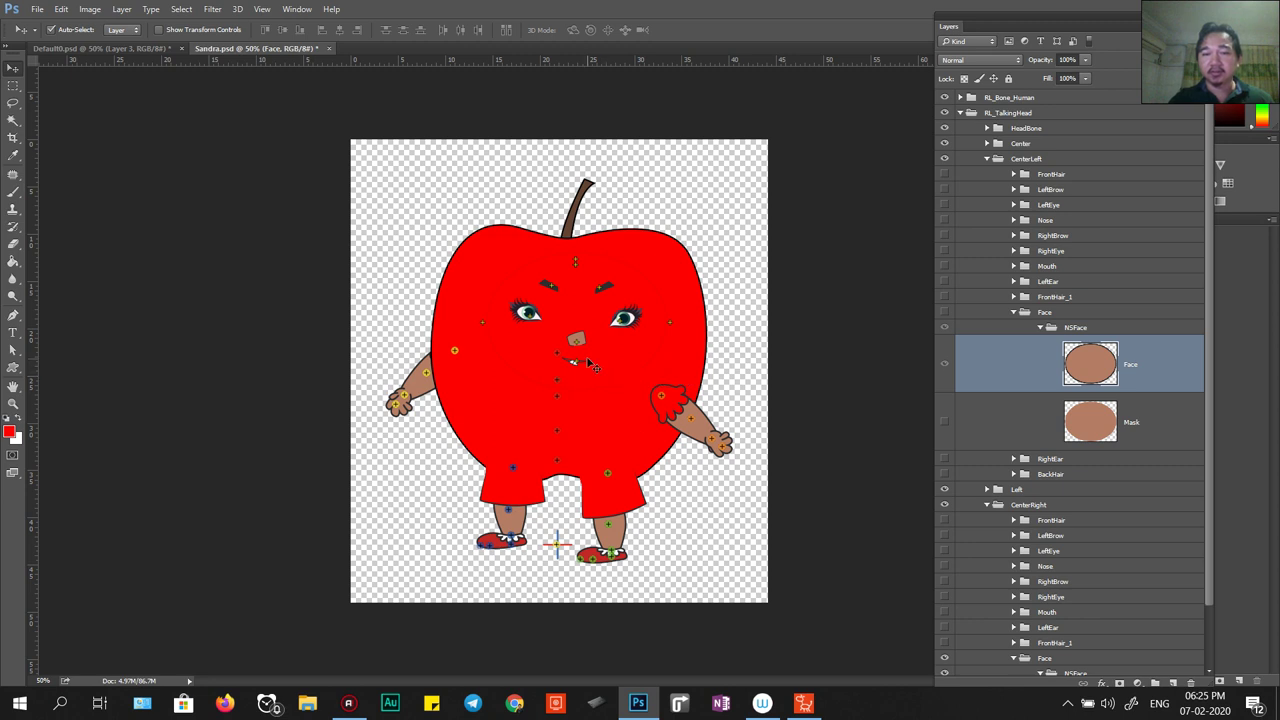
{"action": "key", "text": "g"}
{"action": "left_click", "coordinate": [594, 322]}
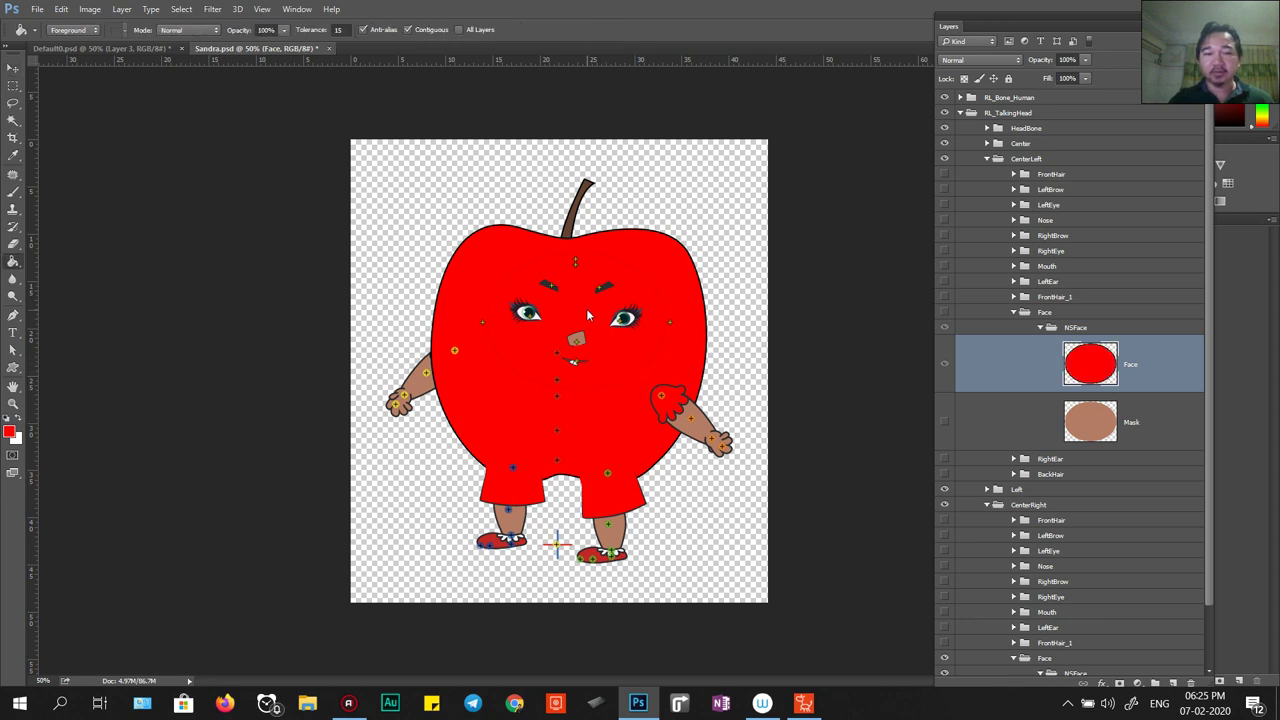
Make the Mask layer in the CenterLeft angle's NSFace group visible and fill it with red using the Paint Bucket.
{"action": "key", "text": "alt+bracketleft"}
{"action": "left_click", "coordinate": [668, 375]}
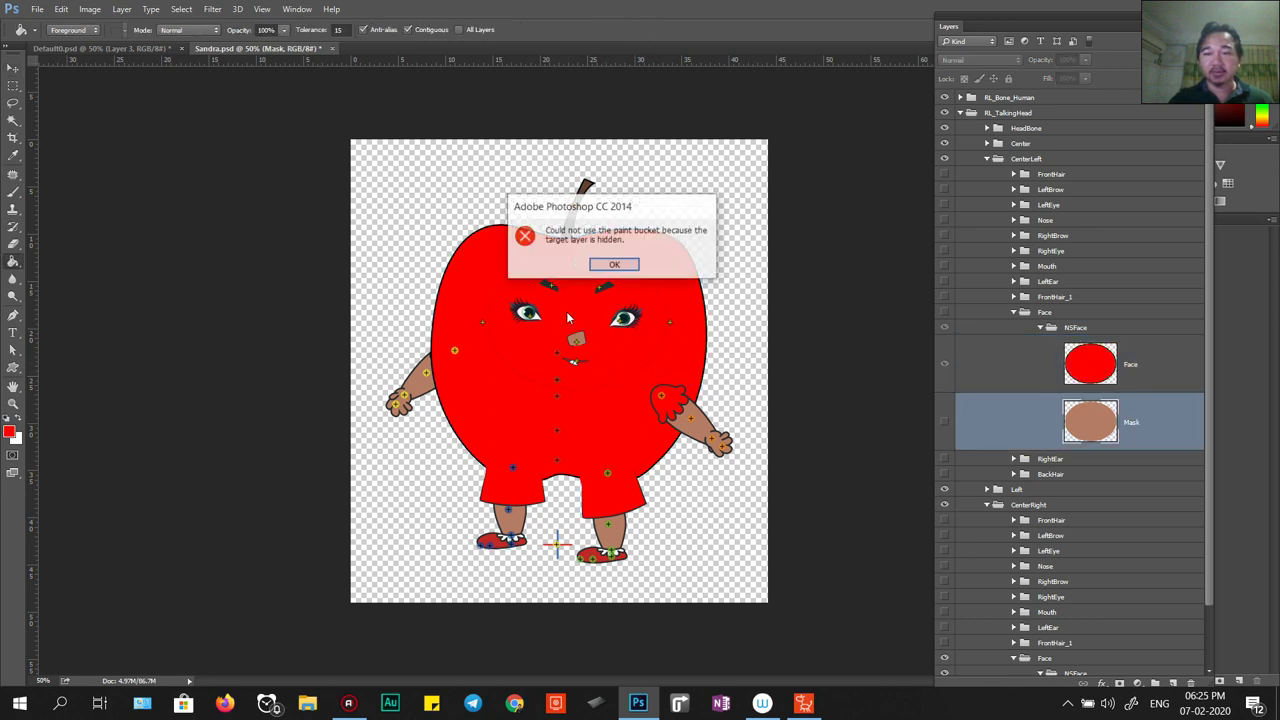
{"action": "key", "text": "Return"}
{"action": "left_click", "coordinate": [944, 421]}
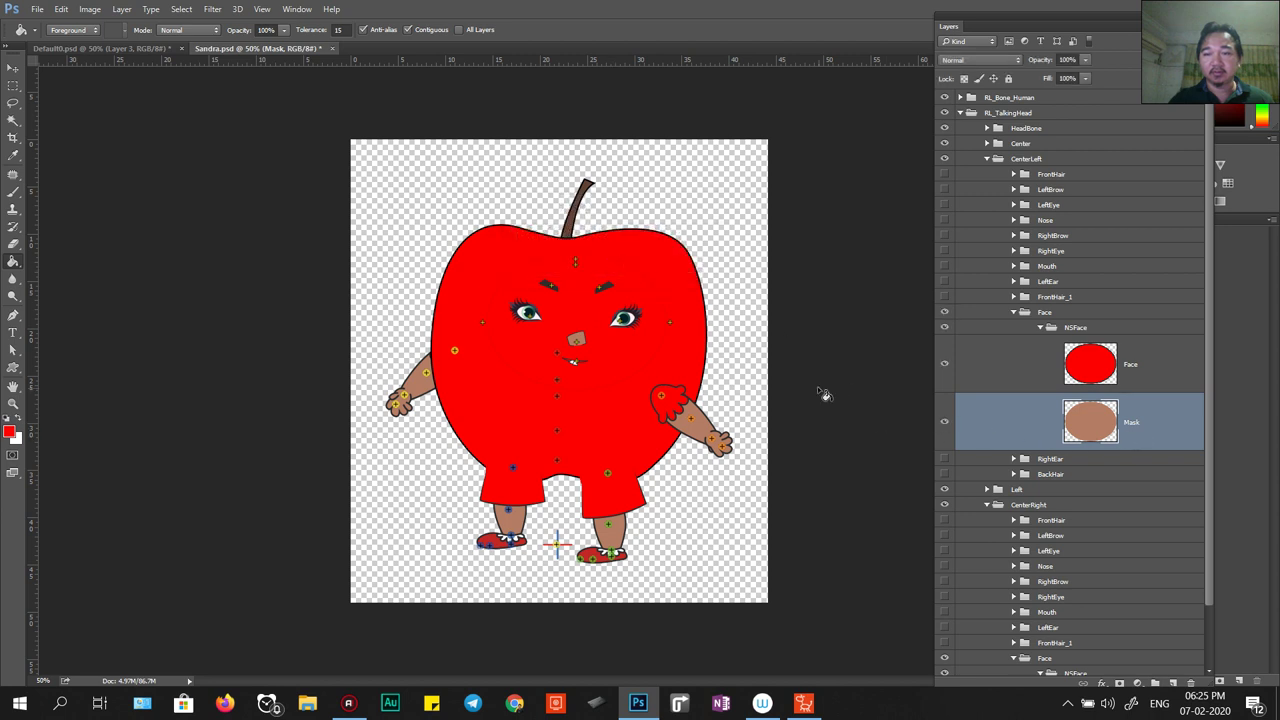
{"action": "left_click", "coordinate": [597, 341]}
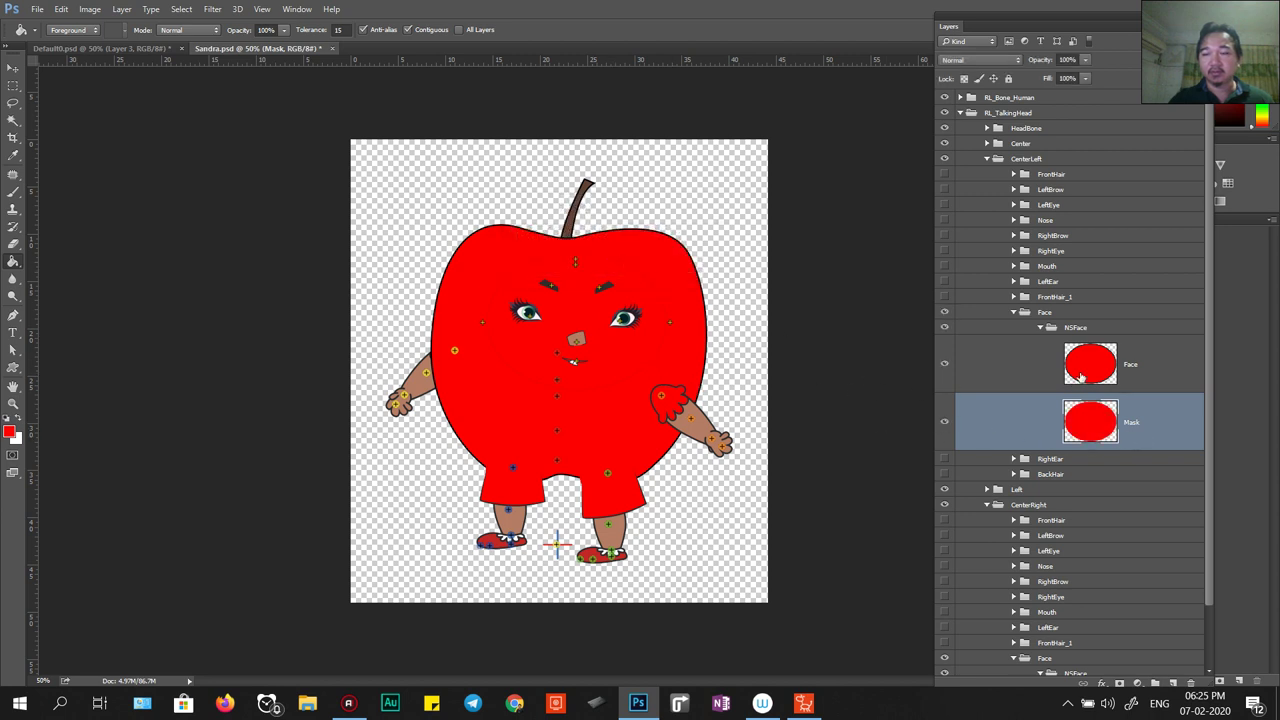
Replace the Face layer in the CenterLeft angle's NSFace group with a duplicate of the Mask layer renamed Face.
{"action": "left_click", "coordinate": [1082, 376]}
{"action": "left_click", "coordinate": [1088, 421]}
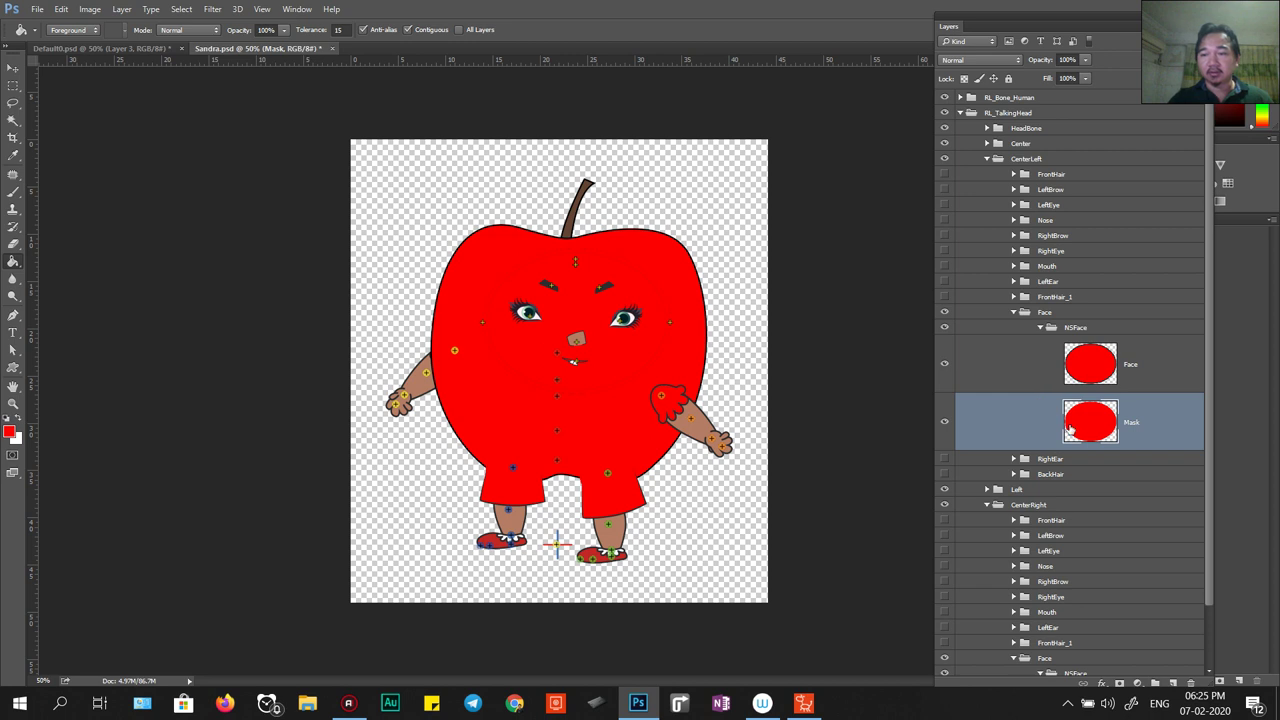
{"action": "left_click_drag", "start_coordinate": [1095, 424], "coordinate": [1095, 393]}
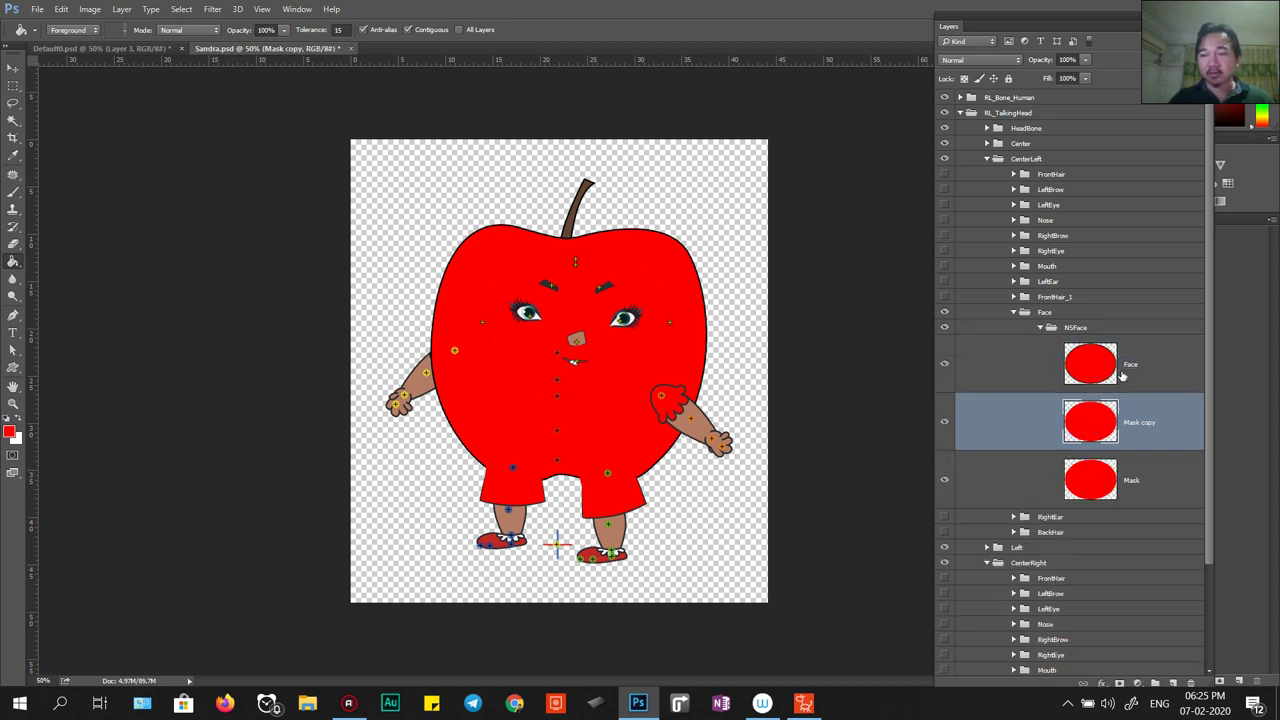
{"action": "left_click", "coordinate": [1105, 367]}
{"action": "key", "text": "Delete"}
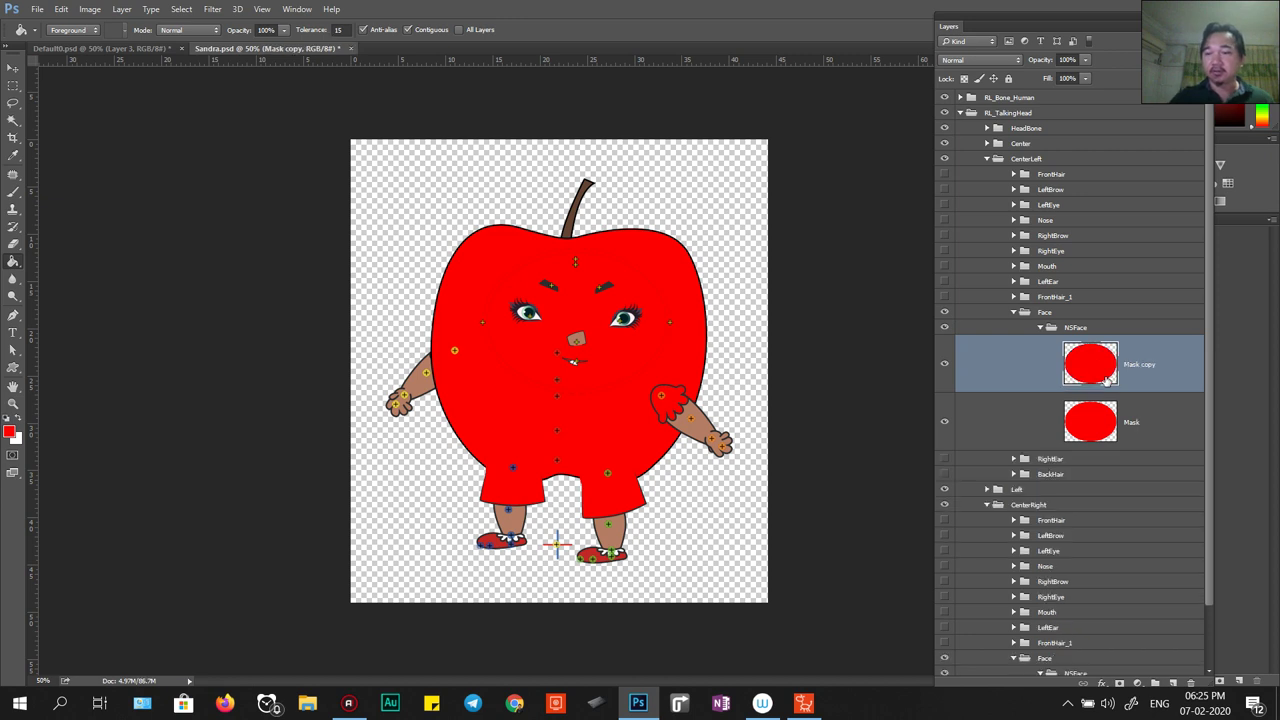
{"action": "double_click", "coordinate": [1142, 366]}
{"action": "type", "text": "Face"}
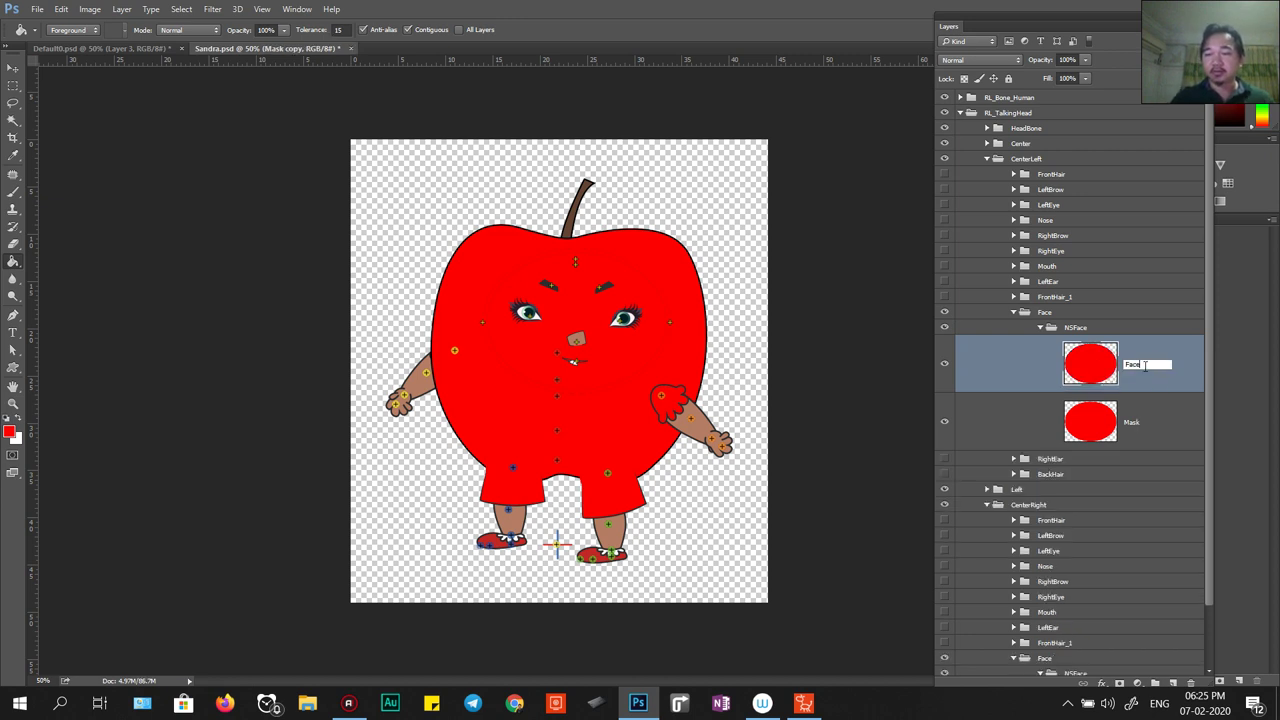
{"action": "key", "text": "Return"}
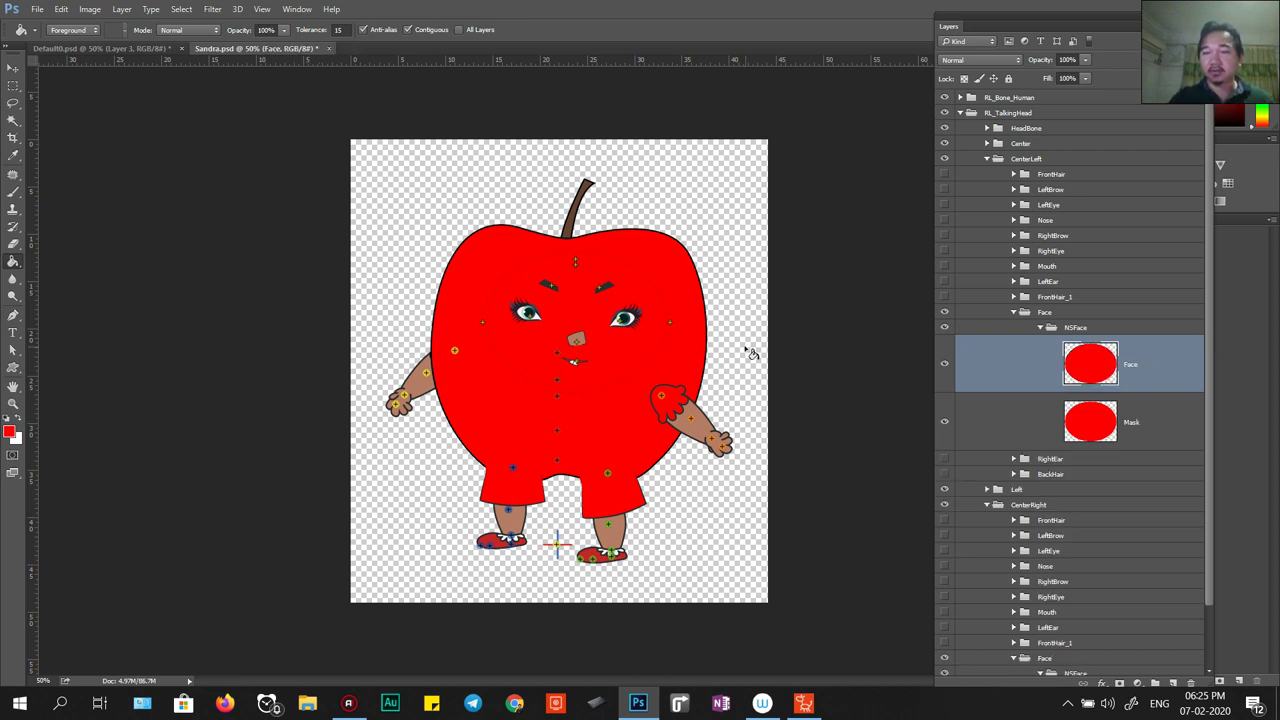
Replace the Face layer in the Center angle's NSFace group with a visible duplicate of its Mask layer renamed Face.
{"action": "key", "text": "v"}
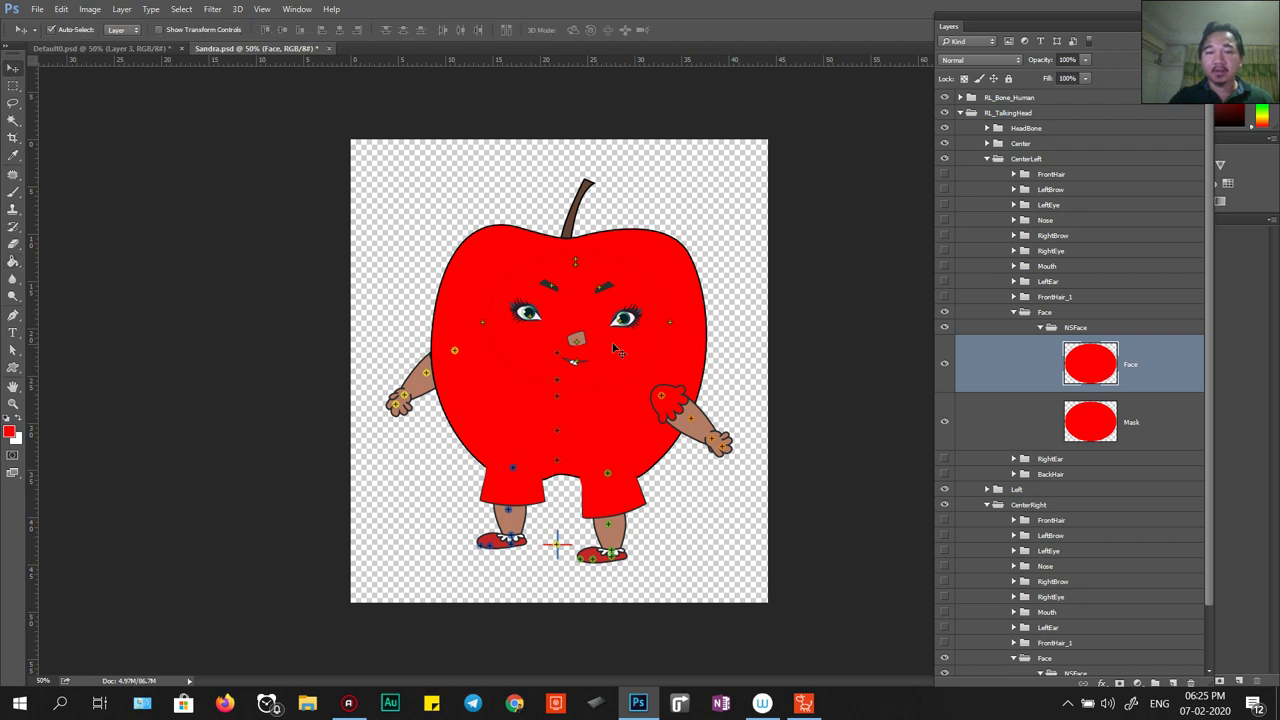
{"action": "left_click", "coordinate": [987, 144]}
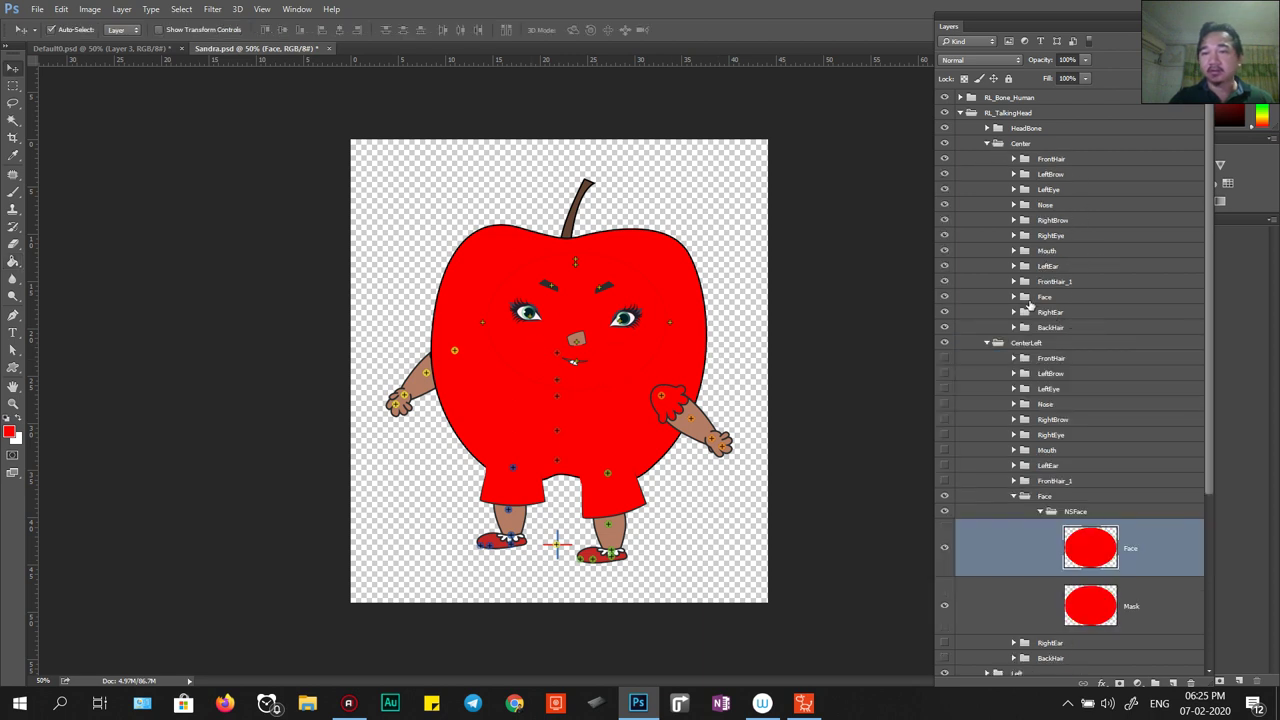
{"action": "left_click", "coordinate": [1013, 297]}
{"action": "left_click", "coordinate": [1041, 312]}
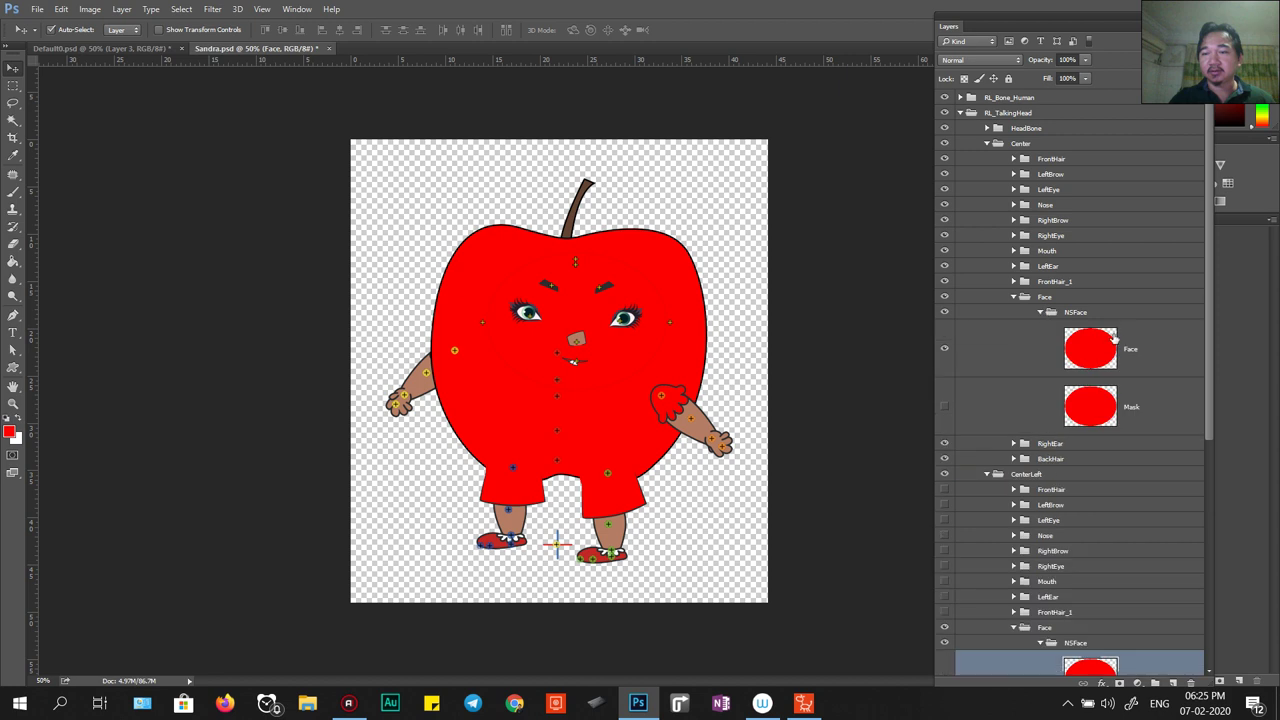
{"action": "left_click", "coordinate": [1091, 402]}
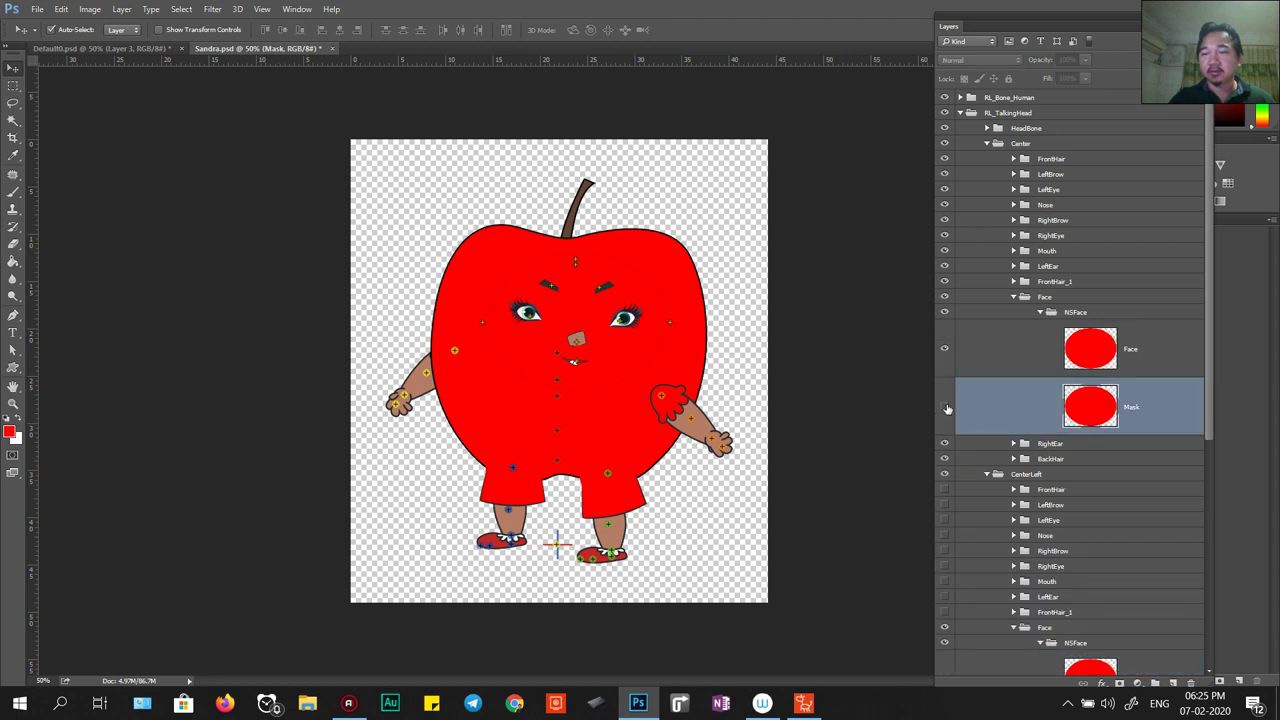
{"action": "left_click_drag", "start_coordinate": [1093, 407], "coordinate": [1101, 360]}
{"action": "left_click", "coordinate": [1133, 410]}
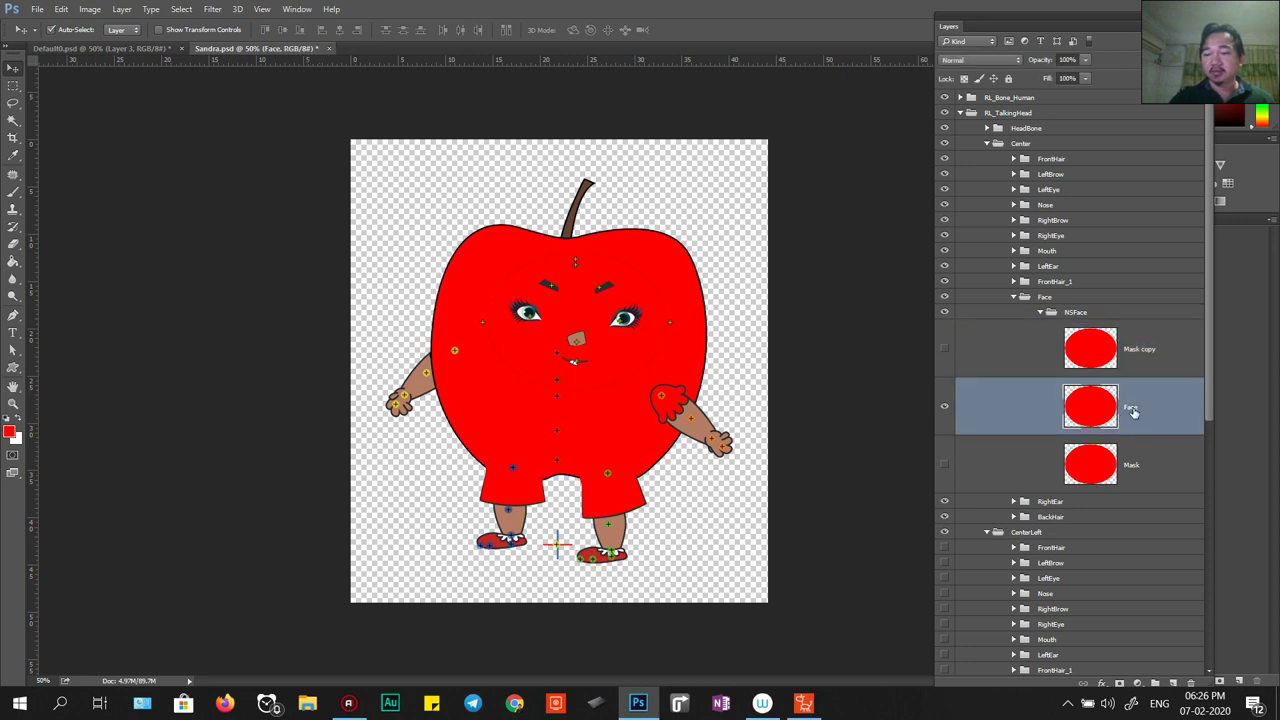
{"action": "key", "text": "Delete"}
{"action": "double_click", "coordinate": [1124, 350]}
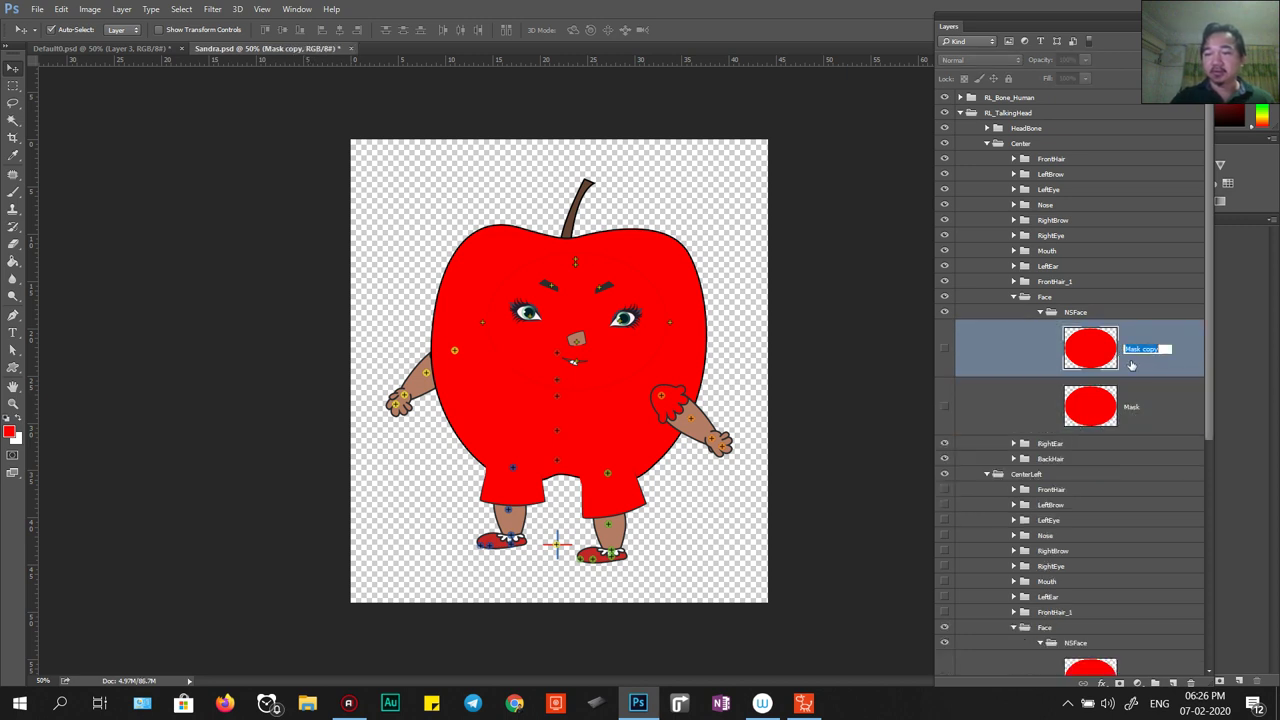
{"action": "type", "text": "Face"}
{"action": "key", "text": "Return"}
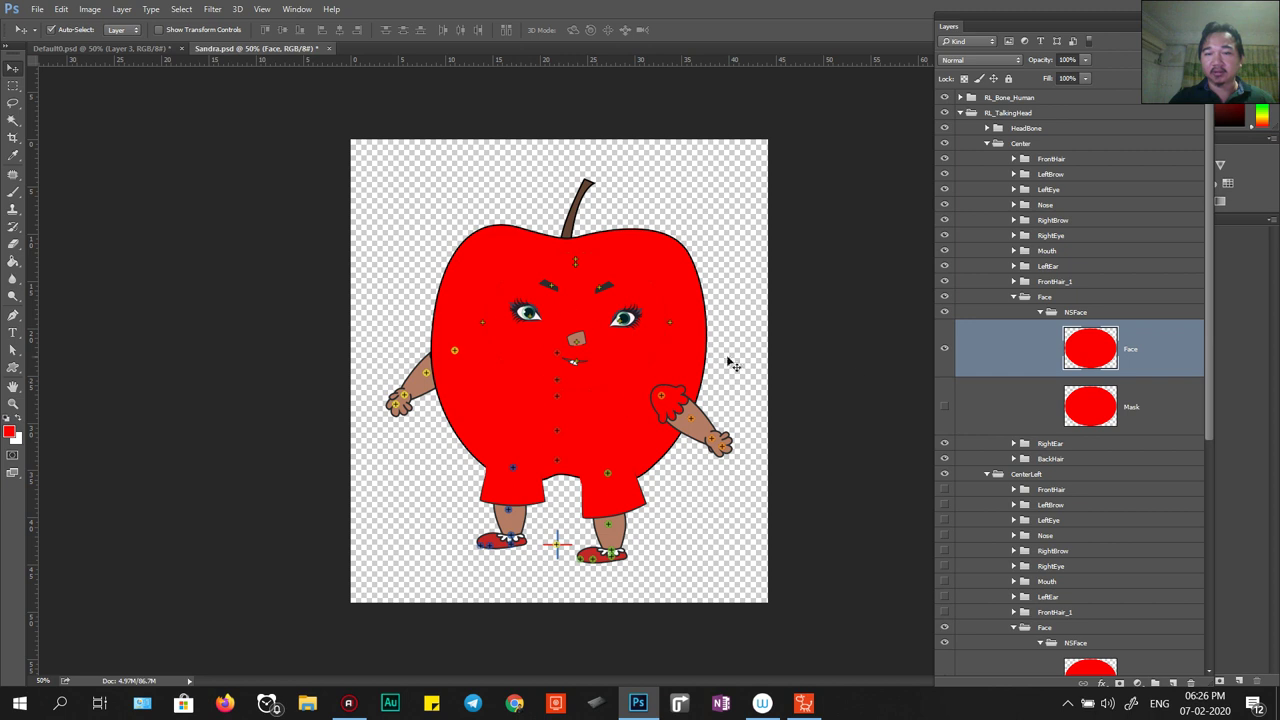
Switch to Cartoon Animator and preview the updated head angles in the 360 Head Creator.
{"action": "left_click", "coordinate": [1106, 412]}
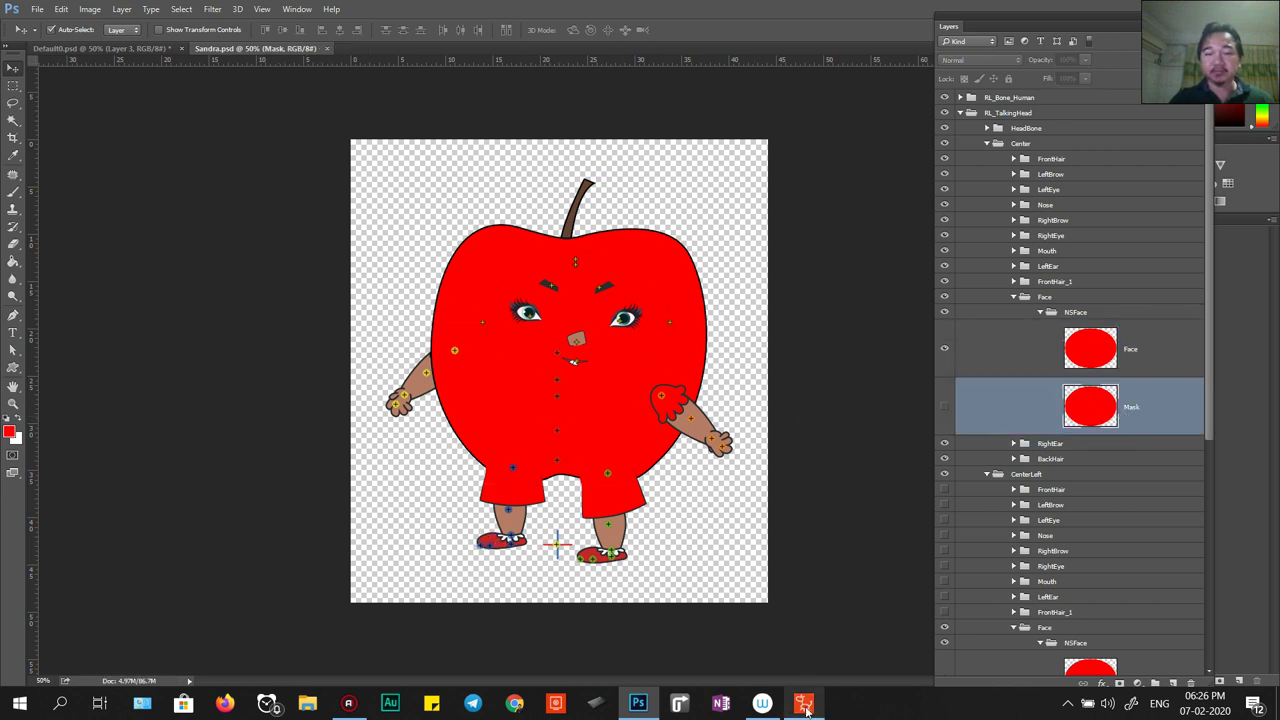
{"action": "mouse_move", "coordinate": [800, 705]}
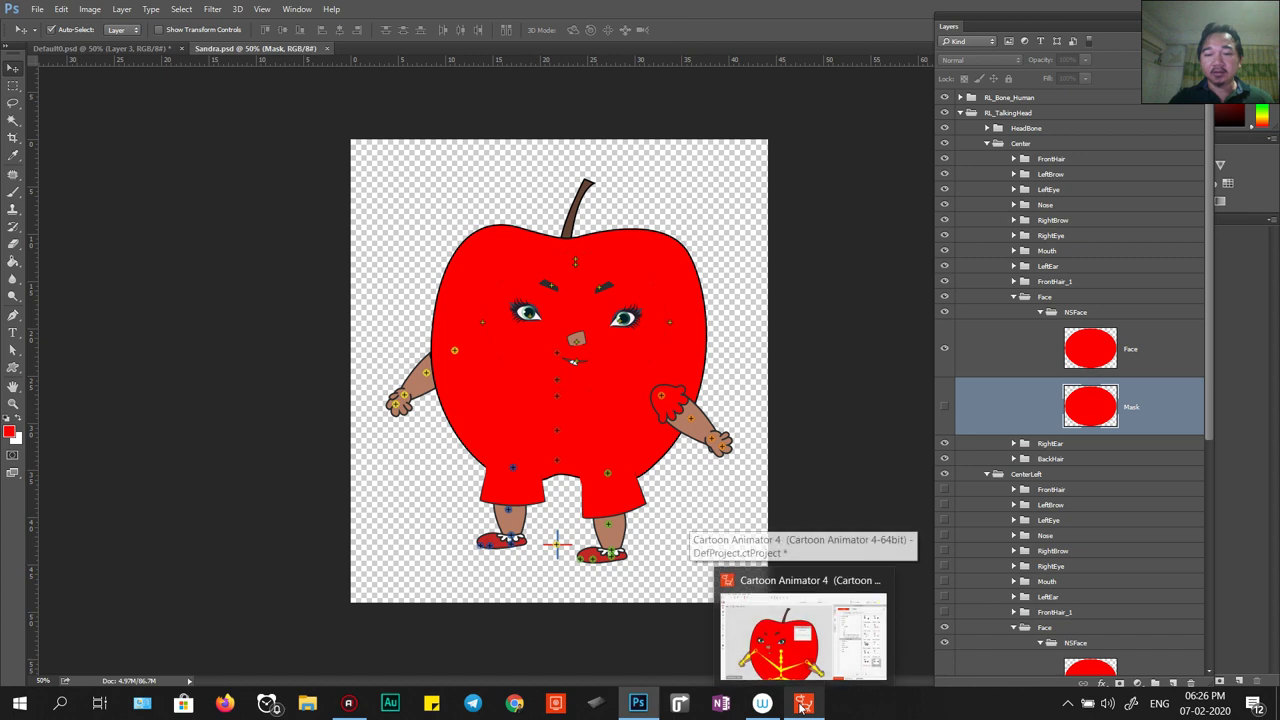
{"action": "left_click", "coordinate": [803, 706]}
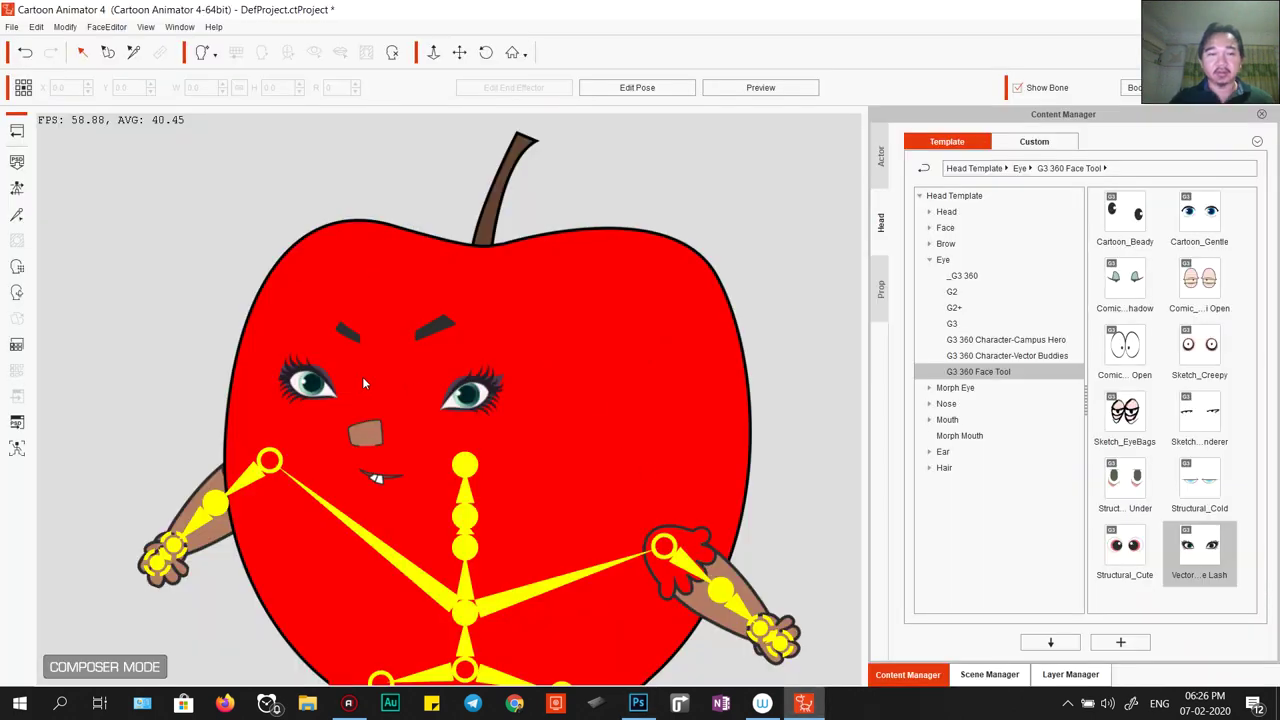
{"action": "left_click", "coordinate": [17, 292]}
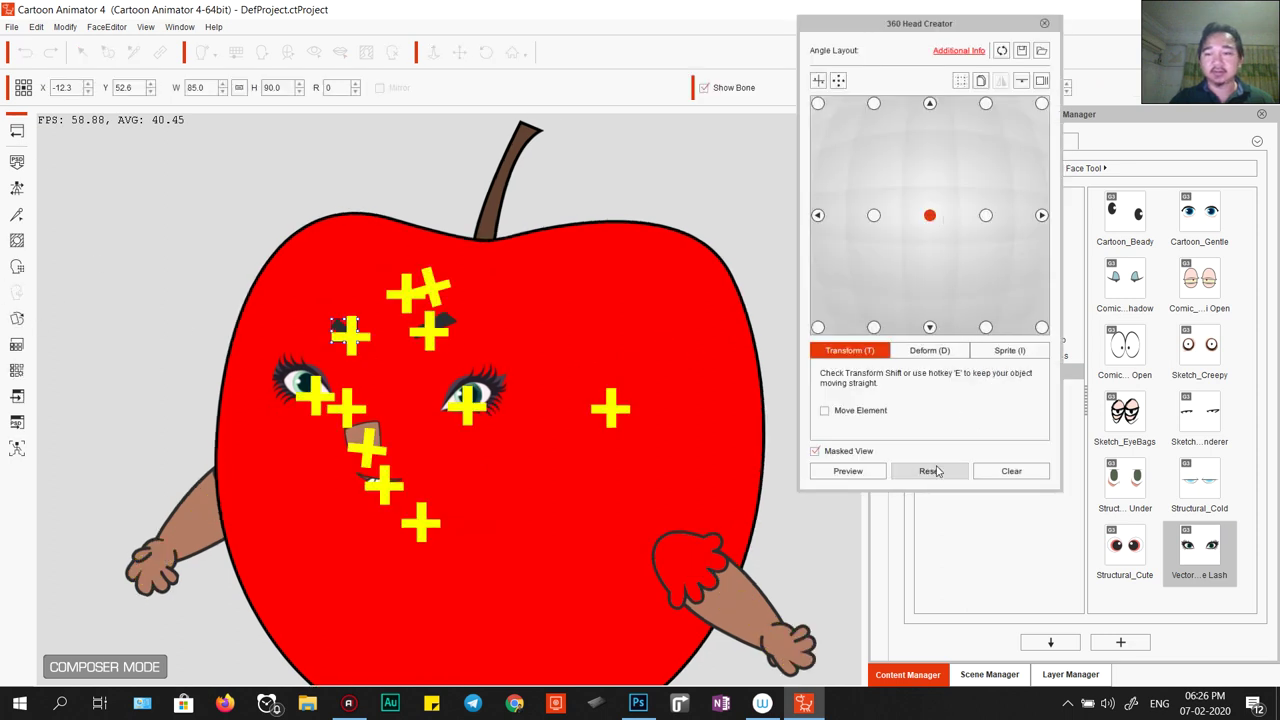
{"action": "left_click", "coordinate": [848, 471]}
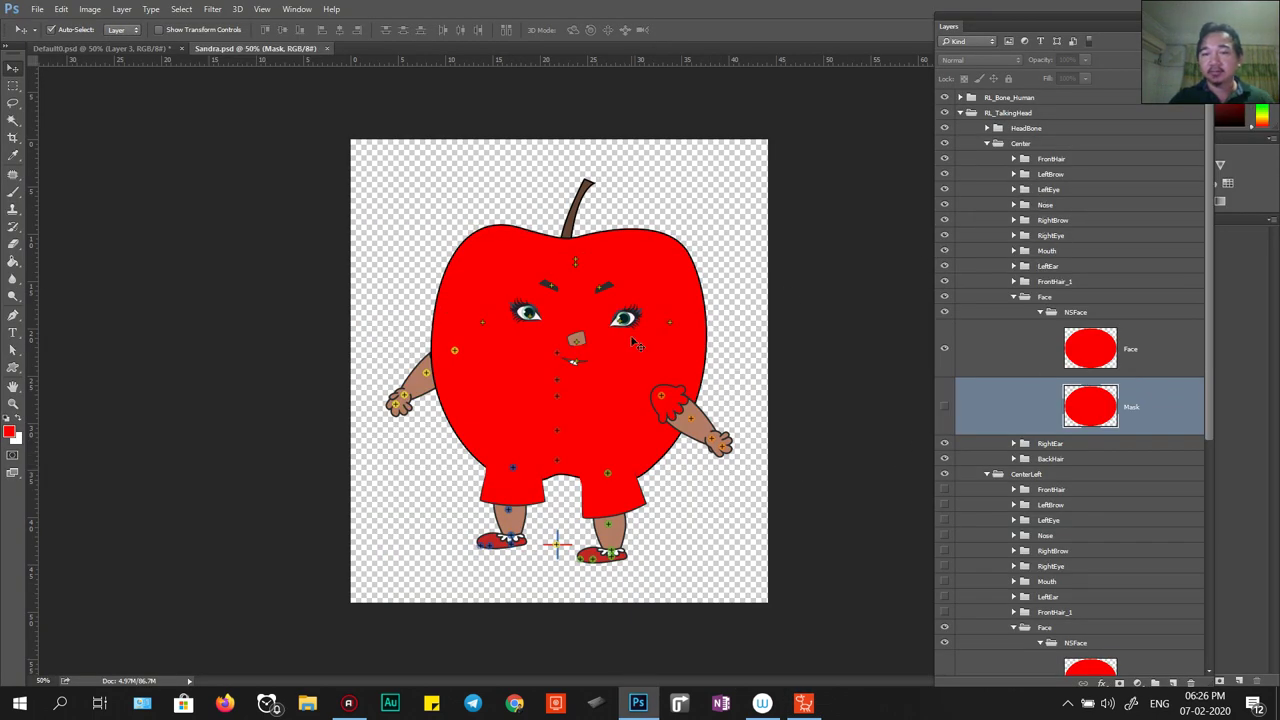
In Photoshop, hide the Center angle's Face layer and the Hip group, shifting the apple body about 7 cm left and 1.5 cm down.
{"action": "key", "text": "alt+bracketright"}
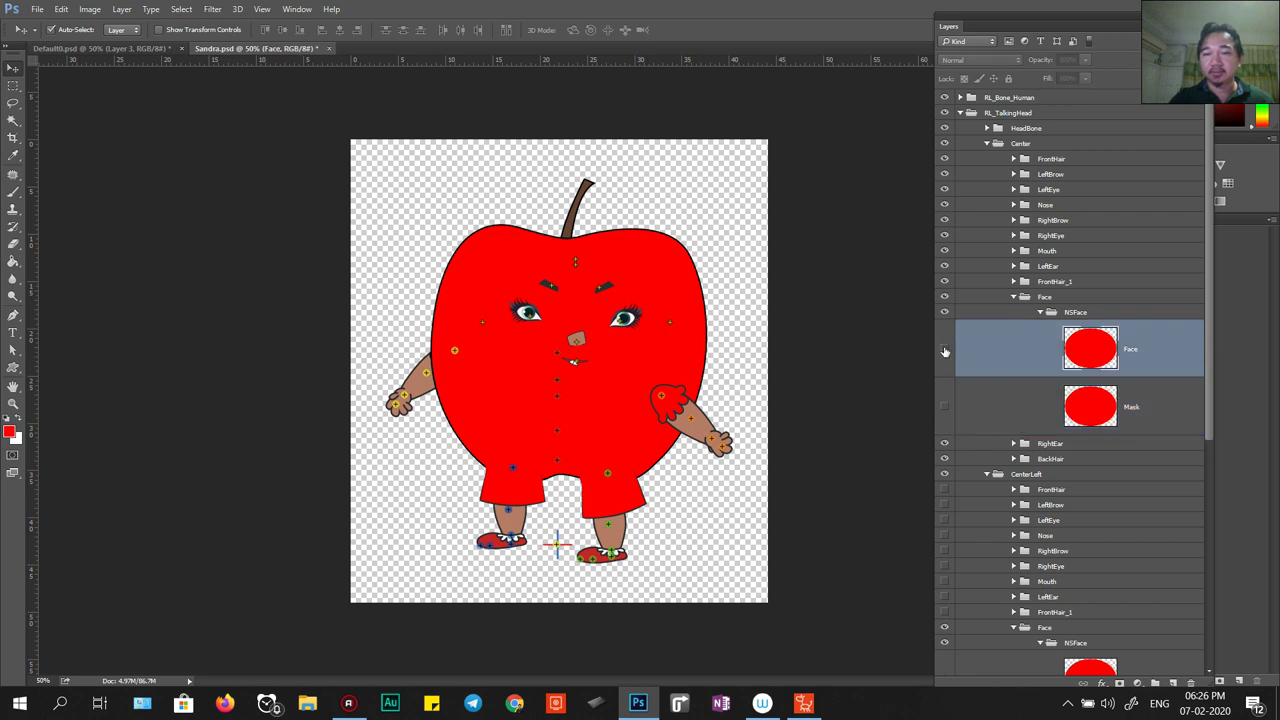
{"action": "scroll", "coordinate": [962, 662], "scroll_direction": "down", "scroll_amount": 1}
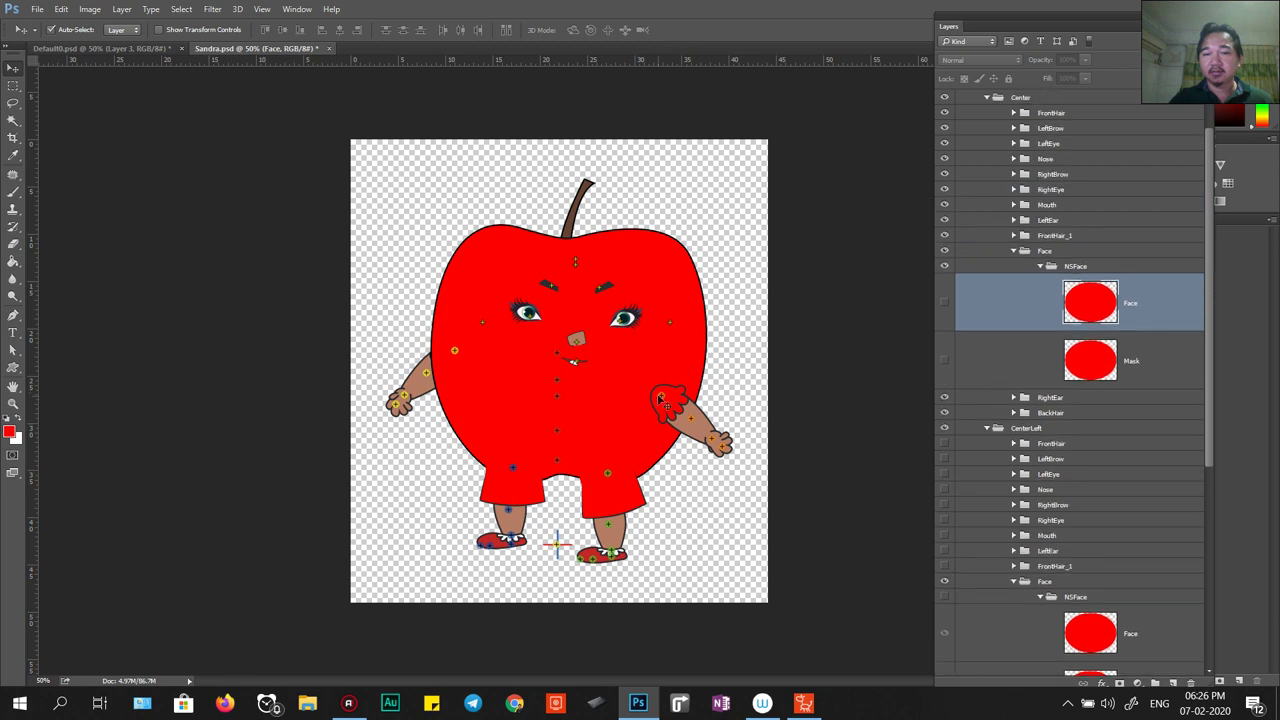
{"action": "left_click_drag", "start_coordinate": [660, 400], "coordinate": [582, 414]}
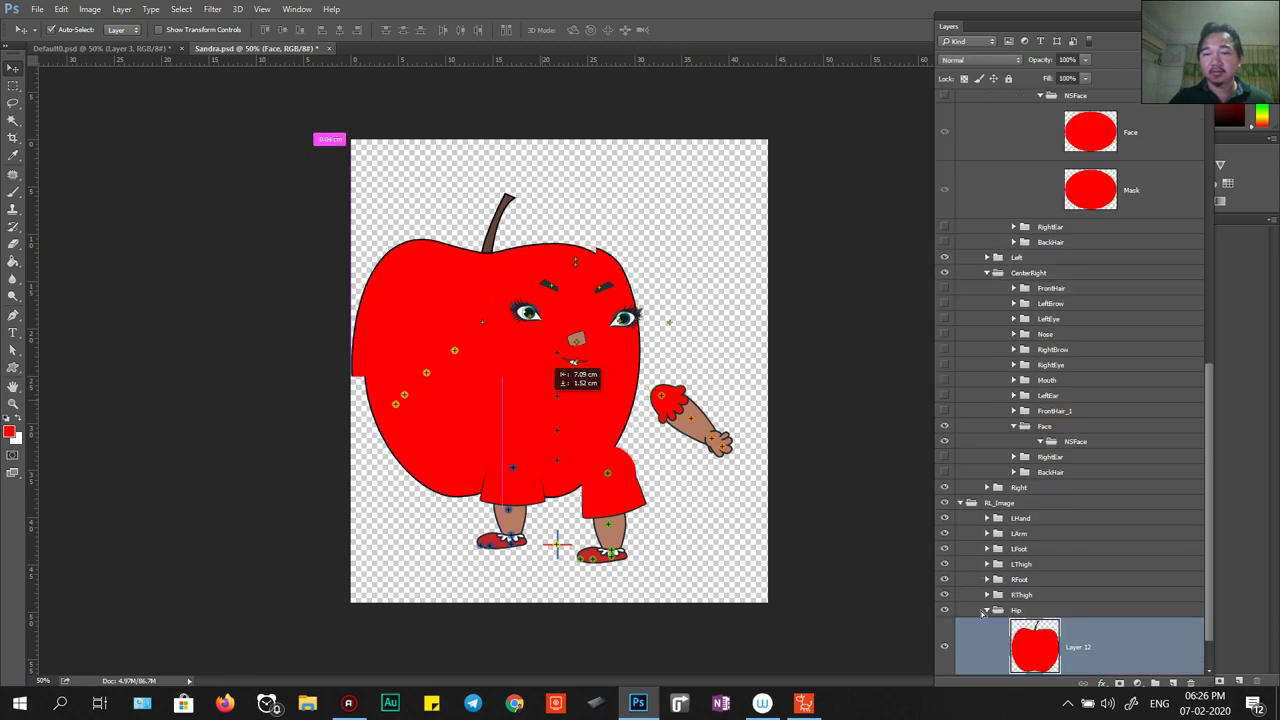
{"action": "left_click_drag", "start_coordinate": [983, 613], "coordinate": [946, 617]}
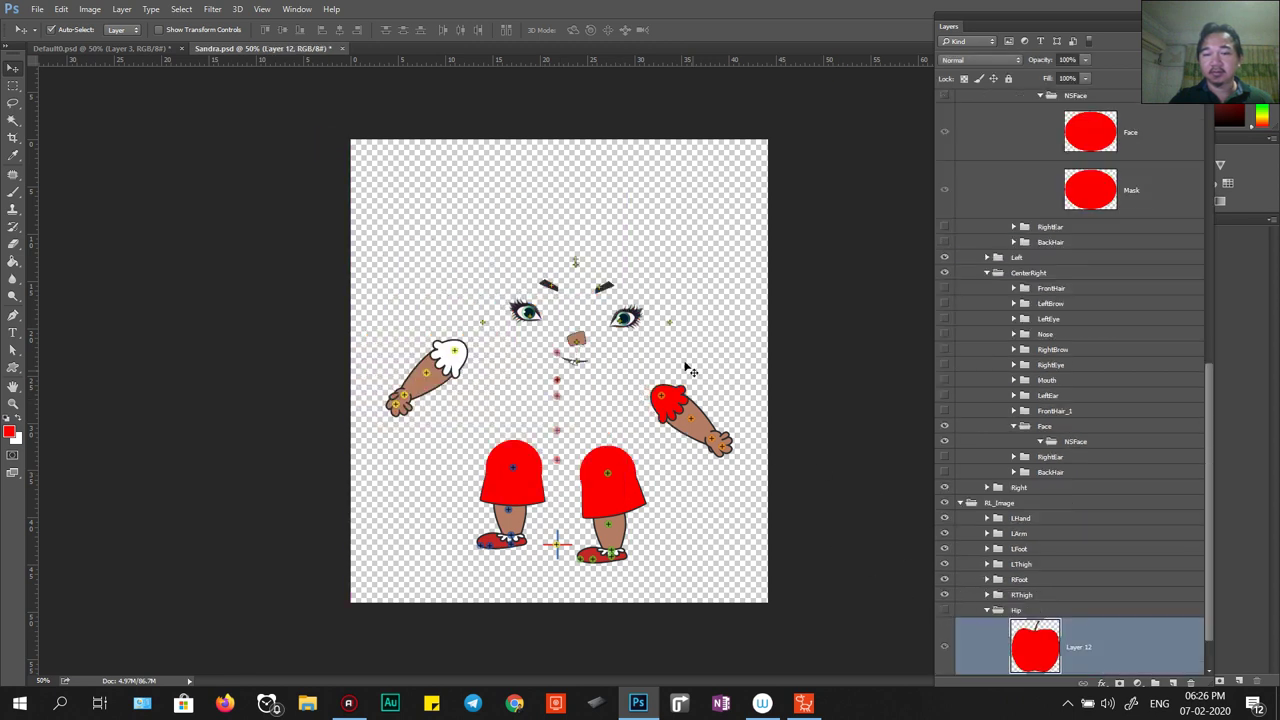
Expand the FrontHair group inside the CenterLeft head angle and delete its dark hair layer, Layer 692.
{"action": "scroll", "coordinate": [1050, 405], "scroll_direction": "up", "scroll_amount": 6}
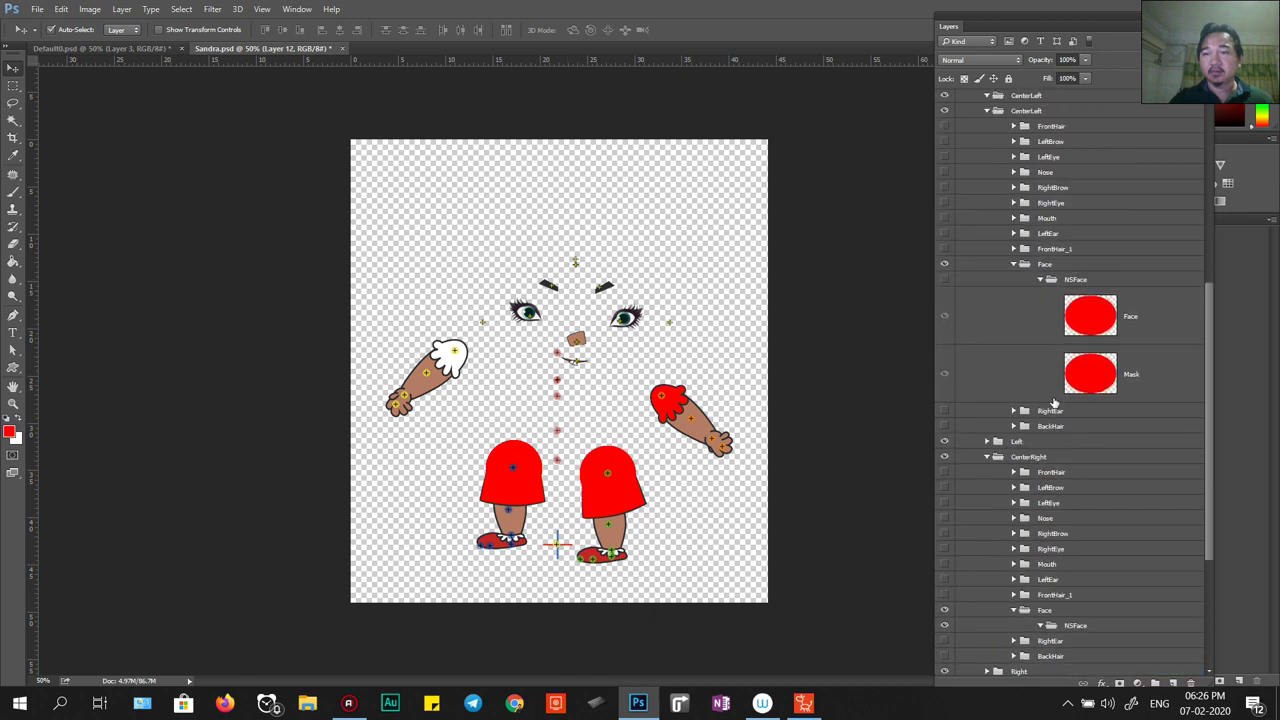
{"action": "scroll", "coordinate": [1050, 405], "scroll_direction": "up", "scroll_amount": 5}
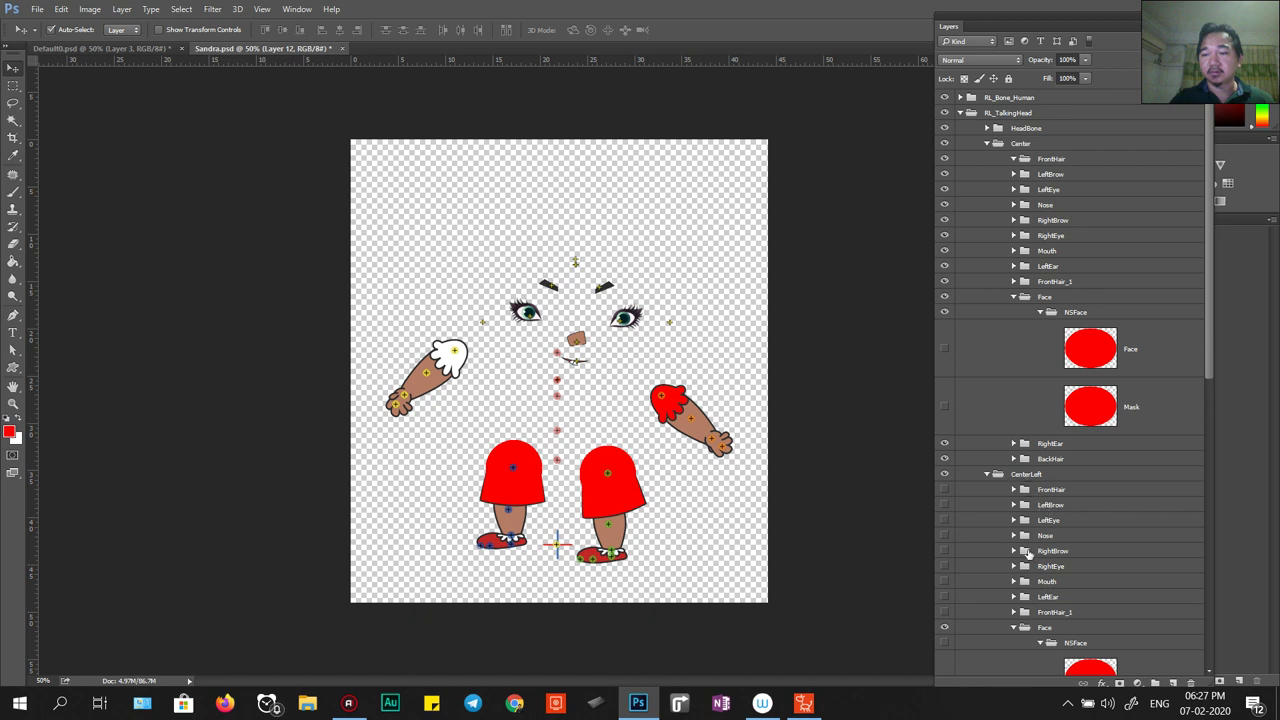
{"action": "scroll", "coordinate": [1063, 479], "scroll_direction": "down", "scroll_amount": 3}
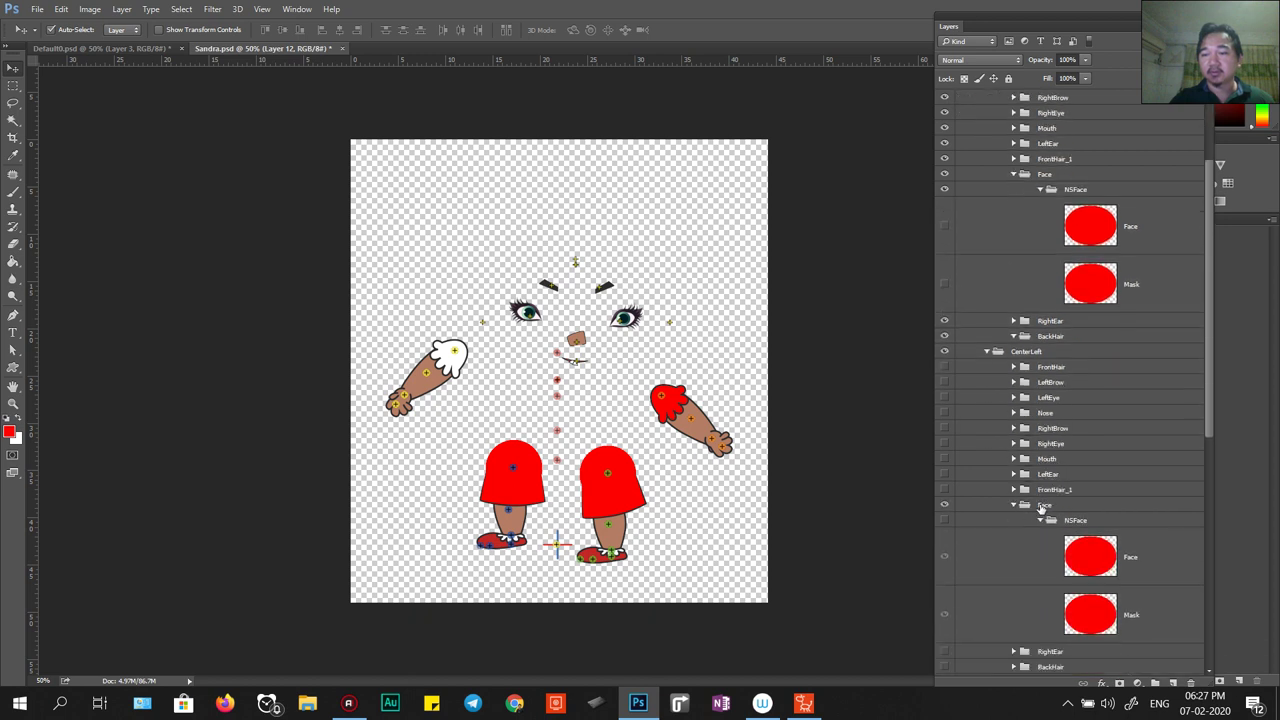
{"action": "left_click", "coordinate": [1014, 367]}
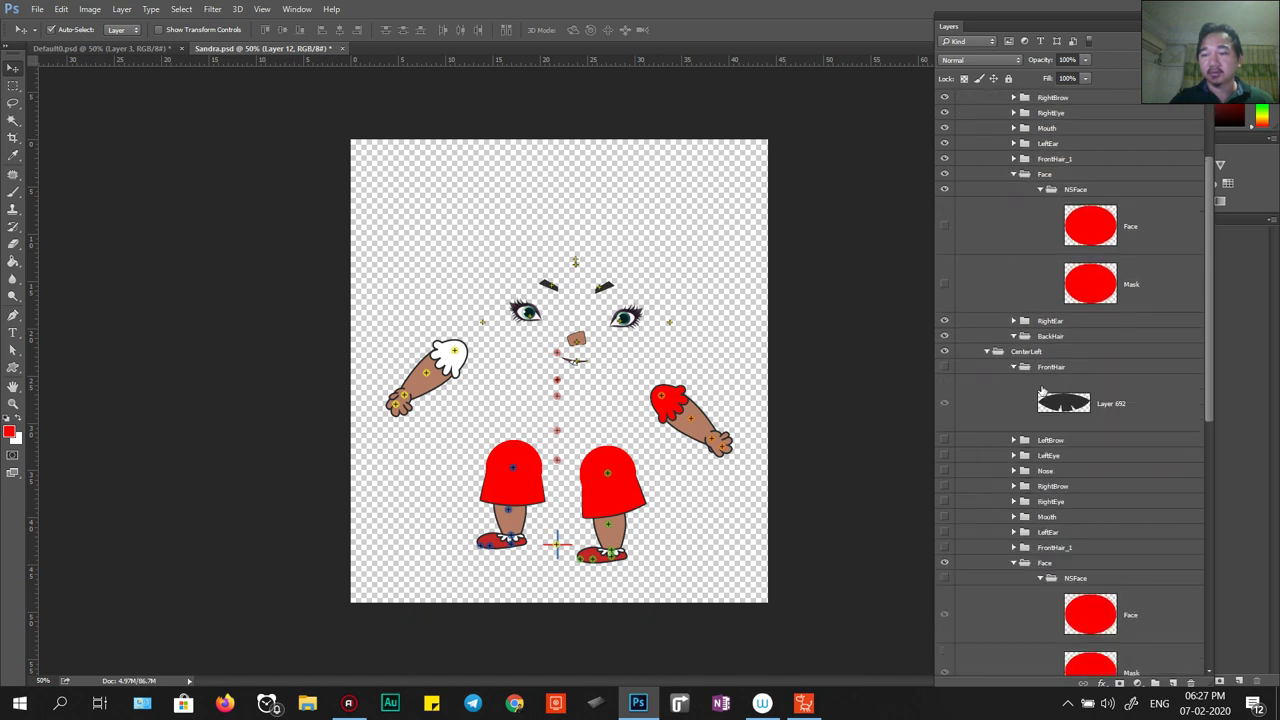
{"action": "left_click", "coordinate": [1042, 393]}
{"action": "key", "text": "Delete"}
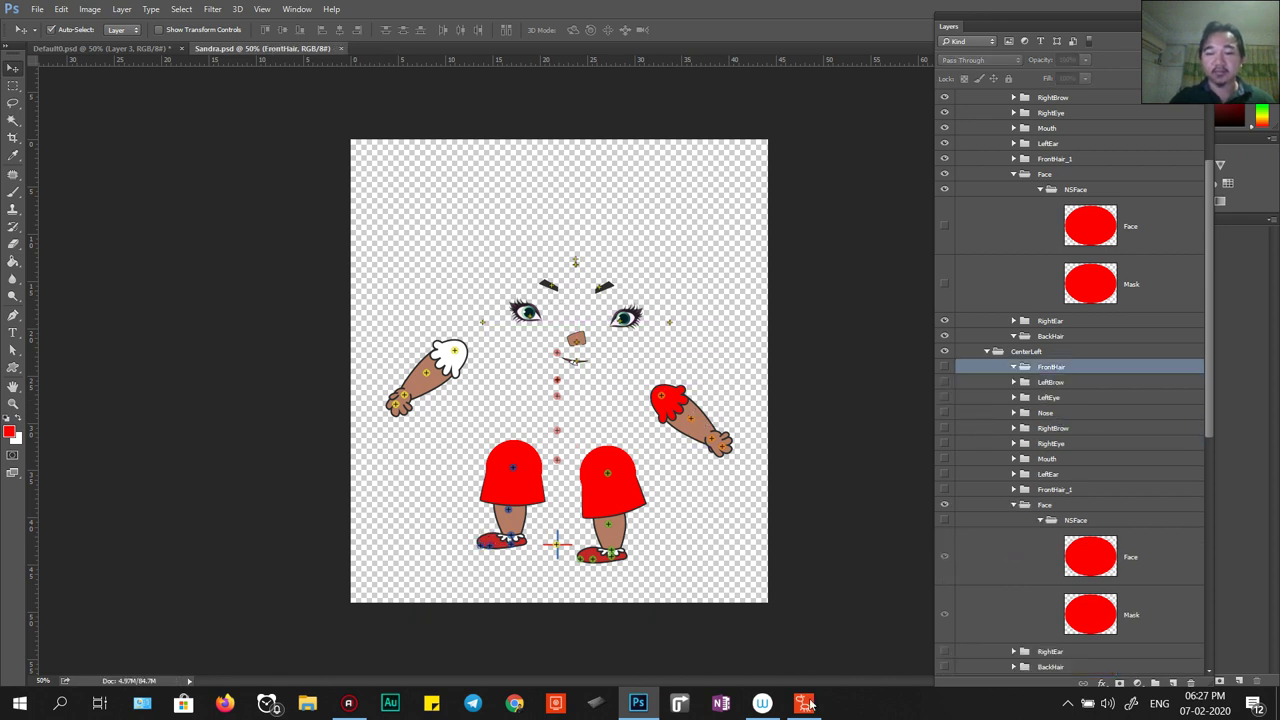
Switch to Cartoon Animator and preview how the head turns in the 360 Head Creator.
{"action": "mouse_move", "coordinate": [810, 705]}
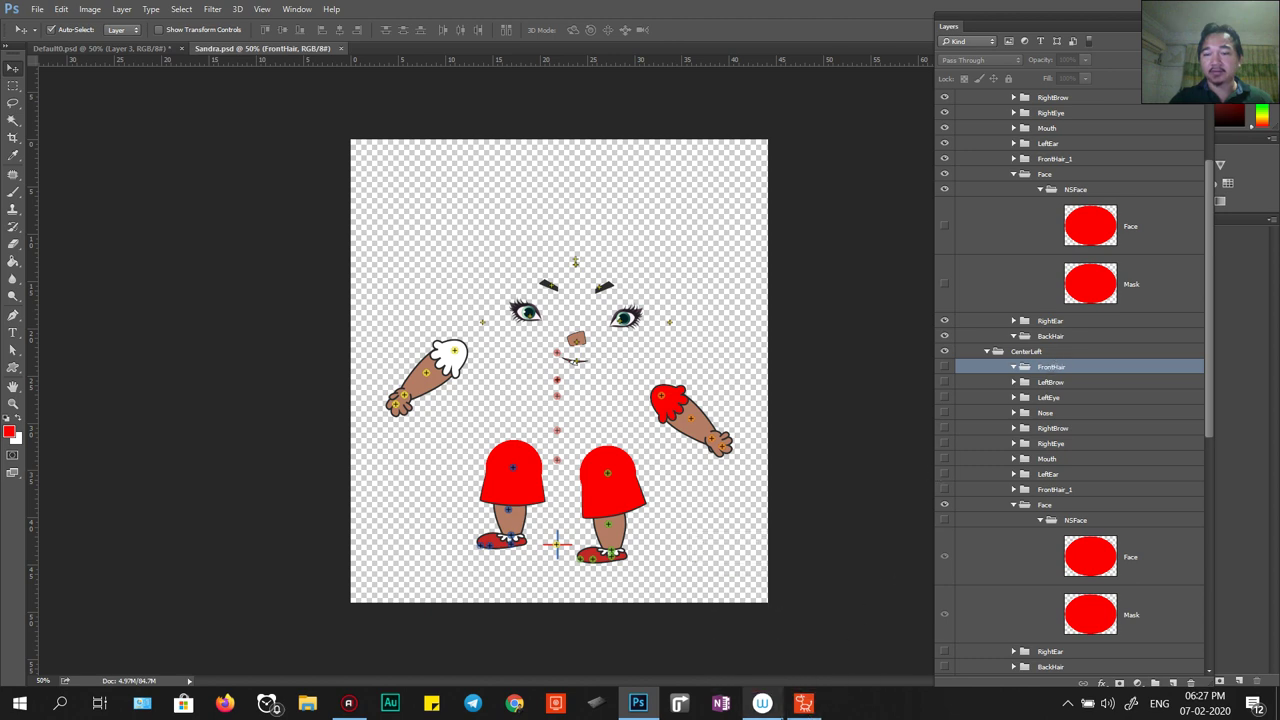
{"action": "left_click", "coordinate": [805, 705]}
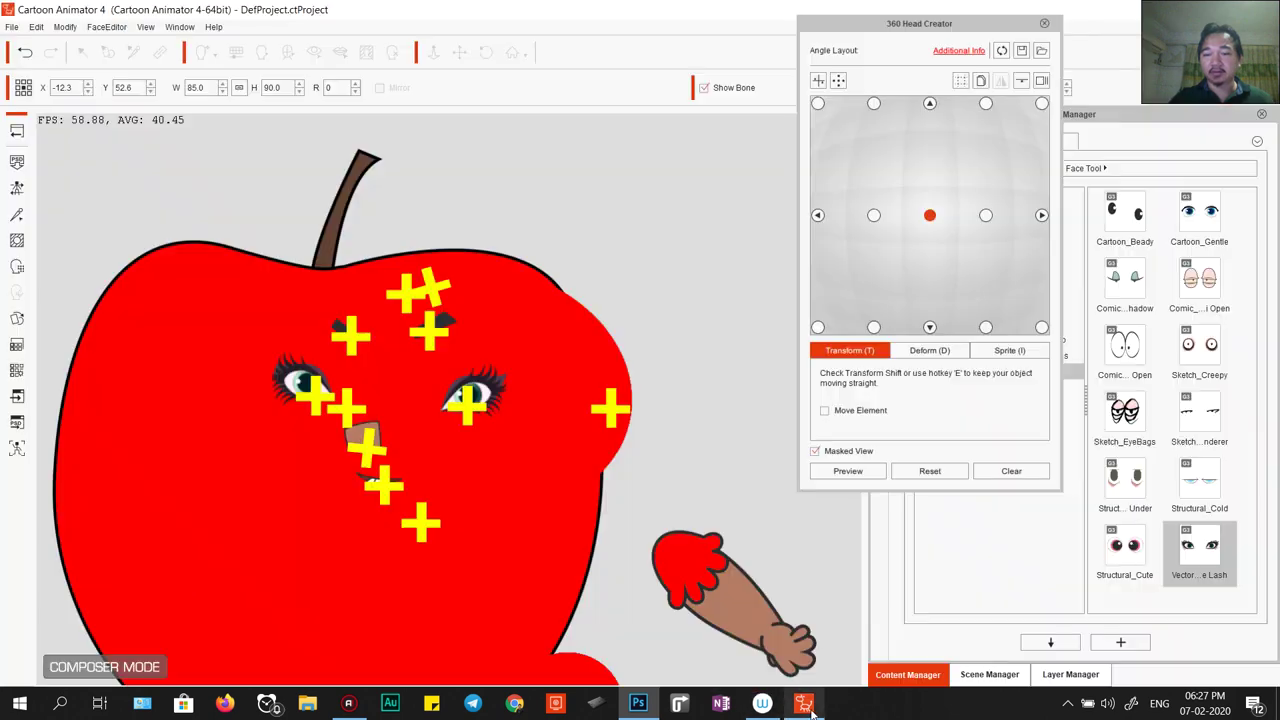
{"action": "left_click", "coordinate": [866, 473]}
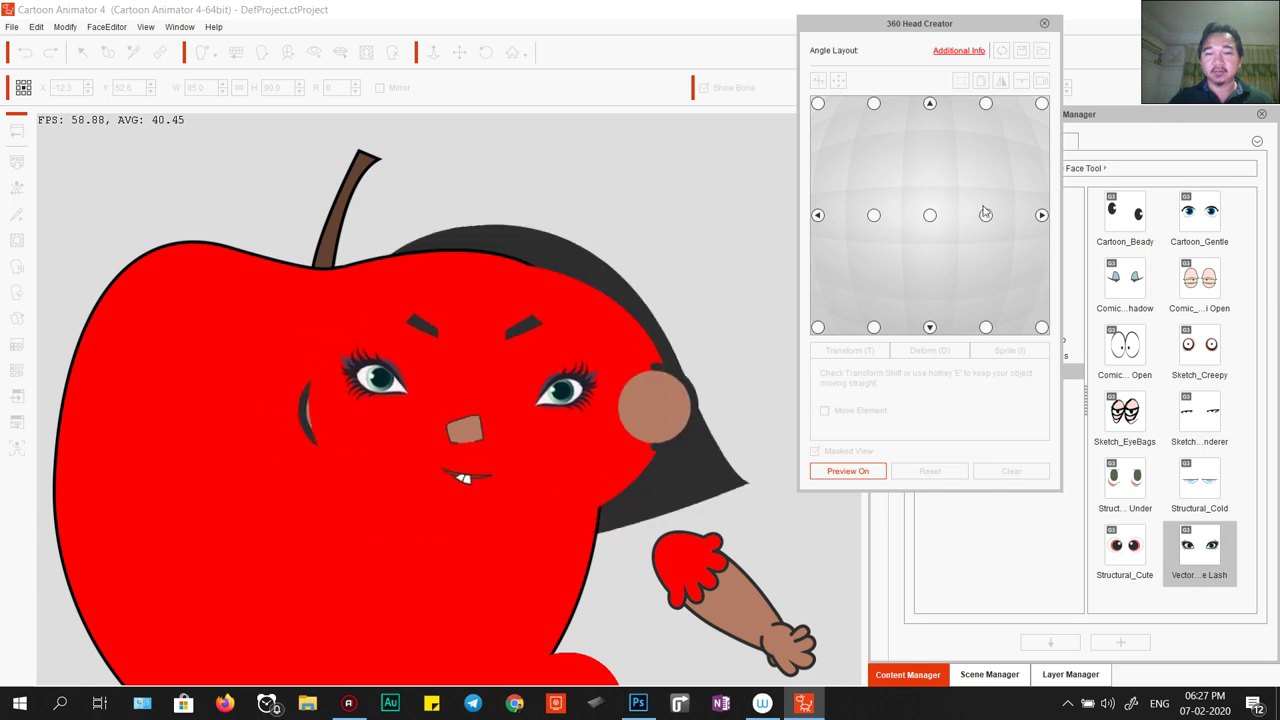
{"action": "left_click", "coordinate": [883, 262]}
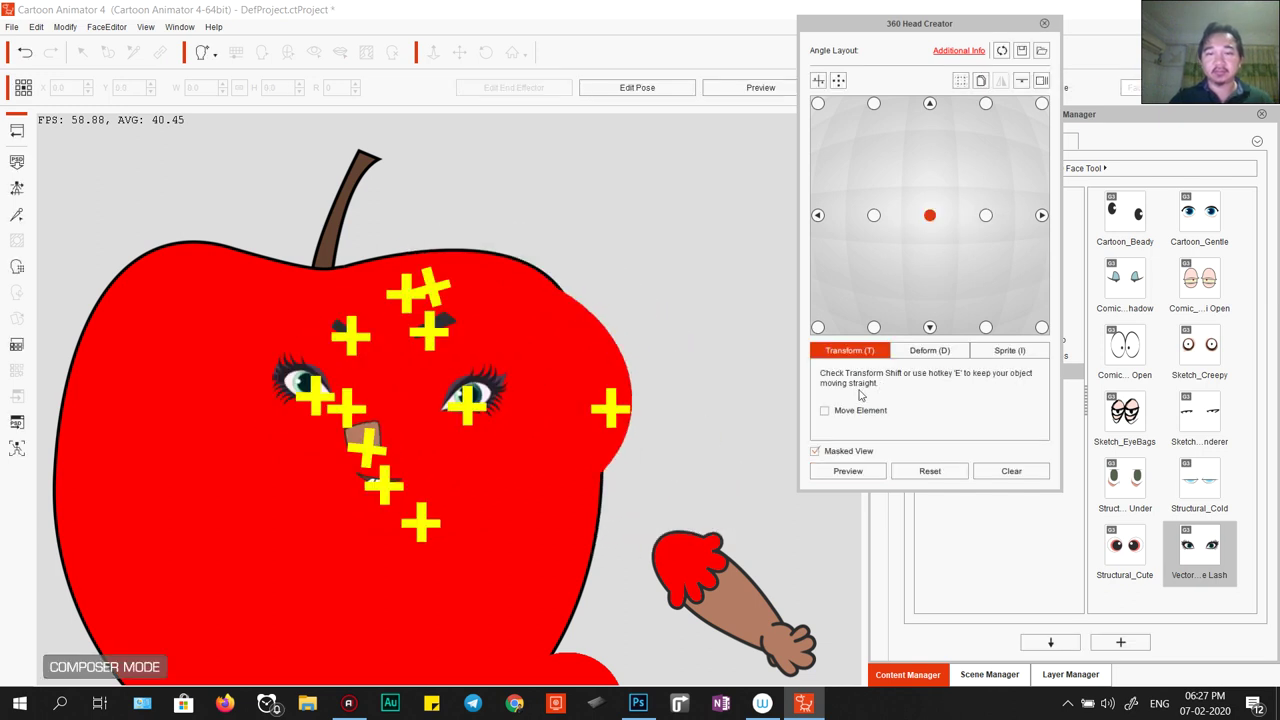
Return to Photoshop and undo the recent edits, including the deletion of the CenterLeft angle's FrontHair layer.
{"action": "key", "text": "alt+Tab"}
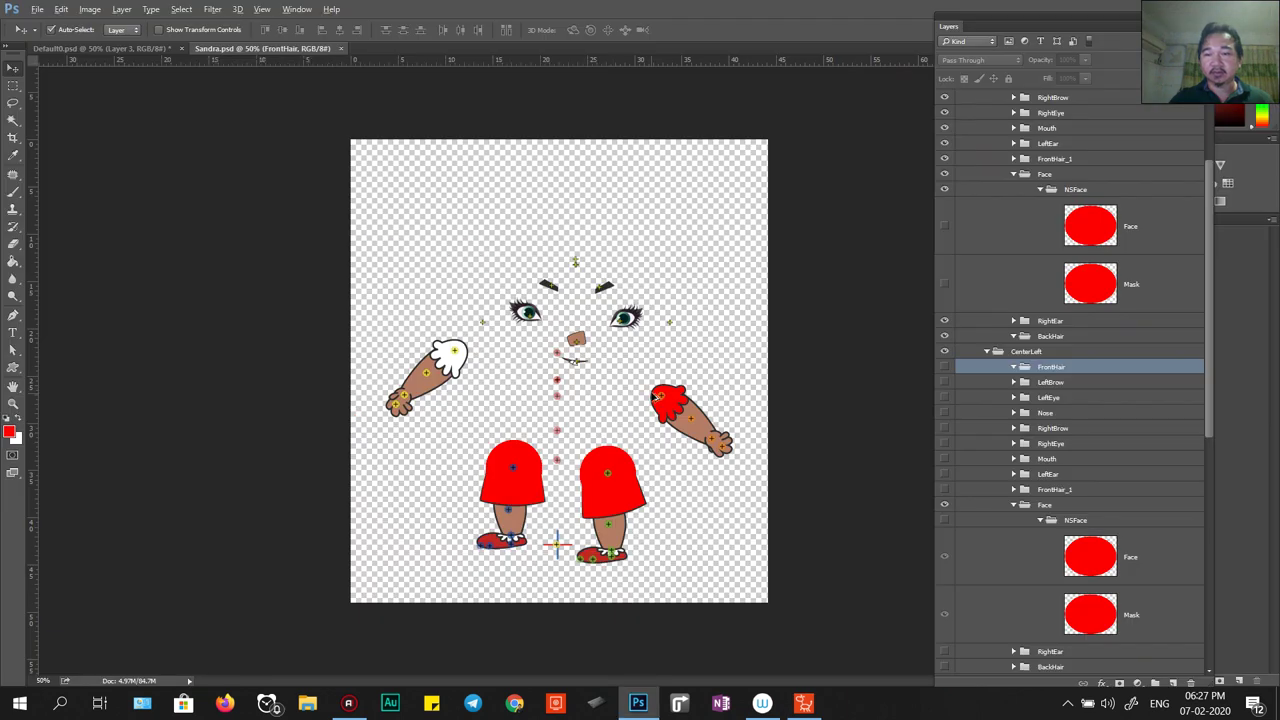
{"action": "key", "text": "alt+comma"}
{"action": "key", "text": "alt+period"}
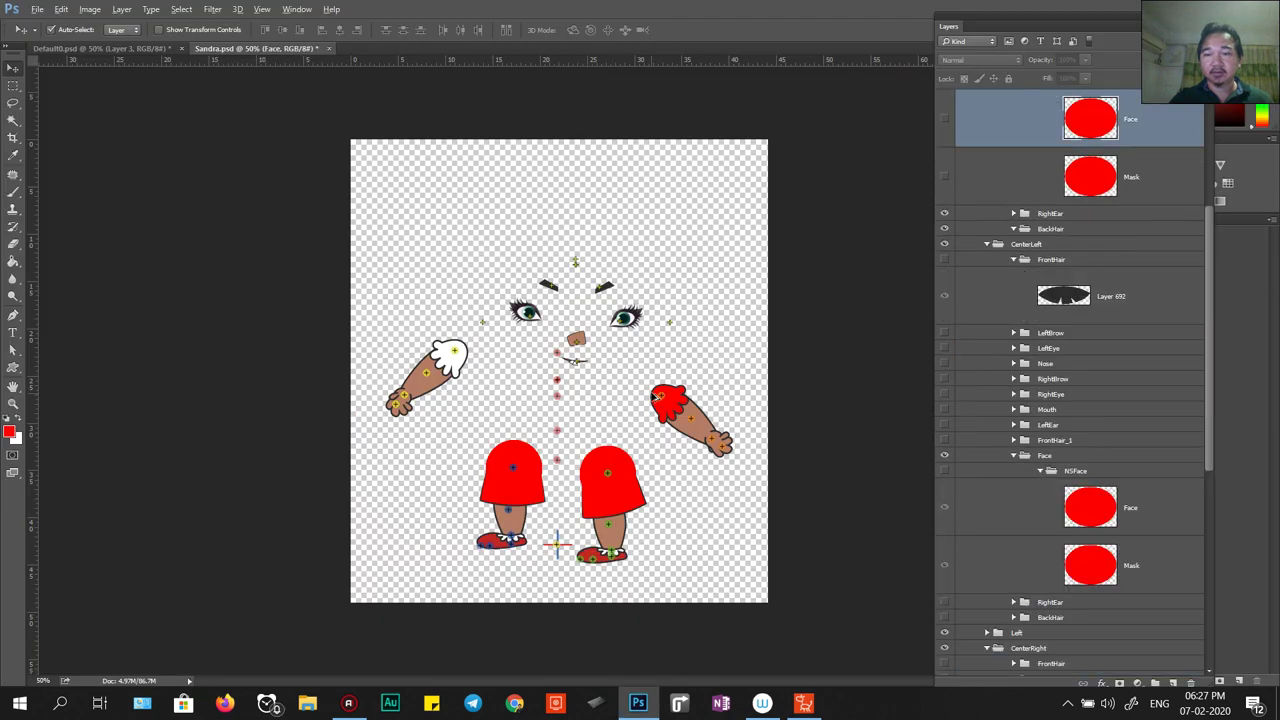
{"action": "key", "text": "alt+bracketleft"}
{"action": "key", "text": "ctrl+j"}
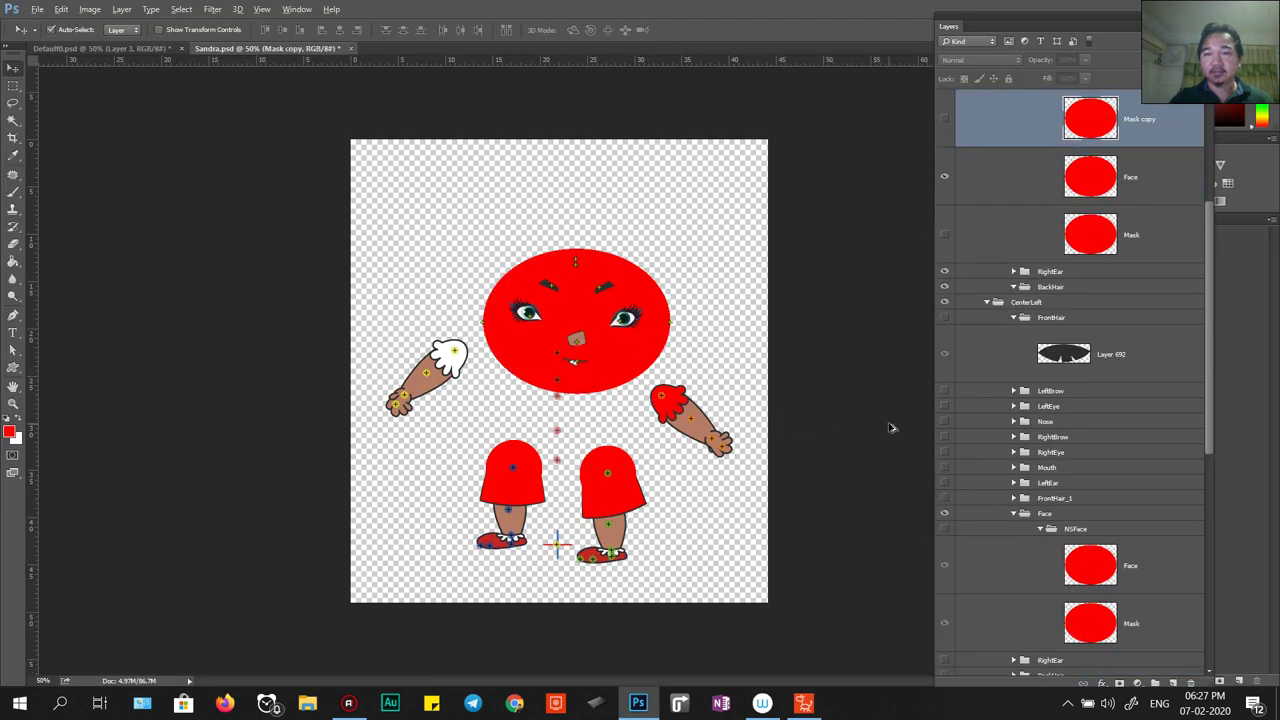
{"action": "key", "text": "ctrl+z"}
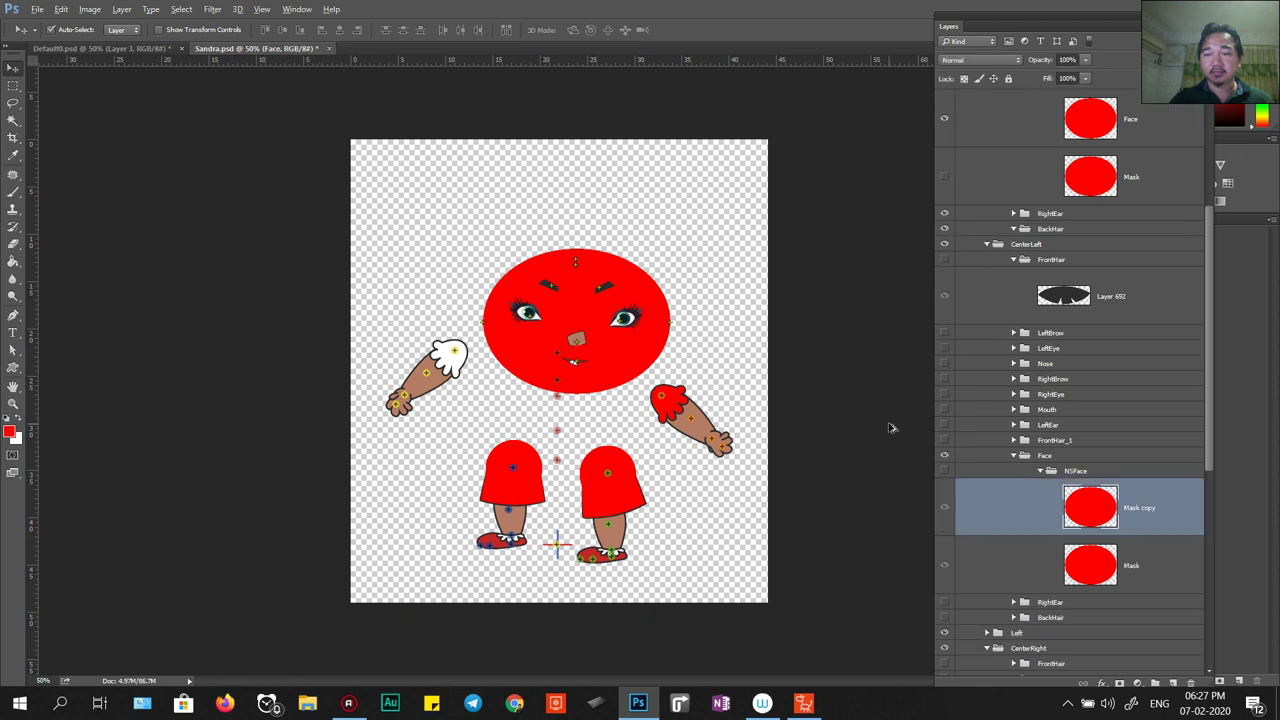
{"action": "key", "text": "ctrl+alt+z"}
{"action": "key", "text": "ctrl+alt+z"}
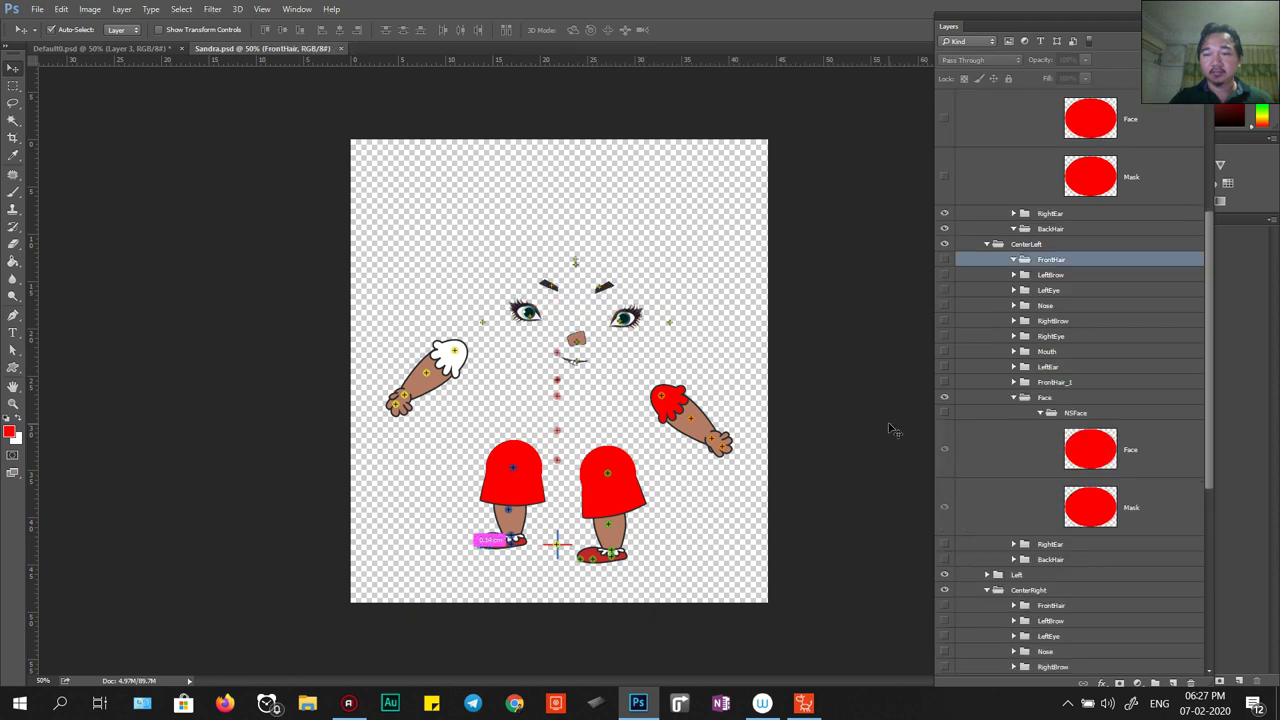
Show the Center angle's Face layer and the Hip group again, trying the visibility of the neighbouring Mask and CenterLeft NSFace layers.
{"action": "scroll", "coordinate": [1082, 451], "scroll_direction": "up", "scroll_amount": 5}
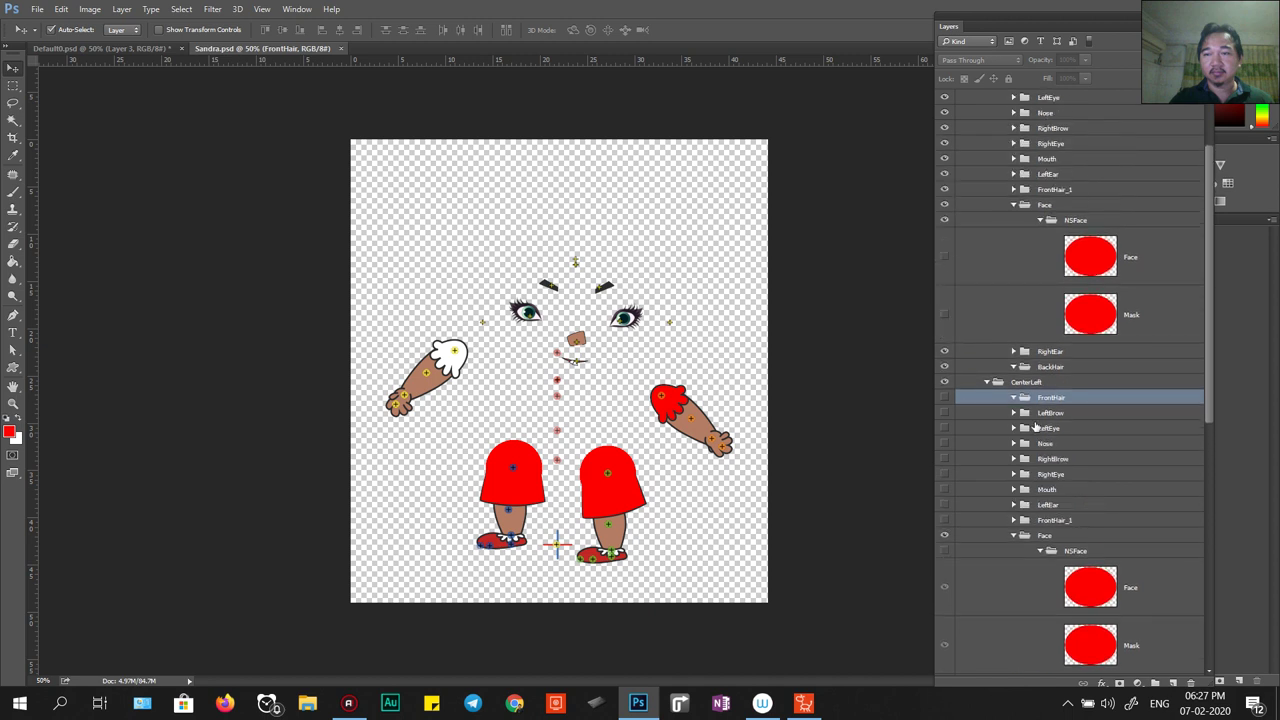
{"action": "left_click", "coordinate": [946, 350]}
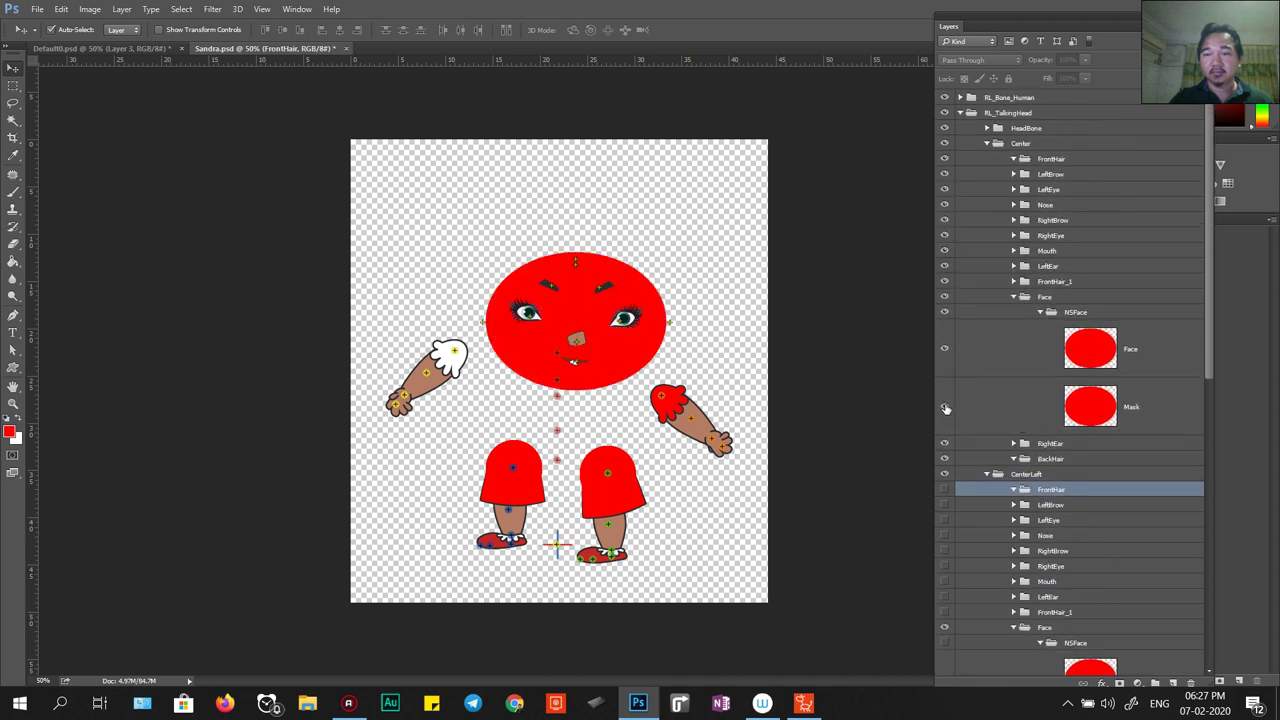
{"action": "left_click", "coordinate": [945, 352]}
{"action": "scroll", "coordinate": [984, 468], "scroll_direction": "down", "scroll_amount": 3}
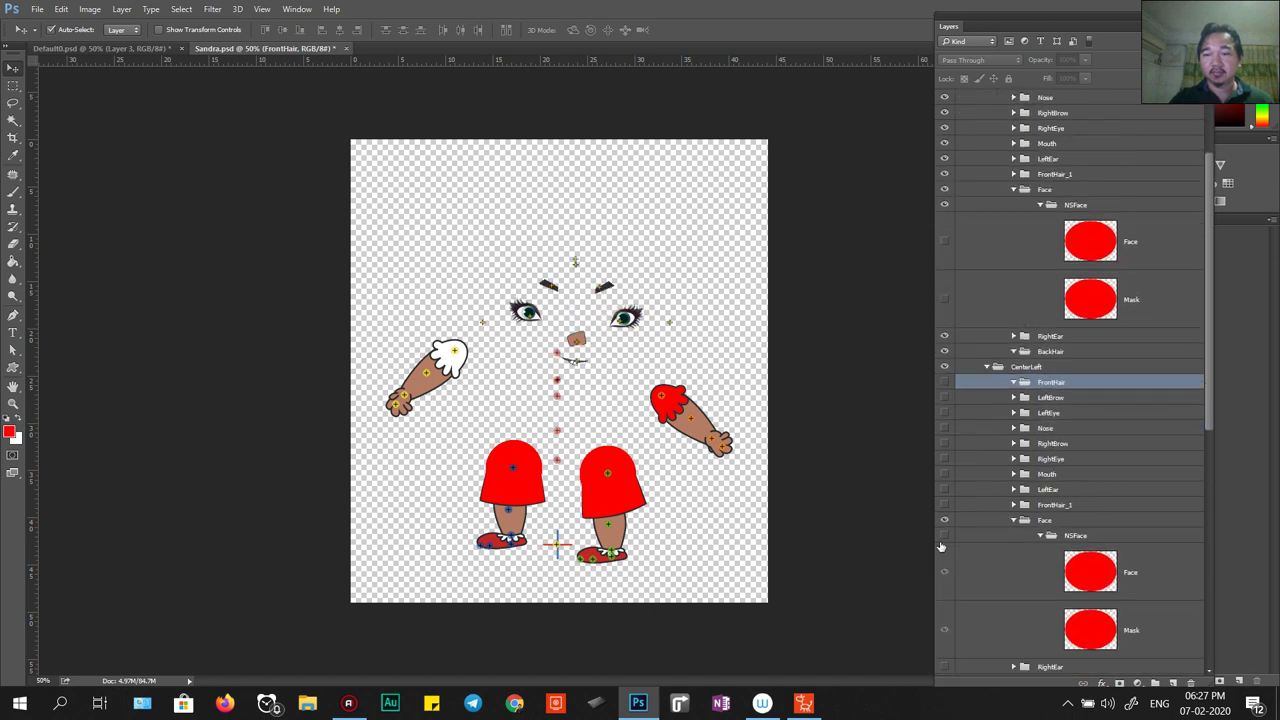
{"action": "left_click", "coordinate": [945, 536]}
{"action": "left_click", "coordinate": [945, 536]}
{"action": "scroll", "coordinate": [958, 472], "scroll_direction": "up", "scroll_amount": 3}
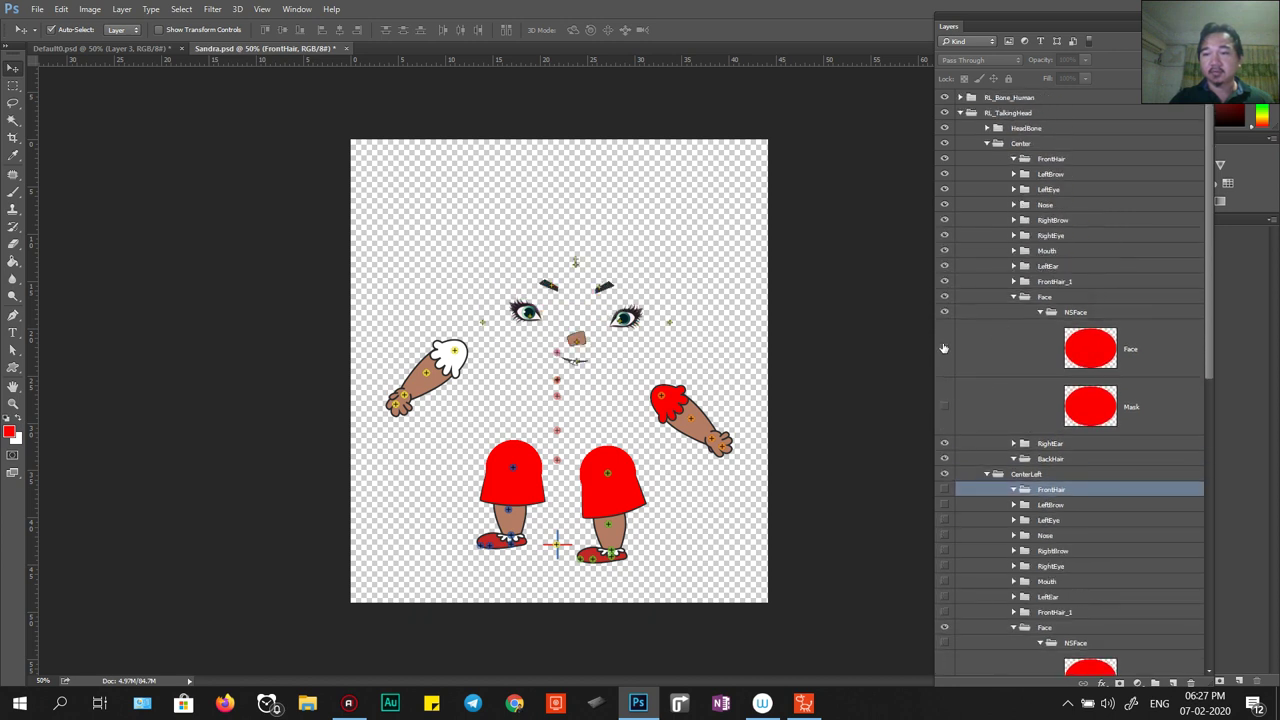
{"action": "left_click", "coordinate": [942, 350]}
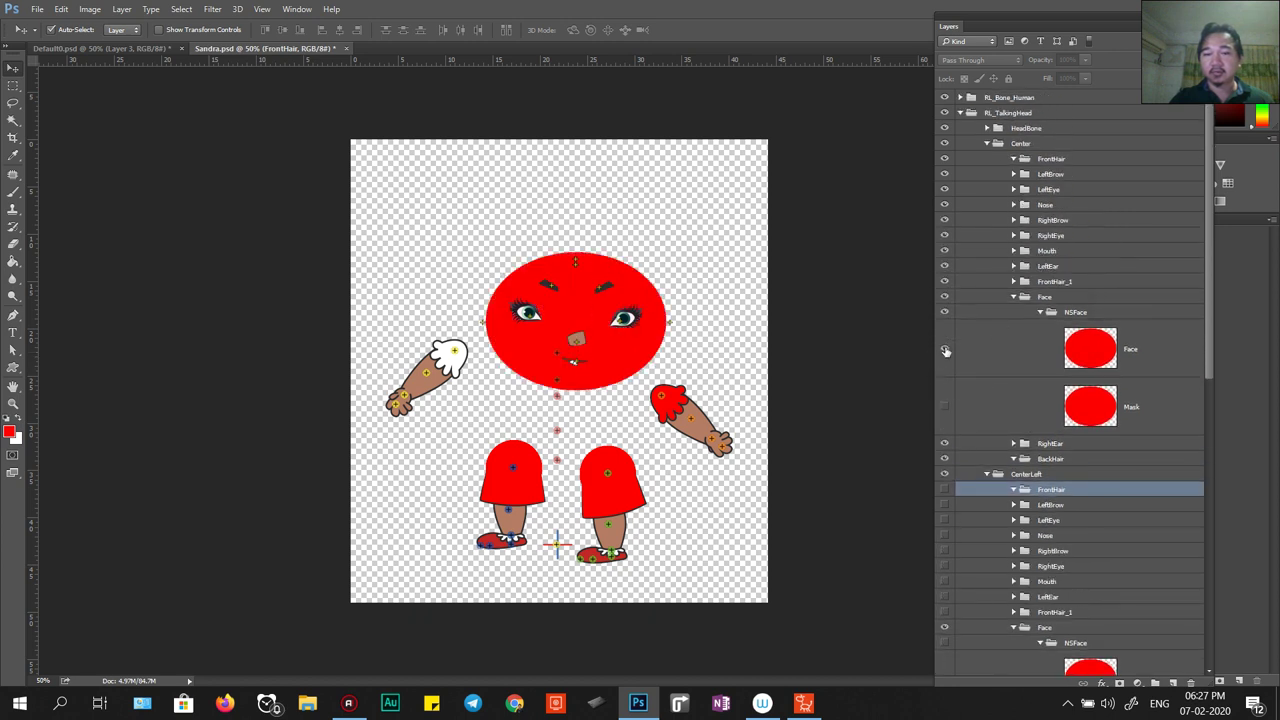
{"action": "left_click", "coordinate": [945, 350]}
{"action": "left_click", "coordinate": [944, 406]}
{"action": "scroll", "coordinate": [1147, 412], "scroll_direction": "down", "scroll_amount": 15}
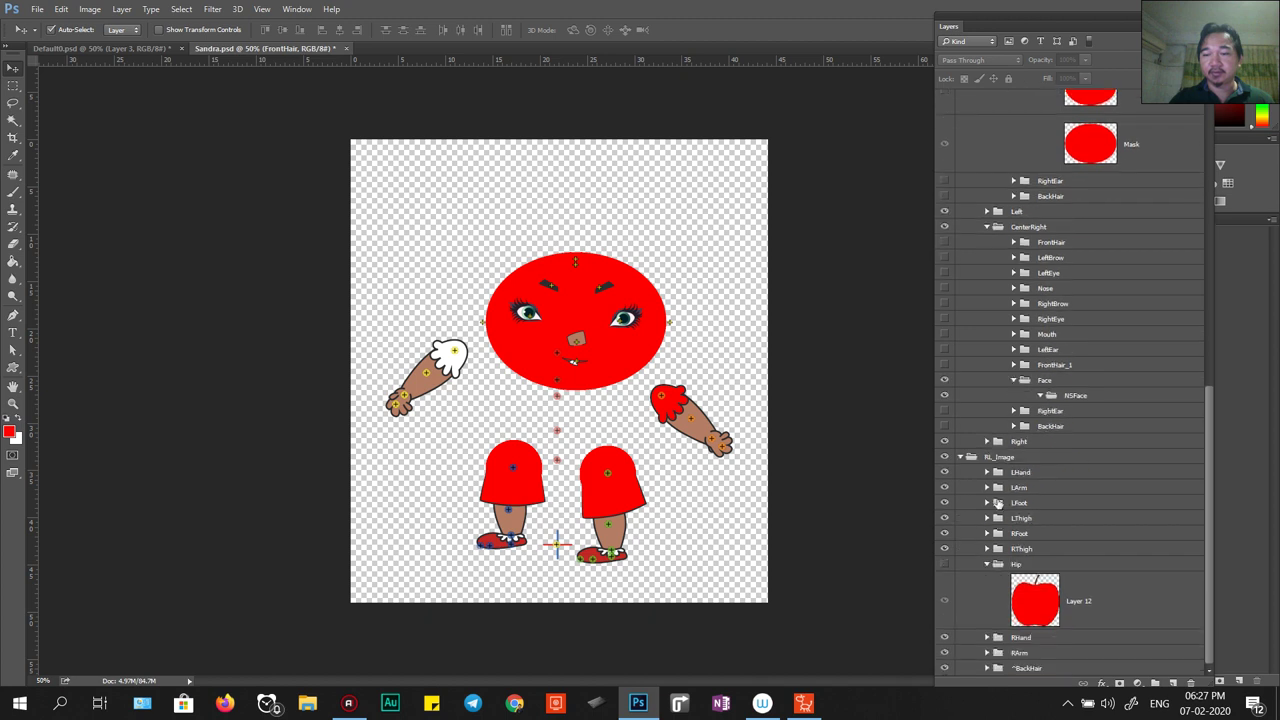
{"action": "left_click", "coordinate": [945, 565]}
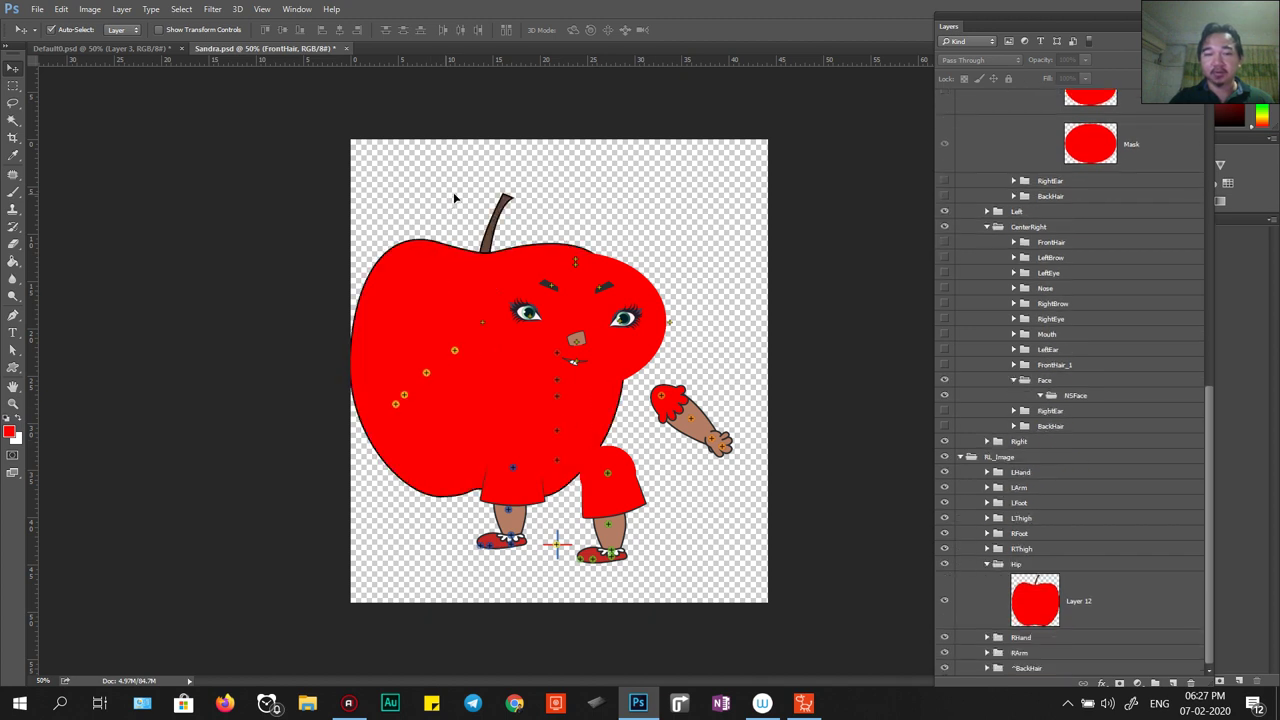
Undo the apple body's shift and the deletion of the CenterLeft angle's front hair layer, and save Sandra.psd.
{"action": "left_click", "coordinate": [503, 202]}
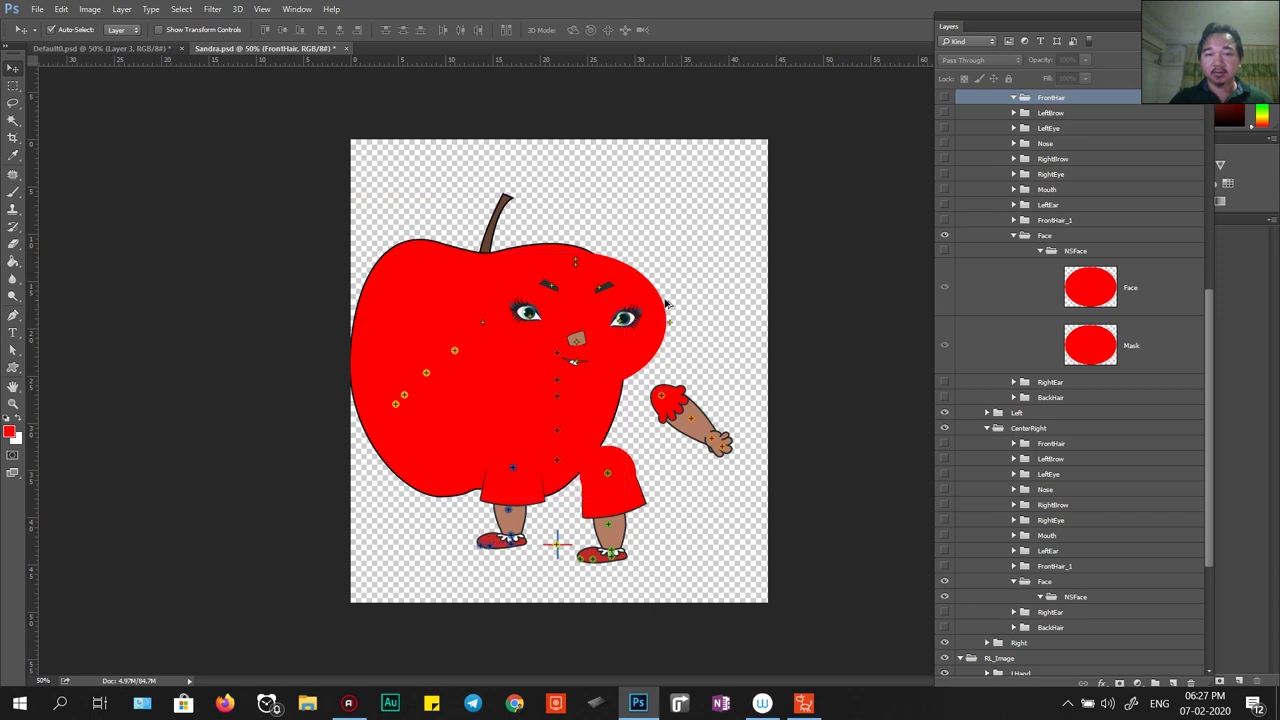
{"action": "key", "text": "ctrl+z"}
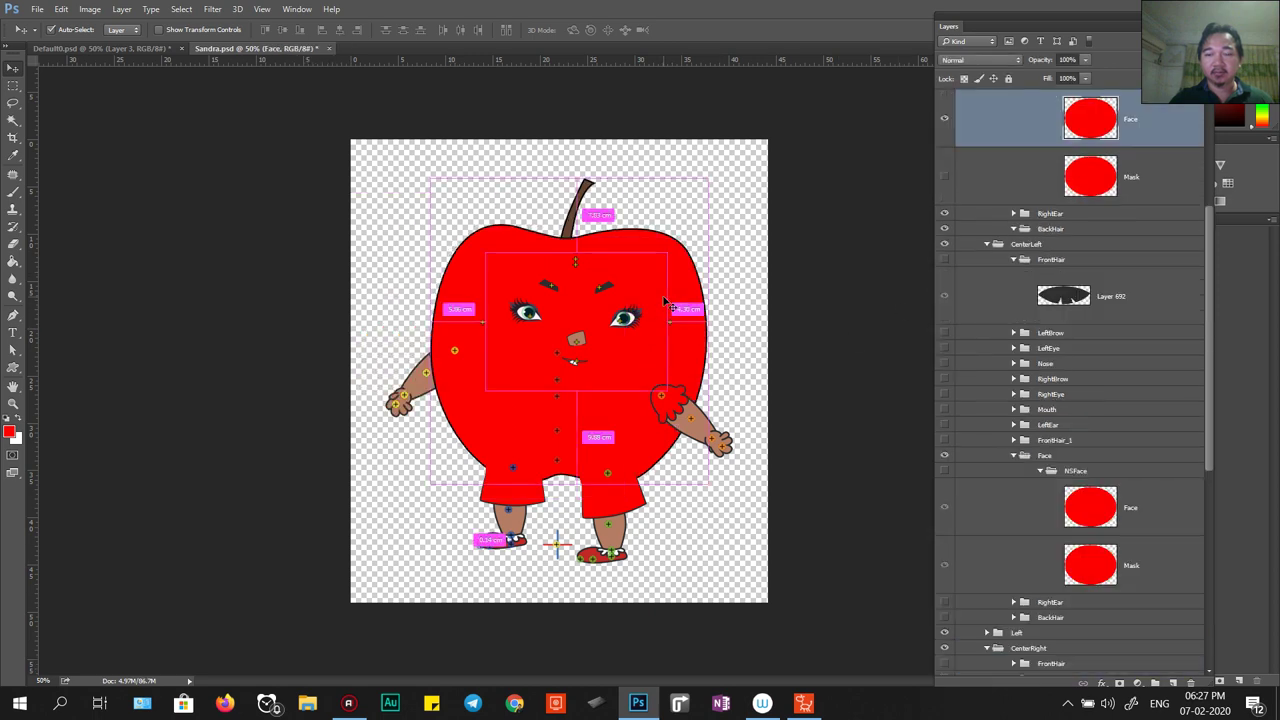
{"action": "key", "text": "ctrl+z"}
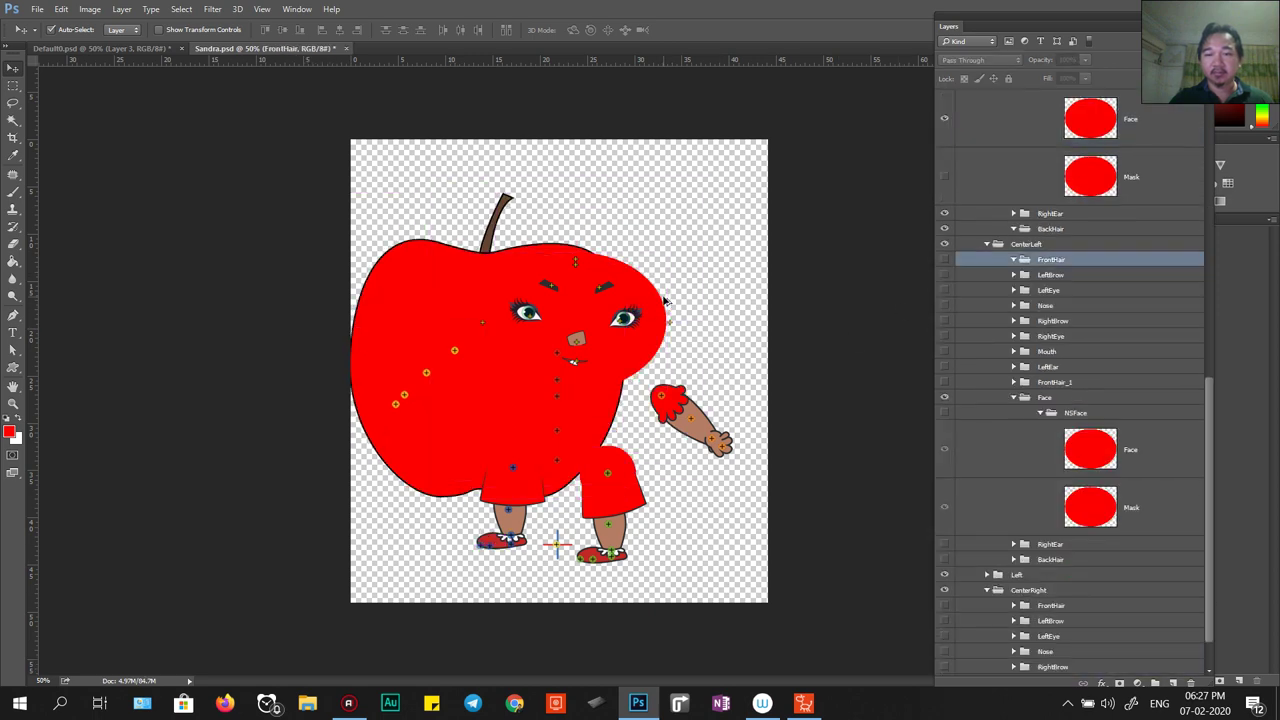
{"action": "key", "text": "ctrl+z"}
{"action": "scroll", "coordinate": [960, 345], "scroll_direction": "up", "scroll_amount": 5}
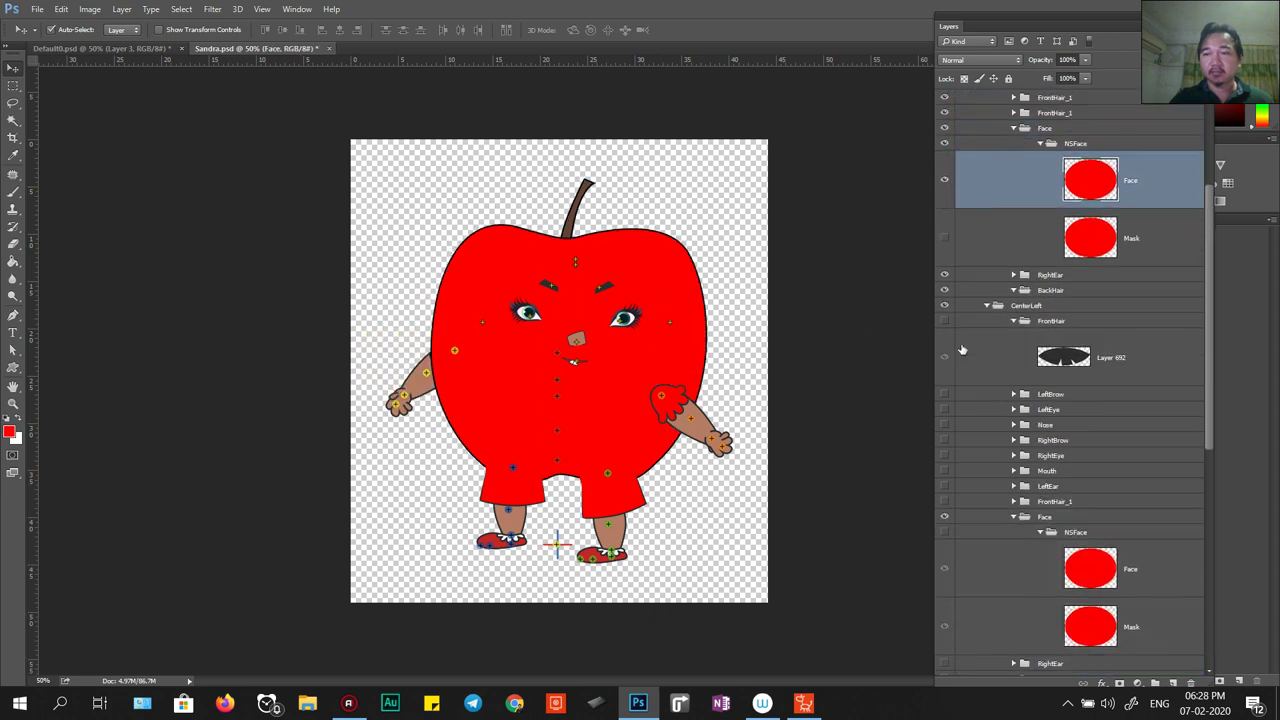
{"action": "scroll", "coordinate": [962, 349], "scroll_direction": "up", "scroll_amount": 1}
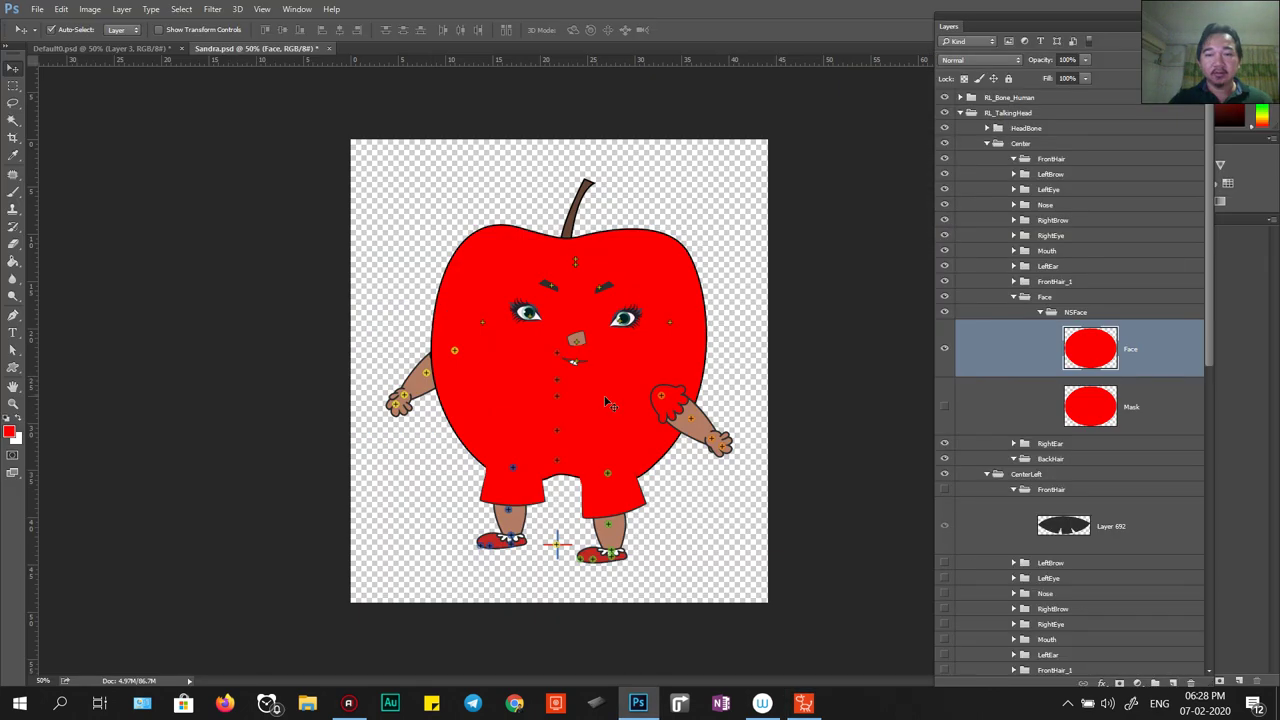
{"action": "key", "text": "ctrl"}
Switch to Cartoon Animator and preview the head turn in the 360 Head Creator.
{"action": "mouse_move", "coordinate": [802, 703]}
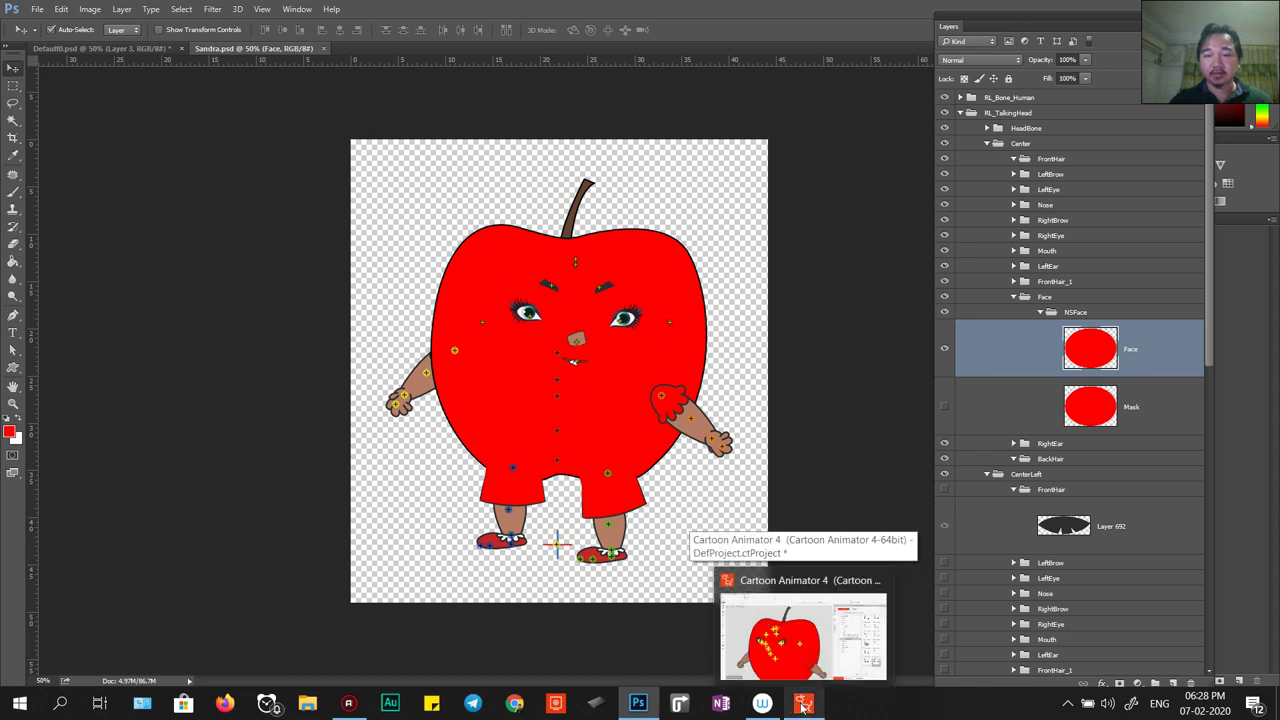
{"action": "left_click", "coordinate": [802, 703]}
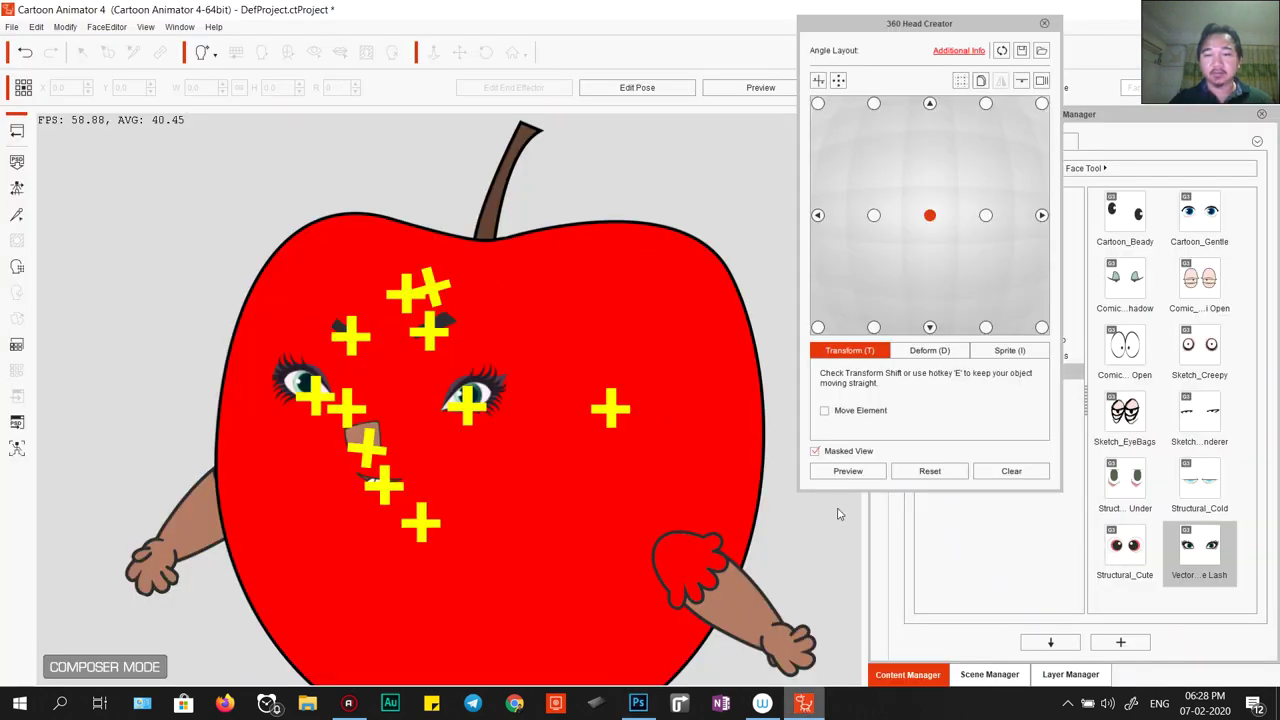
{"action": "left_click", "coordinate": [868, 471]}
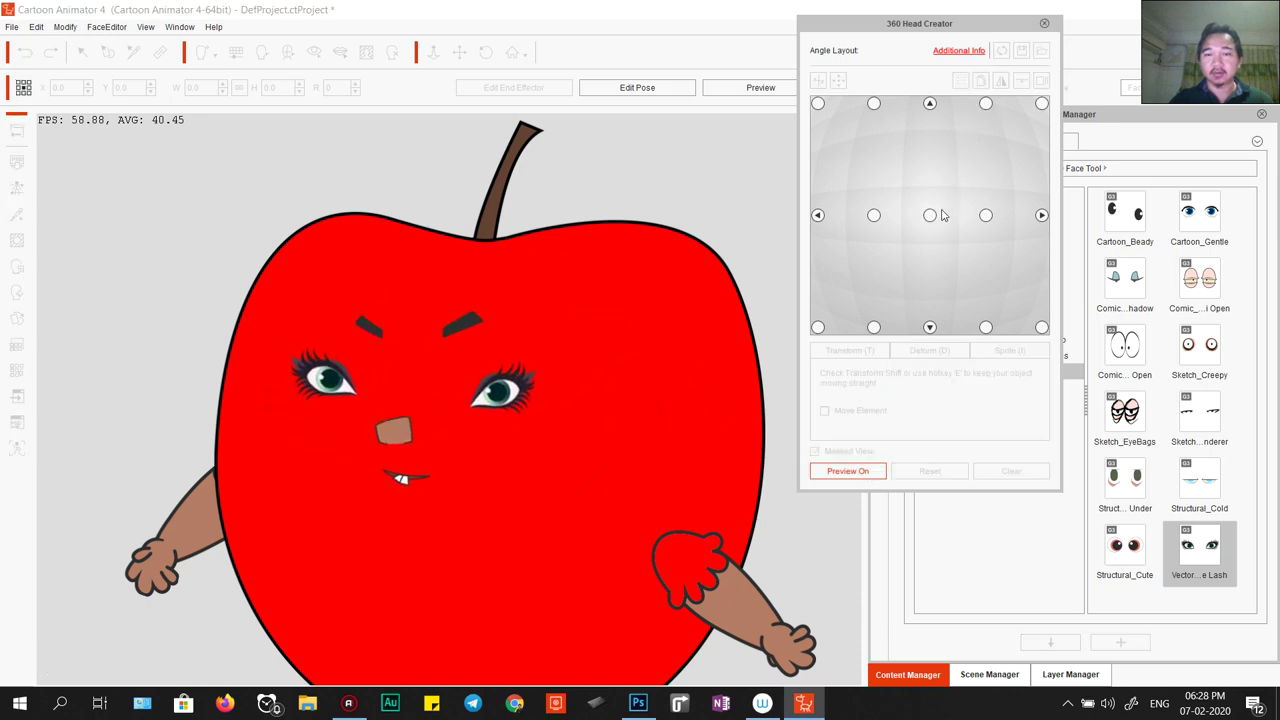
Return to Photoshop, delete the dark hair Layer 692 from the CenterLeft angle's FrontHair group, and save the file.
{"action": "key", "text": "alt+Tab"}
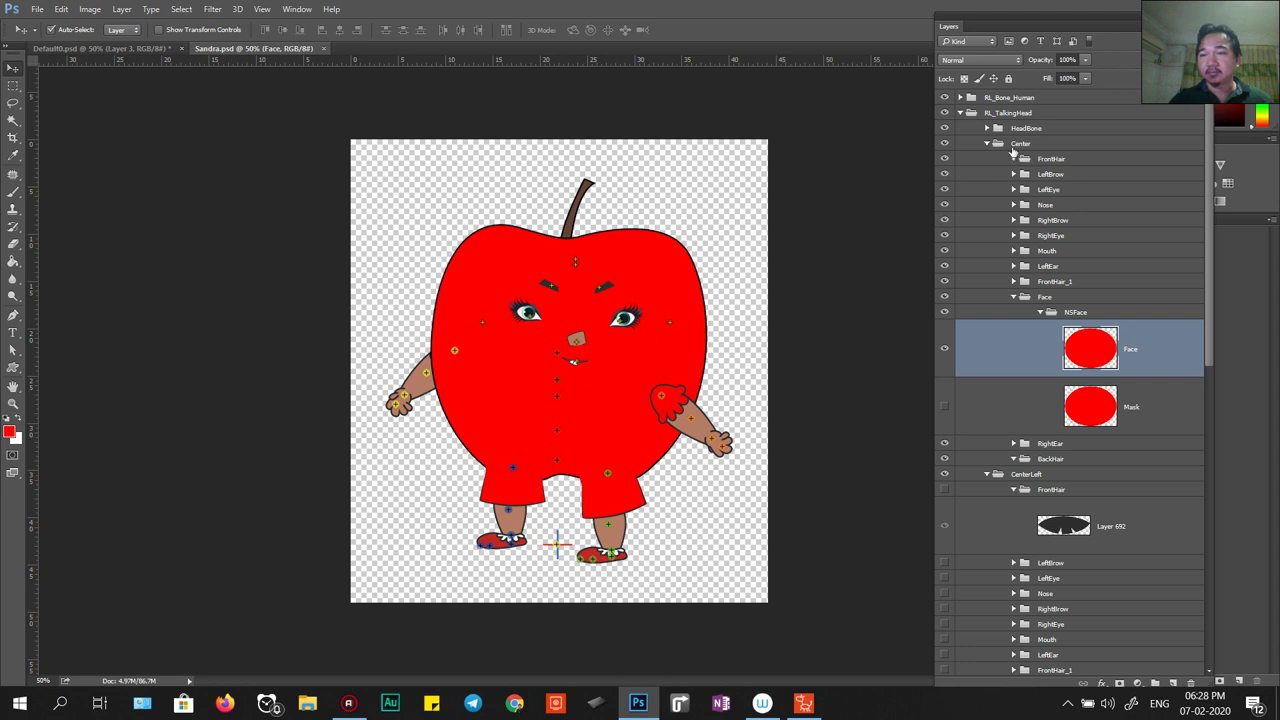
{"action": "left_click", "coordinate": [987, 145]}
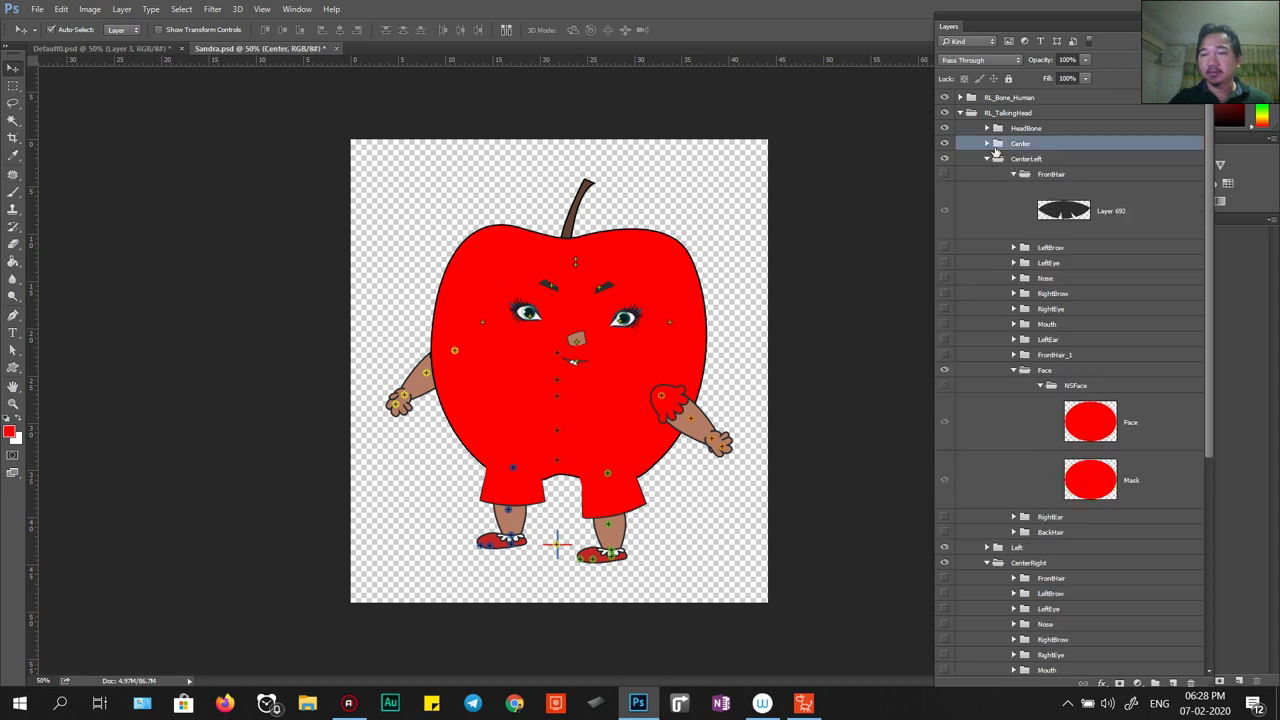
{"action": "left_click", "coordinate": [1075, 212]}
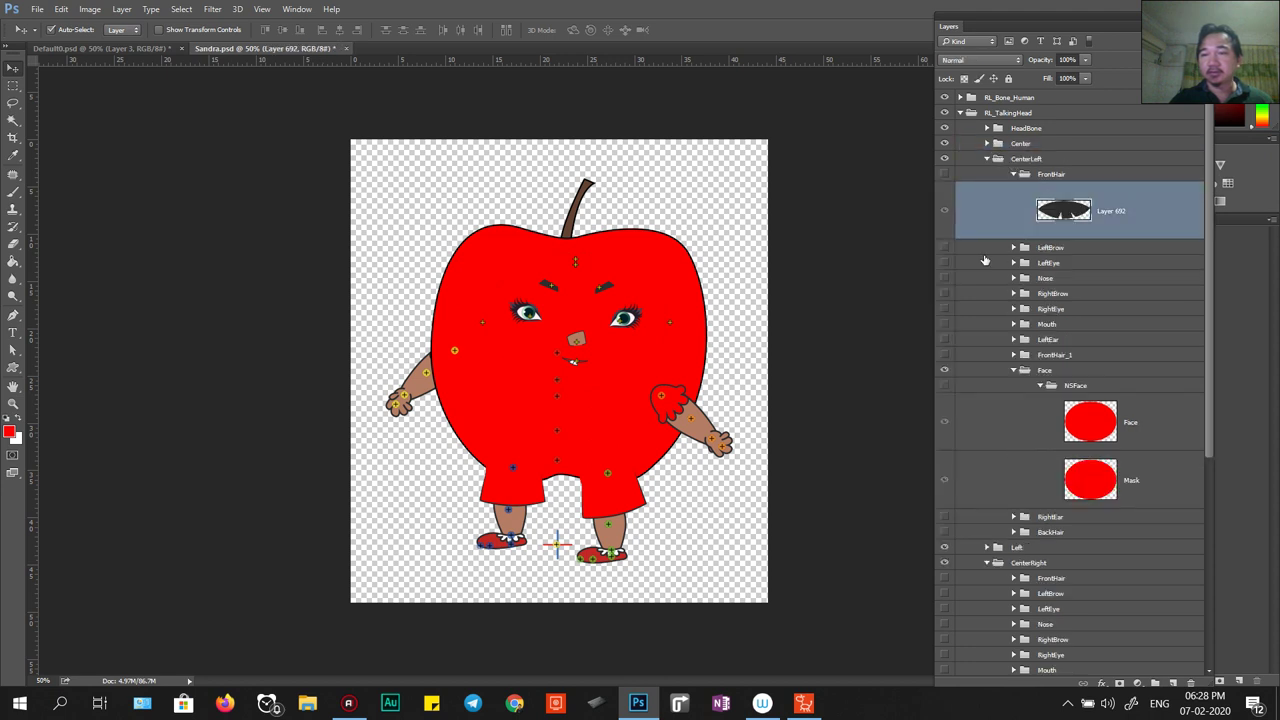
{"action": "left_click", "coordinate": [1013, 174]}
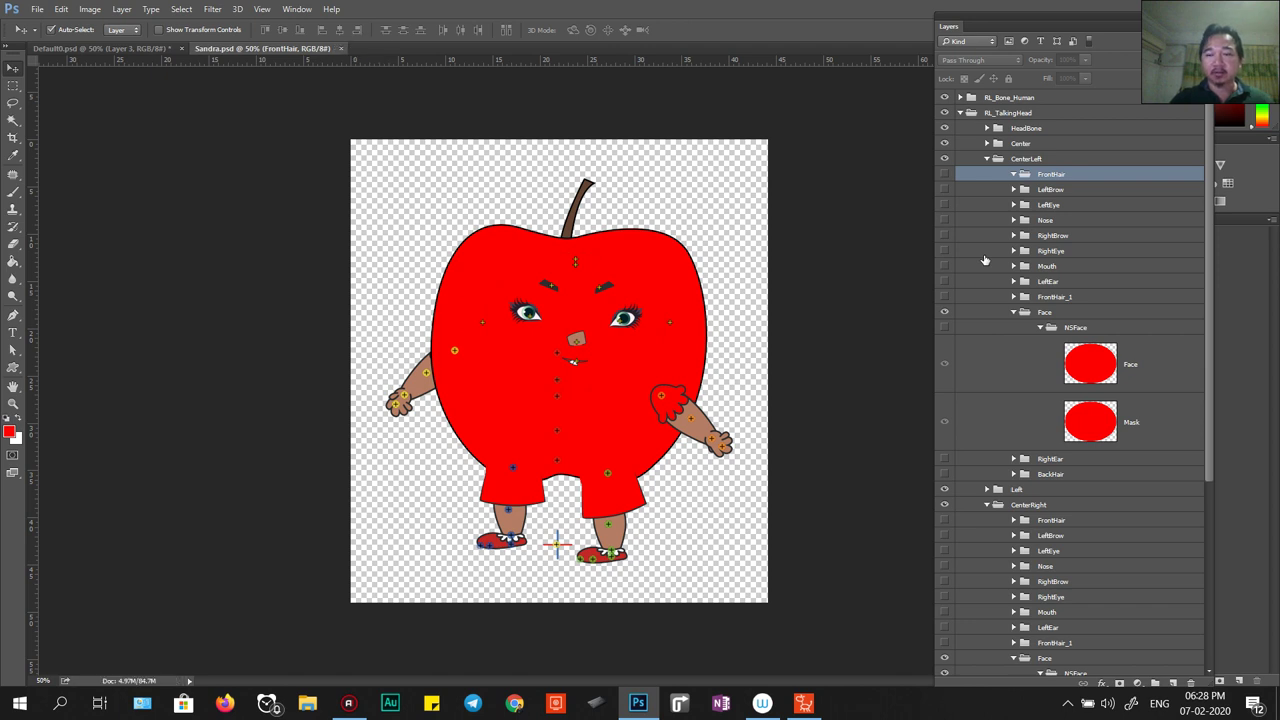
Switch to Cartoon Animator and examine which ear and hair parts still show as the head turns.
{"action": "mouse_move", "coordinate": [802, 705]}
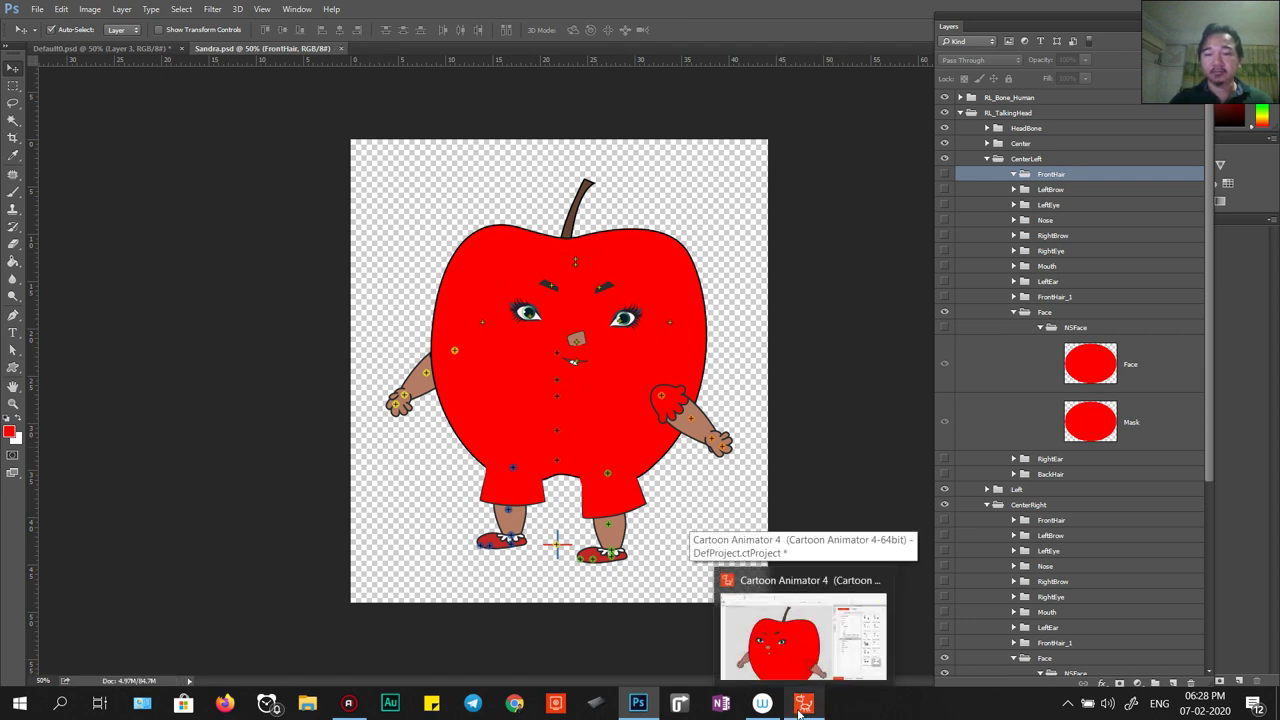
{"action": "left_click", "coordinate": [802, 705]}
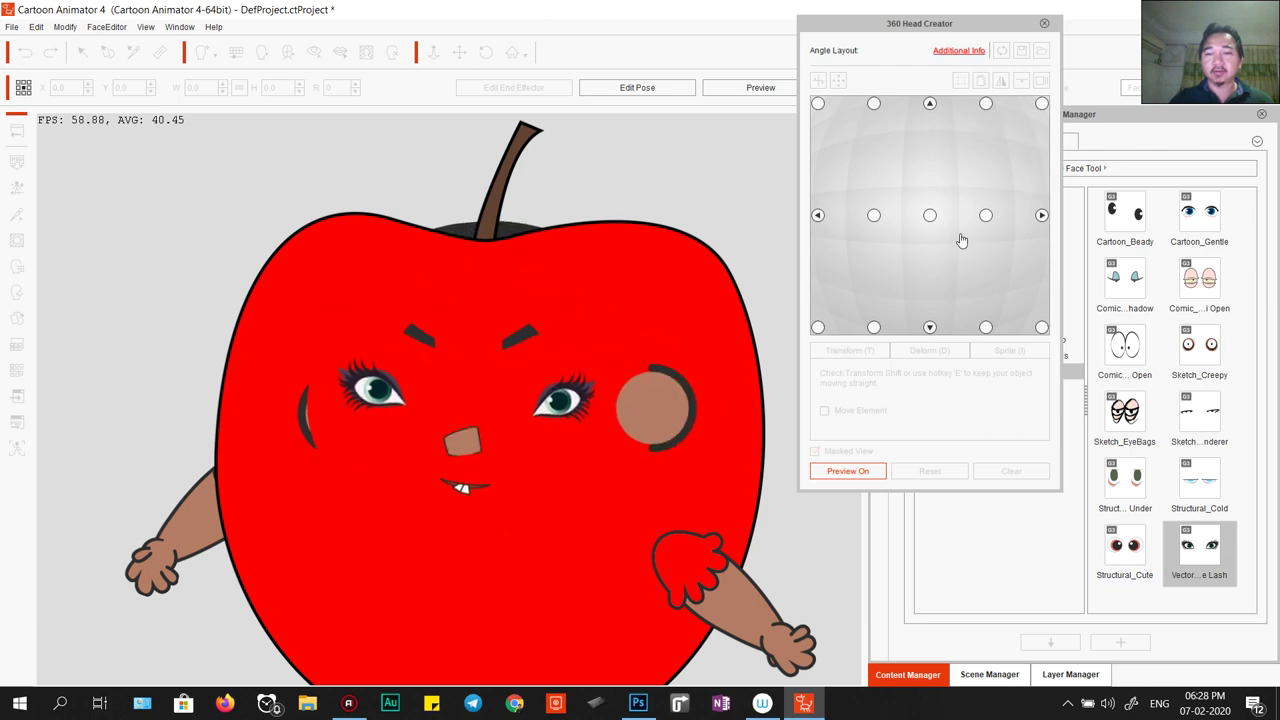
Return to Photoshop, delete the artwork in the CenterLeft angle's LeftEar and RightEar groups, save, and recheck the head in Cartoon Animator.
{"action": "key", "text": "alt+Tab"}
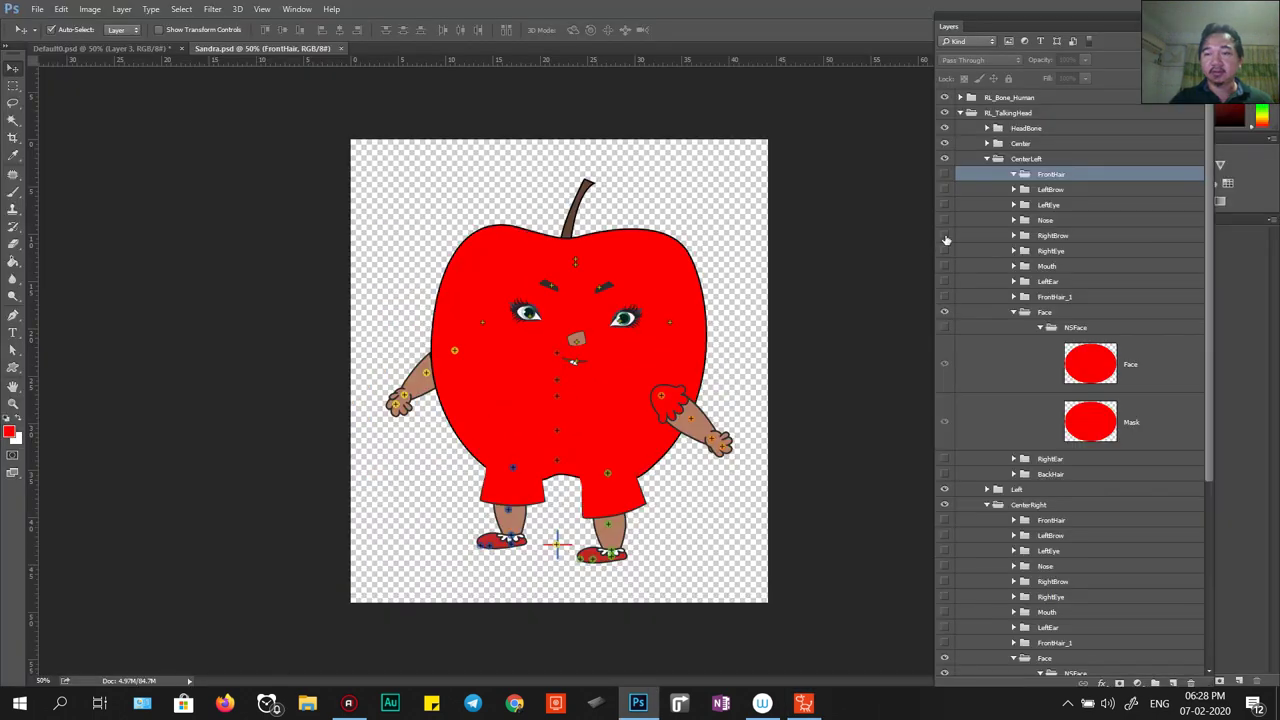
{"action": "left_click", "coordinate": [1014, 282]}
{"action": "left_click", "coordinate": [1074, 316]}
{"action": "left_click", "coordinate": [1014, 282]}
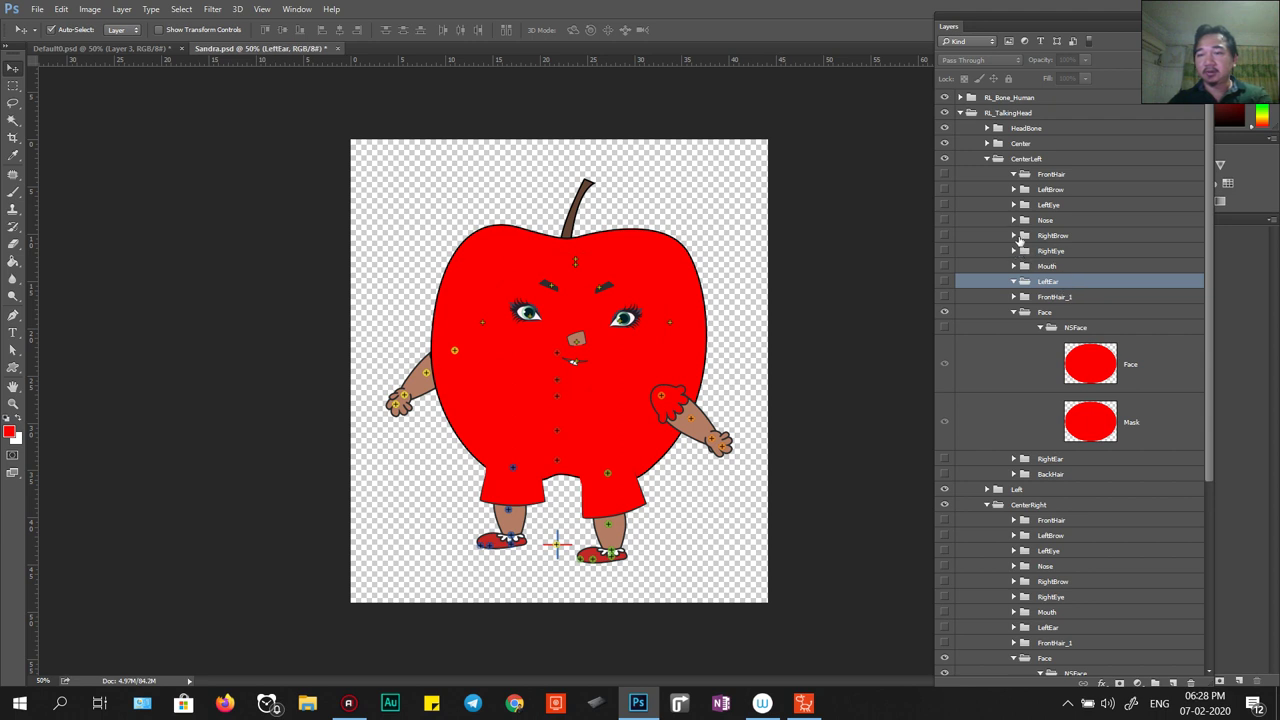
{"action": "left_click", "coordinate": [1014, 458]}
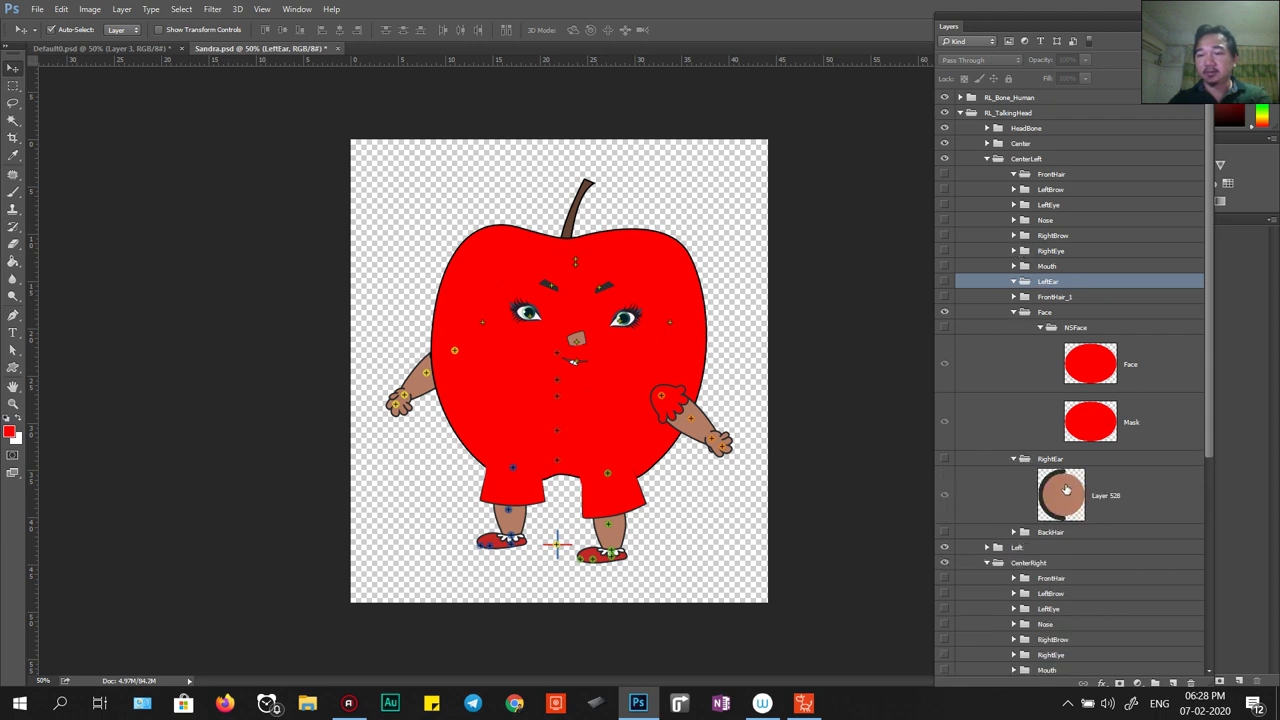
{"action": "left_click", "coordinate": [1074, 492]}
{"action": "left_click", "coordinate": [1014, 458]}
{"action": "key", "text": "ctrl+s"}
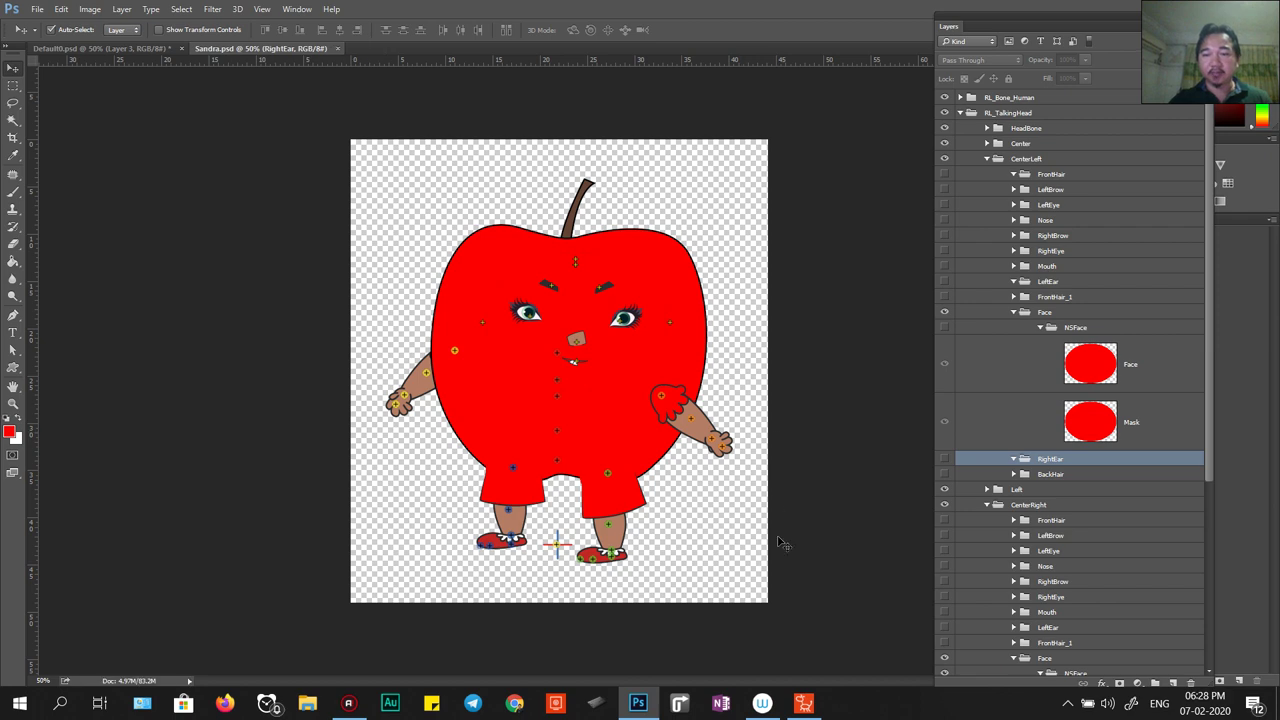
{"action": "left_click", "coordinate": [803, 704]}
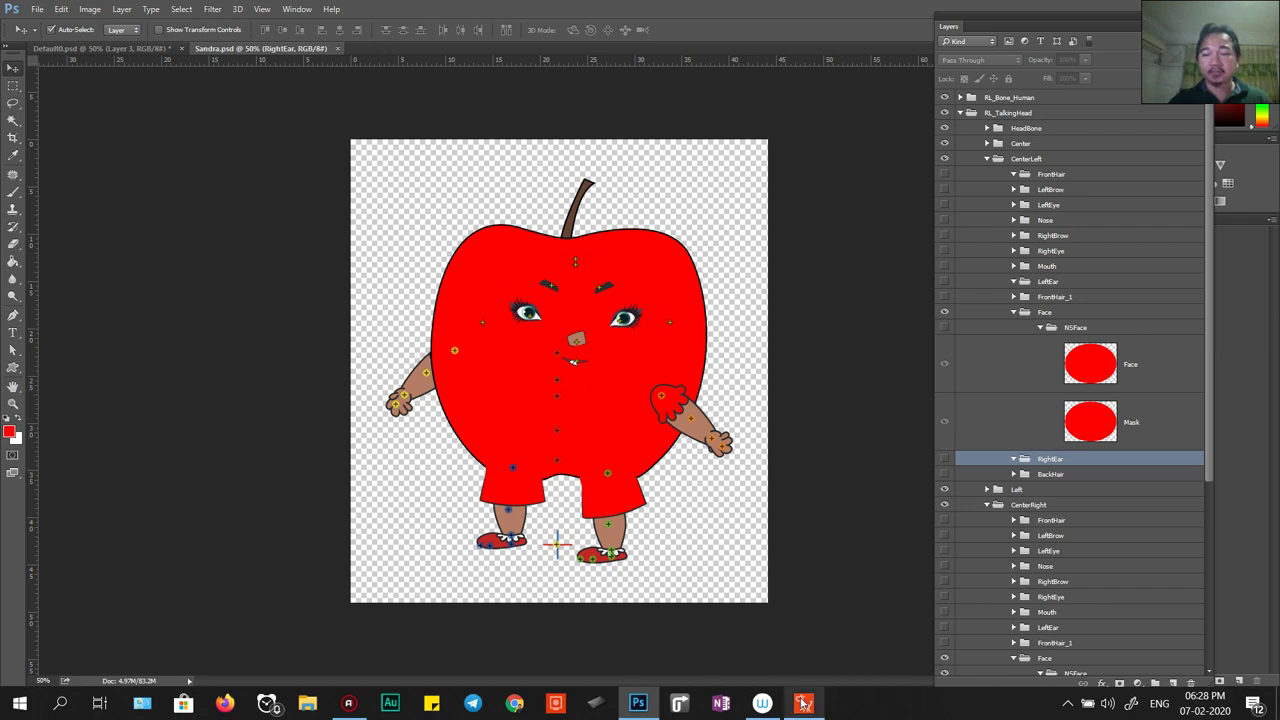
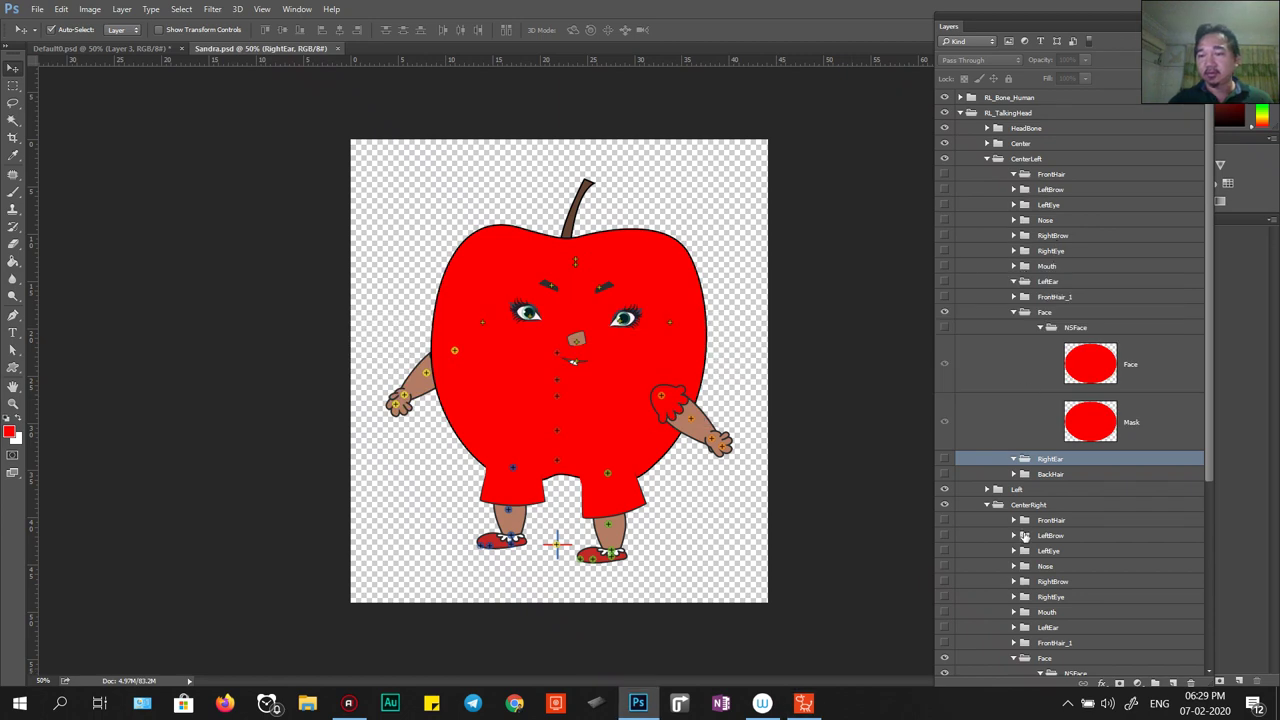
In Photoshop, delete Layer 525 from the CenterLeft angle's BackHair group and save the file.
{"action": "scroll", "coordinate": [1025, 537], "scroll_direction": "down", "scroll_amount": 1}
{"action": "left_click", "coordinate": [1013, 458]}
{"action": "left_click", "coordinate": [985, 492]}
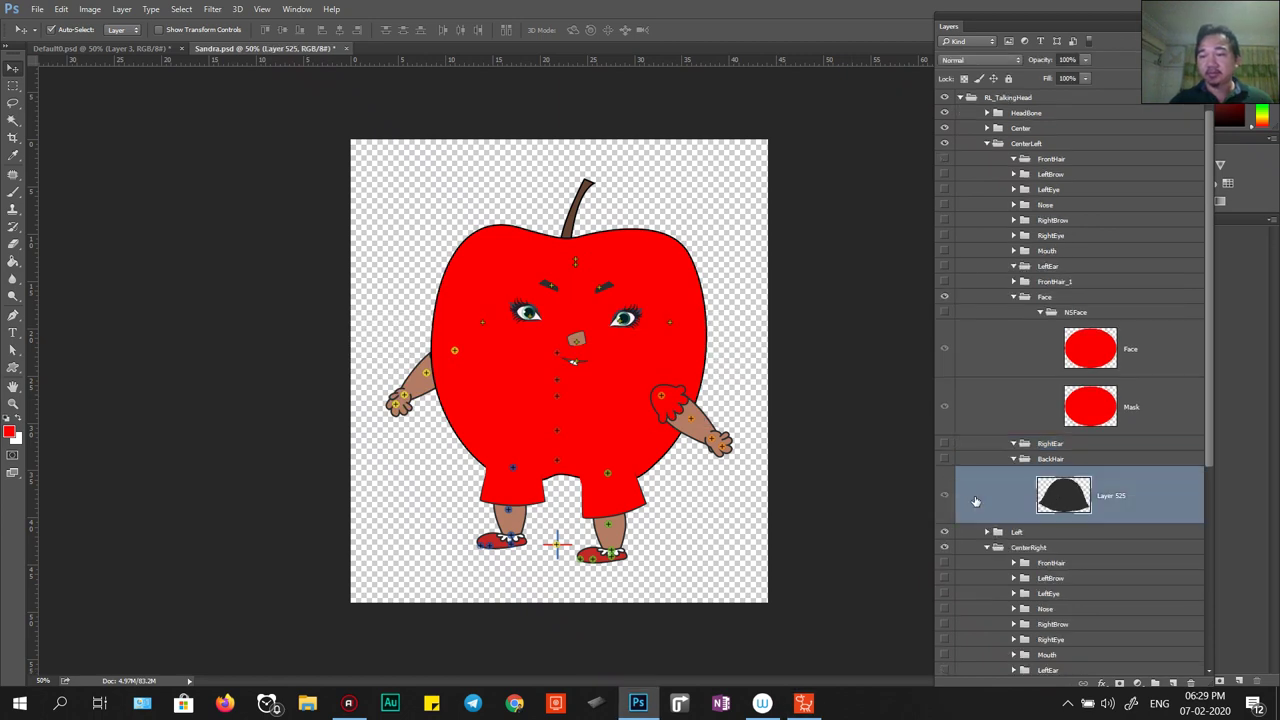
{"action": "left_click", "coordinate": [1013, 458]}
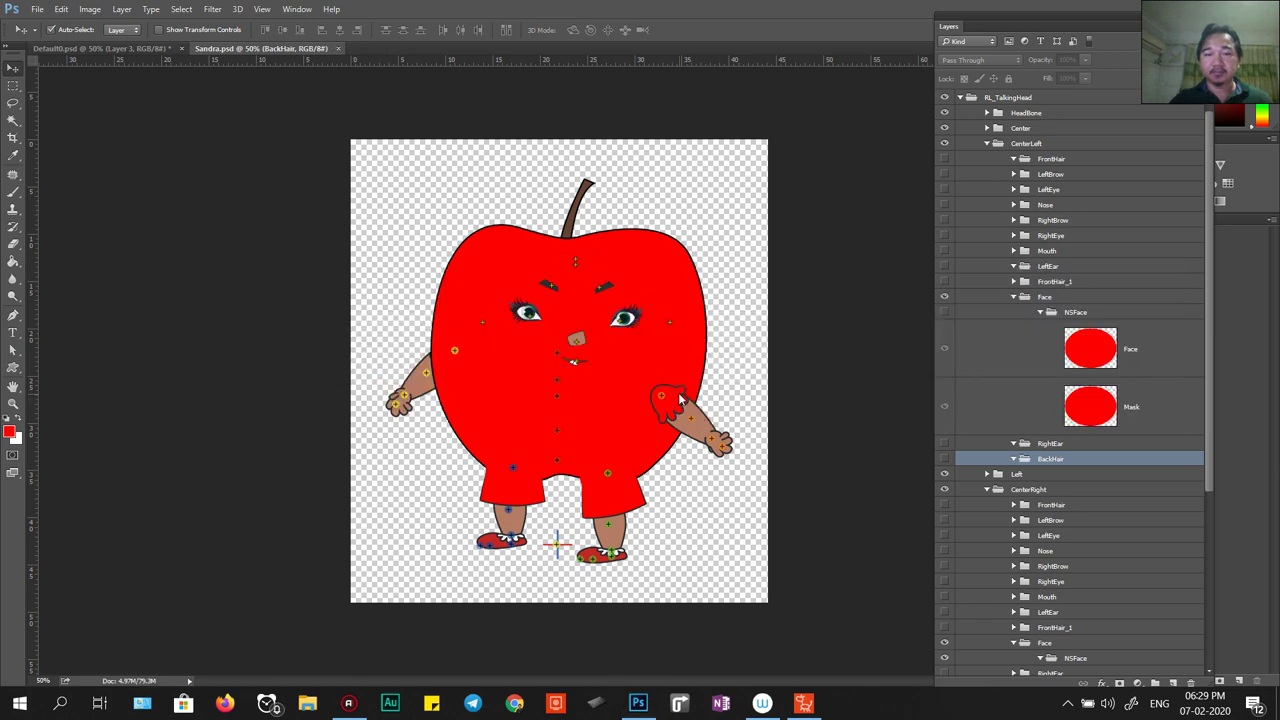
Switch to Cartoon Animator, leave Composer Mode for the stage, and play the timeline from frame 1.
{"action": "left_click", "coordinate": [803, 703]}
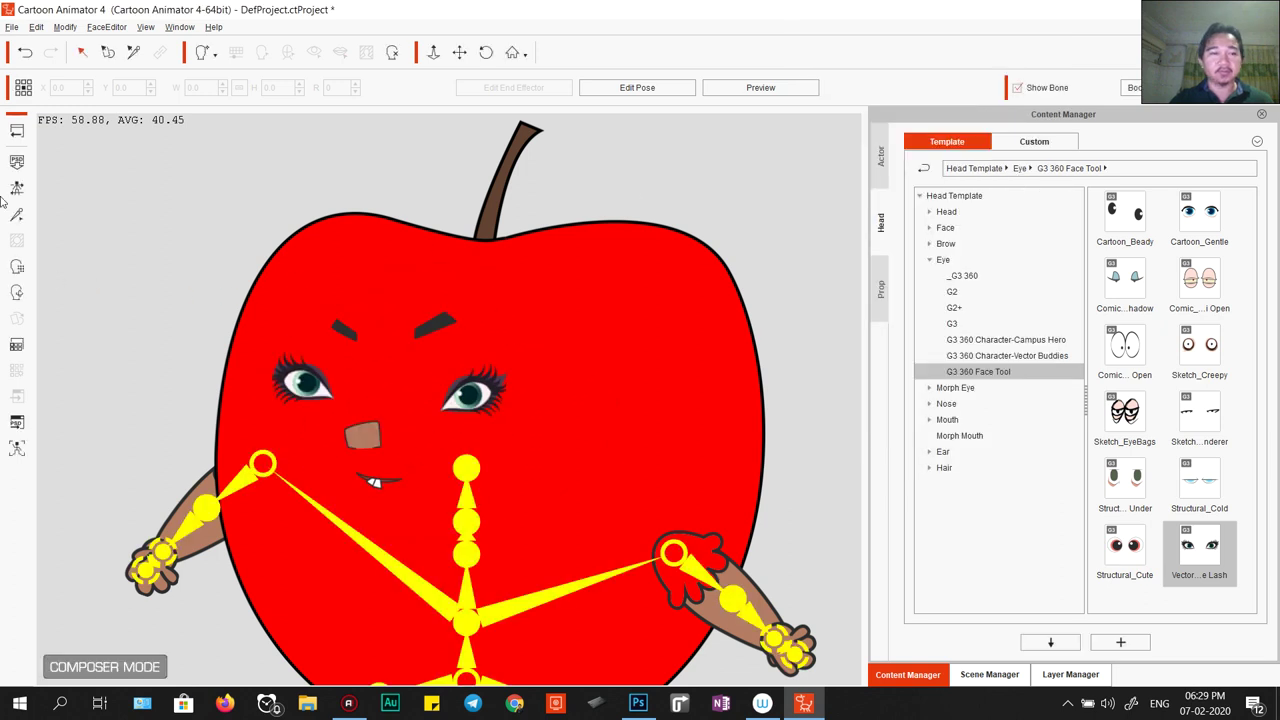
{"action": "left_click", "coordinate": [626, 400]}
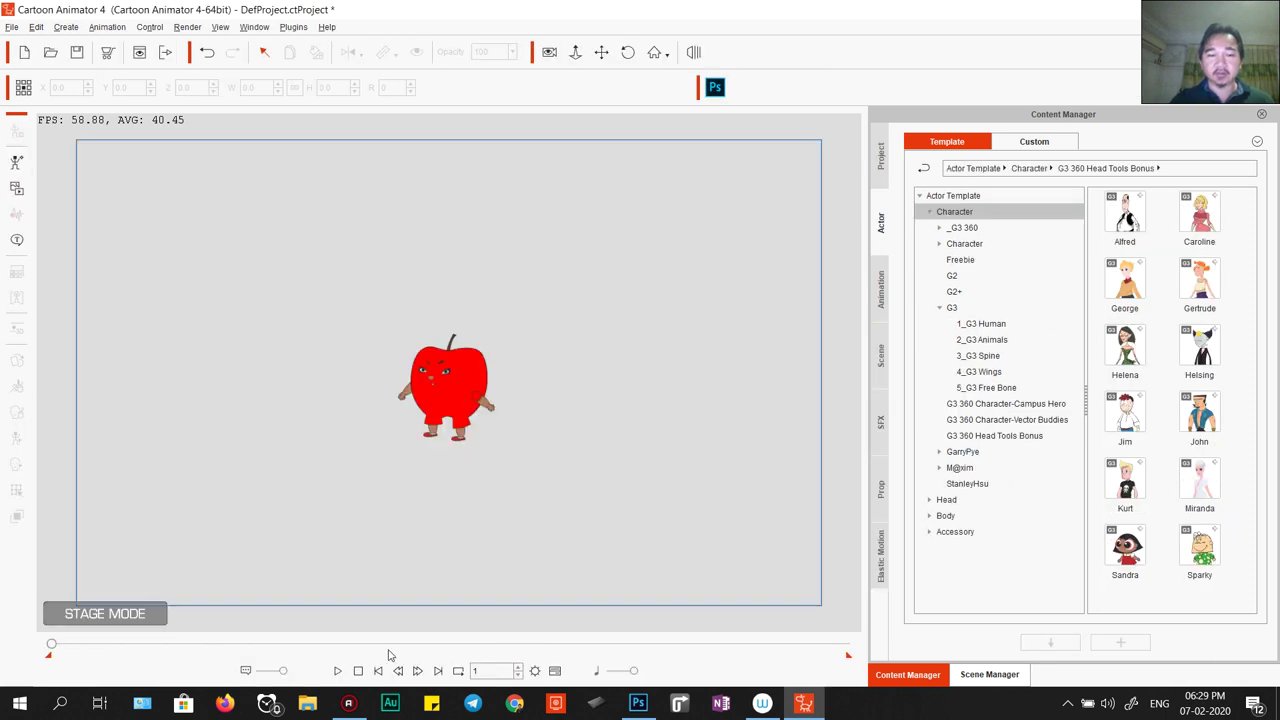
{"action": "left_click", "coordinate": [338, 671]}
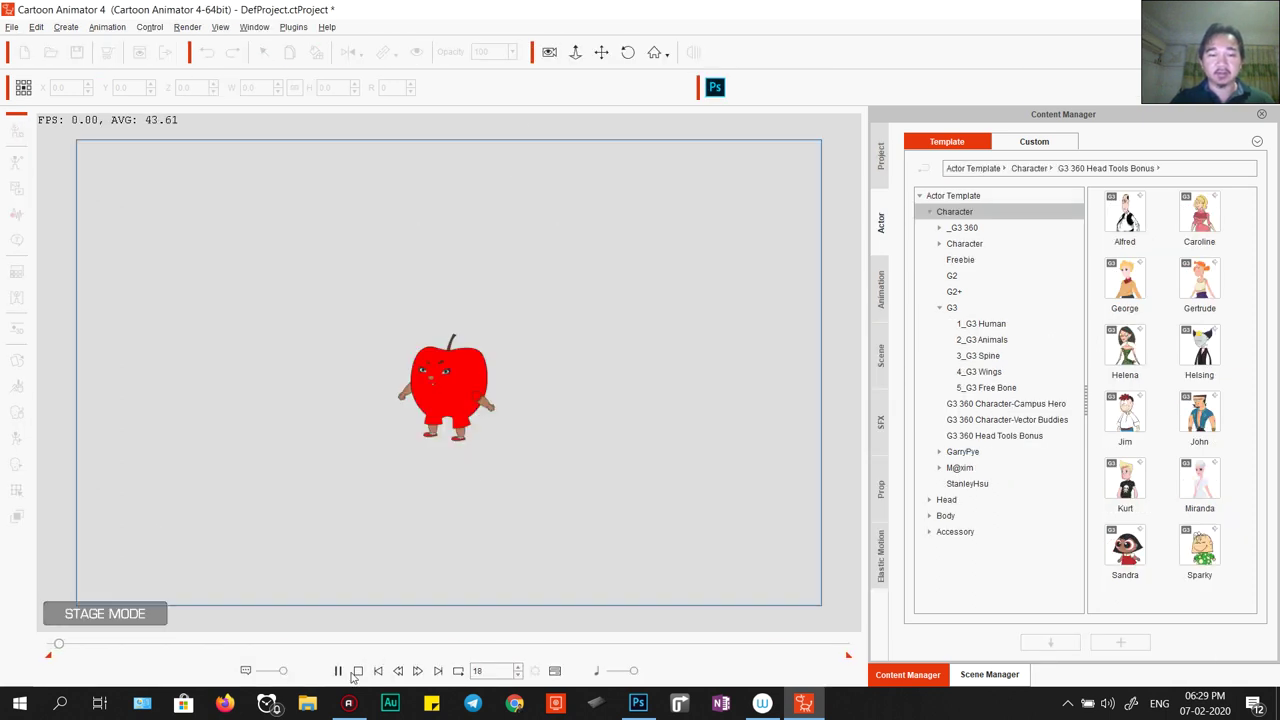
Stop the playback and open the Side motions of _Turners_Female under 1_G3 Human in the animation templates.
{"action": "left_click", "coordinate": [357, 671]}
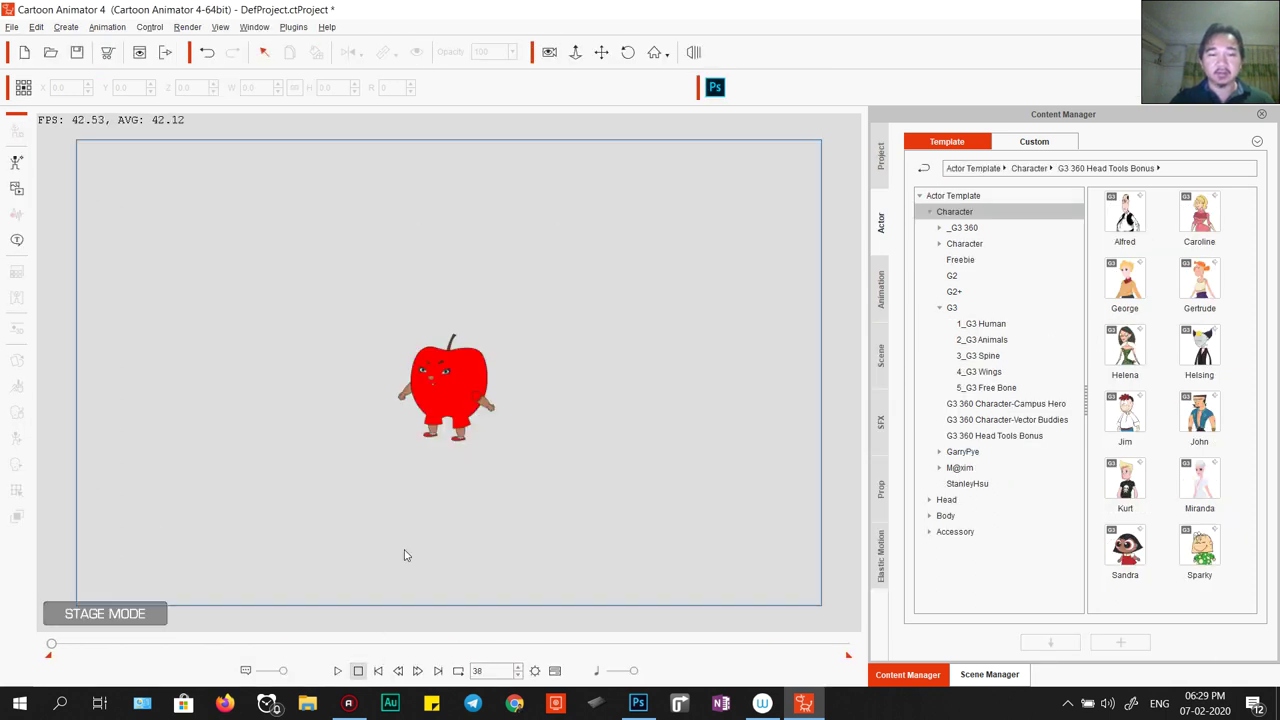
{"action": "left_click", "coordinate": [880, 290]}
{"action": "left_click", "coordinate": [929, 211]}
{"action": "left_click", "coordinate": [940, 228]}
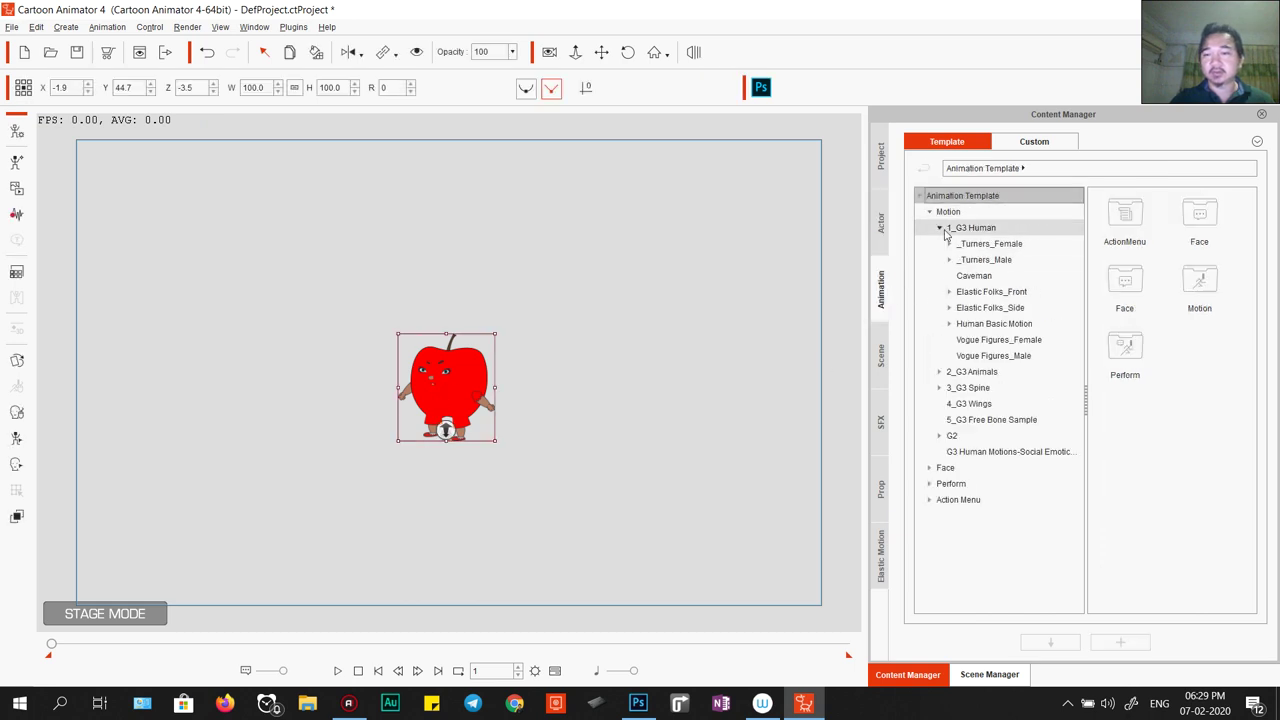
{"action": "left_click", "coordinate": [985, 244]}
{"action": "left_click", "coordinate": [975, 259]}
{"action": "left_click", "coordinate": [977, 276]}
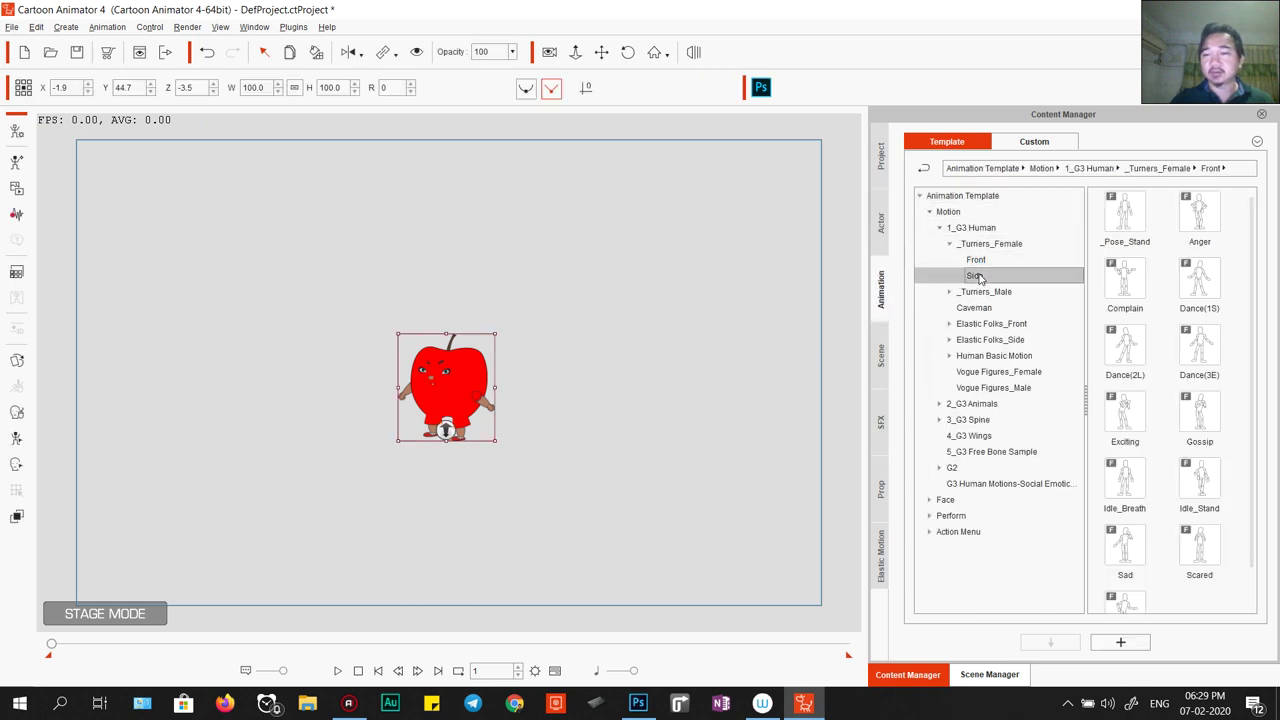
Apply Walk(1S) followed by Walk(2L) twice in sequence to the apple character, and stop the playback.
{"action": "left_click_drag", "start_coordinate": [1249, 262], "coordinate": [1250, 575]}
{"action": "left_click_drag", "start_coordinate": [1200, 510], "coordinate": [477, 382]}
{"action": "left_click_drag", "start_coordinate": [1124, 575], "coordinate": [478, 392]}
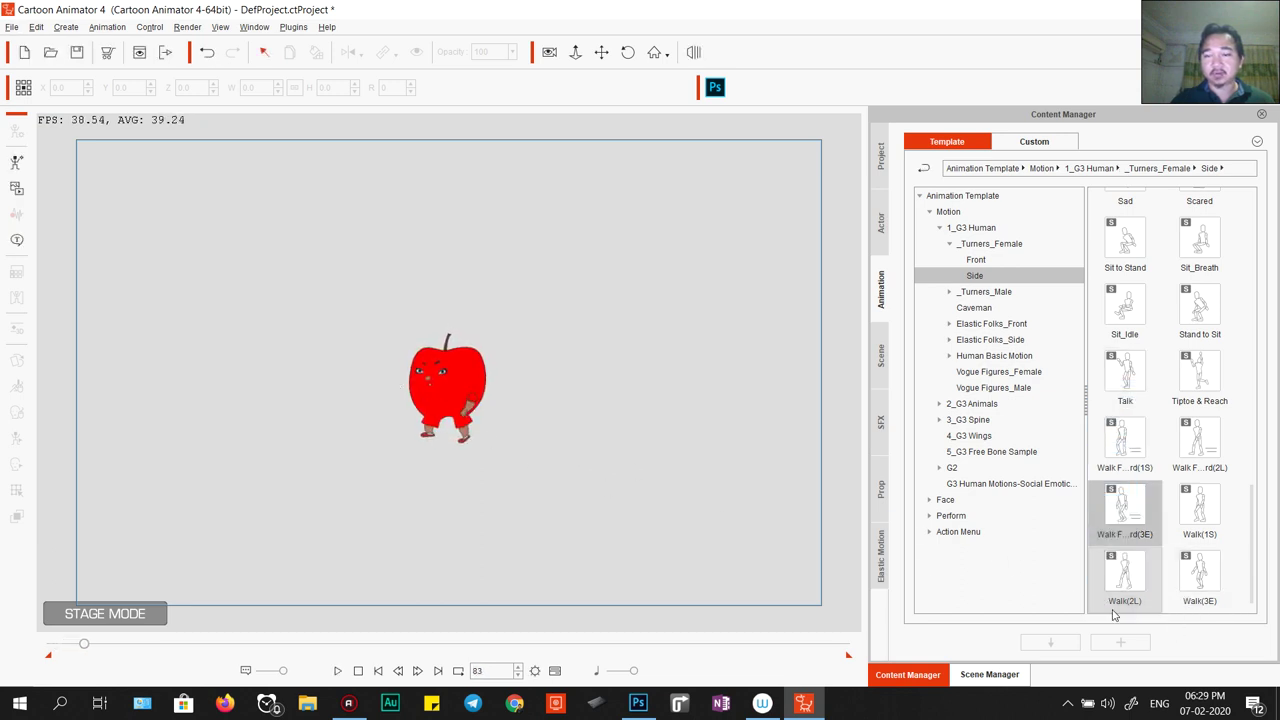
{"action": "left_click_drag", "start_coordinate": [1133, 587], "coordinate": [472, 610]}
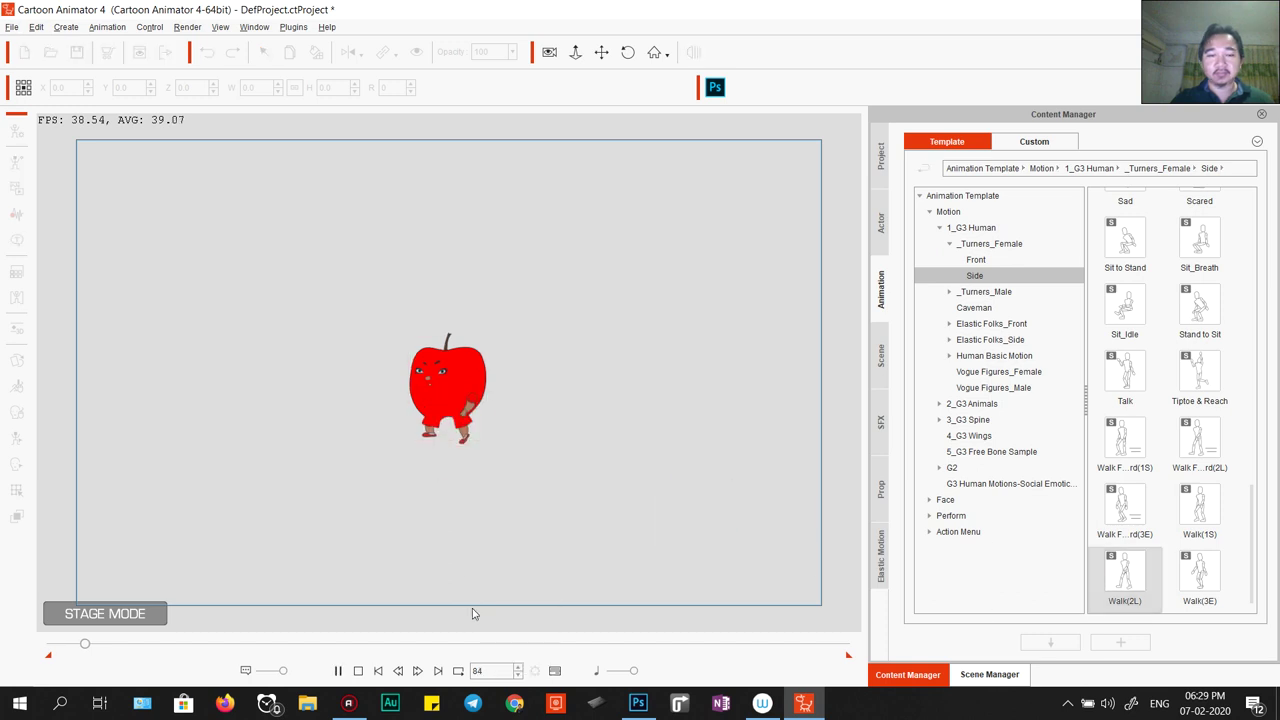
{"action": "left_click", "coordinate": [357, 670]}
In the Timeline, add a Transform key at frame 11, and at frame 82 move the apple character to about X -84.2.
{"action": "left_click", "coordinate": [555, 673]}
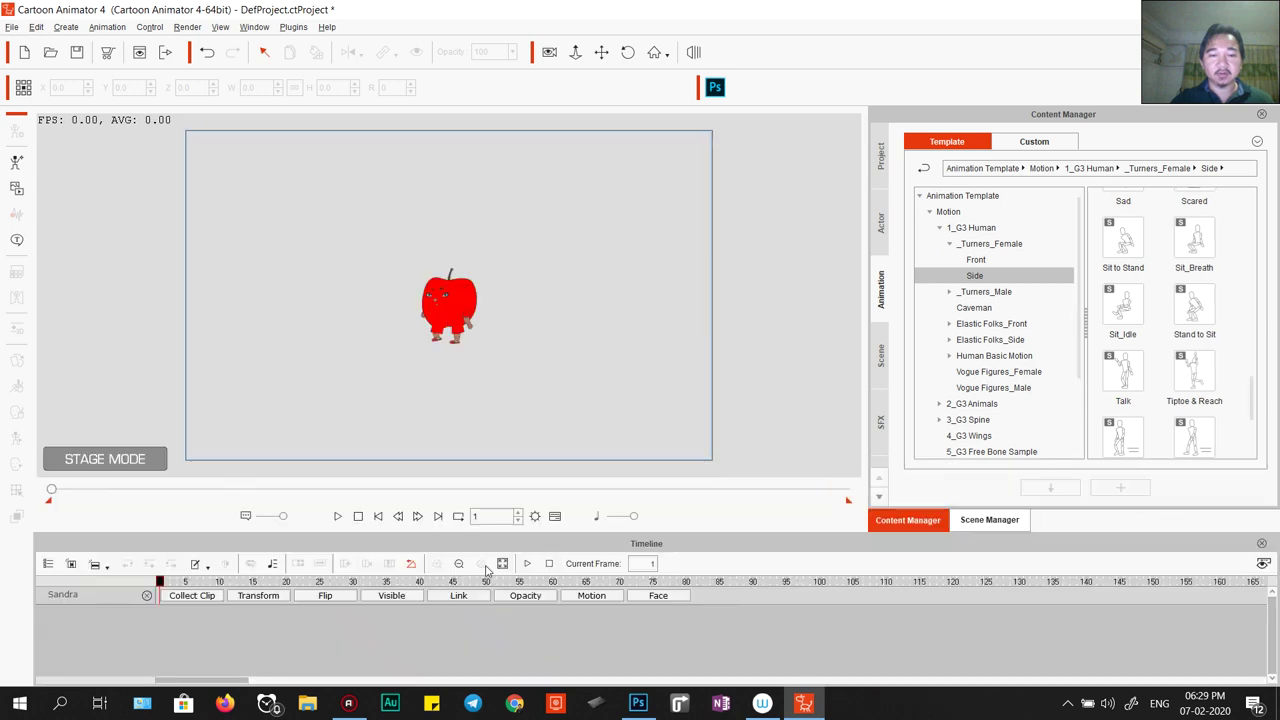
{"action": "left_click", "coordinate": [428, 318]}
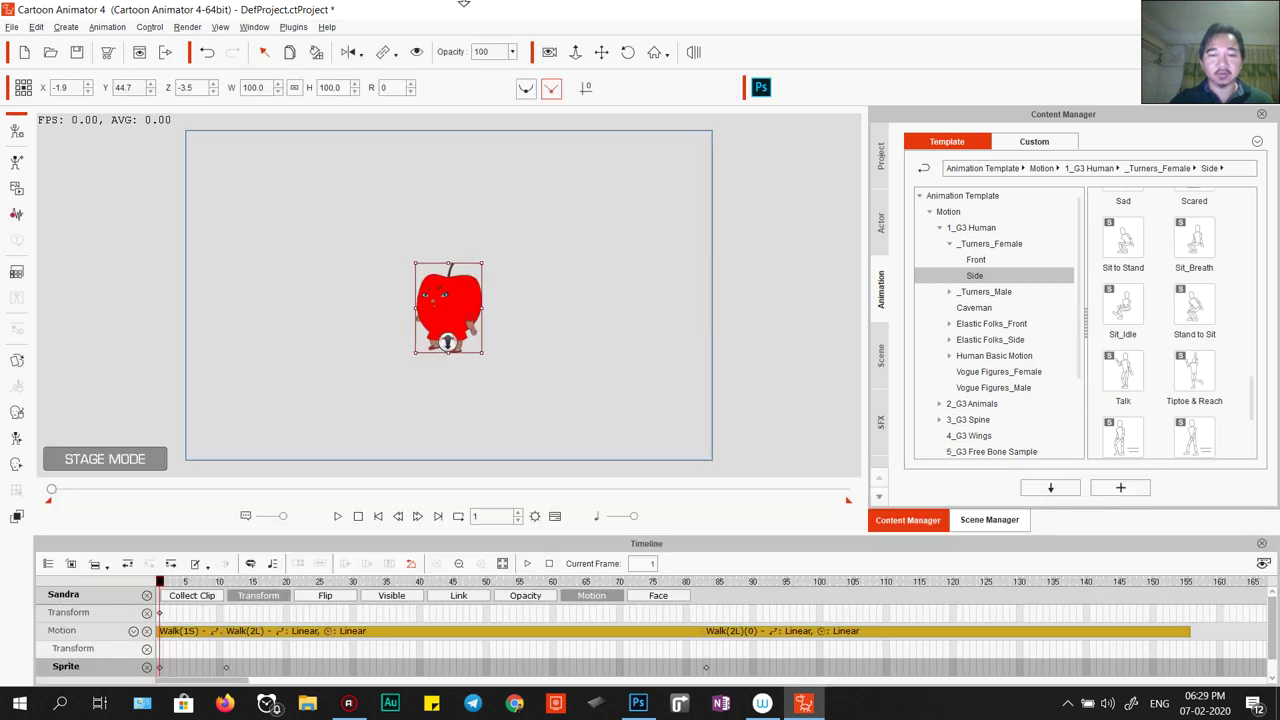
{"action": "left_click", "coordinate": [226, 612]}
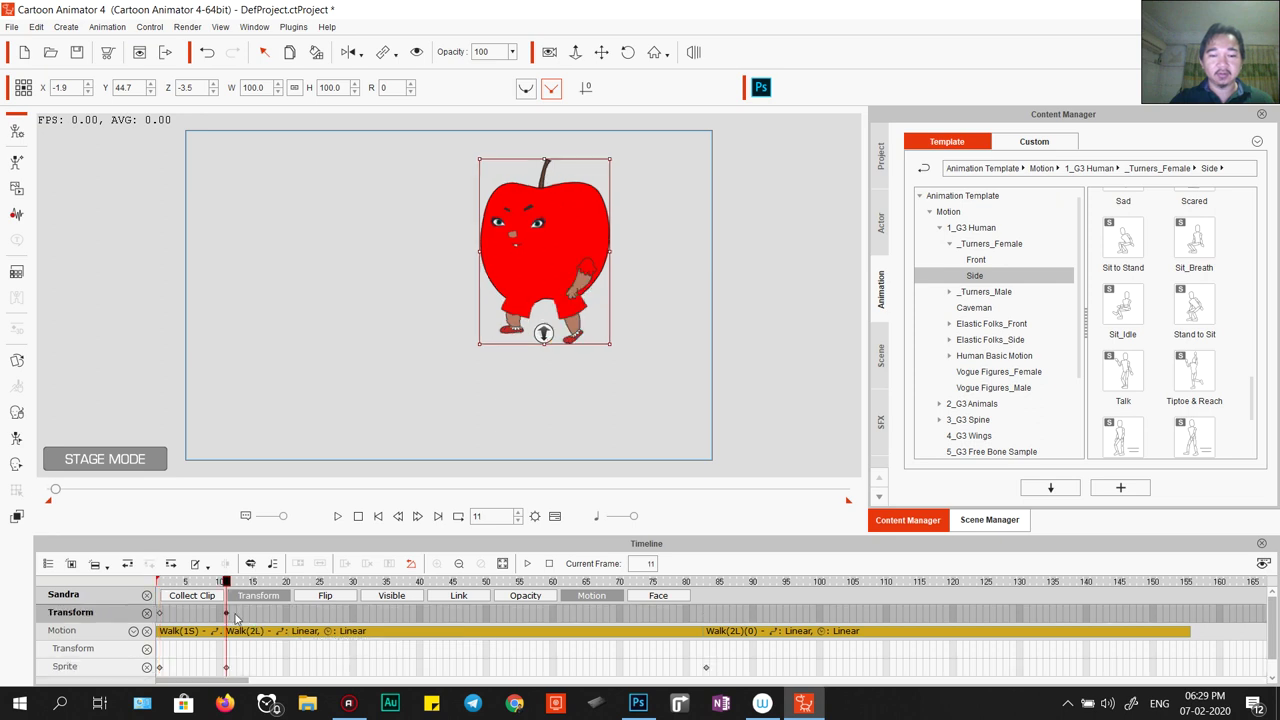
{"action": "left_click", "coordinate": [701, 612]}
{"action": "left_click_drag", "start_coordinate": [576, 250], "coordinate": [381, 243]}
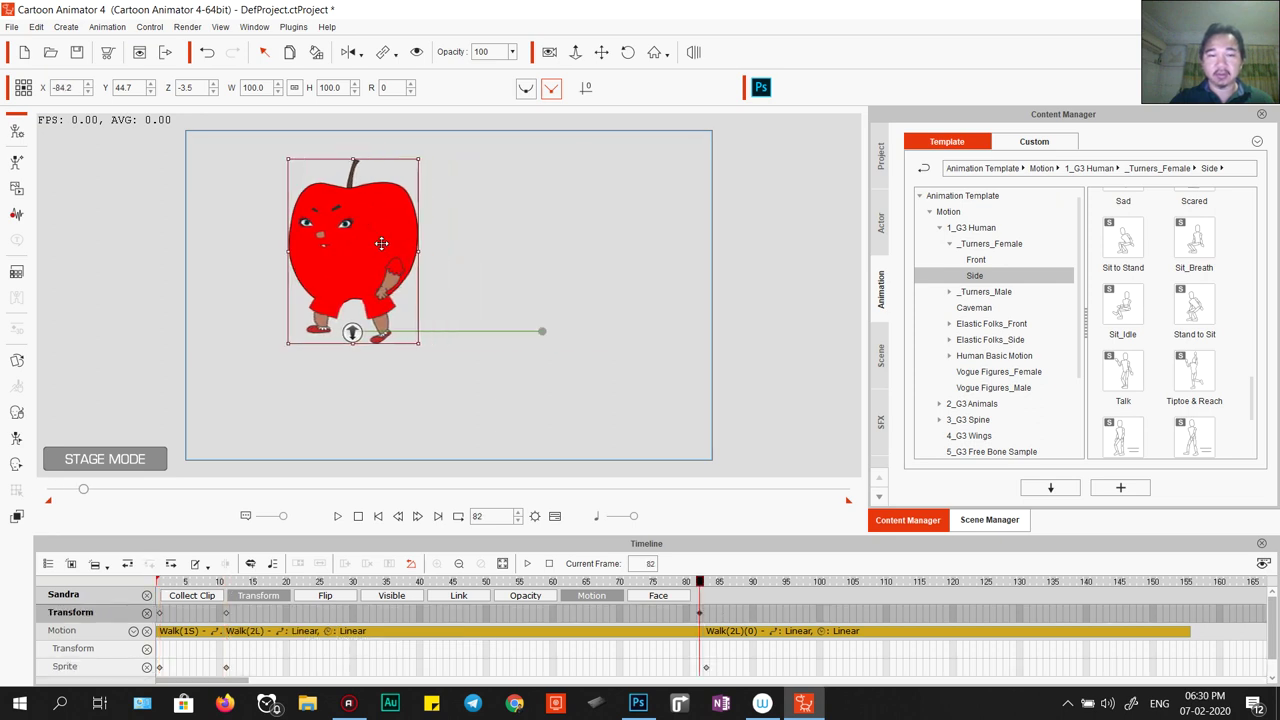
Play the walk across the stage from frame 1 and stop it.
{"action": "left_click", "coordinate": [358, 516]}
{"action": "left_click", "coordinate": [338, 516]}
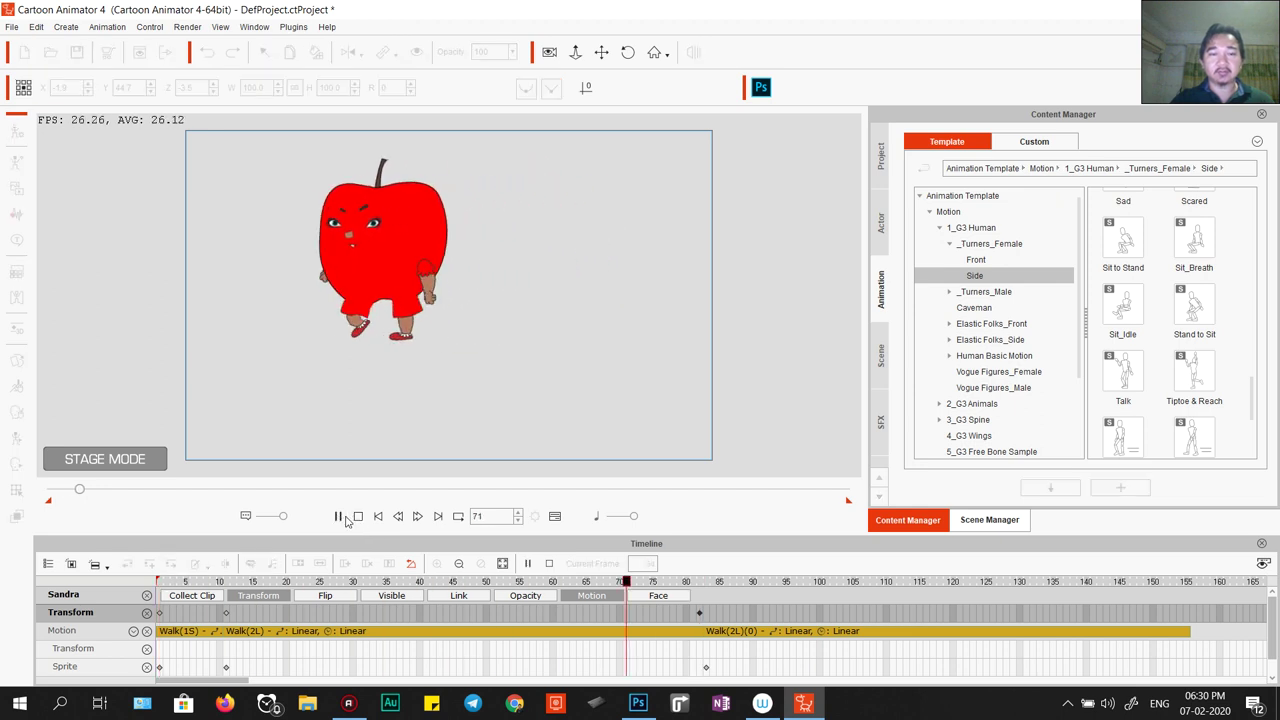
{"action": "left_click", "coordinate": [358, 516]}
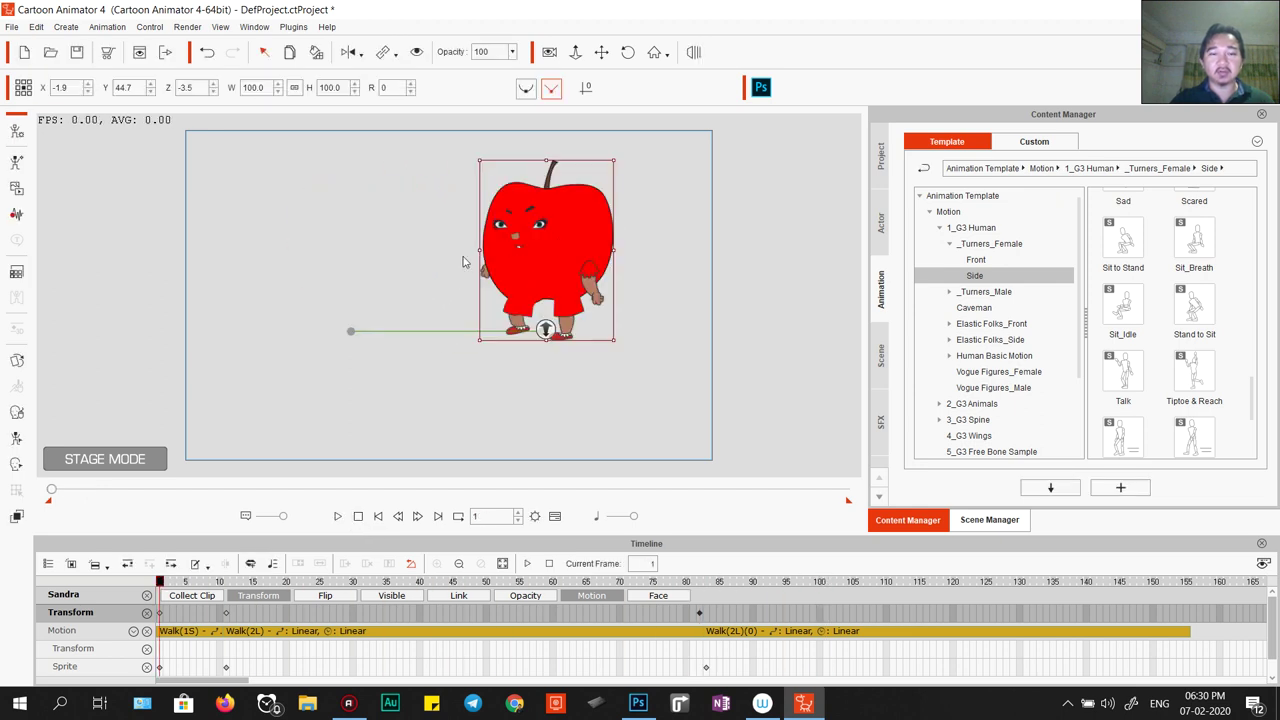
Open the character in Composer Mode and edit its pose, moving the RArm bone to about X -23.4, Y 35.1.
{"action": "left_click", "coordinate": [15, 137]}
{"action": "left_click", "coordinate": [546, 381]}
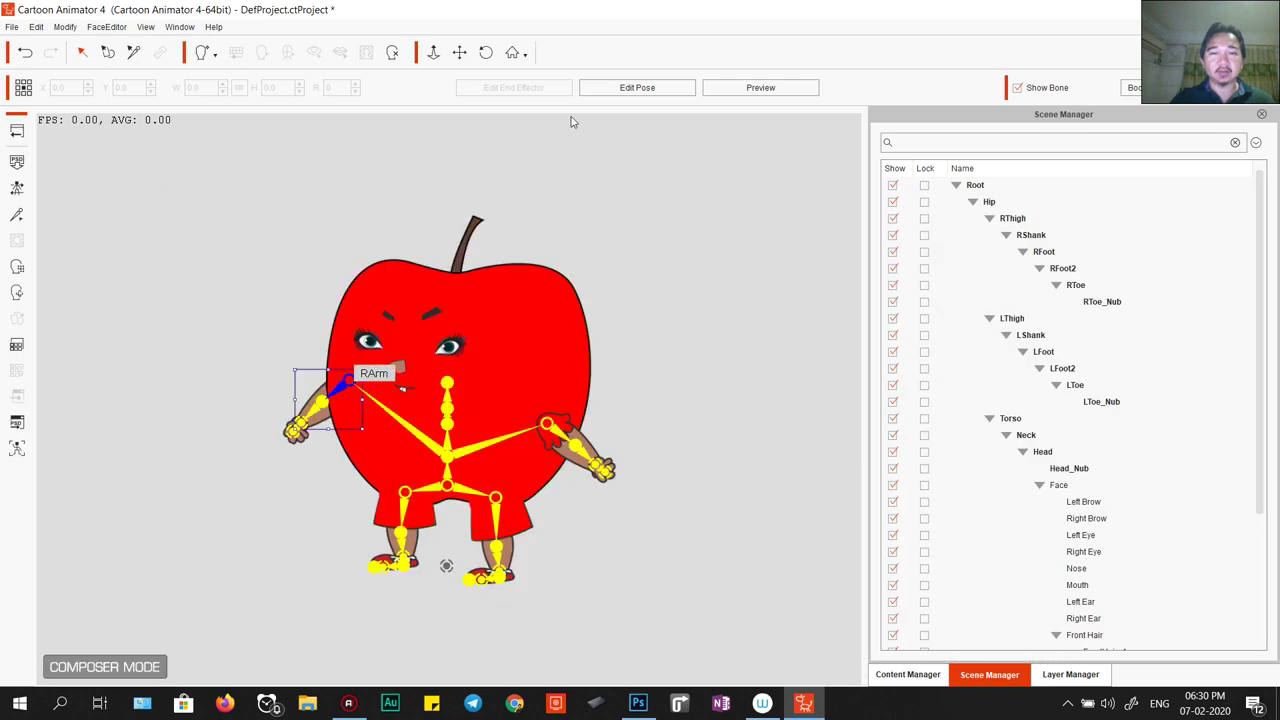
{"action": "left_click", "coordinate": [626, 90]}
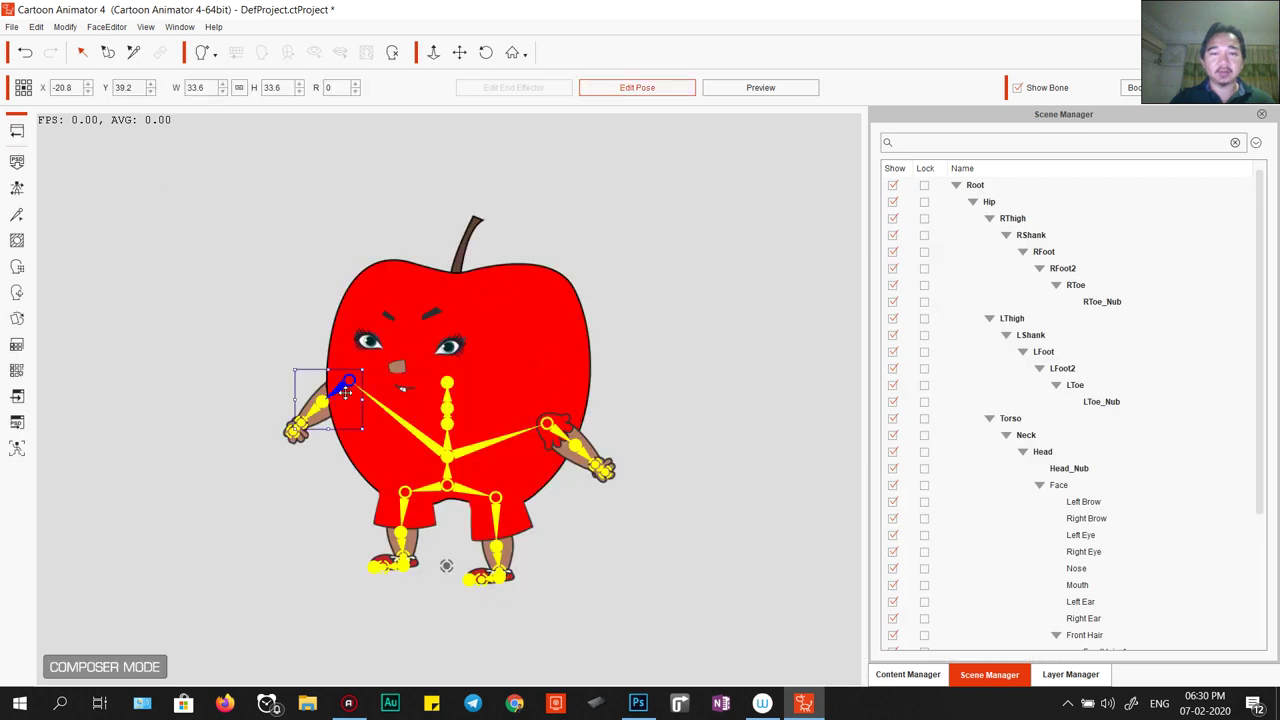
{"action": "left_click_drag", "start_coordinate": [347, 383], "coordinate": [337, 399]}
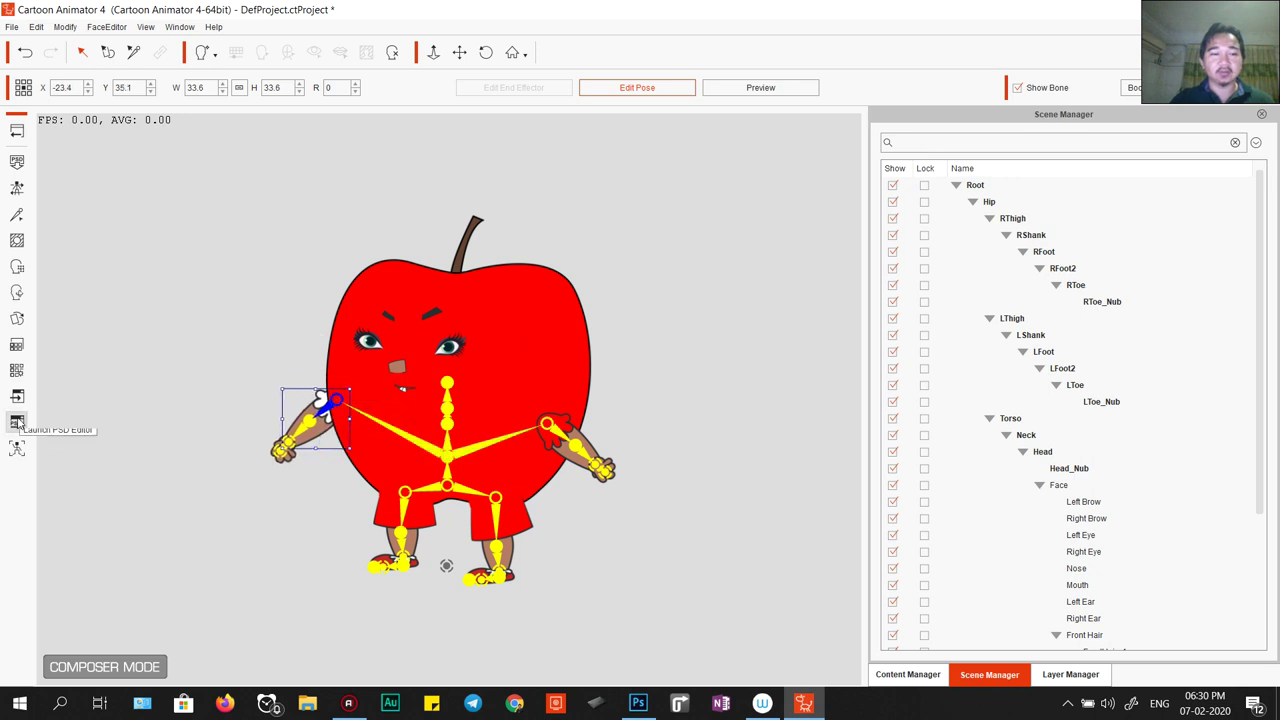
Send the character to Photoshop, fill the white sleeve of the RArm layer with red, save, and return to Cartoon Animator.
{"action": "left_click", "coordinate": [17, 424]}
{"action": "left_click", "coordinate": [888, 277]}
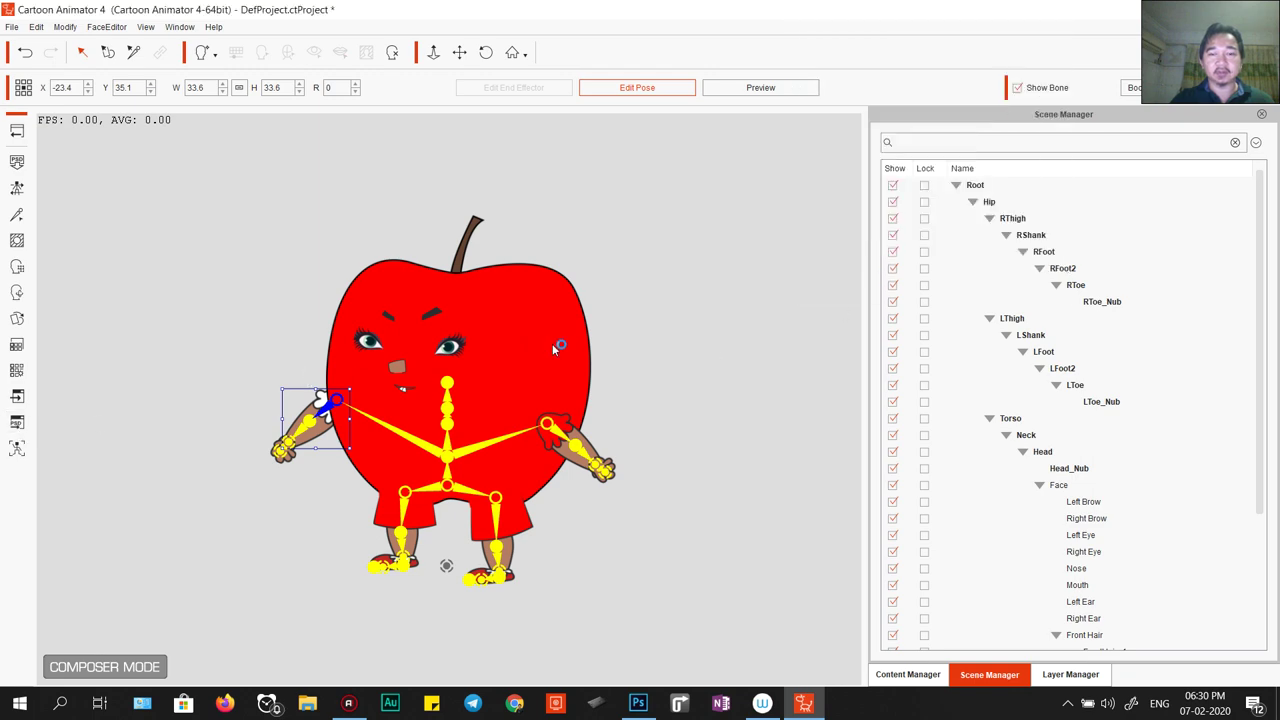
{"action": "key", "text": "Return"}
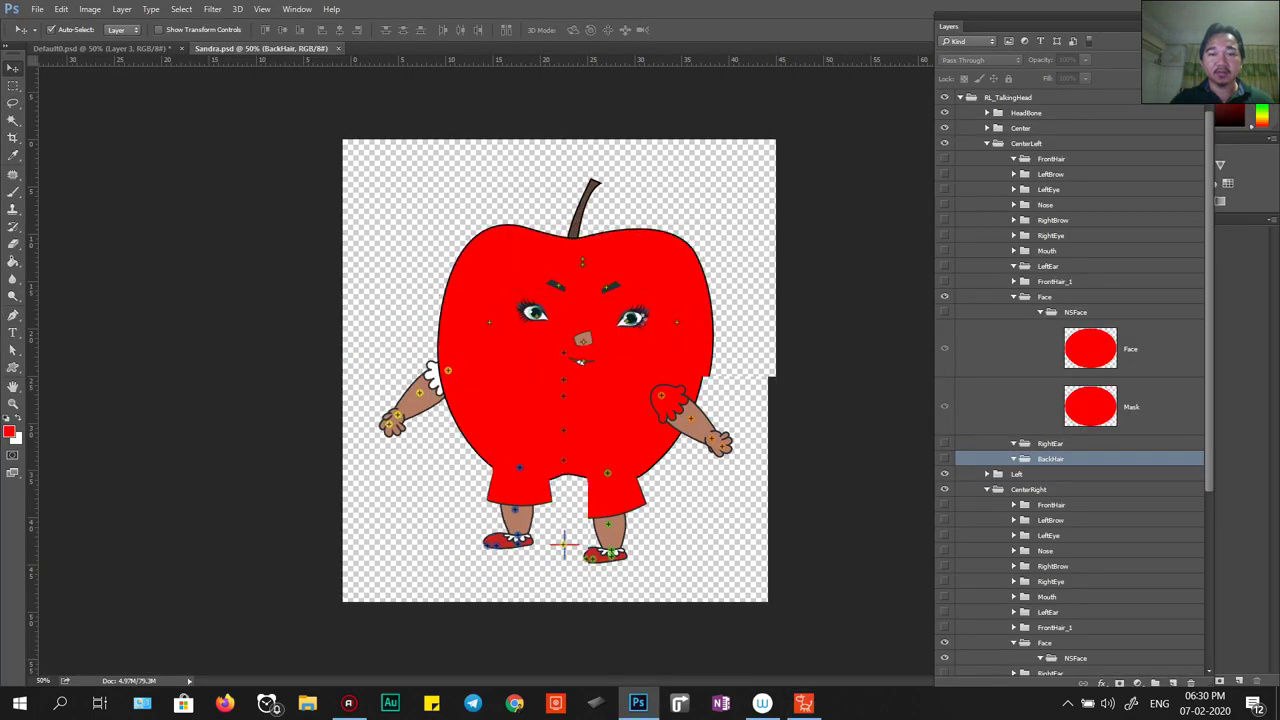
{"action": "left_click", "coordinate": [449, 379]}
{"action": "key", "text": "g"}
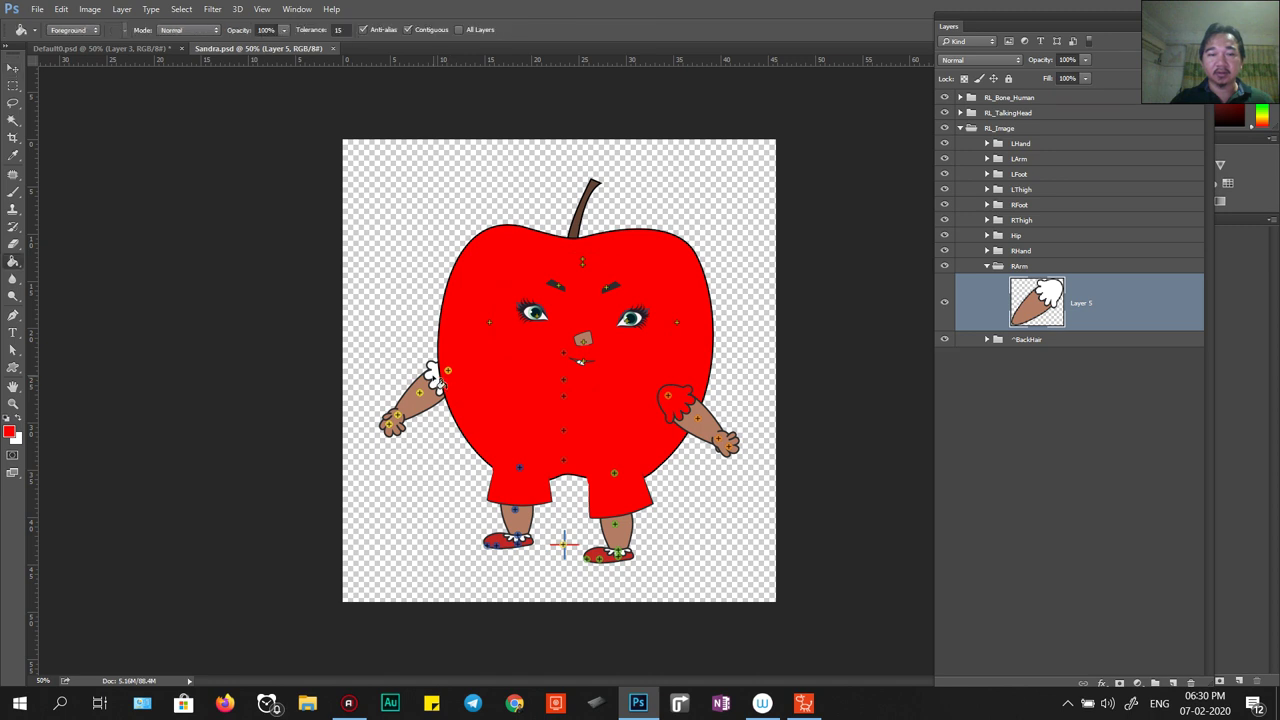
{"action": "left_click", "coordinate": [436, 378]}
{"action": "key", "text": "ctrl+s"}
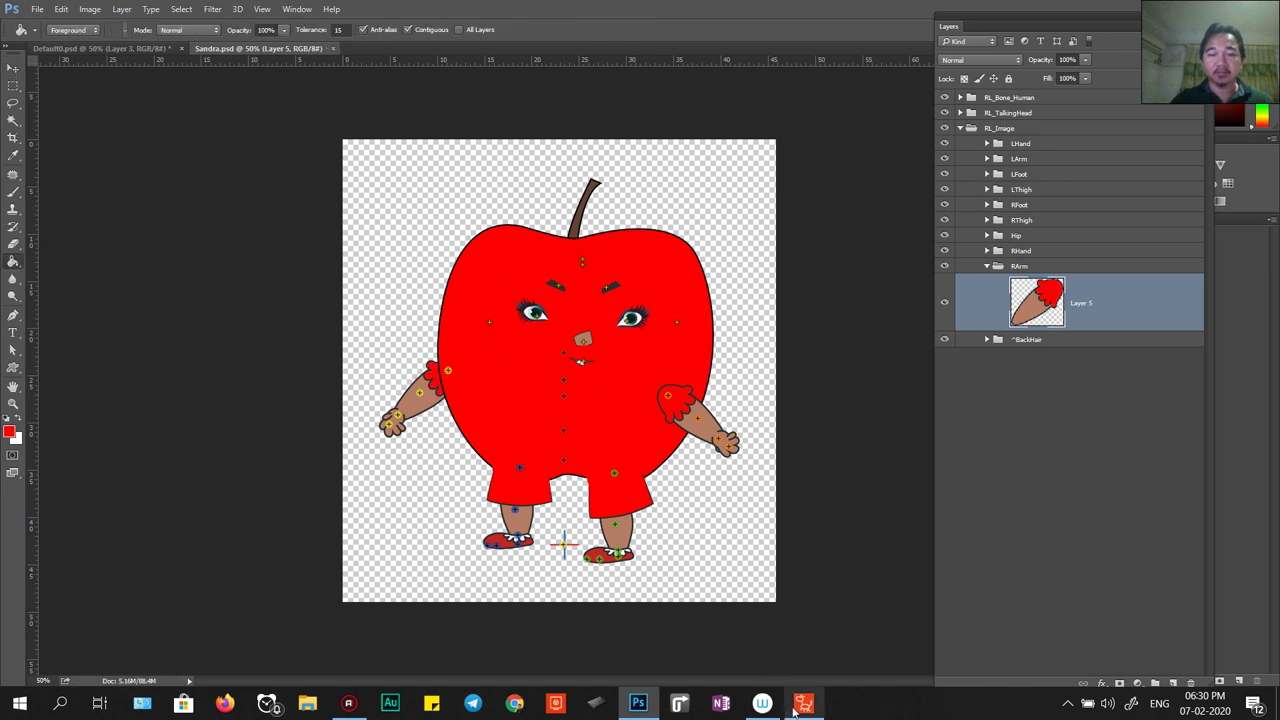
{"action": "mouse_move", "coordinate": [806, 714]}
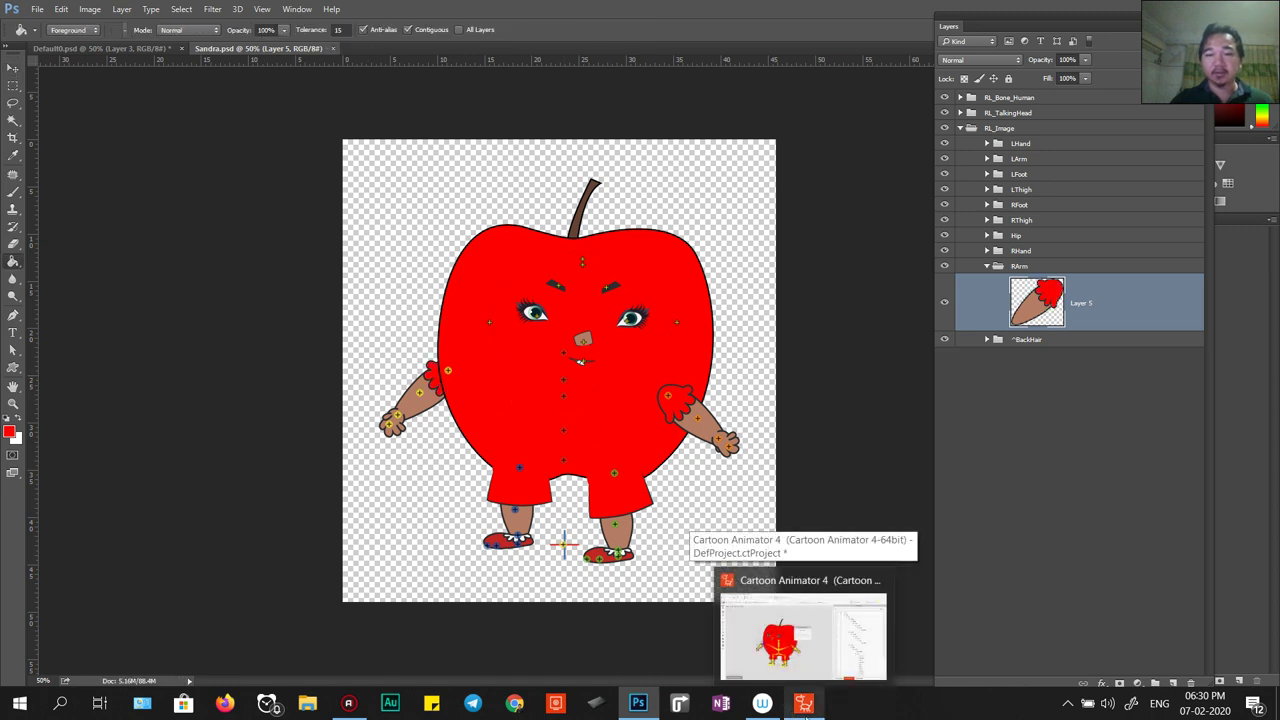
{"action": "left_click", "coordinate": [805, 705]}
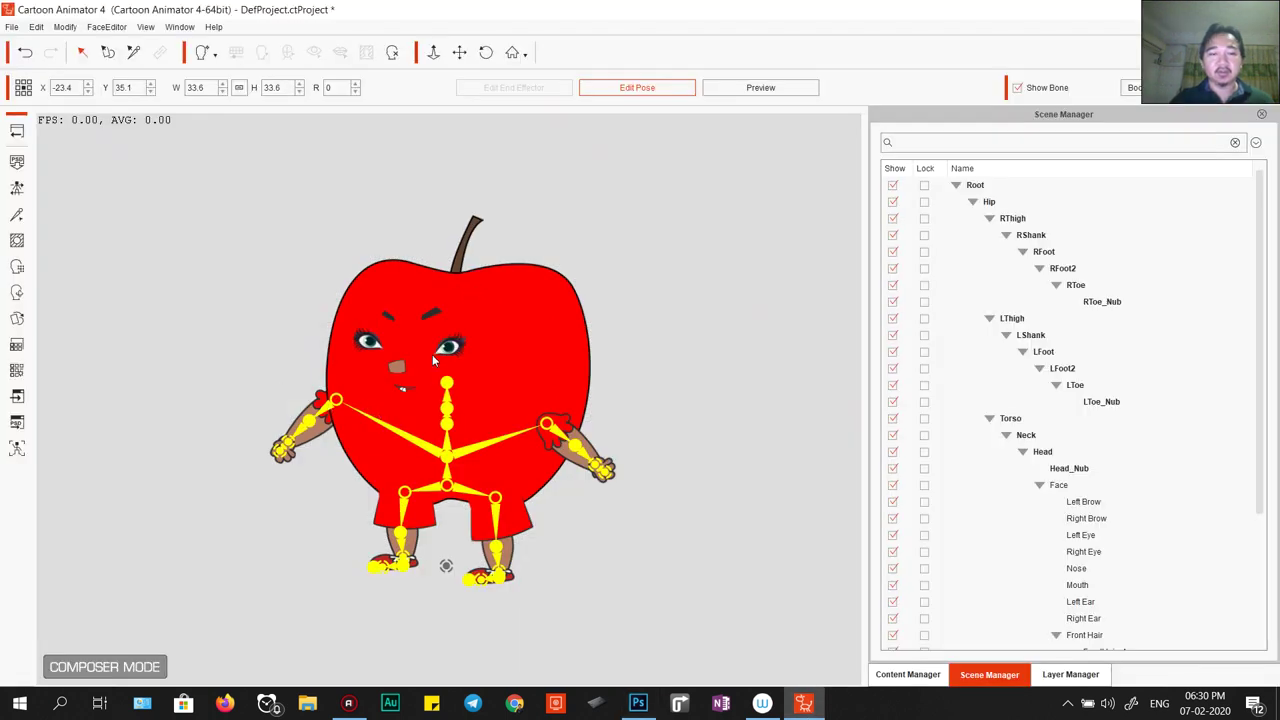
Try the Face at about X -10.0, Y 31.8, and return to the stage to play the walk.
{"action": "left_click", "coordinate": [434, 362]}
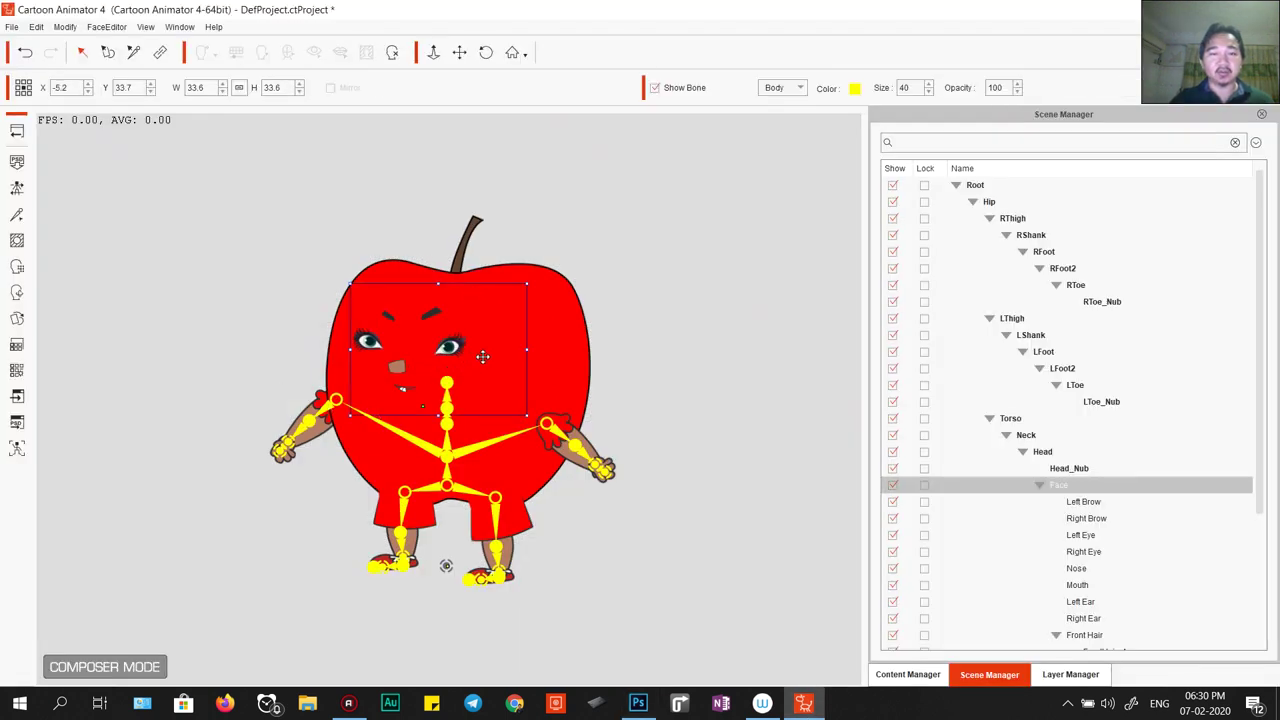
{"action": "mouse_move", "coordinate": [483, 357]}
{"action": "left_mouse_down"}
{"action": "mouse_move", "coordinate": [500, 346]}
{"action": "mouse_move", "coordinate": [512, 267]}
{"action": "mouse_move", "coordinate": [439, 218]}
{"action": "mouse_move", "coordinate": [302, 310]}
{"action": "mouse_move", "coordinate": [523, 366]}
{"action": "mouse_move", "coordinate": [463, 362]}
{"action": "left_mouse_up"}
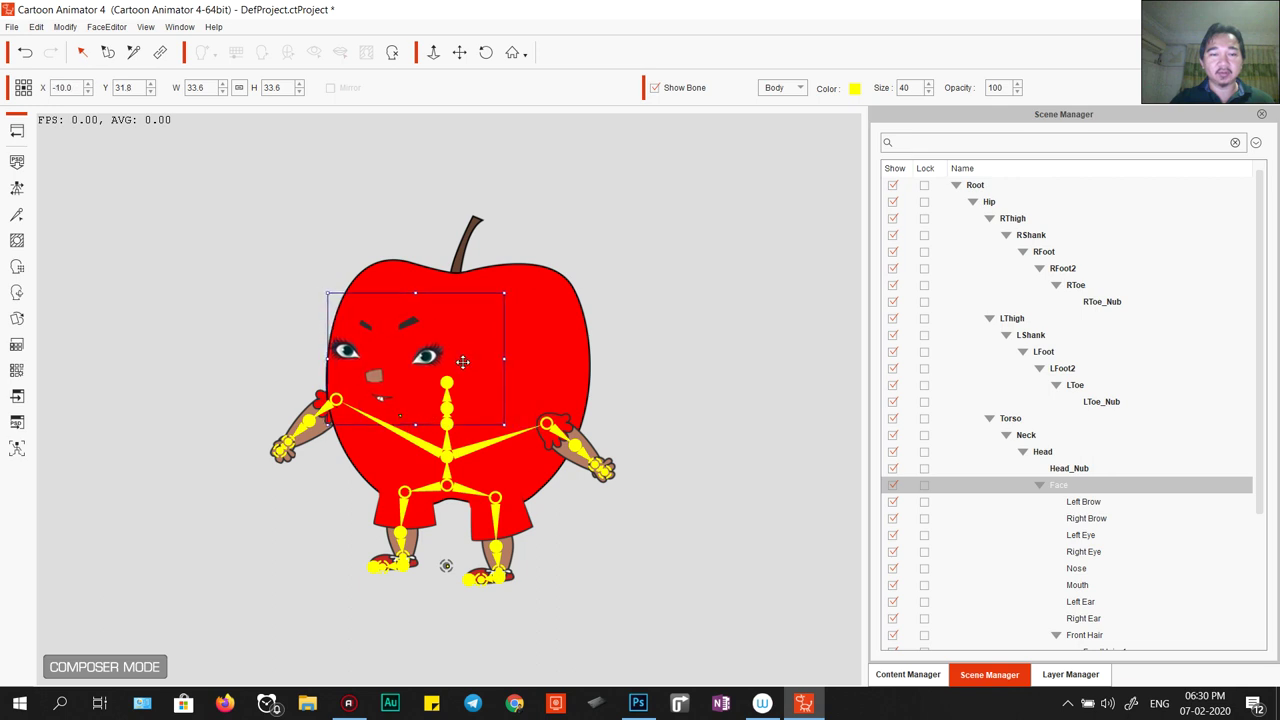
{"action": "left_click", "coordinate": [279, 303]}
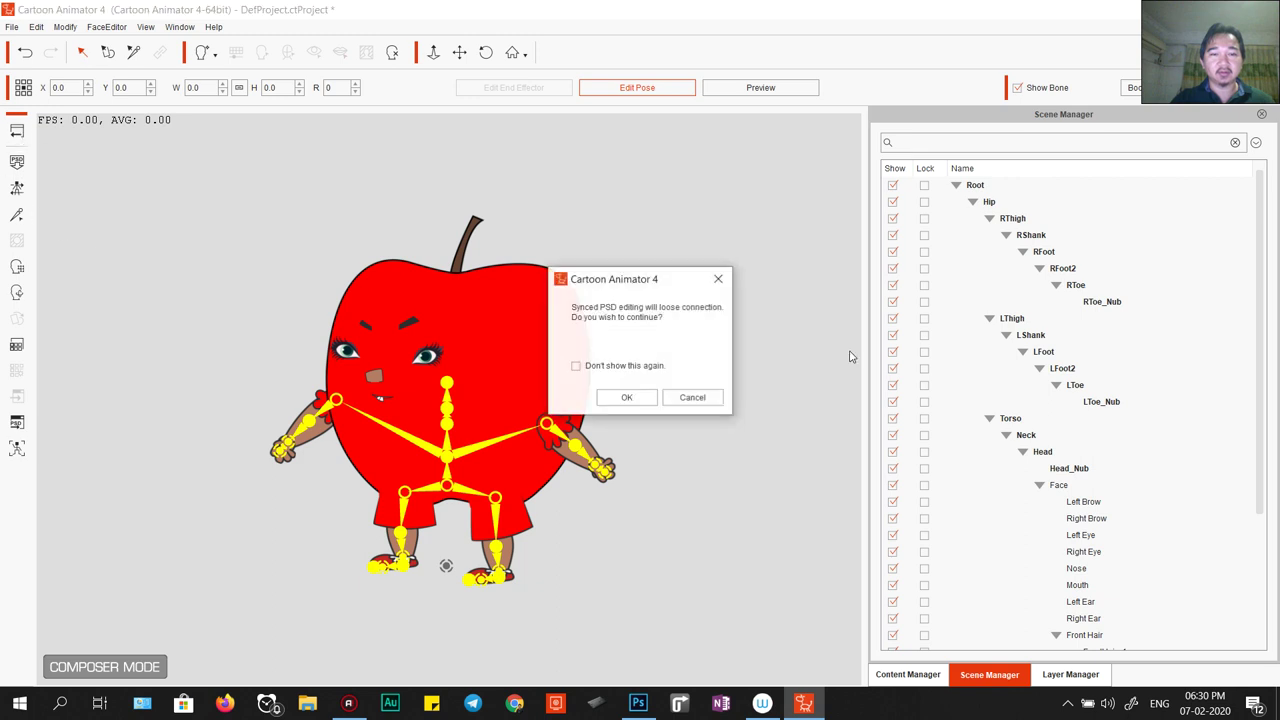
{"action": "left_click", "coordinate": [623, 397]}
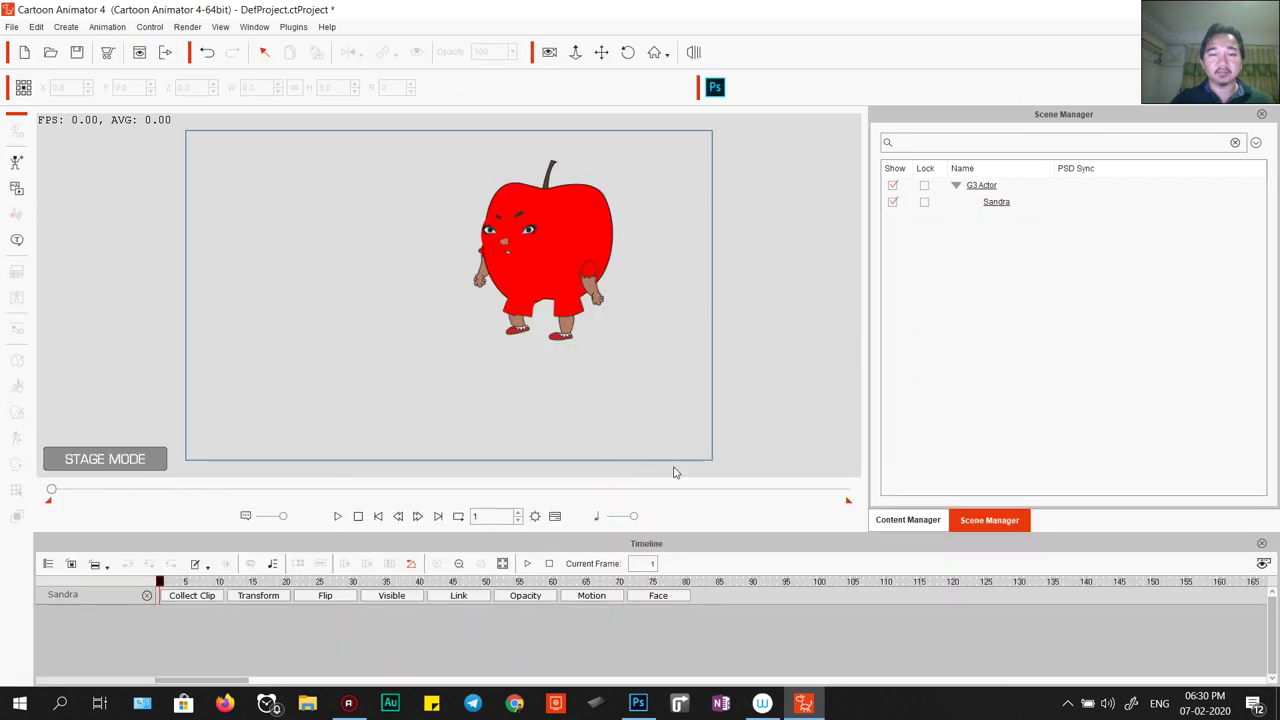
{"action": "left_click", "coordinate": [338, 516]}
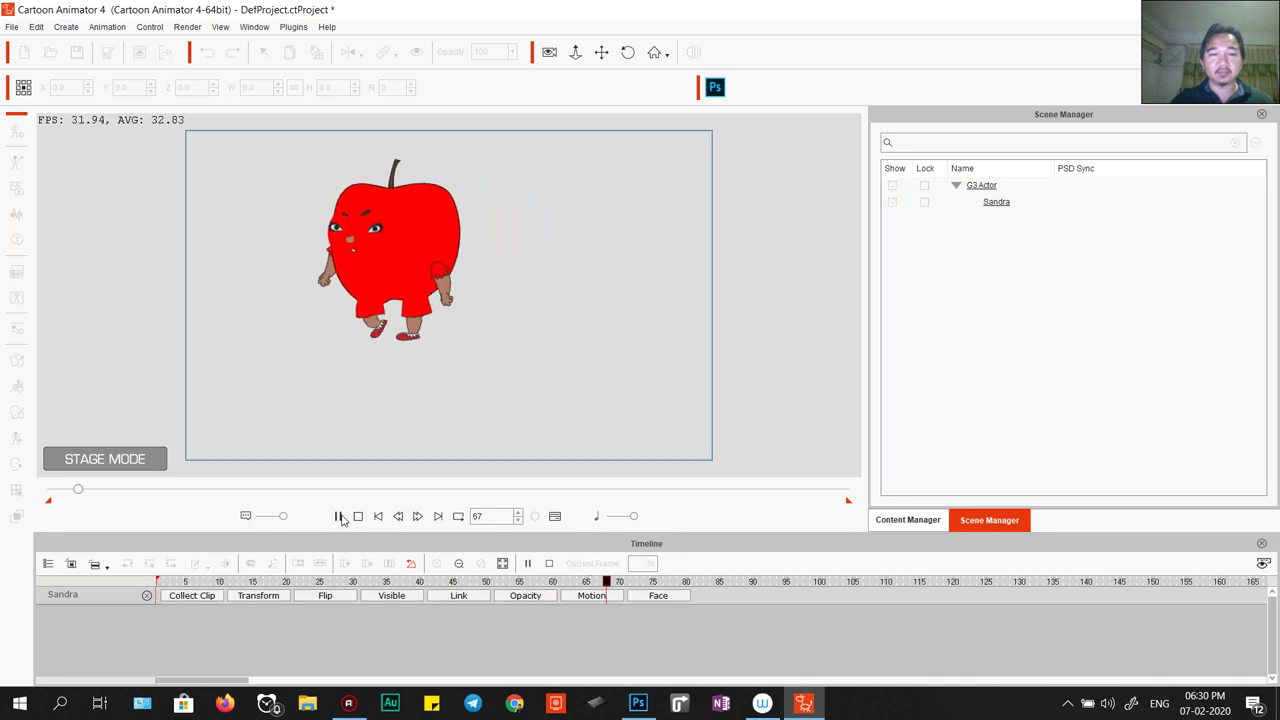
{"action": "left_click", "coordinate": [358, 516]}
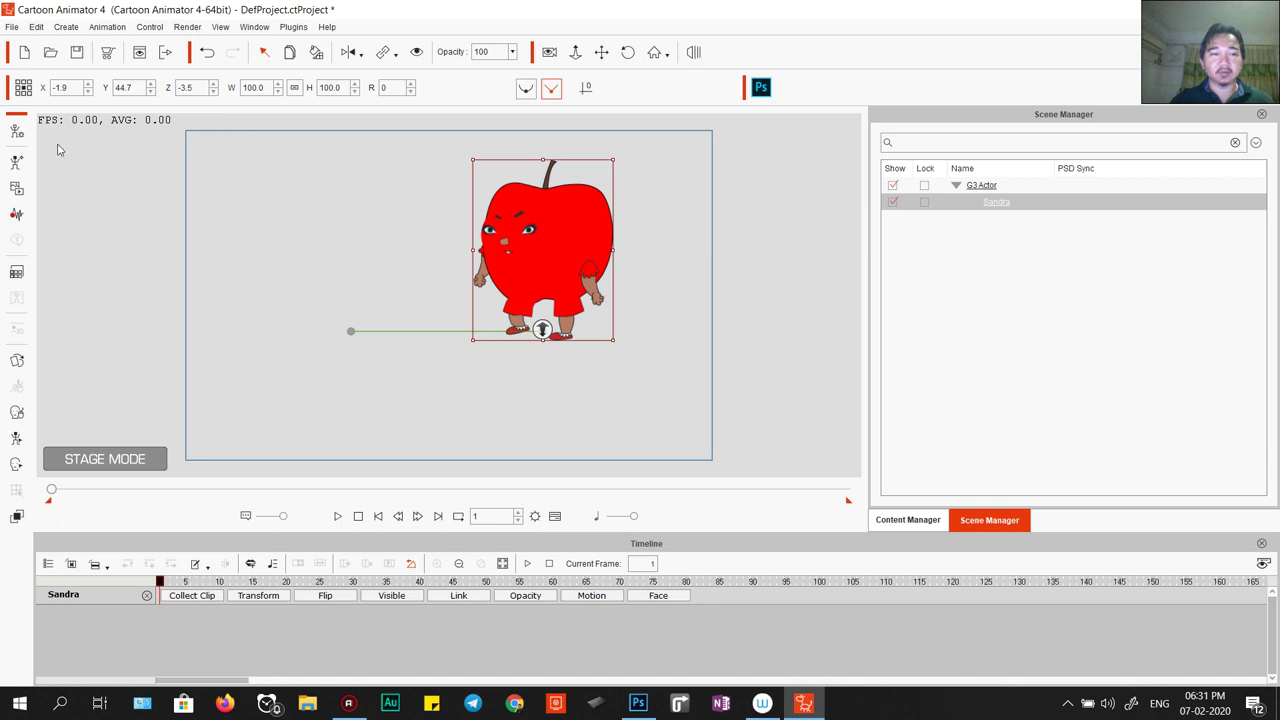
Reopen Composer Mode, move the Face to about X -5.9, Y 31.6, and replay the walk on the stage.
{"action": "left_click", "coordinate": [16, 135]}
{"action": "left_click", "coordinate": [548, 384]}
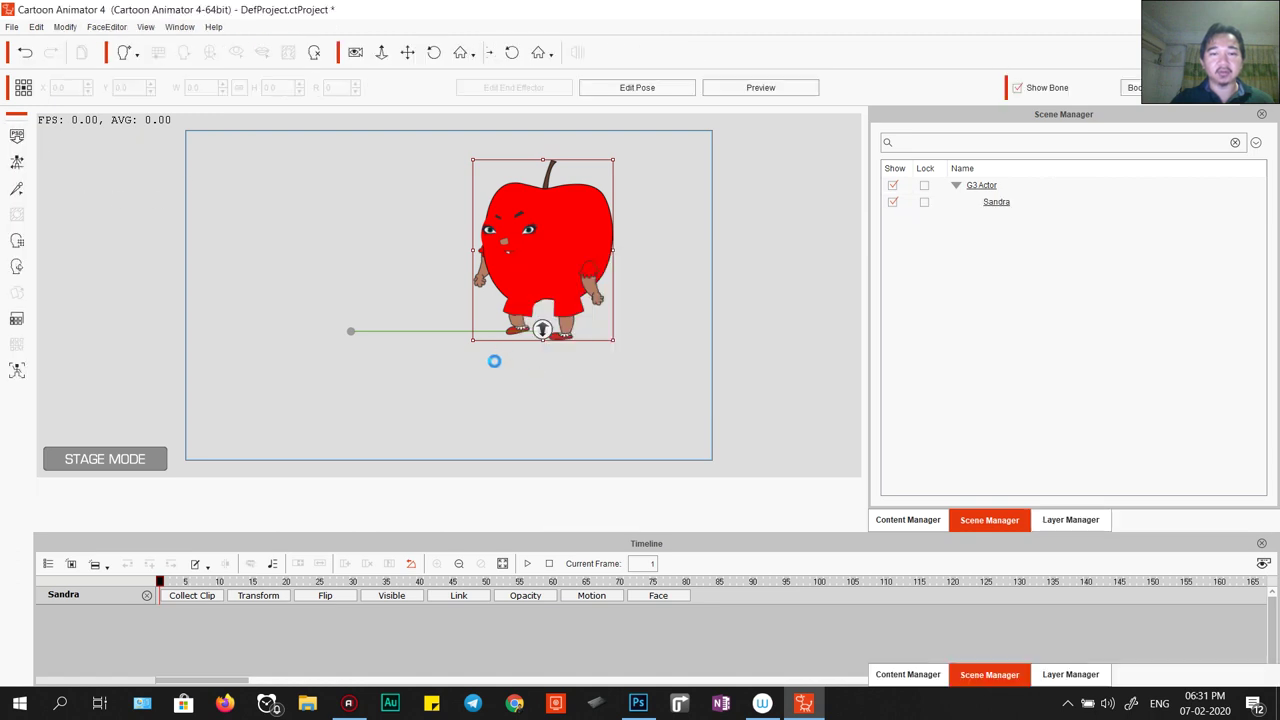
{"action": "left_click", "coordinate": [396, 348]}
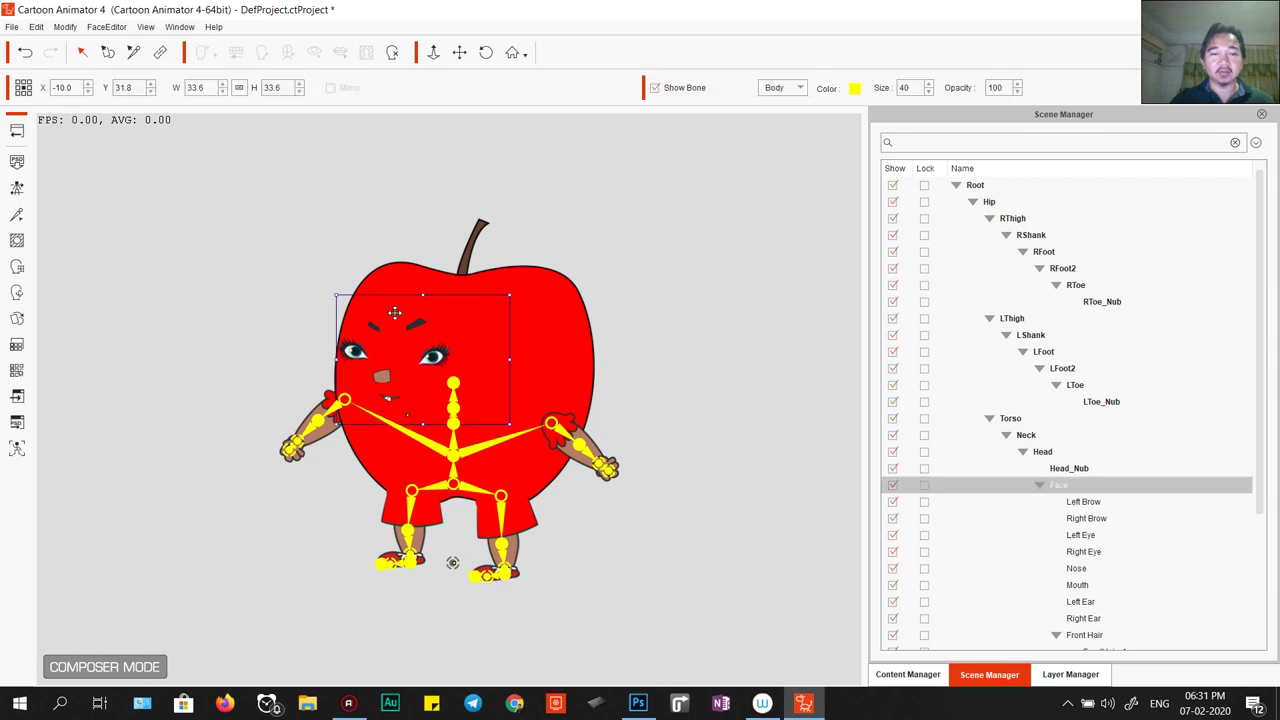
{"action": "left_click_drag", "start_coordinate": [395, 313], "coordinate": [408, 313]}
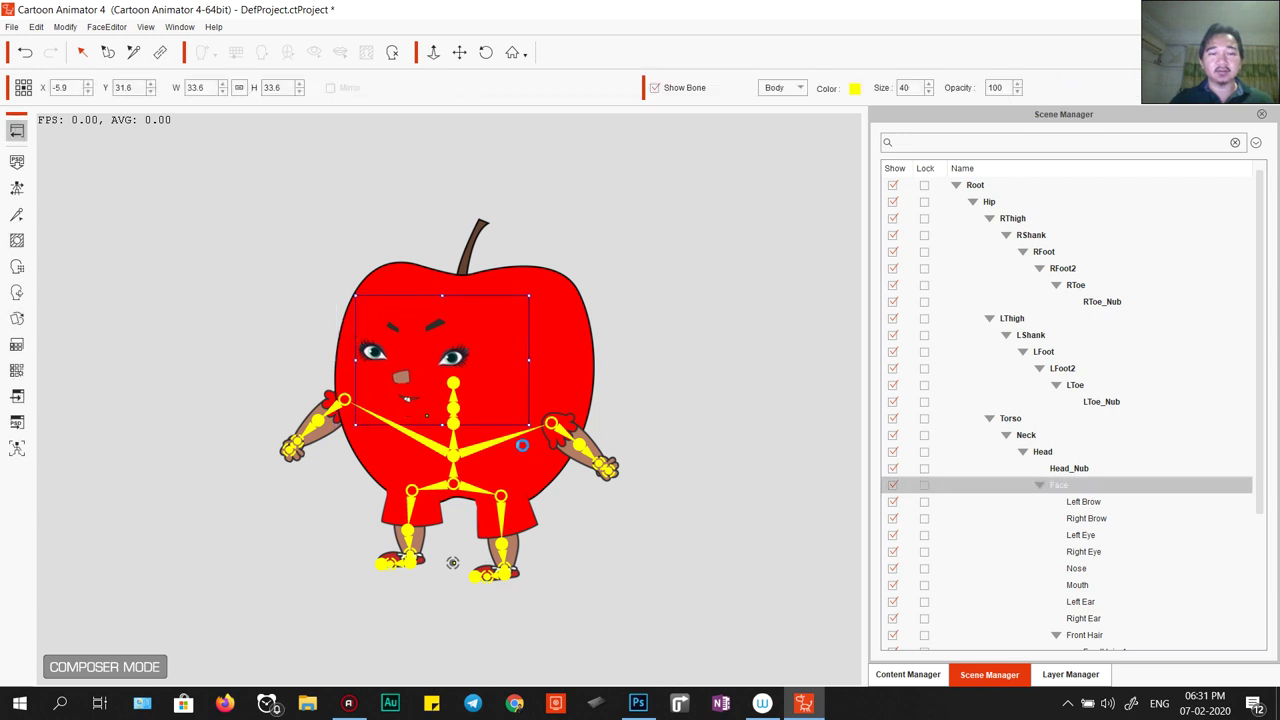
{"action": "key", "text": "F3"}
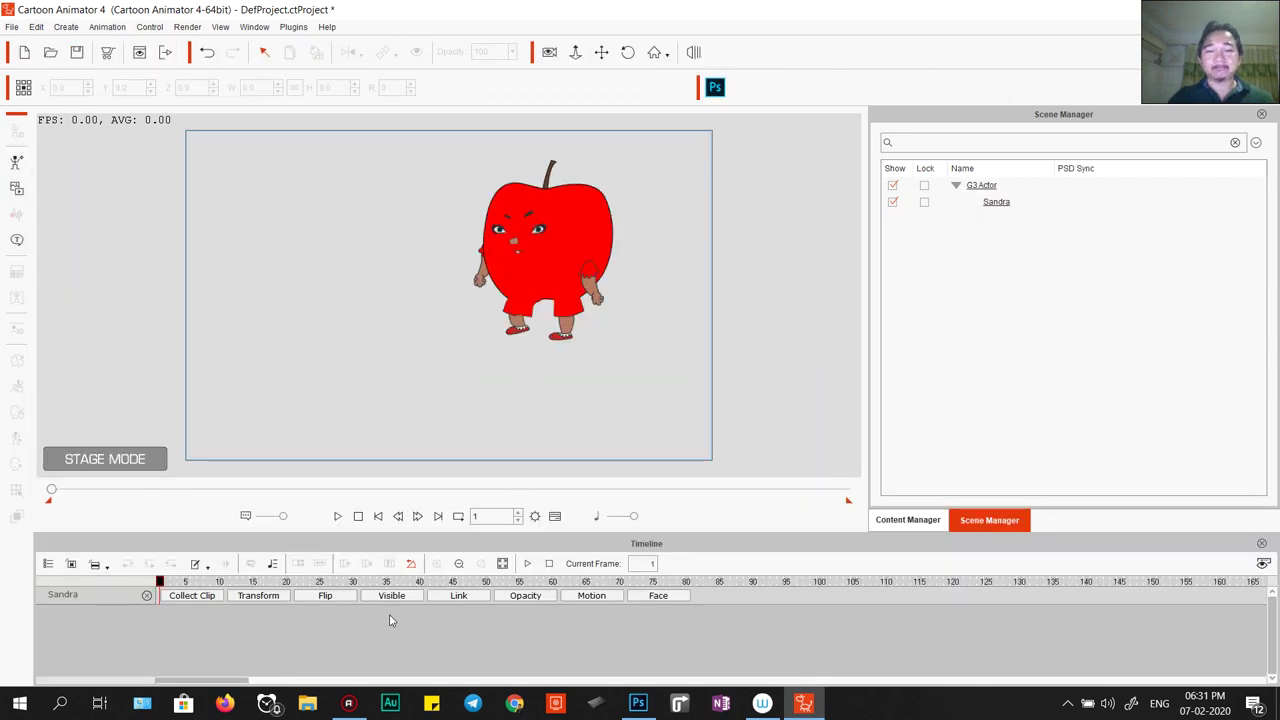
{"action": "left_click", "coordinate": [338, 516]}
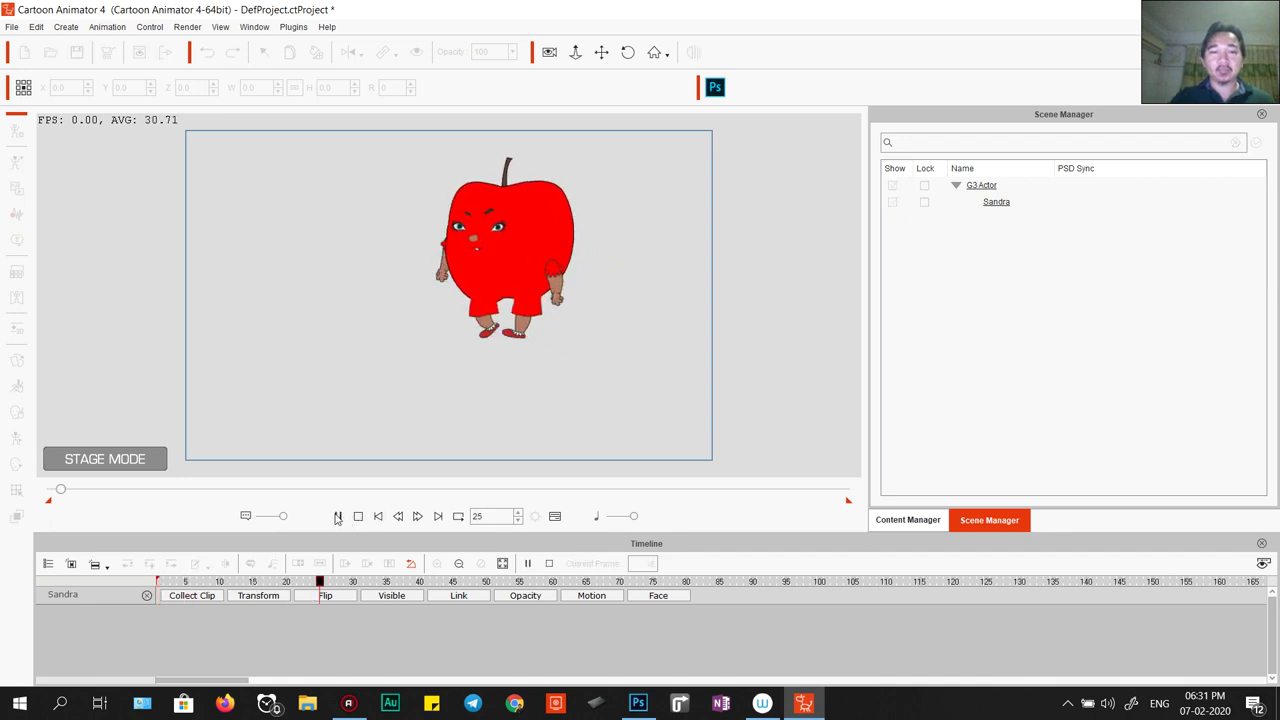
{"action": "left_click", "coordinate": [358, 516]}
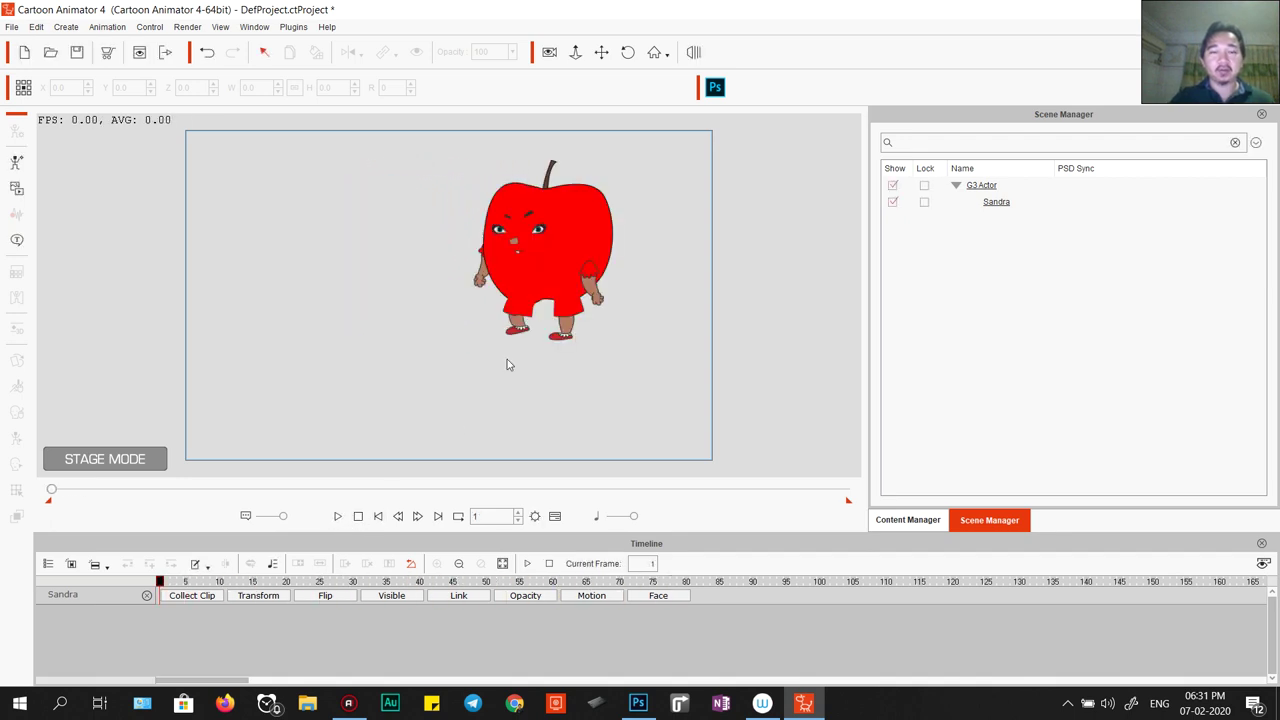
Save the apple-bodied character to the custom actor library folder Character > 1-1-2 under the name Apple Character.
{"action": "left_click", "coordinate": [460, 346]}
{"action": "left_click", "coordinate": [908, 520]}
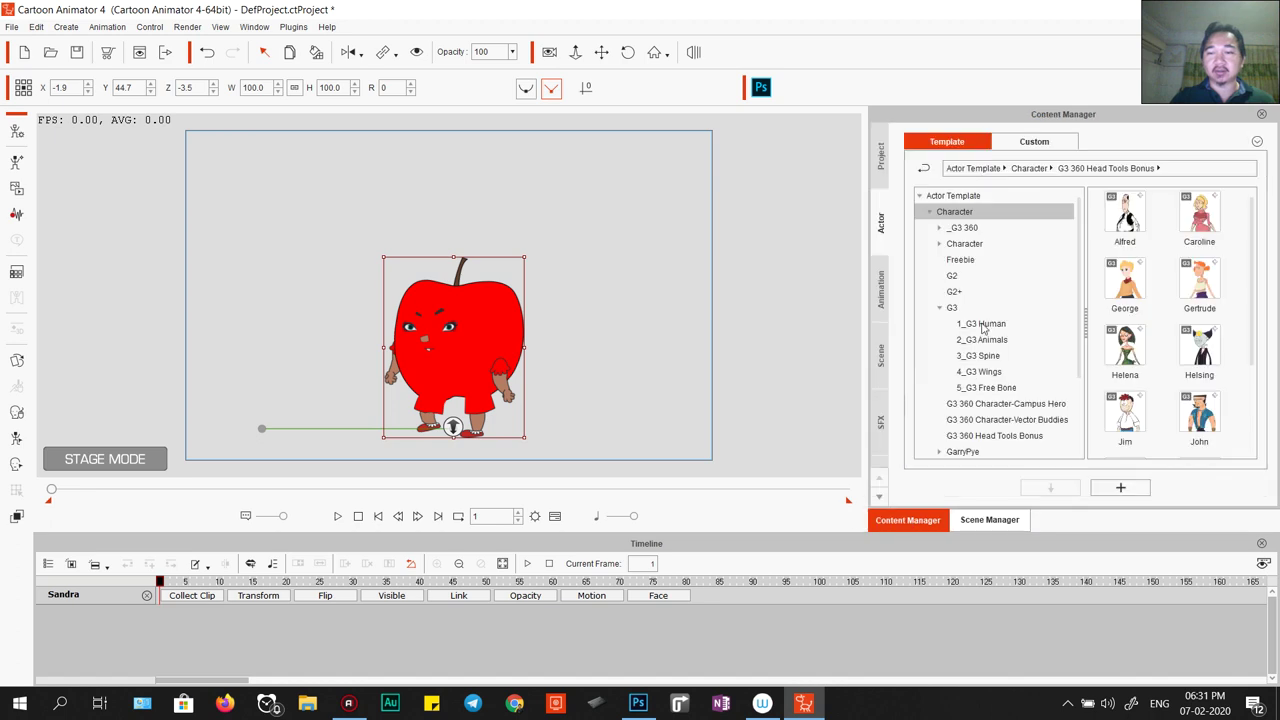
{"action": "left_click", "coordinate": [1034, 141]}
{"action": "left_click", "coordinate": [929, 211]}
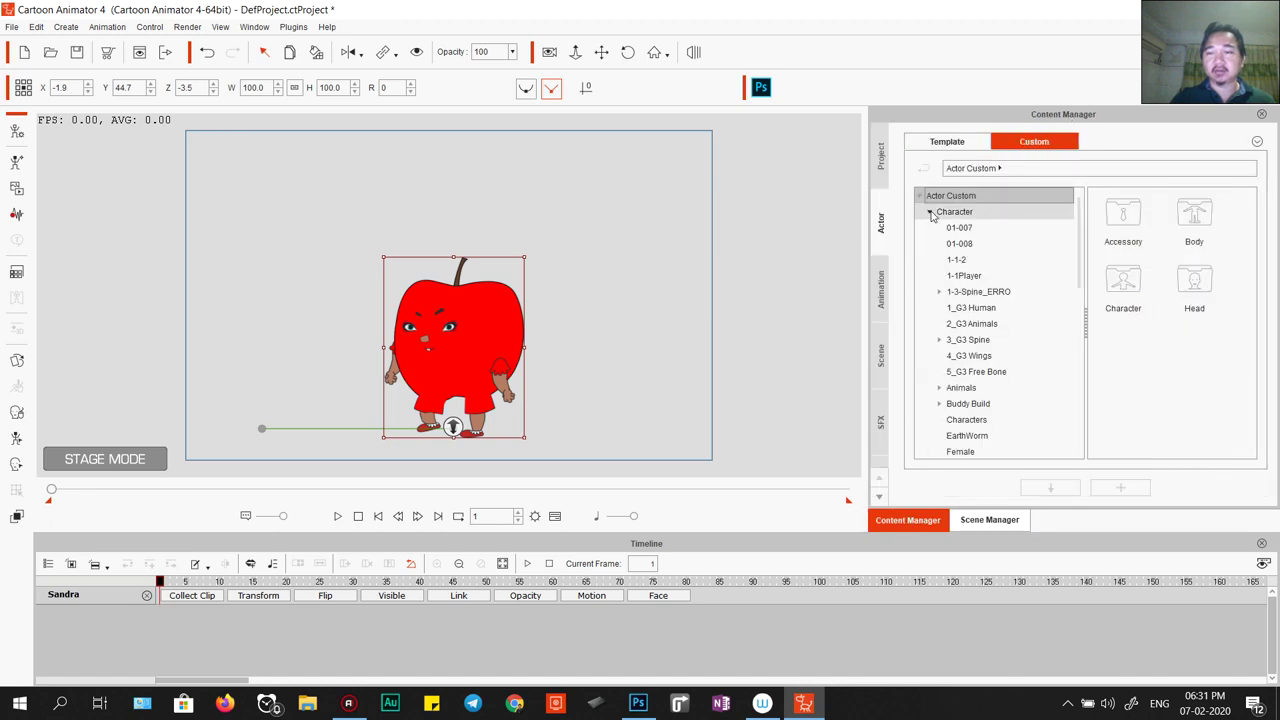
{"action": "left_click", "coordinate": [956, 259]}
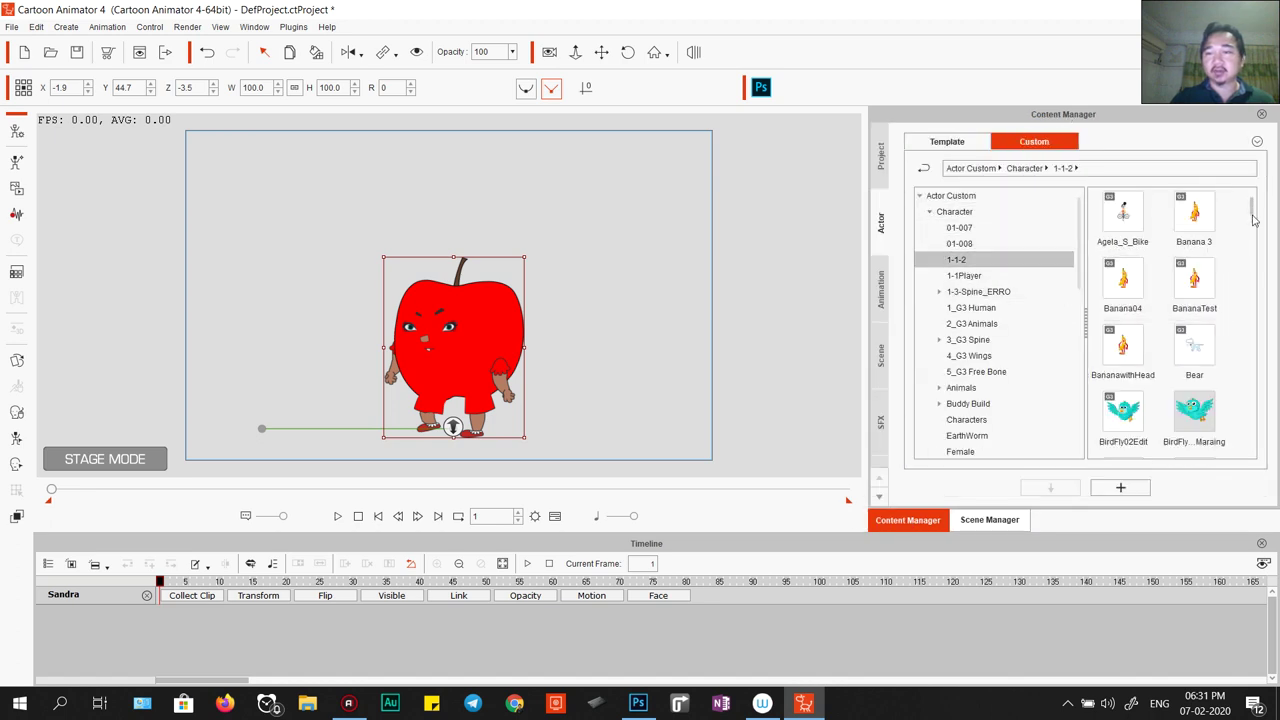
{"action": "scroll", "coordinate": [1253, 331], "scroll_direction": "down", "scroll_amount": 3}
{"action": "scroll", "coordinate": [1253, 331], "scroll_direction": "down", "scroll_amount": 10}
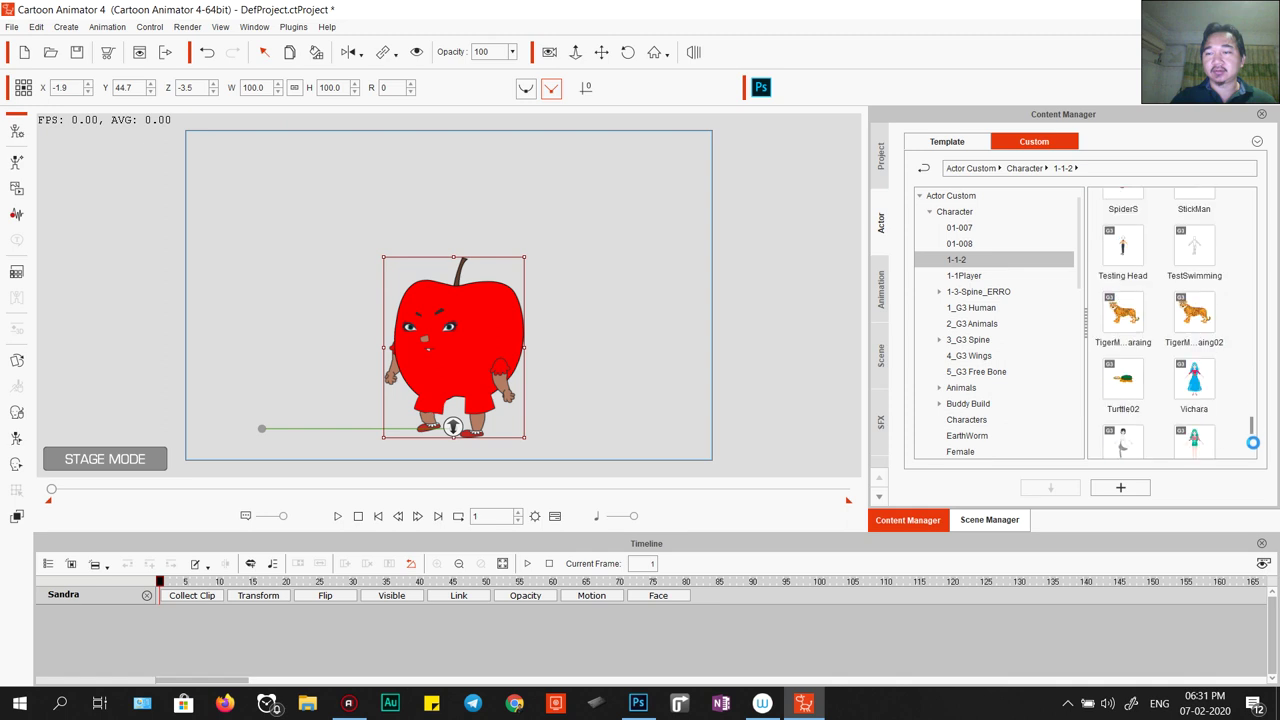
{"action": "left_click", "coordinate": [962, 276]}
{"action": "left_click", "coordinate": [956, 259]}
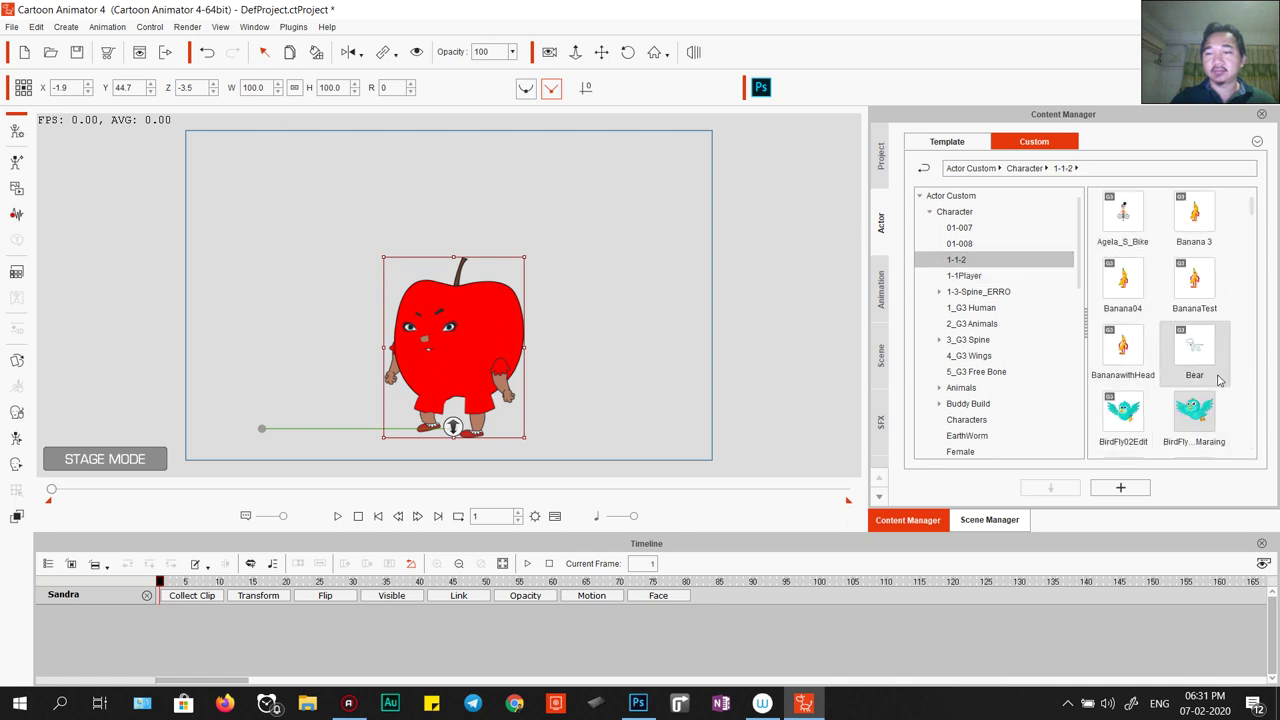
{"action": "left_click", "coordinate": [1145, 493]}
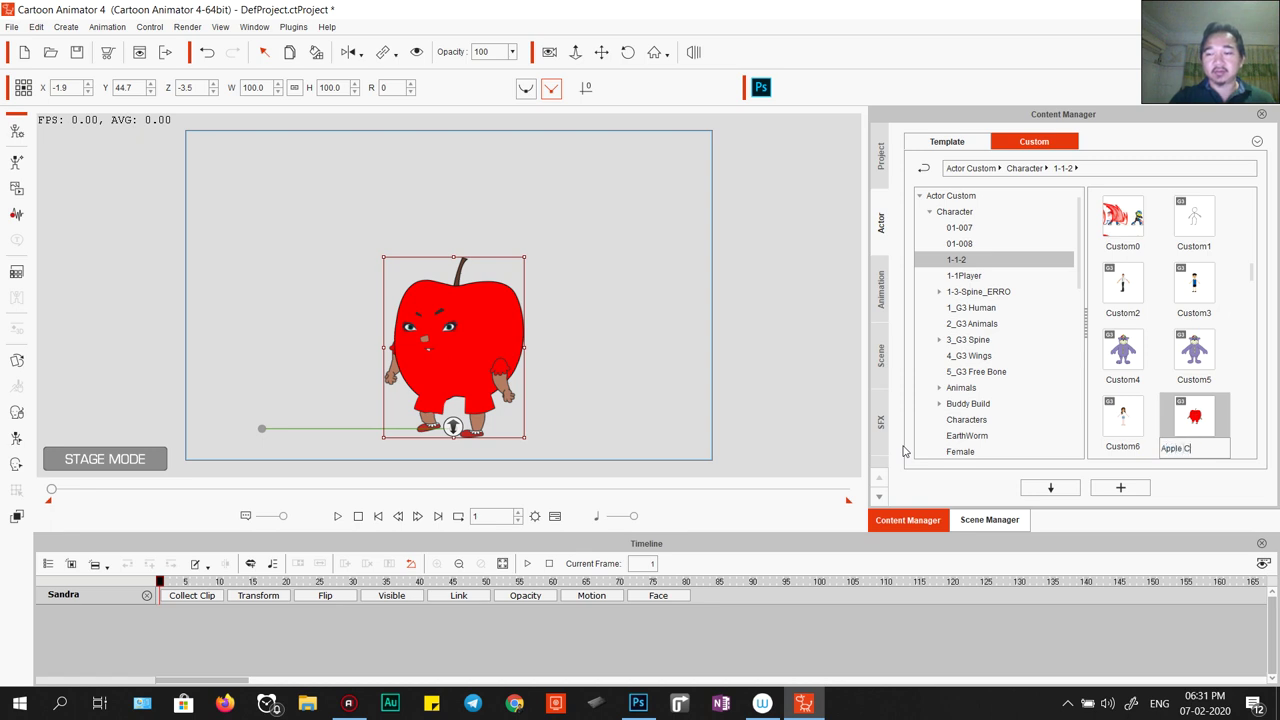
{"action": "key", "text": "Return"}
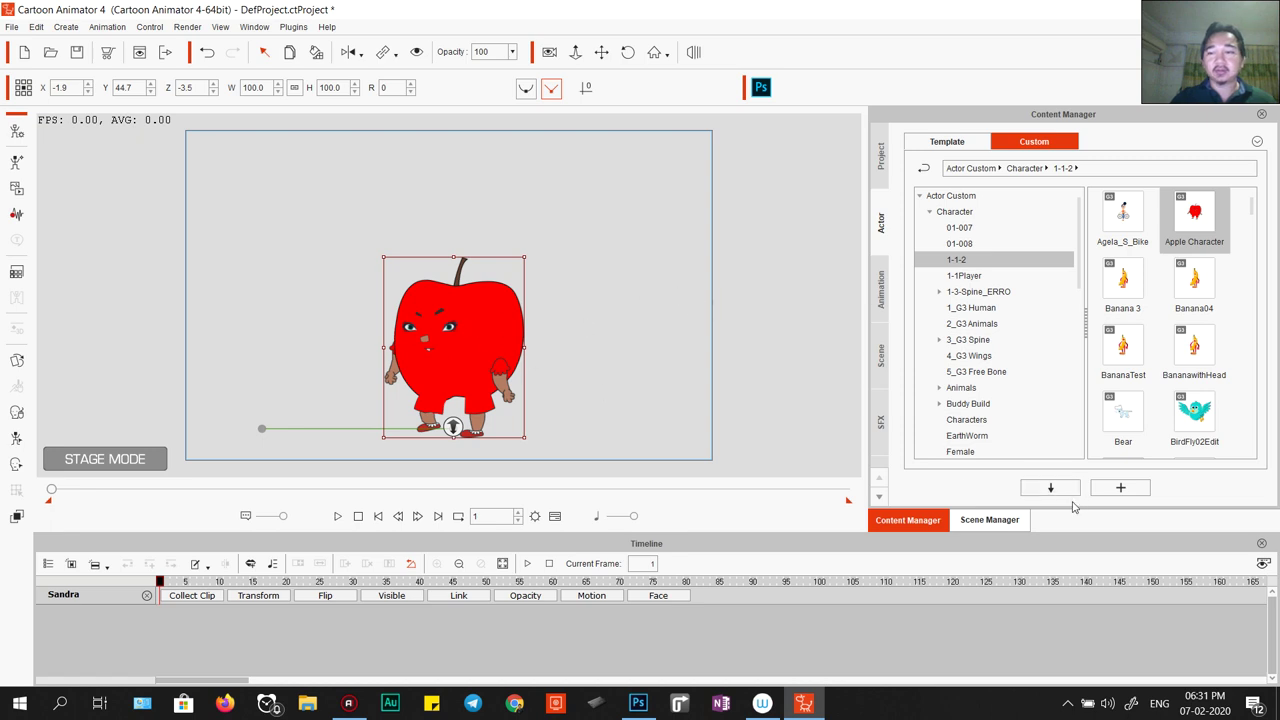
{"action": "right_click", "coordinate": [455, 340]}
{"action": "left_click", "coordinate": [985, 520]}
{"action": "left_click", "coordinate": [884, 530]}
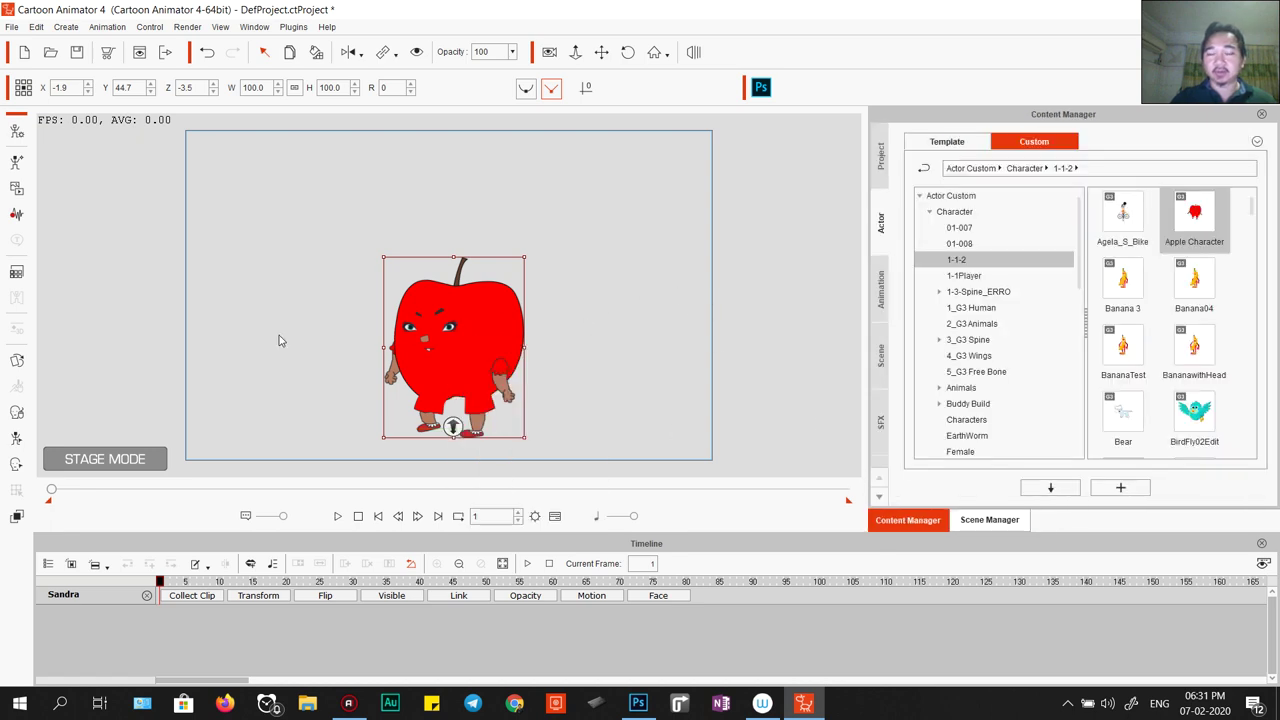
{"action": "left_click_drag", "start_coordinate": [1251, 212], "coordinate": [1252, 441]}
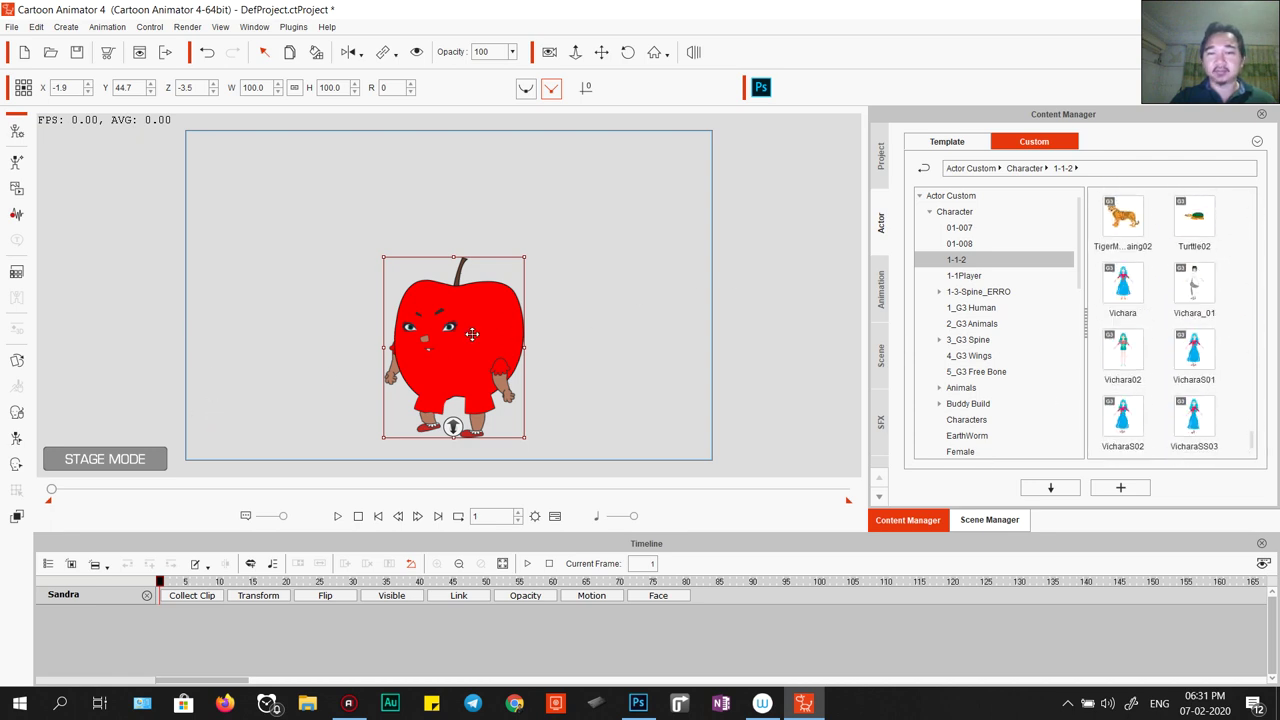
{"action": "left_click", "coordinate": [612, 319]}
{"action": "left_click", "coordinate": [476, 334]}
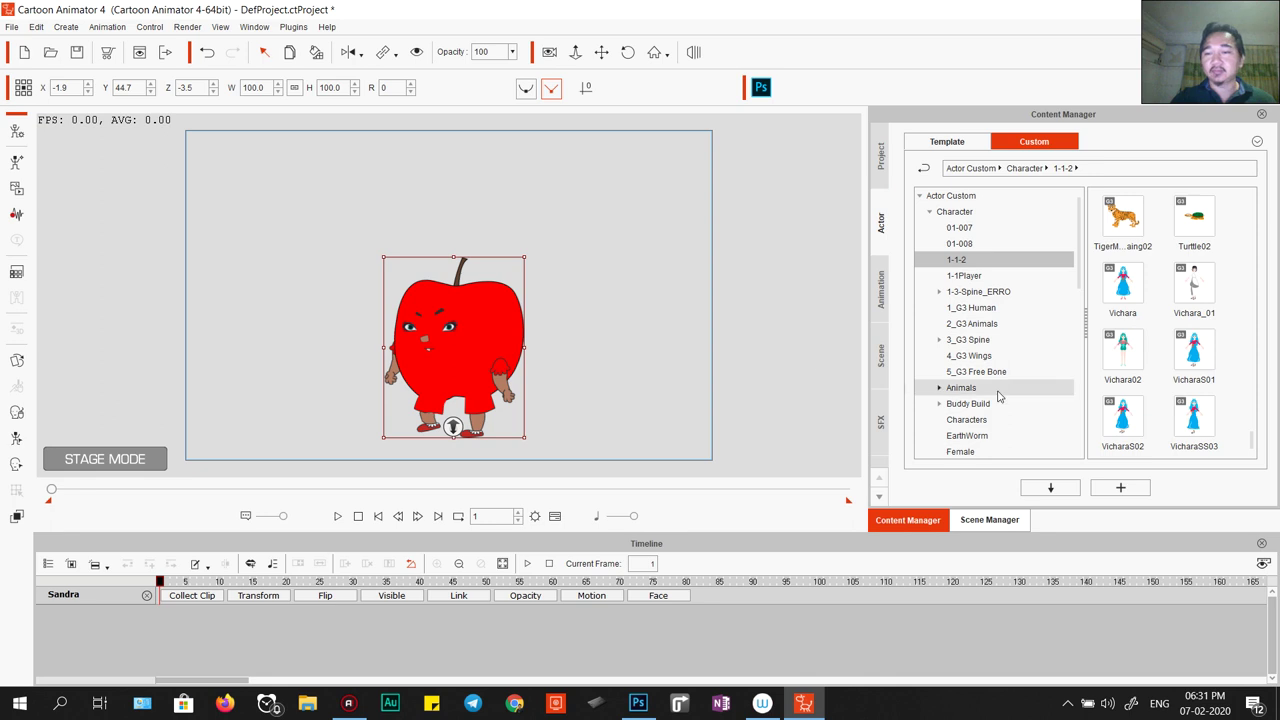
Add a fresh Sandra character to the stage from the G3 360 Head Tools Bonus actor templates.
{"action": "left_click", "coordinate": [877, 166]}
{"action": "left_click", "coordinate": [879, 226]}
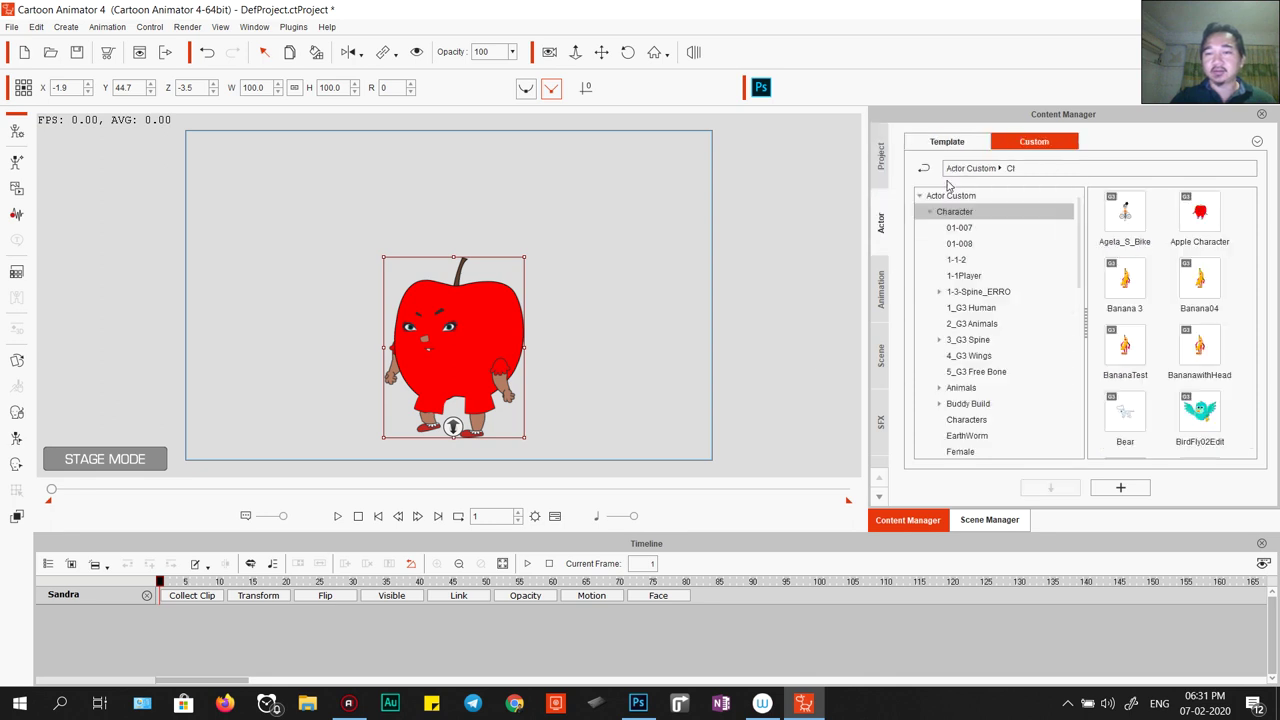
{"action": "left_click", "coordinate": [960, 144]}
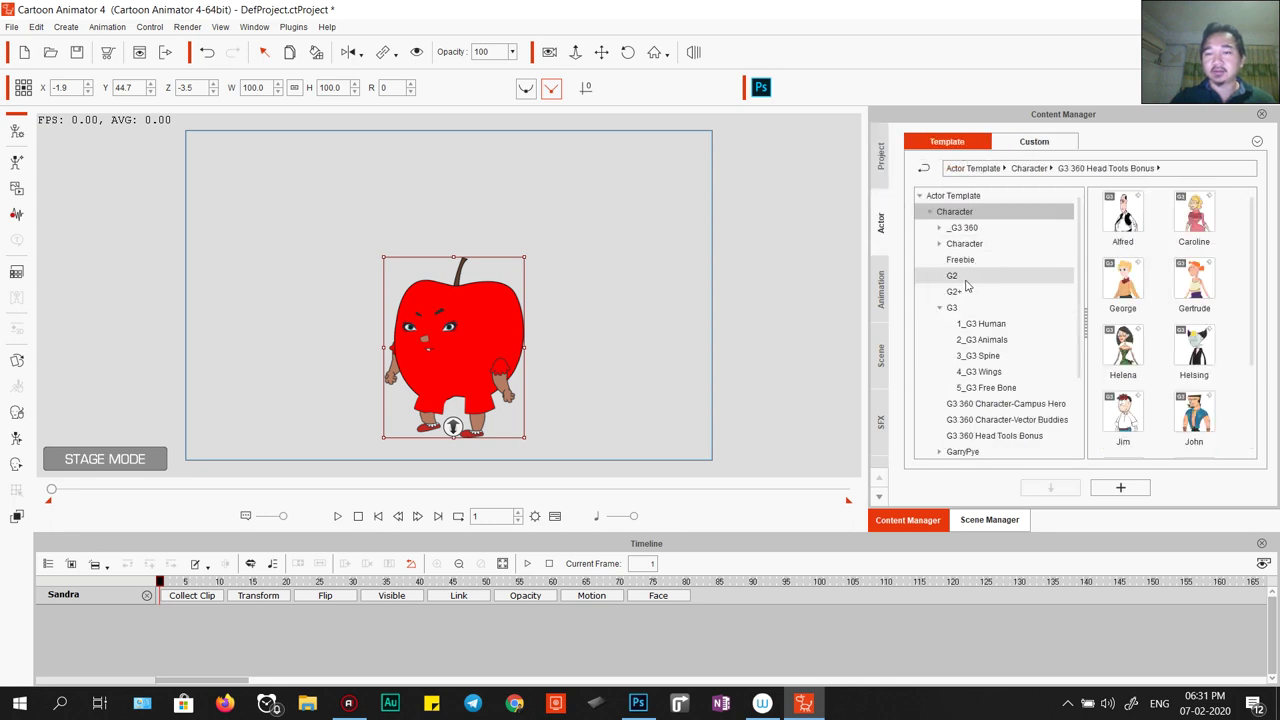
{"action": "scroll", "coordinate": [978, 373], "scroll_direction": "down", "scroll_amount": 2}
{"action": "left_click", "coordinate": [985, 340]}
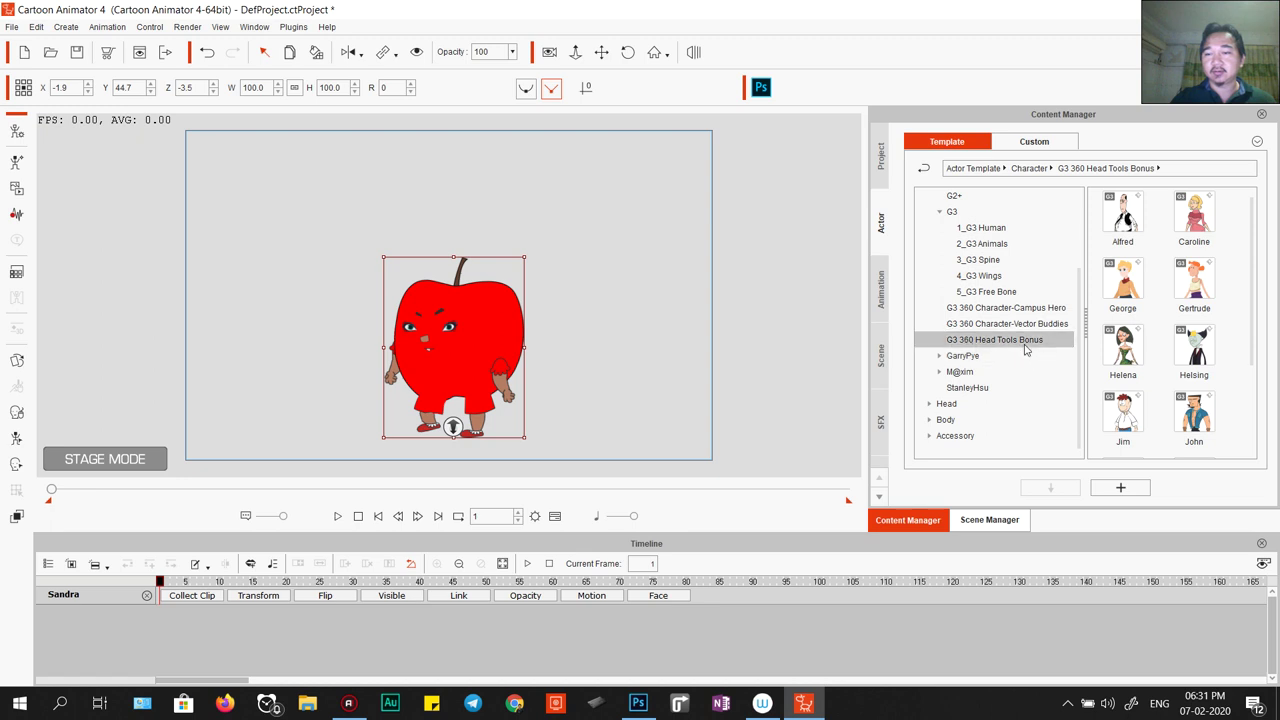
{"action": "scroll", "coordinate": [1158, 415], "scroll_direction": "down", "scroll_amount": 2}
{"action": "left_click_drag", "start_coordinate": [1123, 420], "coordinate": [269, 346]}
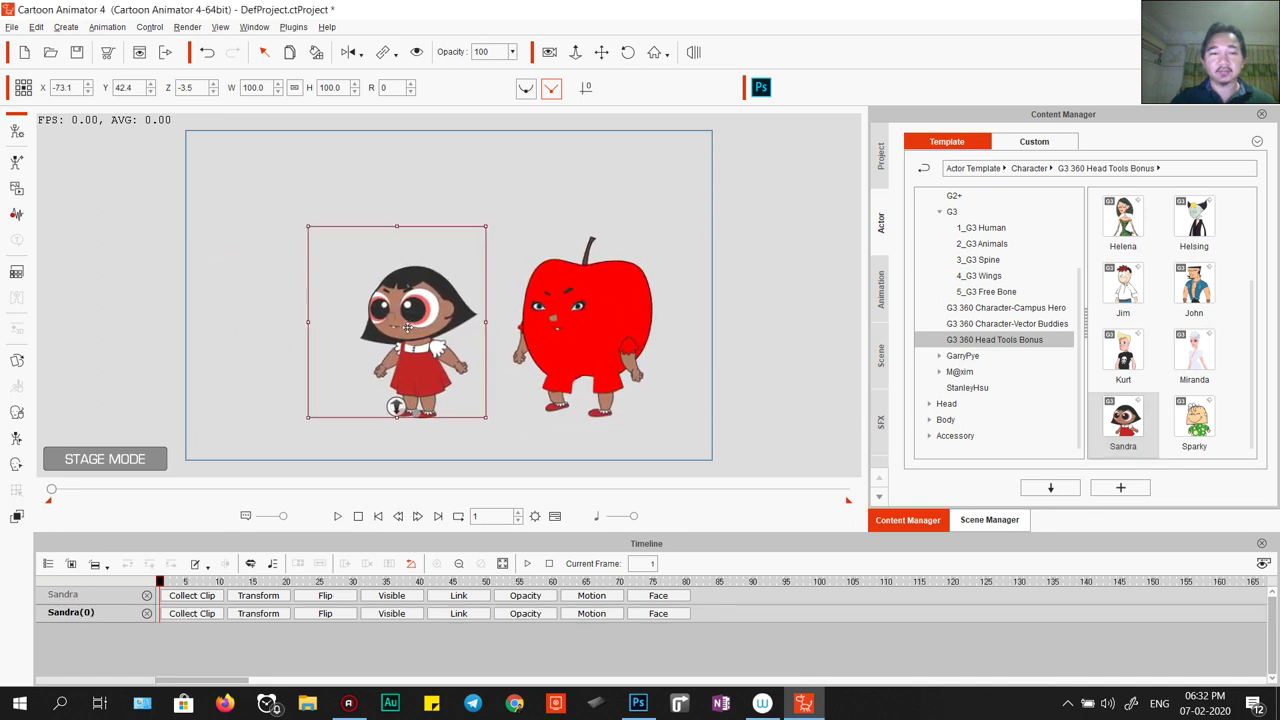
Arrange the characters side by side, with the new Sandra at about X -48.4, Y 39.5 and the apple character to her right.
{"action": "left_click_drag", "start_coordinate": [370, 357], "coordinate": [238, 357]}
{"action": "left_click_drag", "start_coordinate": [610, 328], "coordinate": [566, 333]}
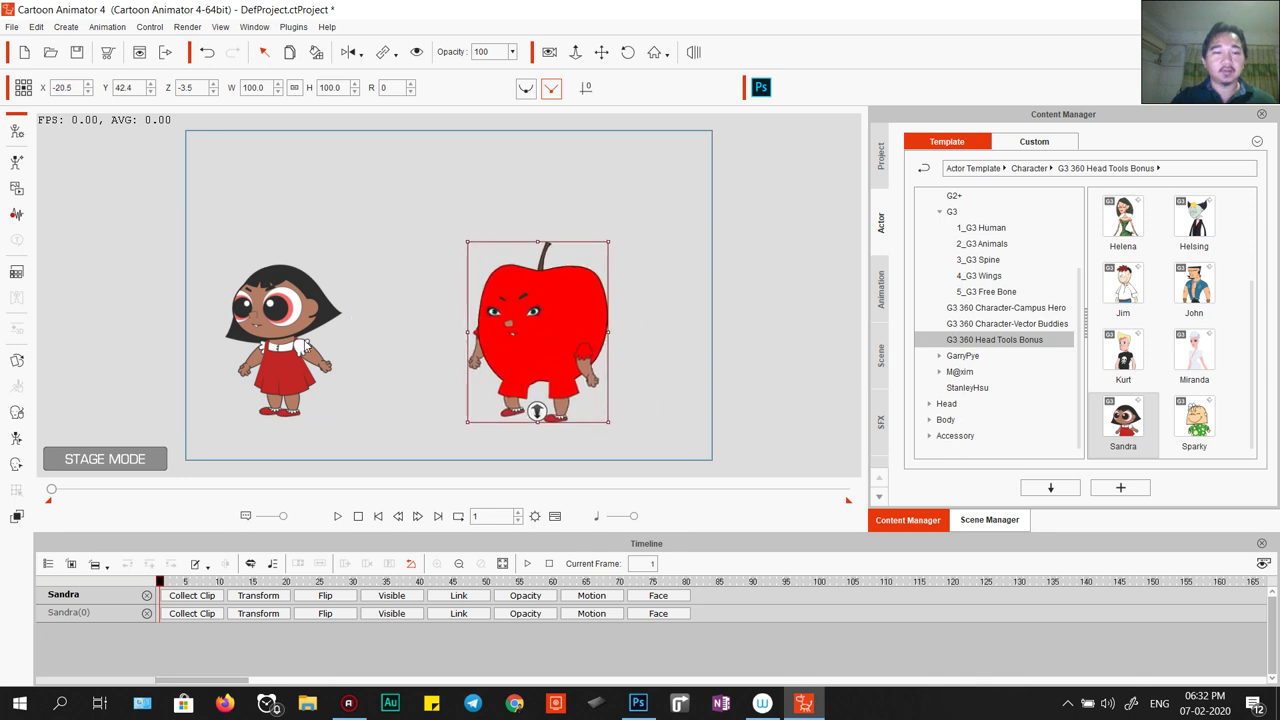
{"action": "left_click", "coordinate": [281, 325]}
{"action": "left_click_drag", "start_coordinate": [270, 318], "coordinate": [386, 320]}
{"action": "left_click_drag", "start_coordinate": [516, 350], "coordinate": [677, 350]}
{"action": "left_click_drag", "start_coordinate": [412, 345], "coordinate": [478, 365]}
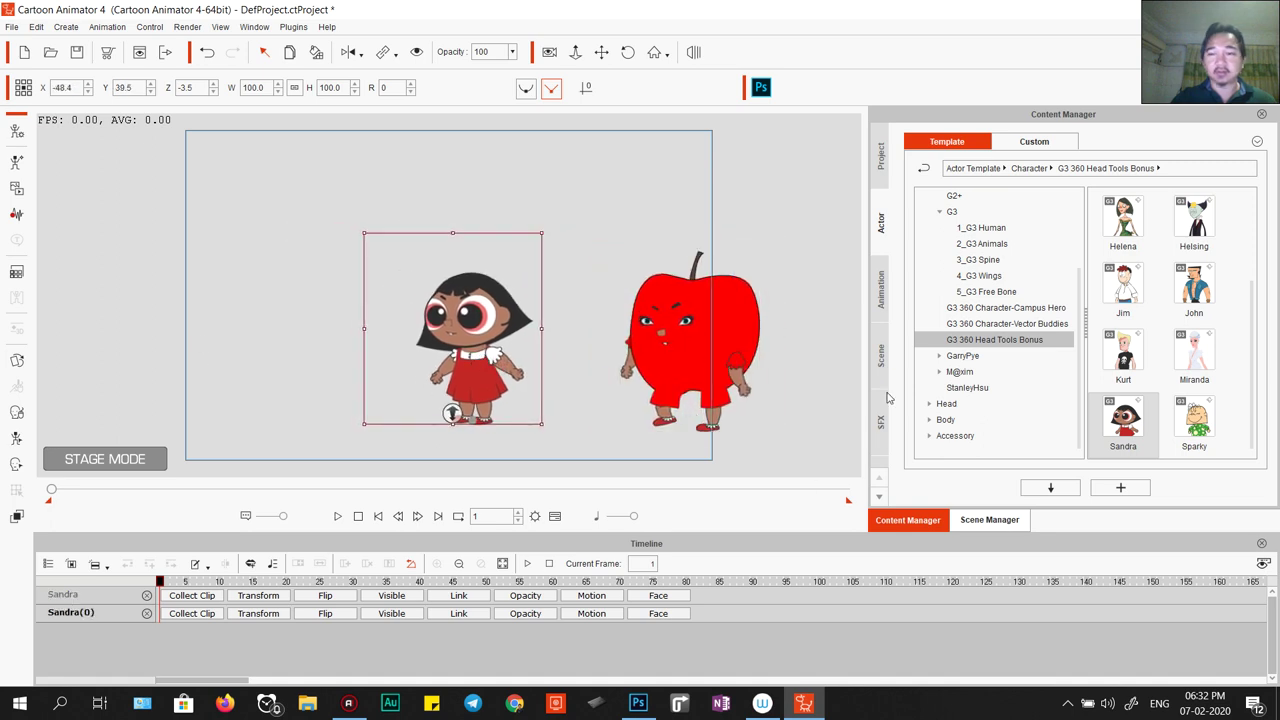
Add the Circle prop to the stage from the 01_G3 Animated Props templates.
{"action": "scroll", "coordinate": [940, 250], "scroll_direction": "up", "scroll_amount": 2}
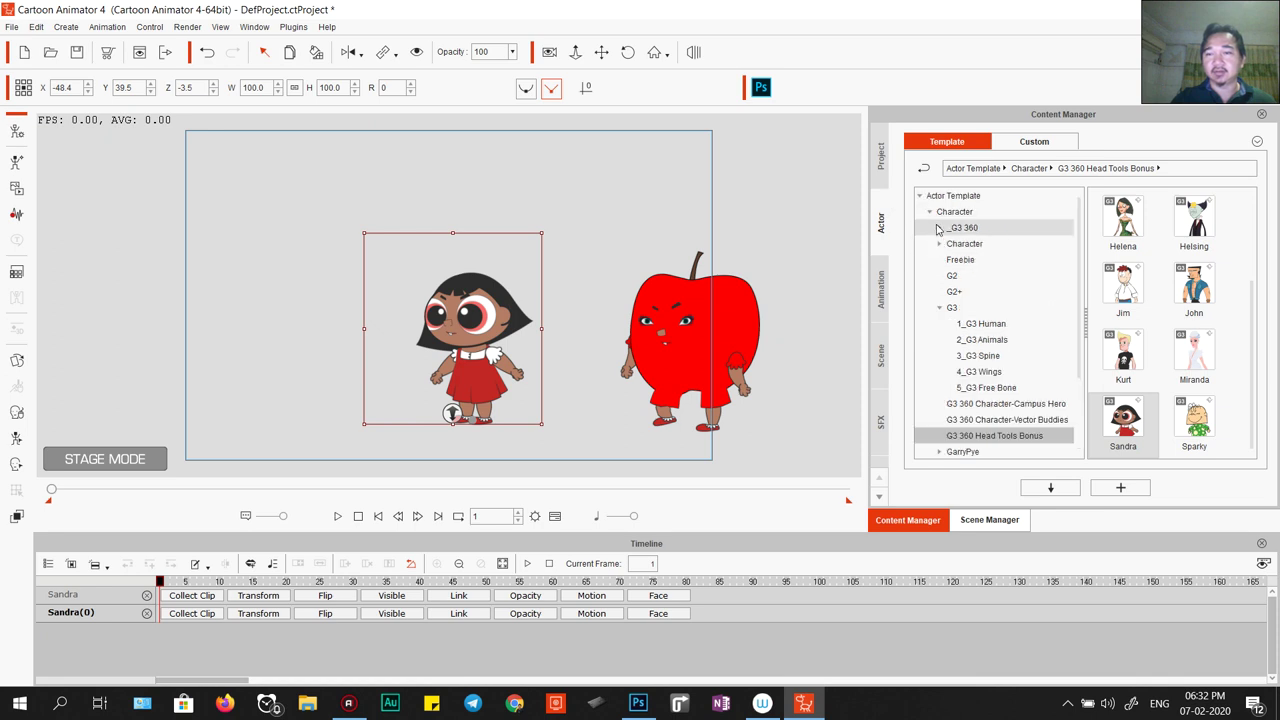
{"action": "left_click", "coordinate": [881, 365]}
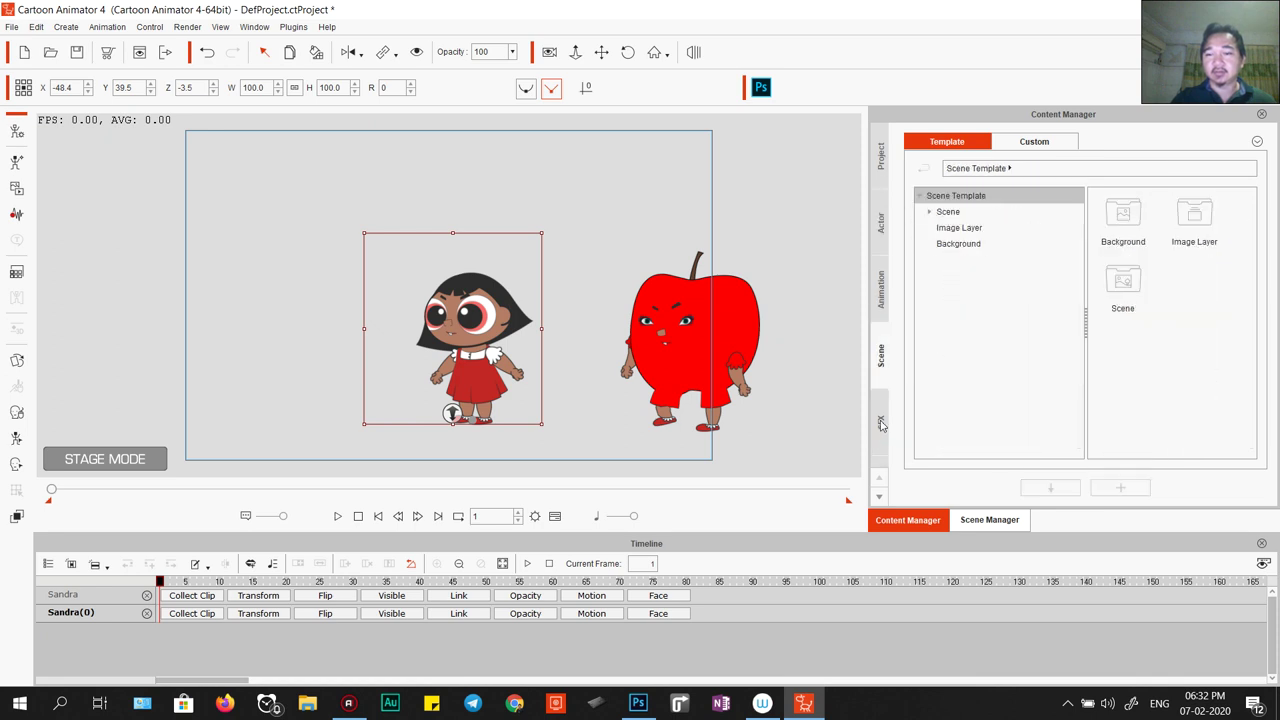
{"action": "left_click", "coordinate": [882, 428]}
{"action": "left_click", "coordinate": [882, 428]}
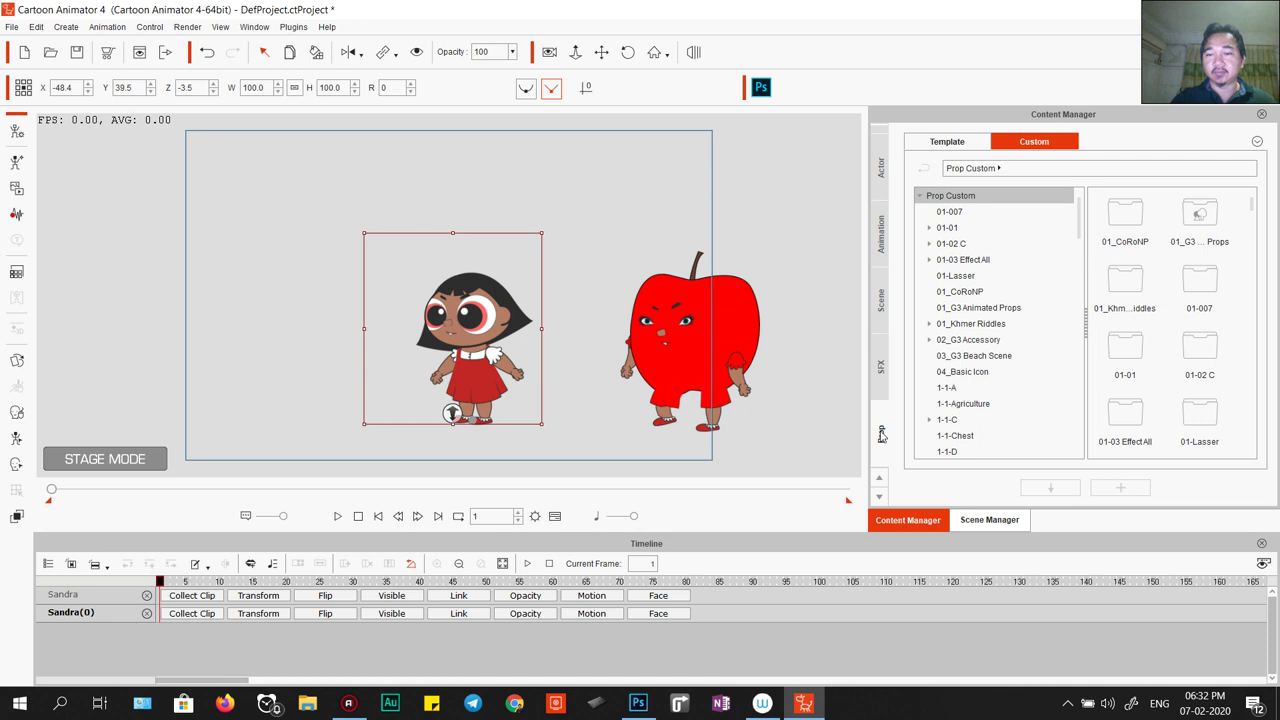
{"action": "left_click", "coordinate": [949, 211]}
{"action": "left_click", "coordinate": [968, 145]}
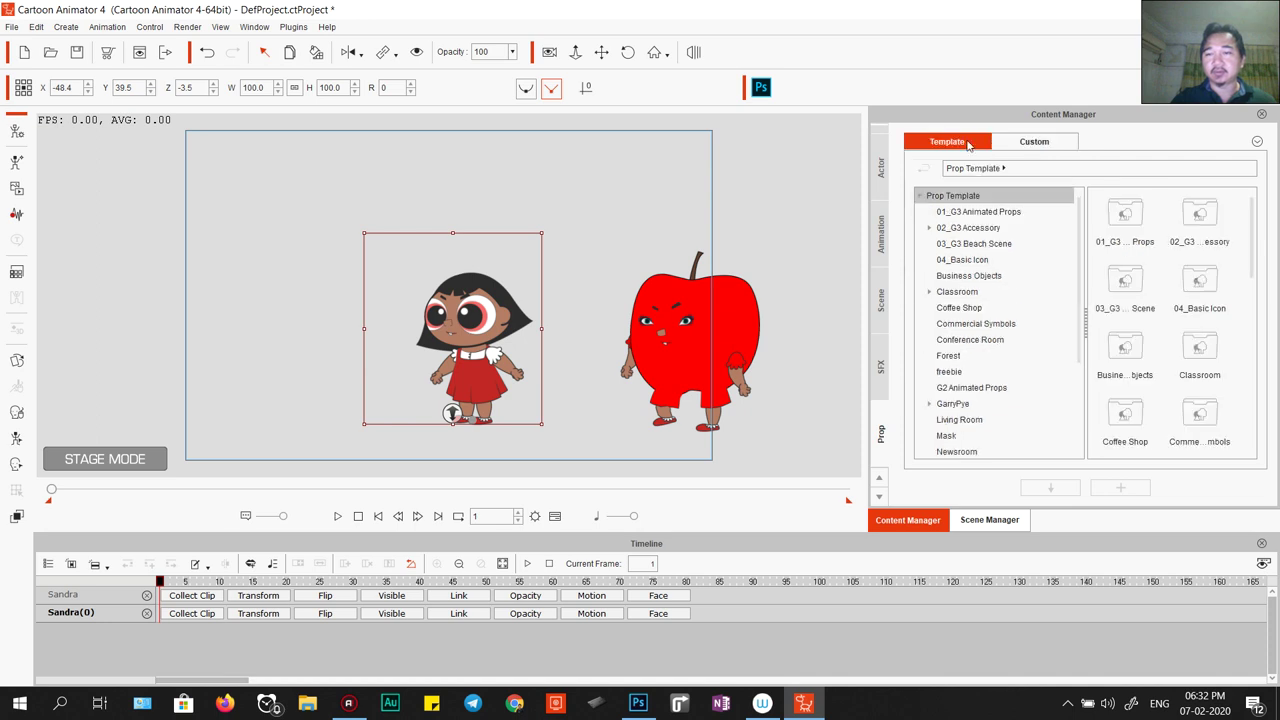
{"action": "left_click", "coordinate": [990, 211]}
{"action": "left_click_drag", "start_coordinate": [1203, 350], "coordinate": [322, 344]}
Scale the Circle prop down to about 6.0 and place it over the new Sandra's hand at about X -62.7, Y 58.3.
{"action": "left_click_drag", "start_coordinate": [487, 190], "coordinate": [435, 370]}
{"action": "scroll", "coordinate": [514, 126], "scroll_direction": "up", "scroll_amount": 4}
{"action": "scroll", "coordinate": [477, 95], "scroll_direction": "down", "scroll_amount": 2}
{"action": "scroll", "coordinate": [477, 95], "scroll_direction": "down", "scroll_amount": 2}
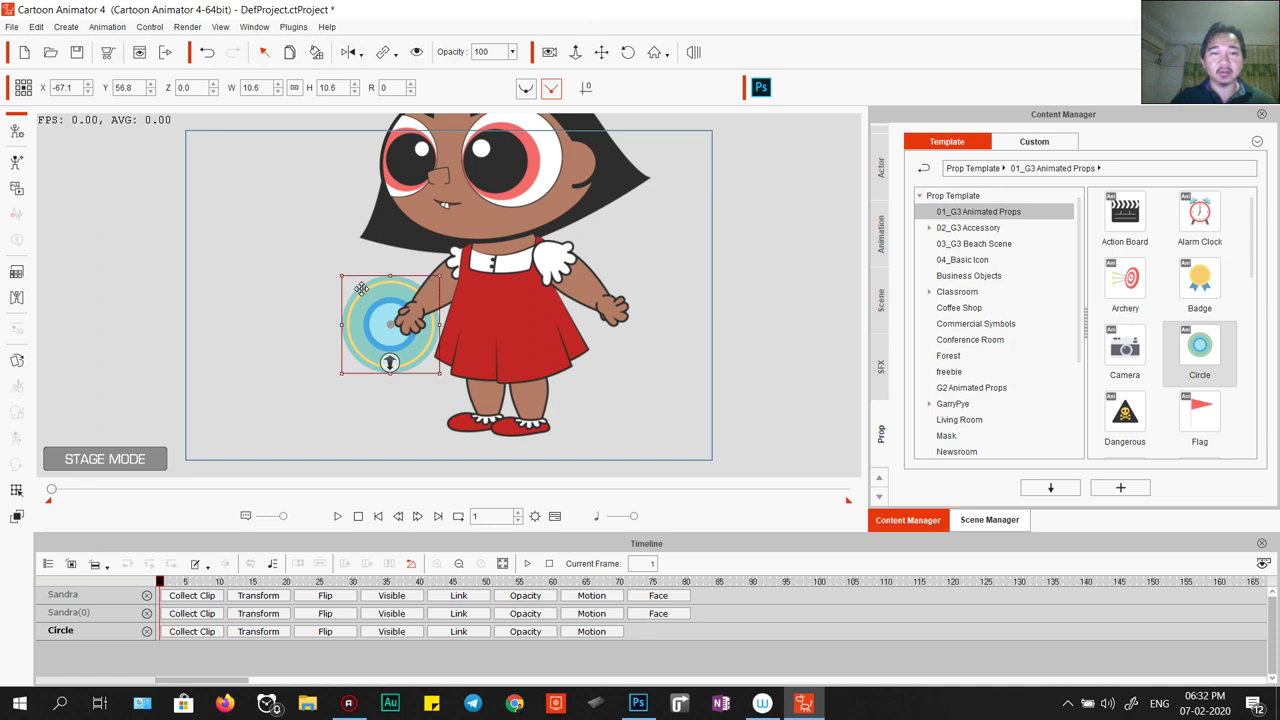
{"action": "left_click_drag", "start_coordinate": [374, 280], "coordinate": [328, 284]}
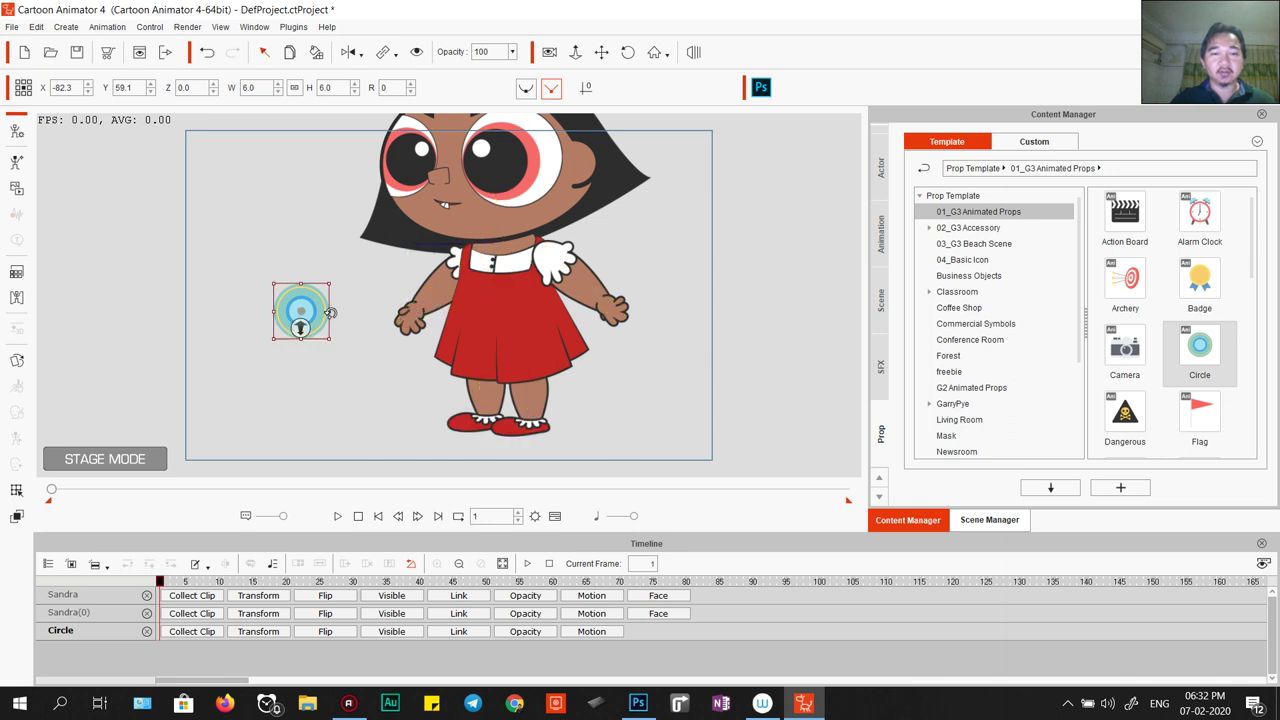
{"action": "left_click_drag", "start_coordinate": [300, 311], "coordinate": [415, 310]}
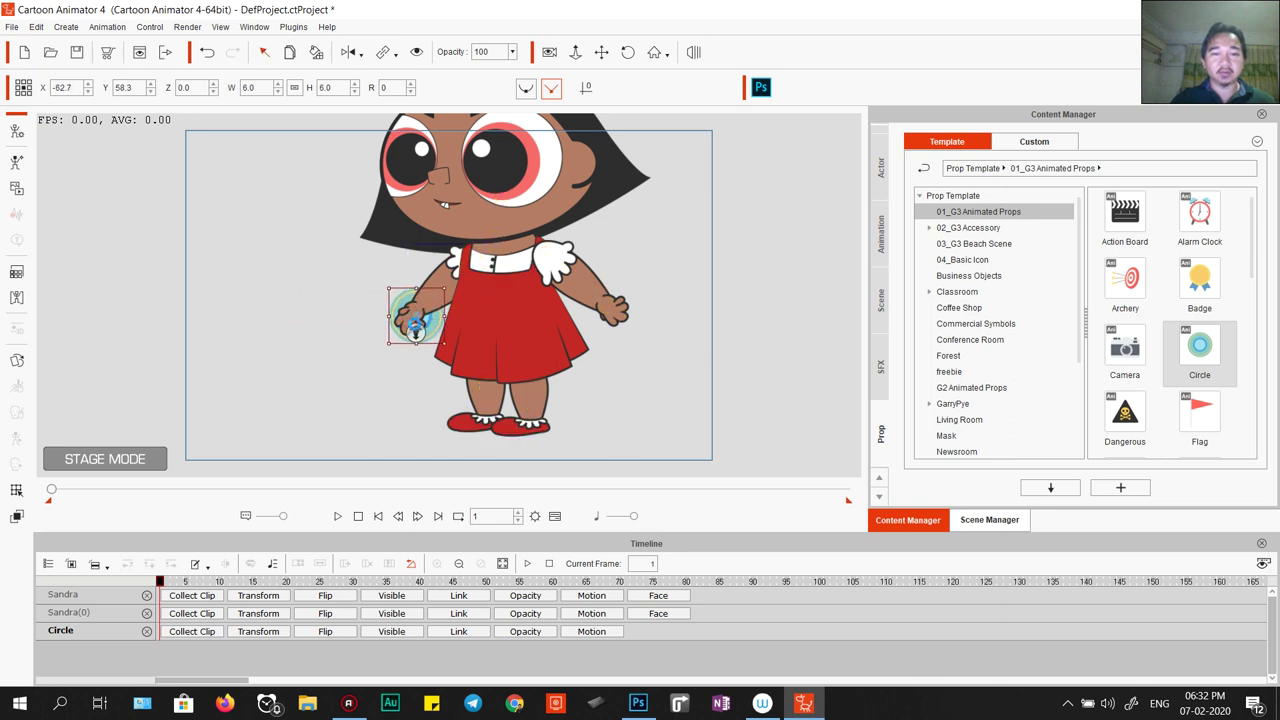
Change the Circle prop's layer order so it sits in front of Sandra's hand at Z -9.0.
{"action": "key", "text": "ctrl+Up"}
{"action": "key", "text": "ctrl+Down"}
{"action": "key", "text": "ctrl+Down"}
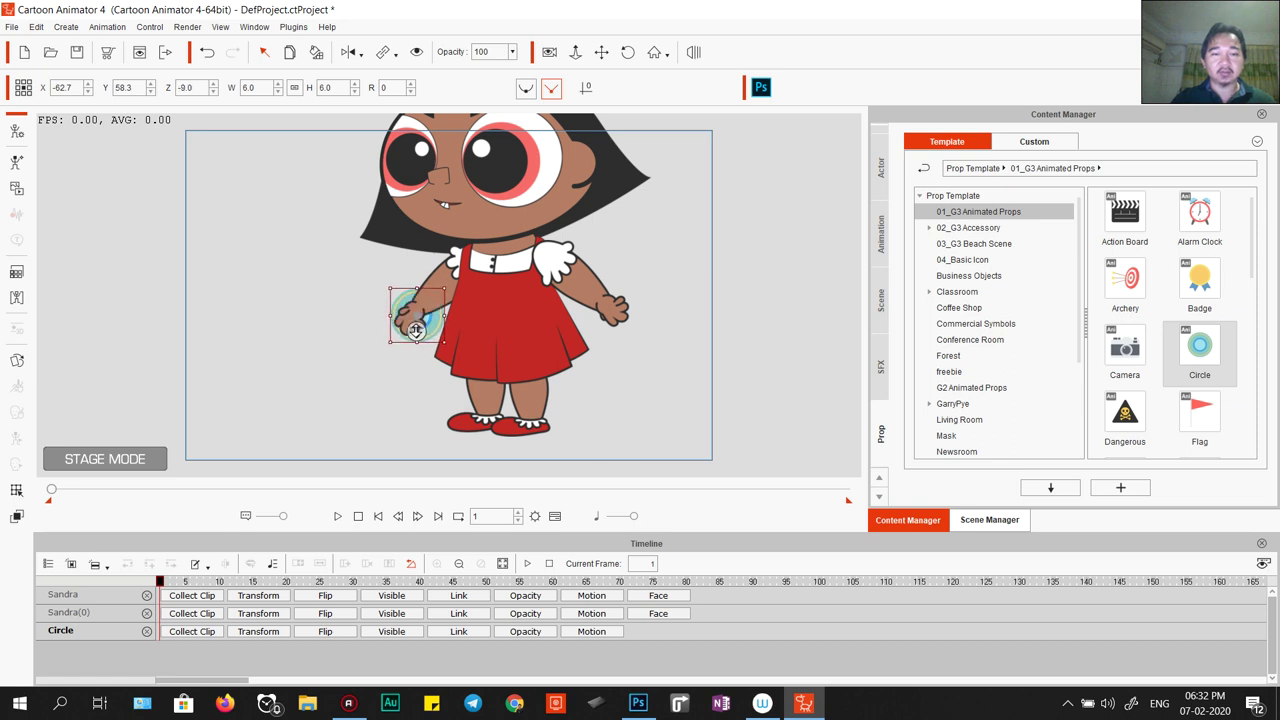
Select the new Sandra and limit the timeline to the selected character's track.
{"action": "left_click", "coordinate": [458, 275]}
{"action": "scroll", "coordinate": [514, 284], "scroll_direction": "down", "scroll_amount": 3}
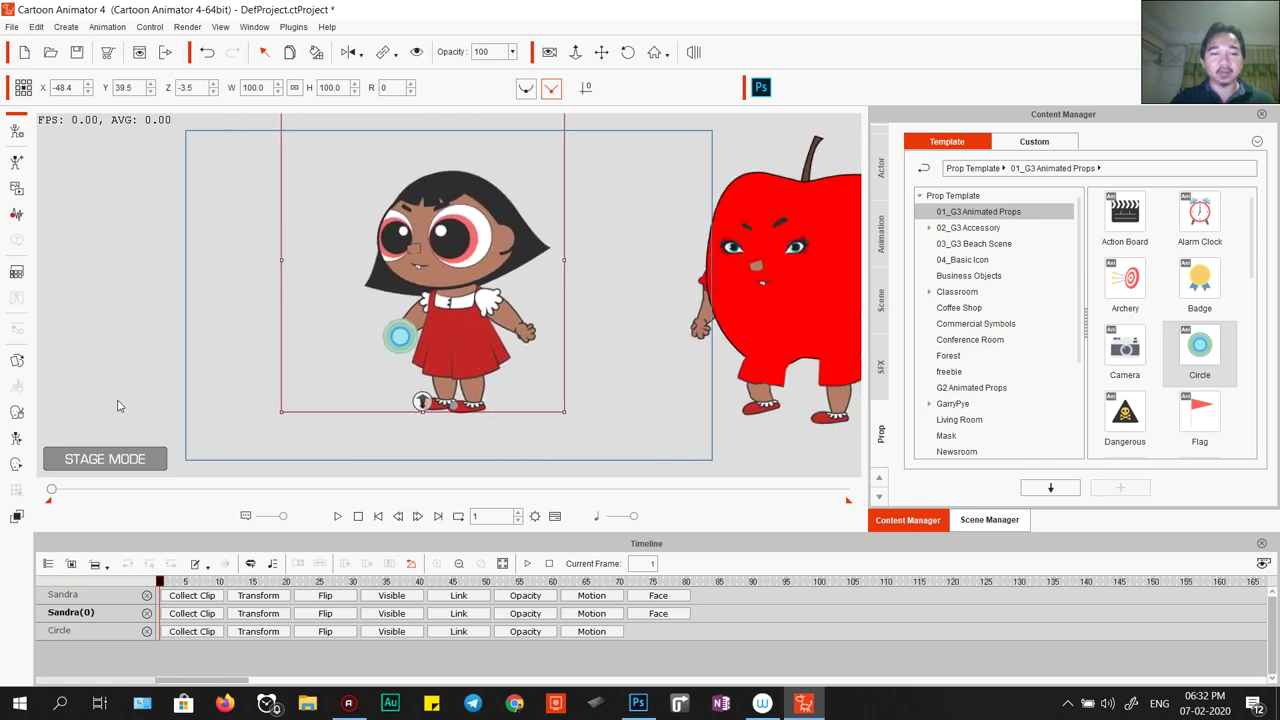
{"action": "left_click", "coordinate": [72, 566]}
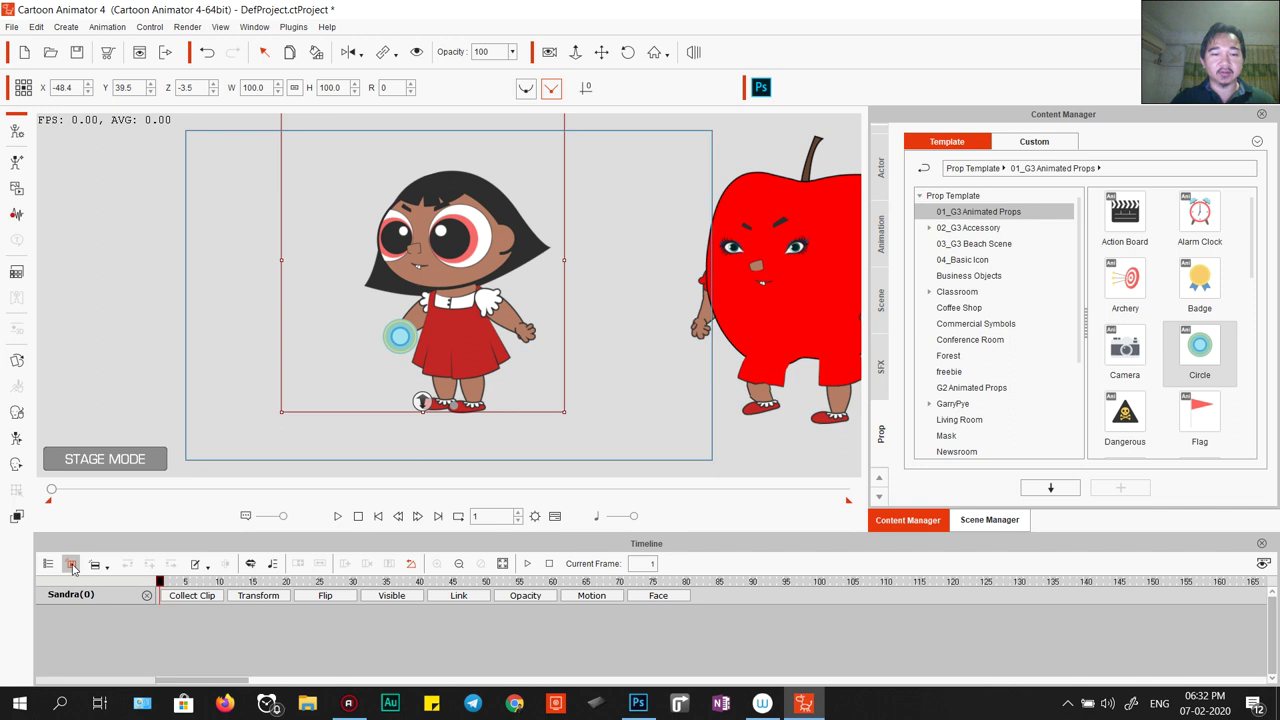
{"action": "left_click", "coordinate": [554, 516]}
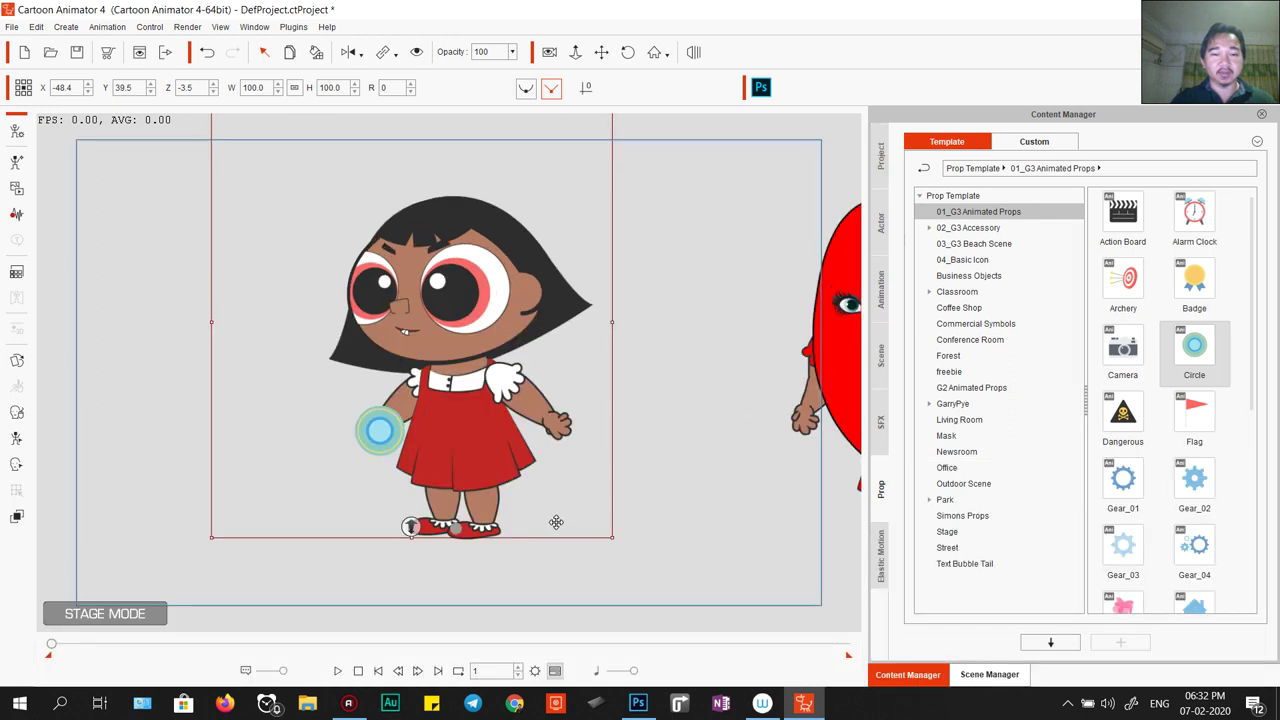
{"action": "left_click", "coordinate": [555, 671]}
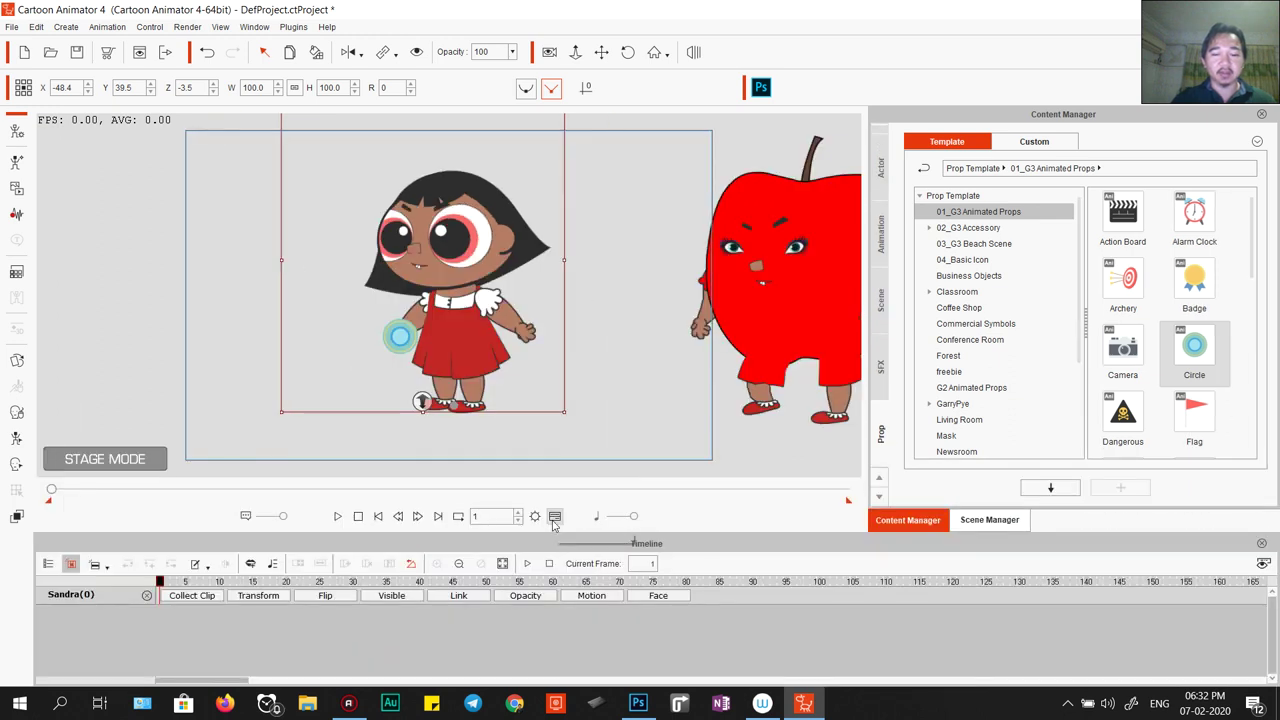
{"action": "left_click", "coordinate": [17, 438]}
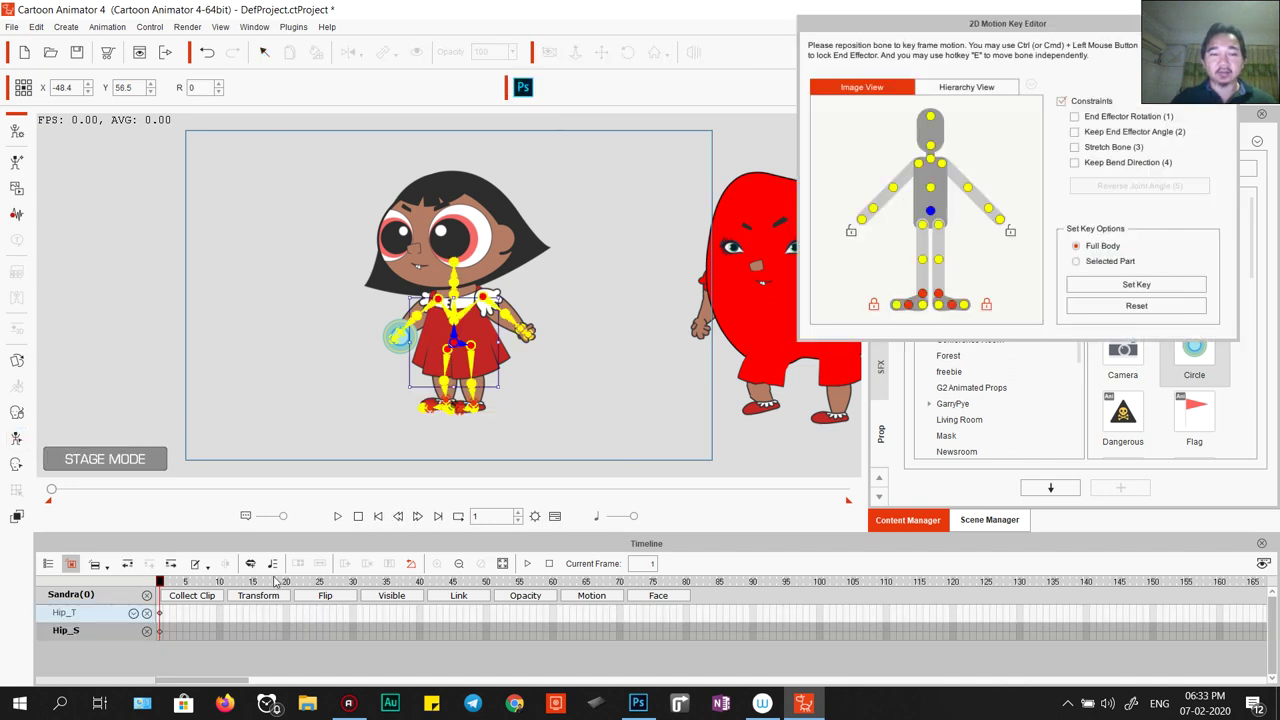
{"action": "left_click_drag", "start_coordinate": [161, 581], "coordinate": [100, 593]}
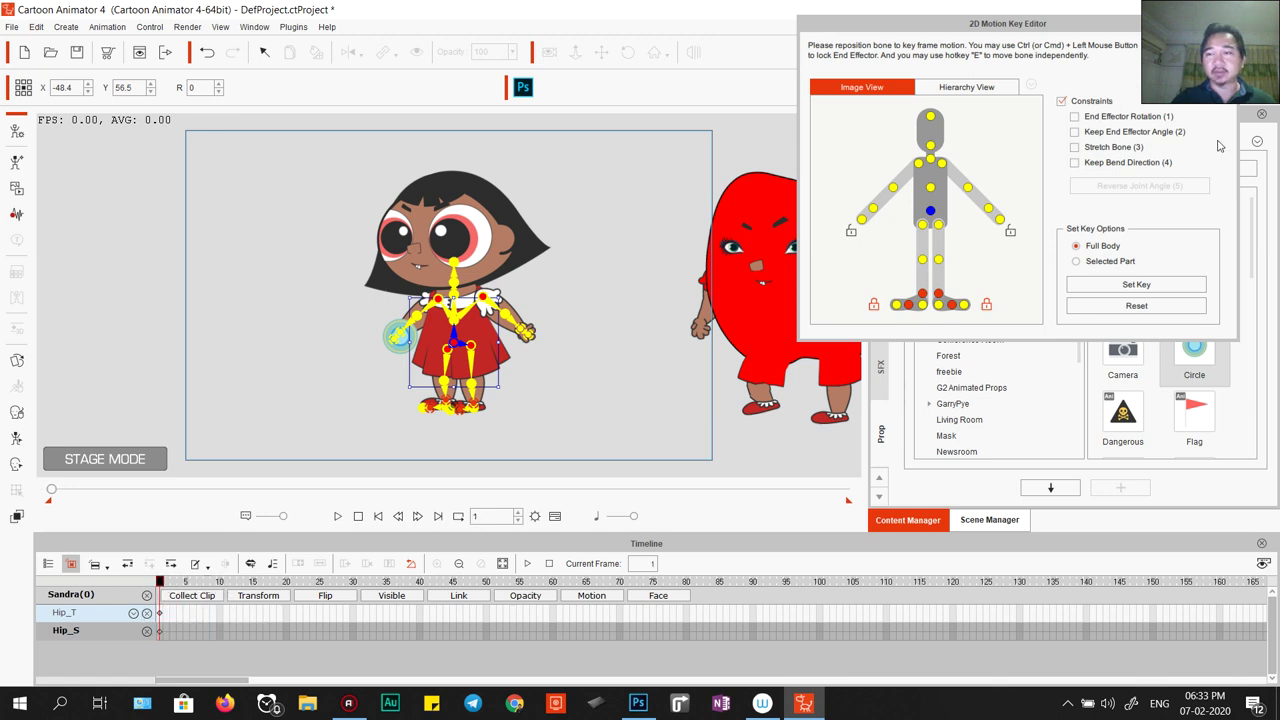
{"action": "left_click_drag", "start_coordinate": [1083, 17], "coordinate": [856, 53]}
{"action": "left_click", "coordinate": [1001, 49]}
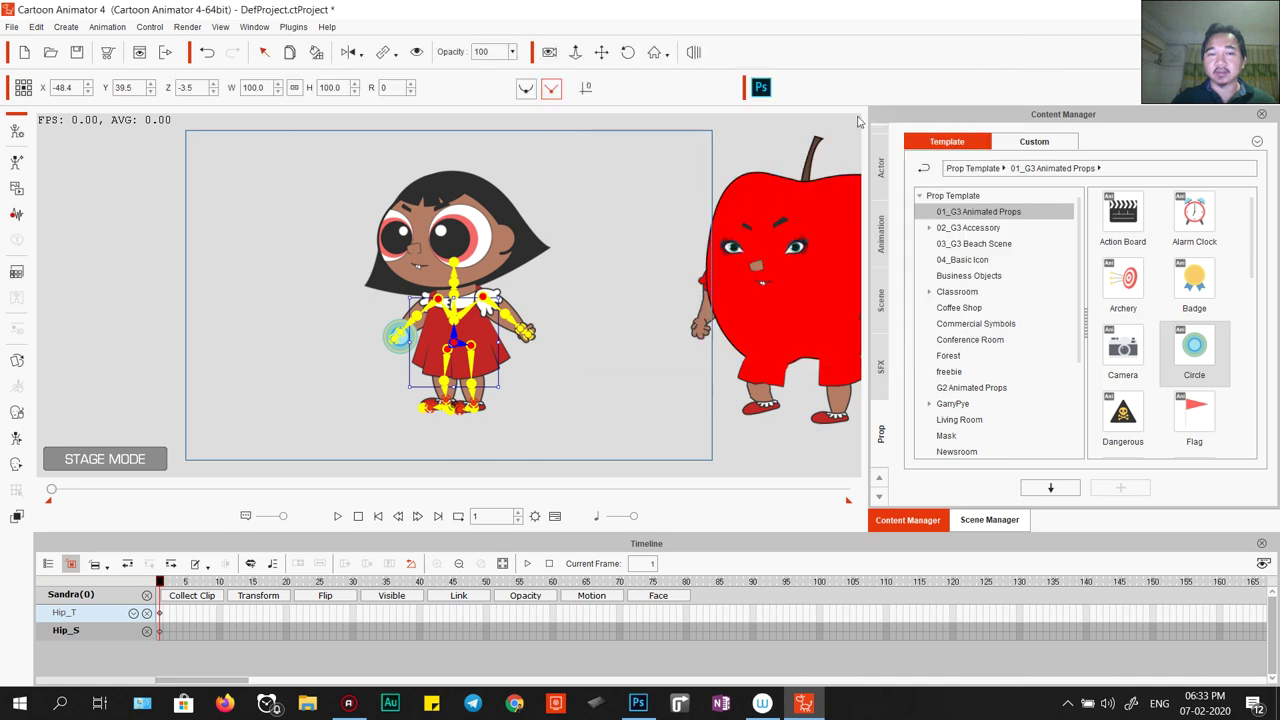
{"action": "key", "text": "F6"}
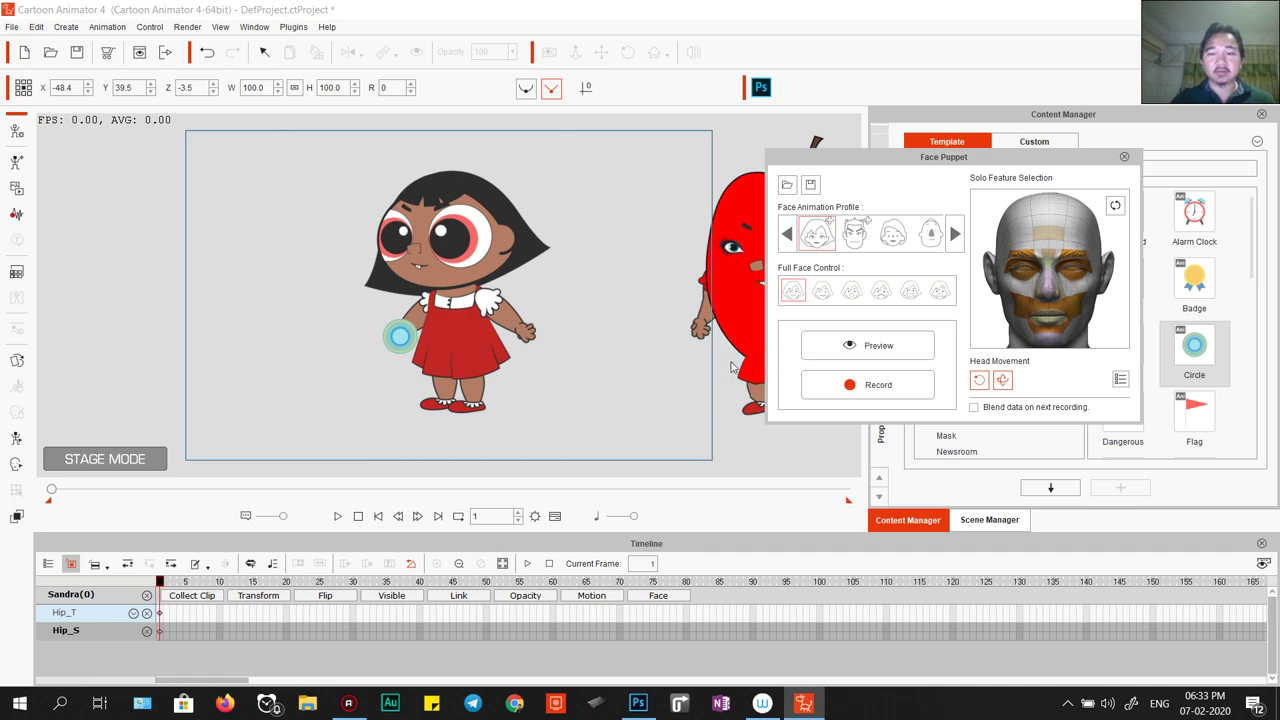
{"action": "left_click", "coordinate": [1124, 157]}
{"action": "left_click", "coordinate": [437, 230]}
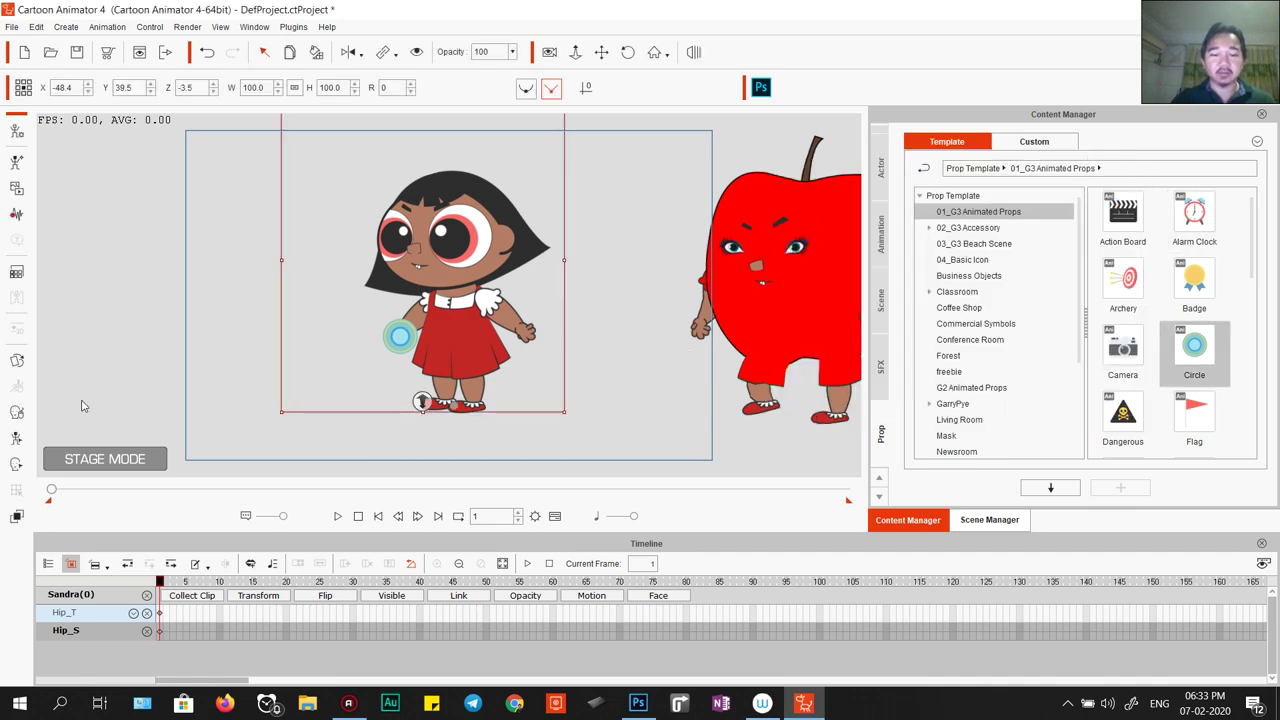
Preview the first two full-face control styles on the new Sandra with Face Puppet.
{"action": "left_click", "coordinate": [18, 412]}
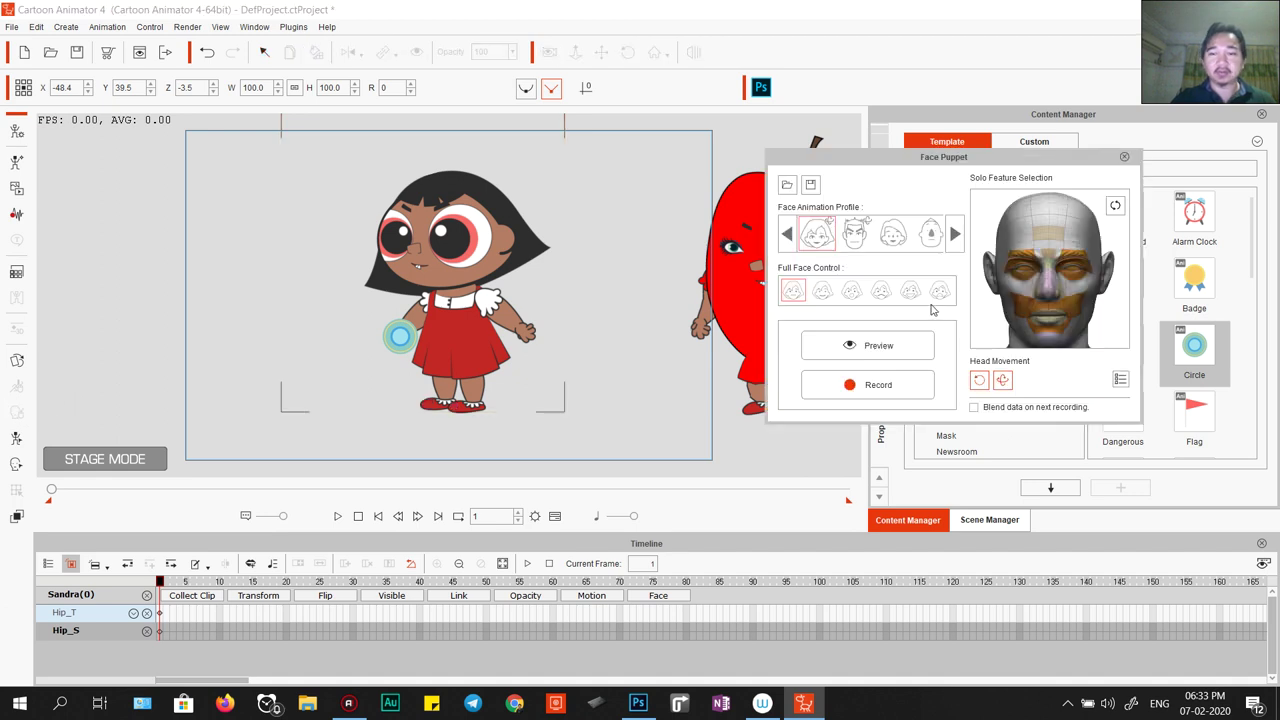
{"action": "left_click", "coordinate": [870, 345]}
{"action": "key", "text": "space"}
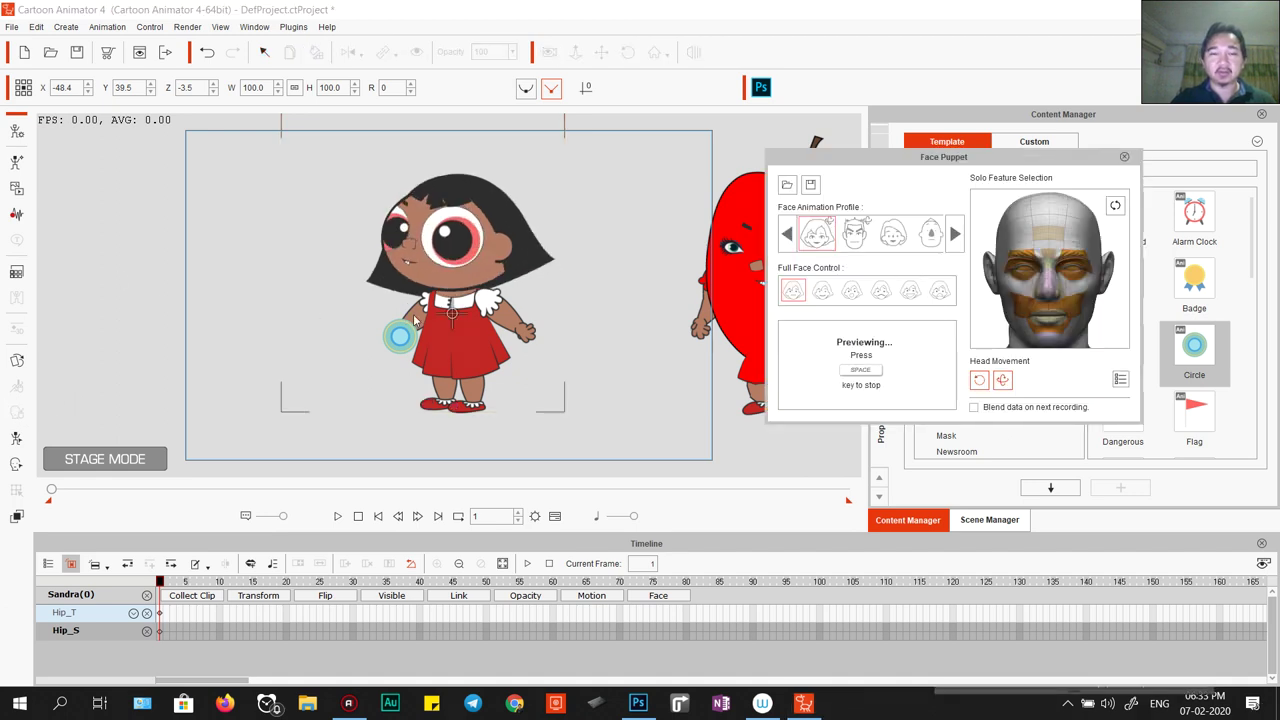
{"action": "left_click", "coordinate": [822, 290]}
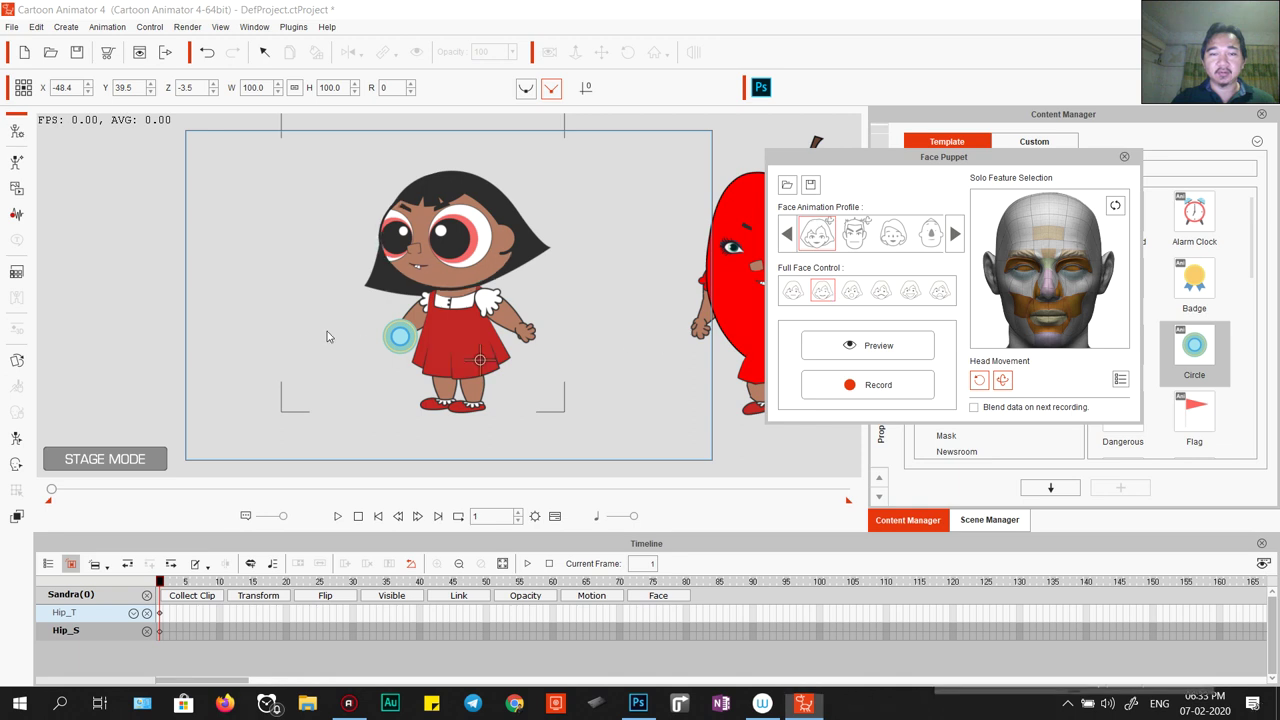
{"action": "key", "text": "space"}
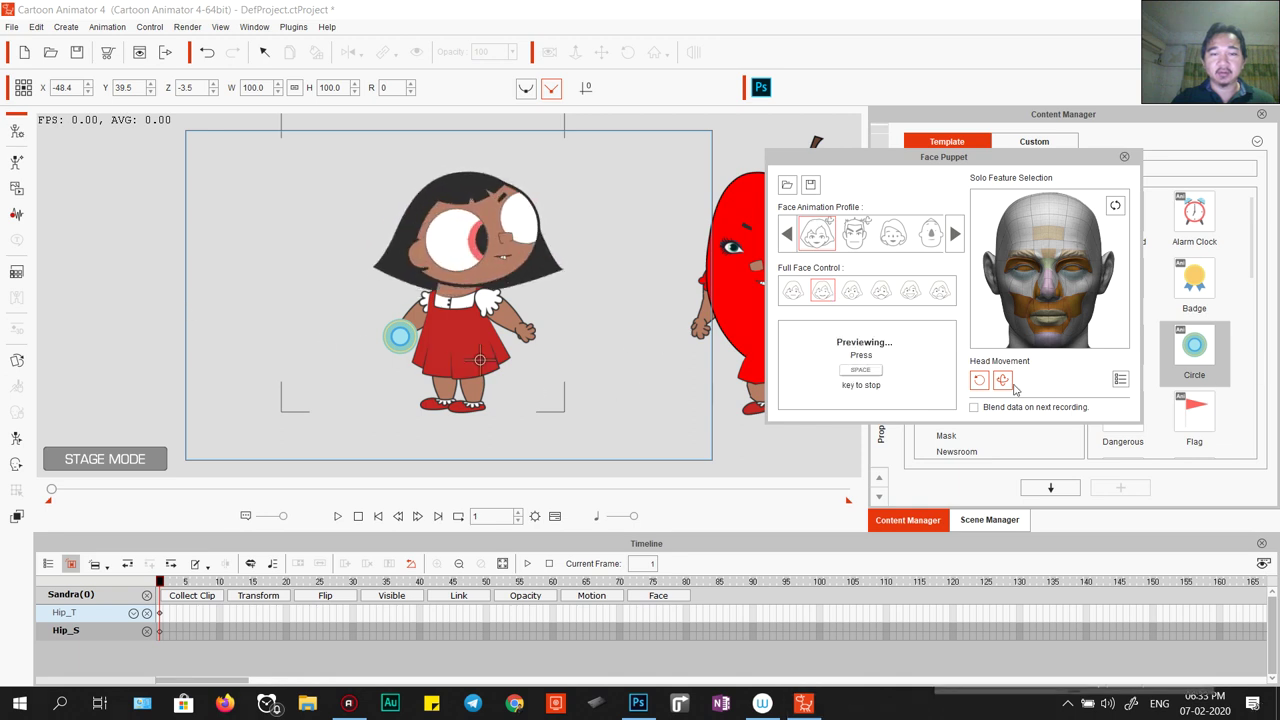
{"action": "key", "text": "space"}
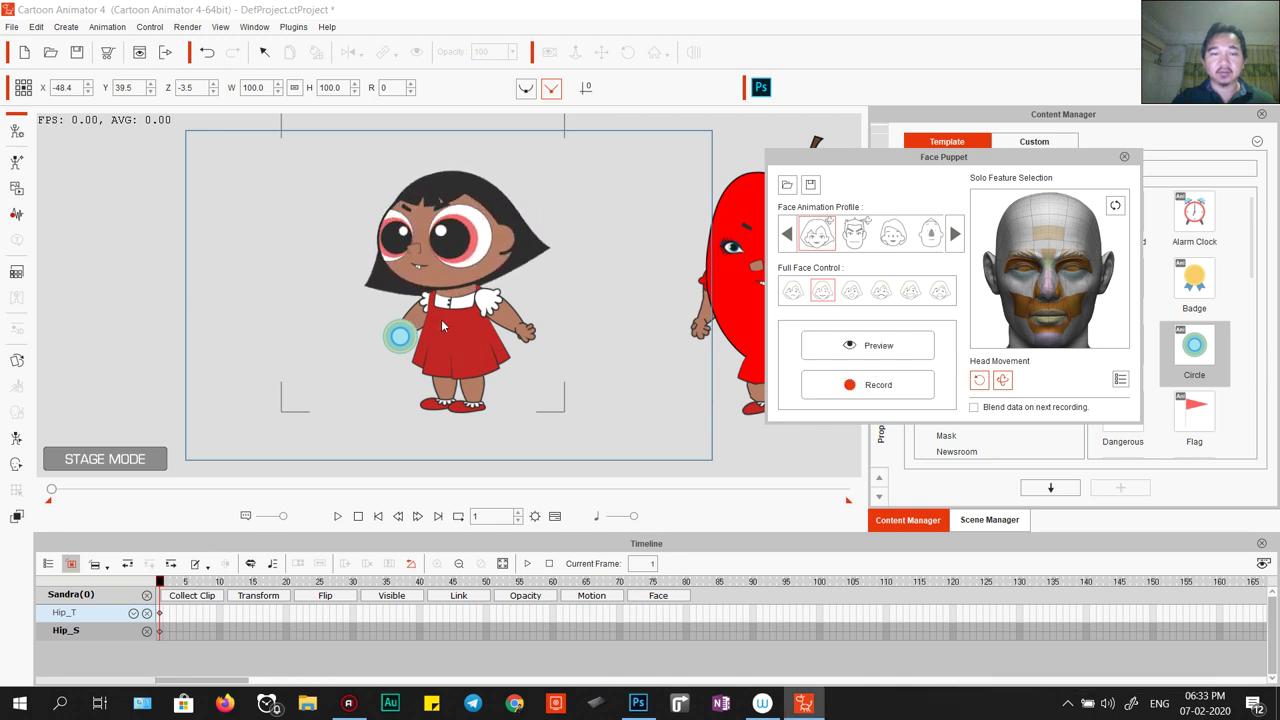
Record a Face Puppet performance for Sandra from frame 1 to 171 using the second full-face control.
{"action": "left_click", "coordinate": [865, 385]}
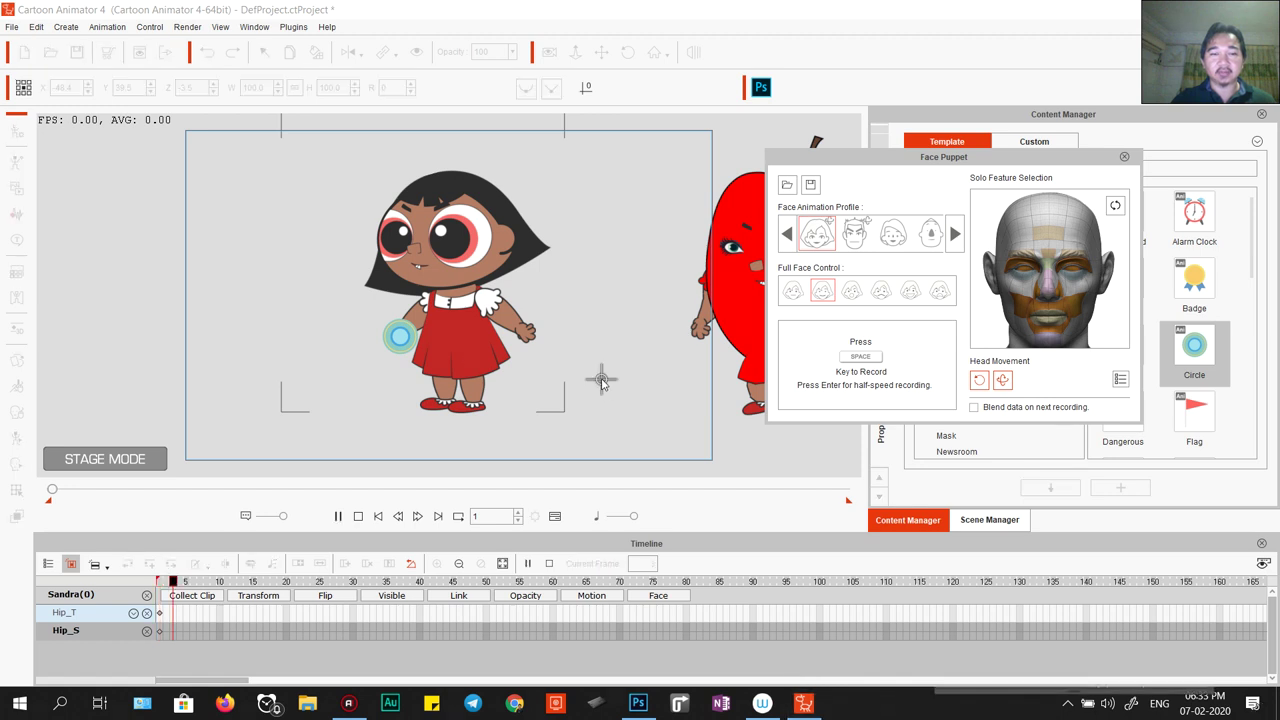
{"action": "key", "text": "space"}
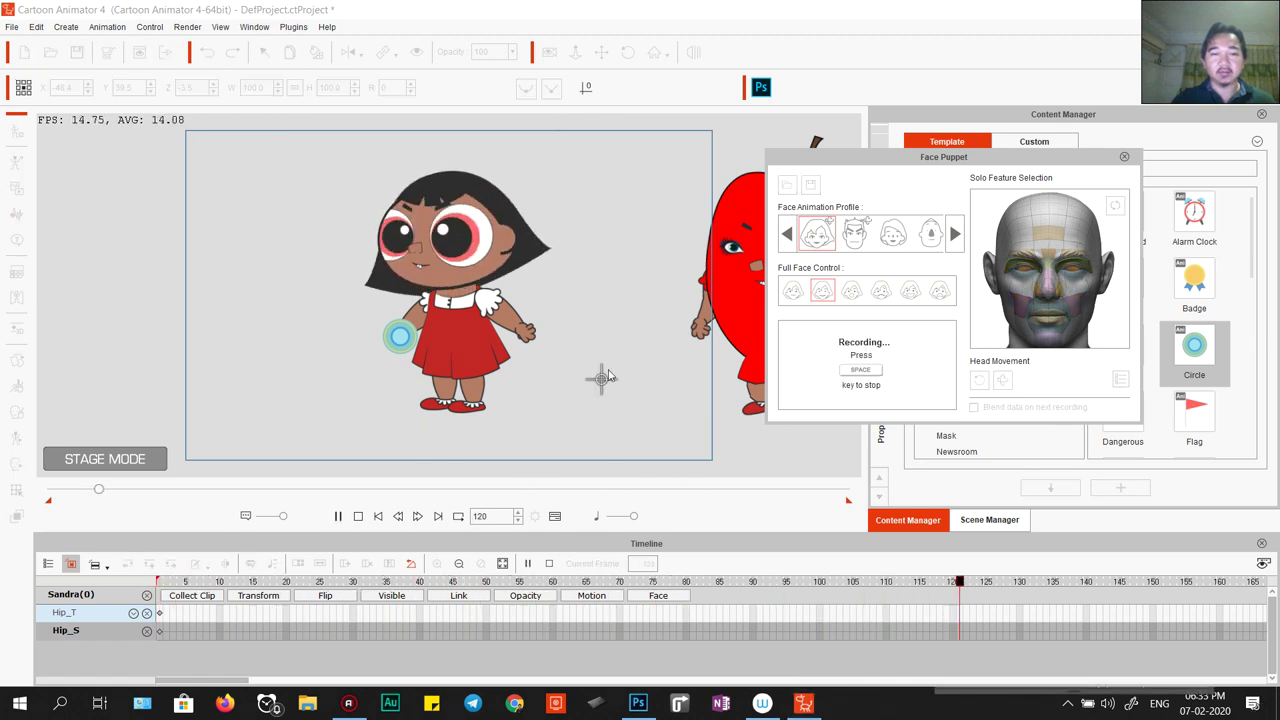
{"action": "key", "text": "space"}
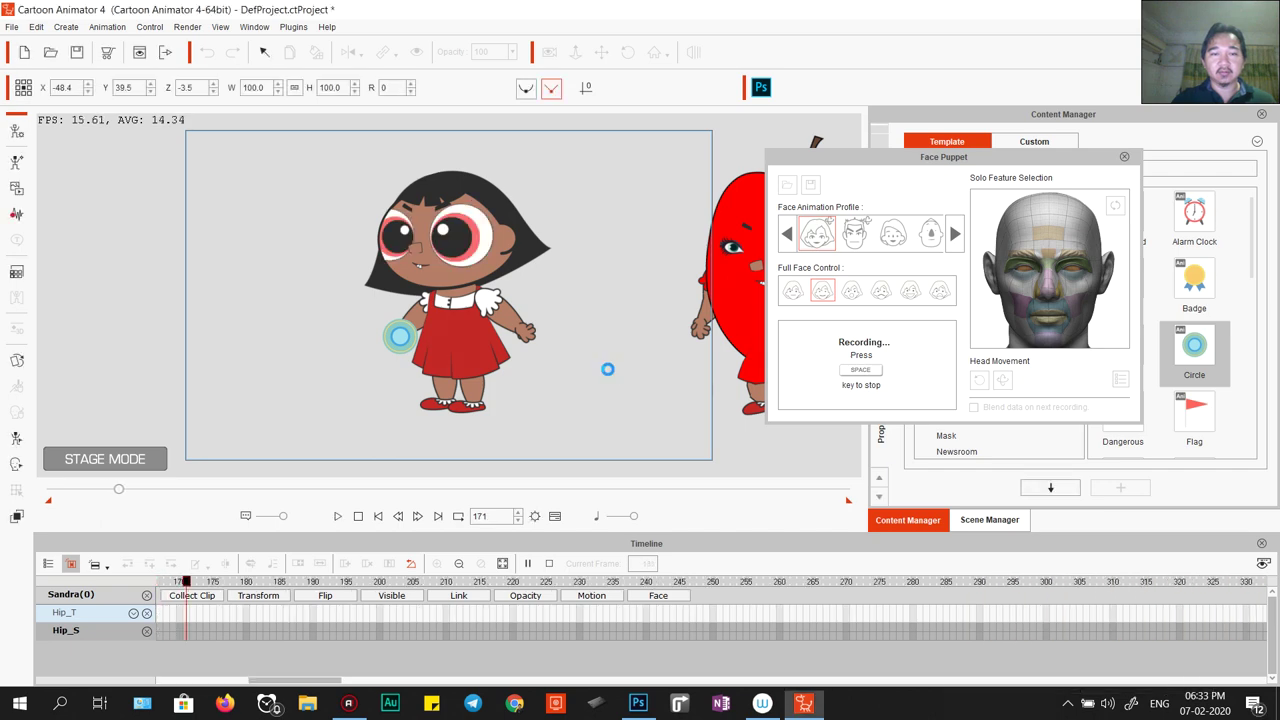
{"action": "key", "text": "Escape"}
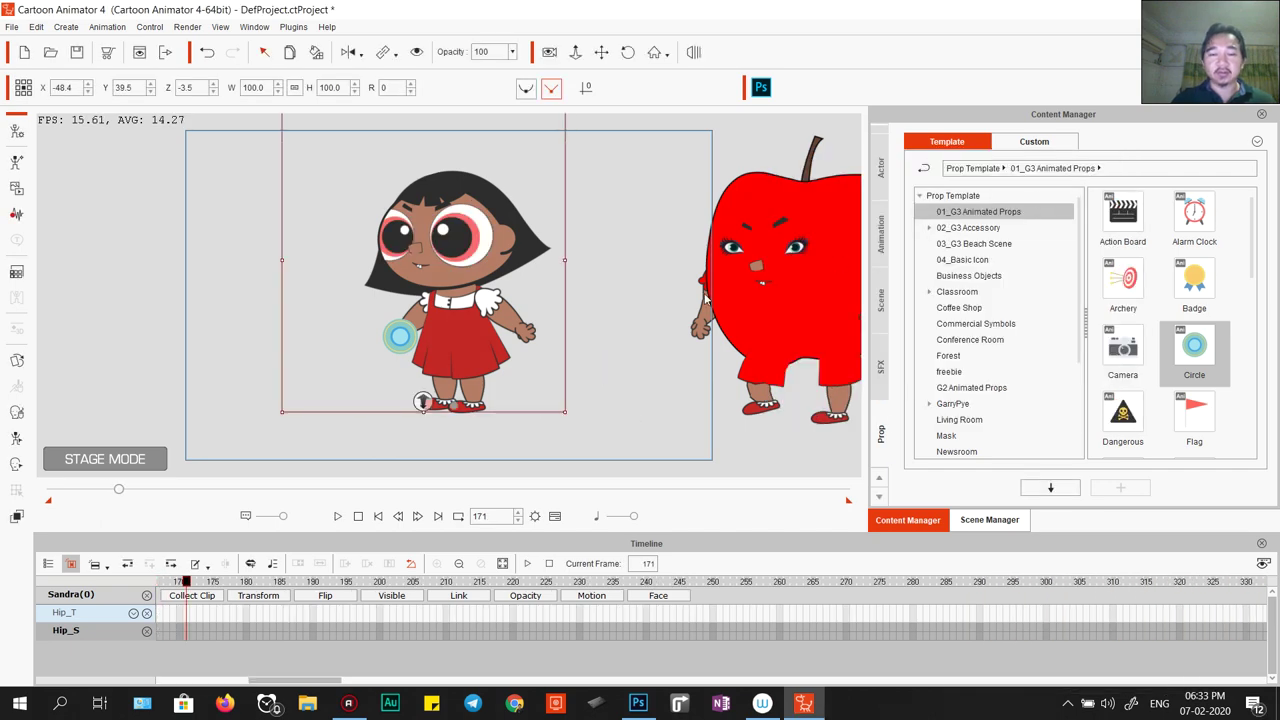
Set full-body 2D motion keys for Sandra at frames 171 and 185 and show the Motion track.
{"action": "key", "text": "m"}
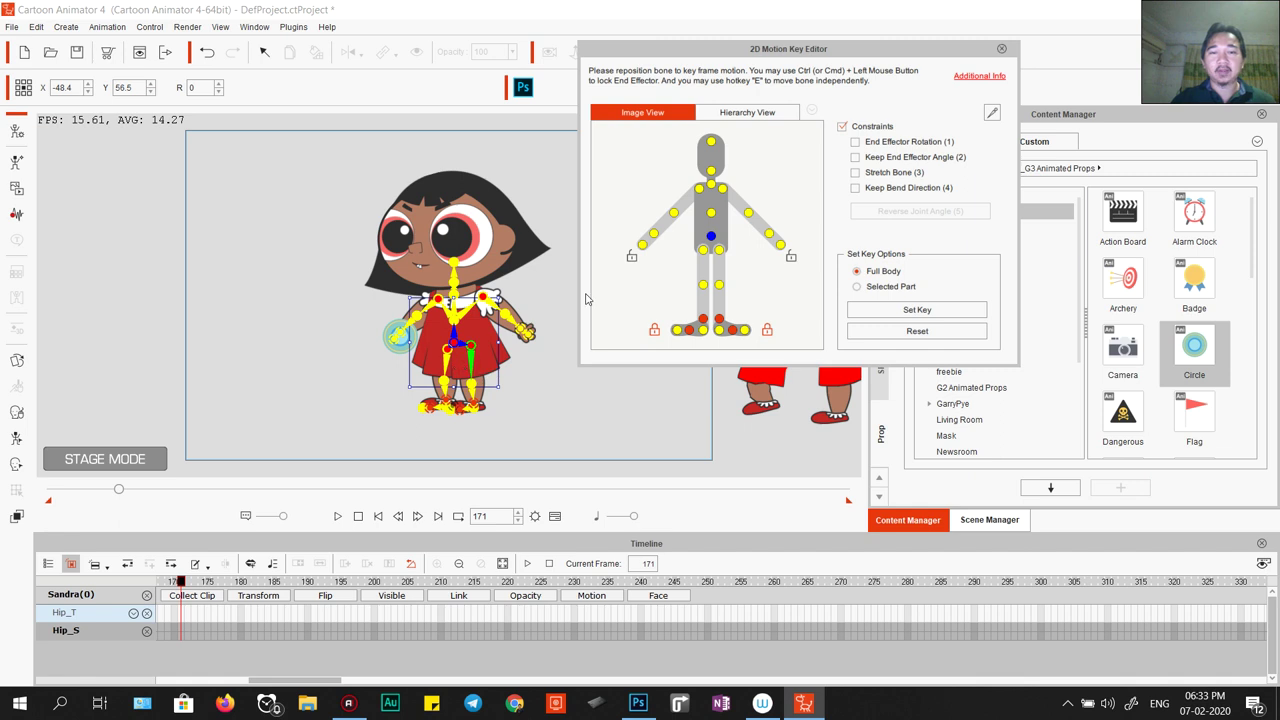
{"action": "left_click", "coordinate": [653, 238]}
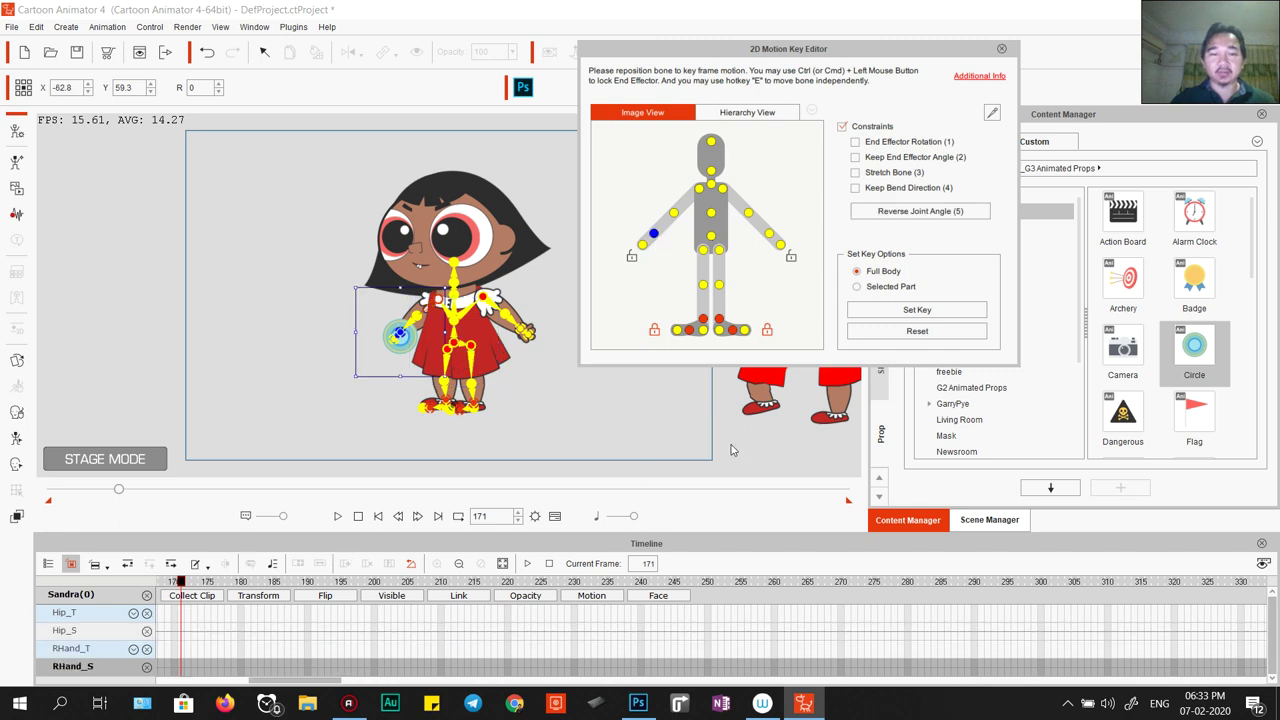
{"action": "left_click", "coordinate": [934, 312]}
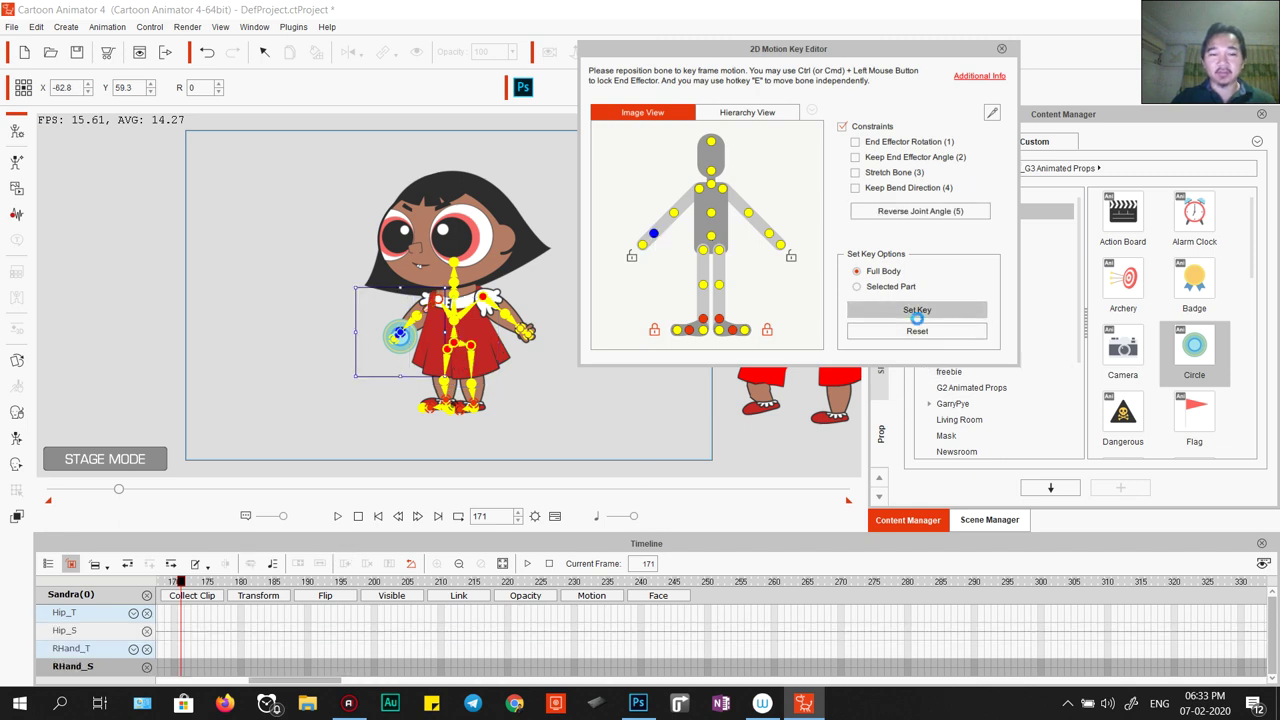
{"action": "left_click", "coordinate": [419, 517]}
{"action": "left_click", "coordinate": [270, 626]}
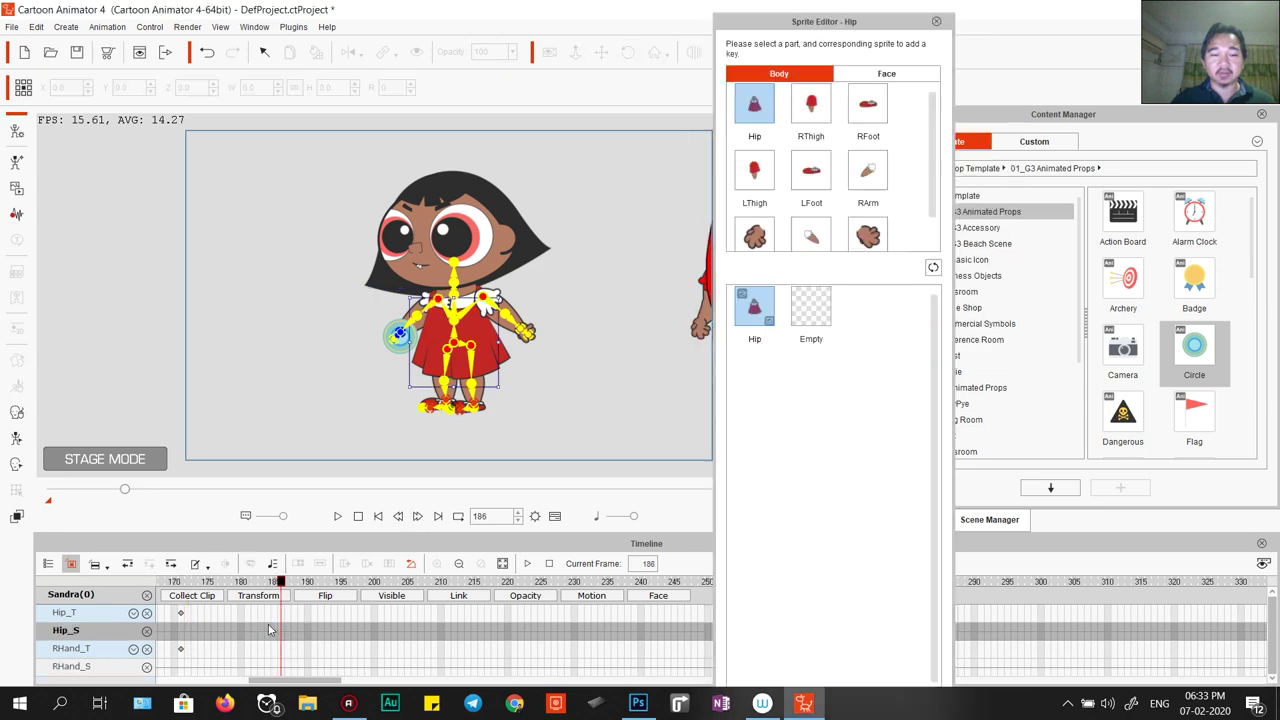
{"action": "left_click", "coordinate": [275, 621]}
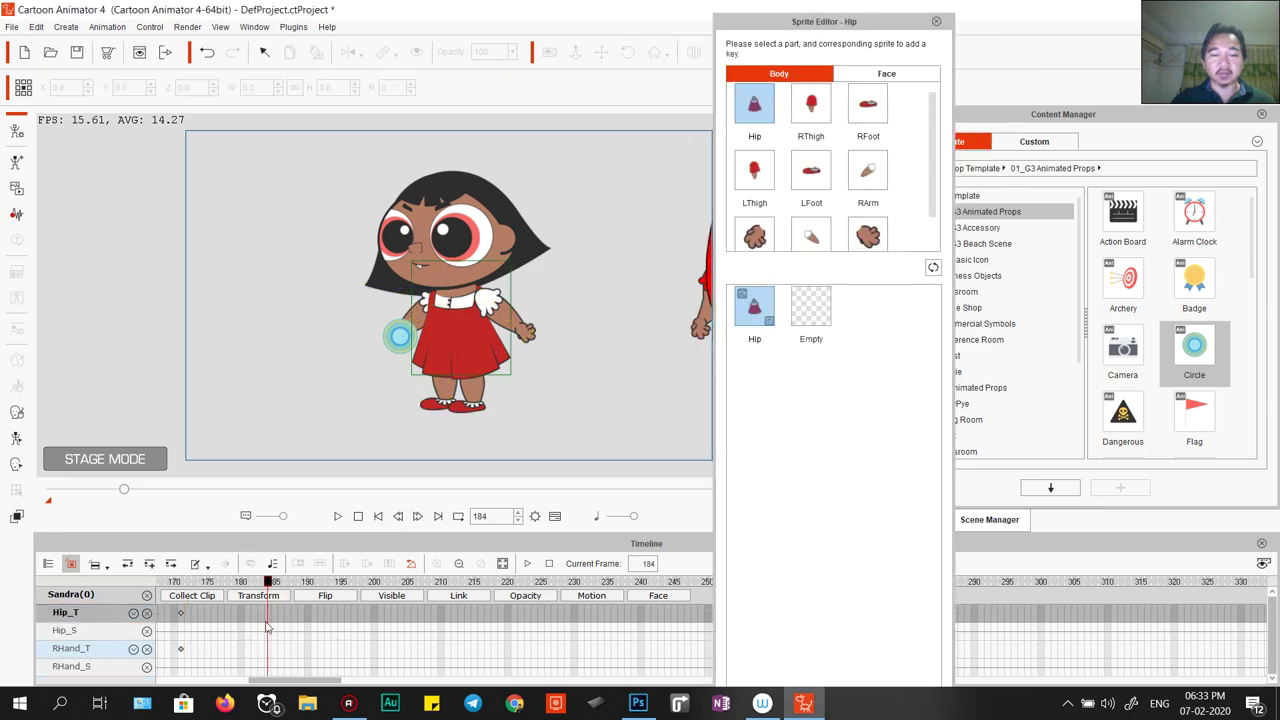
{"action": "left_click", "coordinate": [936, 21]}
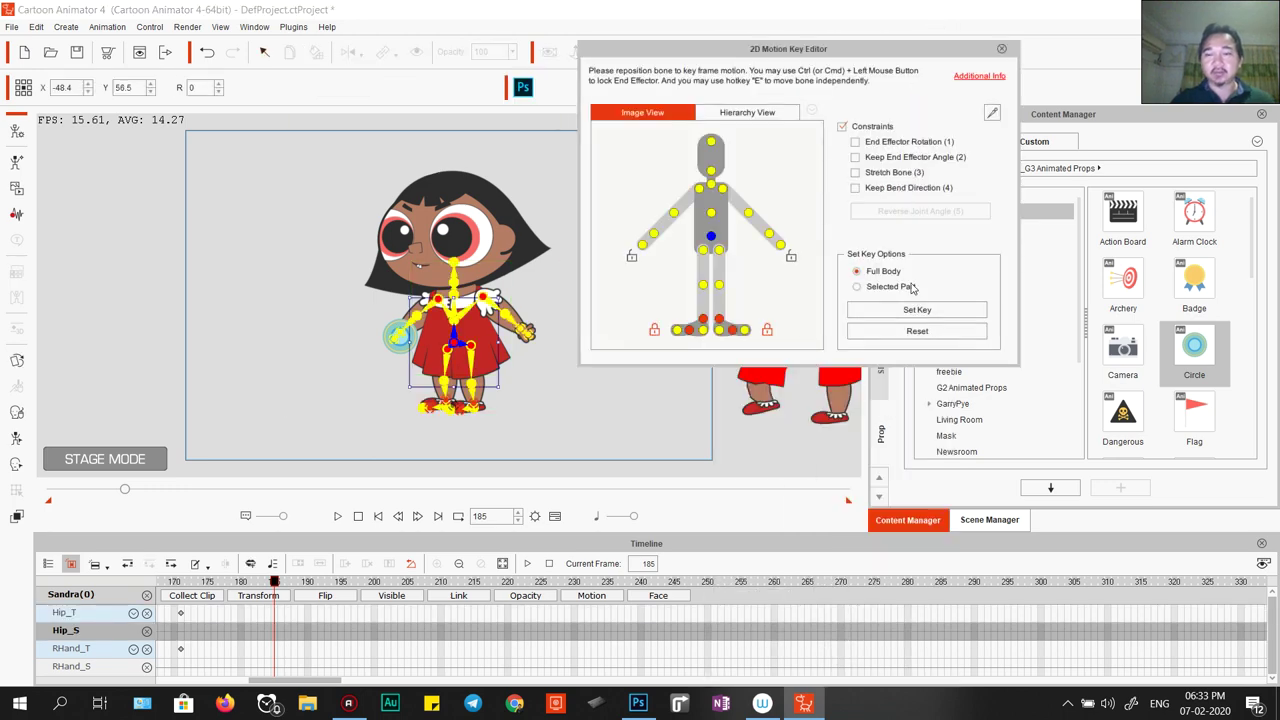
{"action": "left_click", "coordinate": [605, 597]}
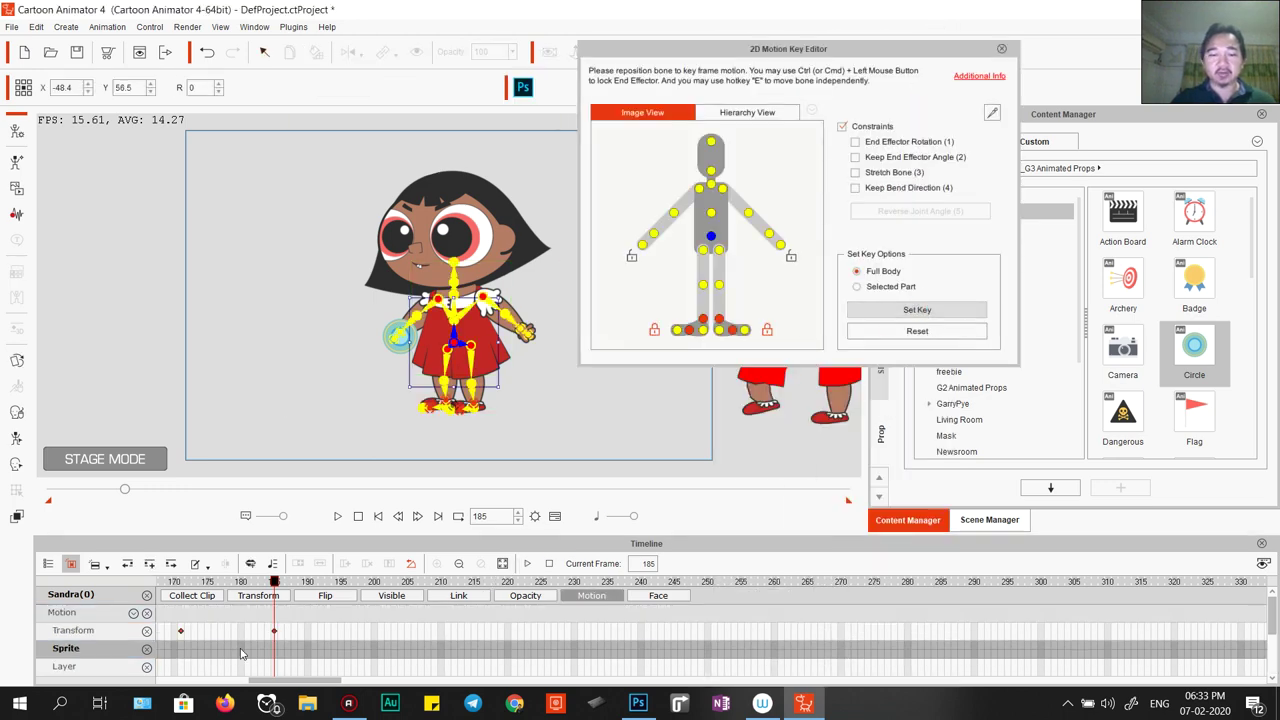
At frame 176, raise Sandra's right hand with the Circle to about X -62.5, Y 75.5.
{"action": "left_click", "coordinate": [222, 584]}
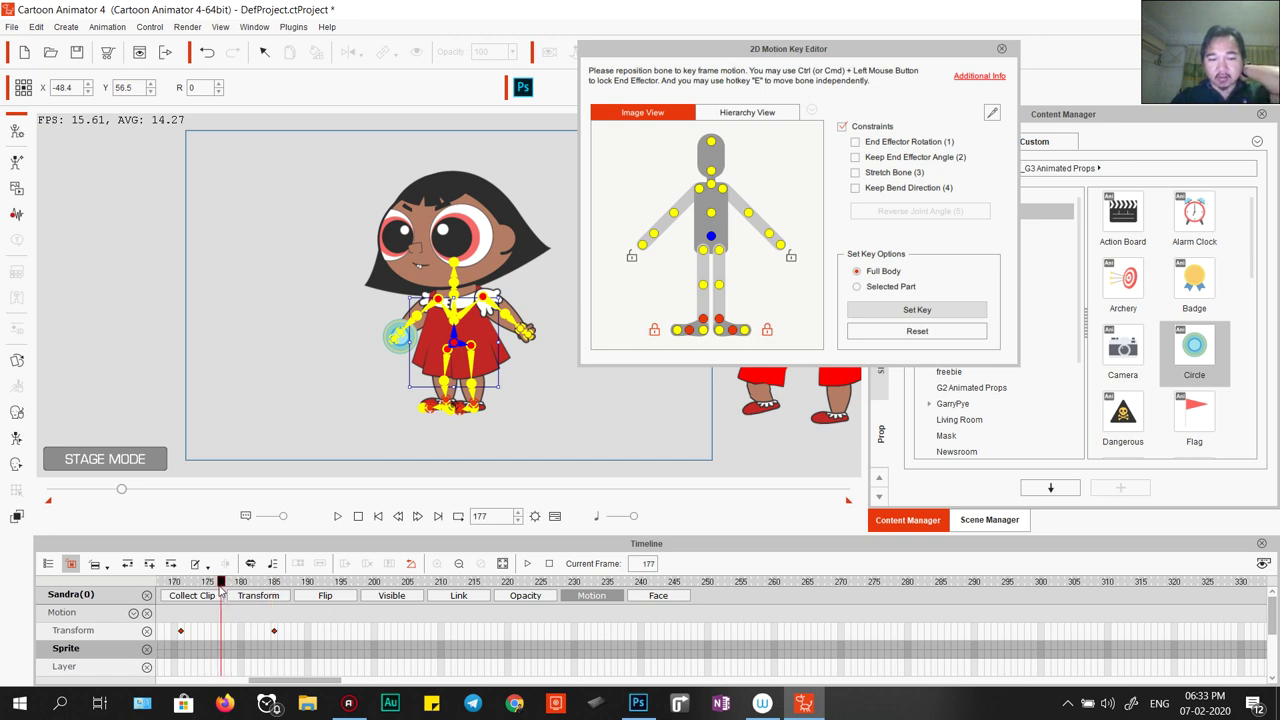
{"action": "left_click_drag", "start_coordinate": [220, 588], "coordinate": [213, 588]}
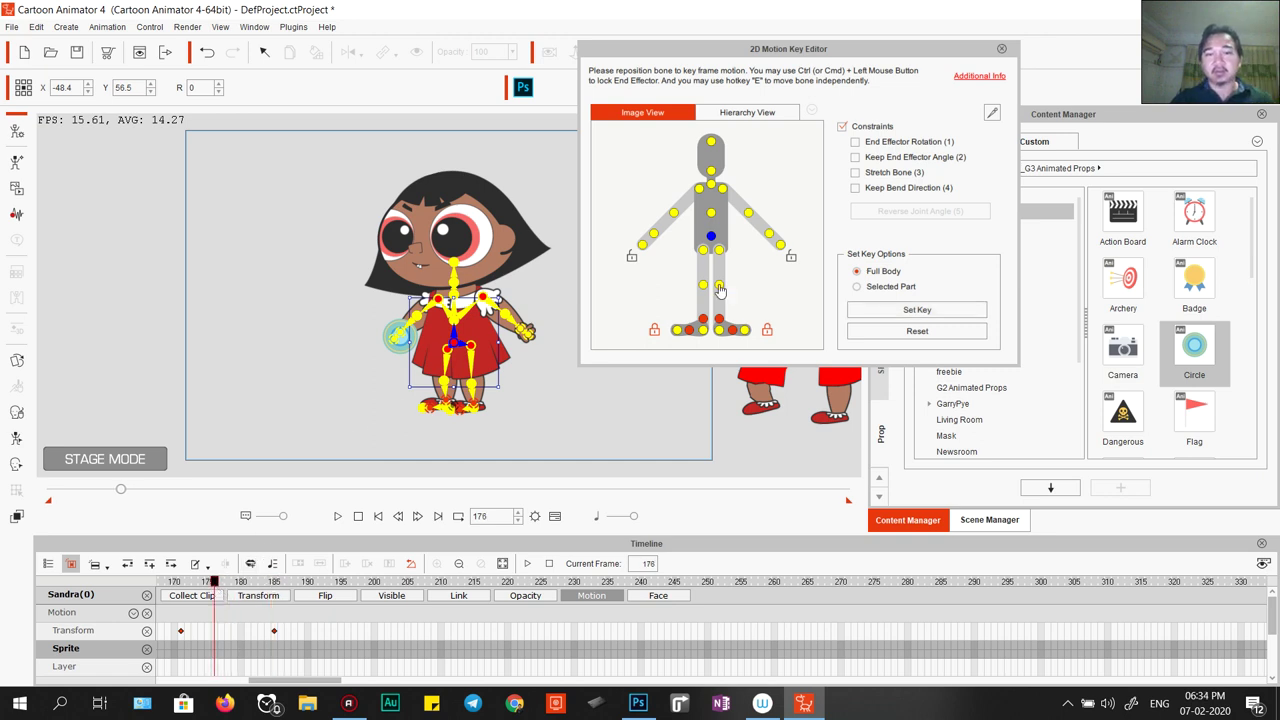
{"action": "left_click", "coordinate": [655, 235]}
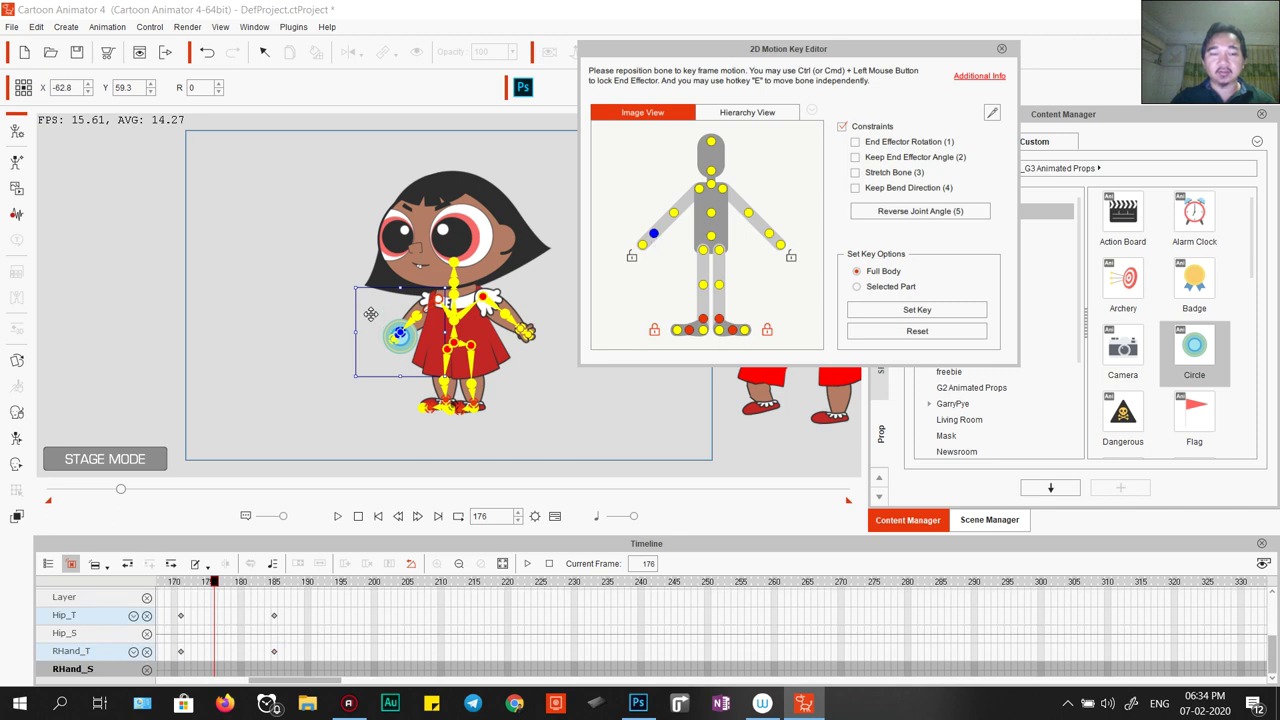
{"action": "left_click_drag", "start_coordinate": [370, 314], "coordinate": [371, 254]}
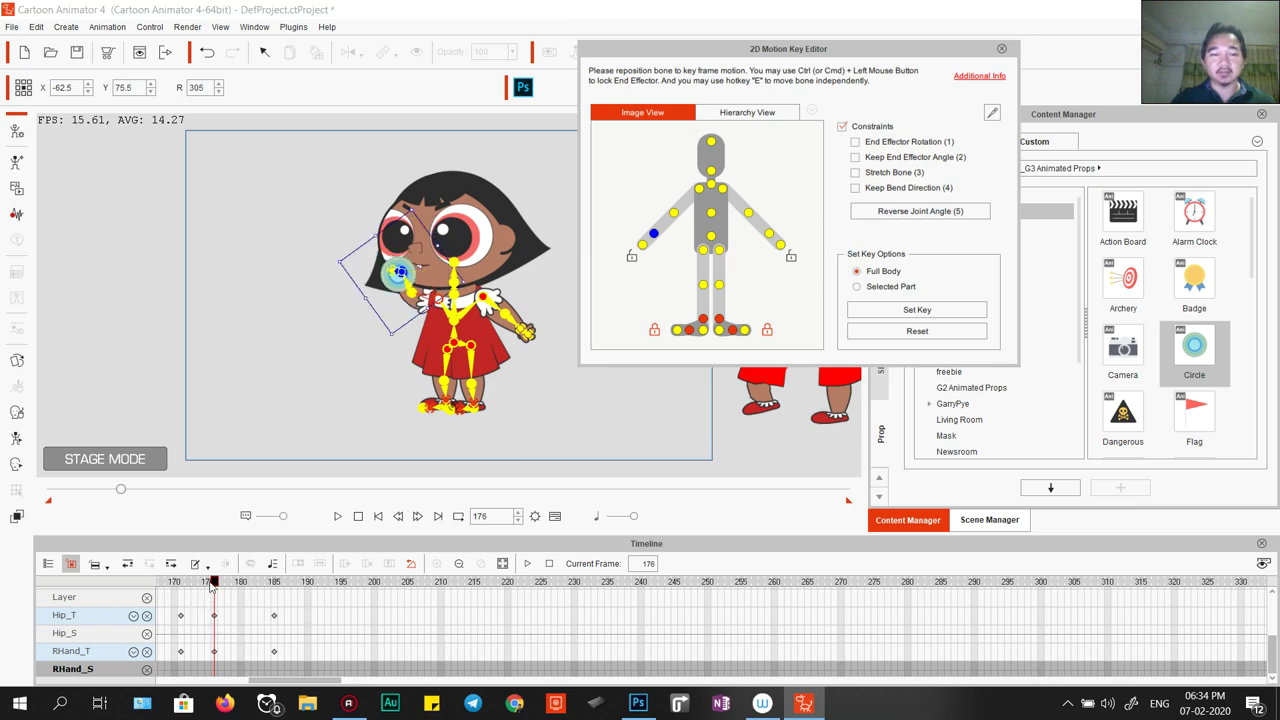
At frame 179, swing Sandra's right hand down beside her dress and play back the arm motion.
{"action": "left_click_drag", "start_coordinate": [213, 582], "coordinate": [240, 592]}
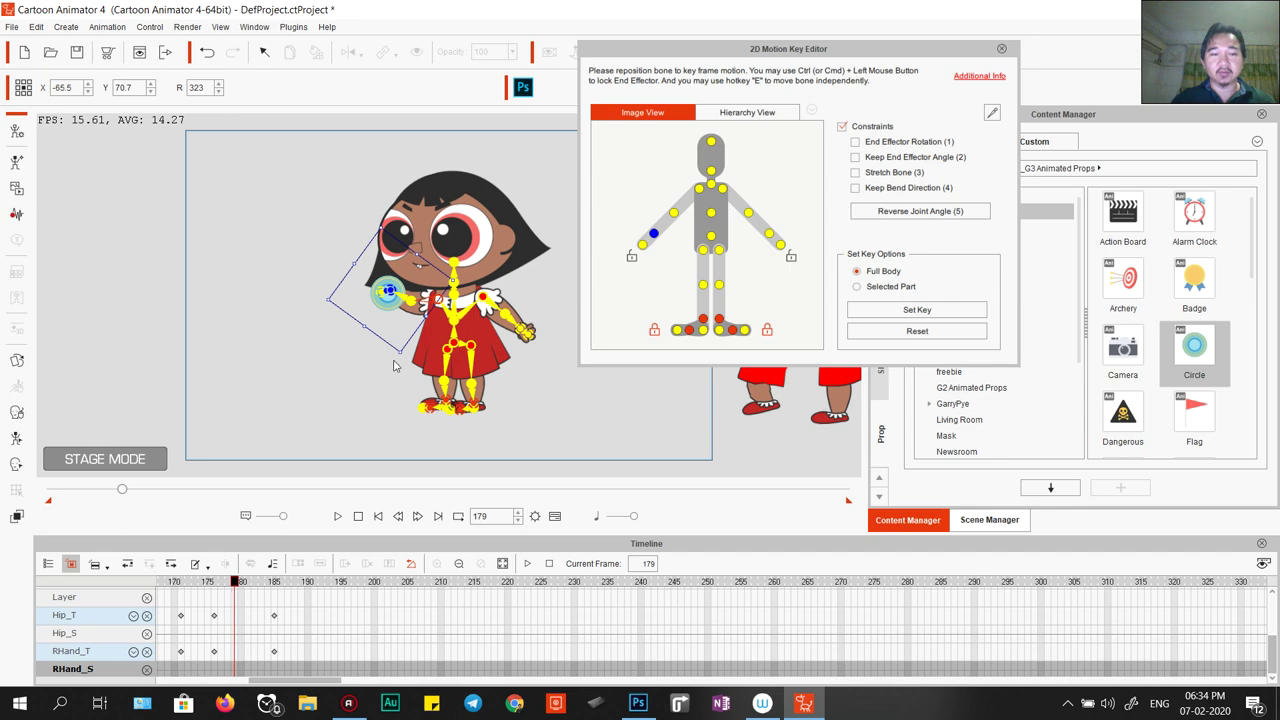
{"action": "left_click_drag", "start_coordinate": [387, 263], "coordinate": [377, 349]}
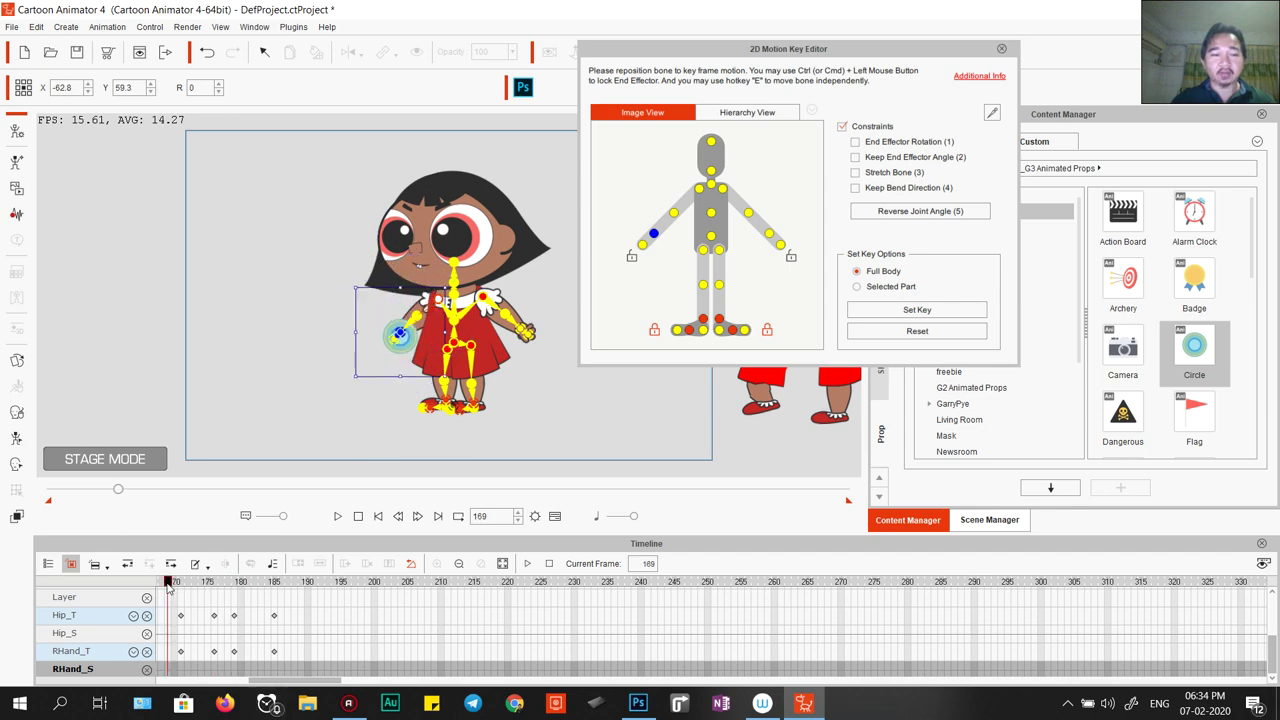
{"action": "key", "text": "space"}
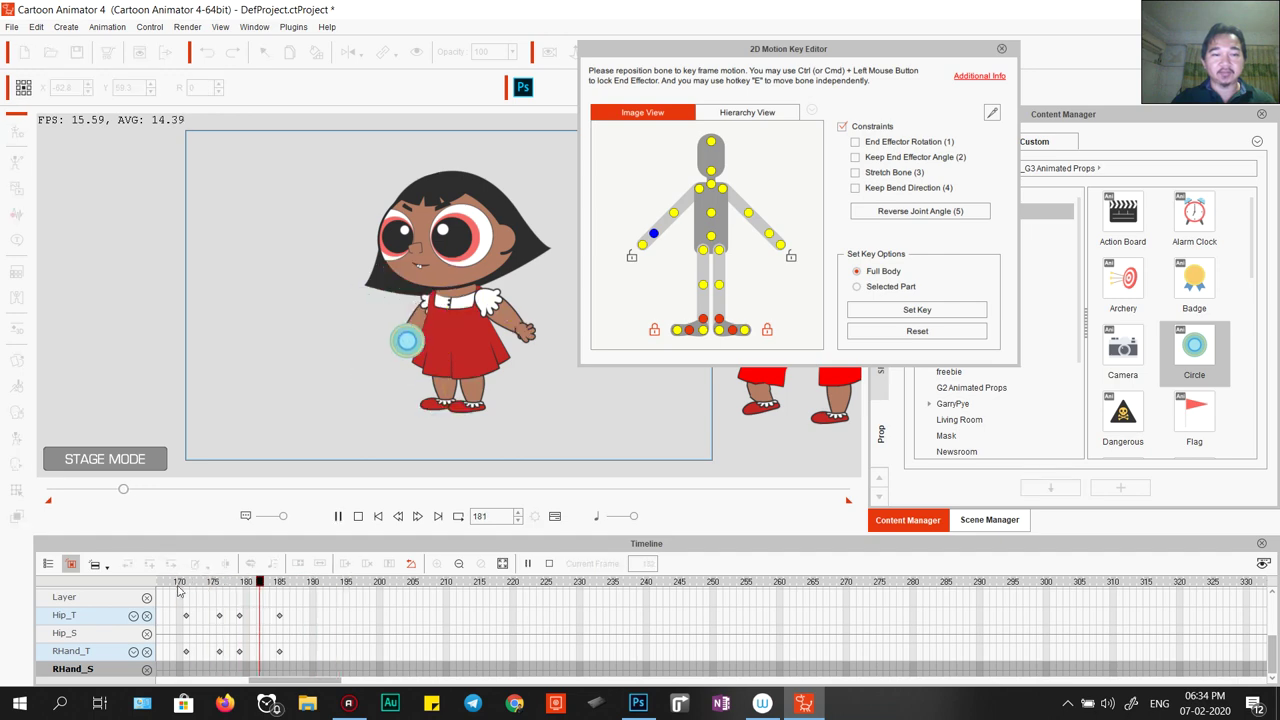
{"action": "key", "text": "space"}
Go to frame 178, close the motion key editor and detach the Circle prop from Sandra's hand.
{"action": "left_click", "coordinate": [240, 617]}
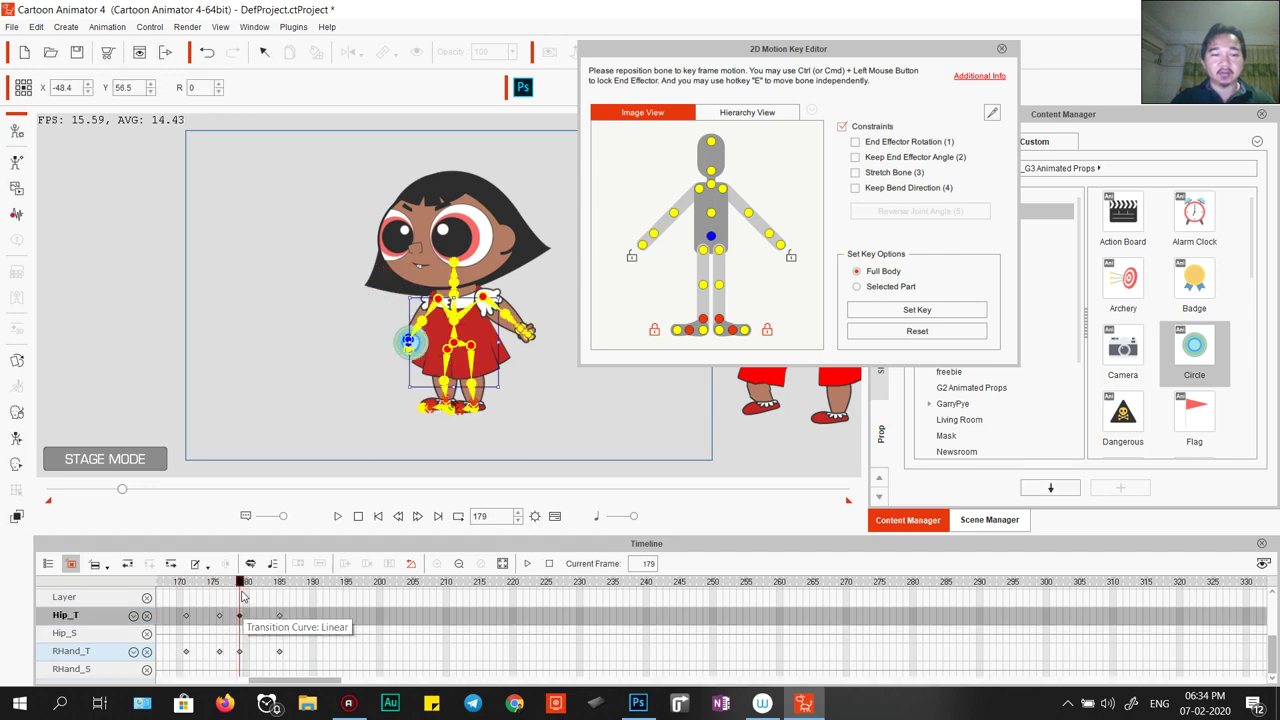
{"action": "left_click", "coordinate": [218, 584]}
{"action": "left_click_drag", "start_coordinate": [218, 584], "coordinate": [236, 595]}
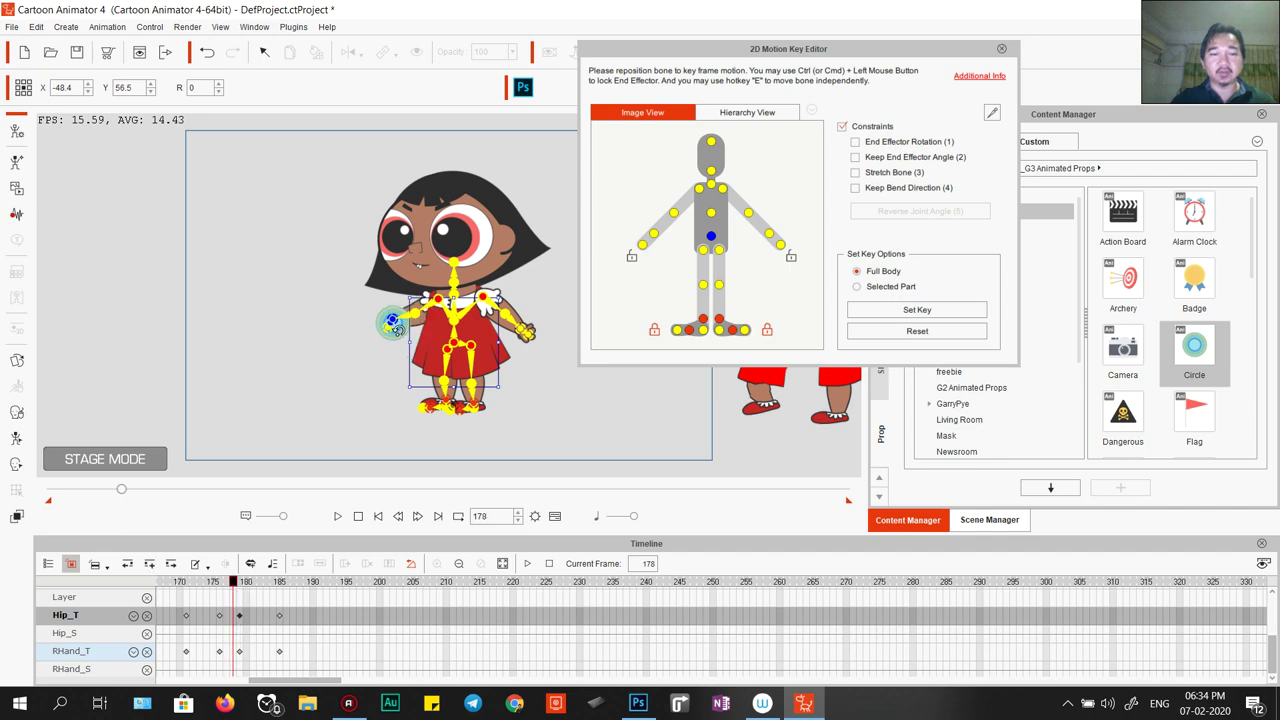
{"action": "left_click", "coordinate": [1002, 49]}
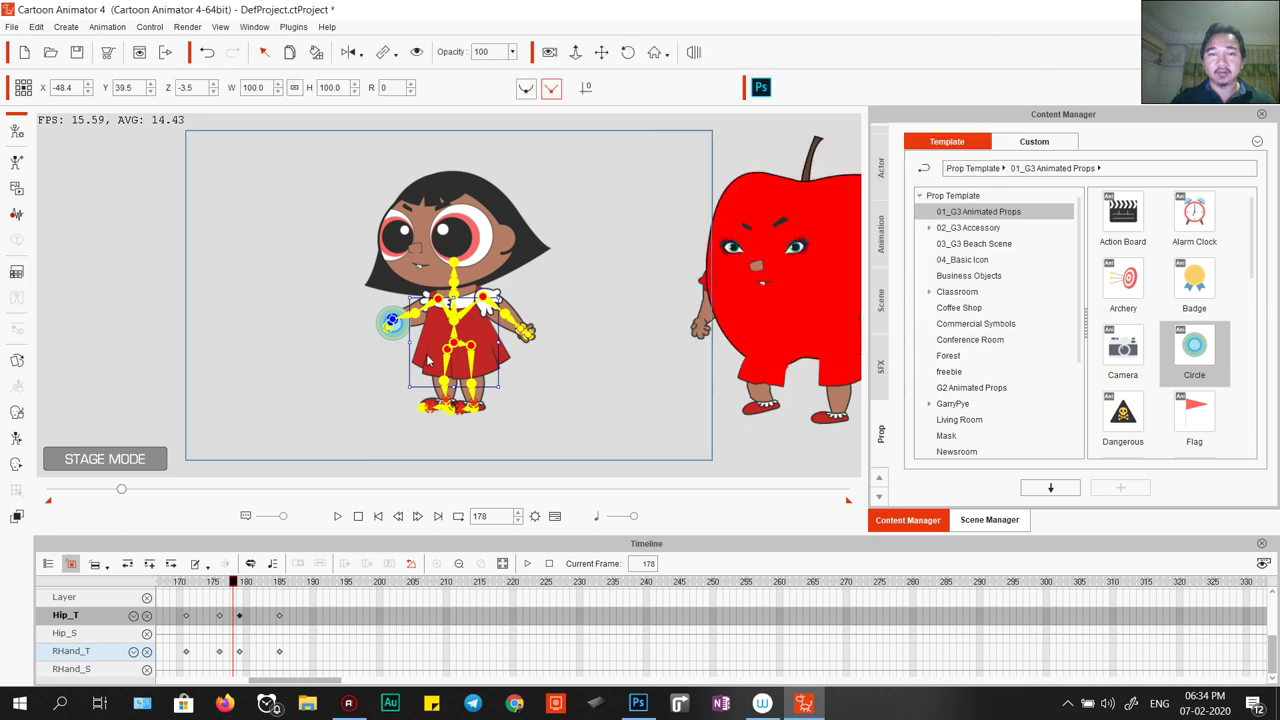
{"action": "left_click", "coordinate": [395, 323]}
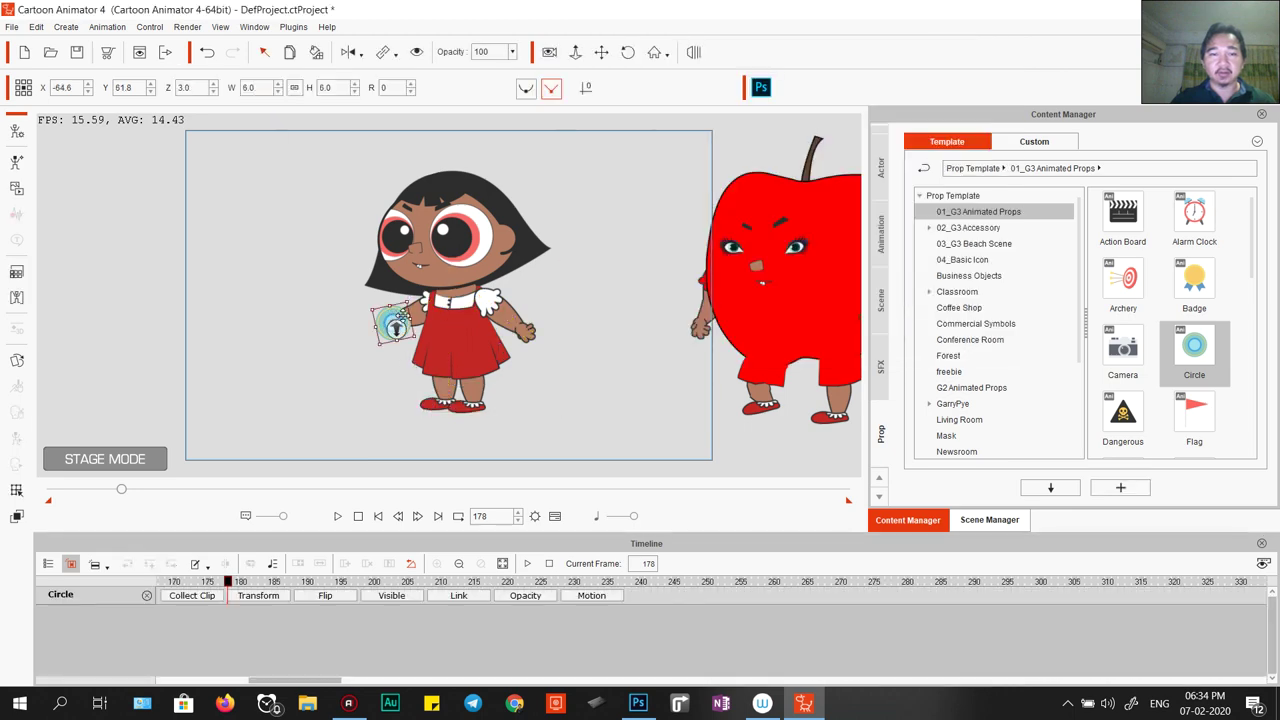
{"action": "left_click", "coordinate": [395, 56]}
{"action": "left_click", "coordinate": [416, 100]}
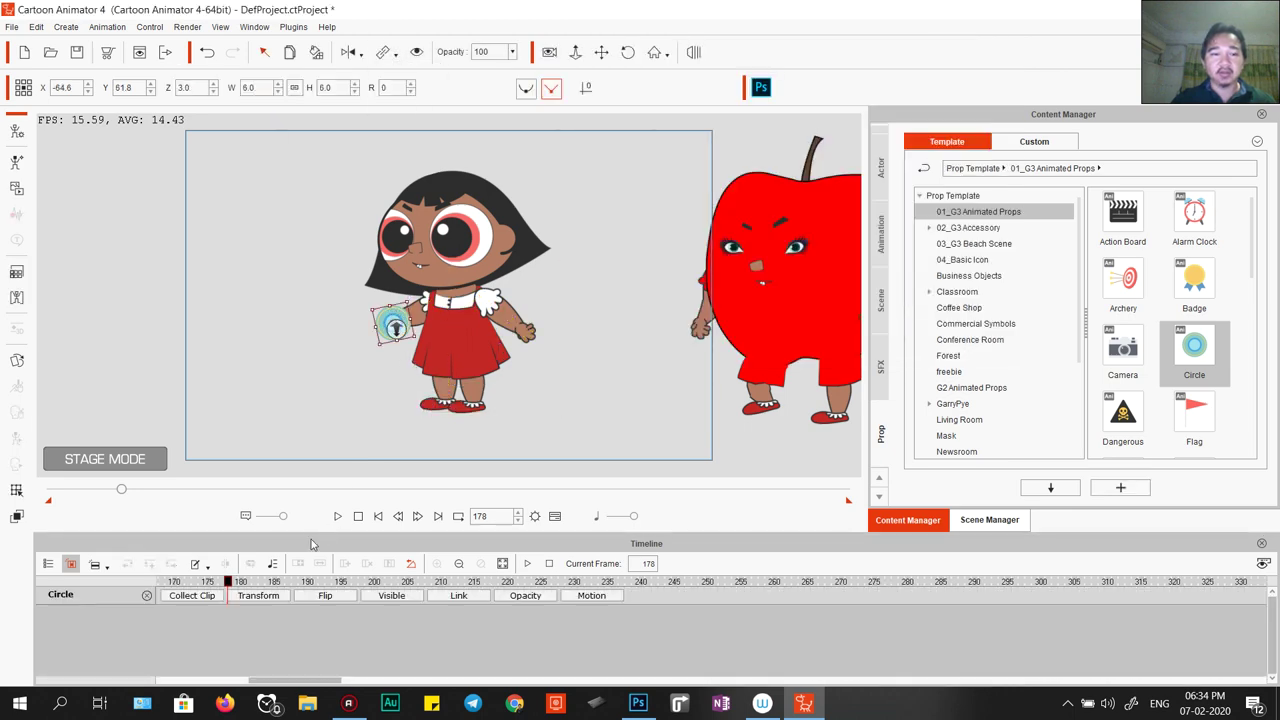
Key the Circle's transform at frame 178 and move it down to about Y 42.3 at frame 182.
{"action": "left_click", "coordinate": [262, 596]}
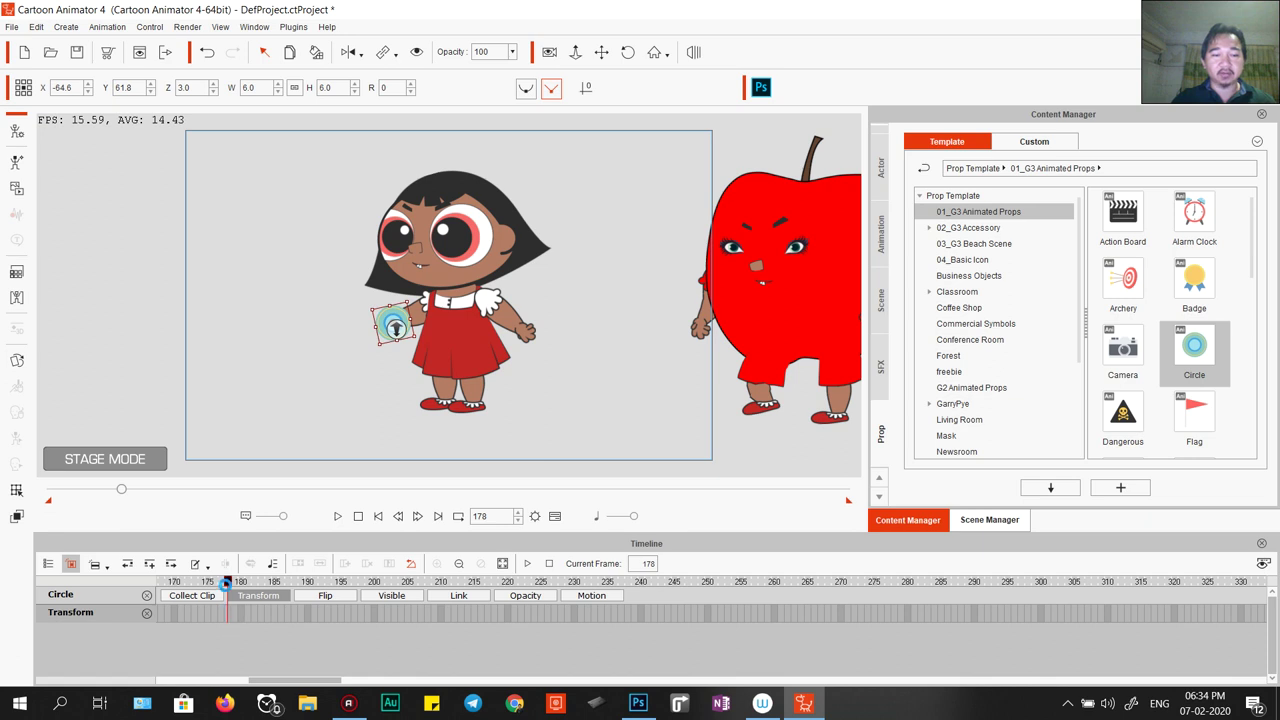
{"action": "left_click_drag", "start_coordinate": [228, 587], "coordinate": [257, 594]}
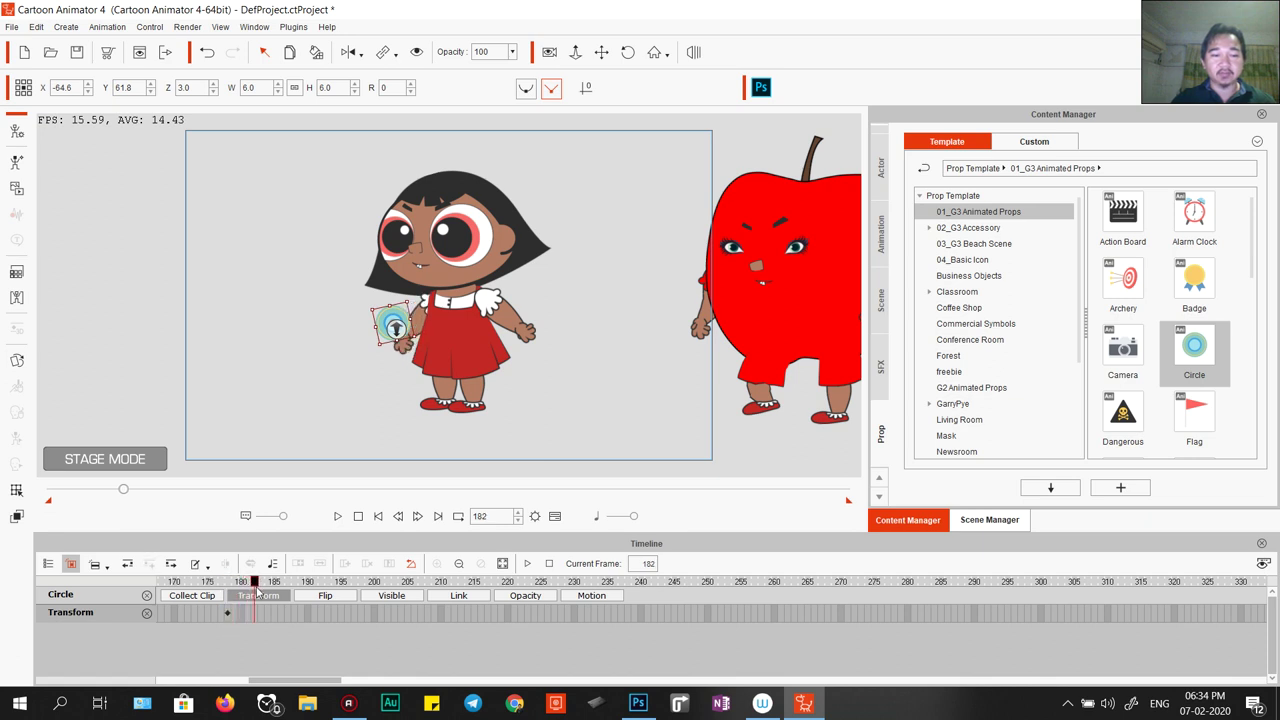
{"action": "left_click_drag", "start_coordinate": [400, 313], "coordinate": [397, 387]}
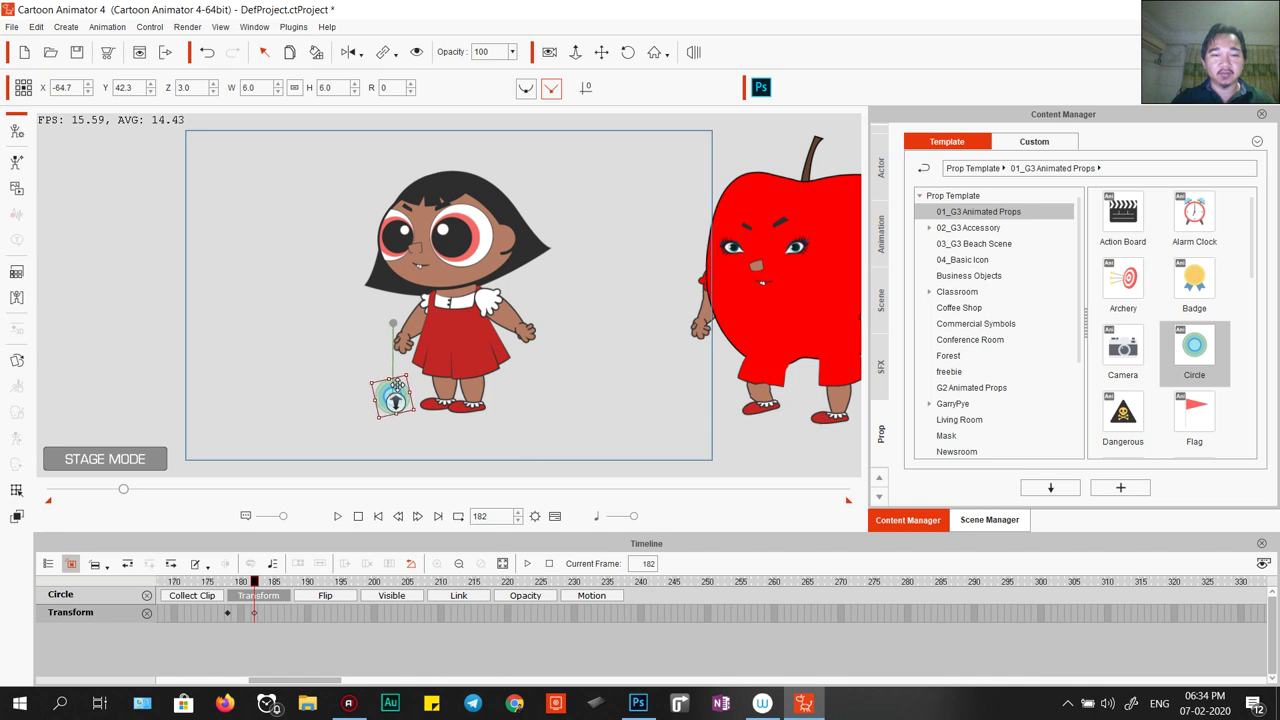
Apply the Smooth transition curve to the Circle's transform key at frame 182 and play back the drop.
{"action": "right_click", "coordinate": [254, 614]}
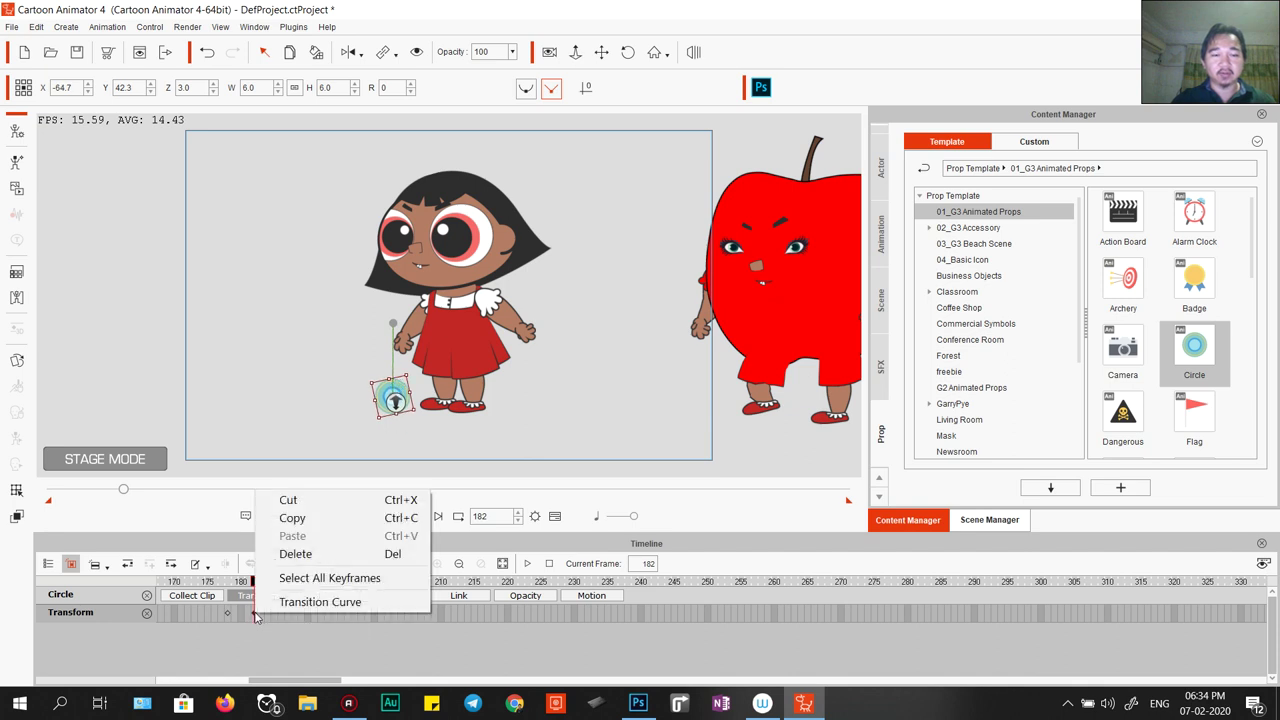
{"action": "left_click", "coordinate": [305, 601]}
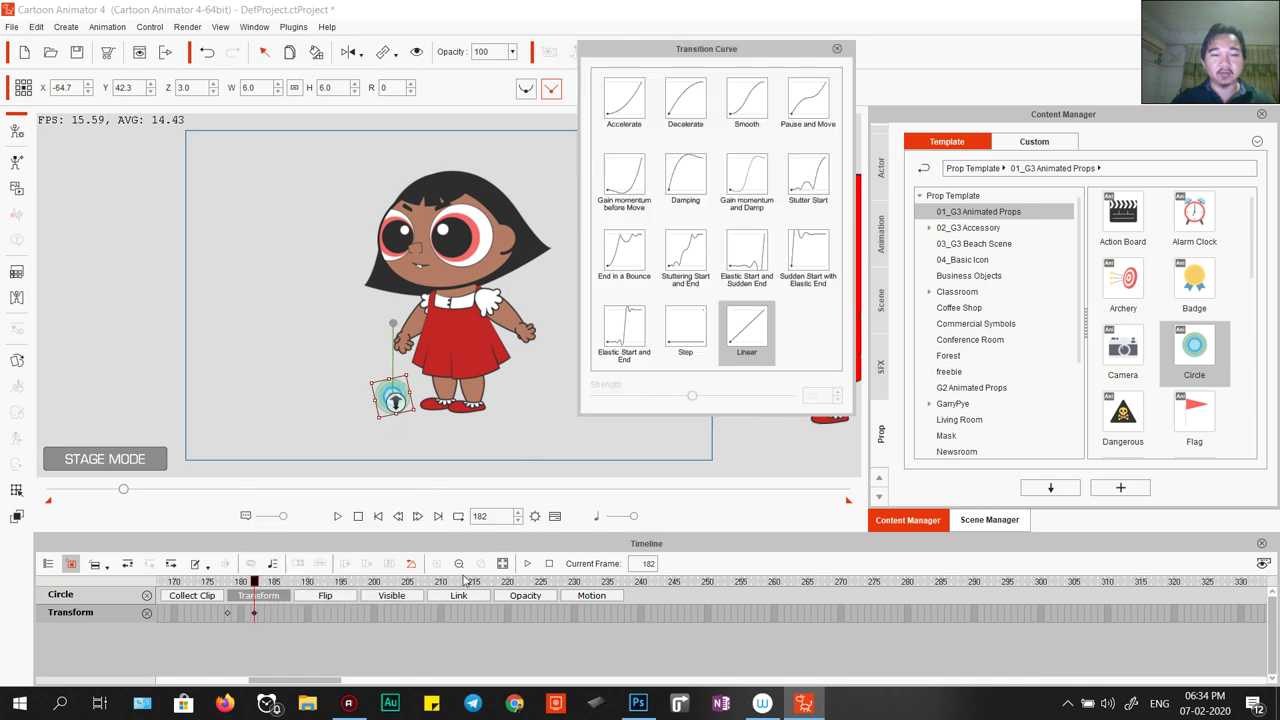
{"action": "left_click", "coordinate": [747, 110]}
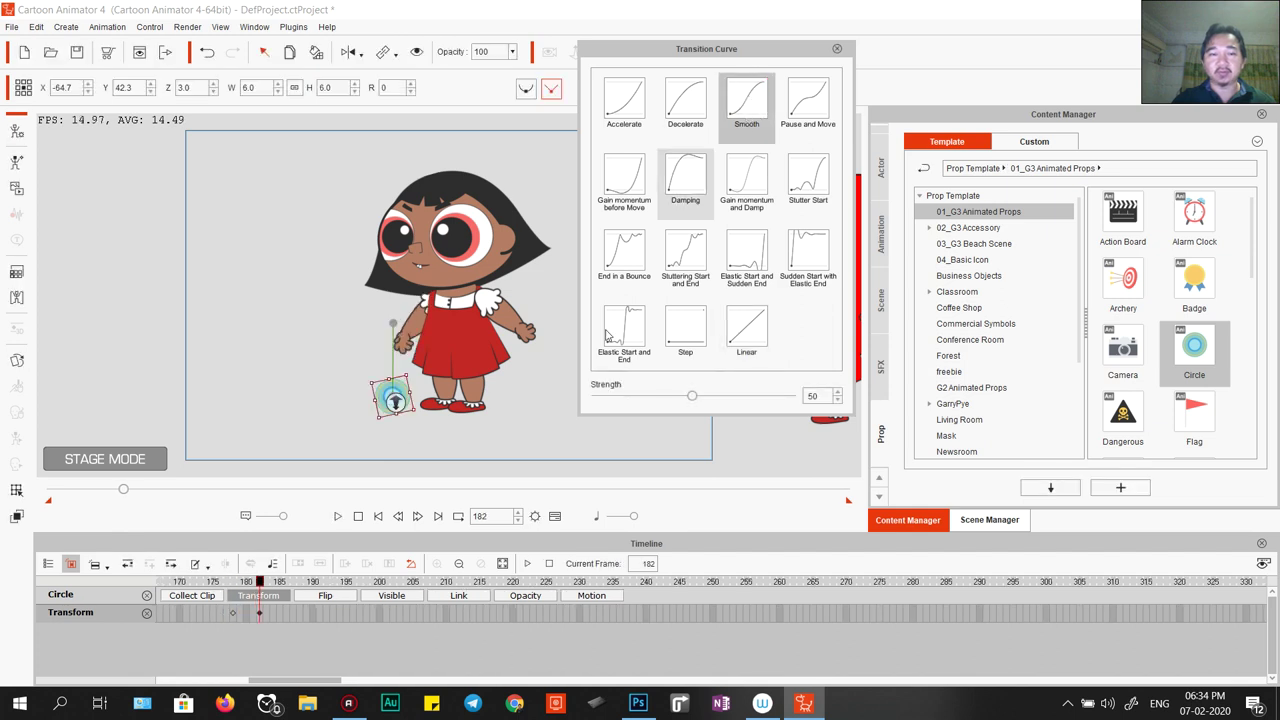
{"action": "left_click", "coordinate": [170, 613]}
{"action": "key", "text": "space"}
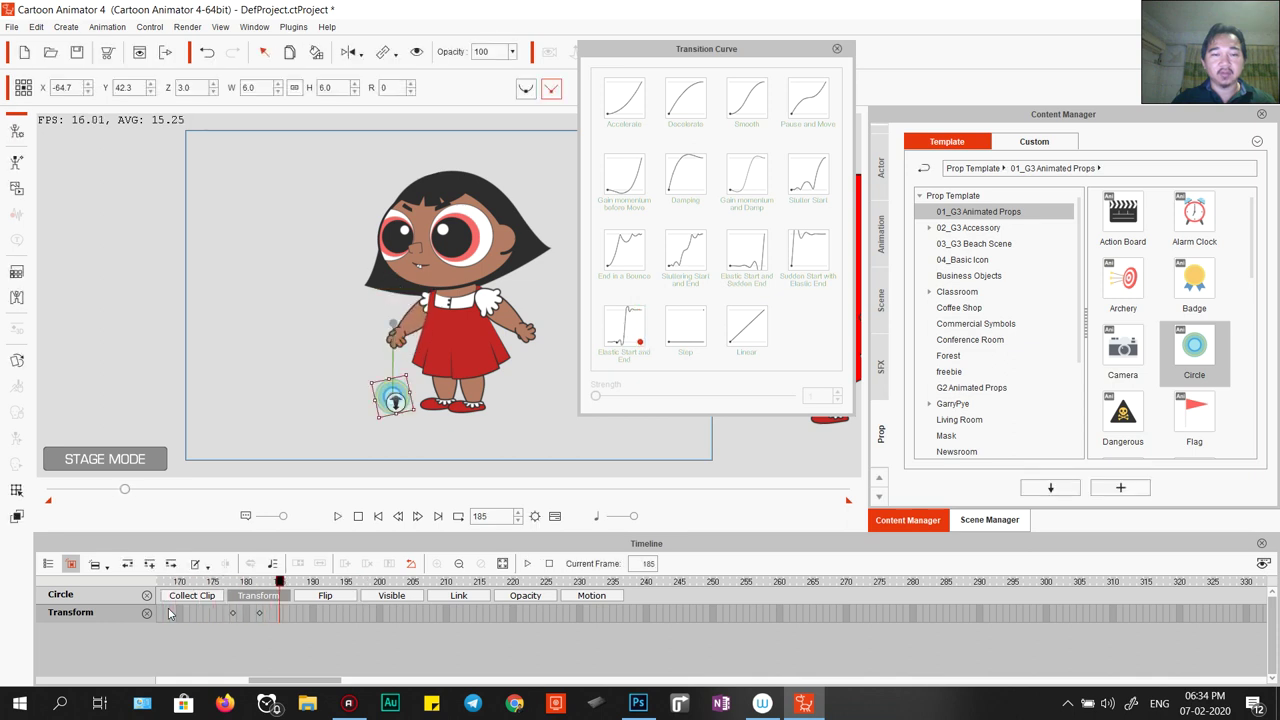
Hide the Circle prop at its frame 182 transform key and close the transition curve settings.
{"action": "left_click", "coordinate": [272, 587]}
{"action": "left_click", "coordinate": [259, 612]}
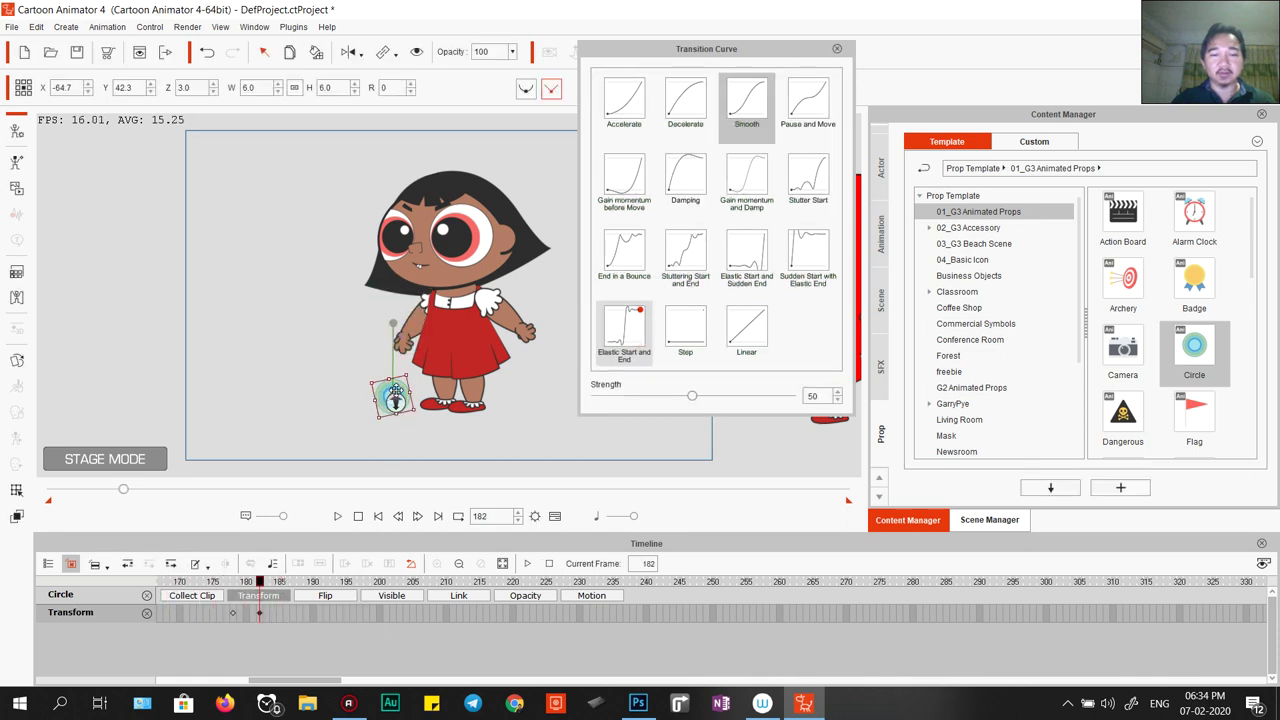
{"action": "left_click", "coordinate": [417, 52]}
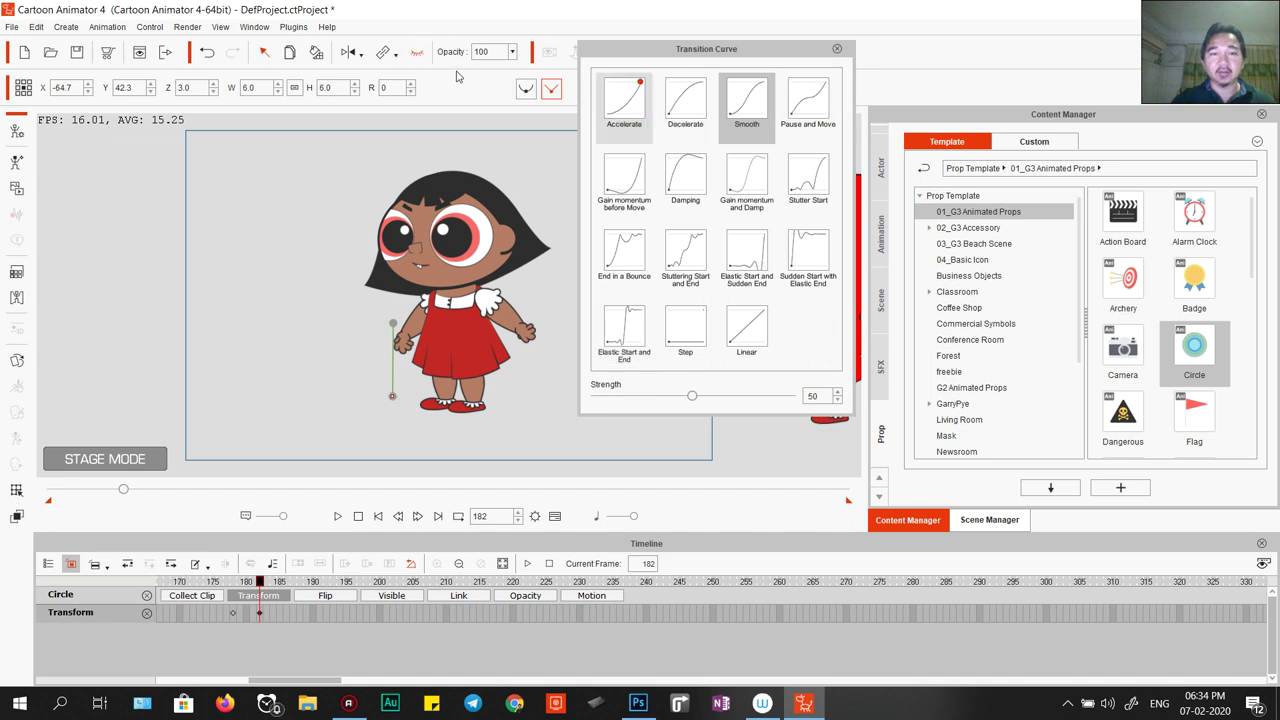
{"action": "left_click", "coordinate": [838, 48]}
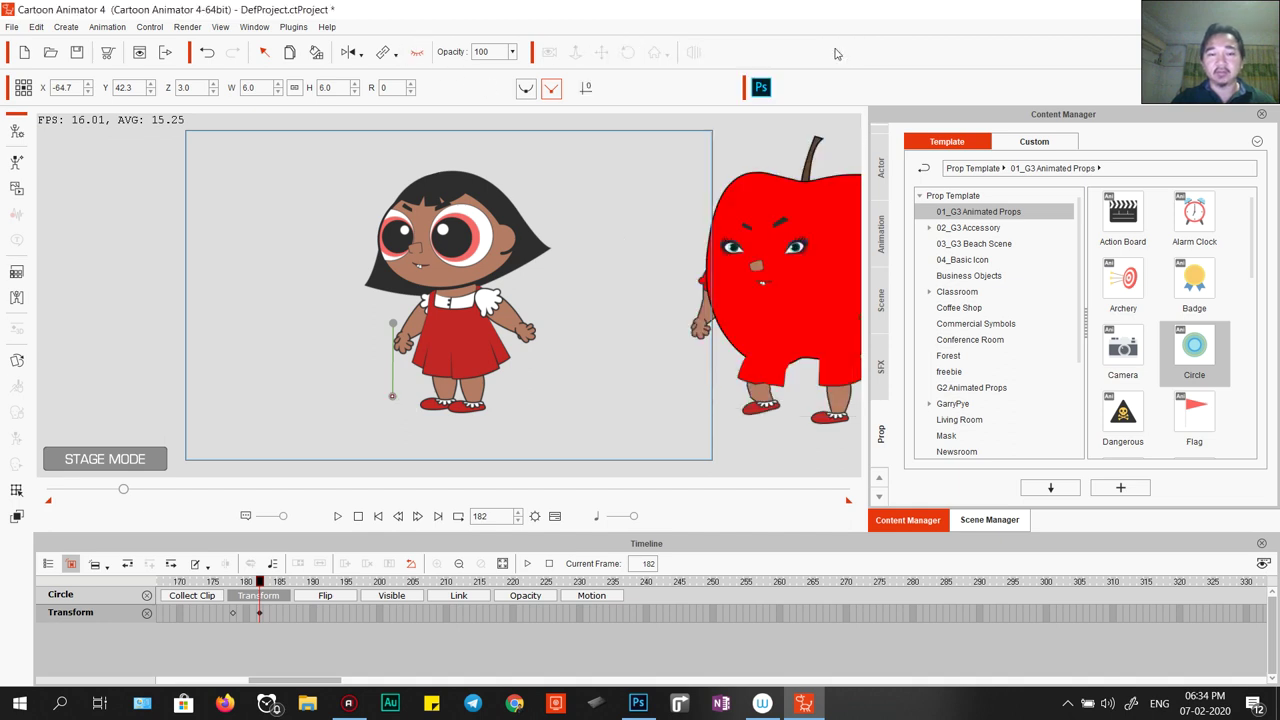
Add the Shock Bubble effect over Sandra at frame 182 and enlarge it to about 89.9 in width and height.
{"action": "left_click", "coordinate": [876, 368]}
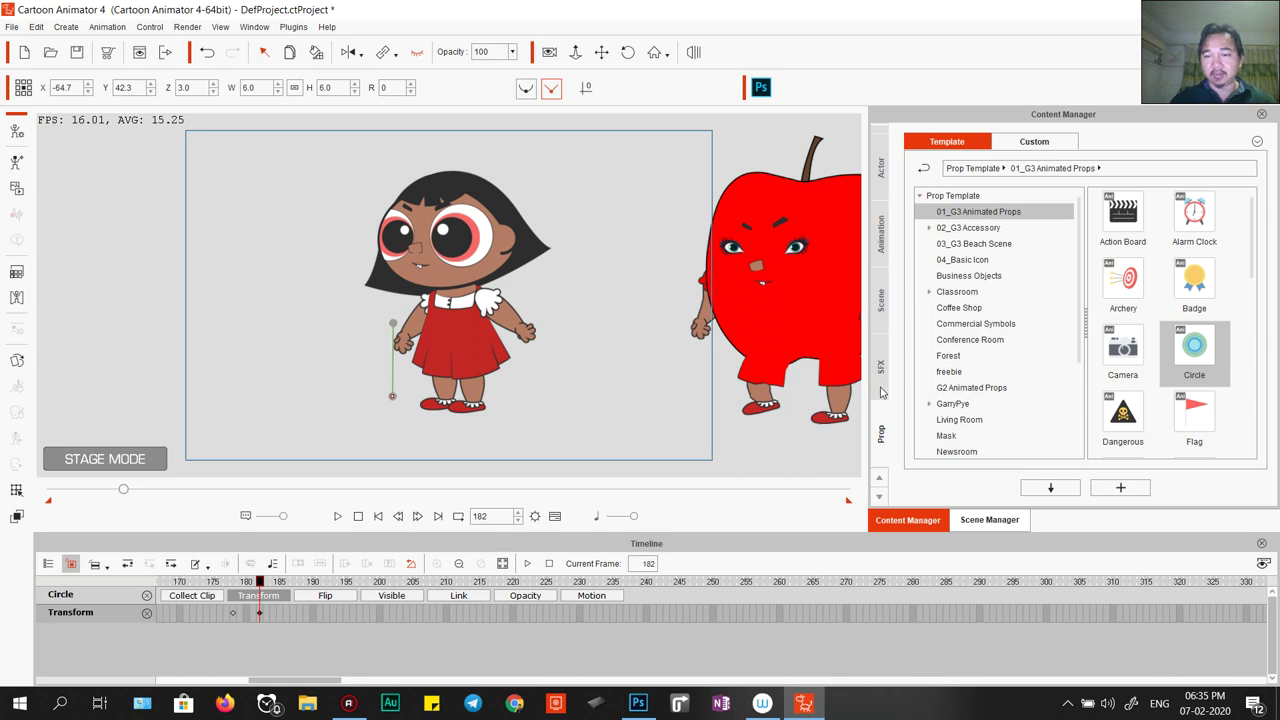
{"action": "left_click_drag", "start_coordinate": [1194, 215], "coordinate": [242, 197]}
{"action": "left_click_drag", "start_coordinate": [464, 295], "coordinate": [246, 200]}
{"action": "left_click_drag", "start_coordinate": [209, 158], "coordinate": [388, 413]}
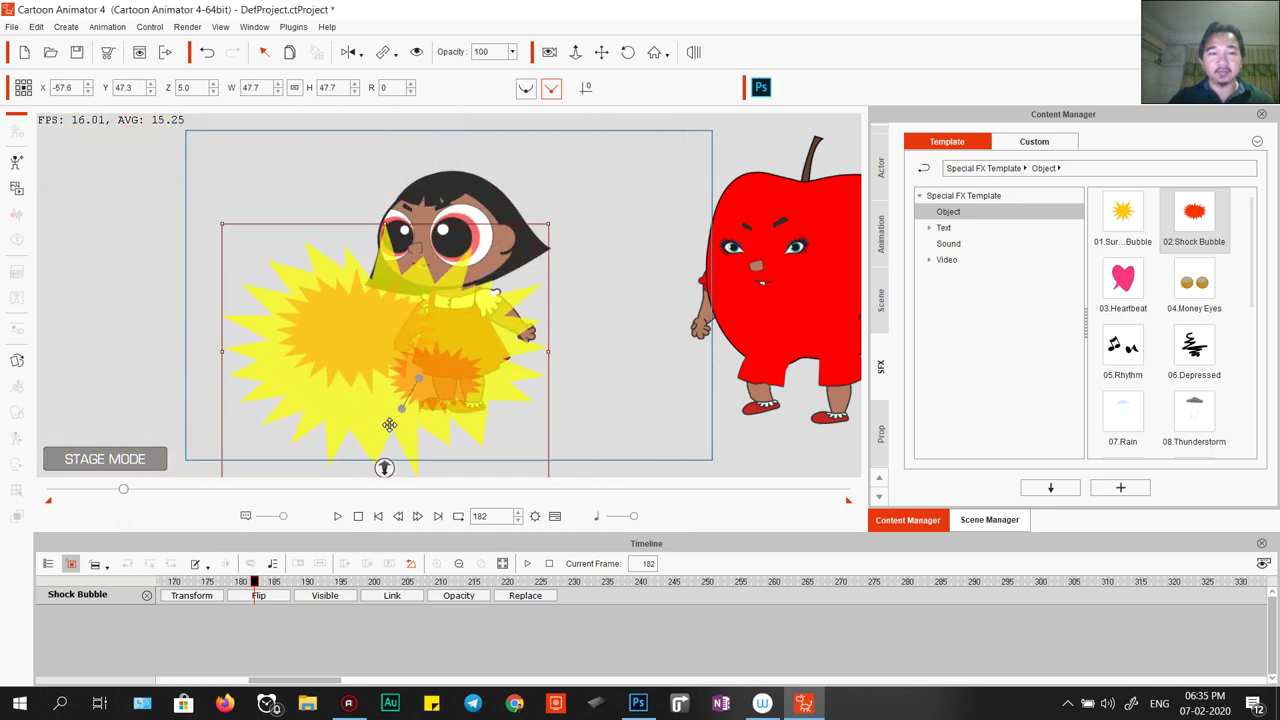
{"action": "left_click_drag", "start_coordinate": [547, 204], "coordinate": [563, 240]}
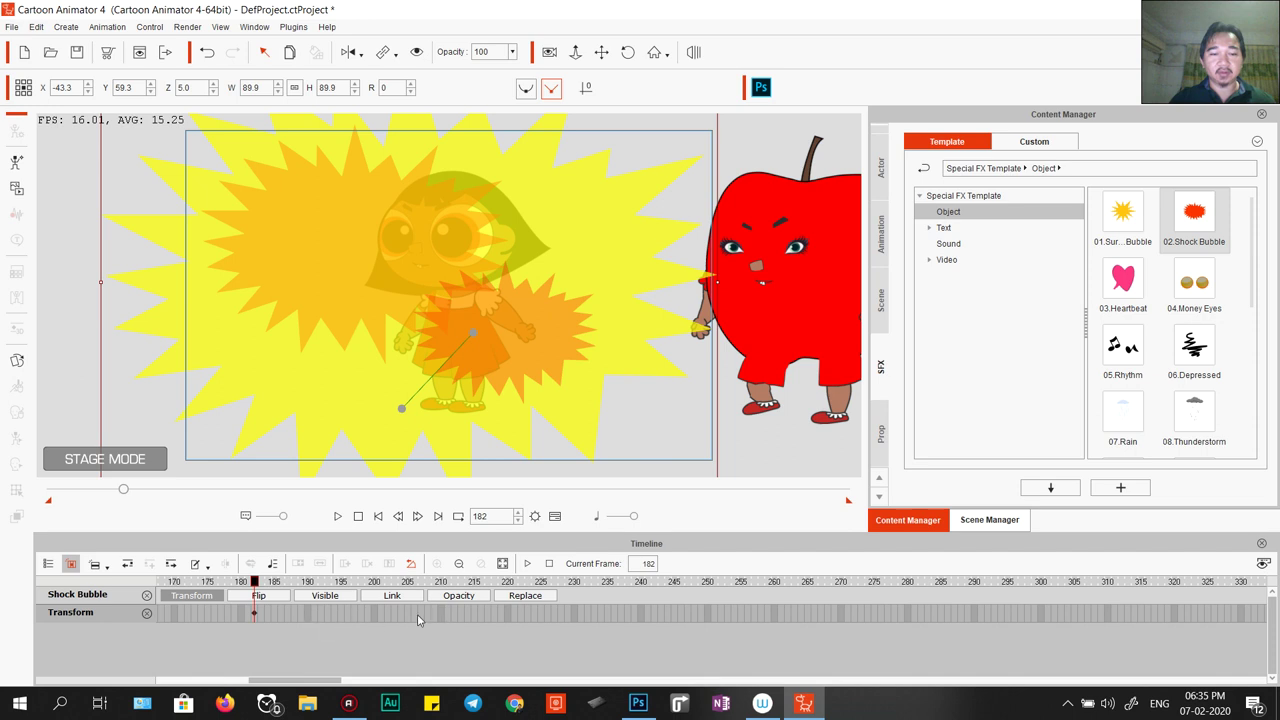
Key the Shock Bubble's full size at frame 188, shrink it to about 6.4 beside Sandra's feet at frame 182, and play back the burst.
{"action": "left_click", "coordinate": [292, 612]}
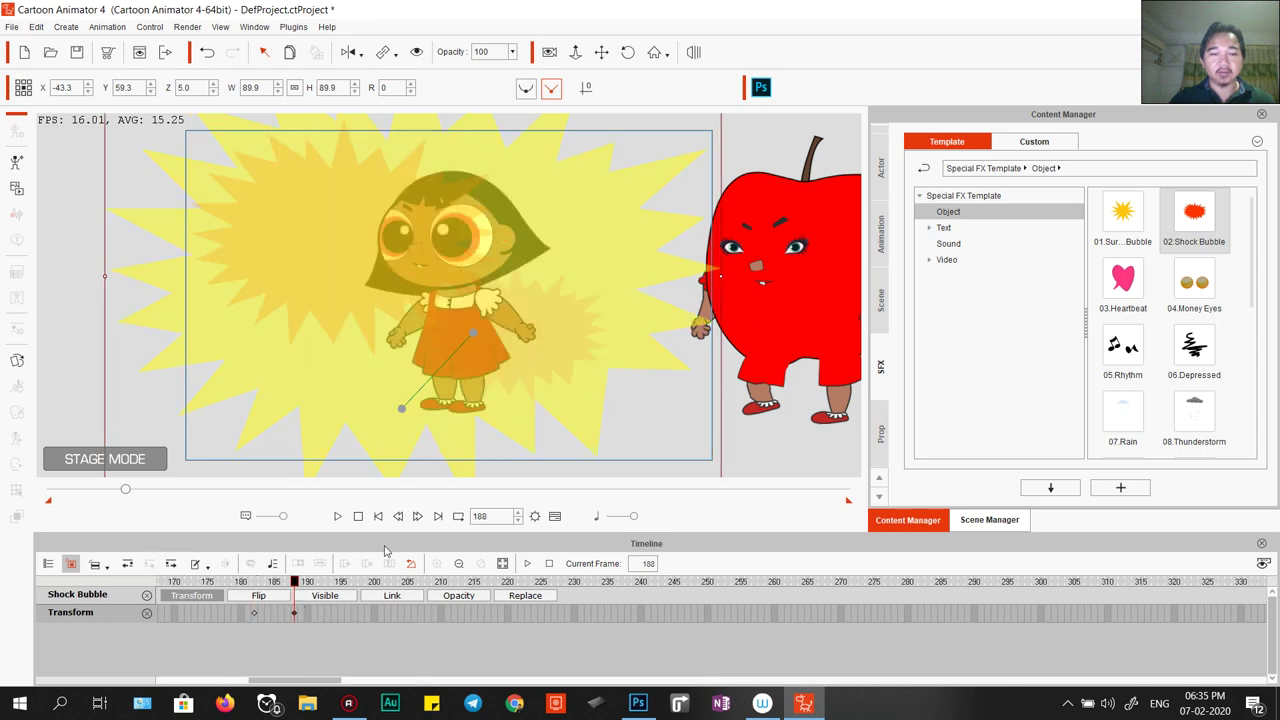
{"action": "left_click_drag", "start_coordinate": [297, 583], "coordinate": [254, 583]}
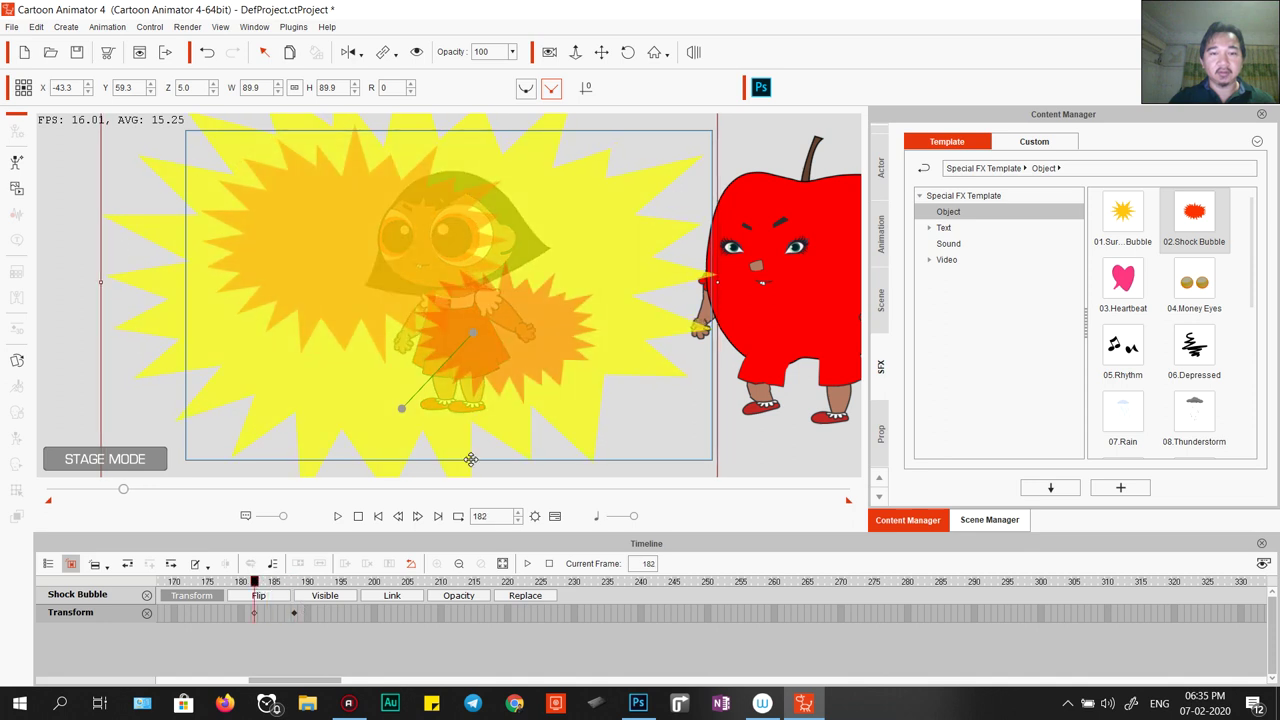
{"action": "left_click_drag", "start_coordinate": [498, 226], "coordinate": [434, 411]}
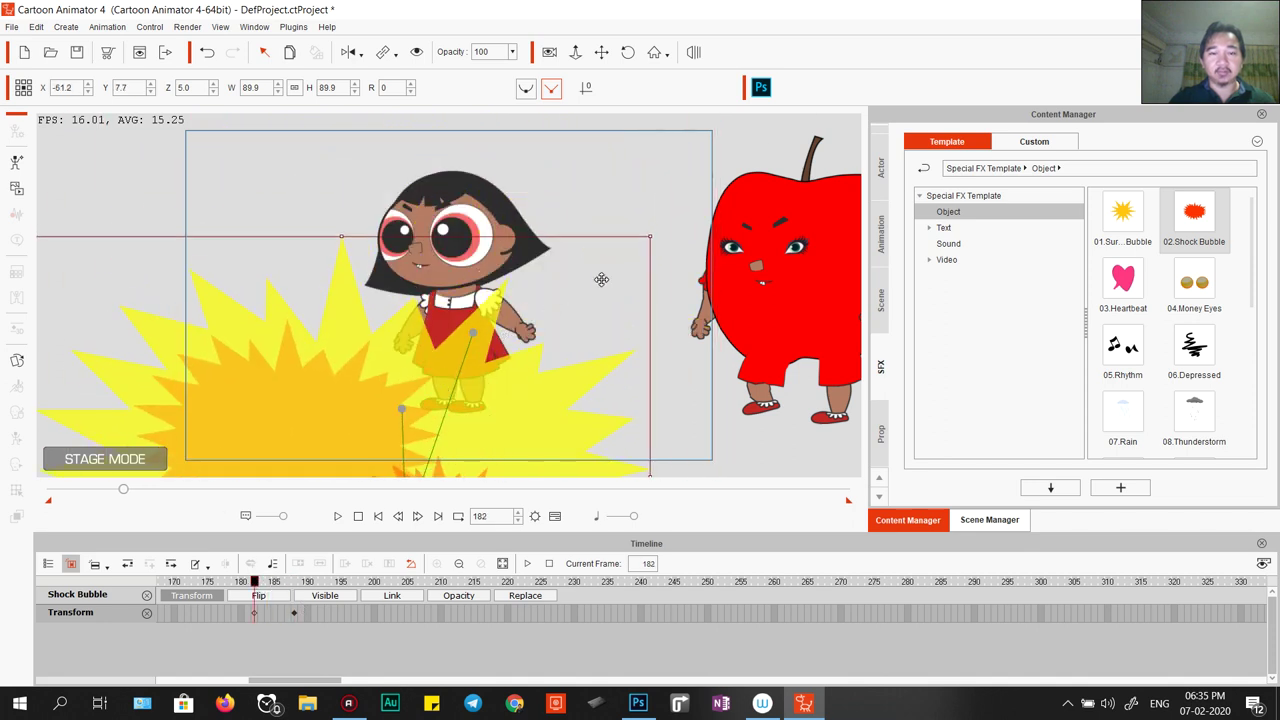
{"action": "left_click_drag", "start_coordinate": [650, 237], "coordinate": [421, 390]}
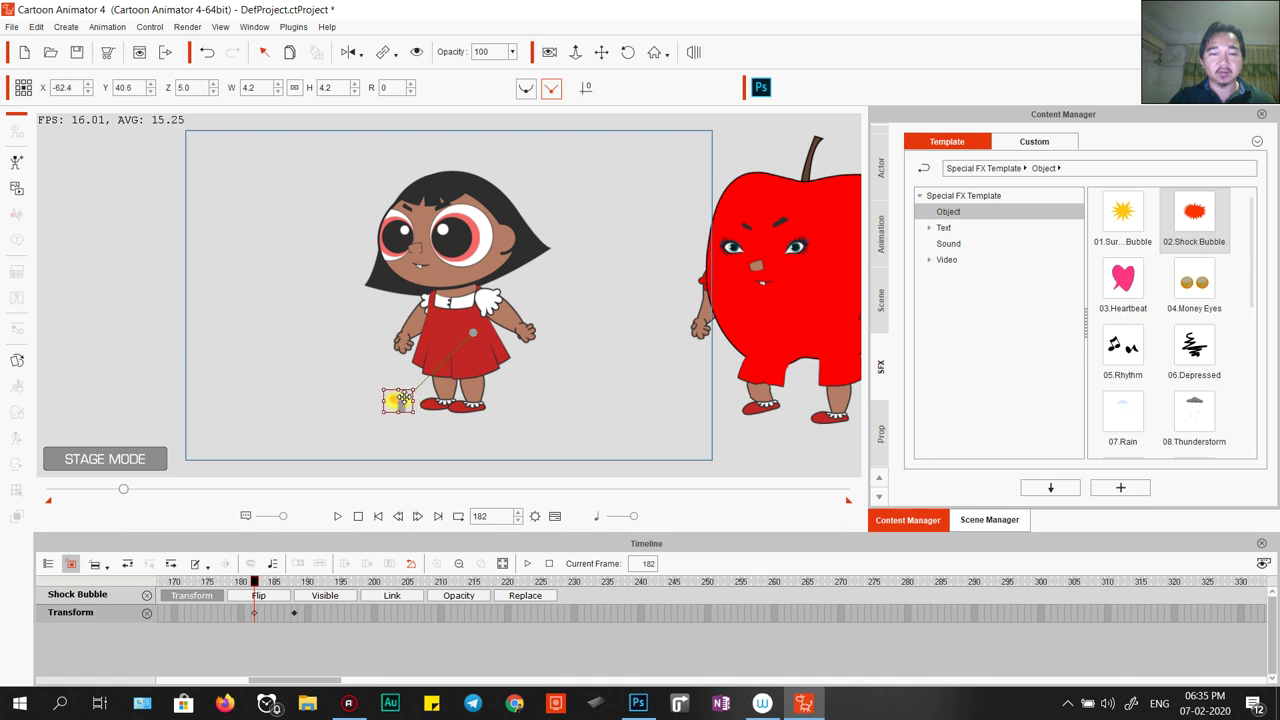
{"action": "key", "text": "space"}
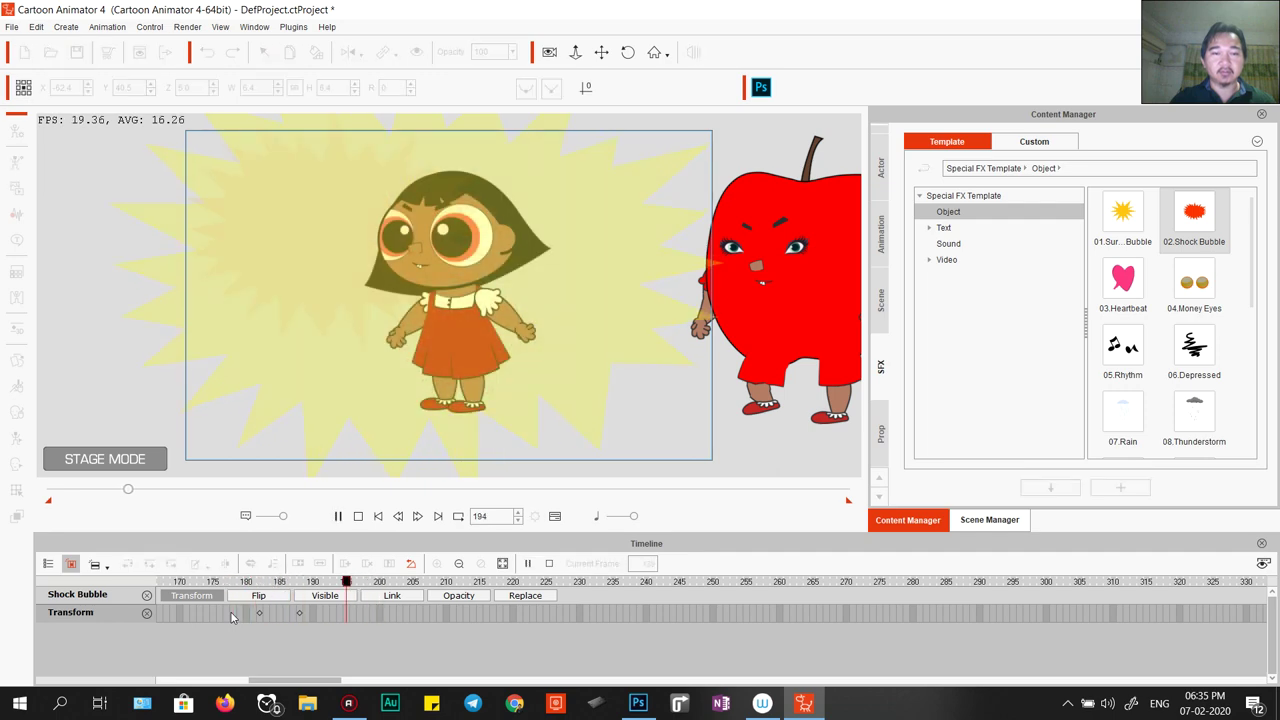
{"action": "left_click", "coordinate": [231, 616]}
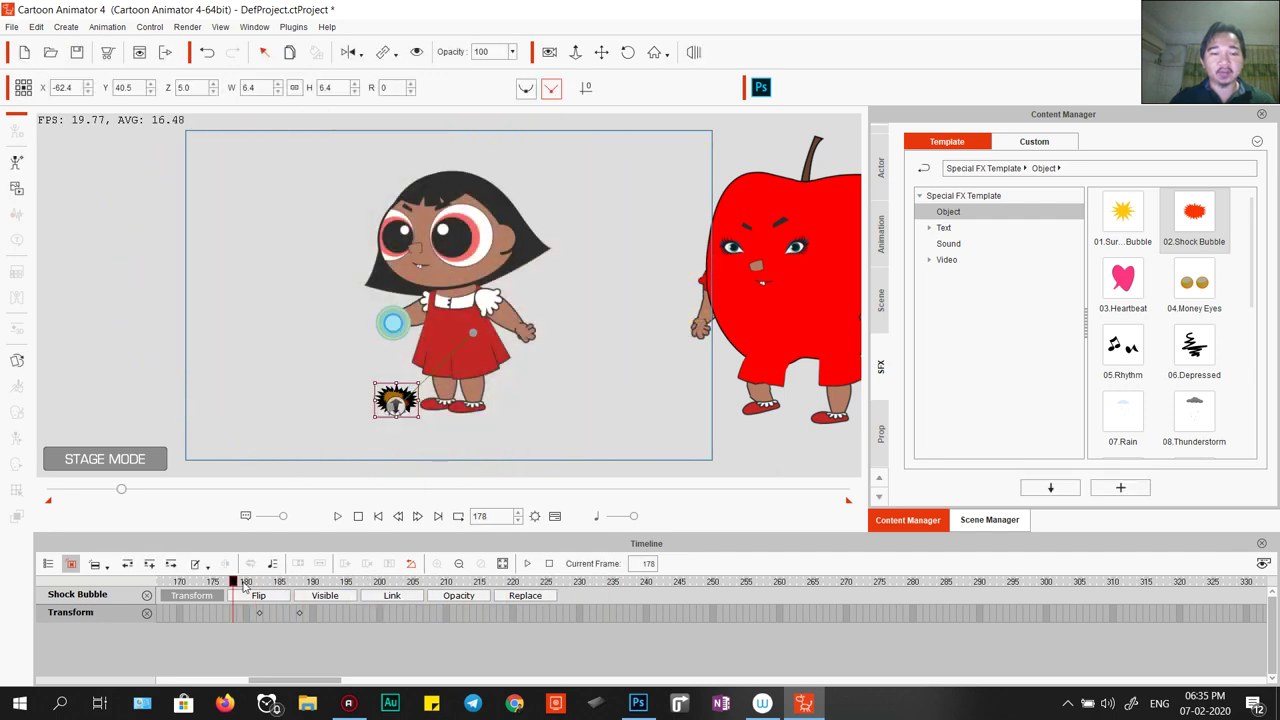
At frame 201, move the apple-bodied character behind the girl to about X -47.7, Y 40.7.
{"action": "left_click_drag", "start_coordinate": [245, 585], "coordinate": [390, 590]}
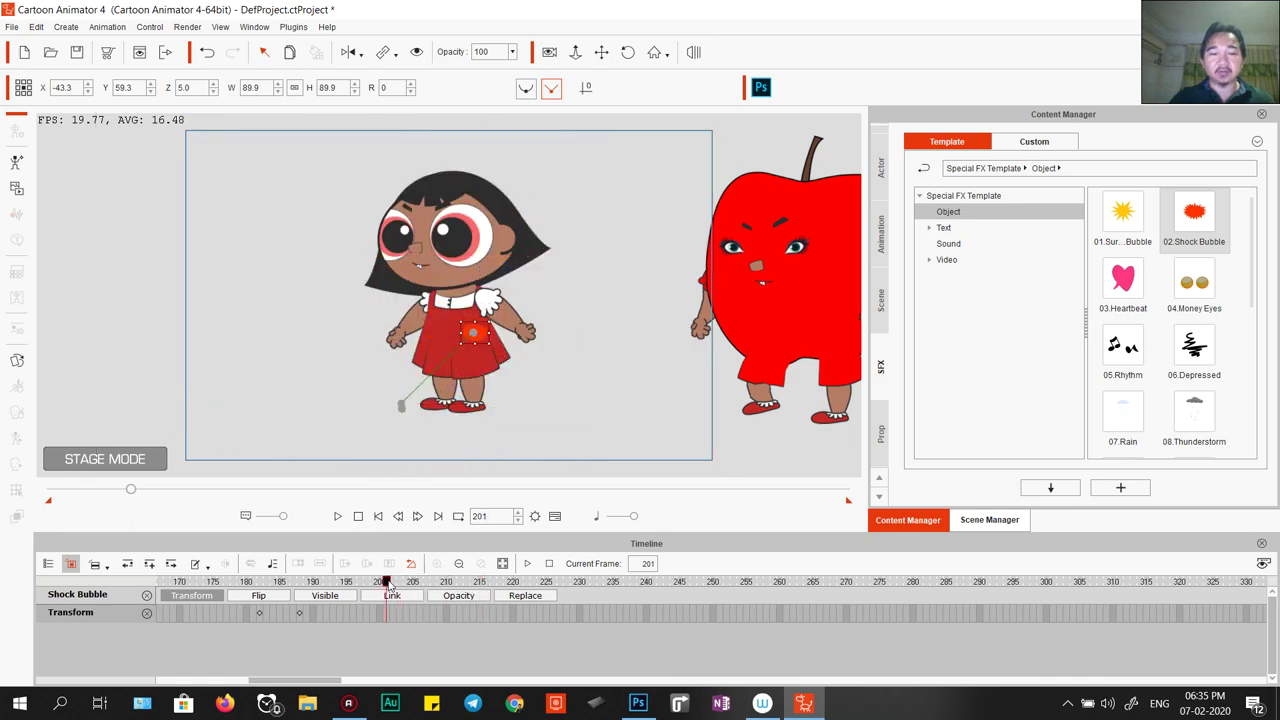
{"action": "left_click", "coordinate": [470, 207]}
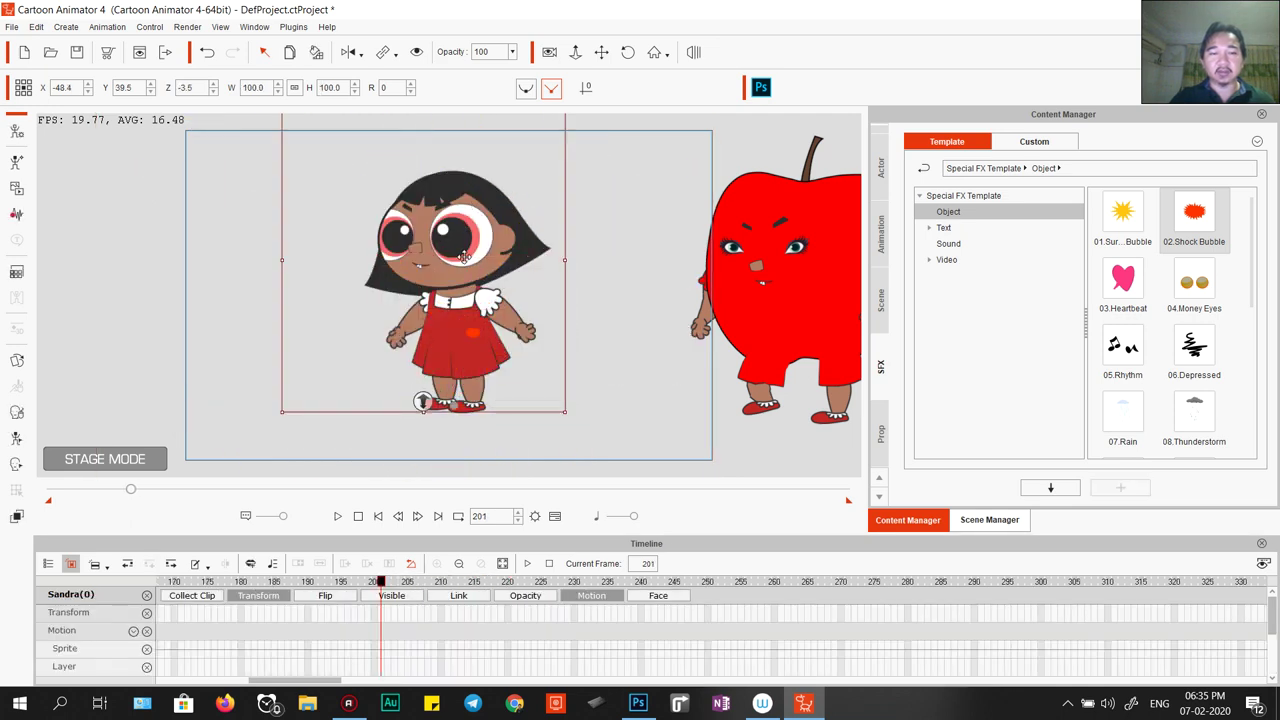
{"action": "left_click", "coordinate": [772, 285]}
{"action": "left_click_drag", "start_coordinate": [772, 285], "coordinate": [442, 261]}
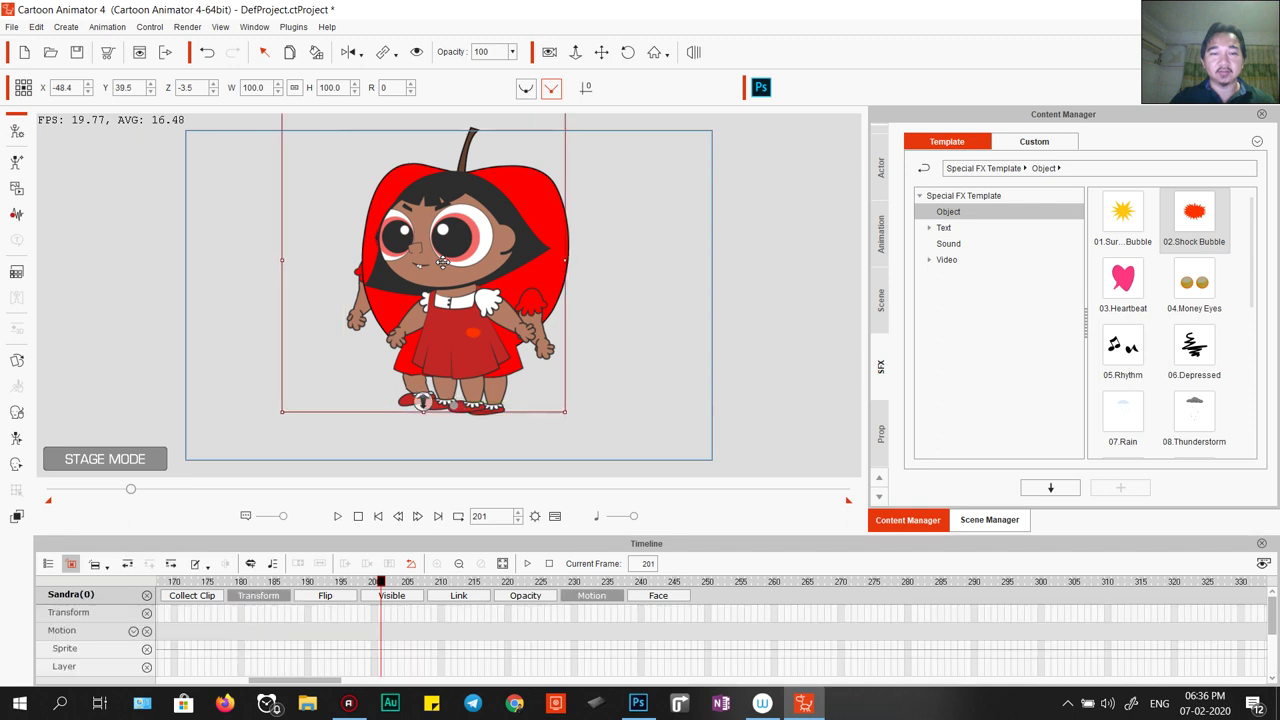
Show the scene's object list and select the Sandra and Sandra(0) actors in turn.
{"action": "left_click", "coordinate": [986, 519]}
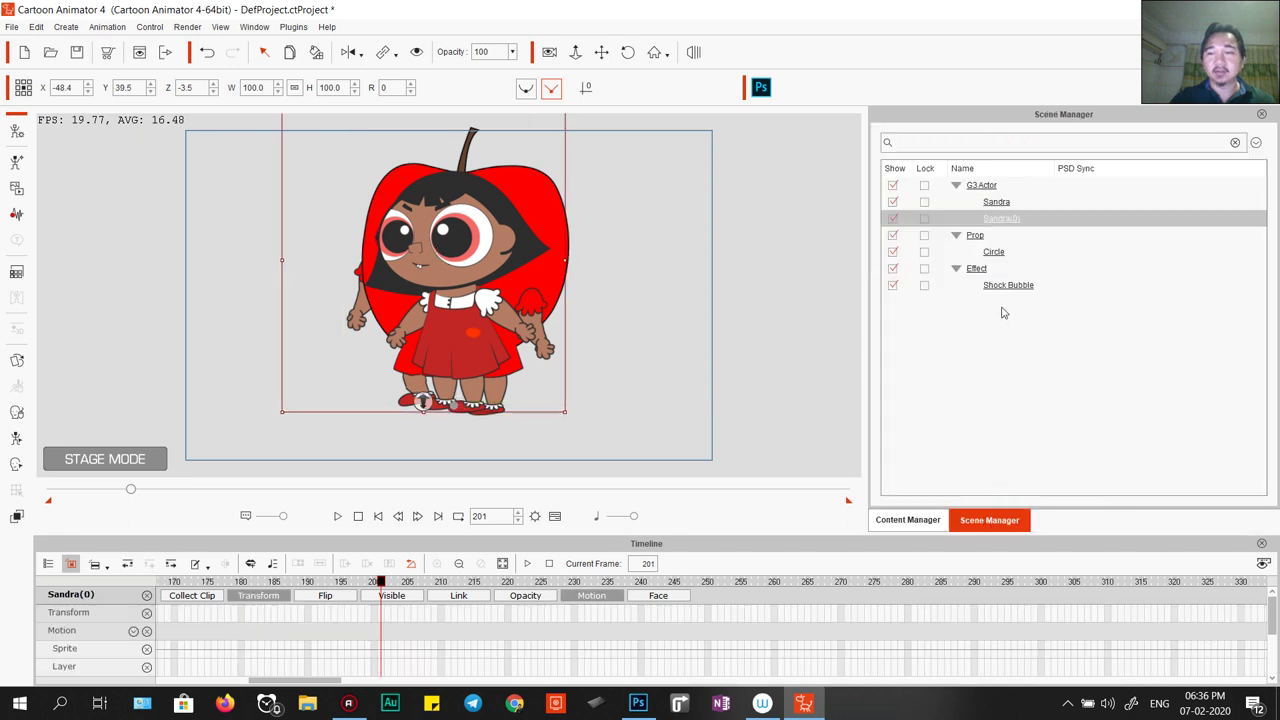
{"action": "left_click", "coordinate": [1008, 205]}
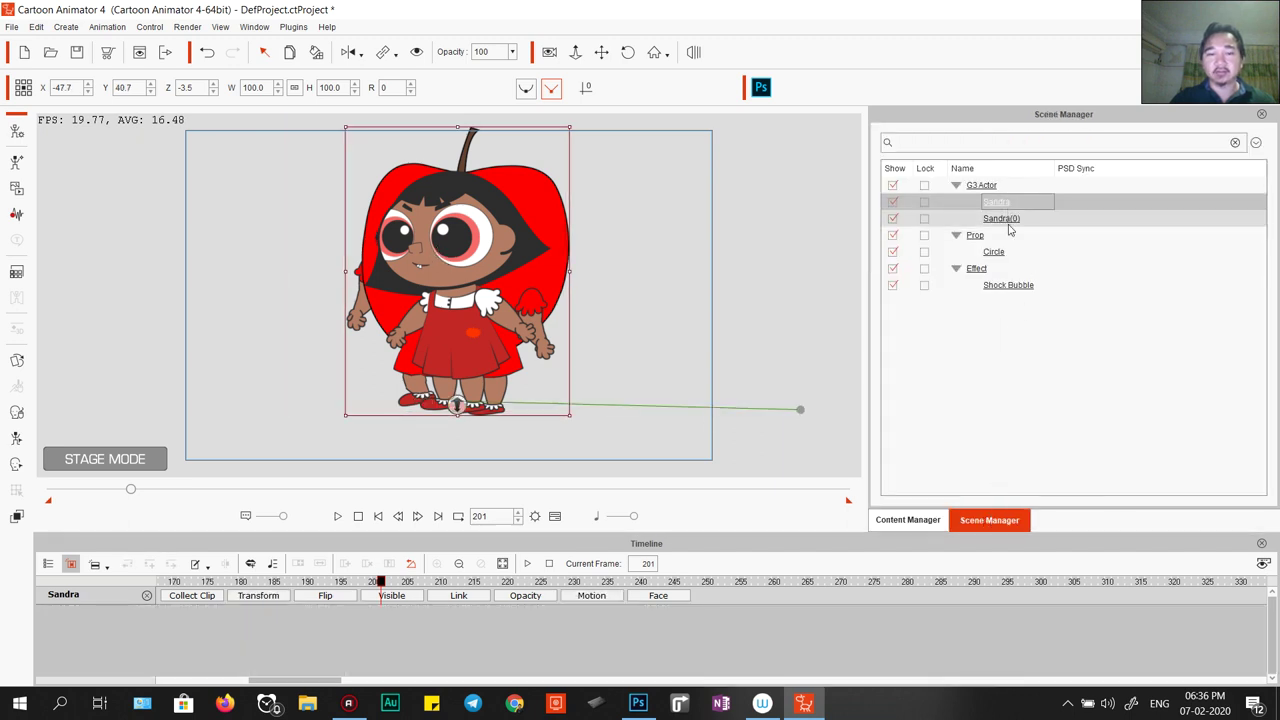
{"action": "left_click", "coordinate": [1003, 219]}
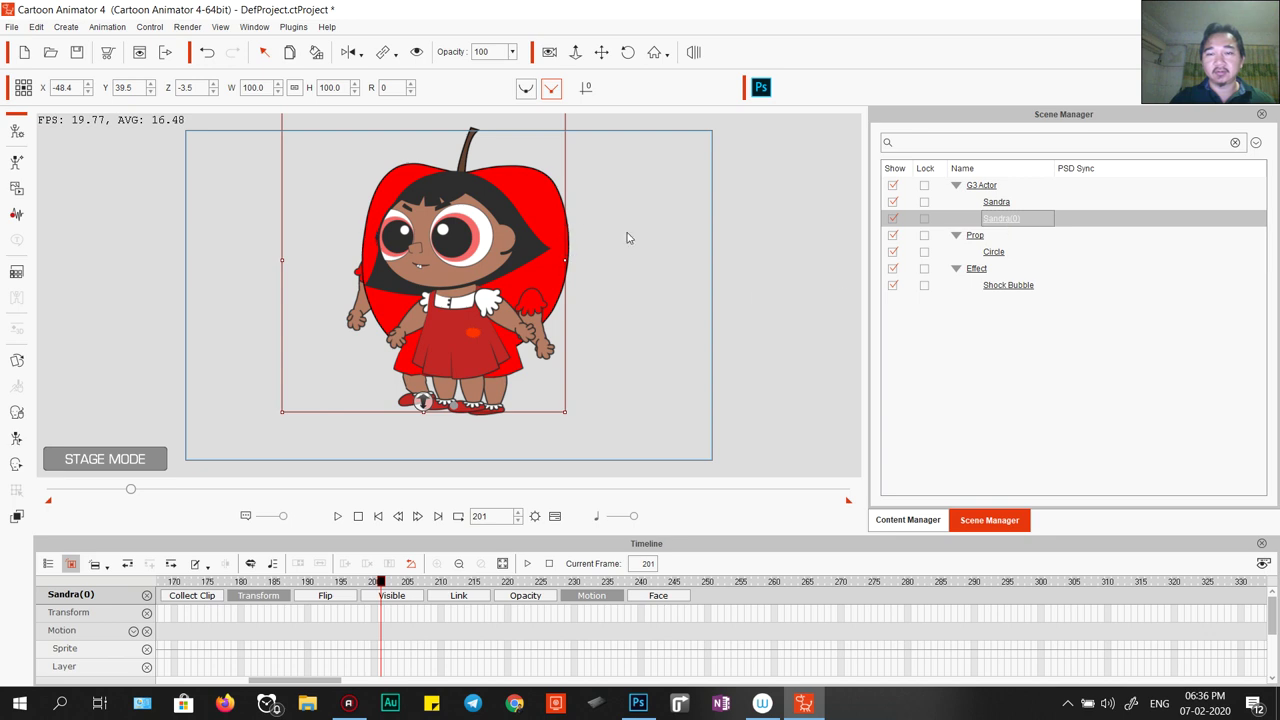
Try moving Sandra(0) aside to about X -5.1, Y 39.2, undo the move and reselect Sandra(0).
{"action": "left_click_drag", "start_coordinate": [524, 191], "coordinate": [677, 192]}
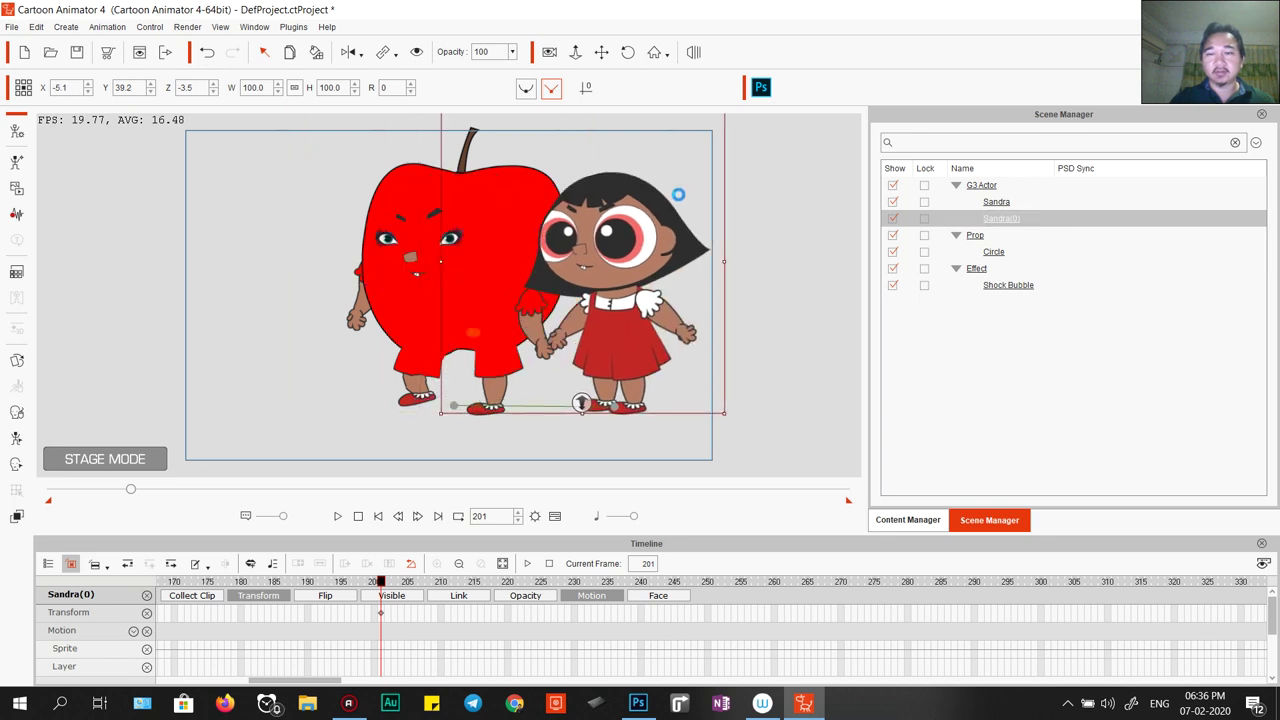
{"action": "key", "text": "ctrl+z"}
{"action": "left_click", "coordinate": [1000, 202]}
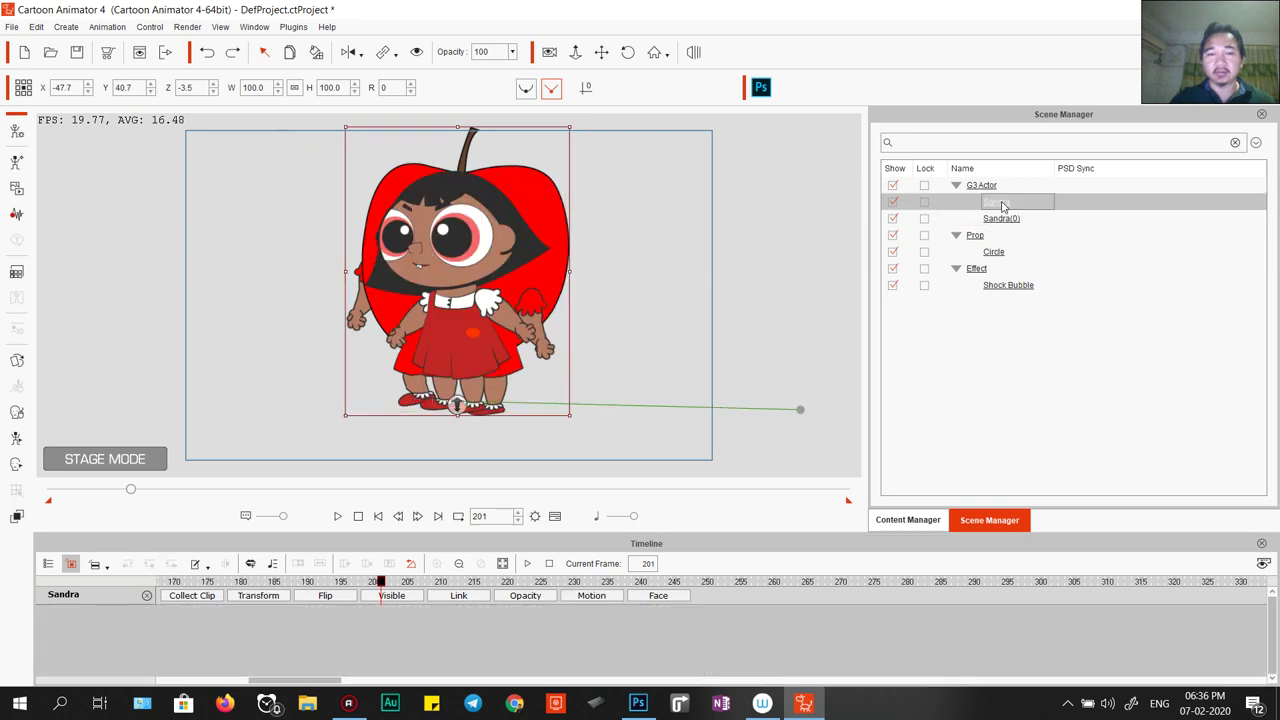
{"action": "left_click", "coordinate": [1040, 218]}
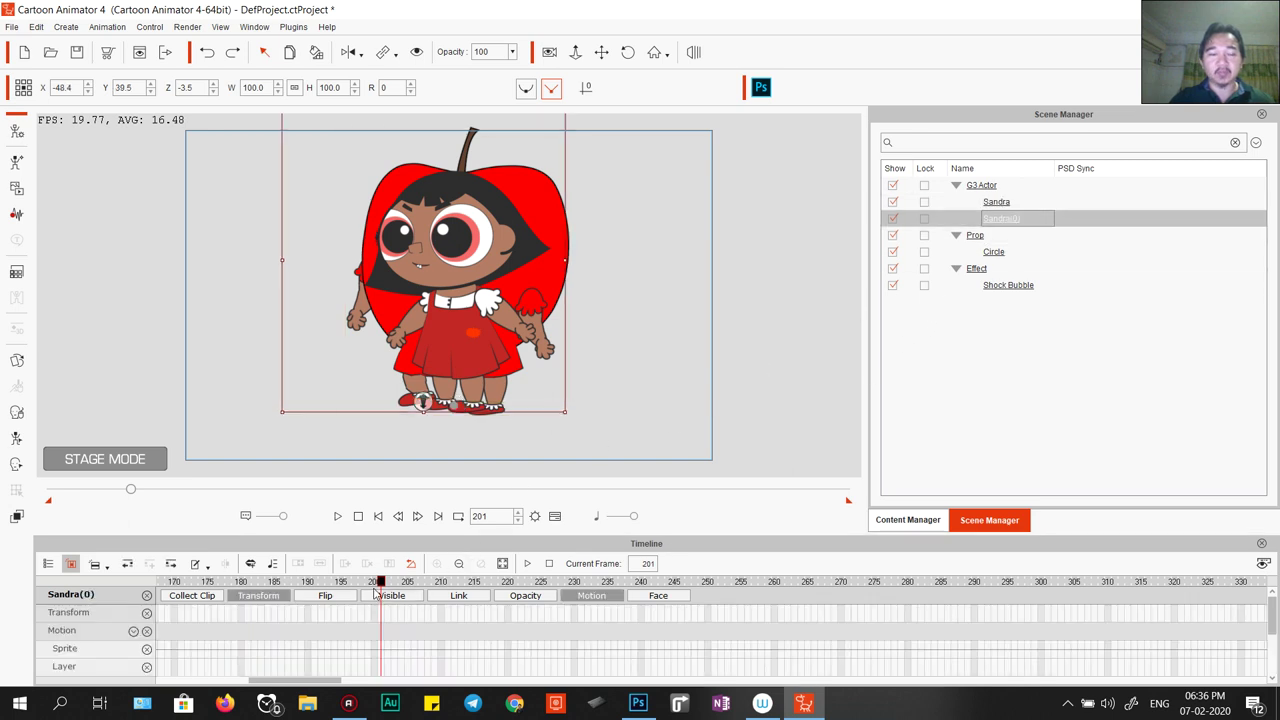
Key the Sandra actor as visible at frame 216 and hidden at frame 1, and play the result.
{"action": "left_click_drag", "start_coordinate": [380, 583], "coordinate": [478, 597]}
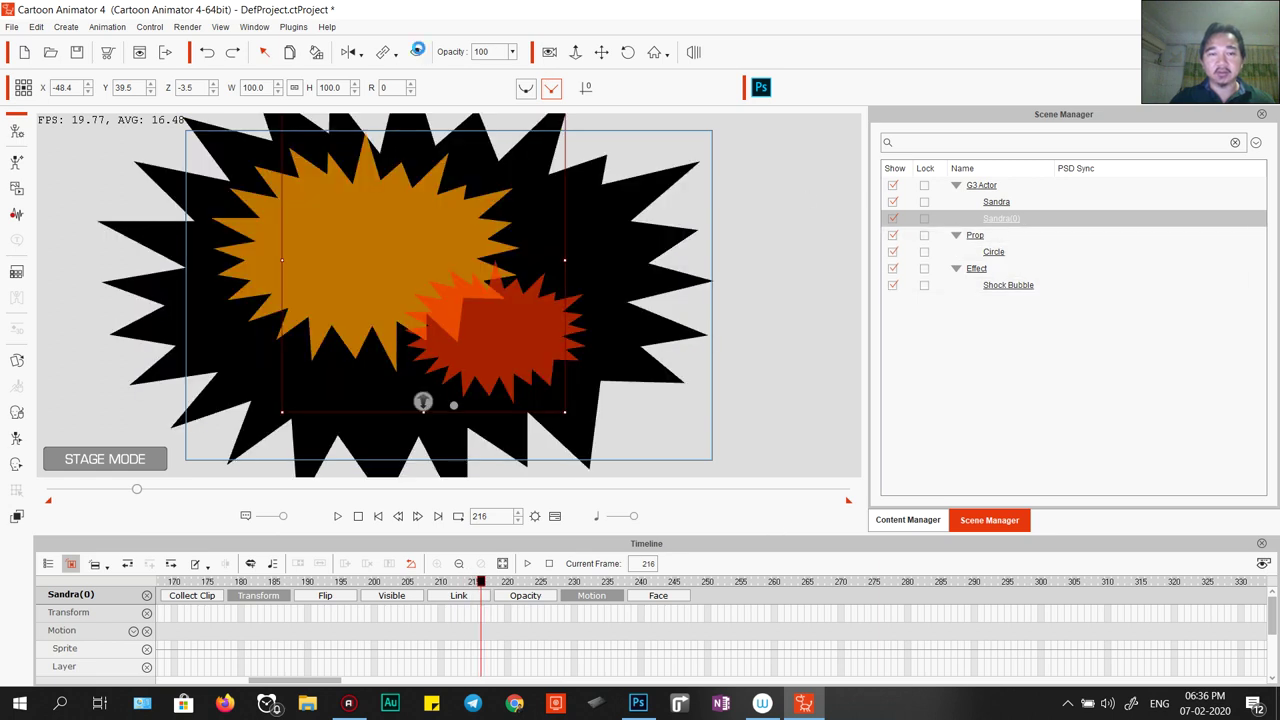
{"action": "double_click", "coordinate": [1000, 203]}
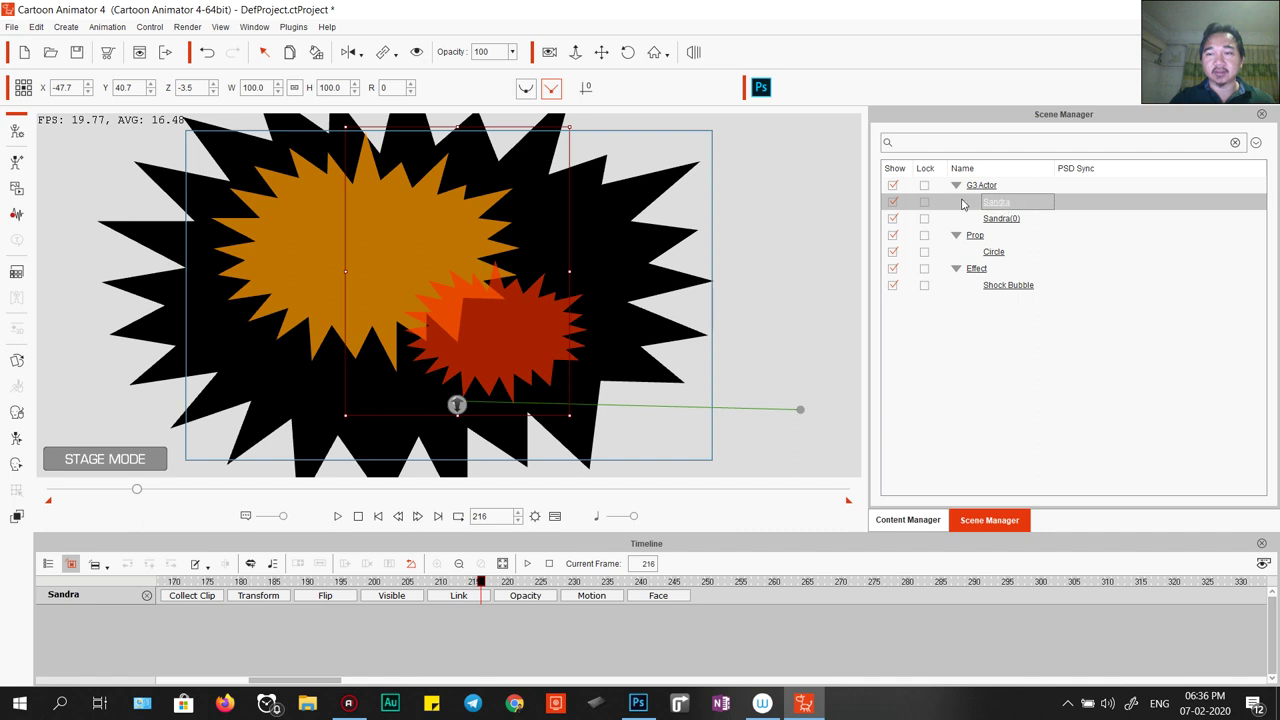
{"action": "left_click", "coordinate": [418, 55]}
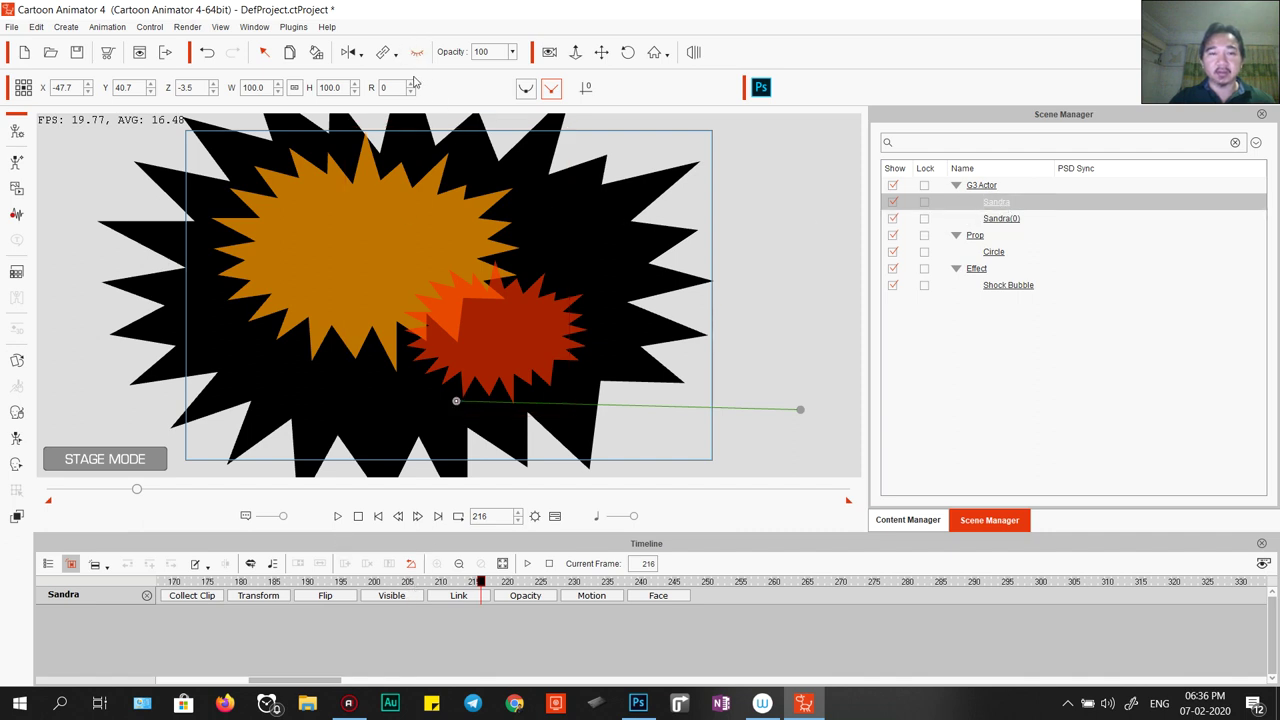
{"action": "left_click", "coordinate": [416, 53]}
{"action": "left_click", "coordinate": [358, 517]}
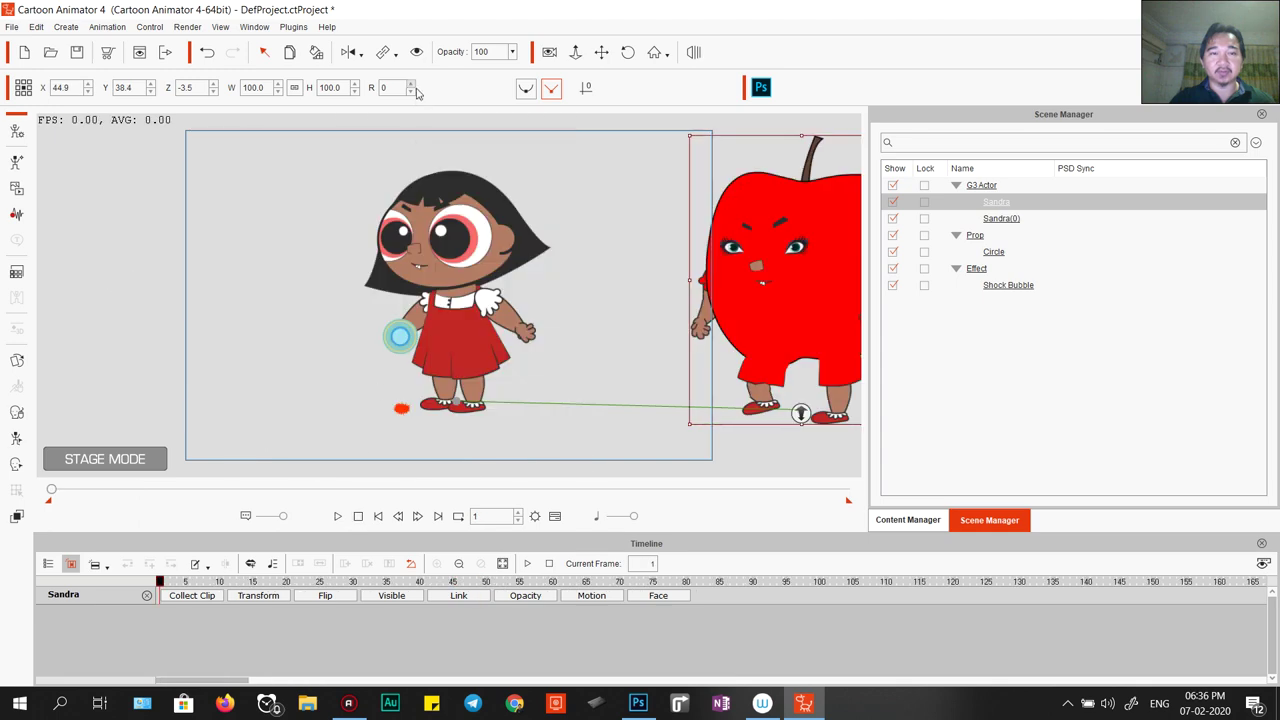
{"action": "left_click", "coordinate": [419, 54]}
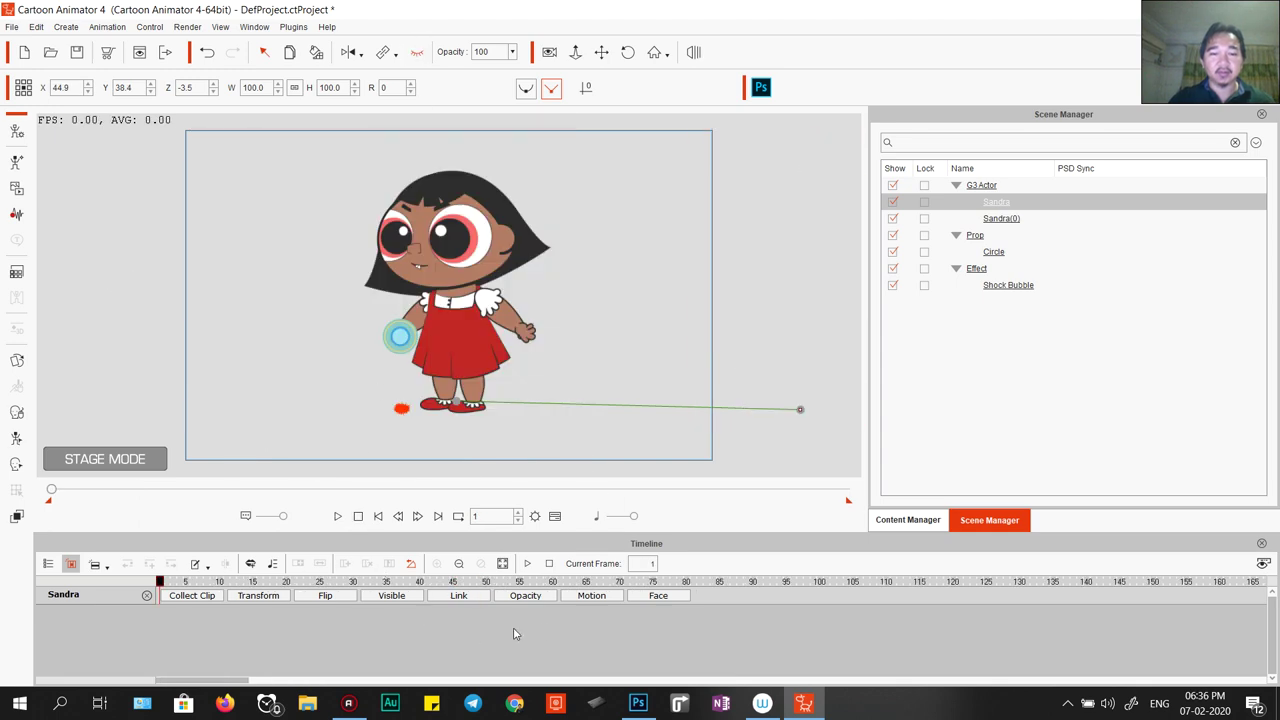
{"action": "left_click", "coordinate": [337, 516]}
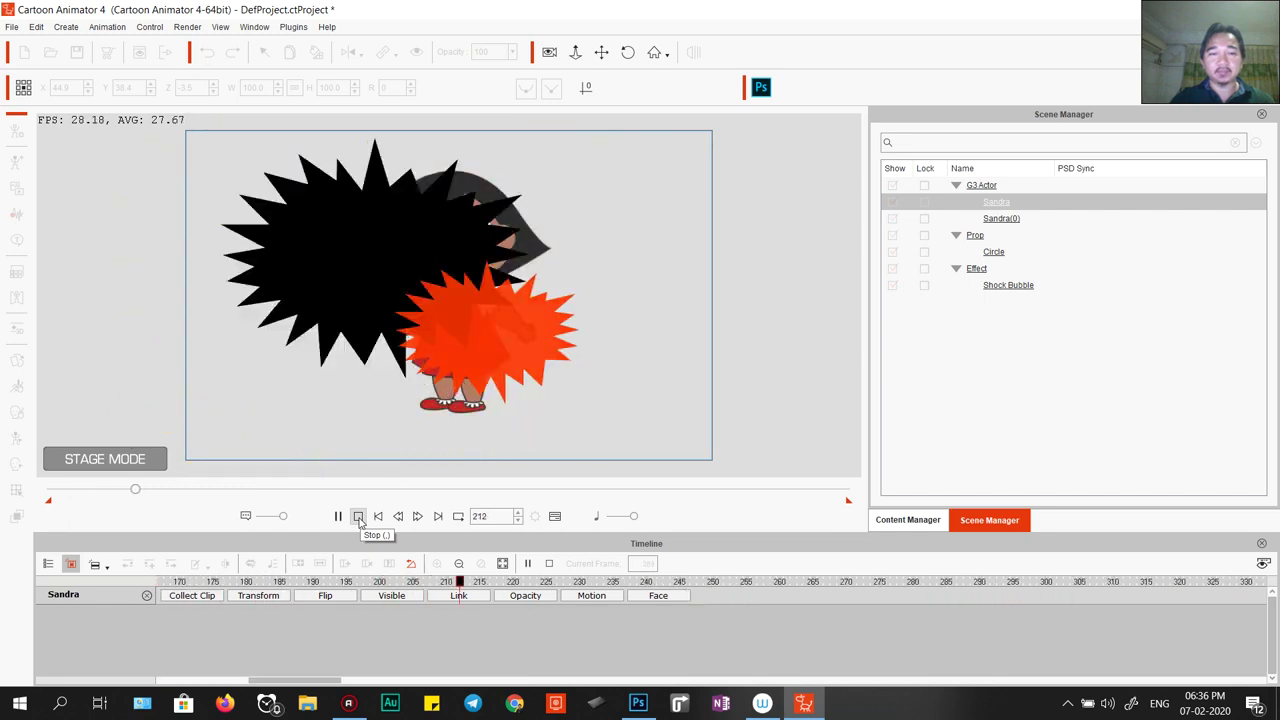
{"action": "left_click", "coordinate": [358, 516]}
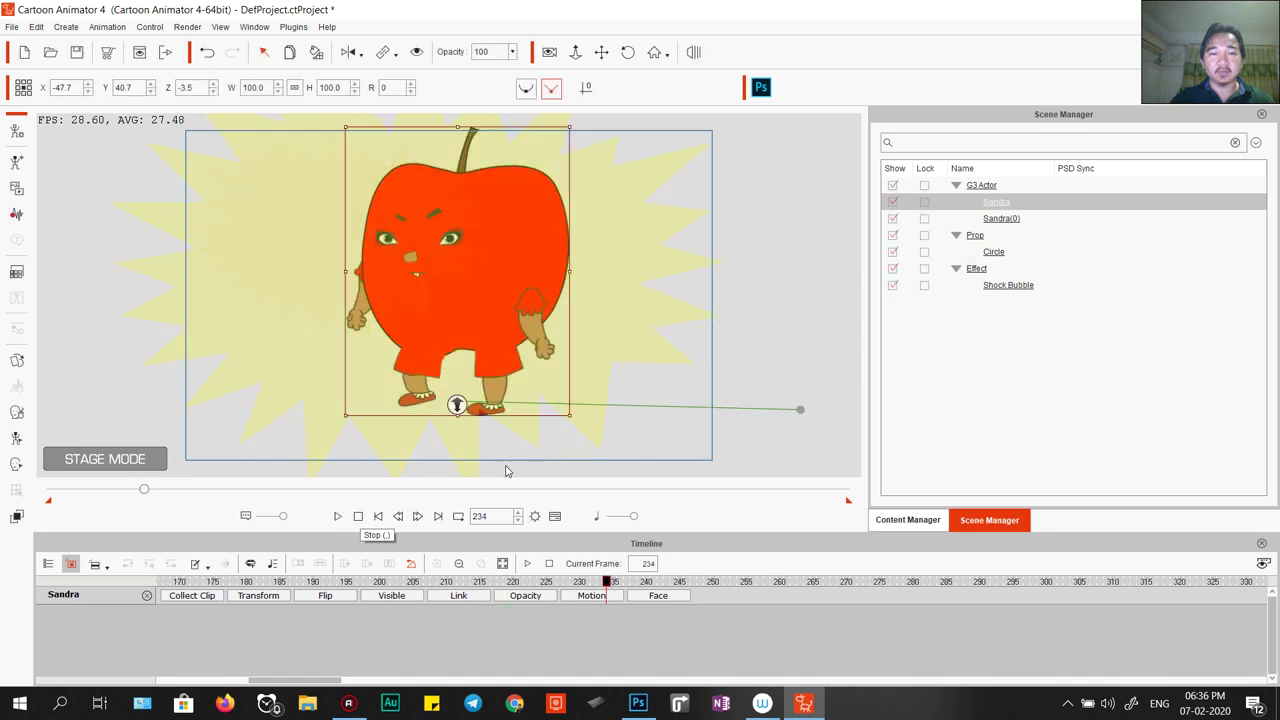
Hide the Shock Bubble effect at frame 1 and play the animation back past its transform keys.
{"action": "left_click", "coordinate": [248, 318]}
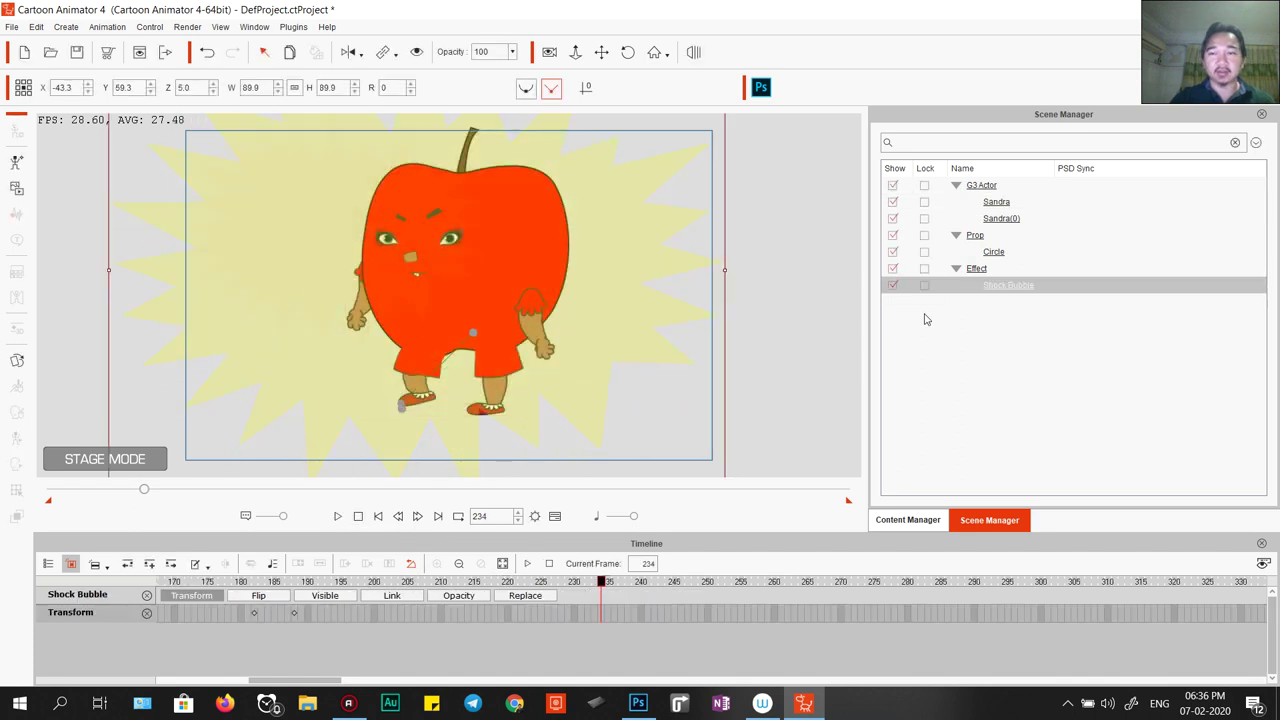
{"action": "left_click", "coordinate": [248, 612]}
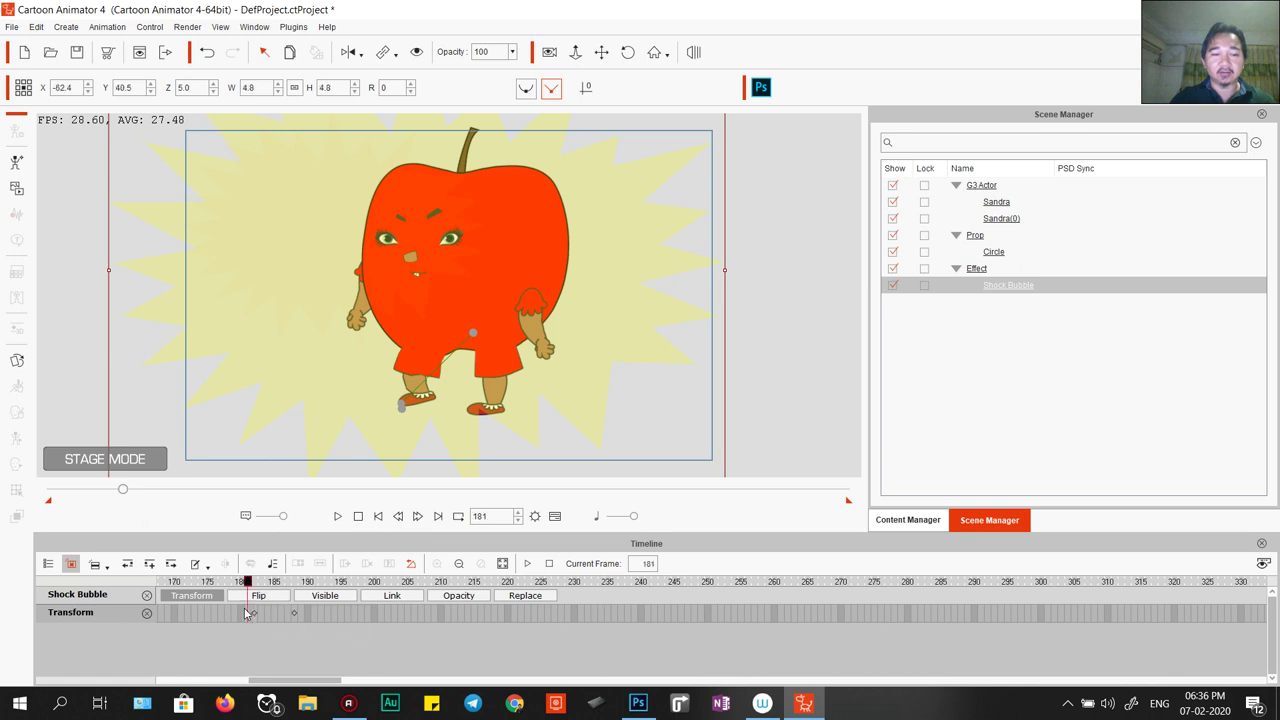
{"action": "left_click", "coordinate": [254, 614]}
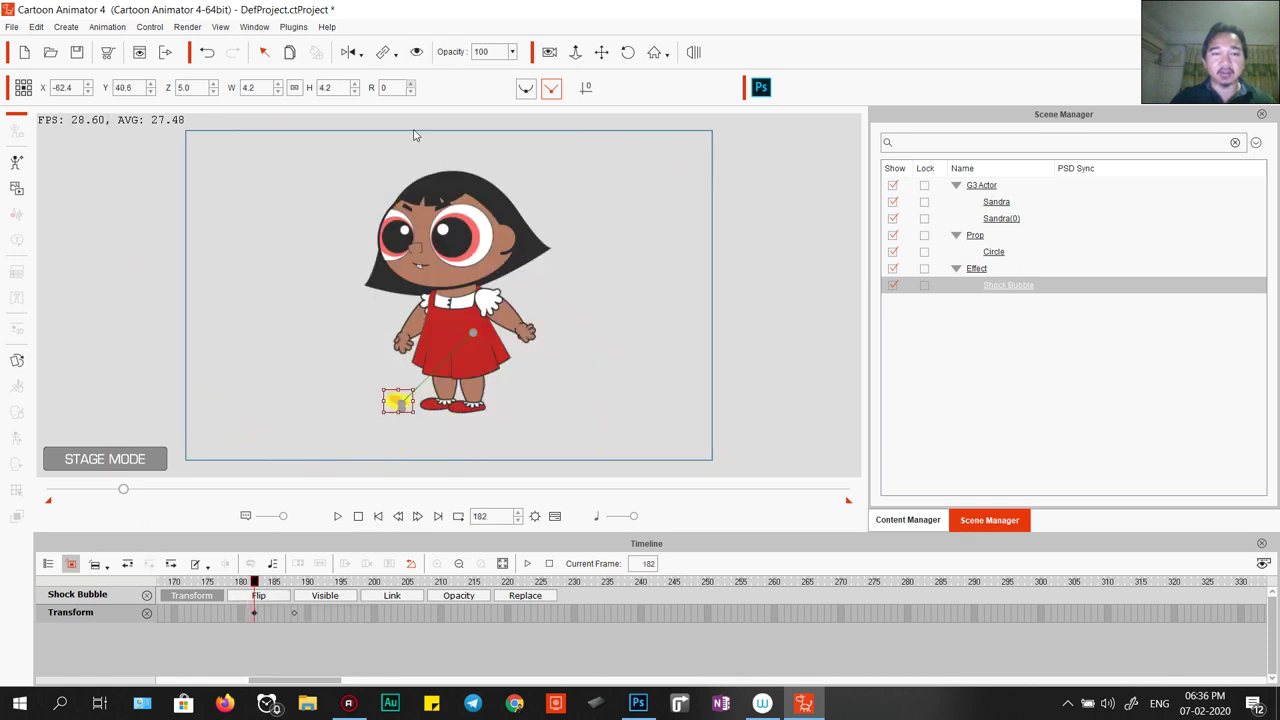
{"action": "left_click", "coordinate": [357, 518]}
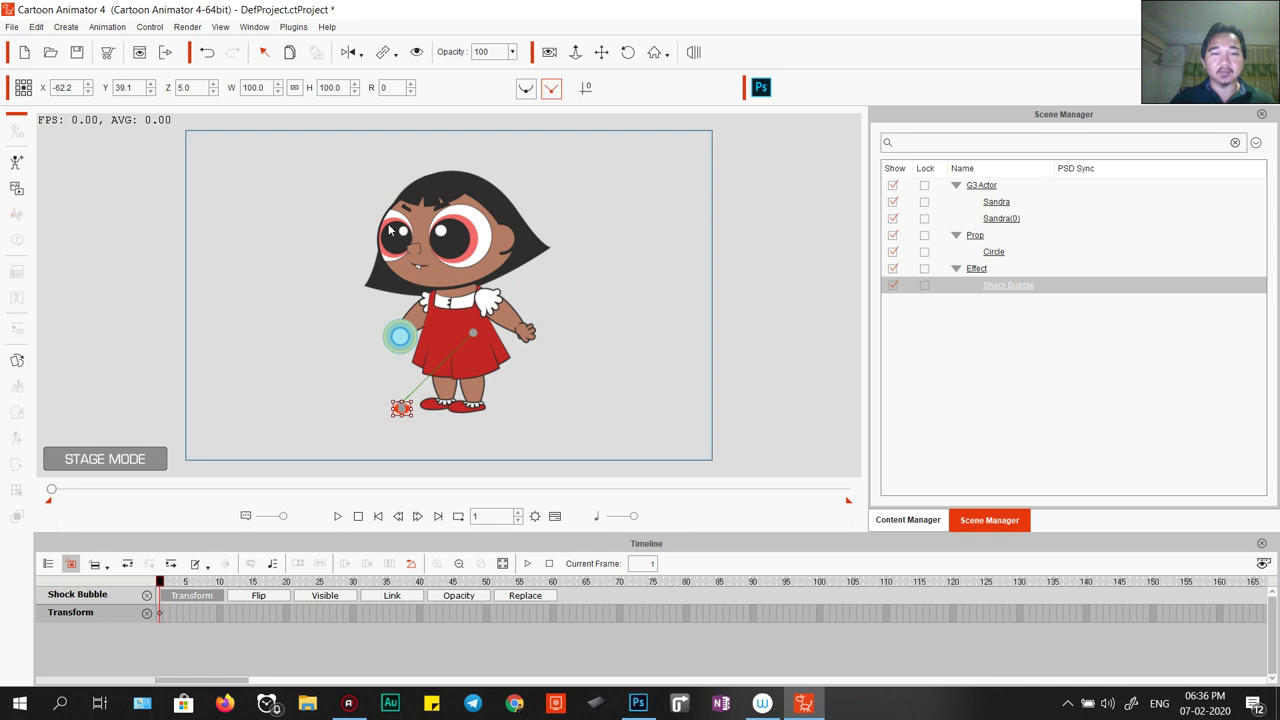
{"action": "left_click", "coordinate": [416, 50]}
{"action": "left_click", "coordinate": [338, 516]}
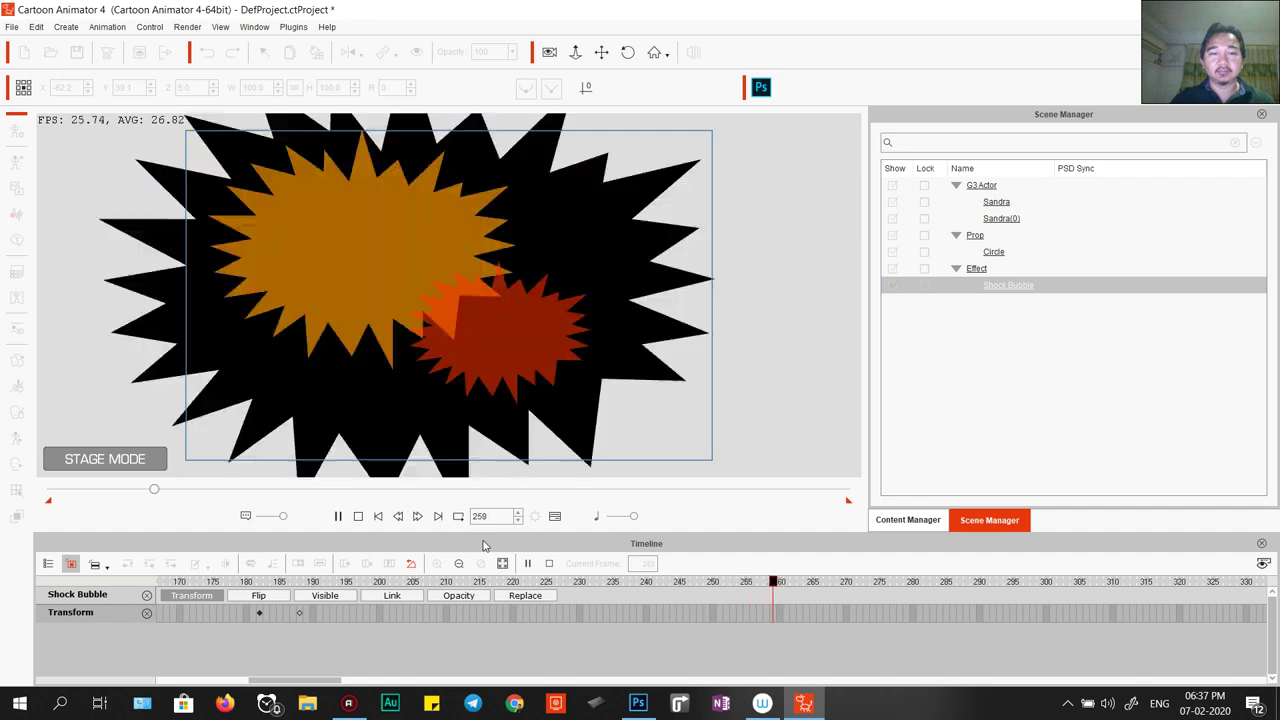
{"action": "key", "text": "space"}
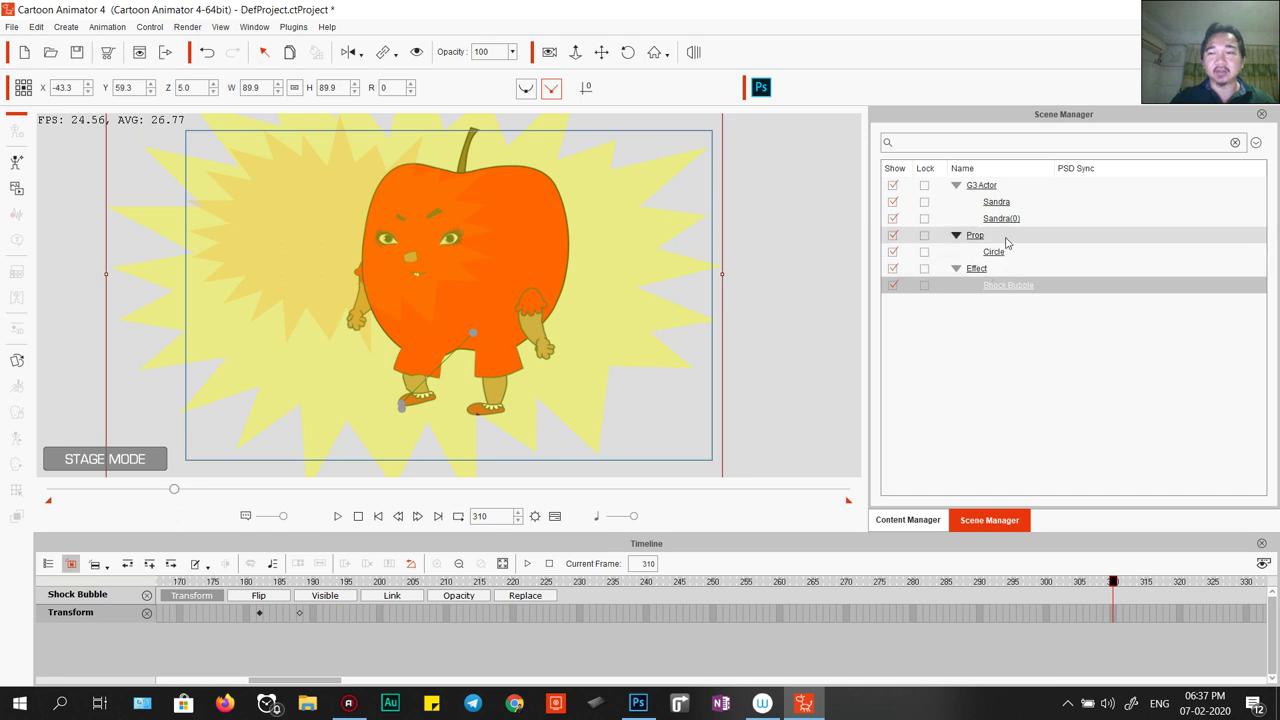
Open Face Puppet for the Sandra actor and preview the third full face control.
{"action": "left_click", "coordinate": [996, 202]}
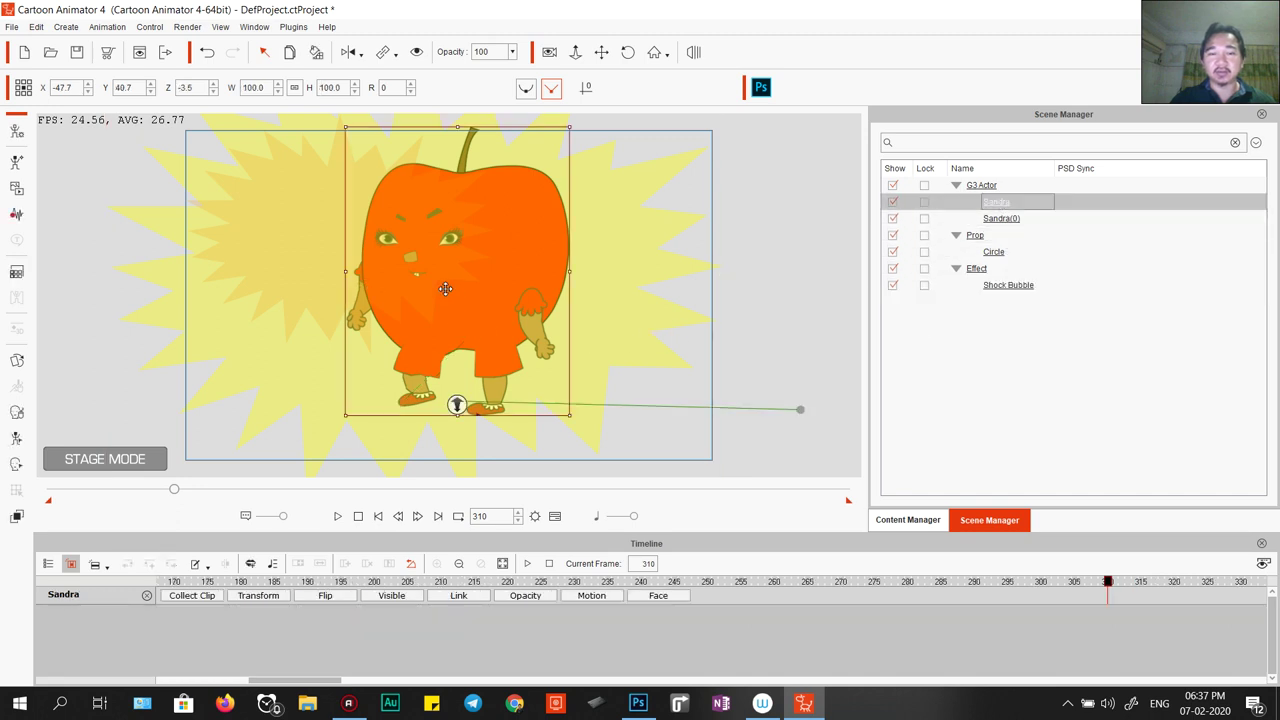
{"action": "left_click", "coordinate": [16, 412]}
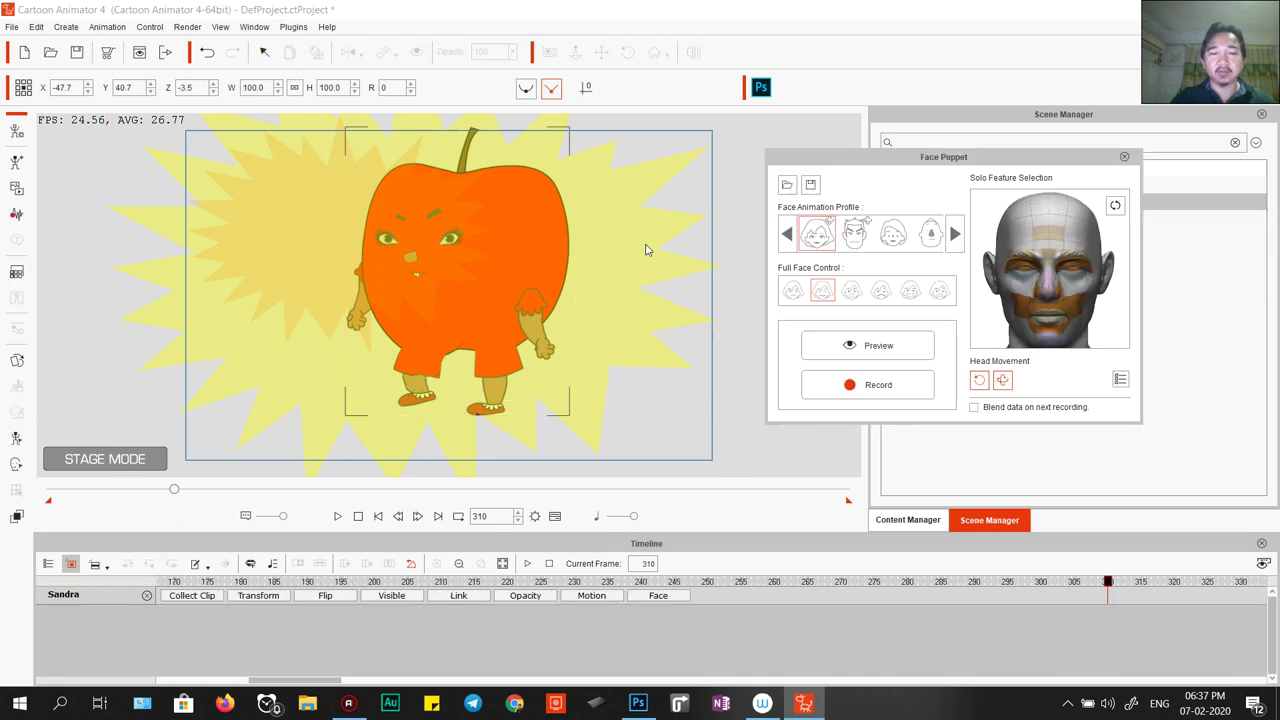
{"action": "left_click", "coordinate": [851, 291]}
{"action": "left_click", "coordinate": [868, 345]}
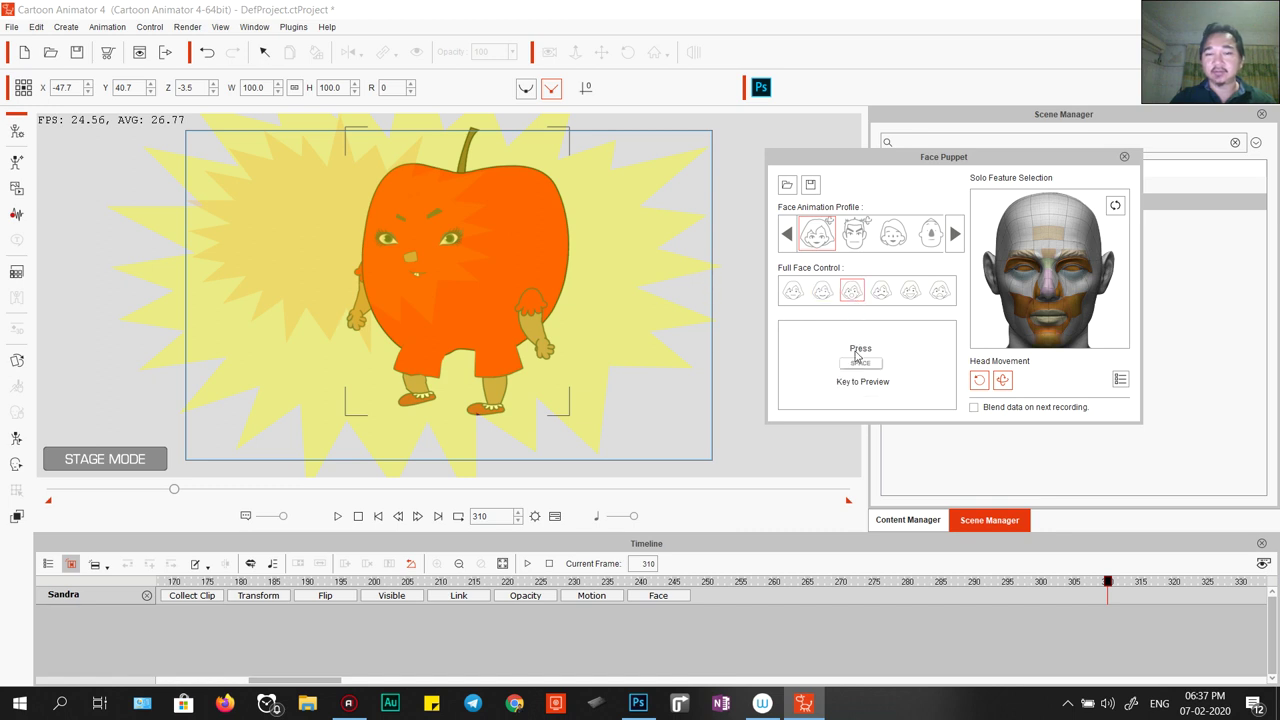
{"action": "key", "text": "space"}
{"action": "key", "text": "space"}
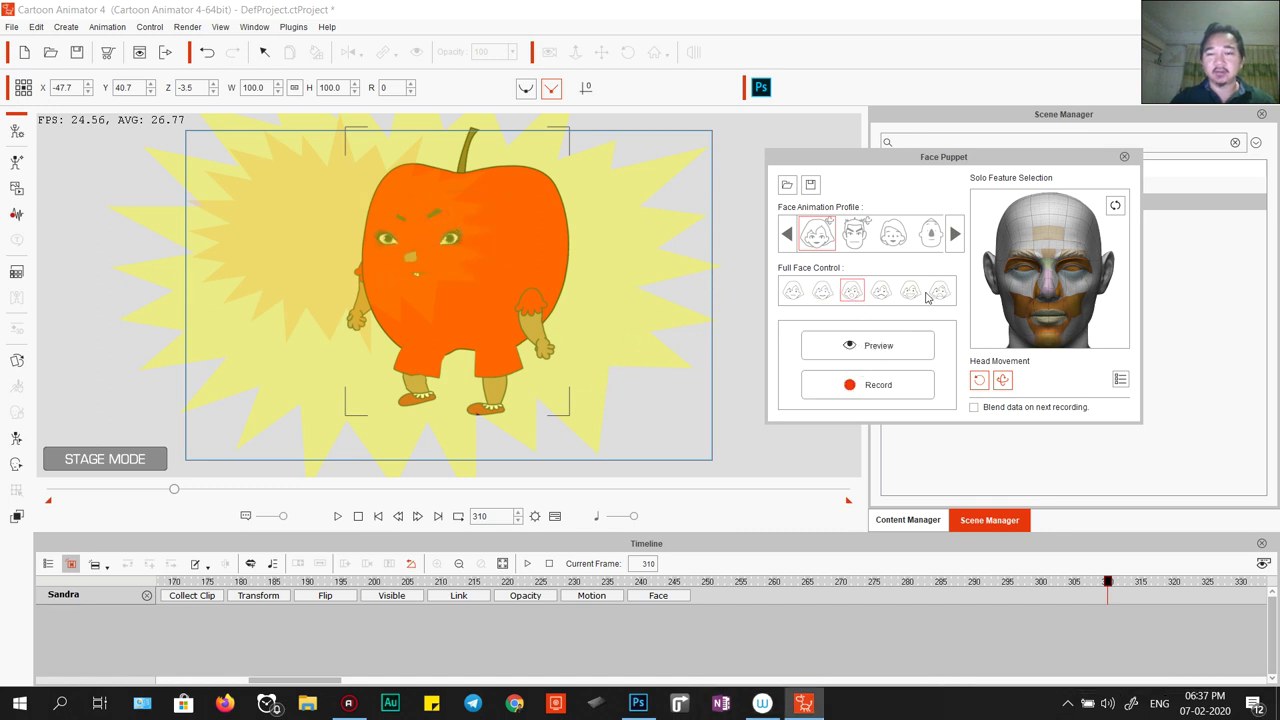
Preview the fourth, first and second full face controls on the apple's face.
{"action": "left_click", "coordinate": [880, 291]}
{"action": "left_click", "coordinate": [868, 345]}
{"action": "key", "text": "space"}
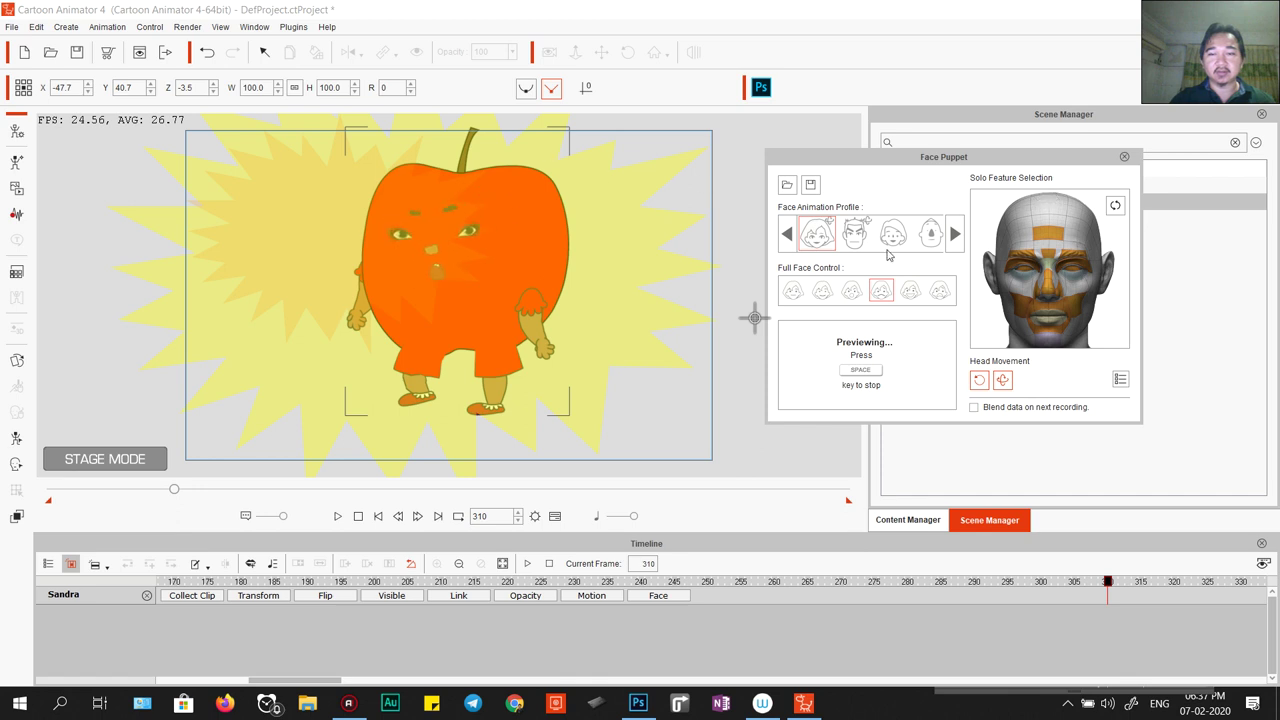
{"action": "left_click", "coordinate": [791, 291]}
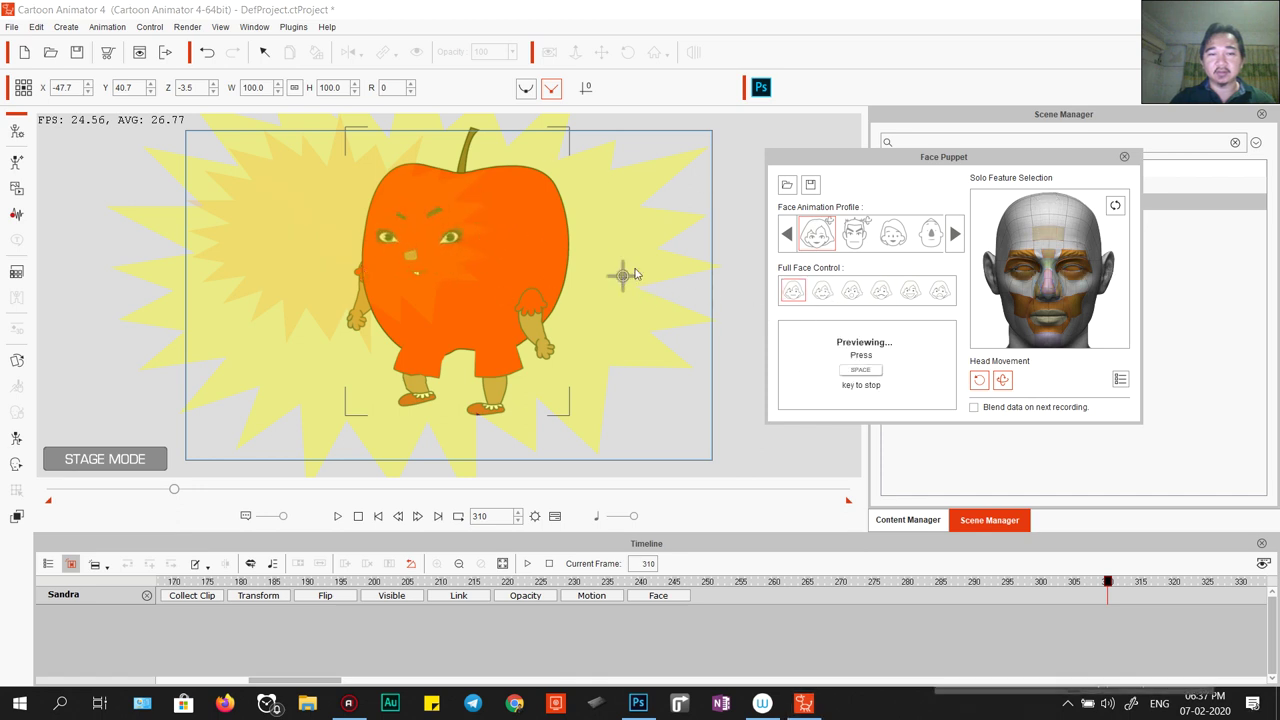
{"action": "key", "text": "space"}
{"action": "left_click", "coordinate": [822, 291]}
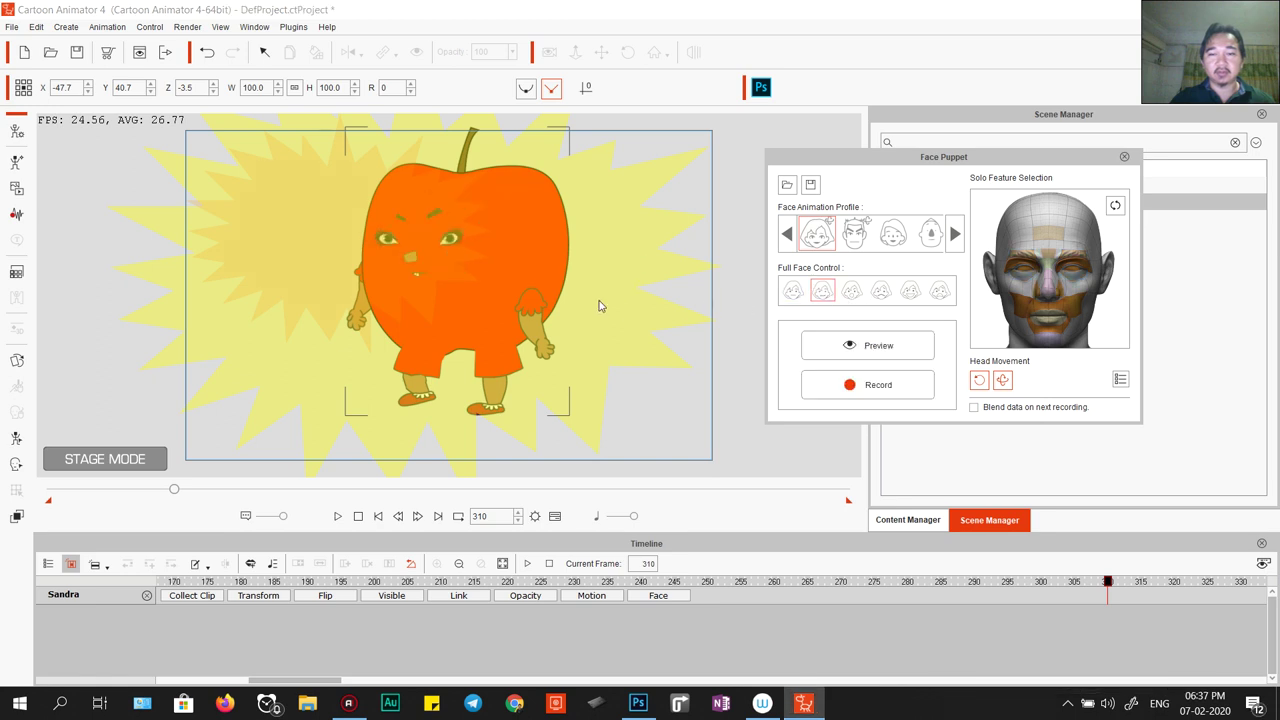
{"action": "key", "text": "space"}
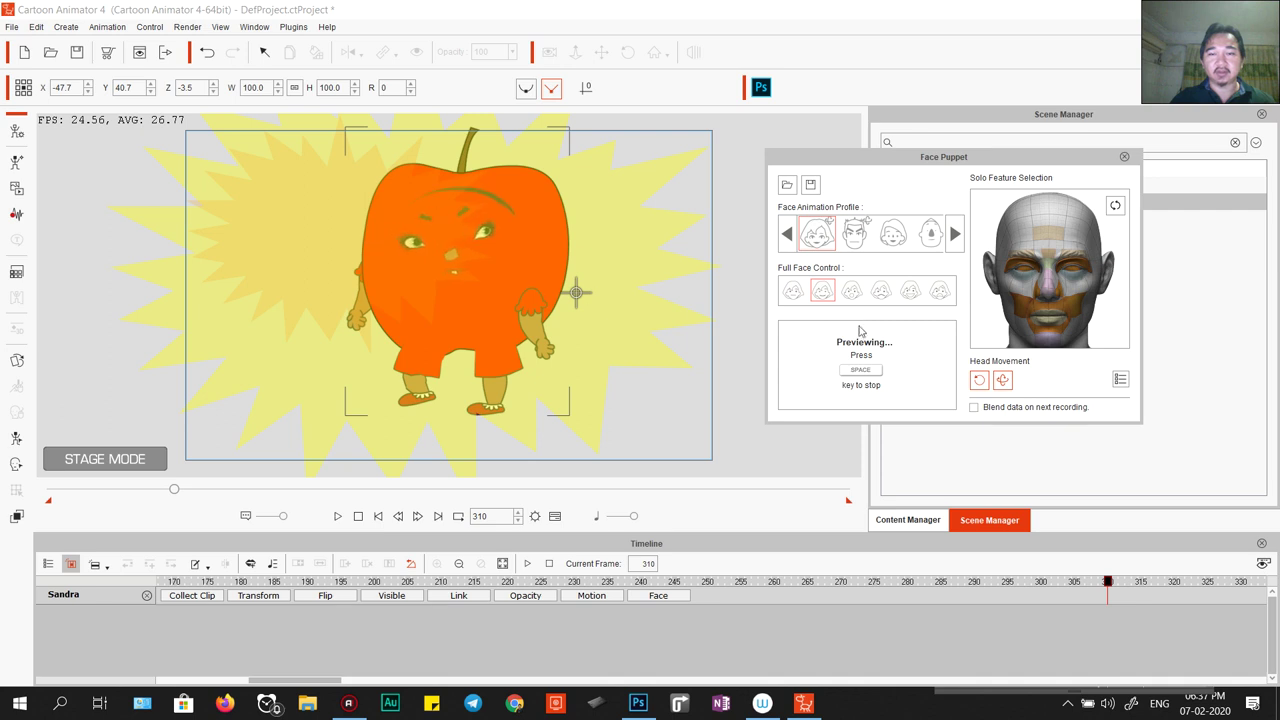
{"action": "key", "text": "space"}
Record a face puppet performance for Sandra from frame 310 to 445 with the fourth full face control.
{"action": "left_click", "coordinate": [881, 291]}
{"action": "key", "text": "space"}
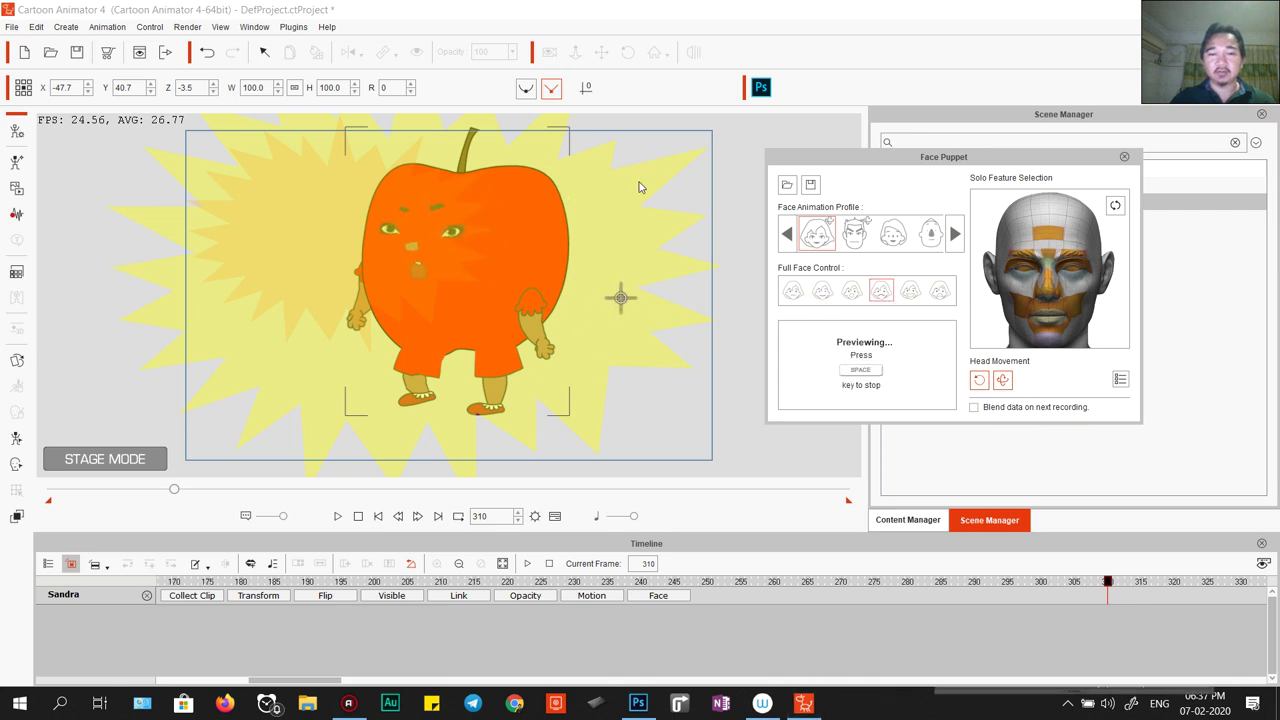
{"action": "key", "text": "space"}
{"action": "left_click", "coordinate": [860, 384]}
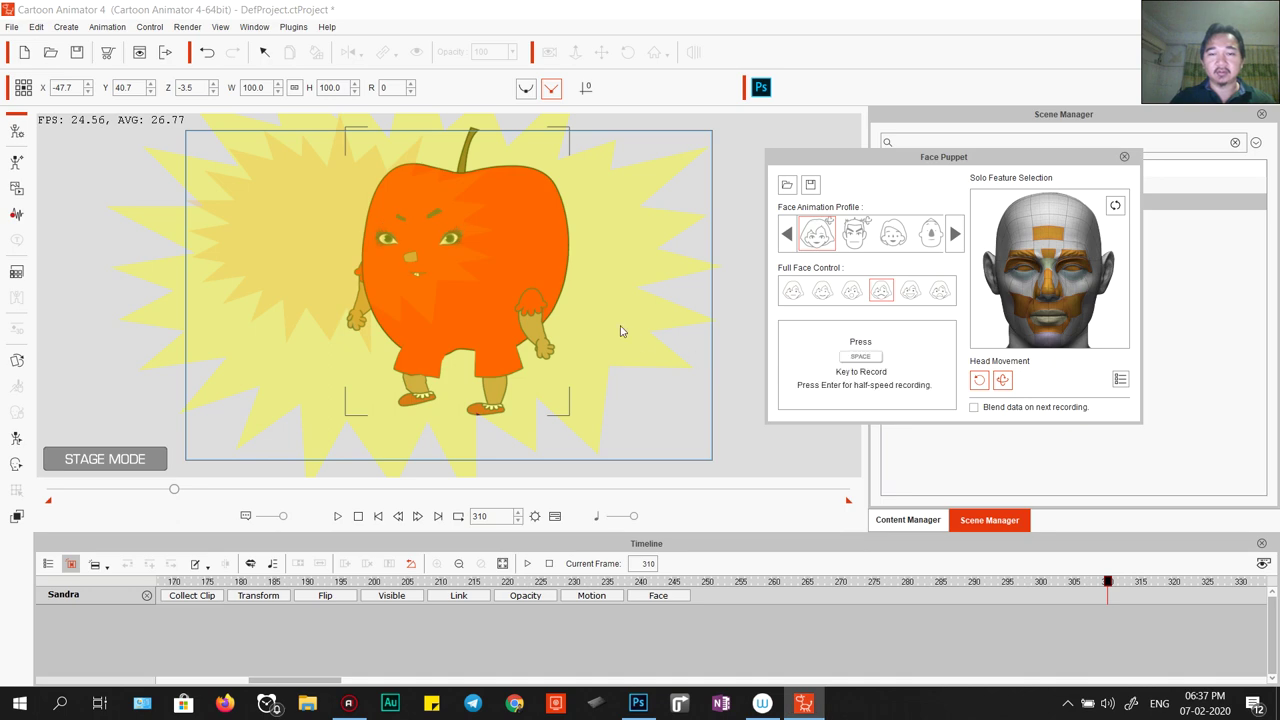
{"action": "key", "text": "space"}
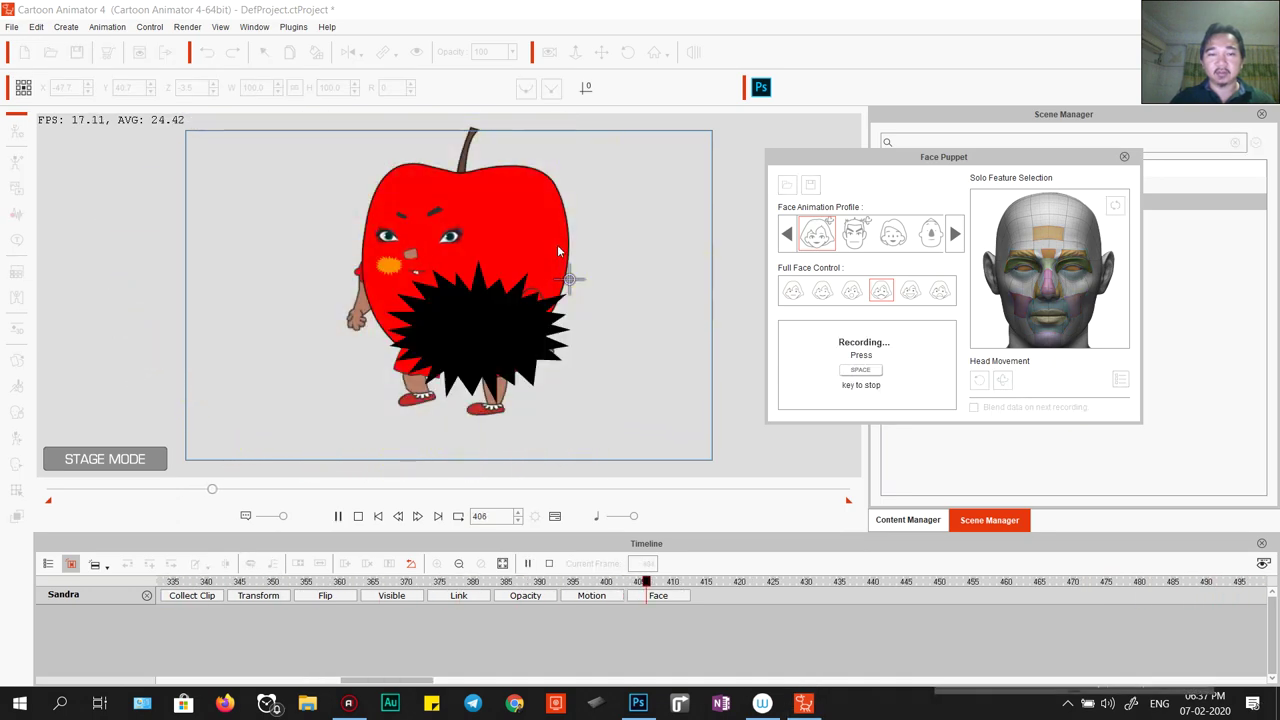
{"action": "key", "text": "space"}
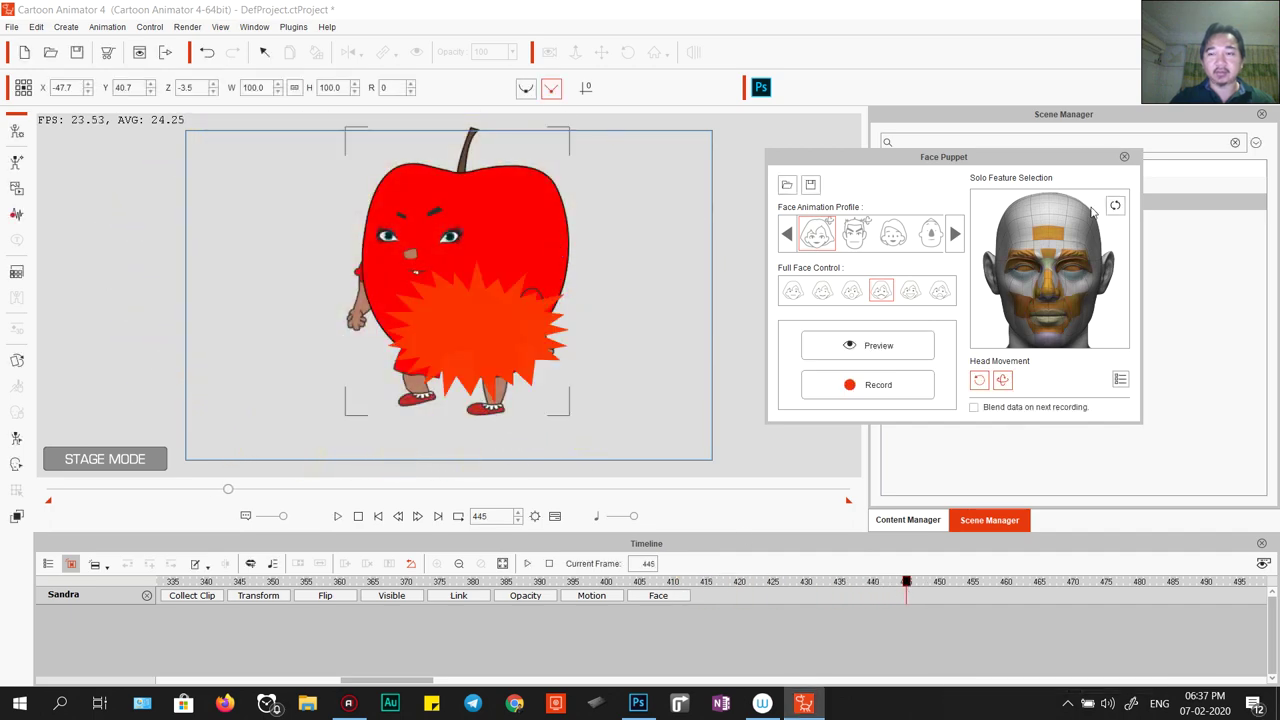
{"action": "left_click", "coordinate": [1124, 159]}
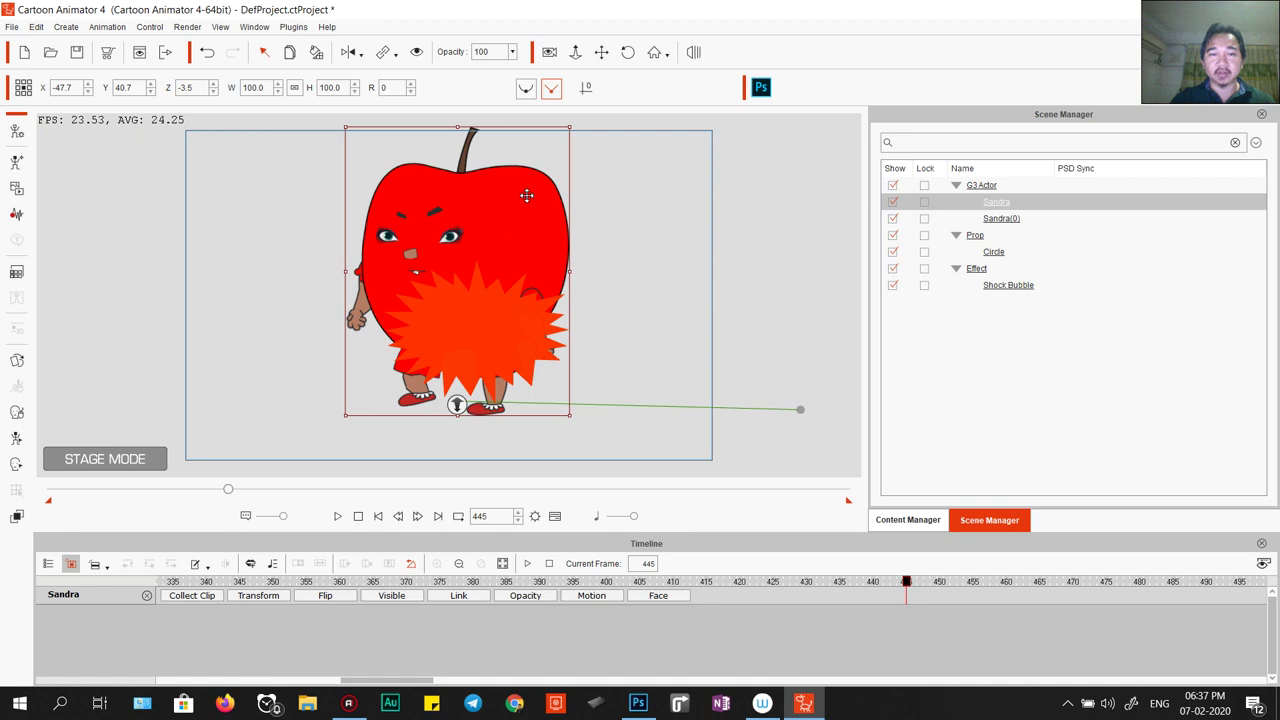
Set full-body motion keys for Sandra at frames 445 and 461 in the 2D Motion Key Editor.
{"action": "key", "text": "ctrl+m"}
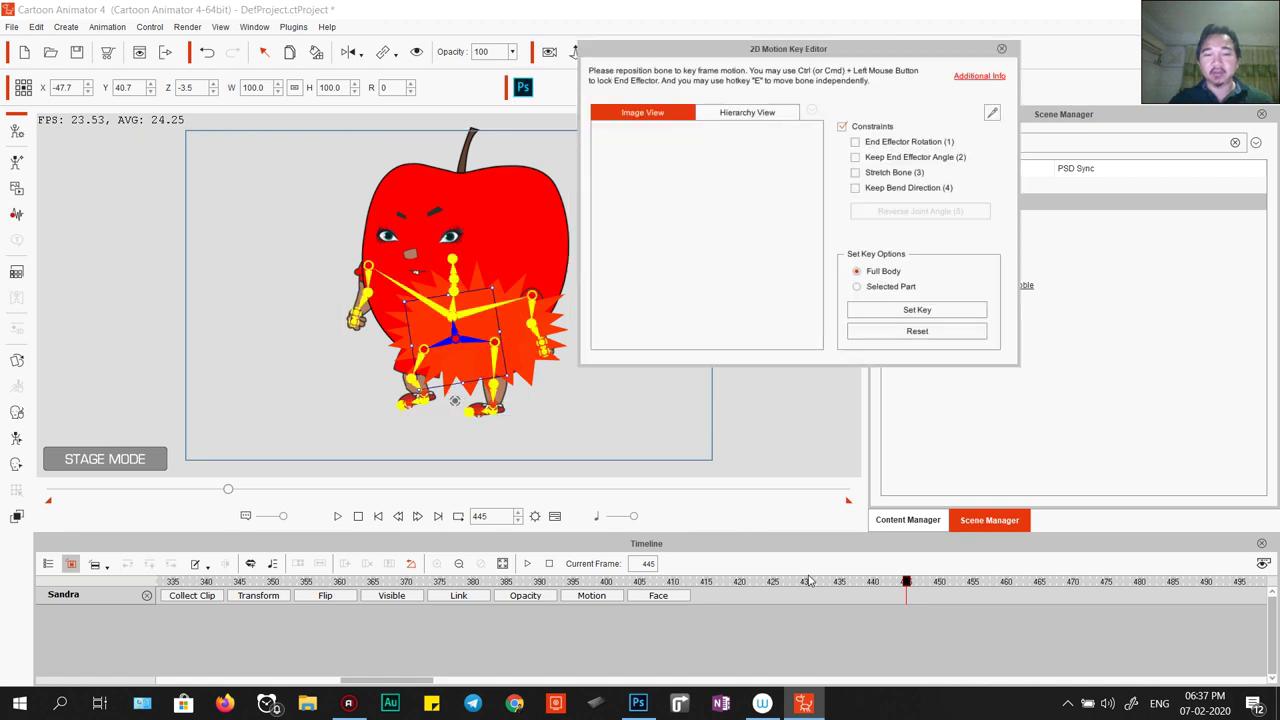
{"action": "left_click", "coordinate": [918, 311]}
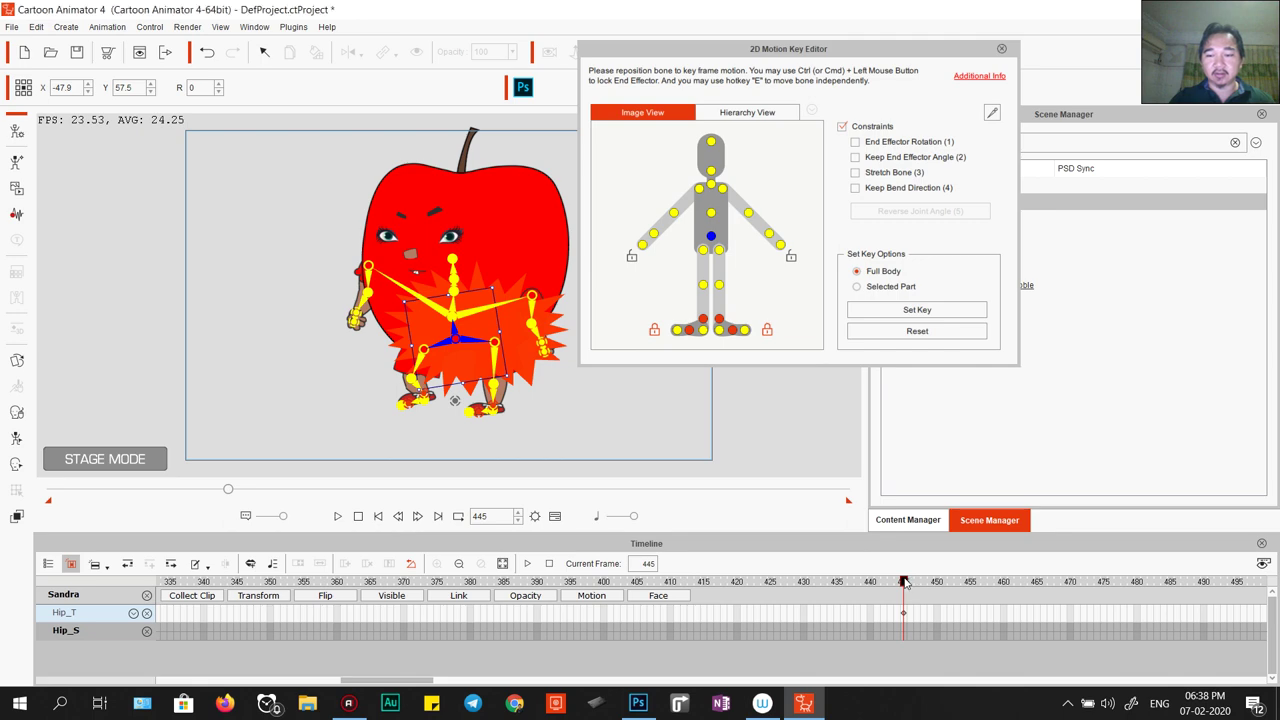
{"action": "left_click_drag", "start_coordinate": [904, 582], "coordinate": [1010, 584]}
{"action": "left_click", "coordinate": [917, 310]}
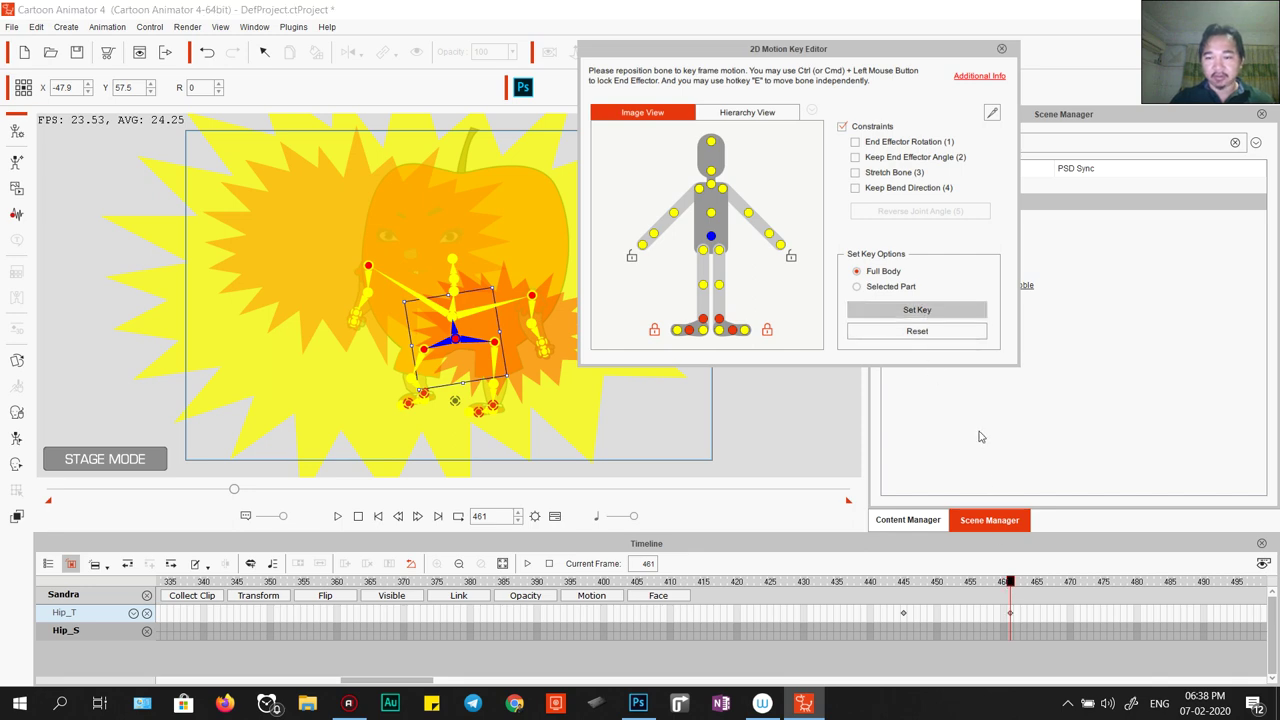
At frame 451, raise Sandra's right shank off the ground and reposition it below the hip, close to the other leg.
{"action": "left_click", "coordinate": [952, 617]}
{"action": "left_click", "coordinate": [946, 616]}
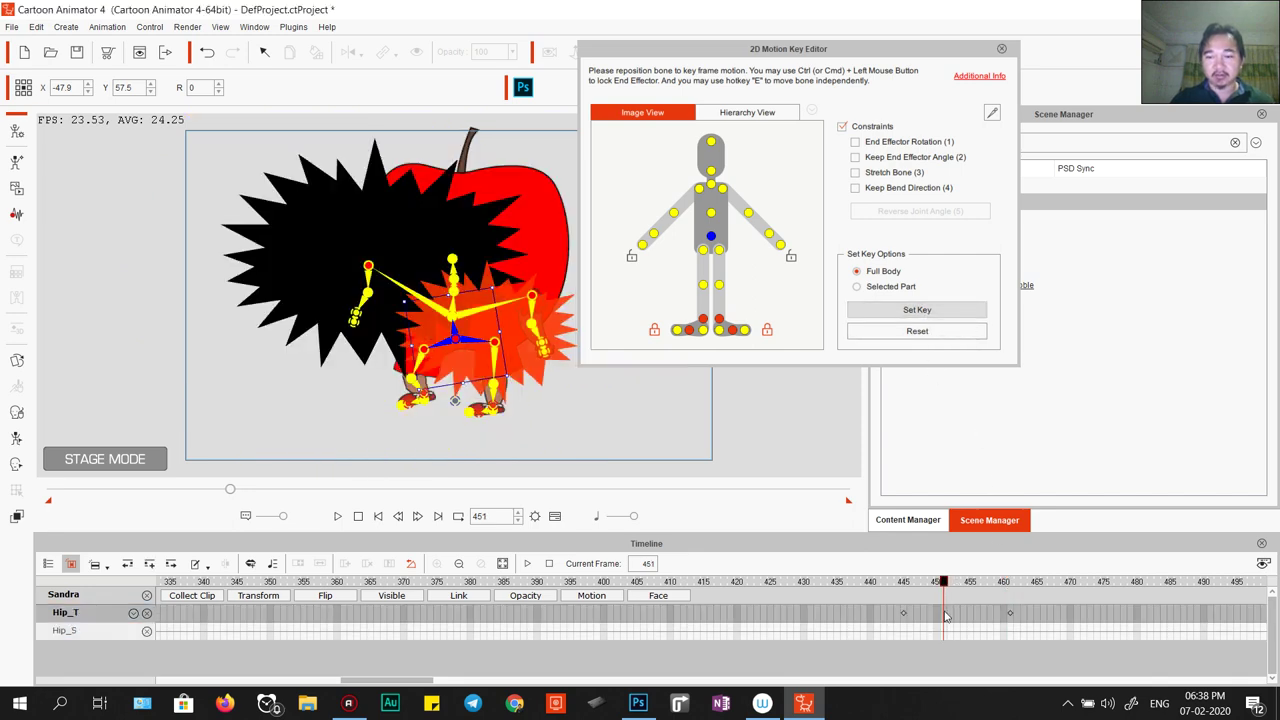
{"action": "left_click", "coordinate": [428, 365]}
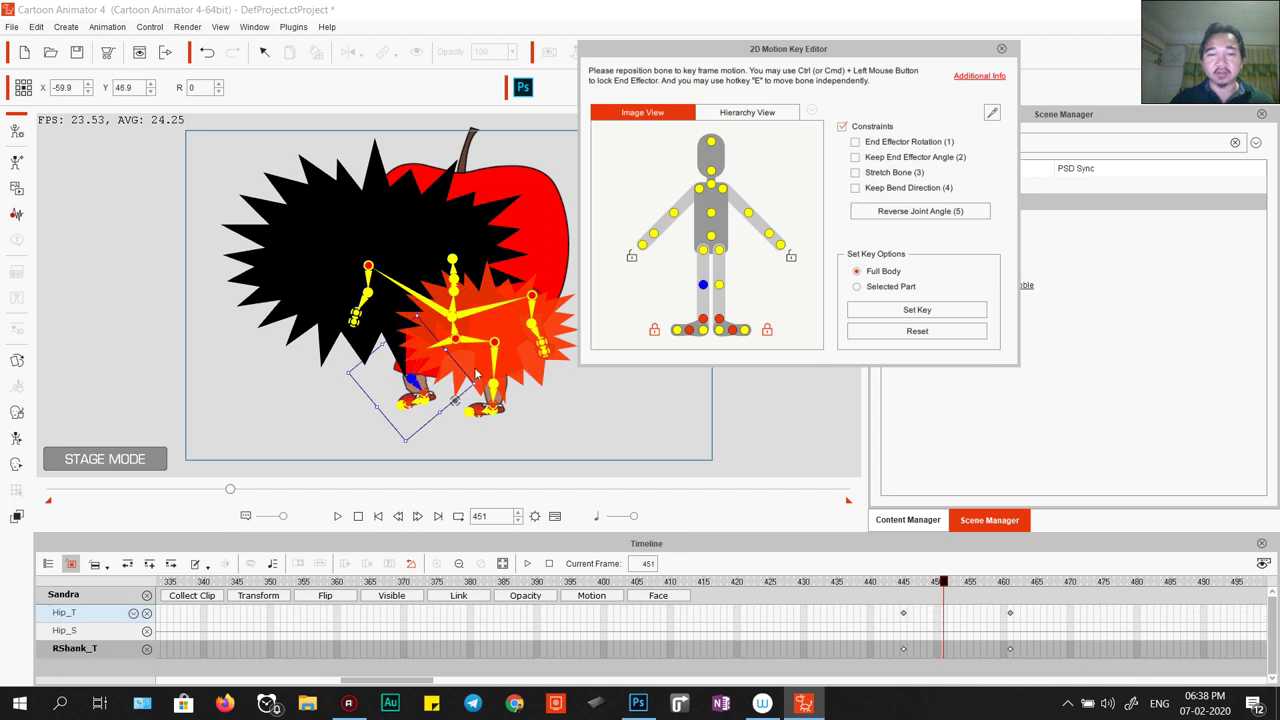
{"action": "left_click_drag", "start_coordinate": [413, 358], "coordinate": [383, 299]}
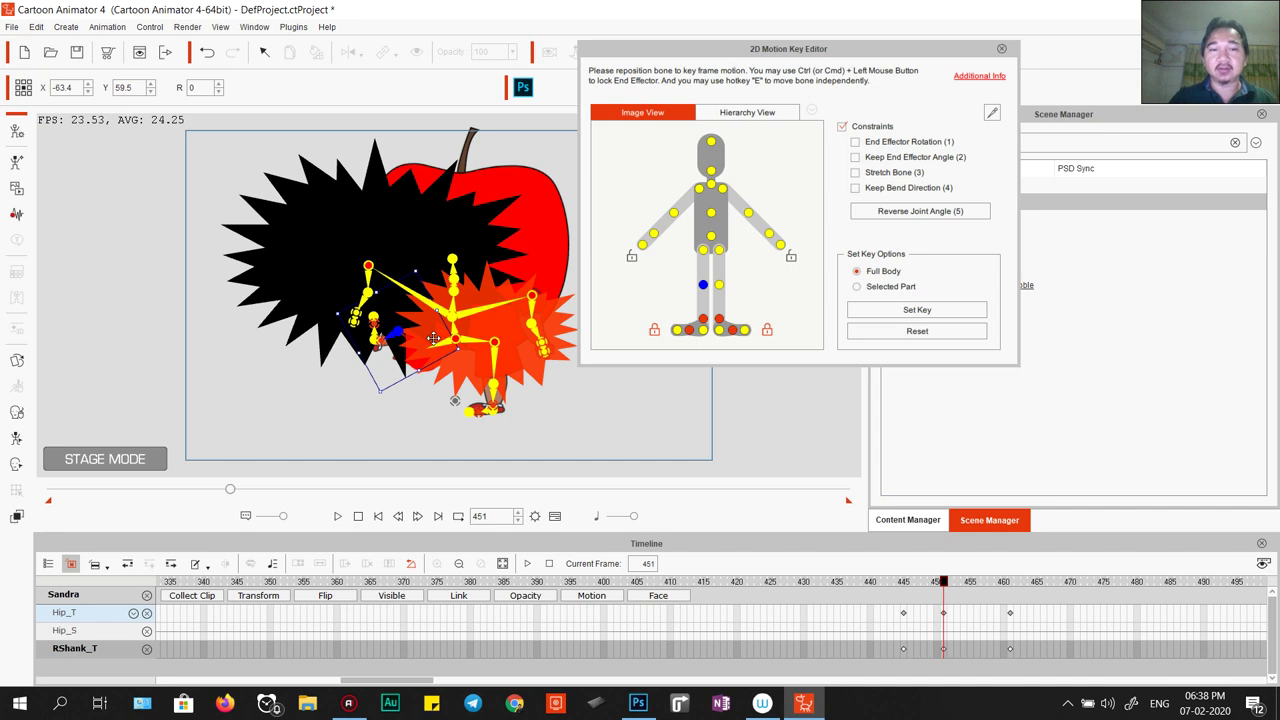
{"action": "mouse_move", "coordinate": [403, 296]}
{"action": "left_mouse_down"}
{"action": "mouse_move", "coordinate": [405, 314]}
{"action": "mouse_move", "coordinate": [392, 297]}
{"action": "left_mouse_up"}
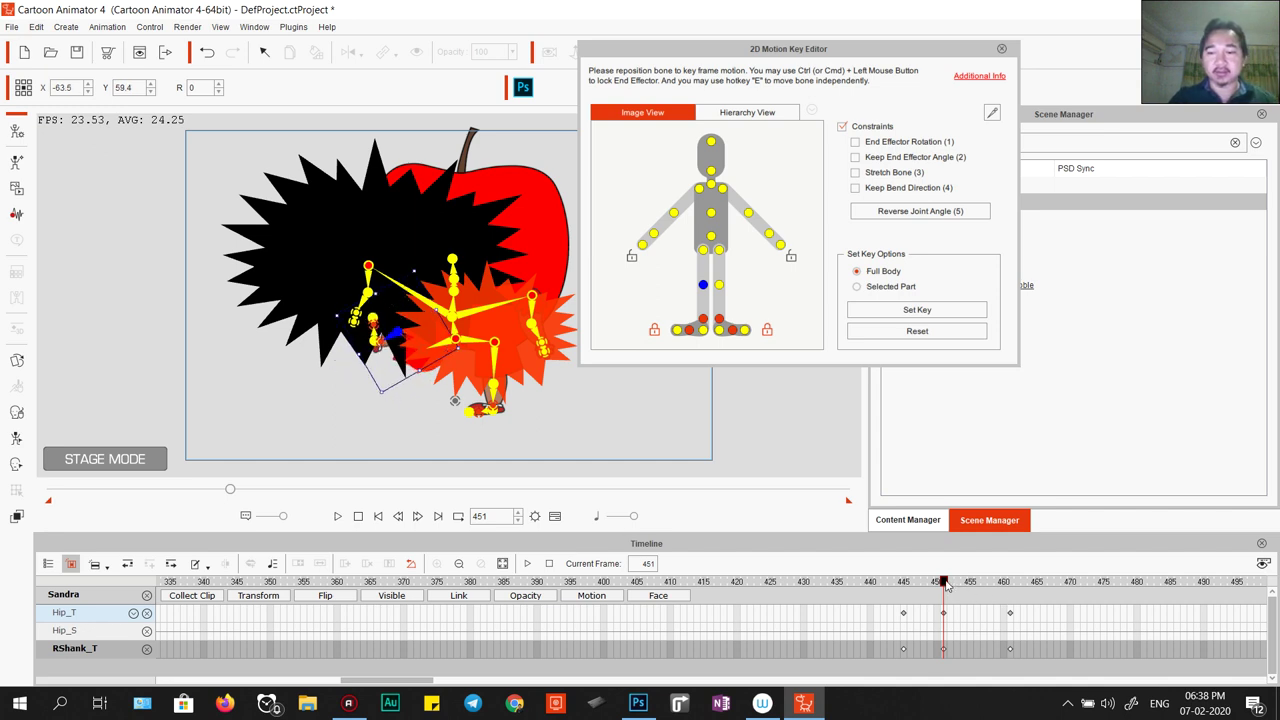
{"action": "mouse_move", "coordinate": [944, 583]}
{"action": "left_mouse_down"}
{"action": "mouse_move", "coordinate": [900, 583]}
{"action": "mouse_move", "coordinate": [955, 588]}
{"action": "mouse_move", "coordinate": [943, 588]}
{"action": "left_mouse_up"}
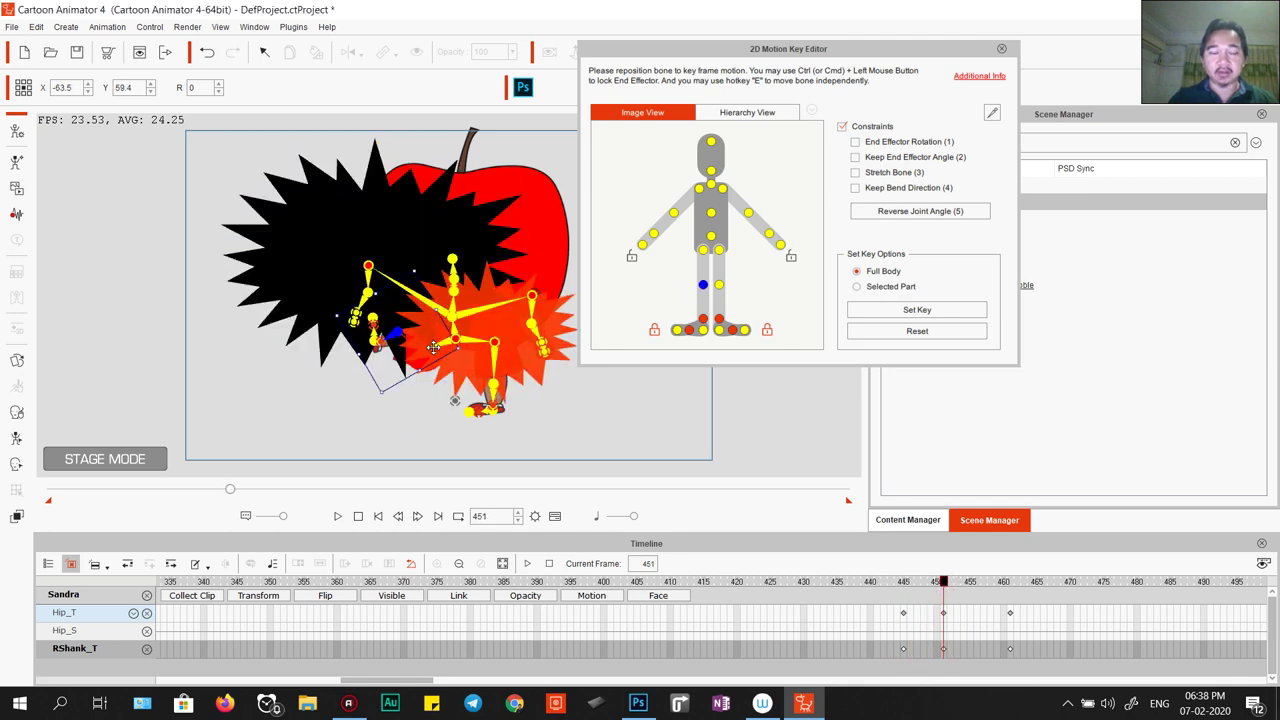
{"action": "left_click_drag", "start_coordinate": [433, 341], "coordinate": [521, 381]}
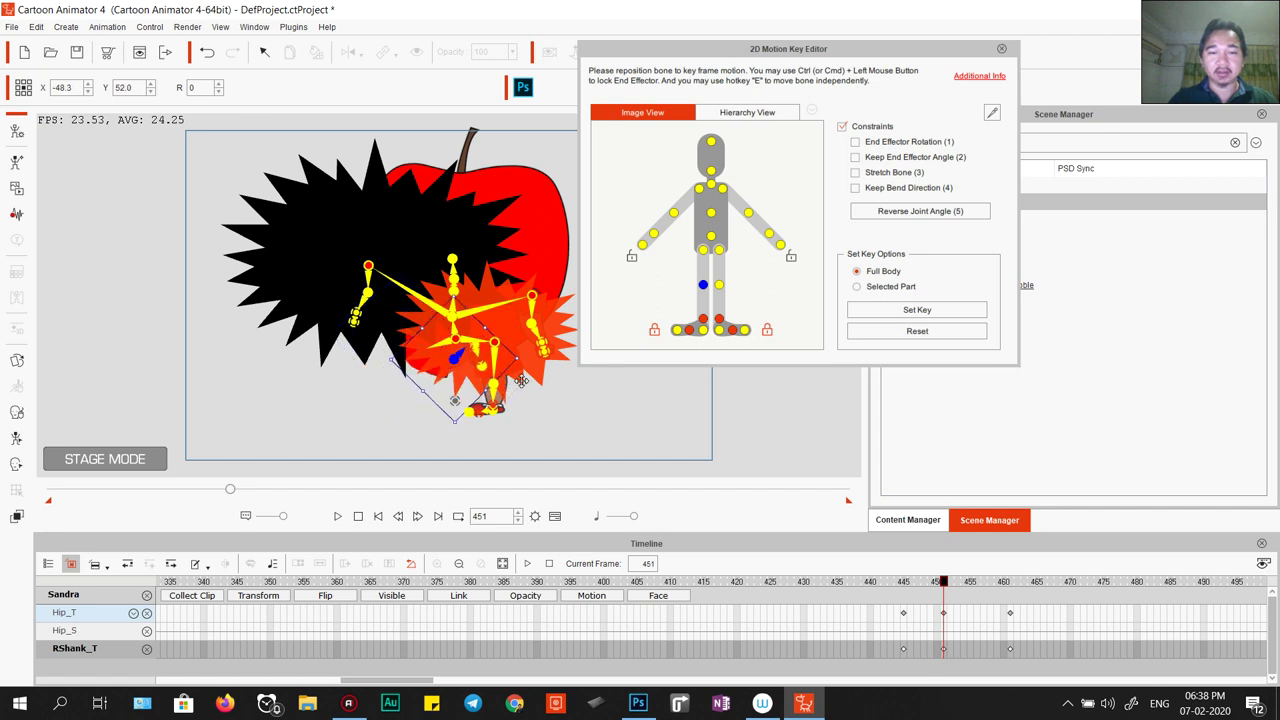
At frame 455, swing Sandra's right shank outward, away from the other leg, and play back the motion from frame 445.
{"action": "key", "text": "space"}
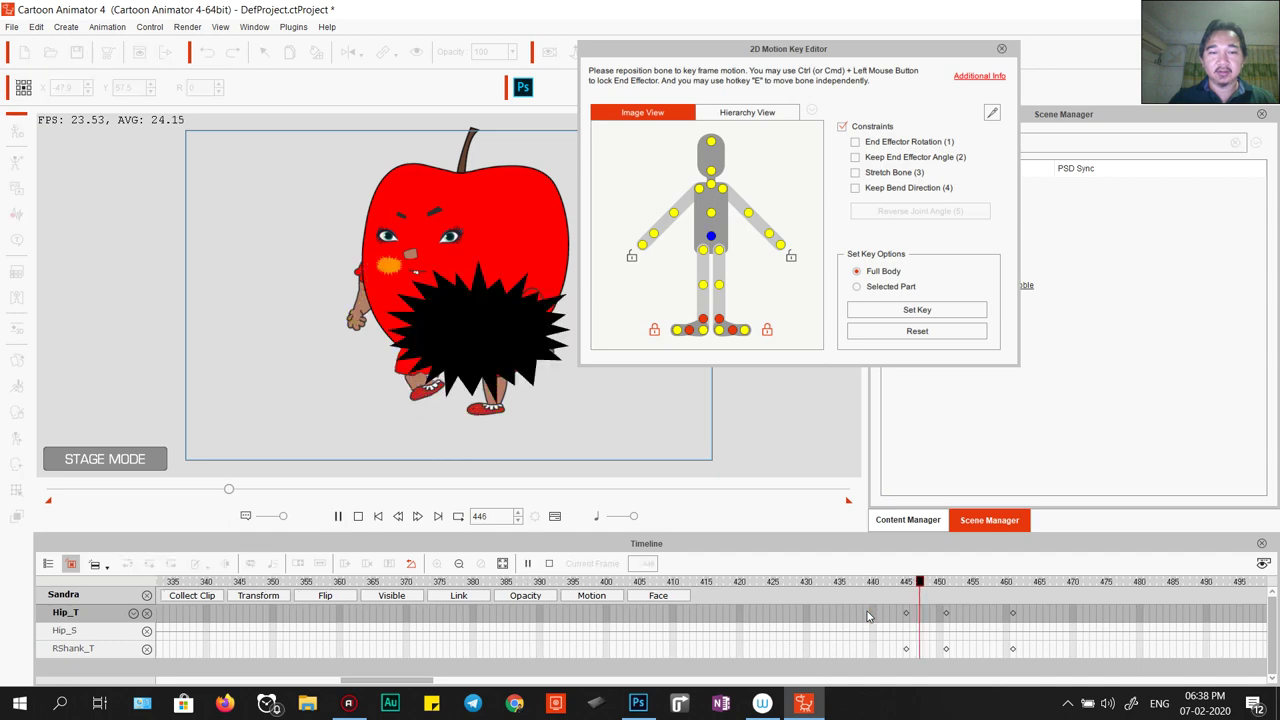
{"action": "key", "text": "space"}
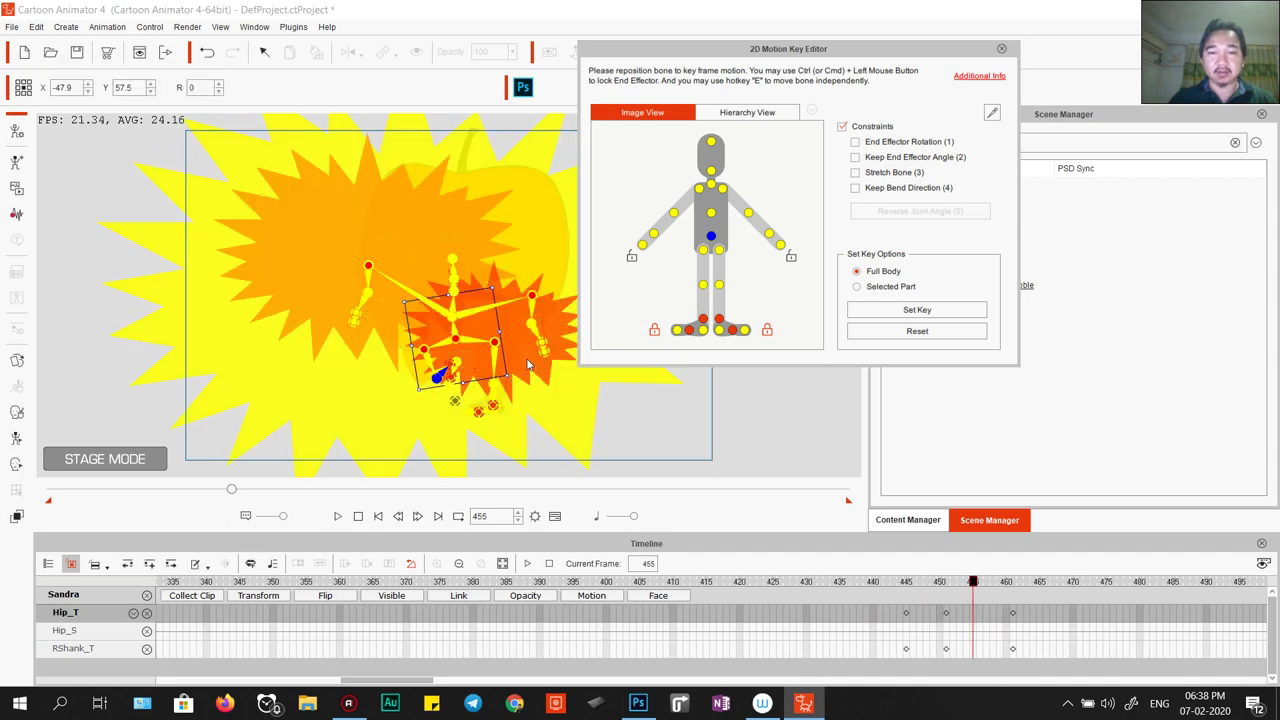
{"action": "left_click_drag", "start_coordinate": [479, 318], "coordinate": [430, 326]}
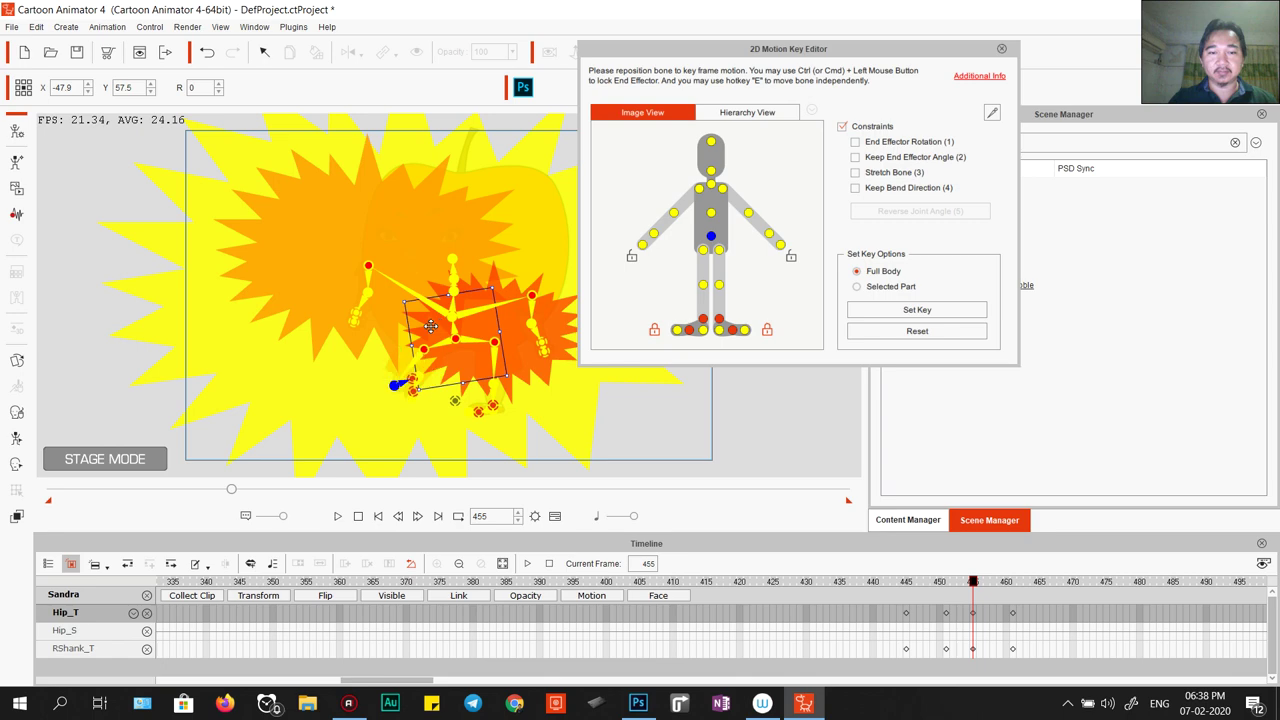
{"action": "left_click", "coordinate": [703, 320]}
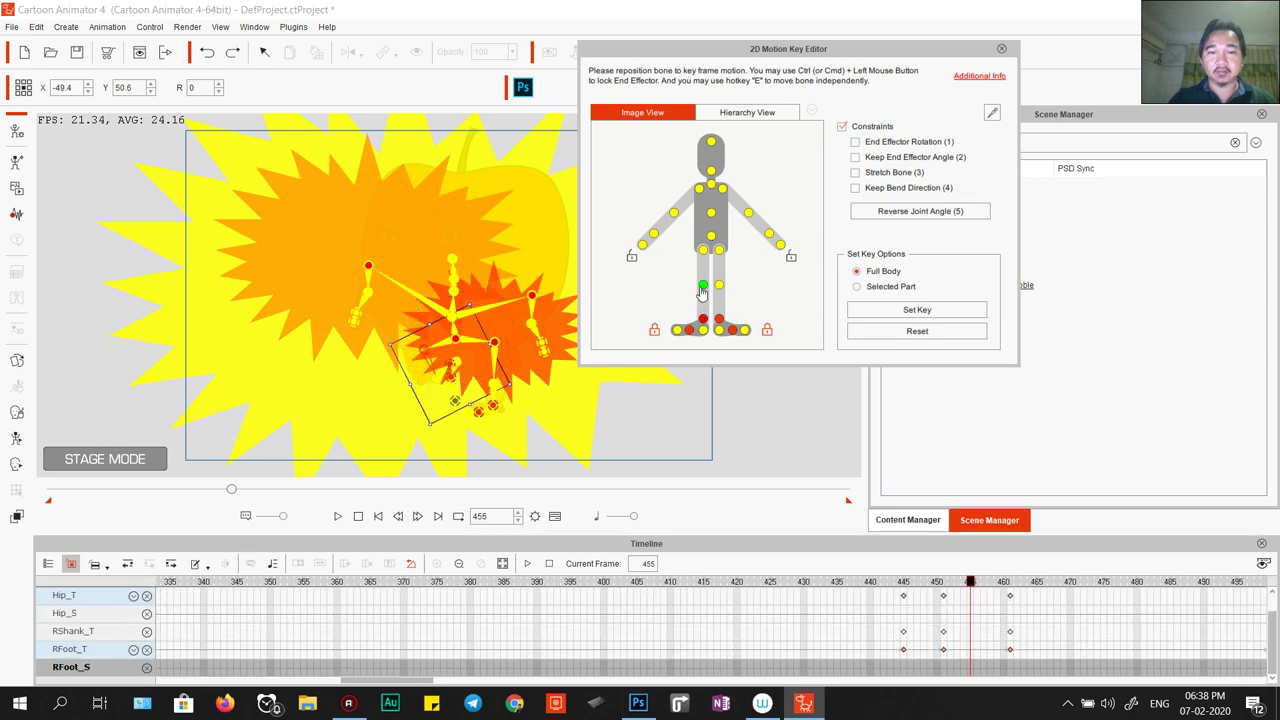
{"action": "left_click", "coordinate": [703, 288]}
{"action": "left_click_drag", "start_coordinate": [435, 348], "coordinate": [382, 295]}
{"action": "left_click", "coordinate": [906, 584]}
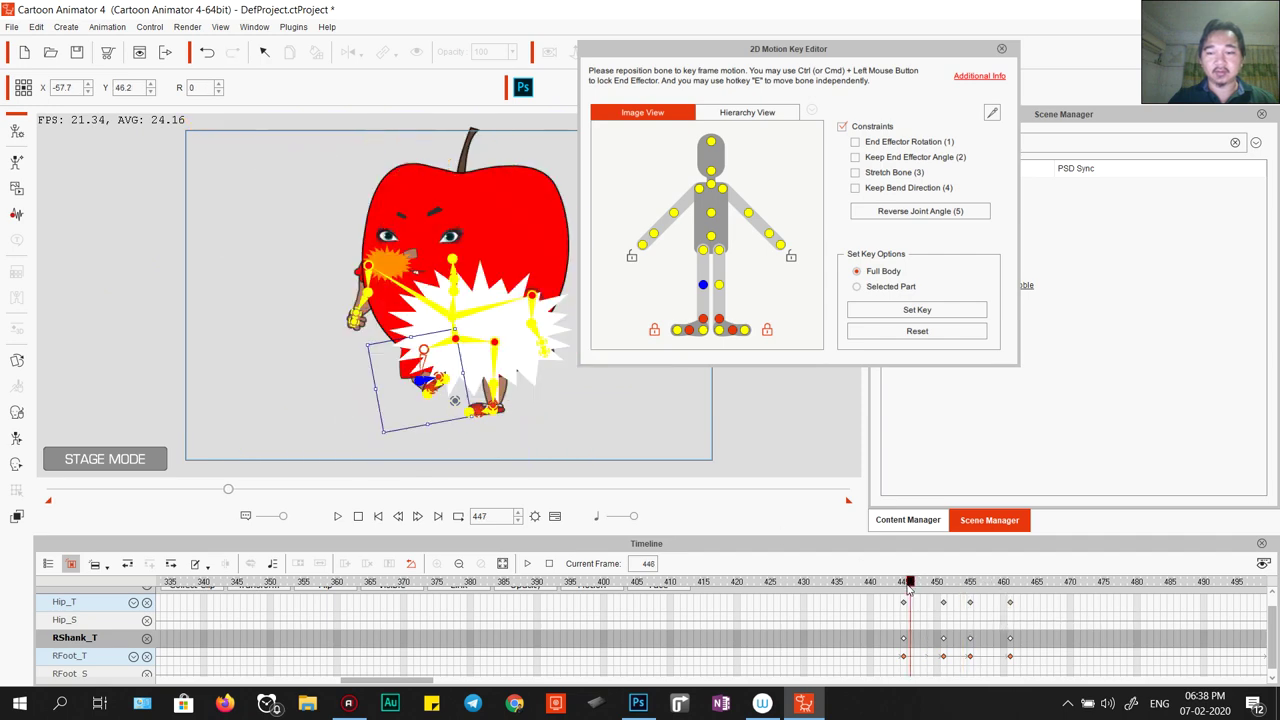
{"action": "key", "text": "space"}
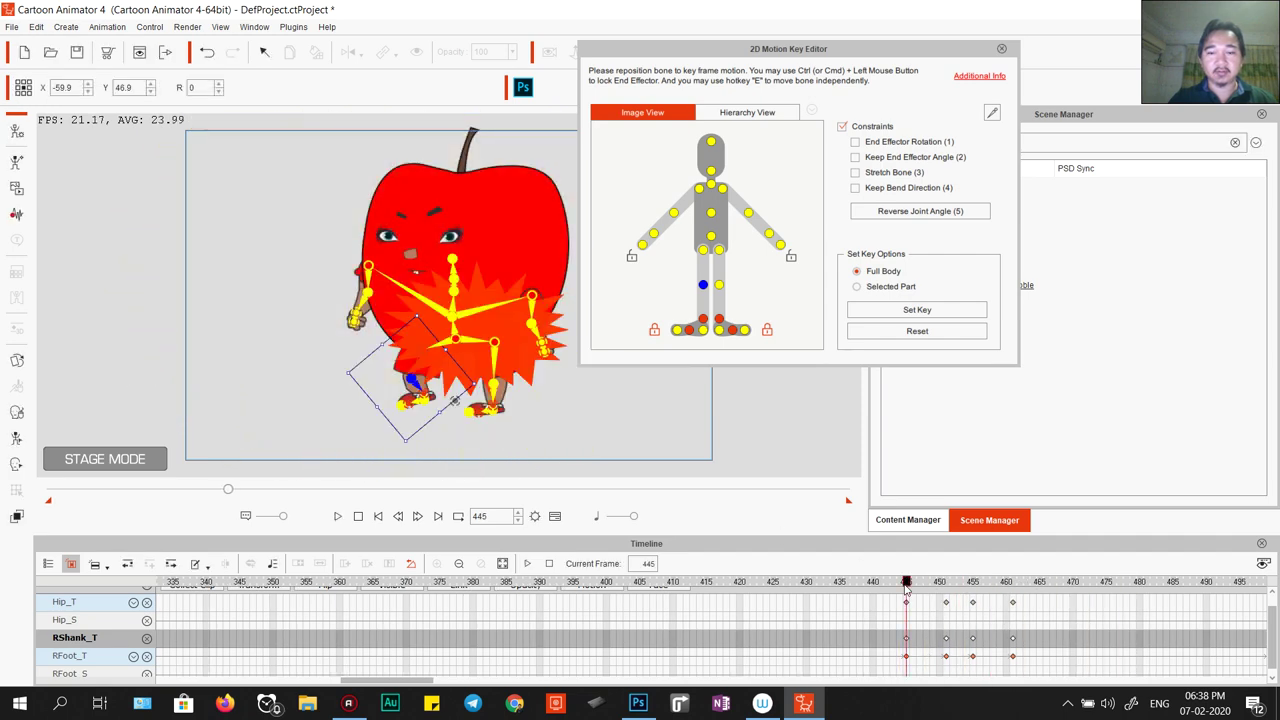
{"action": "key", "text": "space"}
{"action": "left_click", "coordinate": [975, 610]}
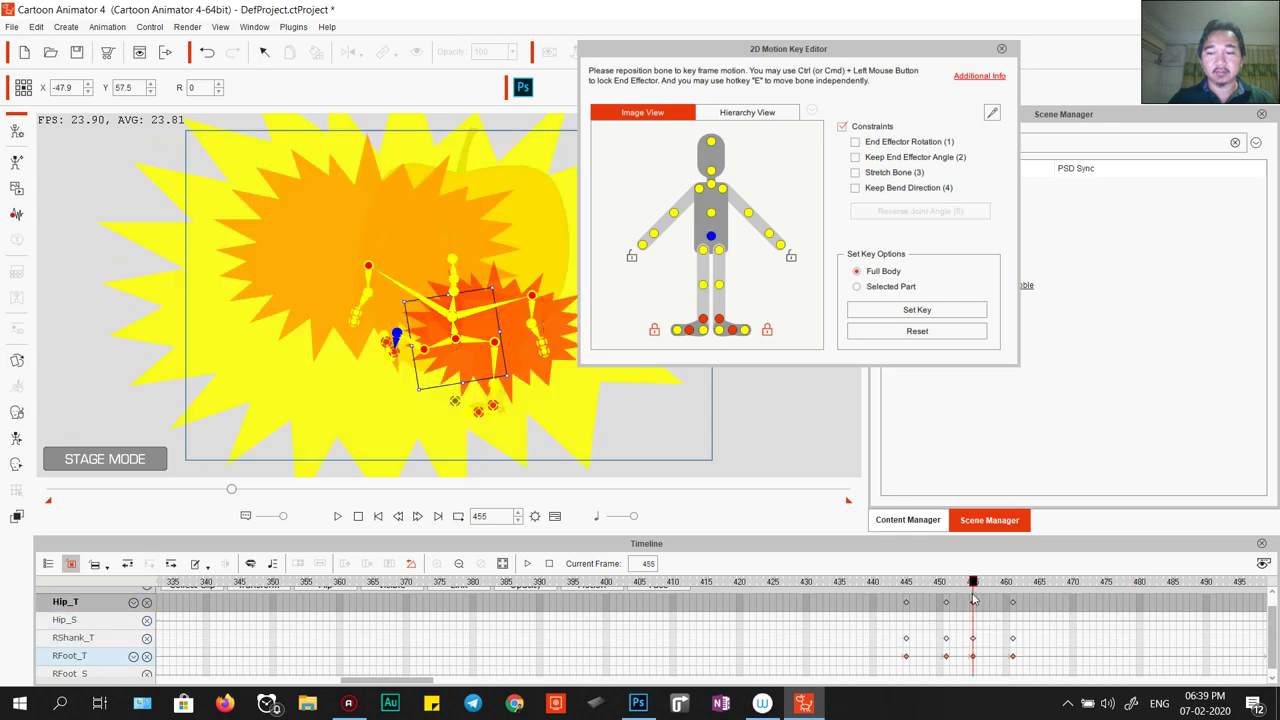
{"action": "left_click_drag", "start_coordinate": [475, 342], "coordinate": [476, 347]}
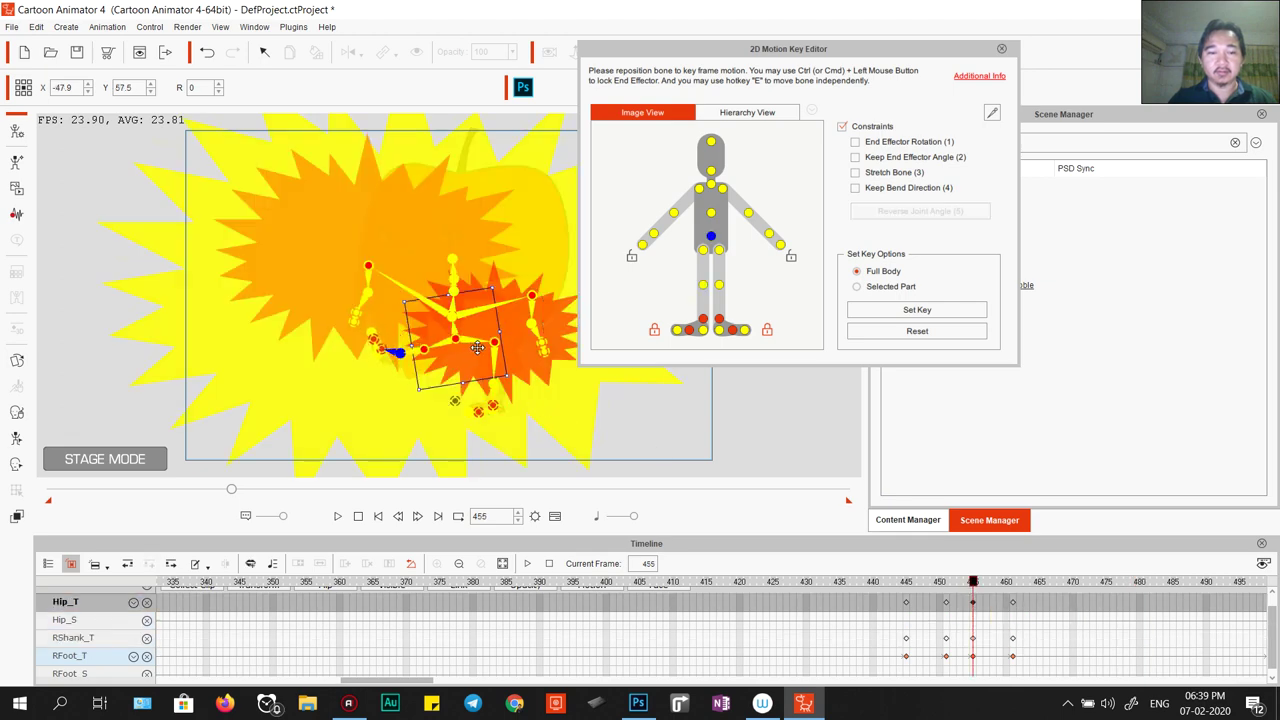
{"action": "key", "text": "ctrl+z"}
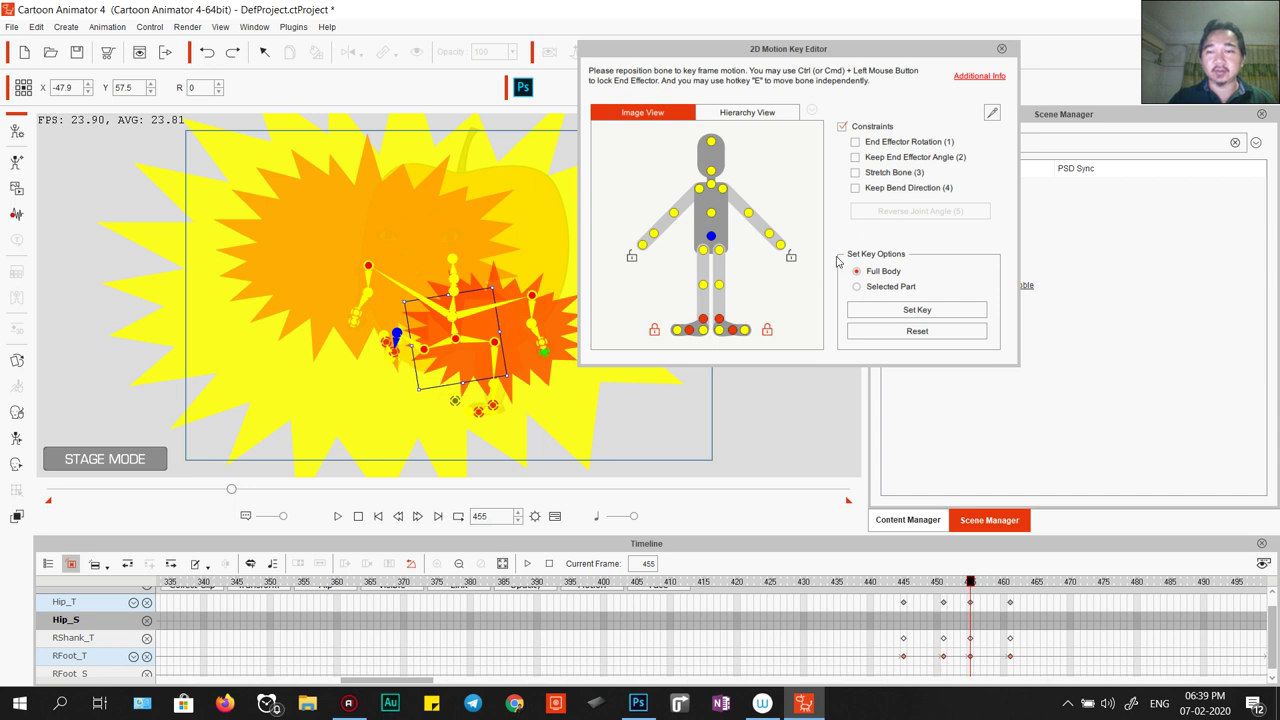
At frame 455, reposition Sandra's raised right leg with the Keep End Effector Angle and End Effector Rotation constraints enabled.
{"action": "left_click", "coordinate": [944, 606]}
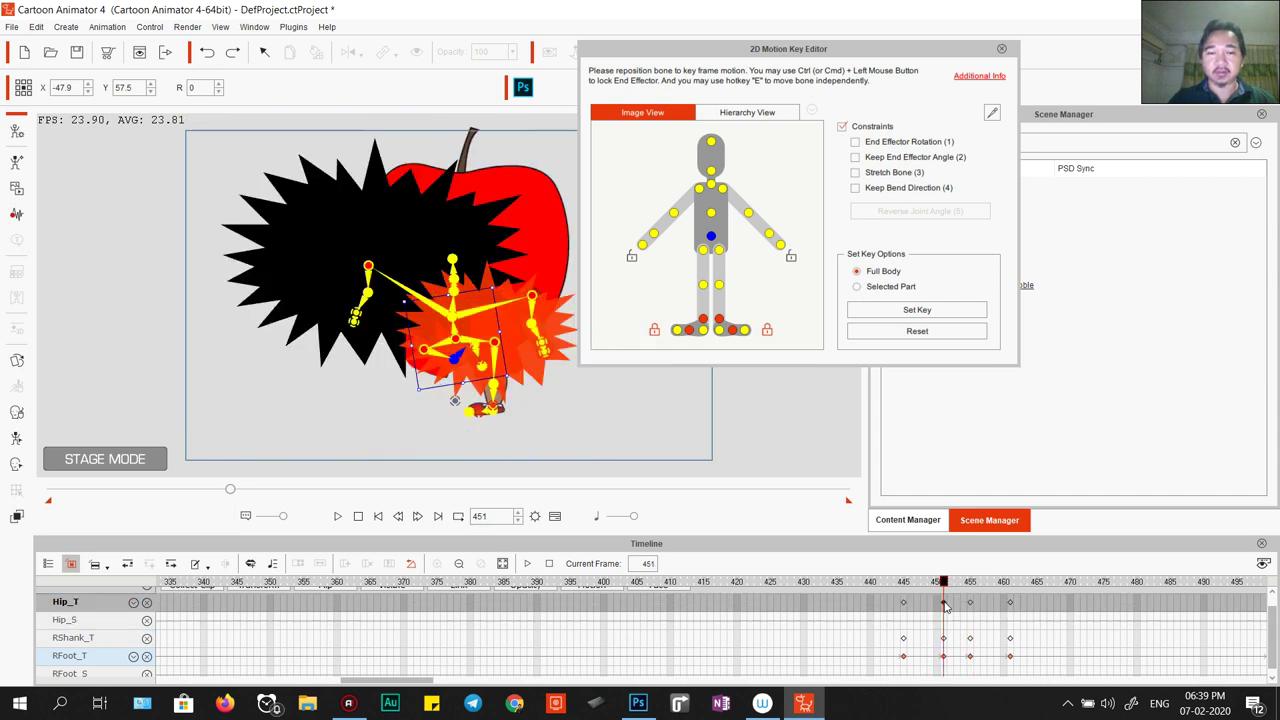
{"action": "left_click", "coordinate": [855, 158]}
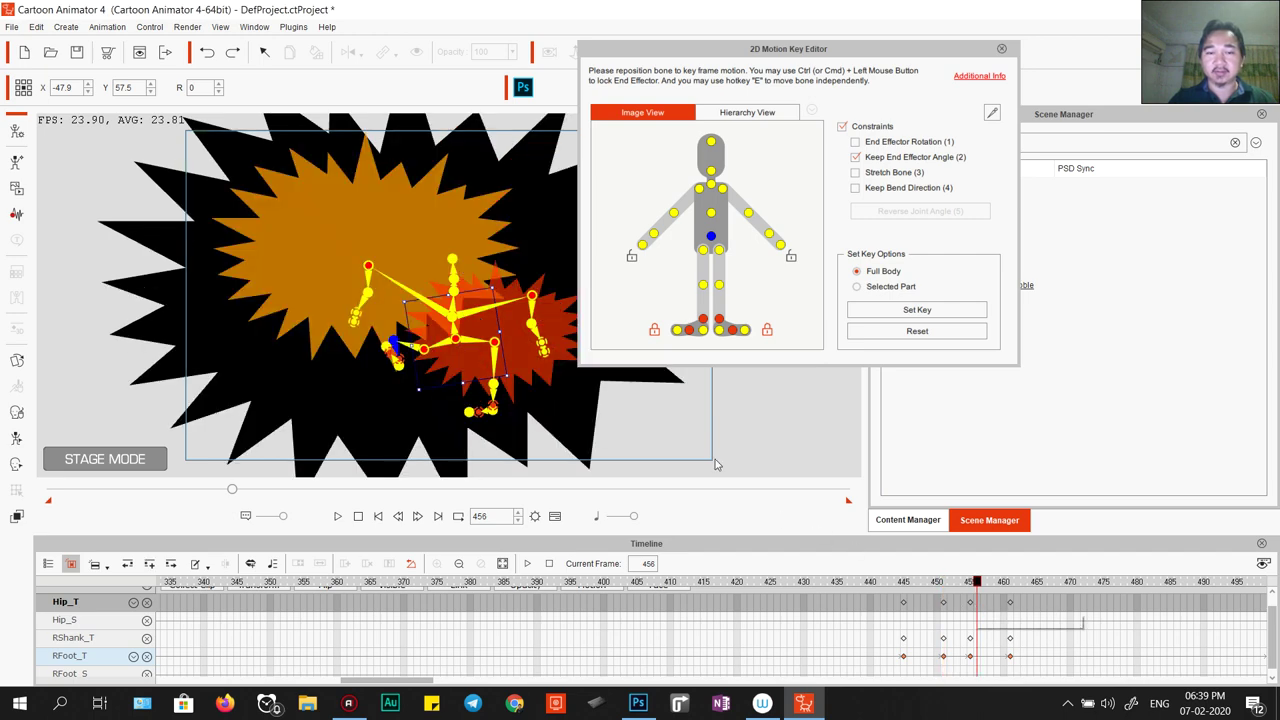
{"action": "left_click", "coordinate": [977, 604]}
{"action": "left_click", "coordinate": [970, 604]}
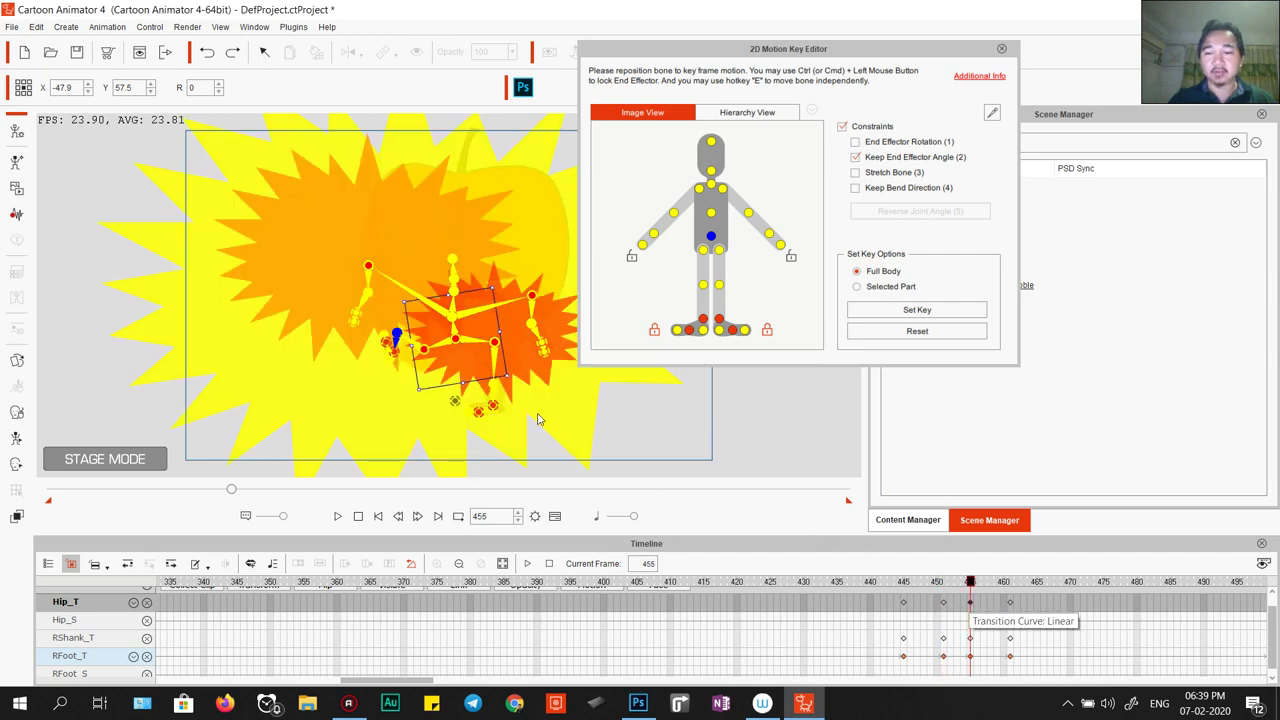
{"action": "mouse_move", "coordinate": [485, 347]}
{"action": "left_mouse_down"}
{"action": "mouse_move", "coordinate": [504, 357]}
{"action": "mouse_move", "coordinate": [479, 355]}
{"action": "mouse_move", "coordinate": [476, 340]}
{"action": "left_mouse_up"}
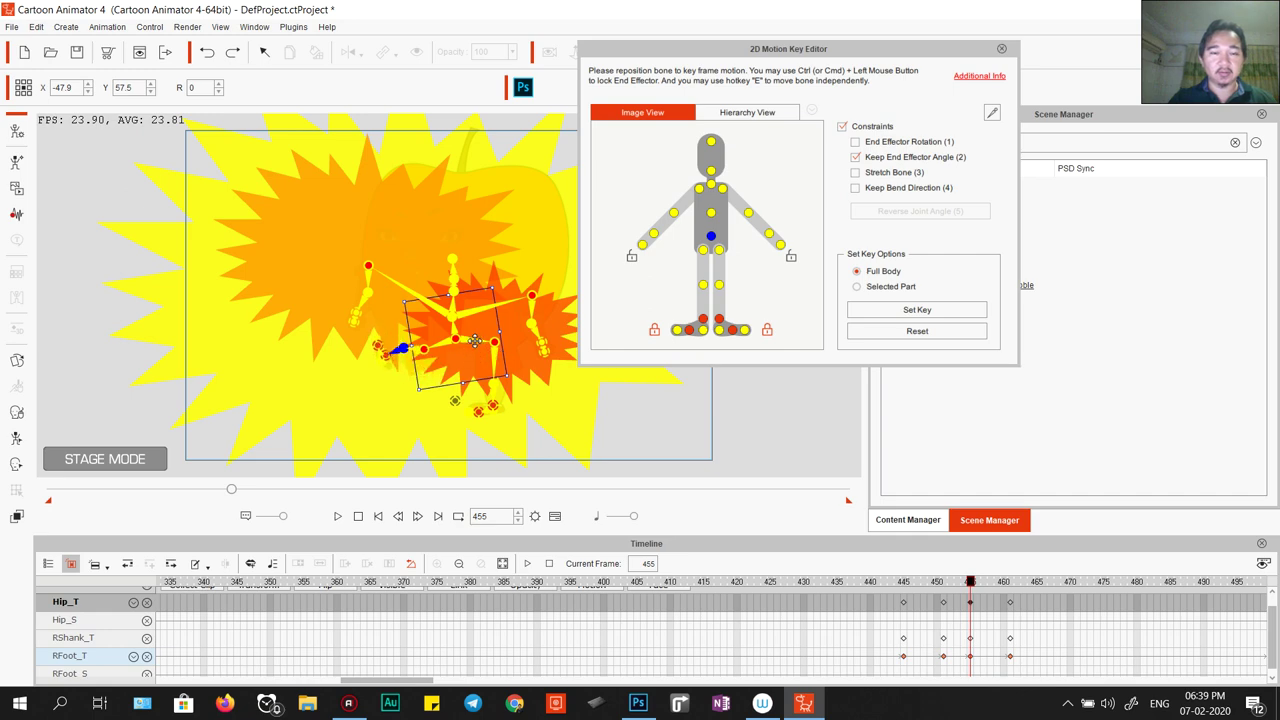
{"action": "left_click", "coordinate": [855, 142]}
{"action": "mouse_move", "coordinate": [481, 325]}
{"action": "left_mouse_down"}
{"action": "mouse_move", "coordinate": [500, 345]}
{"action": "mouse_move", "coordinate": [469, 329]}
{"action": "left_mouse_up"}
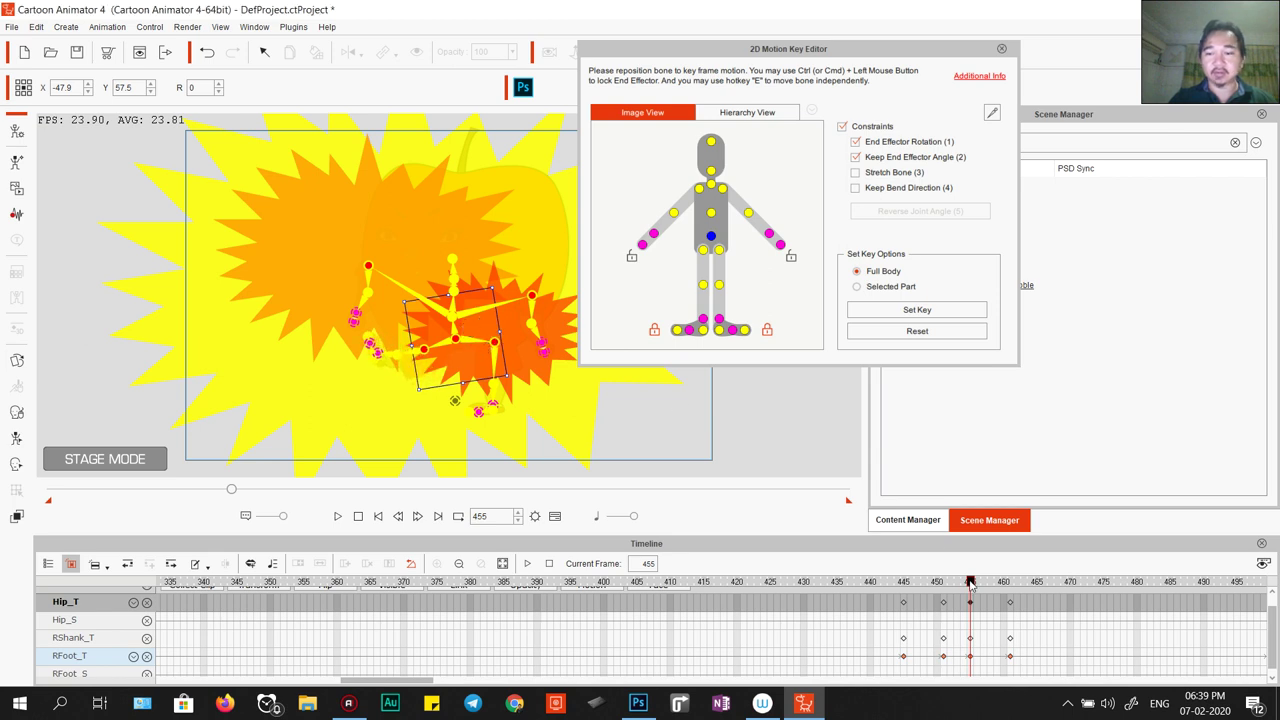
Play back Sandra's leg motion from frame 445.
{"action": "left_click_drag", "start_coordinate": [970, 585], "coordinate": [905, 595]}
{"action": "key", "text": "space"}
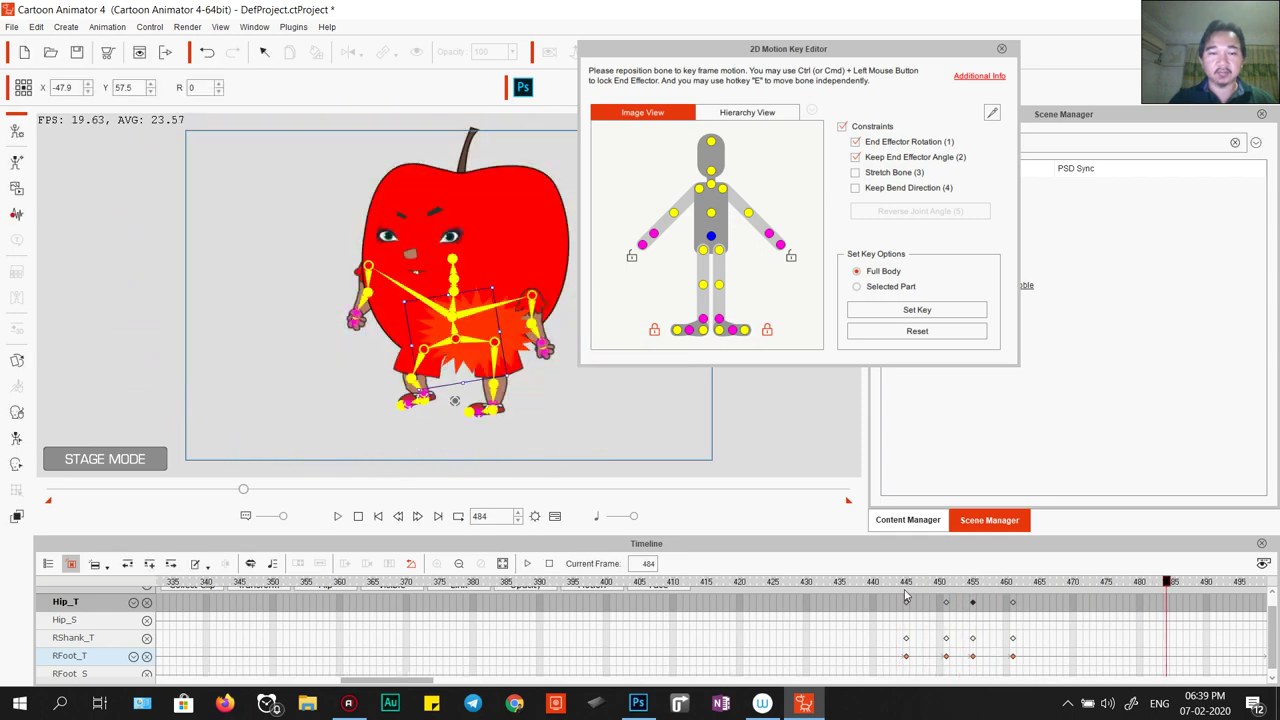
{"action": "left_click", "coordinate": [906, 581]}
{"action": "key", "text": "space"}
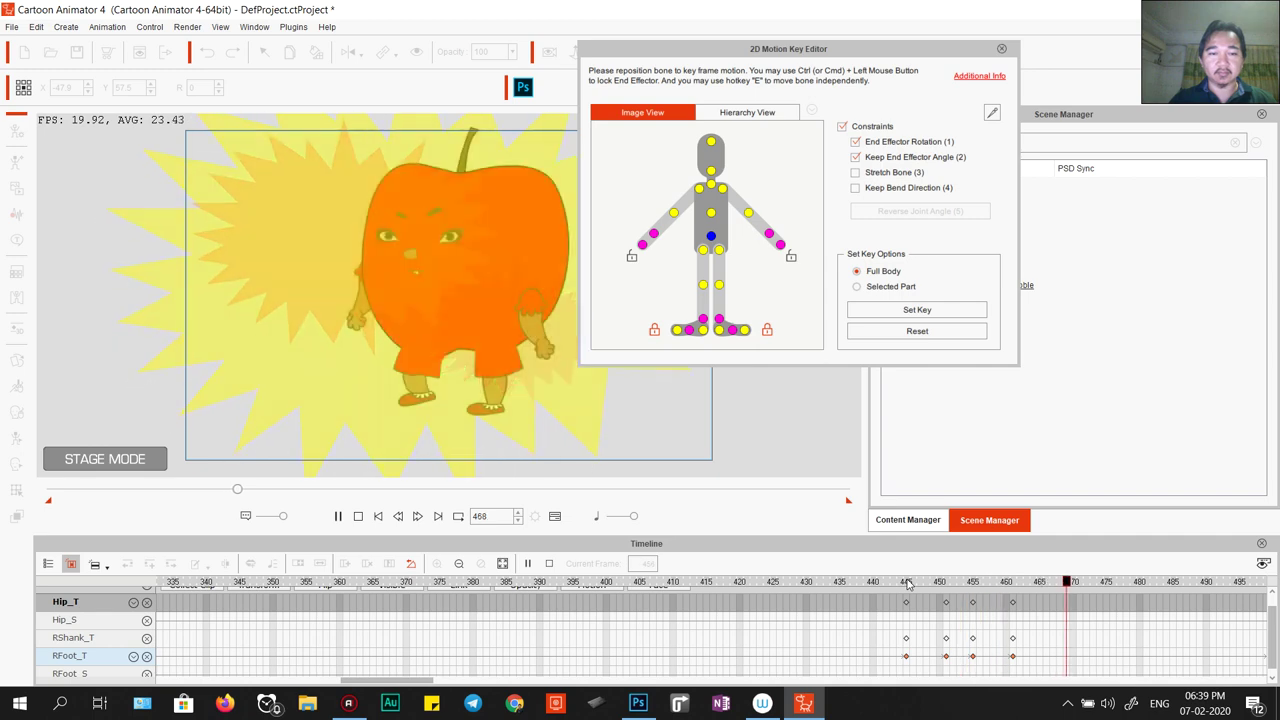
{"action": "left_click", "coordinate": [906, 581]}
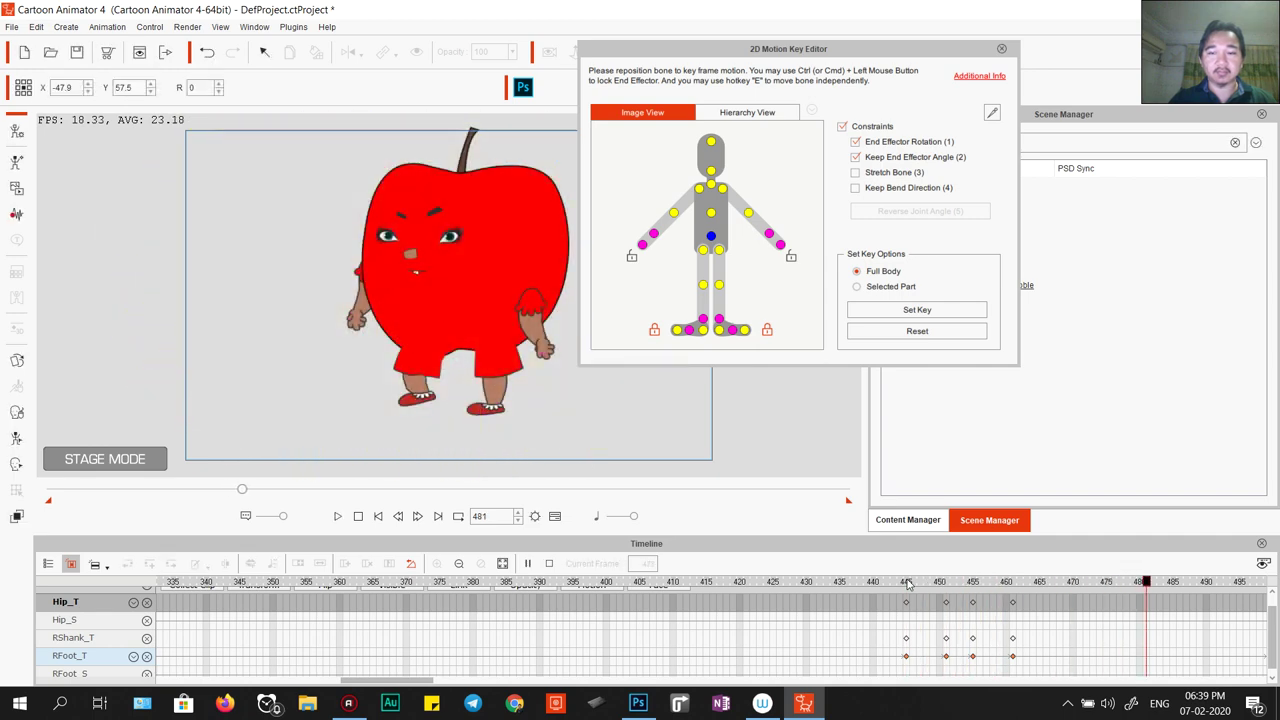
Select Sandra's hip at frame 451 and turn off the End Effector Rotation constraint.
{"action": "left_click", "coordinate": [946, 602]}
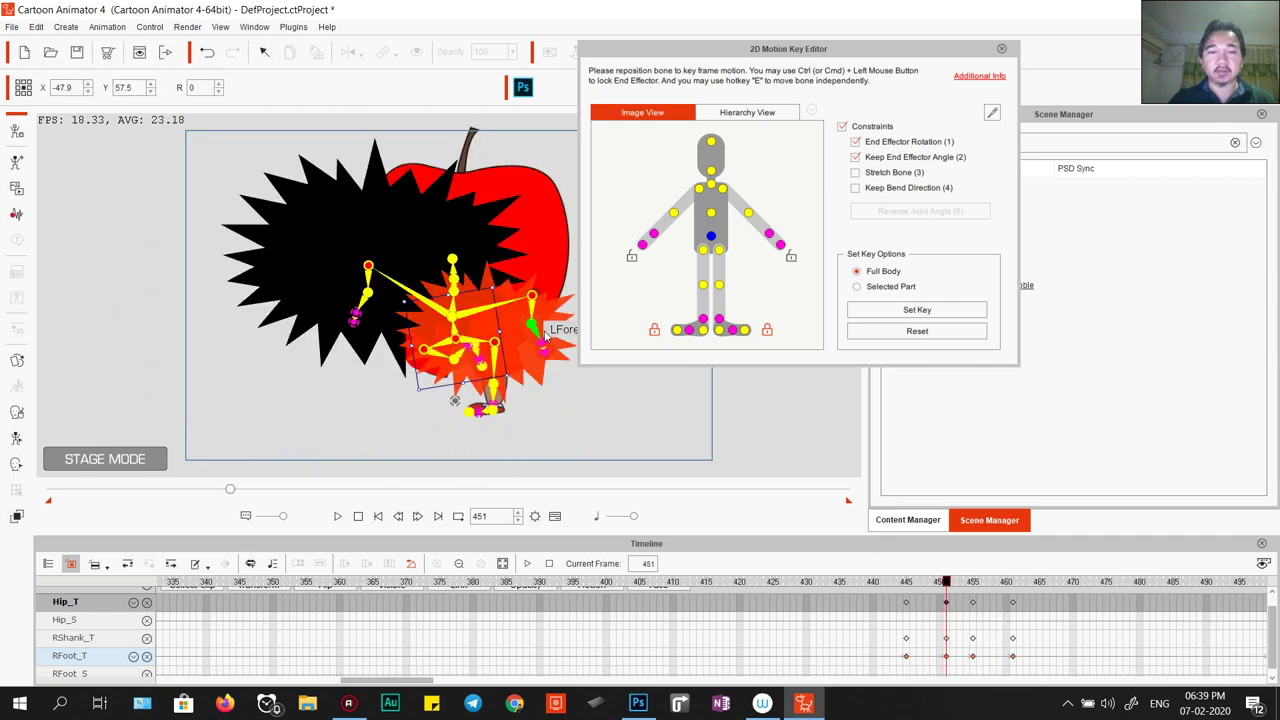
{"action": "left_click", "coordinate": [711, 241]}
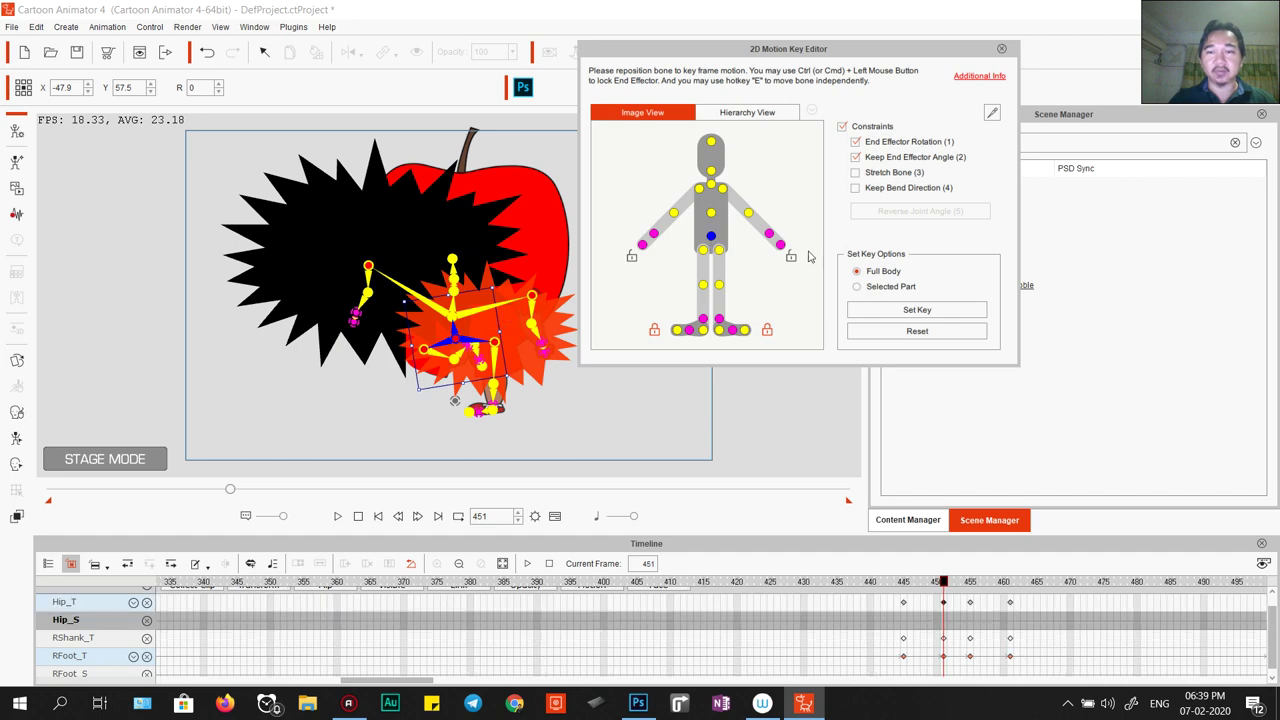
{"action": "left_click", "coordinate": [856, 143]}
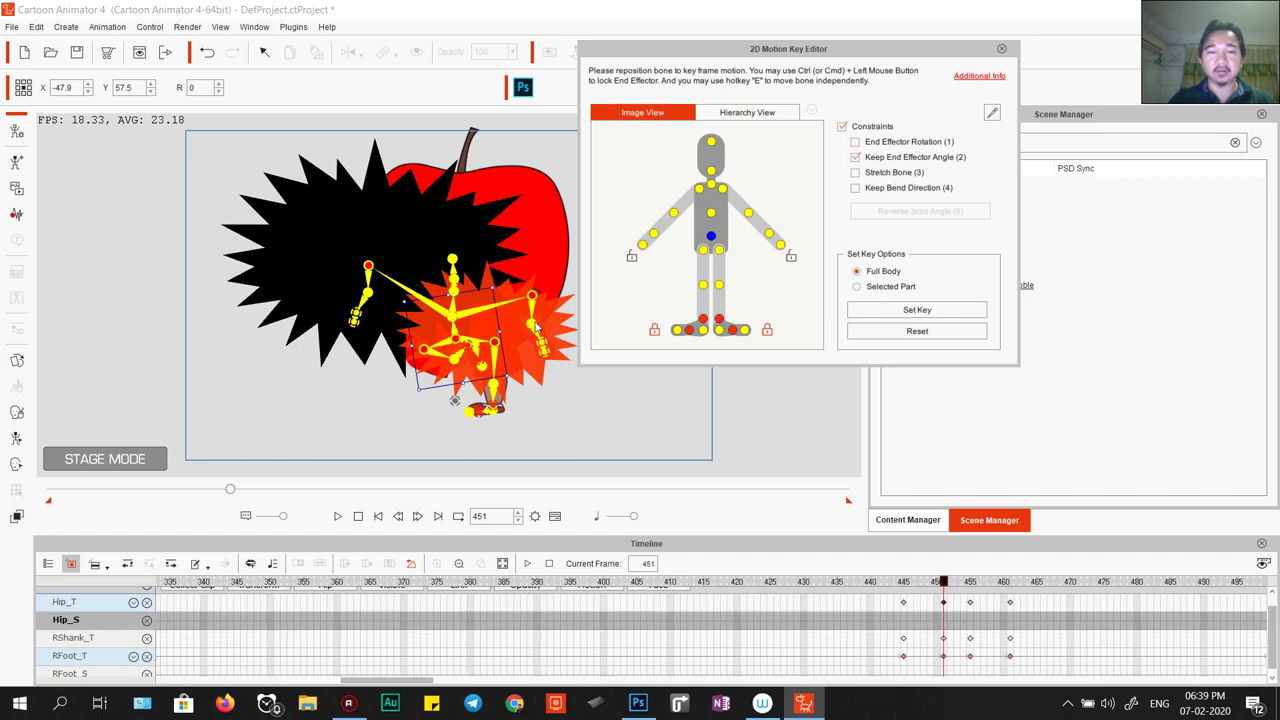
{"action": "left_click_drag", "start_coordinate": [480, 299], "coordinate": [505, 292]}
{"action": "key", "text": "ctrl+z"}
{"action": "key", "text": "ctrl+z"}
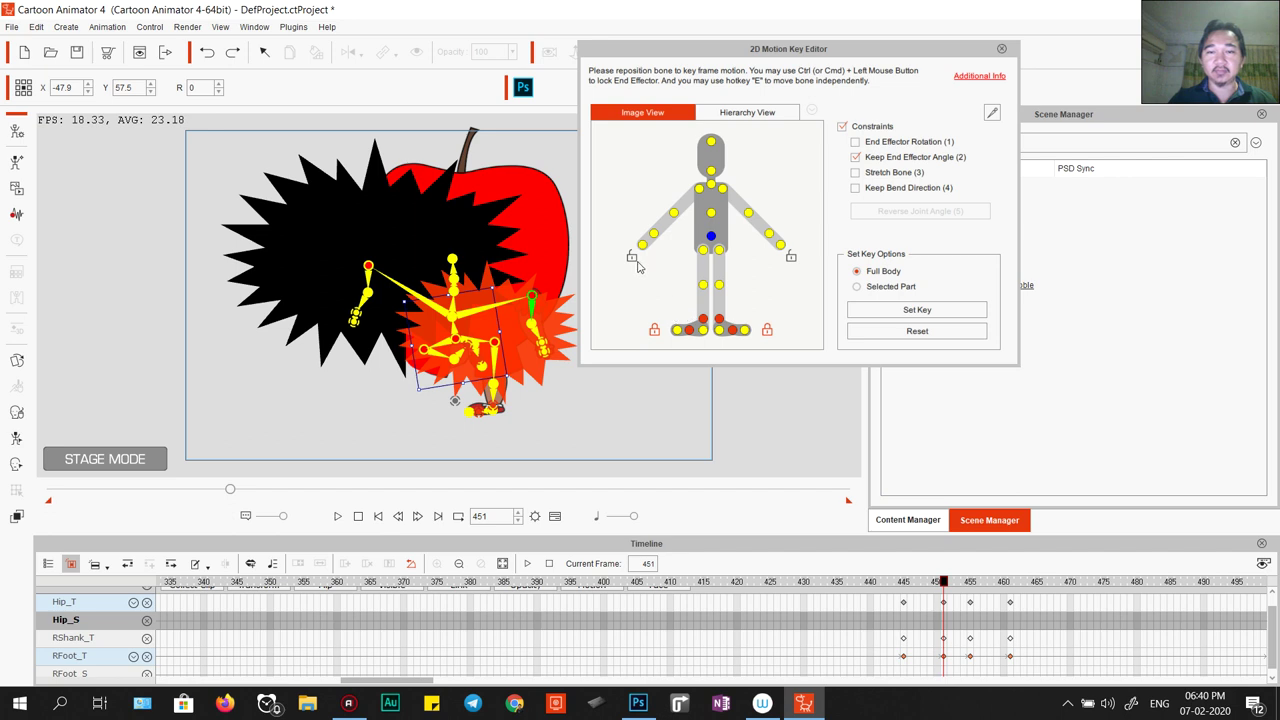
Shift Sandra's torso to the right at frame 451 and to the left at frame 455, checking the motion from frame 445.
{"action": "left_click", "coordinate": [711, 214]}
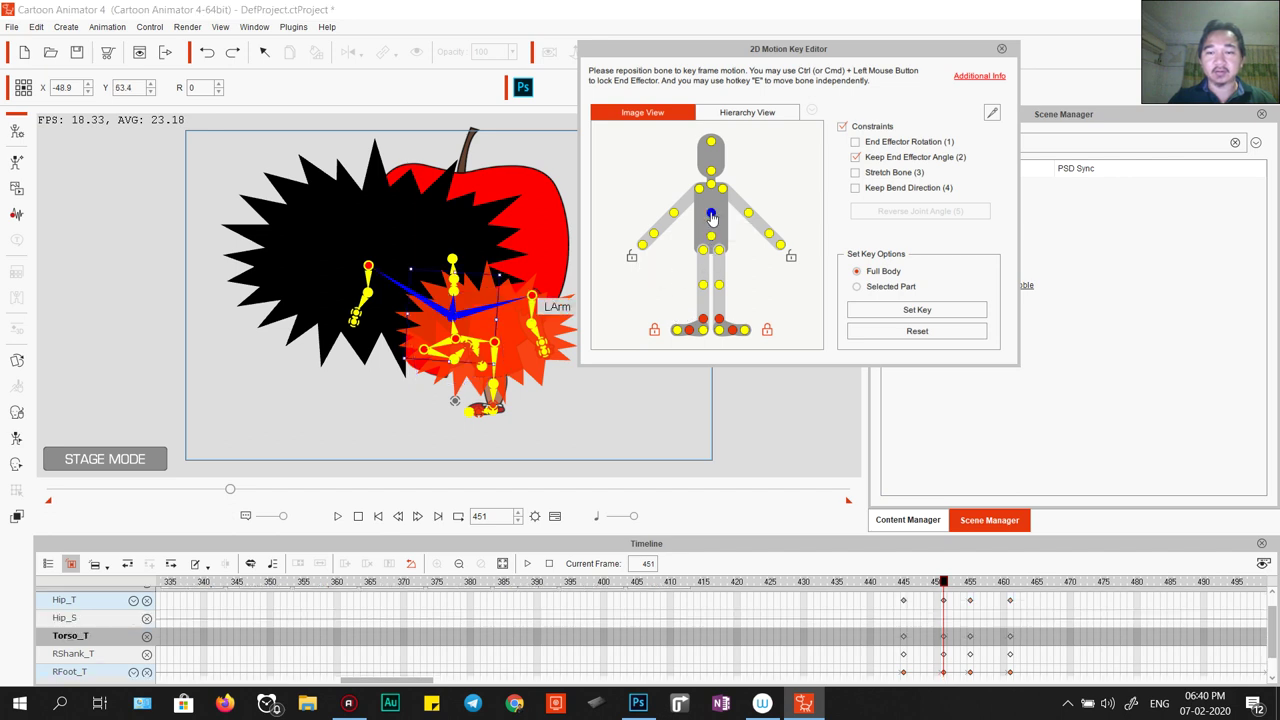
{"action": "left_click_drag", "start_coordinate": [477, 300], "coordinate": [501, 300]}
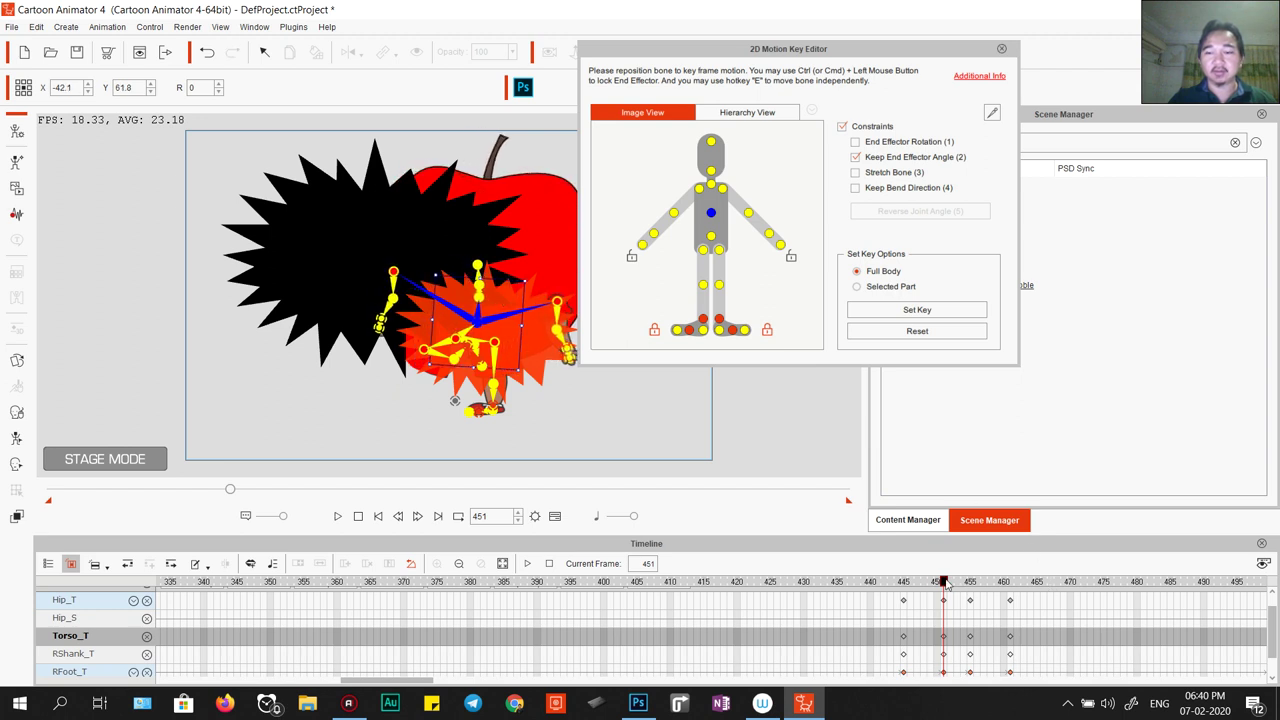
{"action": "left_click_drag", "start_coordinate": [944, 585], "coordinate": [970, 585]}
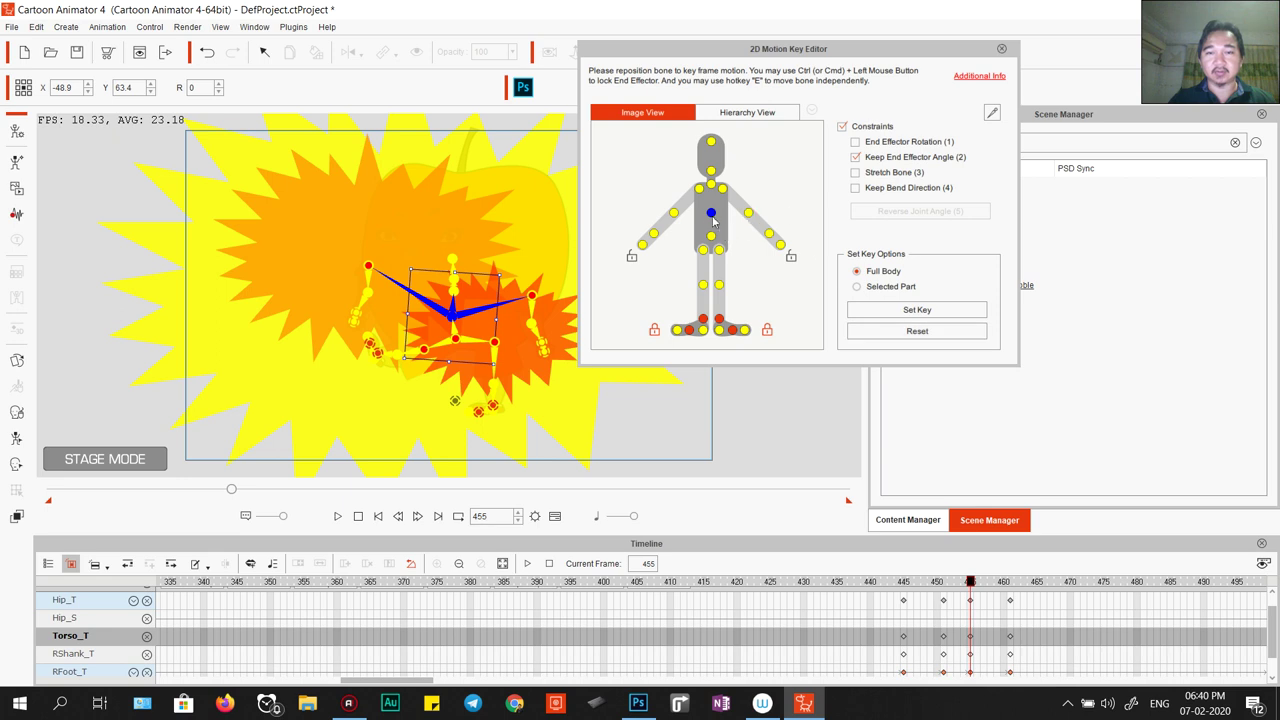
{"action": "left_click_drag", "start_coordinate": [500, 271], "coordinate": [457, 276]}
{"action": "left_click", "coordinate": [905, 603]}
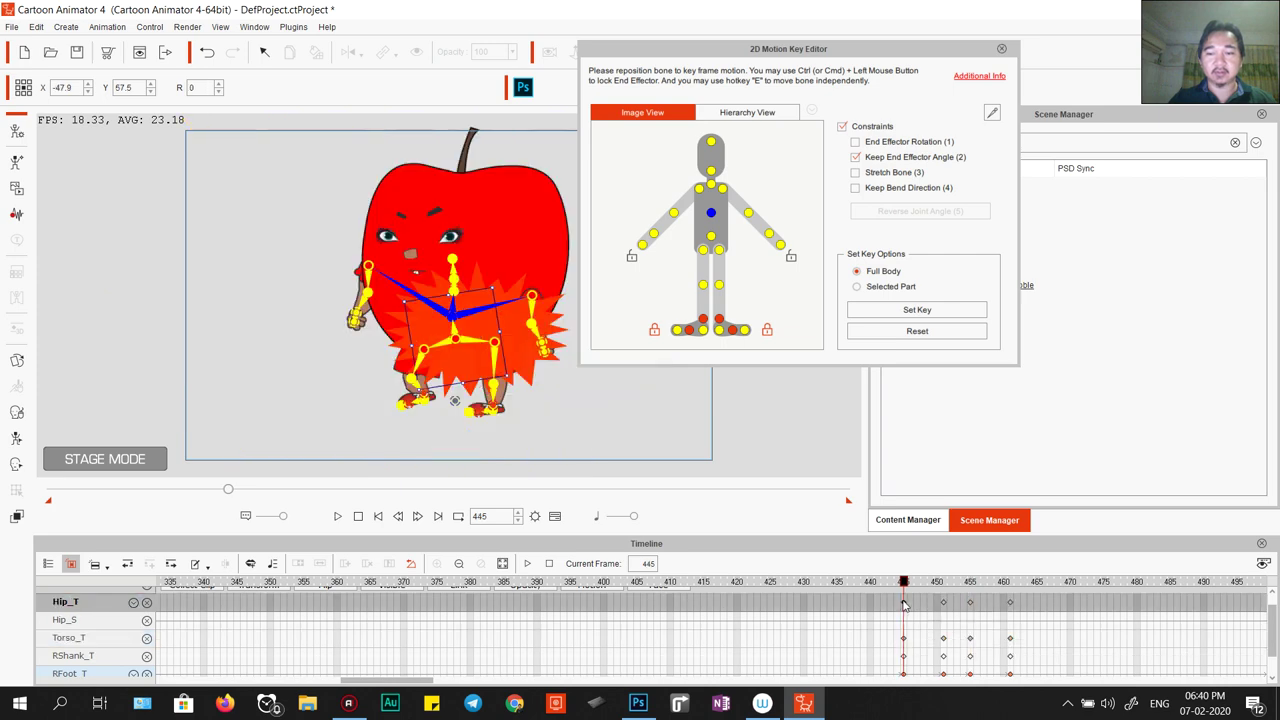
{"action": "key", "text": "space"}
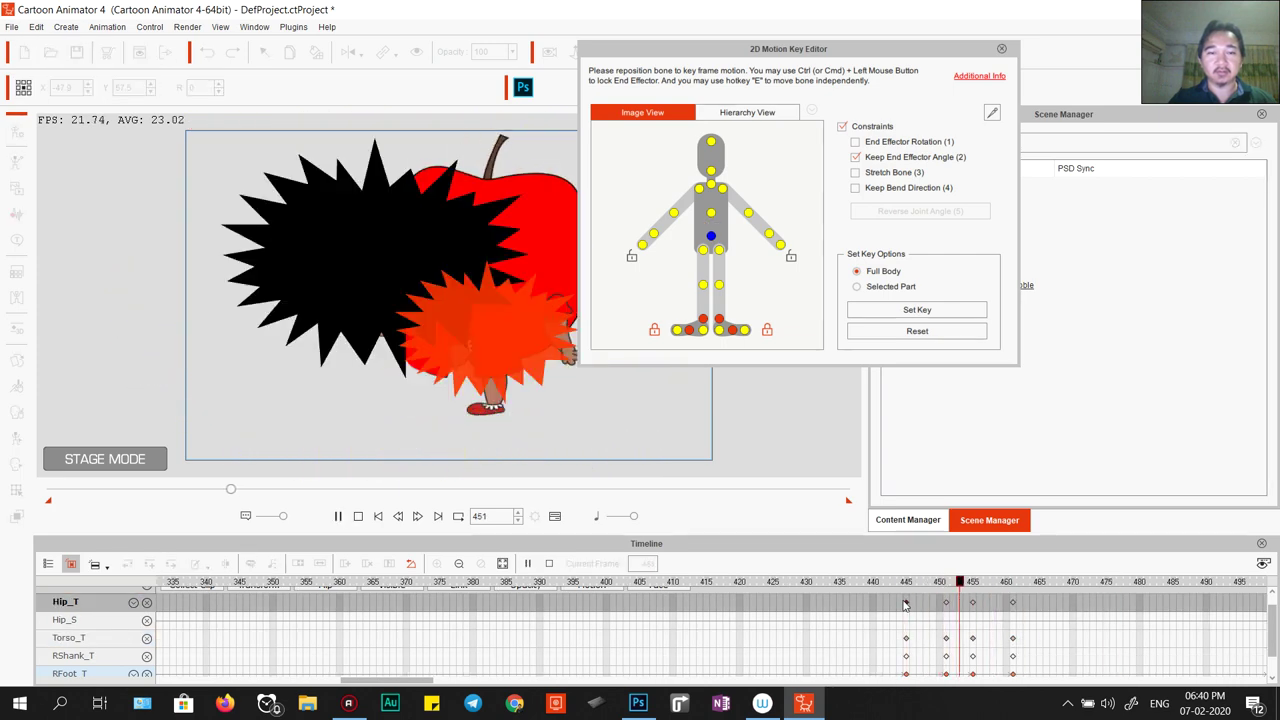
Close the 2D Motion Key Editor and, at frame 460, move the Shock Bubble off the stage to the left and hide it.
{"action": "left_click", "coordinate": [973, 582]}
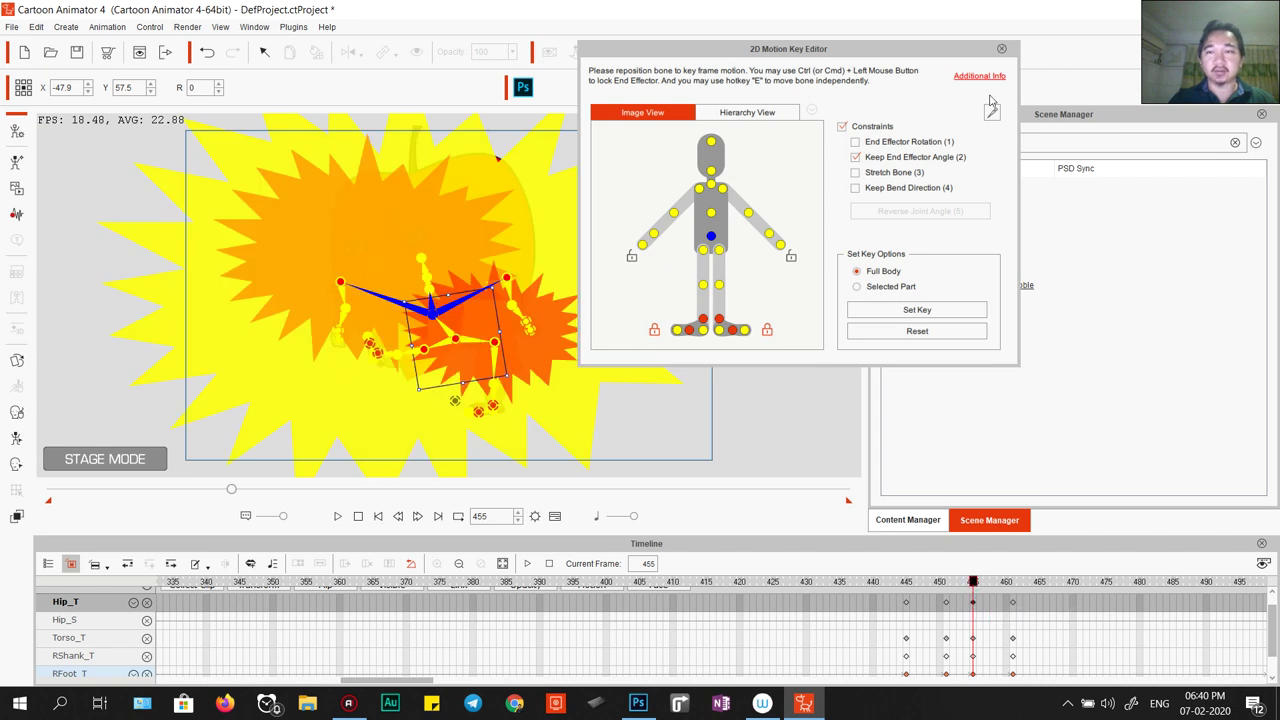
{"action": "left_click", "coordinate": [1001, 48]}
{"action": "left_click", "coordinate": [260, 238]}
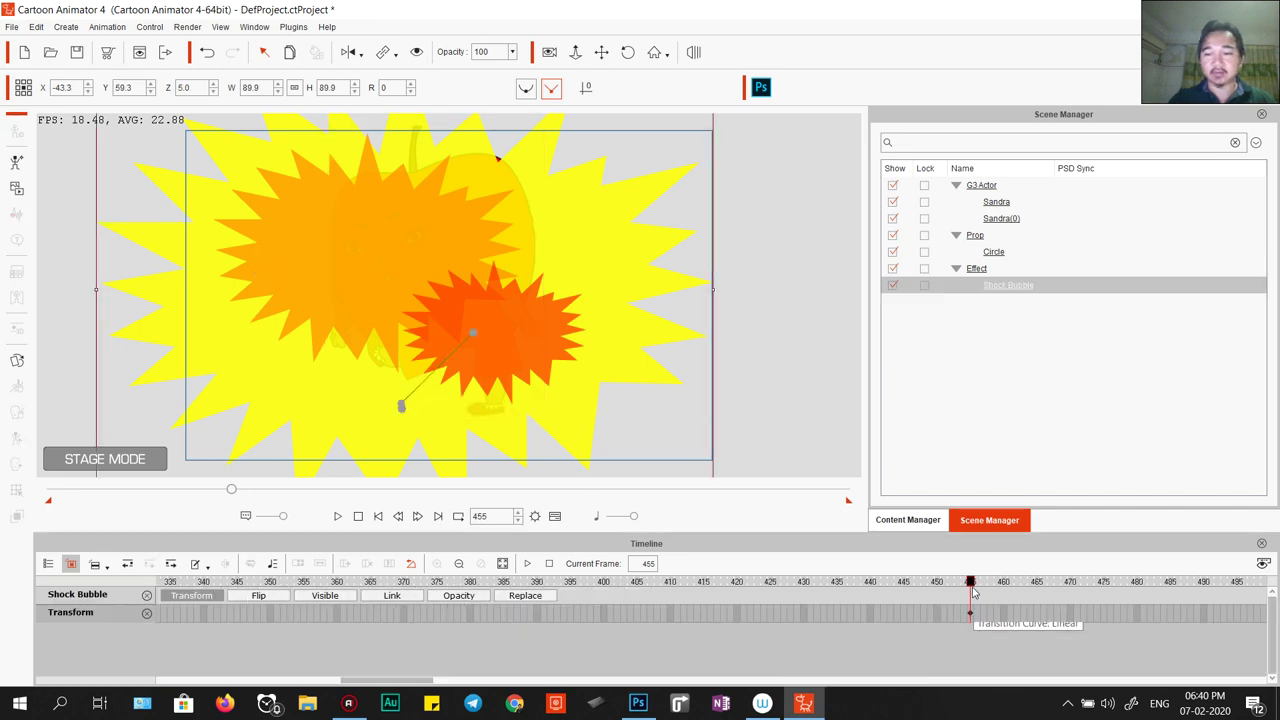
{"action": "left_click_drag", "start_coordinate": [970, 583], "coordinate": [1004, 590]}
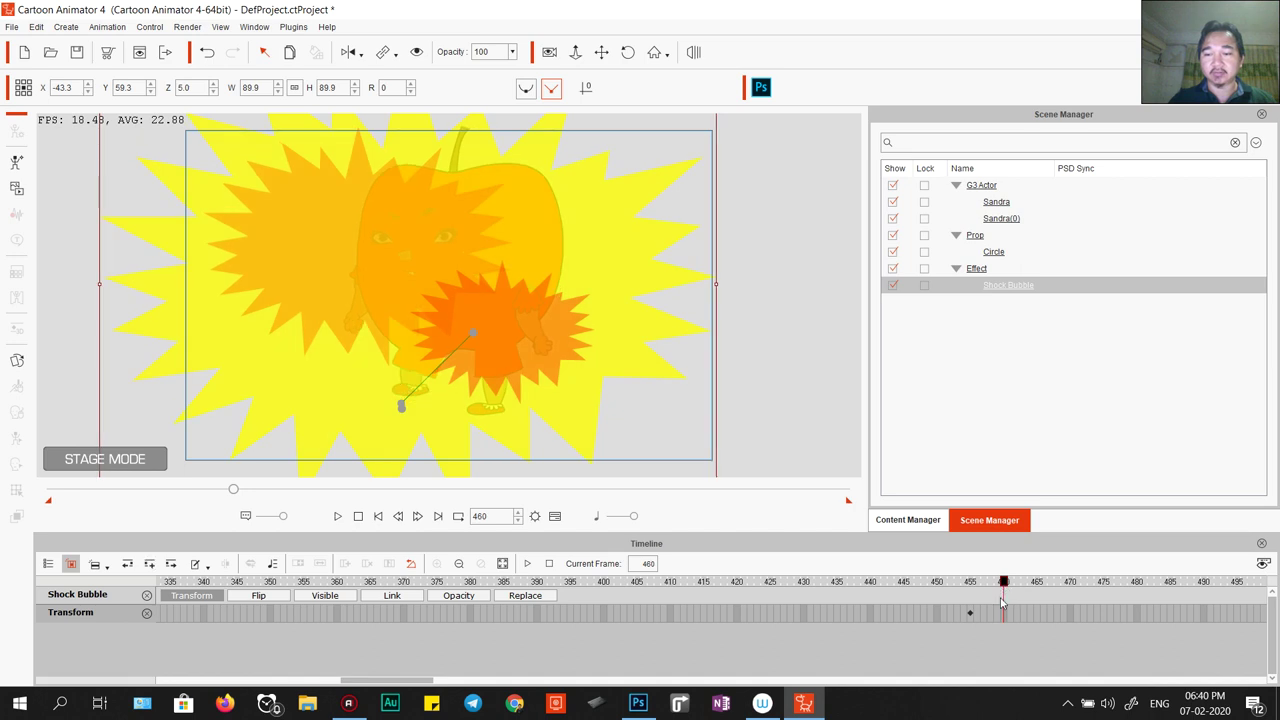
{"action": "left_click_drag", "start_coordinate": [556, 342], "coordinate": [50, 213]}
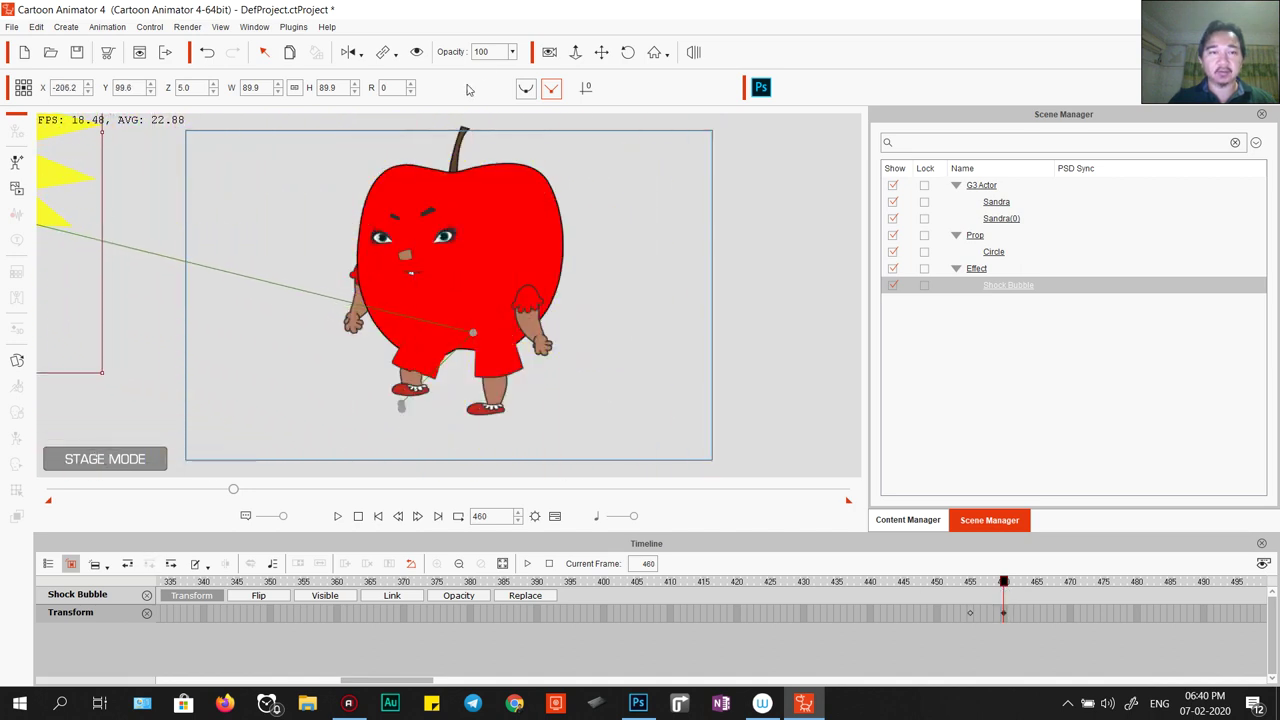
{"action": "left_click", "coordinate": [417, 53]}
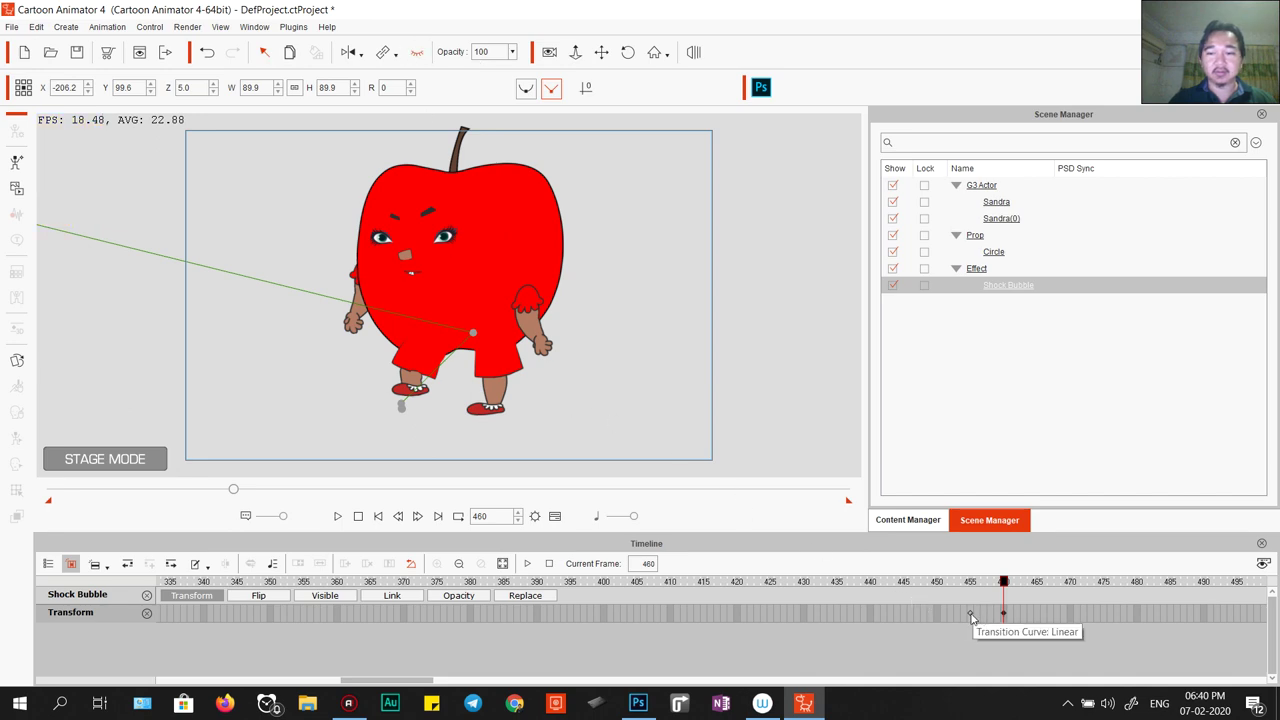
Play back the Shock Bubble's disappearance from frame 455 and select the apple character Sandra.
{"action": "key", "text": "space"}
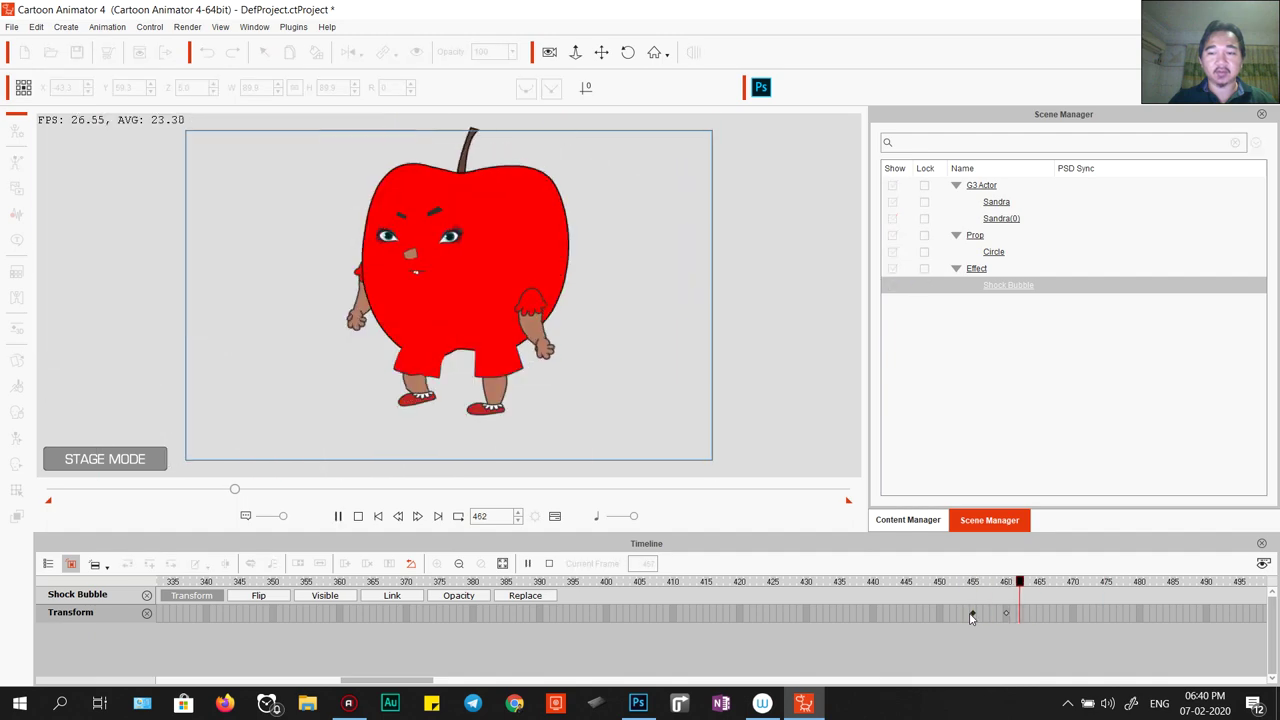
{"action": "left_click", "coordinate": [970, 614]}
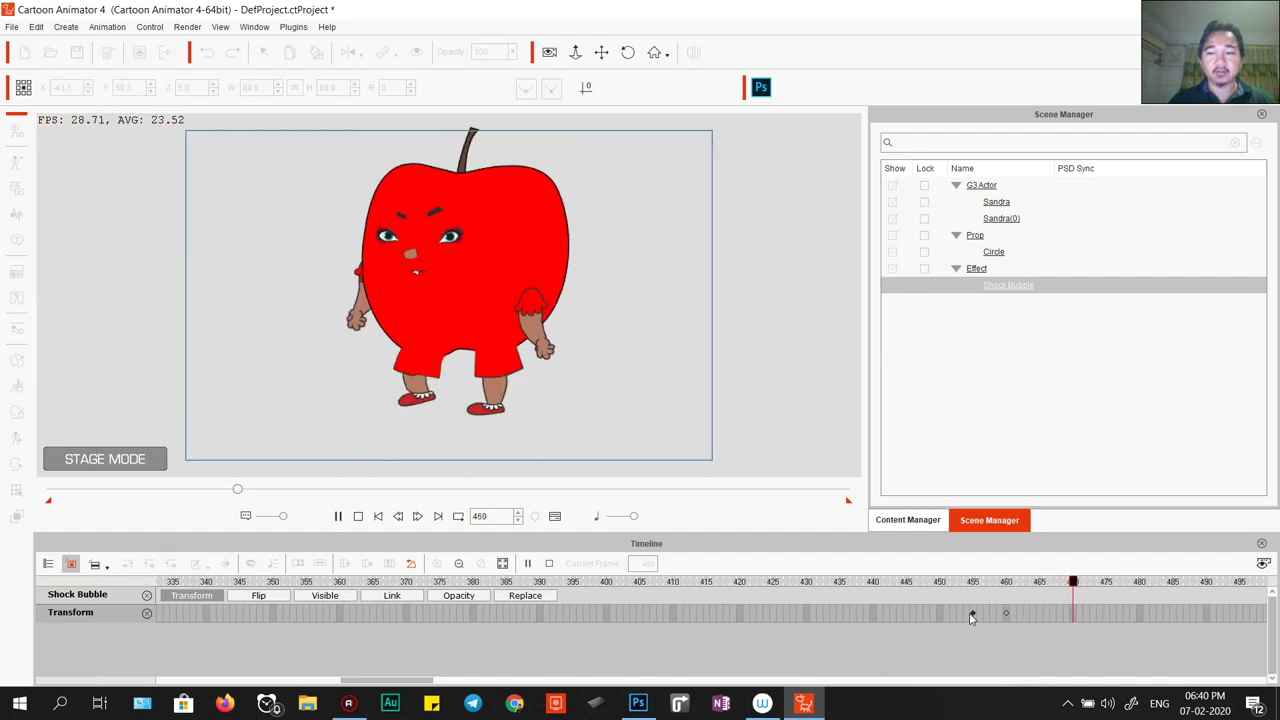
{"action": "key", "text": "space"}
{"action": "key", "text": "space"}
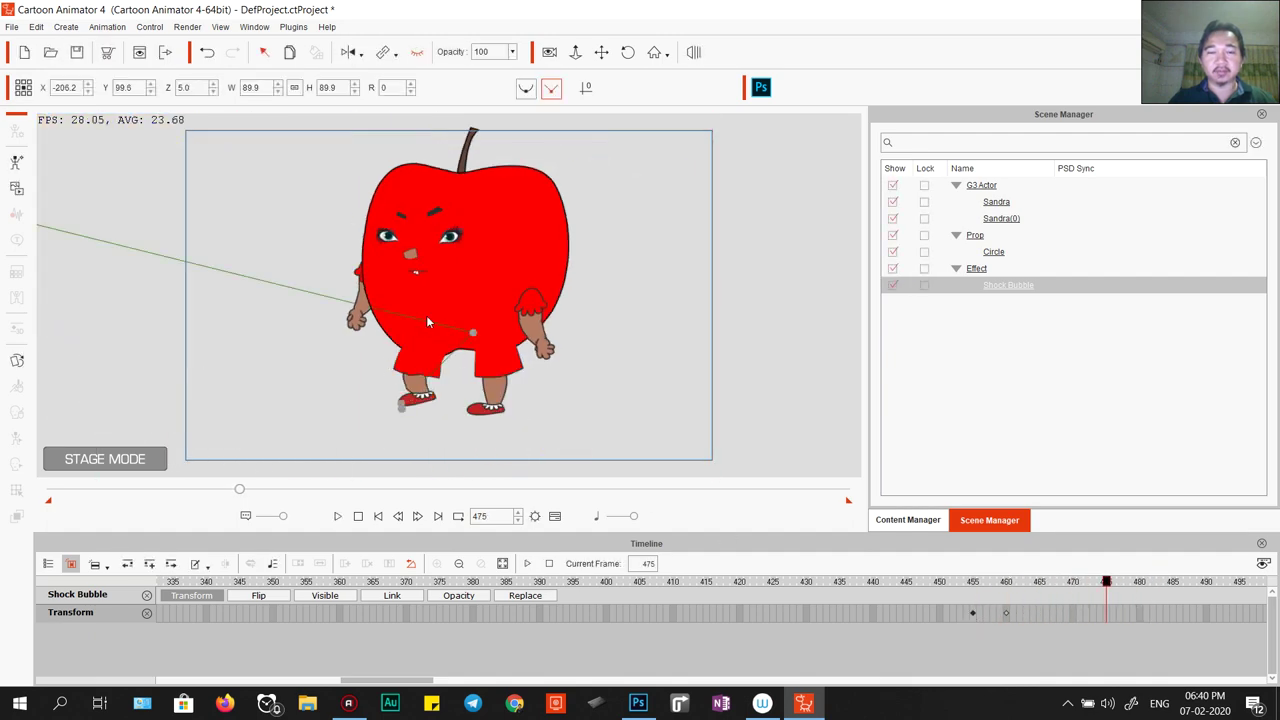
{"action": "left_click", "coordinate": [482, 207]}
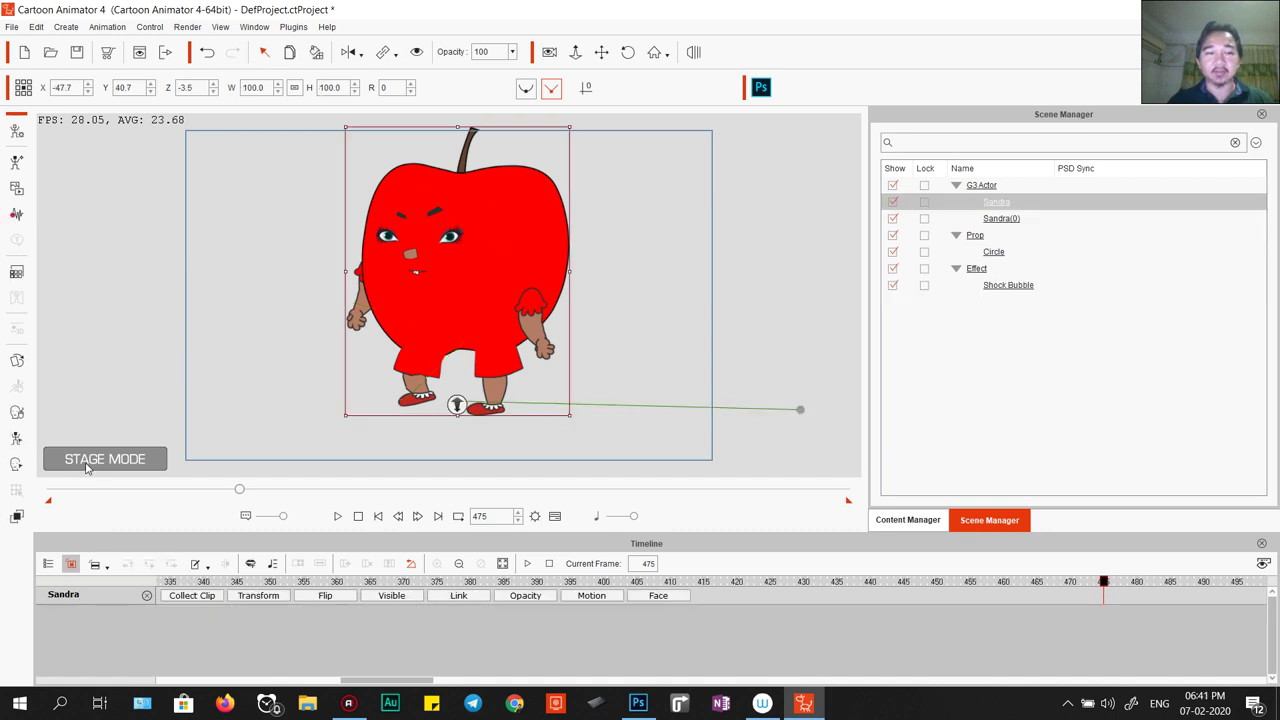
Open the 2D Motion Key Editor for the apple character Sandra and set full-body keys at frames 475 and 485.
{"action": "key", "text": "ctrl+z"}
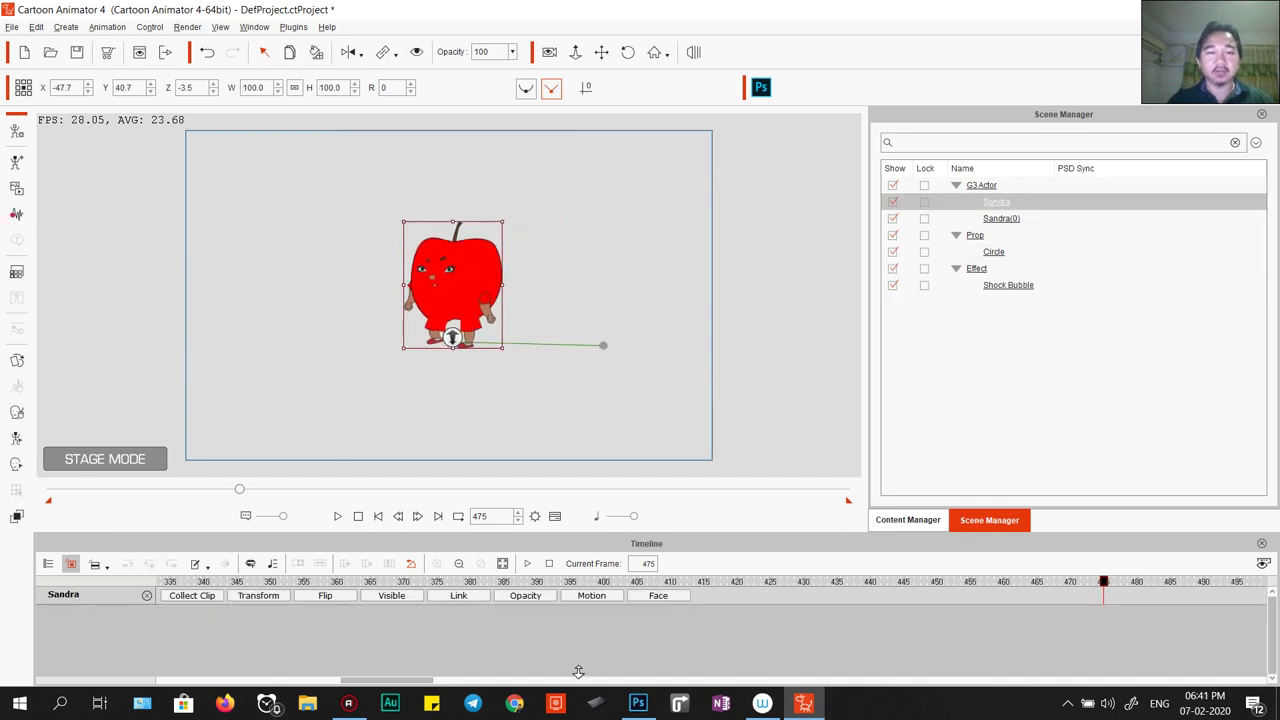
{"action": "left_click", "coordinate": [16, 438]}
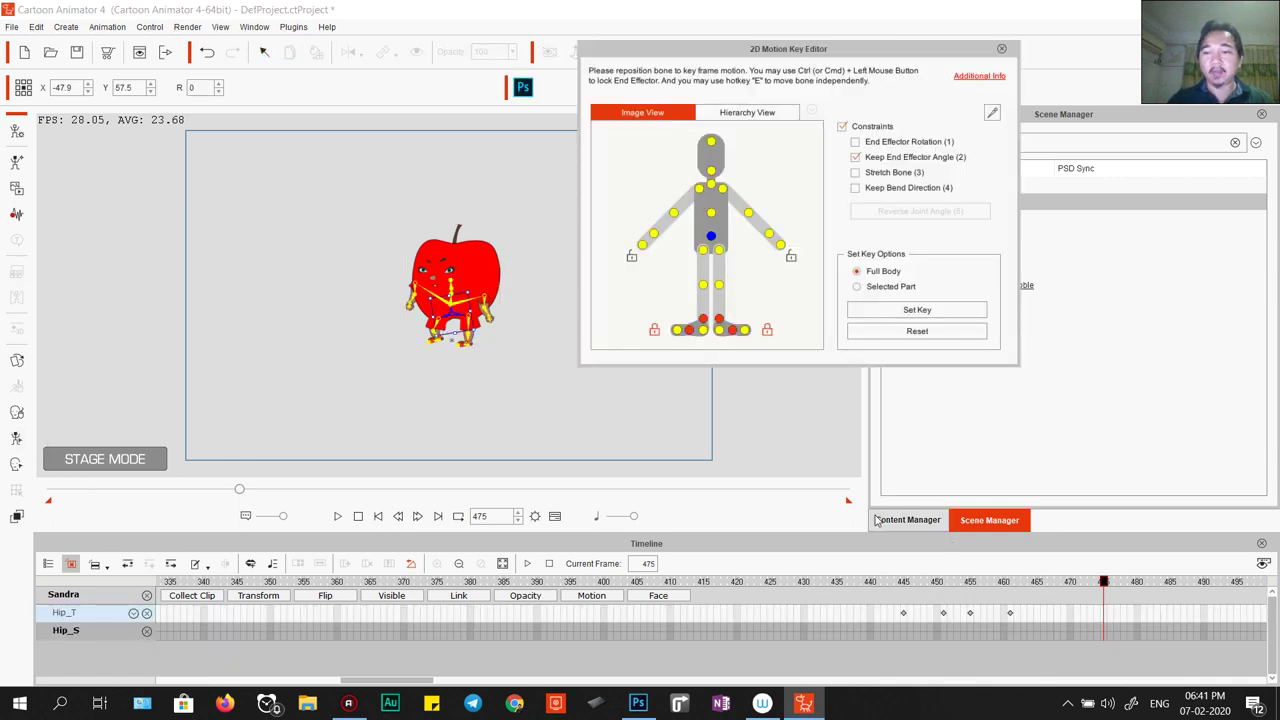
{"action": "left_click", "coordinate": [917, 310]}
{"action": "left_click_drag", "start_coordinate": [1118, 594], "coordinate": [1168, 594]}
{"action": "left_click", "coordinate": [922, 310]}
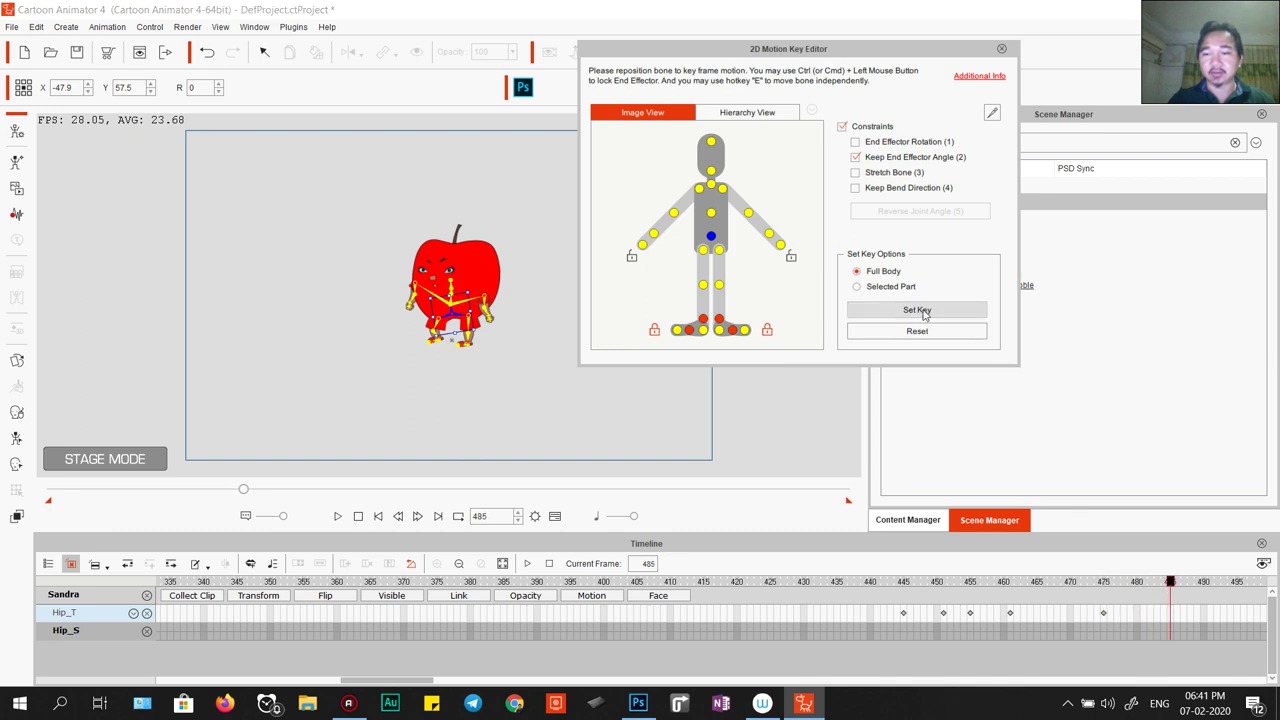
At frame 479, lower Sandra's hip into a crouch and shift the torso up and to the right.
{"action": "left_click_drag", "start_coordinate": [1170, 582], "coordinate": [1134, 594]}
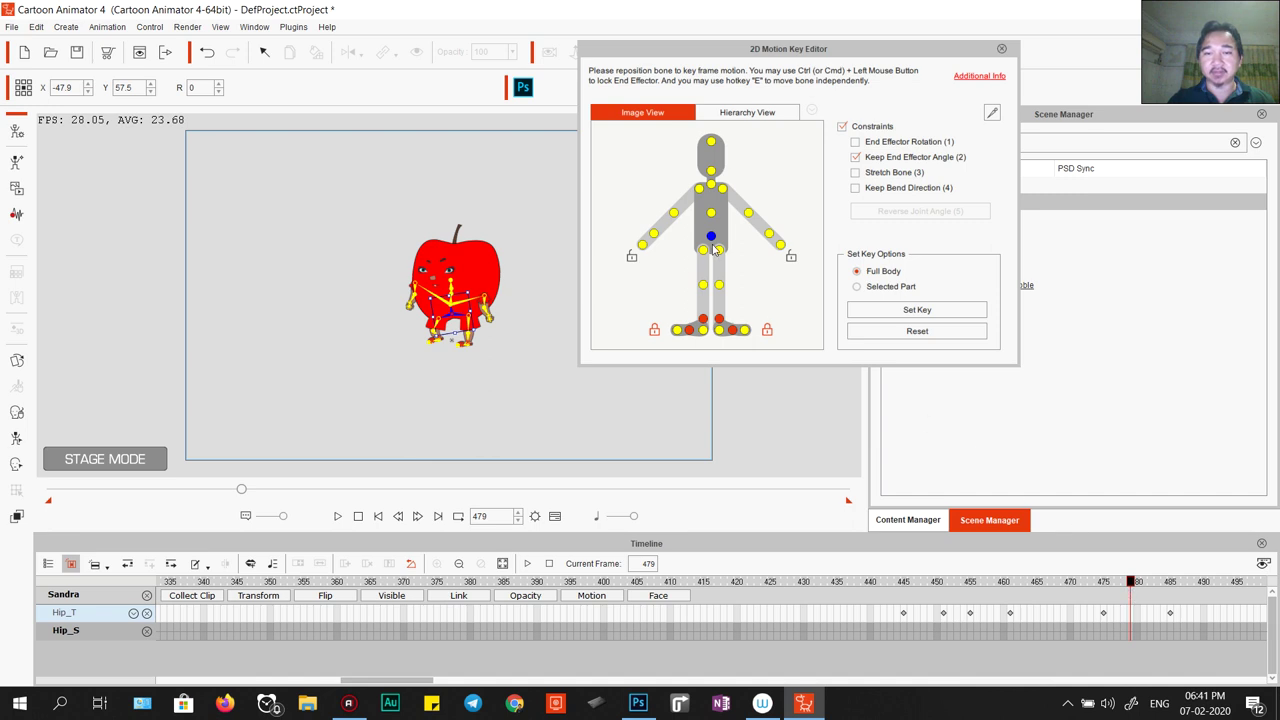
{"action": "mouse_move", "coordinate": [481, 308]}
{"action": "left_mouse_down"}
{"action": "mouse_move", "coordinate": [471, 293]}
{"action": "mouse_move", "coordinate": [464, 316]}
{"action": "left_mouse_up"}
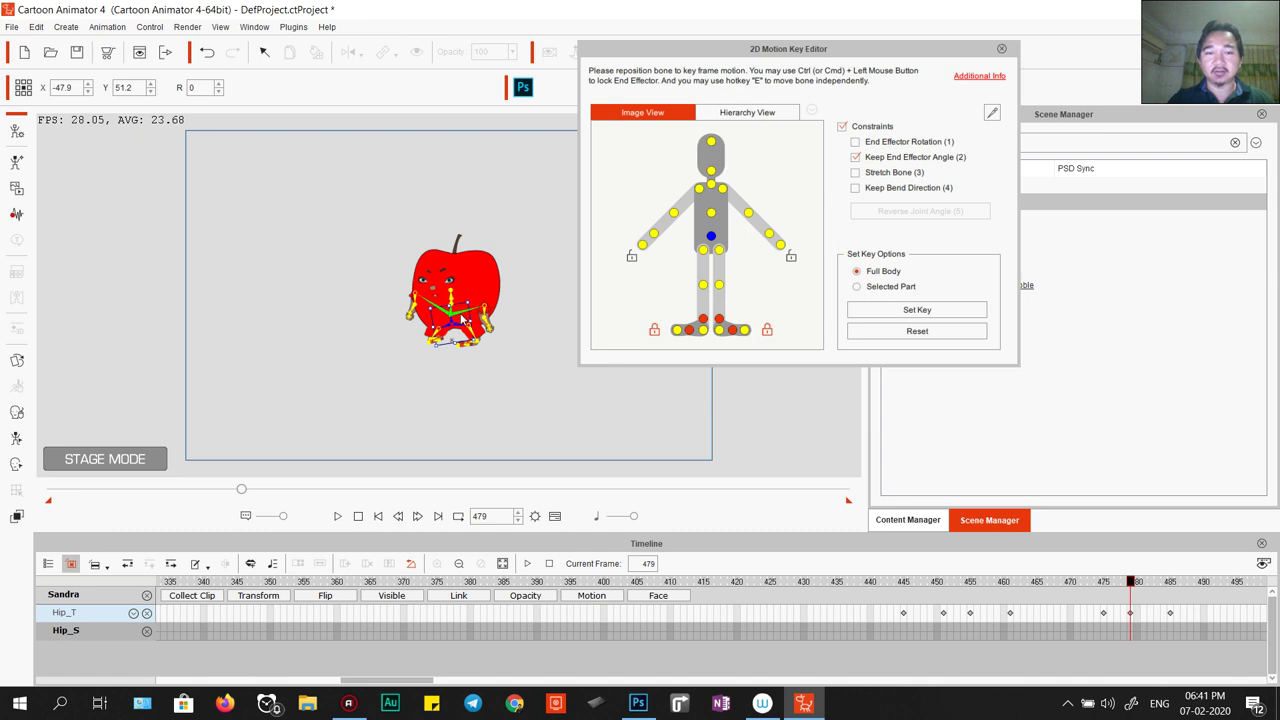
{"action": "left_click", "coordinate": [462, 314]}
{"action": "left_click_drag", "start_coordinate": [459, 305], "coordinate": [467, 298]}
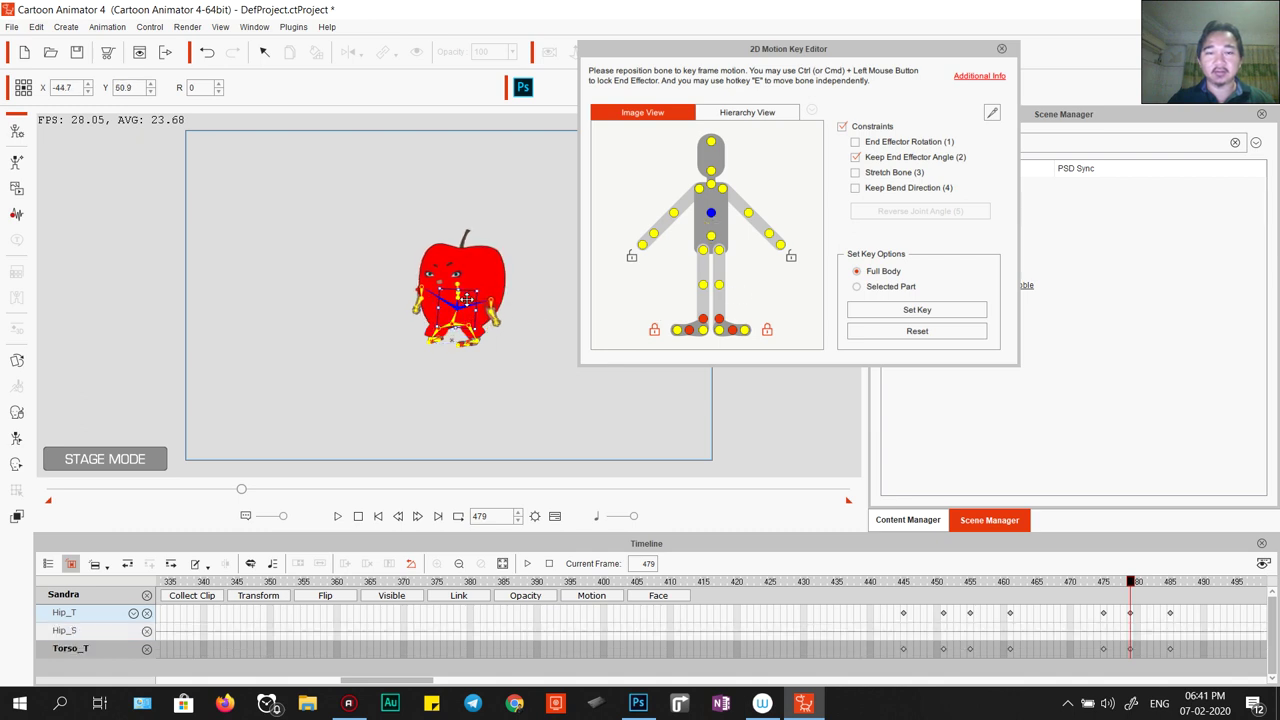
Refine the crouch at frame 479 by moving Sandra's hip and torso to the left, and check the motion up to frame 485.
{"action": "left_click", "coordinate": [711, 238]}
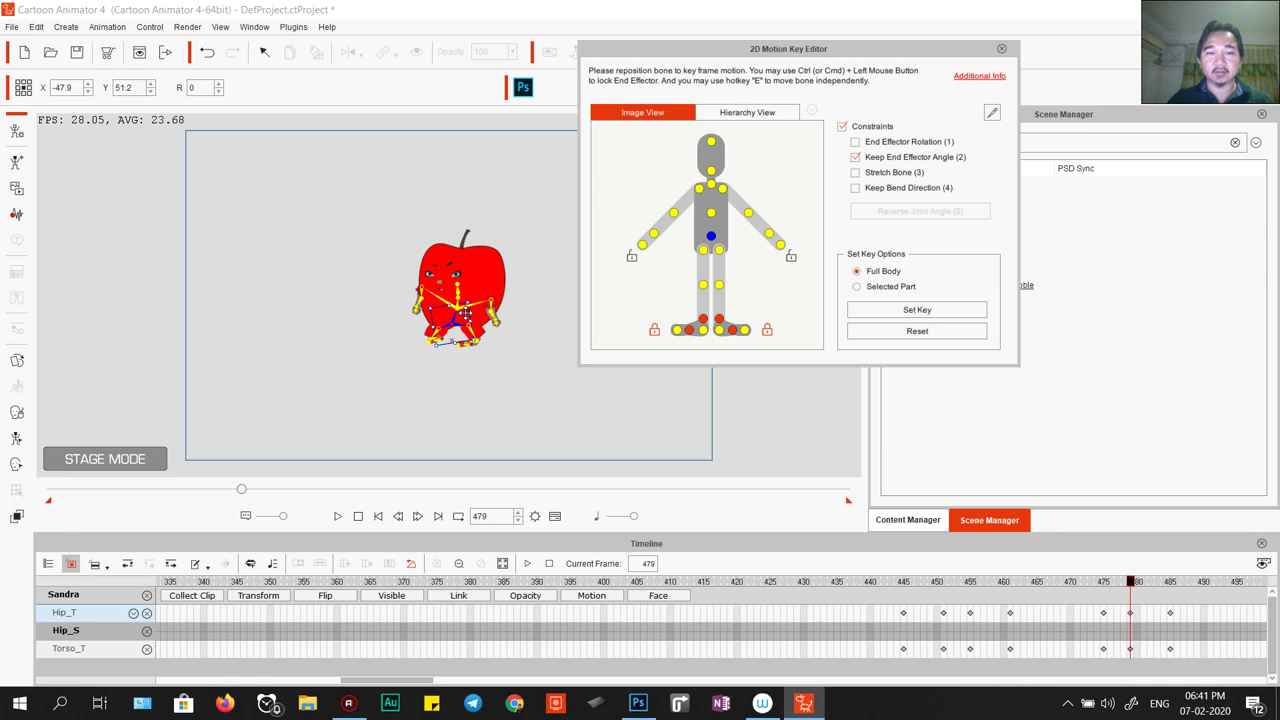
{"action": "left_click_drag", "start_coordinate": [465, 316], "coordinate": [458, 313]}
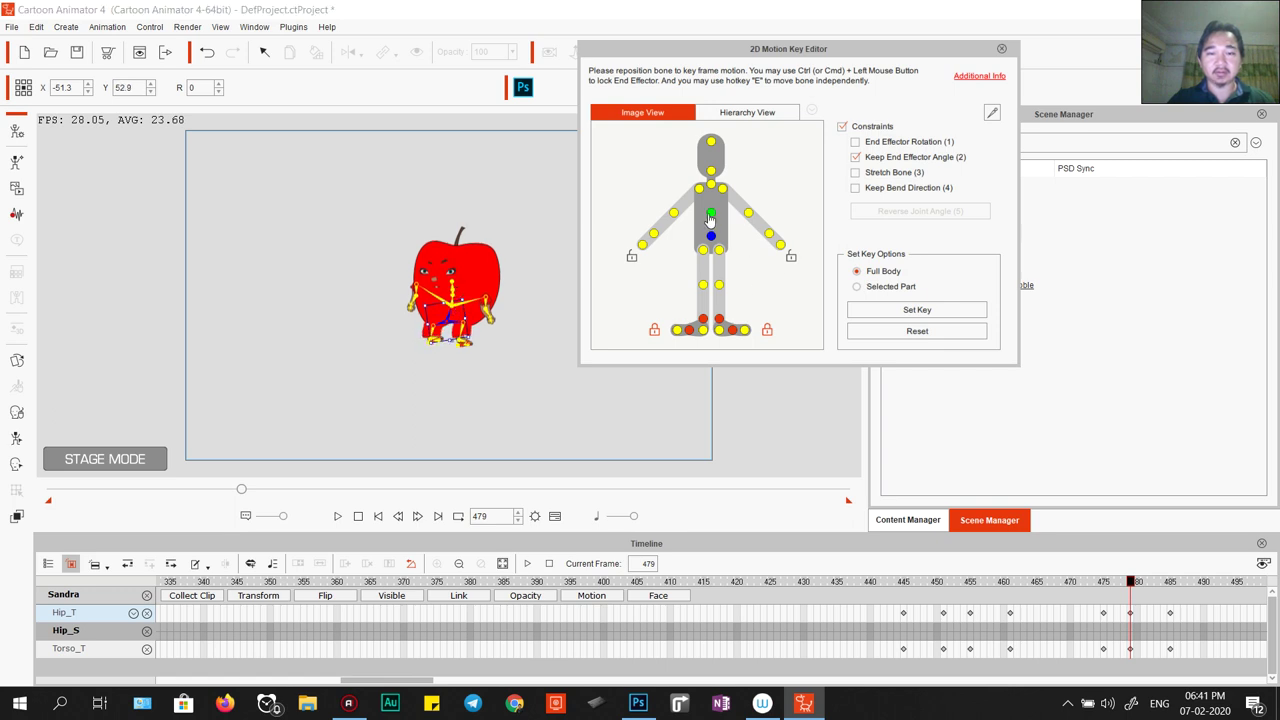
{"action": "left_click", "coordinate": [711, 212]}
{"action": "left_click_drag", "start_coordinate": [447, 296], "coordinate": [440, 302]}
{"action": "left_click_drag", "start_coordinate": [1131, 584], "coordinate": [1186, 586]}
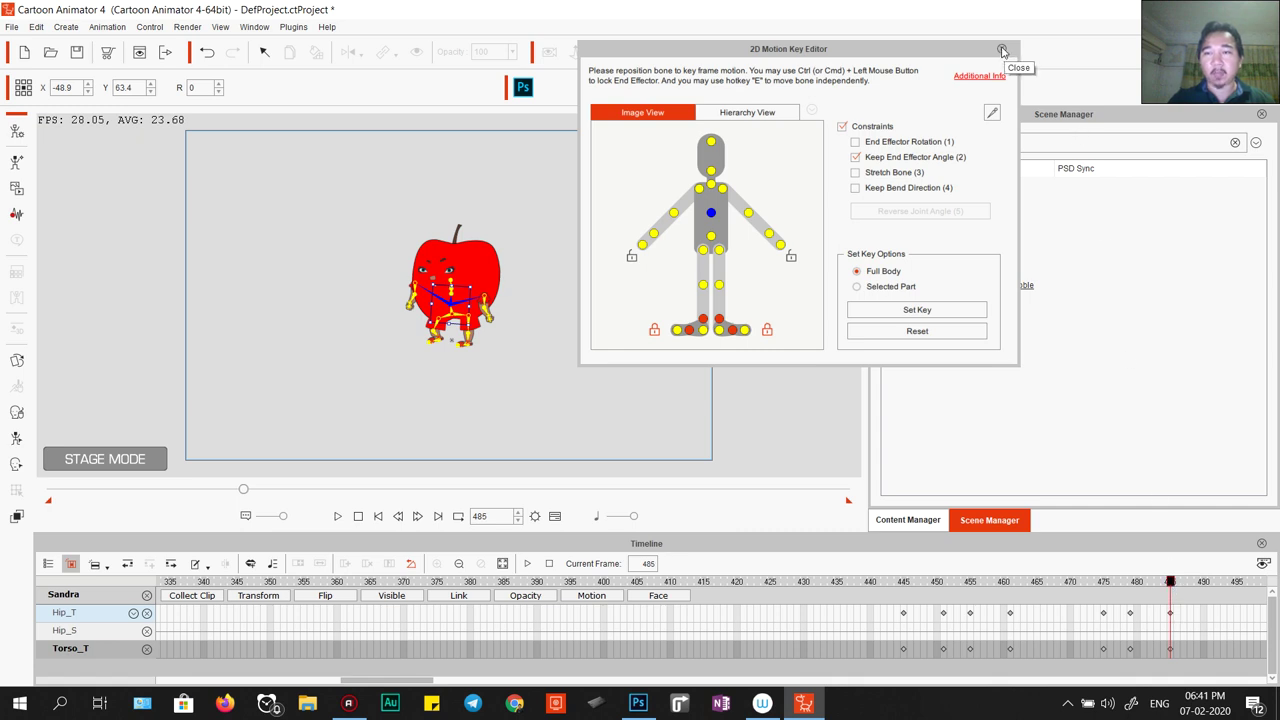
Add a Hip_T key for Sandra at frame 496 and close the 2D Motion Key Editor.
{"action": "left_click_drag", "start_coordinate": [1178, 586], "coordinate": [1240, 596]}
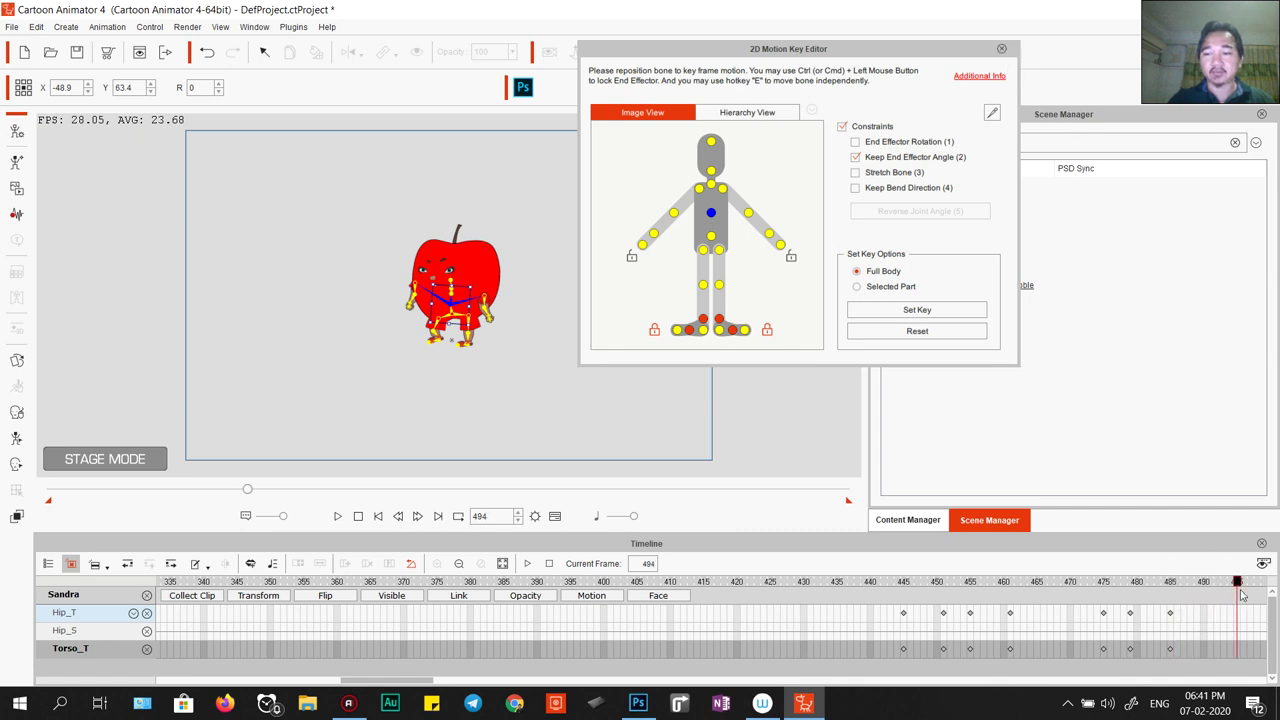
{"action": "left_click", "coordinate": [1241, 617]}
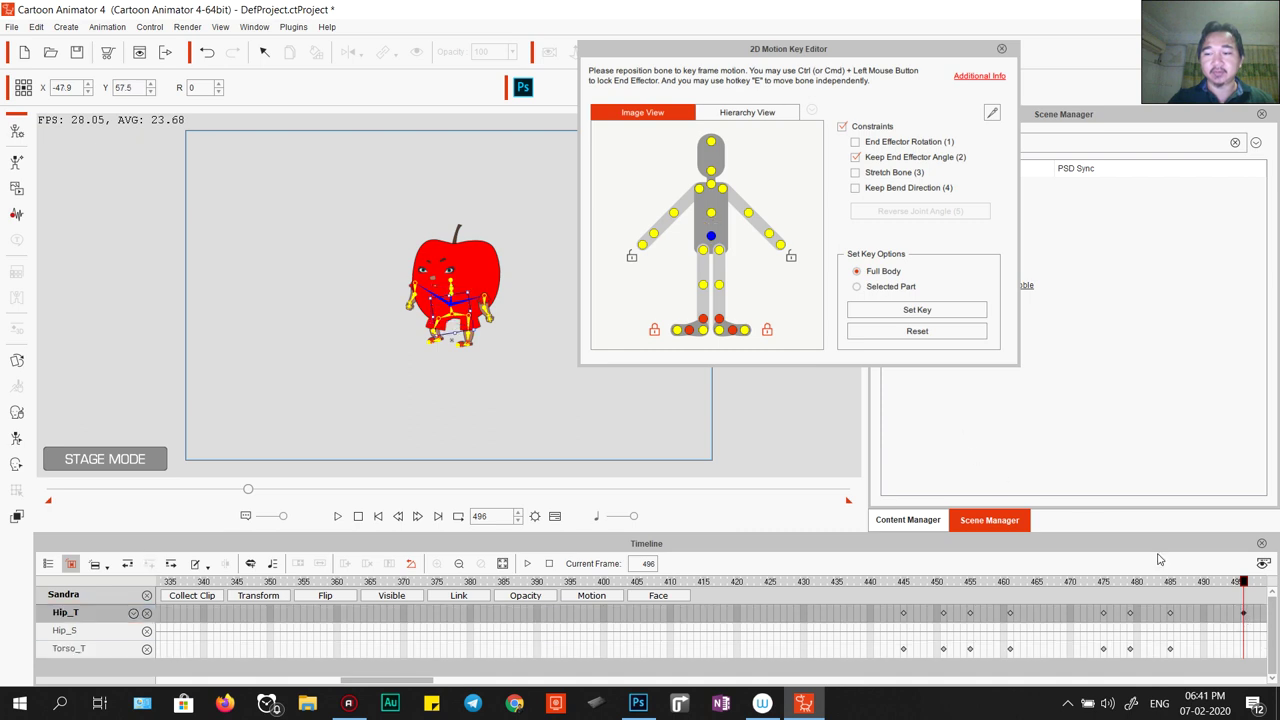
{"action": "left_click", "coordinate": [1000, 50]}
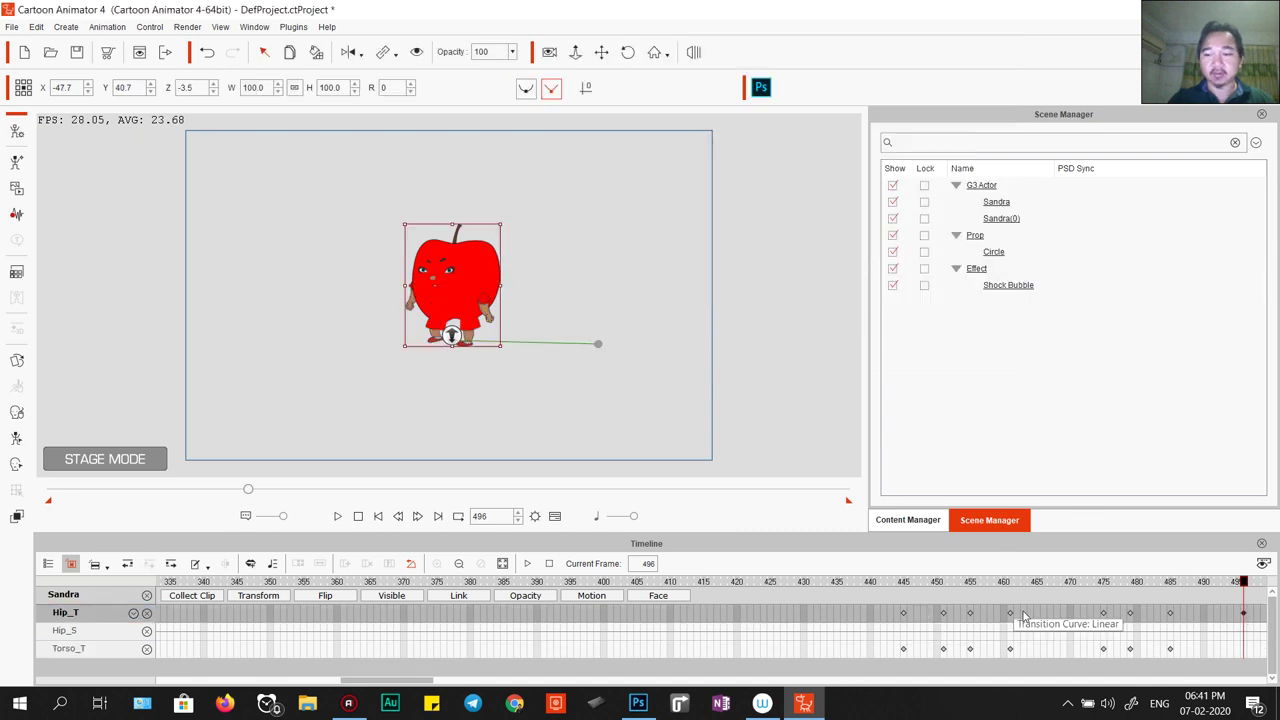
Key Sandra's Transform track at frame 485, far off the stage to the right at frame 496, and raised mid-jump at frame 490.
{"action": "left_click", "coordinate": [258, 596]}
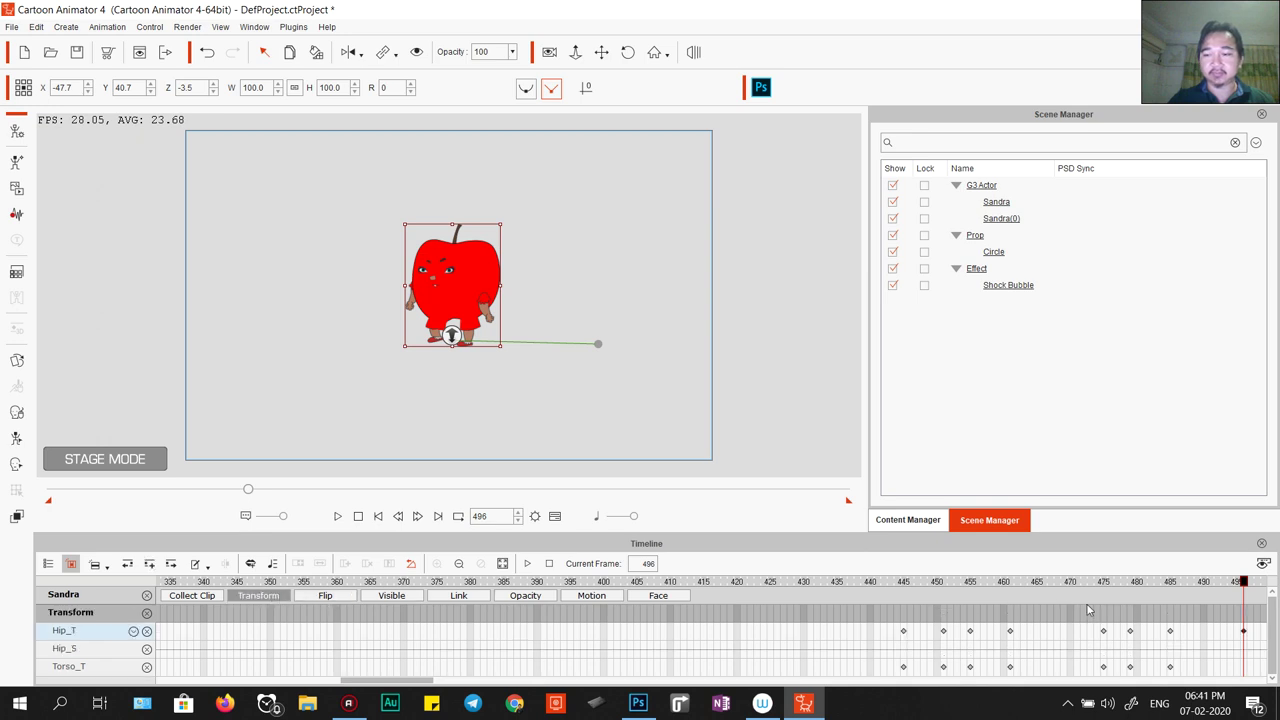
{"action": "left_click", "coordinate": [1170, 622]}
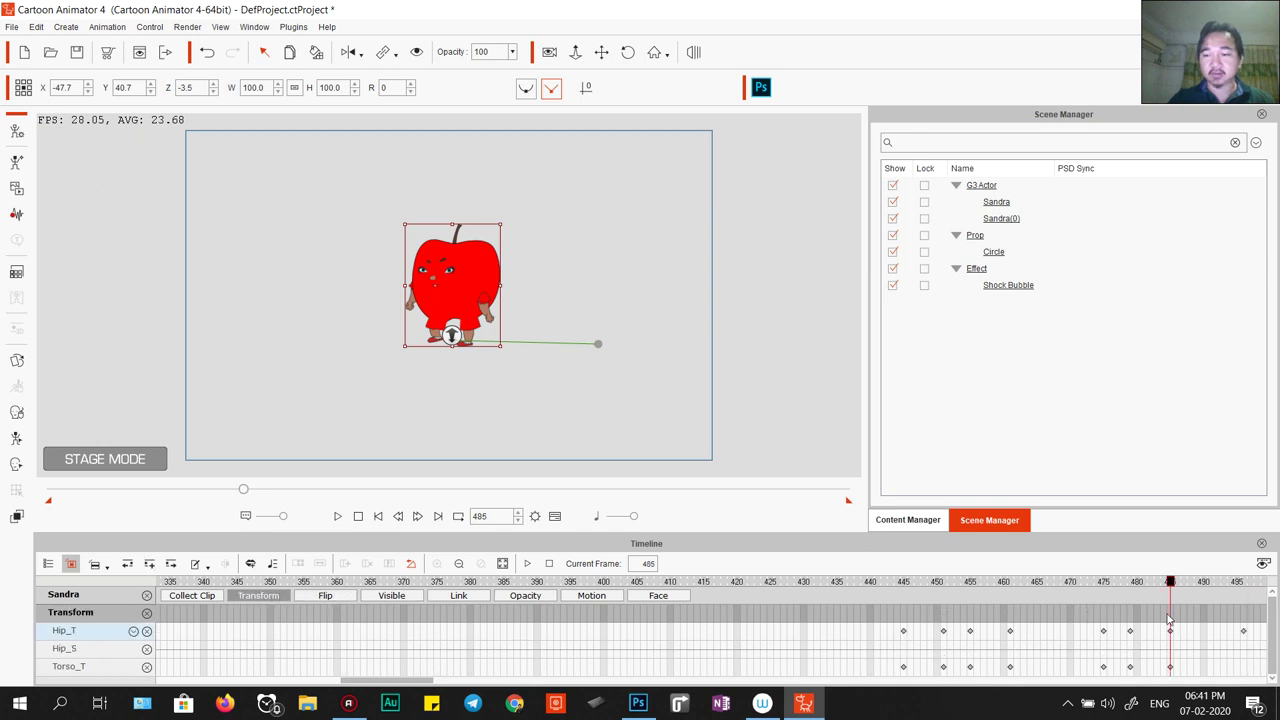
{"action": "left_click", "coordinate": [1243, 624]}
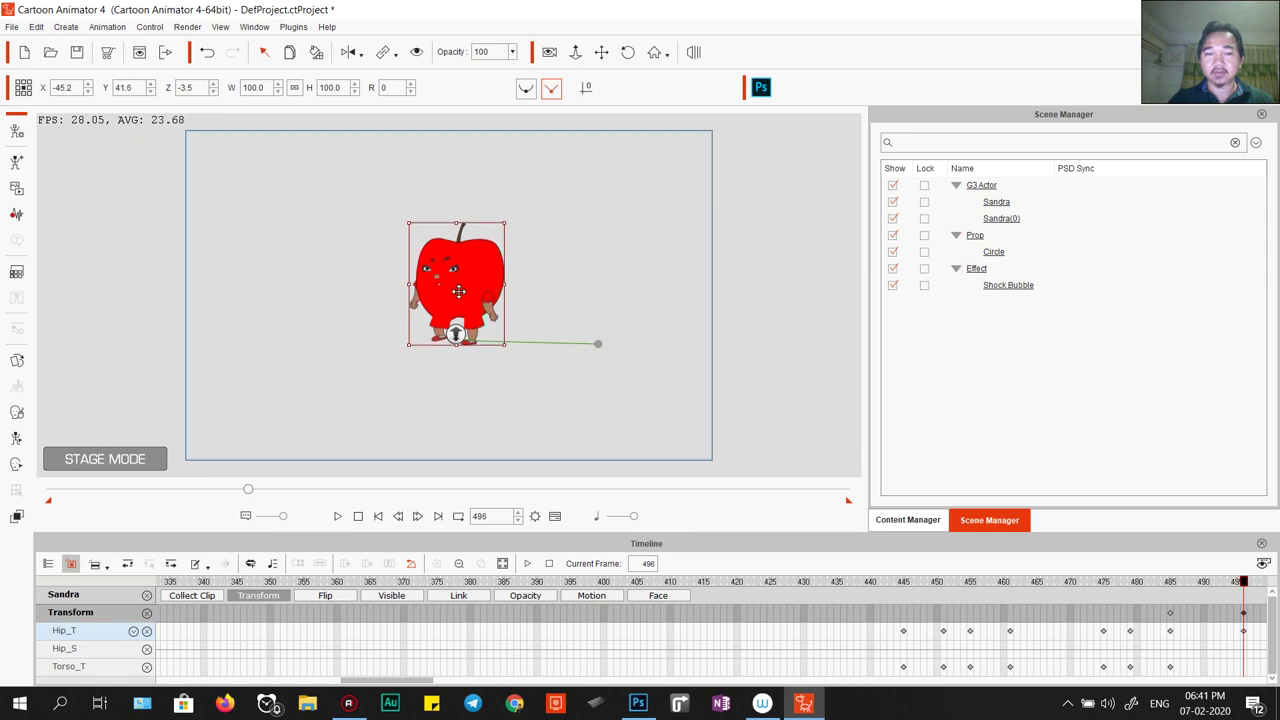
{"action": "left_click_drag", "start_coordinate": [457, 288], "coordinate": [902, 299]}
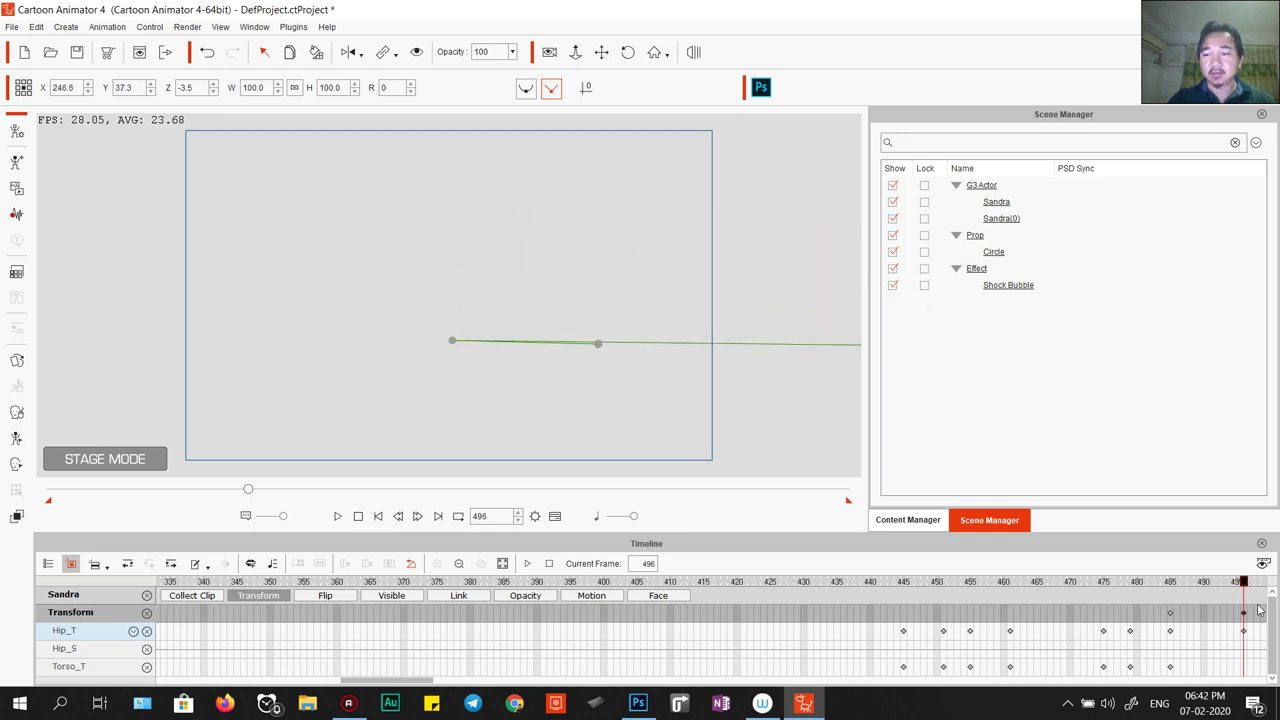
{"action": "left_click", "coordinate": [1207, 624]}
{"action": "left_click_drag", "start_coordinate": [668, 309], "coordinate": [672, 194]}
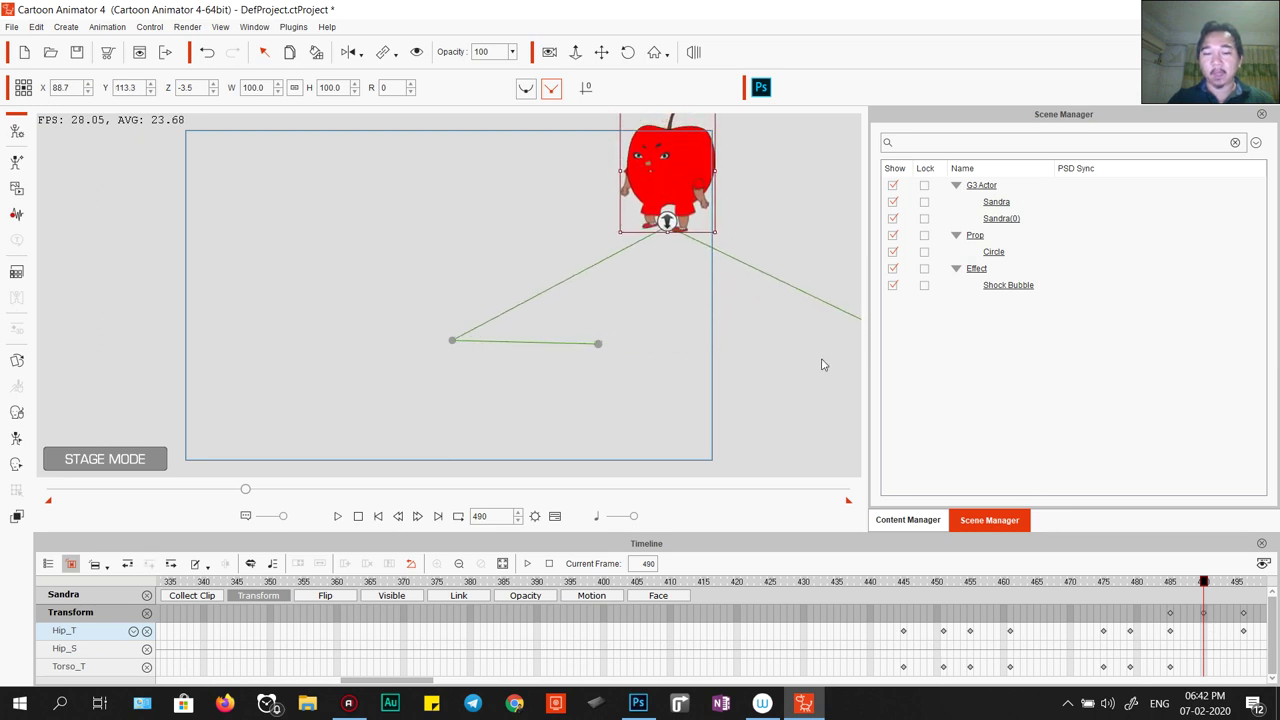
Play back Sandra's crouch and jump from frame 475.
{"action": "left_click_drag", "start_coordinate": [551, 360], "coordinate": [250, 386]}
{"action": "left_click", "coordinate": [1065, 635]}
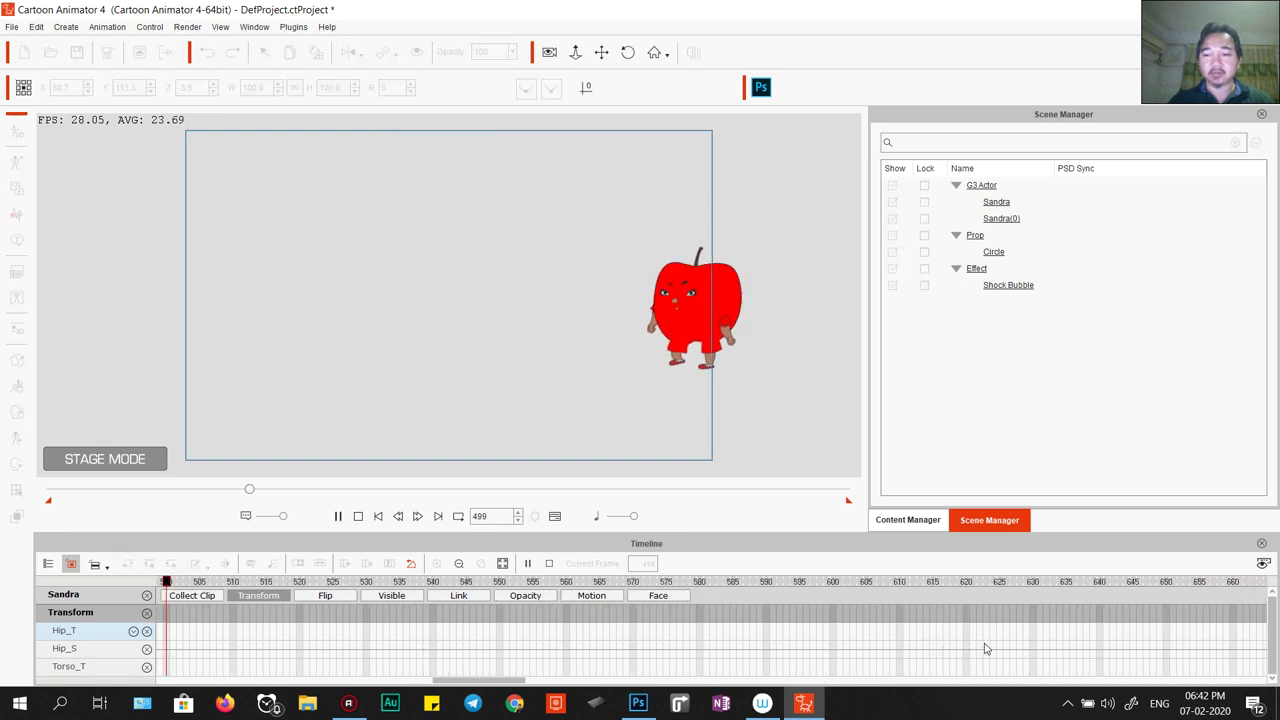
{"action": "left_click_drag", "start_coordinate": [519, 686], "coordinate": [486, 686]}
{"action": "left_click", "coordinate": [408, 636]}
{"action": "key", "text": "space"}
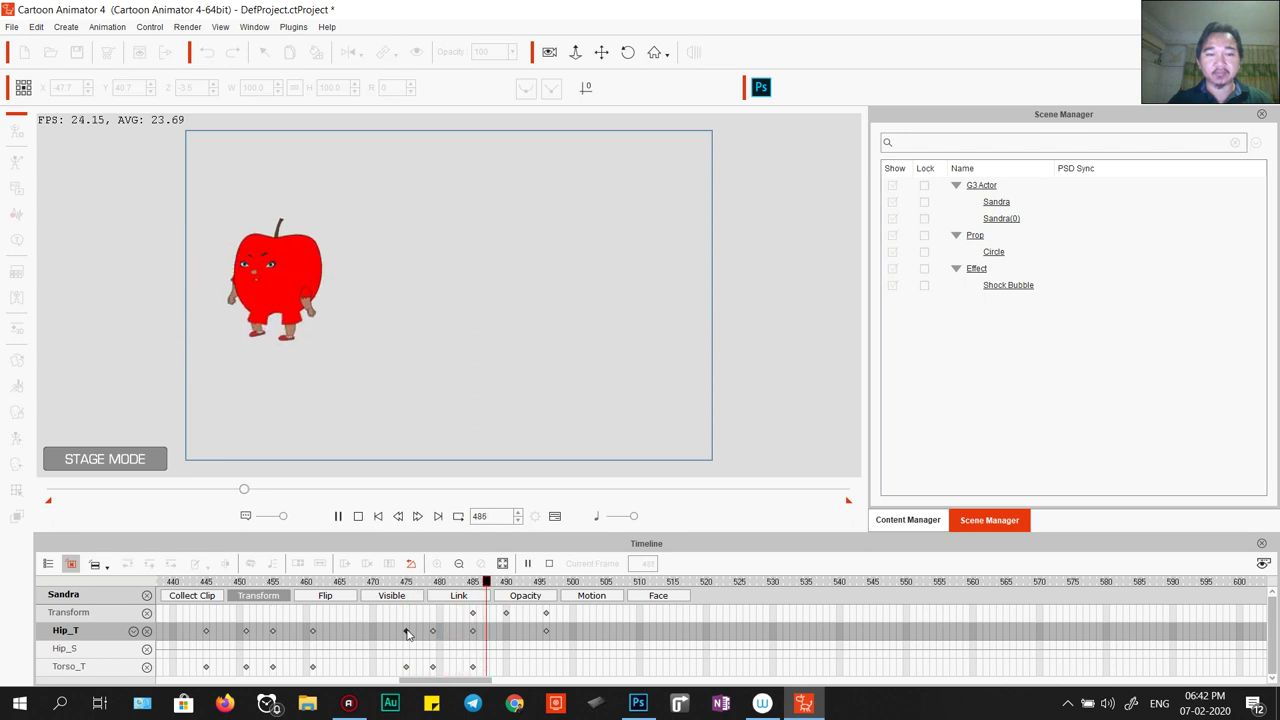
{"action": "key", "text": "space"}
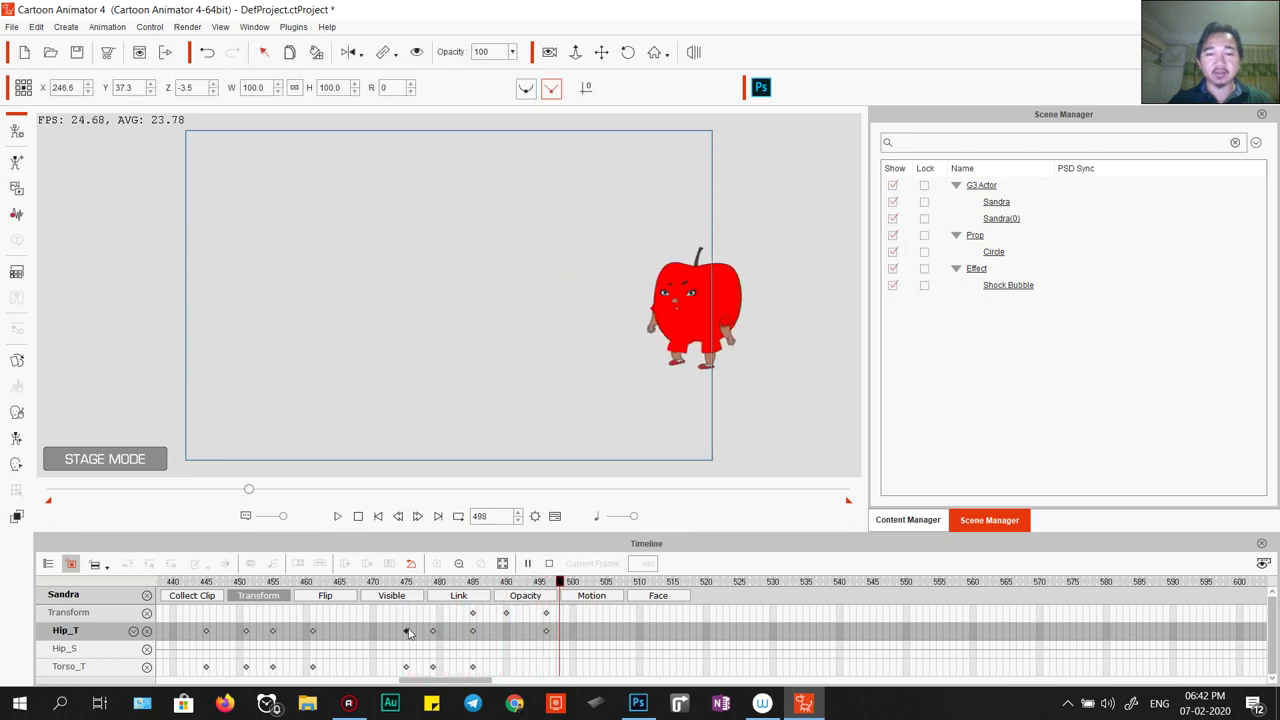
Show Sandra's Motion track and set the transition curve of the Transform key at frame 490 to Smooth.
{"action": "left_click", "coordinate": [604, 600]}
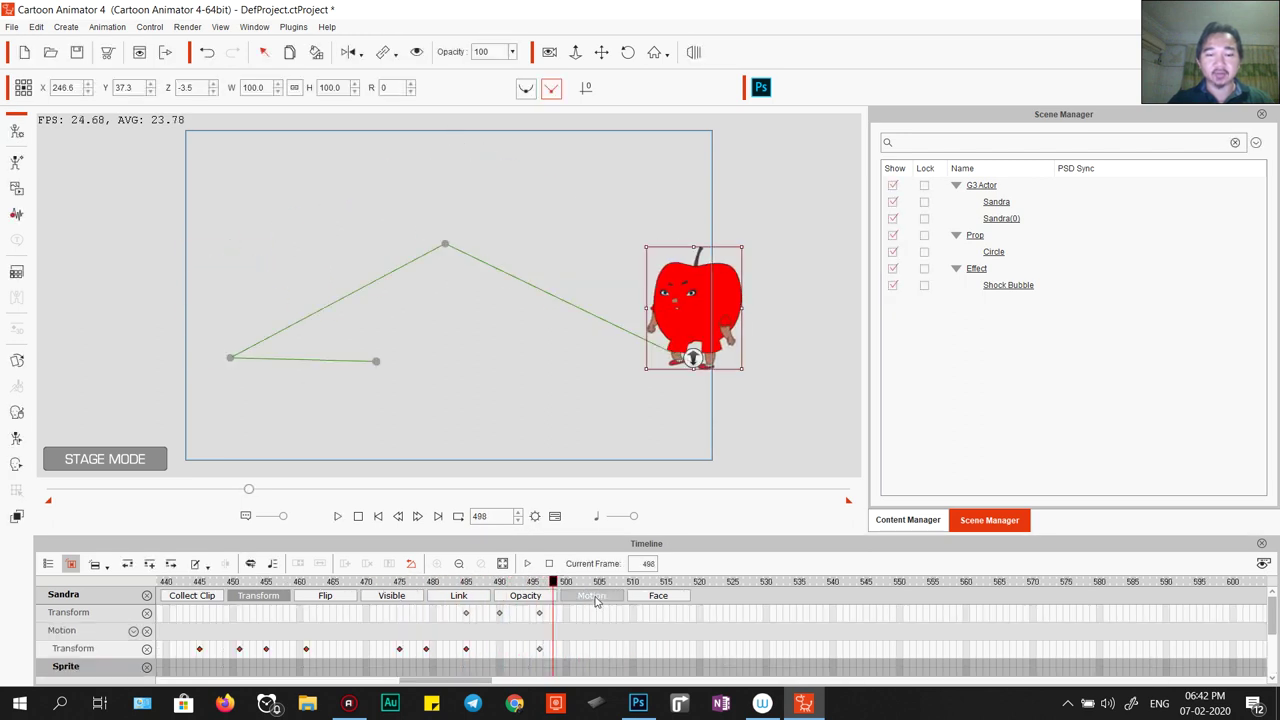
{"action": "left_click", "coordinate": [498, 613]}
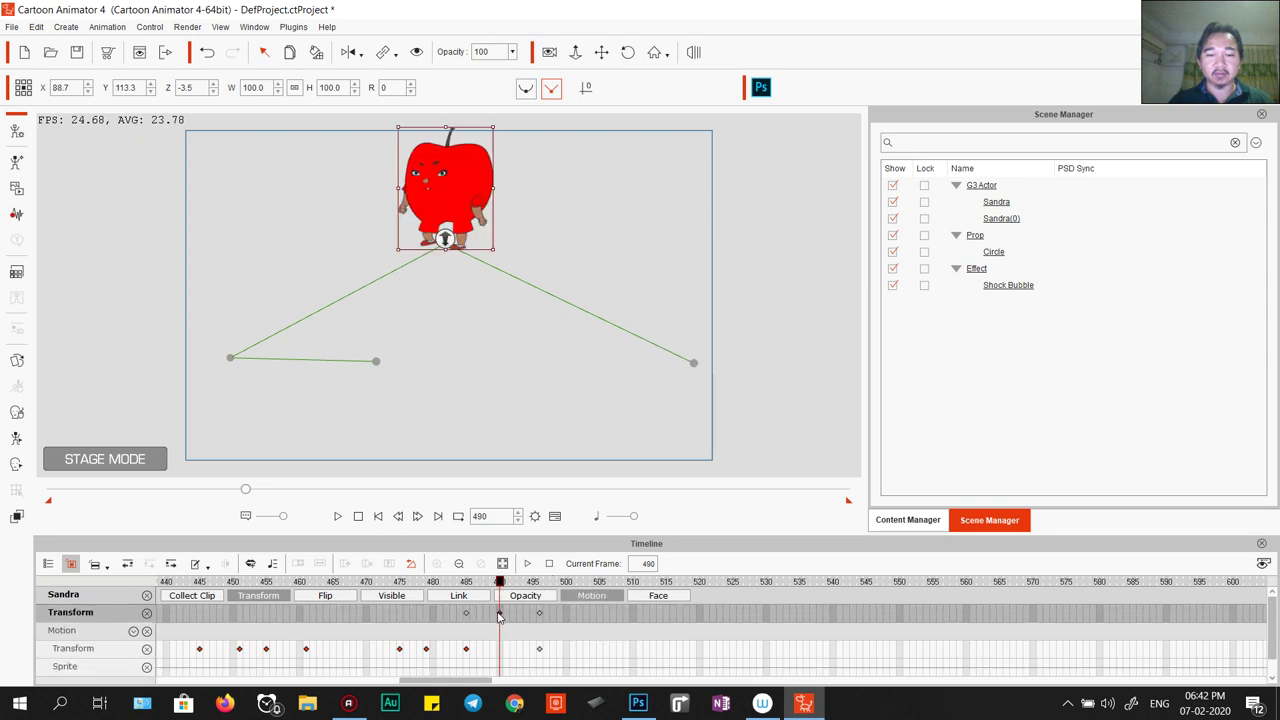
{"action": "right_click", "coordinate": [498, 613]}
{"action": "left_click", "coordinate": [541, 601]}
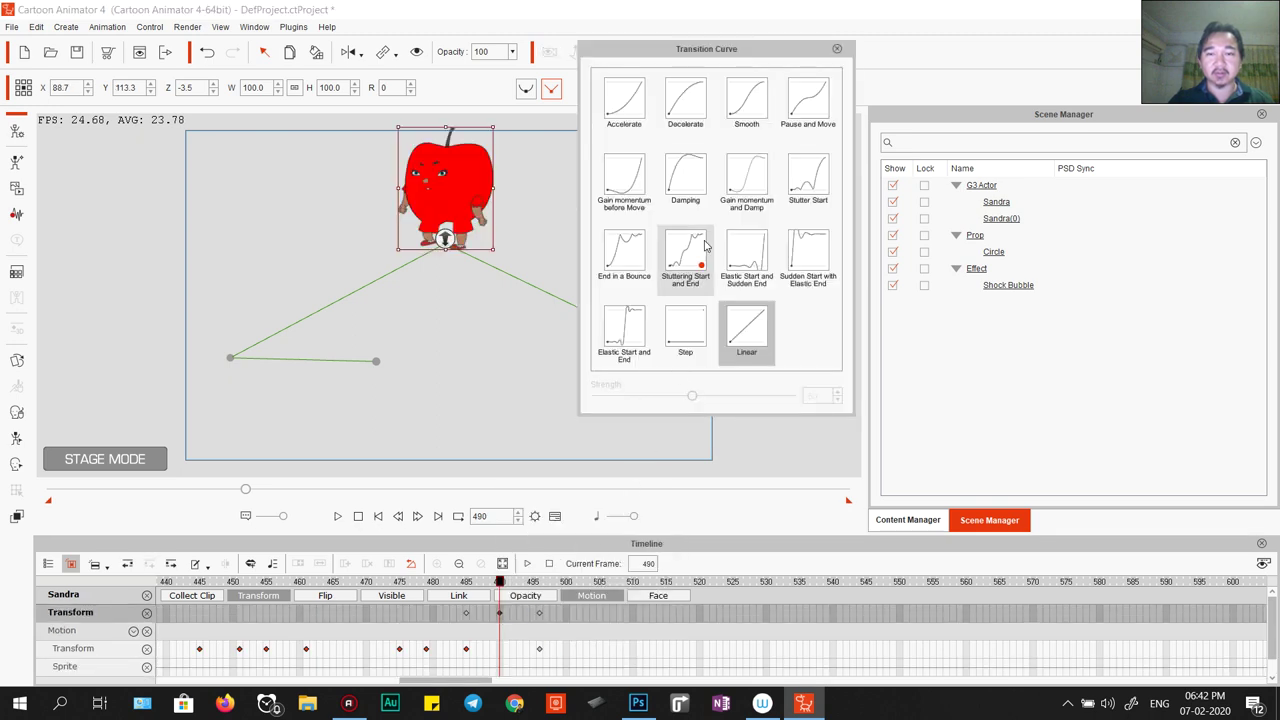
{"action": "left_click", "coordinate": [746, 102]}
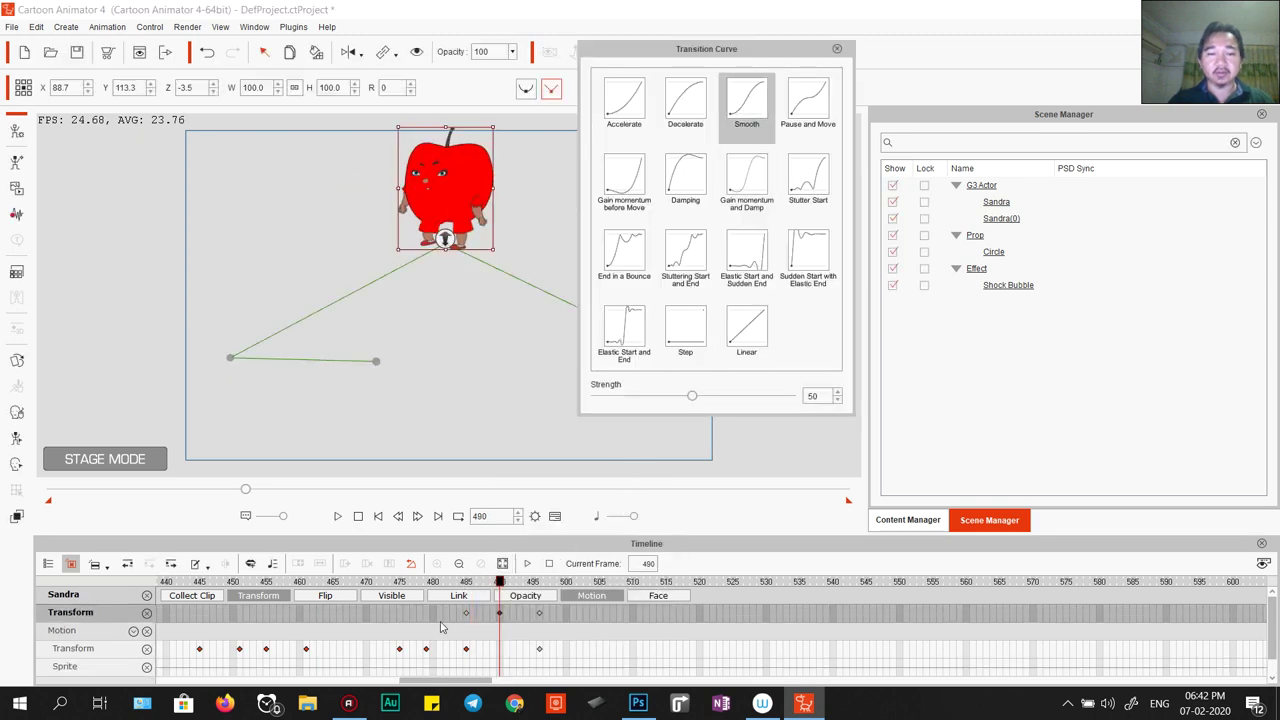
{"action": "left_click", "coordinate": [466, 613]}
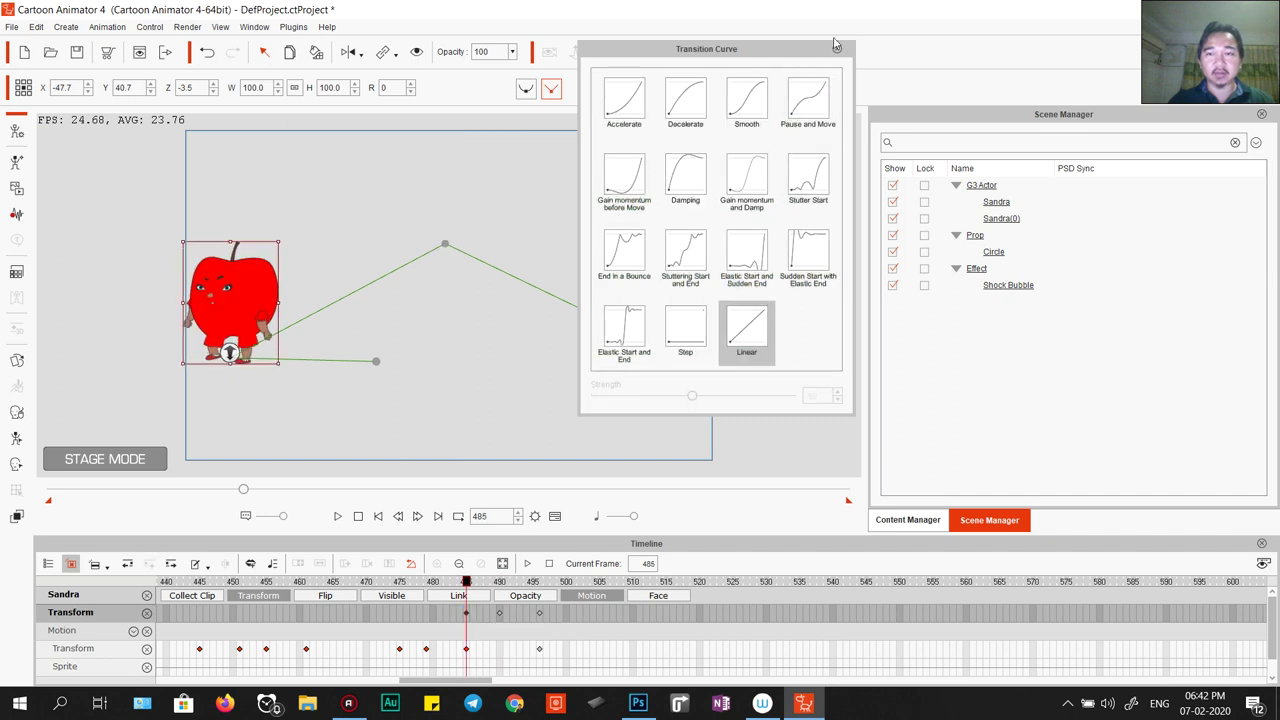
{"action": "left_click", "coordinate": [836, 47]}
At frame 487, rotate Sandra clockwise to about 91 degrees.
{"action": "left_click", "coordinate": [477, 588]}
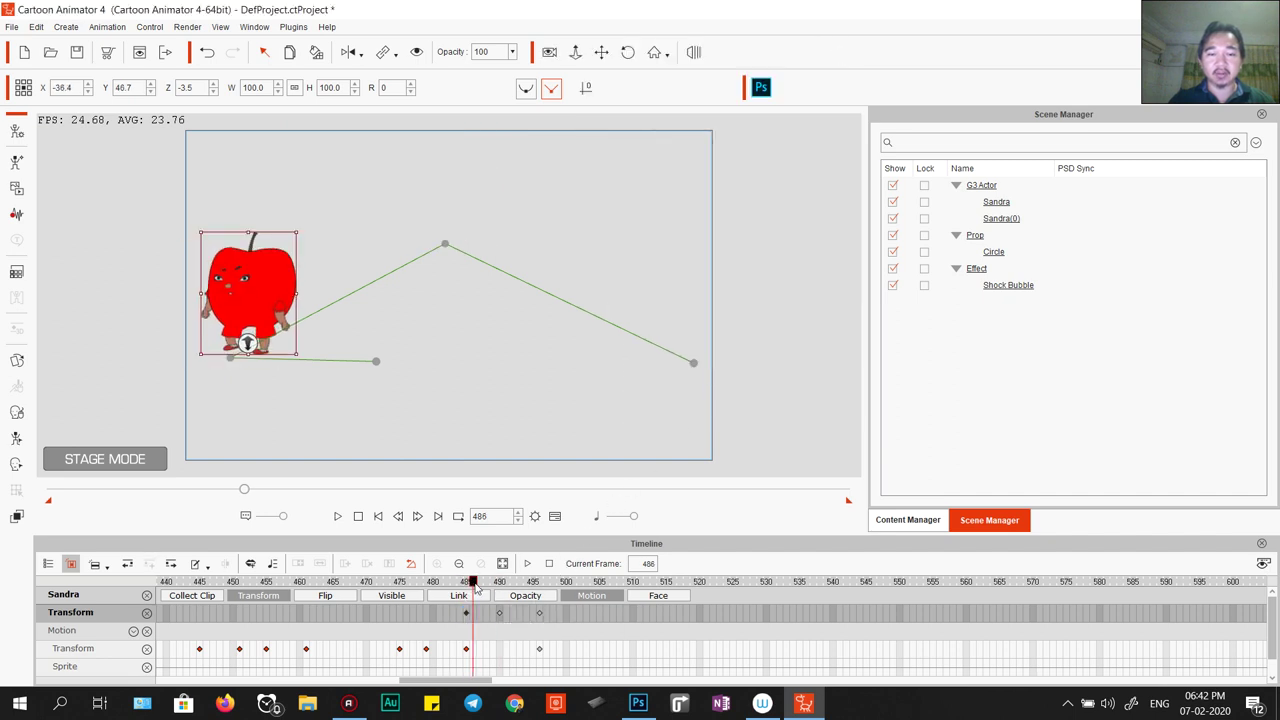
{"action": "left_click_drag", "start_coordinate": [477, 588], "coordinate": [481, 590]}
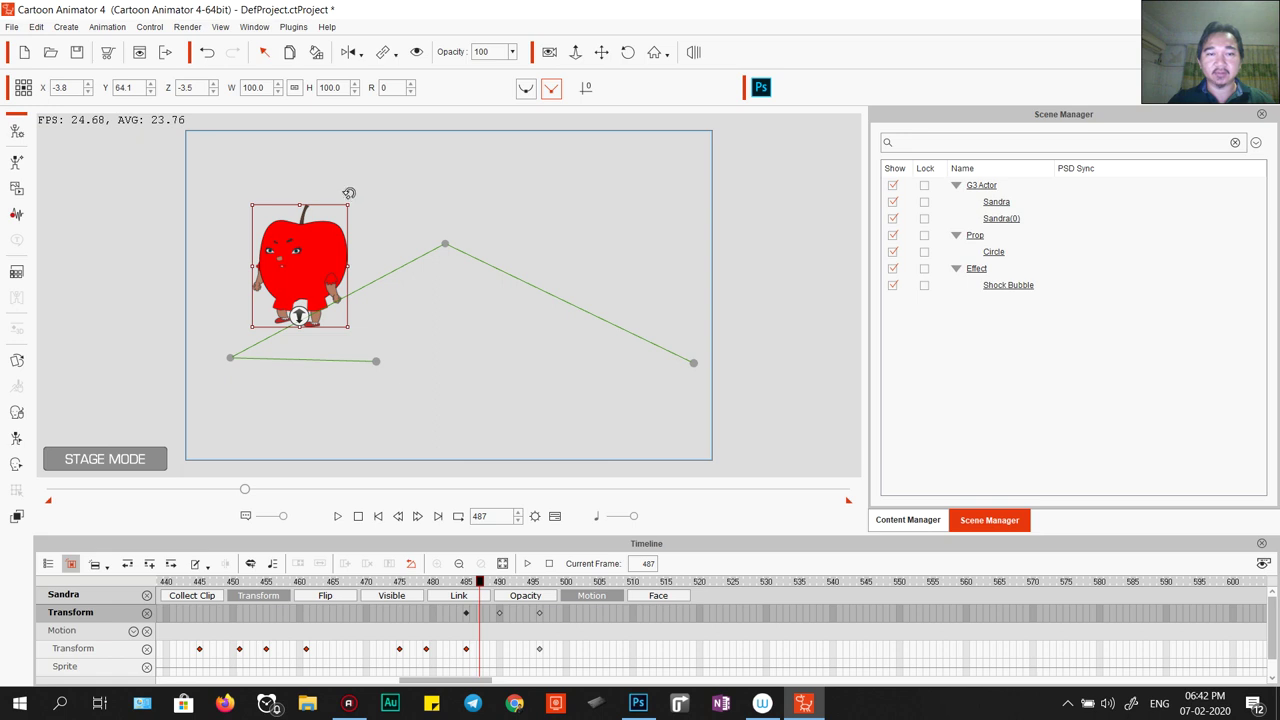
{"action": "left_click_drag", "start_coordinate": [349, 192], "coordinate": [389, 359]}
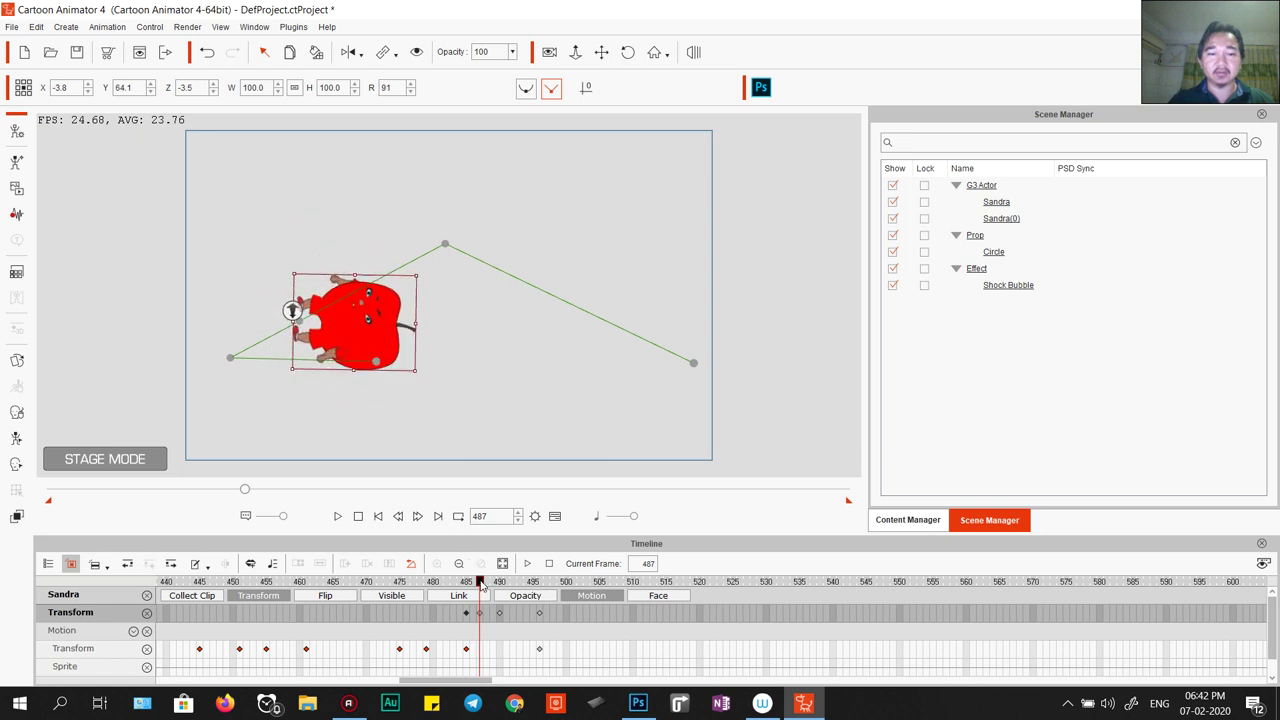
At frame 490, rotate Sandra further in the same direction to about 235 degrees.
{"action": "left_click_drag", "start_coordinate": [481, 586], "coordinate": [501, 590]}
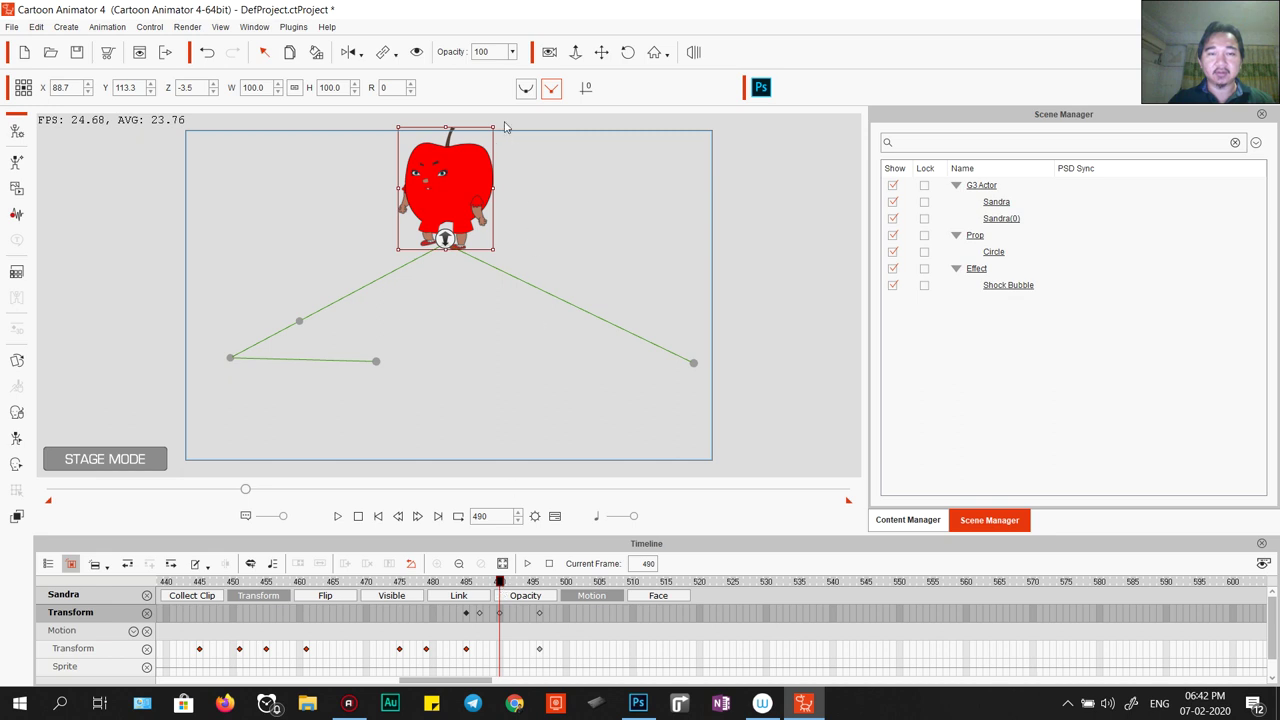
{"action": "left_click_drag", "start_coordinate": [489, 118], "coordinate": [465, 373]}
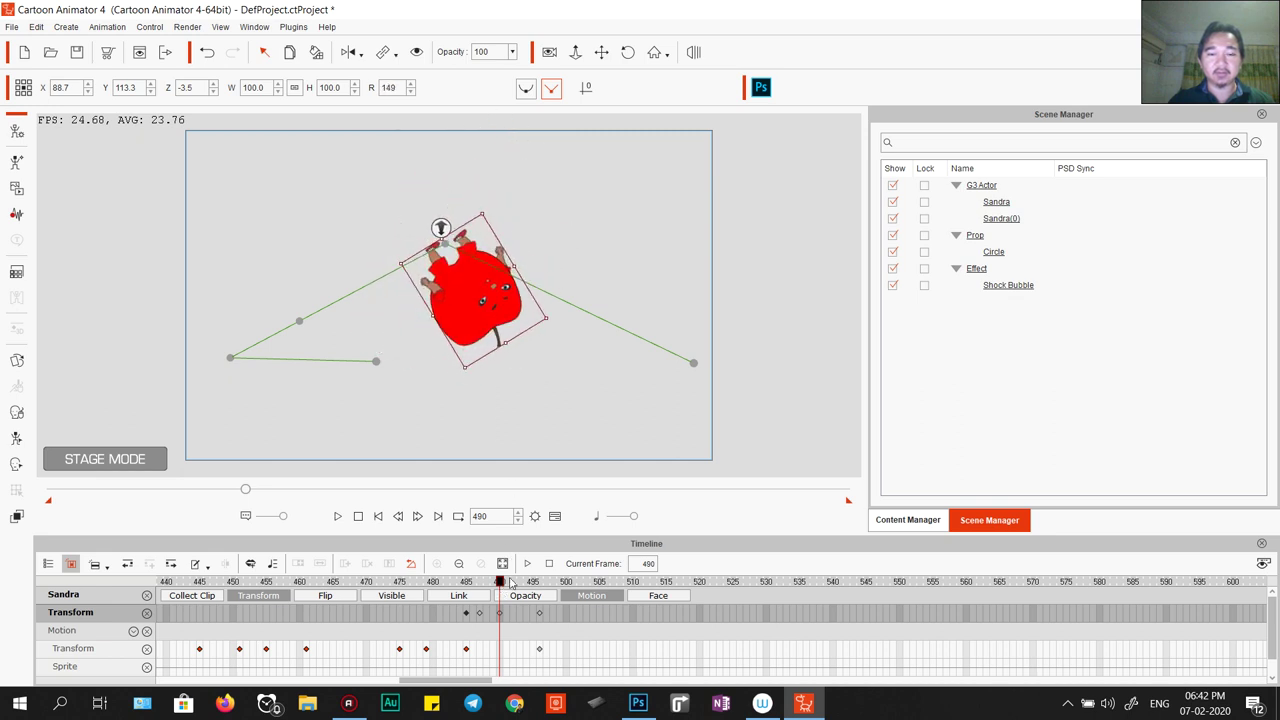
{"action": "mouse_move", "coordinate": [505, 585]}
{"action": "left_mouse_down"}
{"action": "mouse_move", "coordinate": [454, 588]}
{"action": "mouse_move", "coordinate": [500, 588]}
{"action": "left_mouse_up"}
{"action": "left_click_drag", "start_coordinate": [556, 317], "coordinate": [354, 362]}
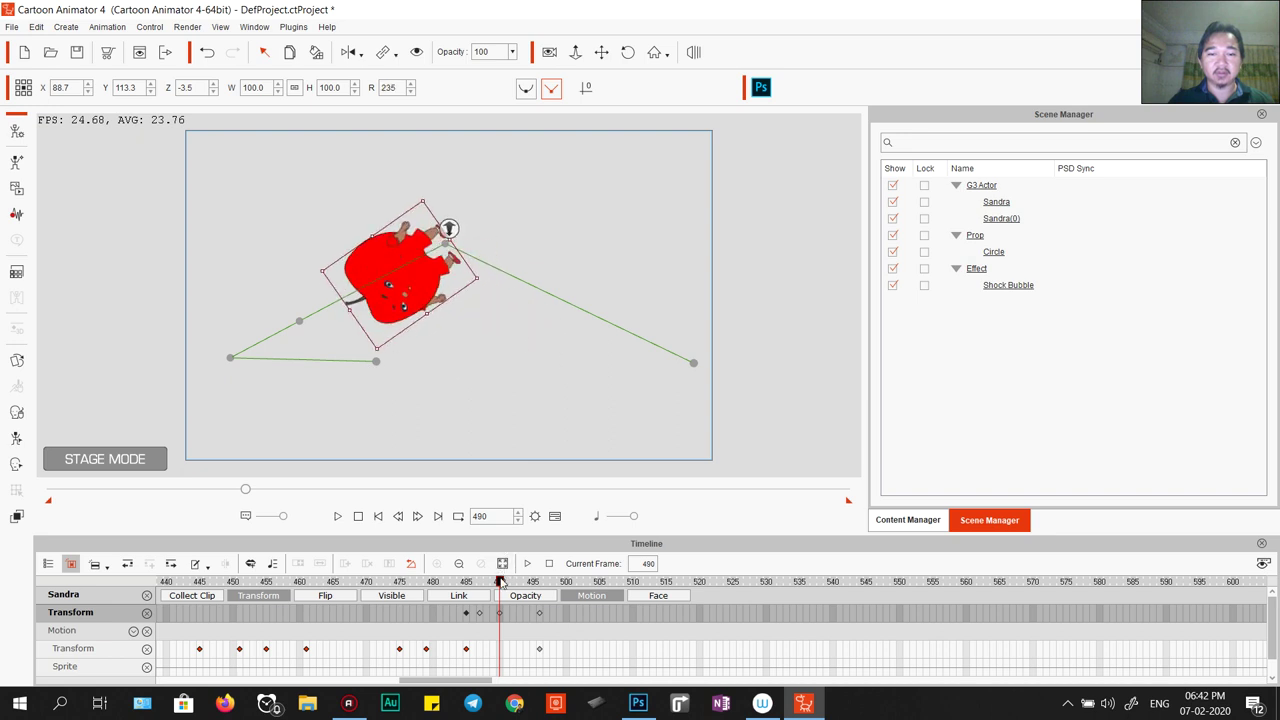
At frame 493, rotate Sandra nearly upright to about 348 degrees and play back the somersault from around frame 485.
{"action": "left_click_drag", "start_coordinate": [500, 583], "coordinate": [519, 588]}
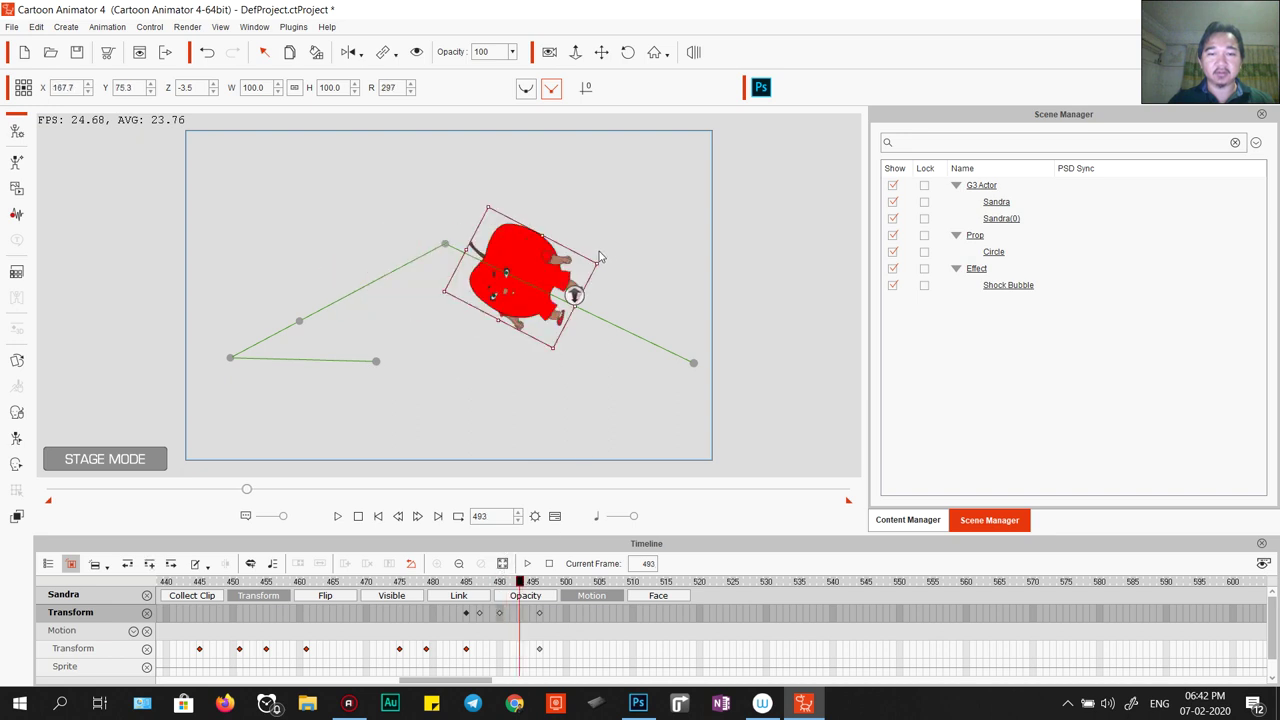
{"action": "left_click_drag", "start_coordinate": [525, 209], "coordinate": [617, 195]}
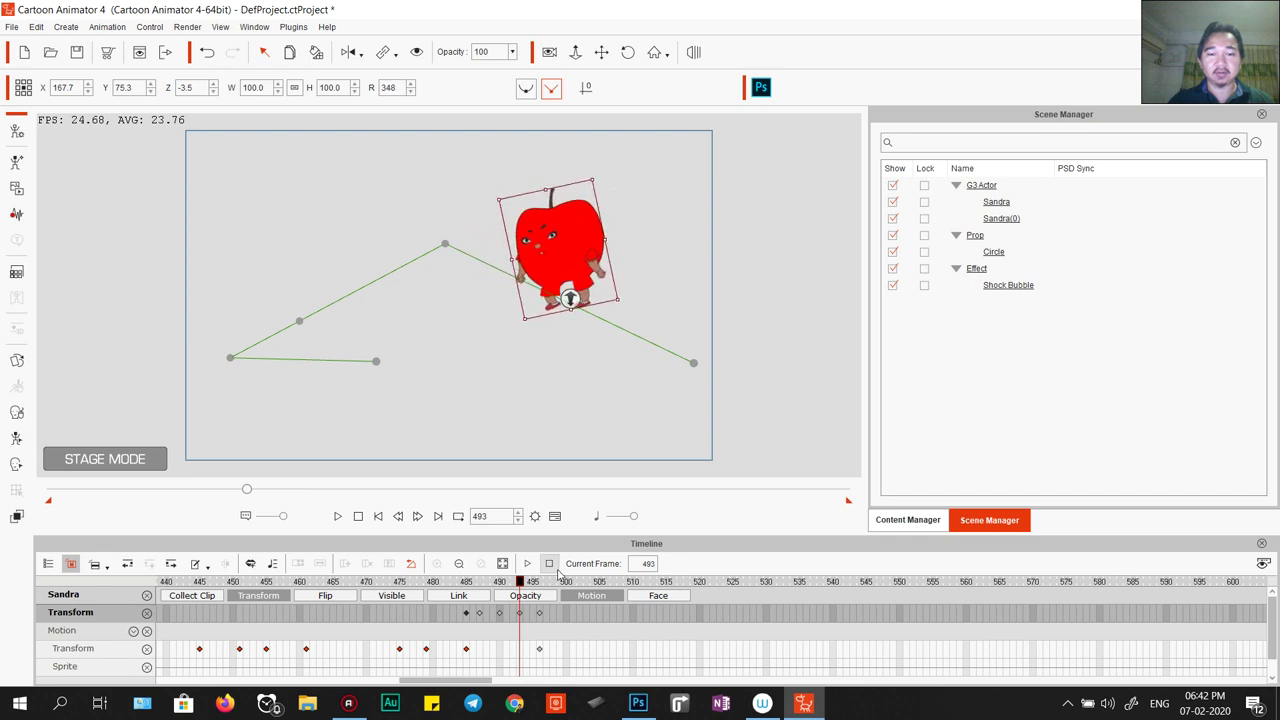
{"action": "left_click", "coordinate": [514, 581]}
{"action": "key", "text": "space"}
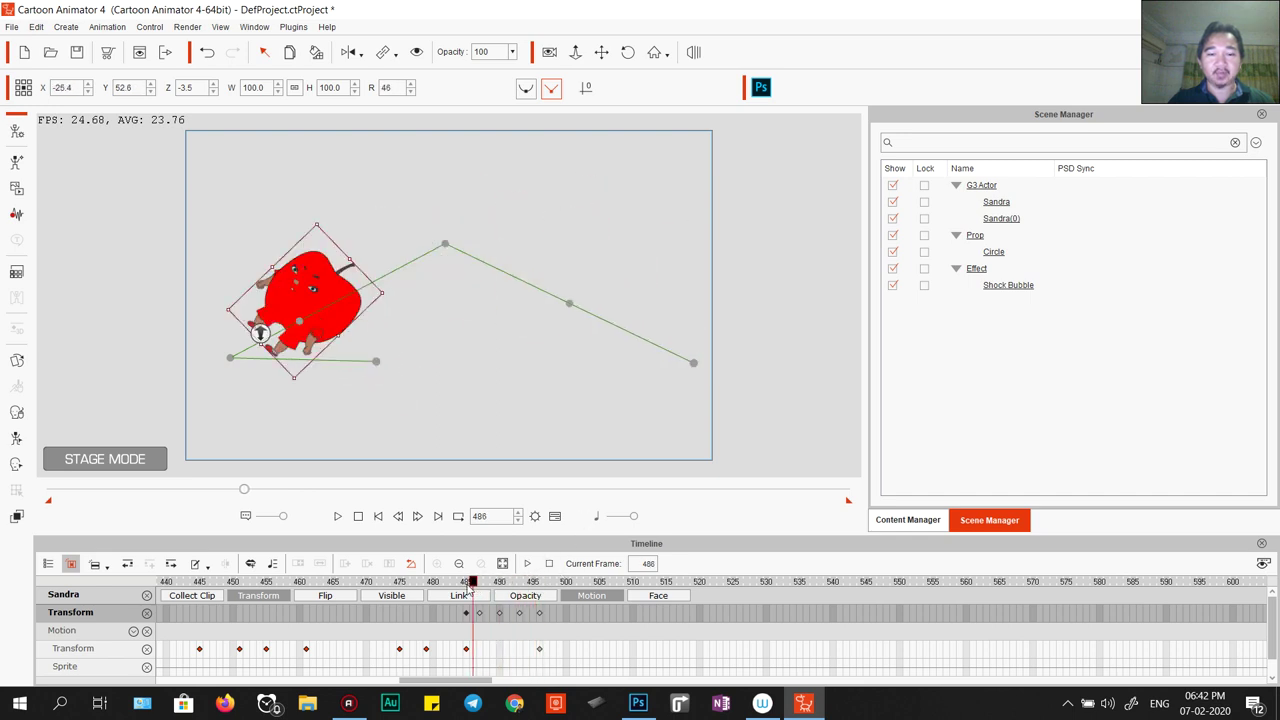
{"action": "mouse_move", "coordinate": [466, 583]}
{"action": "left_mouse_down"}
{"action": "mouse_move", "coordinate": [533, 584]}
{"action": "mouse_move", "coordinate": [469, 598]}
{"action": "left_mouse_up"}
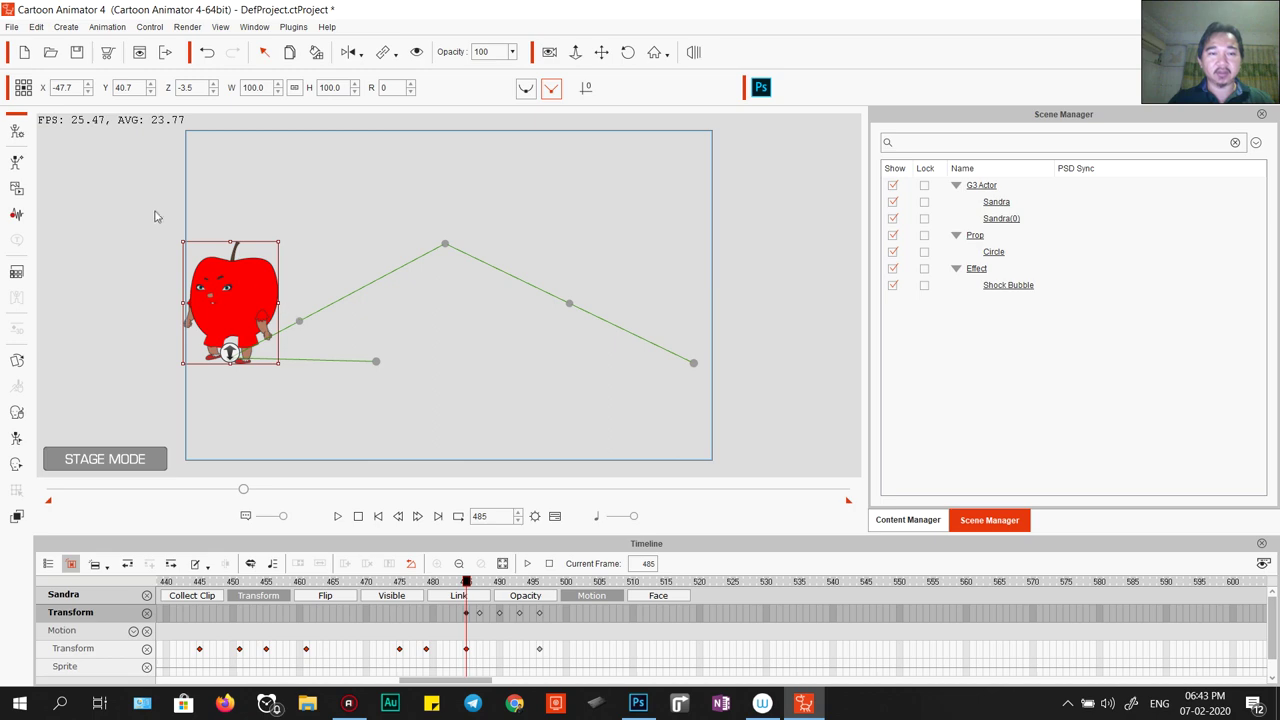
Capture a screenshot of the stage area around Sandra's motion path and start a new PSD object in Photoshop.
{"action": "key", "text": "super+shift+s"}
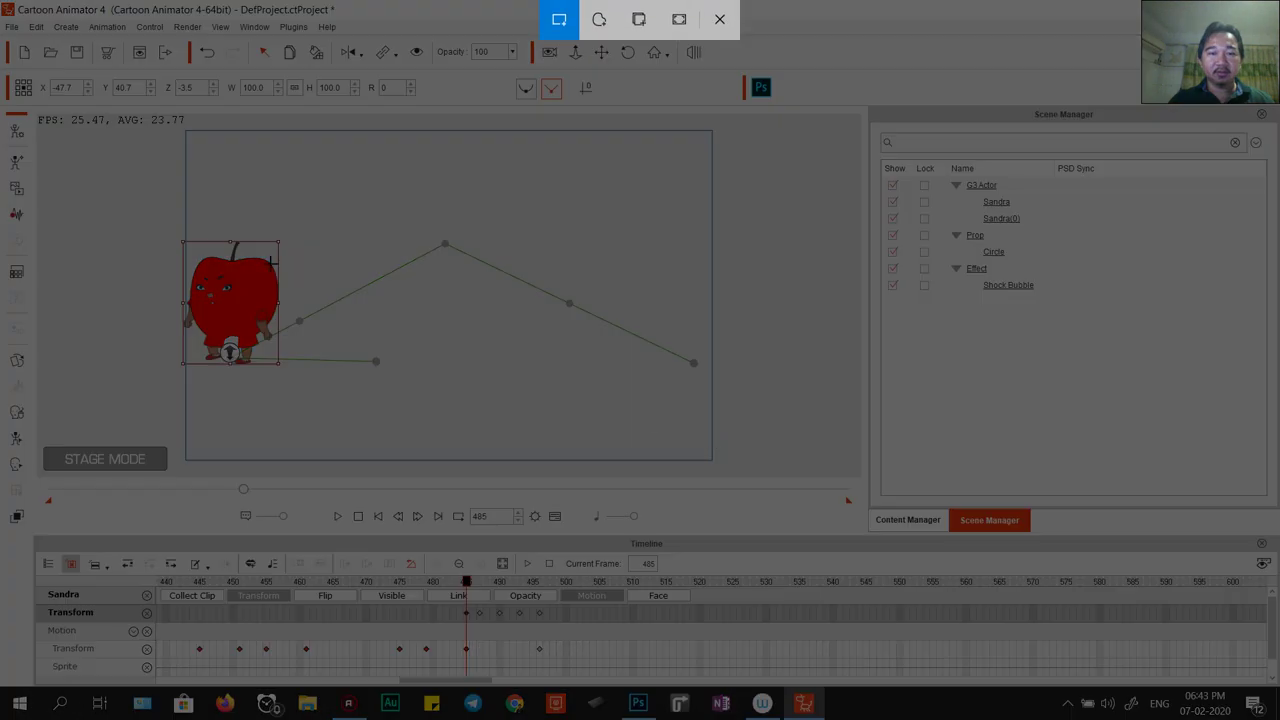
{"action": "left_click_drag", "start_coordinate": [130, 182], "coordinate": [740, 419]}
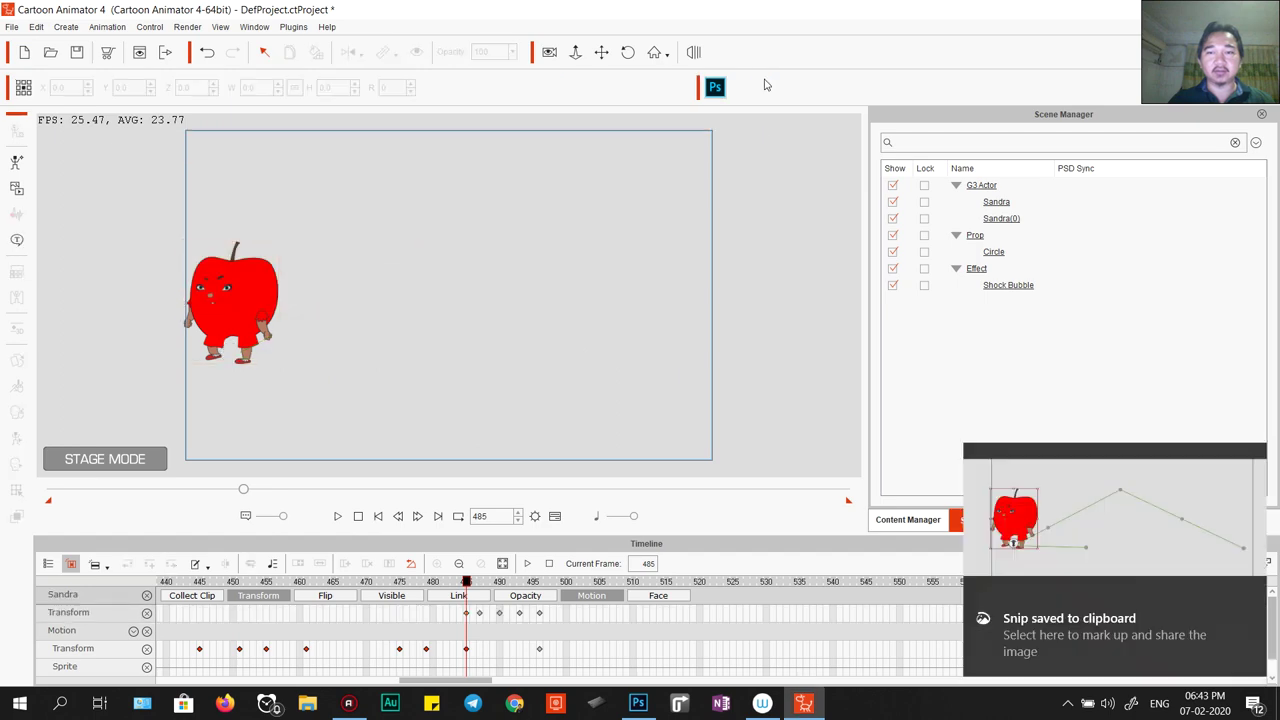
{"action": "left_click", "coordinate": [715, 88]}
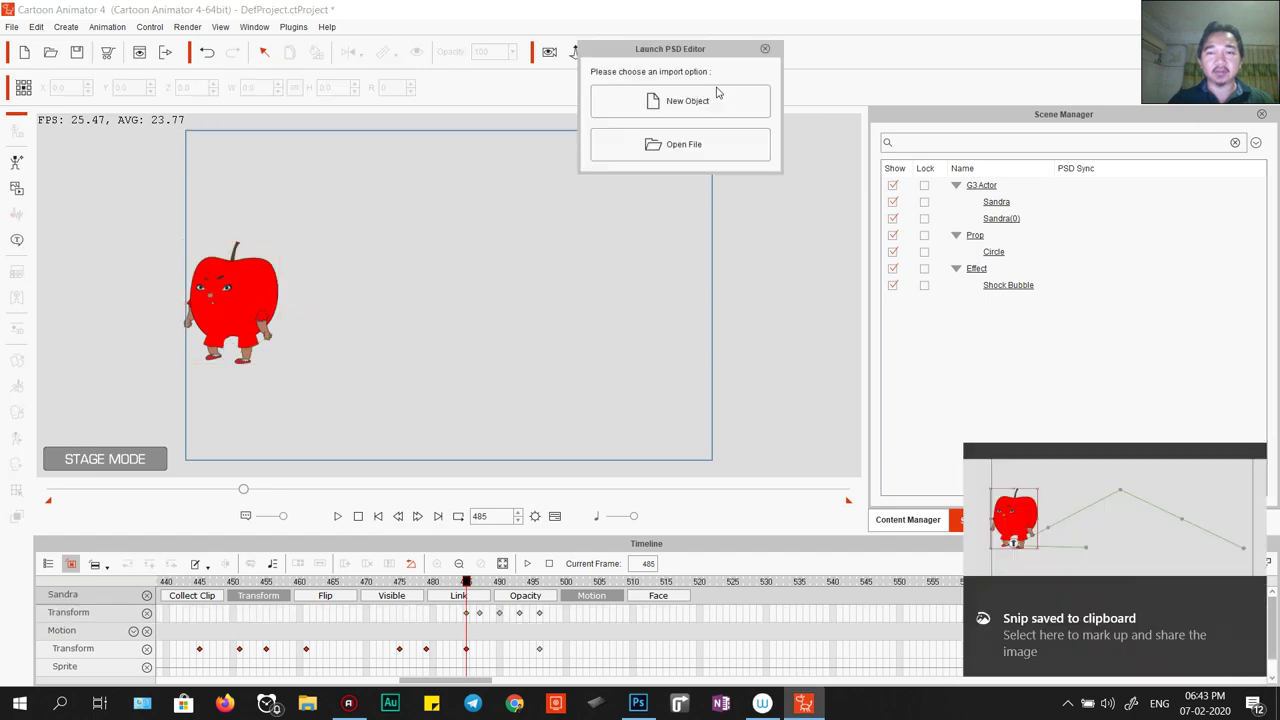
{"action": "left_click", "coordinate": [662, 104]}
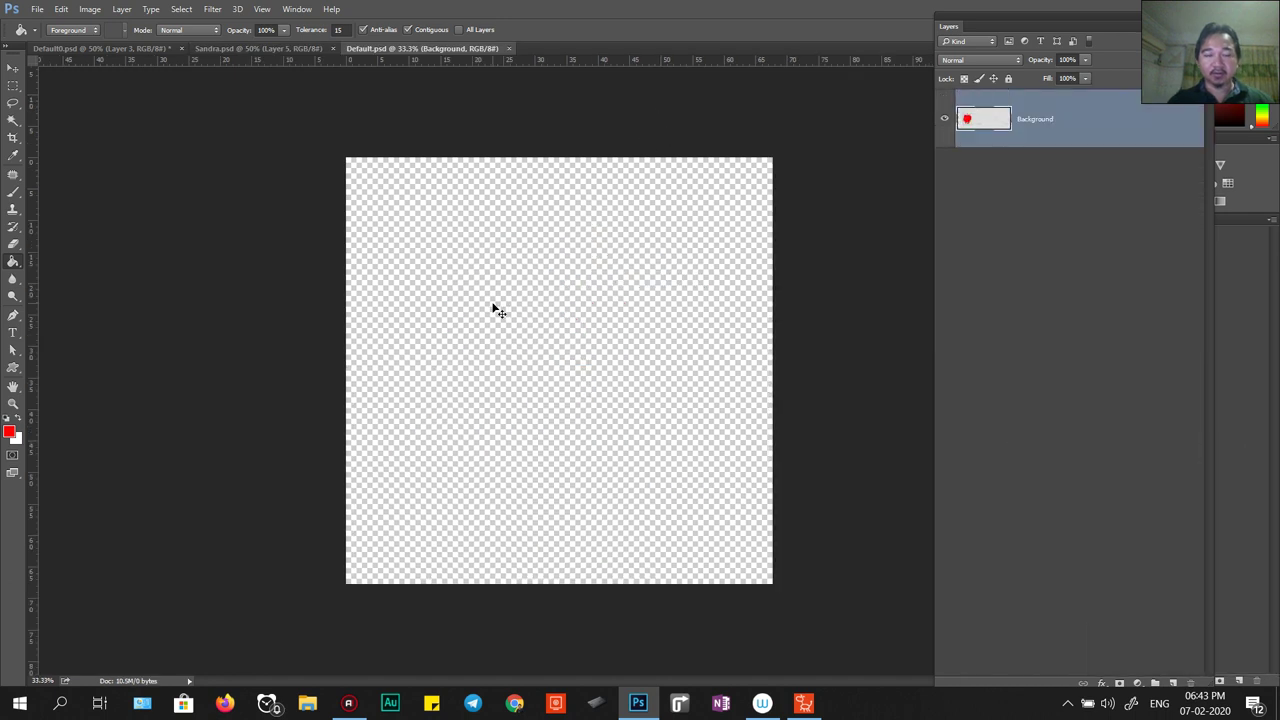
Place the captured screenshot on the Default.psd canvas and enlarge it to span nearly the full canvas width.
{"action": "key", "text": "ctrl+t"}
{"action": "left_click_drag", "start_coordinate": [663, 331], "coordinate": [776, 286]}
{"action": "left_click_drag", "start_coordinate": [437, 419], "coordinate": [372, 448]}
{"action": "key", "text": "Return"}
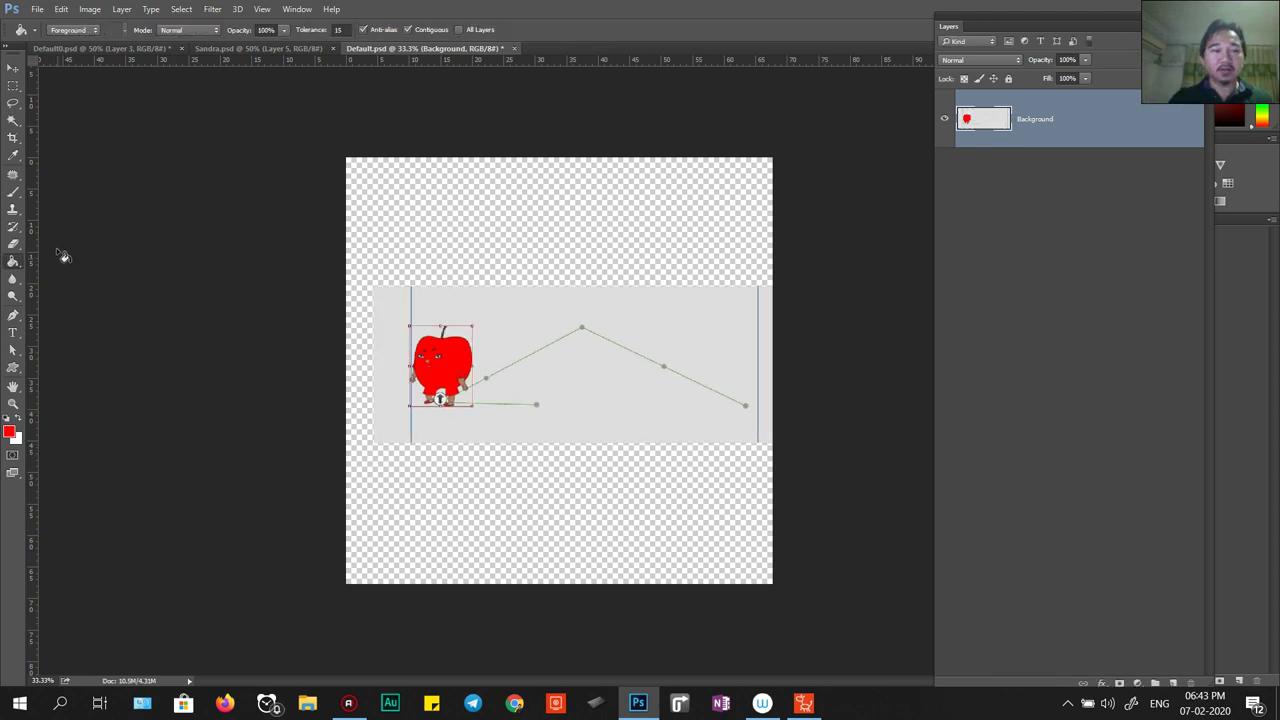
Paint a red jump arc with the Brush tool from the apple's feet over the path's peak to its end, redoing the stroke until smooth.
{"action": "key", "text": "b"}
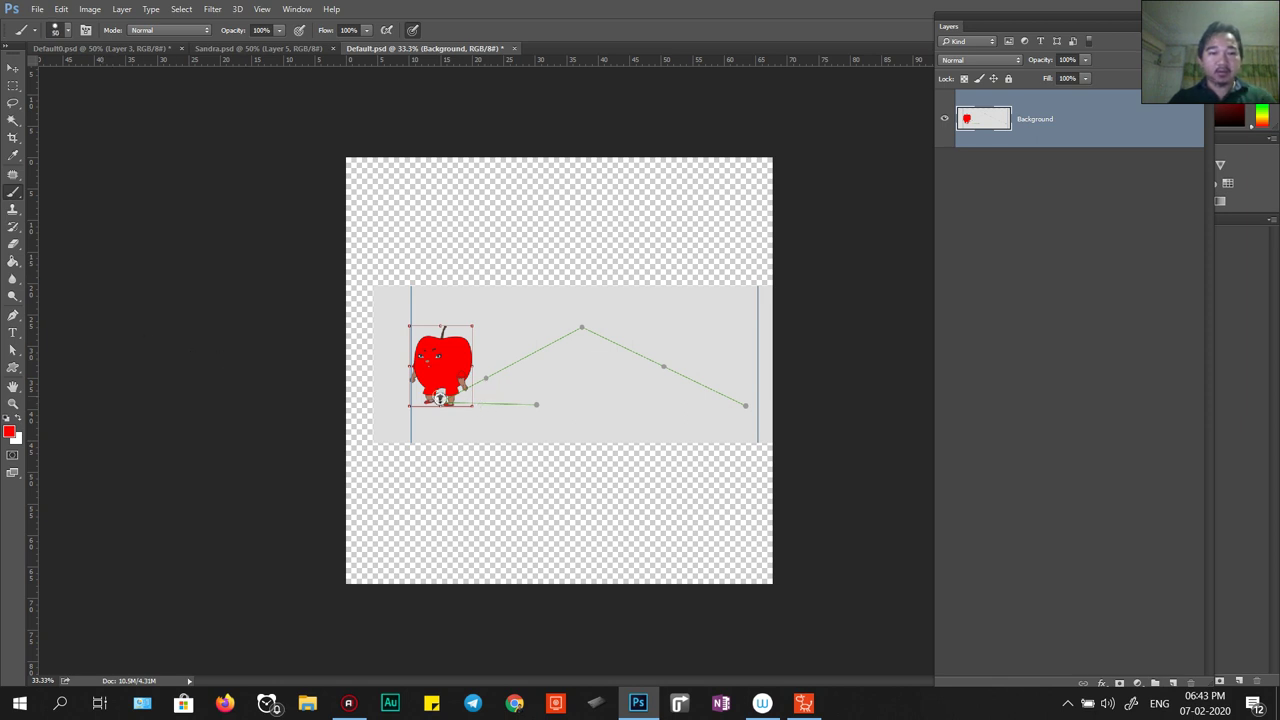
{"action": "mouse_move", "coordinate": [507, 340]}
{"action": "left_mouse_down"}
{"action": "mouse_move", "coordinate": [608, 351]}
{"action": "mouse_move", "coordinate": [733, 404]}
{"action": "left_mouse_up"}
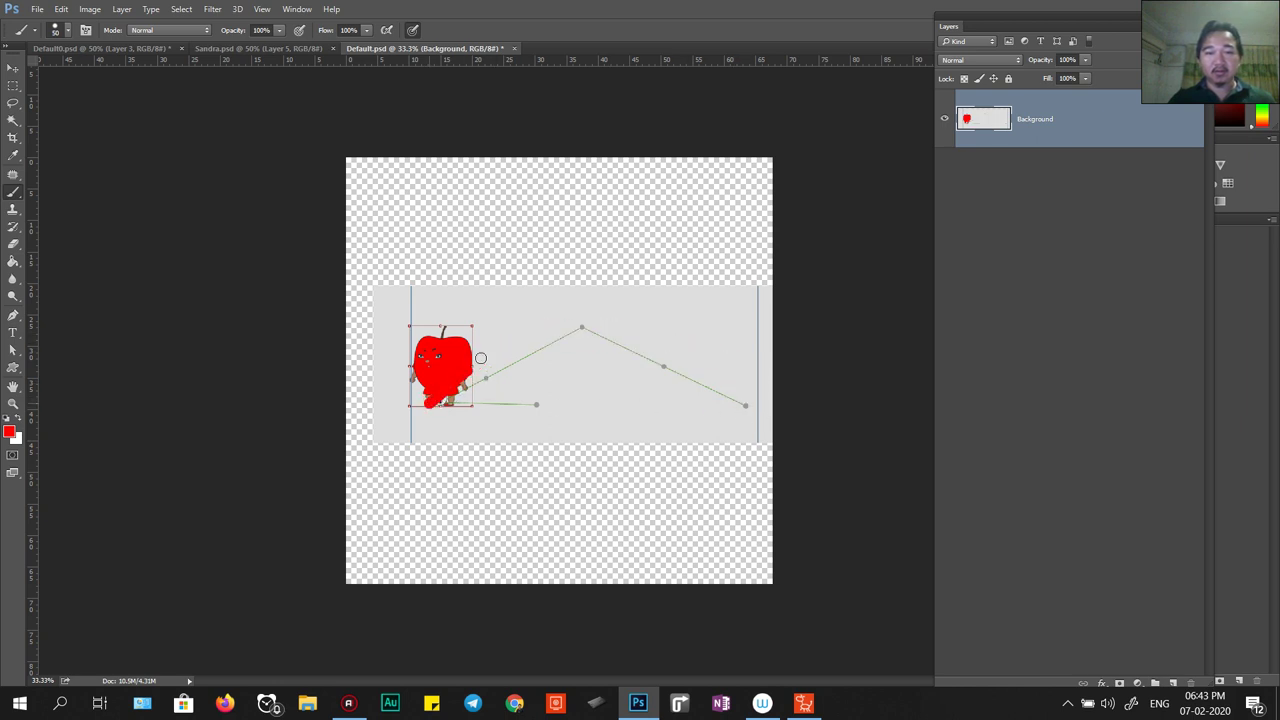
{"action": "mouse_move", "coordinate": [480, 358]}
{"action": "left_mouse_down"}
{"action": "mouse_move", "coordinate": [549, 340]}
{"action": "mouse_move", "coordinate": [735, 391]}
{"action": "left_mouse_up"}
{"action": "key", "text": "ctrl+z"}
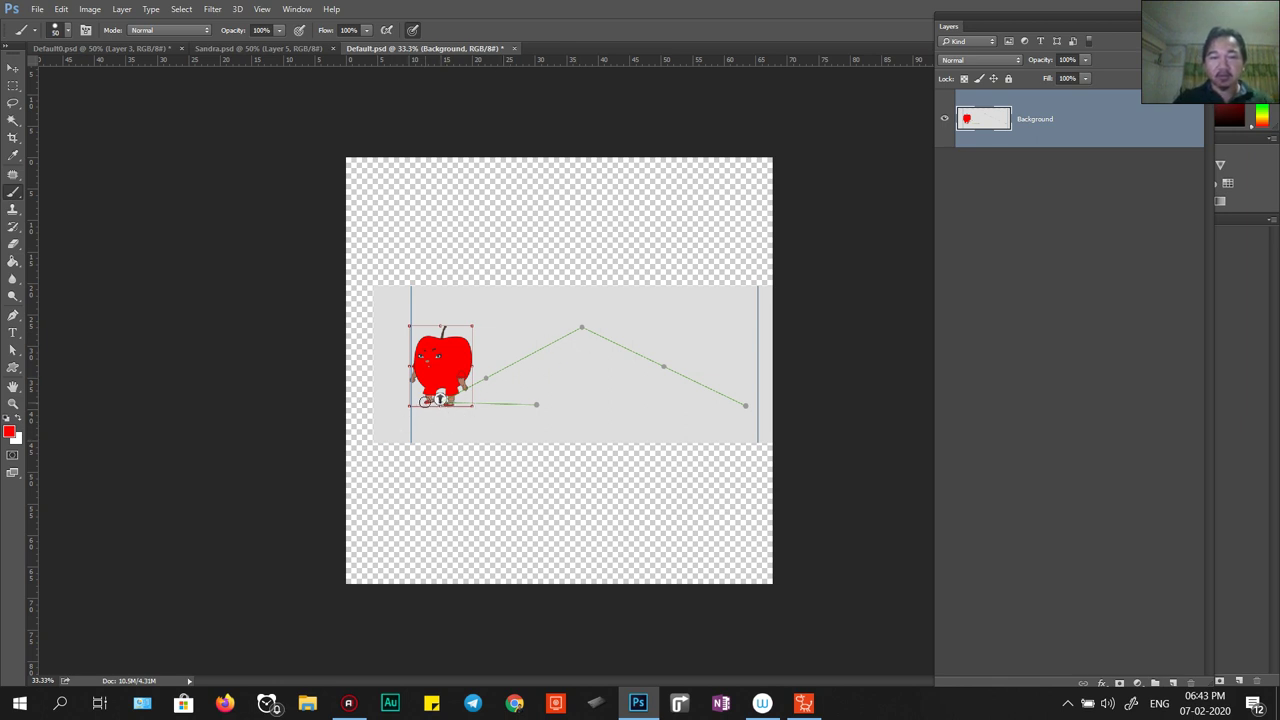
{"action": "mouse_move", "coordinate": [527, 323]}
{"action": "left_mouse_down"}
{"action": "mouse_move", "coordinate": [644, 325]}
{"action": "mouse_move", "coordinate": [743, 371]}
{"action": "left_mouse_up"}
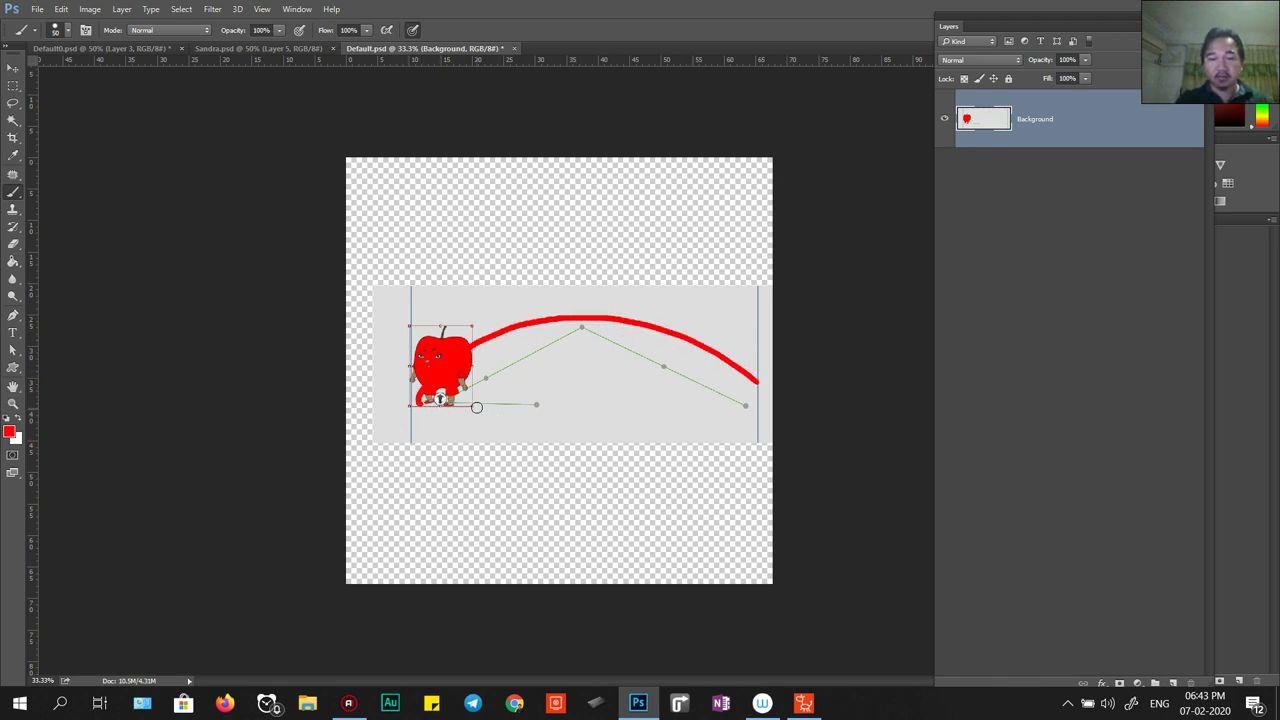
{"action": "key", "text": "ctrl+z"}
{"action": "mouse_move", "coordinate": [437, 403]}
{"action": "left_mouse_down"}
{"action": "mouse_move", "coordinate": [573, 330]}
{"action": "mouse_move", "coordinate": [645, 335]}
{"action": "mouse_move", "coordinate": [745, 405]}
{"action": "left_mouse_up"}
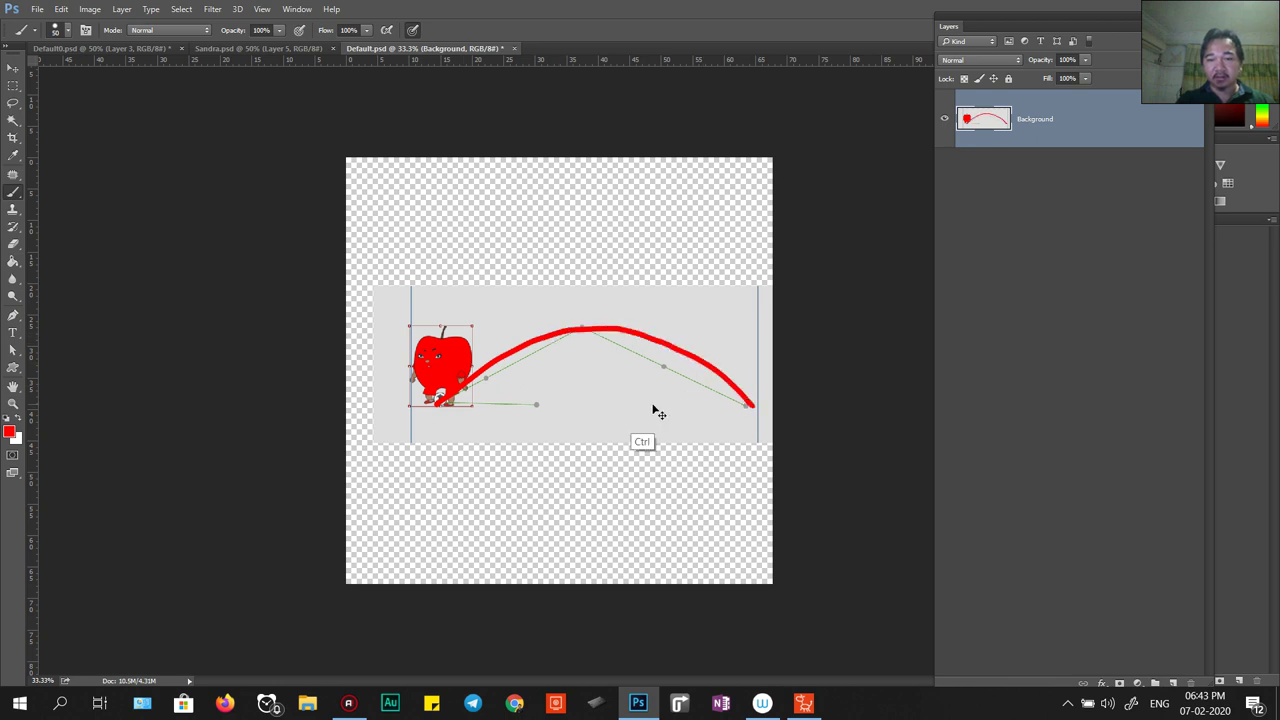
{"action": "key", "text": "ctrl+z"}
{"action": "mouse_move", "coordinate": [503, 361]}
{"action": "left_mouse_down"}
{"action": "mouse_move", "coordinate": [592, 344]}
{"action": "mouse_move", "coordinate": [666, 362]}
{"action": "left_mouse_up"}
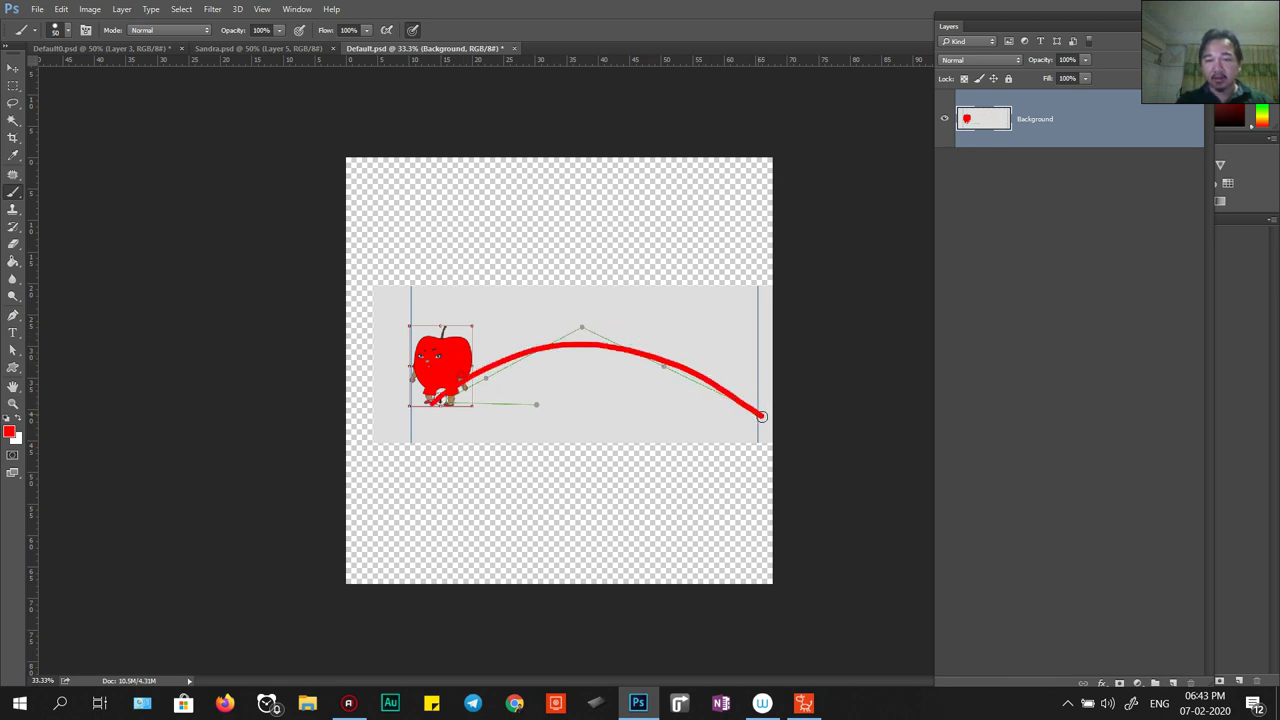
{"action": "key", "text": "ctrl+z"}
{"action": "mouse_move", "coordinate": [421, 407]}
{"action": "left_mouse_down"}
{"action": "mouse_move", "coordinate": [527, 330]}
{"action": "mouse_move", "coordinate": [607, 331]}
{"action": "mouse_move", "coordinate": [673, 361]}
{"action": "left_mouse_up"}
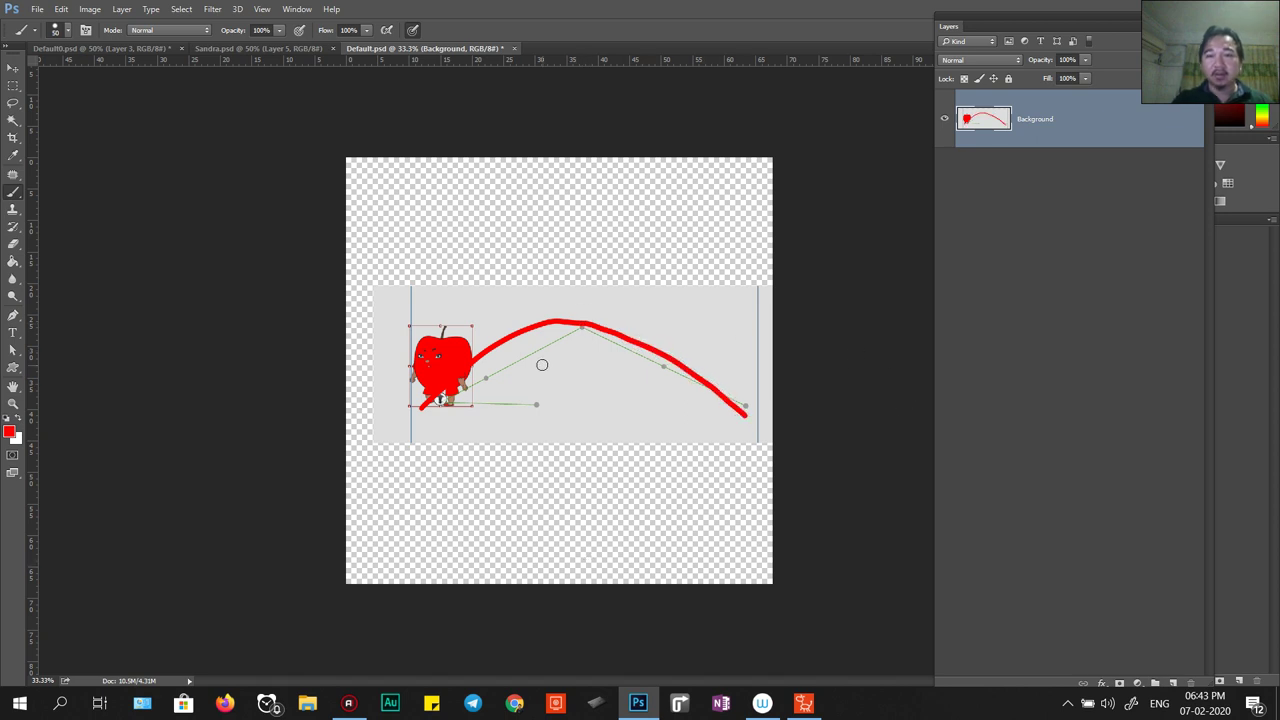
Save the PSD, import it into Cartoon Animator as a prop, and align it over the motion path as a guide.
{"action": "key", "text": "ctrl+s"}
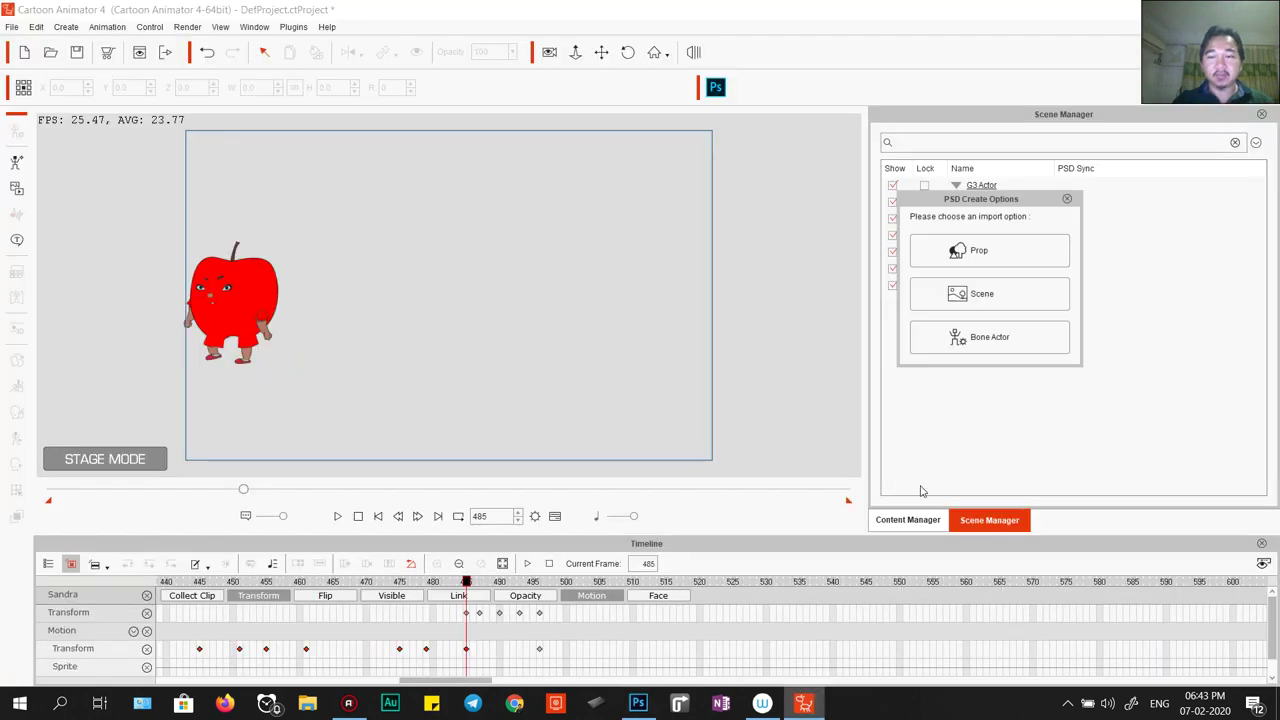
{"action": "left_click", "coordinate": [966, 254]}
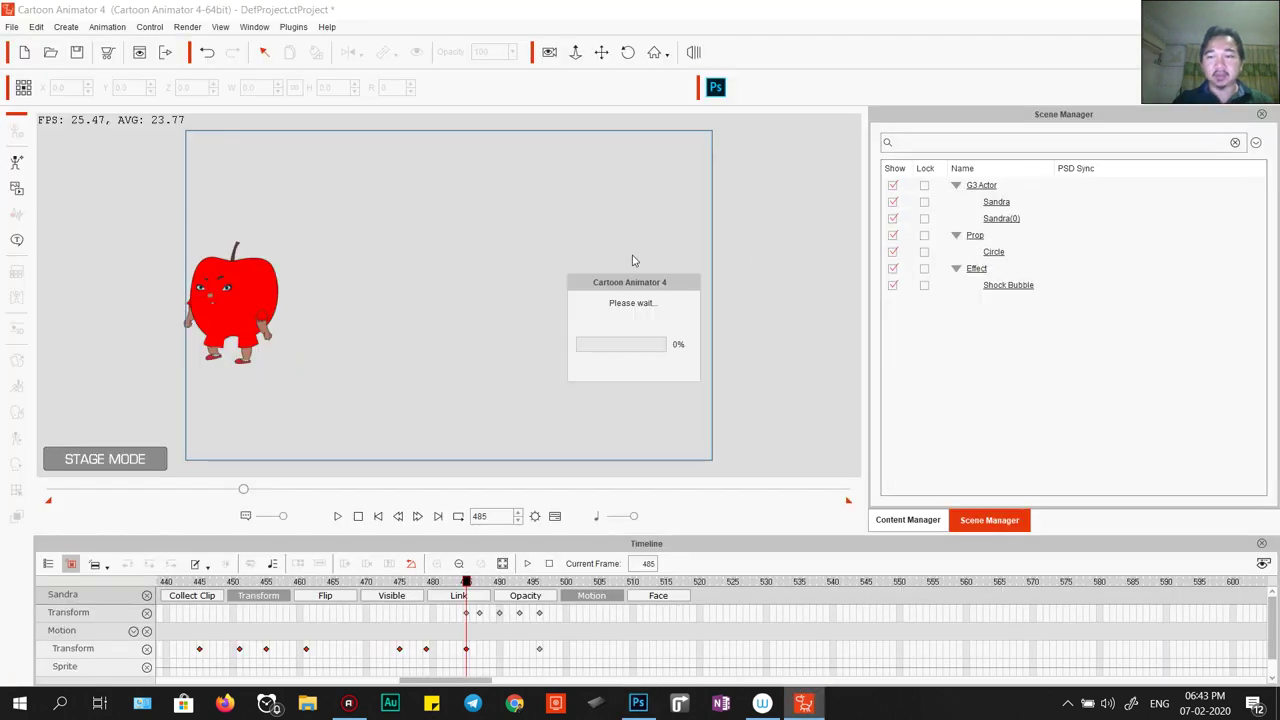
{"action": "mouse_move", "coordinate": [392, 408]}
{"action": "left_mouse_down"}
{"action": "mouse_move", "coordinate": [440, 368]}
{"action": "mouse_move", "coordinate": [474, 308]}
{"action": "left_mouse_up"}
{"action": "mouse_move", "coordinate": [415, 371]}
{"action": "left_mouse_down"}
{"action": "mouse_move", "coordinate": [517, 260]}
{"action": "mouse_move", "coordinate": [486, 214]}
{"action": "mouse_move", "coordinate": [524, 241]}
{"action": "left_mouse_up"}
{"action": "left_click_drag", "start_coordinate": [437, 378], "coordinate": [437, 371]}
{"action": "left_click_drag", "start_coordinate": [520, 316], "coordinate": [515, 320]}
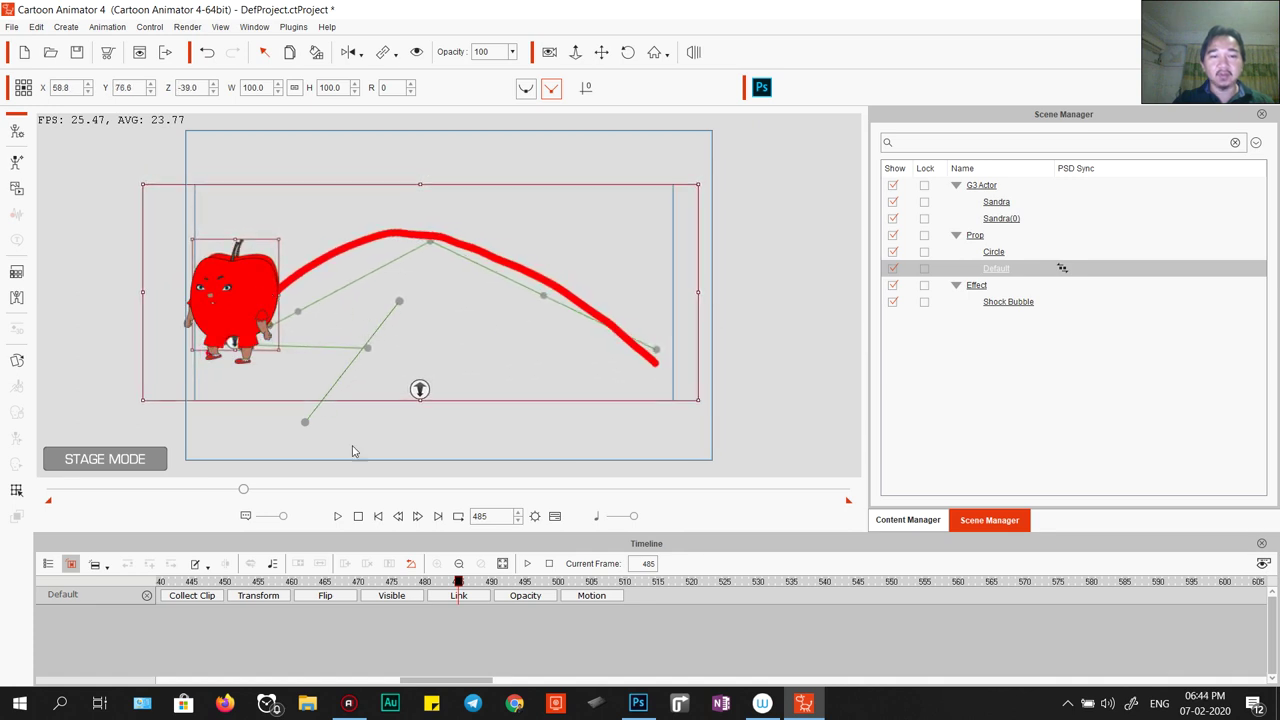
Raise Sandra toward the red arc, to about X -4.7, Y 114 at frame 487 and about X 89, Y 140 at frame 490.
{"action": "left_click", "coordinate": [751, 383]}
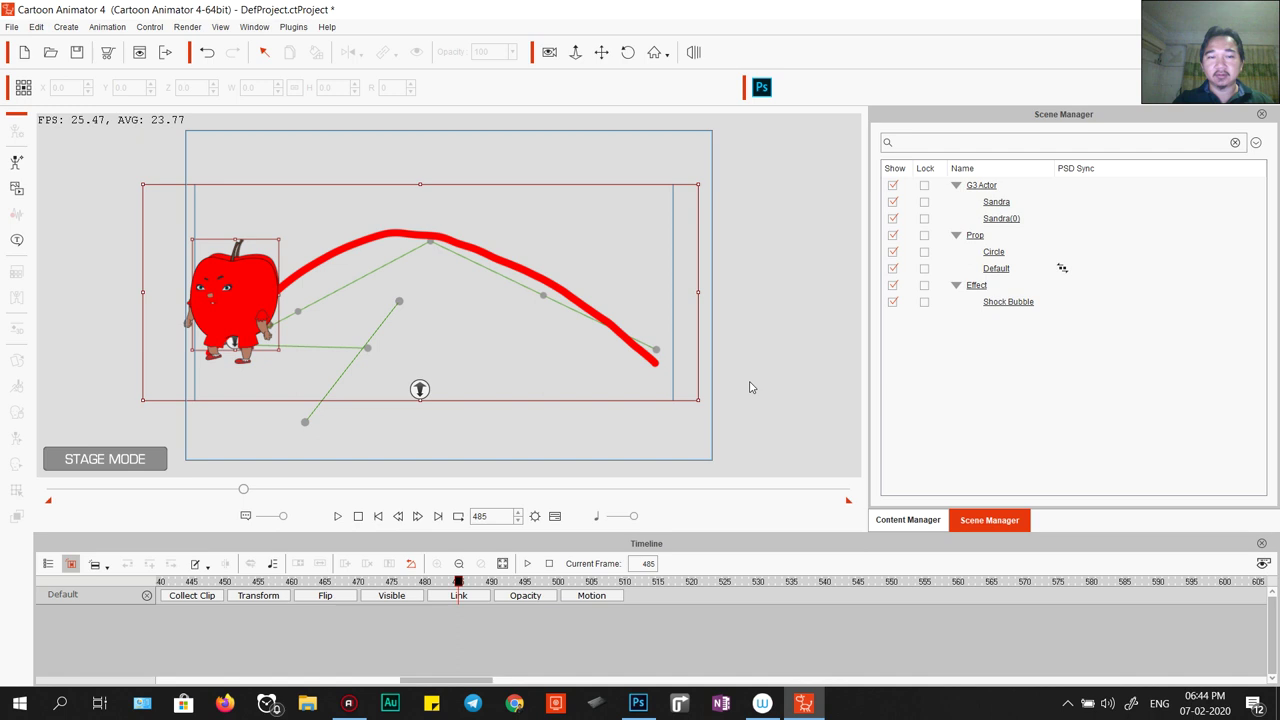
{"action": "left_click", "coordinate": [222, 297]}
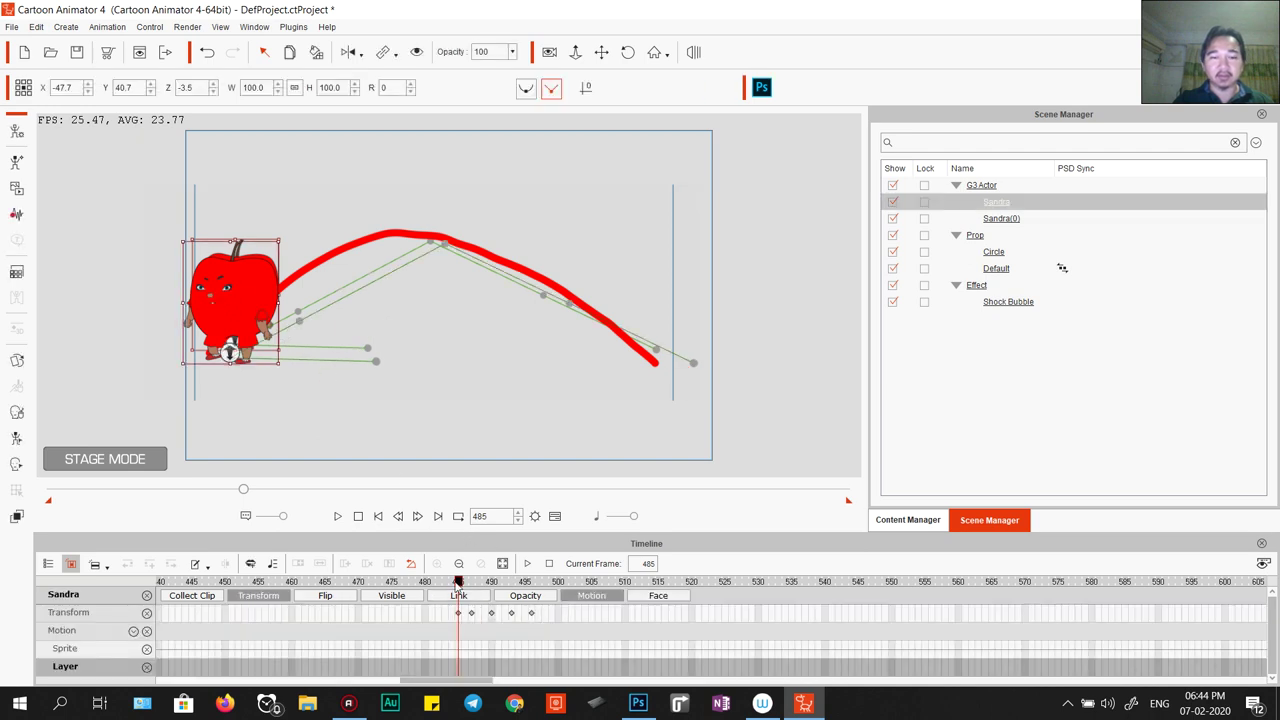
{"action": "mouse_move", "coordinate": [458, 582]}
{"action": "left_mouse_down"}
{"action": "mouse_move", "coordinate": [503, 582]}
{"action": "mouse_move", "coordinate": [478, 582]}
{"action": "left_mouse_up"}
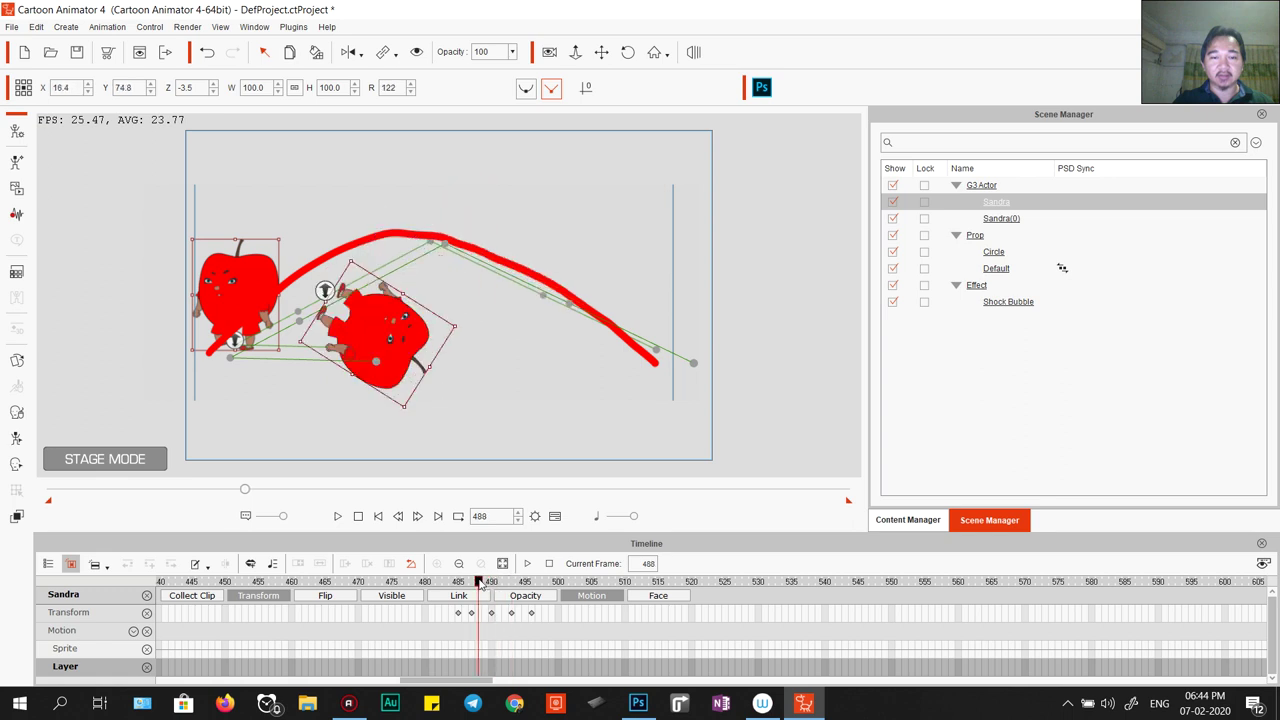
{"action": "left_click_drag", "start_coordinate": [372, 318], "coordinate": [353, 330]}
{"action": "left_click_drag", "start_coordinate": [480, 588], "coordinate": [473, 590]}
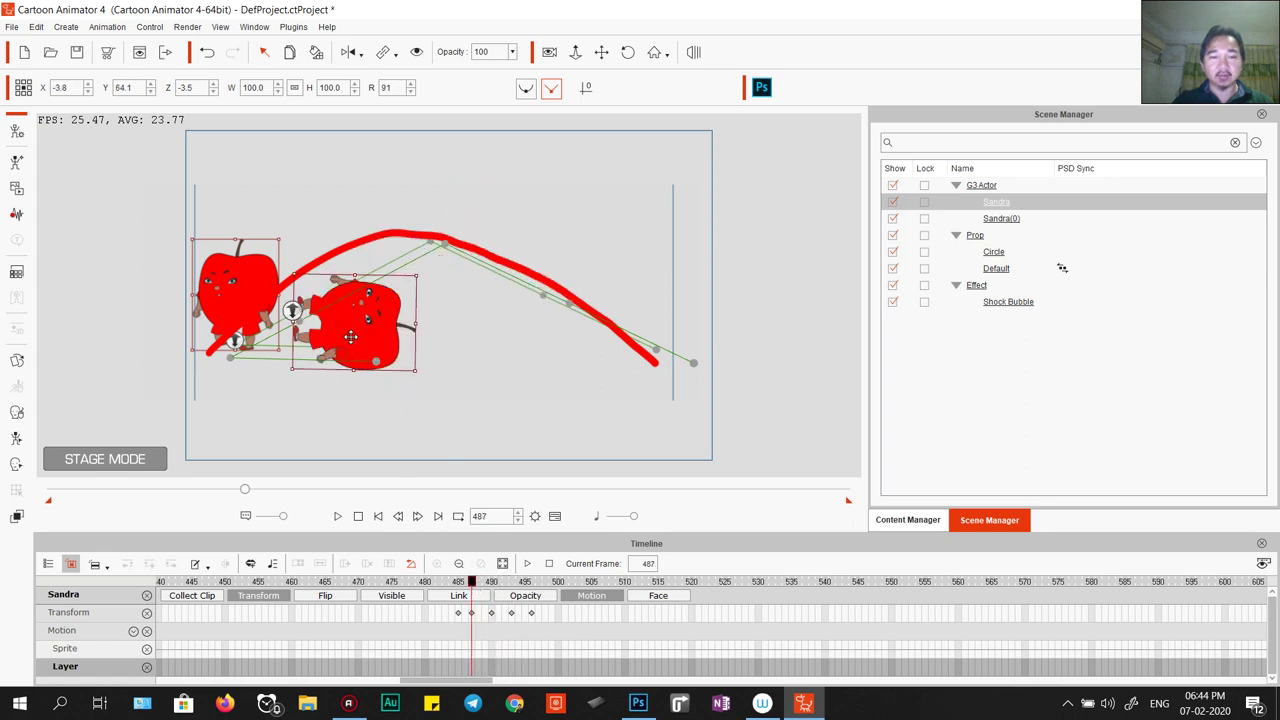
{"action": "left_click_drag", "start_coordinate": [350, 337], "coordinate": [348, 247]}
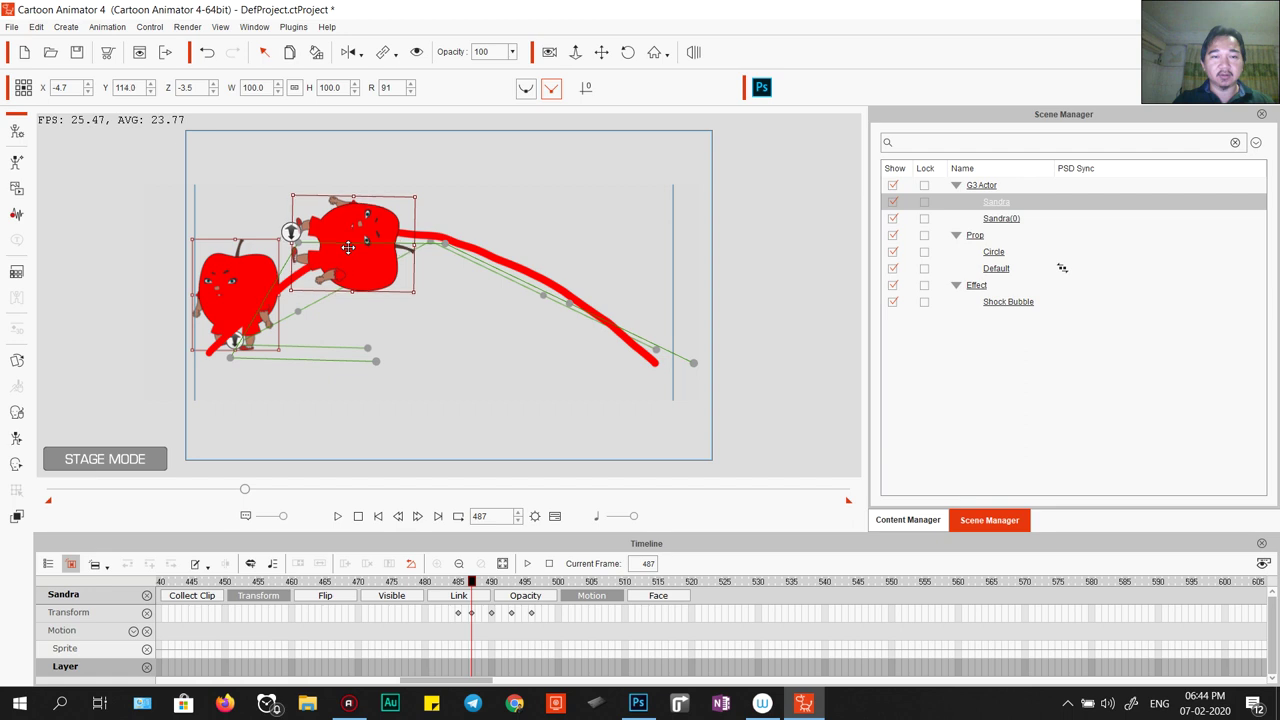
{"action": "mouse_move", "coordinate": [471, 583]}
{"action": "left_mouse_down"}
{"action": "mouse_move", "coordinate": [457, 585]}
{"action": "mouse_move", "coordinate": [491, 585]}
{"action": "left_mouse_up"}
{"action": "left_click_drag", "start_coordinate": [405, 253], "coordinate": [406, 212]}
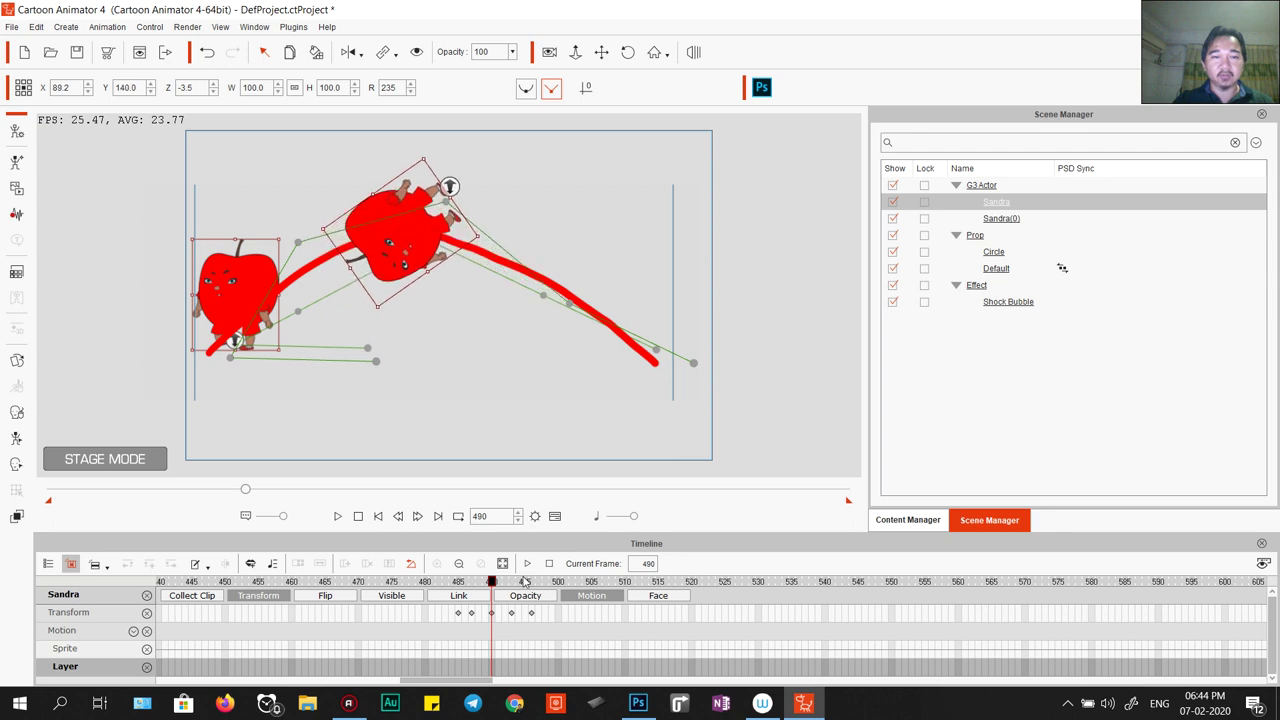
At frame 493, lower Sandra to about X 169, Y 60 along the descending arc and check the landing at frame 496.
{"action": "left_click_drag", "start_coordinate": [503, 587], "coordinate": [512, 586]}
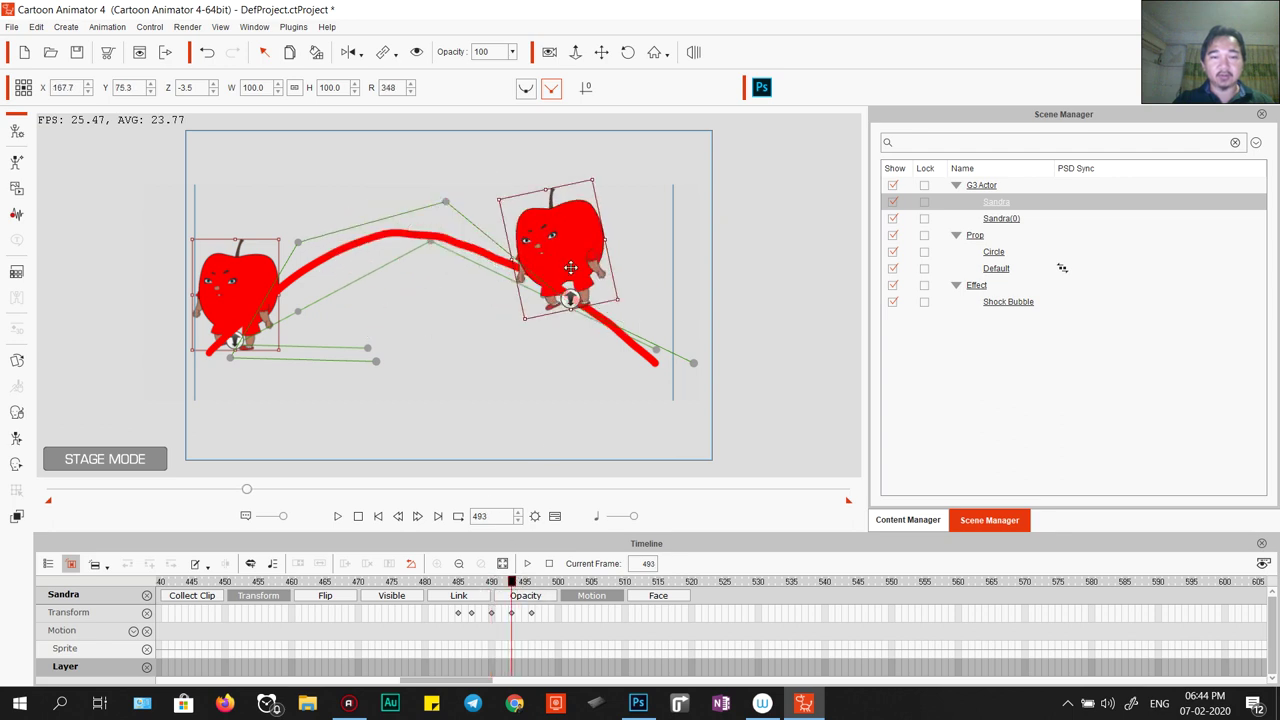
{"action": "left_click_drag", "start_coordinate": [571, 267], "coordinate": [562, 302]}
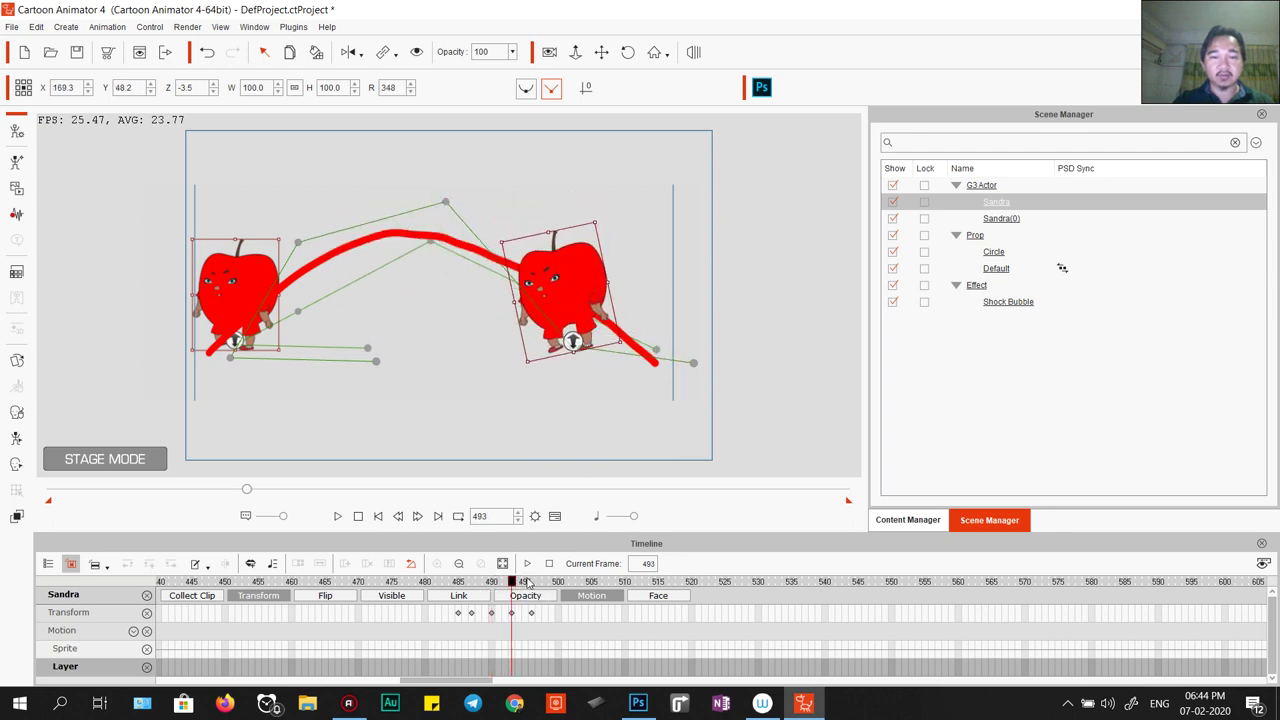
{"action": "left_click_drag", "start_coordinate": [527, 583], "coordinate": [563, 583]}
{"action": "left_click_drag", "start_coordinate": [461, 569], "coordinate": [511, 578]}
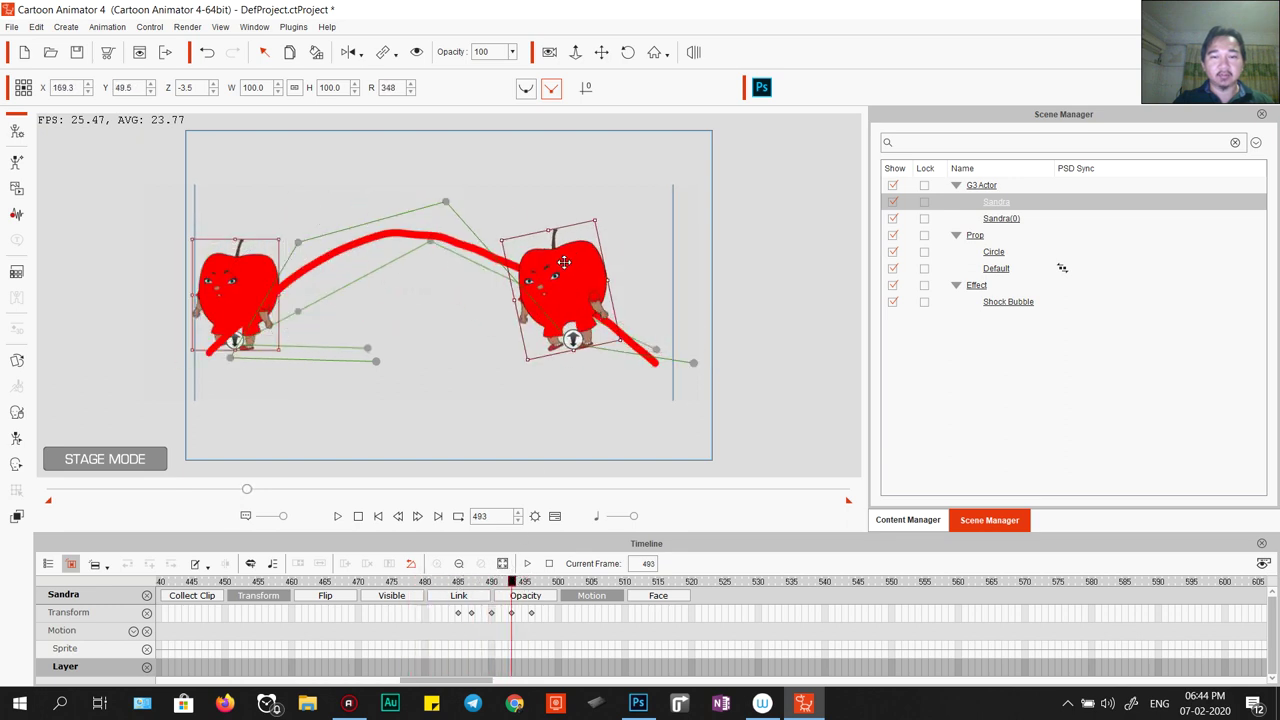
{"action": "left_click_drag", "start_coordinate": [567, 255], "coordinate": [566, 236]}
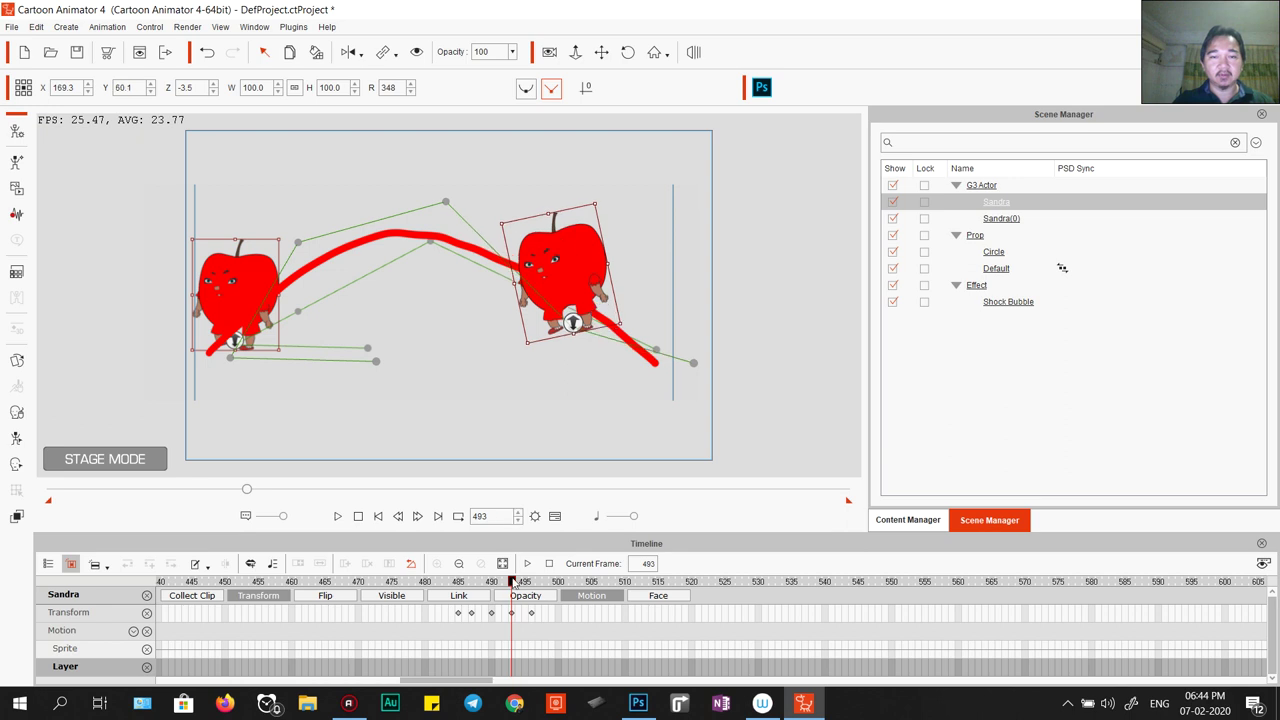
{"action": "left_click_drag", "start_coordinate": [512, 581], "coordinate": [537, 592]}
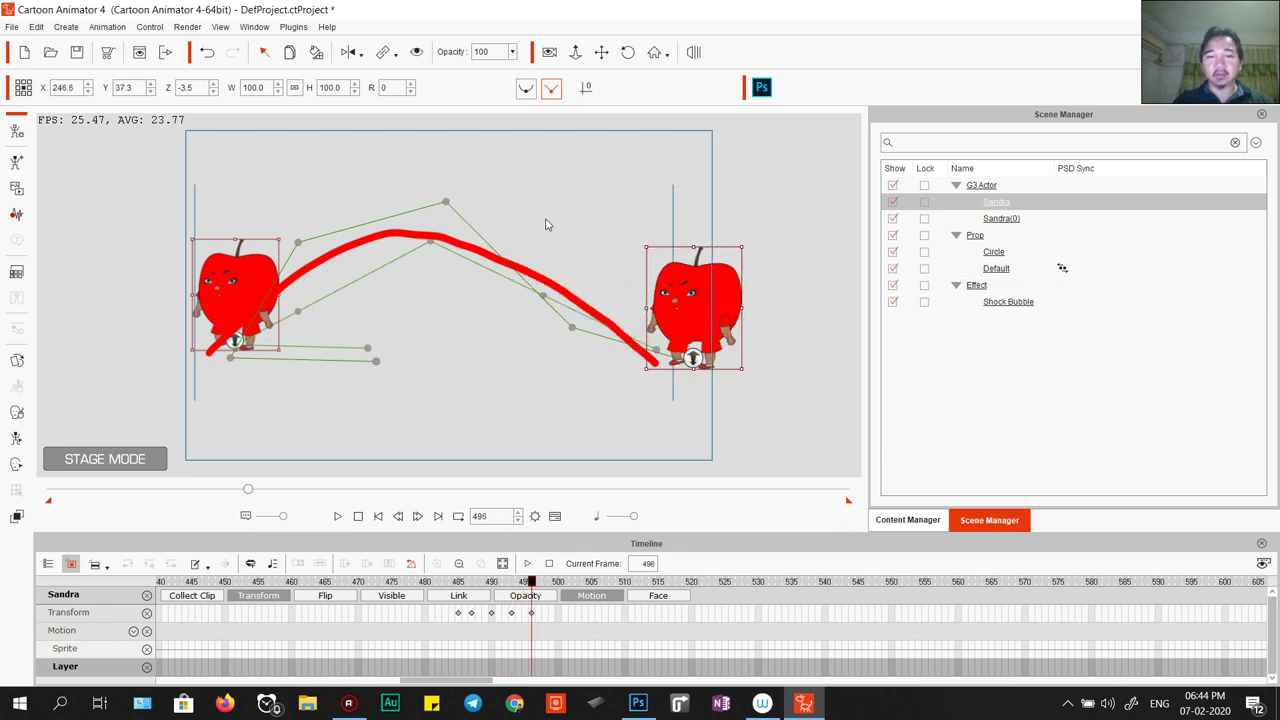
Delete the Default guide prop from the scene.
{"action": "left_click", "coordinate": [1009, 303]}
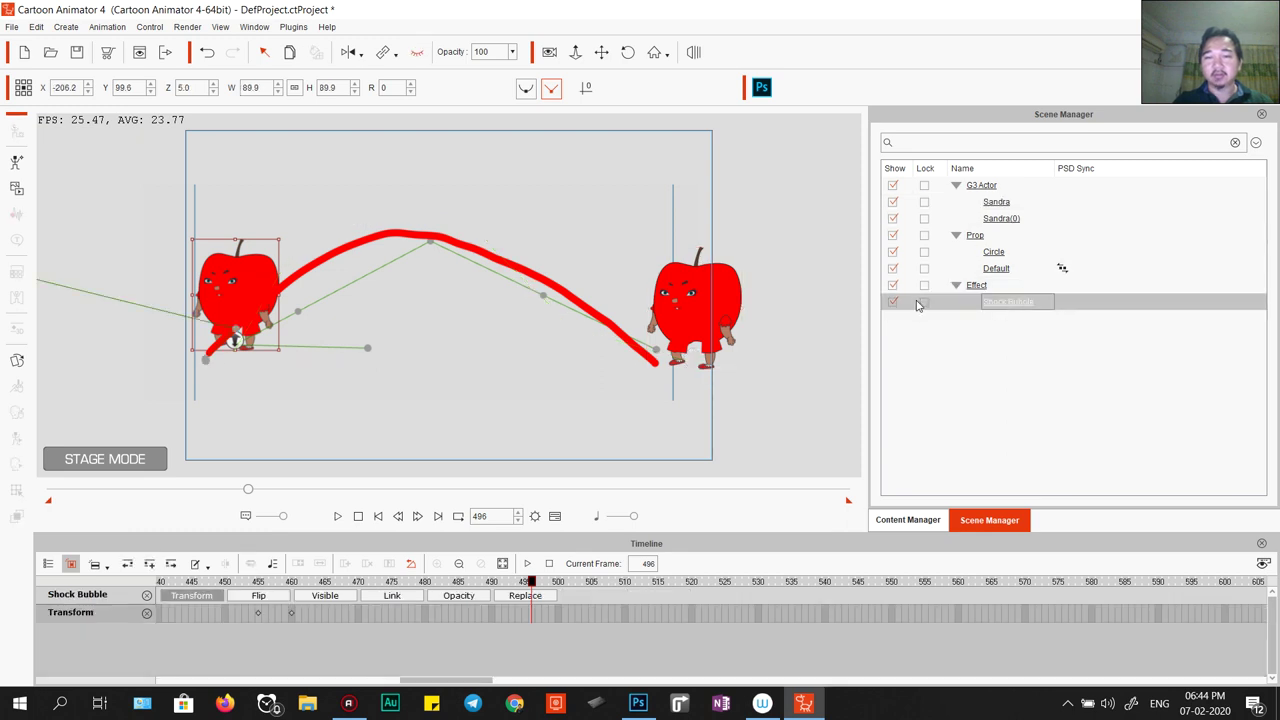
{"action": "left_click", "coordinate": [997, 270]}
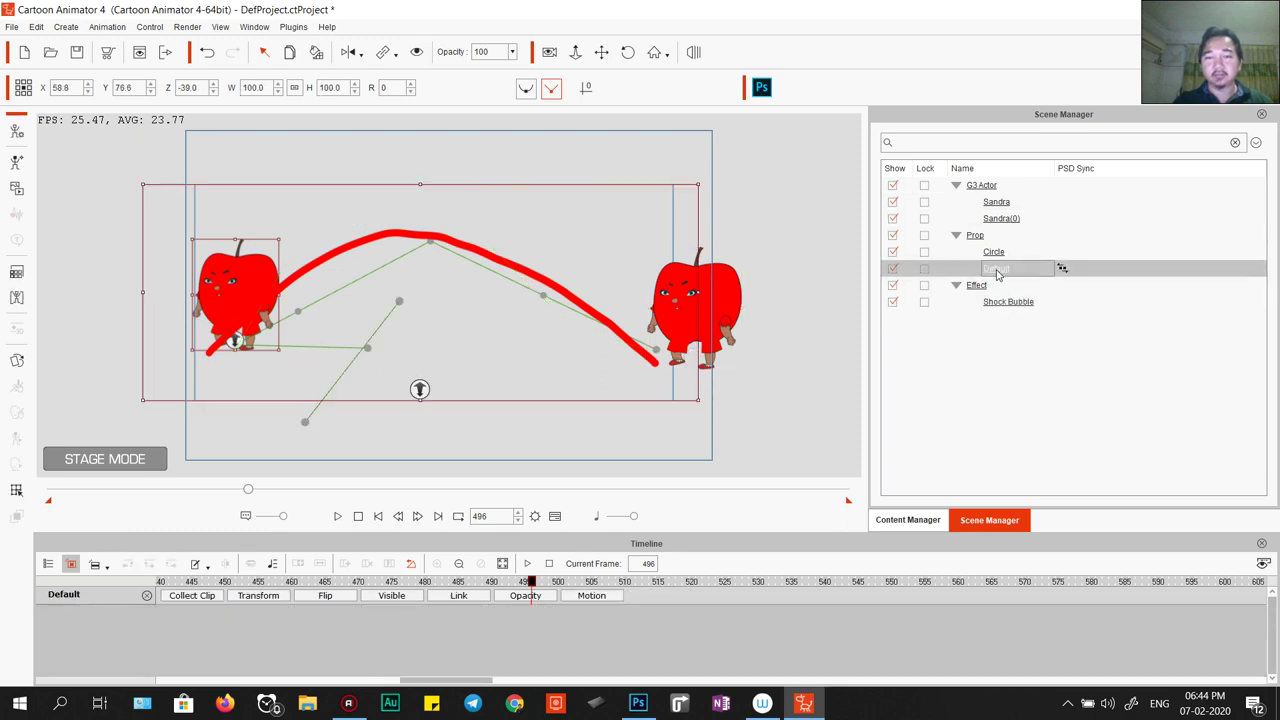
{"action": "key", "text": "Delete"}
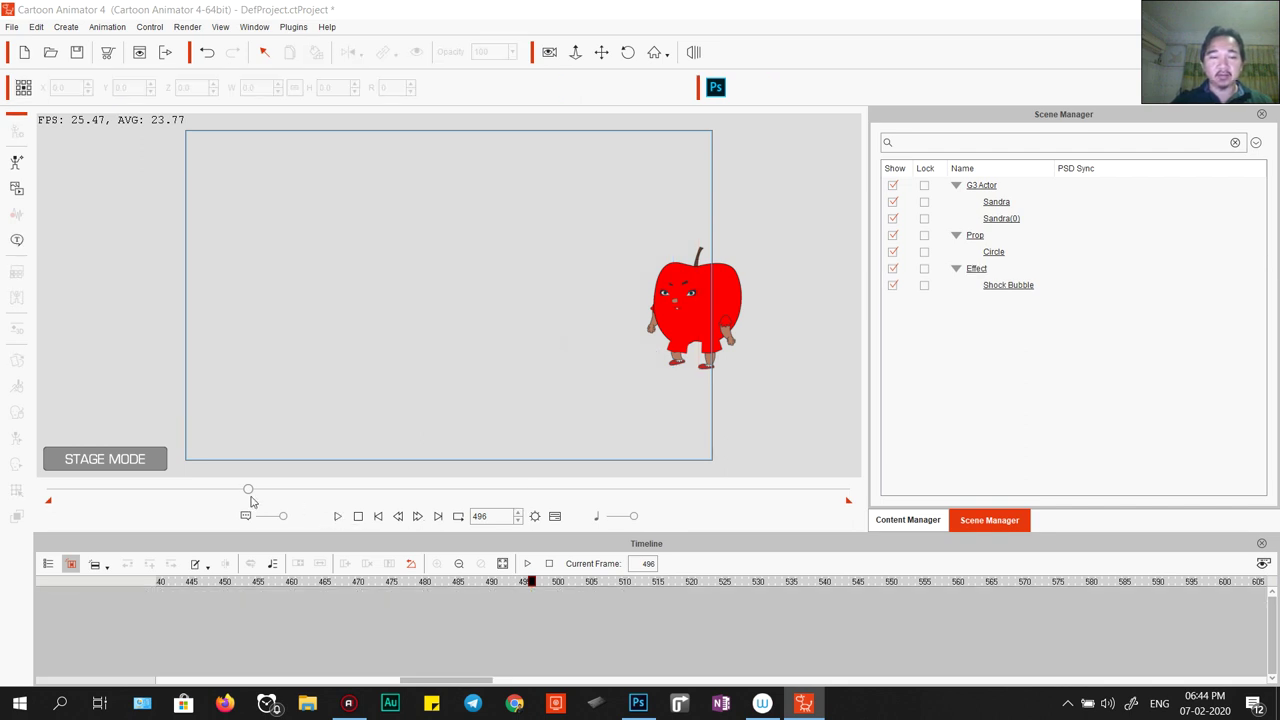
Play back the animation through the end of the somersault to review the adjusted jump path.
{"action": "left_click_drag", "start_coordinate": [251, 497], "coordinate": [176, 494]}
{"action": "key", "text": "space"}
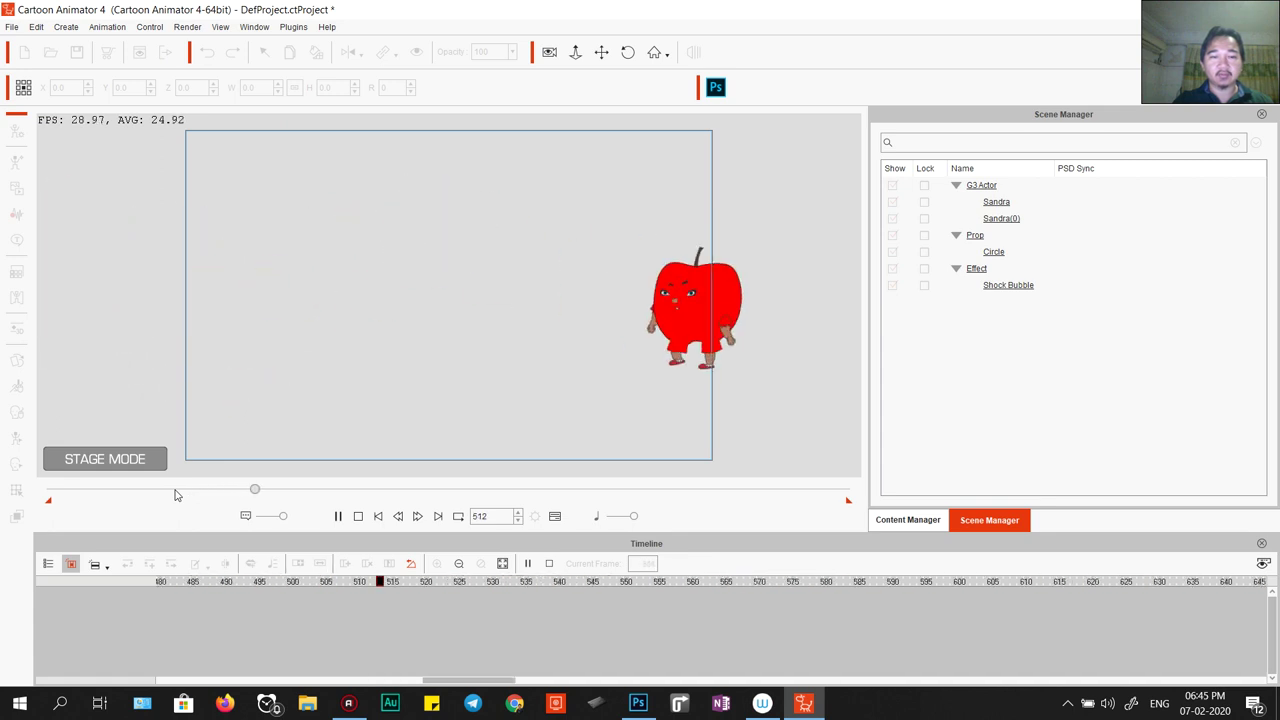
{"action": "key", "text": "space"}
Open the Face Key Editor for the apple character Sandra at frame 460.
{"action": "left_click_drag", "start_coordinate": [479, 681], "coordinate": [439, 685]}
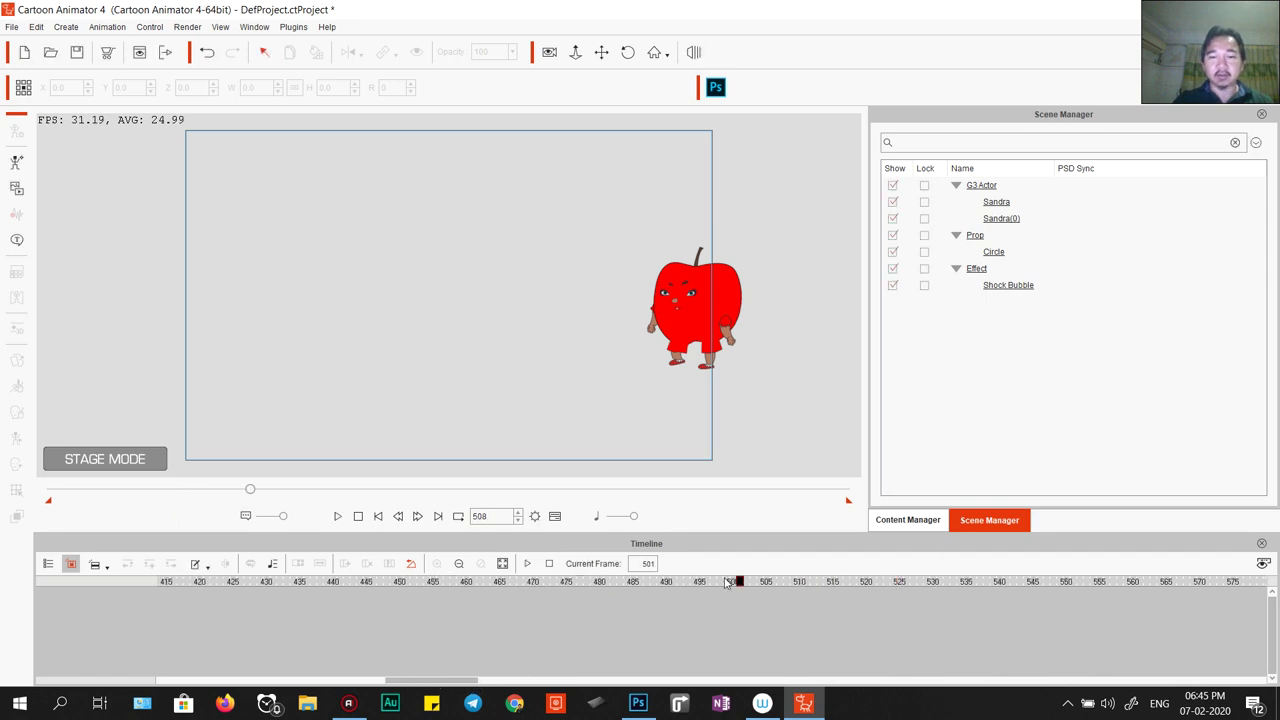
{"action": "left_click_drag", "start_coordinate": [730, 583], "coordinate": [325, 582]}
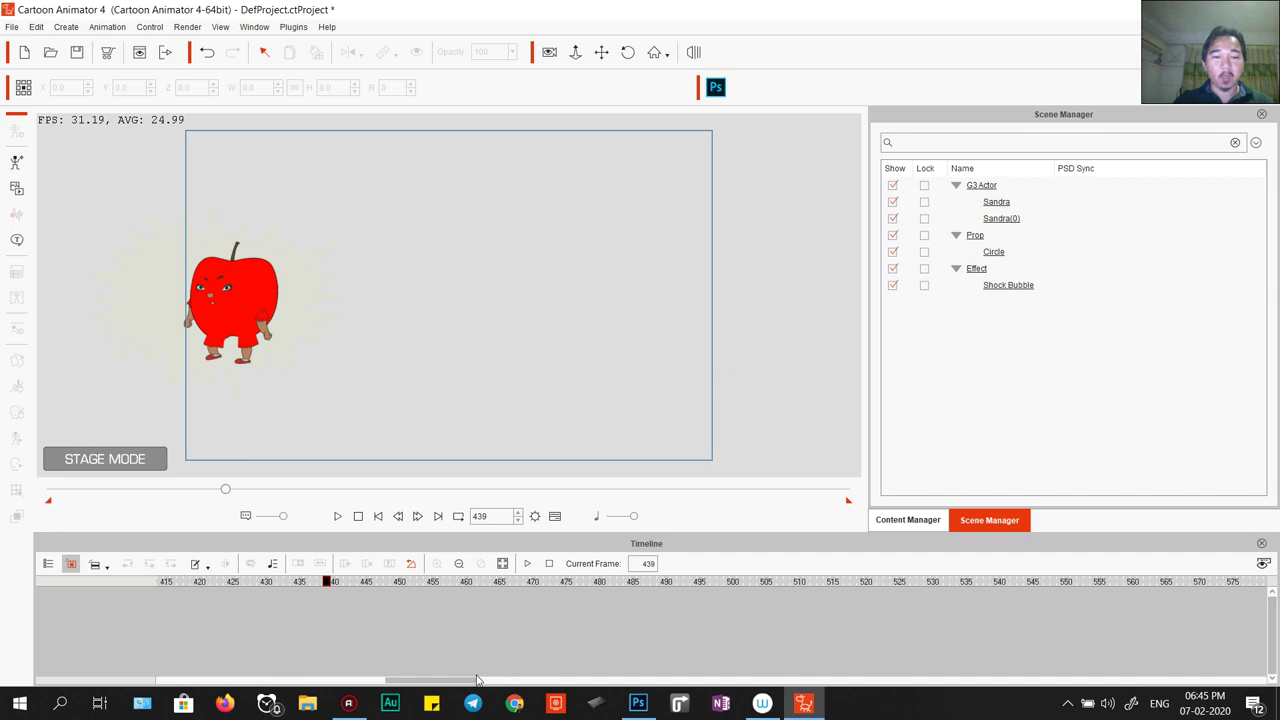
{"action": "left_click_drag", "start_coordinate": [477, 681], "coordinate": [450, 682]}
{"action": "left_click_drag", "start_coordinate": [669, 587], "coordinate": [802, 585]}
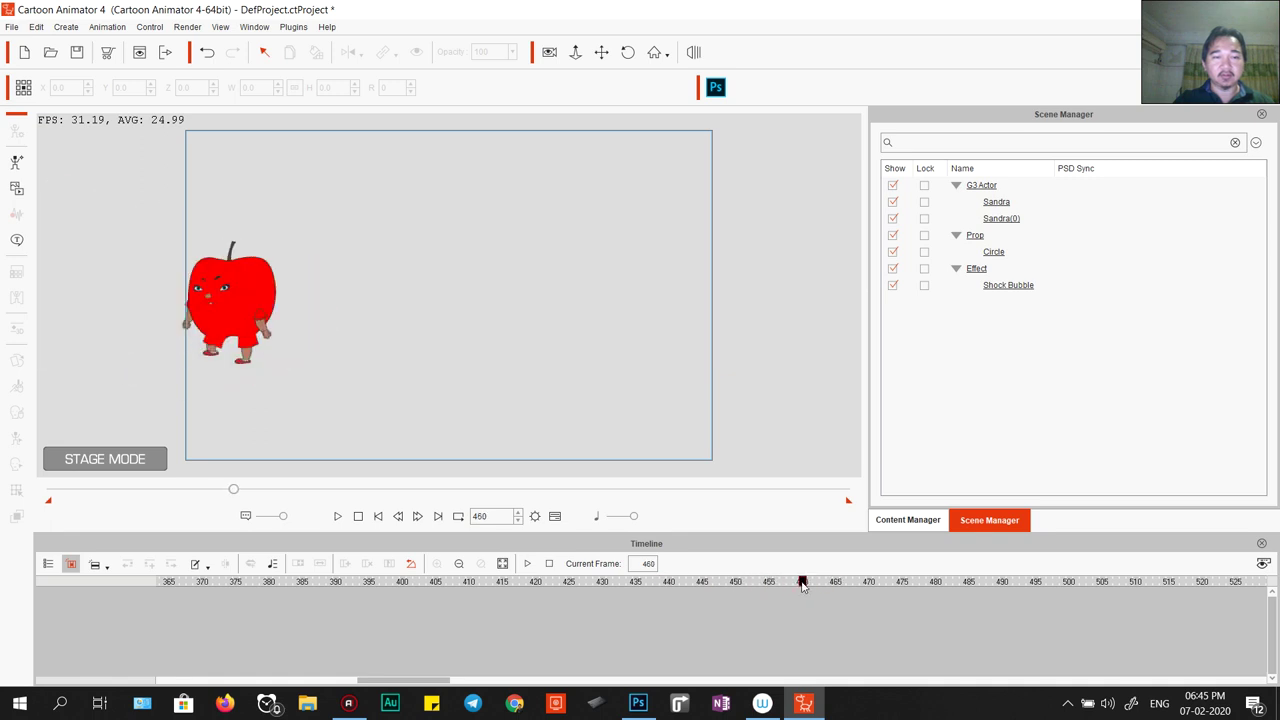
{"action": "left_click", "coordinate": [252, 264]}
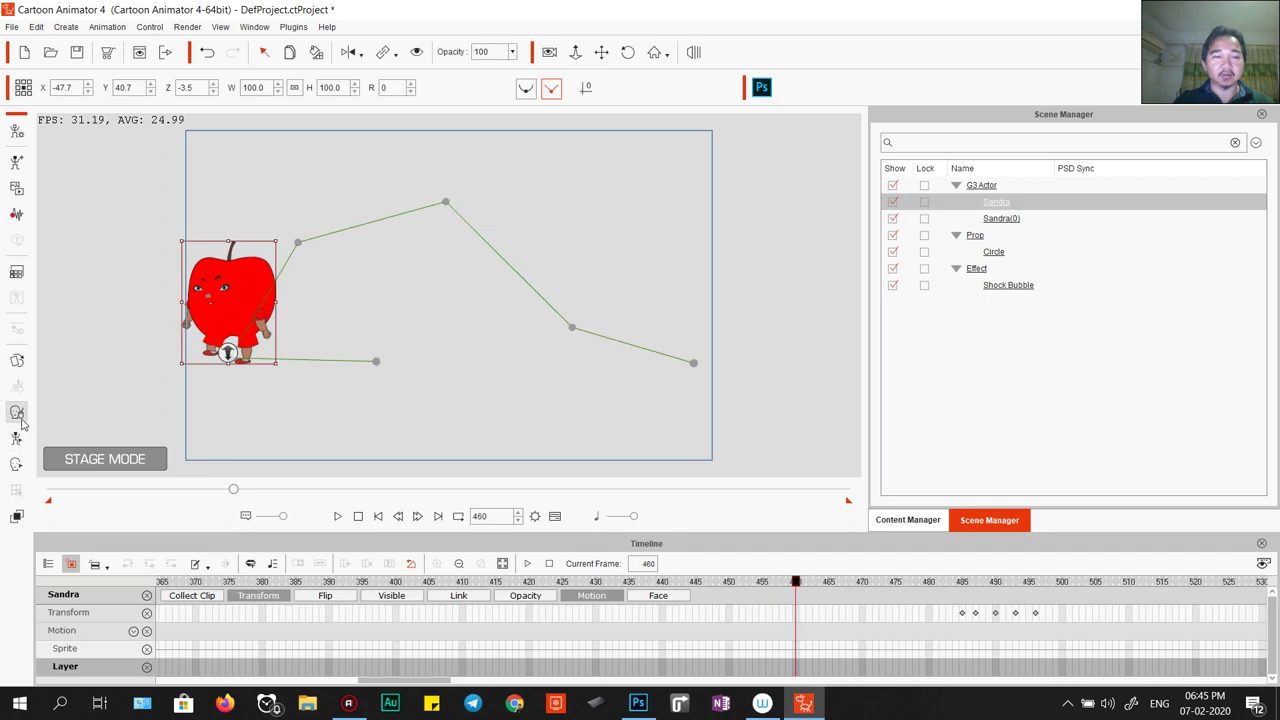
{"action": "left_click", "coordinate": [17, 461]}
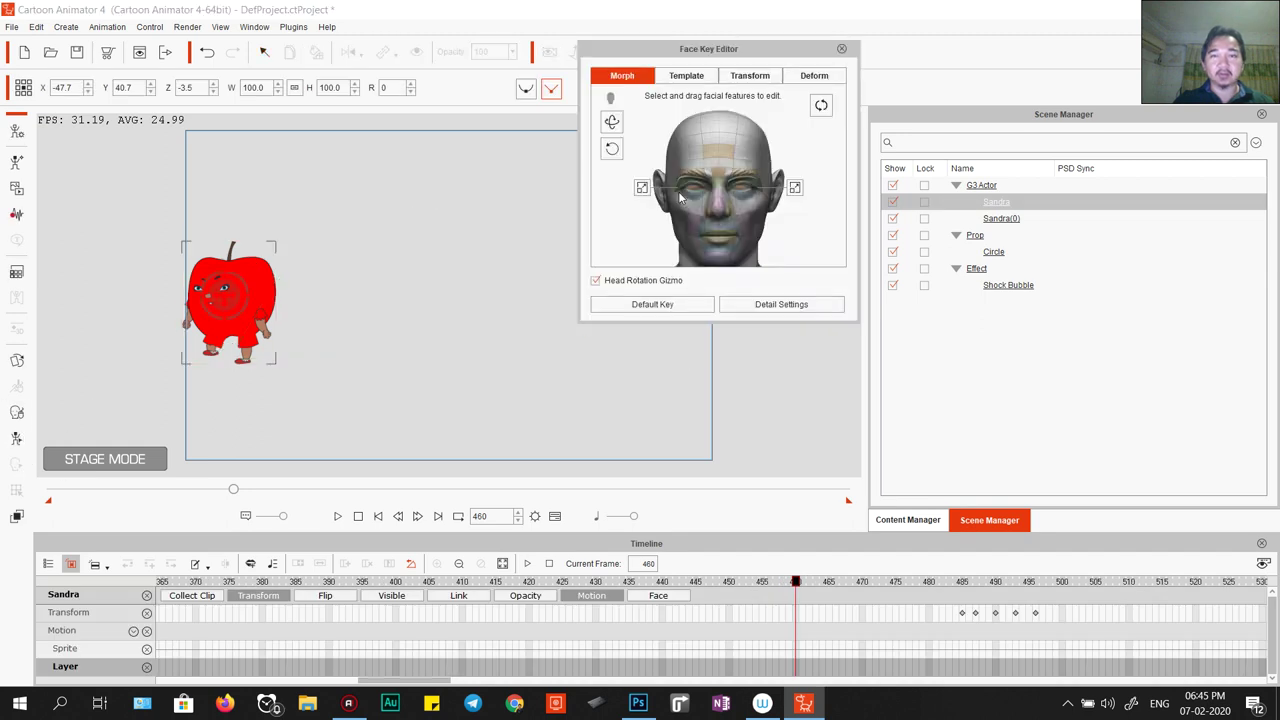
Apply the Helpless_2 face template from the 03-Sad expression style at frame 460.
{"action": "left_click", "coordinate": [686, 76]}
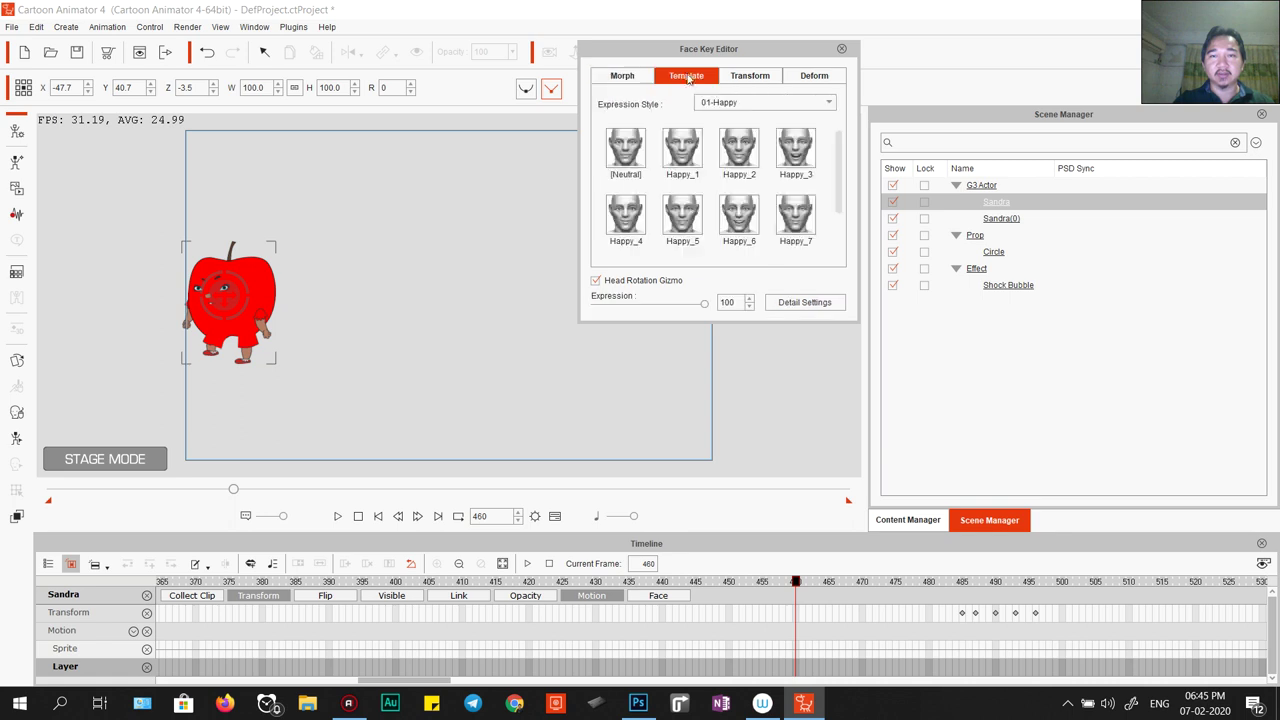
{"action": "left_click", "coordinate": [790, 104]}
{"action": "scroll", "coordinate": [770, 120], "scroll_direction": "up", "scroll_amount": 2}
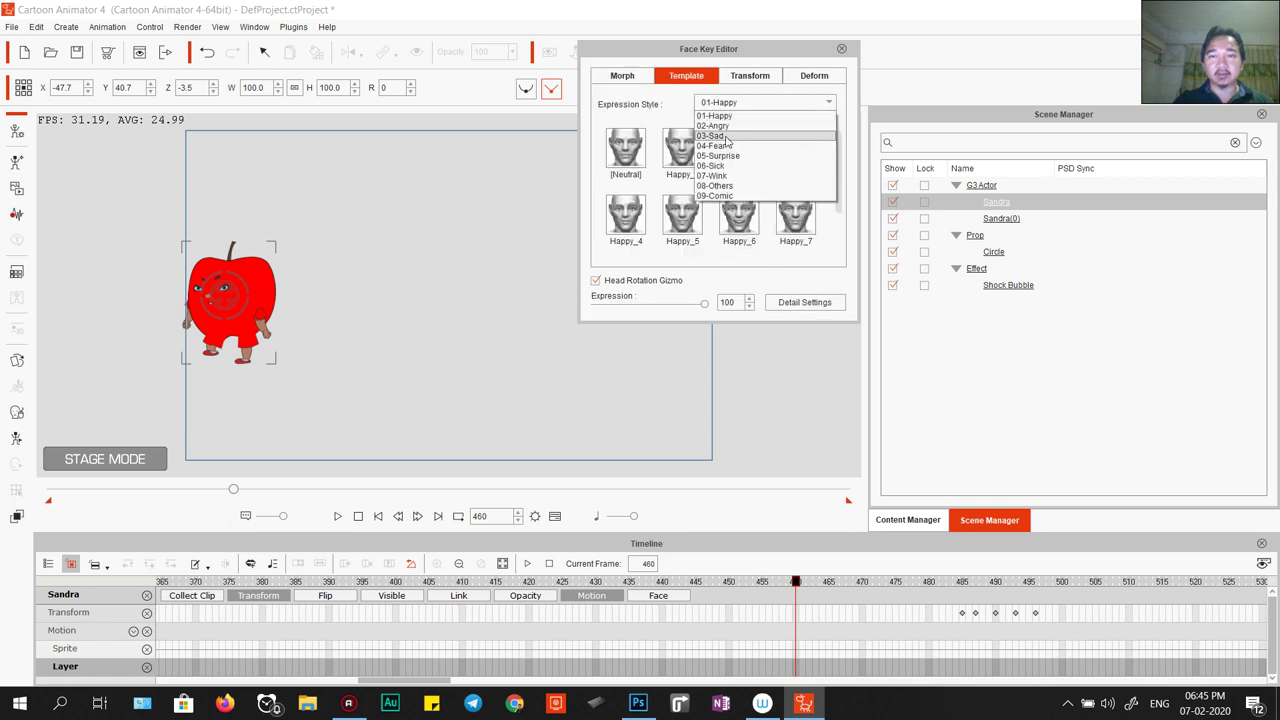
{"action": "left_click", "coordinate": [757, 128]}
{"action": "left_click", "coordinate": [687, 163]}
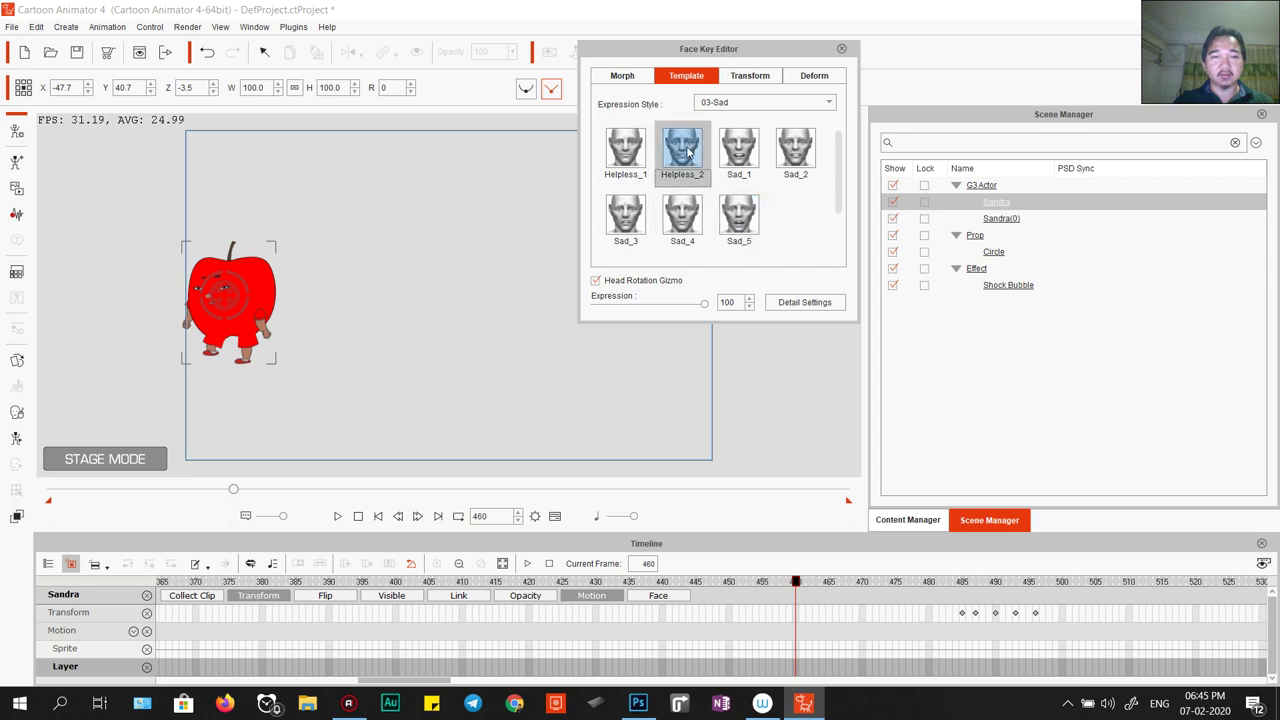
Apply the Helpless_1 expression to the apple at frame 442 and the Sad_1 expression at frame 447.
{"action": "left_click_drag", "start_coordinate": [795, 590], "coordinate": [672, 590]}
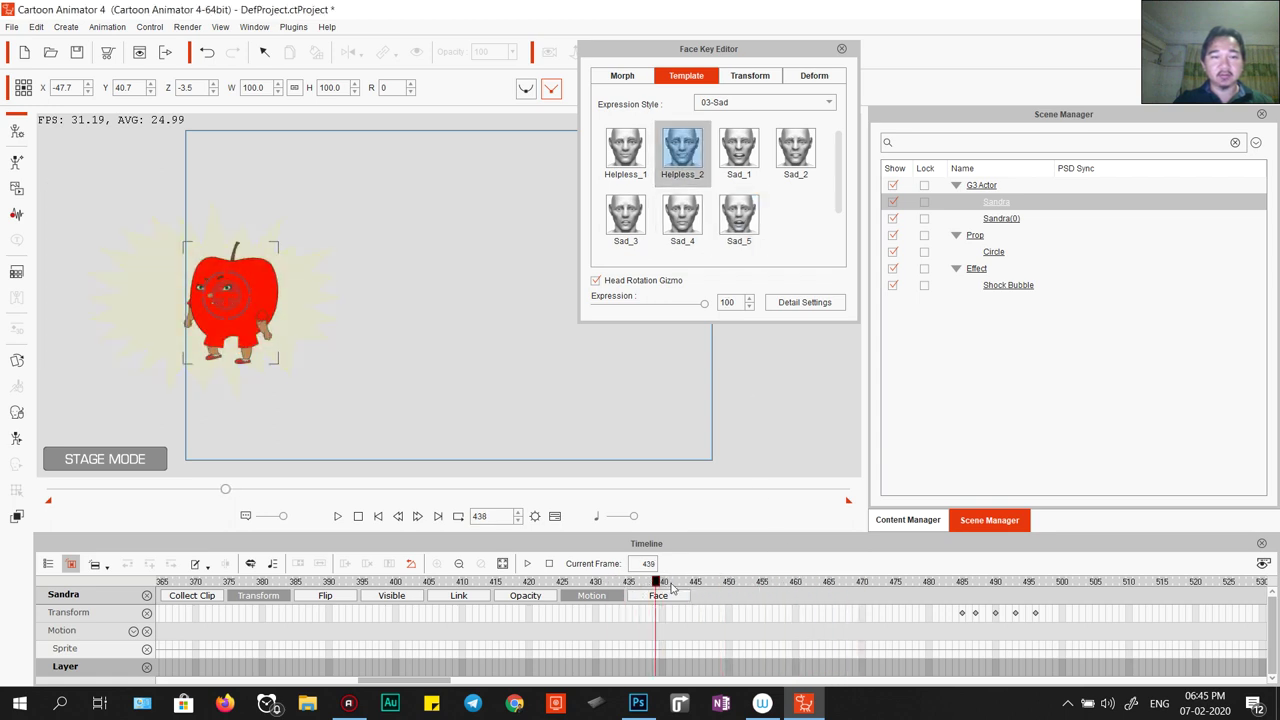
{"action": "left_click", "coordinate": [628, 150]}
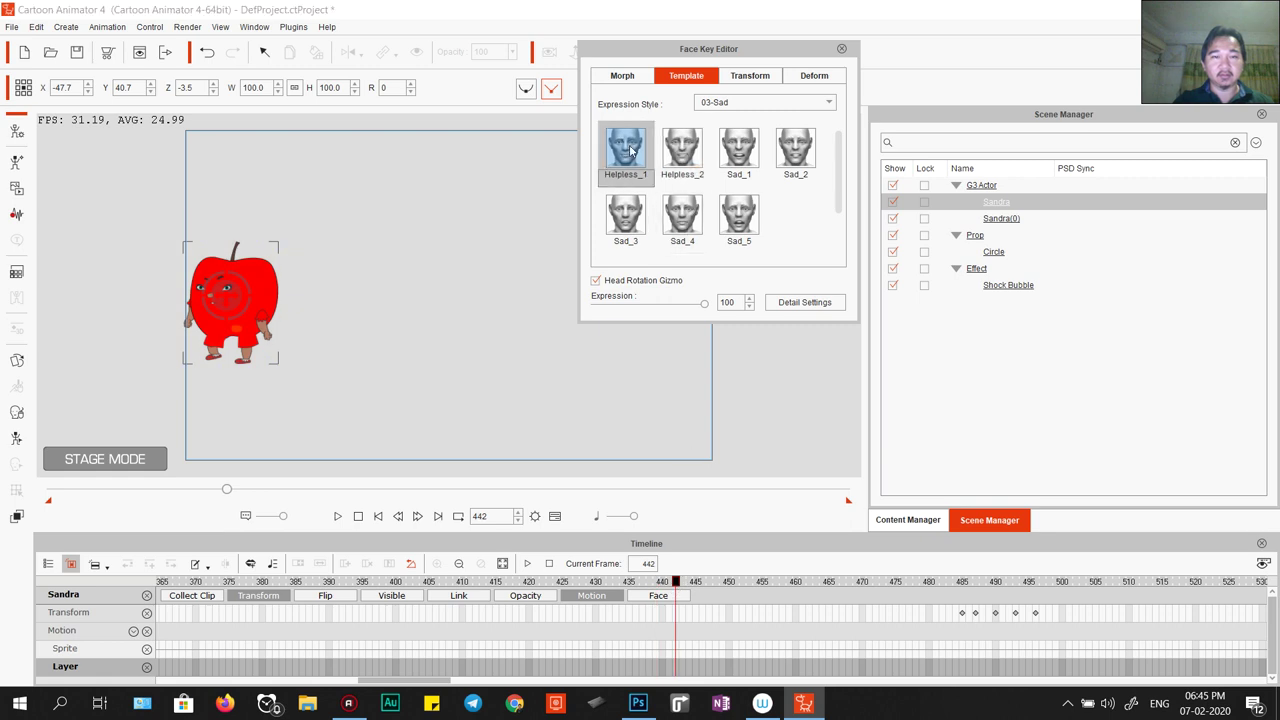
{"action": "left_click_drag", "start_coordinate": [676, 588], "coordinate": [712, 590]}
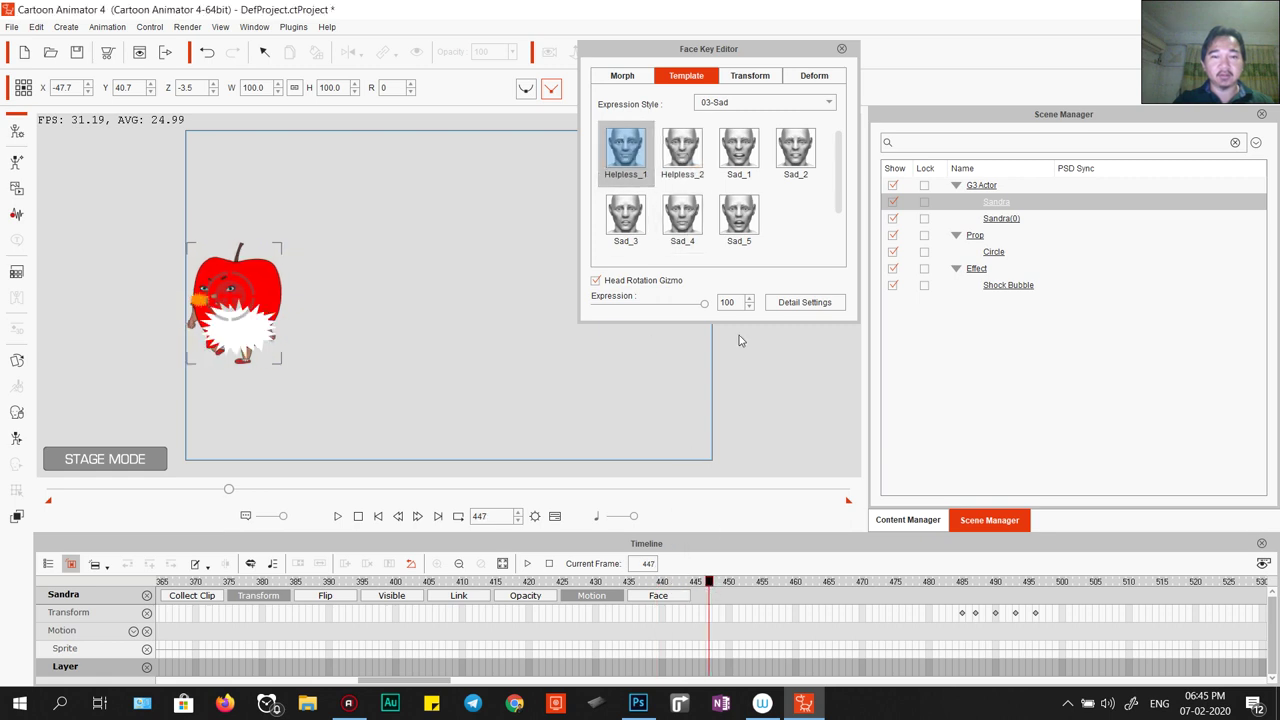
{"action": "left_click", "coordinate": [738, 152]}
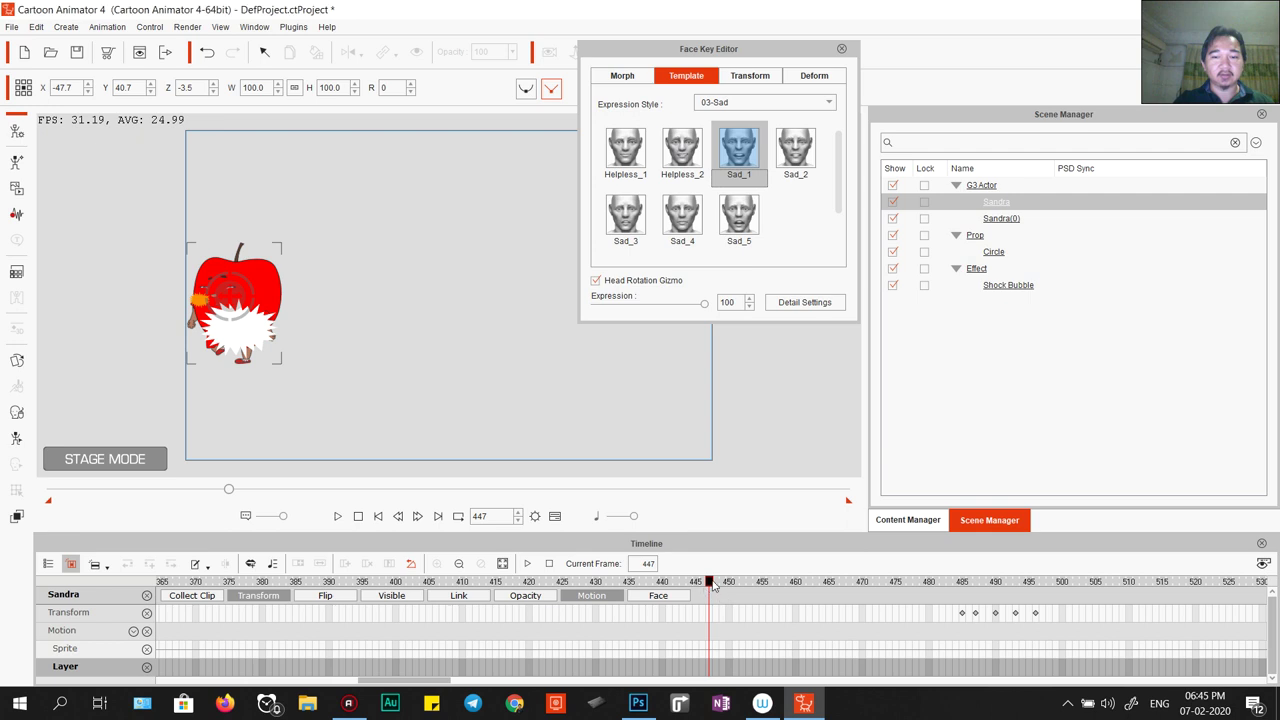
Continue the apple's expression sequence with Sad_5 and Helpless_2 up to about frame 460.
{"action": "left_click_drag", "start_coordinate": [708, 588], "coordinate": [787, 592]}
{"action": "left_click", "coordinate": [731, 225]}
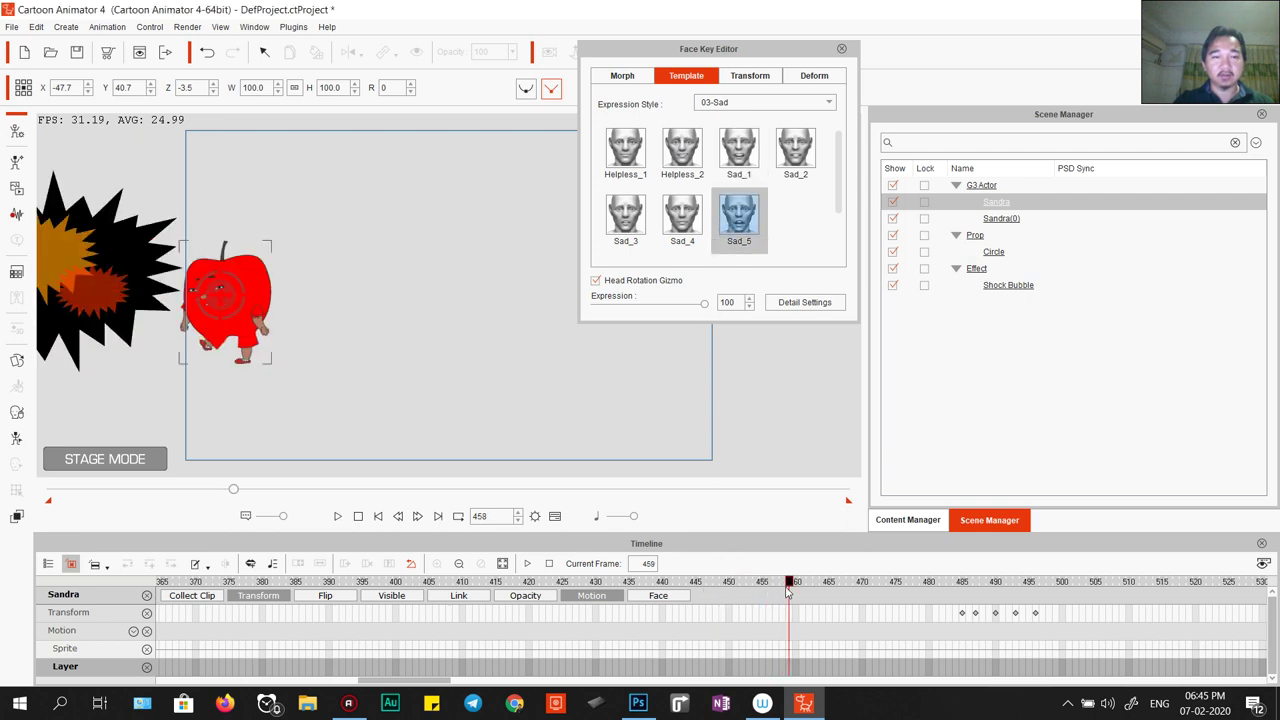
{"action": "left_click", "coordinate": [682, 152]}
At frame 471, try the Sad_3 expression and replace it with [Neutral] from the 01-Happy style.
{"action": "left_click_drag", "start_coordinate": [796, 588], "coordinate": [862, 585]}
{"action": "left_click", "coordinate": [630, 218]}
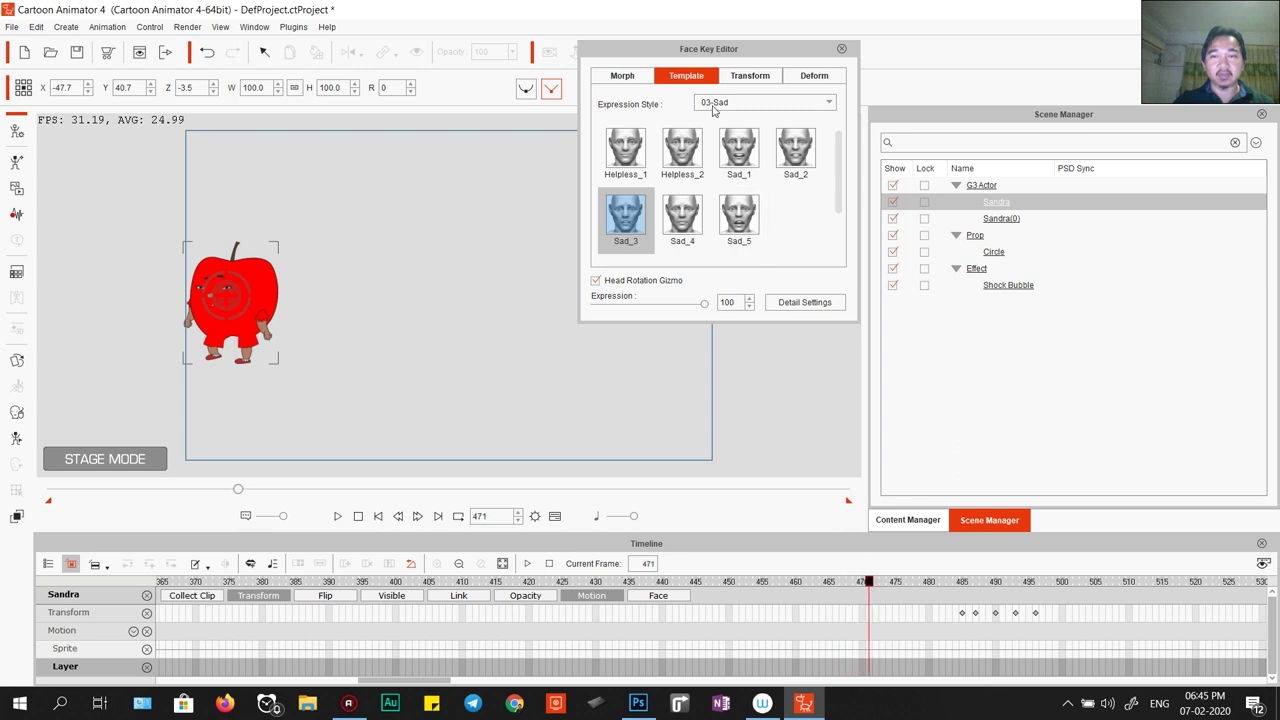
{"action": "left_click", "coordinate": [753, 105]}
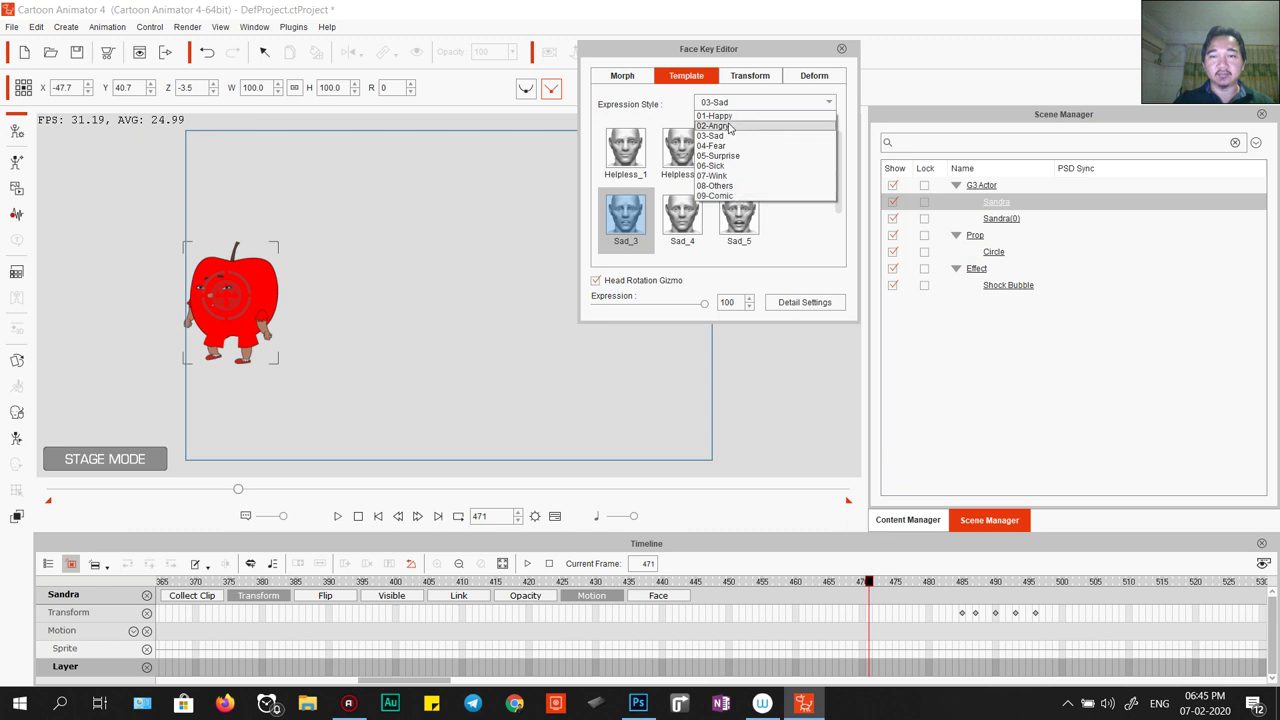
{"action": "left_click", "coordinate": [744, 116]}
{"action": "left_click", "coordinate": [616, 152]}
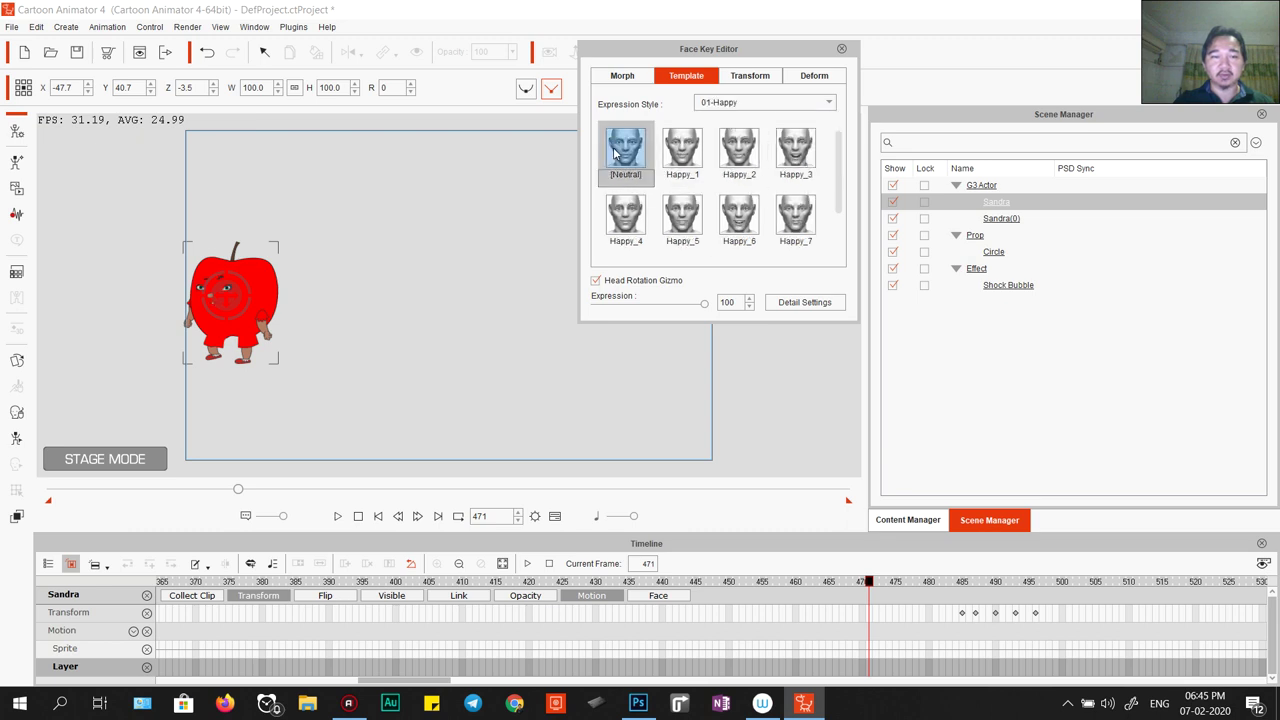
Close the Face Key Editor and play the animation from frame 1 past the somersault to review the expressions.
{"action": "left_click_drag", "start_coordinate": [870, 587], "coordinate": [435, 582]}
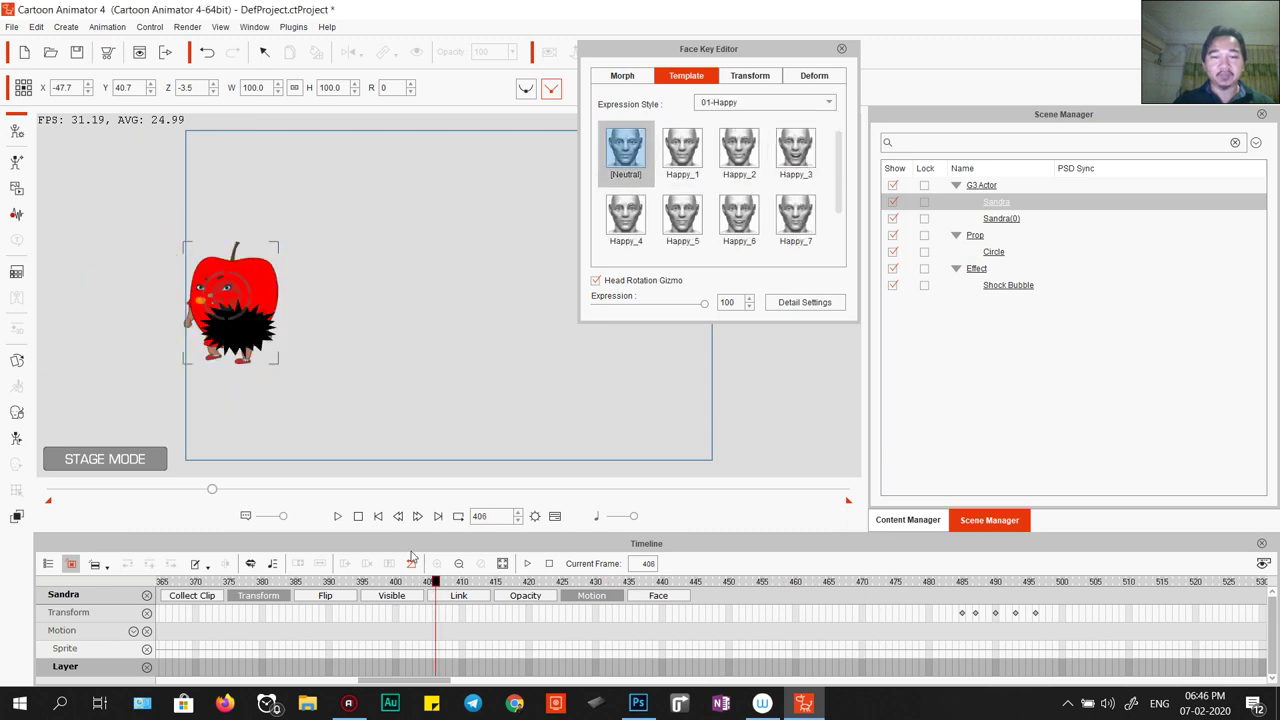
{"action": "left_click", "coordinate": [359, 516]}
{"action": "left_click", "coordinate": [339, 516]}
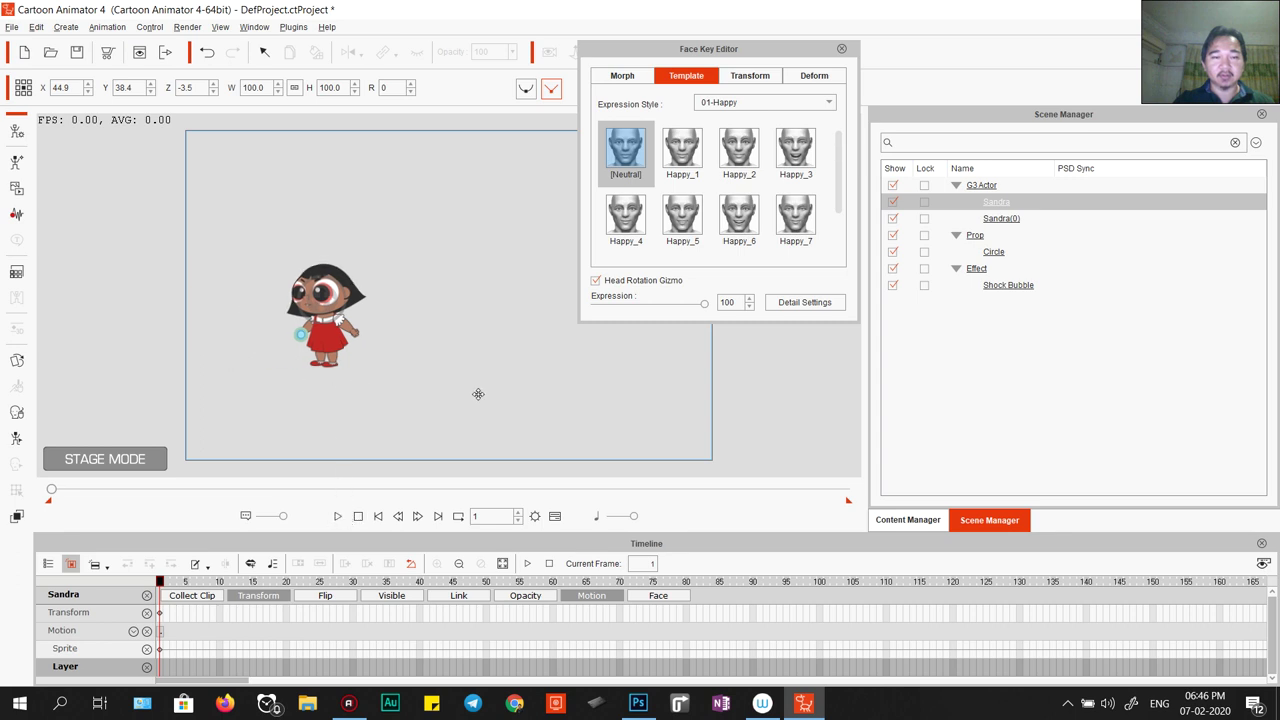
{"action": "left_click", "coordinate": [841, 49]}
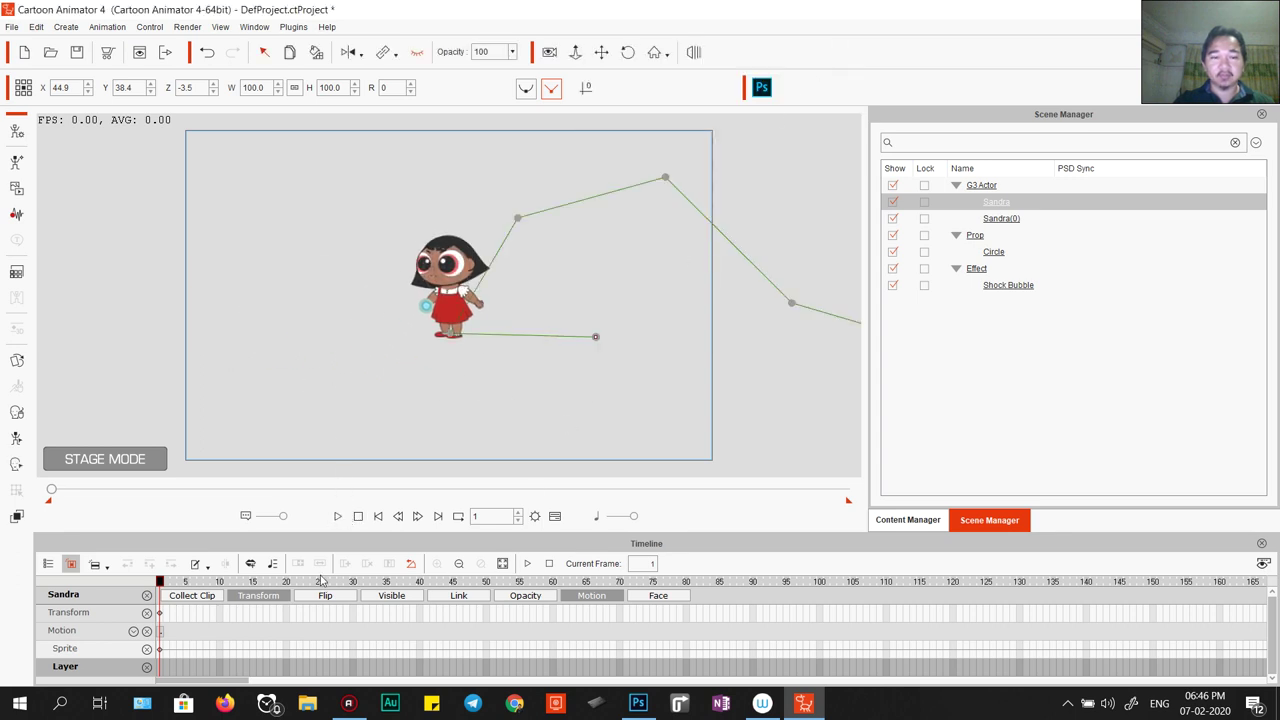
{"action": "left_click", "coordinate": [338, 516]}
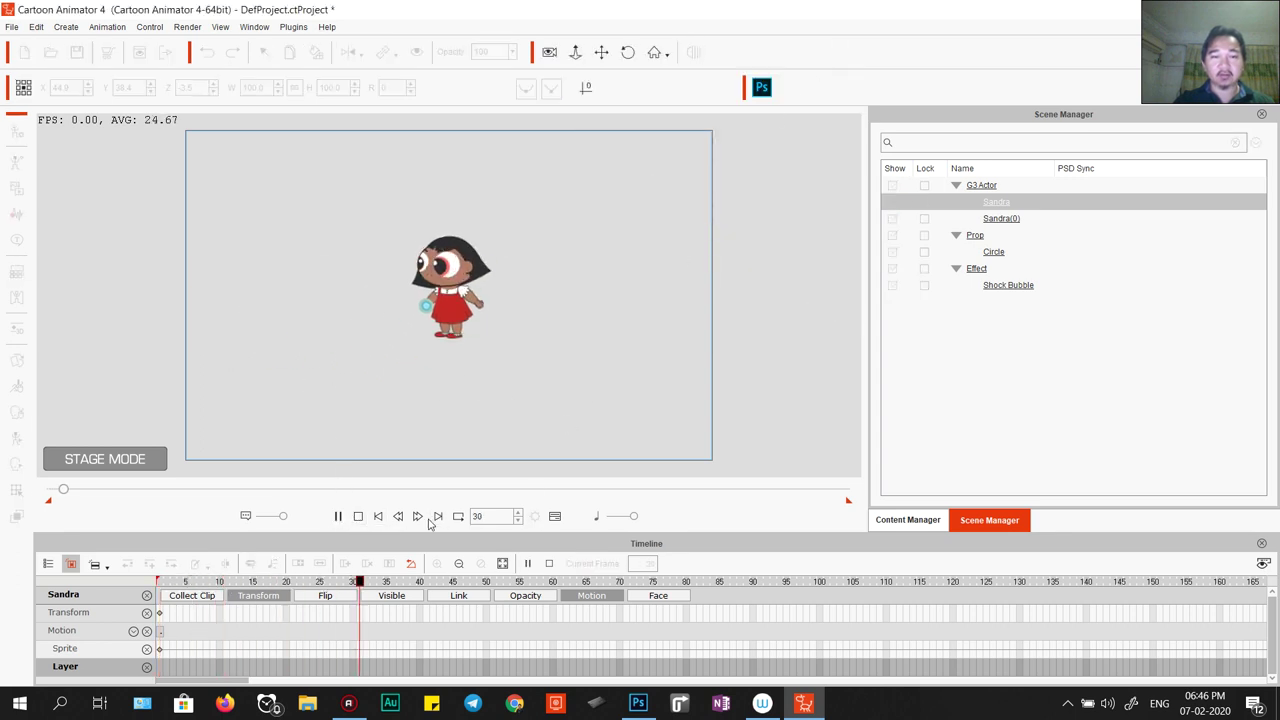
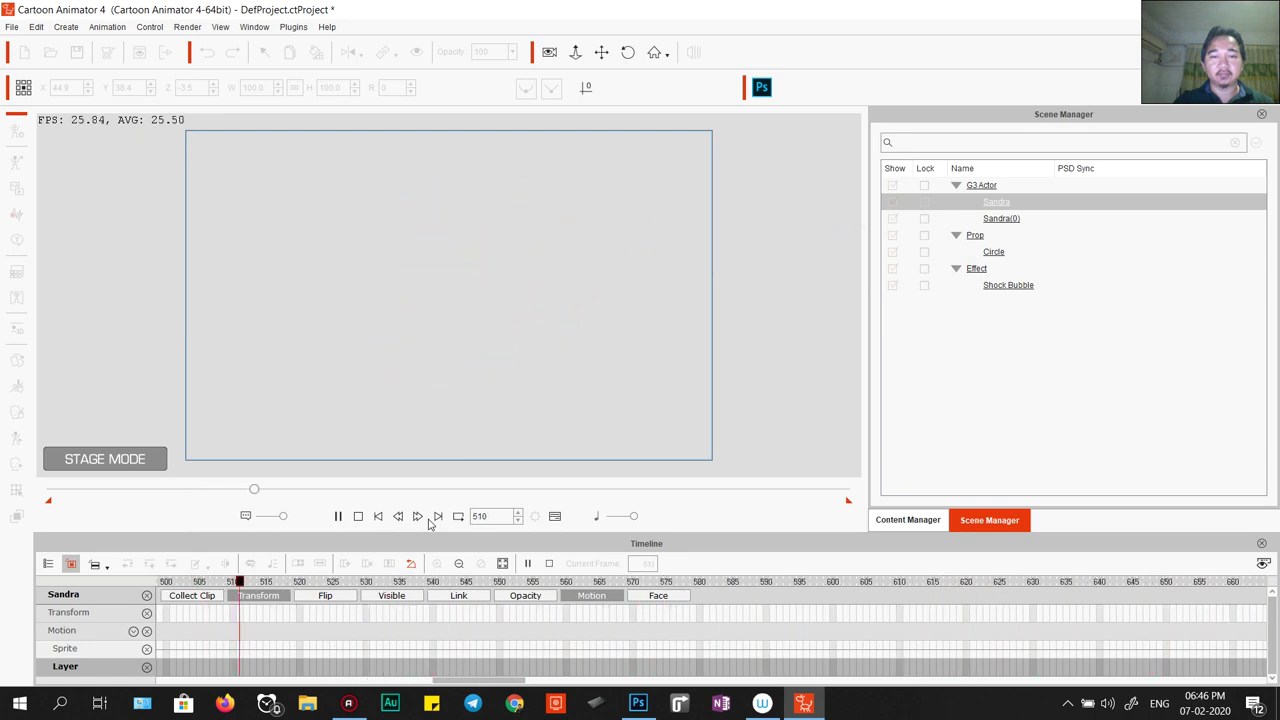
{"action": "left_click", "coordinate": [358, 516]}
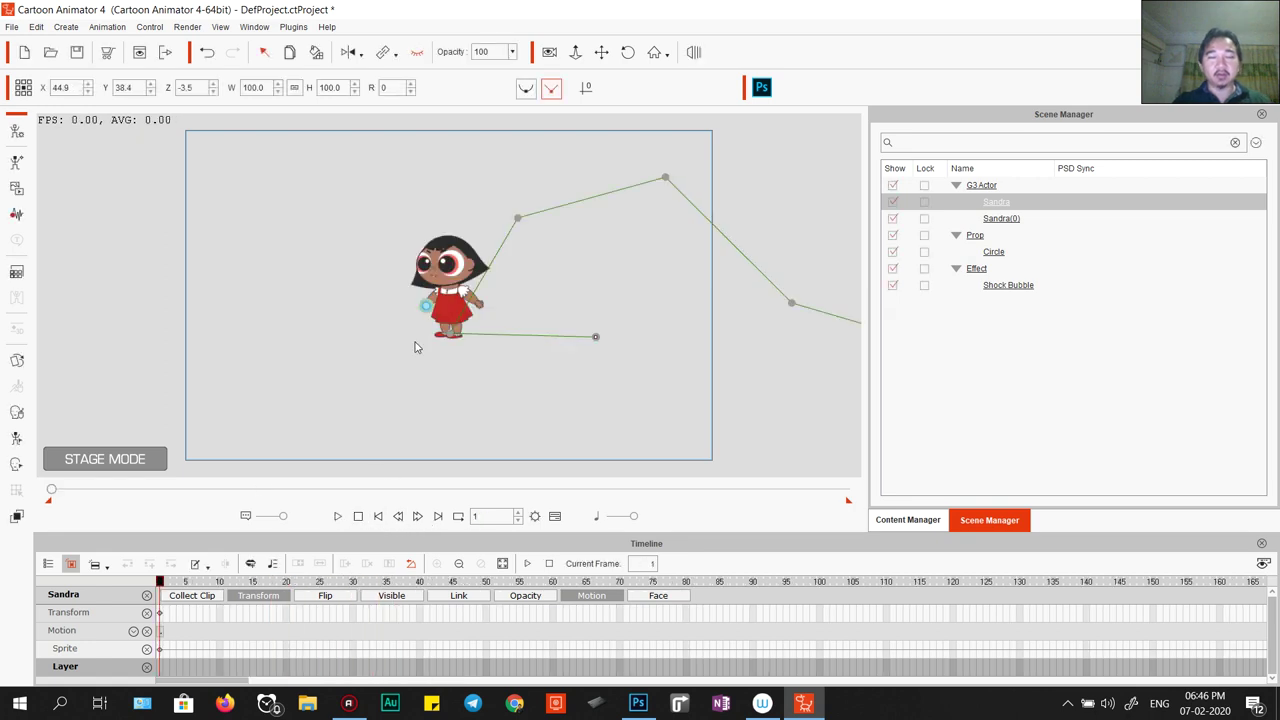
Open the 2D Motion Key Editor for the girl Sandra(0) at frame 176, before her transformation.
{"action": "left_click", "coordinate": [434, 270]}
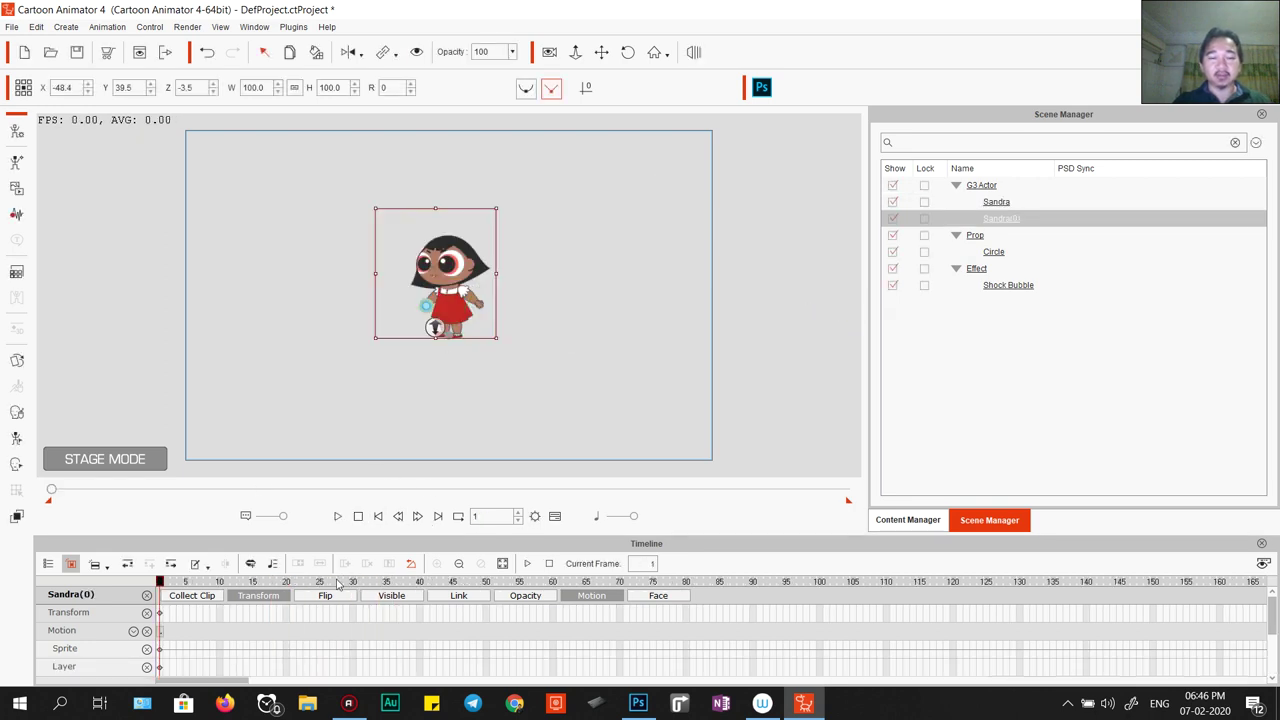
{"action": "left_click_drag", "start_coordinate": [200, 586], "coordinate": [991, 582]}
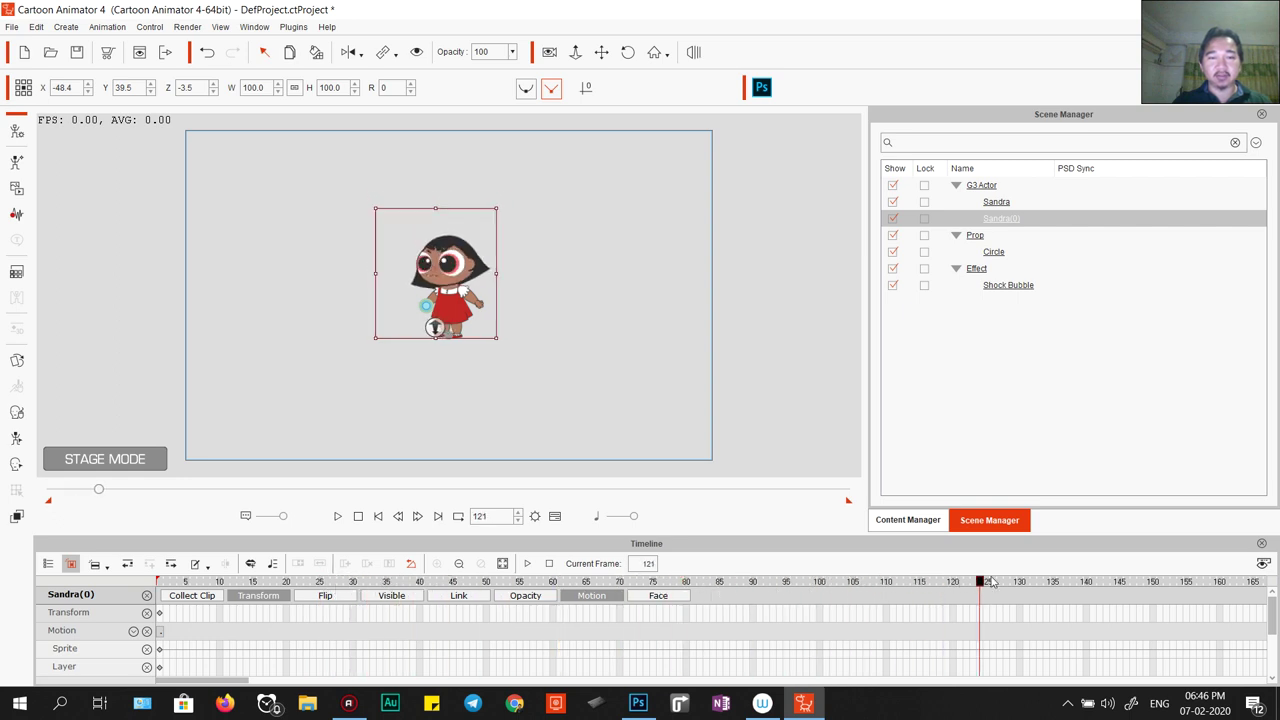
{"action": "left_click_drag", "start_coordinate": [1073, 583], "coordinate": [1193, 579]}
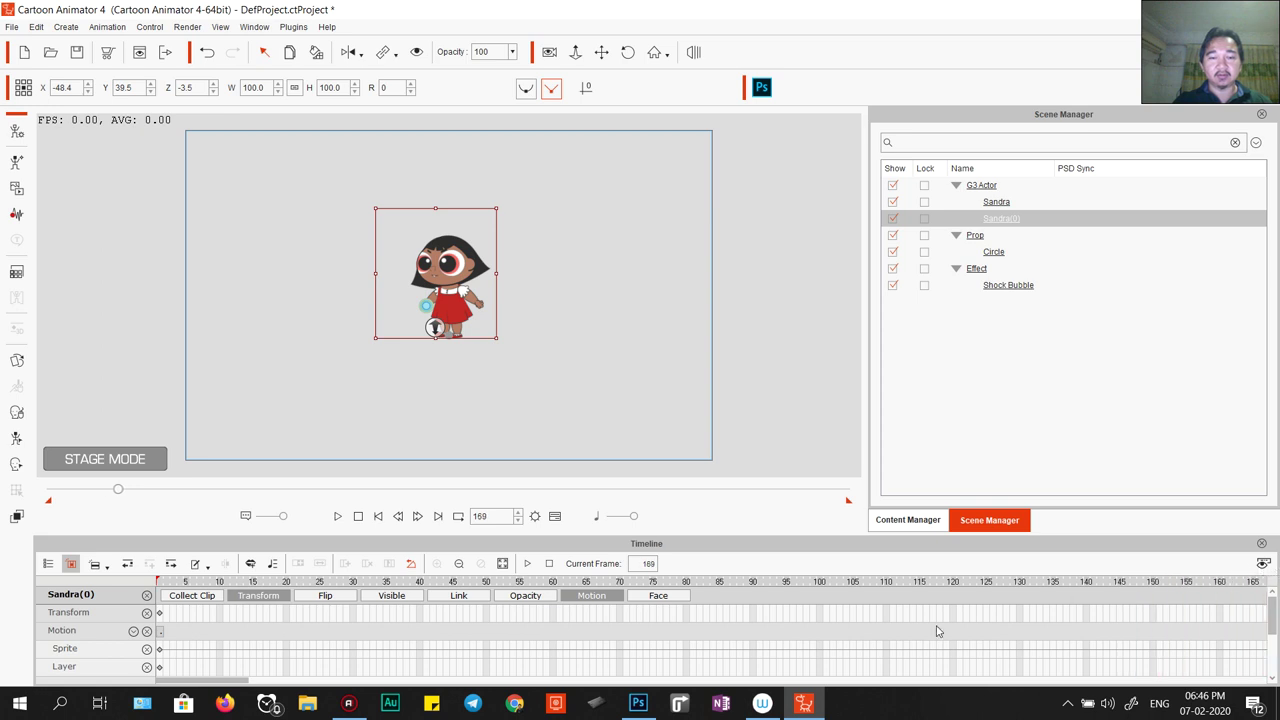
{"action": "left_click_drag", "start_coordinate": [211, 681], "coordinate": [318, 688]}
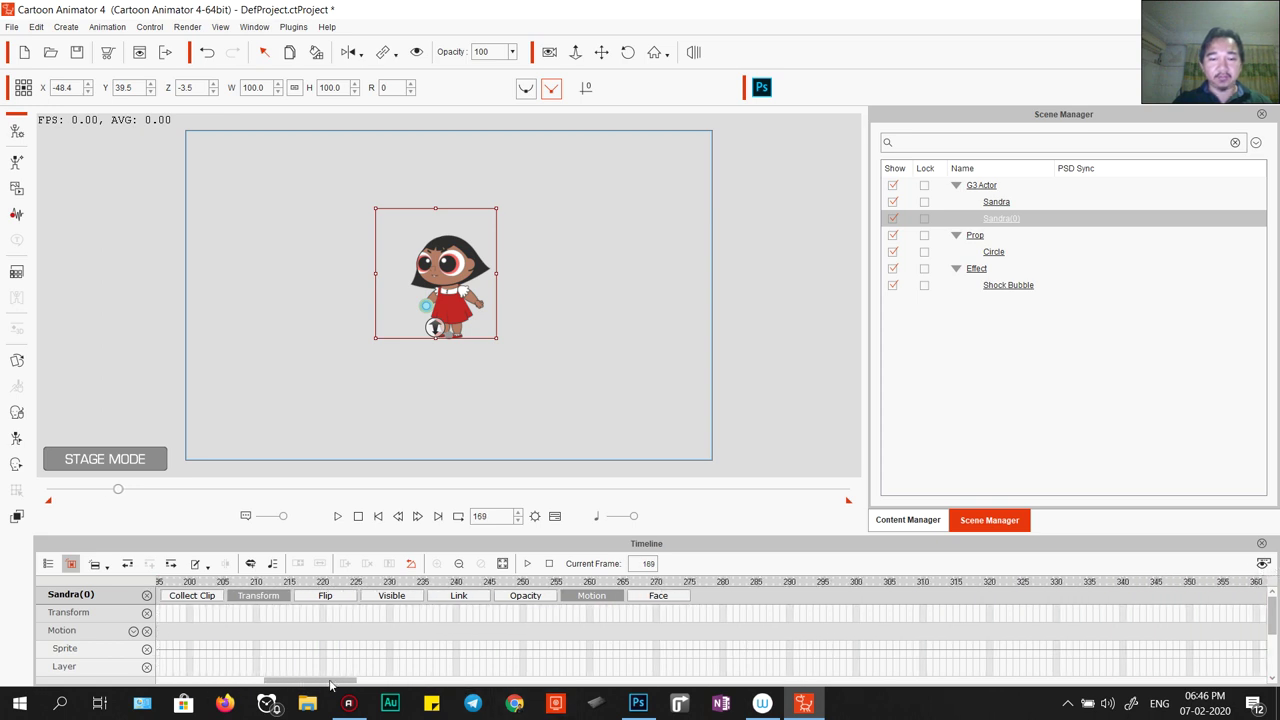
{"action": "scroll", "coordinate": [255, 662], "scroll_direction": "up", "scroll_amount": 3}
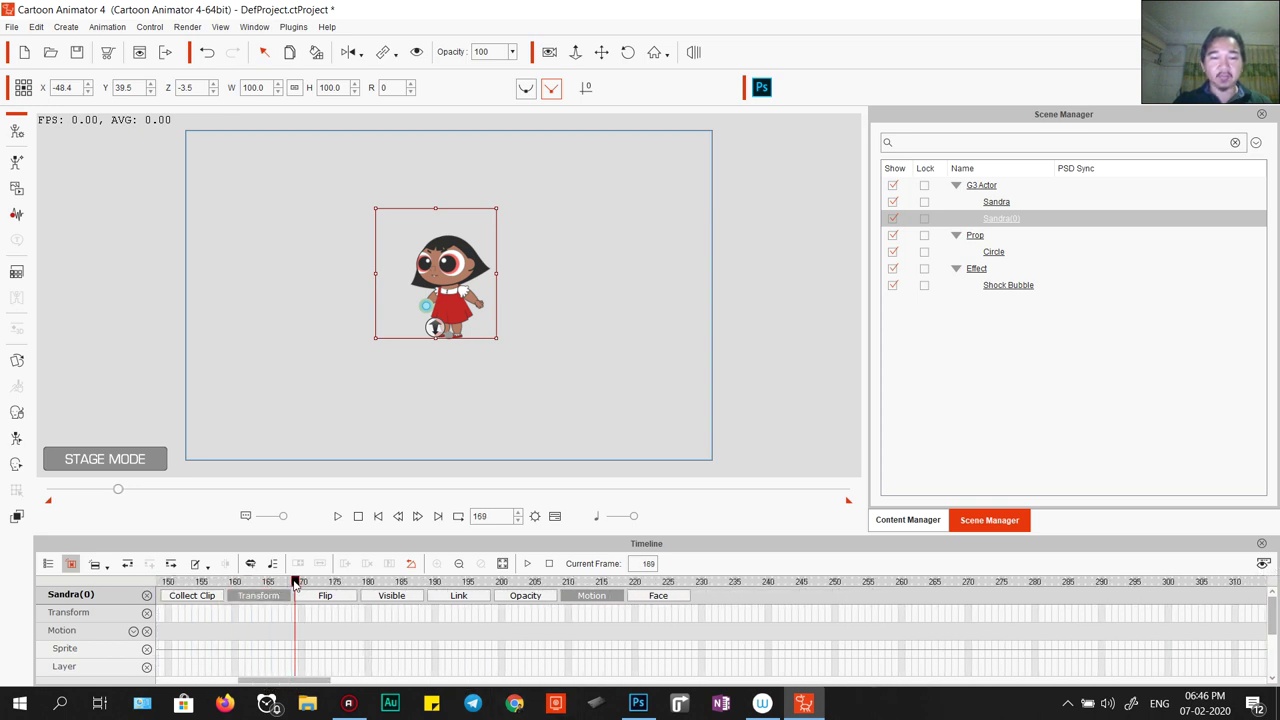
{"action": "left_click_drag", "start_coordinate": [296, 585], "coordinate": [337, 578]}
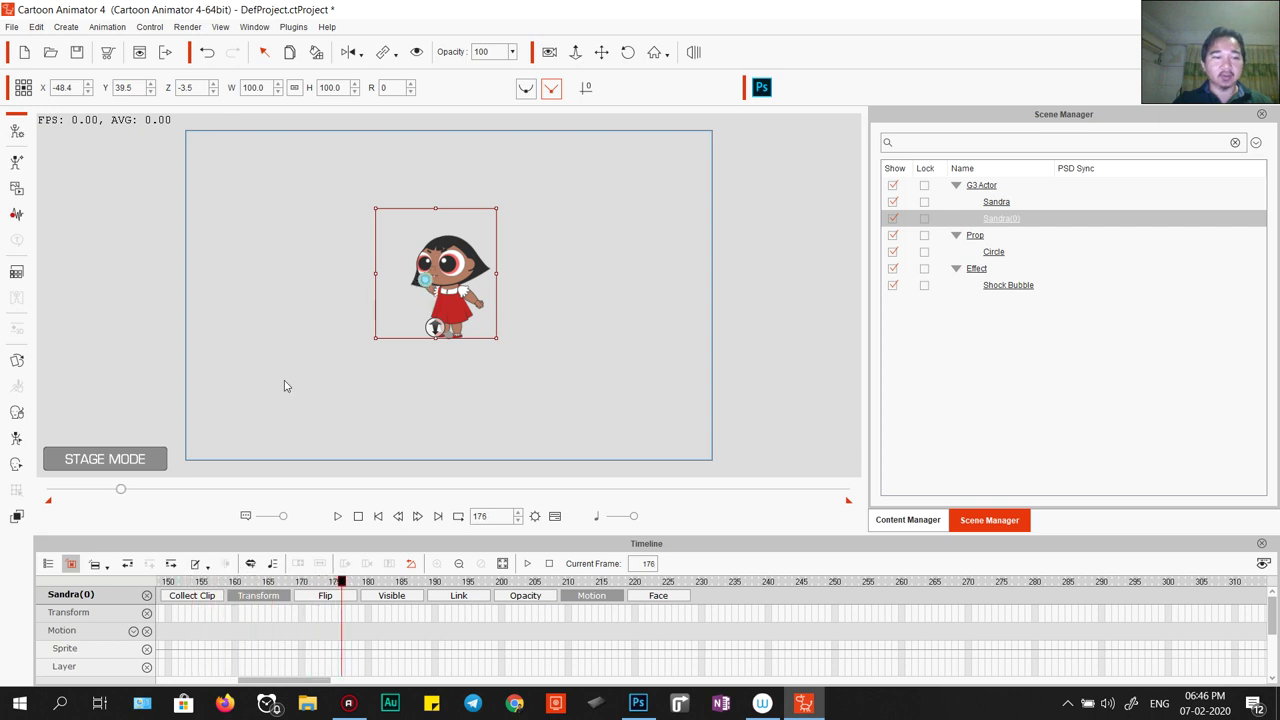
{"action": "key", "text": "ctrl+m"}
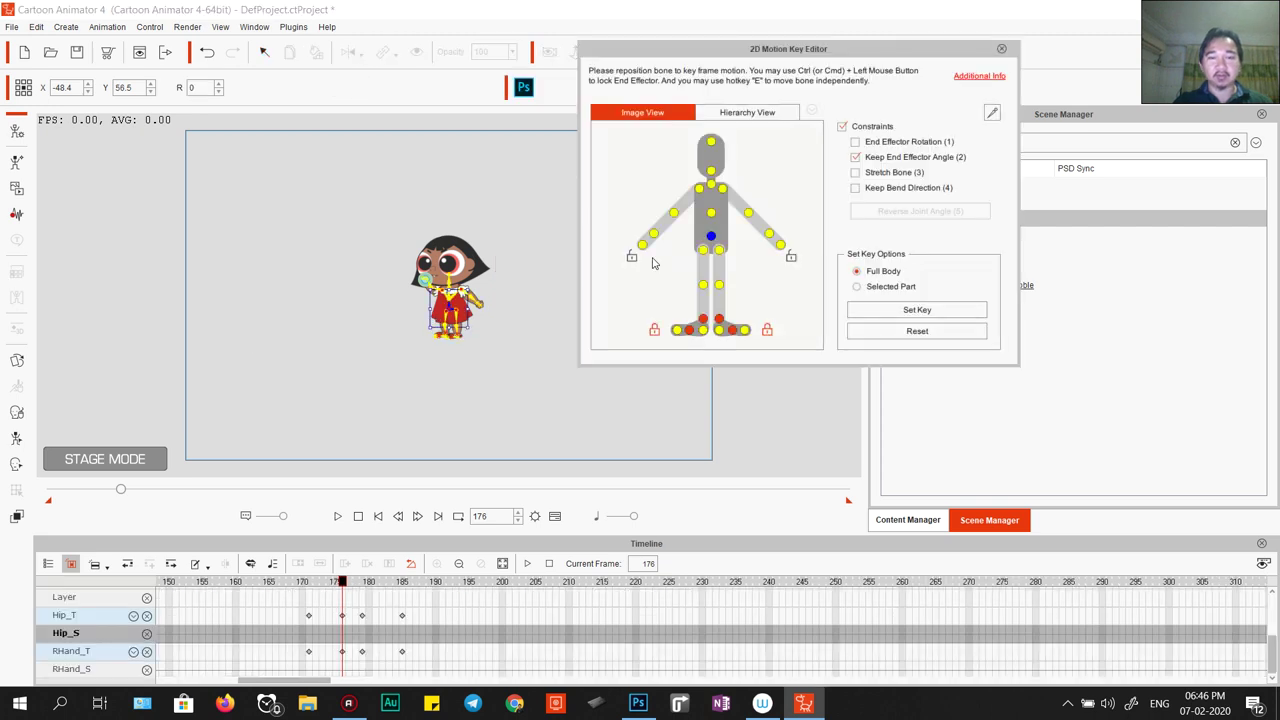
Set full-body motion keys for the girl at frames 176 and 181.
{"action": "left_click", "coordinate": [893, 308]}
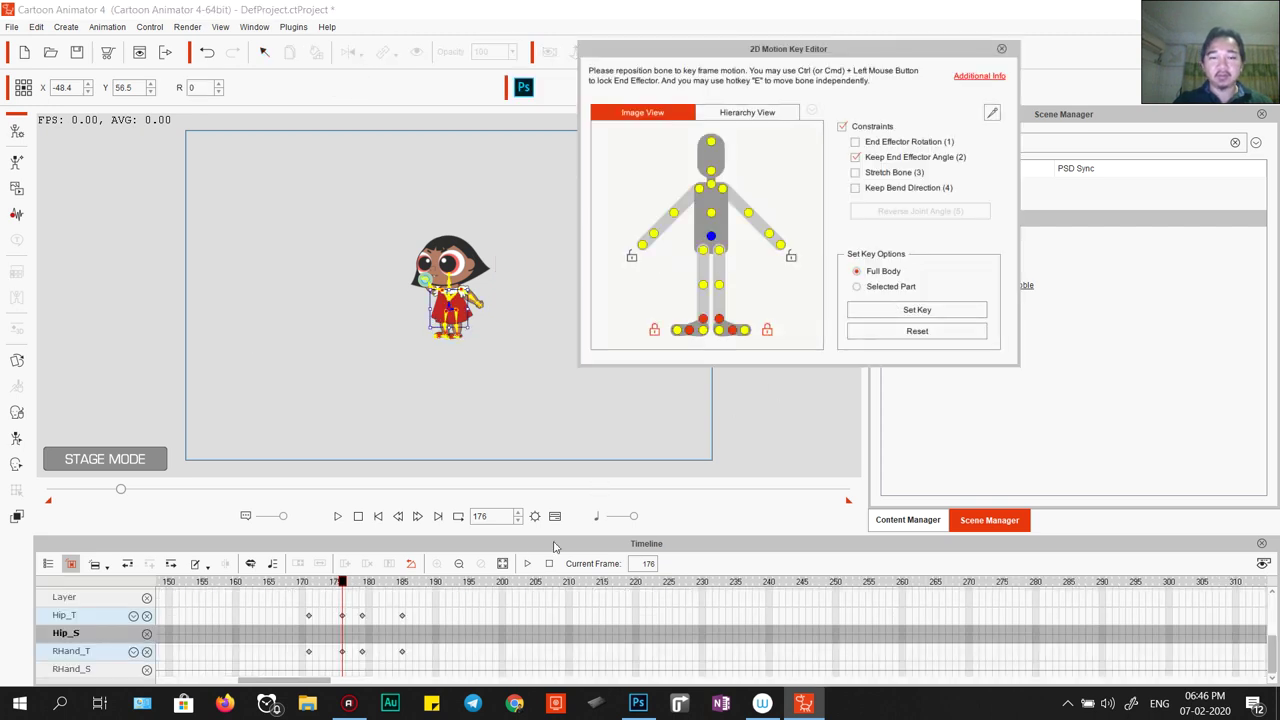
{"action": "left_click_drag", "start_coordinate": [343, 583], "coordinate": [375, 587]}
{"action": "left_click", "coordinate": [886, 309]}
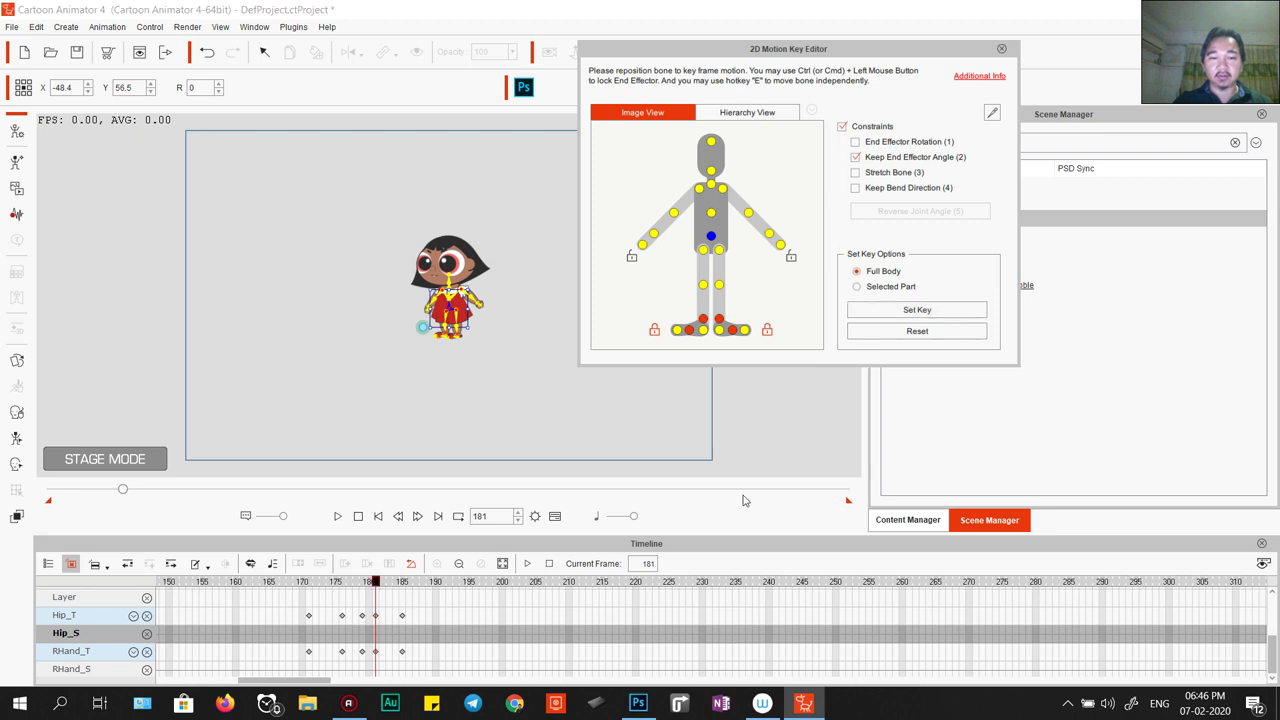
Raise the girl's left hand beside her head to about X -33.3, Y 79.5 at frame 181.
{"action": "mouse_move", "coordinate": [376, 583]}
{"action": "left_mouse_down"}
{"action": "mouse_move", "coordinate": [402, 583]}
{"action": "mouse_move", "coordinate": [378, 595]}
{"action": "left_mouse_up"}
{"action": "left_click", "coordinate": [769, 233]}
{"action": "left_click_drag", "start_coordinate": [493, 303], "coordinate": [473, 262]}
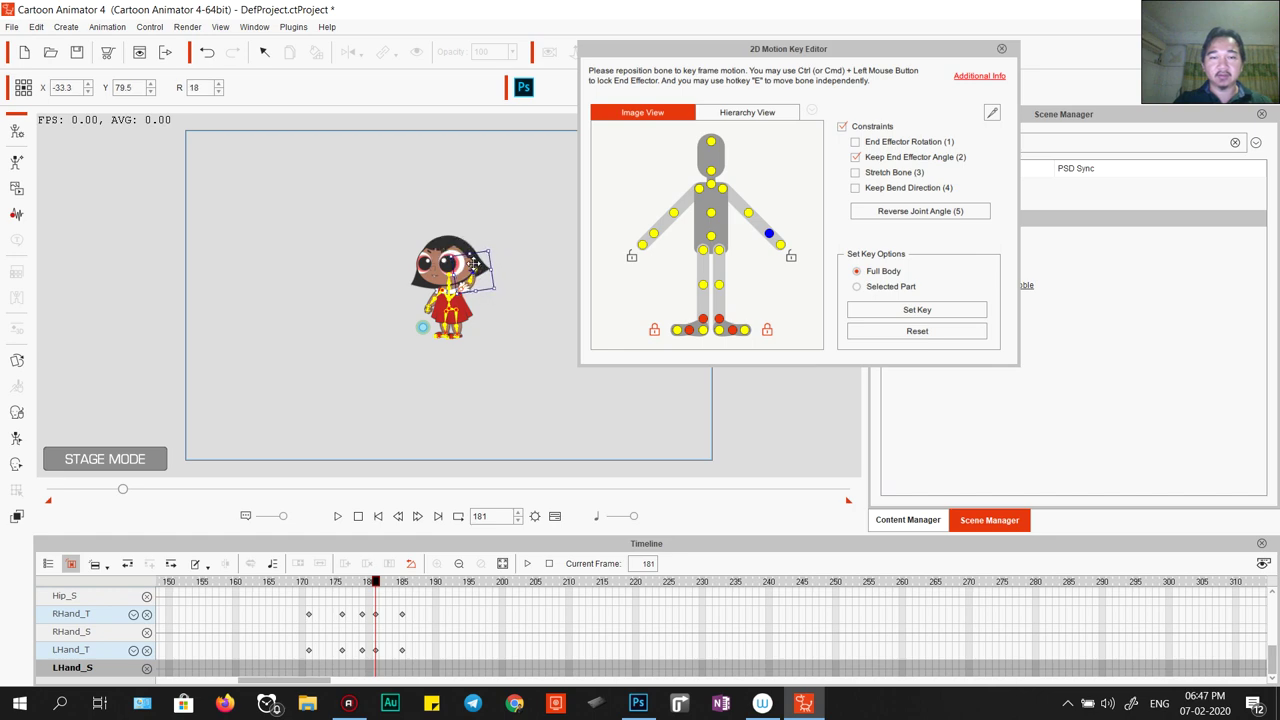
Play back the girl's new hand motion into the explosion effect and return to frame 173.
{"action": "left_click", "coordinate": [310, 616]}
{"action": "key", "text": "space"}
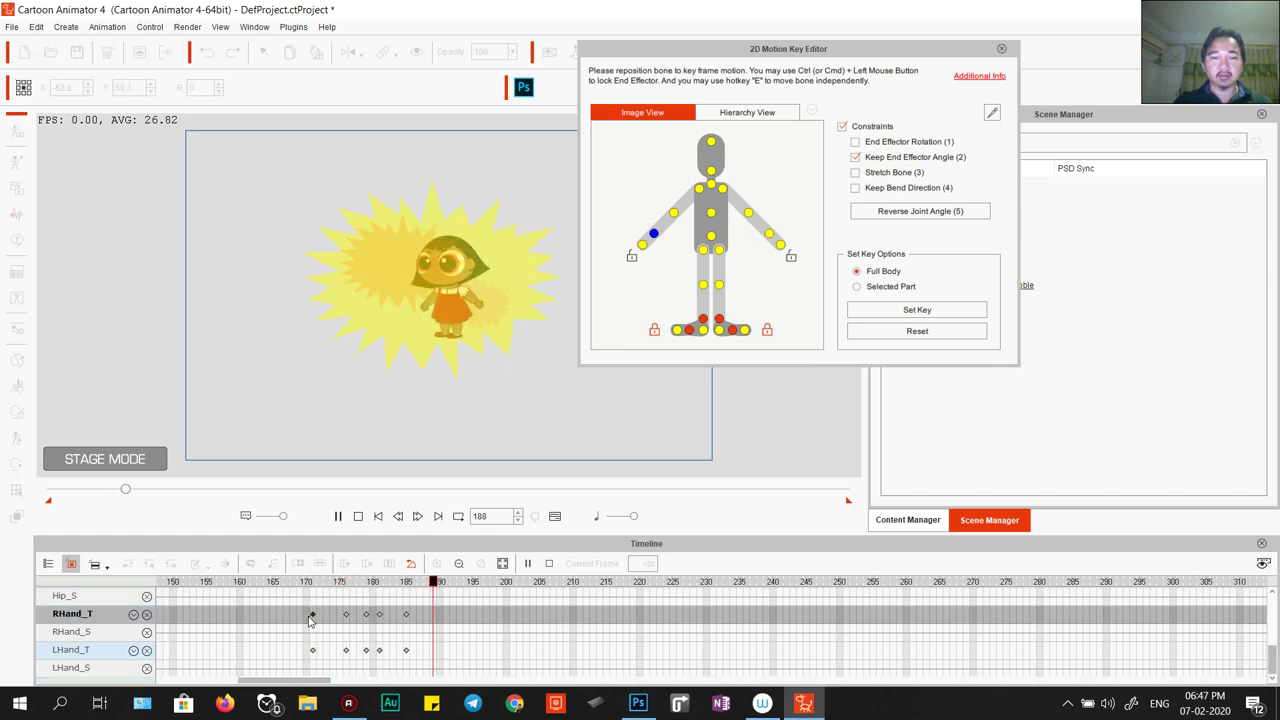
{"action": "left_click_drag", "start_coordinate": [405, 585], "coordinate": [326, 590]}
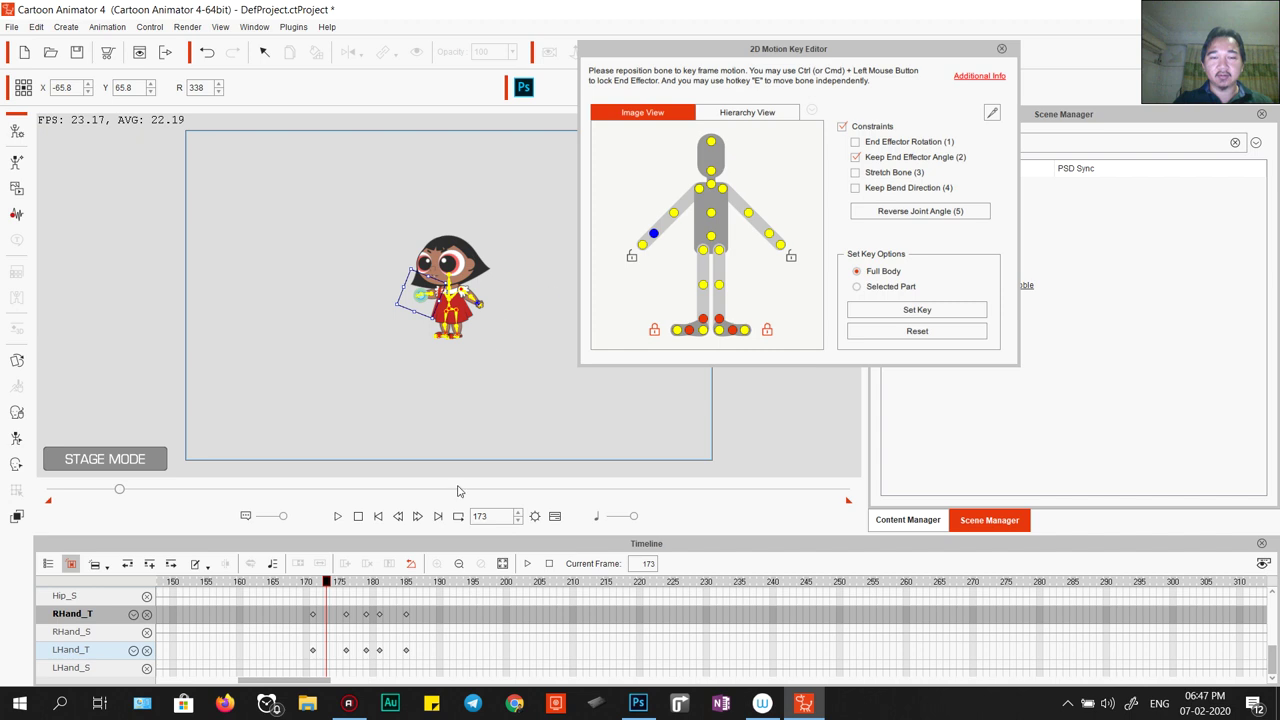
{"action": "scroll", "coordinate": [352, 624], "scroll_direction": "up", "scroll_amount": 5}
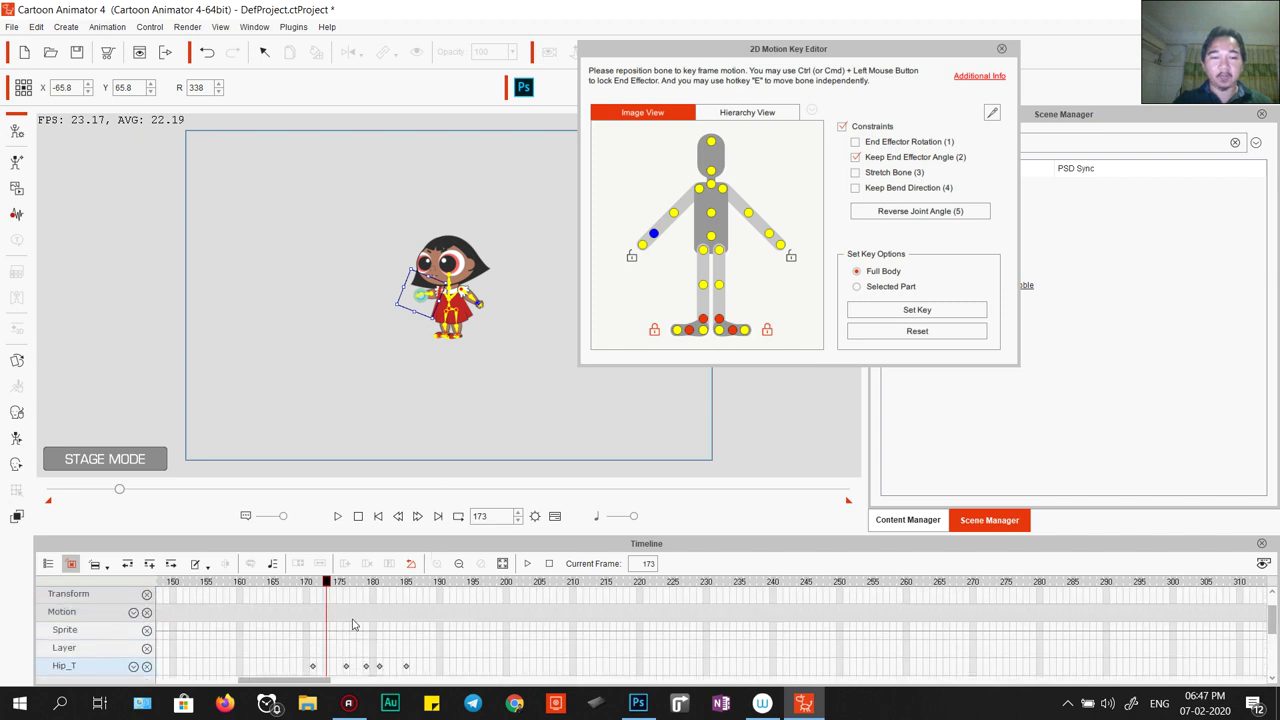
Try replacing the girl's full-body motion key at frame 176 with one at frame 173.
{"action": "left_click", "coordinate": [590, 597]}
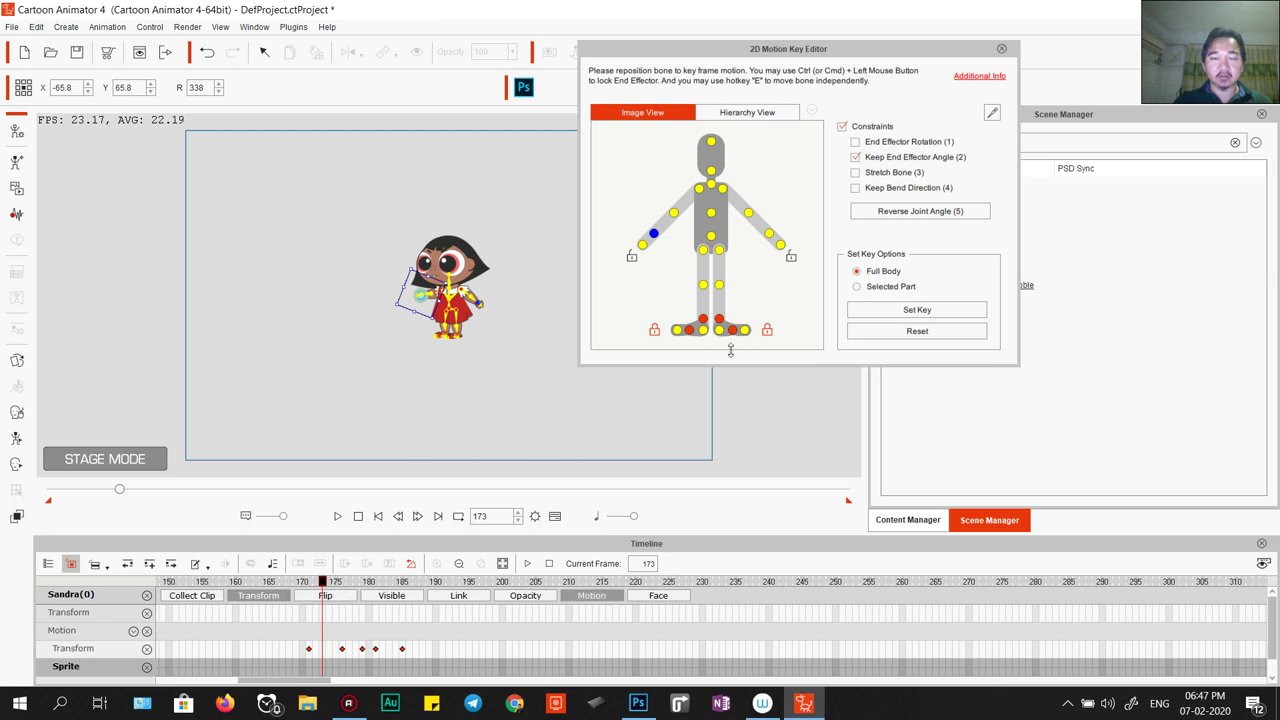
{"action": "left_click", "coordinate": [917, 309]}
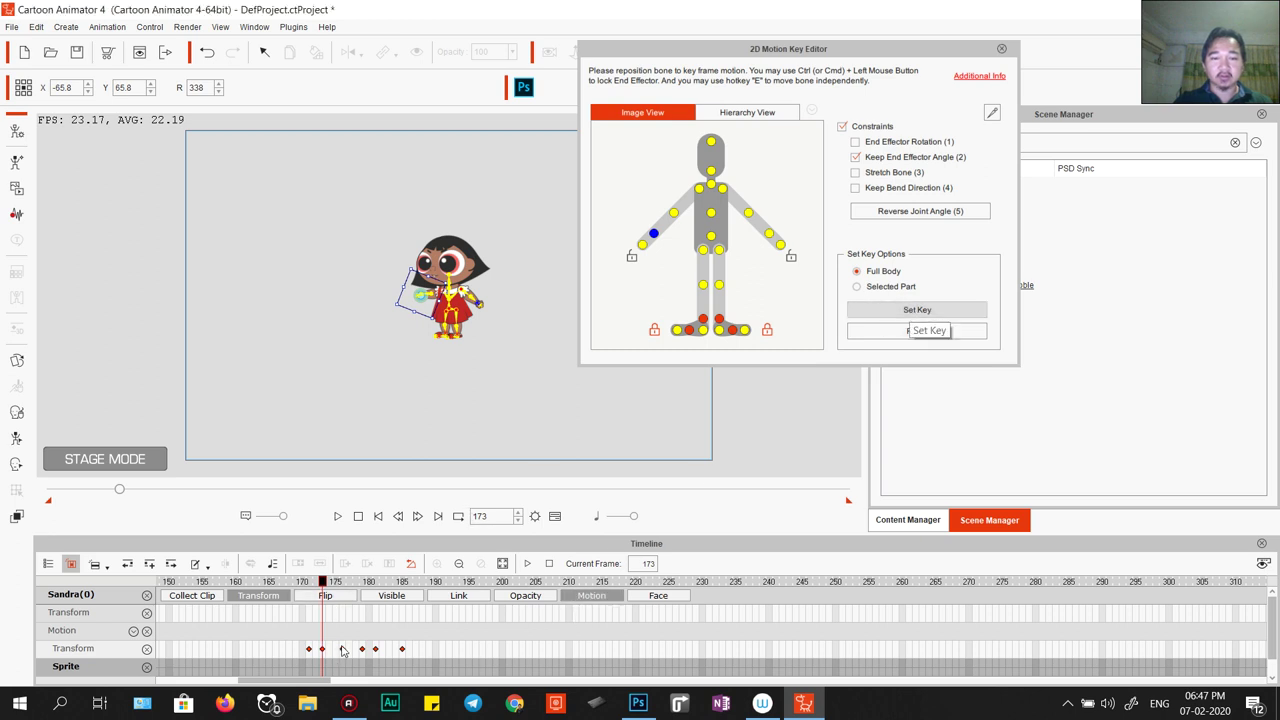
{"action": "left_click", "coordinate": [342, 650]}
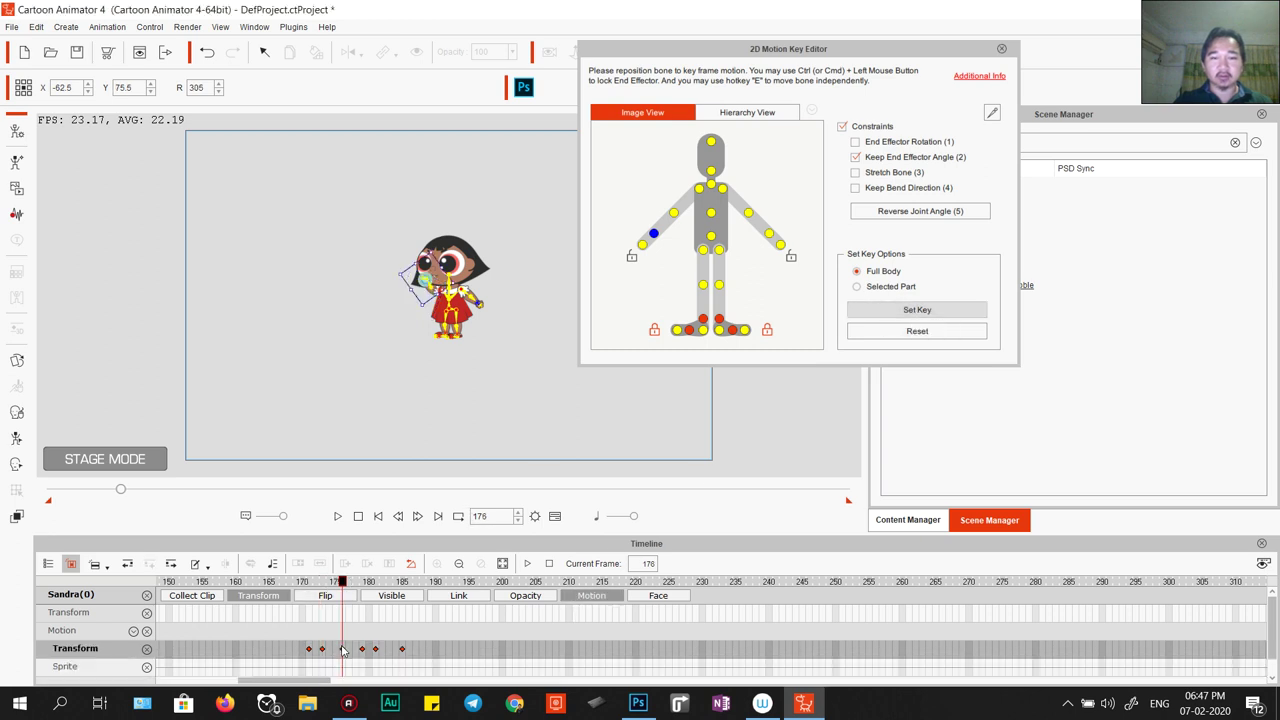
{"action": "mouse_move", "coordinate": [343, 588]}
{"action": "left_mouse_down"}
{"action": "mouse_move", "coordinate": [324, 589]}
{"action": "mouse_move", "coordinate": [343, 600]}
{"action": "left_mouse_up"}
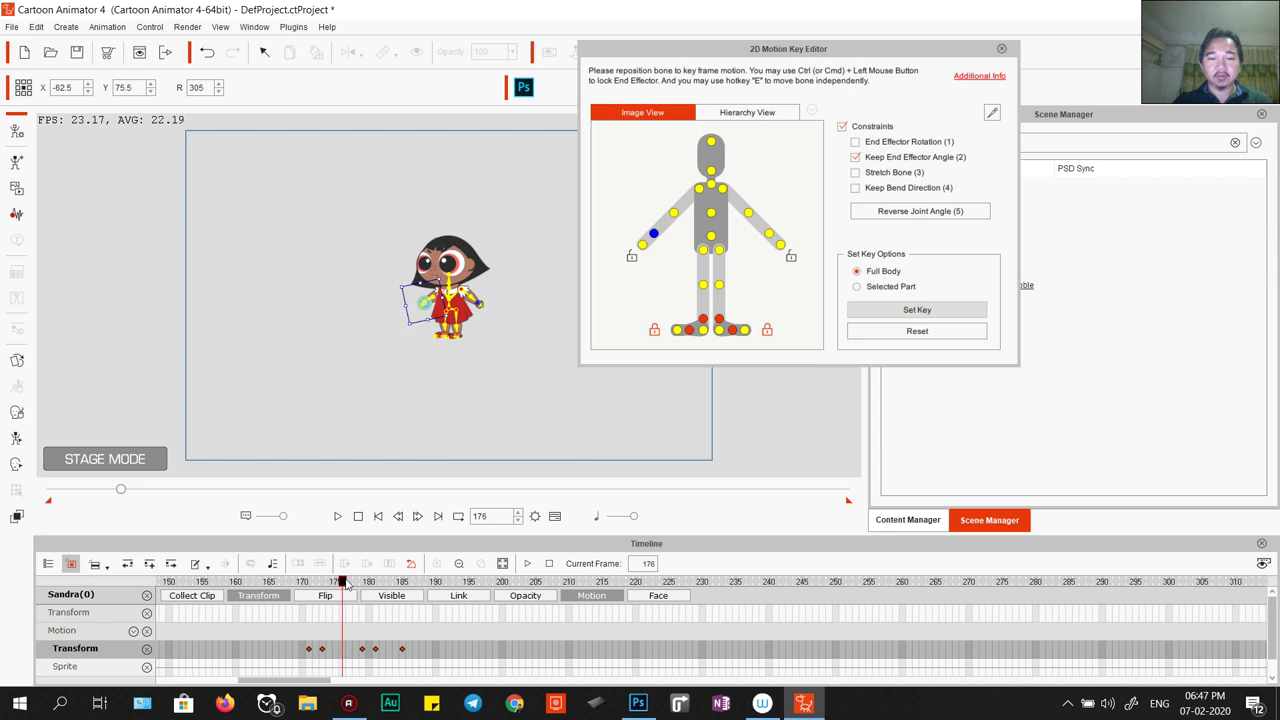
{"action": "left_click_drag", "start_coordinate": [343, 581], "coordinate": [382, 608]}
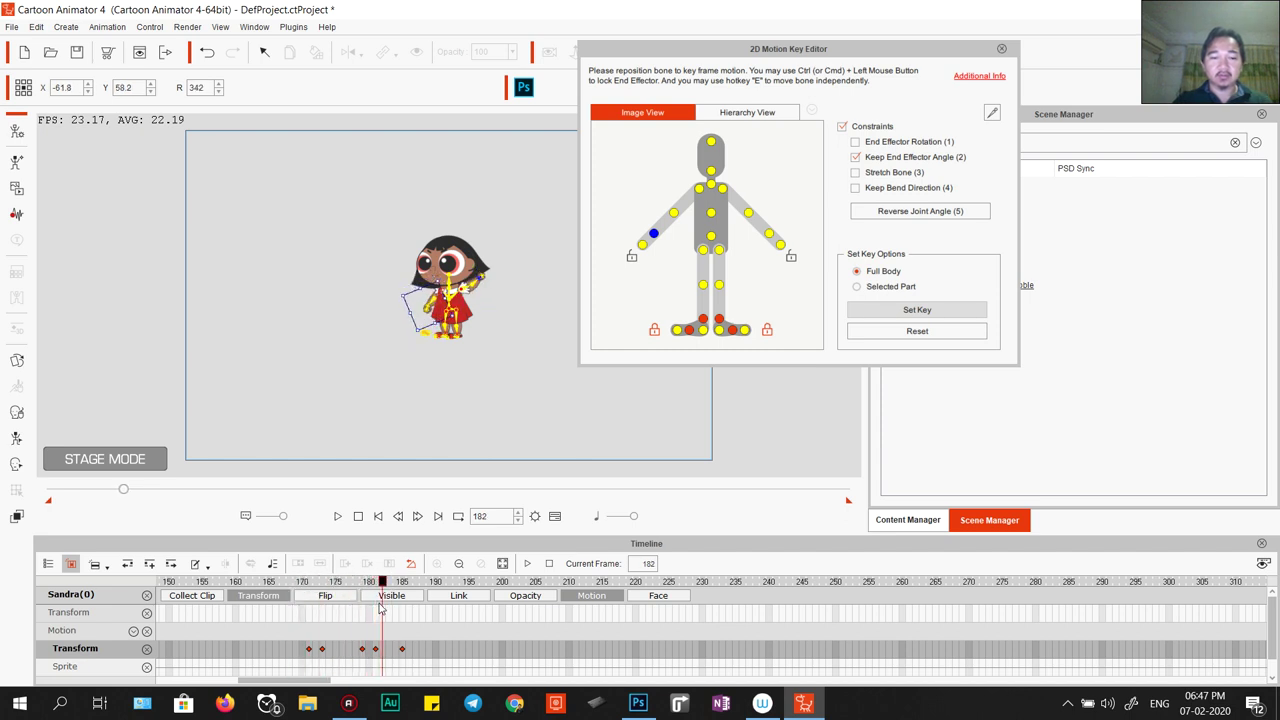
{"action": "scroll", "coordinate": [378, 620], "scroll_direction": "down", "scroll_amount": 3}
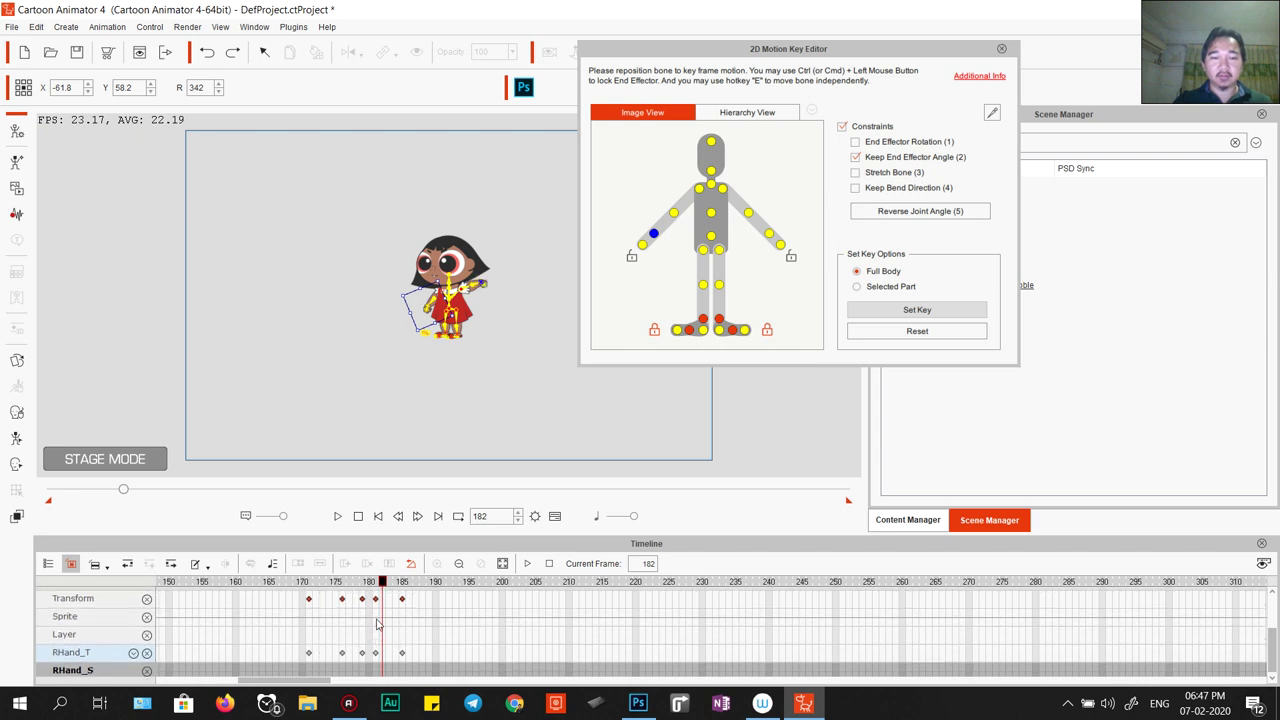
Limit the motion key options to Selected Part and select the girl's left hand at frame 174.
{"action": "left_click", "coordinate": [348, 582]}
{"action": "mouse_move", "coordinate": [327, 585]}
{"action": "left_mouse_down"}
{"action": "mouse_move", "coordinate": [288, 585]}
{"action": "mouse_move", "coordinate": [384, 598]}
{"action": "mouse_move", "coordinate": [329, 598]}
{"action": "left_mouse_up"}
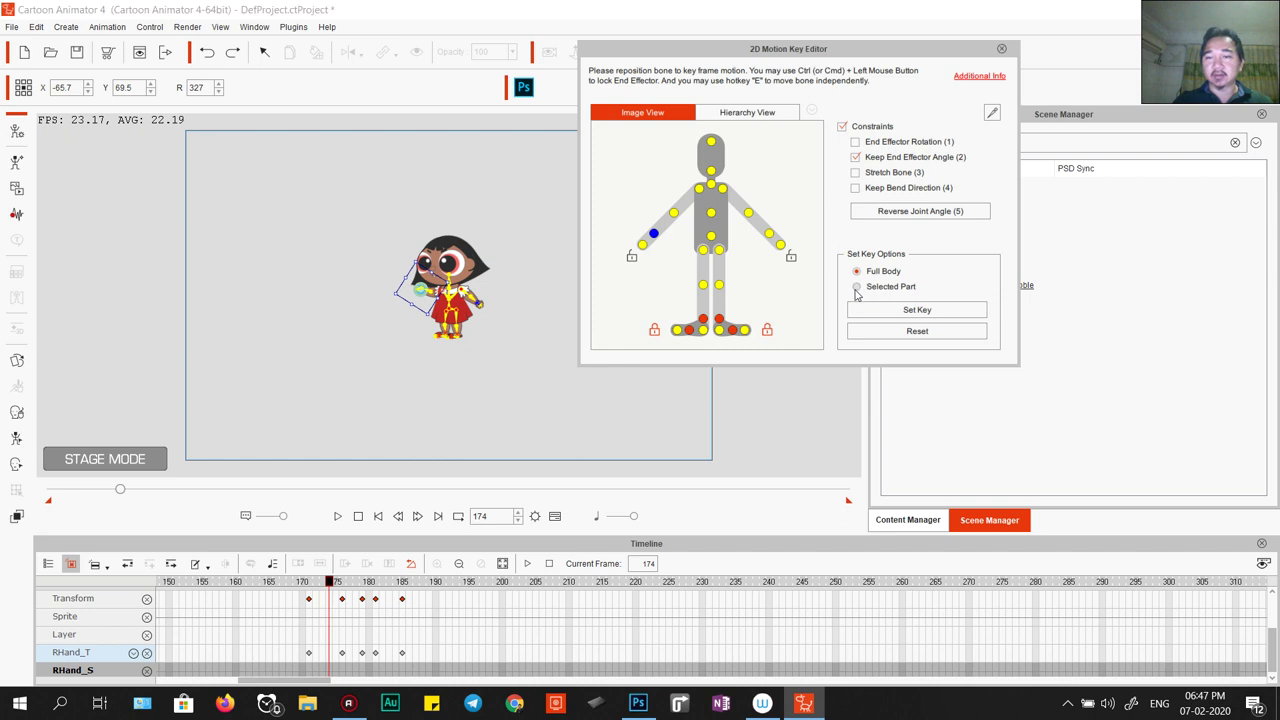
{"action": "left_click", "coordinate": [769, 236]}
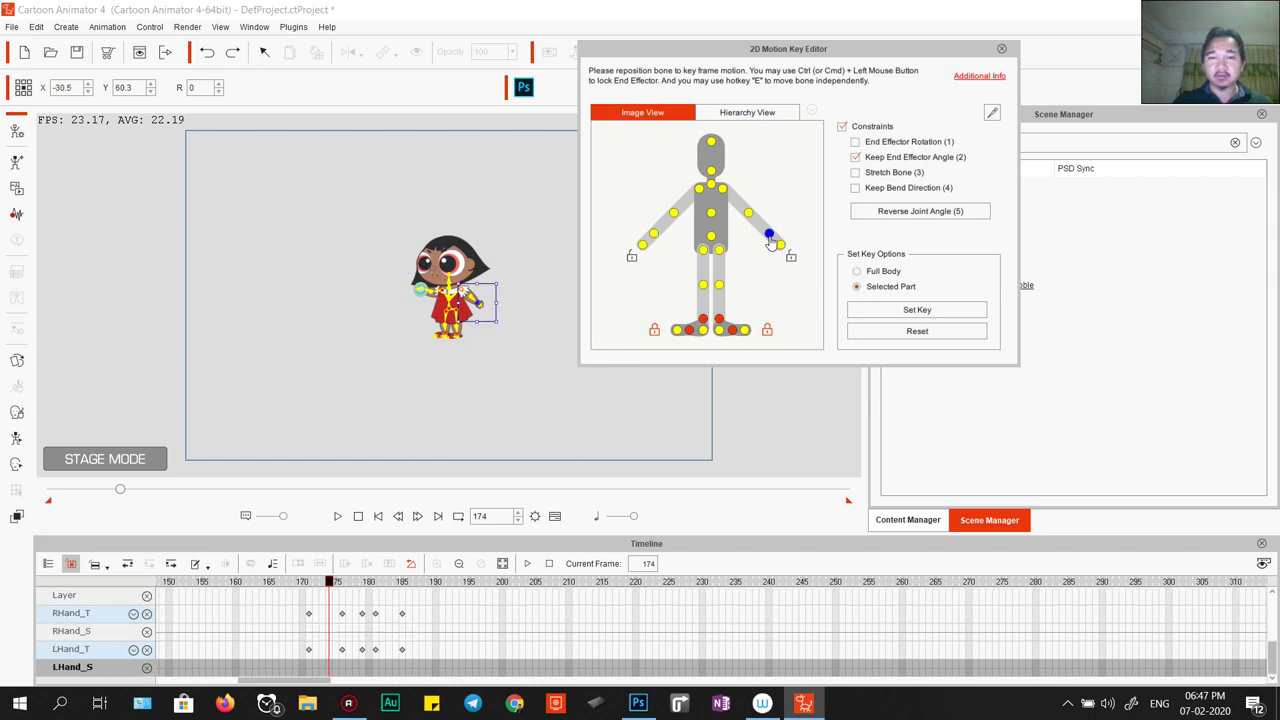
{"action": "scroll", "coordinate": [280, 655], "scroll_direction": "up", "scroll_amount": 3}
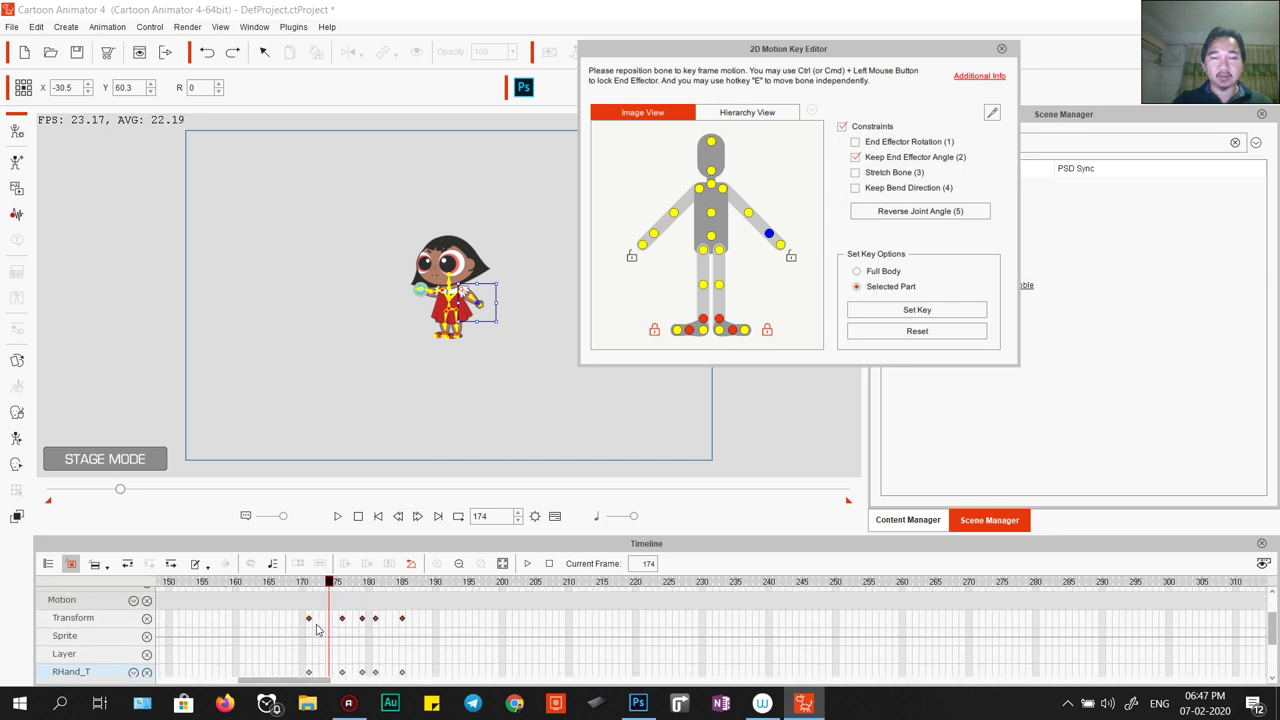
{"action": "scroll", "coordinate": [317, 630], "scroll_direction": "down", "scroll_amount": 3}
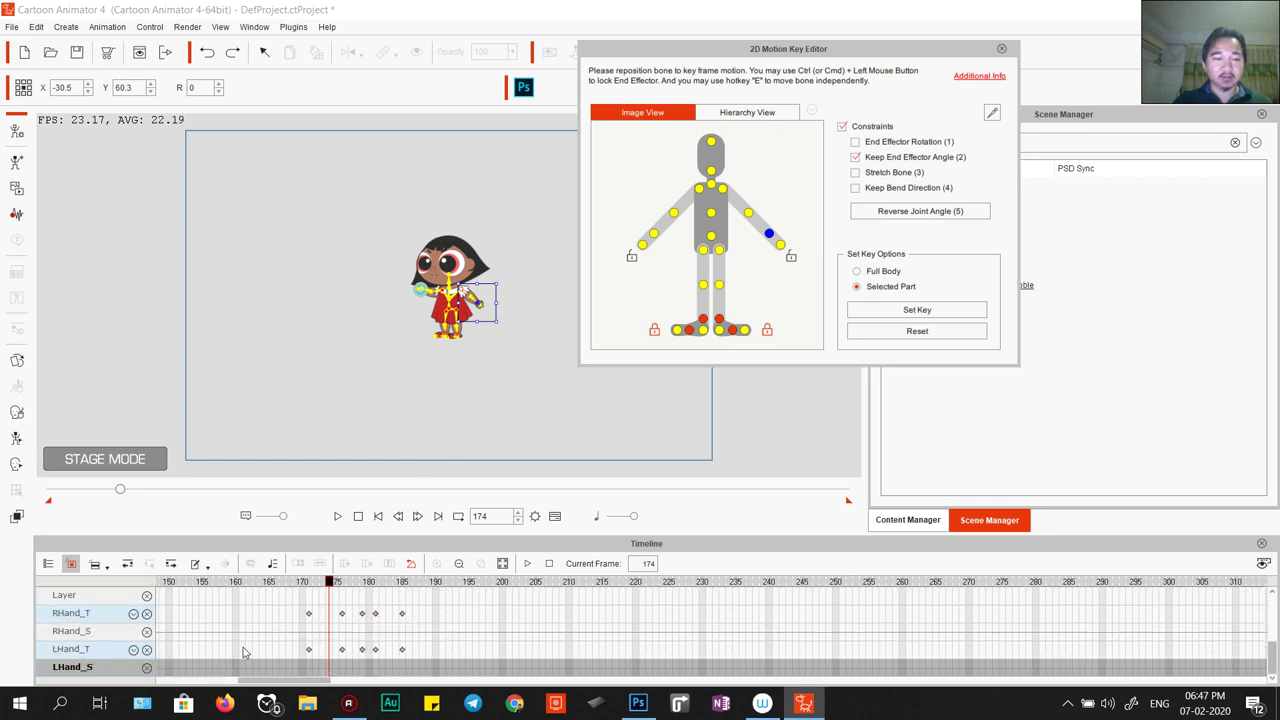
Try hiding the LHand and RHand tracks from the girl's Motion section in the timeline.
{"action": "scroll", "coordinate": [245, 650], "scroll_direction": "up", "scroll_amount": 4}
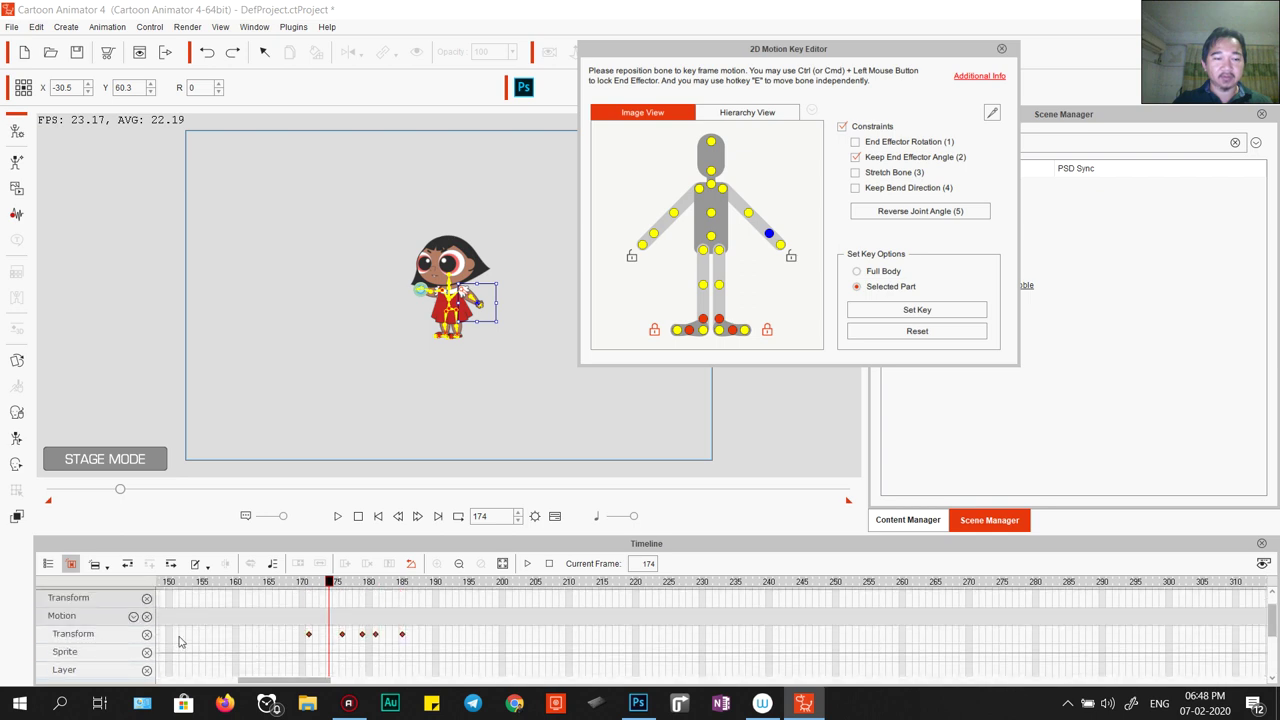
{"action": "left_click", "coordinate": [133, 617]}
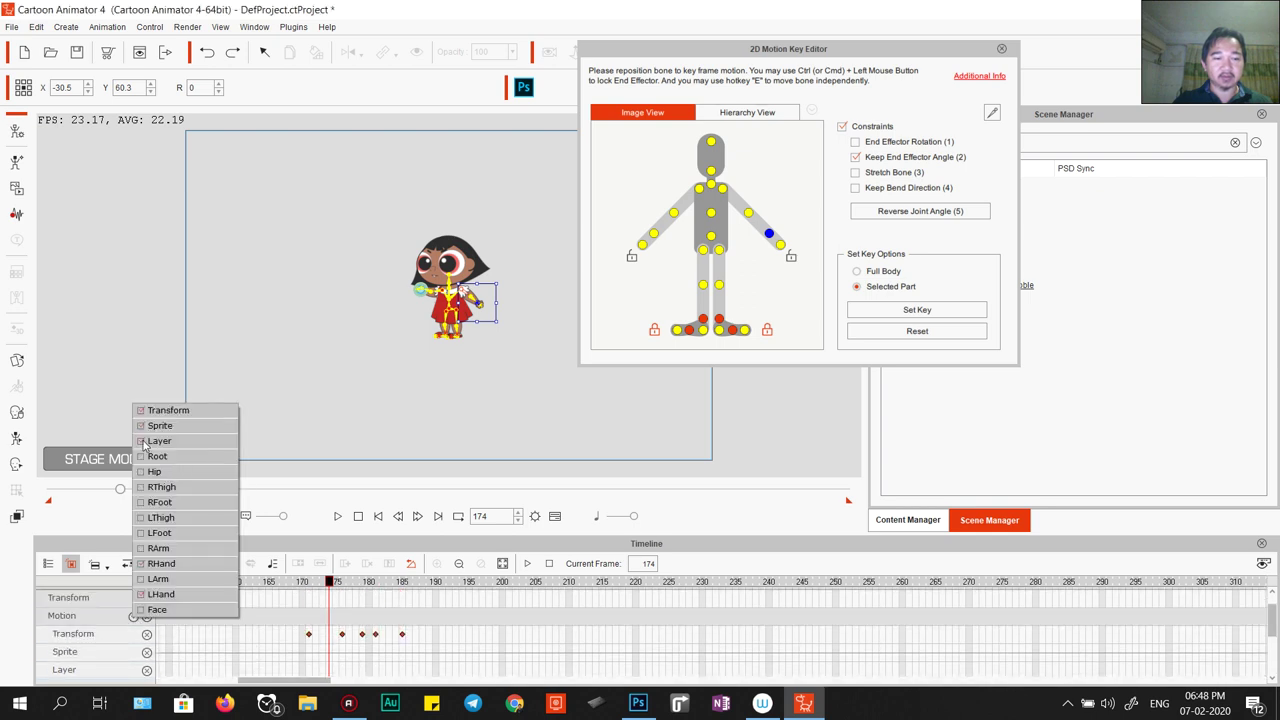
{"action": "left_click", "coordinate": [160, 596]}
{"action": "left_click", "coordinate": [336, 645]}
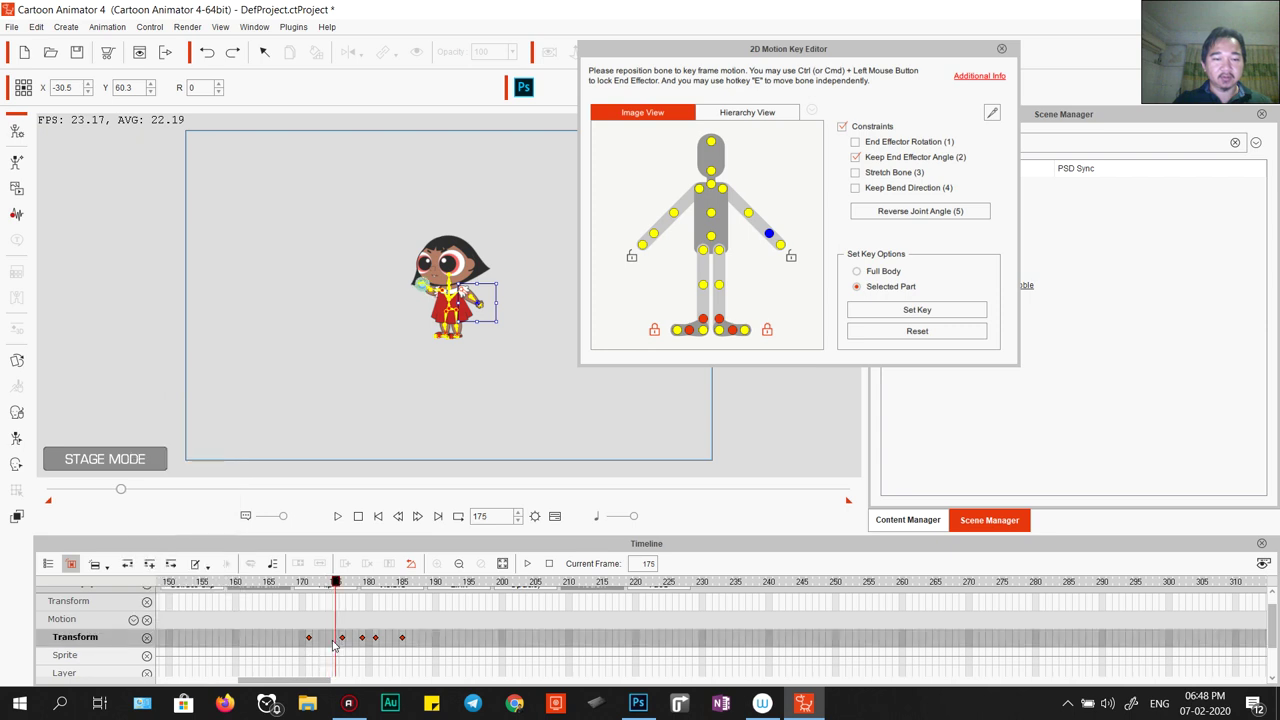
{"action": "scroll", "coordinate": [336, 645], "scroll_direction": "down", "scroll_amount": 1}
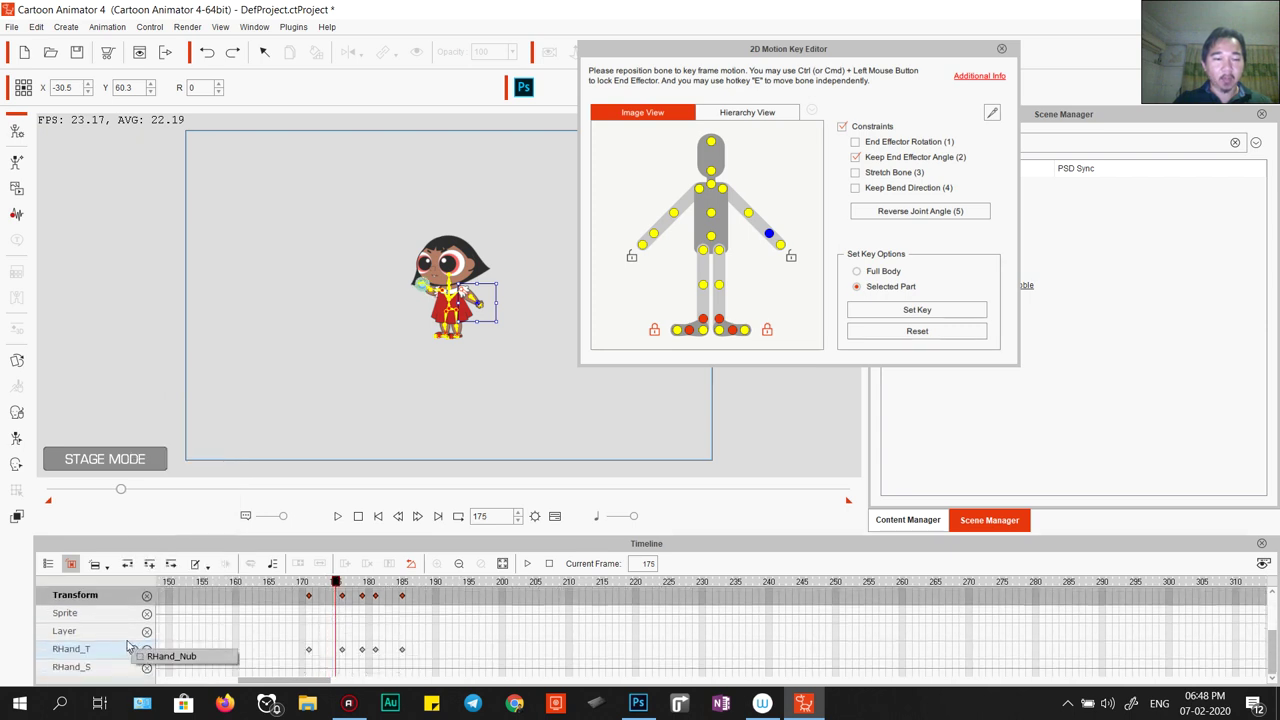
{"action": "scroll", "coordinate": [336, 638], "scroll_direction": "up", "scroll_amount": 3}
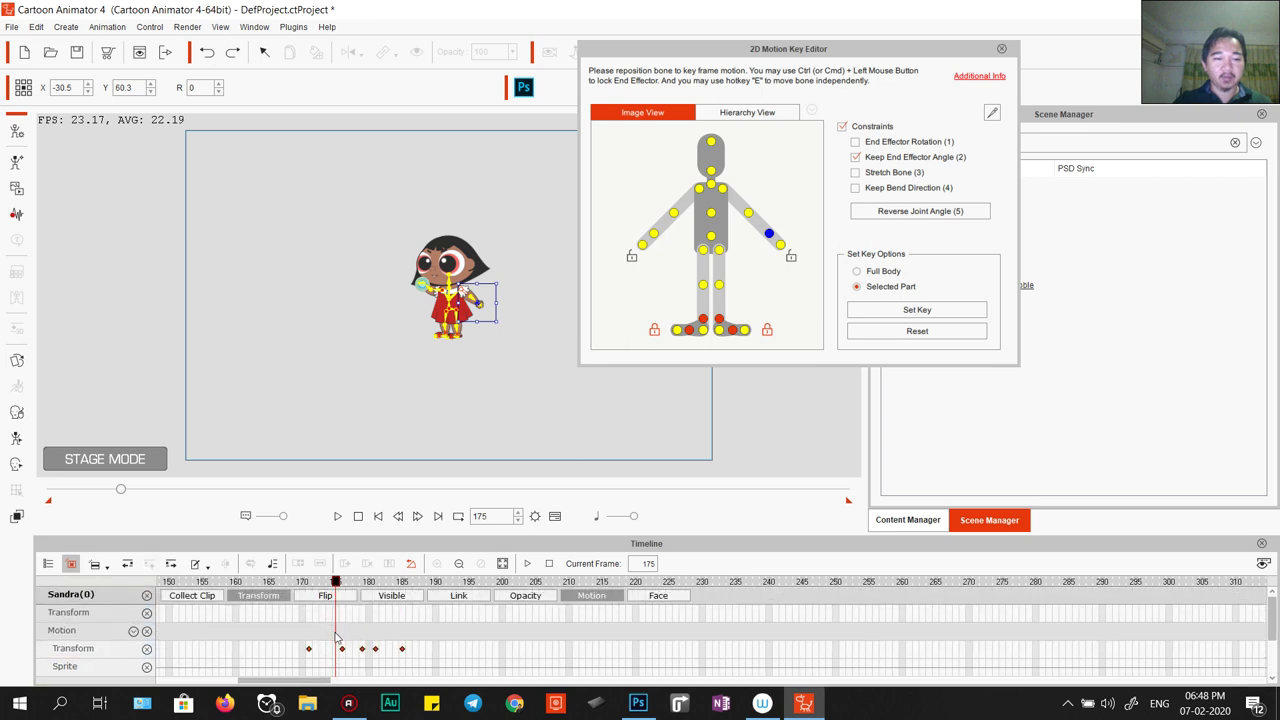
{"action": "left_click", "coordinate": [133, 632]}
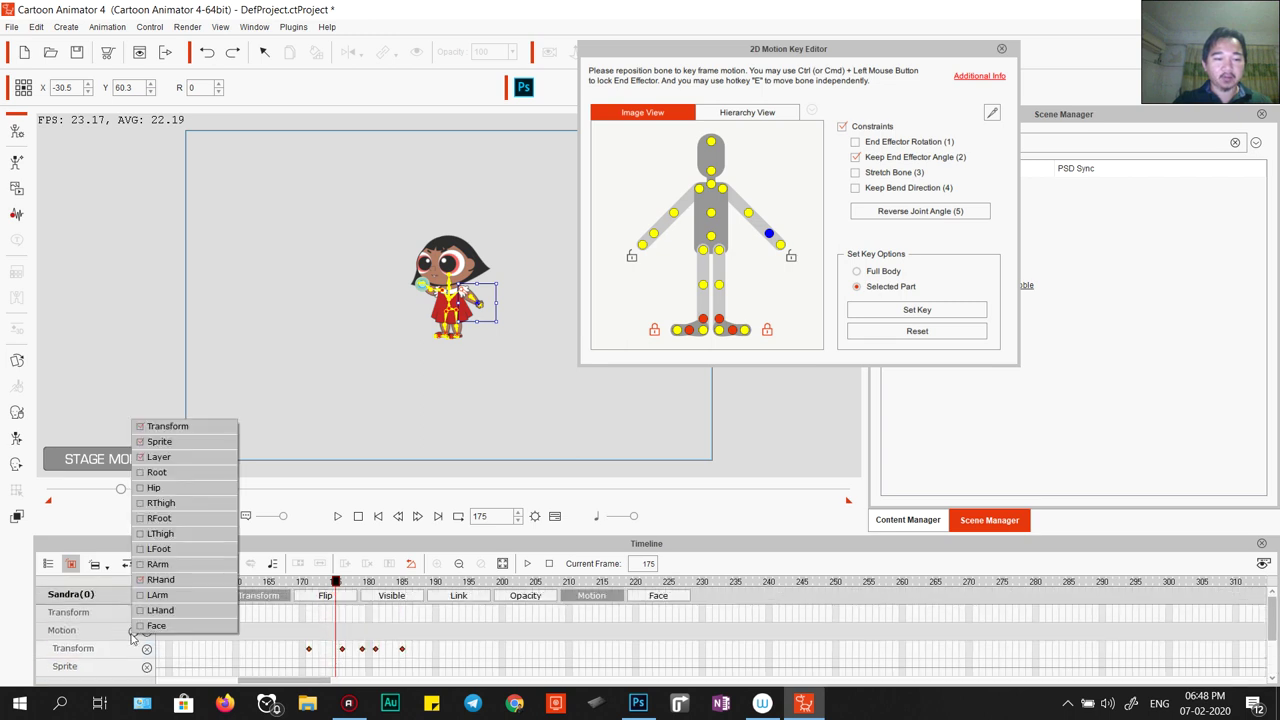
{"action": "left_click", "coordinate": [140, 580]}
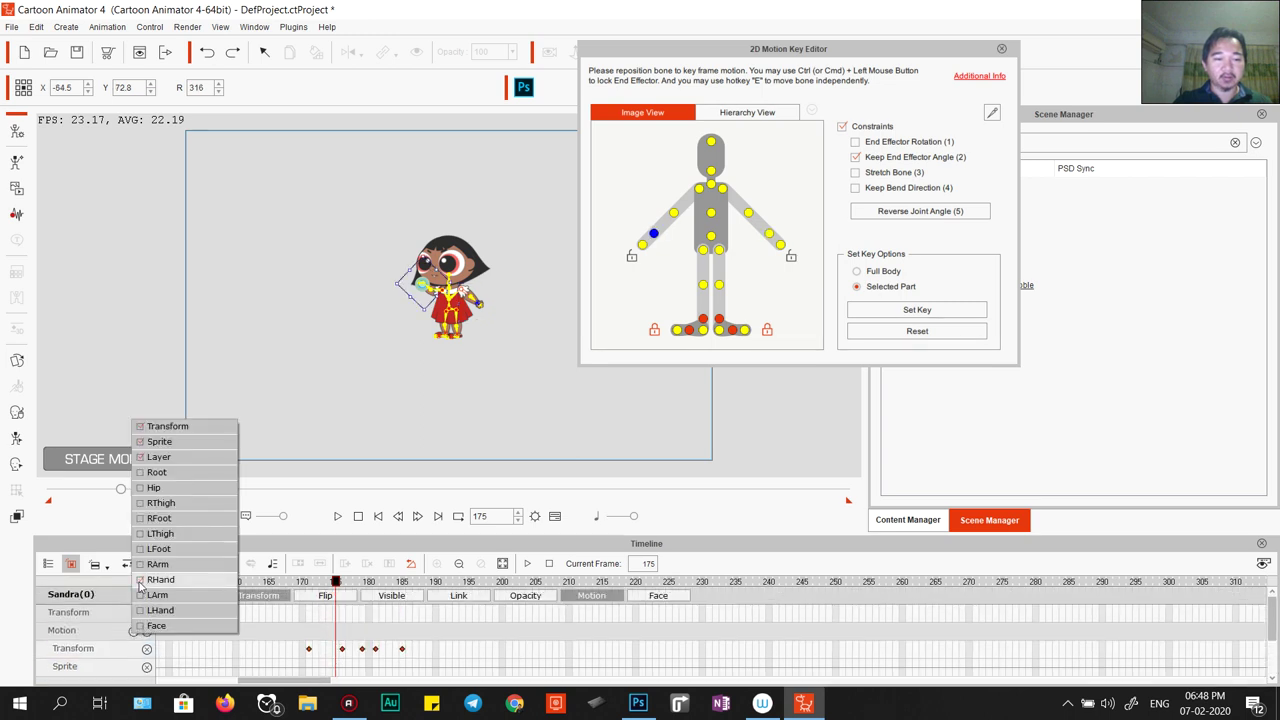
Set Selected Part motion keys for the girl's left hand at frames 174 and 180.
{"action": "left_click", "coordinate": [341, 655]}
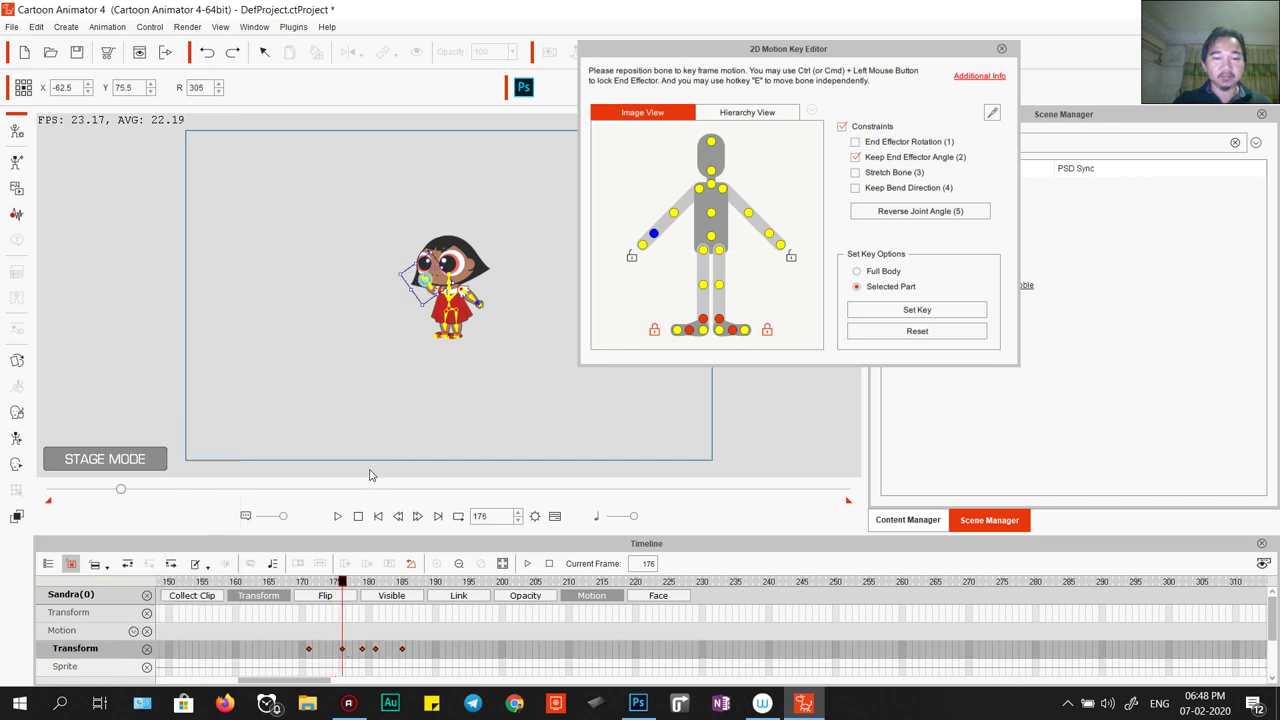
{"action": "left_click", "coordinate": [330, 655]}
{"action": "left_click", "coordinate": [770, 236]}
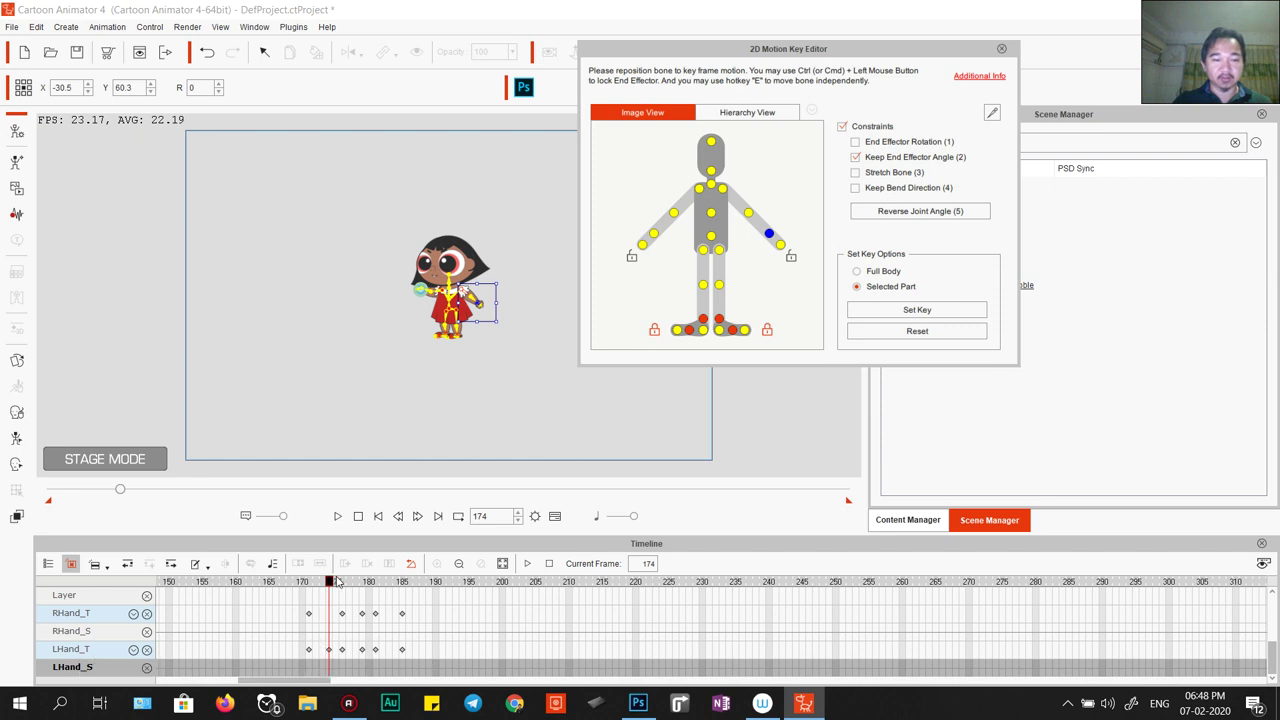
{"action": "left_click_drag", "start_coordinate": [330, 582], "coordinate": [355, 587]}
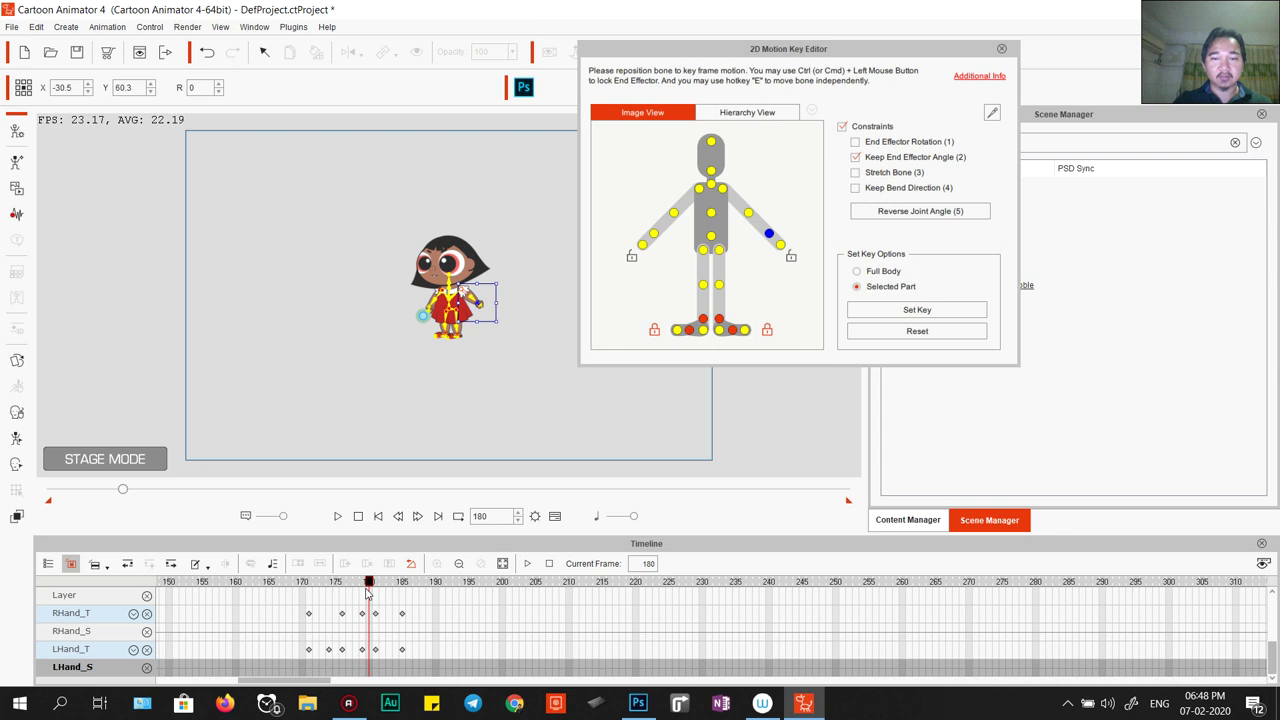
{"action": "left_click", "coordinate": [895, 312]}
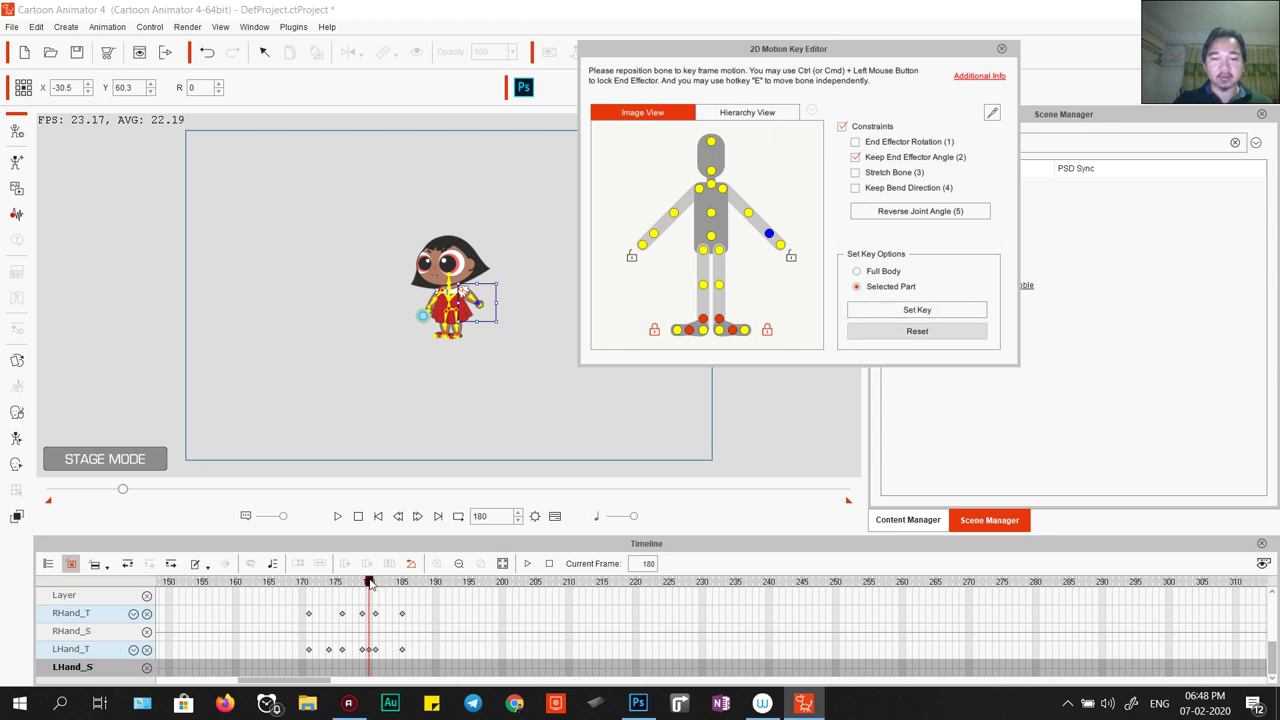
Raise the girl's left hand beside her head to about X -29.2, Y 75.5 at frame 176.
{"action": "left_click_drag", "start_coordinate": [370, 585], "coordinate": [343, 597]}
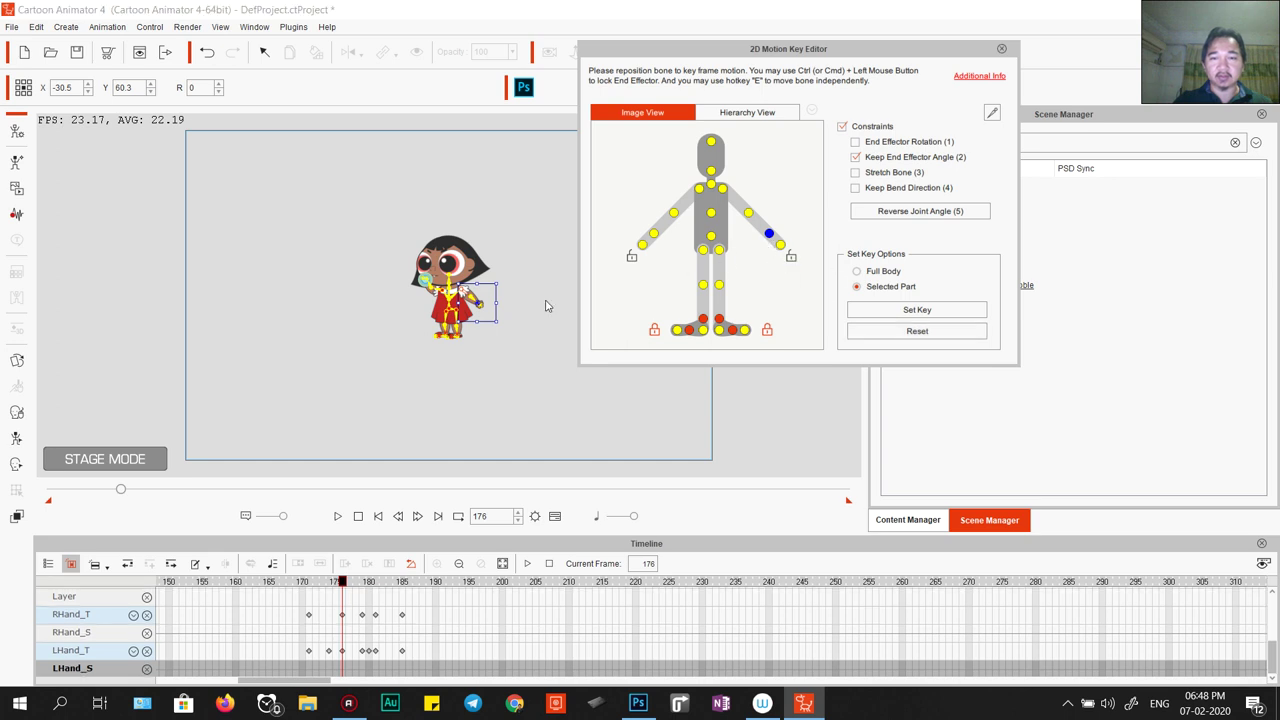
{"action": "mouse_move", "coordinate": [489, 295]}
{"action": "left_mouse_down"}
{"action": "mouse_move", "coordinate": [479, 303]}
{"action": "mouse_move", "coordinate": [487, 272]}
{"action": "left_mouse_up"}
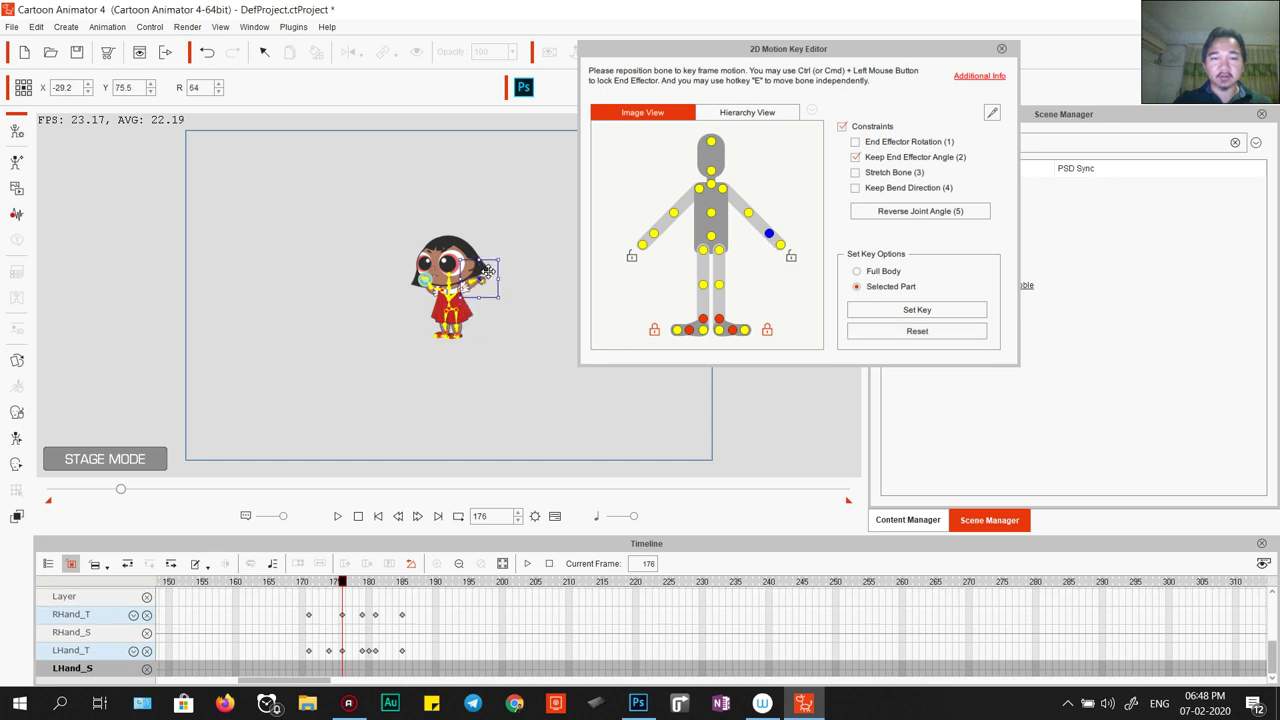
Play back both hands' motion from frame 170 into the explosion effect.
{"action": "left_click", "coordinate": [305, 619]}
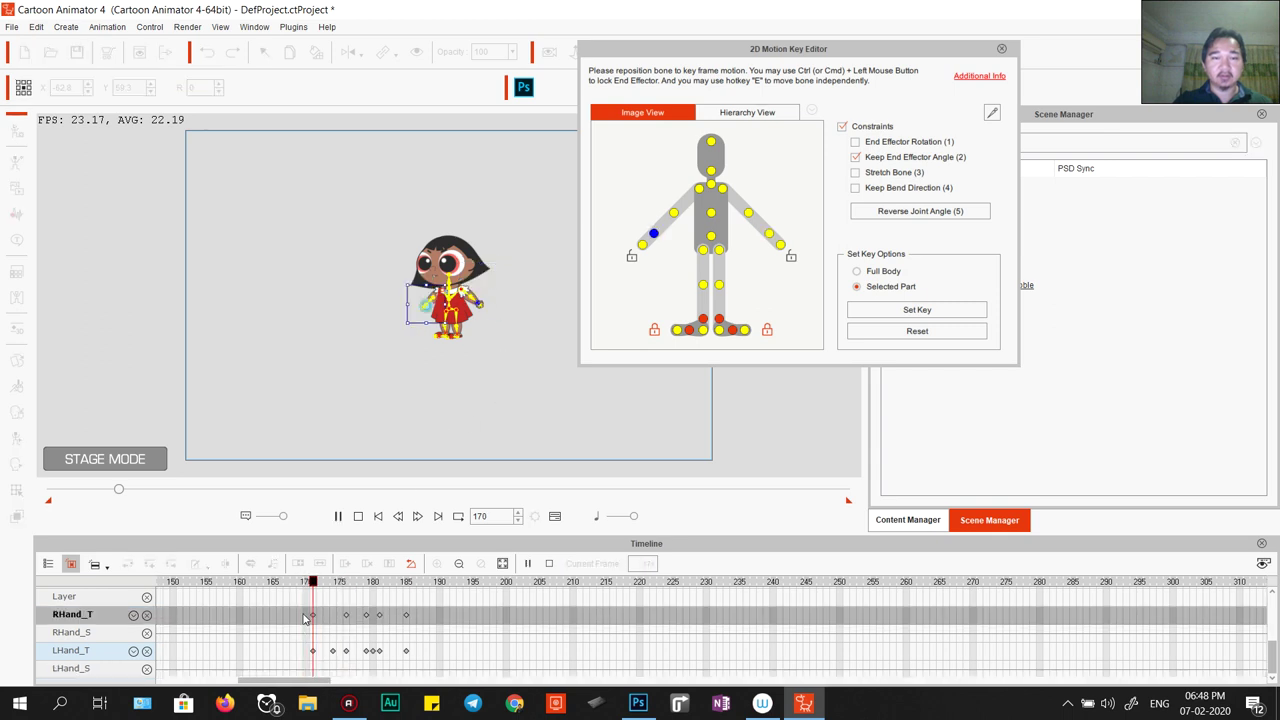
{"action": "key", "text": "space"}
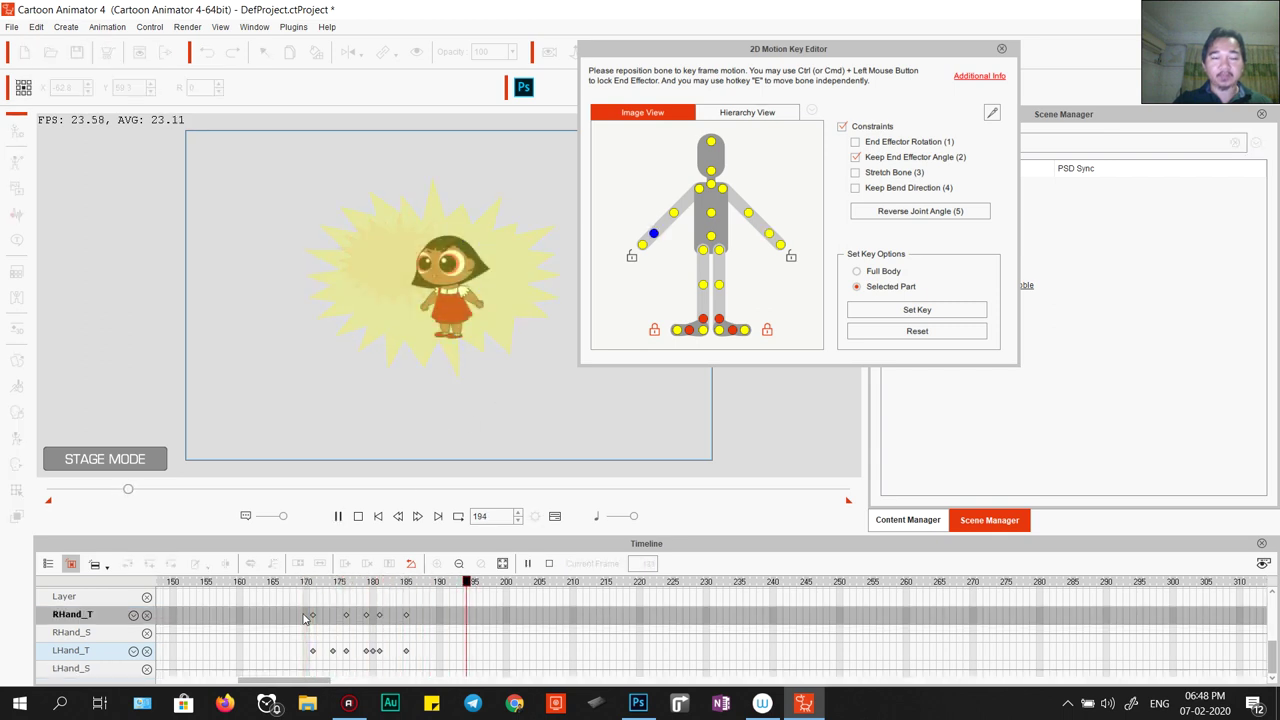
{"action": "key", "text": "space"}
{"action": "key", "text": "space"}
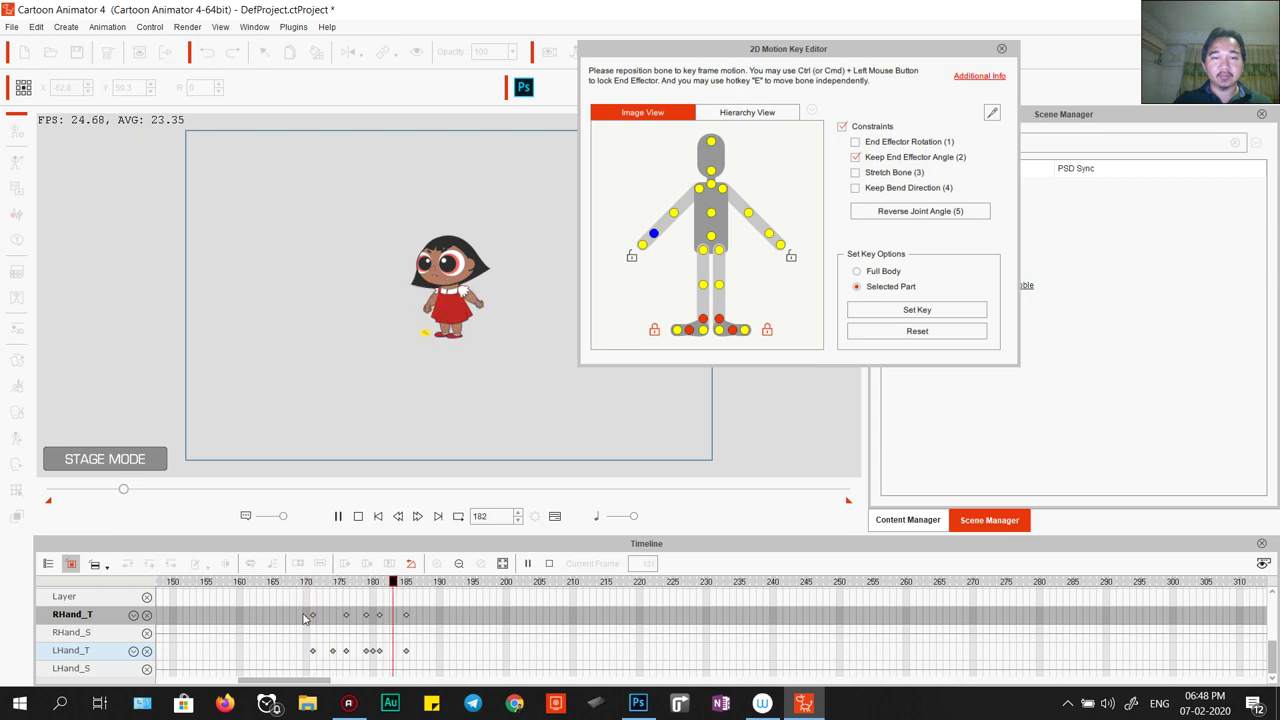
{"action": "key", "text": "space"}
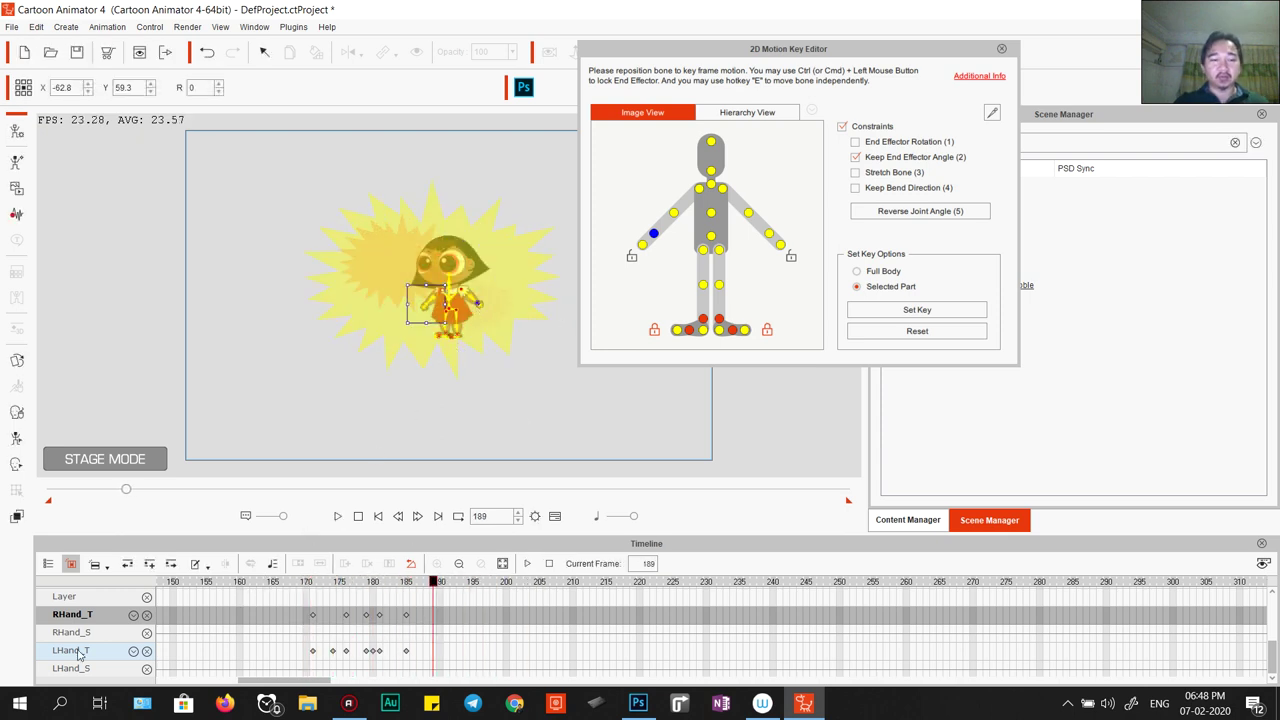
Go to the girl's left-hand key at frame 180 and close the 2D Motion Key Editor.
{"action": "left_click", "coordinate": [769, 236]}
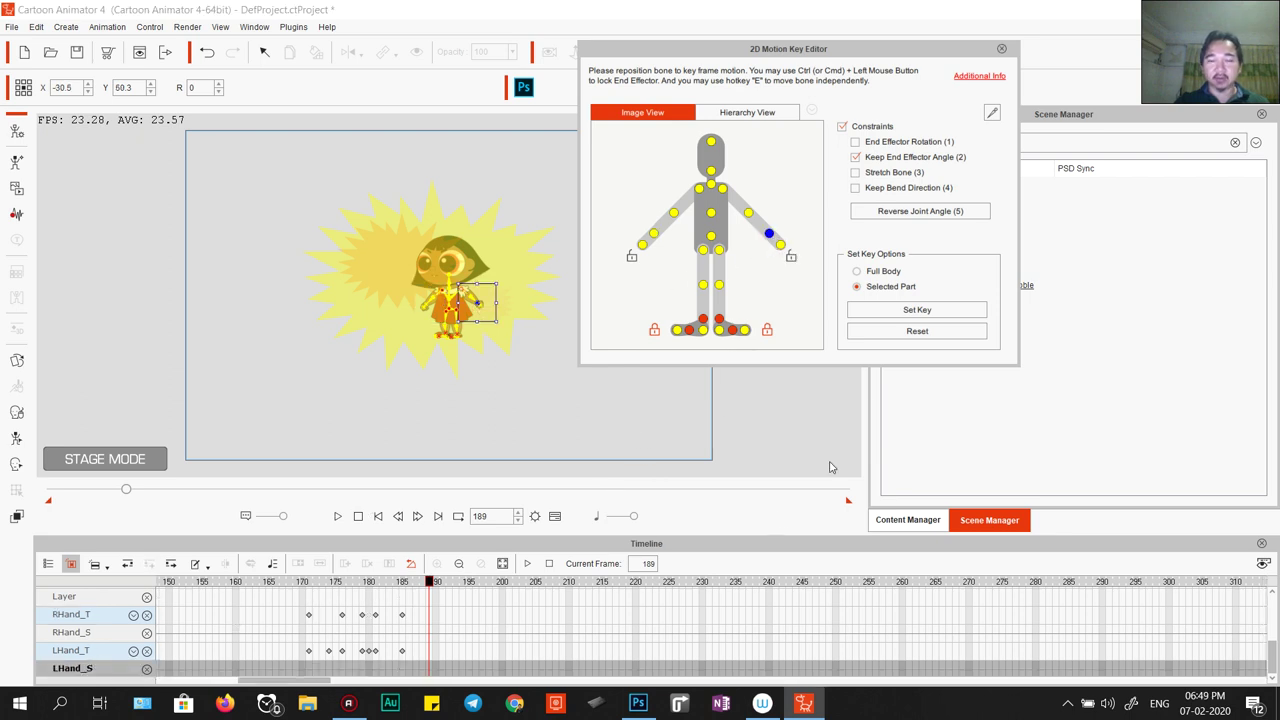
{"action": "left_click", "coordinate": [903, 318]}
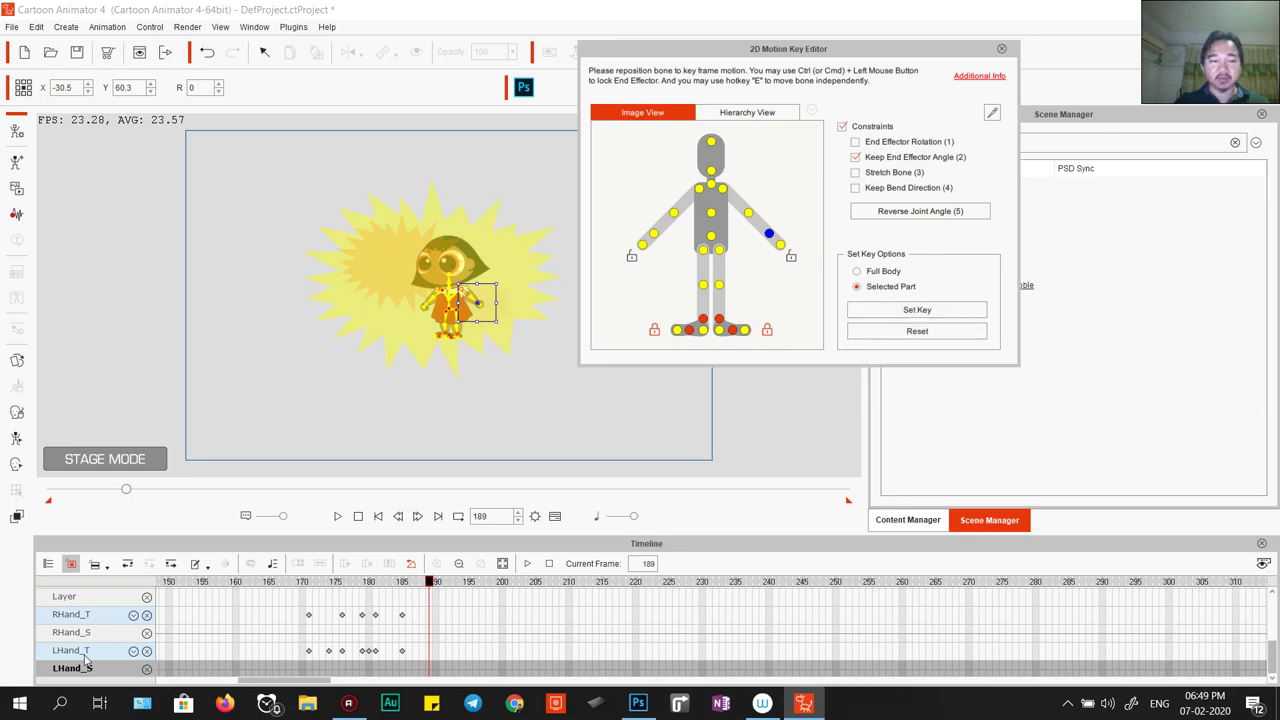
{"action": "left_click", "coordinate": [366, 652]}
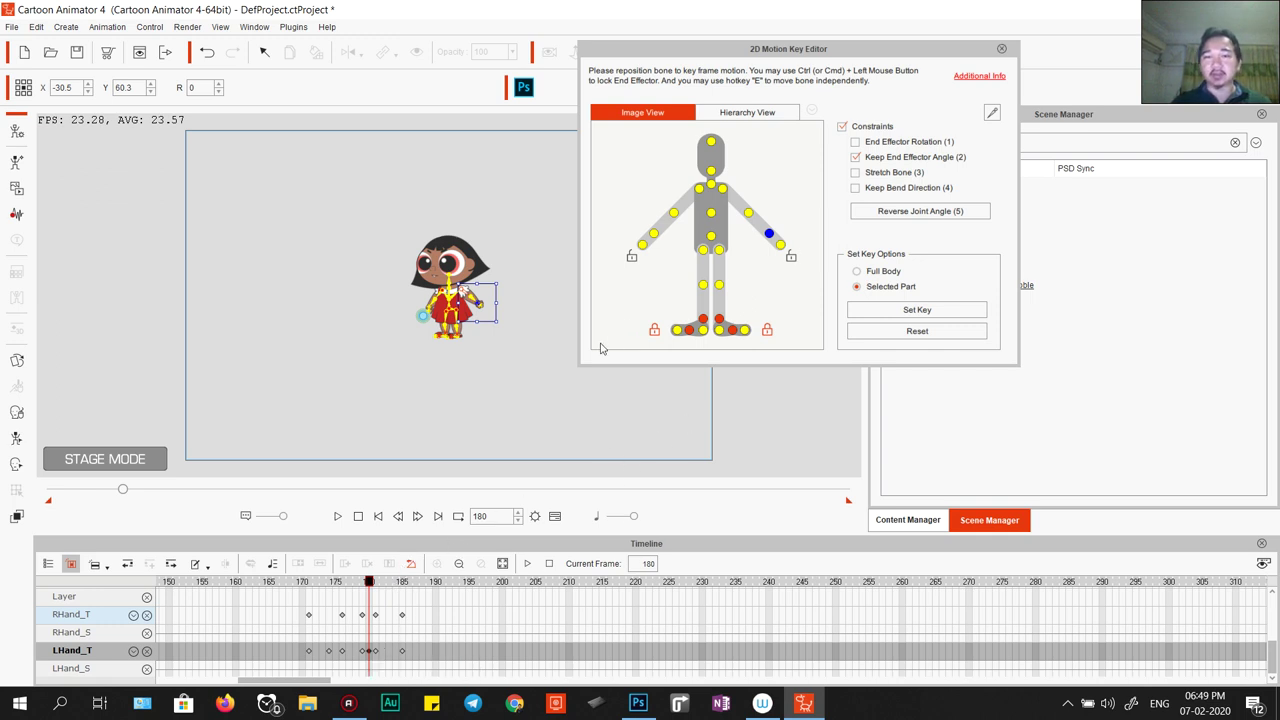
{"action": "left_click", "coordinate": [1003, 50]}
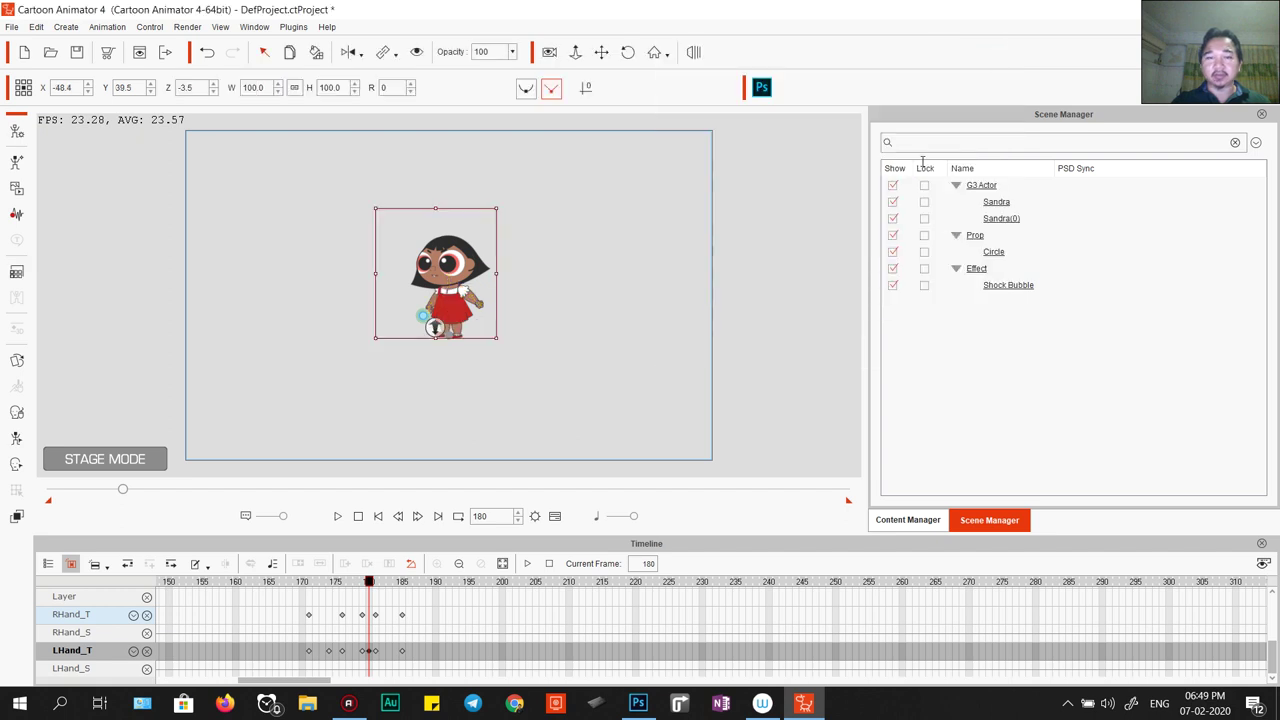
Play the whole animation from frame 1 through the apple's exit, stopping at frame 523.
{"action": "left_click", "coordinate": [357, 518]}
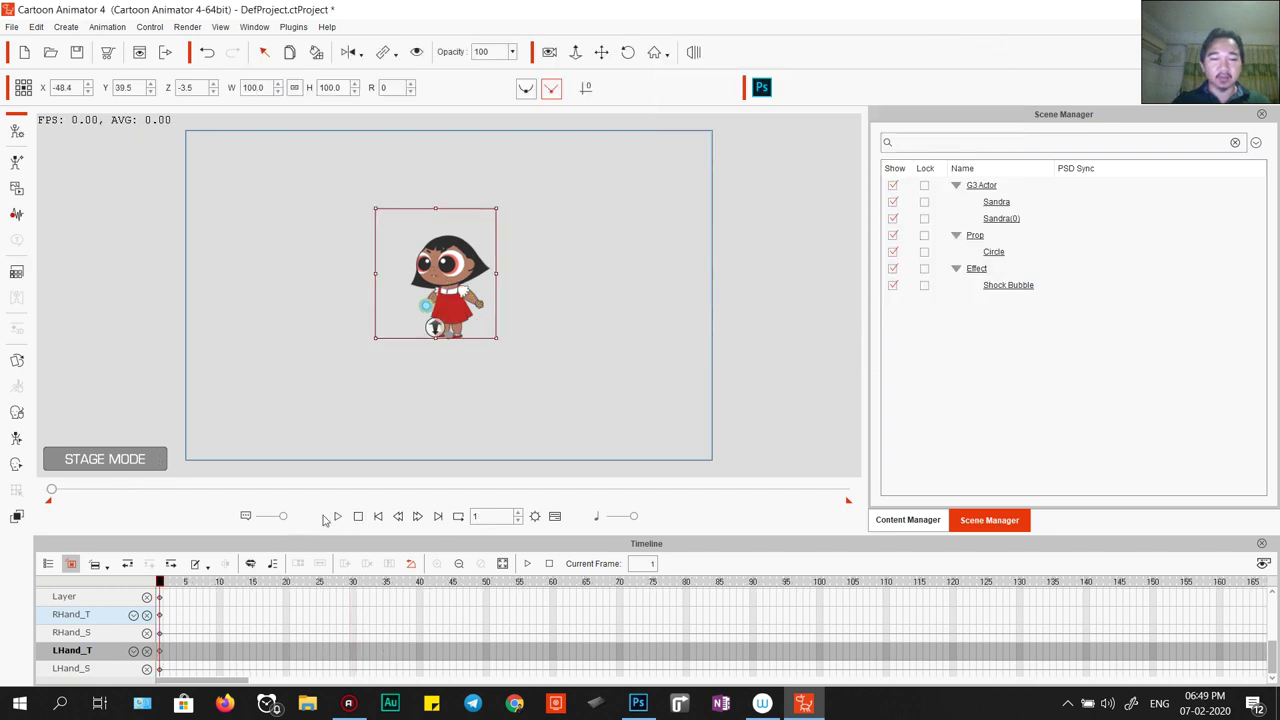
{"action": "left_click", "coordinate": [337, 517]}
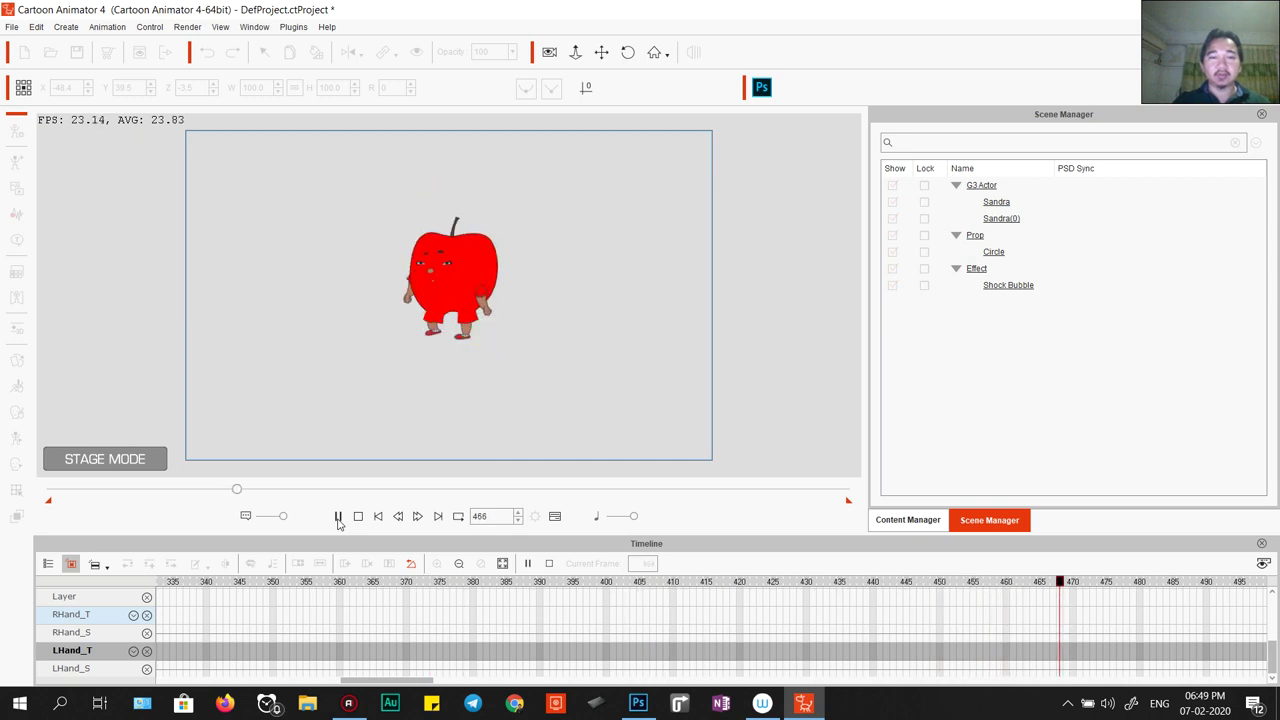
{"action": "left_click", "coordinate": [337, 516]}
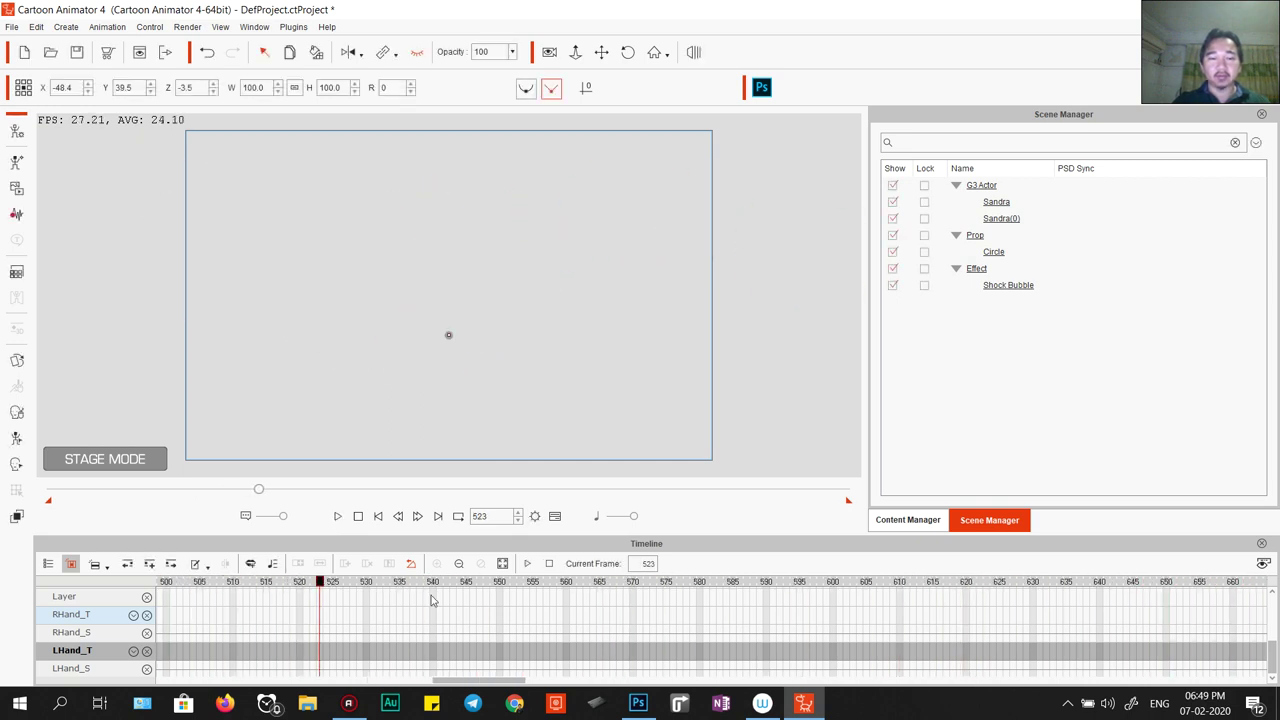
{"action": "left_click_drag", "start_coordinate": [462, 688], "coordinate": [374, 686]}
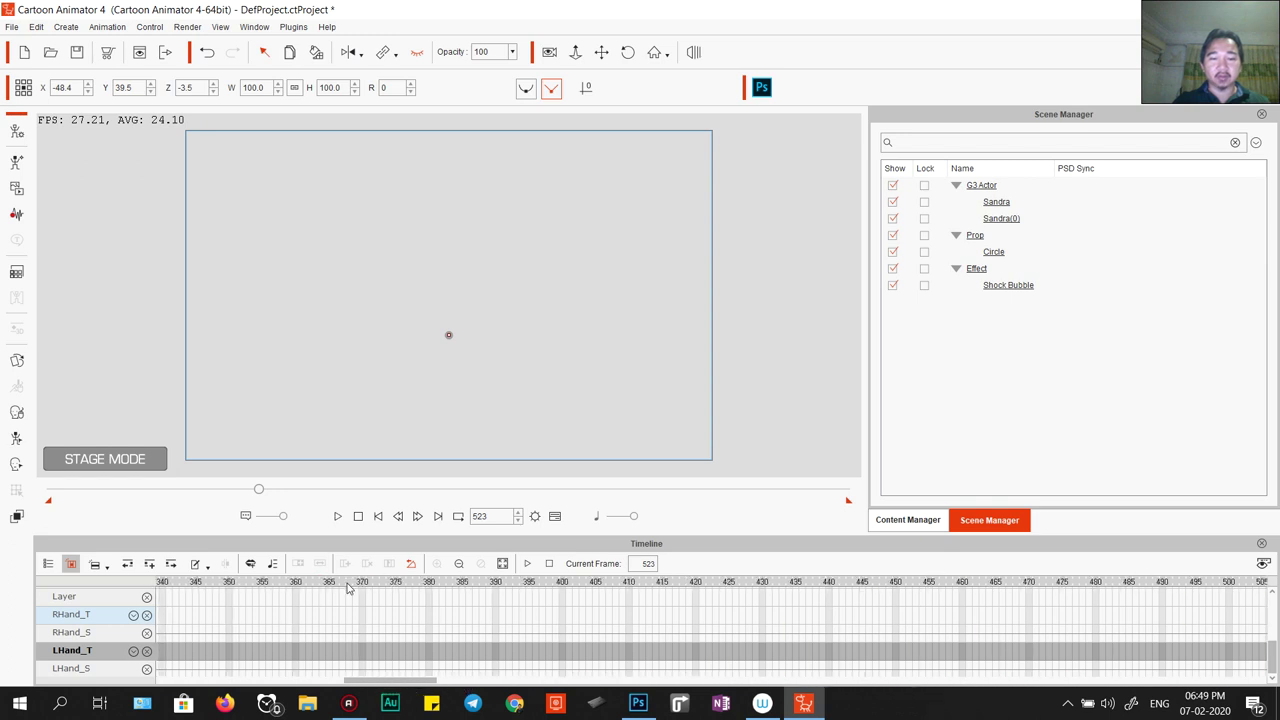
Show the project's Music track in the timeline and start importing an audio file at frame 343.
{"action": "left_click_drag", "start_coordinate": [350, 588], "coordinate": [461, 590]}
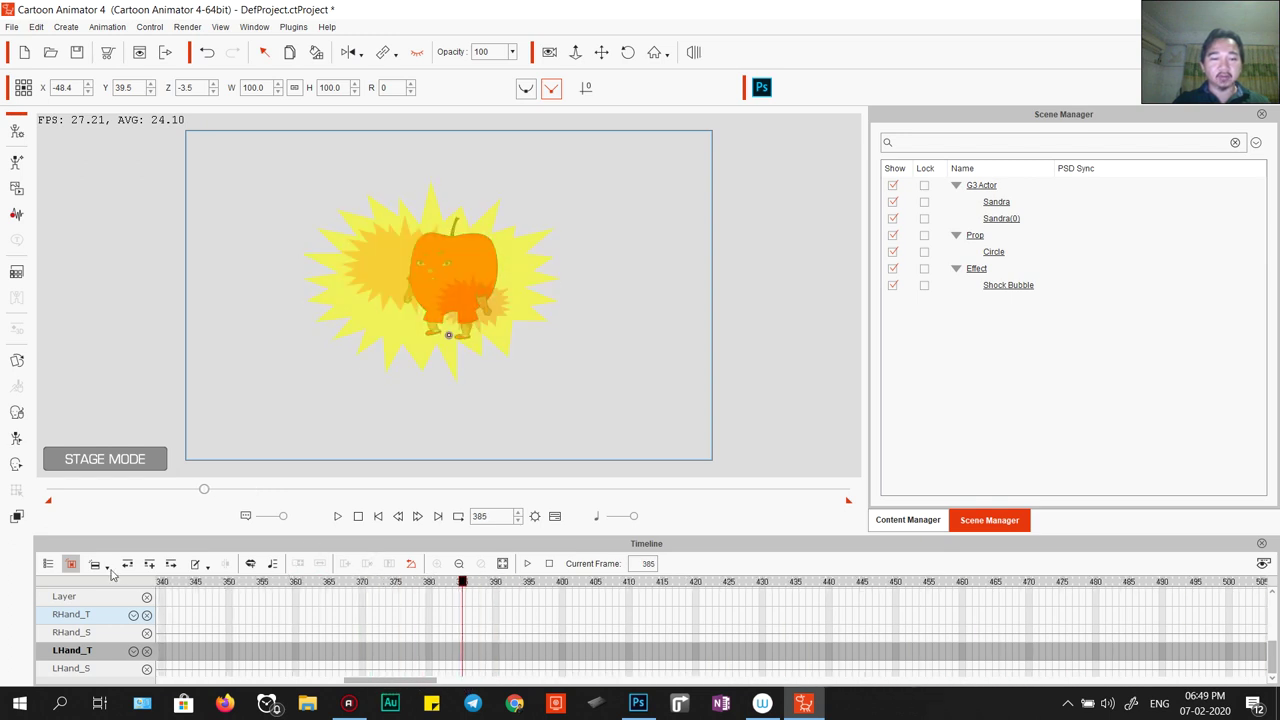
{"action": "left_click", "coordinate": [47, 564]}
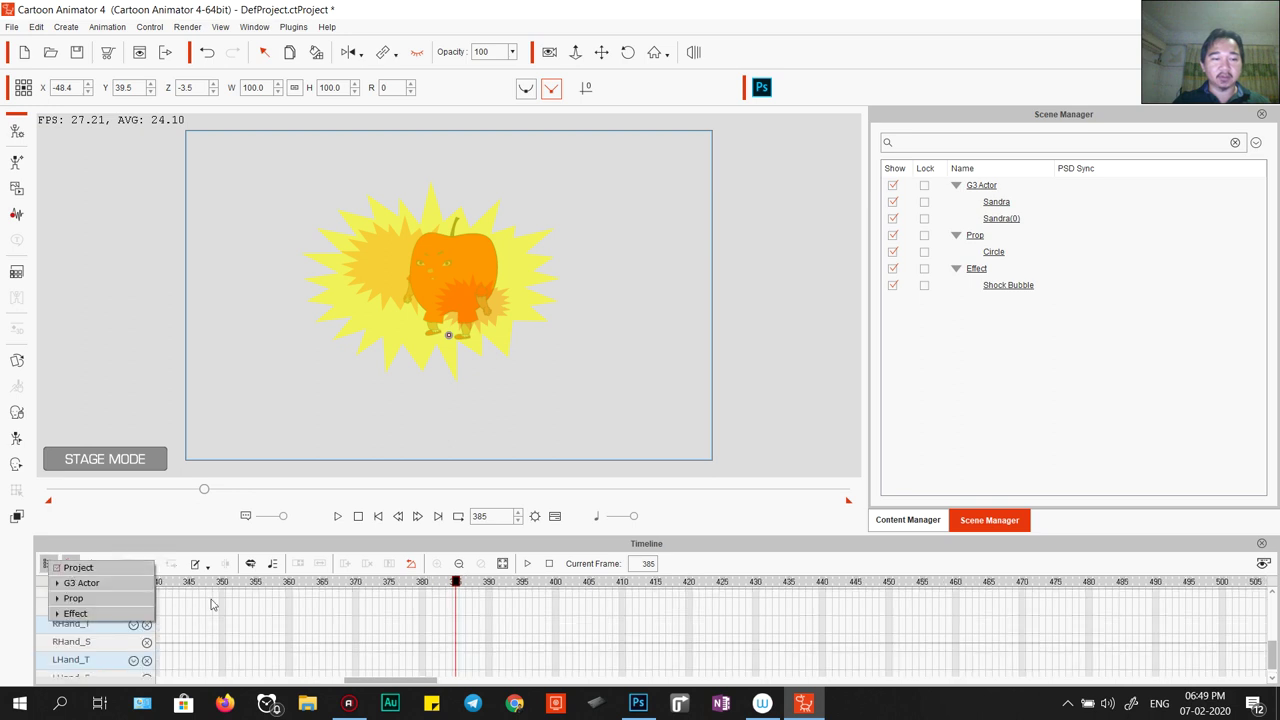
{"action": "left_click", "coordinate": [277, 658]}
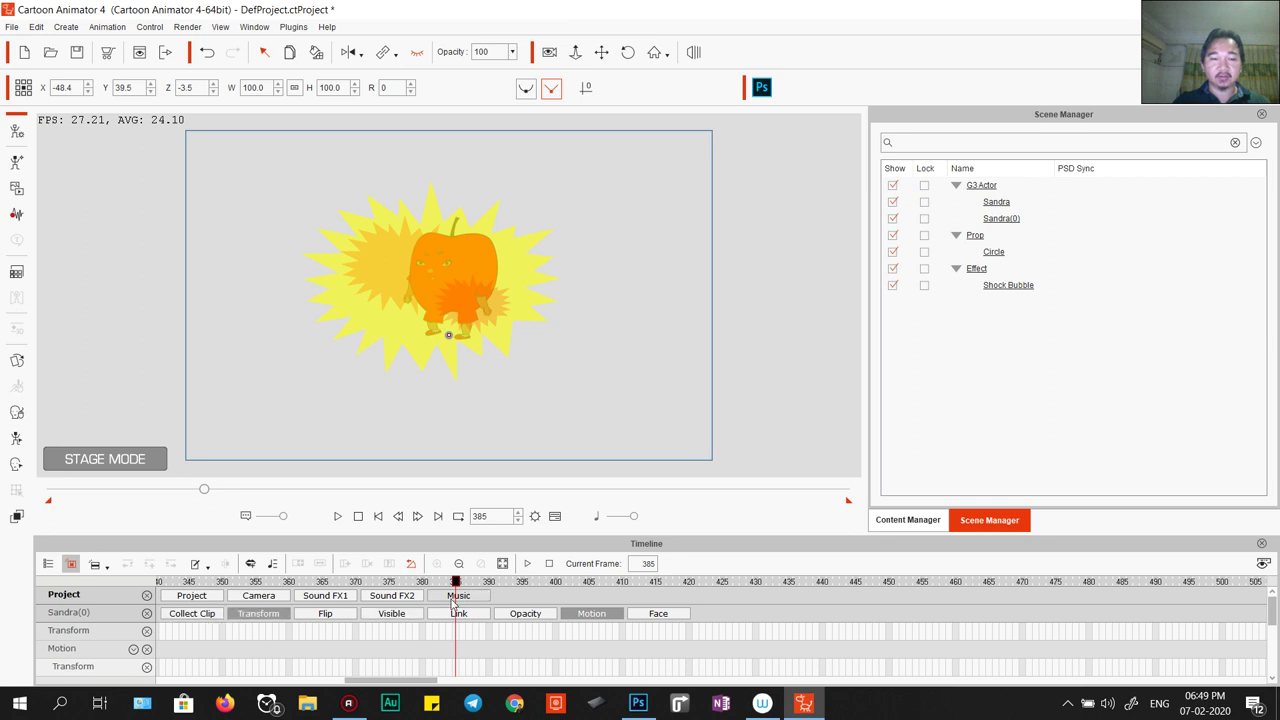
{"action": "left_click", "coordinate": [457, 596]}
{"action": "double_click", "coordinate": [176, 612]}
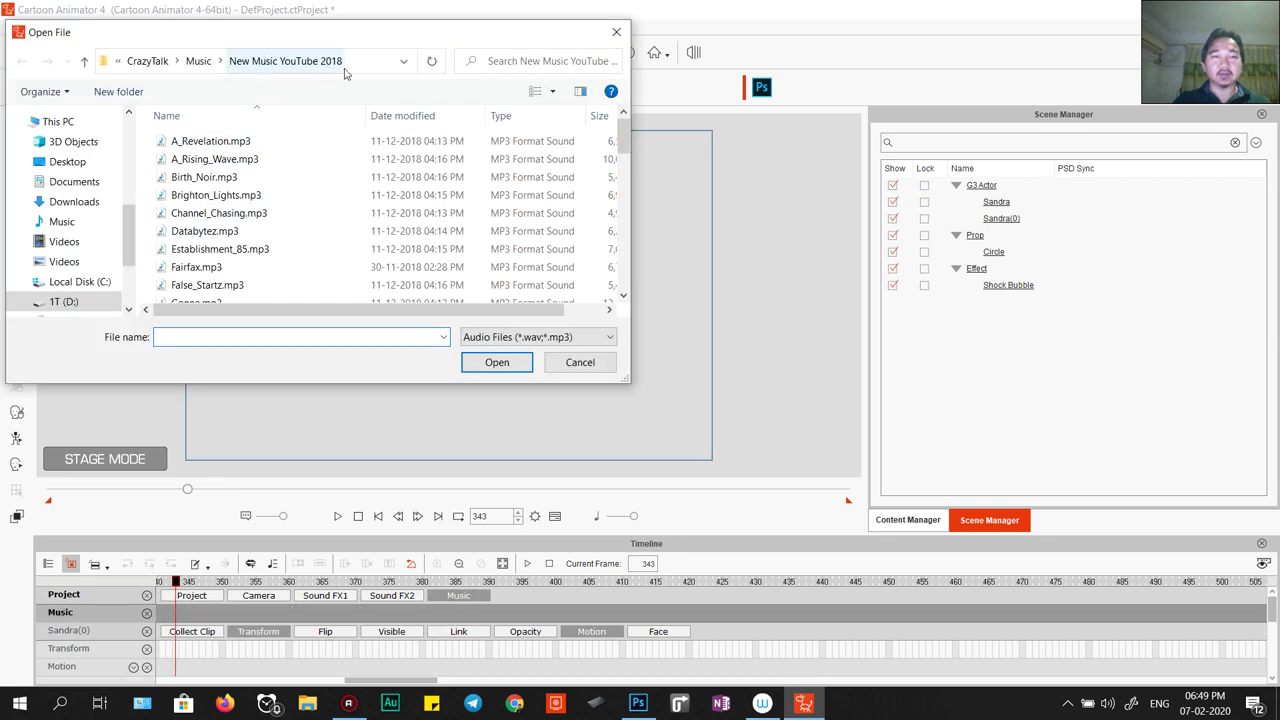
Preview I_ll_Remember_You.mp3 and import it as the background music.
{"action": "scroll", "coordinate": [200, 228], "scroll_direction": "down", "scroll_amount": 3}
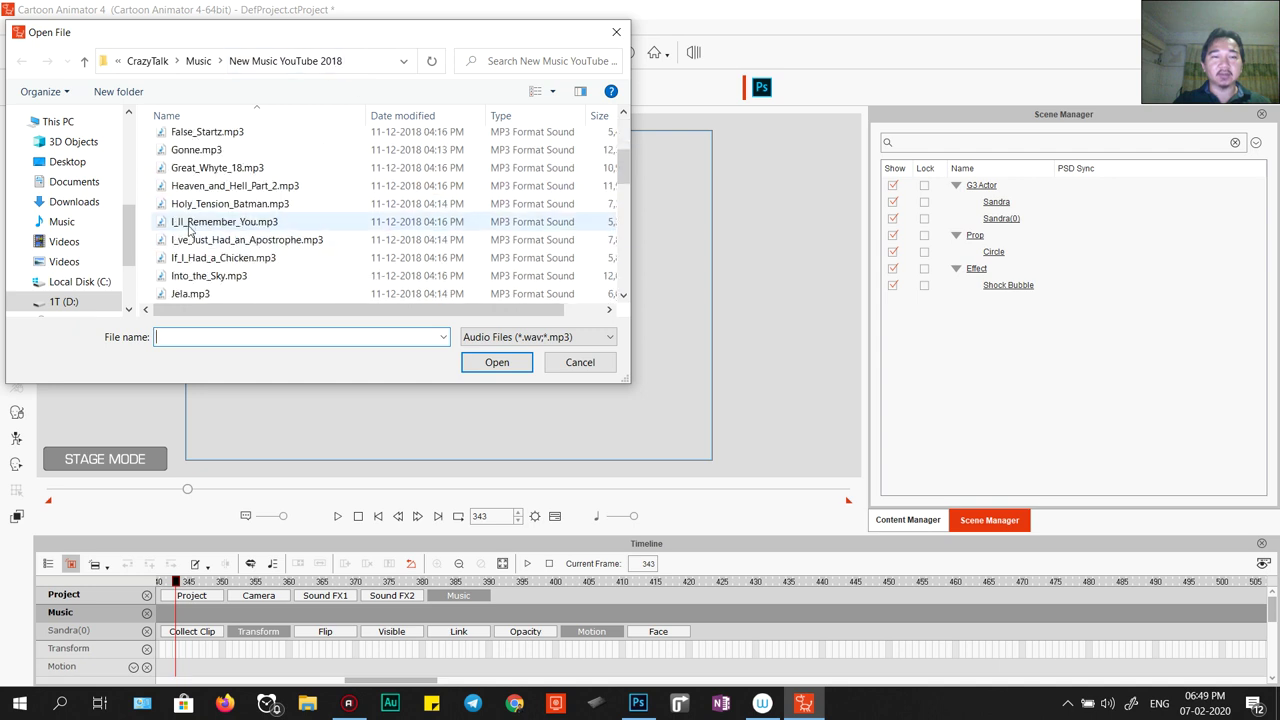
{"action": "left_click", "coordinate": [187, 221]}
{"action": "right_click", "coordinate": [188, 215]}
{"action": "key", "text": "Escape"}
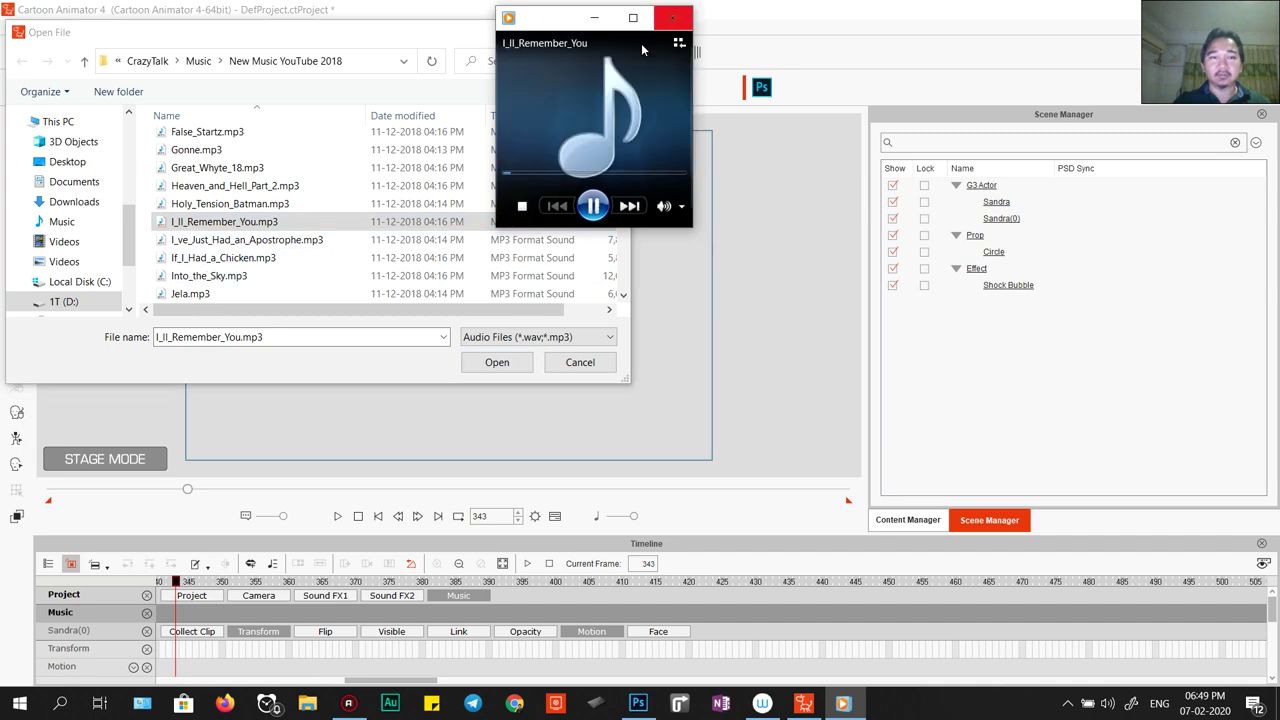
{"action": "left_click", "coordinate": [672, 17]}
{"action": "double_click", "coordinate": [203, 224]}
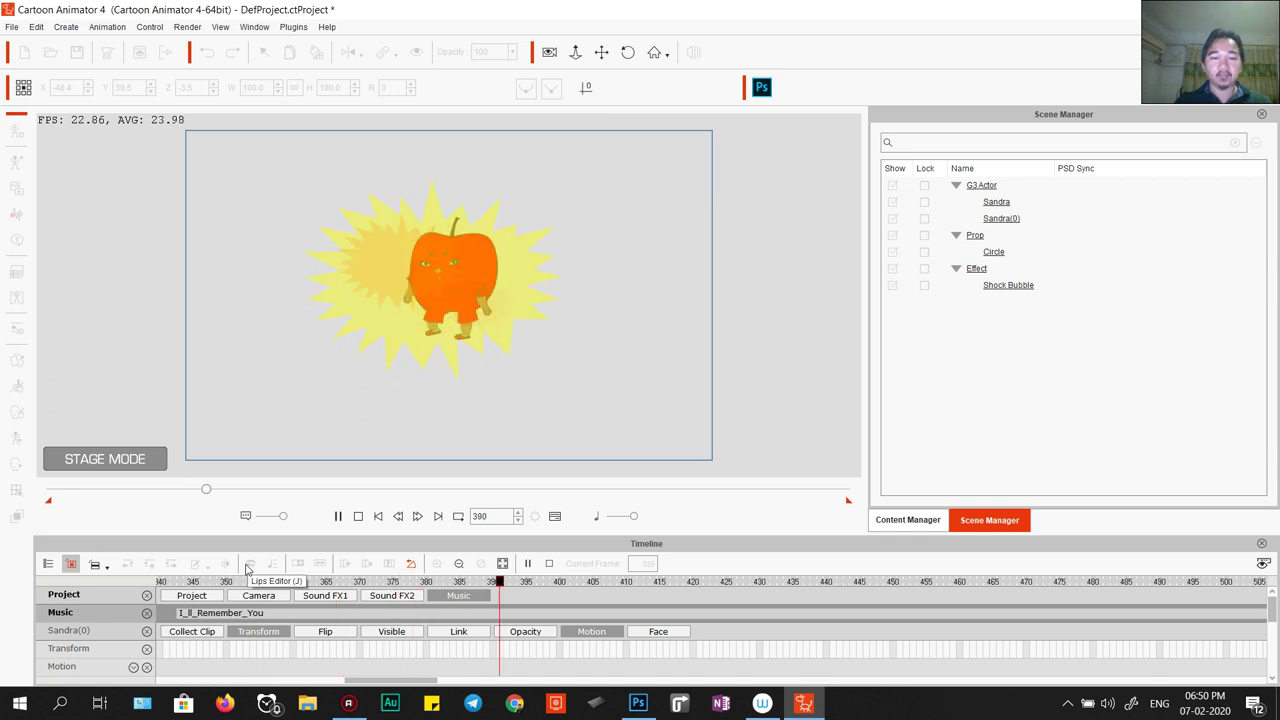
Stop playback and move the I_ll_Remember_You clip to the start of the Music track.
{"action": "key", "text": "space"}
{"action": "key", "text": "ctrl+z"}
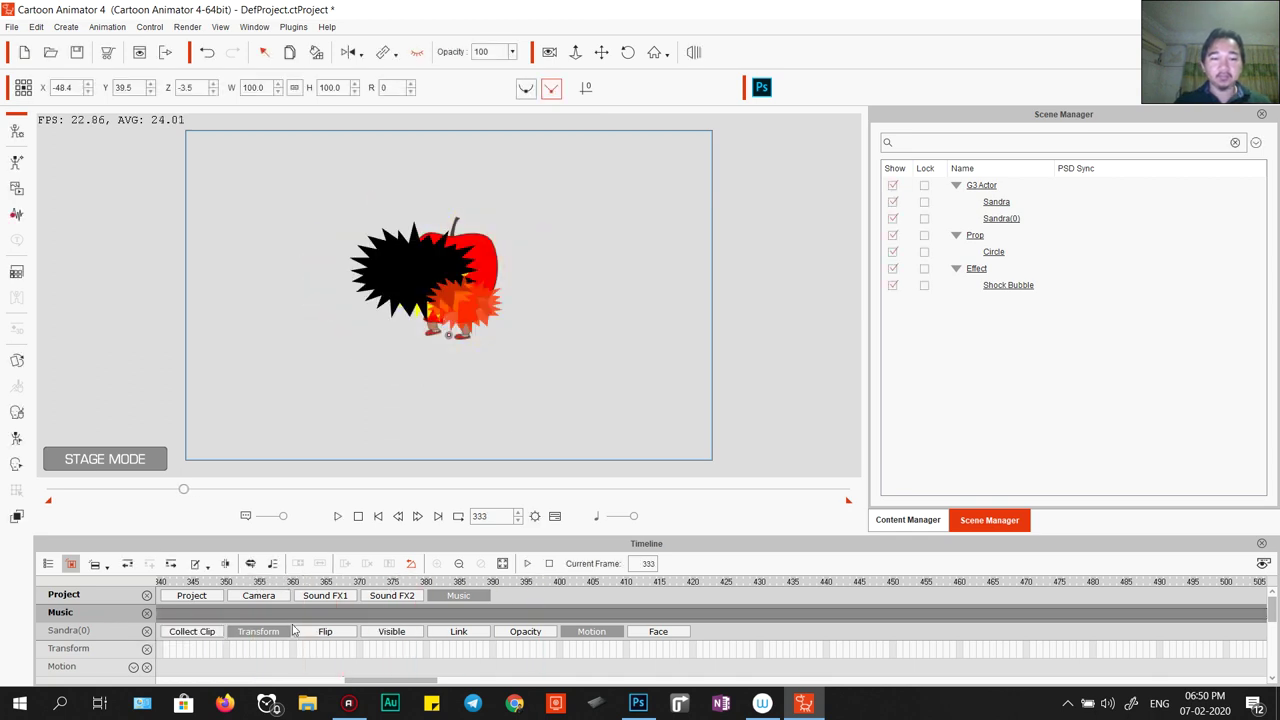
{"action": "key", "text": "ctrl+y"}
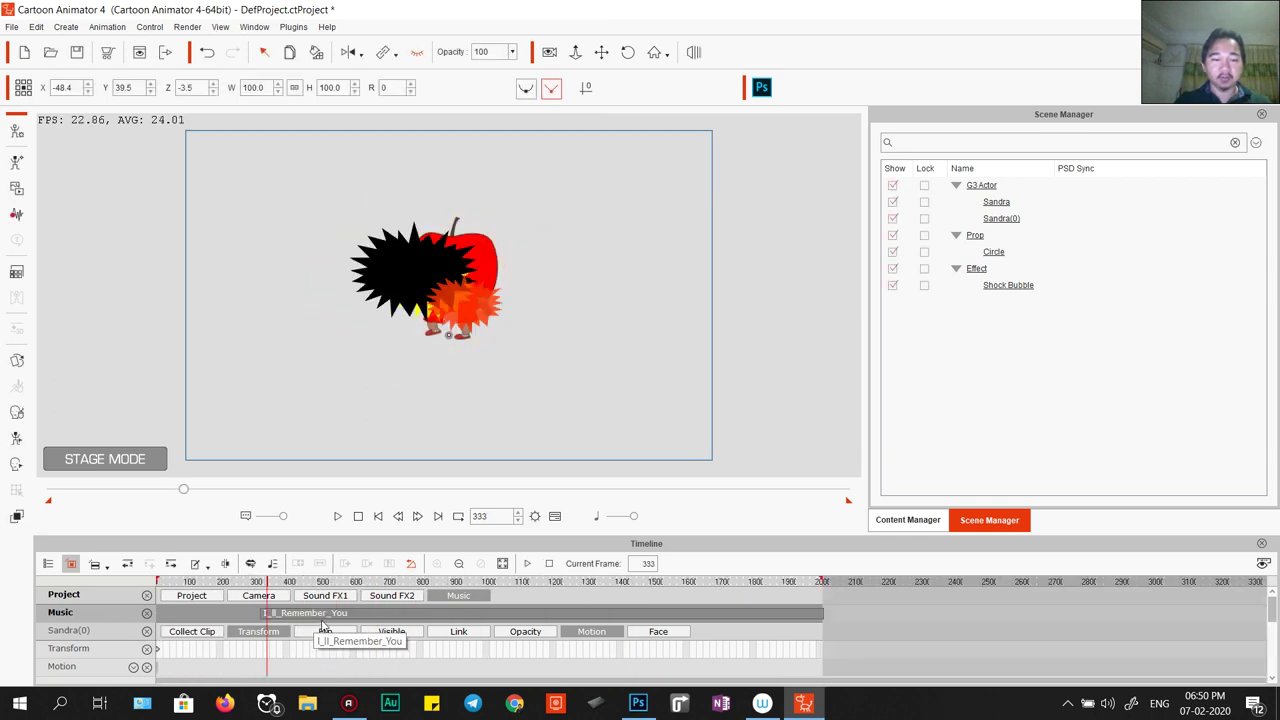
{"action": "left_click_drag", "start_coordinate": [282, 617], "coordinate": [205, 617]}
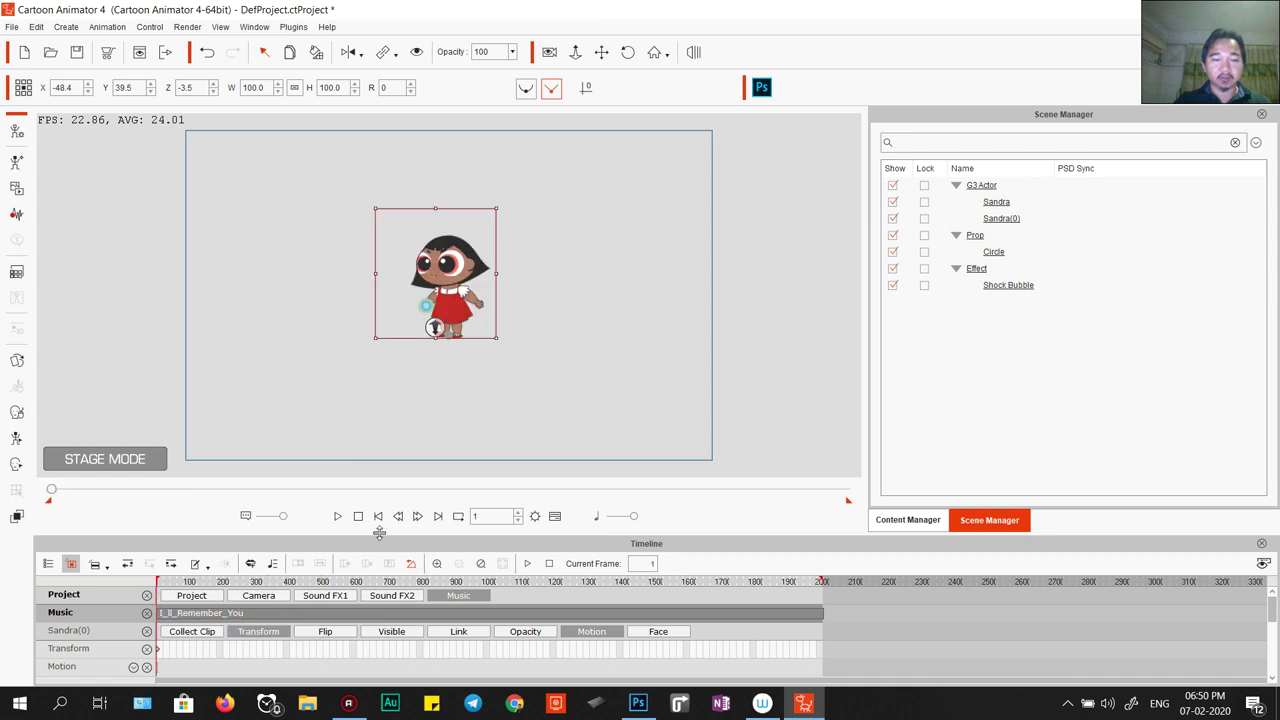
Set the music clip's Fade In to 6% and play the animation with music from frame 1 to 188.
{"action": "double_click", "coordinate": [292, 614]}
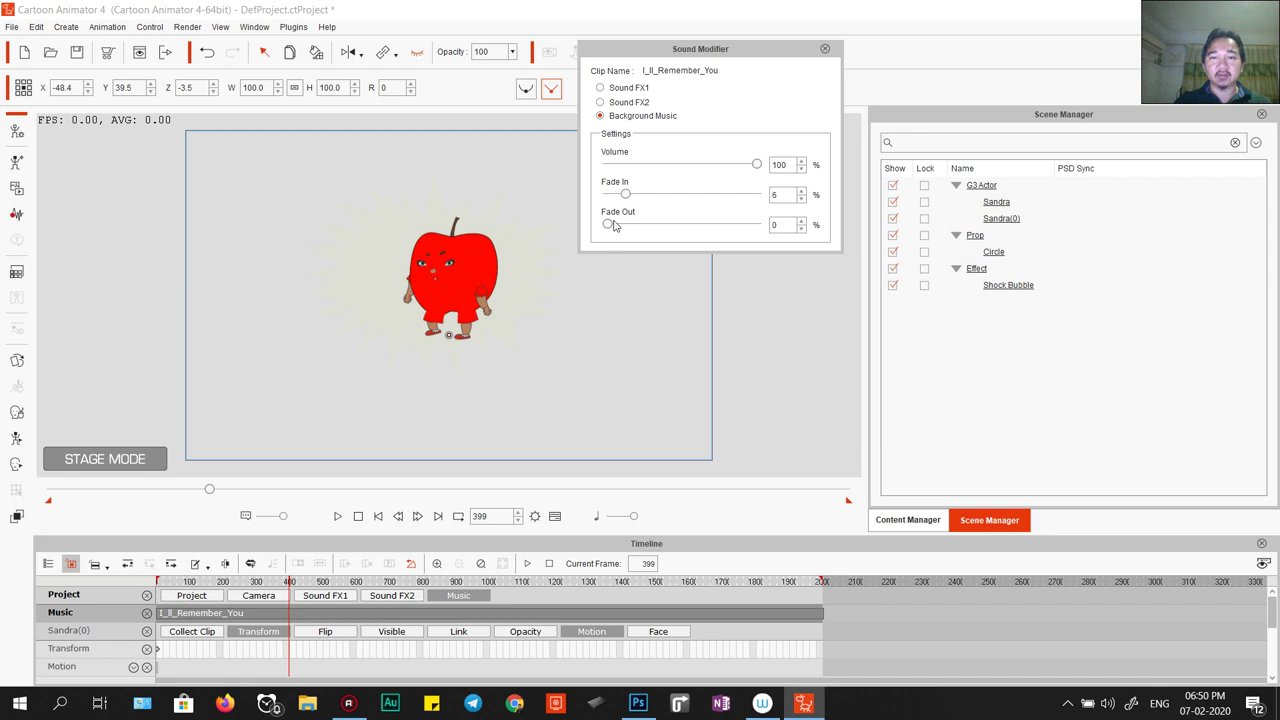
{"action": "left_click", "coordinate": [824, 48]}
{"action": "left_click", "coordinate": [338, 516]}
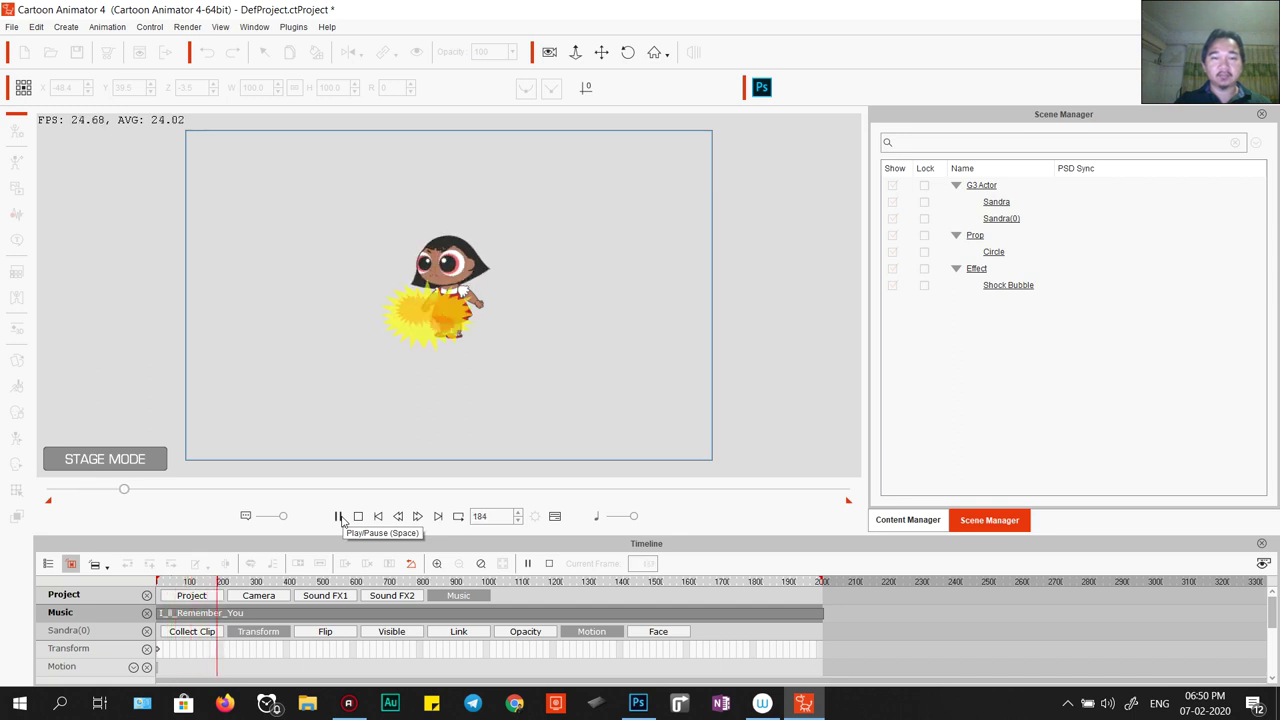
{"action": "left_click", "coordinate": [338, 516]}
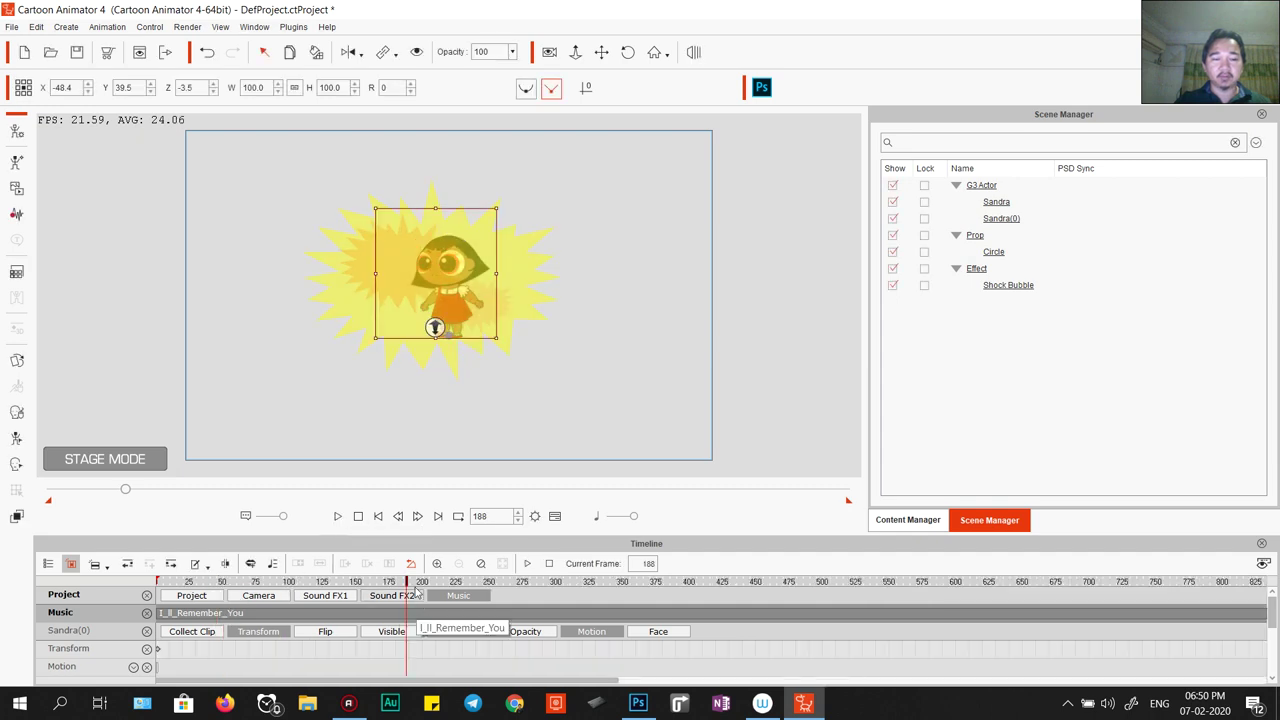
Go to frame 171 and open the New folder of the Khmer Riddle custom sound effects.
{"action": "mouse_move", "coordinate": [404, 582]}
{"action": "left_mouse_down"}
{"action": "mouse_move", "coordinate": [381, 584]}
{"action": "mouse_move", "coordinate": [391, 588]}
{"action": "left_mouse_up"}
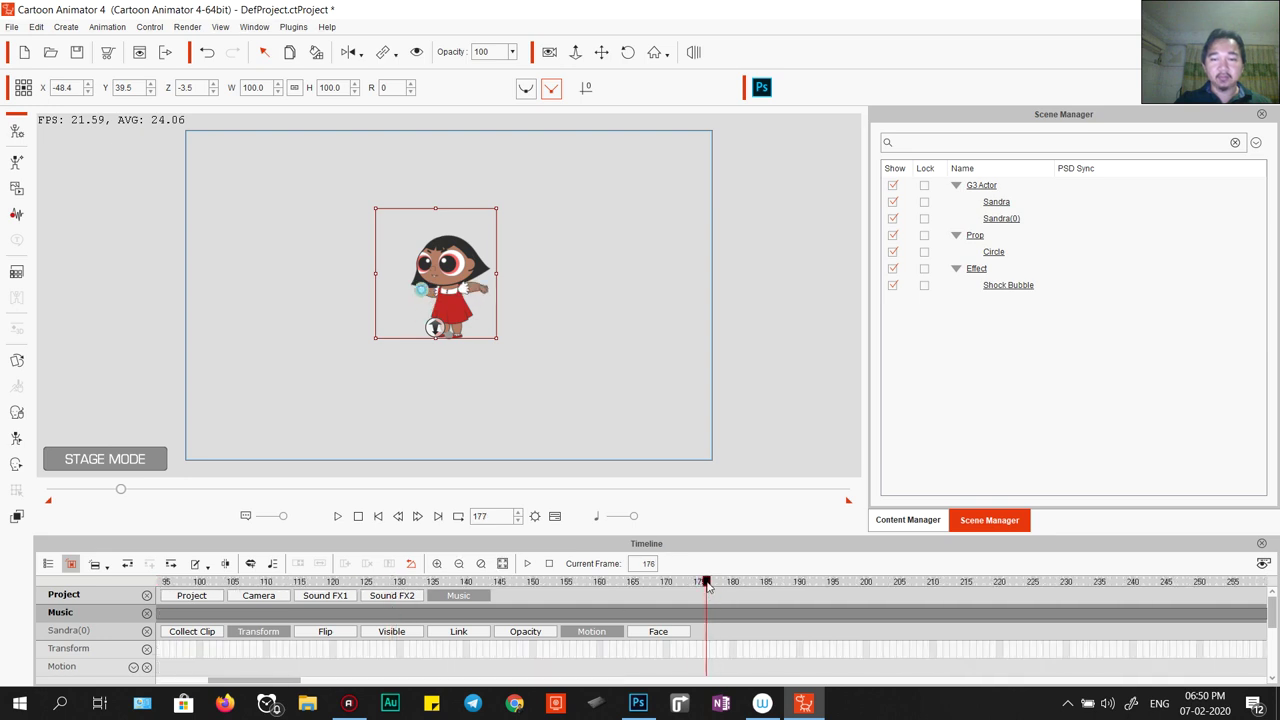
{"action": "left_click_drag", "start_coordinate": [707, 587], "coordinate": [672, 591]}
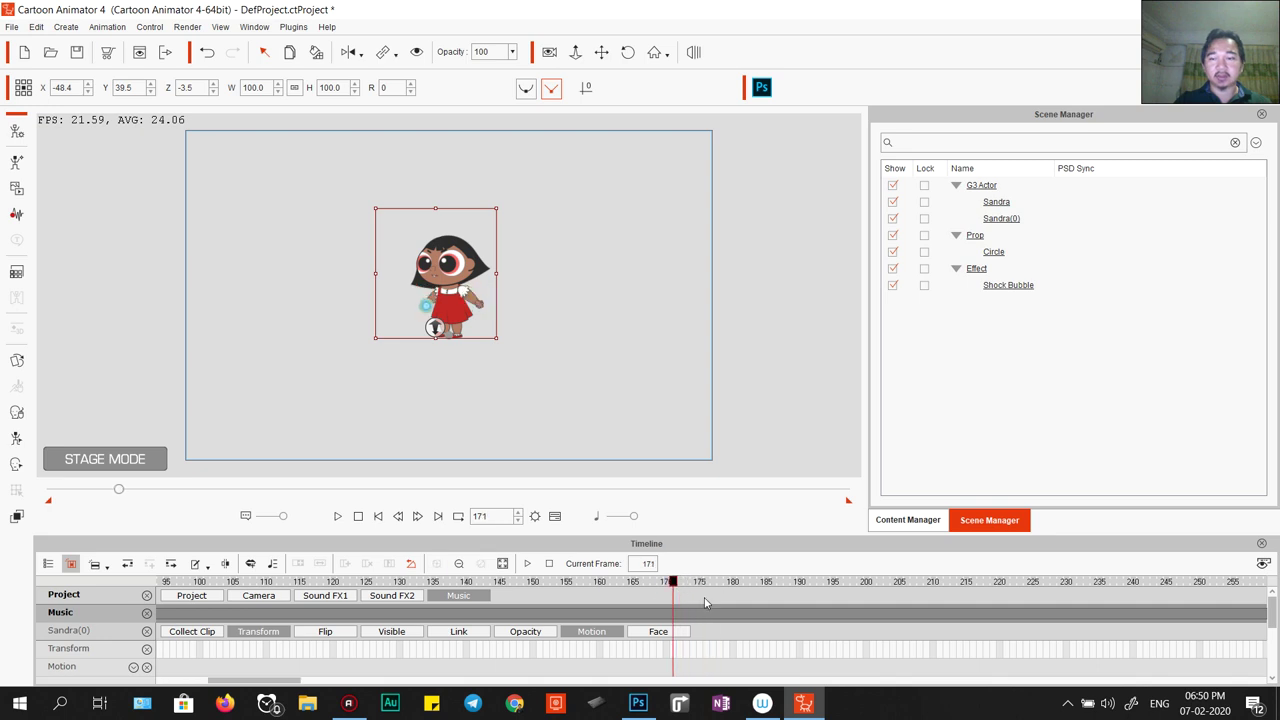
{"action": "left_click", "coordinate": [908, 521]}
{"action": "left_click", "coordinate": [1034, 142]}
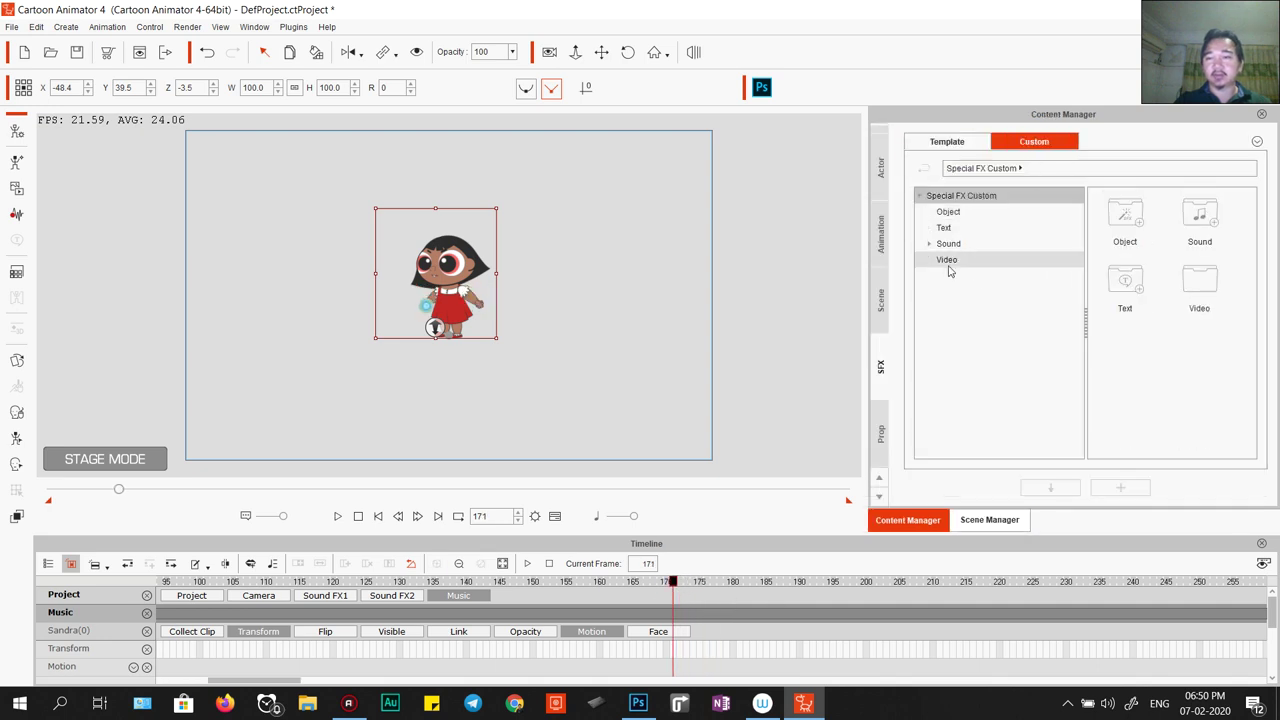
{"action": "left_click", "coordinate": [948, 243]}
{"action": "left_click", "coordinate": [929, 243]}
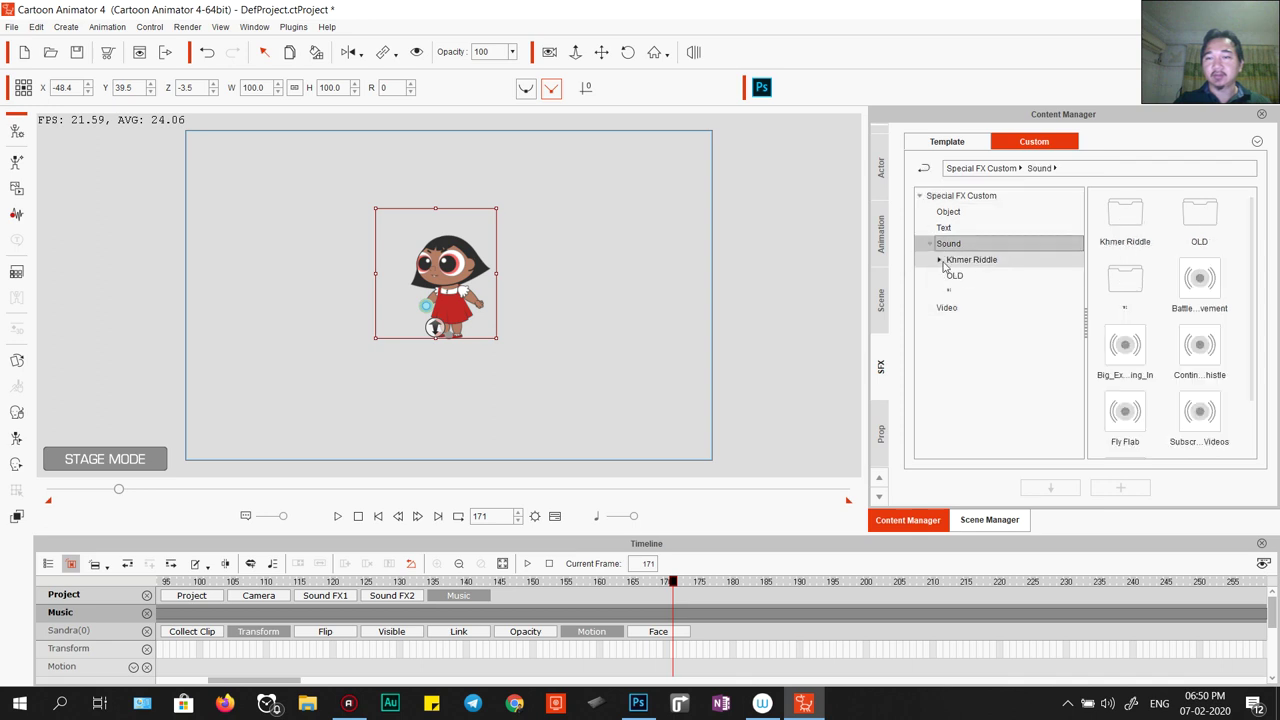
{"action": "left_click", "coordinate": [939, 259]}
{"action": "left_click", "coordinate": [964, 323]}
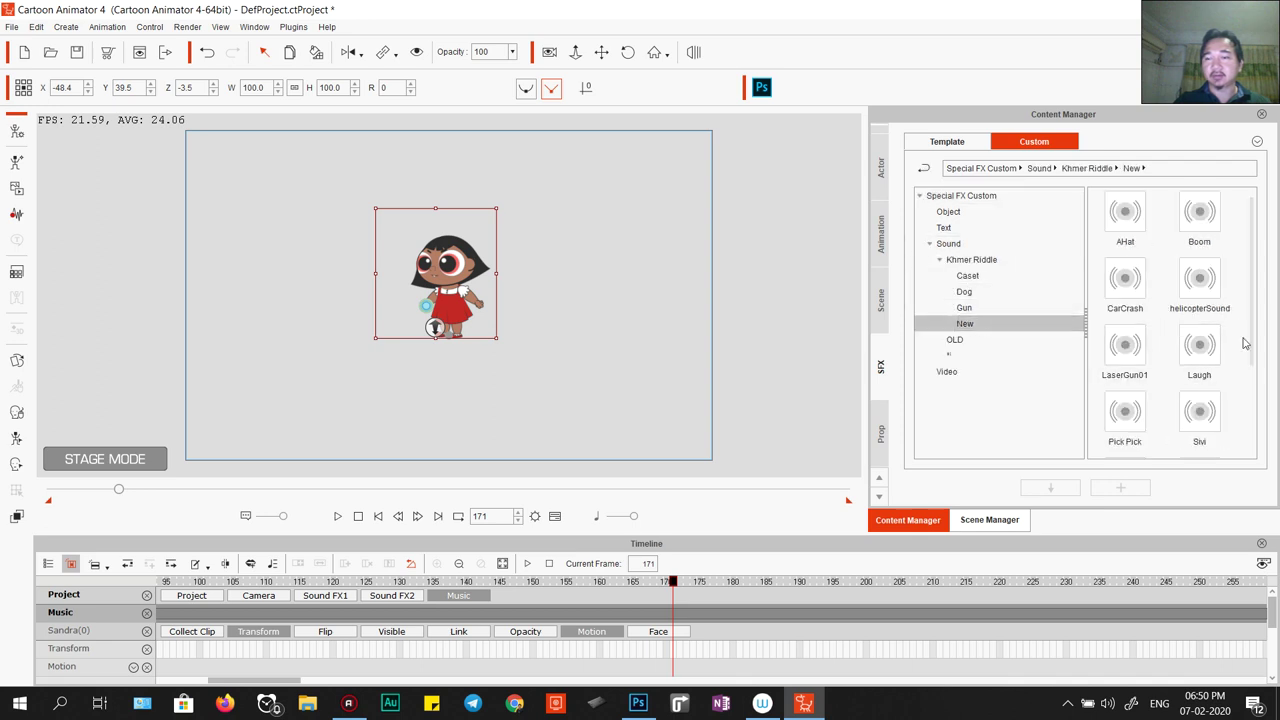
Add the wic sound effect at frame 171 and move the playhead to the explosion's start at frame 182.
{"action": "scroll", "coordinate": [1256, 367], "scroll_direction": "down", "scroll_amount": 3}
{"action": "left_click_drag", "start_coordinate": [1253, 365], "coordinate": [1263, 408]}
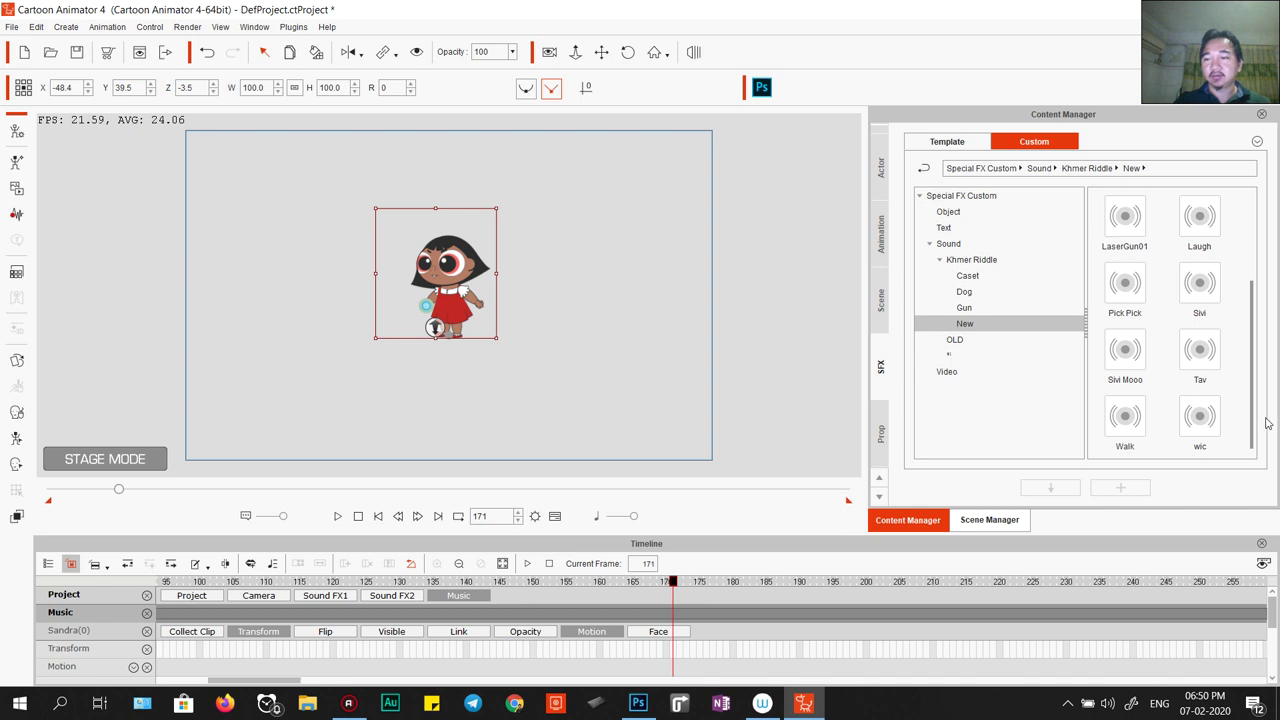
{"action": "double_click", "coordinate": [1201, 420]}
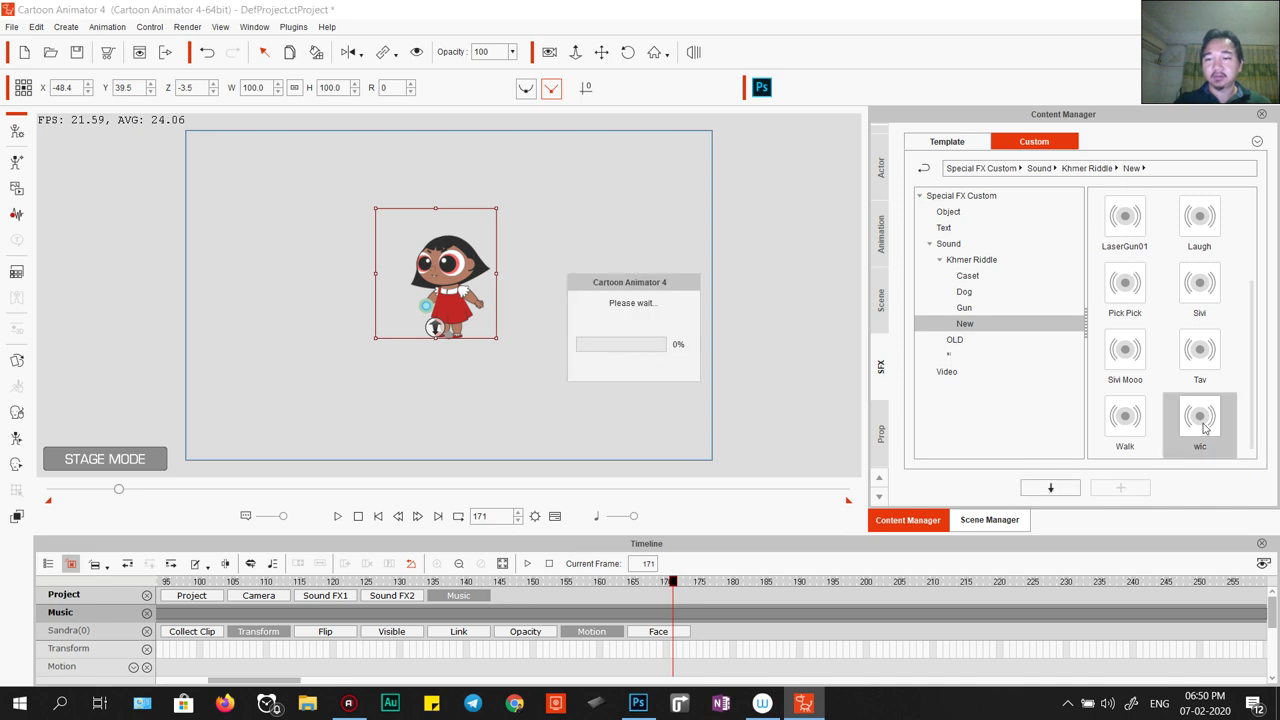
{"action": "left_click", "coordinate": [436, 325]}
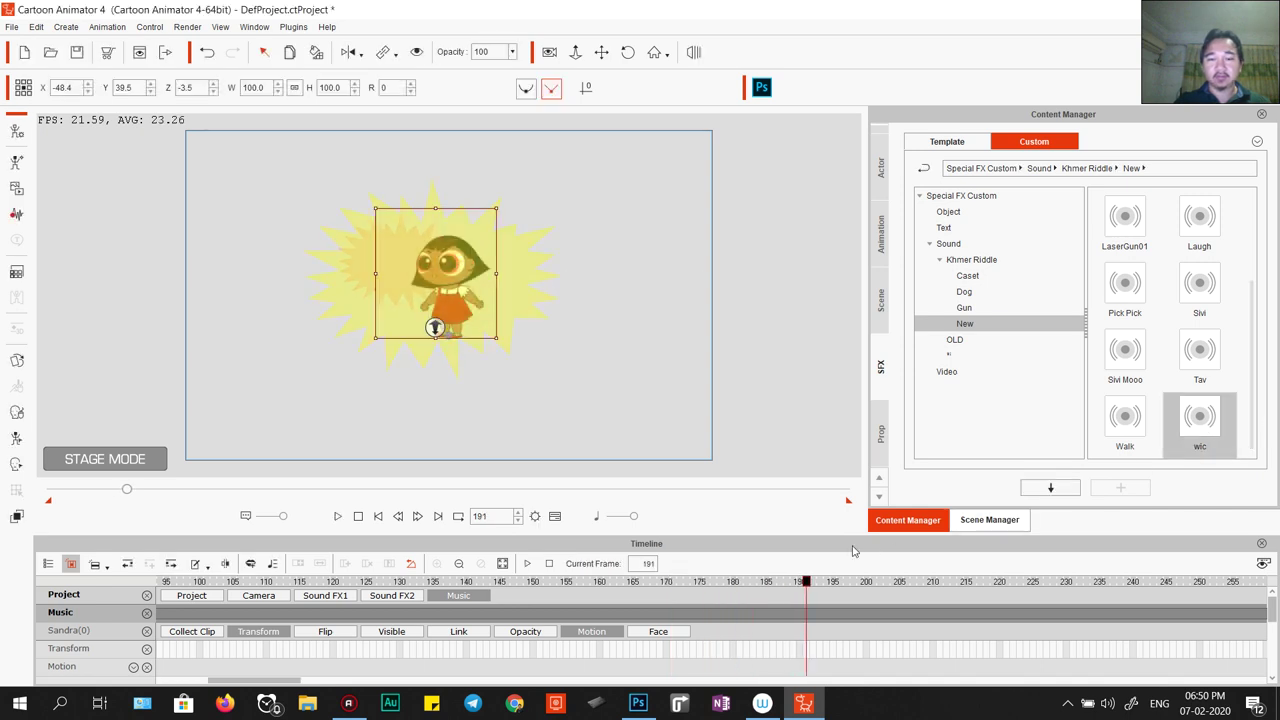
{"action": "mouse_move", "coordinate": [808, 584]}
{"action": "left_mouse_down"}
{"action": "mouse_move", "coordinate": [713, 584]}
{"action": "mouse_move", "coordinate": [866, 584]}
{"action": "mouse_move", "coordinate": [828, 584]}
{"action": "left_mouse_up"}
{"action": "left_click_drag", "start_coordinate": [788, 590], "coordinate": [664, 585]}
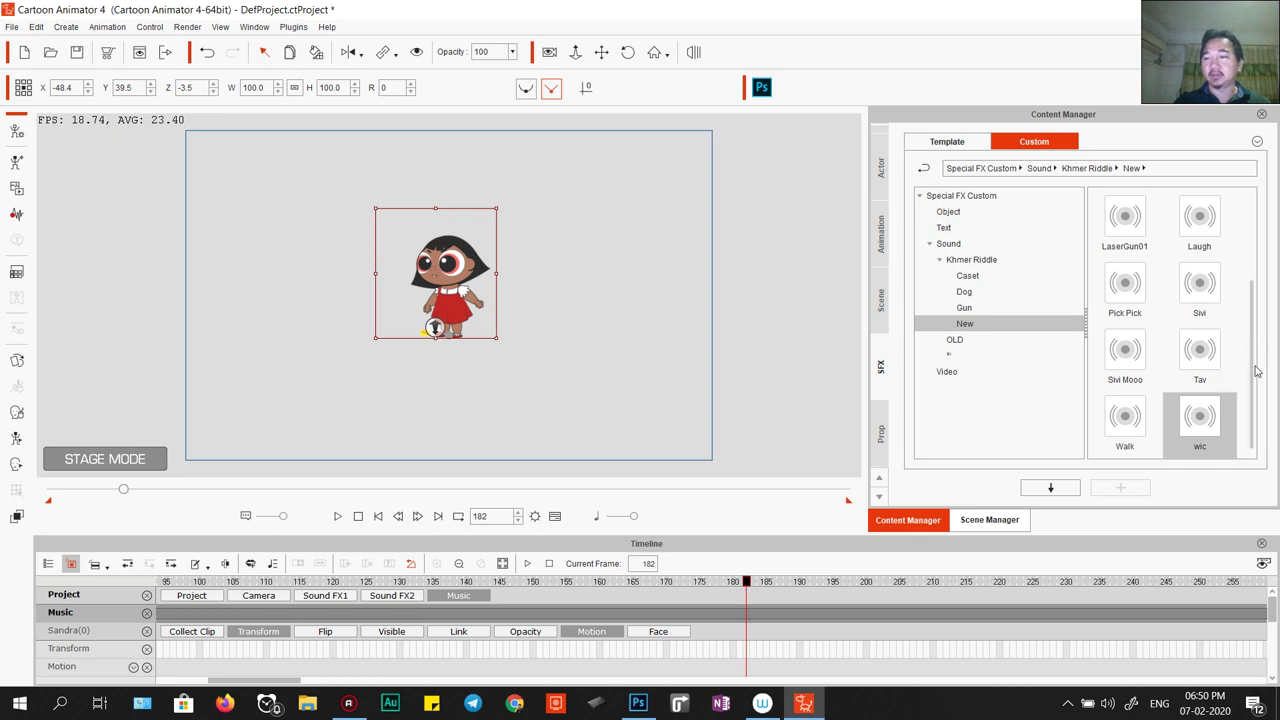
Browse the custom sound folders, including Gun, Khmer Riddle and OLD, for a sound that suits the explosion.
{"action": "left_click", "coordinate": [965, 309]}
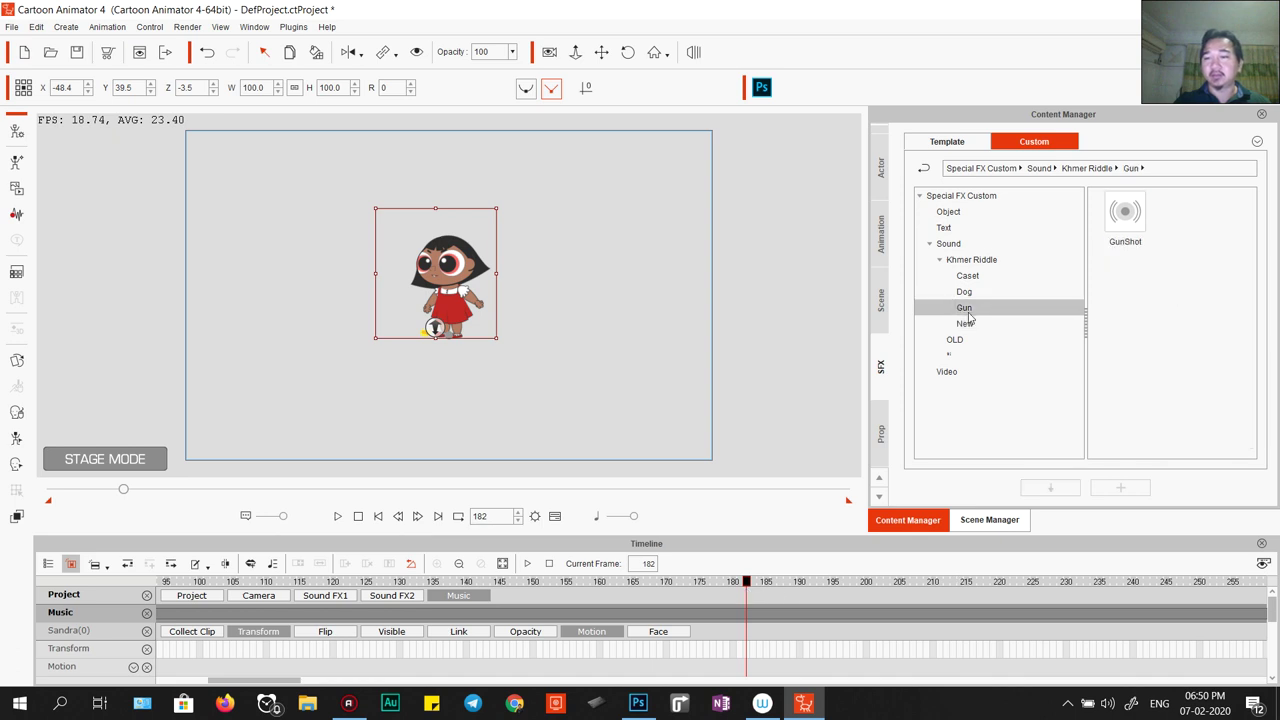
{"action": "key", "text": "Up"}
{"action": "key", "text": "Up"}
{"action": "key", "text": "Up"}
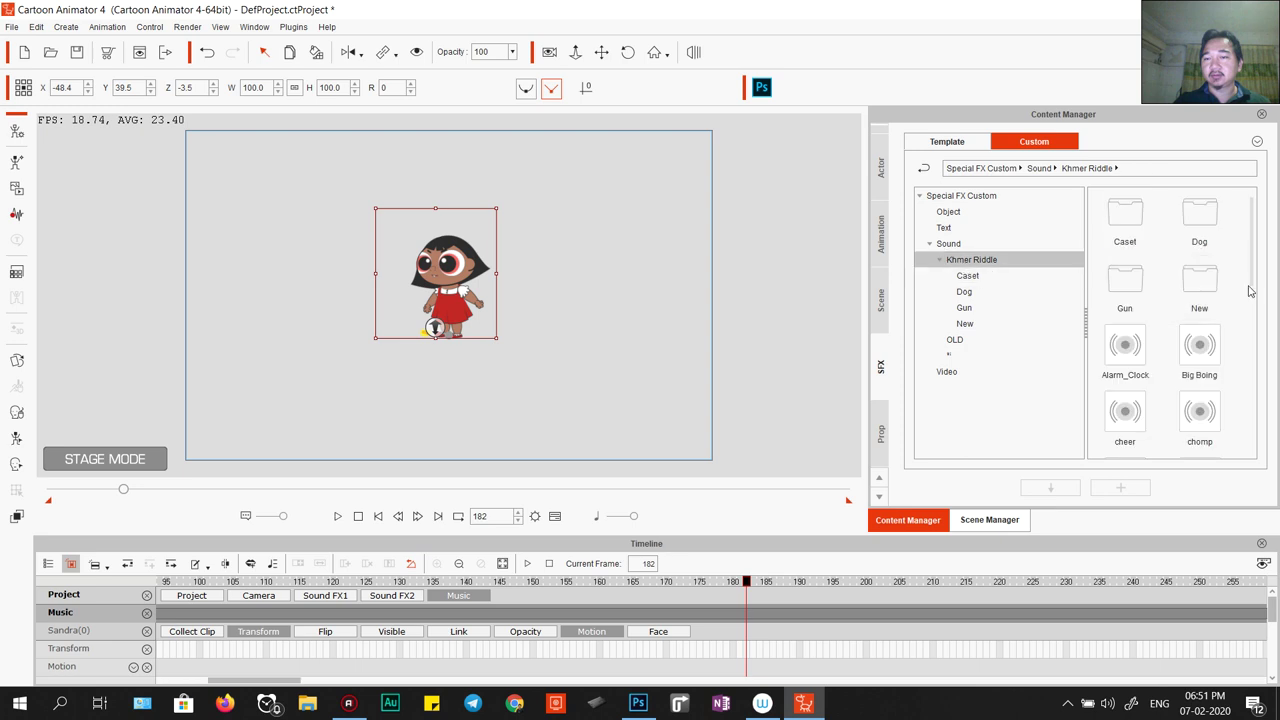
{"action": "mouse_move", "coordinate": [1252, 268]}
{"action": "left_mouse_down"}
{"action": "mouse_move", "coordinate": [1252, 388]}
{"action": "mouse_move", "coordinate": [1248, 257]}
{"action": "left_mouse_up"}
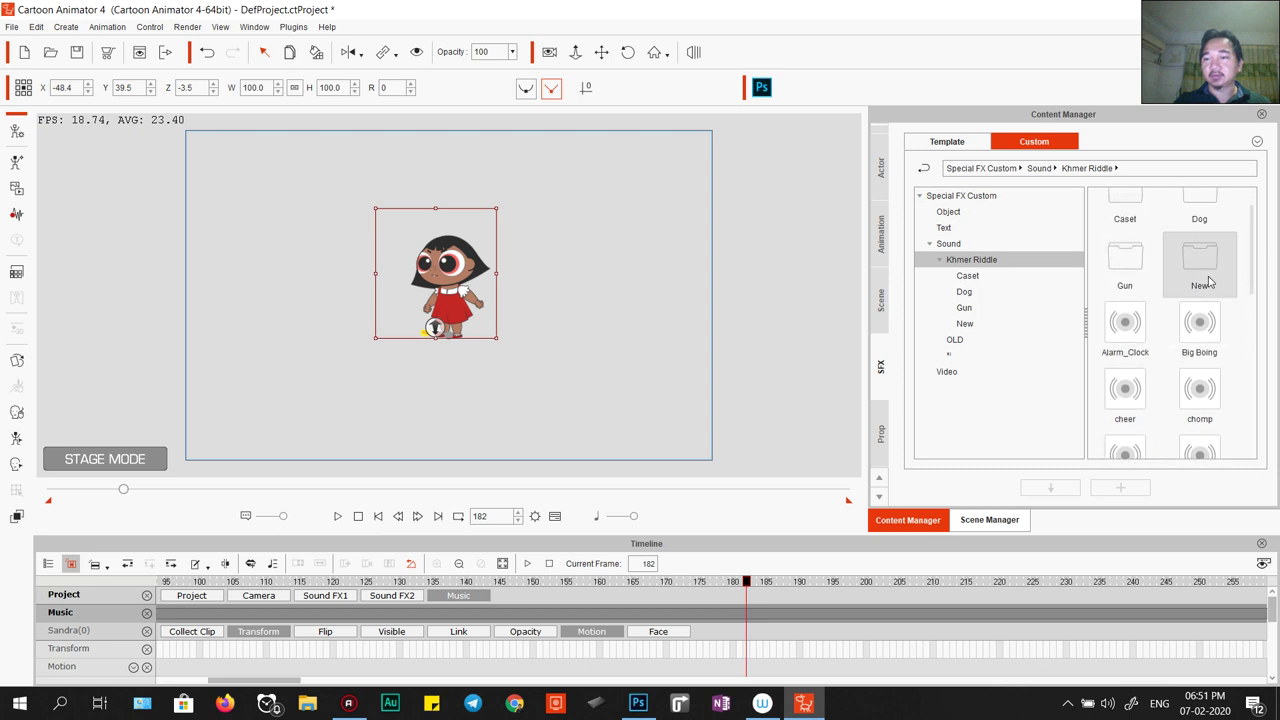
{"action": "left_click", "coordinate": [958, 342]}
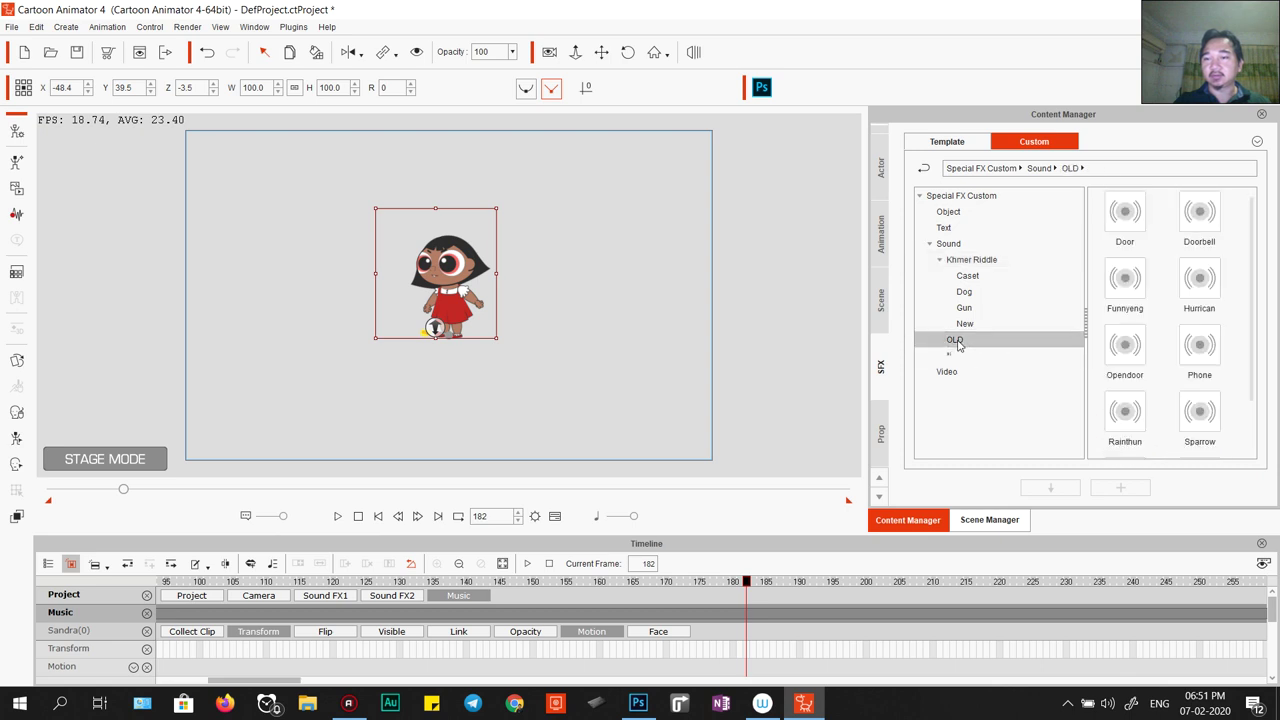
{"action": "scroll", "coordinate": [1197, 328], "scroll_direction": "down", "scroll_amount": 2}
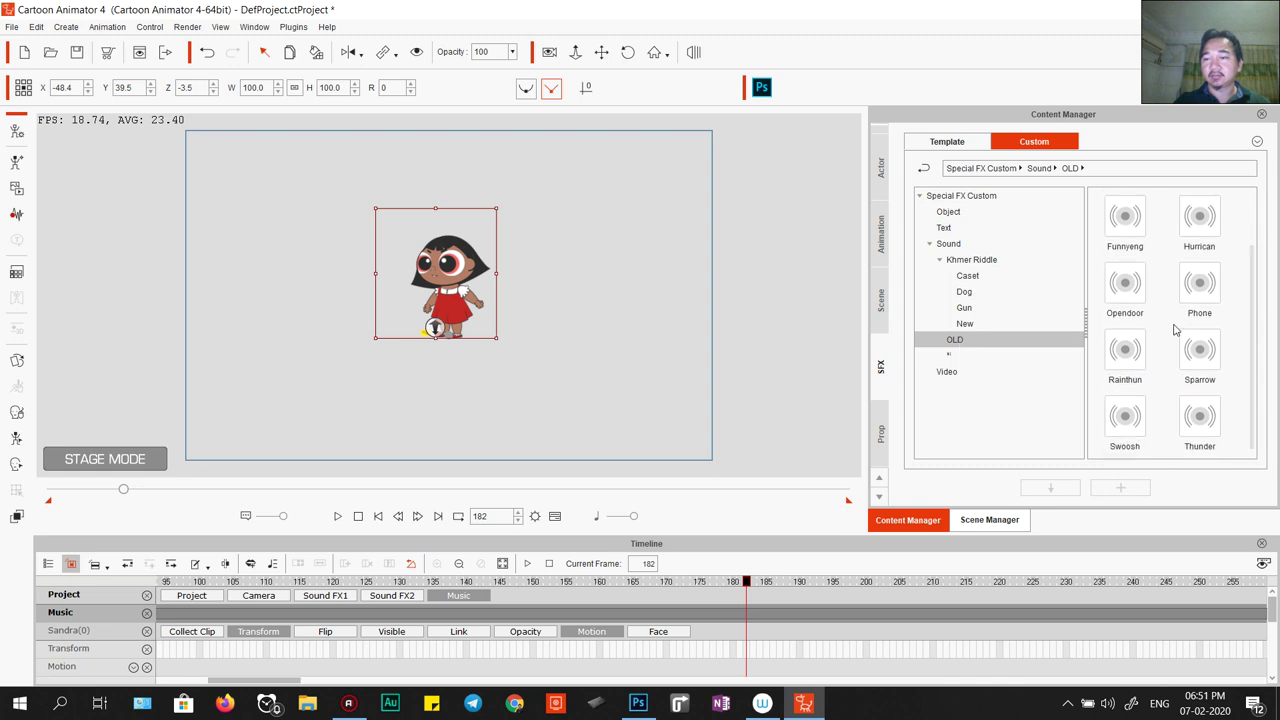
{"action": "left_click", "coordinate": [1000, 245]}
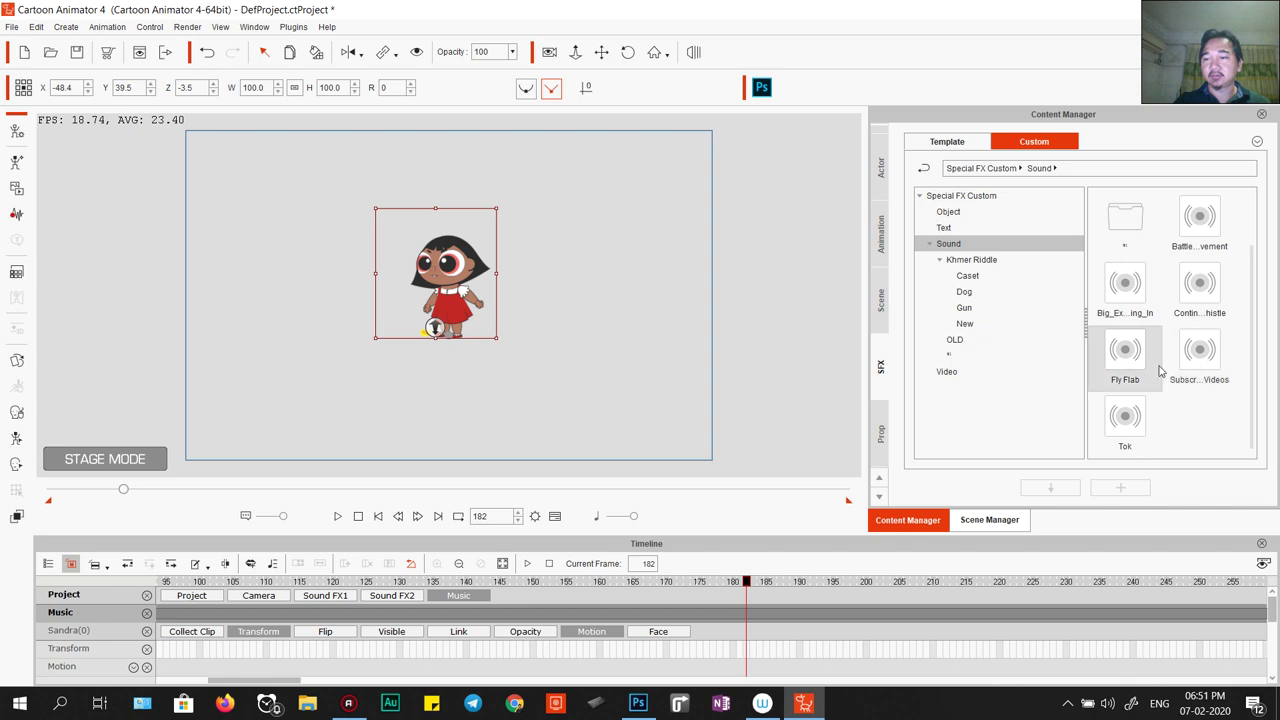
{"action": "left_click", "coordinate": [952, 355]}
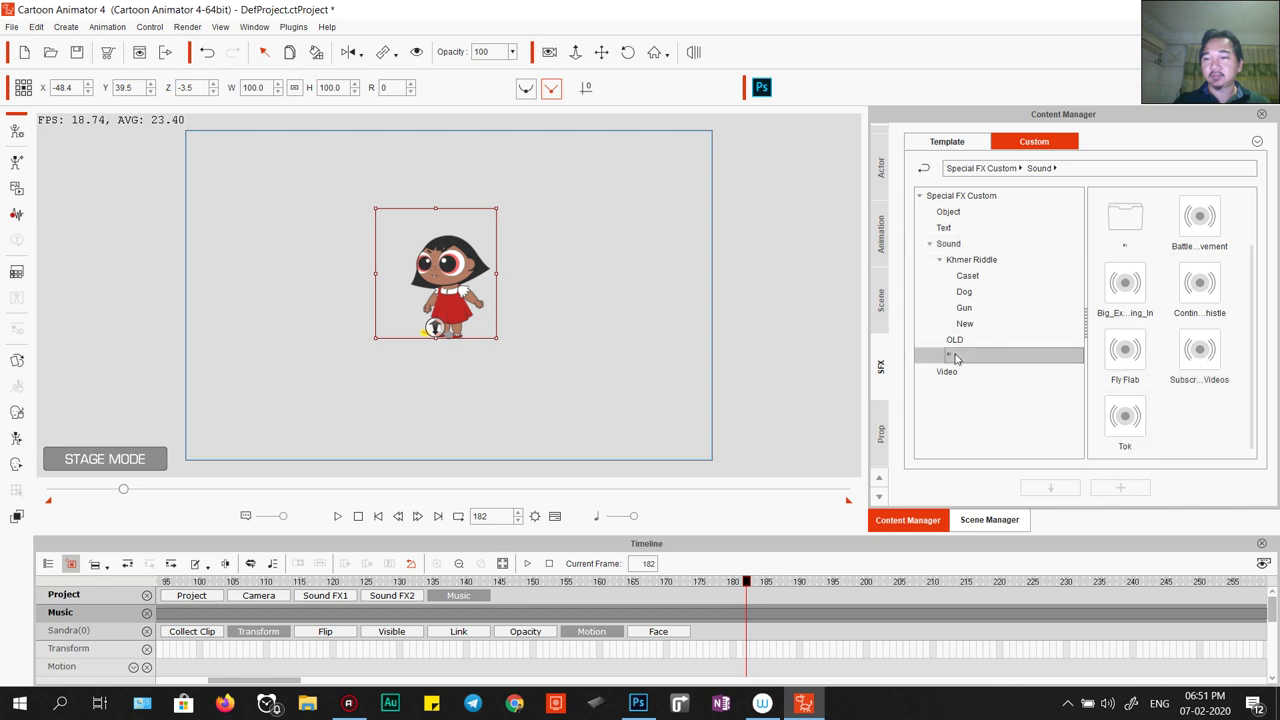
{"action": "left_click", "coordinate": [961, 262]}
{"action": "scroll", "coordinate": [1250, 290], "scroll_direction": "down", "scroll_amount": 3}
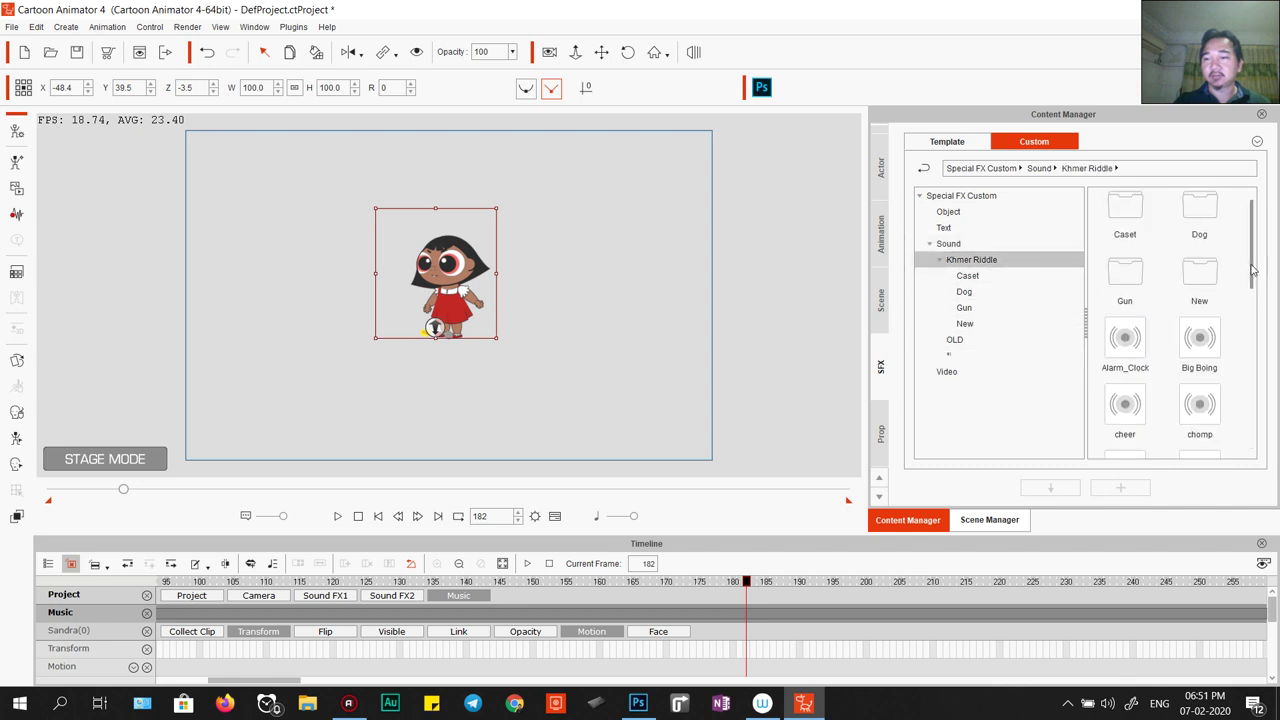
{"action": "left_click_drag", "start_coordinate": [1251, 293], "coordinate": [1262, 432]}
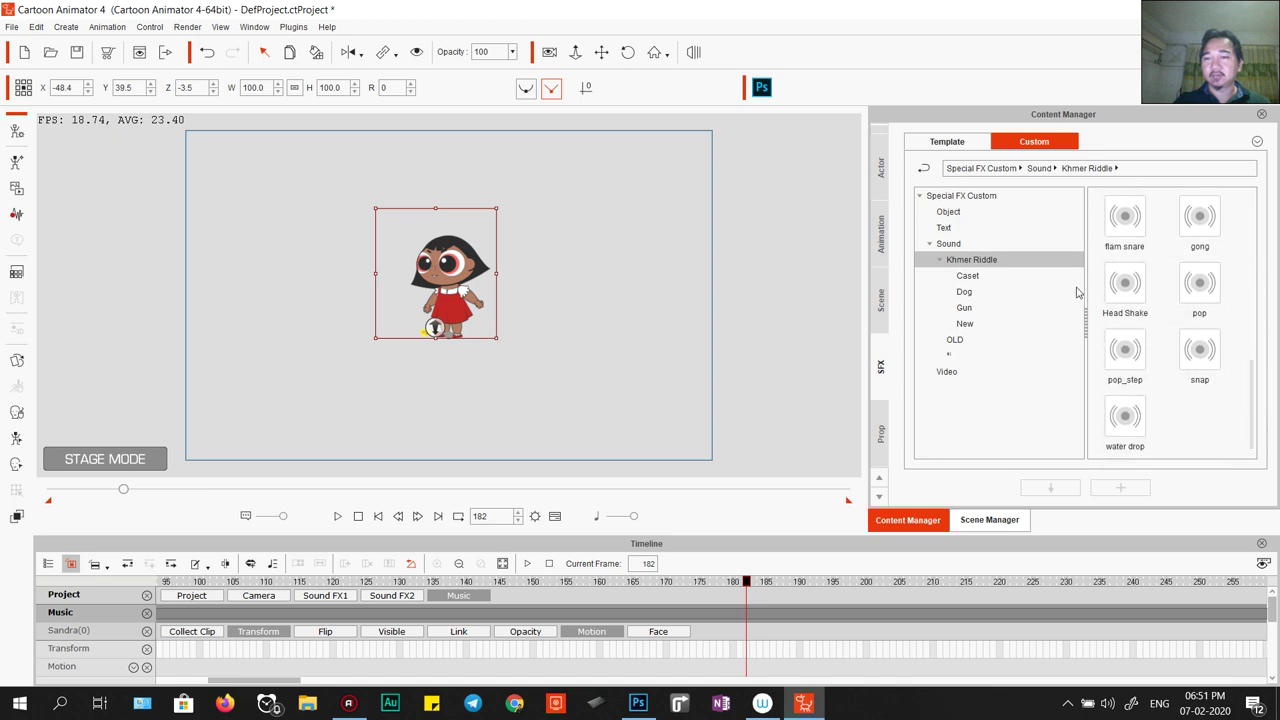
Add the Explosion template sound at frame 182, play it back, and return the playhead to about frame 165.
{"action": "left_click", "coordinate": [948, 143]}
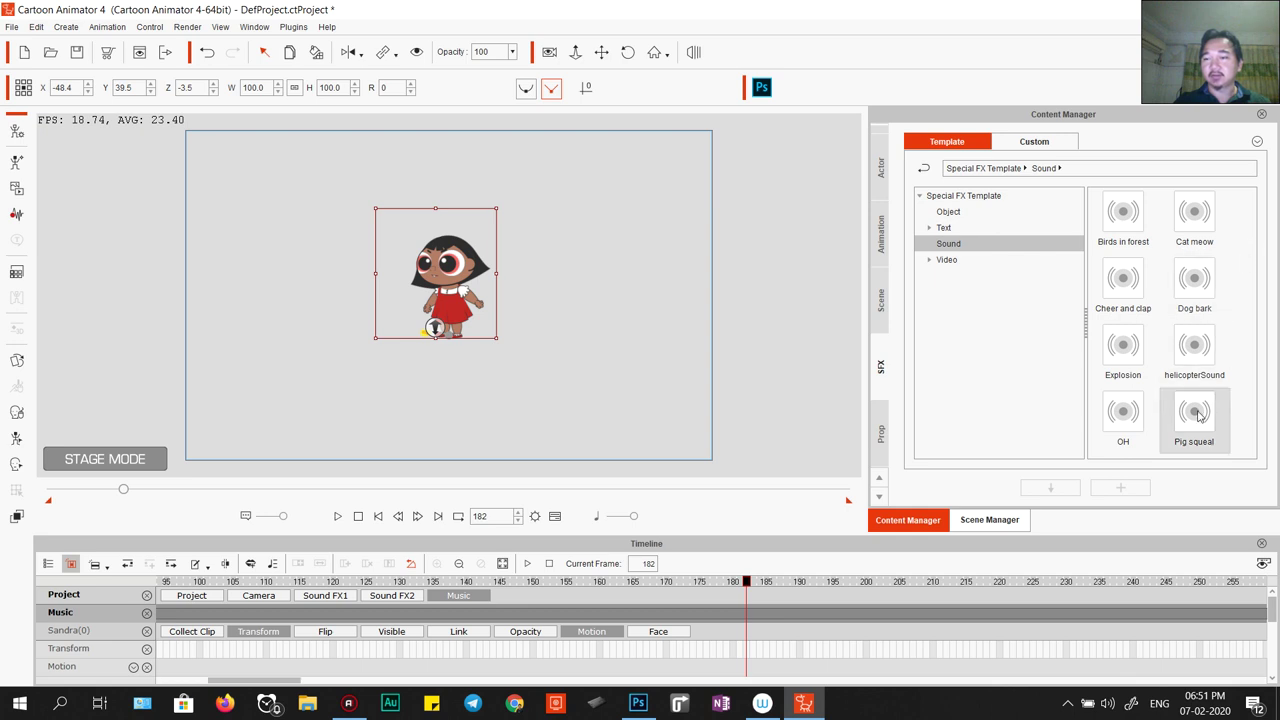
{"action": "double_click", "coordinate": [1122, 358]}
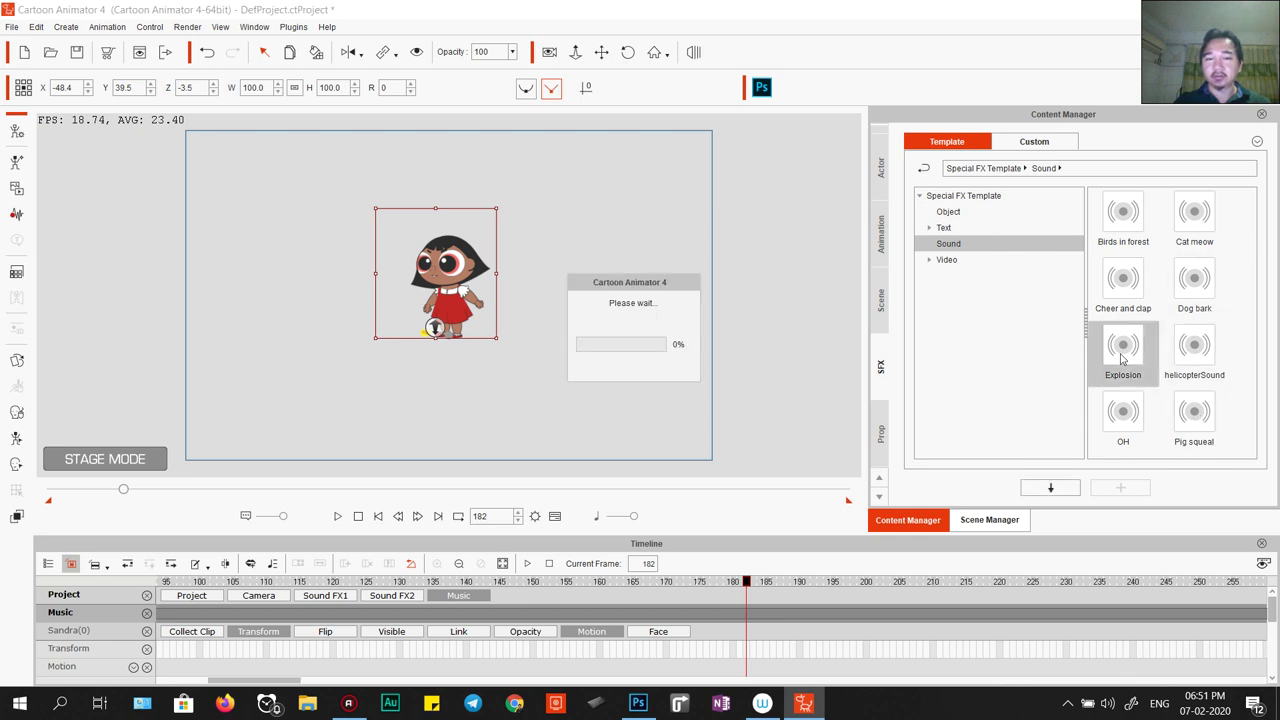
{"action": "key", "text": "space"}
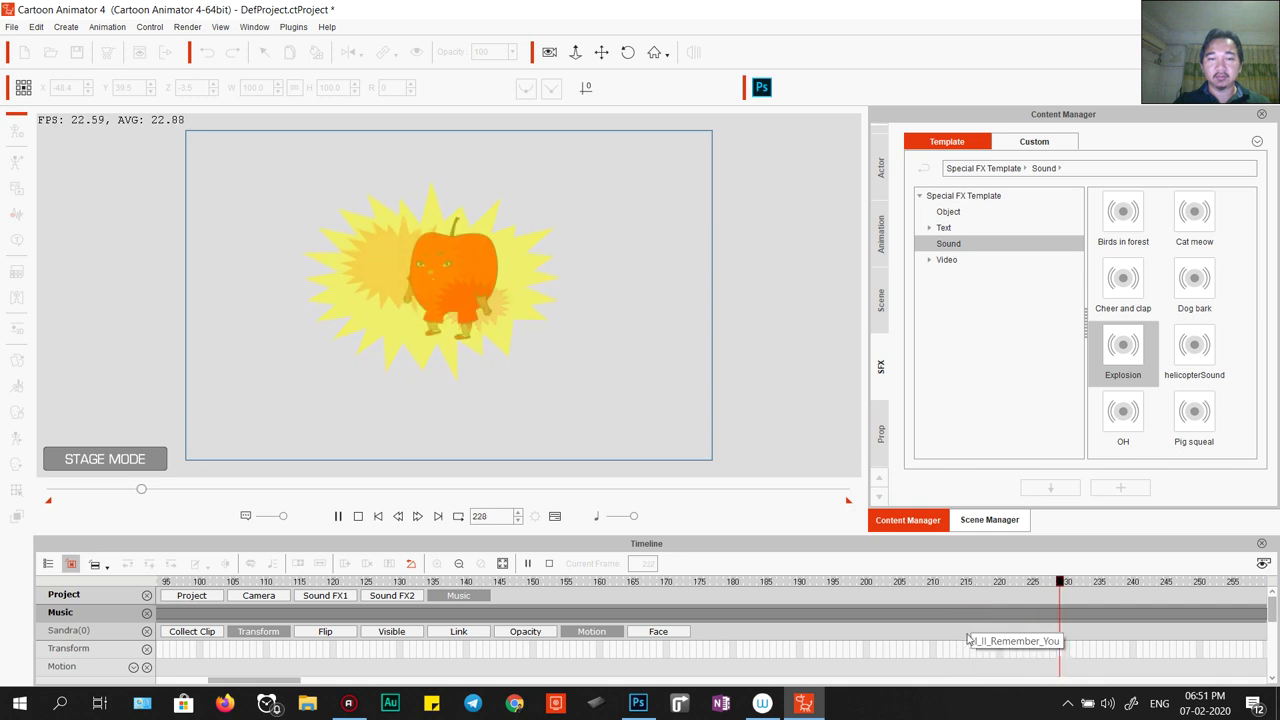
{"action": "key", "text": "space"}
{"action": "left_click_drag", "start_coordinate": [1160, 582], "coordinate": [632, 582]}
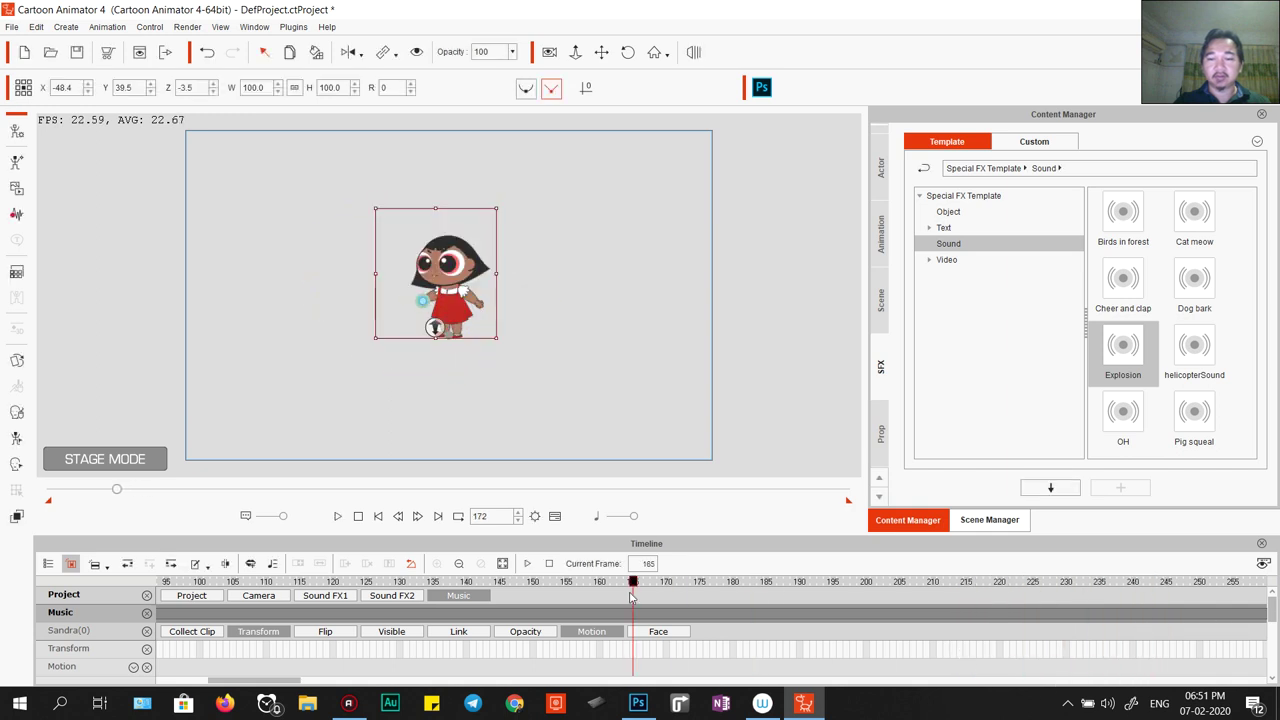
Play back the explosion section from about frames 165 and 170 to check the wic and Explosion sounds.
{"action": "key", "text": "space"}
{"action": "key", "text": "space"}
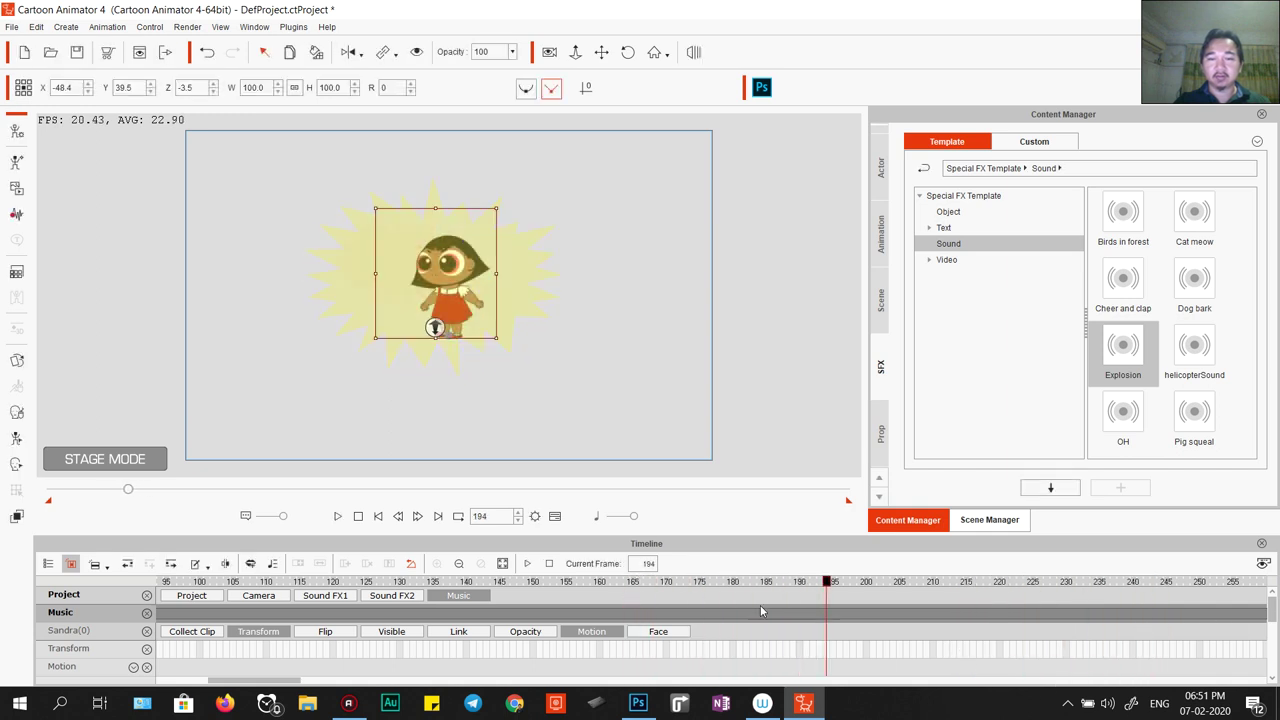
{"action": "left_click_drag", "start_coordinate": [826, 588], "coordinate": [668, 583]}
{"action": "key", "text": "space"}
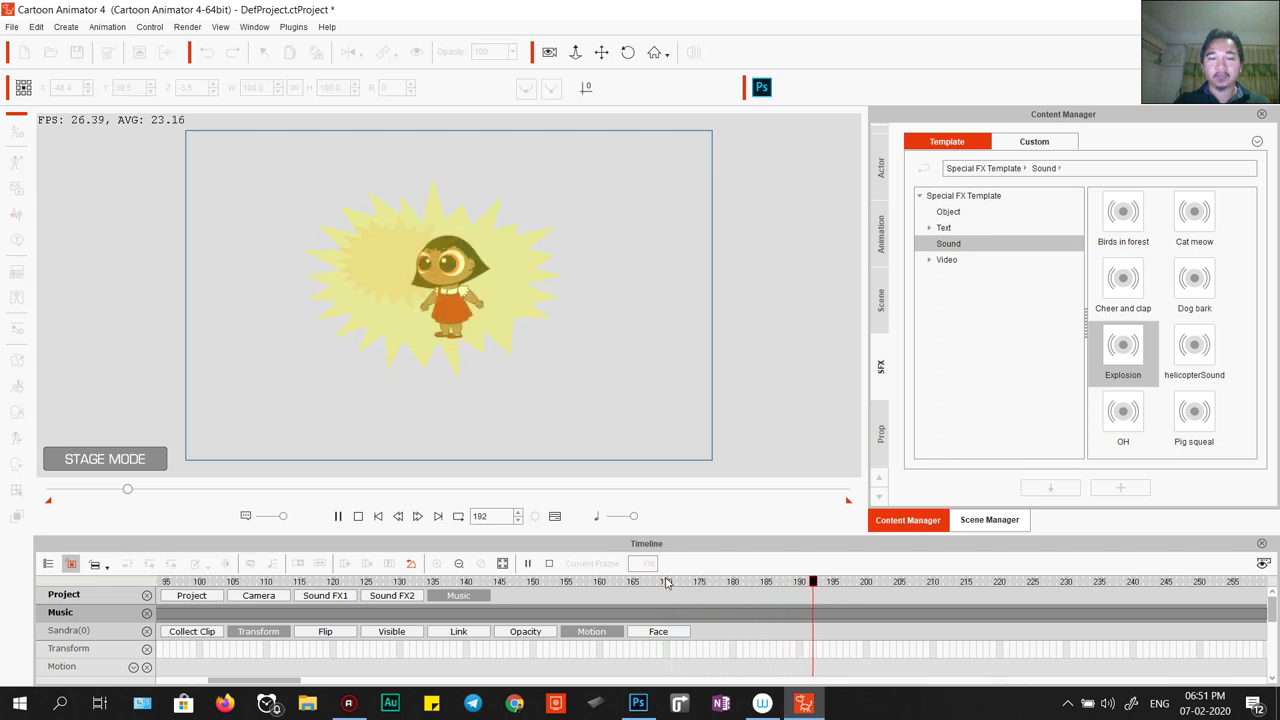
{"action": "key", "text": "space"}
{"action": "left_click_drag", "start_coordinate": [826, 586], "coordinate": [806, 584]}
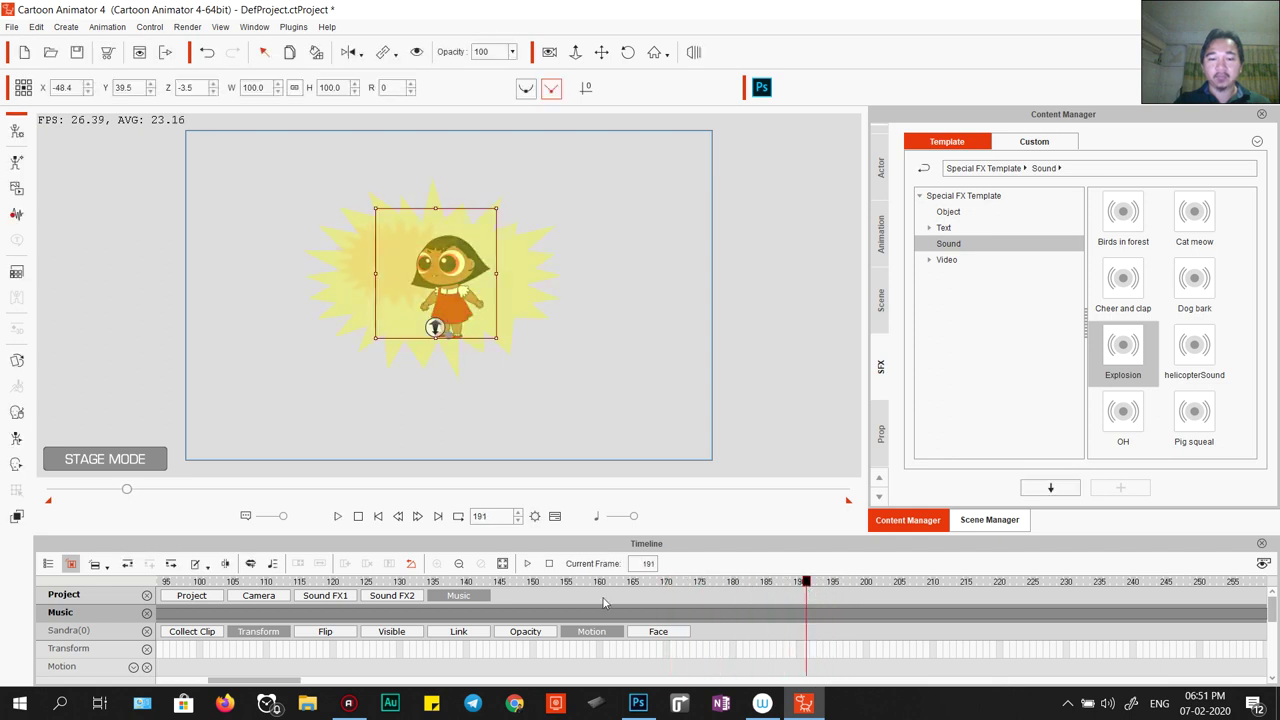
Show the Sound FX1 track, lower the Explosion clip's volume to about 52%, and play it back.
{"action": "left_click", "coordinate": [334, 597]}
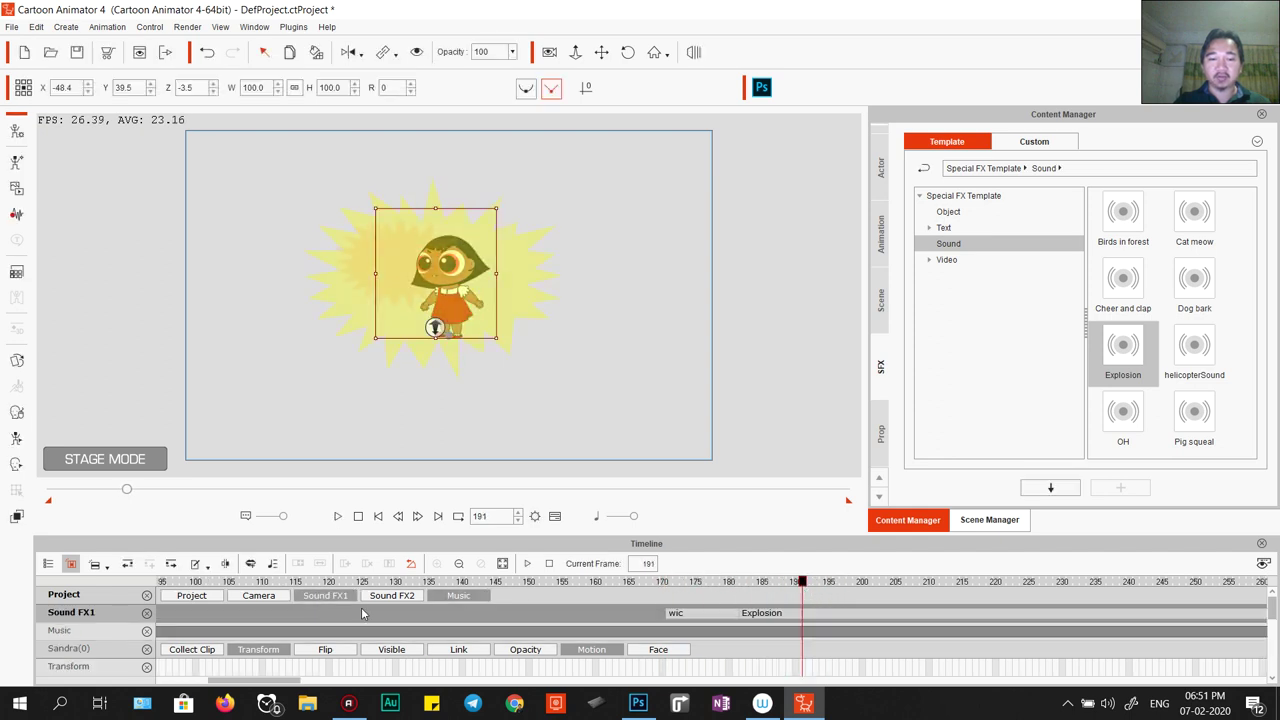
{"action": "left_click", "coordinate": [769, 614]}
{"action": "right_click", "coordinate": [770, 614]}
{"action": "double_click", "coordinate": [770, 615]}
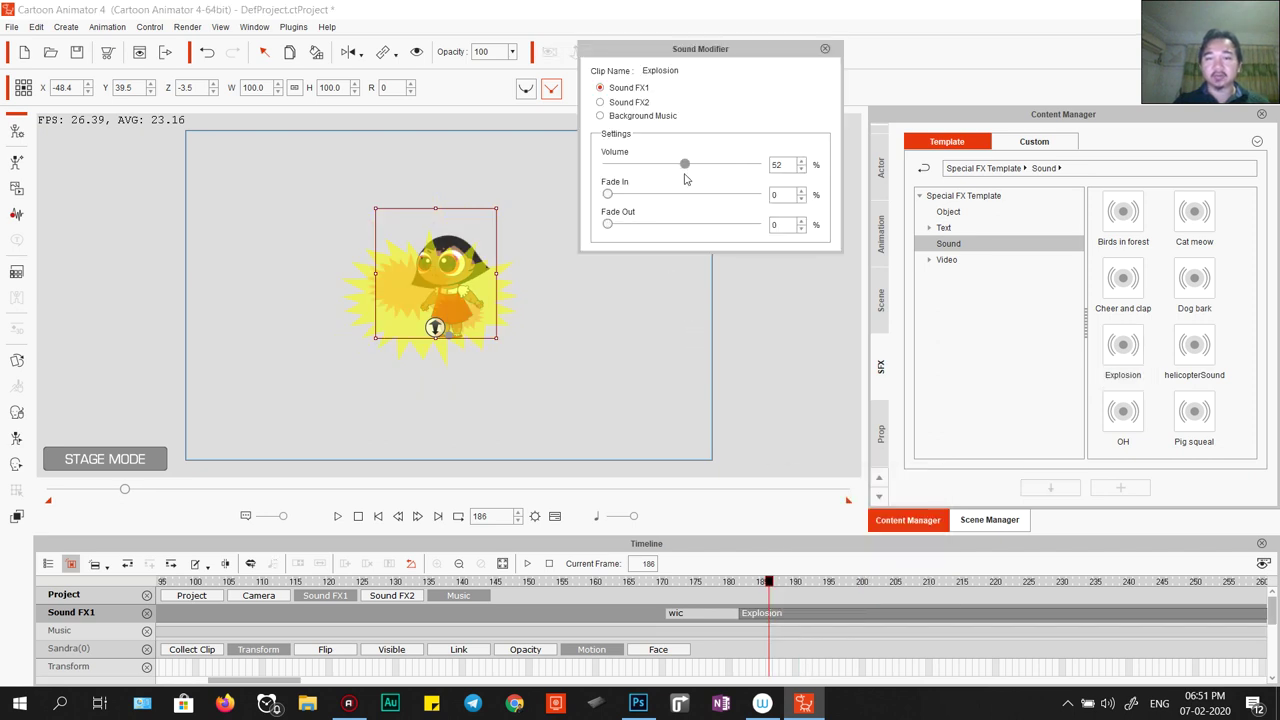
{"action": "left_click", "coordinate": [825, 49]}
{"action": "key", "text": "space"}
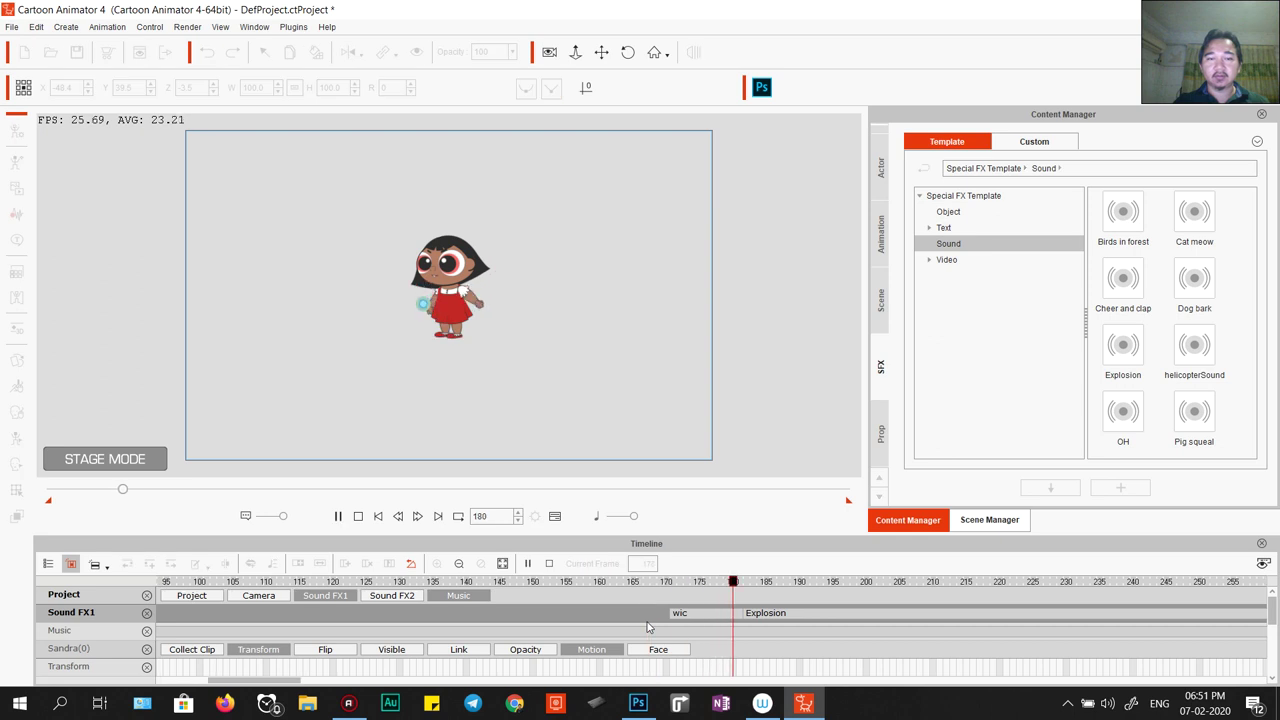
{"action": "key", "text": "space"}
Set the Explosion clip's volume to 24%, fade in to 4% and fade out to 9%, and play the result.
{"action": "left_click", "coordinate": [772, 614]}
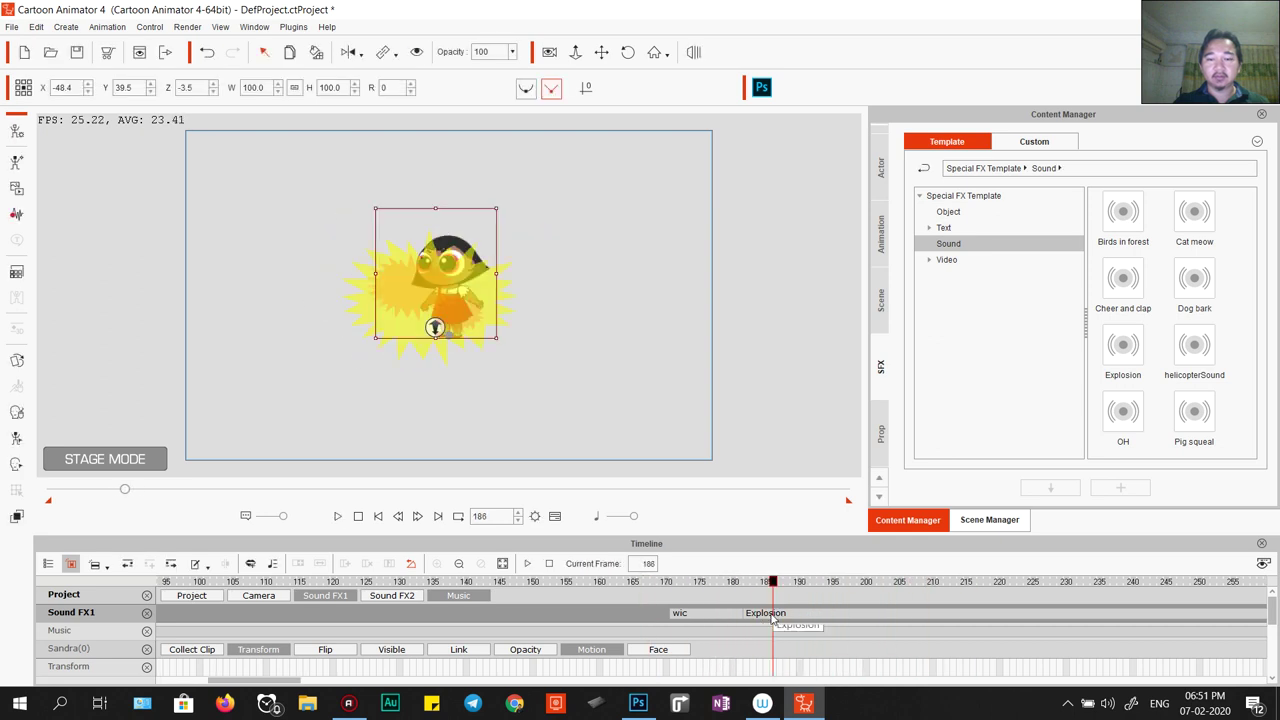
{"action": "double_click", "coordinate": [772, 614]}
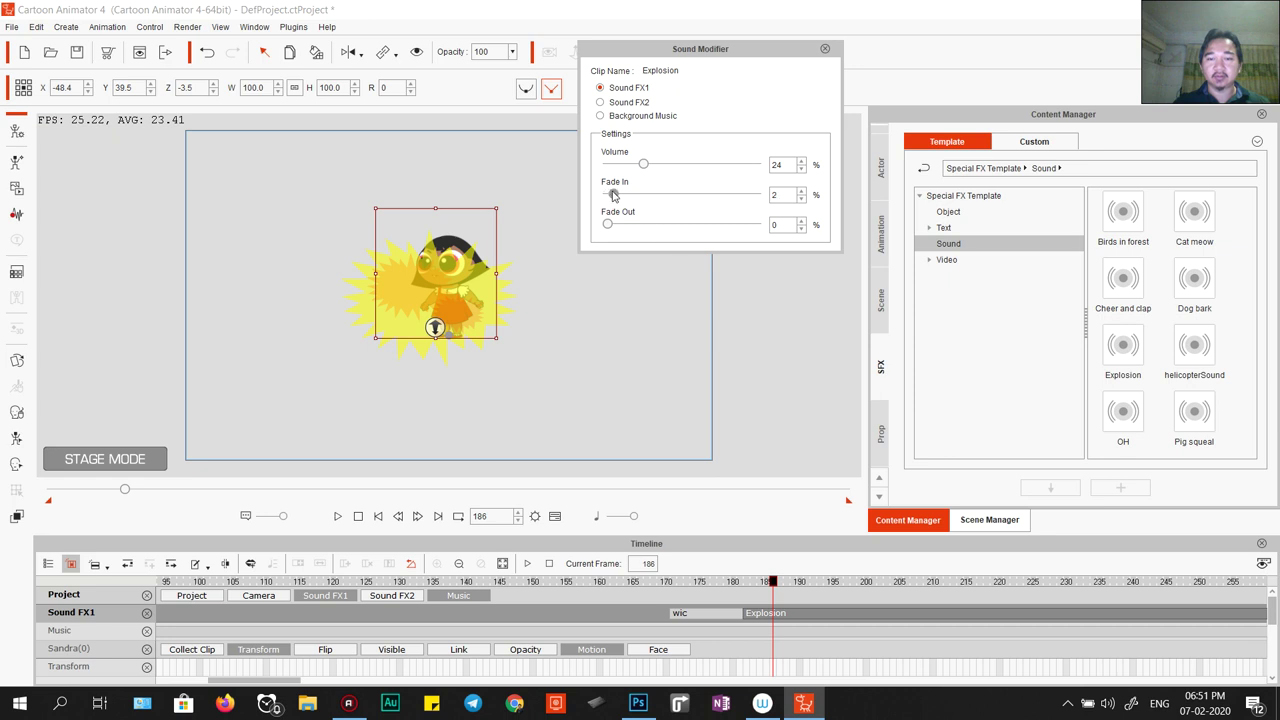
{"action": "left_click", "coordinate": [651, 628]}
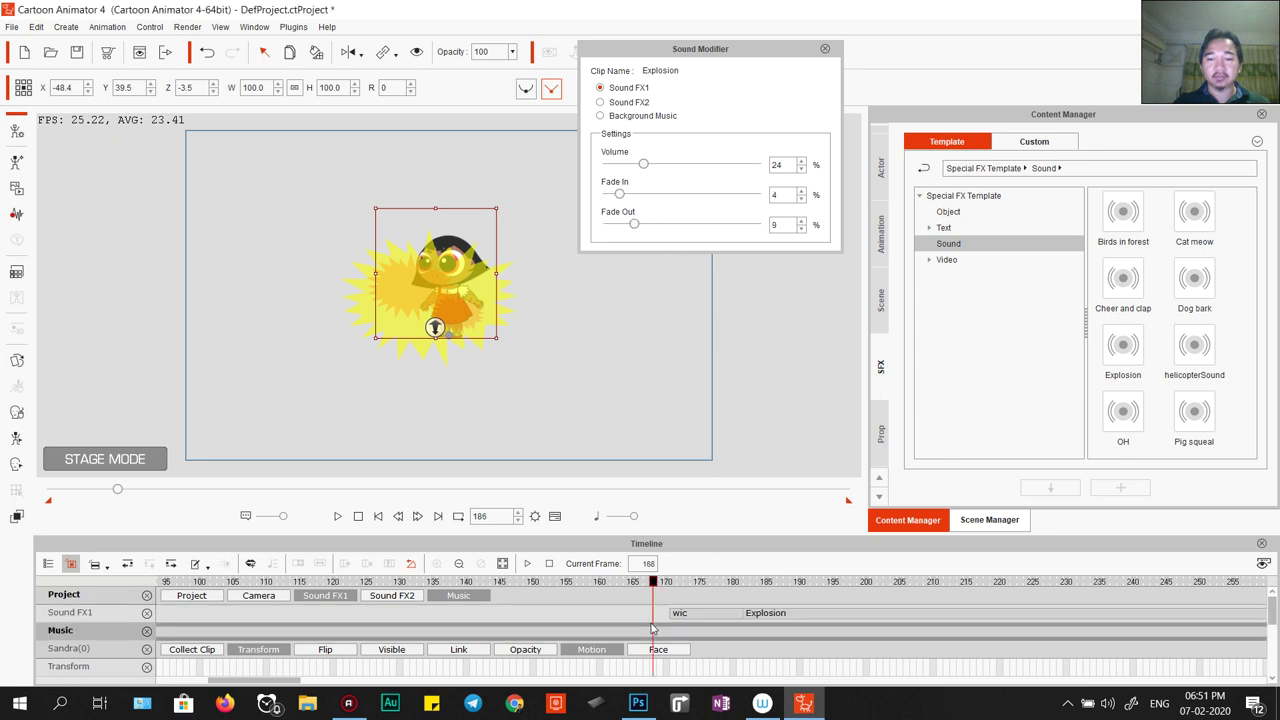
{"action": "key", "text": "space"}
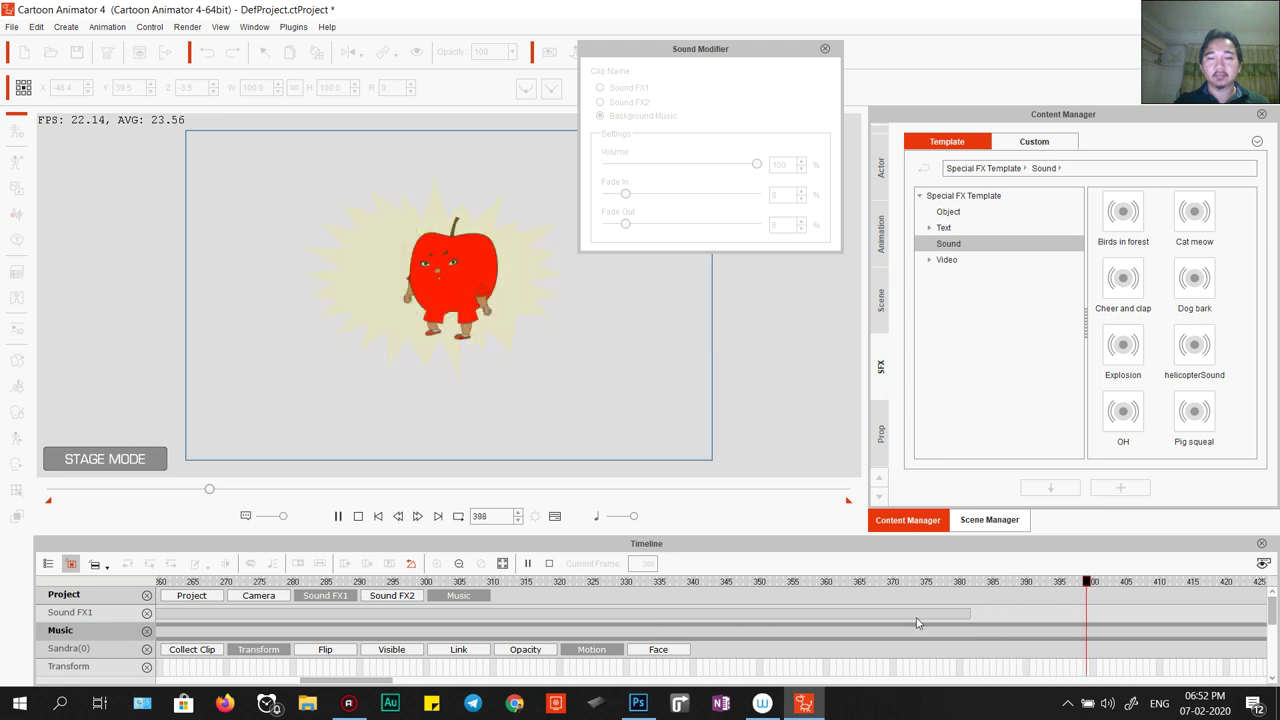
{"action": "key", "text": "space"}
{"action": "left_click", "coordinate": [826, 49]}
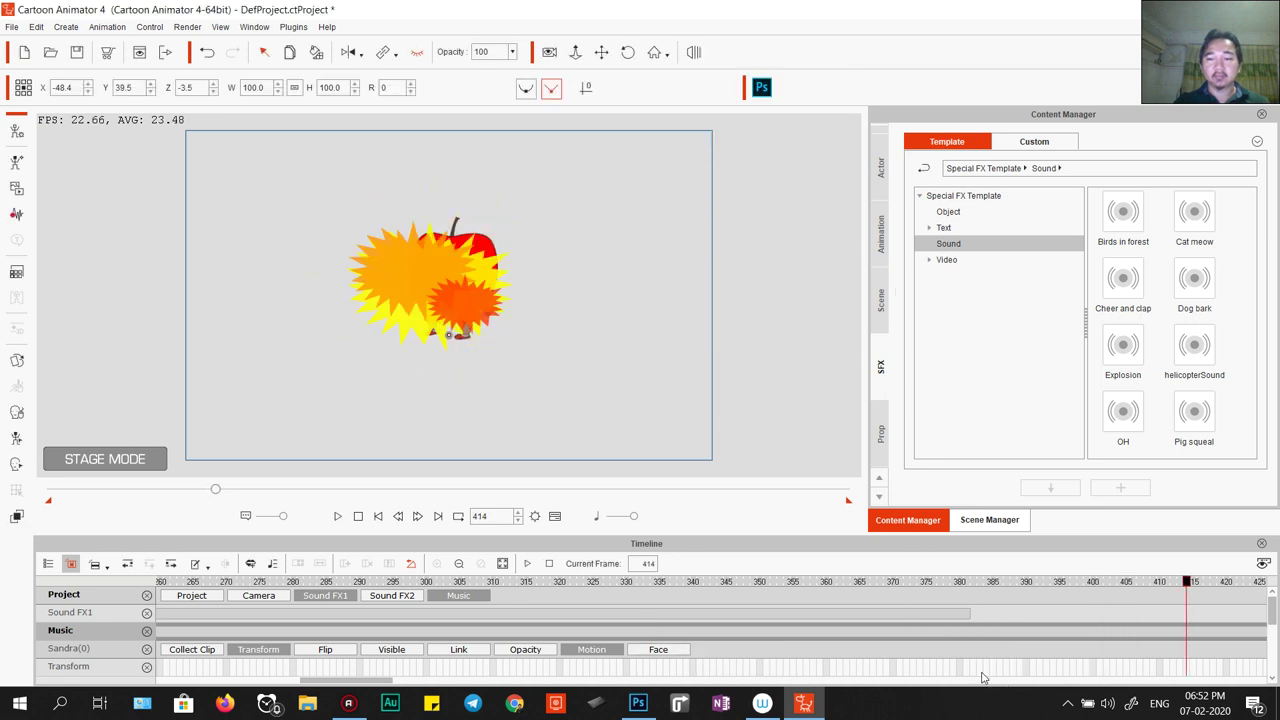
Go to frame 455, where the apple's explosion starts, and open the Khmer Riddle custom sound folder.
{"action": "key", "text": "space"}
{"action": "key", "text": "space"}
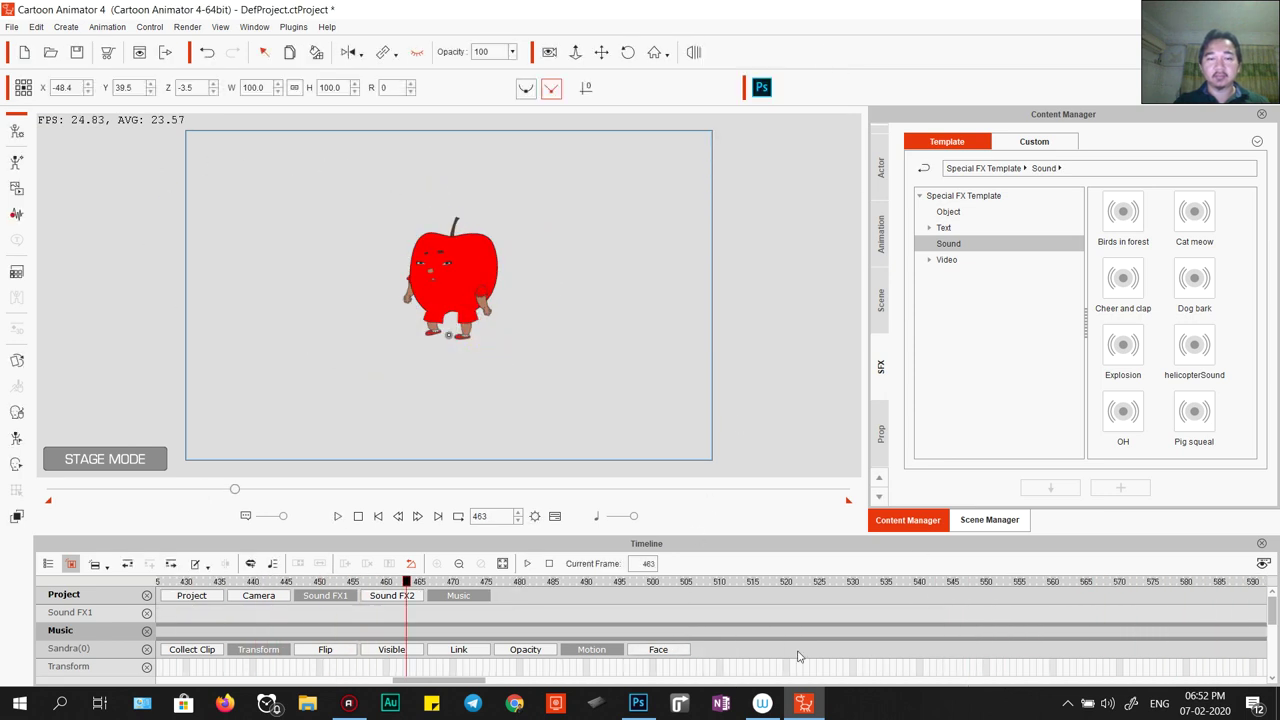
{"action": "left_click_drag", "start_coordinate": [400, 583], "coordinate": [359, 615]}
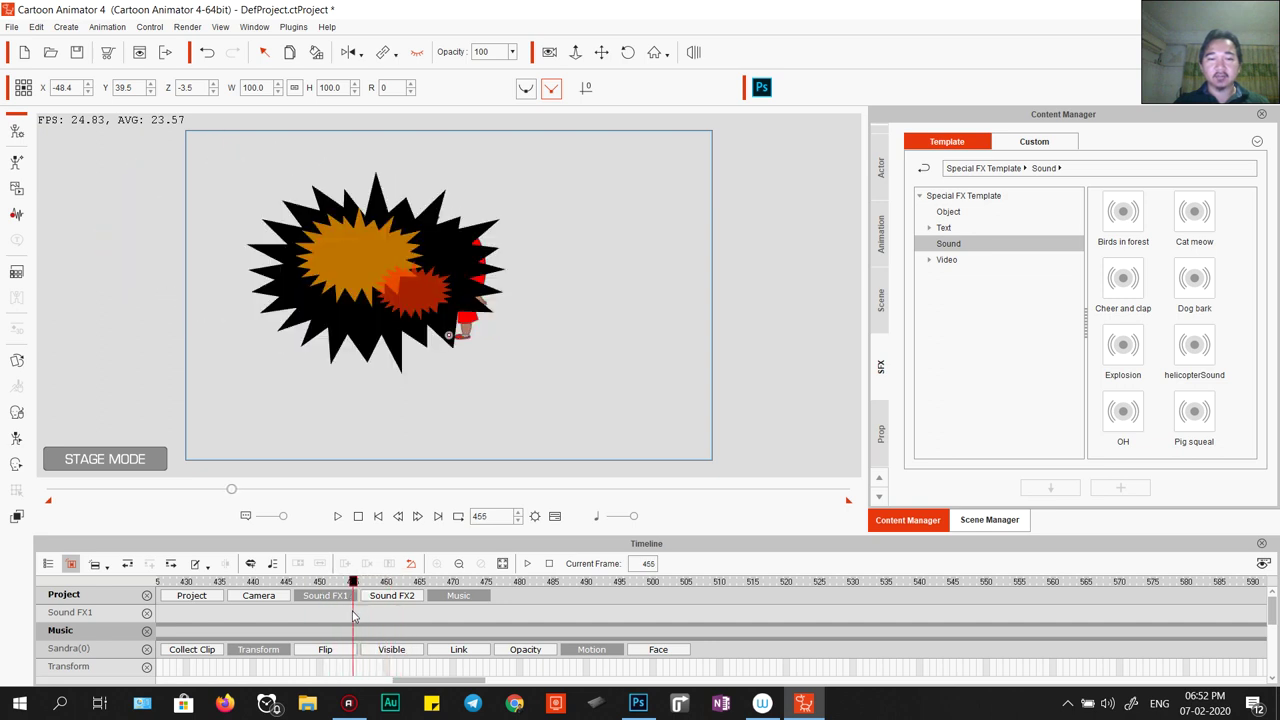
{"action": "left_click", "coordinate": [1040, 143]}
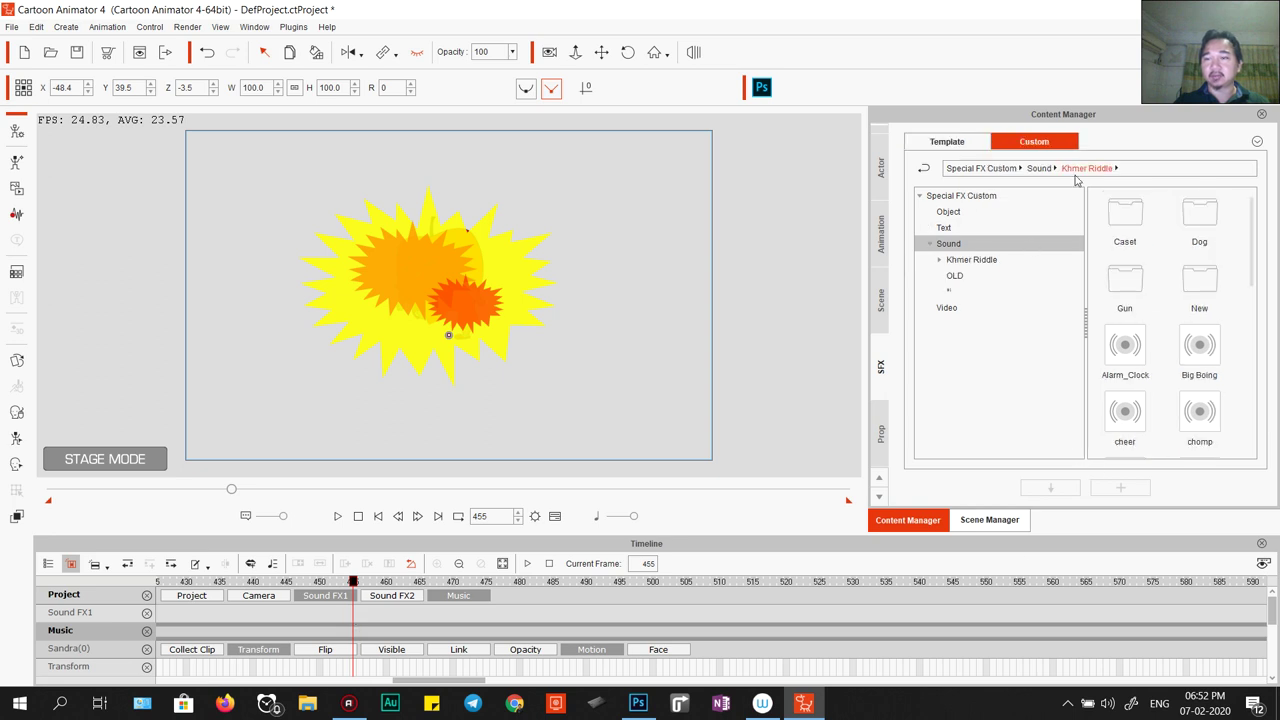
{"action": "left_click", "coordinate": [971, 259]}
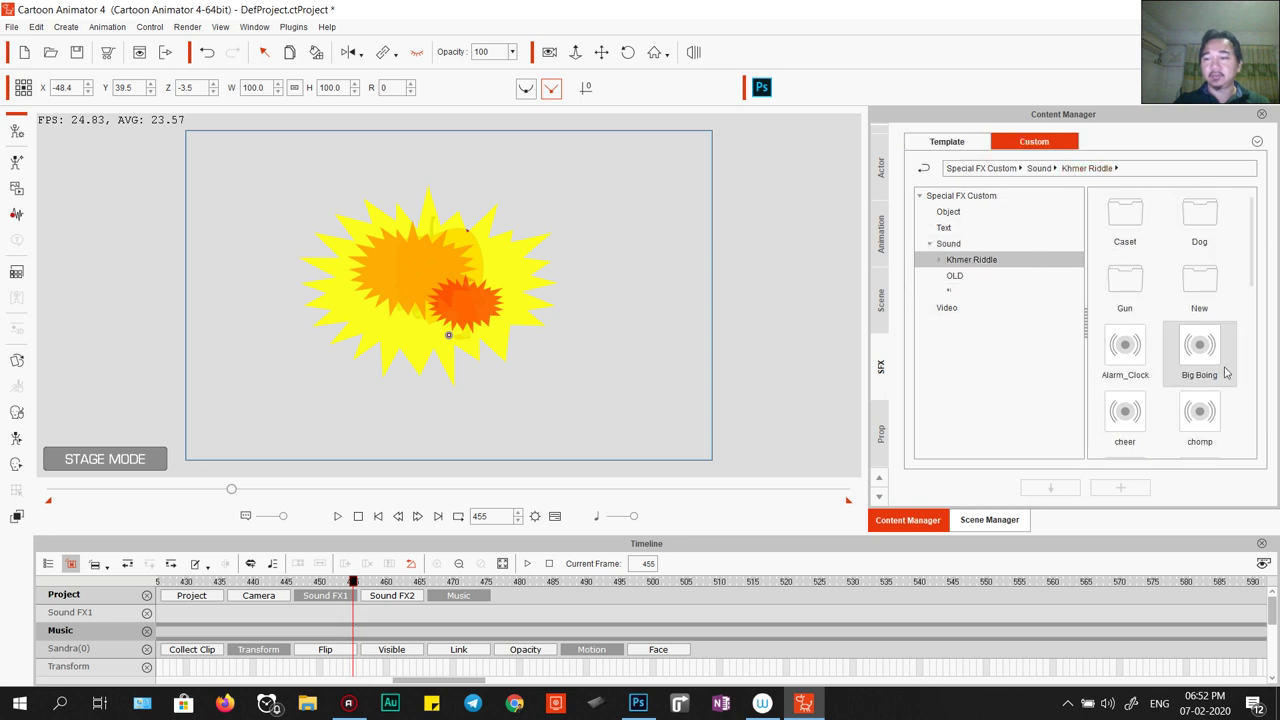
Add the pop sound twice in succession from frame 455 and play it back.
{"action": "scroll", "coordinate": [1226, 372], "scroll_direction": "down", "scroll_amount": 5}
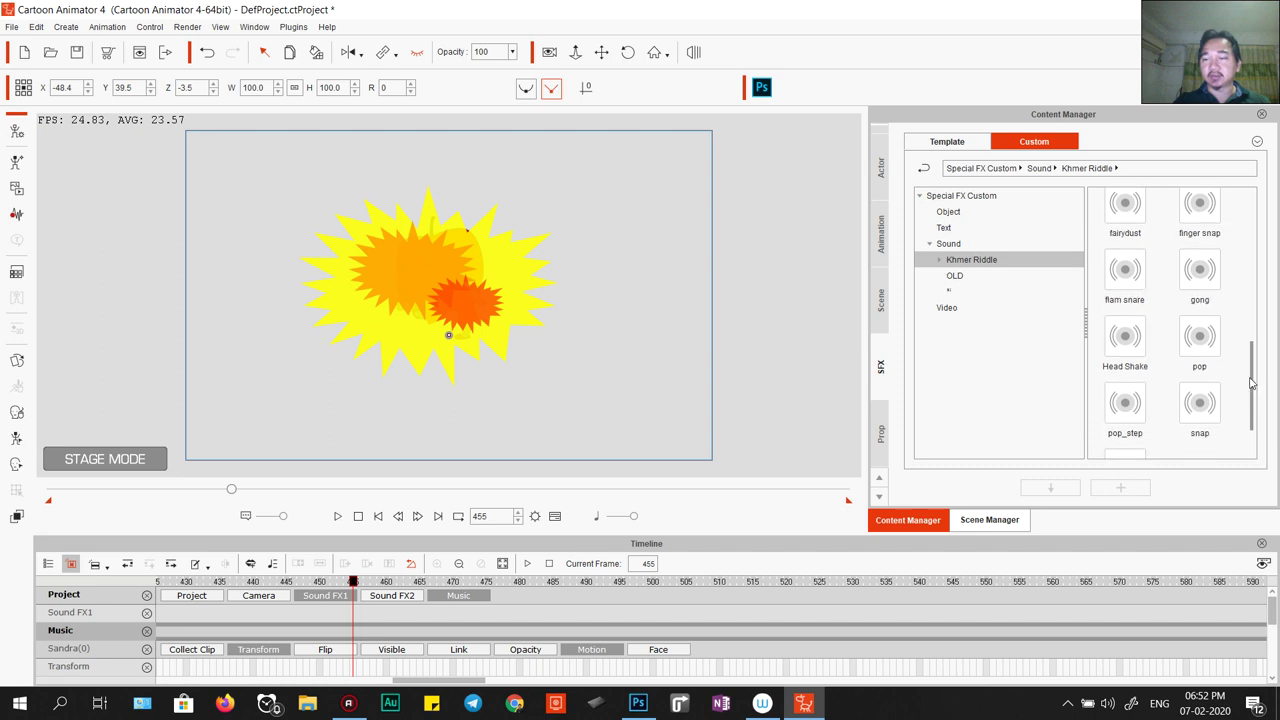
{"action": "scroll", "coordinate": [1250, 383], "scroll_direction": "up", "scroll_amount": 1}
{"action": "scroll", "coordinate": [1245, 378], "scroll_direction": "down", "scroll_amount": 2}
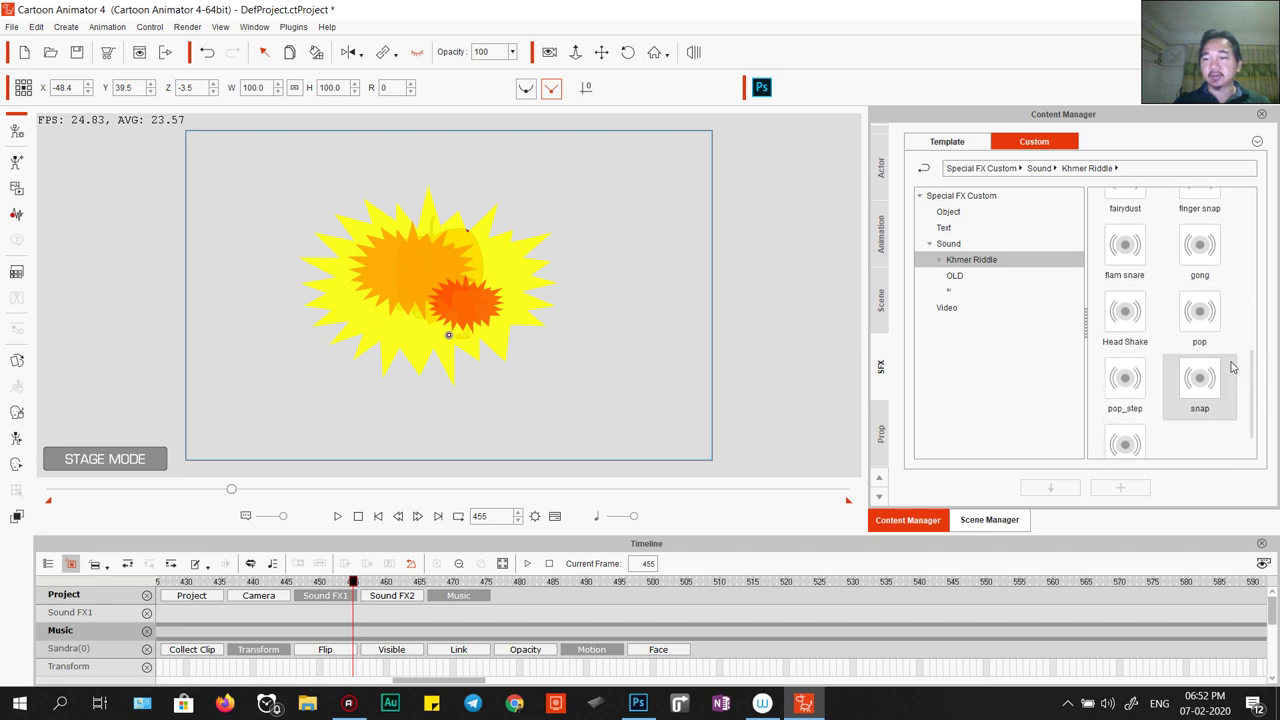
{"action": "double_click", "coordinate": [1201, 316]}
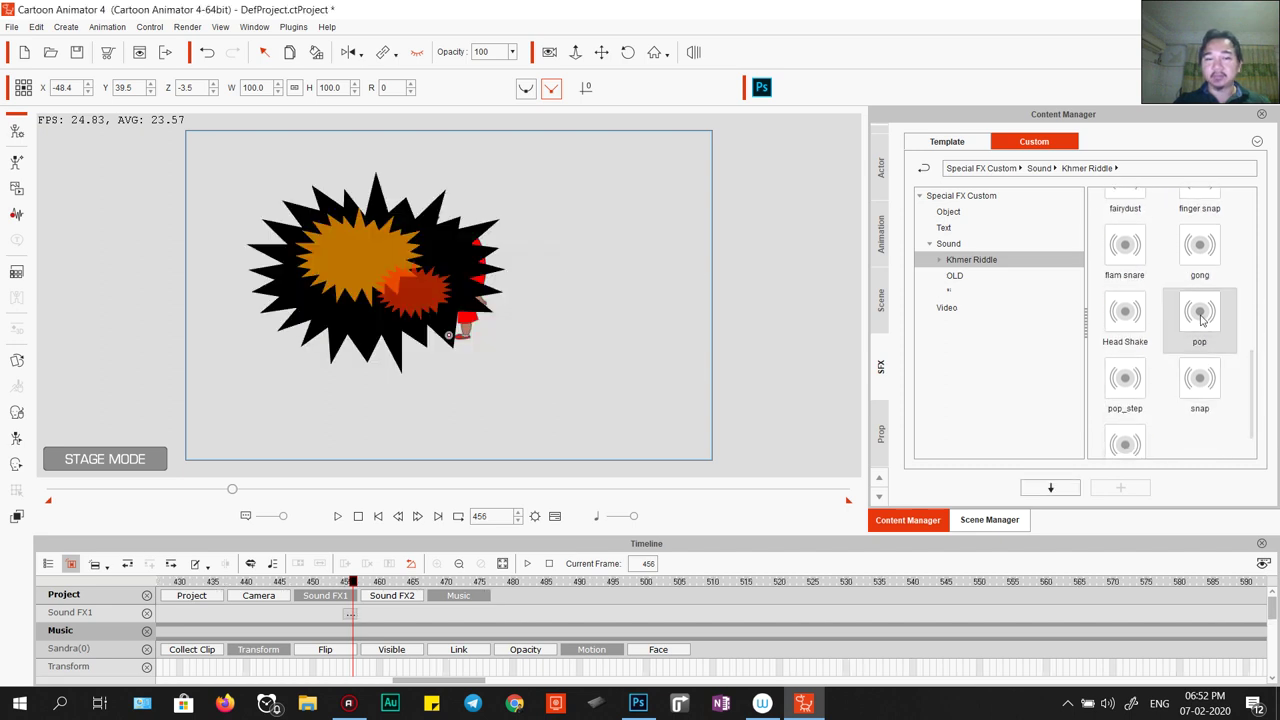
{"action": "double_click", "coordinate": [1201, 316]}
{"action": "left_click", "coordinate": [333, 617]}
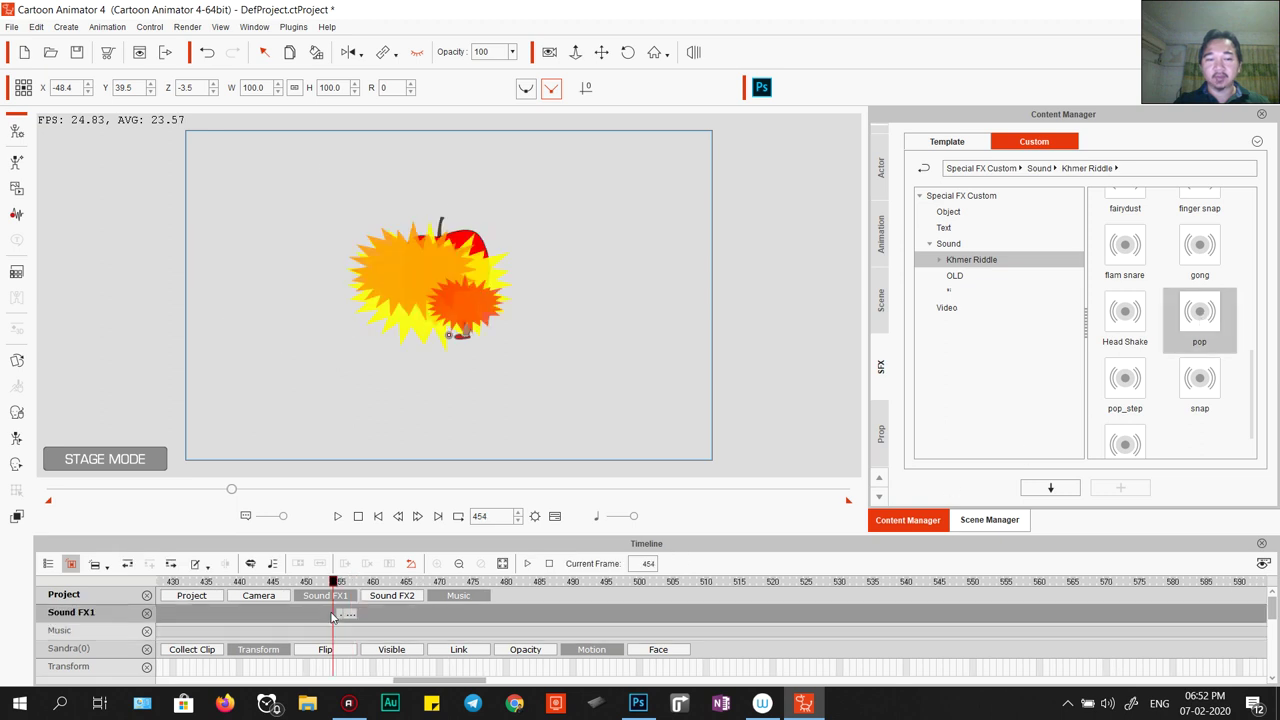
{"action": "key", "text": "space"}
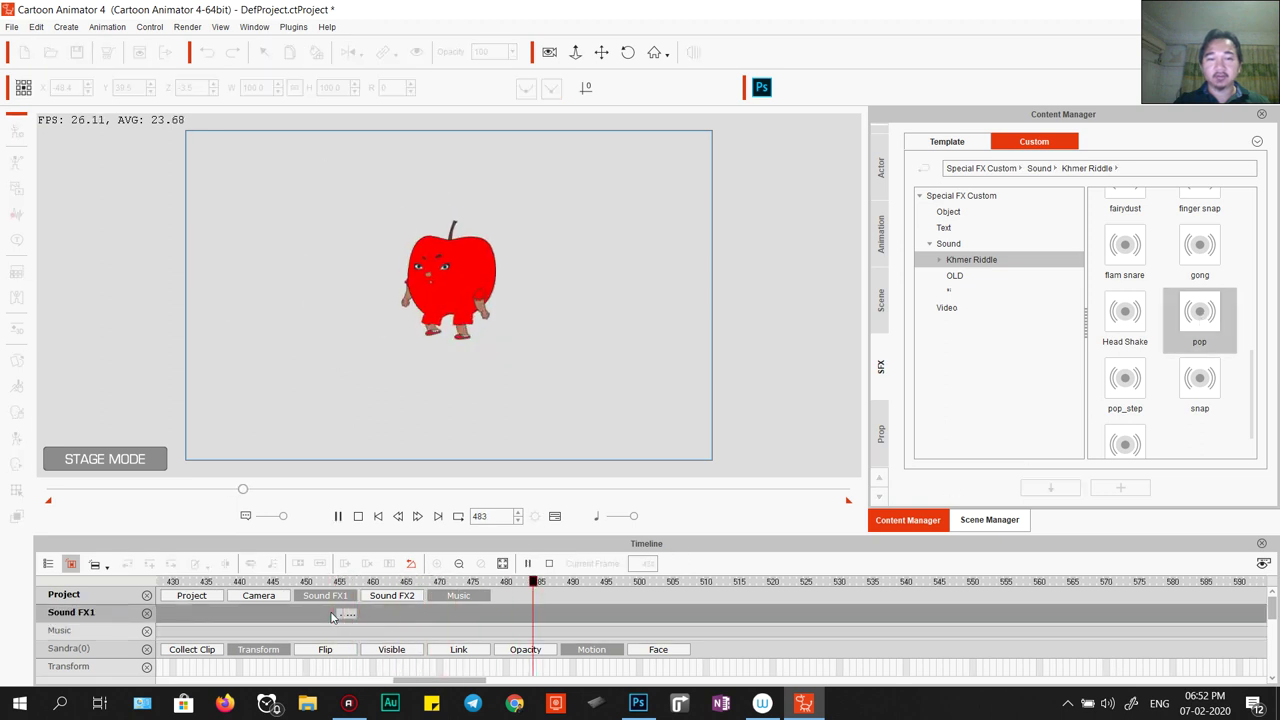
{"action": "key", "text": "space"}
Add repeated pop sounds from frame 483 at the start of the apple's exit, in place of a tried snap sound.
{"action": "left_click_drag", "start_coordinate": [666, 585], "coordinate": [532, 597]}
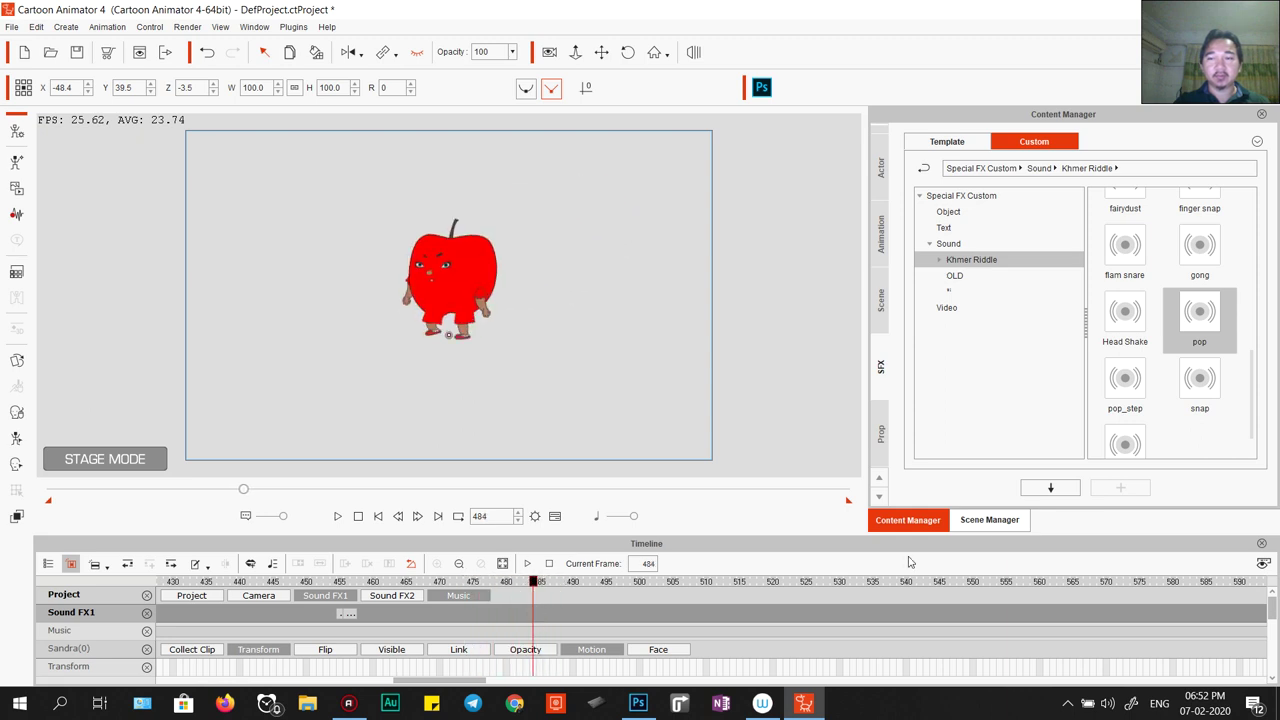
{"action": "double_click", "coordinate": [1199, 390]}
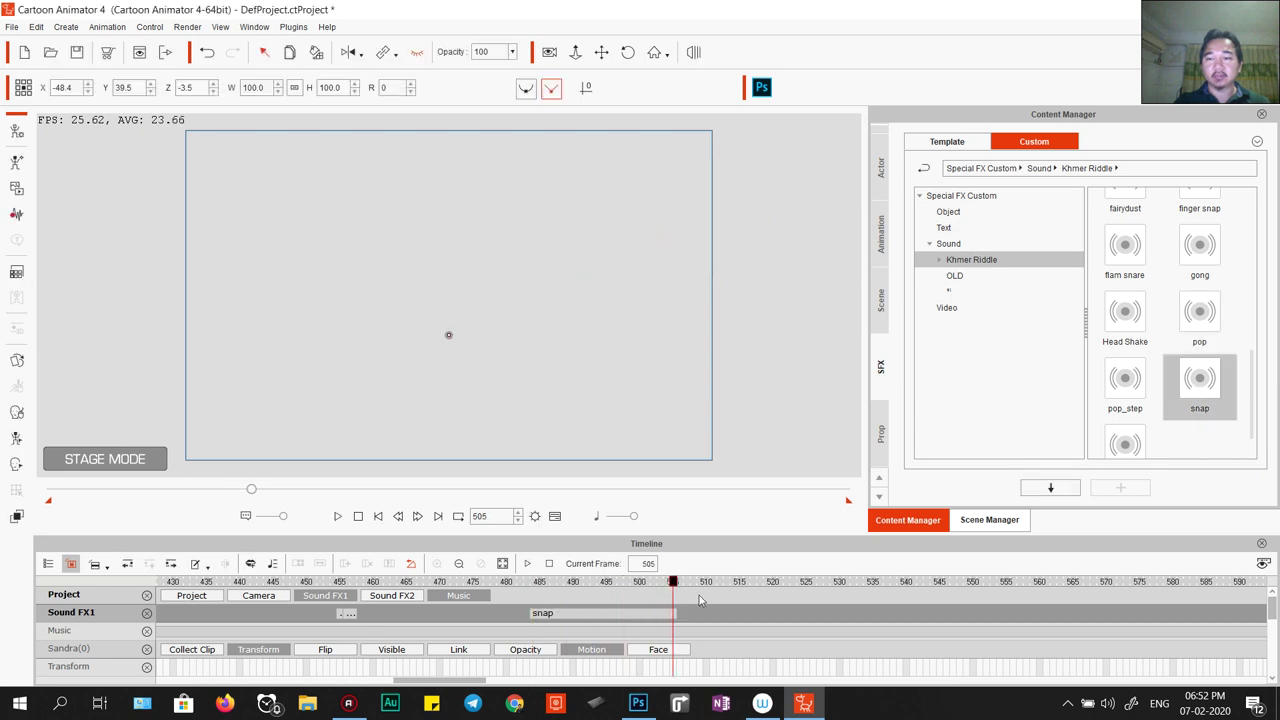
{"action": "left_click", "coordinate": [528, 615]}
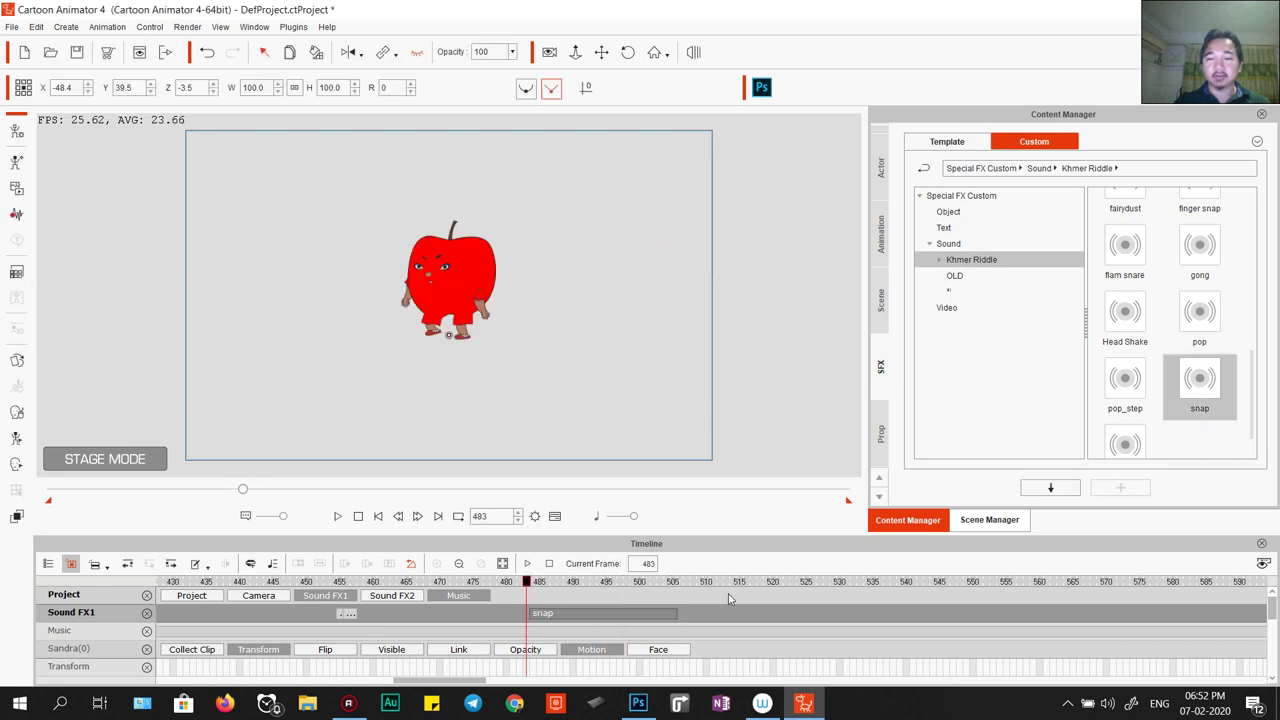
{"action": "double_click", "coordinate": [1208, 317]}
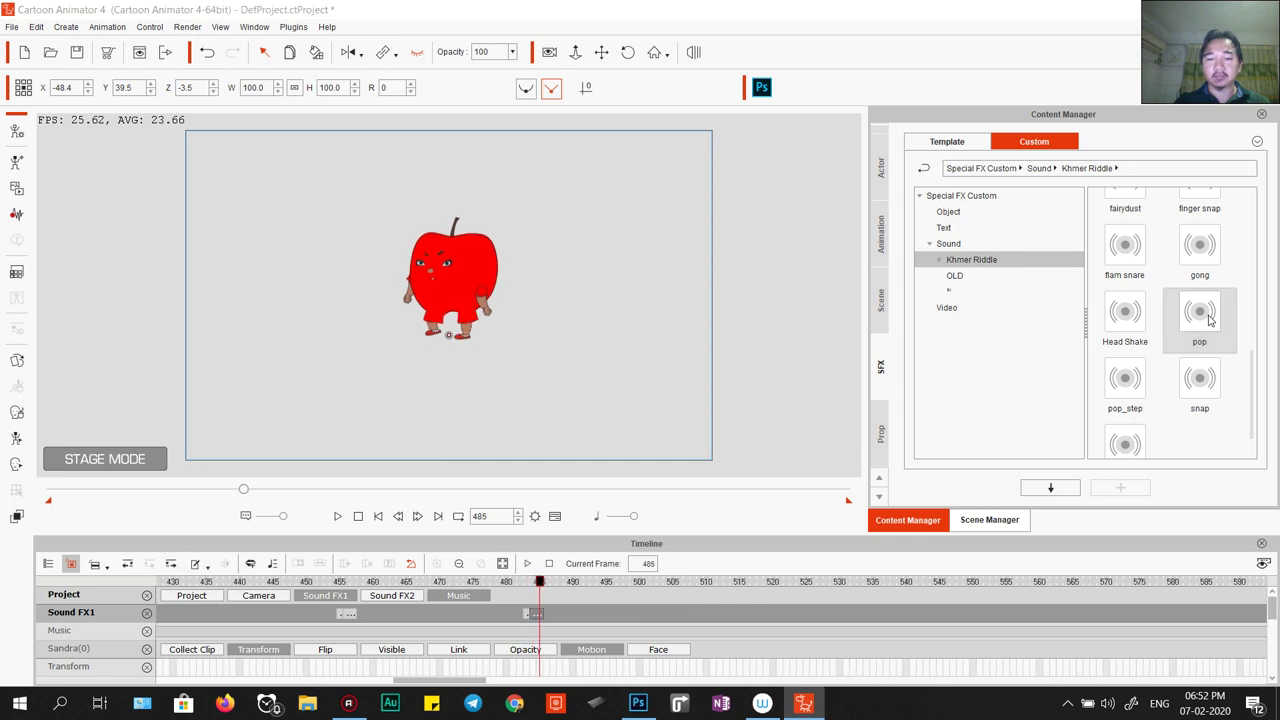
Play back the new pop sounds and the whole animation from the beginning, and return to frame 1.
{"action": "key", "text": "space"}
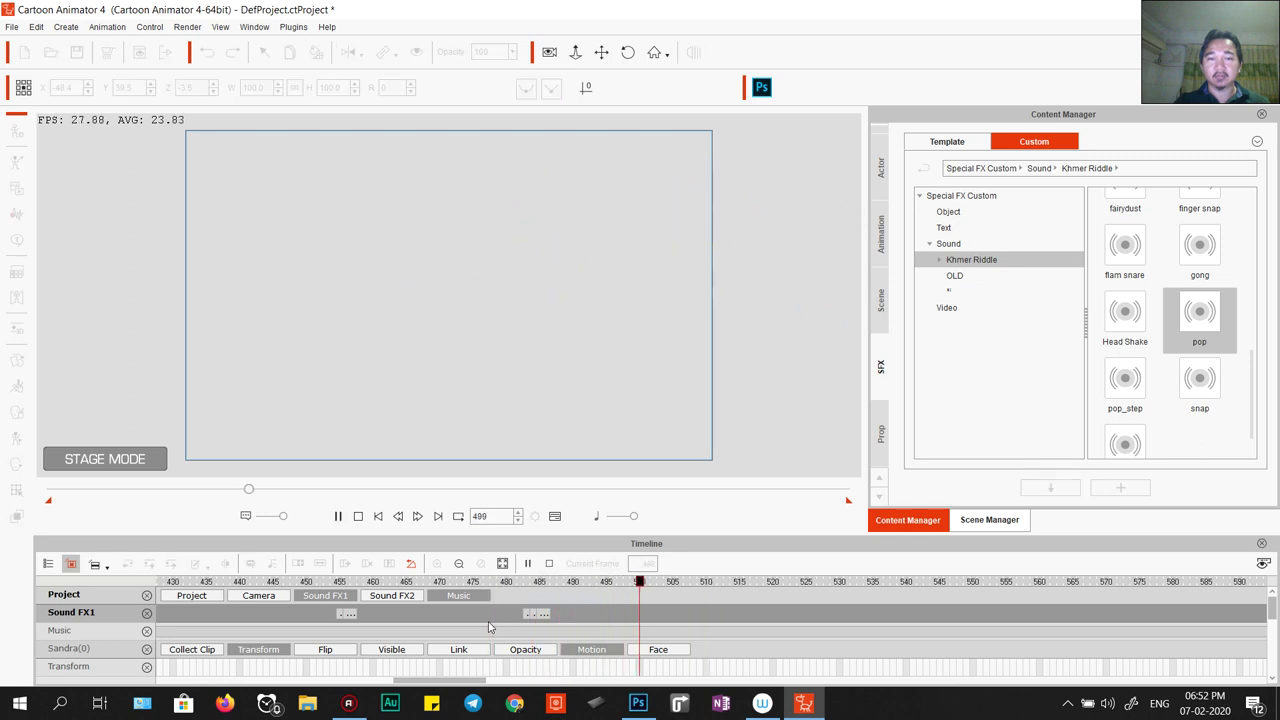
{"action": "left_click", "coordinate": [487, 581]}
{"action": "left_click", "coordinate": [357, 515]}
{"action": "left_click", "coordinate": [338, 515]}
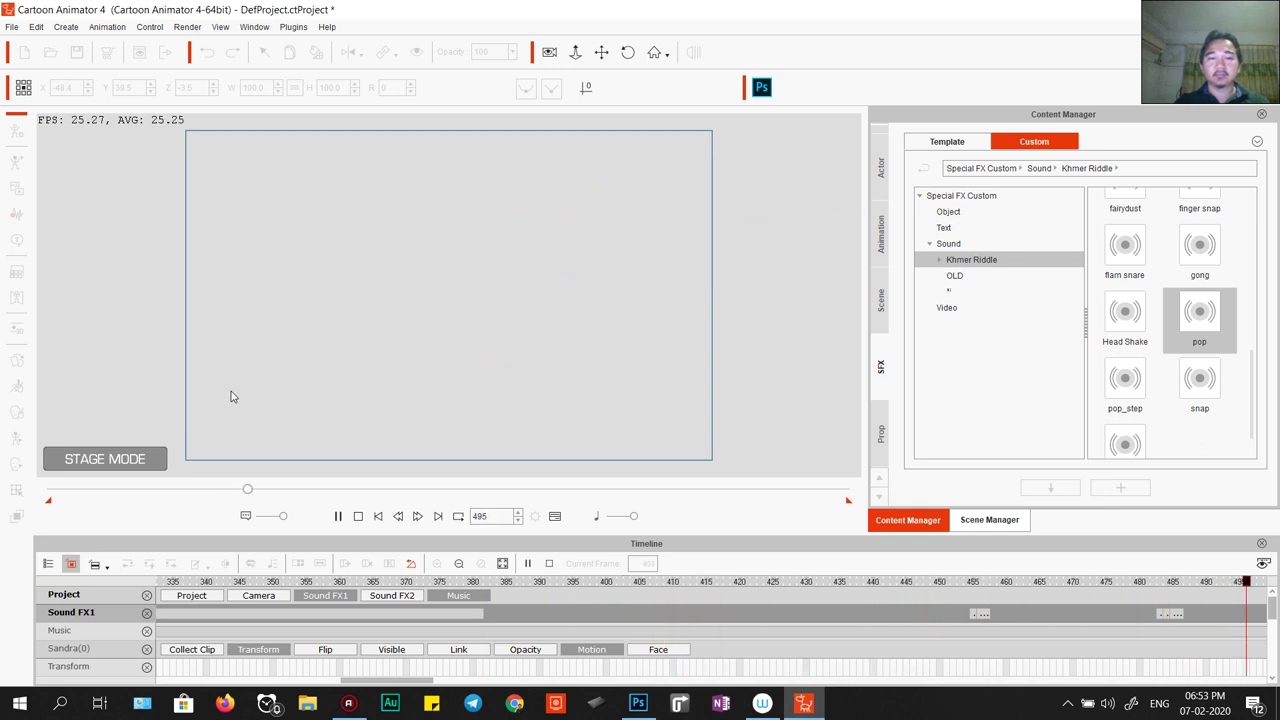
{"action": "key", "text": "space"}
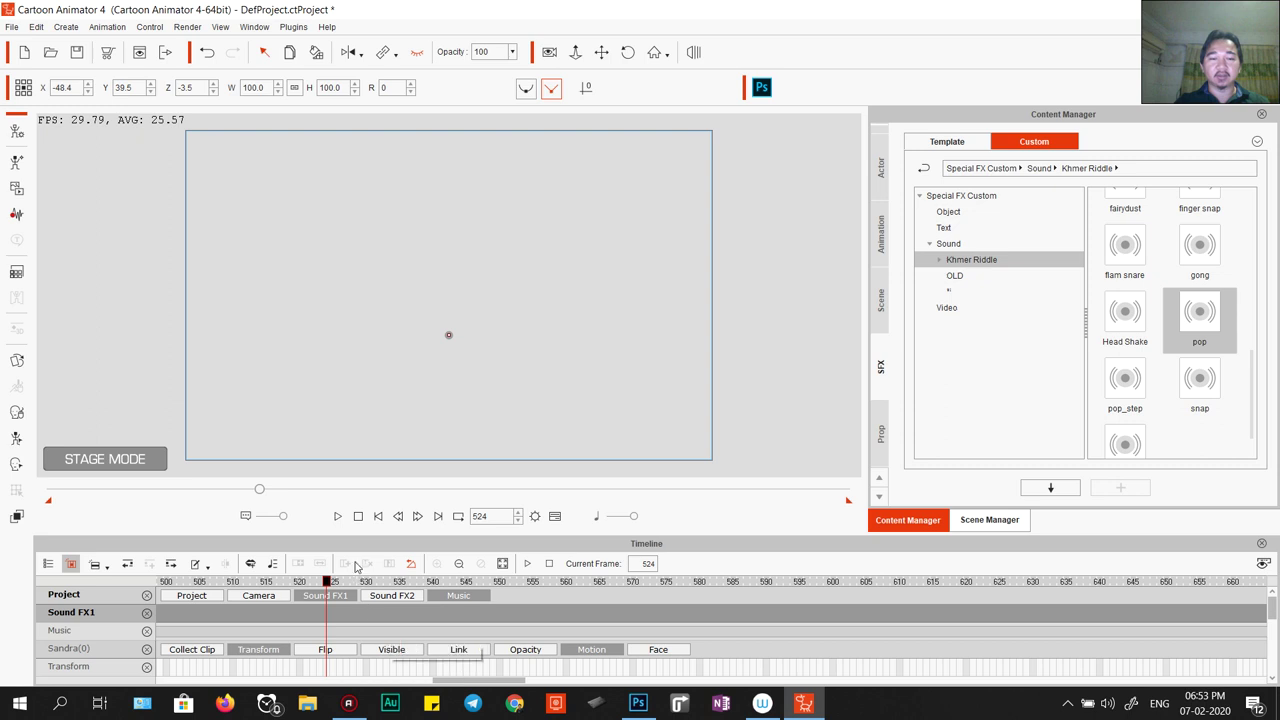
{"action": "left_click", "coordinate": [358, 516]}
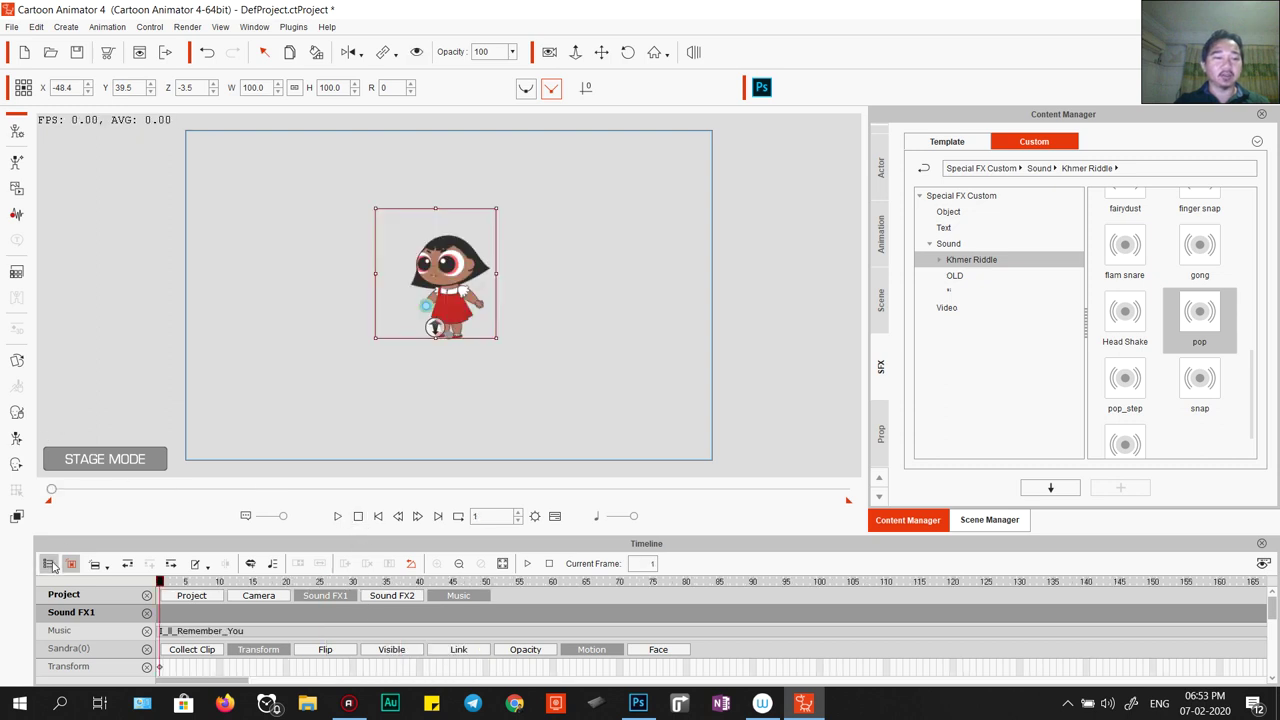
Show the Camera track, turn on camera record mode, and set a wider framing of the girl at frame 1.
{"action": "left_click", "coordinate": [48, 564]}
{"action": "left_click", "coordinate": [262, 595]}
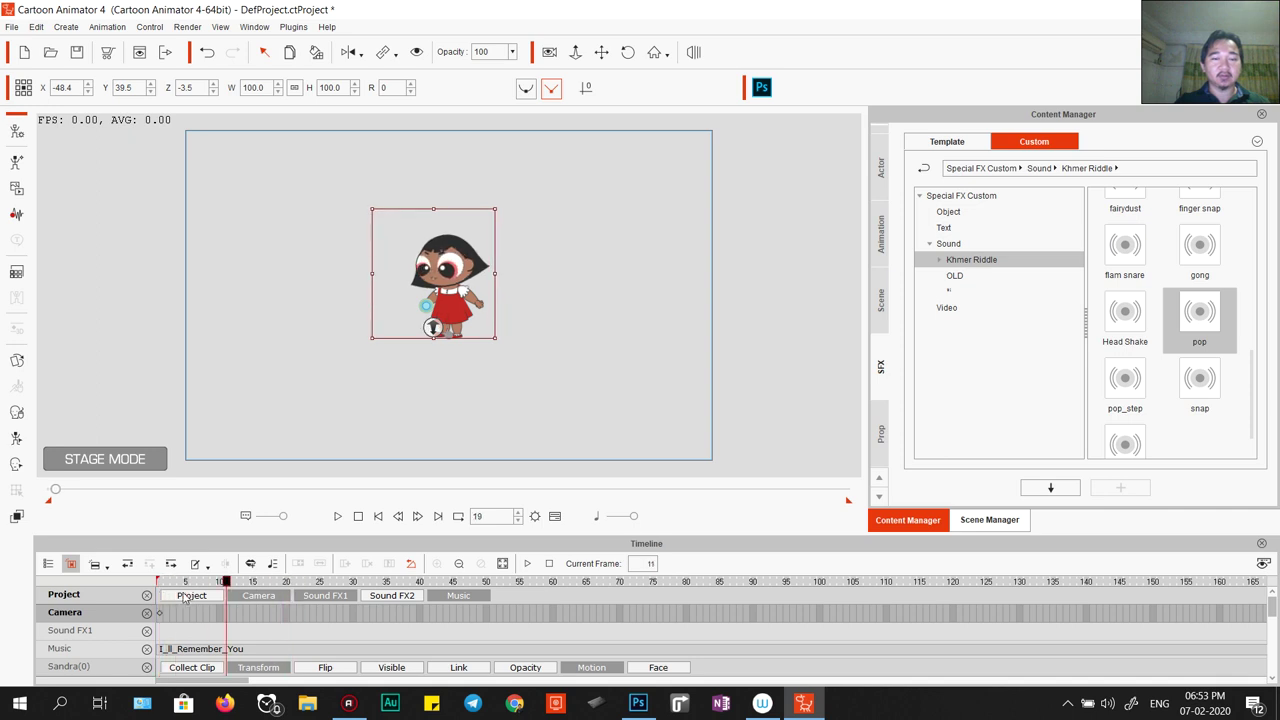
{"action": "left_click", "coordinate": [549, 56]}
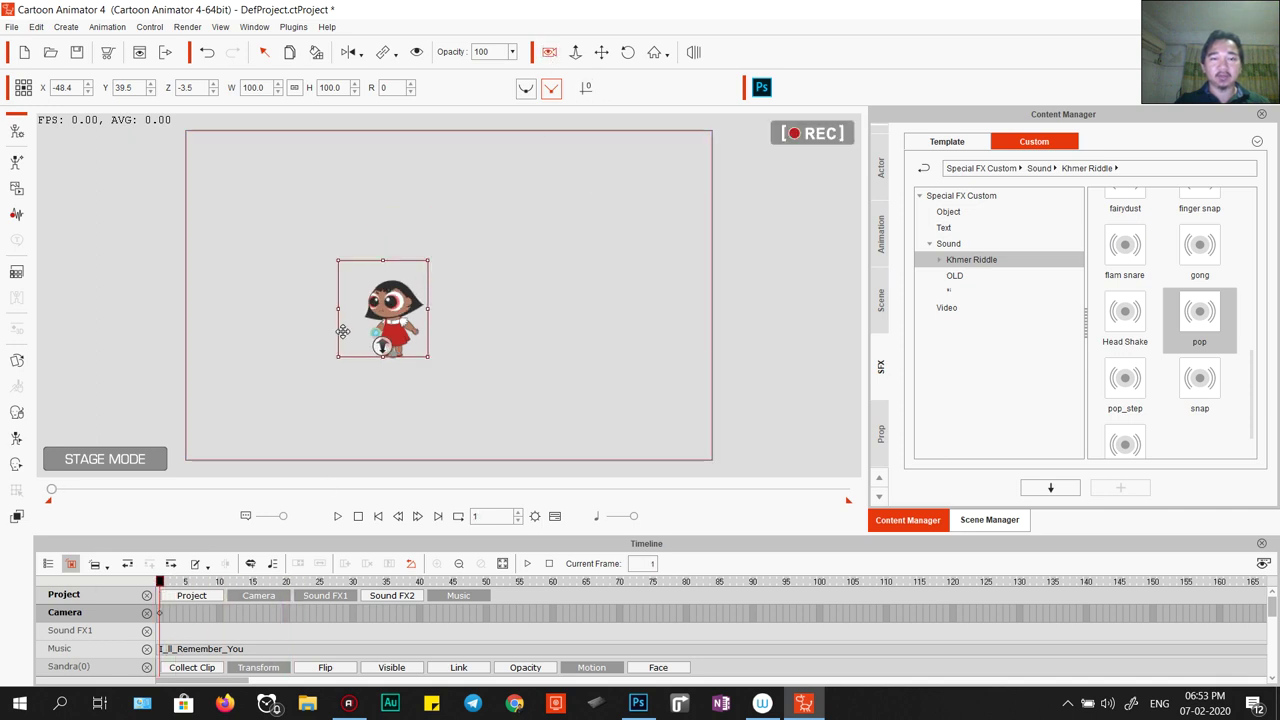
{"action": "mouse_move", "coordinate": [518, 240]}
{"action": "left_mouse_down"}
{"action": "mouse_move", "coordinate": [508, 290]}
{"action": "mouse_move", "coordinate": [535, 561]}
{"action": "mouse_move", "coordinate": [542, 340]}
{"action": "mouse_move", "coordinate": [490, 327]}
{"action": "mouse_move", "coordinate": [498, 370]}
{"action": "left_mouse_up"}
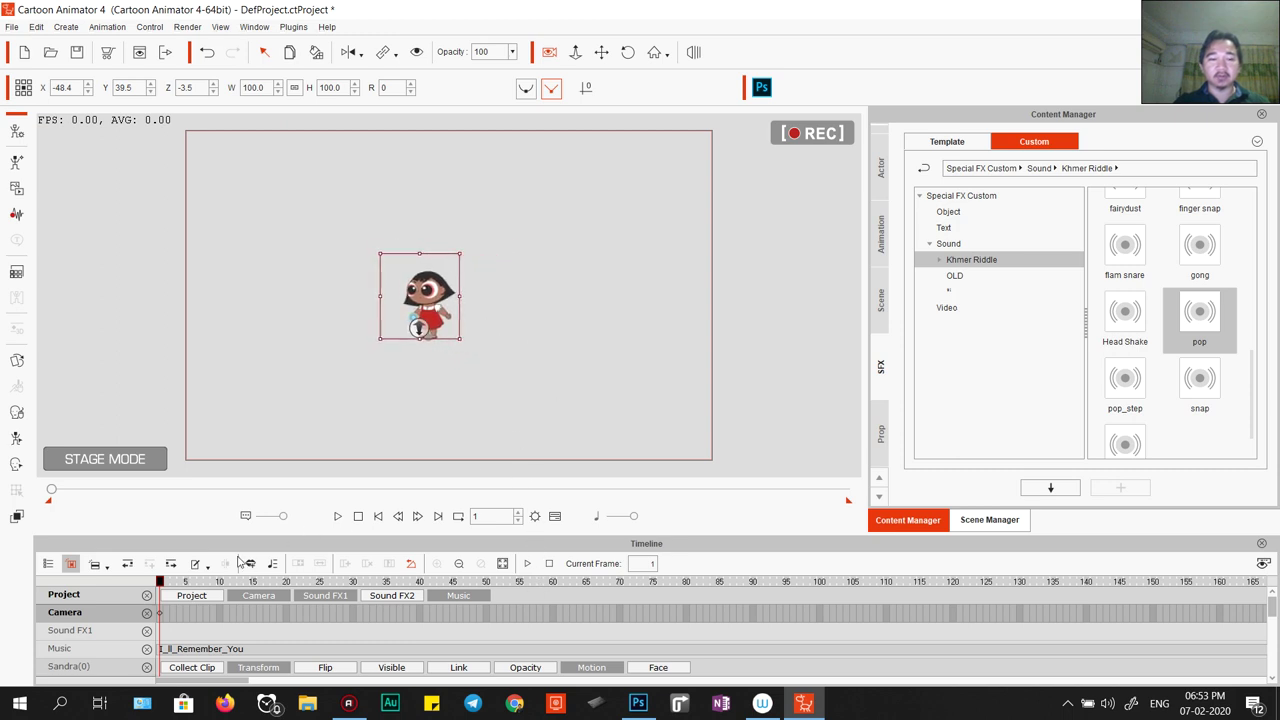
Zoom the camera in on the girl at frame 19 to about Z 697.5 and play back the camera move.
{"action": "mouse_move", "coordinate": [293, 586]}
{"action": "left_mouse_down"}
{"action": "mouse_move", "coordinate": [314, 586]}
{"action": "mouse_move", "coordinate": [263, 586]}
{"action": "mouse_move", "coordinate": [294, 592]}
{"action": "left_mouse_up"}
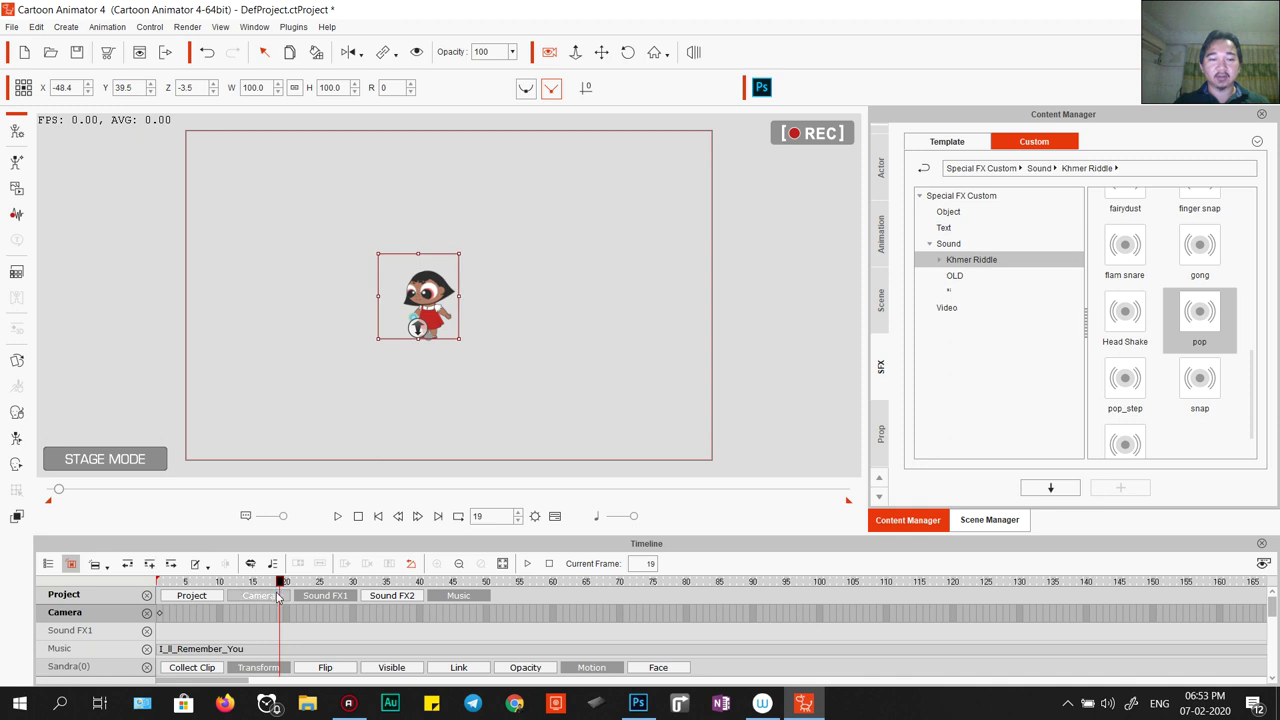
{"action": "left_click", "coordinate": [280, 614]}
{"action": "scroll", "coordinate": [411, 388], "scroll_direction": "up", "scroll_amount": 10}
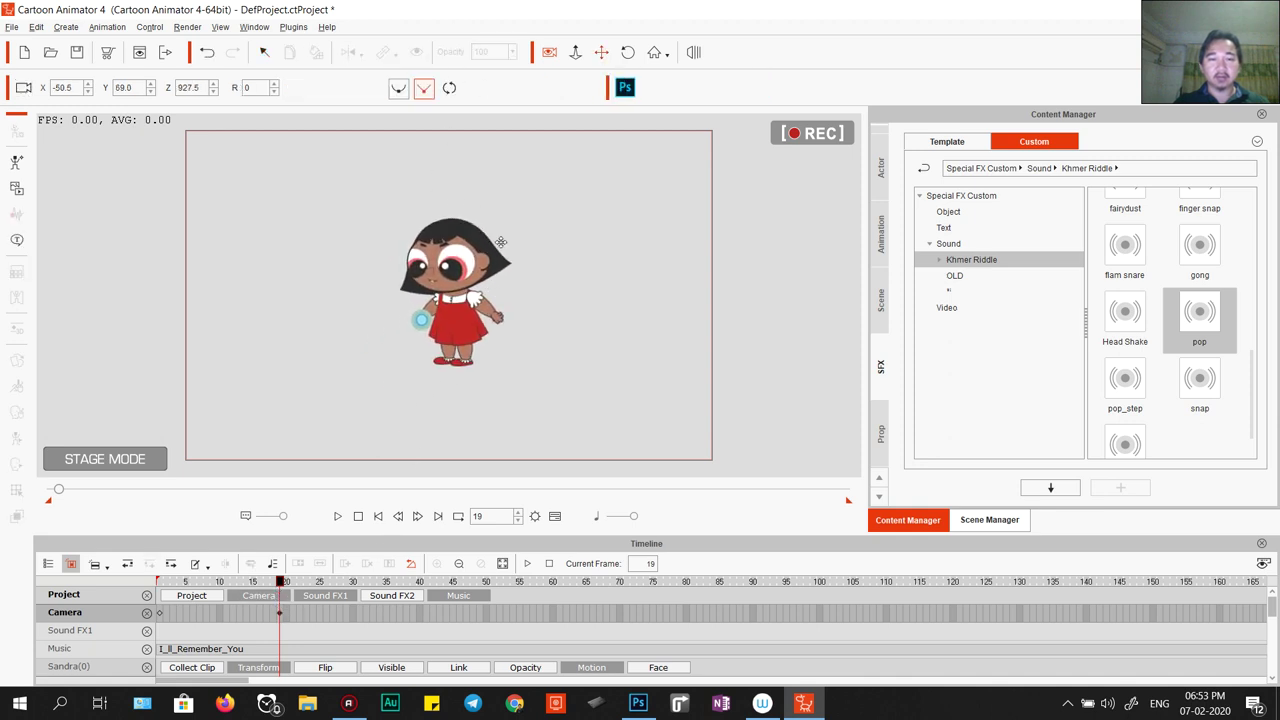
{"action": "scroll", "coordinate": [420, 319], "scroll_direction": "up", "scroll_amount": 5}
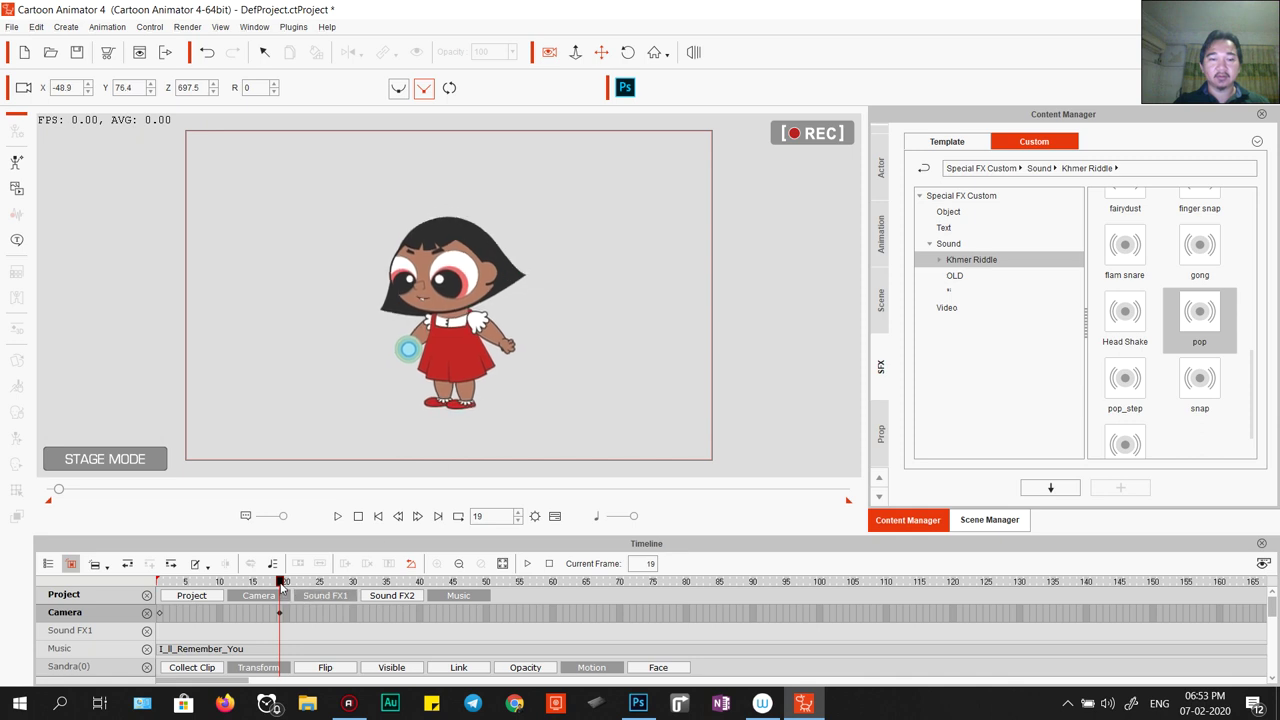
{"action": "key", "text": "space"}
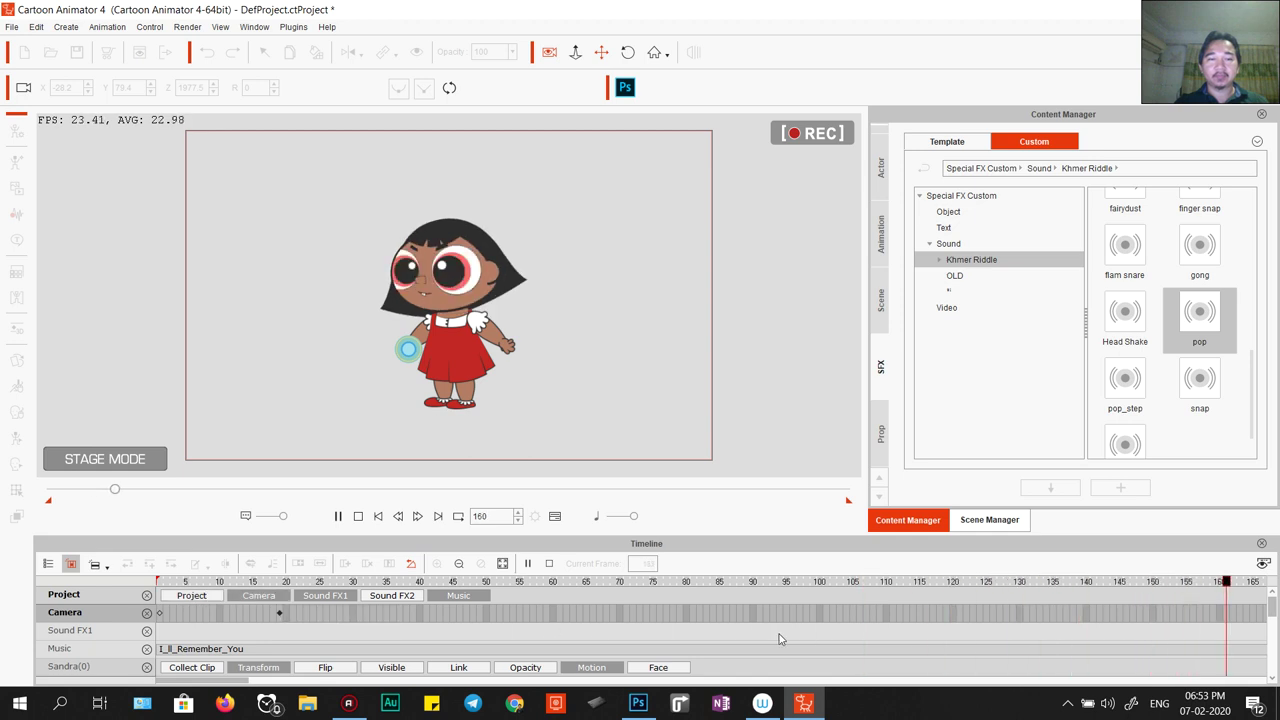
Zoom the camera out to about Z 925 at frame 228, following a holding key at frame 187, and play back the move.
{"action": "key", "text": "space"}
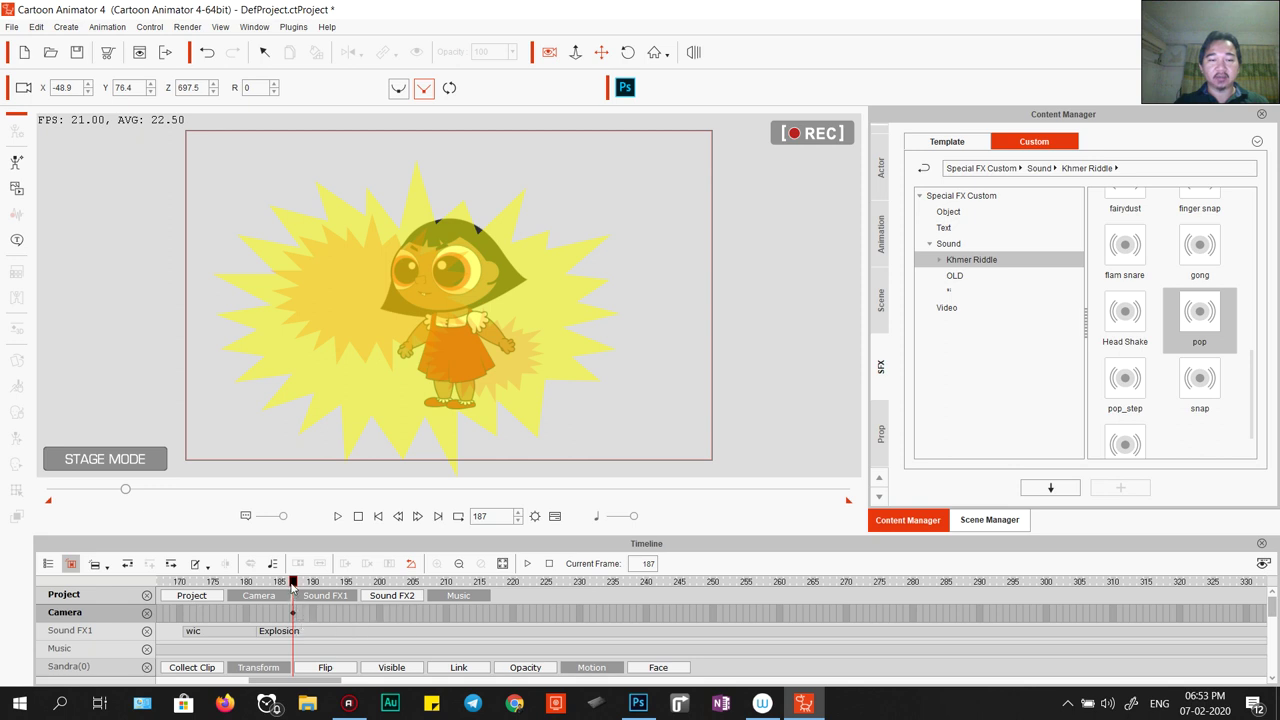
{"action": "left_click_drag", "start_coordinate": [292, 585], "coordinate": [341, 588]}
{"action": "left_click_drag", "start_coordinate": [449, 592], "coordinate": [567, 597]}
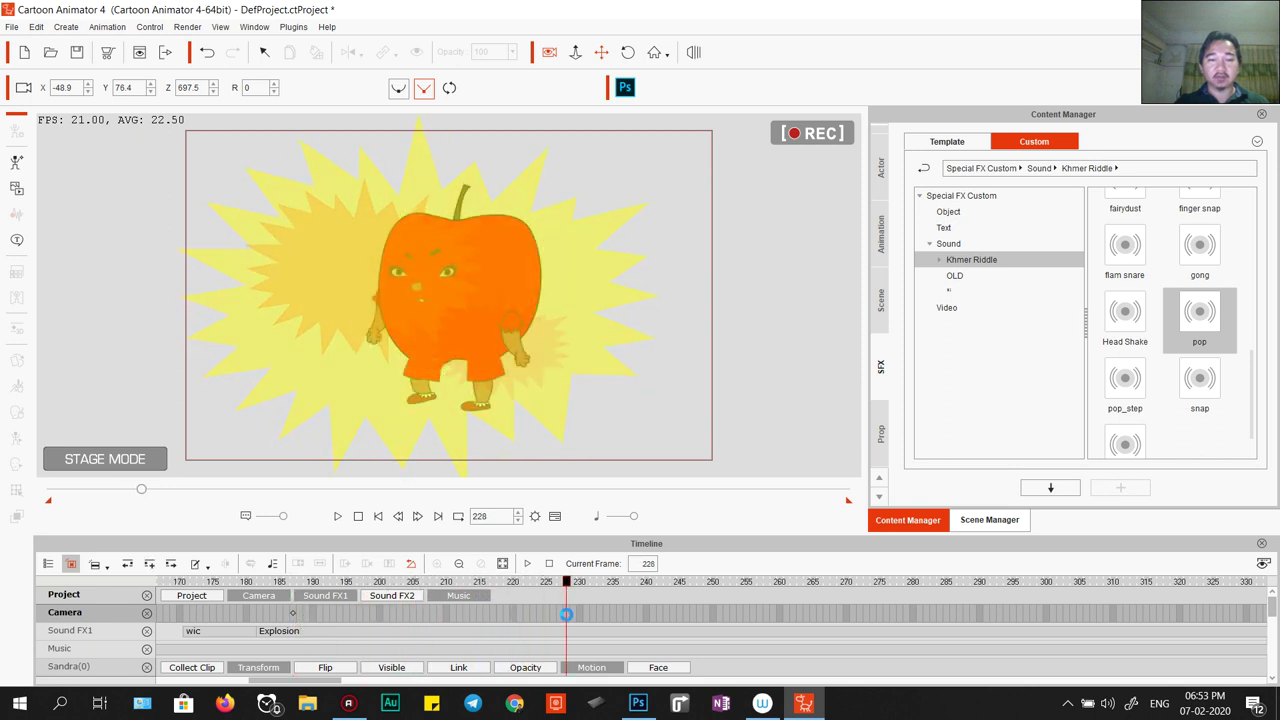
{"action": "scroll", "coordinate": [475, 316], "scroll_direction": "down", "scroll_amount": 3}
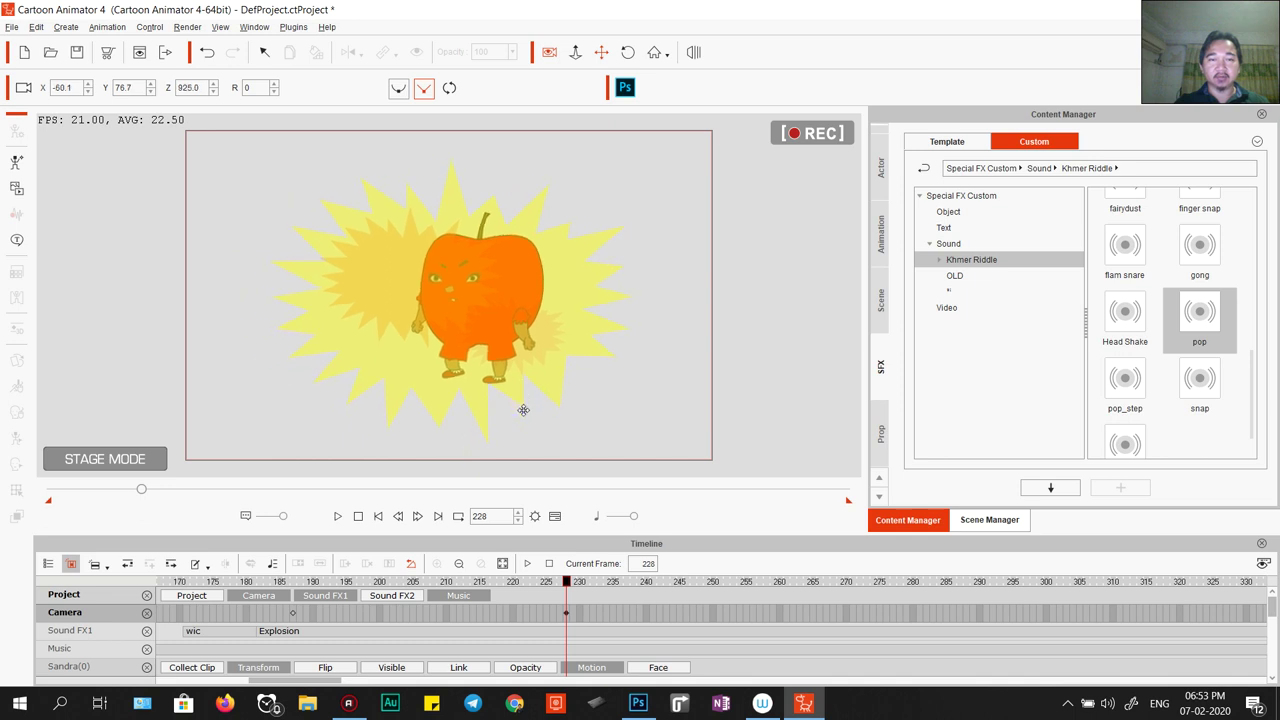
{"action": "left_click", "coordinate": [416, 567]}
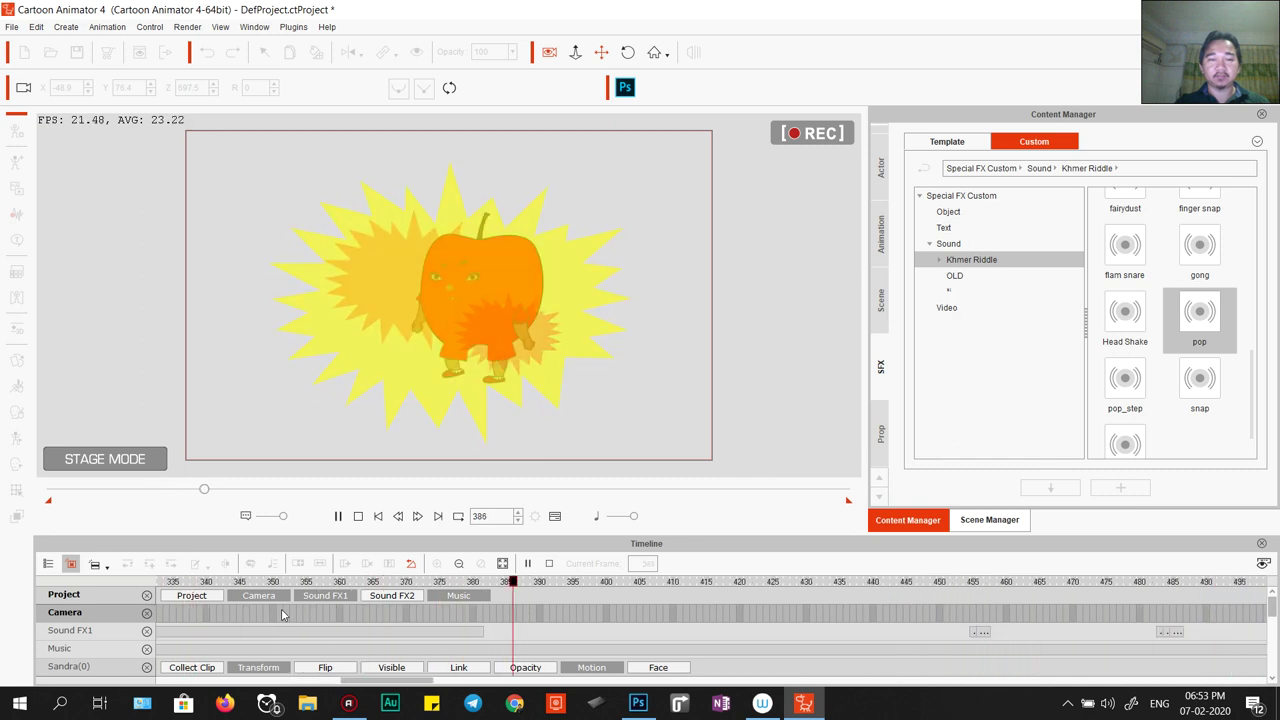
Build a camera shake at the explosion with keys at frames 182 to 191, shifting the framing at frames 184, 185 and 189.
{"action": "key", "text": "space"}
{"action": "left_click_drag", "start_coordinate": [375, 683], "coordinate": [264, 683]}
{"action": "left_click", "coordinate": [239, 600]}
{"action": "left_click", "coordinate": [297, 598]}
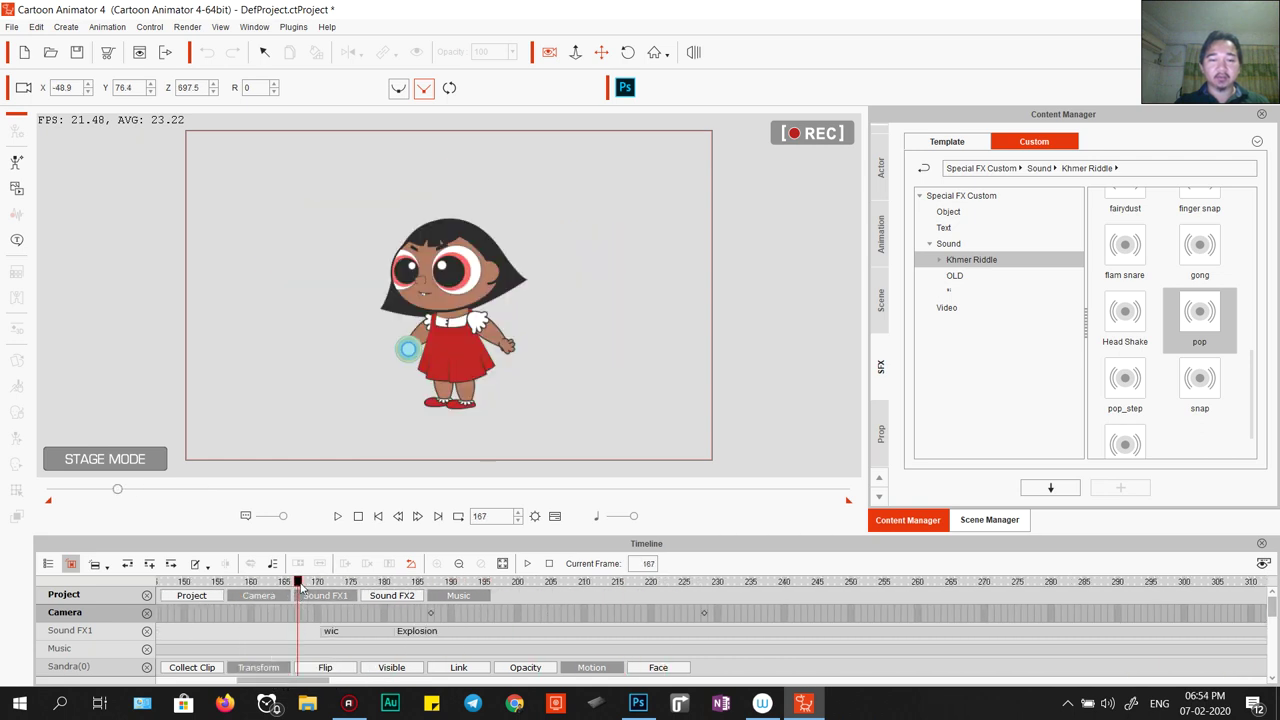
{"action": "left_click_drag", "start_coordinate": [300, 588], "coordinate": [400, 583]}
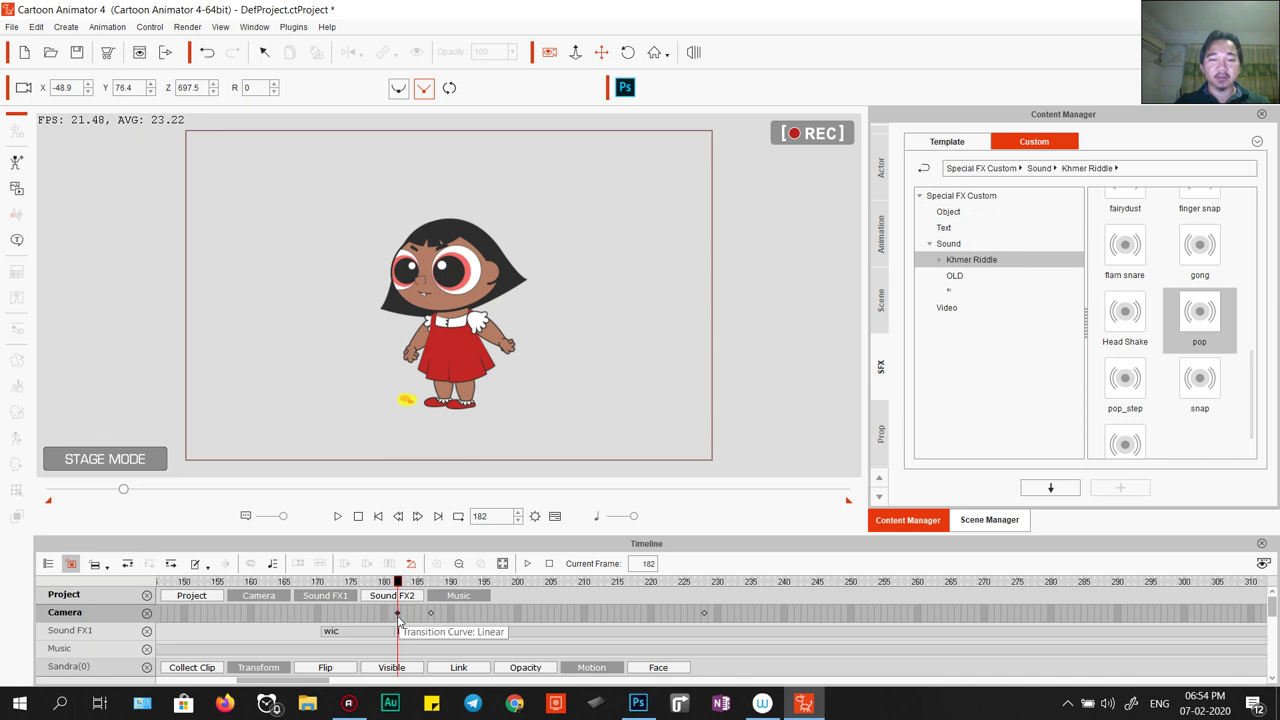
{"action": "left_click", "coordinate": [416, 618]}
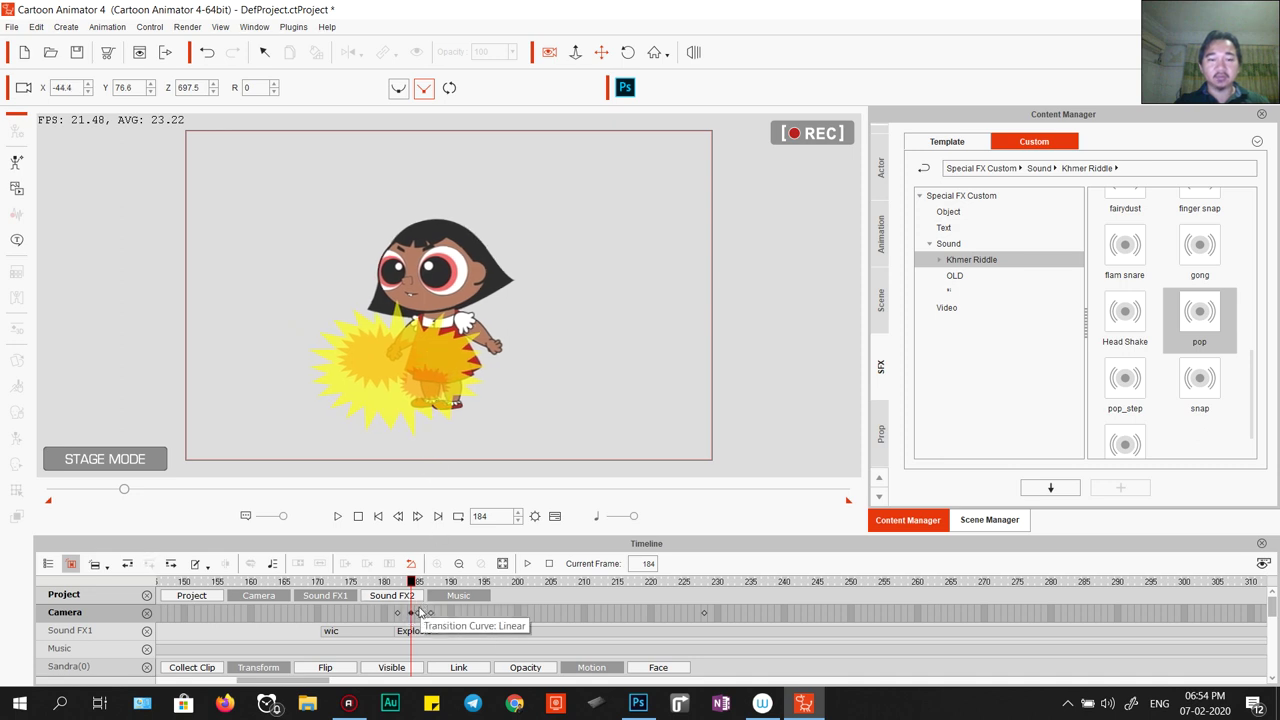
{"action": "left_click", "coordinate": [437, 516]}
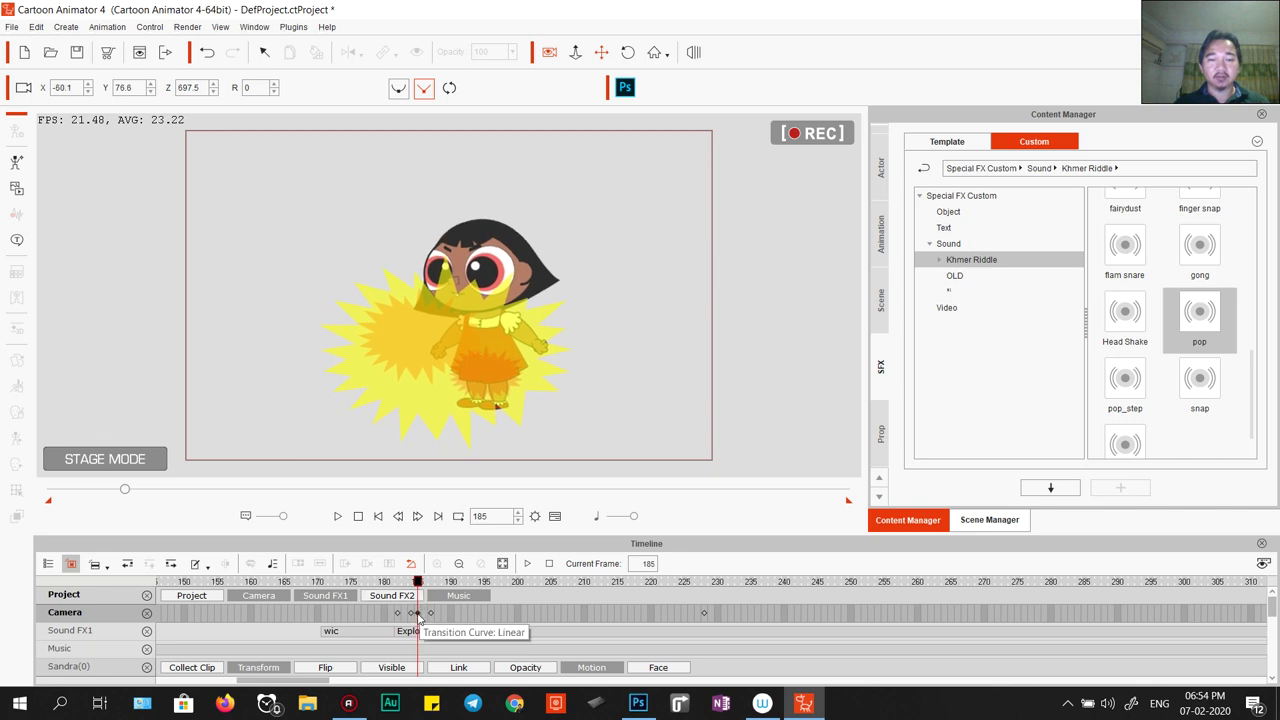
{"action": "left_click", "coordinate": [450, 617]}
{"action": "left_click", "coordinate": [432, 617]}
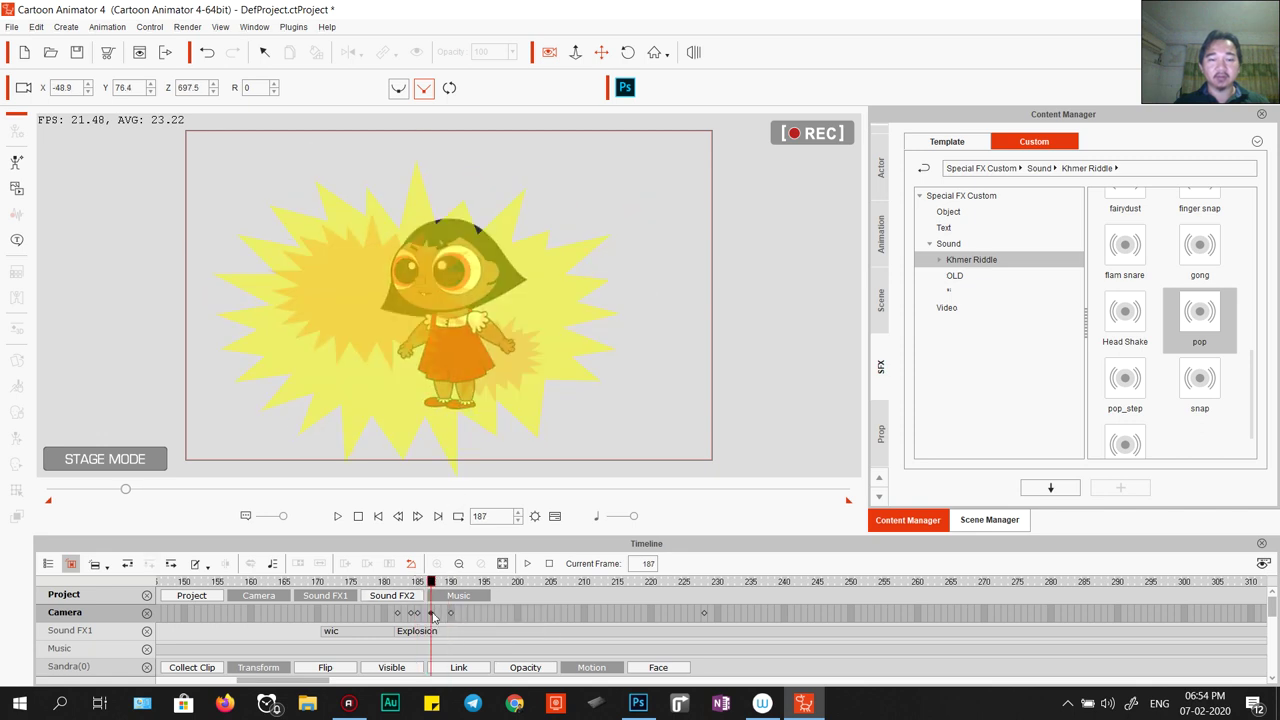
{"action": "left_click", "coordinate": [445, 582]}
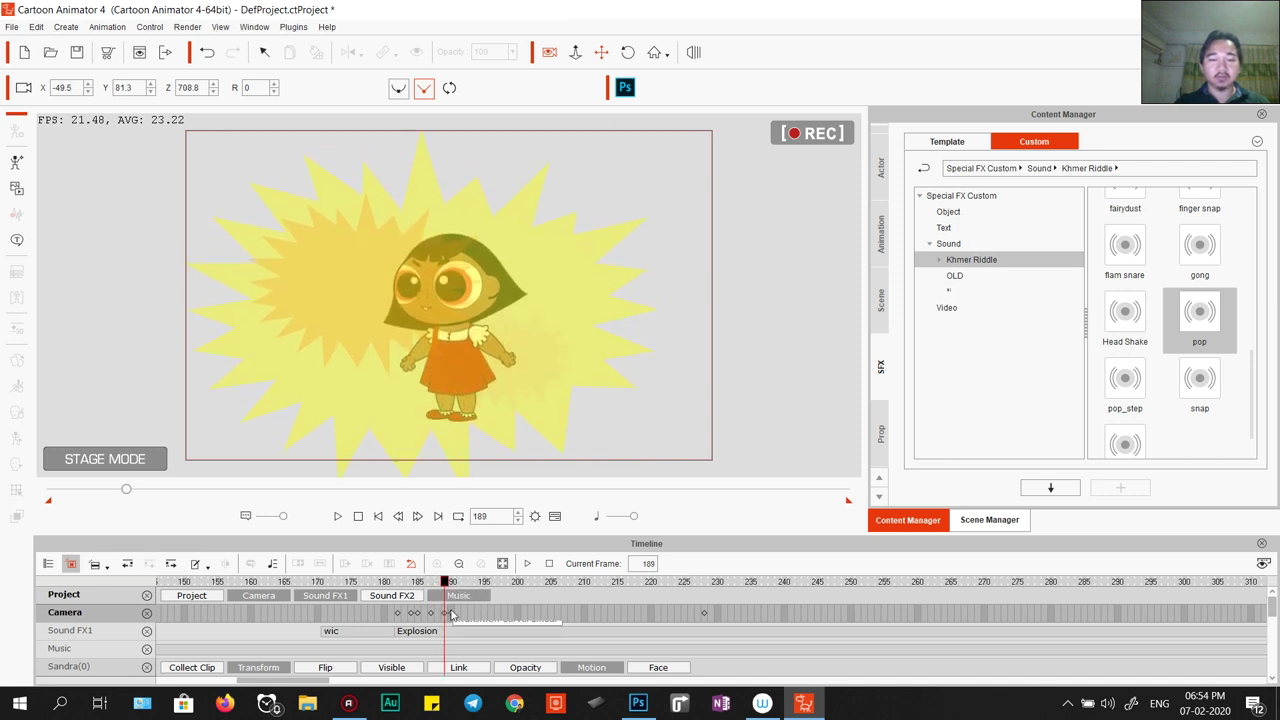
Review the camera shake from its first key at frame 182 and add another camera key at frame 210.
{"action": "key", "text": "space"}
{"action": "left_click", "coordinate": [398, 615]}
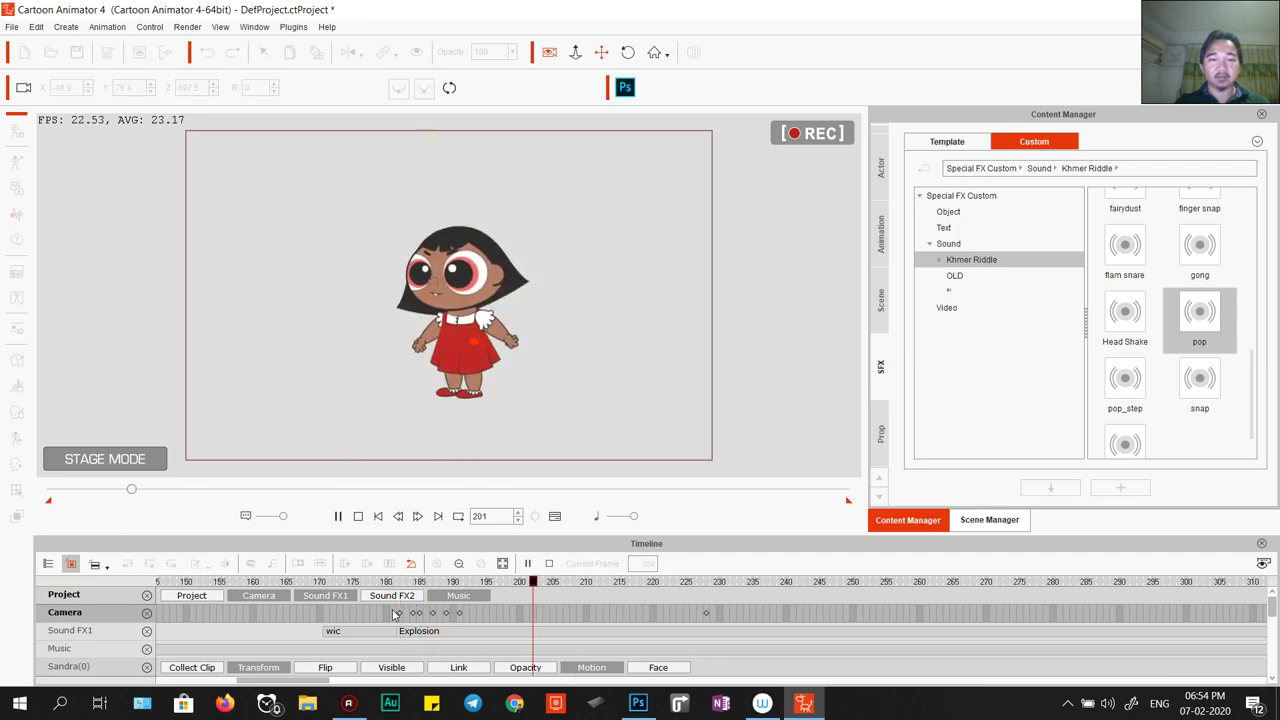
{"action": "left_click", "coordinate": [459, 614]}
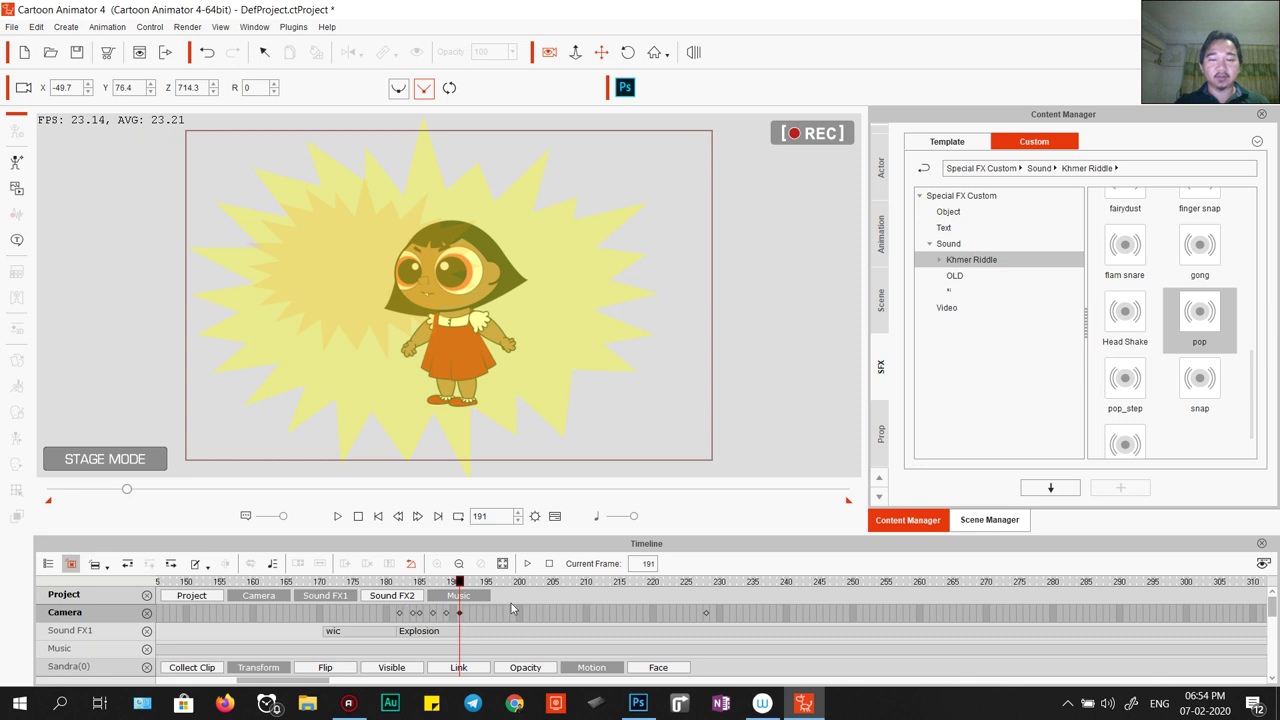
{"action": "left_click", "coordinate": [399, 612]}
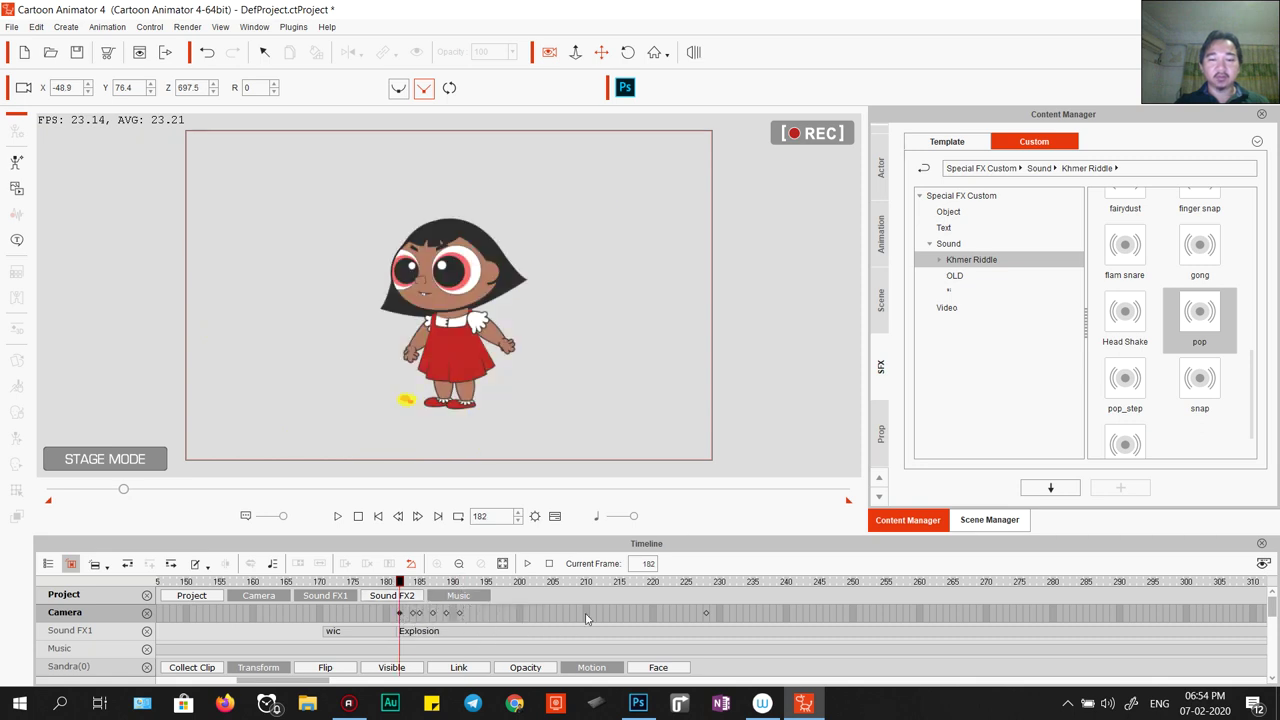
{"action": "key", "text": "space"}
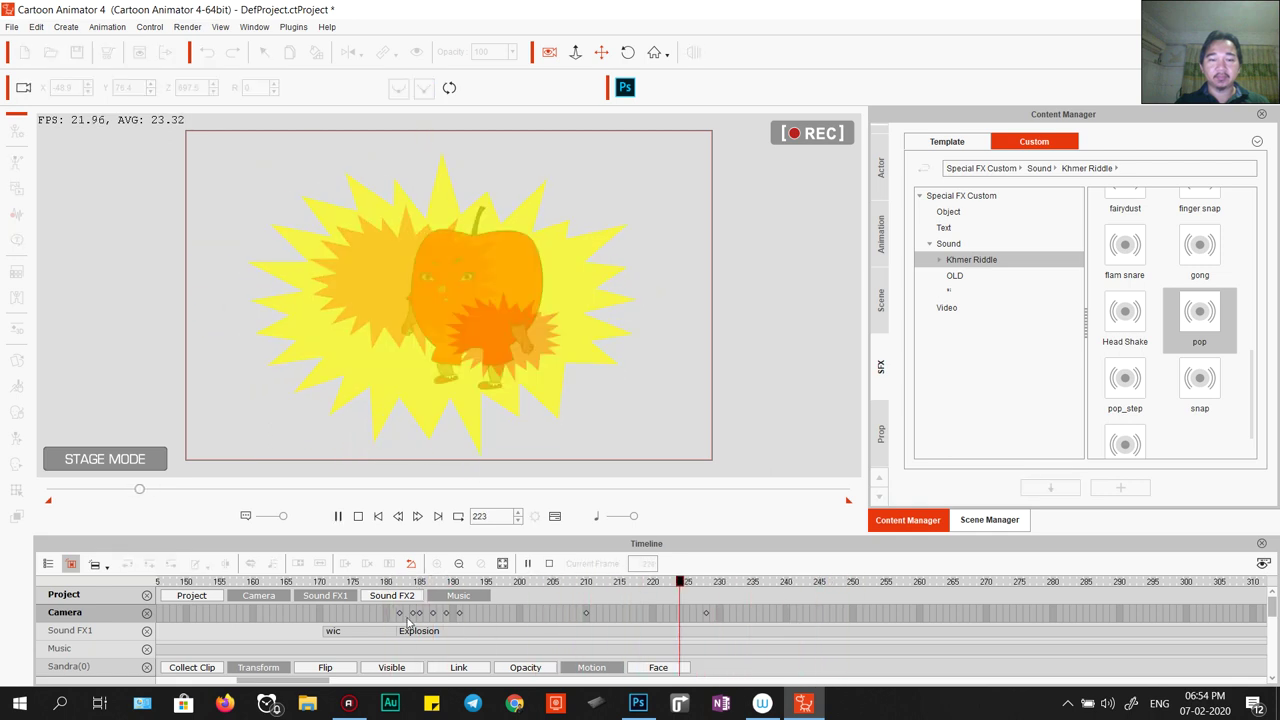
Add one more camera key at frame 193 and play back the explosion shake from frame 182.
{"action": "left_click", "coordinate": [457, 612]}
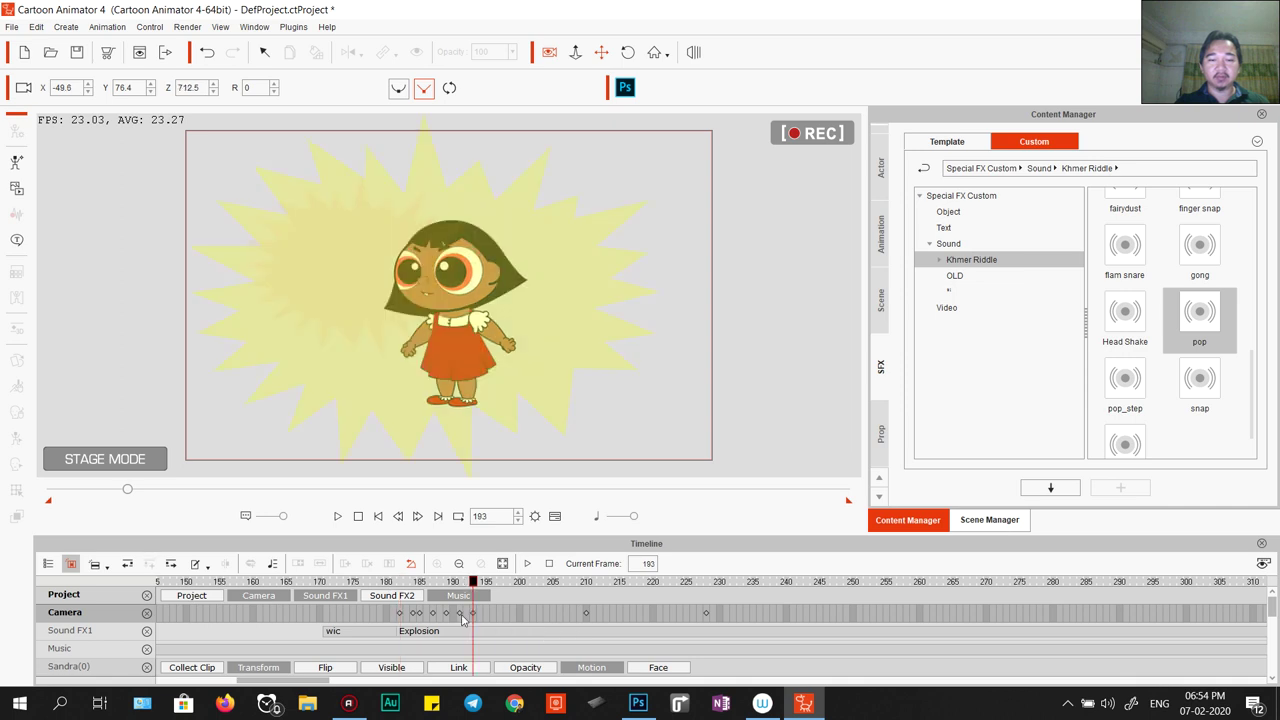
{"action": "left_click", "coordinate": [396, 614]}
{"action": "key", "text": "space"}
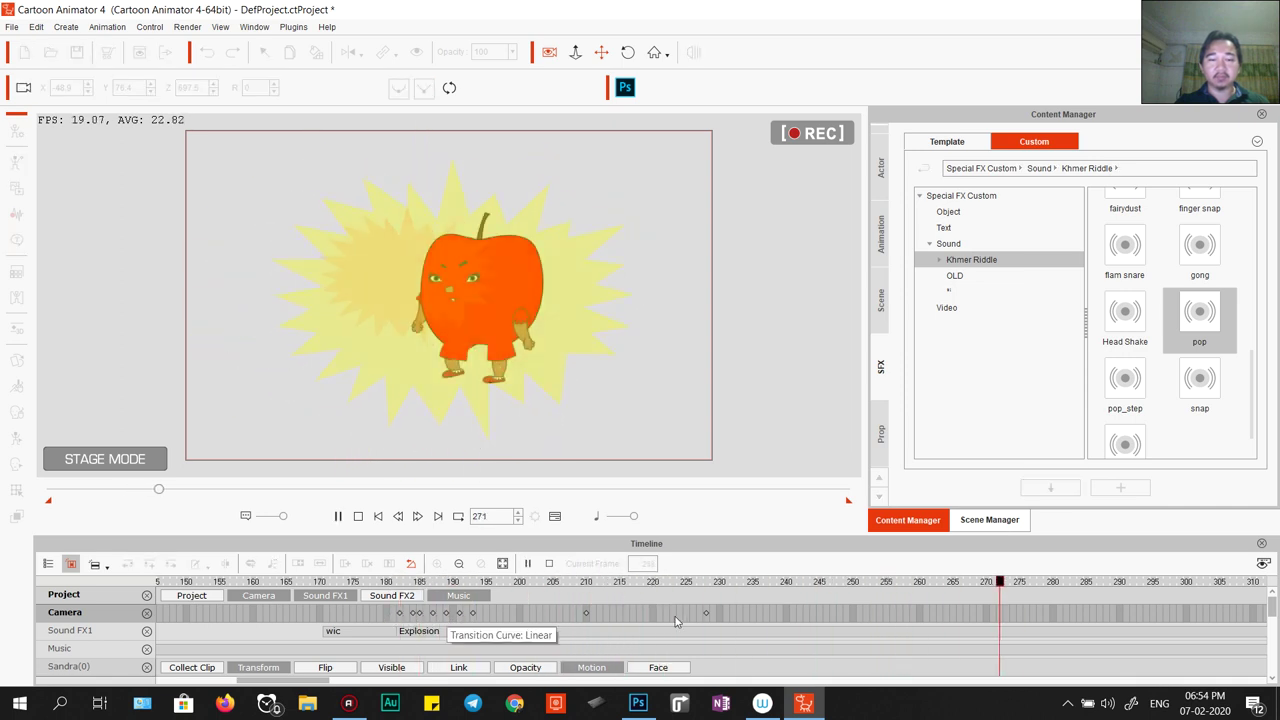
Shift the camera at frame 228 to about X -40.3, Y 80.1, and play back from frame 182 through the apple's exit.
{"action": "left_click", "coordinate": [706, 612]}
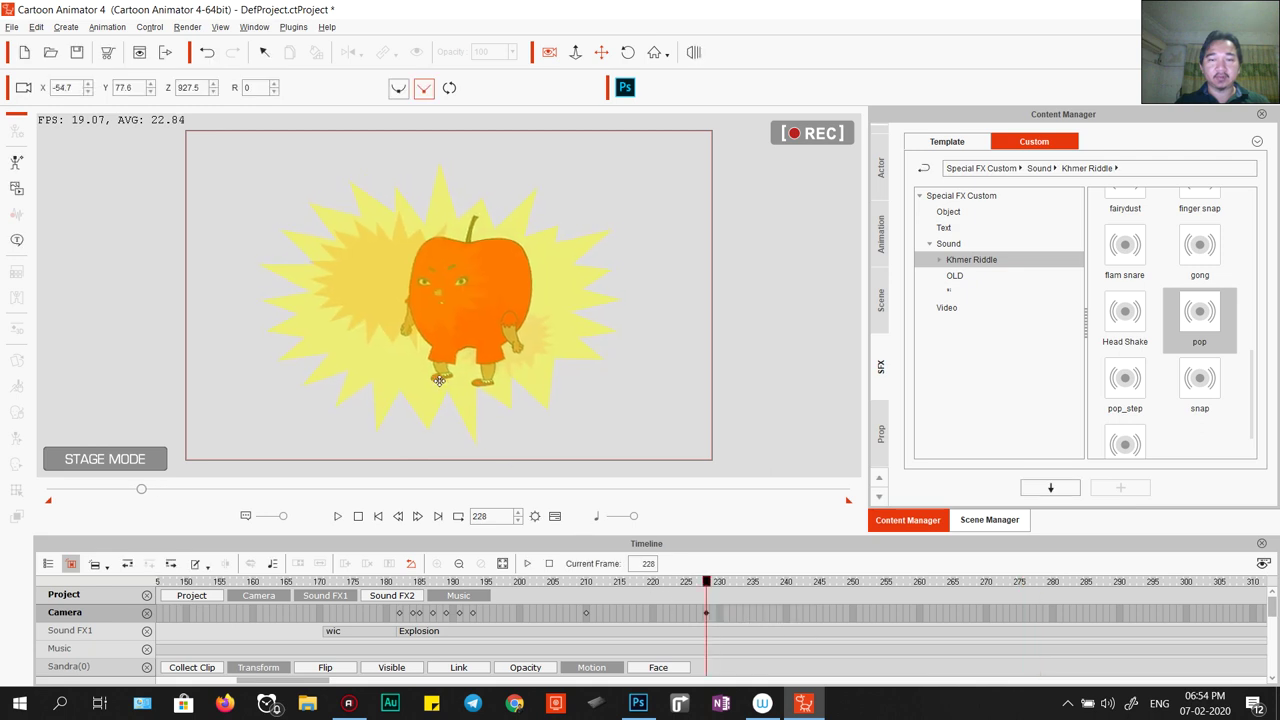
{"action": "left_click_drag", "start_coordinate": [440, 383], "coordinate": [399, 381]}
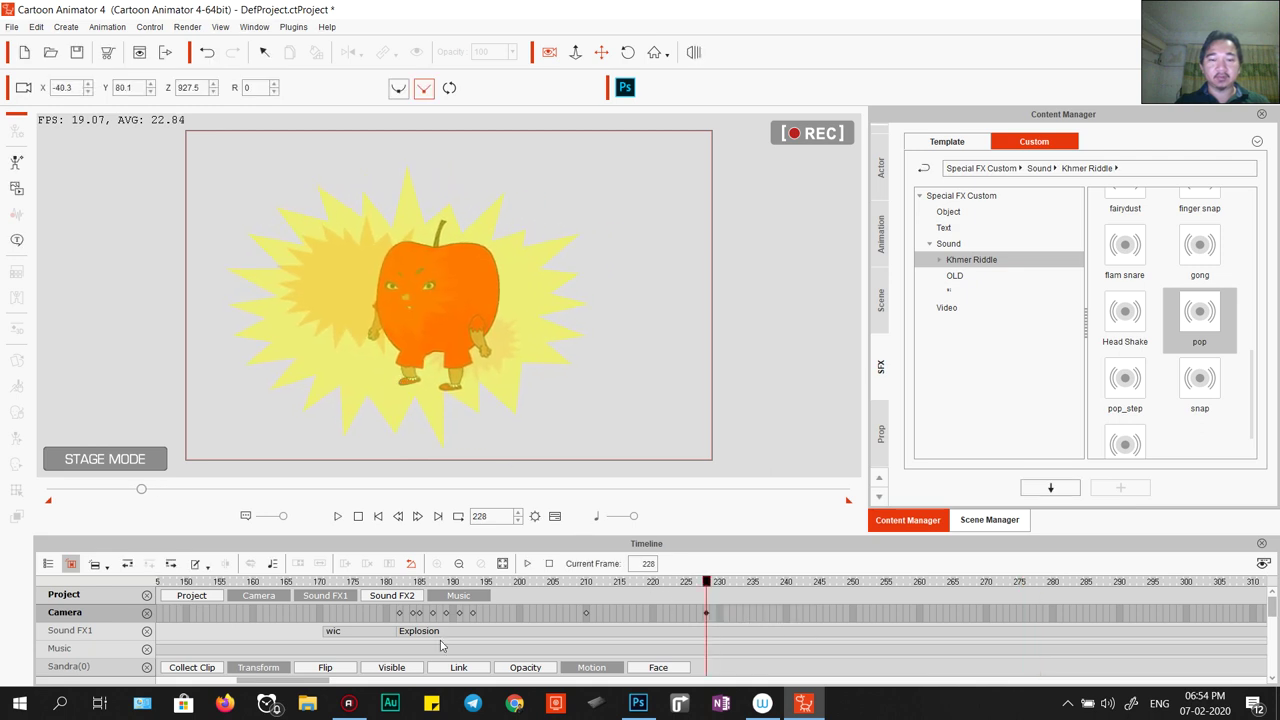
{"action": "left_click", "coordinate": [401, 612]}
{"action": "key", "text": "space"}
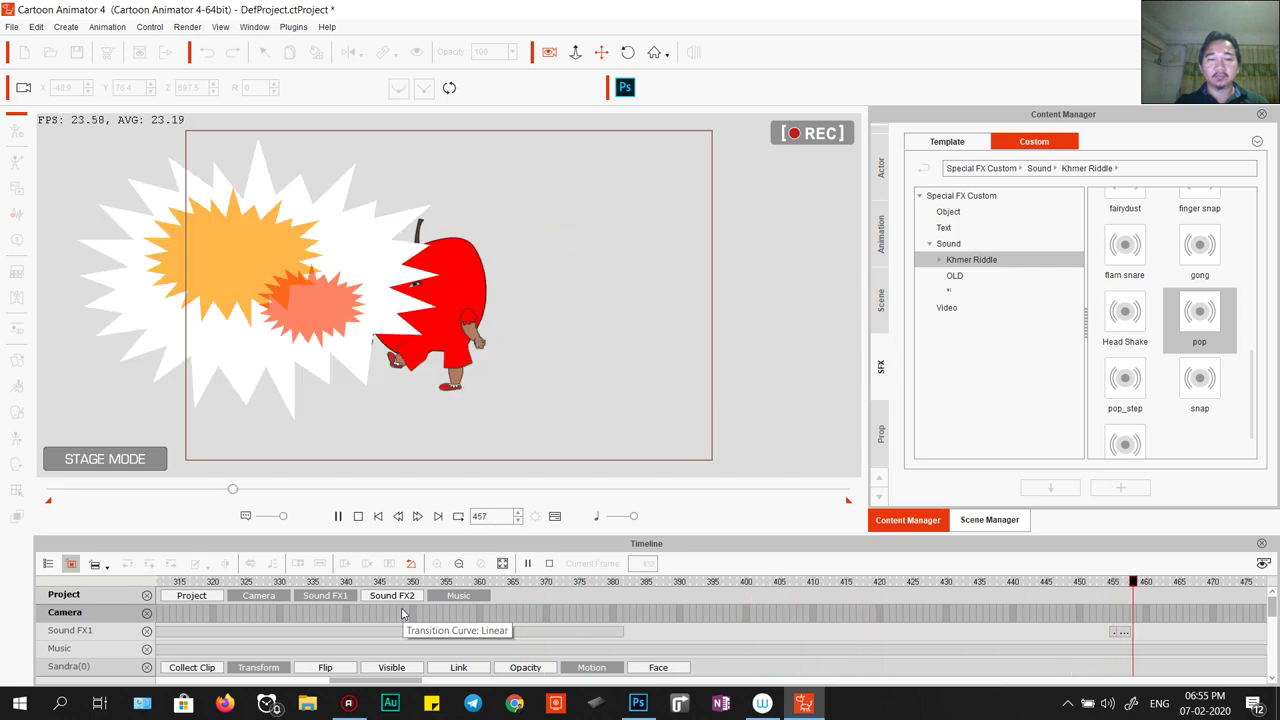
{"action": "key", "text": "space"}
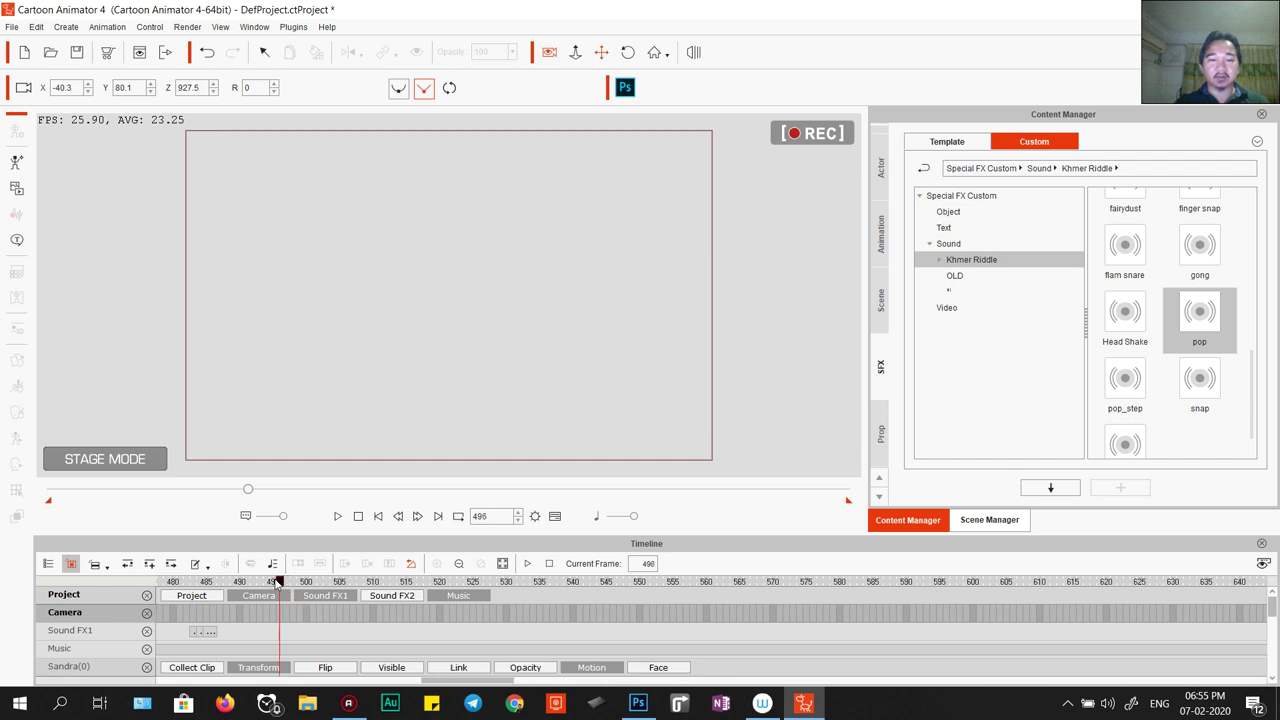
At frame 485, create a new object through Photoshop and bring the apple artwork from Default0.psd onto the stage.
{"action": "left_click_drag", "start_coordinate": [278, 582], "coordinate": [206, 590]}
{"action": "mouse_move", "coordinate": [642, 708]}
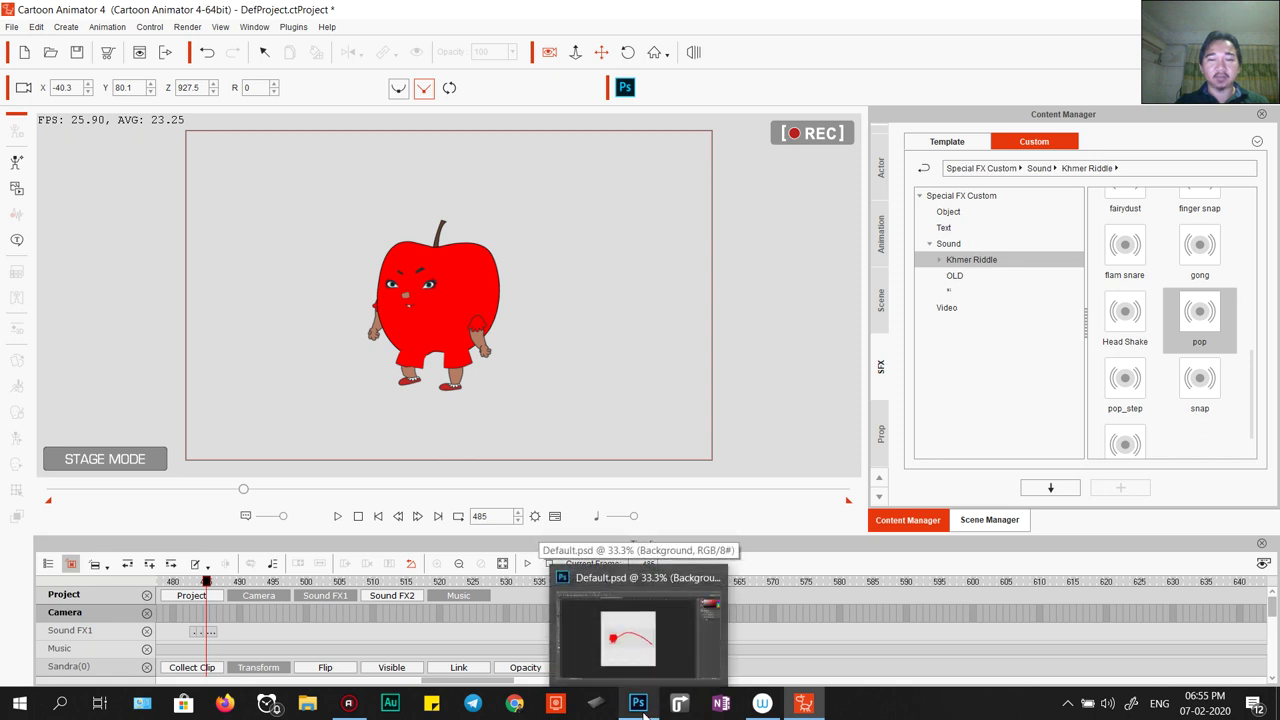
{"action": "left_click", "coordinate": [625, 90]}
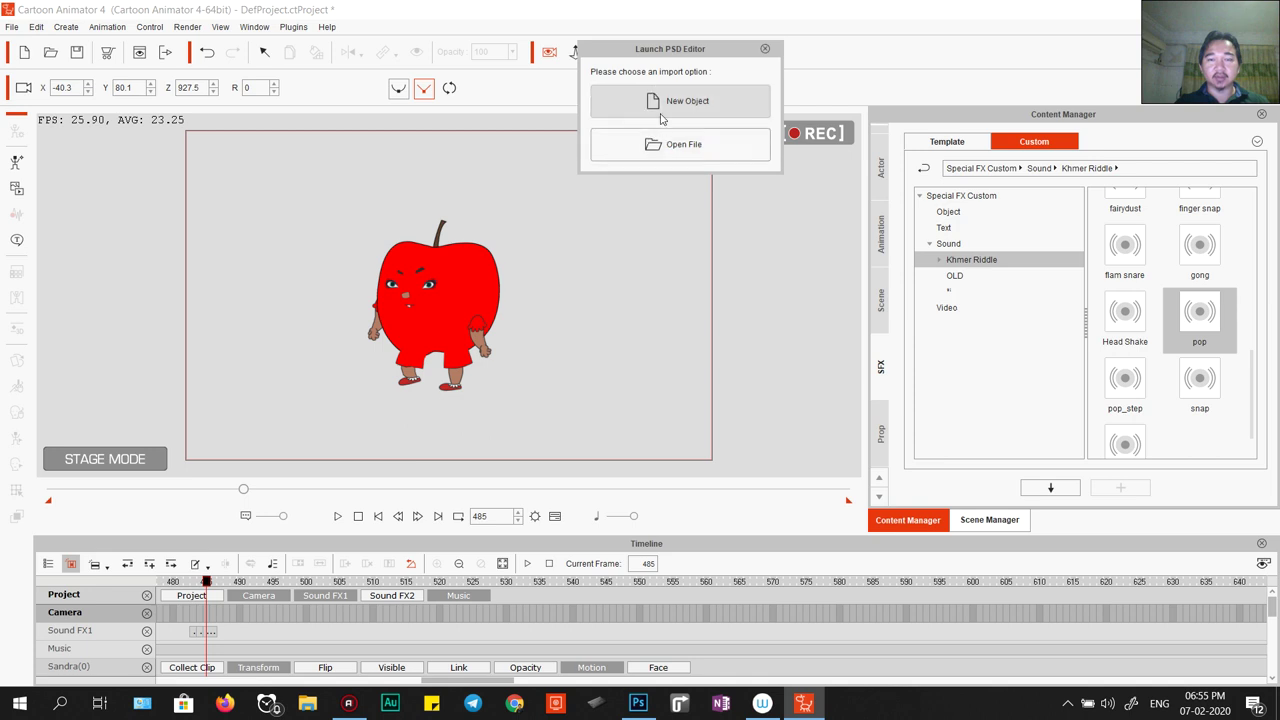
{"action": "left_click", "coordinate": [668, 142]}
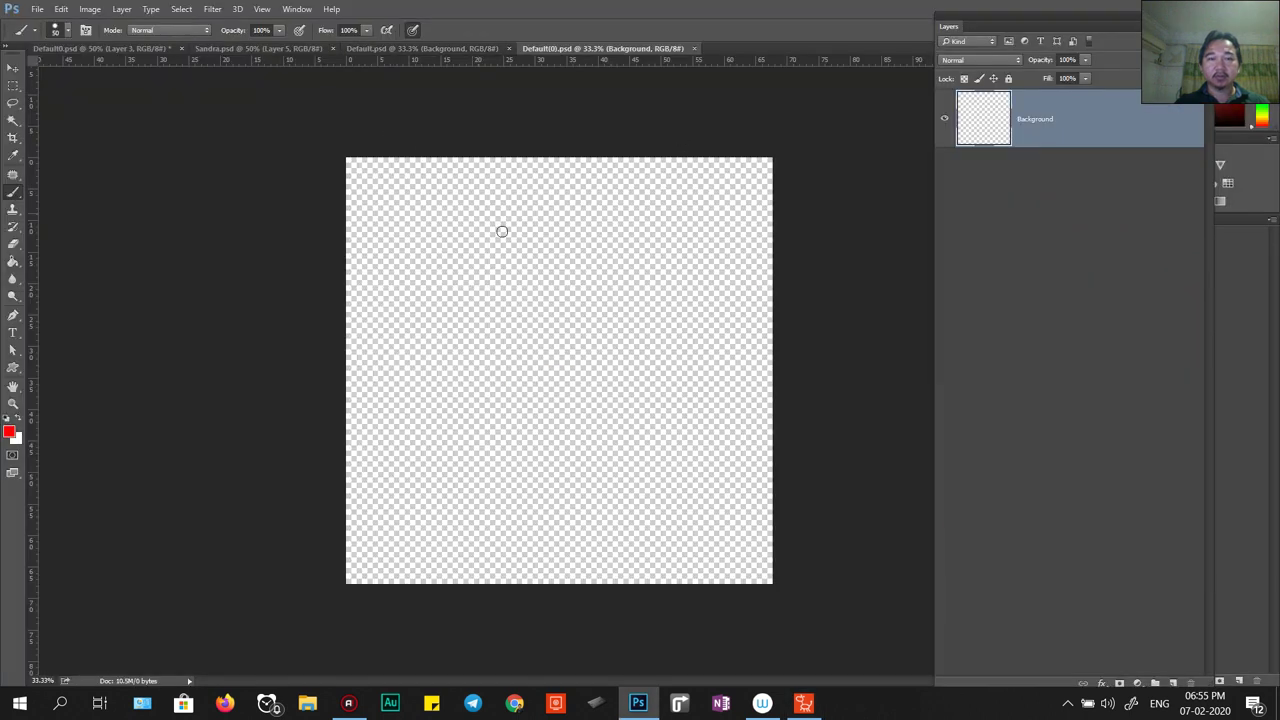
{"action": "left_click", "coordinate": [100, 48]}
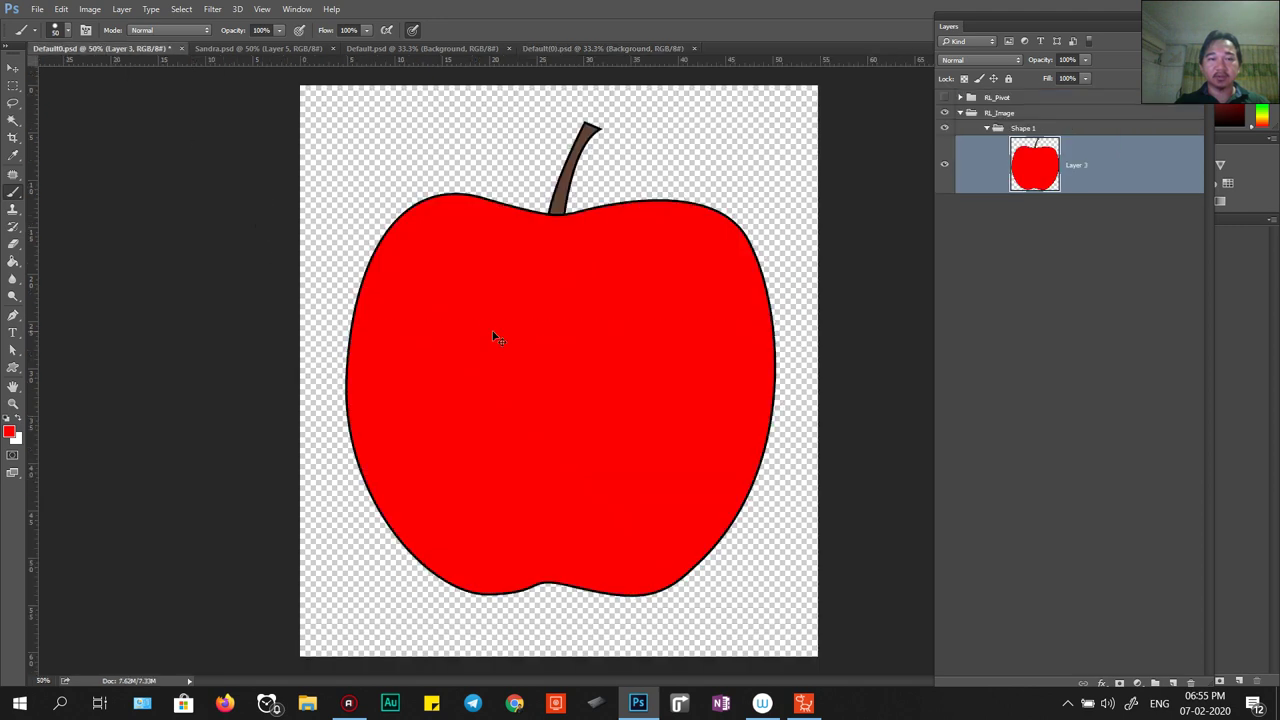
{"action": "left_click_drag", "start_coordinate": [494, 337], "coordinate": [517, 370]}
{"action": "key", "text": "alt+Tab"}
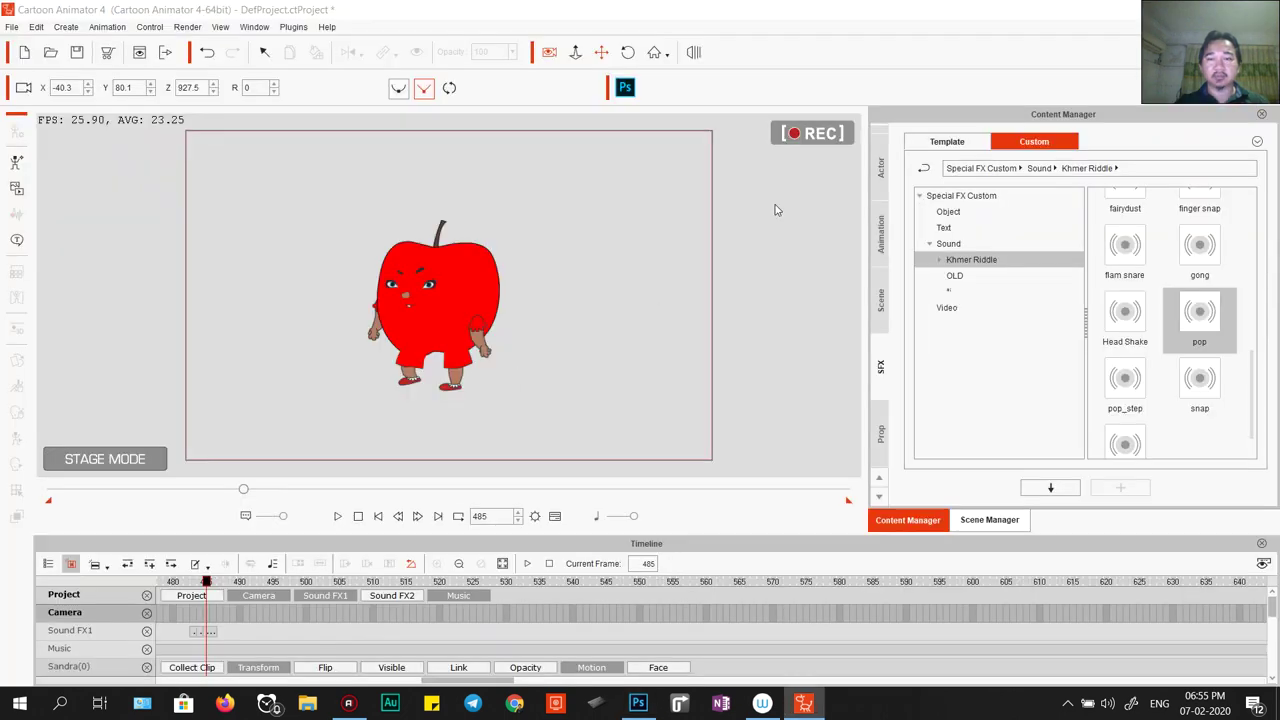
{"action": "left_click", "coordinate": [980, 253]}
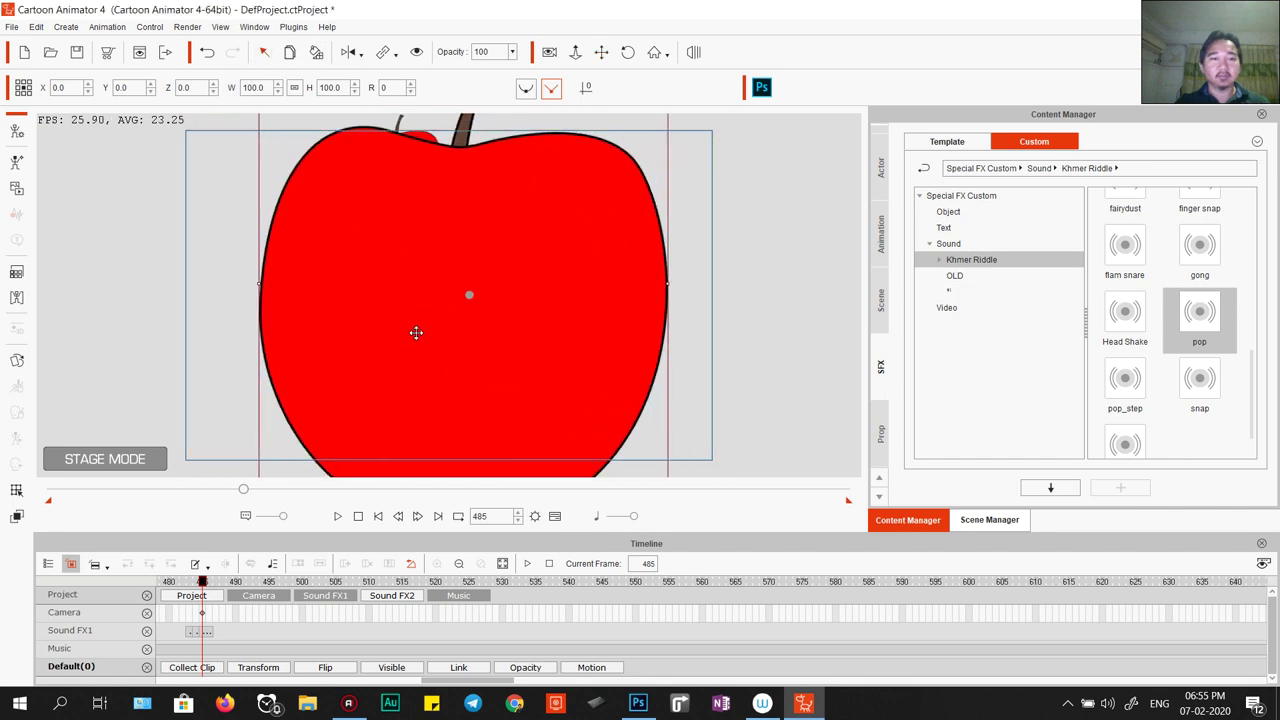
Scale the imported apple to about 30.6% and place it over the apple character at about X -43.6, Y 76.7.
{"action": "left_click", "coordinate": [417, 334]}
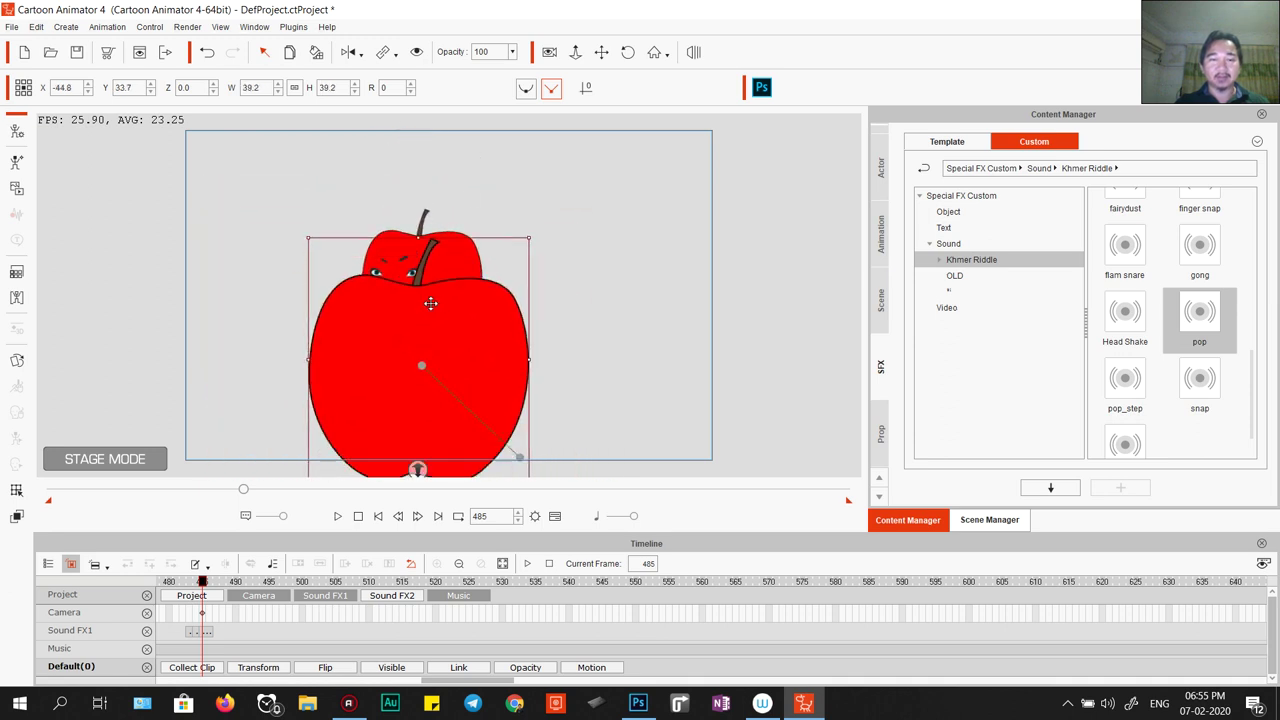
{"action": "left_click_drag", "start_coordinate": [520, 388], "coordinate": [502, 366]}
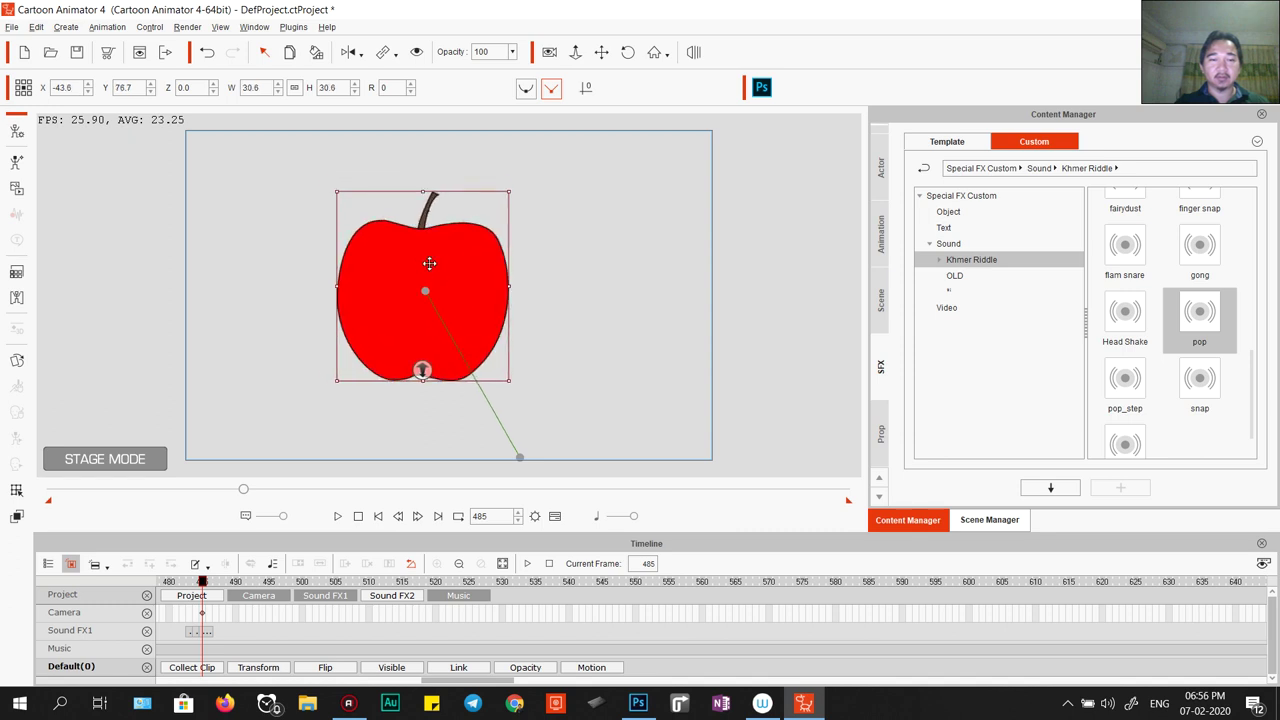
{"action": "mouse_move", "coordinate": [463, 291]}
{"action": "left_mouse_down"}
{"action": "mouse_move", "coordinate": [503, 327]}
{"action": "mouse_move", "coordinate": [468, 297]}
{"action": "left_mouse_up"}
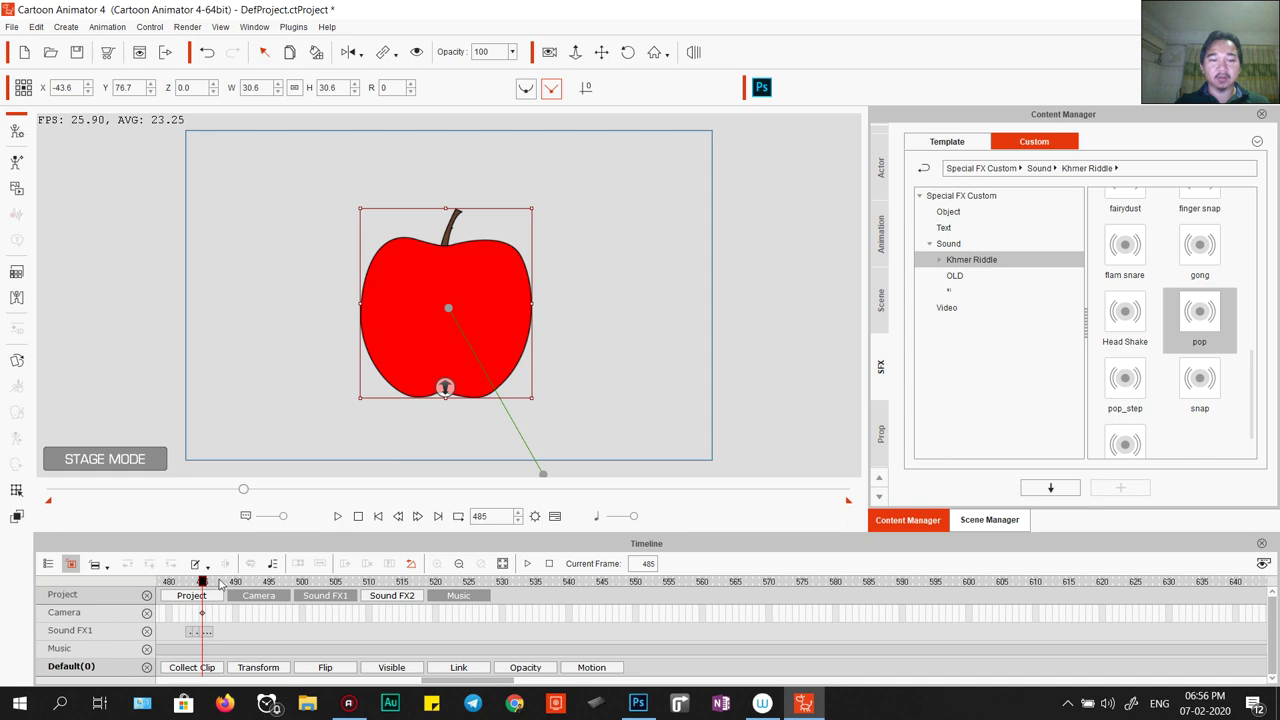
{"action": "mouse_move", "coordinate": [207, 582]}
{"action": "left_mouse_down"}
{"action": "mouse_move", "coordinate": [243, 585]}
{"action": "mouse_move", "coordinate": [200, 586]}
{"action": "left_mouse_up"}
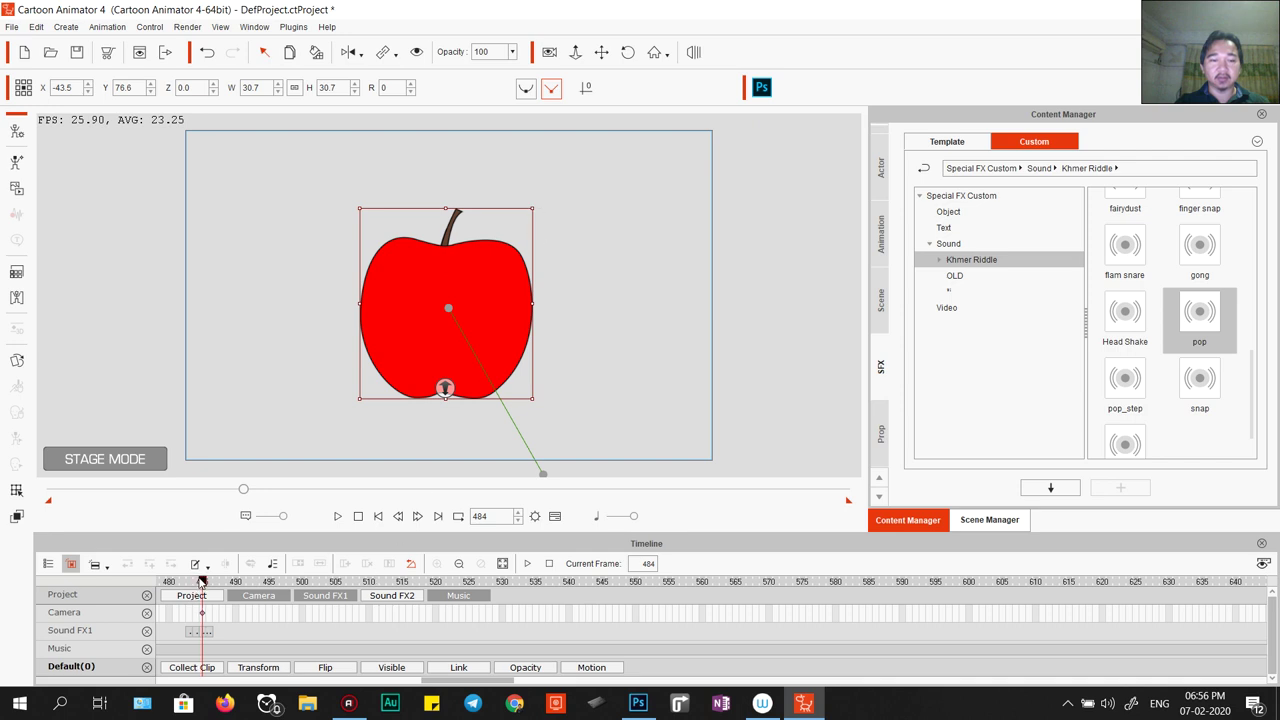
{"action": "left_click", "coordinate": [202, 582]}
Show the new apple's Transform track instead of the Camera, Sound FX1 and Music tracks, and add a transform key at frame 495.
{"action": "left_click", "coordinate": [252, 622]}
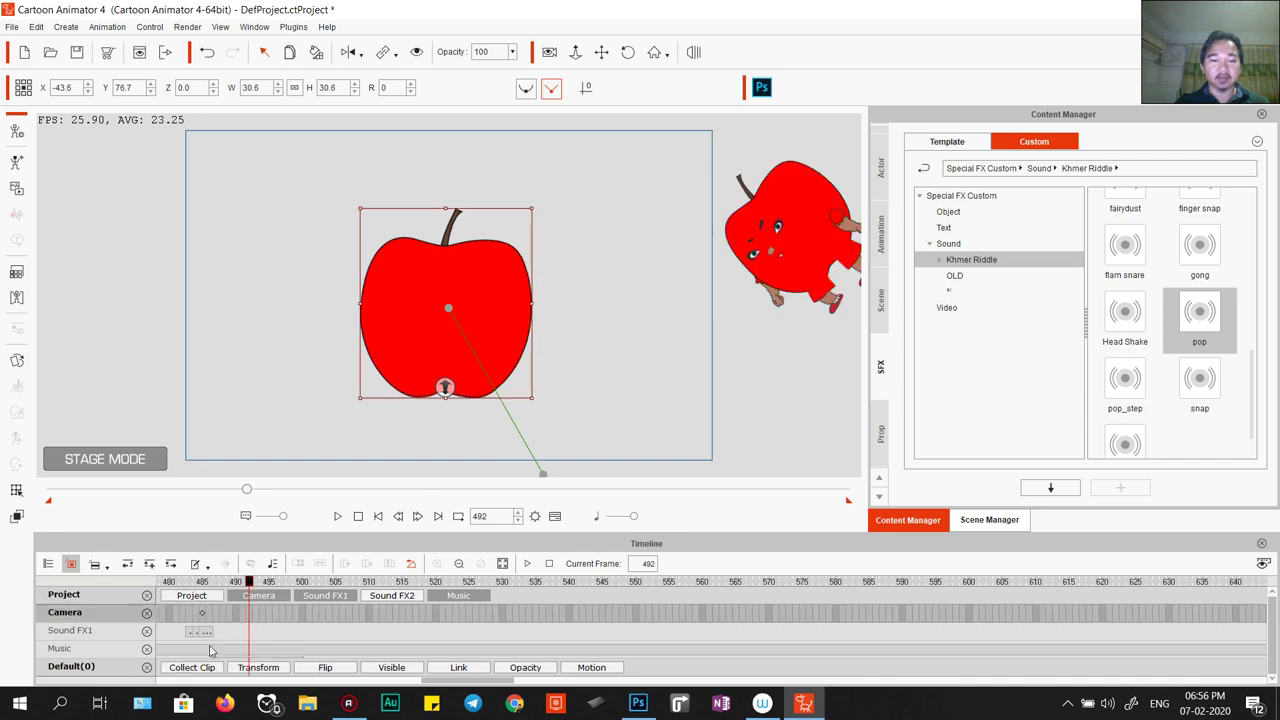
{"action": "left_click", "coordinate": [458, 595]}
{"action": "left_click", "coordinate": [325, 595]}
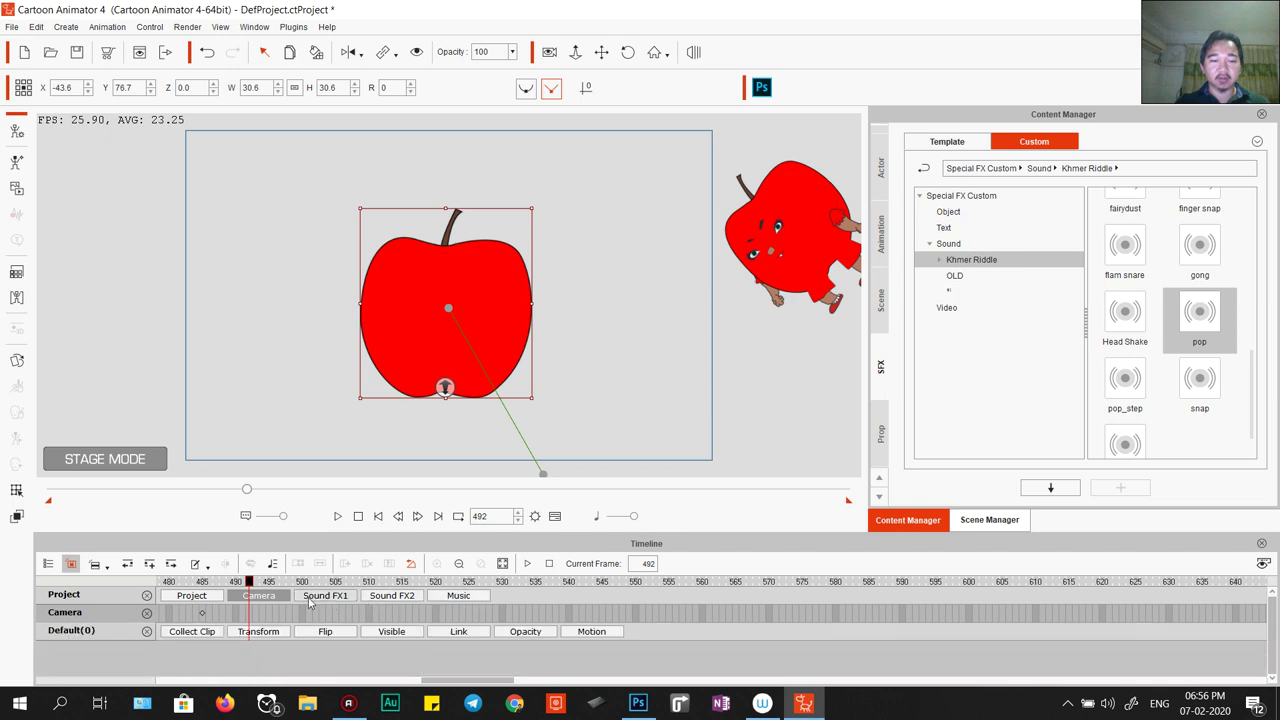
{"action": "left_click", "coordinate": [258, 595]}
{"action": "left_click", "coordinate": [259, 614]}
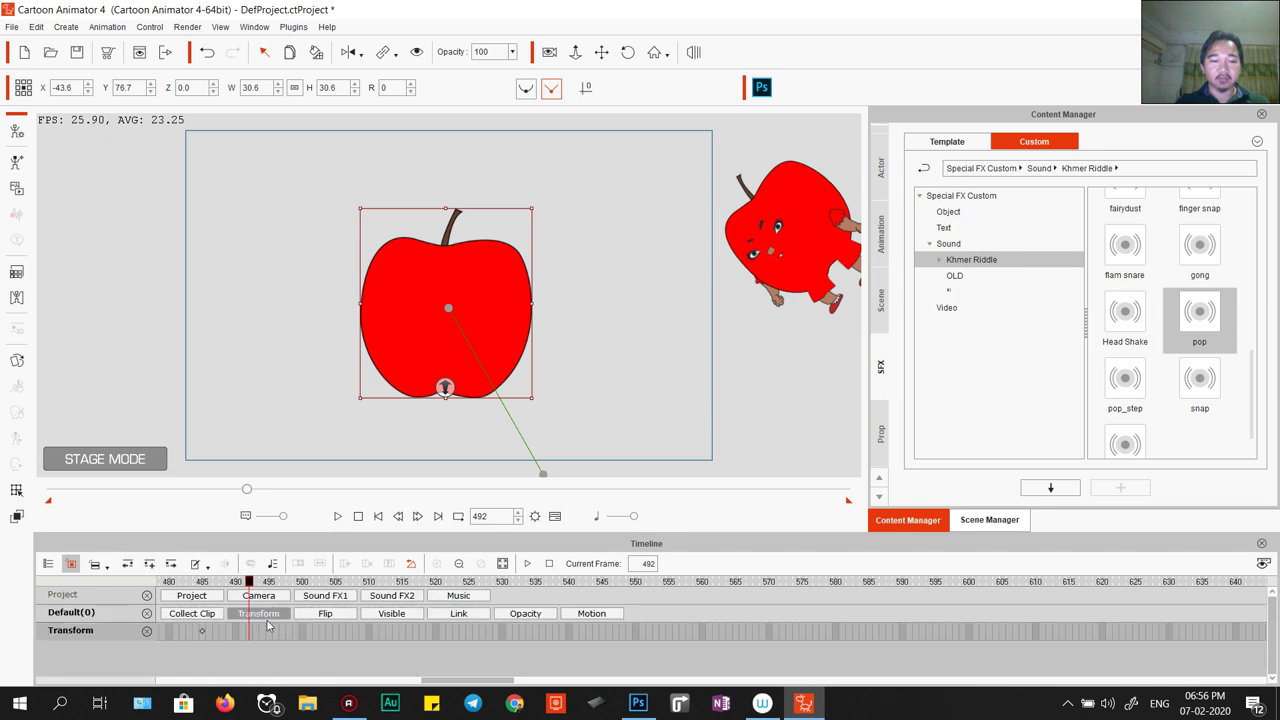
{"action": "left_click_drag", "start_coordinate": [252, 588], "coordinate": [205, 591]}
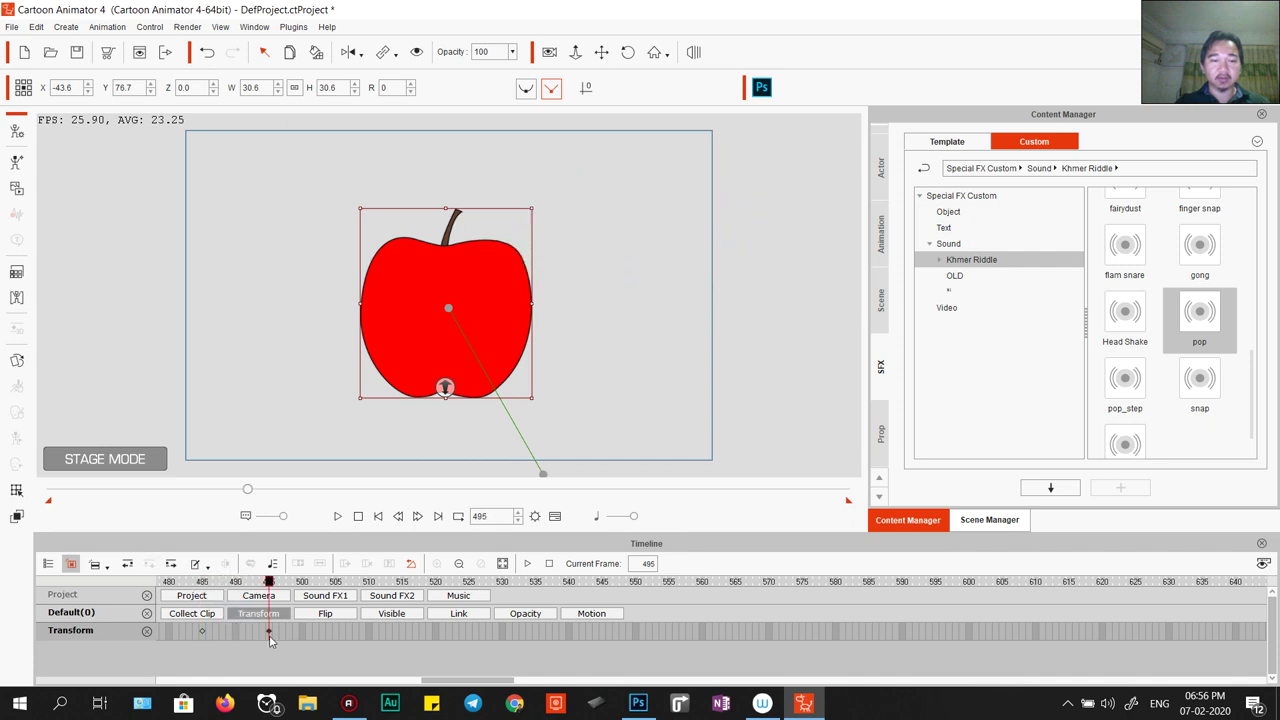
{"action": "left_click_drag", "start_coordinate": [268, 584], "coordinate": [216, 595]}
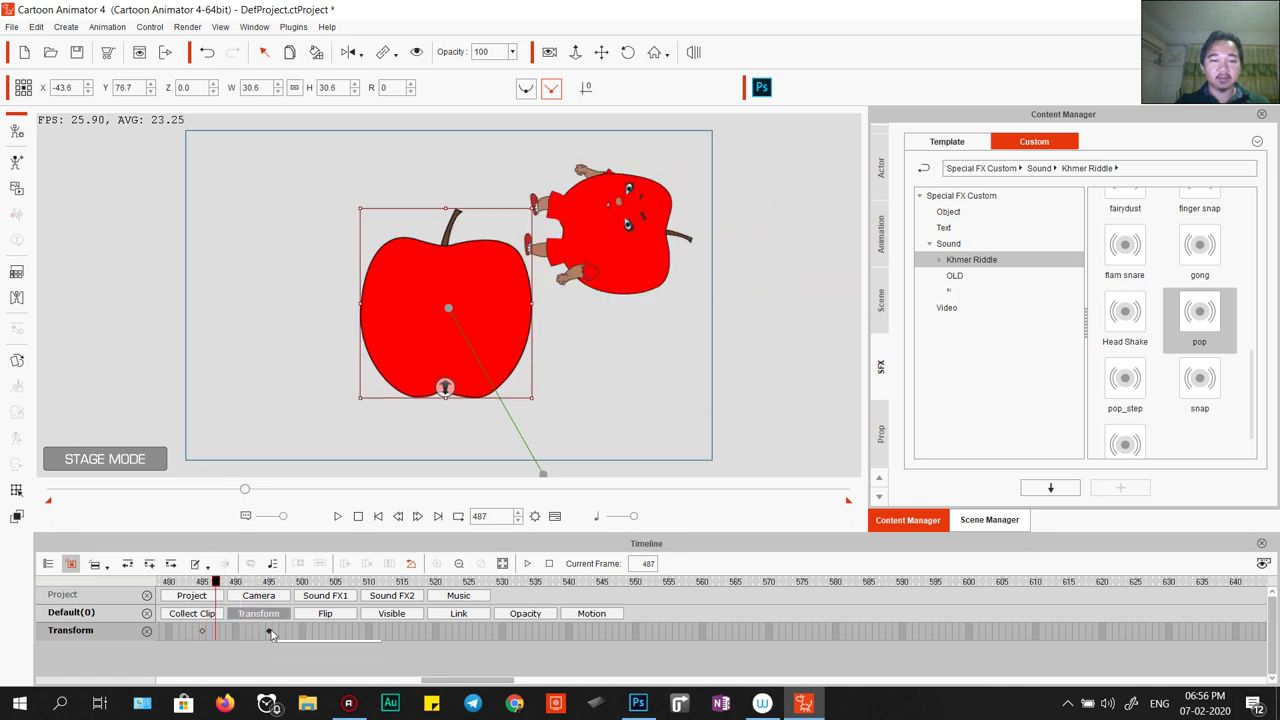
Move the plain apple's transform key to frame 487, enlarge the apple to 44.6% and raise it to about X -45.1, Y 117.3.
{"action": "left_click", "coordinate": [268, 630]}
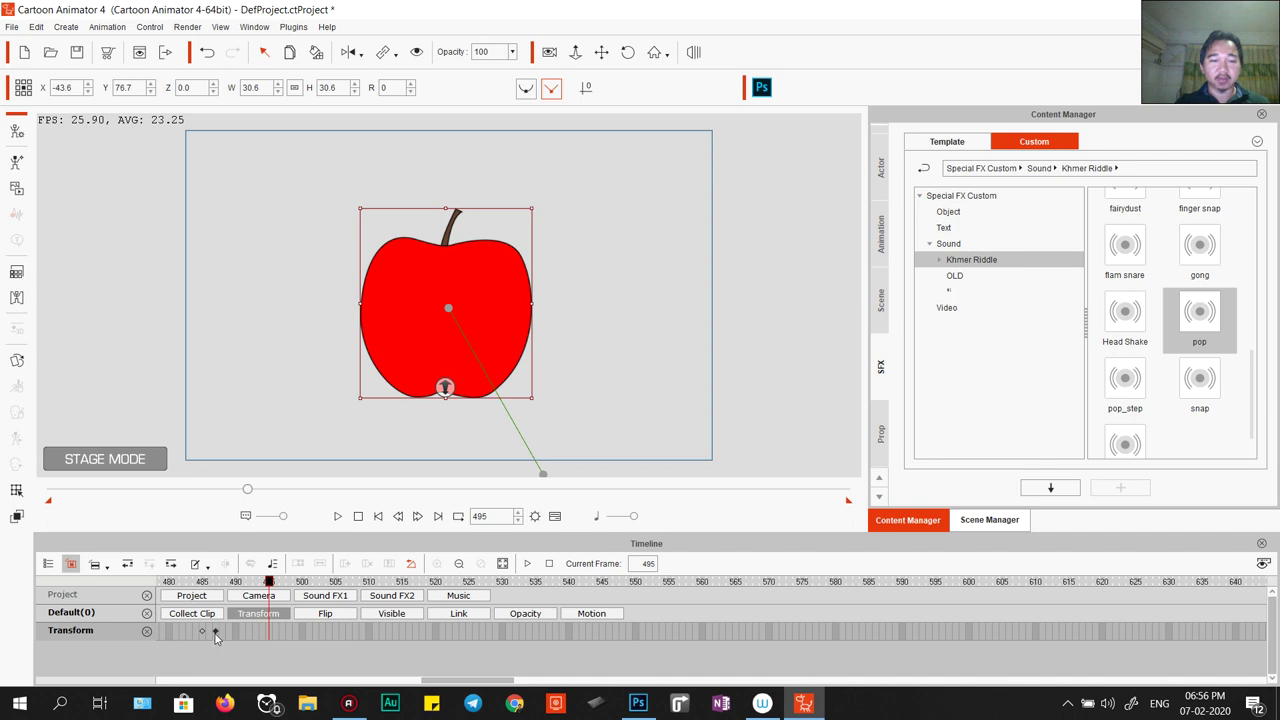
{"action": "left_click", "coordinate": [215, 631]}
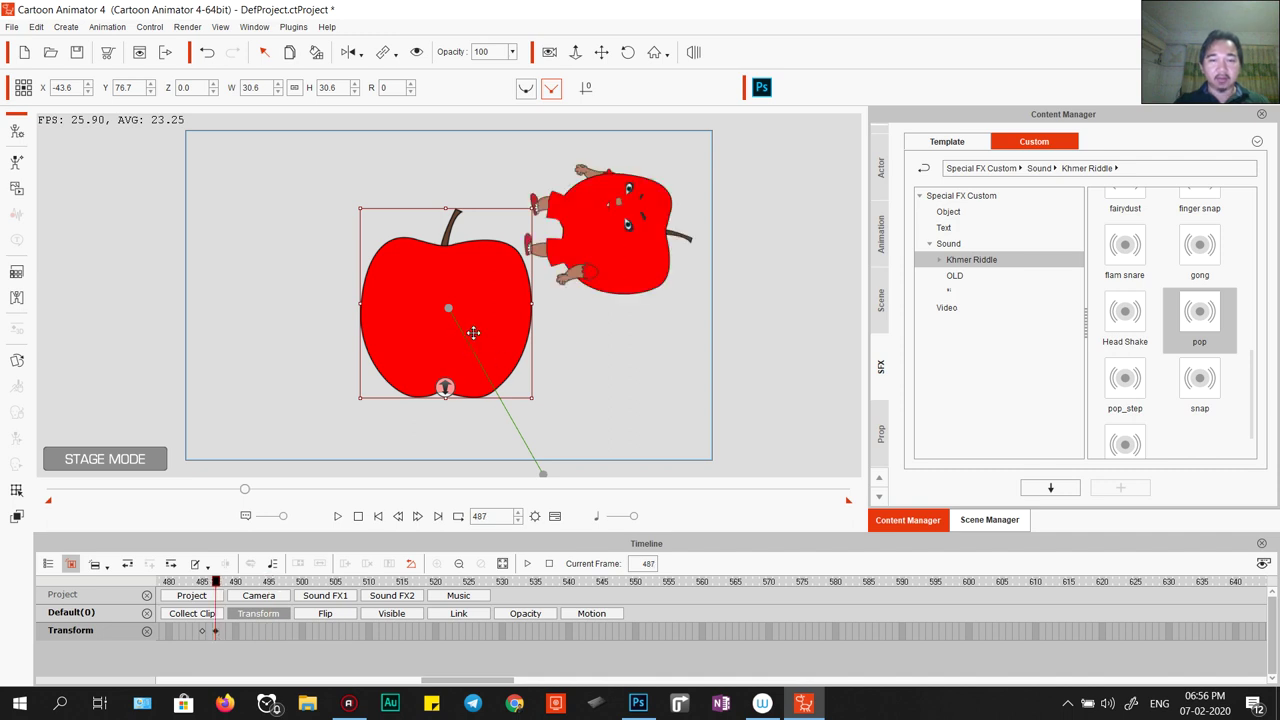
{"action": "mouse_move", "coordinate": [473, 332]}
{"action": "left_mouse_down"}
{"action": "mouse_move", "coordinate": [474, 237]}
{"action": "mouse_move", "coordinate": [471, 324]}
{"action": "left_mouse_up"}
{"action": "left_click_drag", "start_coordinate": [531, 188], "coordinate": [577, 166]}
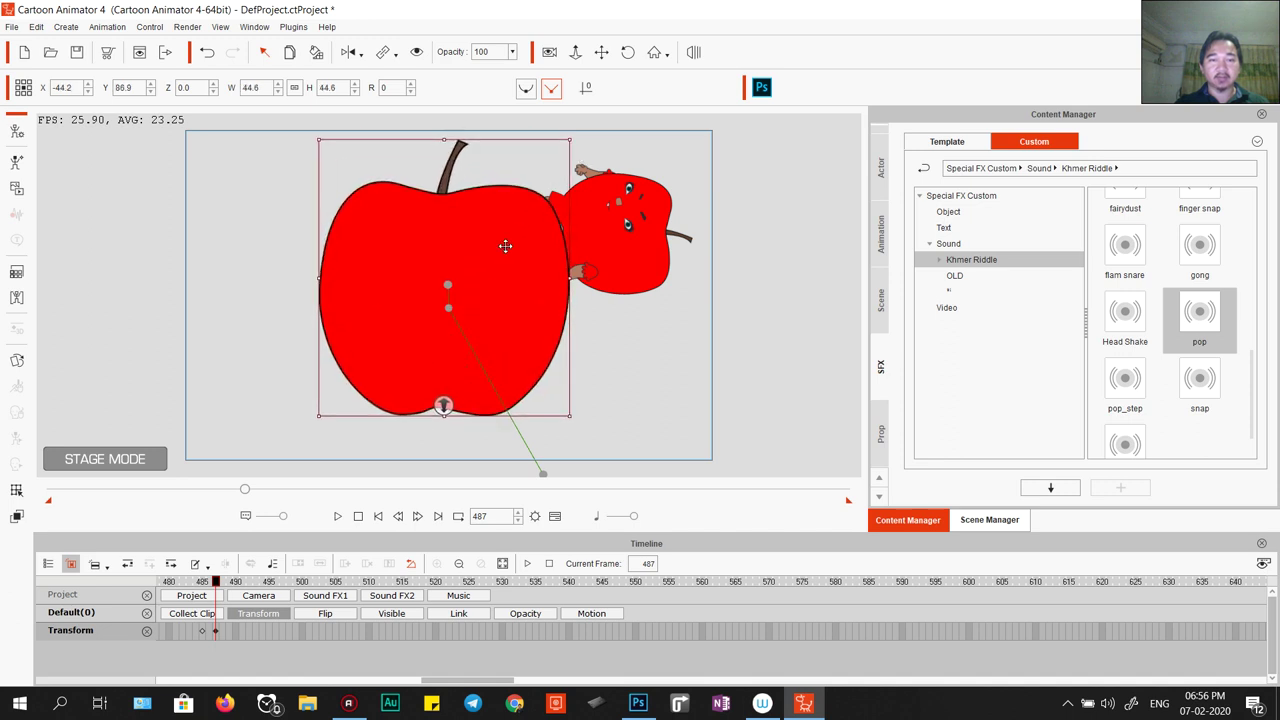
{"action": "left_click_drag", "start_coordinate": [506, 246], "coordinate": [500, 193]}
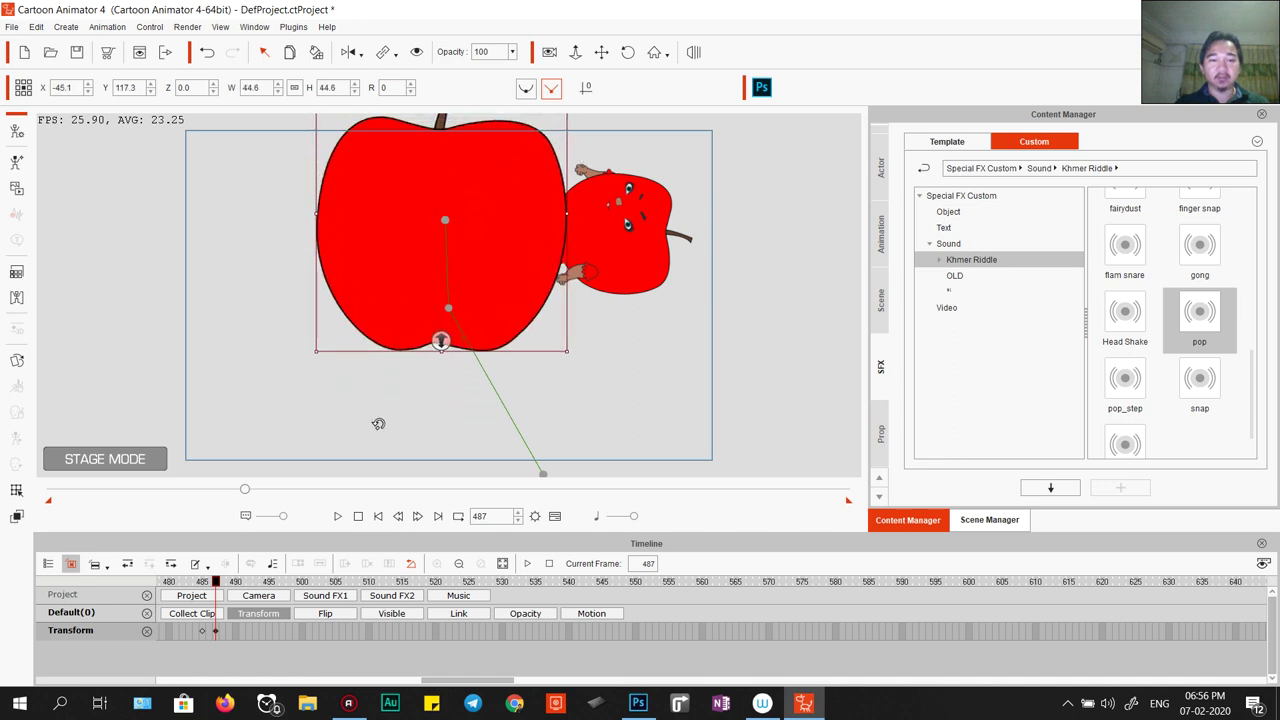
{"action": "left_click", "coordinate": [203, 632]}
{"action": "key", "text": "space"}
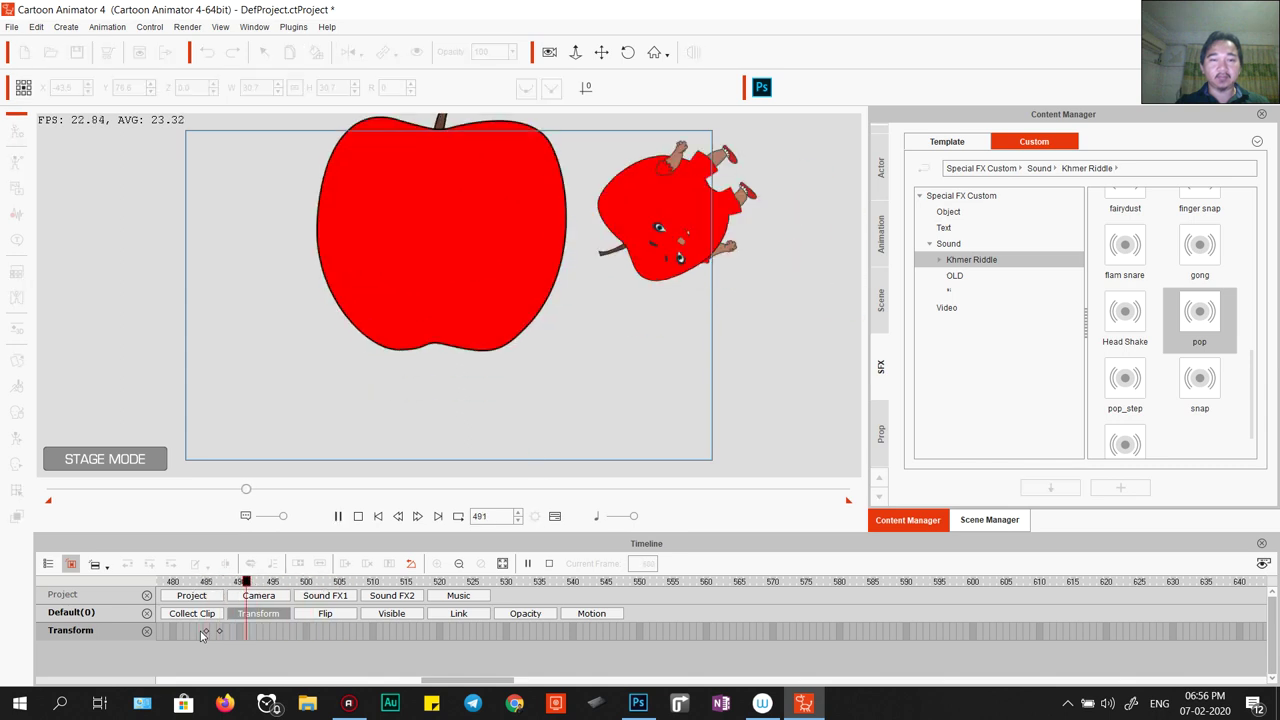
{"action": "left_click", "coordinate": [203, 632]}
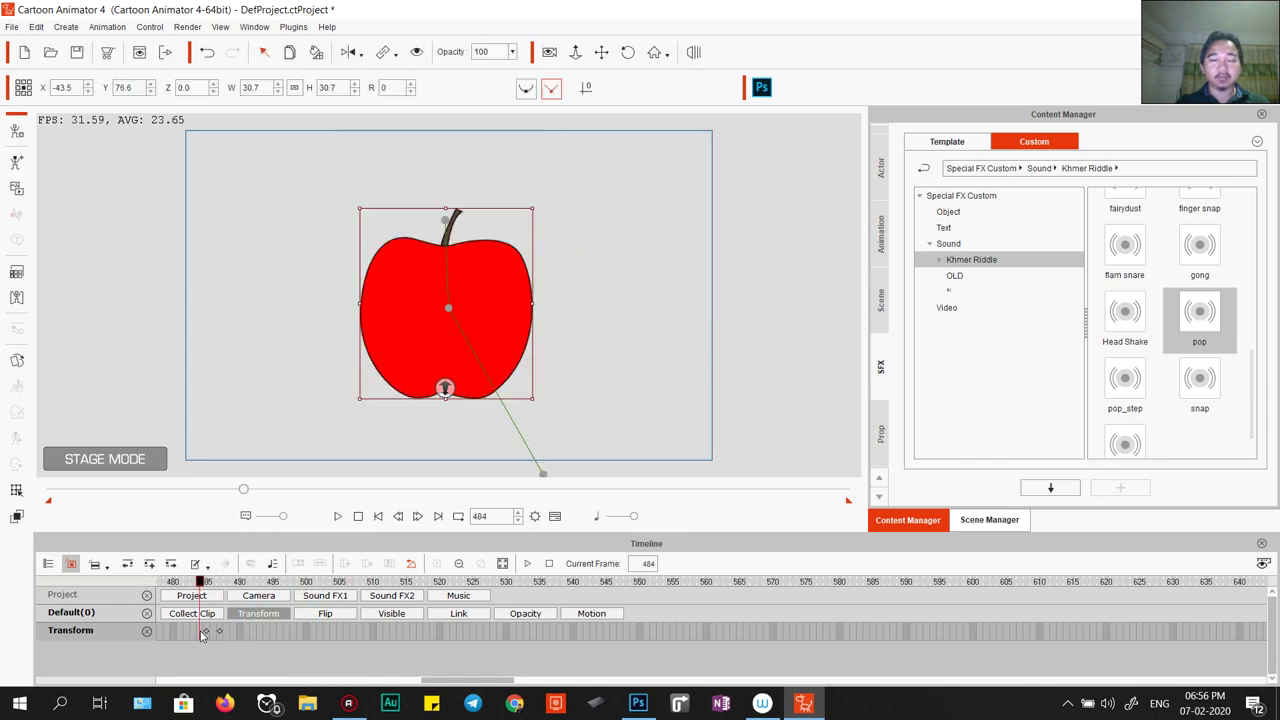
Enable camera recording, show the Camera track, and copy the camera key at frame 228 to frame 485.
{"action": "left_click", "coordinate": [548, 54]}
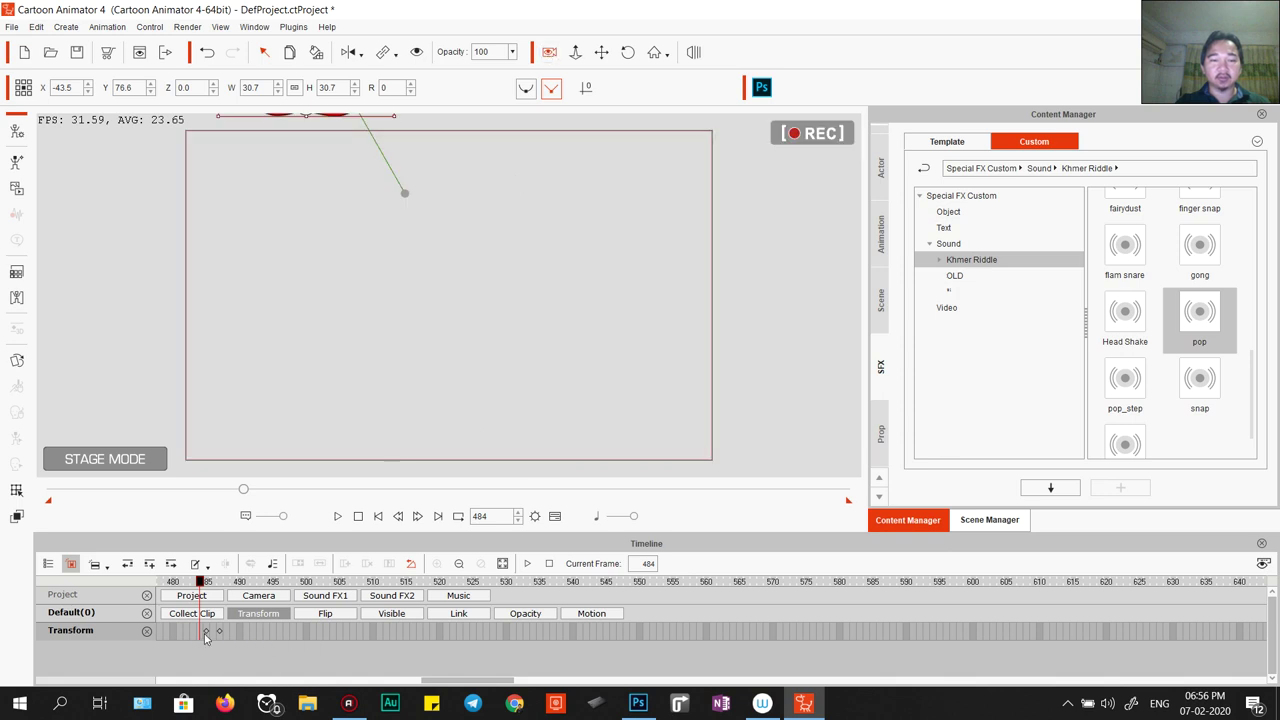
{"action": "left_click", "coordinate": [220, 584]}
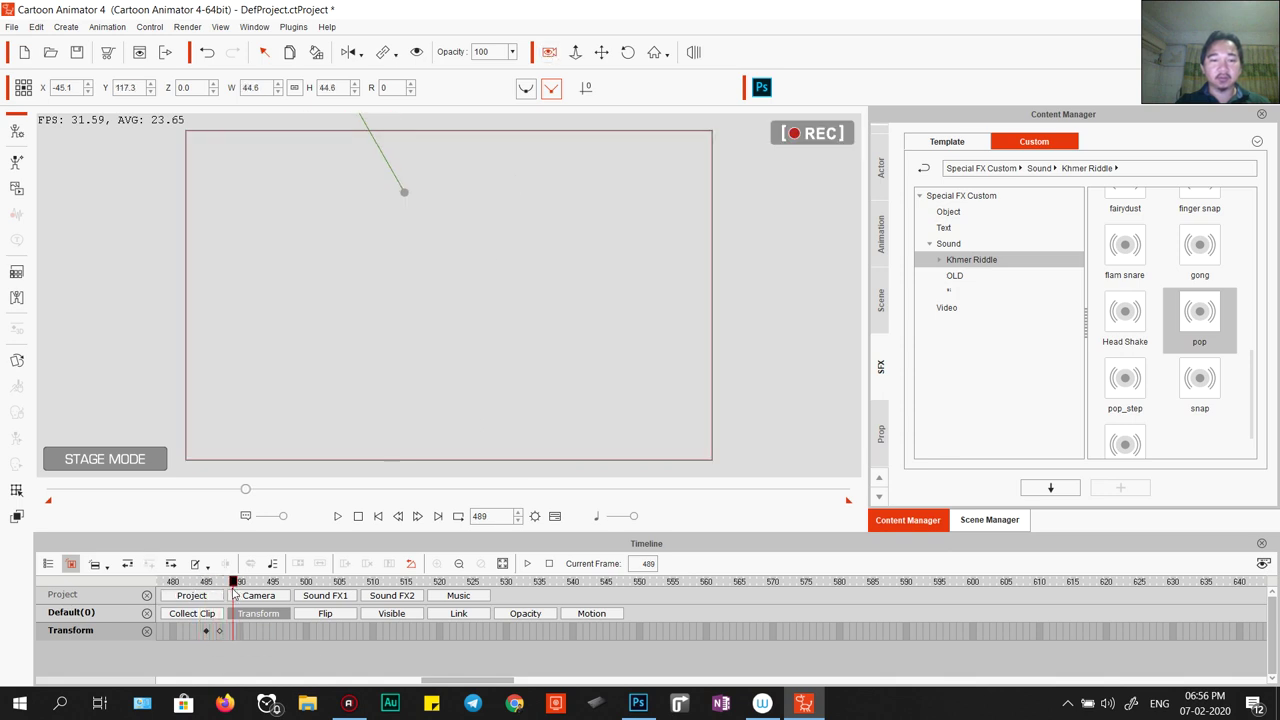
{"action": "left_click_drag", "start_coordinate": [233, 594], "coordinate": [166, 594]}
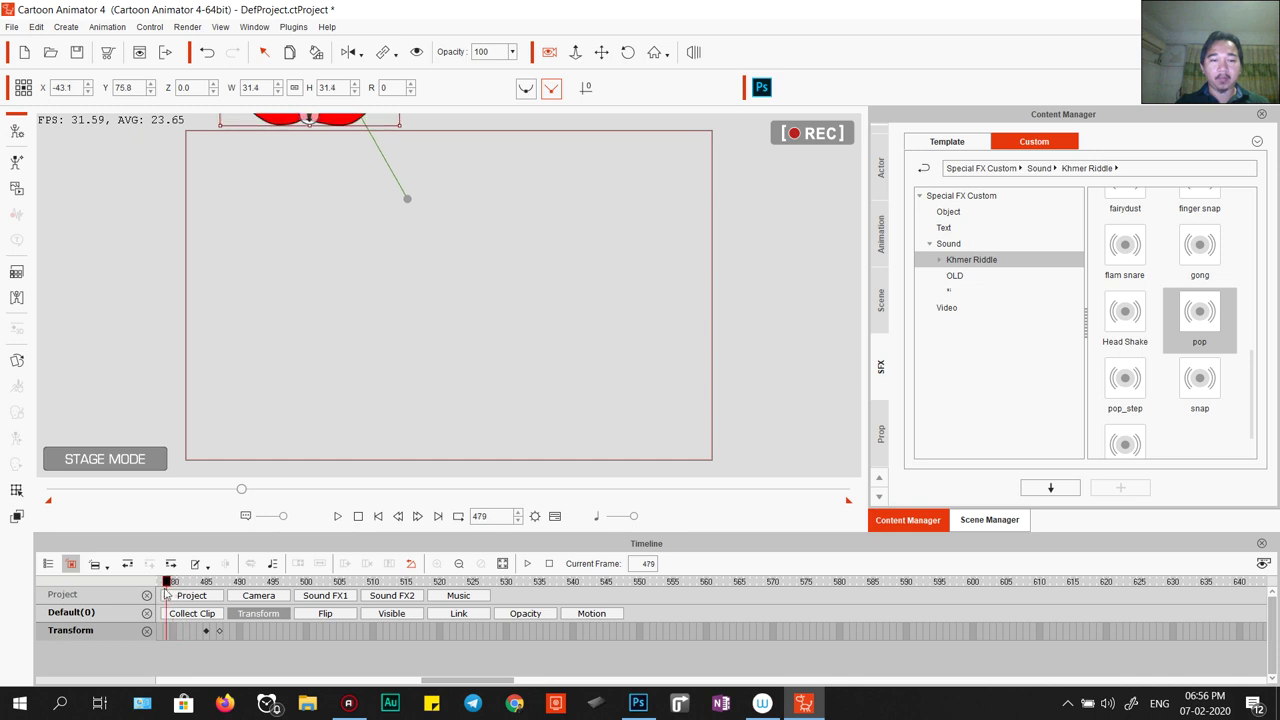
{"action": "left_click_drag", "start_coordinate": [497, 682], "coordinate": [455, 682]}
{"action": "left_click", "coordinate": [257, 595]}
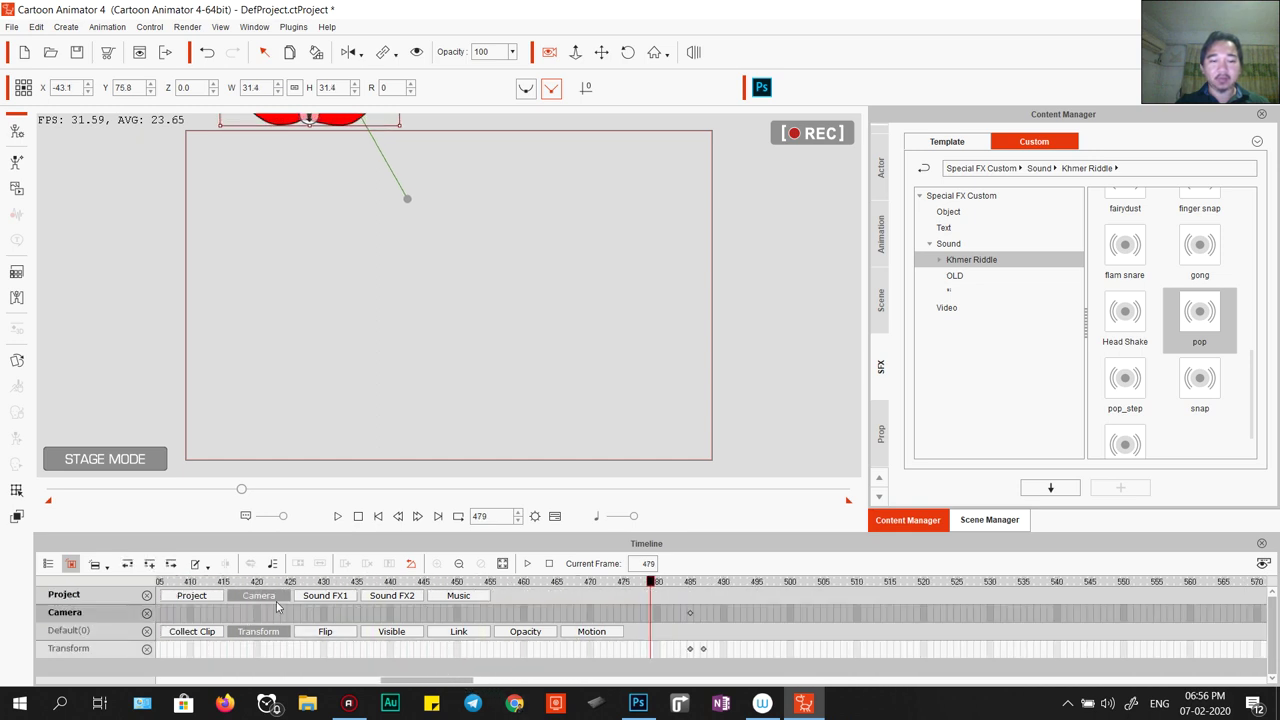
{"action": "left_click", "coordinate": [690, 612]}
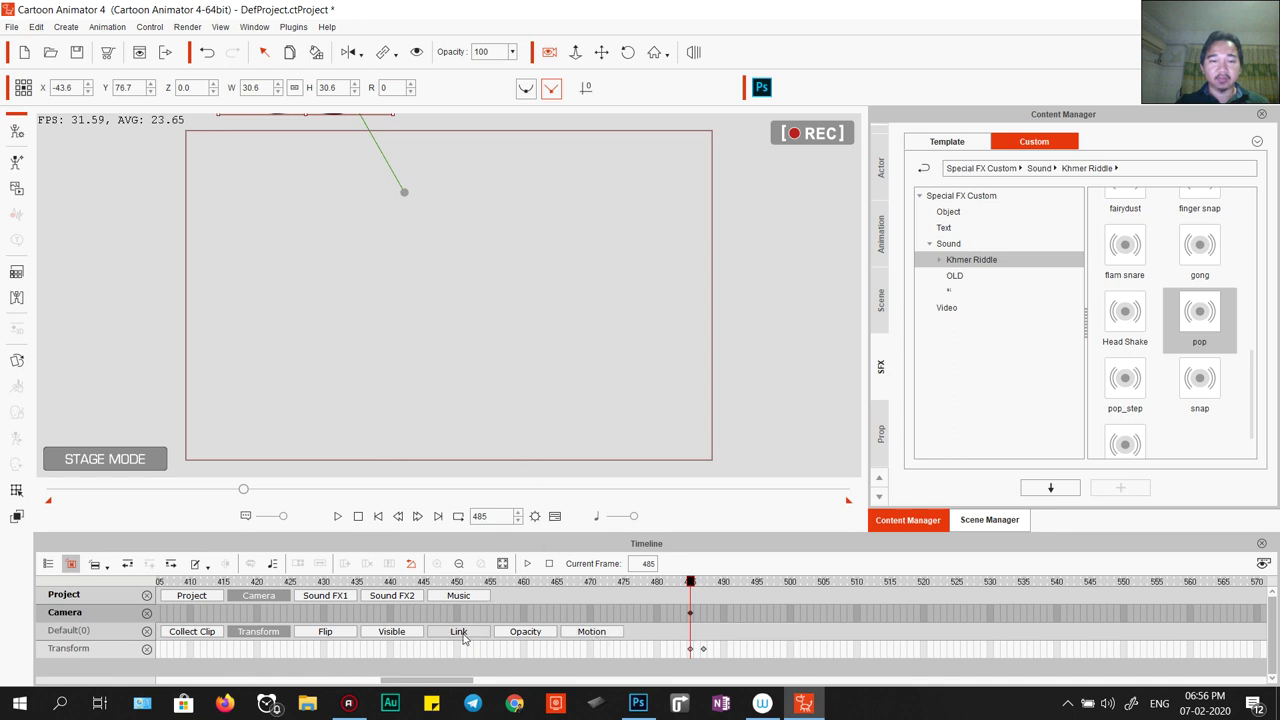
{"action": "left_click_drag", "start_coordinate": [440, 685], "coordinate": [310, 685]}
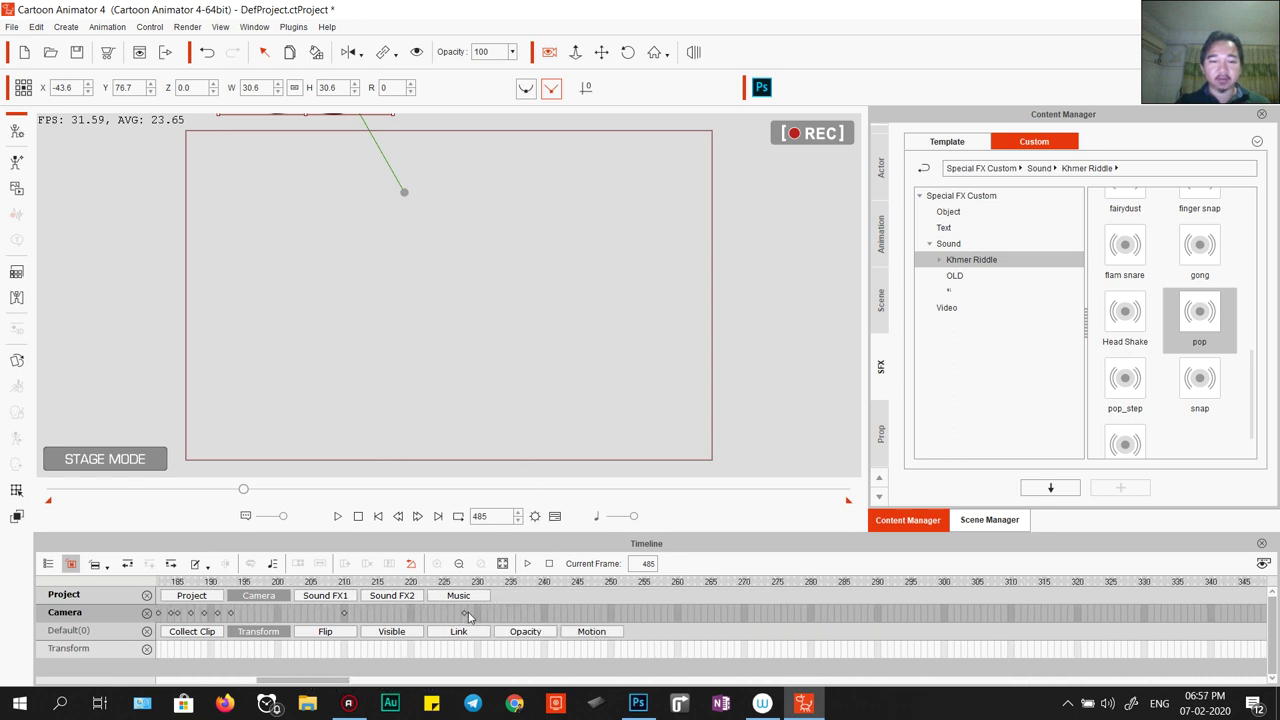
{"action": "left_click", "coordinate": [465, 612]}
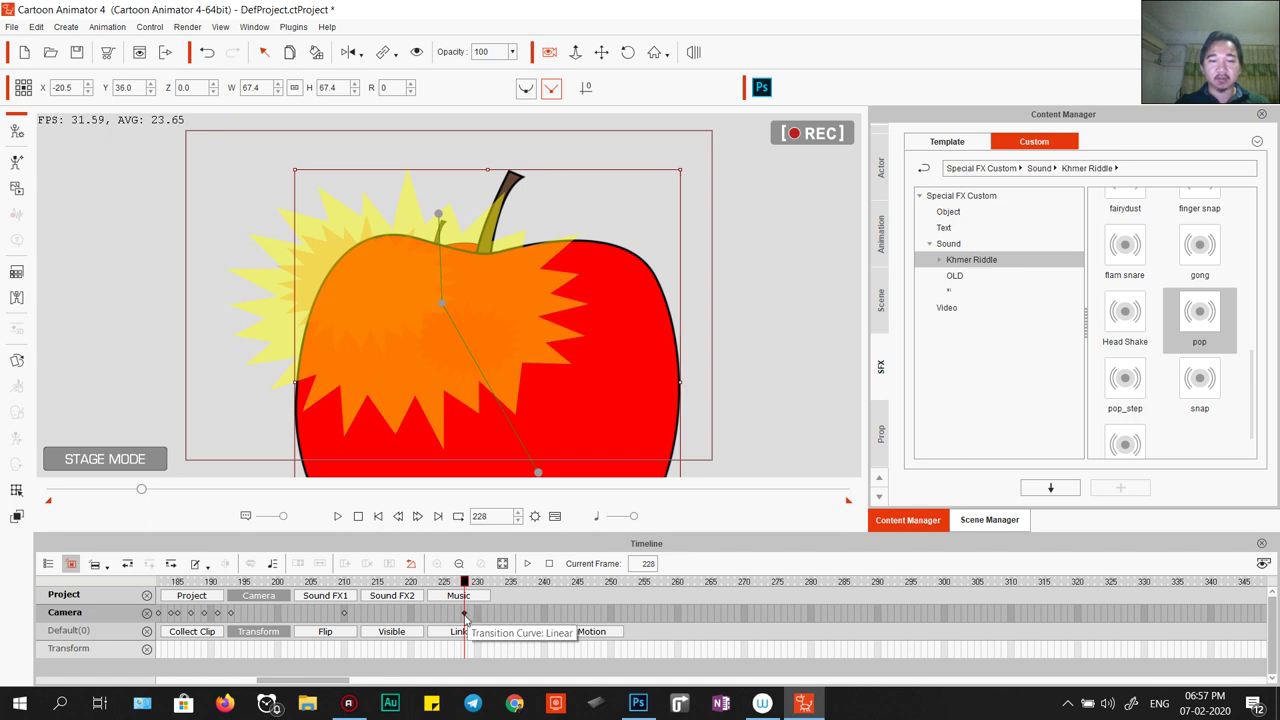
{"action": "mouse_move", "coordinate": [341, 684]}
{"action": "left_mouse_down"}
{"action": "mouse_move", "coordinate": [398, 685]}
{"action": "mouse_move", "coordinate": [348, 688]}
{"action": "left_mouse_up"}
{"action": "key", "text": "ctrl+Right"}
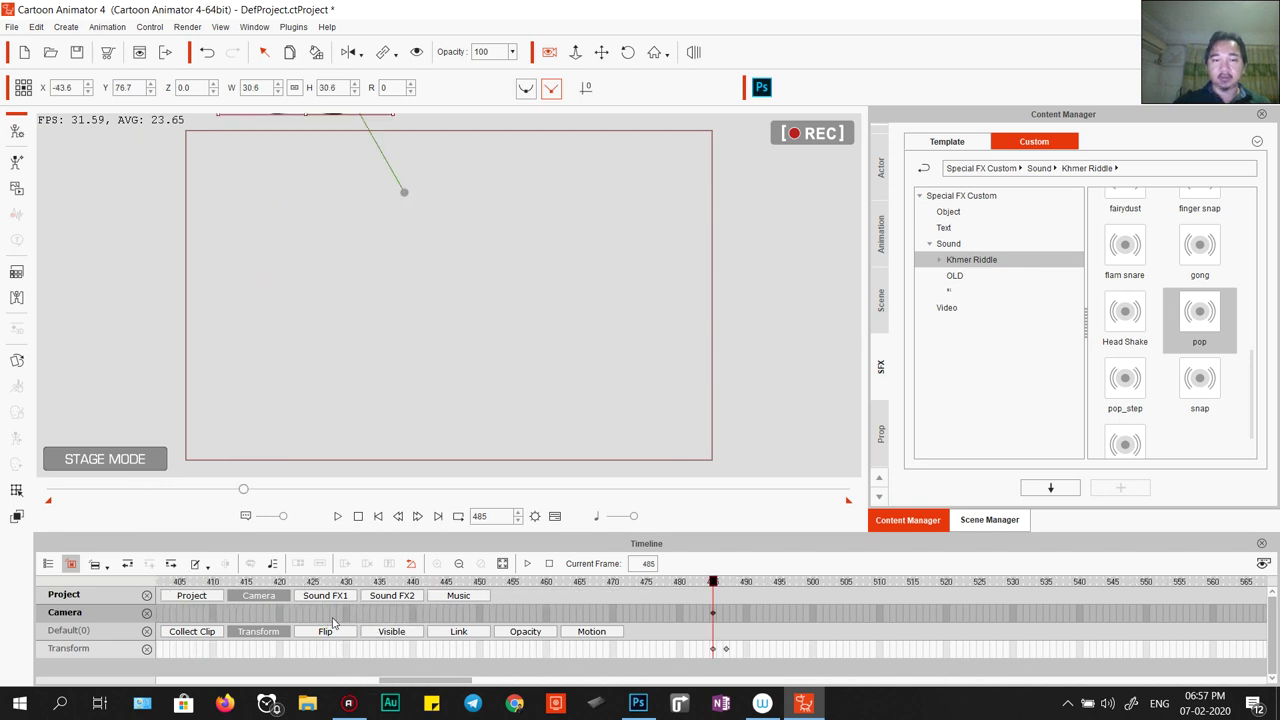
At frame 485, nudge the plain apple to about X -46.9, Y 76.1, and delete its transform key at frame 487.
{"action": "left_click", "coordinate": [757, 648]}
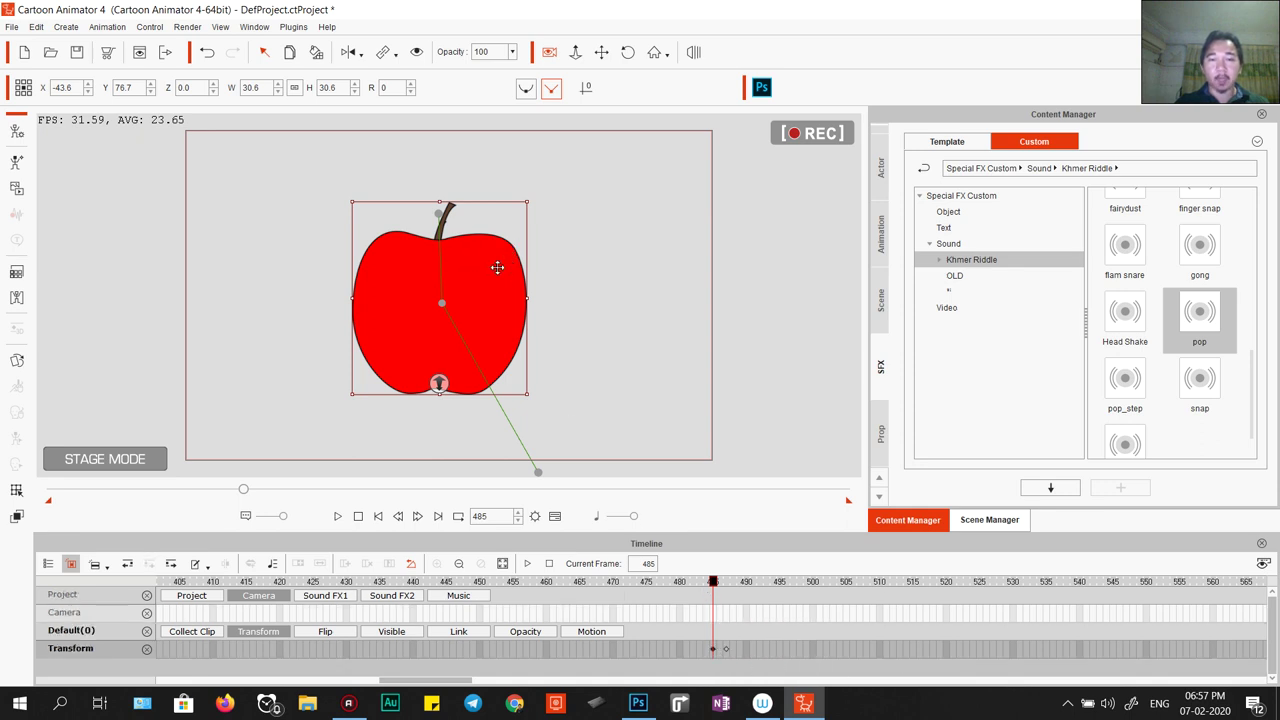
{"action": "mouse_move", "coordinate": [497, 267]}
{"action": "left_mouse_down"}
{"action": "mouse_move", "coordinate": [590, 296]}
{"action": "mouse_move", "coordinate": [489, 281]}
{"action": "mouse_move", "coordinate": [478, 270]}
{"action": "mouse_move", "coordinate": [491, 217]}
{"action": "mouse_move", "coordinate": [489, 269]}
{"action": "left_mouse_up"}
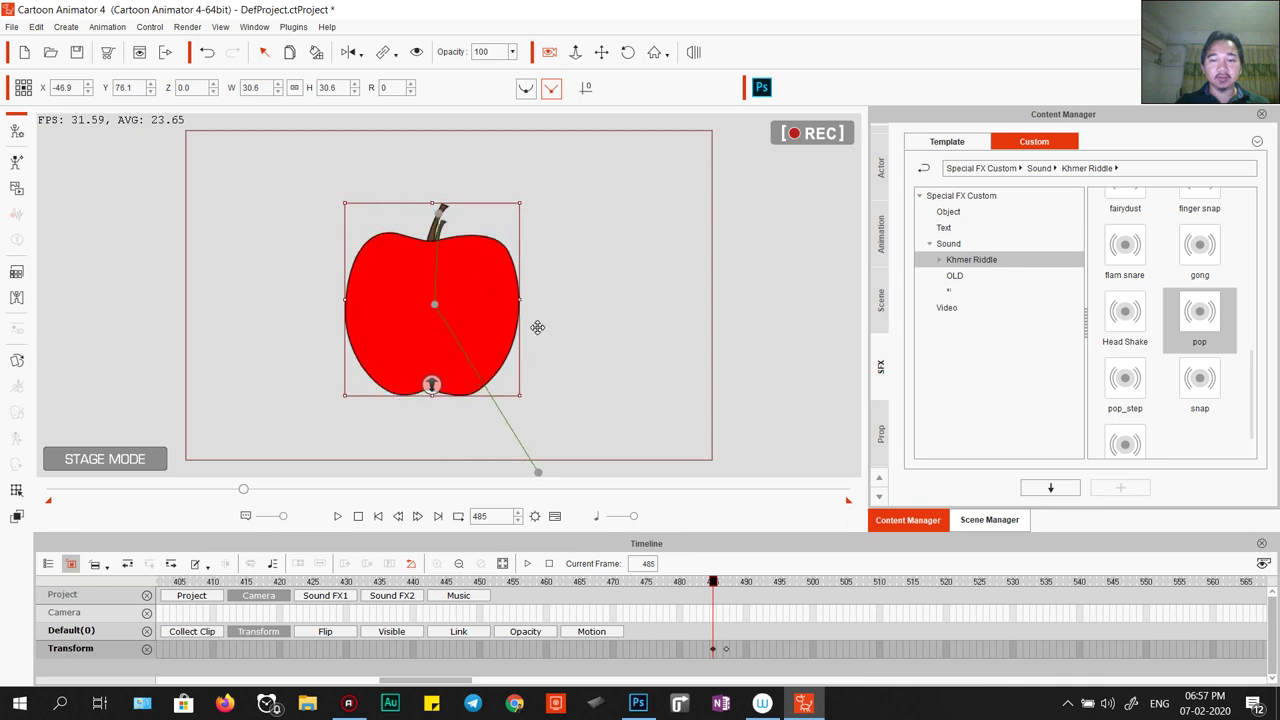
{"action": "left_click", "coordinate": [727, 650]}
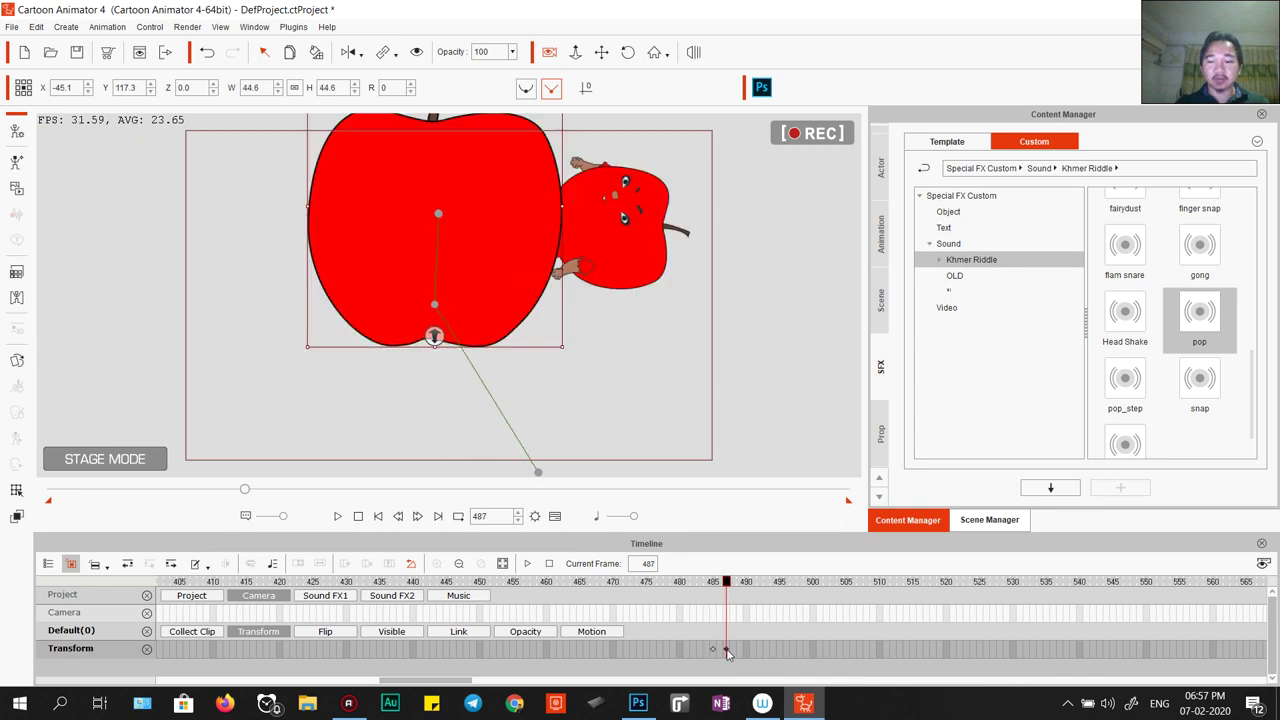
{"action": "key", "text": "Right"}
{"action": "key", "text": "Right"}
{"action": "key", "text": "Right"}
At frame 488, enlarge the plain apple to about 38.8% and place it at about X -46.9, Y 76.4.
{"action": "mouse_move", "coordinate": [745, 582]}
{"action": "left_mouse_down"}
{"action": "mouse_move", "coordinate": [709, 584]}
{"action": "mouse_move", "coordinate": [733, 592]}
{"action": "left_mouse_up"}
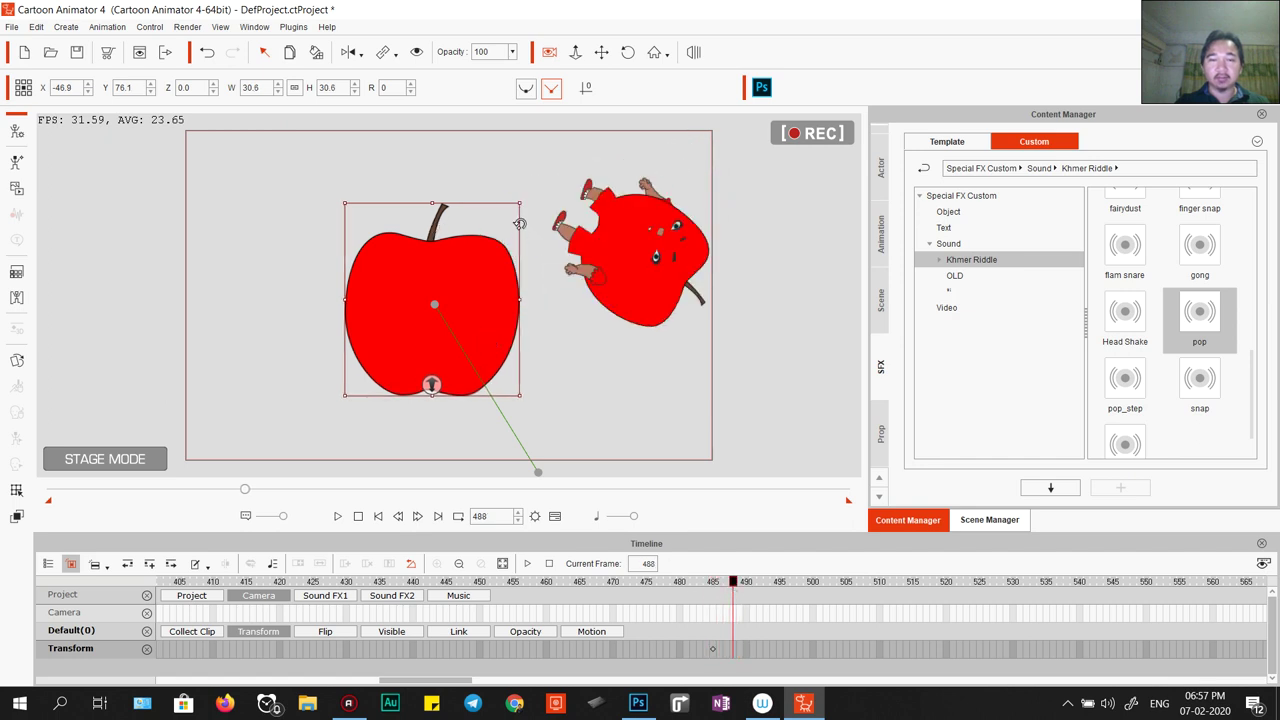
{"action": "left_click_drag", "start_coordinate": [520, 204], "coordinate": [543, 170]}
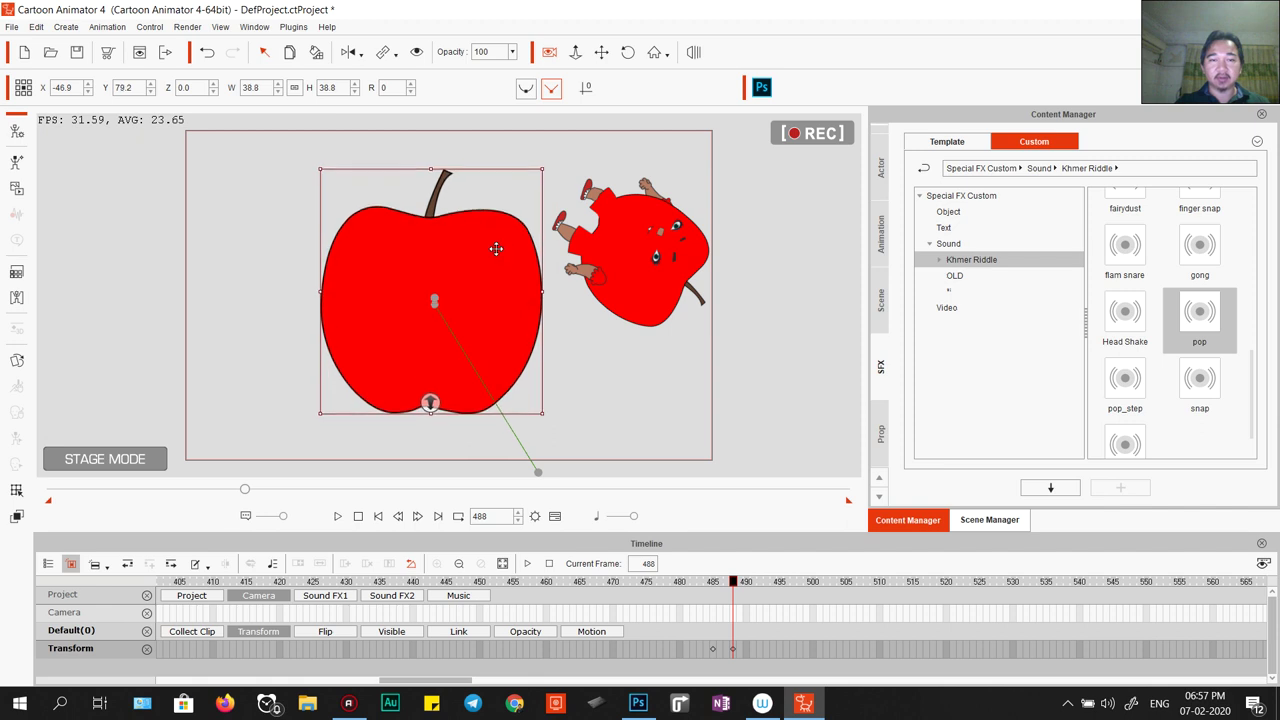
{"action": "left_click_drag", "start_coordinate": [495, 248], "coordinate": [495, 253]}
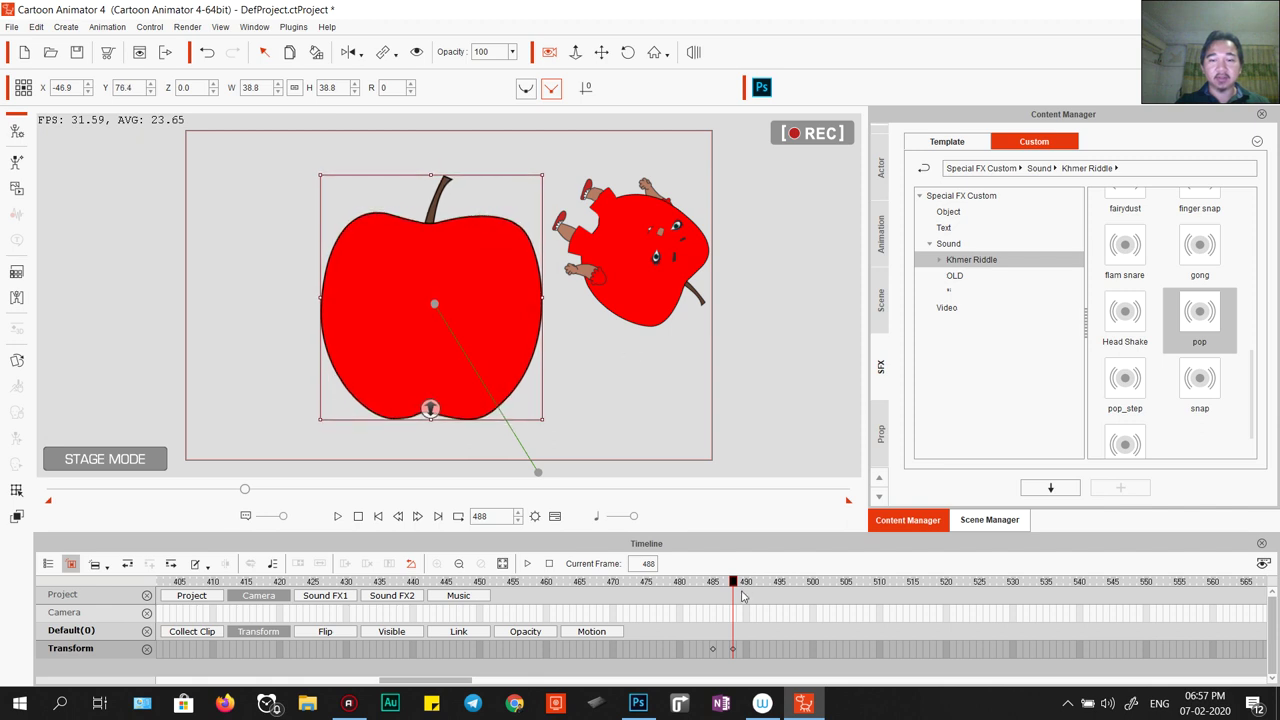
At frame 485, squash the plain apple to about 3.5% height and lower it to the character's feet at about X -49.7, Y 41.7.
{"action": "left_click", "coordinate": [713, 652]}
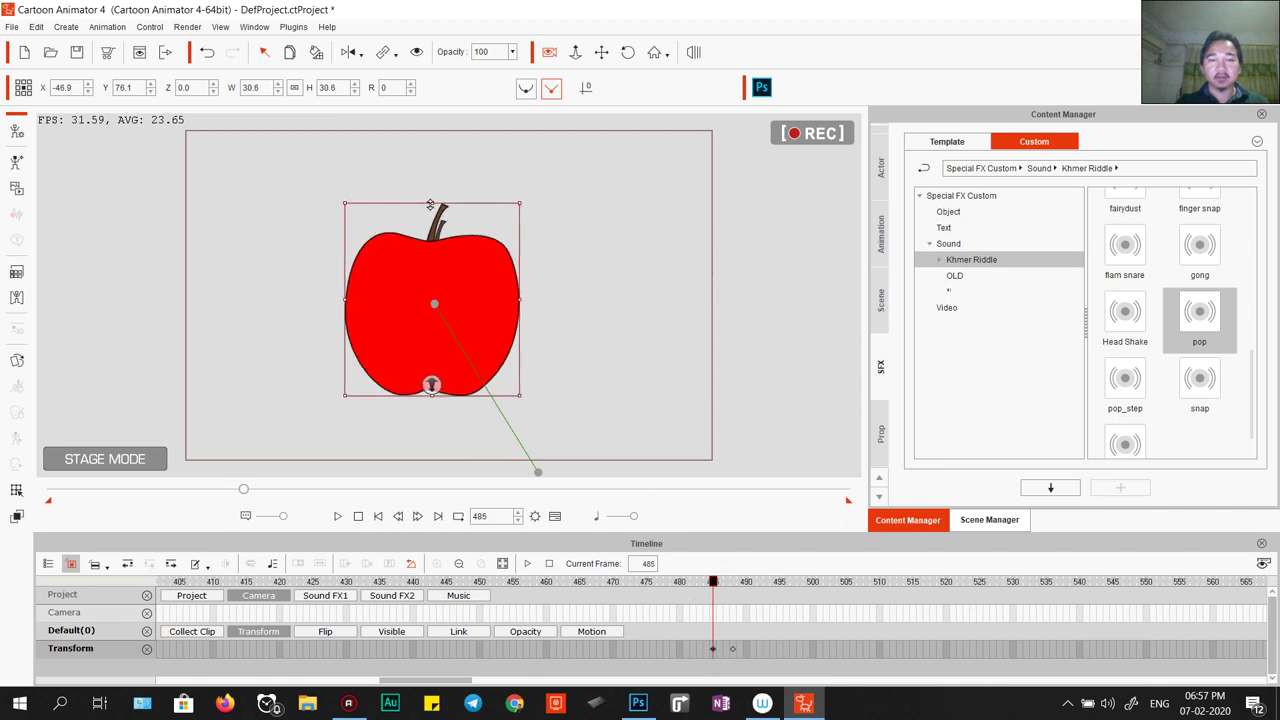
{"action": "left_click_drag", "start_coordinate": [430, 205], "coordinate": [432, 332]}
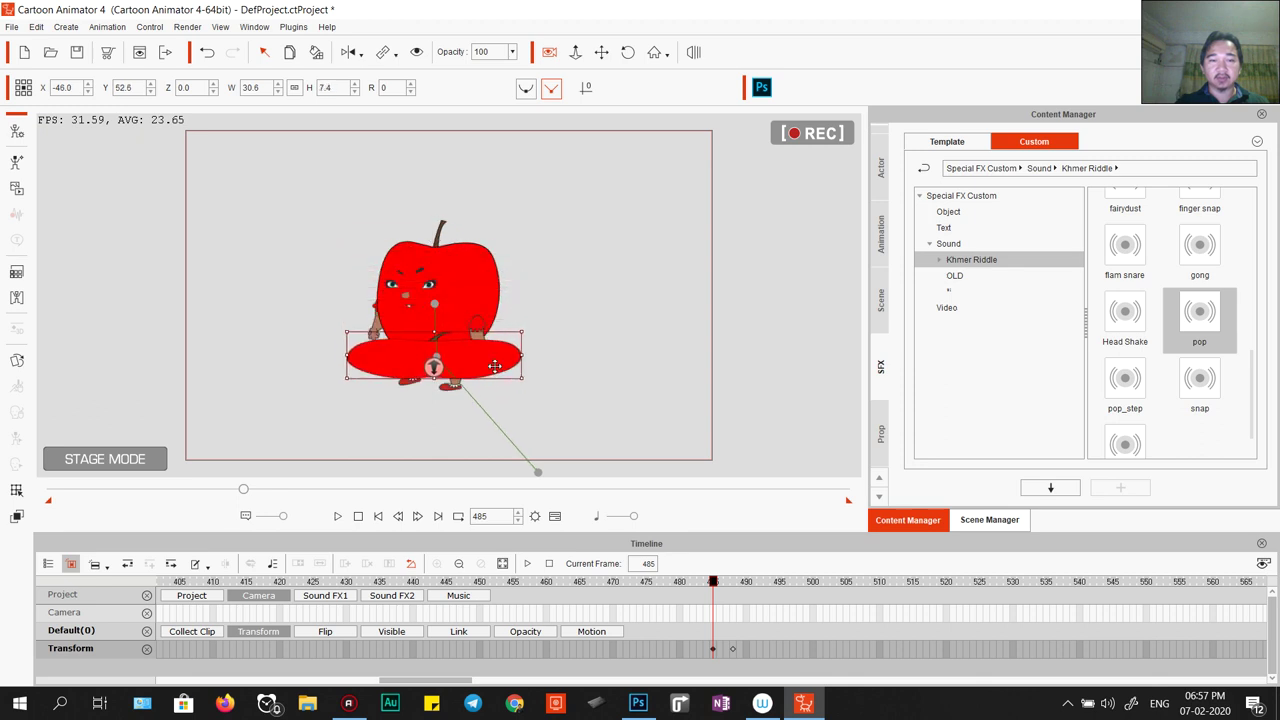
{"action": "left_click_drag", "start_coordinate": [494, 366], "coordinate": [486, 381]}
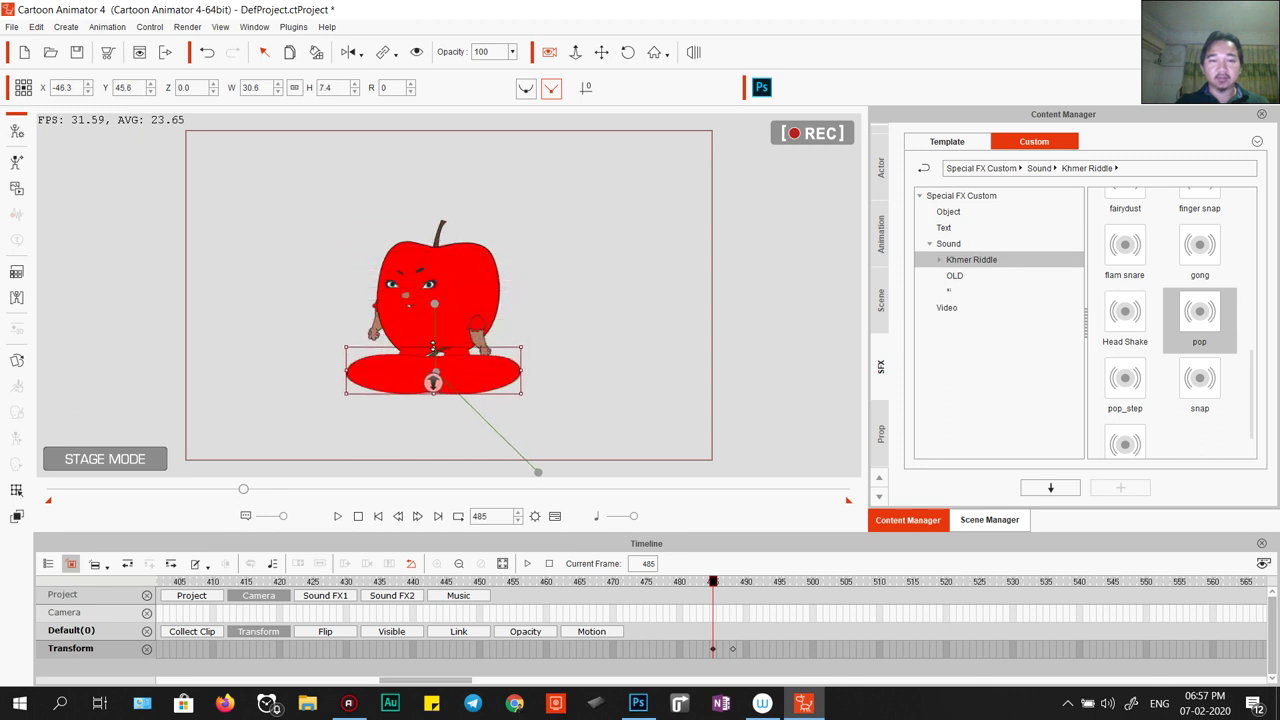
{"action": "left_click_drag", "start_coordinate": [433, 348], "coordinate": [429, 371]}
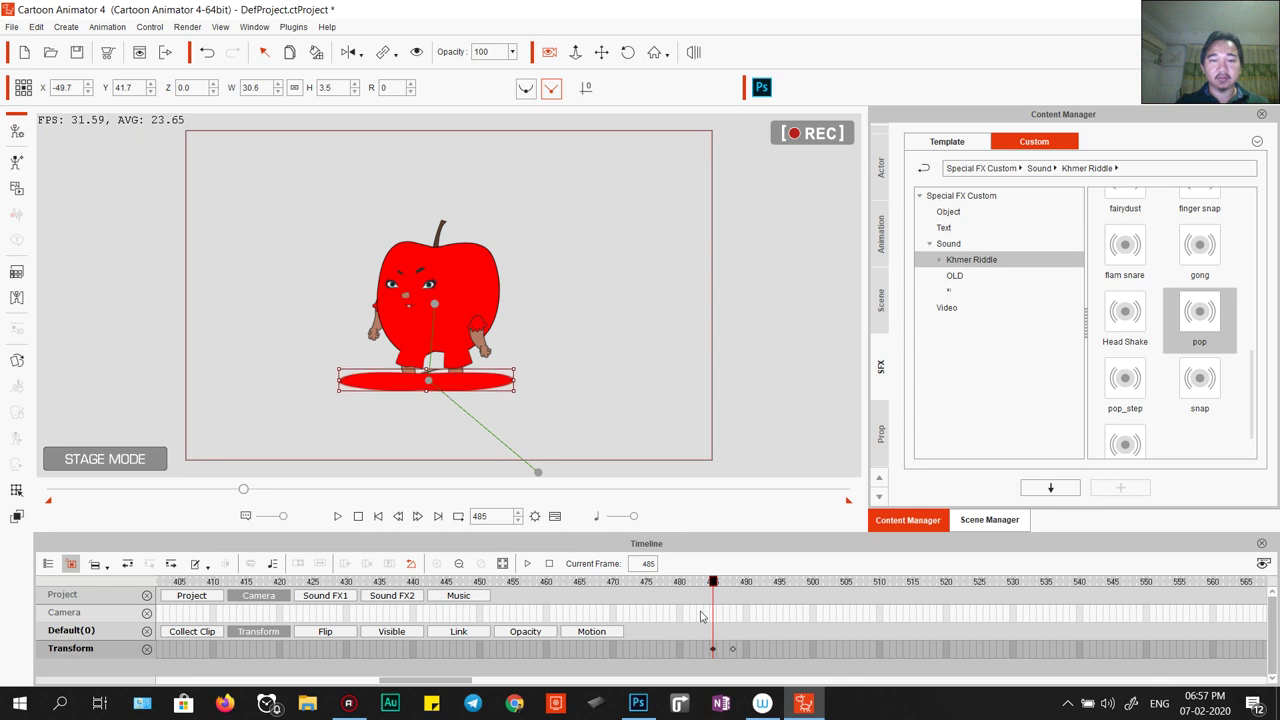
Shift the enlarged apple's transform key to frame 489 and play back the pop-up animation from frame 485.
{"action": "left_click_drag", "start_coordinate": [713, 582], "coordinate": [860, 582]}
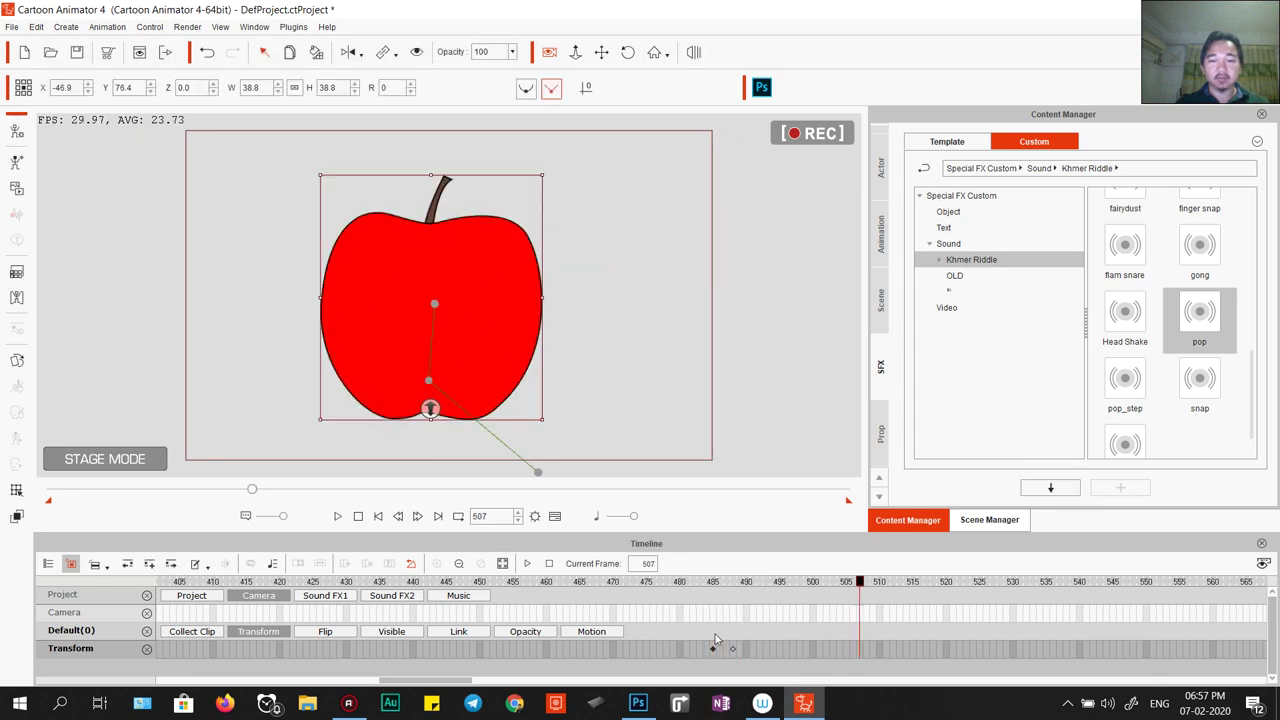
{"action": "left_click", "coordinate": [713, 649]}
{"action": "key", "text": "space"}
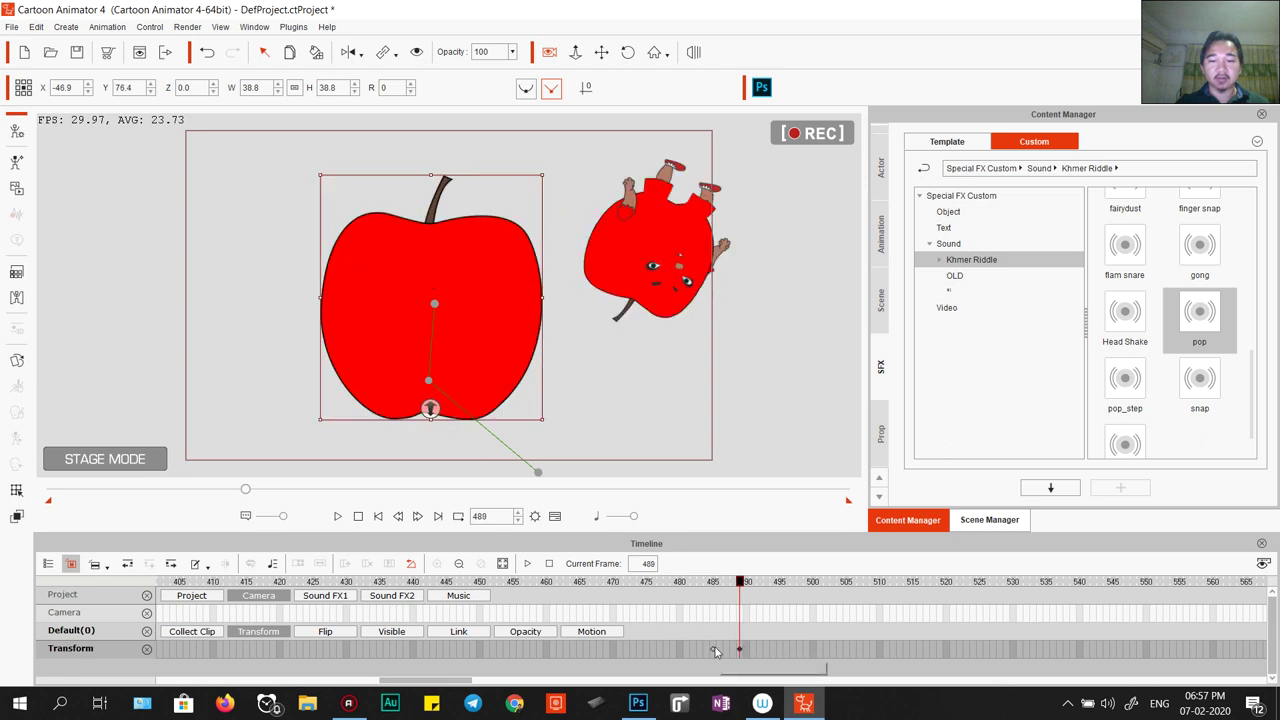
{"action": "left_click", "coordinate": [713, 650]}
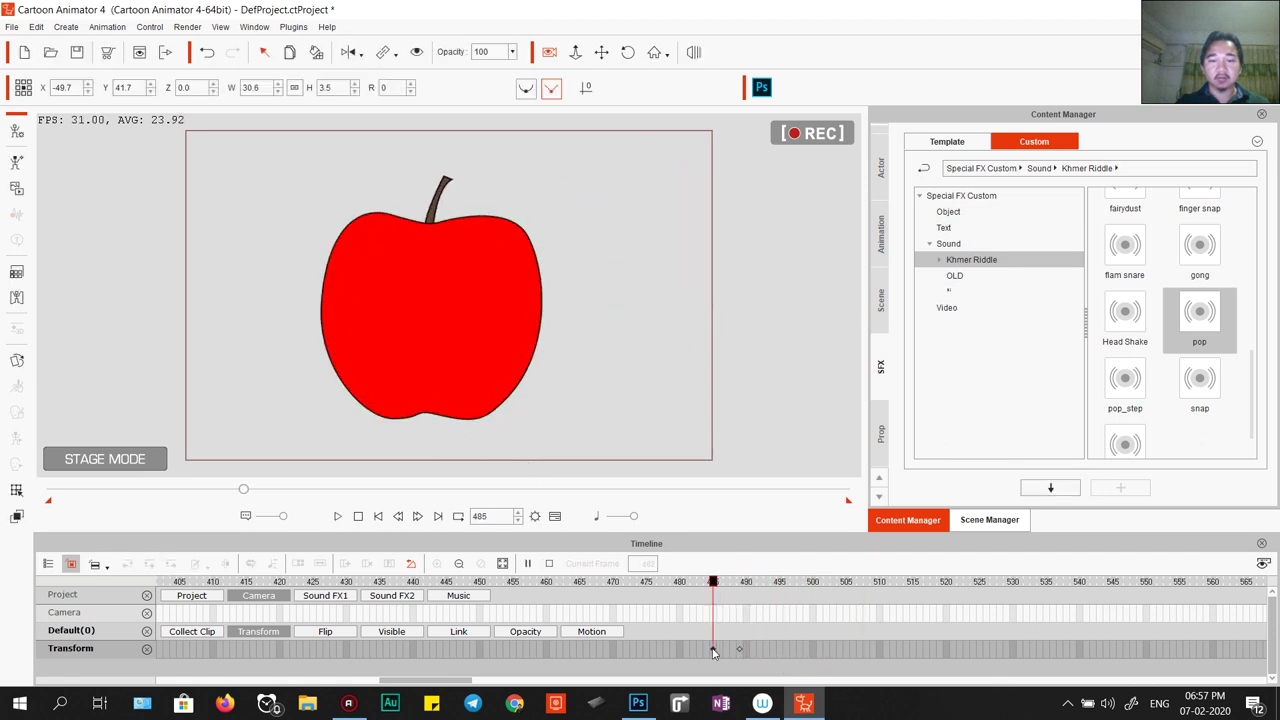
{"action": "key", "text": "space"}
{"action": "left_click", "coordinate": [713, 650]}
{"action": "left_click", "coordinate": [713, 650]}
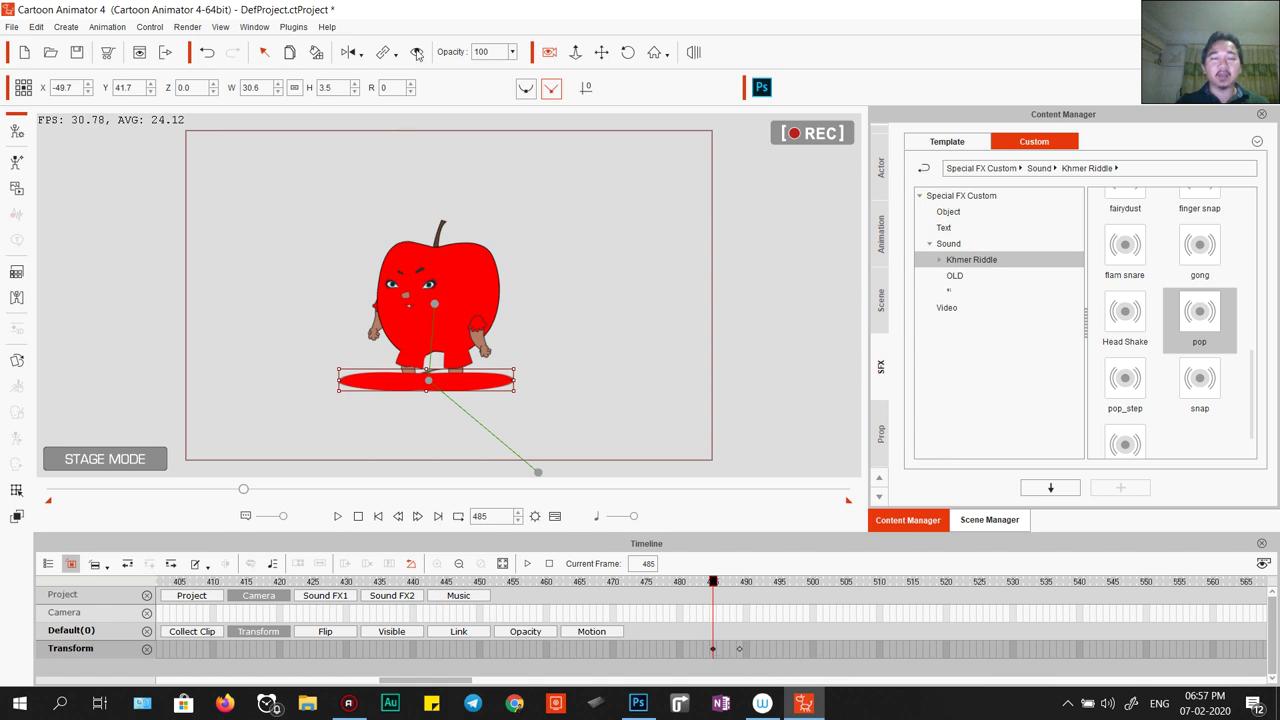
Hide the plain apple at frame 1 and play back its appearance from about frame 460.
{"action": "left_click", "coordinate": [358, 516]}
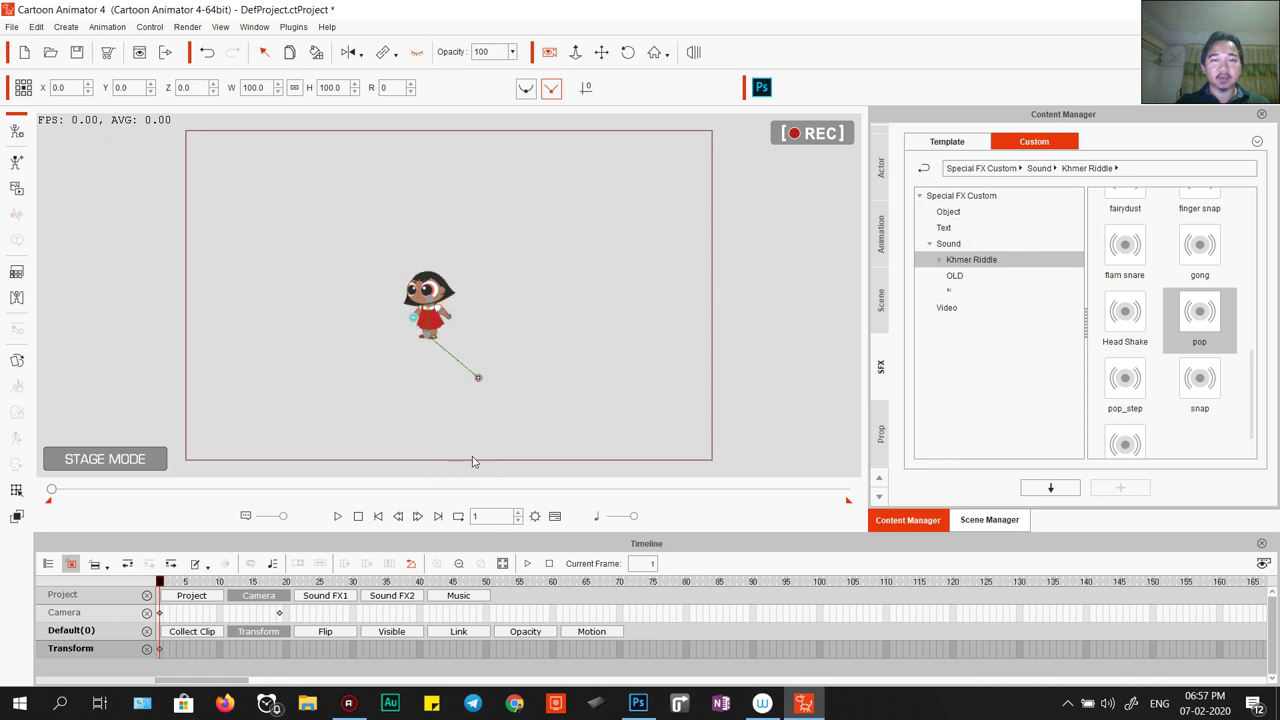
{"action": "left_click", "coordinate": [547, 652]}
{"action": "key", "text": "space"}
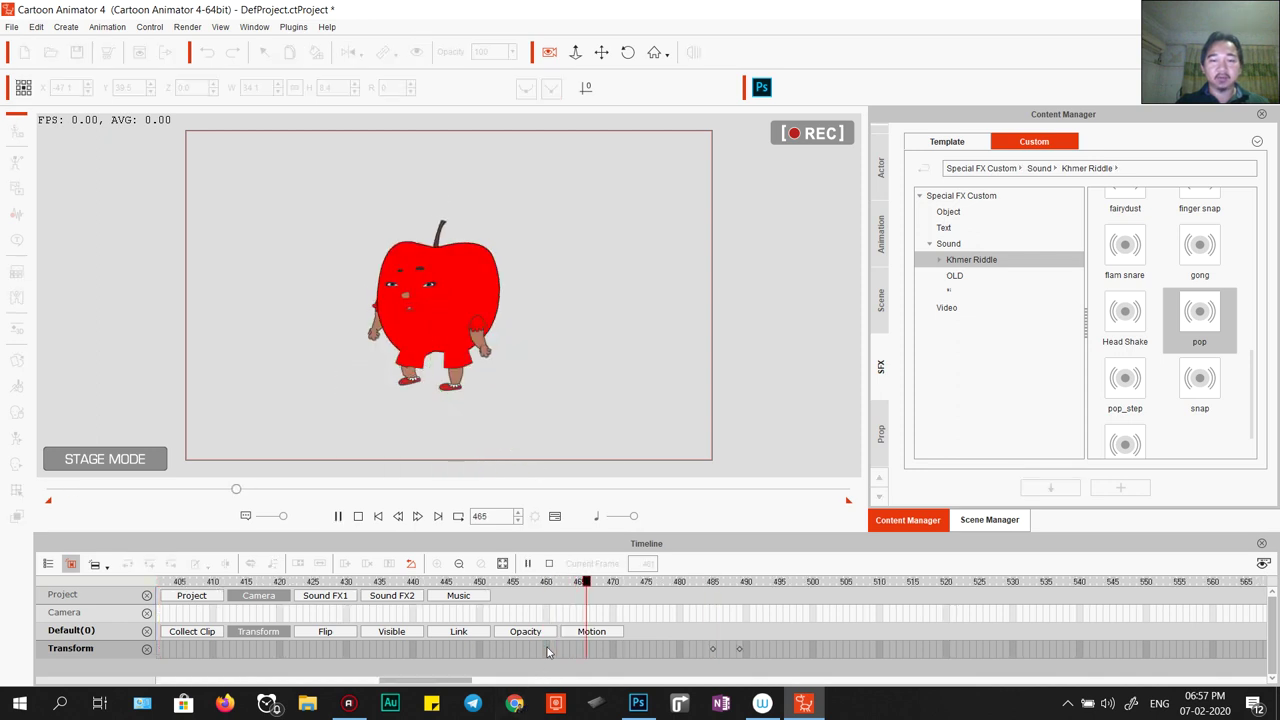
{"action": "left_click", "coordinate": [547, 652]}
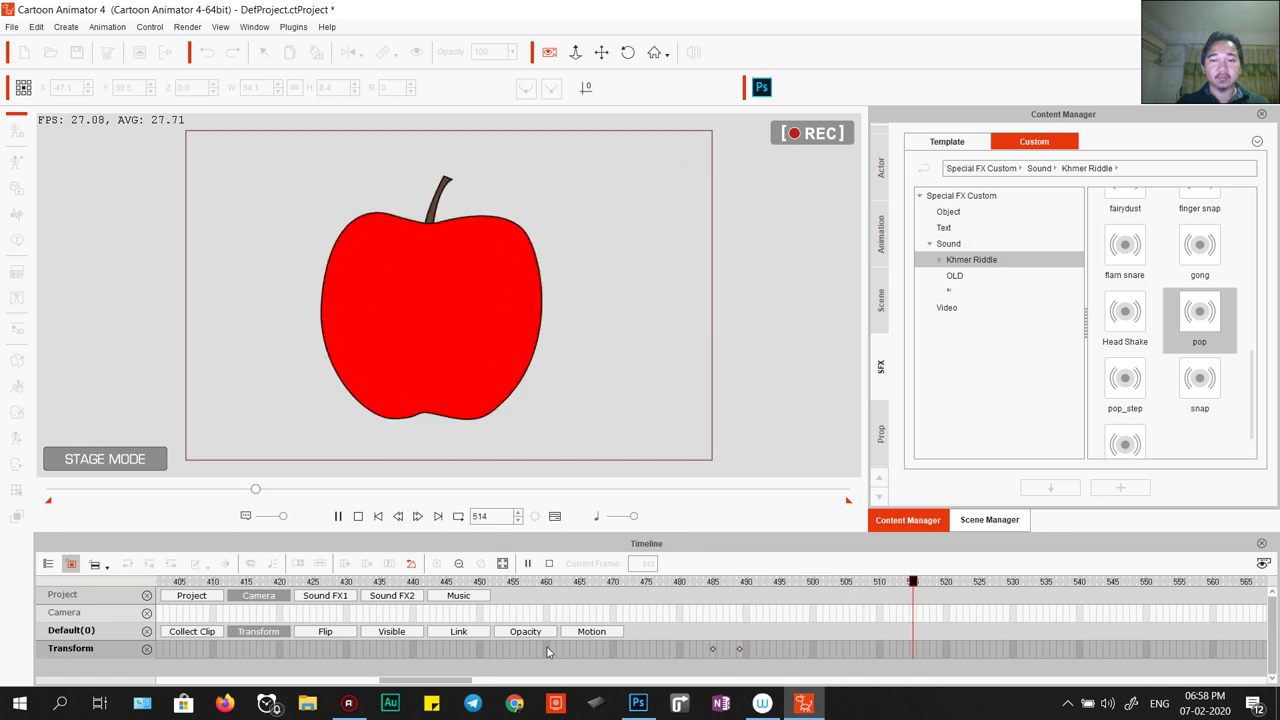
Add the Circle_02 transition prop from the custom G3 Animated Props-Transition Effects, Vibrant Shapes collection to the stage at frame 523.
{"action": "left_click", "coordinate": [495, 380]}
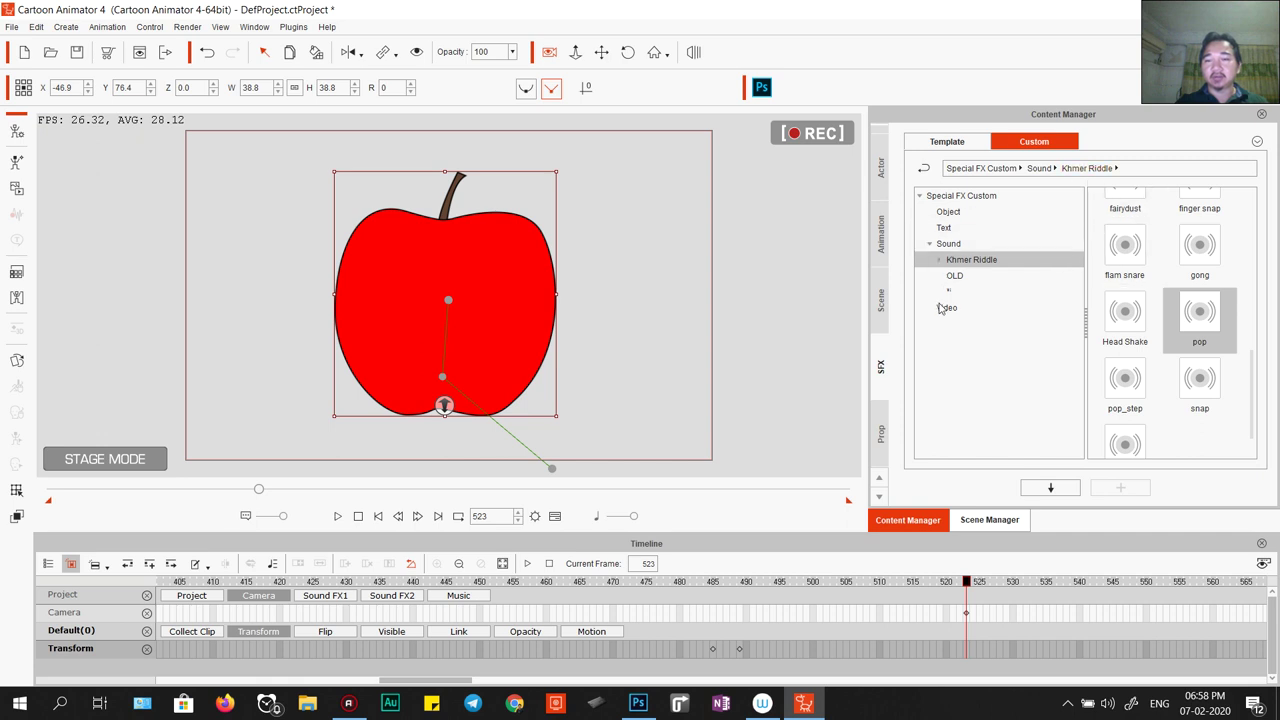
{"action": "left_click", "coordinate": [880, 437]}
{"action": "scroll", "coordinate": [1000, 320], "scroll_direction": "down", "scroll_amount": 5}
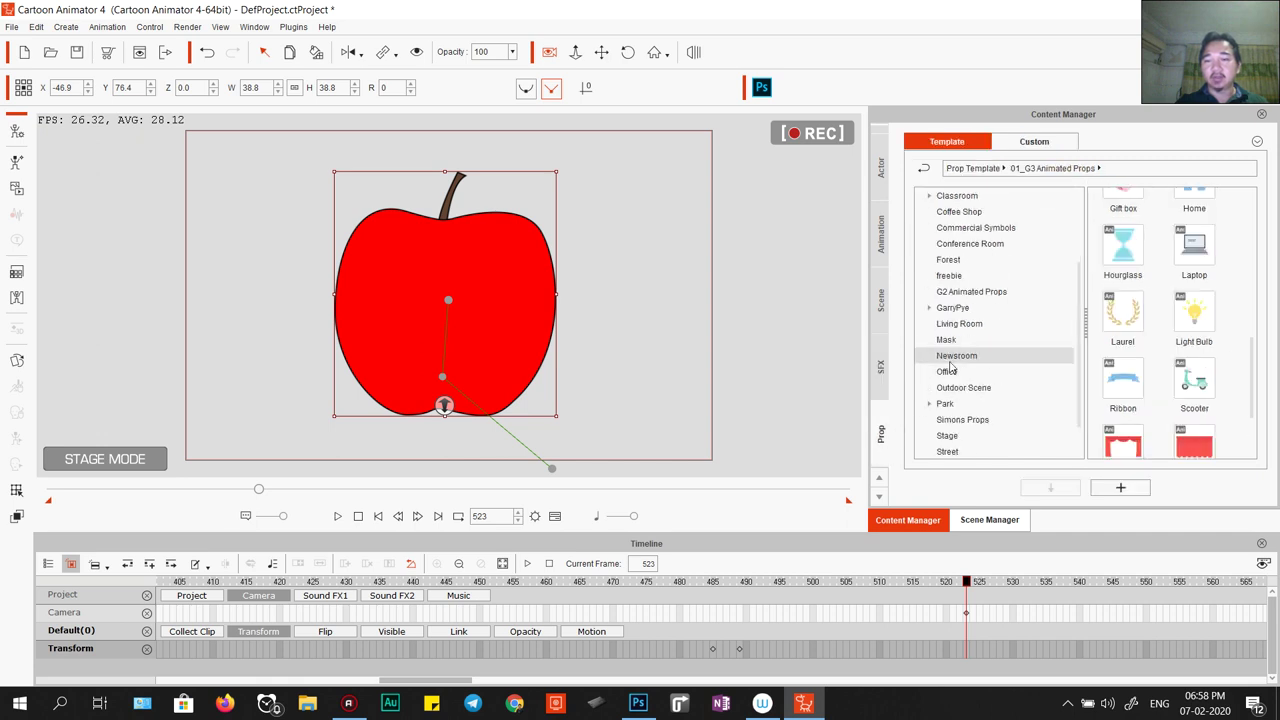
{"action": "left_click", "coordinate": [1034, 142]}
{"action": "scroll", "coordinate": [972, 378], "scroll_direction": "down", "scroll_amount": 6}
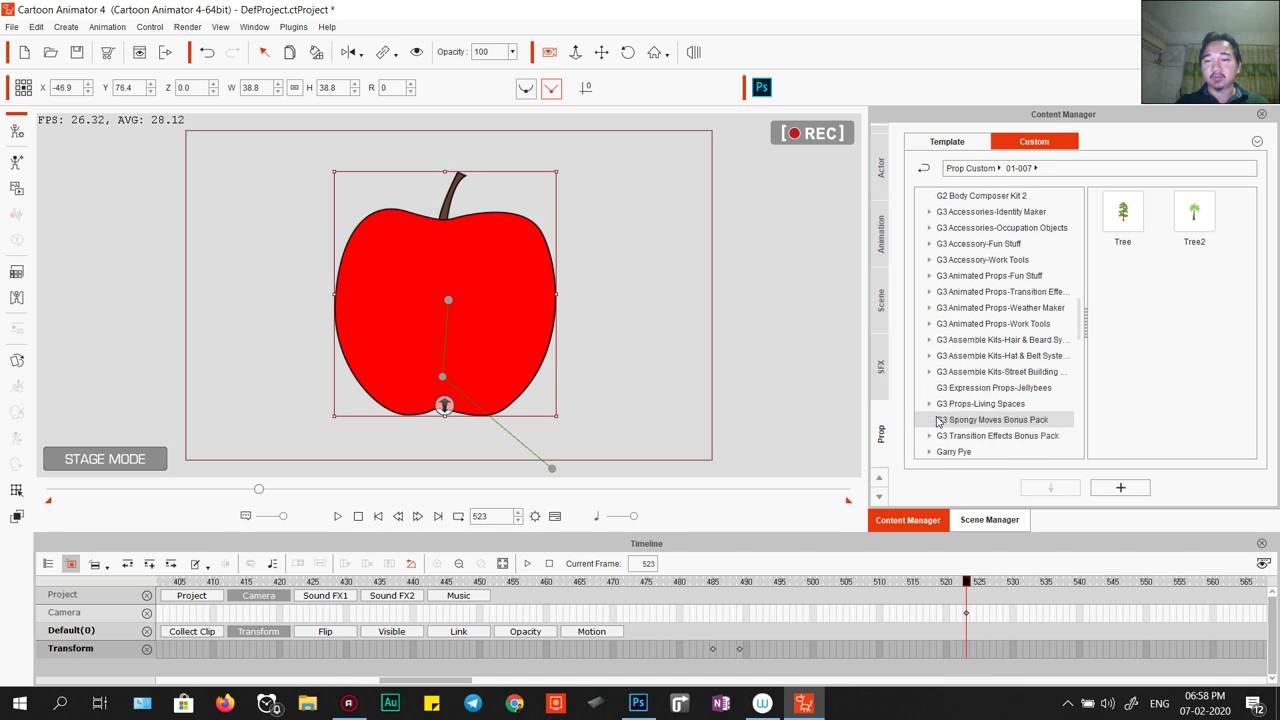
{"action": "left_click", "coordinate": [971, 292]}
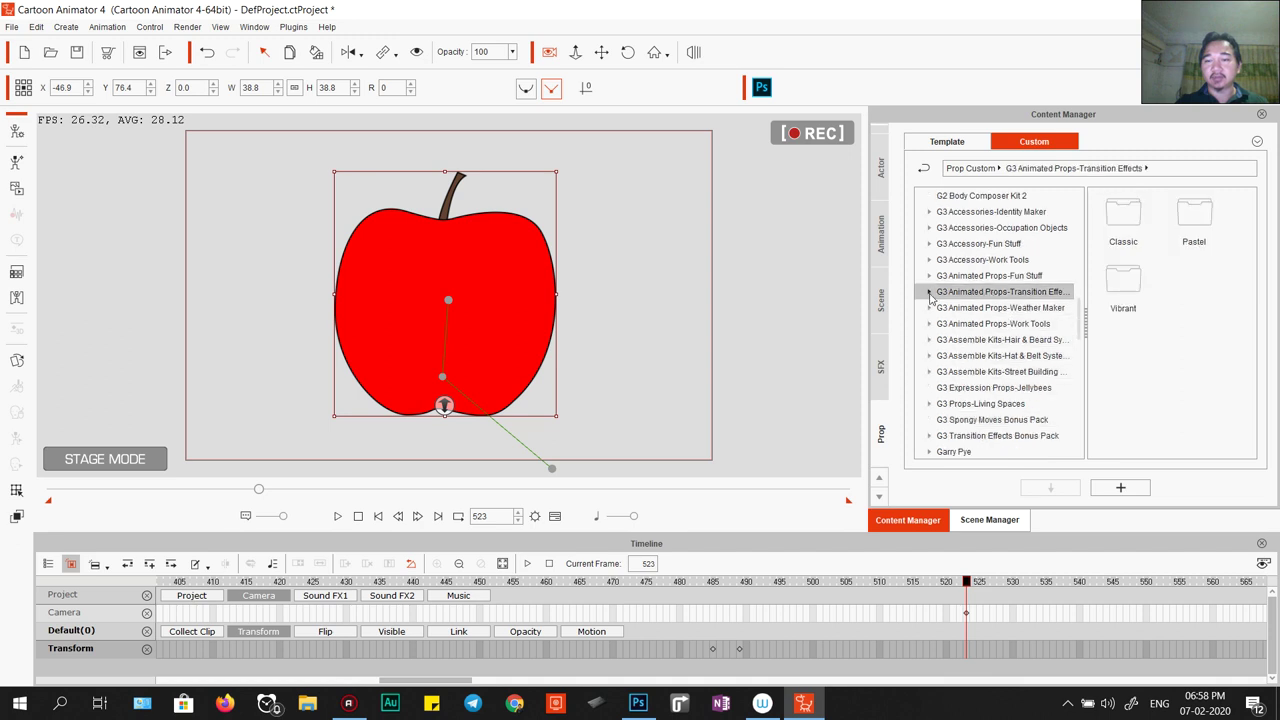
{"action": "left_click", "coordinate": [939, 340]}
{"action": "left_click", "coordinate": [970, 388]}
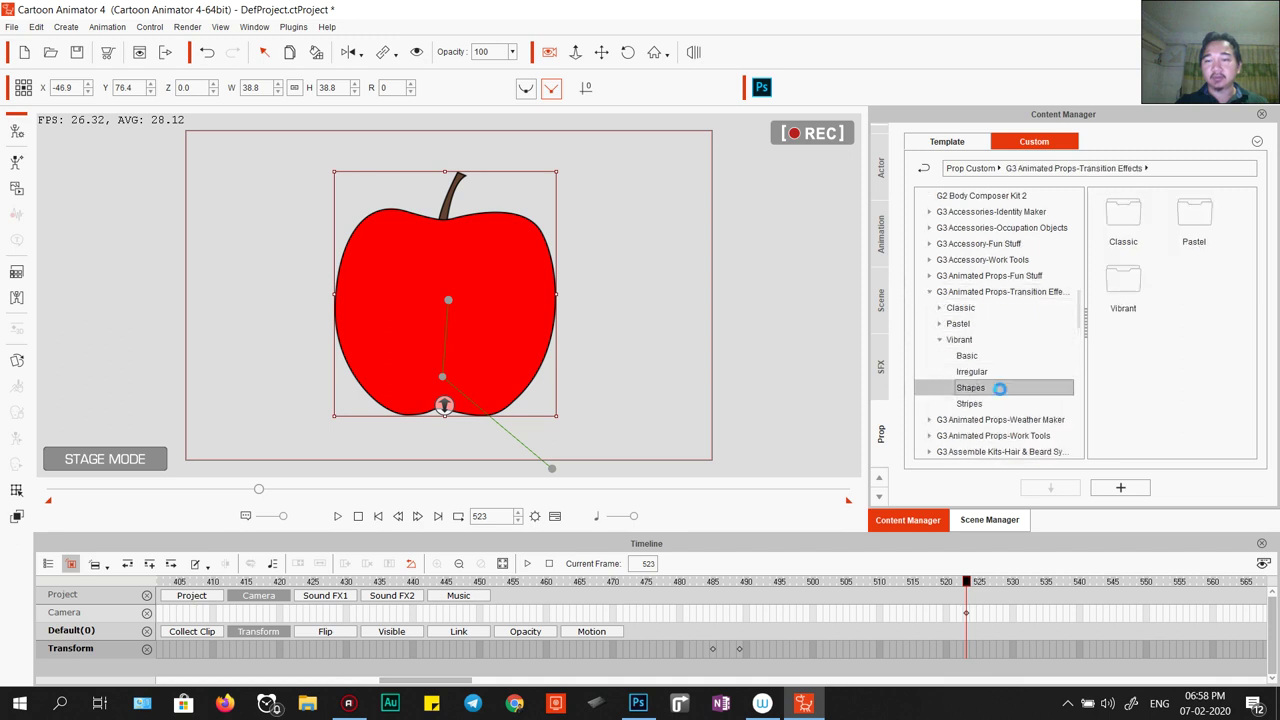
{"action": "left_click_drag", "start_coordinate": [1194, 280], "coordinate": [451, 371]}
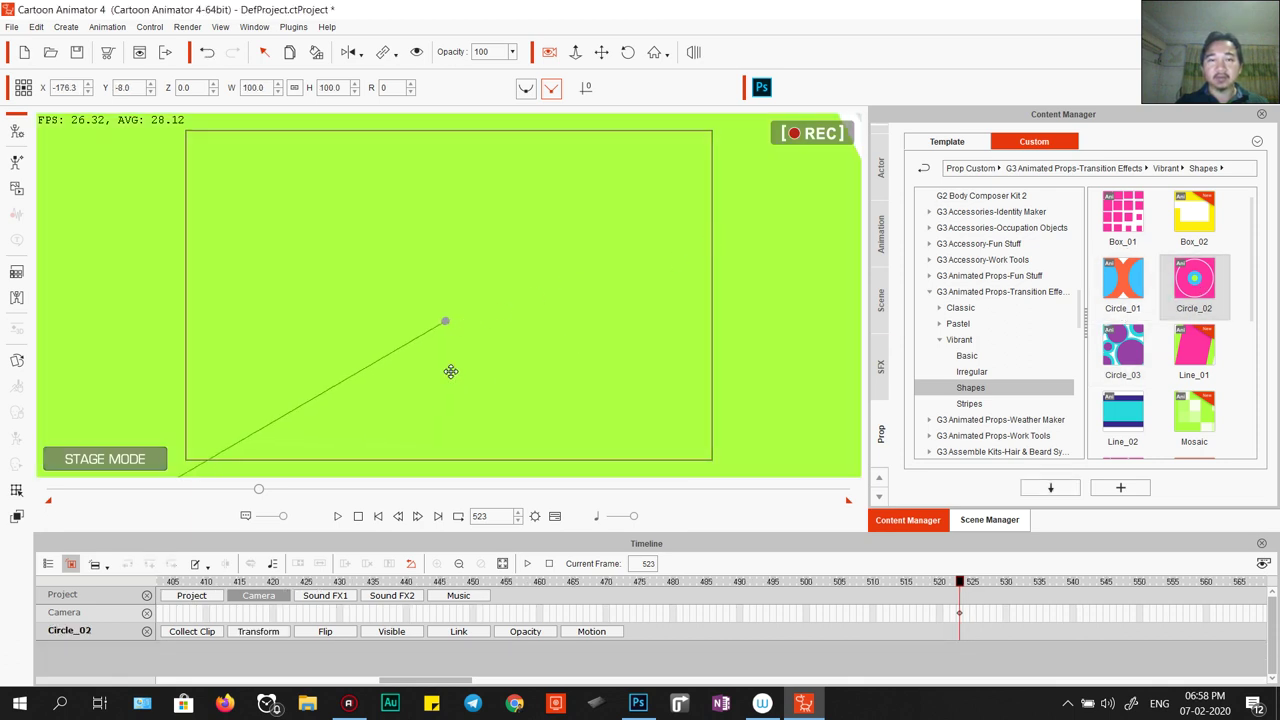
Scale the circle prop to about 75.4% and place it over the camera frame at about X -38.4, Y 80.0.
{"action": "left_click_drag", "start_coordinate": [537, 218], "coordinate": [317, 355]}
{"action": "left_click_drag", "start_coordinate": [697, 211], "coordinate": [645, 100]}
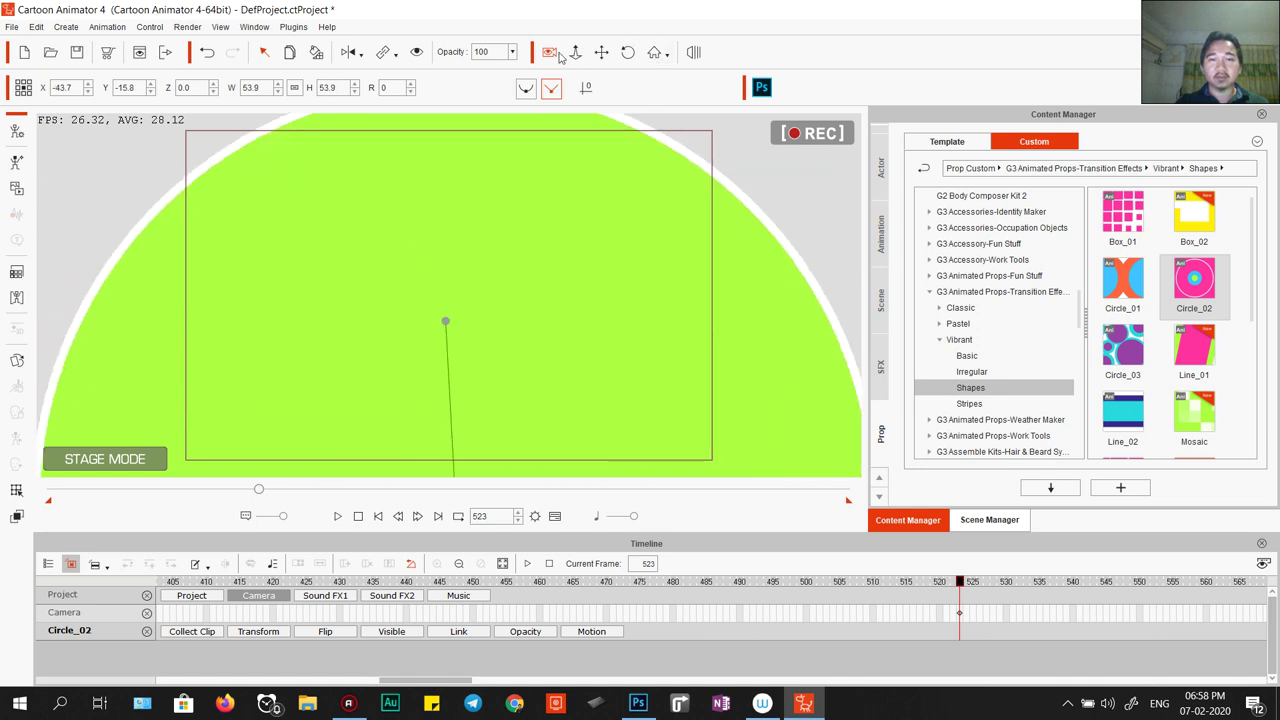
{"action": "scroll", "coordinate": [571, 240], "scroll_direction": "down", "scroll_amount": 5}
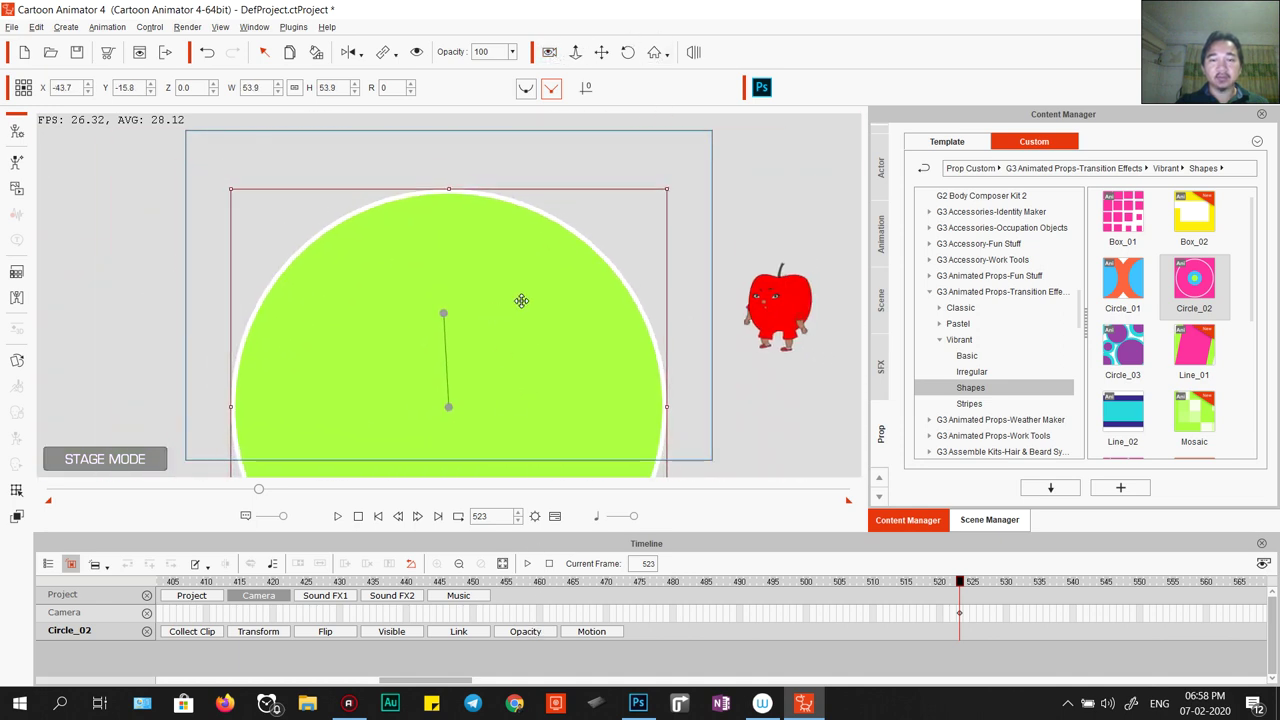
{"action": "left_click_drag", "start_coordinate": [663, 189], "coordinate": [538, 276]}
{"action": "left_click_drag", "start_coordinate": [647, 152], "coordinate": [689, 126]}
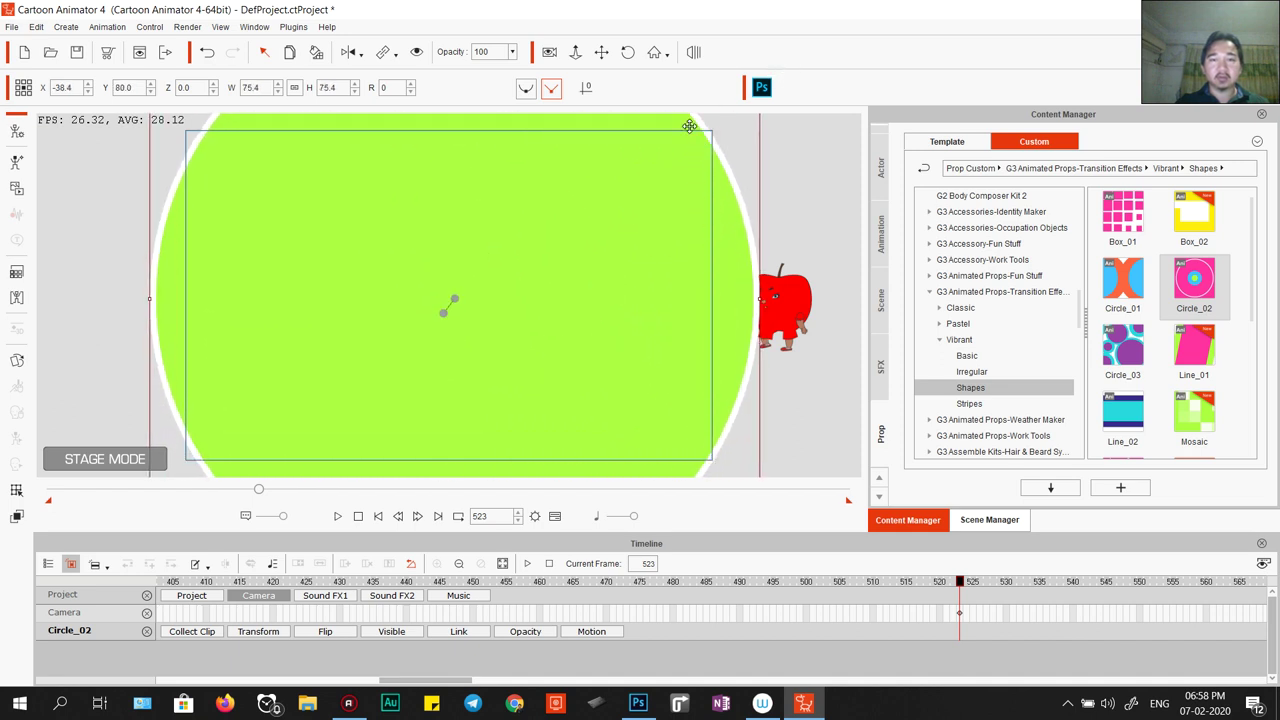
{"action": "left_click", "coordinate": [549, 53]}
Apply the Circle 02_In action to the circle prop at frame 523.
{"action": "right_click", "coordinate": [508, 256]}
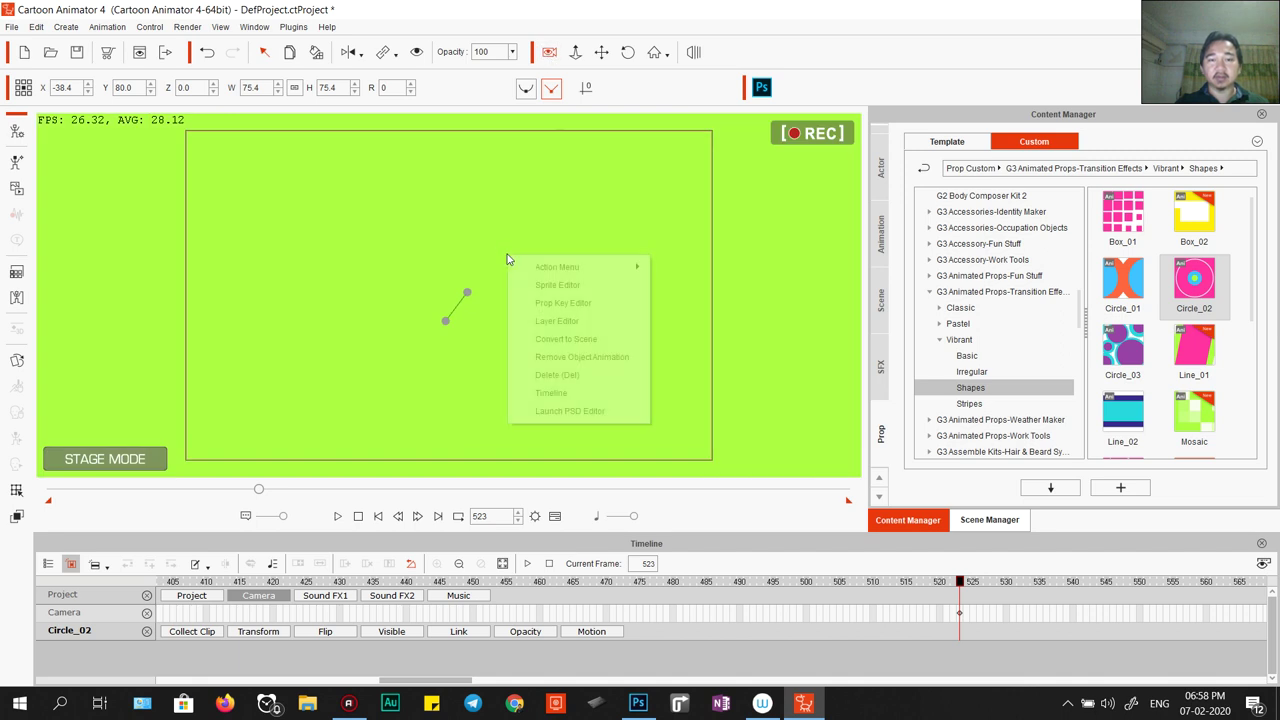
{"action": "mouse_move", "coordinate": [570, 266]}
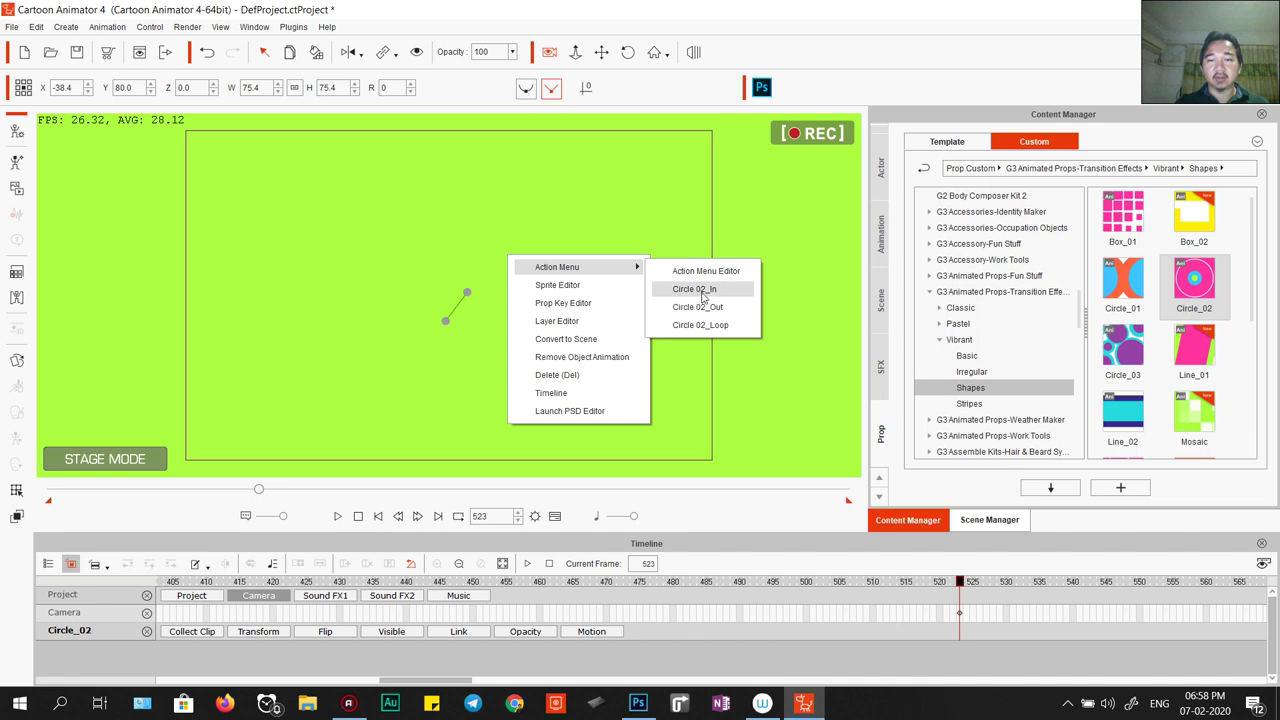
{"action": "left_click", "coordinate": [703, 290]}
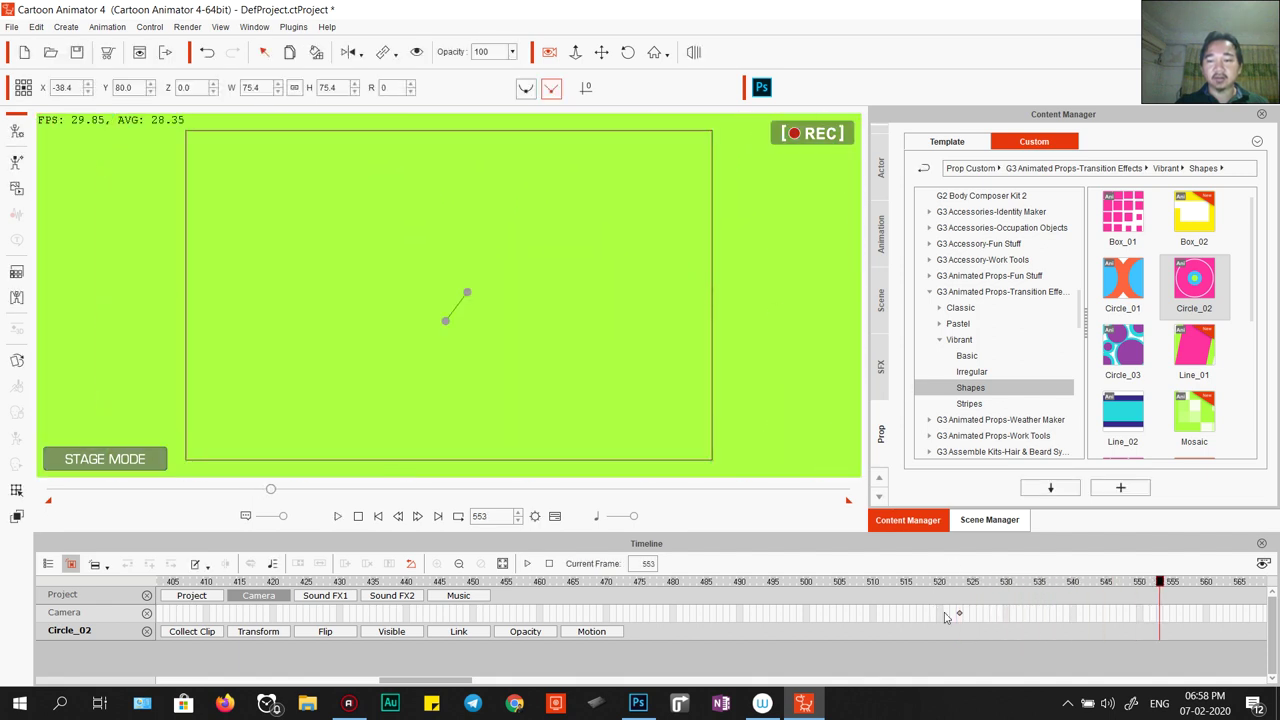
Show the circle prop's motion track and play back the transition from about frame 508.
{"action": "left_click", "coordinate": [603, 631]}
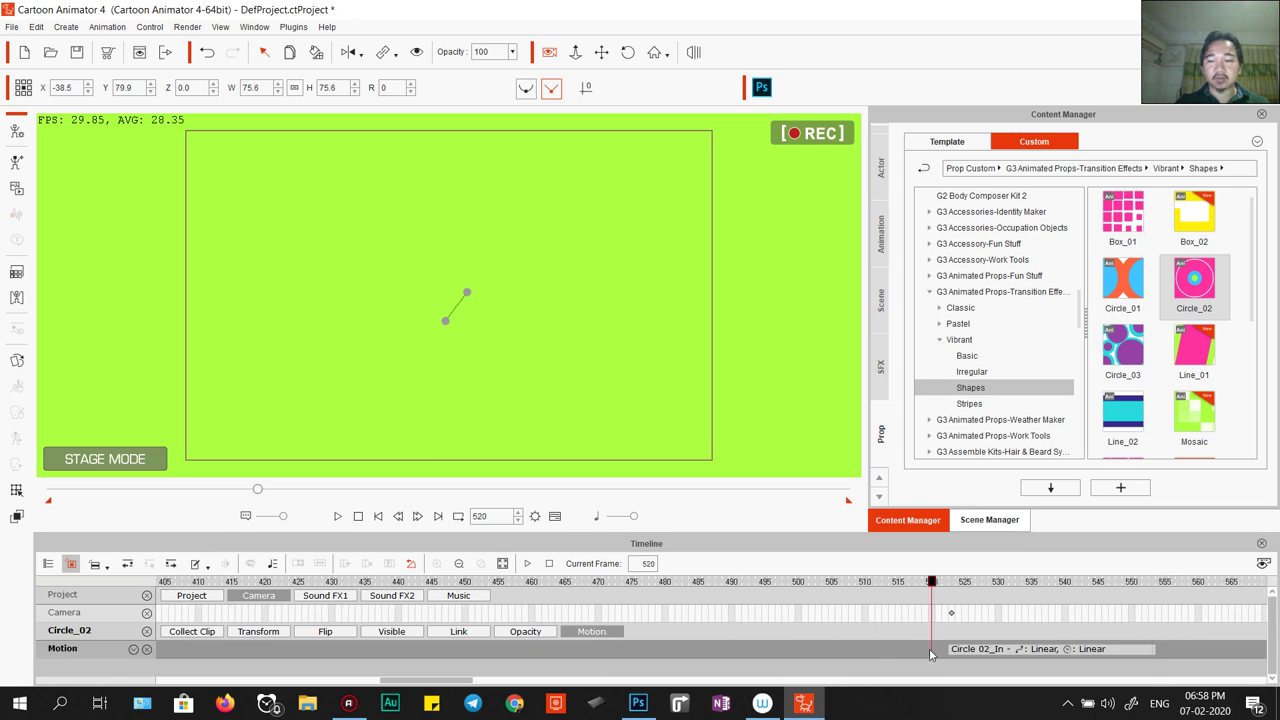
{"action": "key", "text": "space"}
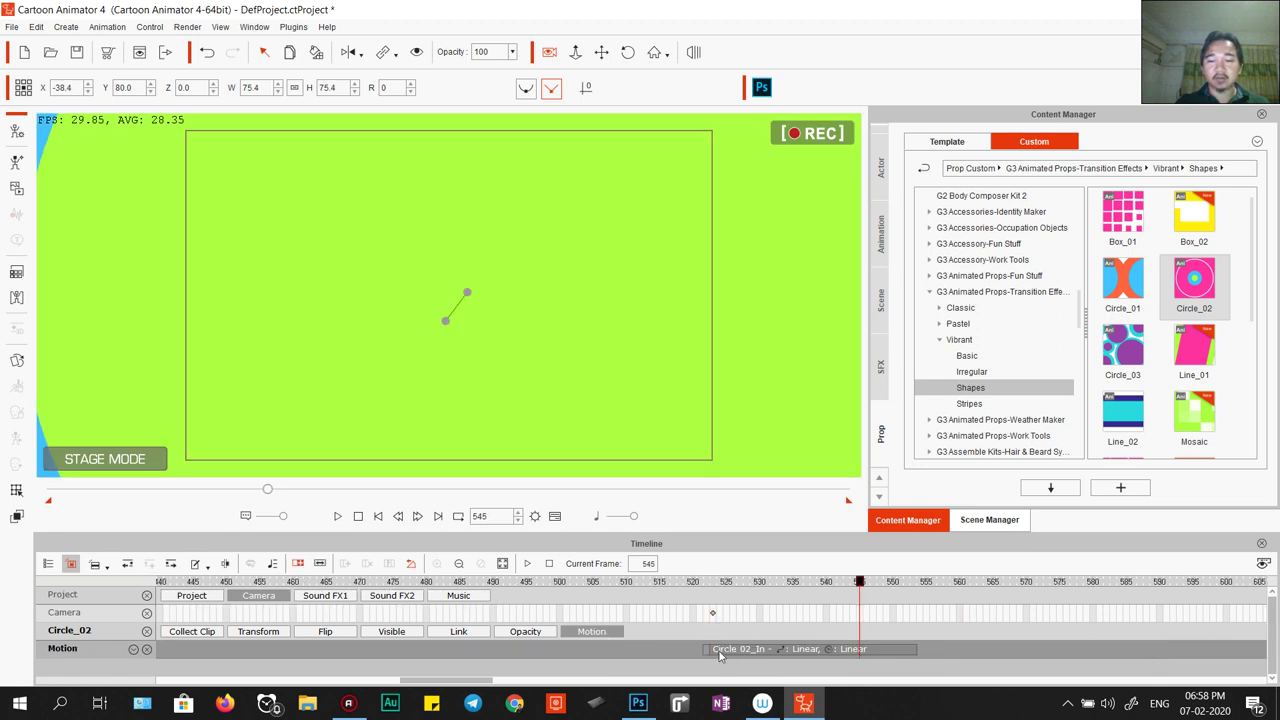
{"action": "left_click", "coordinate": [613, 645]}
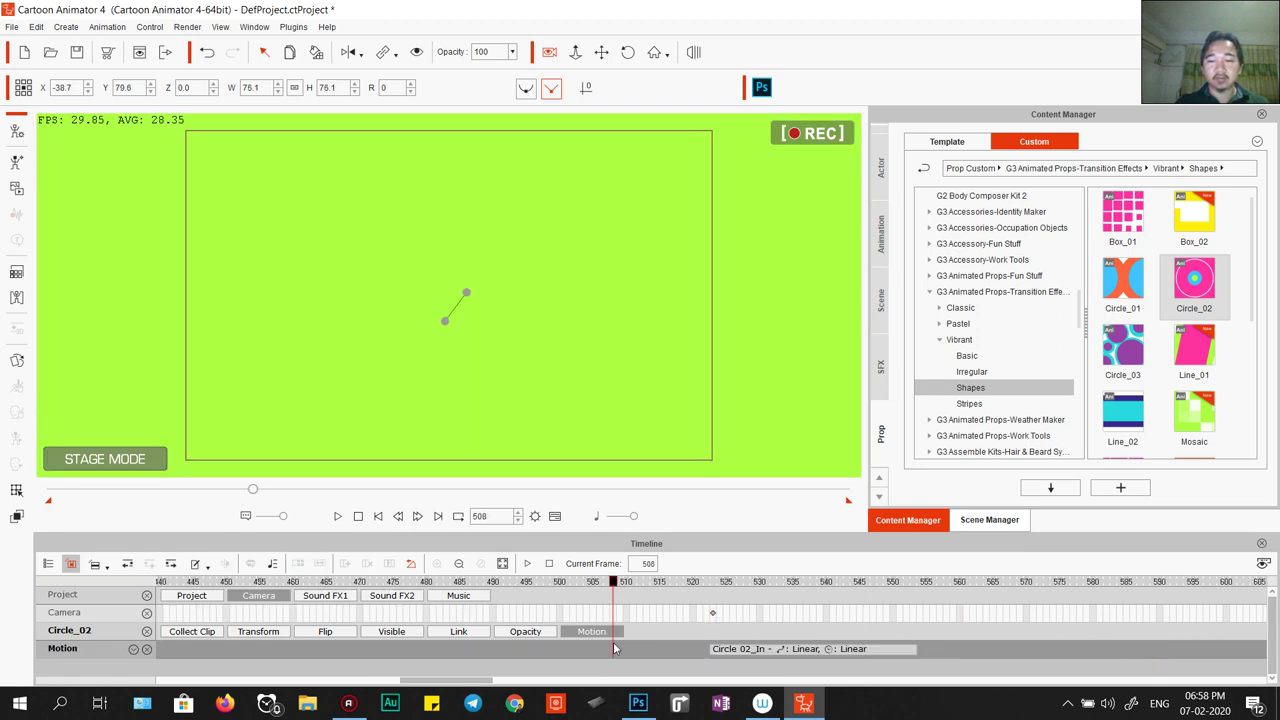
{"action": "key", "text": "space"}
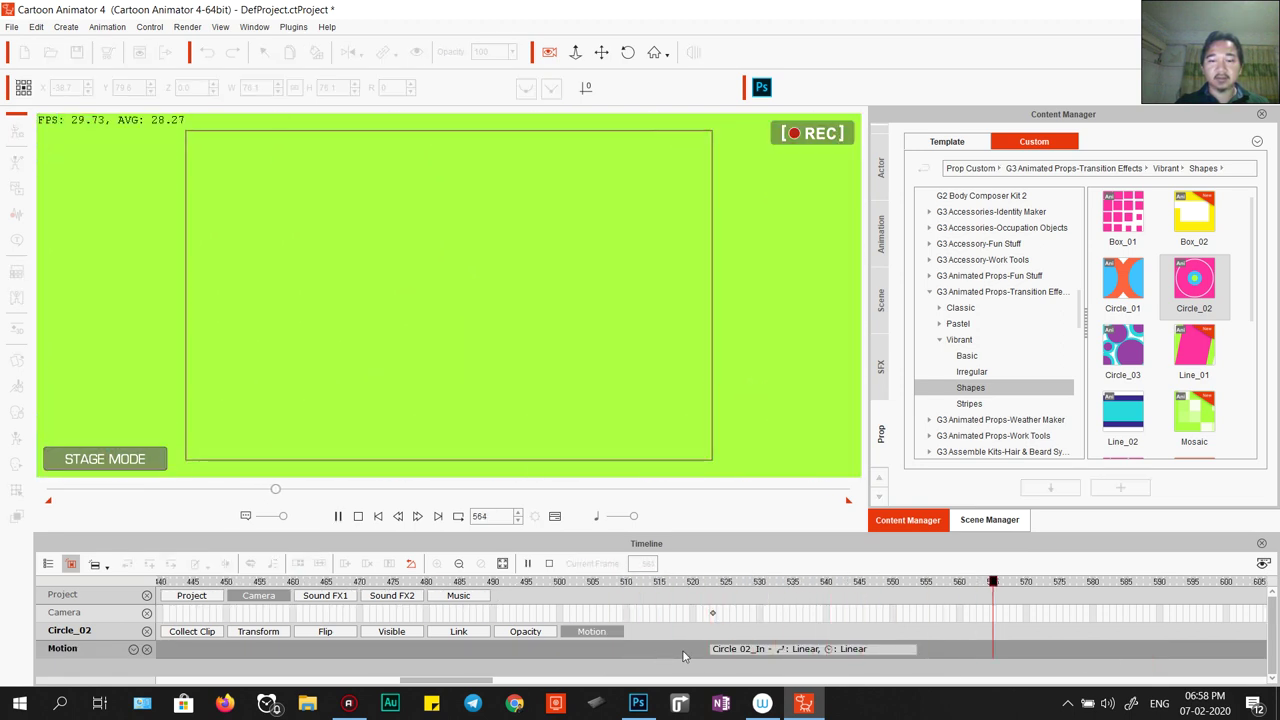
Around frames 533–534, center the circle prop in the camera view at about X -48.1, Y 67.3.
{"action": "left_click", "coordinate": [713, 650]}
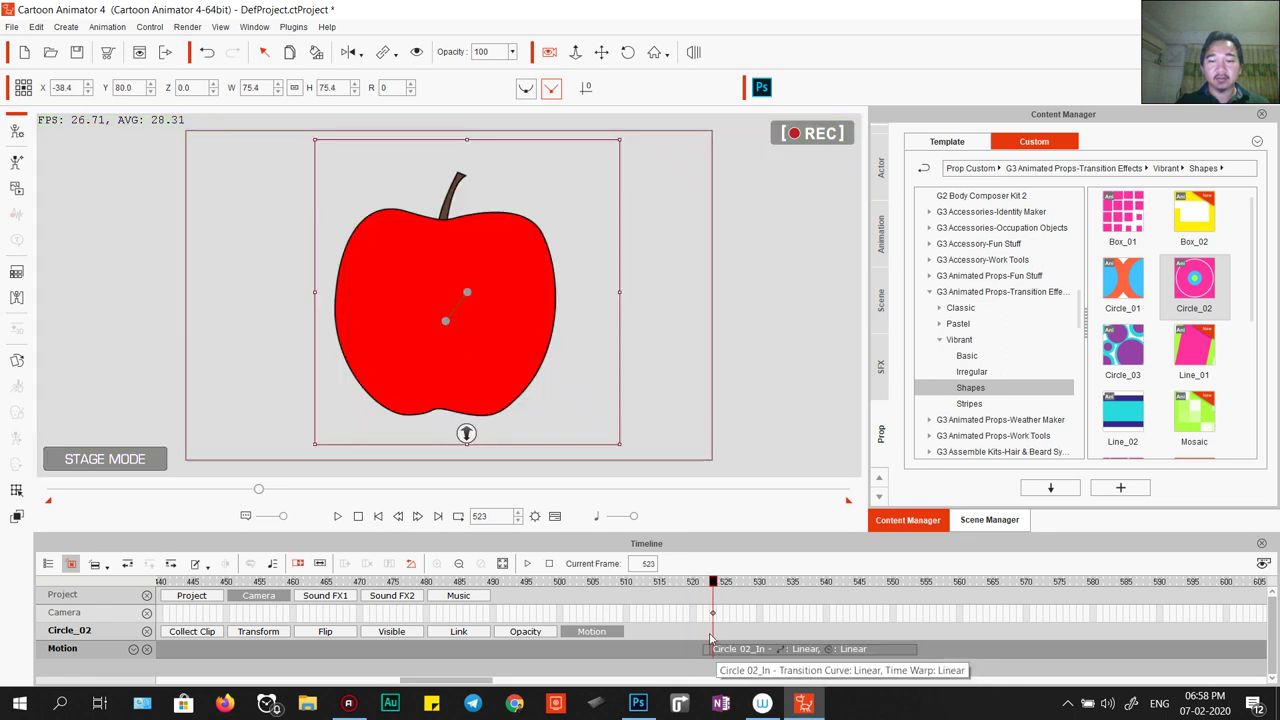
{"action": "left_click_drag", "start_coordinate": [726, 585], "coordinate": [773, 587]}
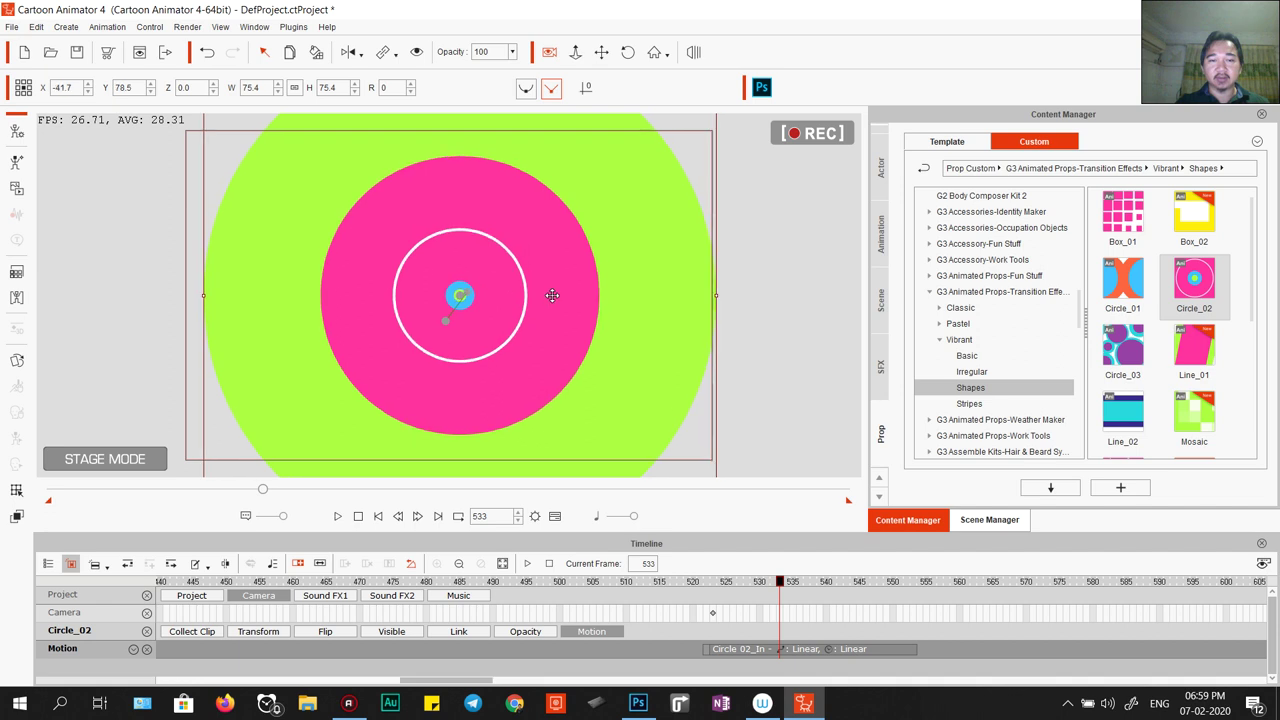
{"action": "mouse_move", "coordinate": [779, 584]}
{"action": "left_mouse_down"}
{"action": "mouse_move", "coordinate": [728, 586]}
{"action": "mouse_move", "coordinate": [786, 587]}
{"action": "left_mouse_up"}
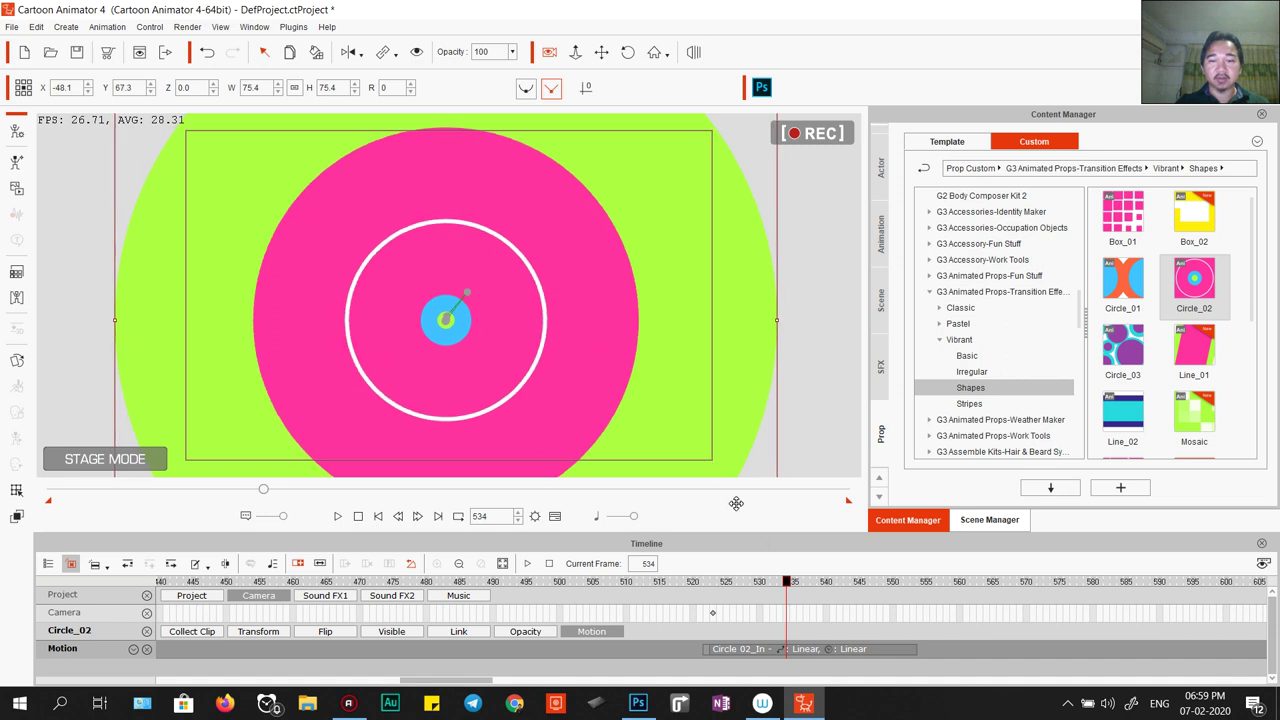
Show the circle prop's transform track, shift the centered position key to frame 523 and check the transition's start.
{"action": "left_click", "coordinate": [258, 631]}
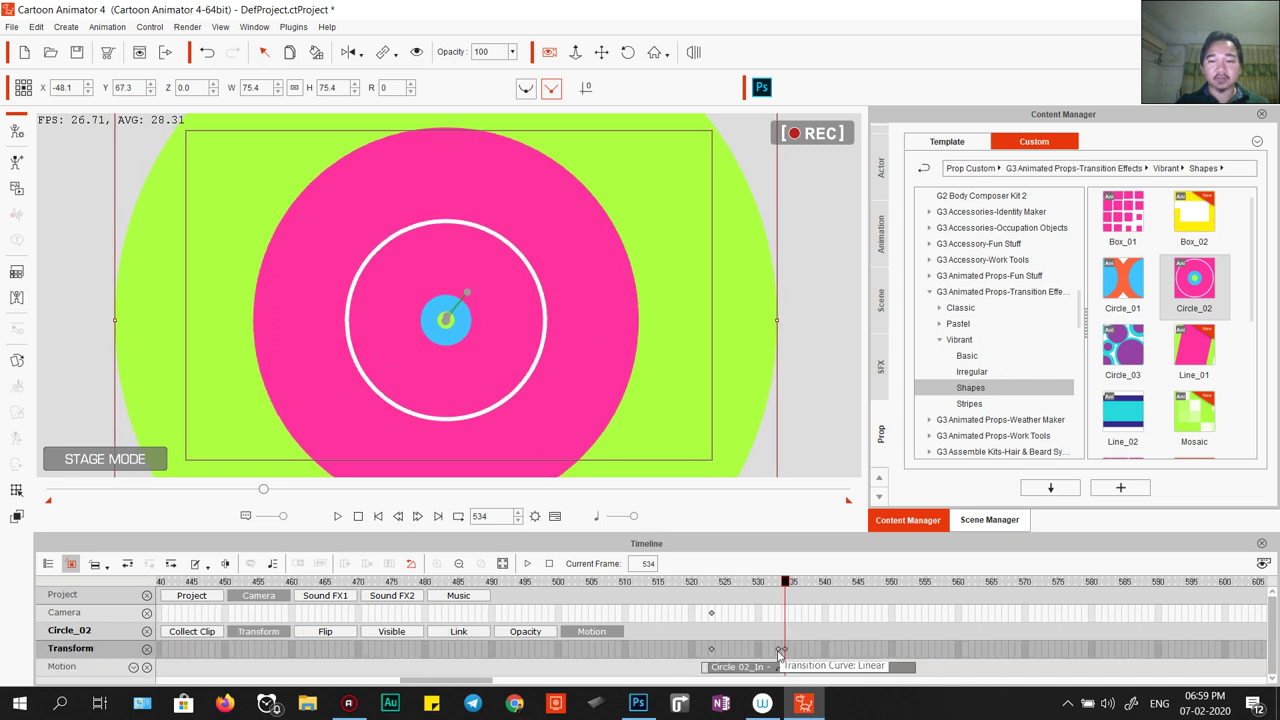
{"action": "left_click", "coordinate": [781, 652]}
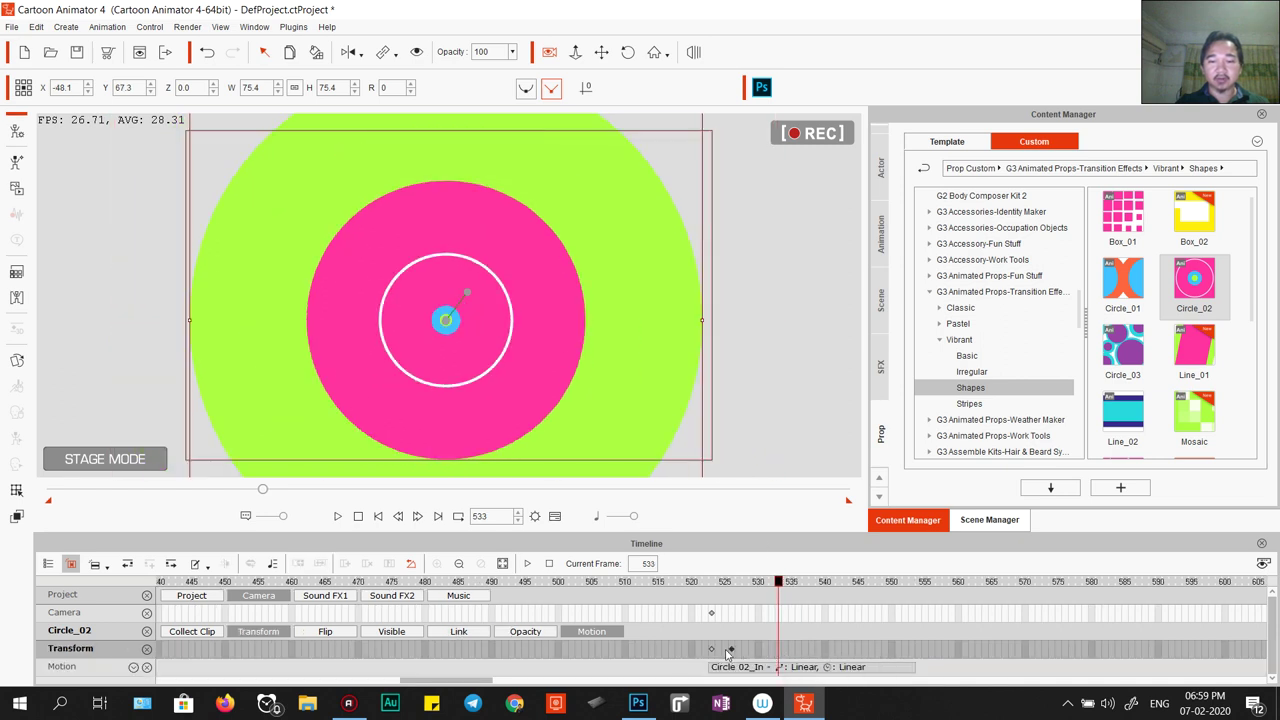
{"action": "left_click", "coordinate": [709, 651]}
{"action": "left_click", "coordinate": [698, 667]}
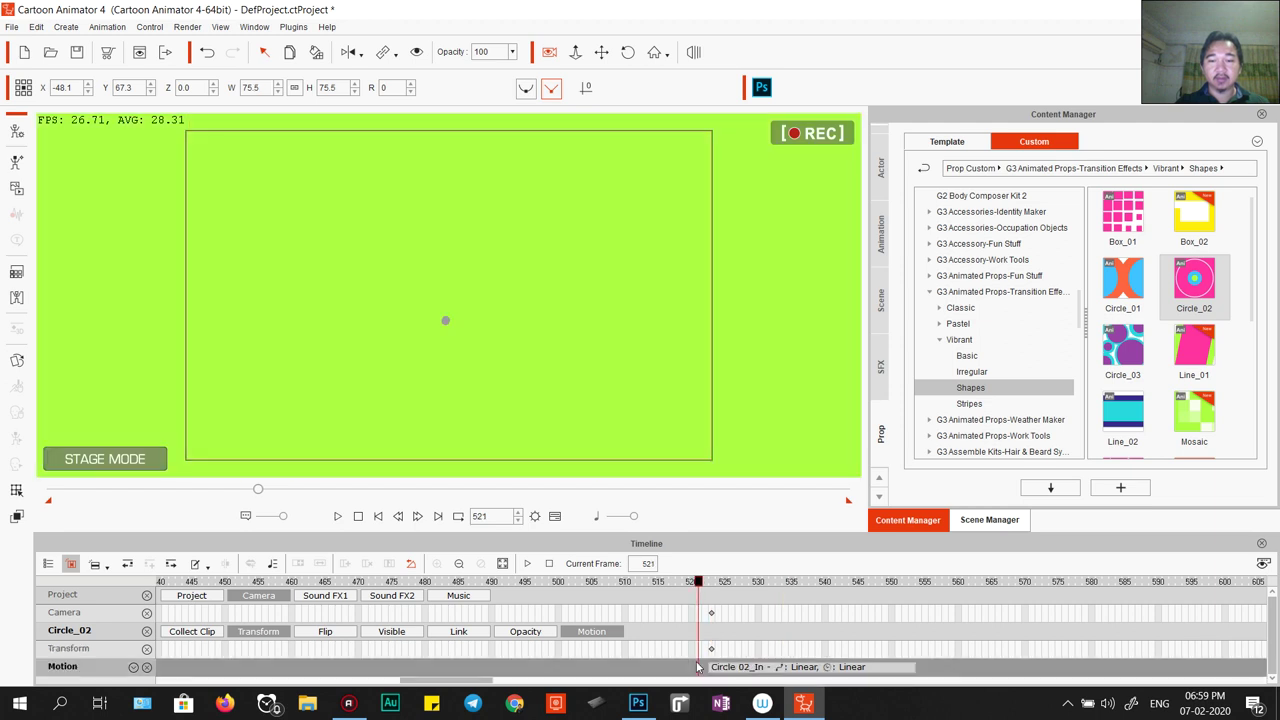
{"action": "left_click", "coordinate": [712, 667]}
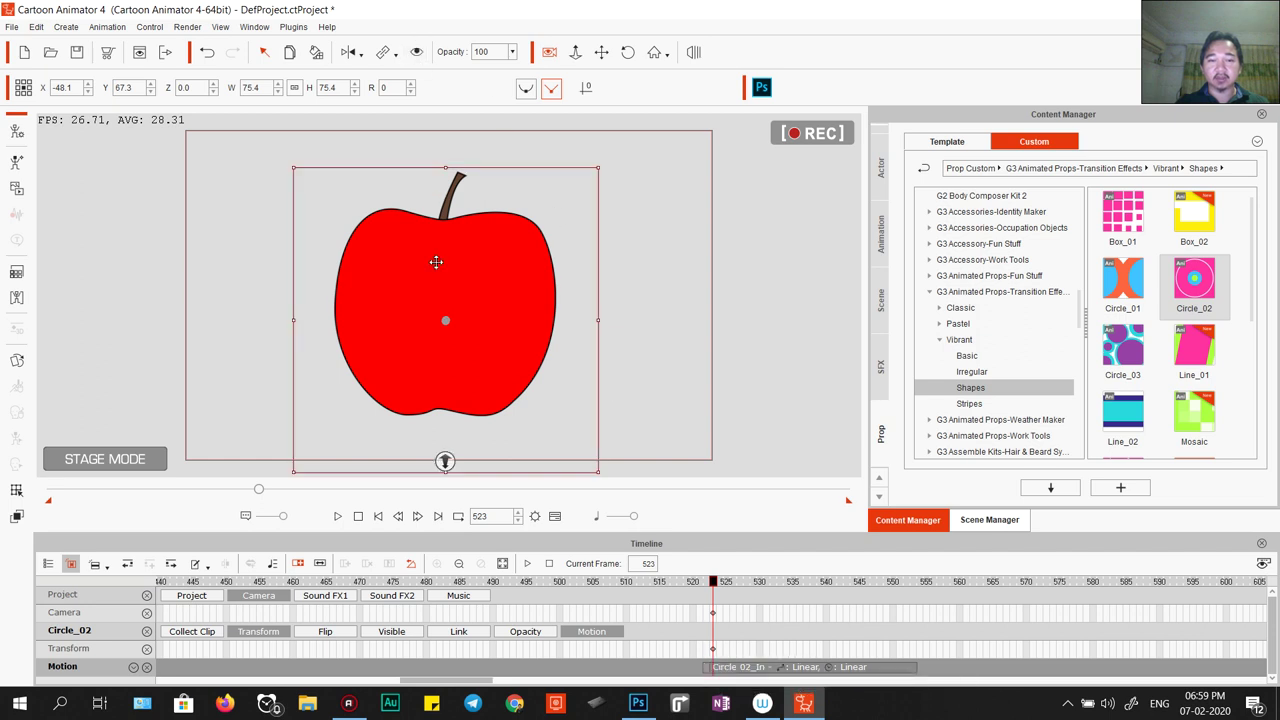
Return to frame 1 and hide the circle prop there.
{"action": "left_click", "coordinate": [362, 518]}
{"action": "left_click", "coordinate": [417, 52]}
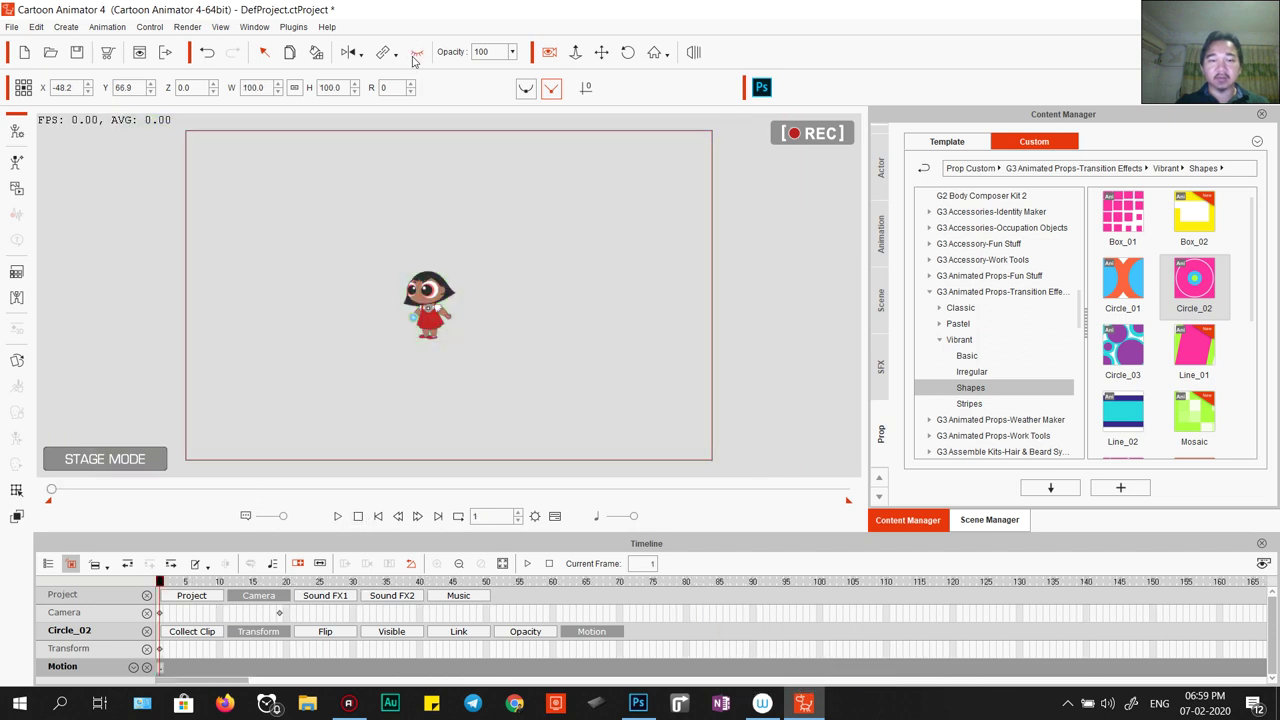
Play back the Circle_02 transition from around frame 520 to check its timing.
{"action": "left_click", "coordinate": [773, 652]}
{"action": "key", "text": "space"}
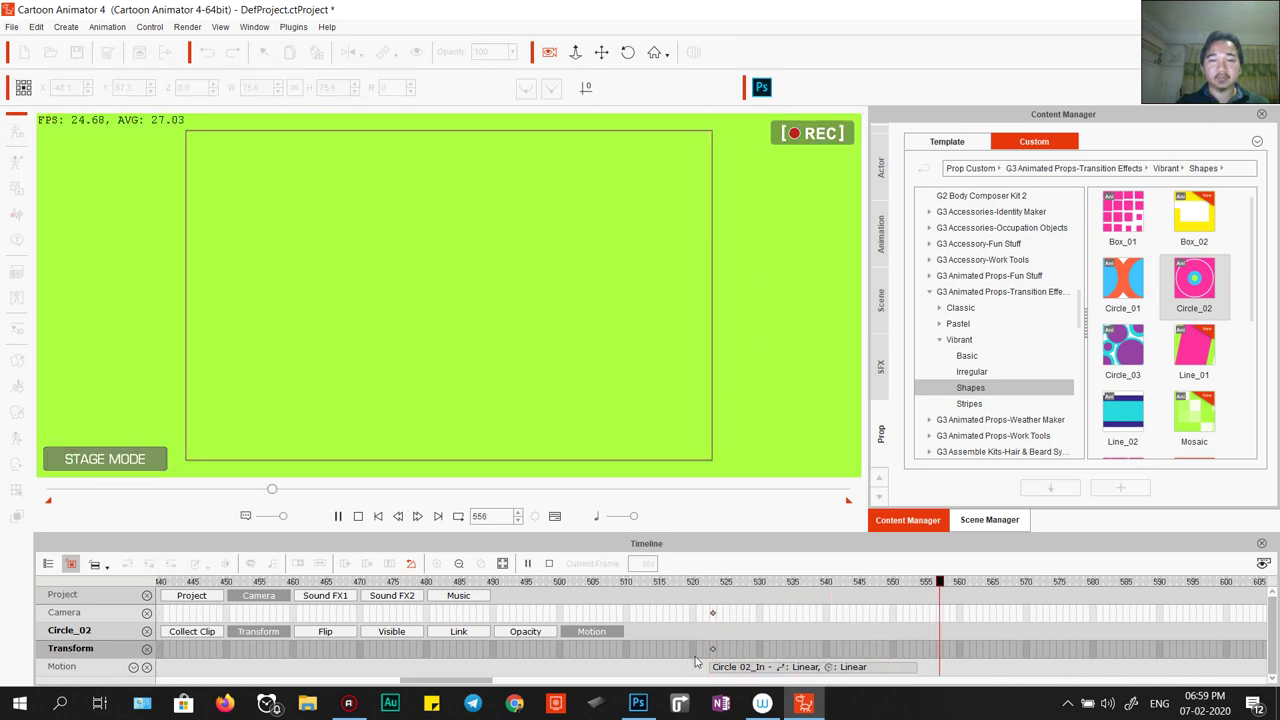
{"action": "left_click", "coordinate": [697, 661]}
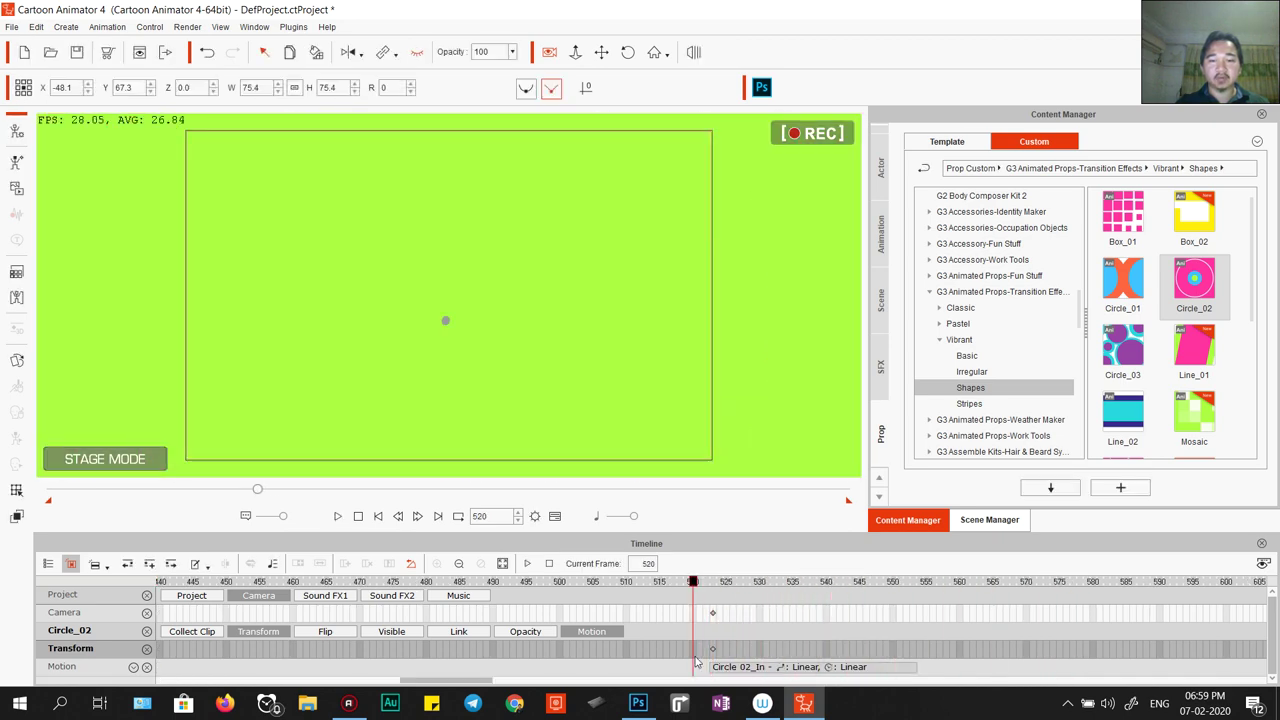
{"action": "key", "text": "space"}
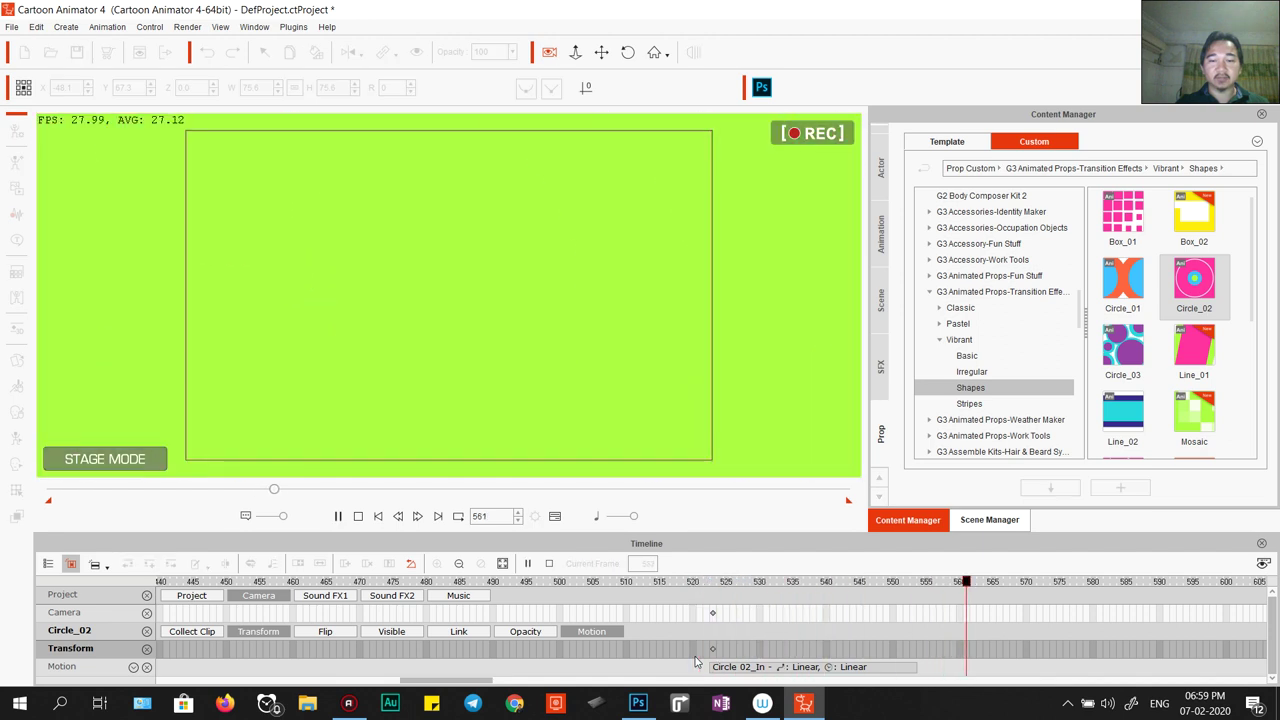
{"action": "key", "text": "space"}
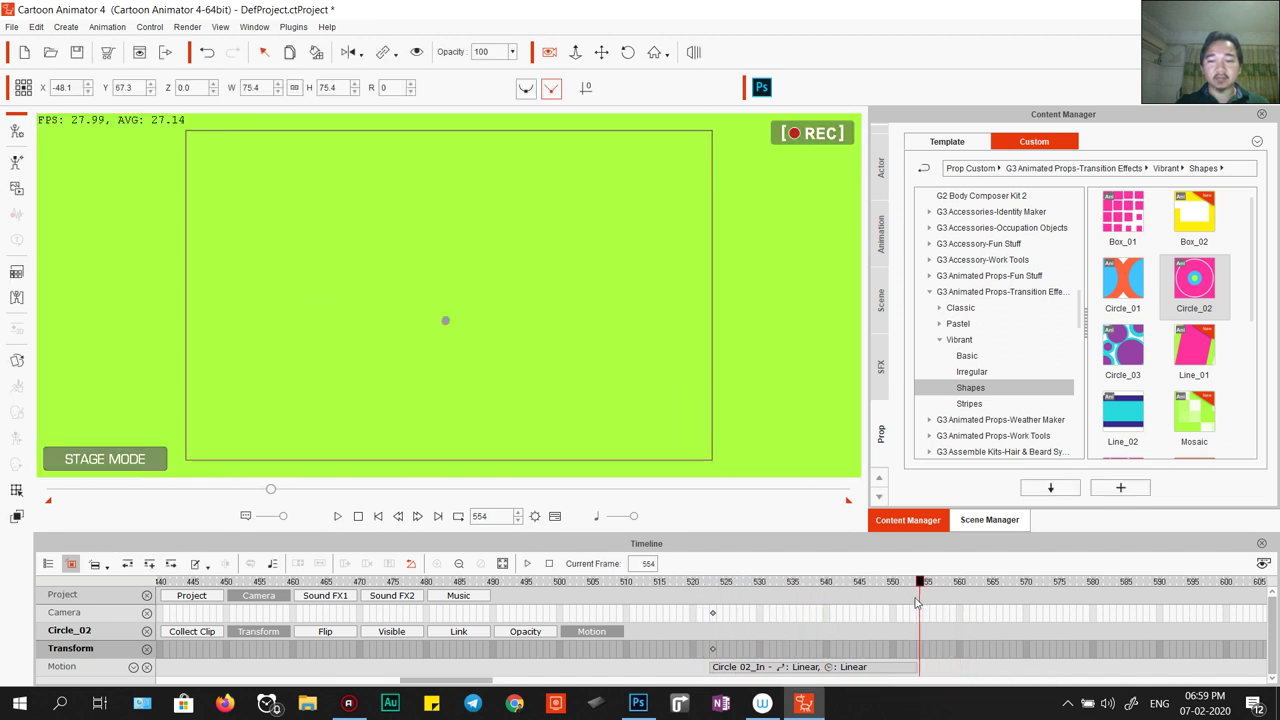
Play the whole animation from the first frame through the green circle transition.
{"action": "left_click", "coordinate": [378, 522]}
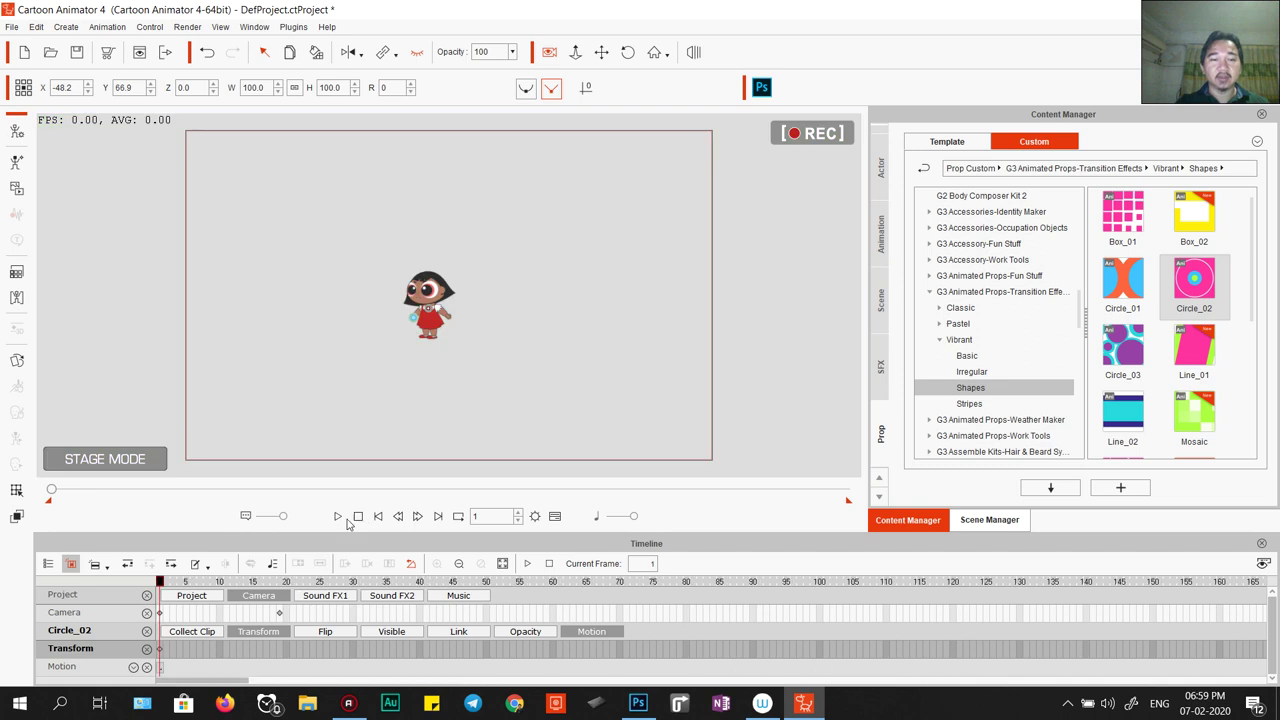
{"action": "left_click", "coordinate": [339, 517]}
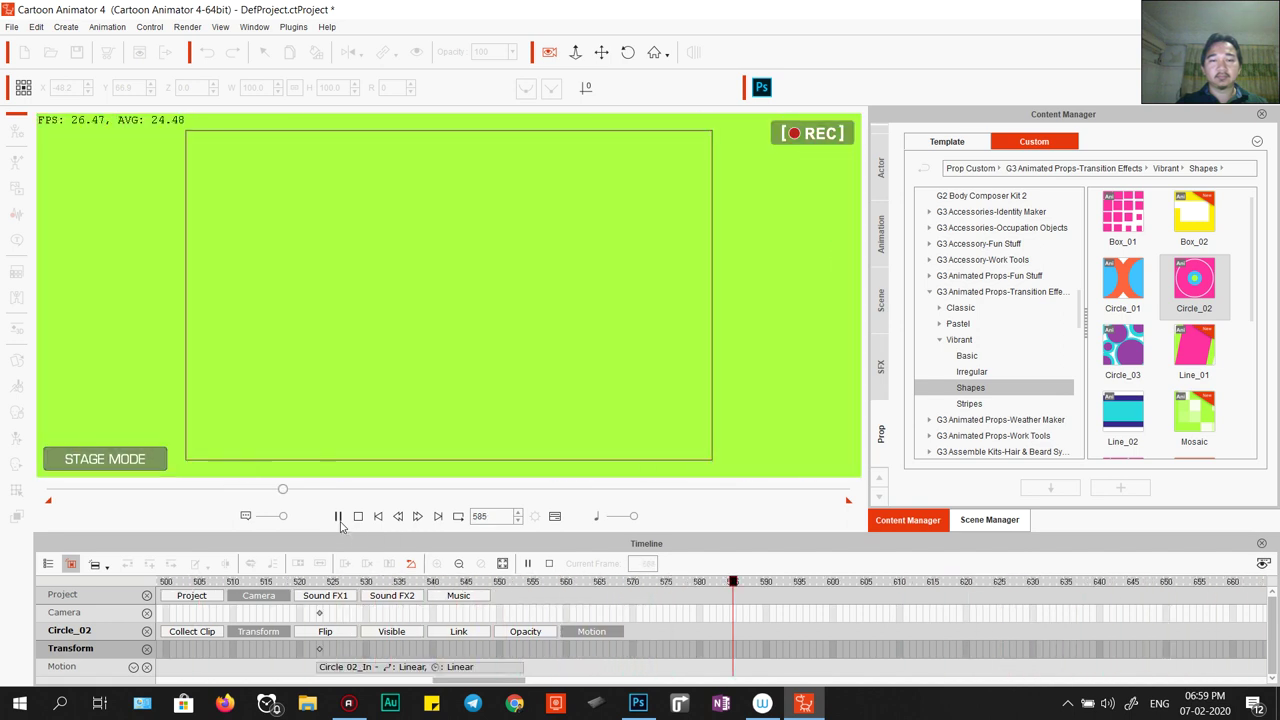
{"action": "left_click", "coordinate": [338, 517]}
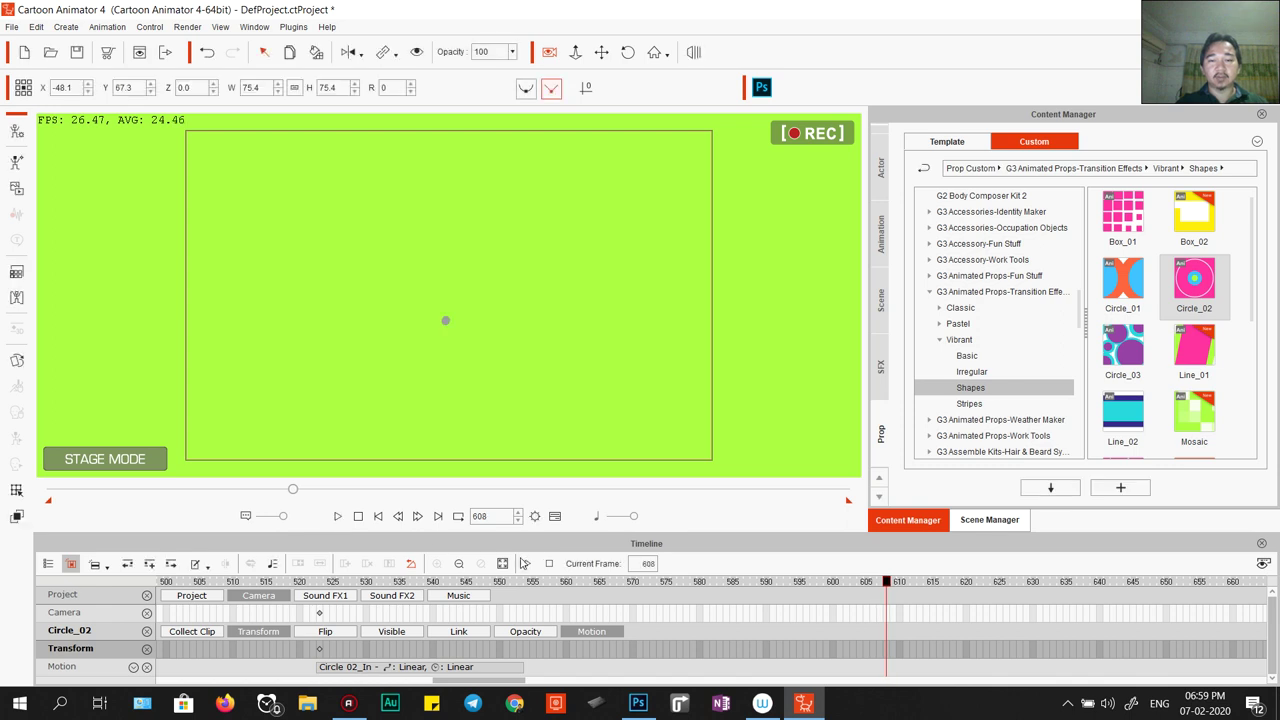
Show the project's Music track, split the I_ll_Remember_You clip at frame 594, and remove the part after the split.
{"action": "left_click", "coordinate": [452, 597]}
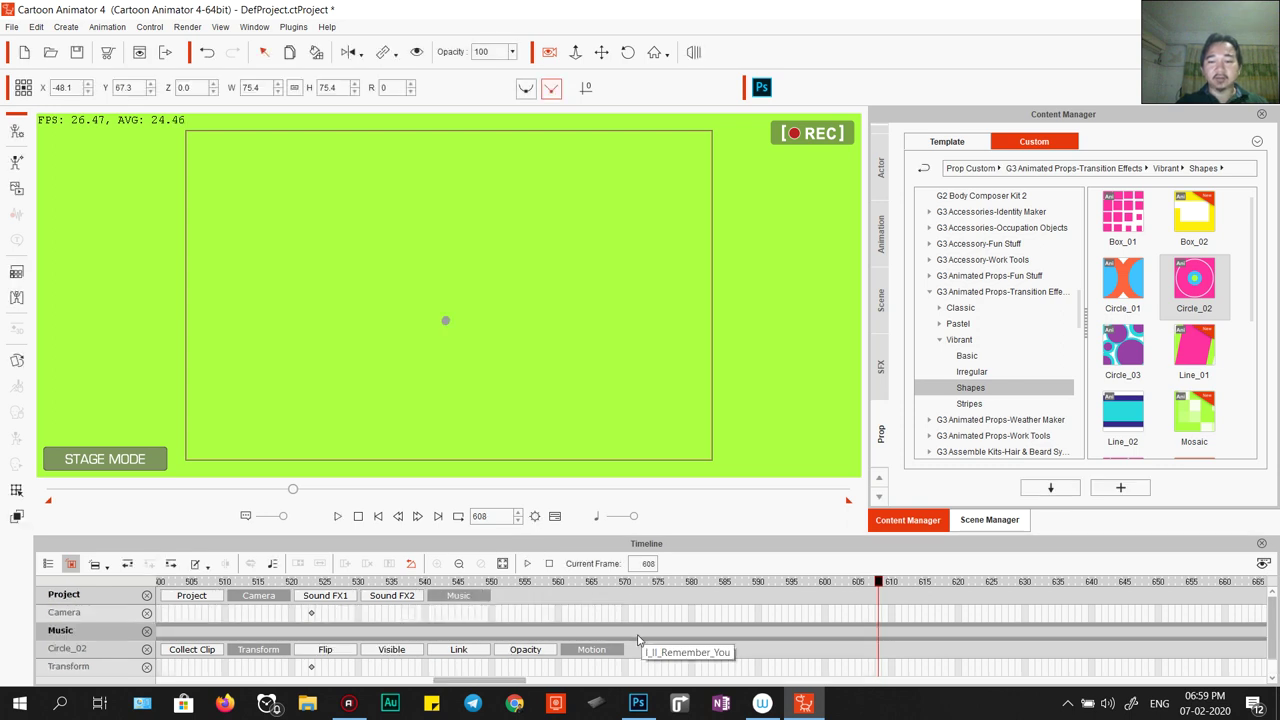
{"action": "scroll", "coordinate": [590, 656], "scroll_direction": "down", "scroll_amount": 1}
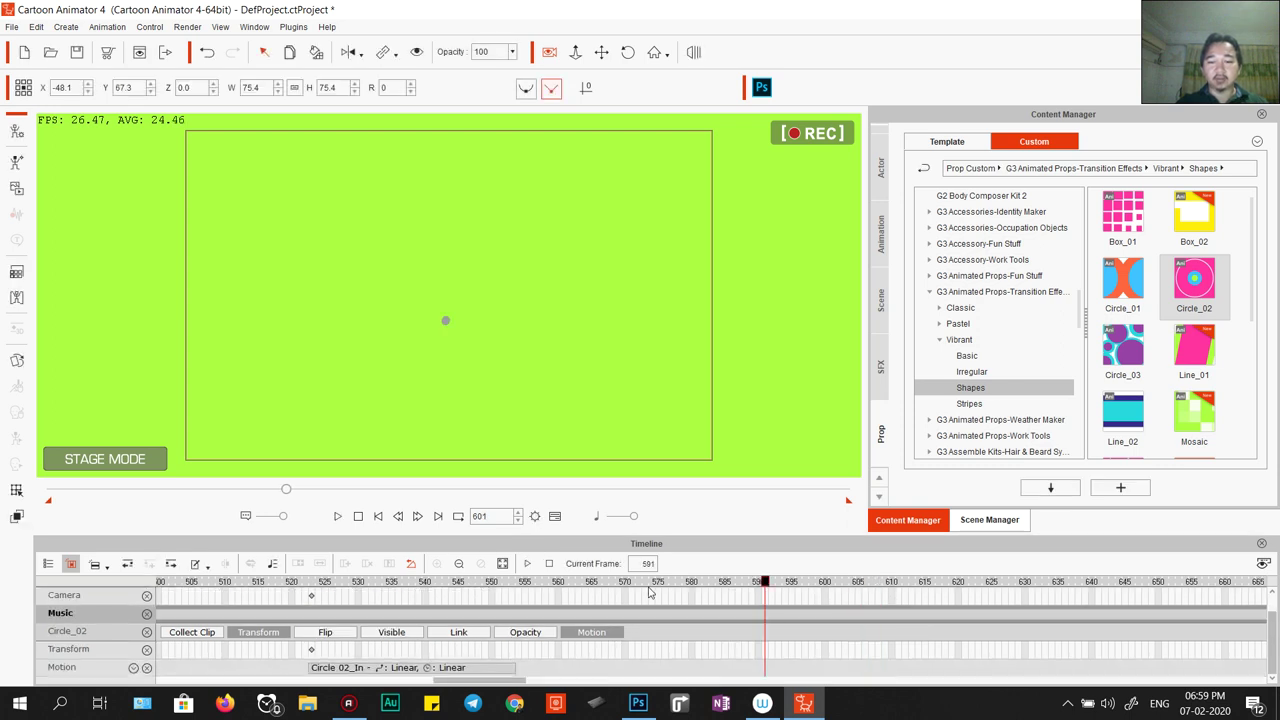
{"action": "left_click_drag", "start_coordinate": [648, 593], "coordinate": [518, 594]}
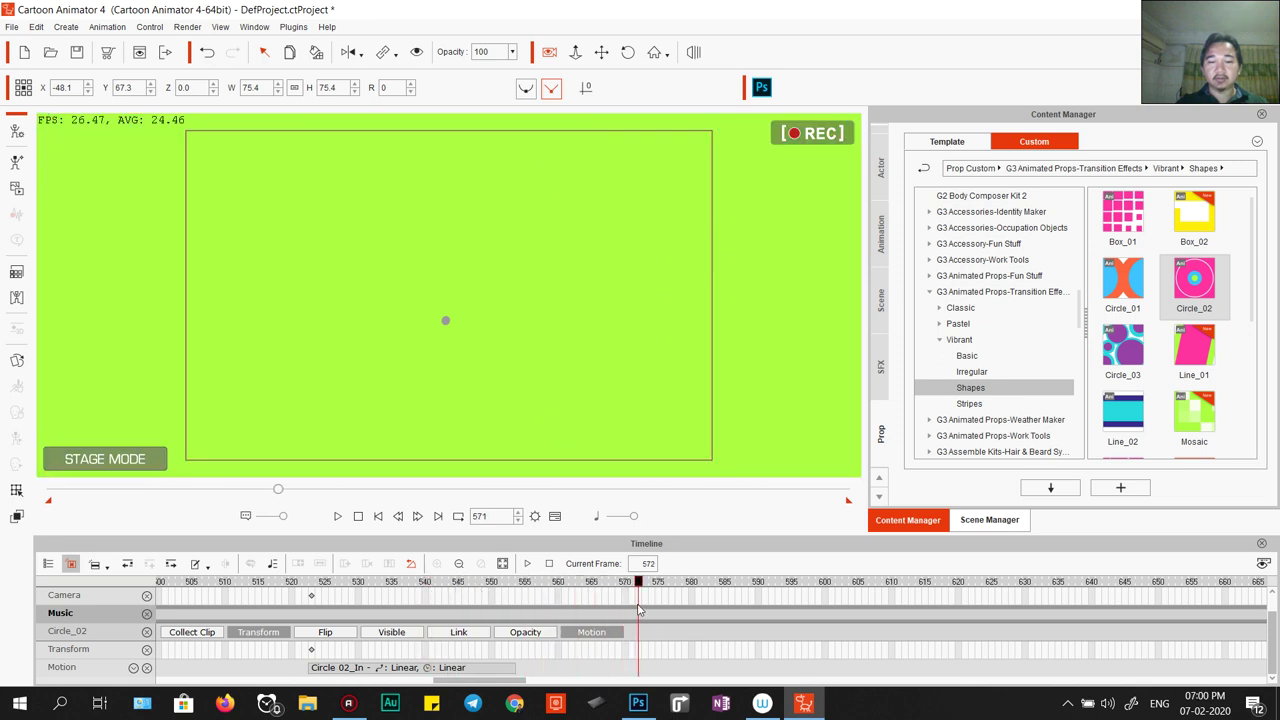
{"action": "right_click", "coordinate": [786, 617]}
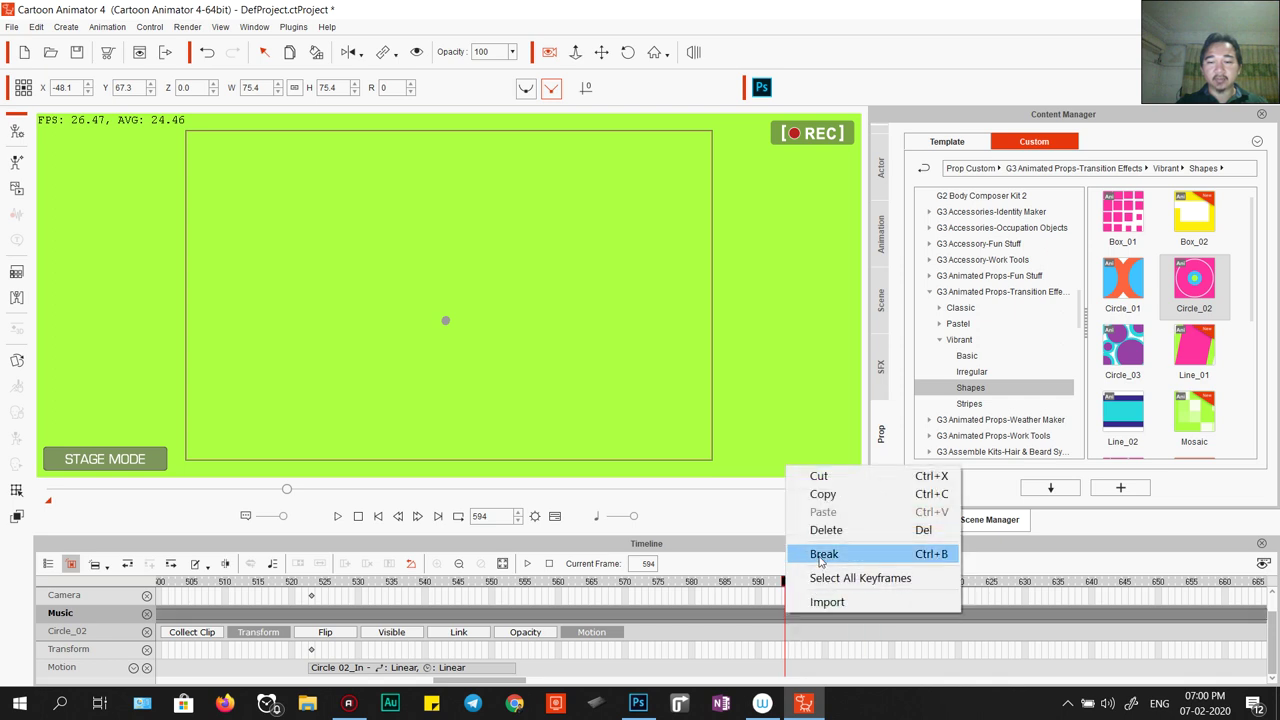
{"action": "left_click", "coordinate": [822, 554]}
{"action": "left_click", "coordinate": [796, 617]}
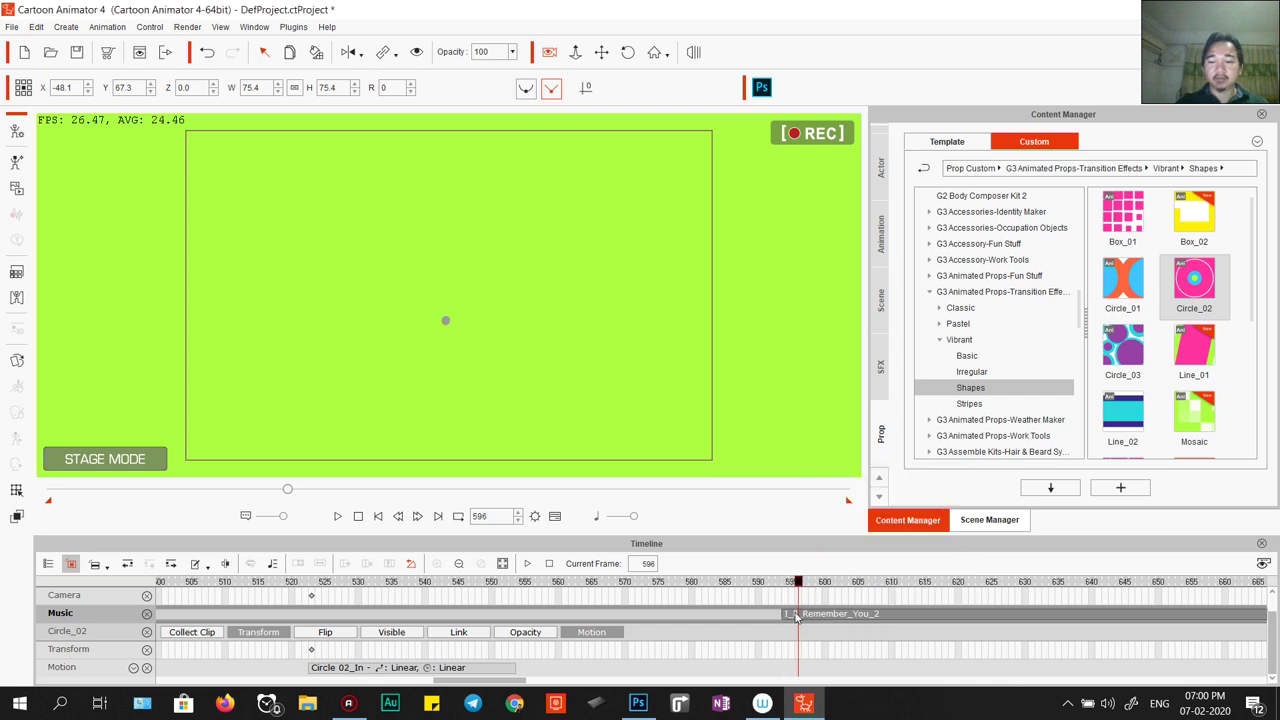
Give the remaining music clip a fade in of 11% and a fade out of 14%.
{"action": "double_click", "coordinate": [768, 617]}
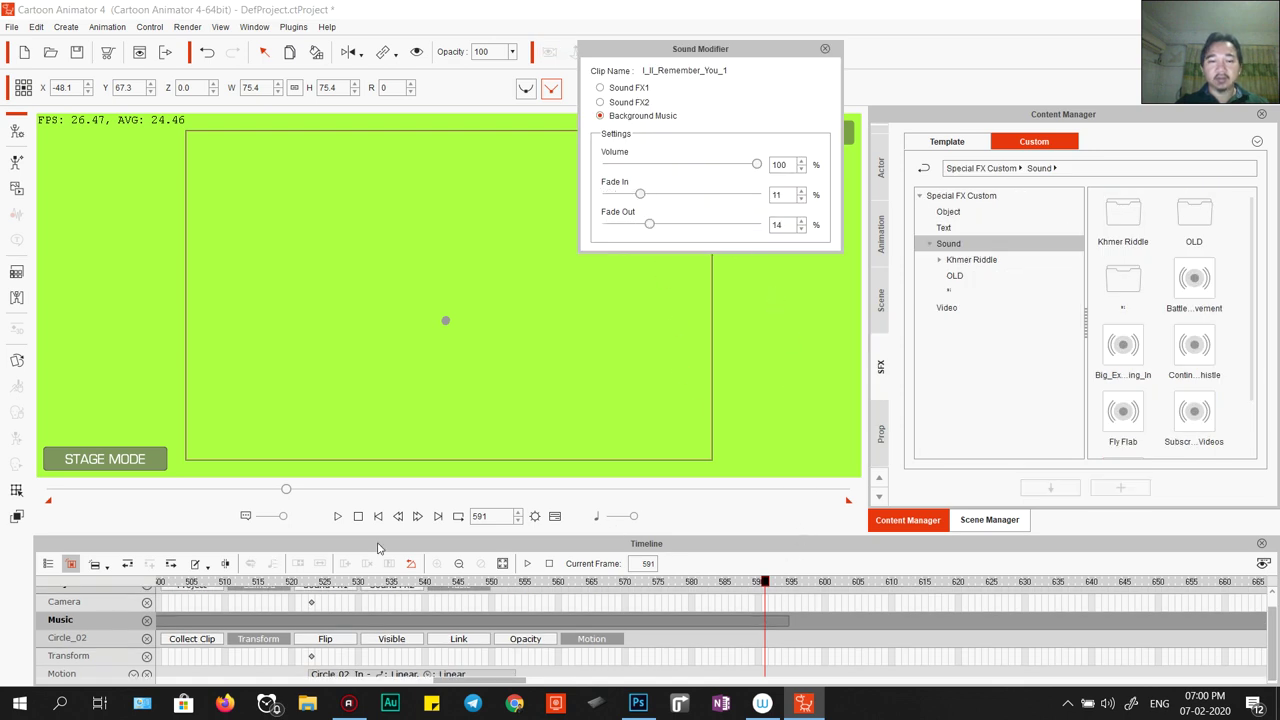
{"action": "left_click", "coordinate": [824, 49]}
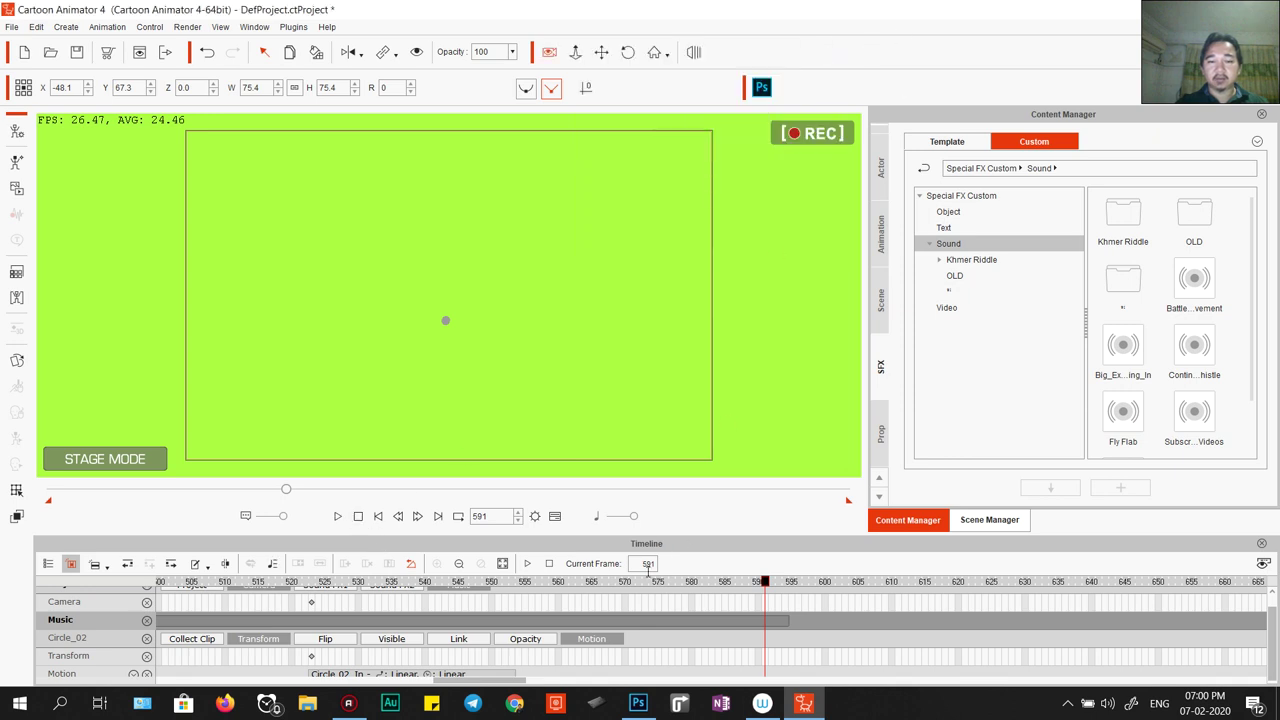
Play back the end of the music and shorten the playback range to end at about frame 596.
{"action": "left_click", "coordinate": [421, 626]}
{"action": "key", "text": "space"}
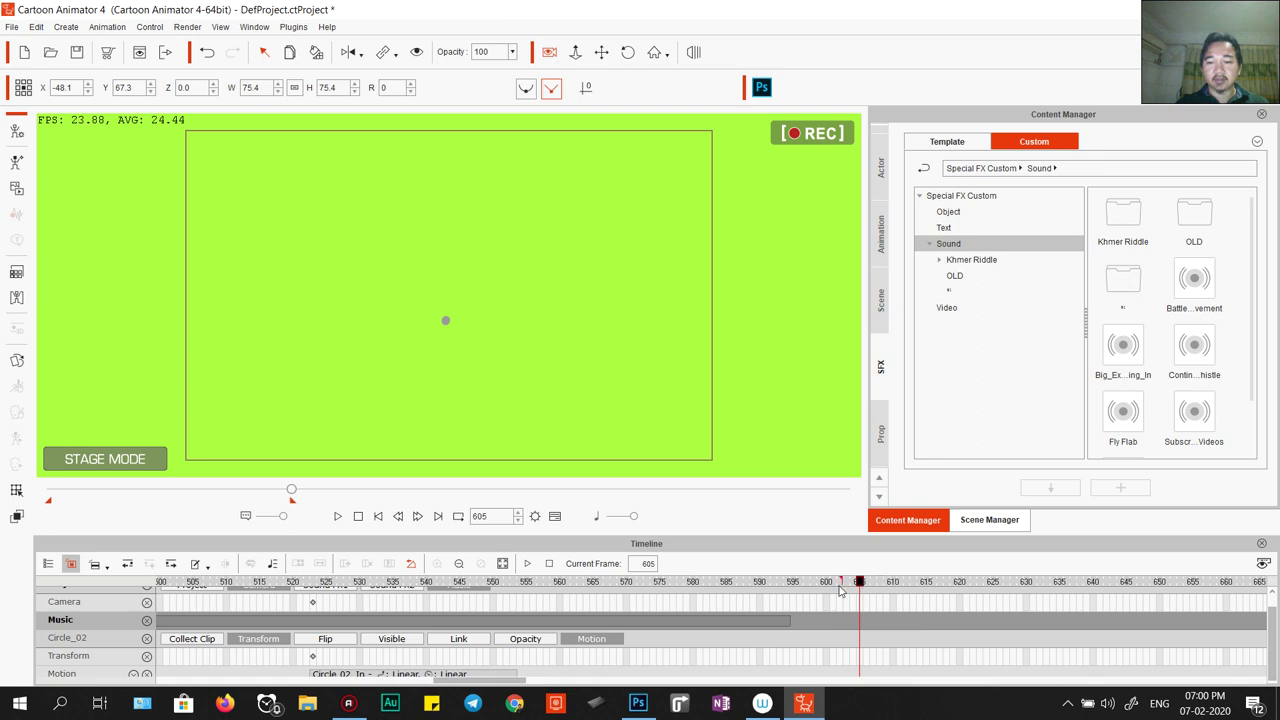
{"action": "left_click", "coordinate": [799, 582]}
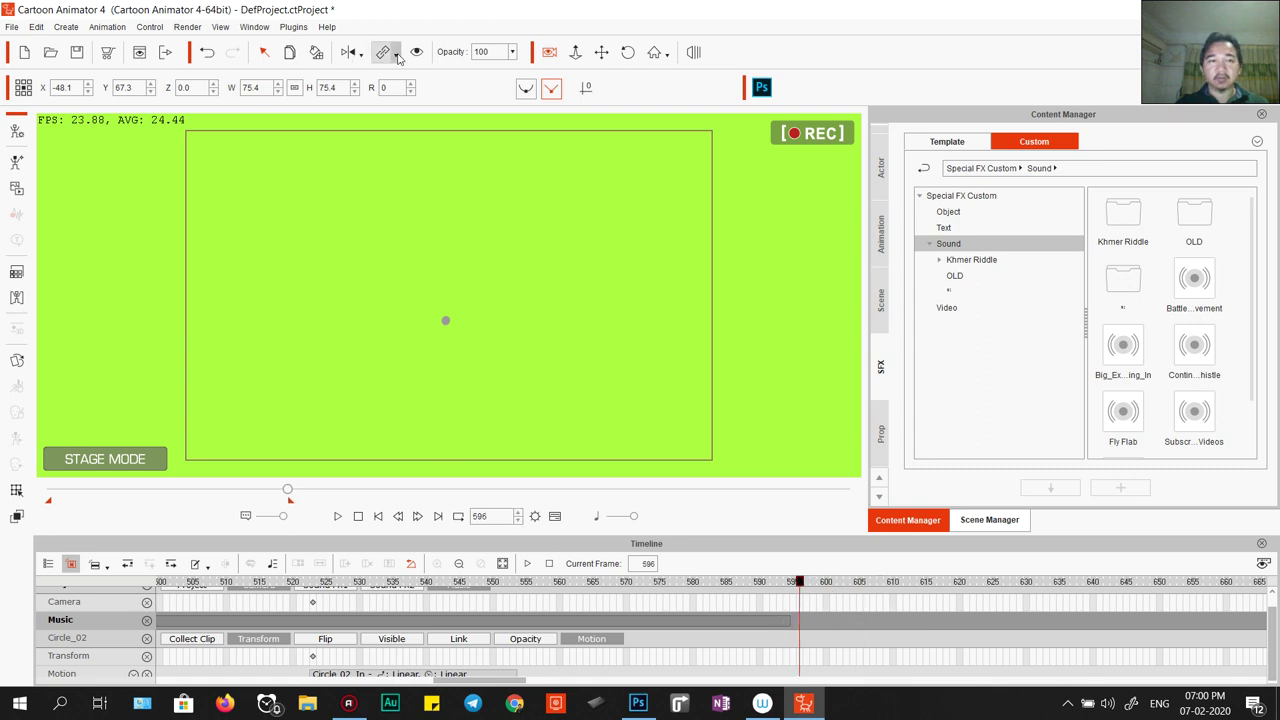
Set the video render format to MP4 and the frame size to HD 1080p (1920x1080), without exporting.
{"action": "left_click", "coordinate": [166, 53]}
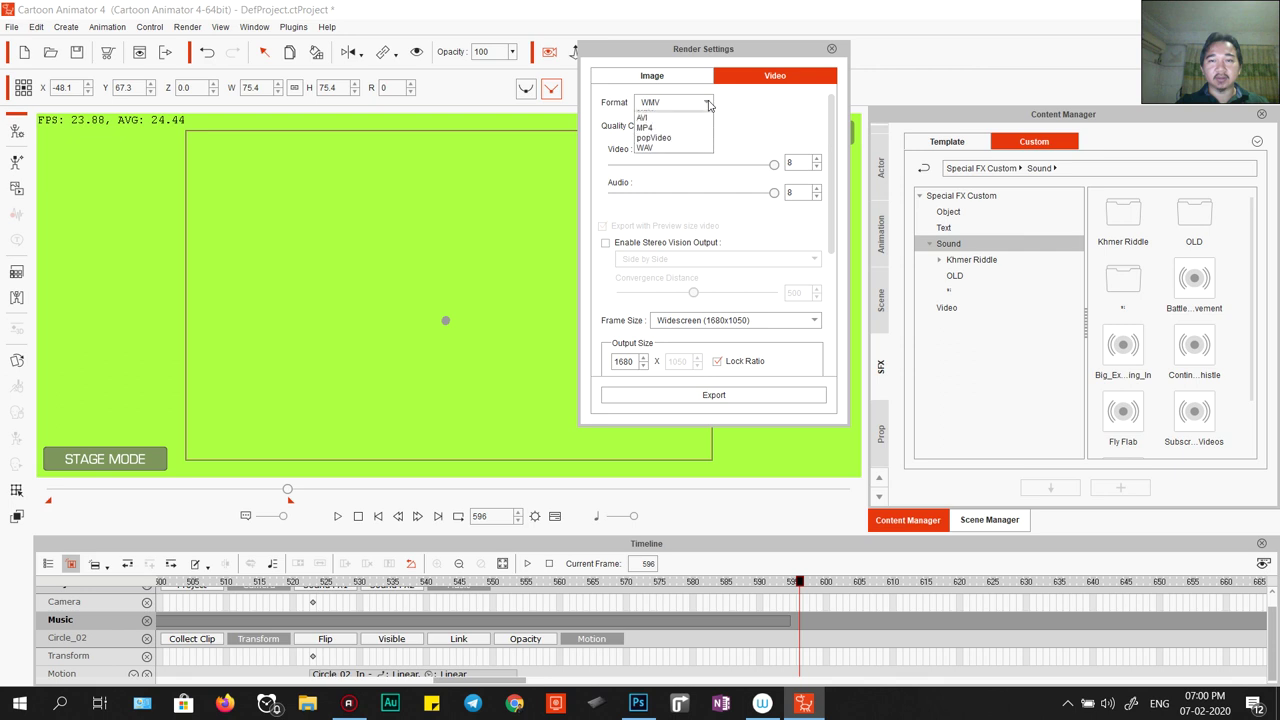
{"action": "left_click", "coordinate": [646, 136]}
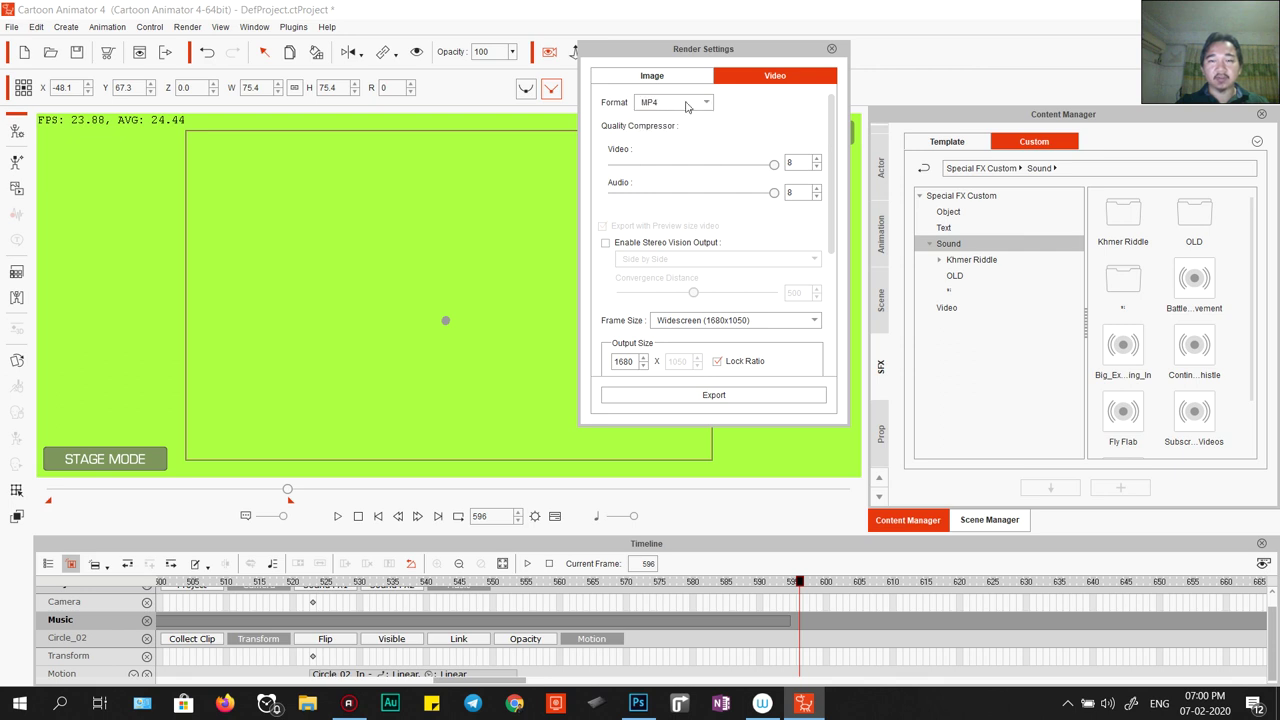
{"action": "left_click", "coordinate": [737, 319]}
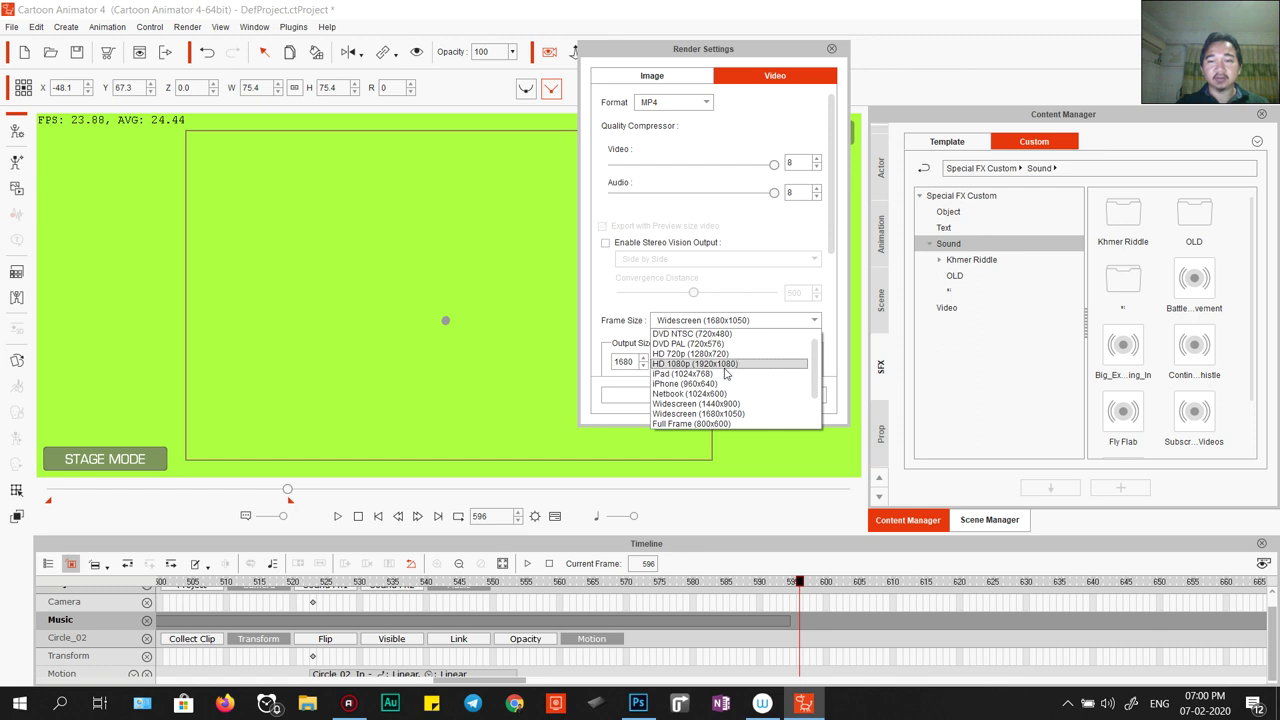
{"action": "left_click", "coordinate": [727, 364]}
{"action": "left_click", "coordinate": [832, 50]}
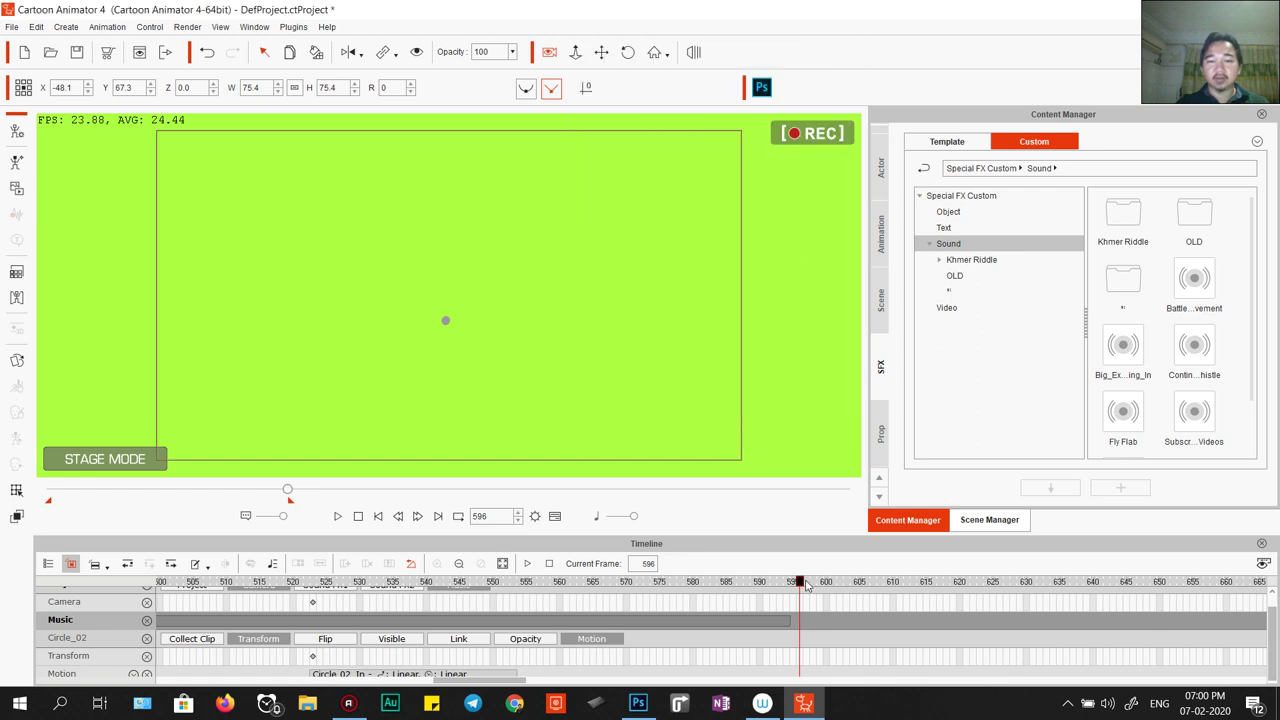
Preview the ending, then play the animation from the first frame with the playback volume at minimum and looping turned on.
{"action": "key", "text": "space"}
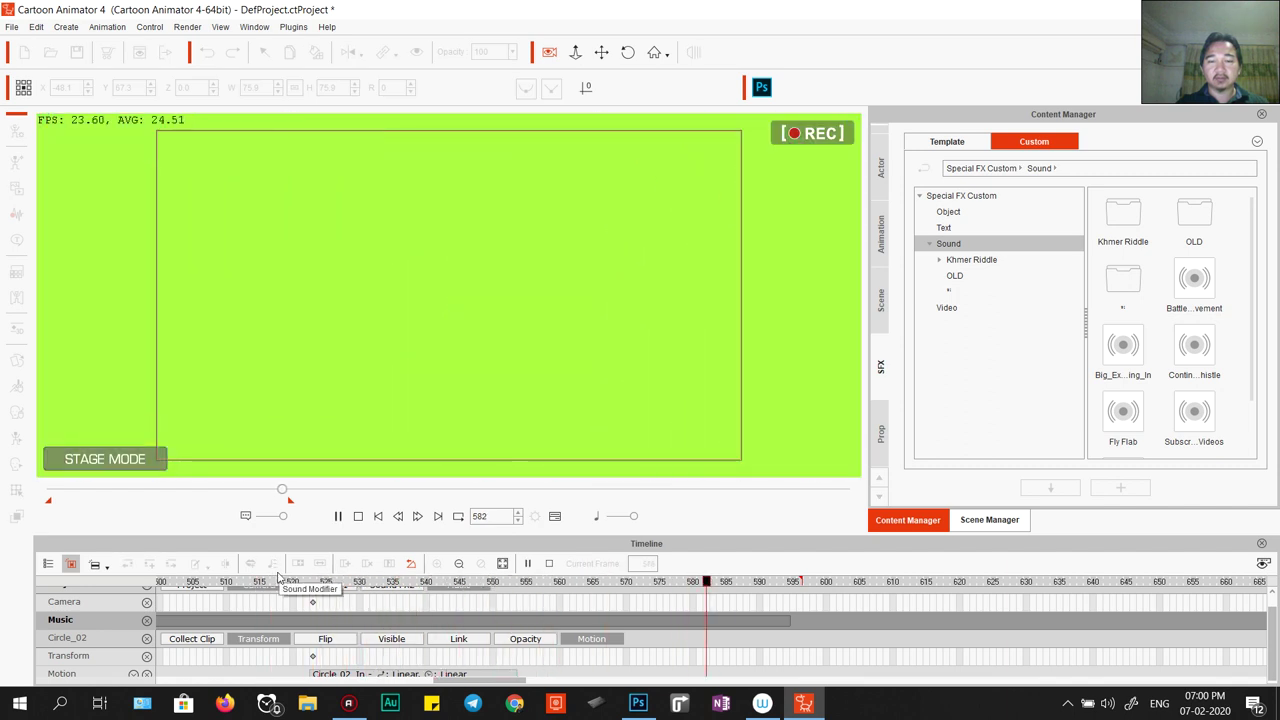
{"action": "key", "text": "space"}
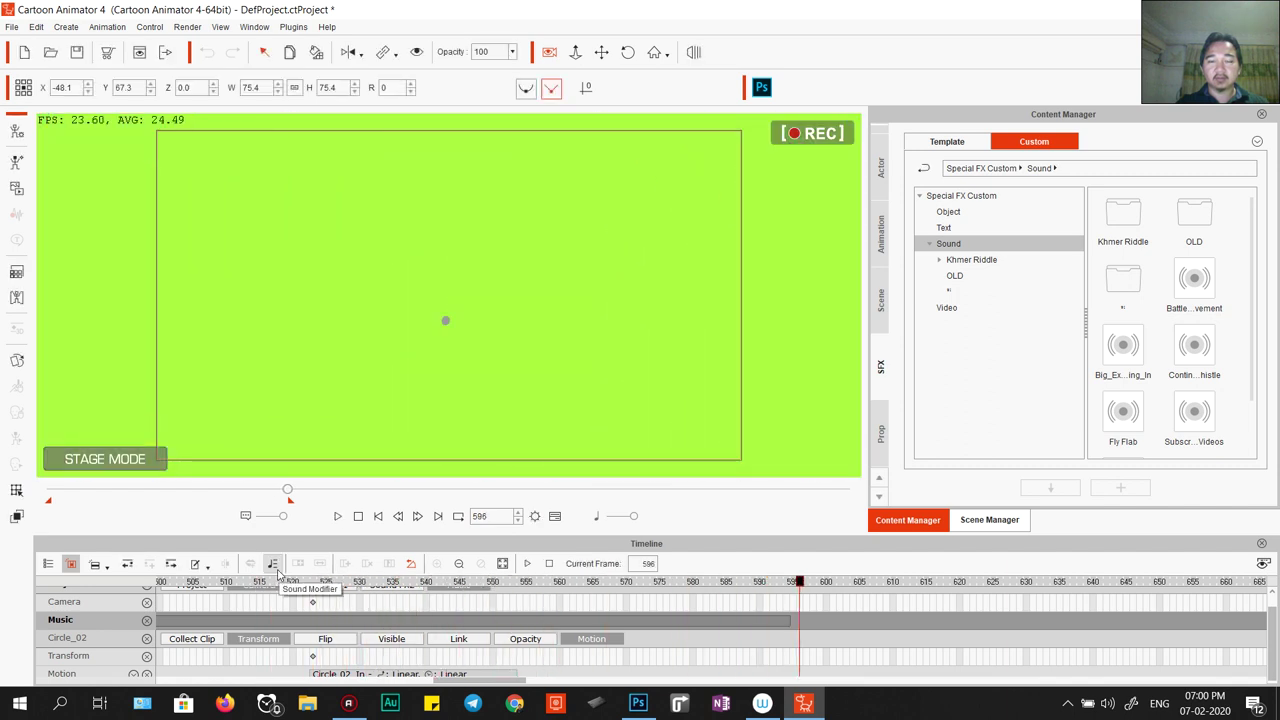
{"action": "left_click", "coordinate": [358, 516]}
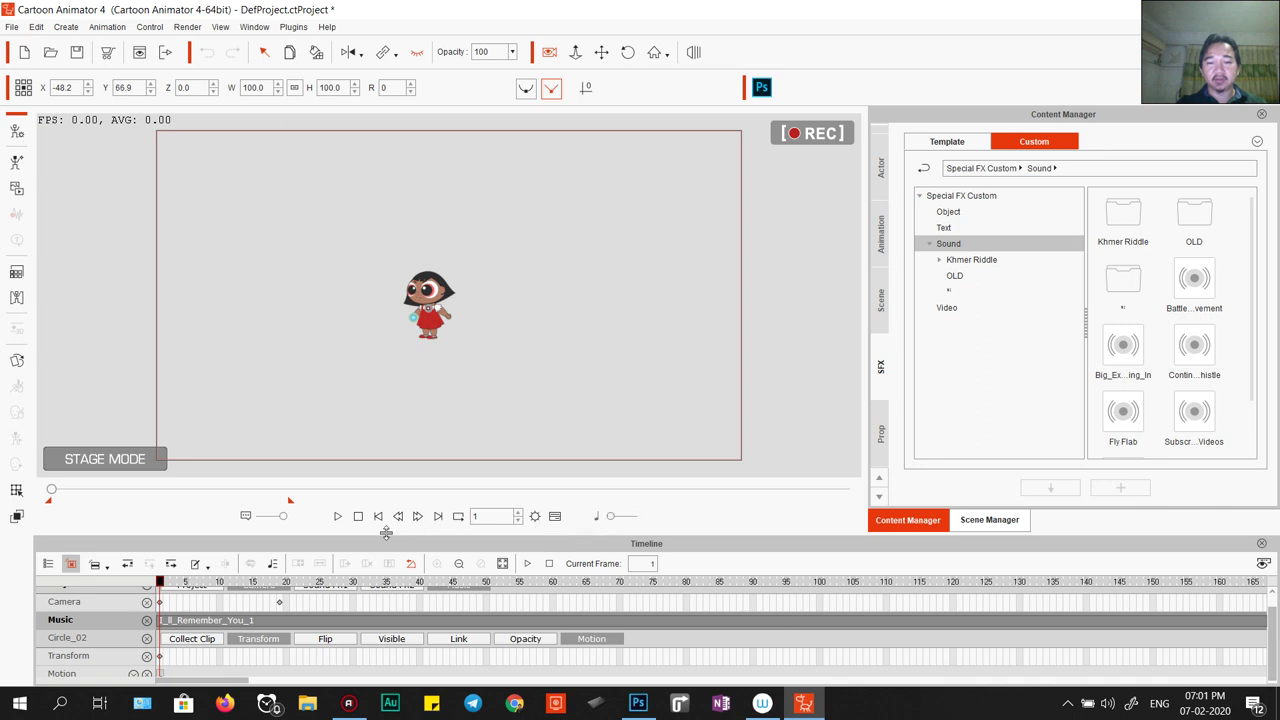
{"action": "left_click", "coordinate": [337, 516]}
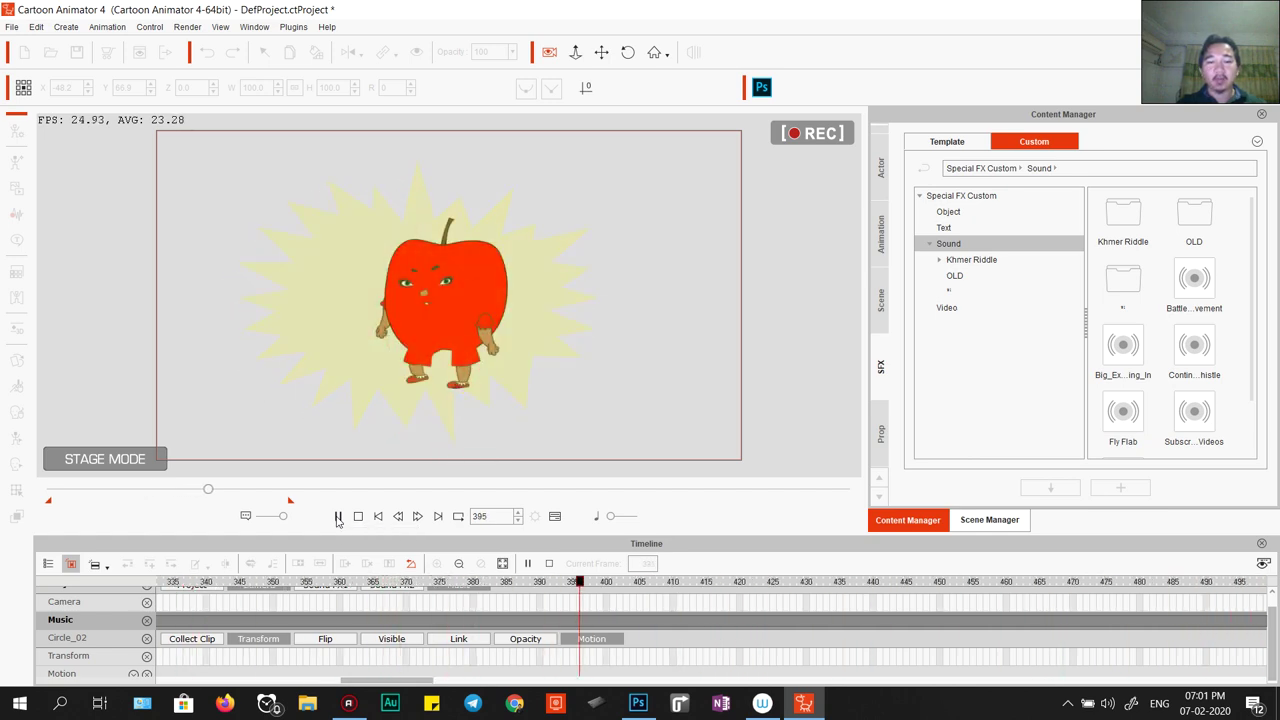
{"action": "left_click", "coordinate": [457, 516]}
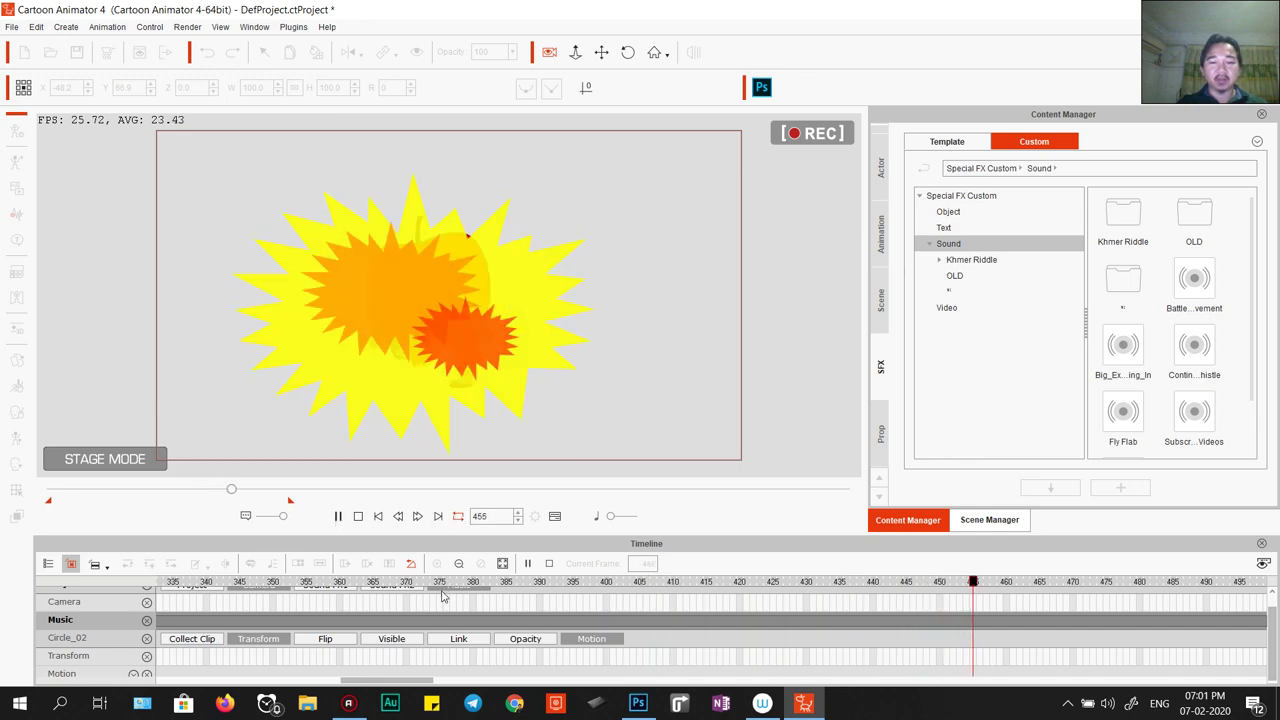
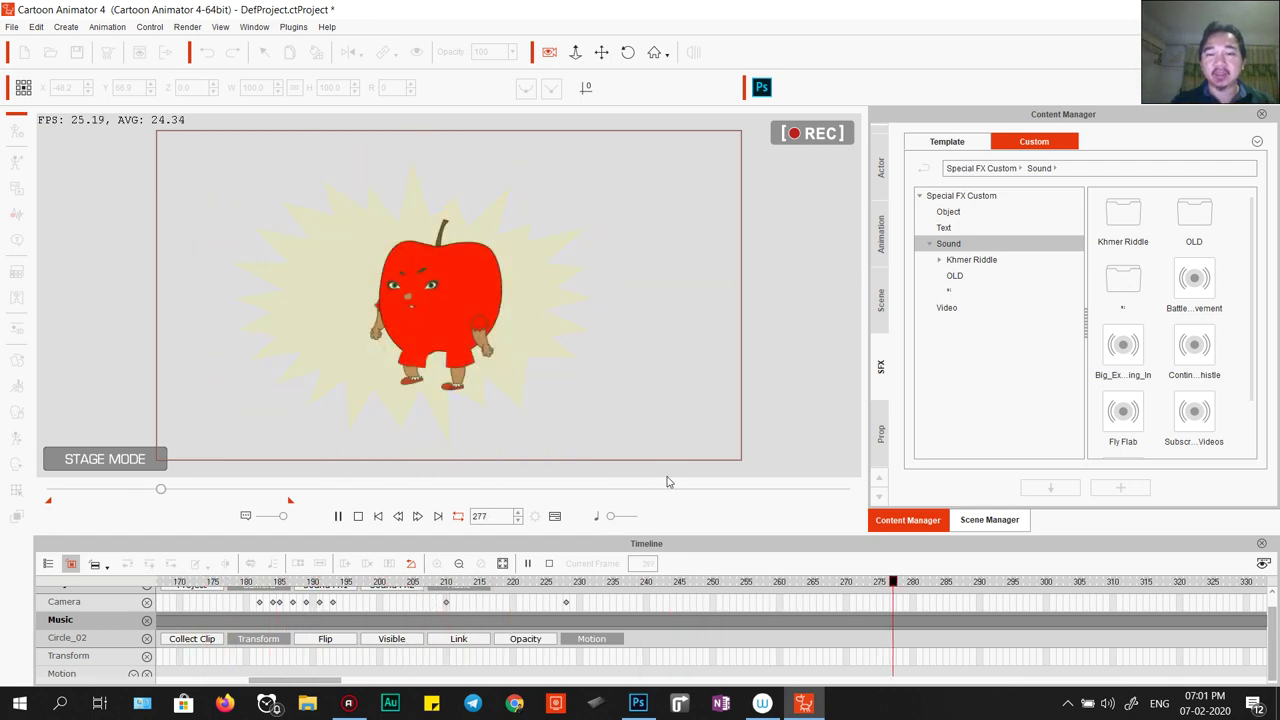
{"action": "key", "text": "space"}
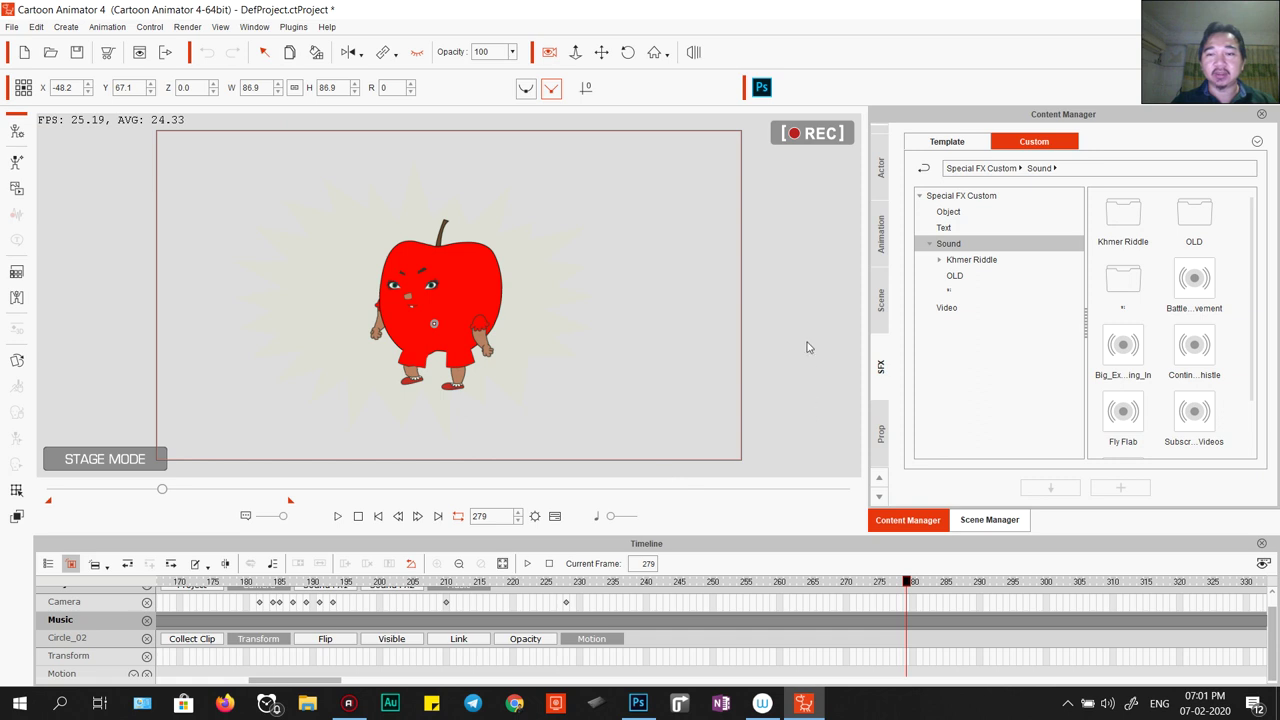
Select the Sandra actor in the scene and open it in the Character Composer, keeping its existing motion.
{"action": "left_click", "coordinate": [404, 346]}
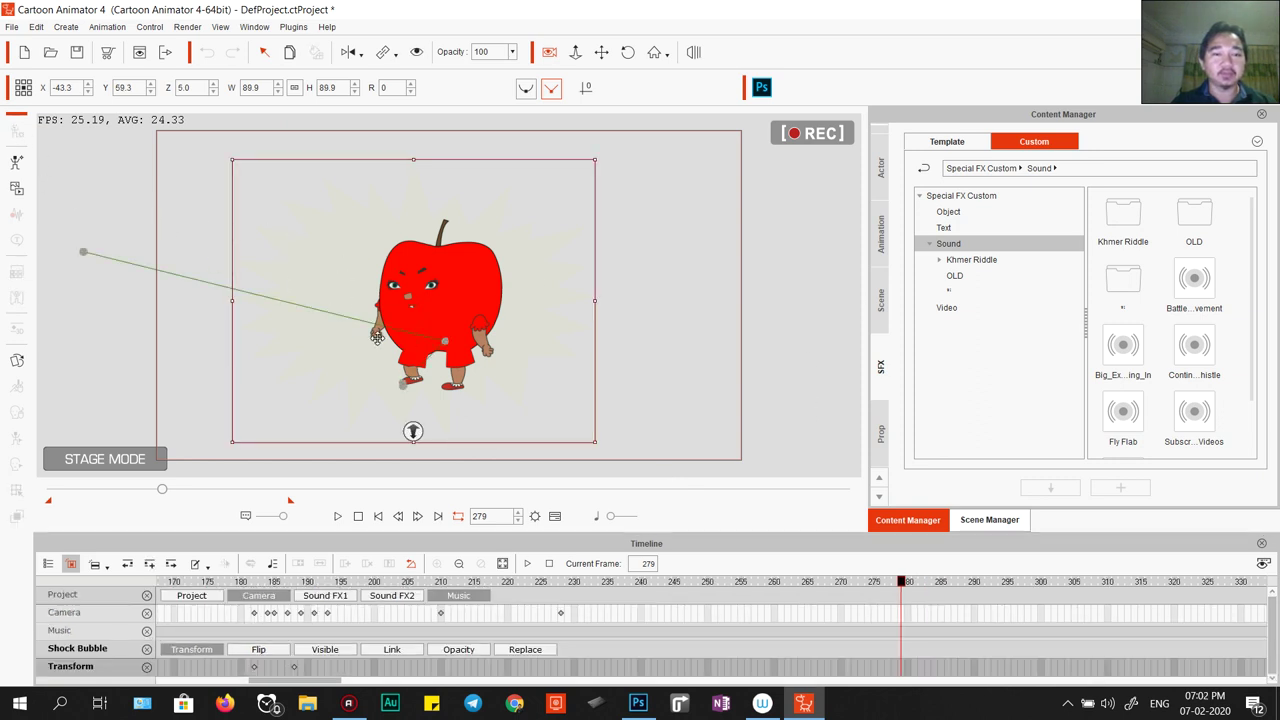
{"action": "left_click", "coordinate": [989, 519]}
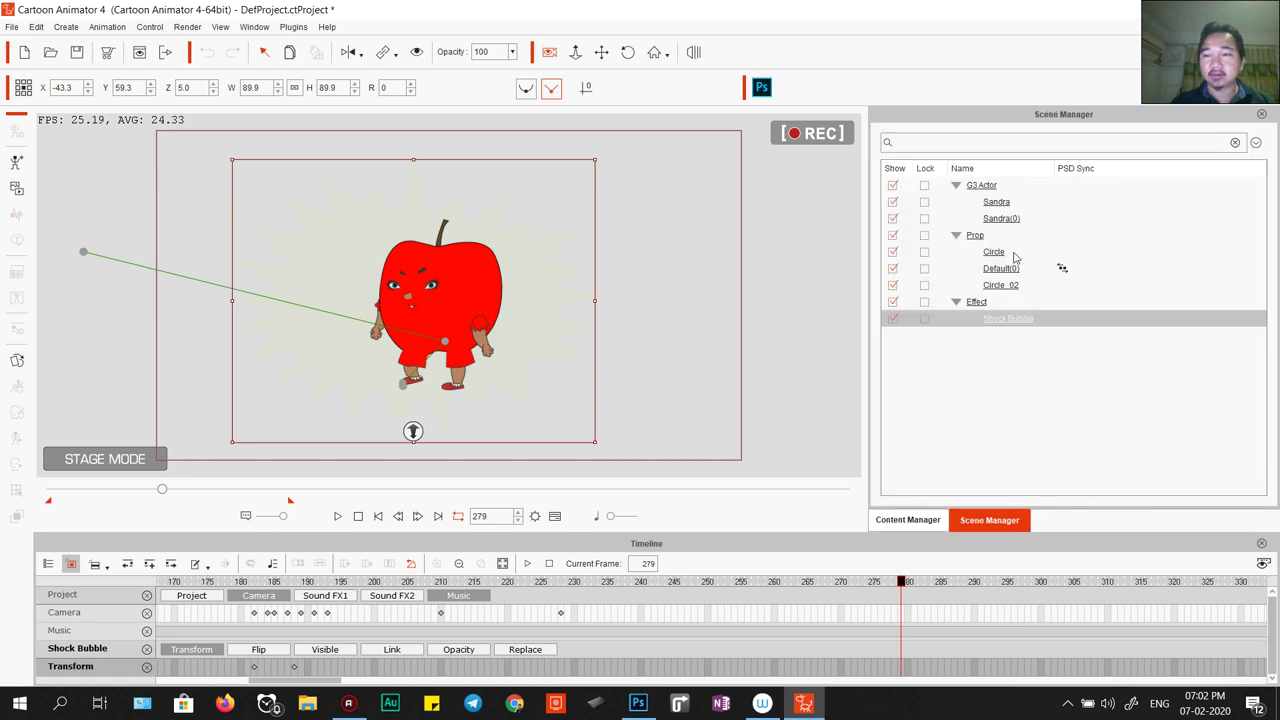
{"action": "left_click", "coordinate": [996, 202]}
{"action": "left_click", "coordinate": [16, 134]}
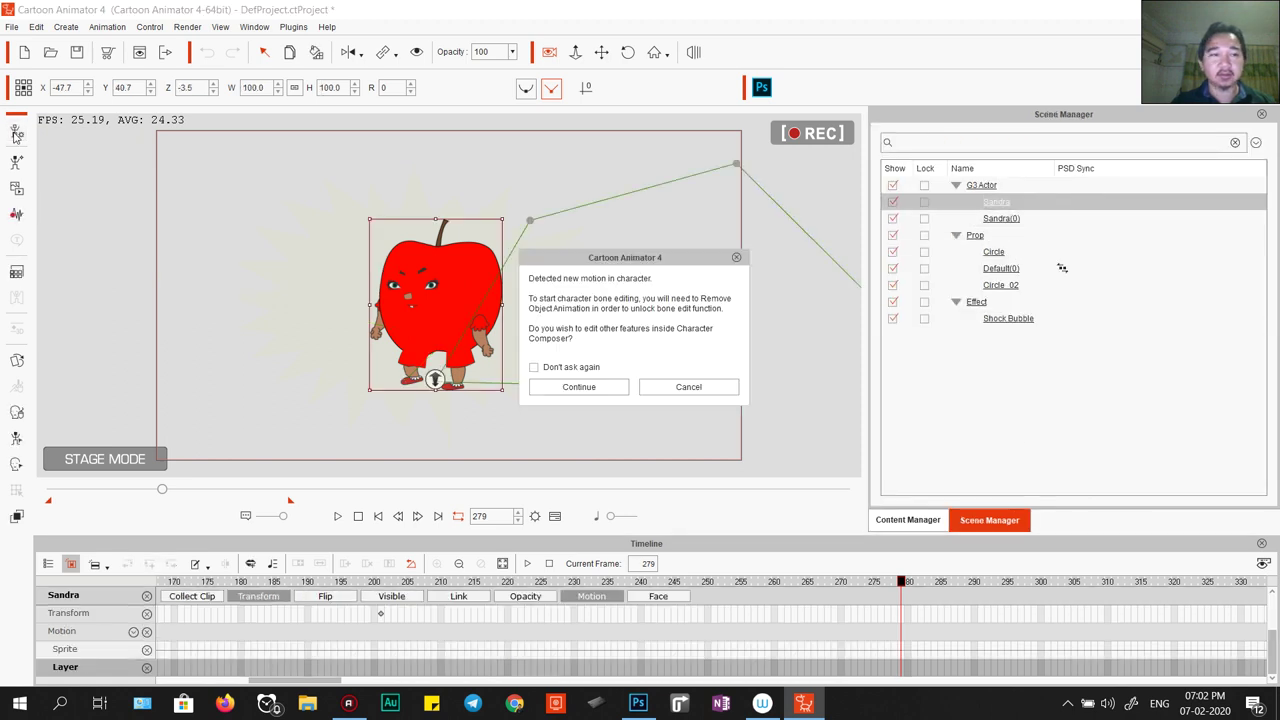
{"action": "left_click", "coordinate": [562, 387]}
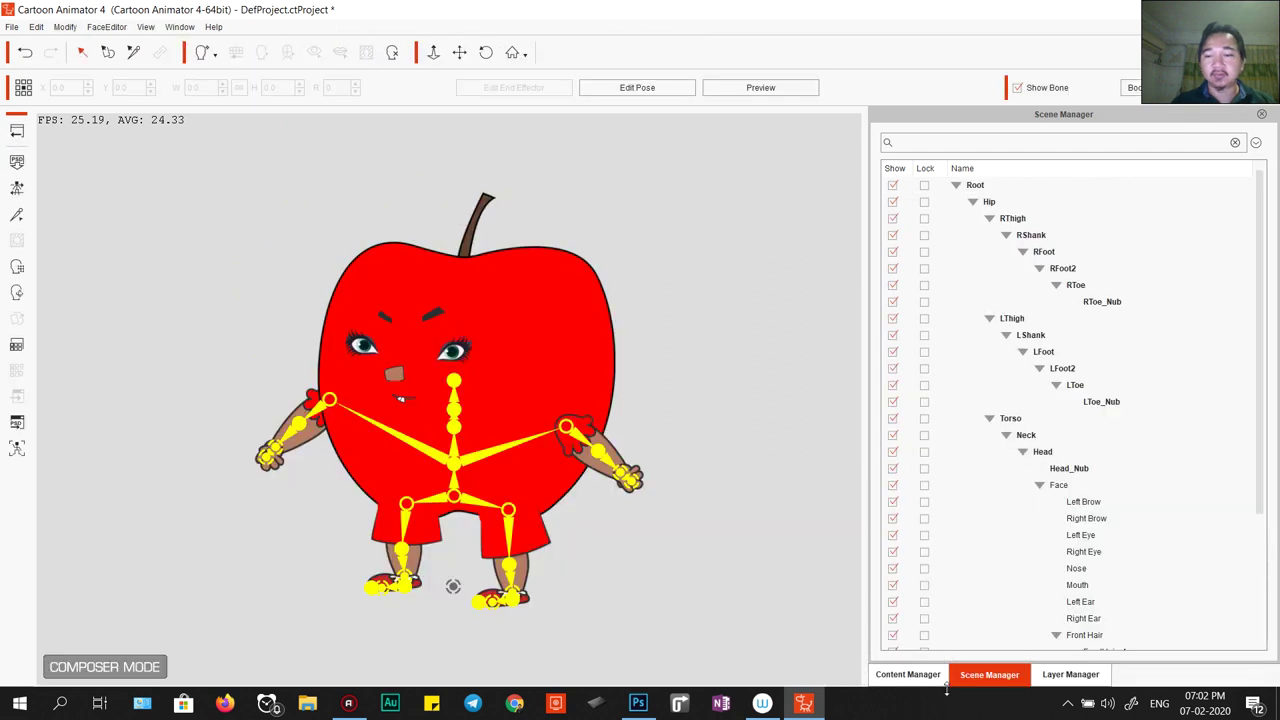
Examine the apple character's layer list and browse the head templates down to the G3 360 Face Tool template heads.
{"action": "left_click", "coordinate": [930, 675]}
{"action": "left_click", "coordinate": [1070, 675]}
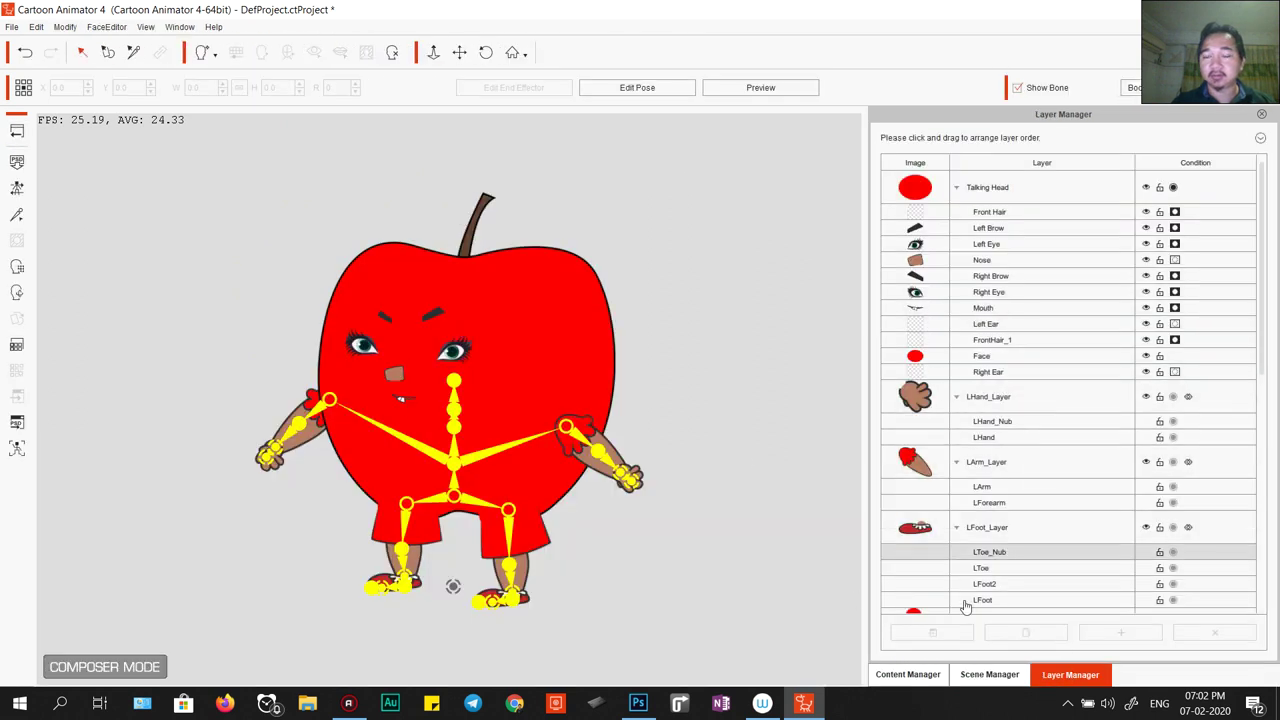
{"action": "left_click", "coordinate": [908, 674]}
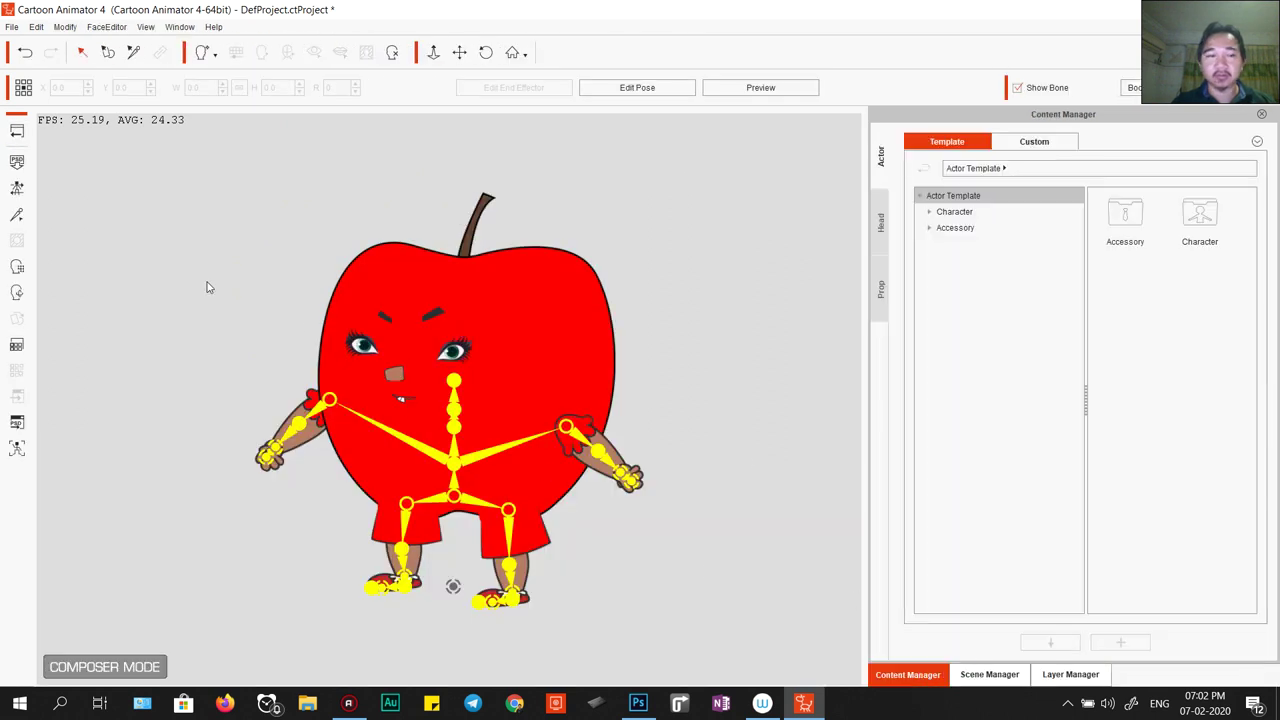
{"action": "left_click", "coordinate": [876, 236]}
{"action": "left_click", "coordinate": [929, 212]}
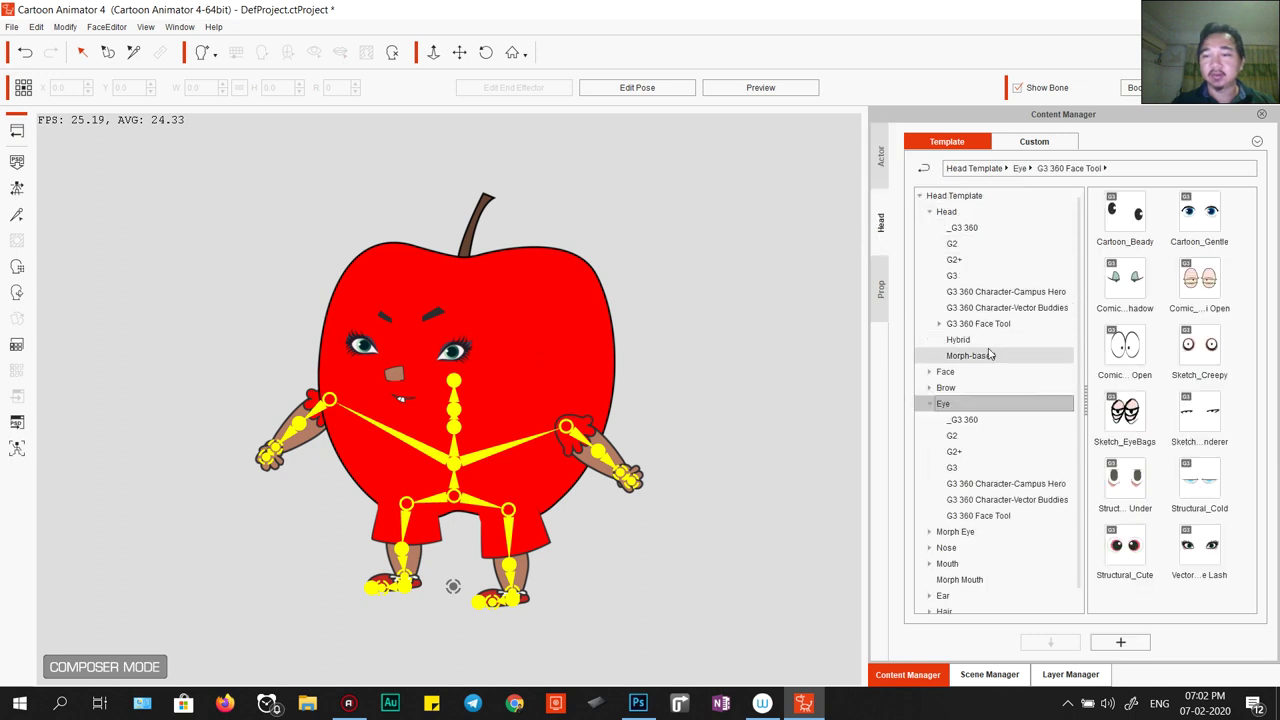
{"action": "left_click", "coordinate": [939, 324]}
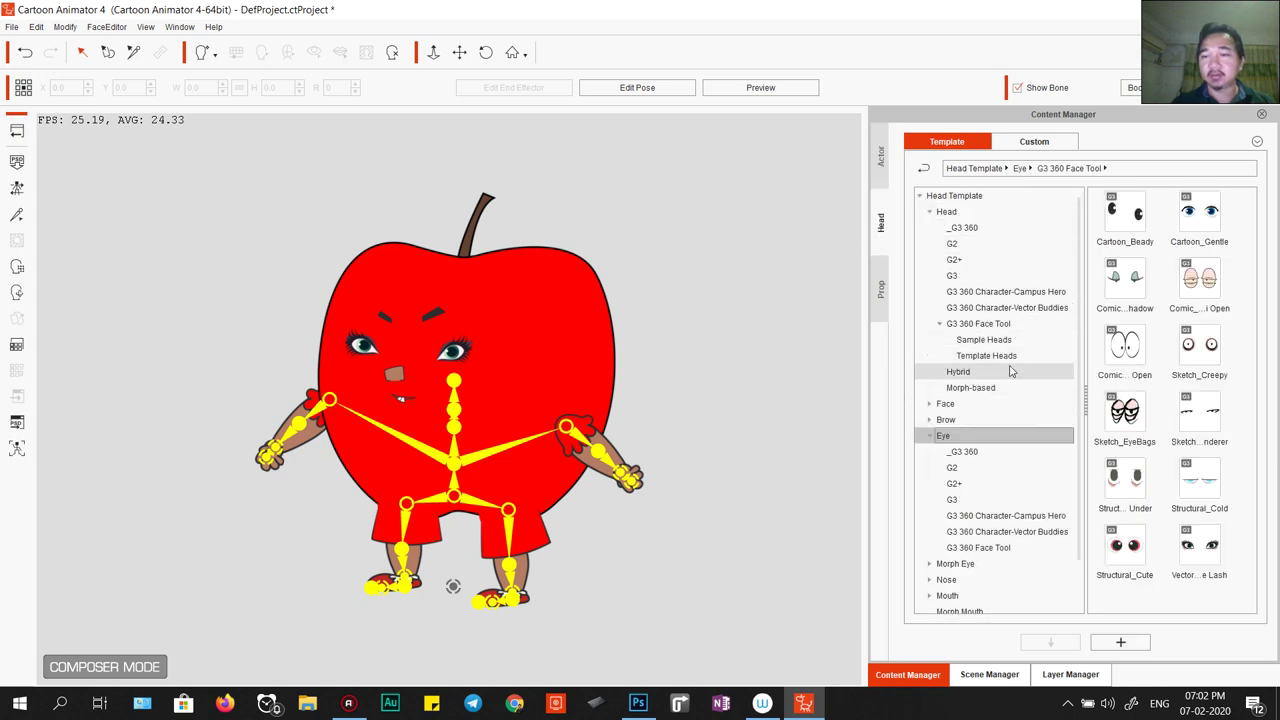
{"action": "left_click", "coordinate": [986, 356]}
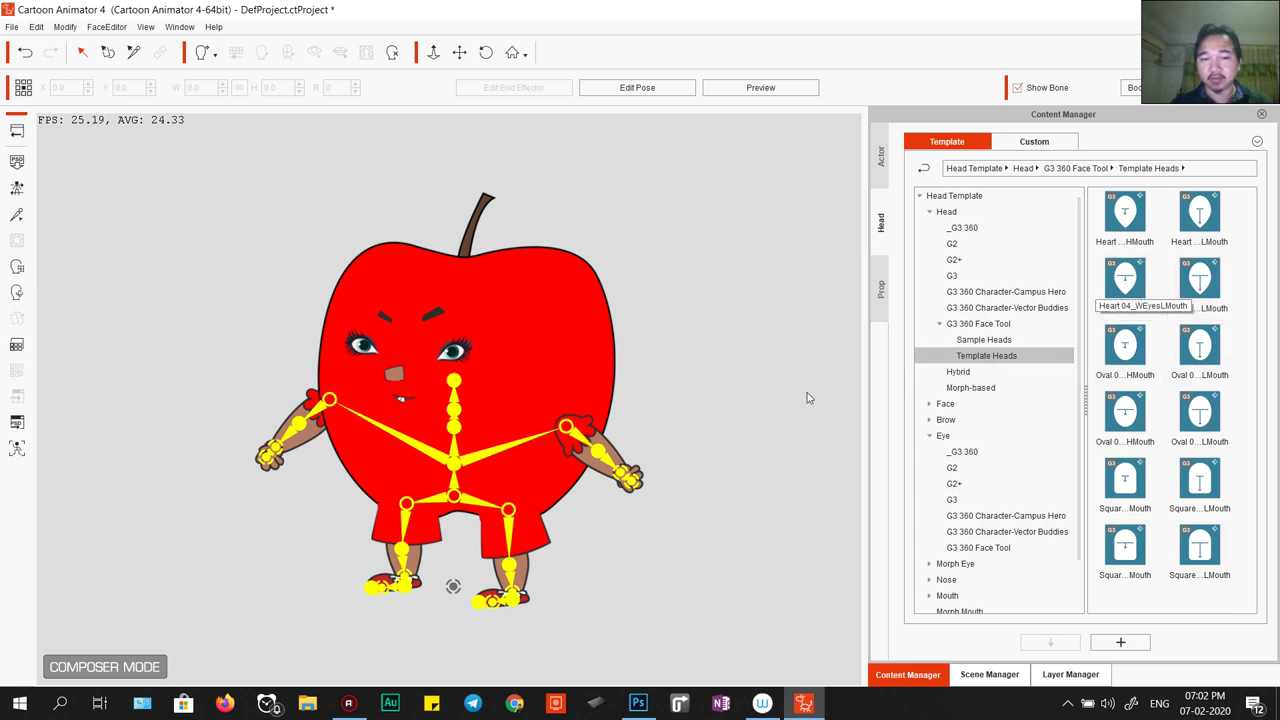
Review the character's layers and bones again, and examine the custom heads stored in the G3 folder.
{"action": "left_click", "coordinate": [1074, 677]}
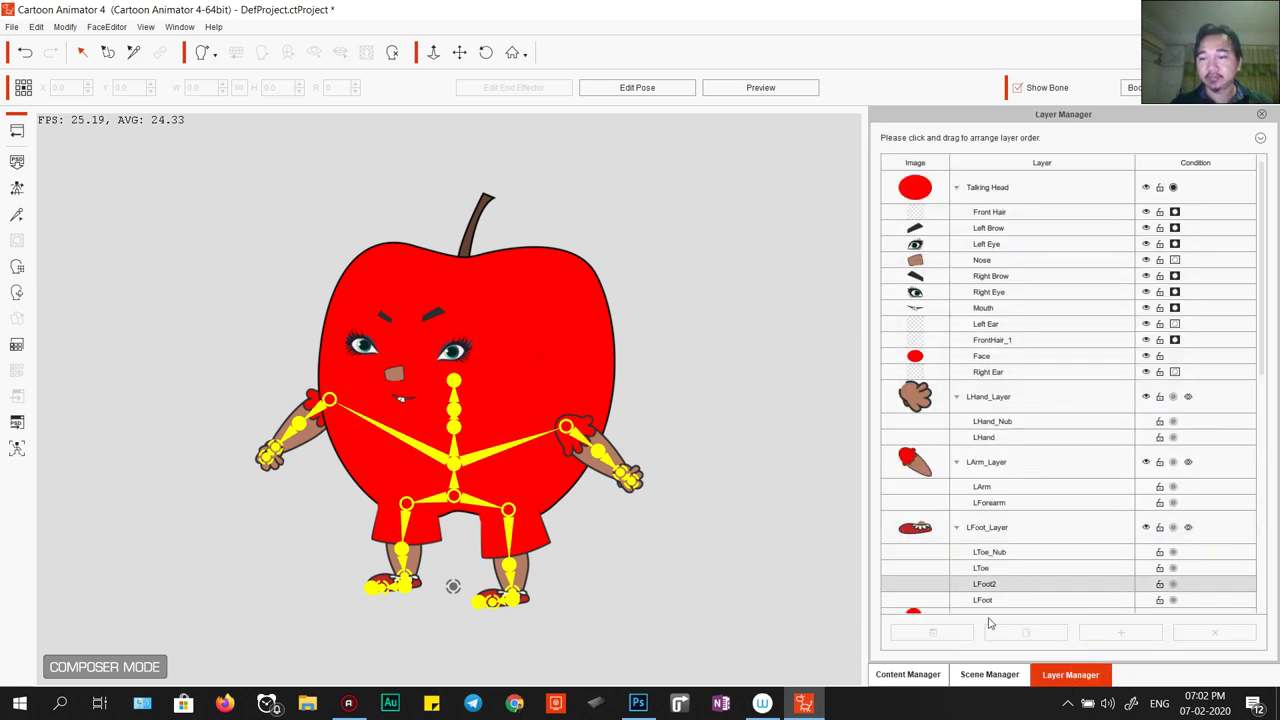
{"action": "left_click", "coordinate": [989, 674]}
{"action": "left_click", "coordinate": [908, 674]}
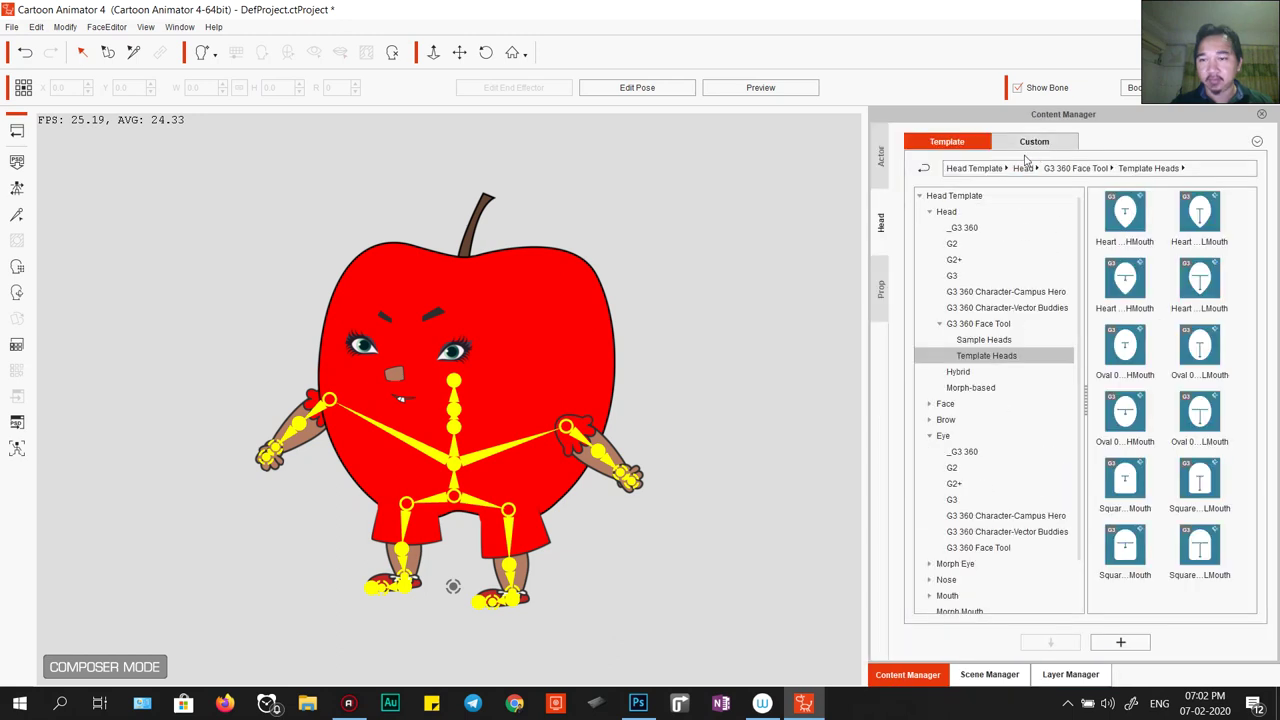
{"action": "left_click", "coordinate": [1034, 142]}
{"action": "double_click", "coordinate": [944, 212]}
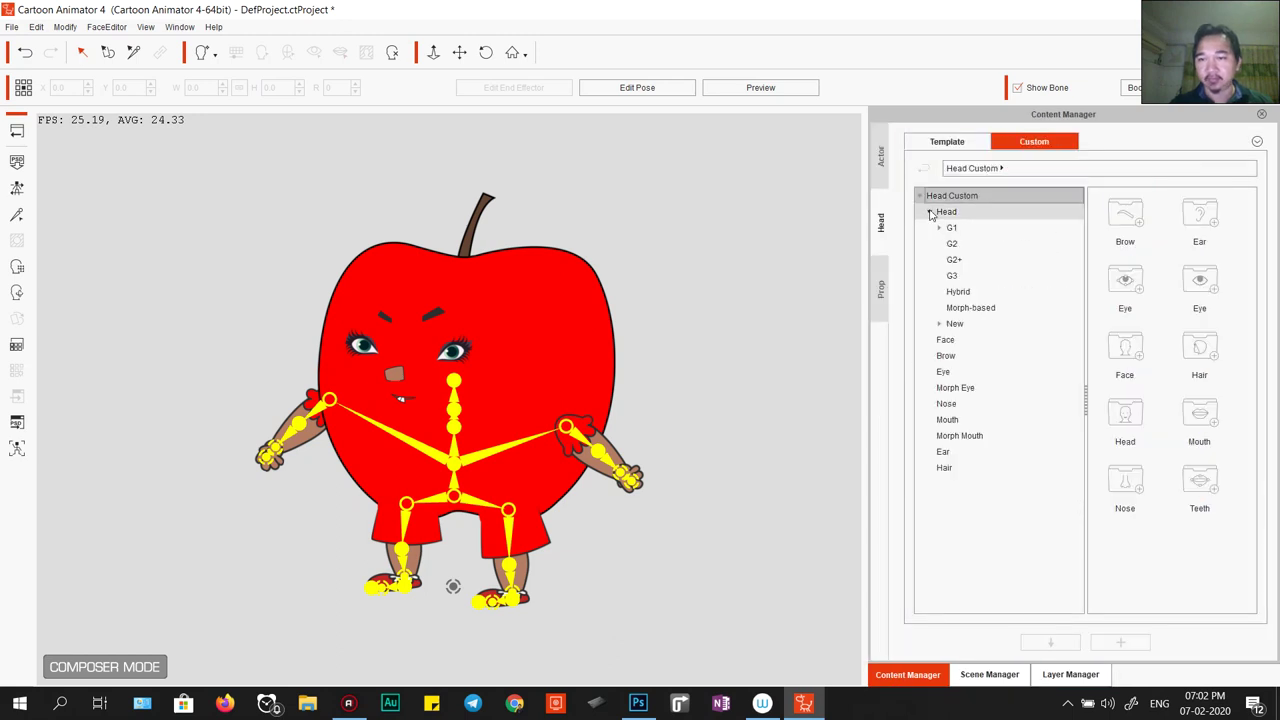
{"action": "left_click", "coordinate": [957, 291]}
{"action": "left_click", "coordinate": [956, 276]}
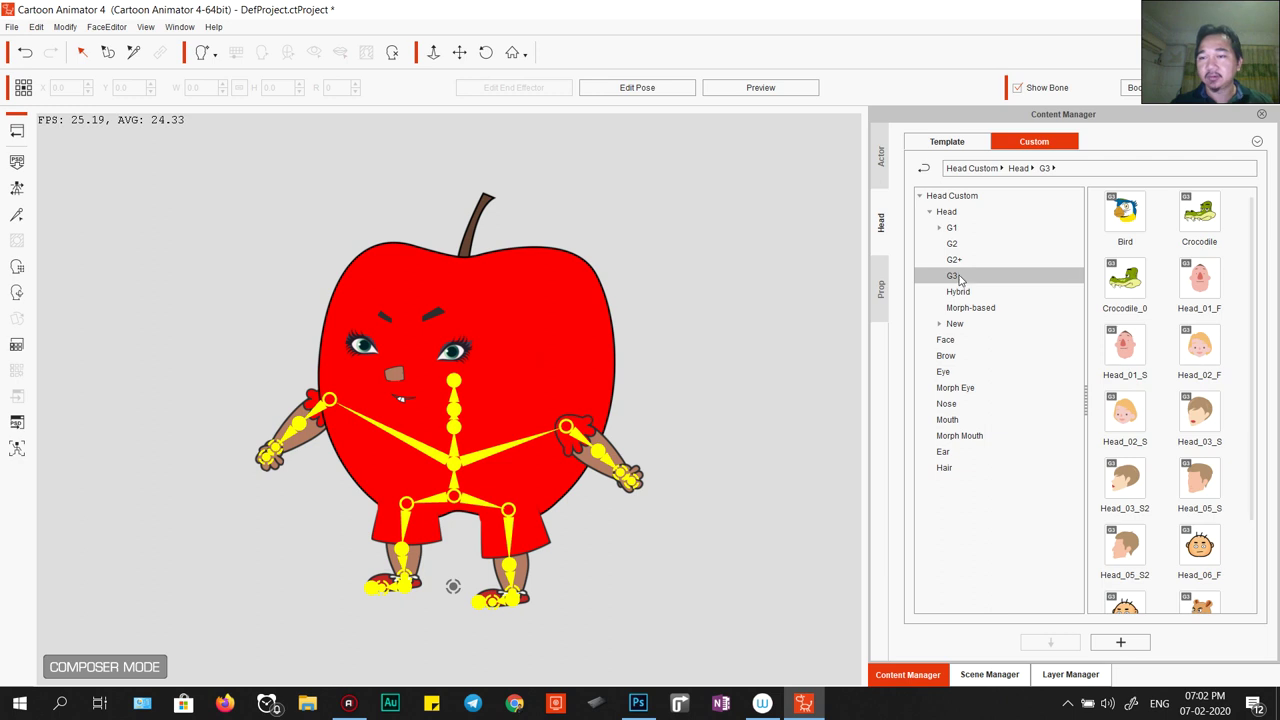
Save the apple character to the custom actor folder 1-1-2 as Apple Character 02.
{"action": "left_click", "coordinate": [880, 155]}
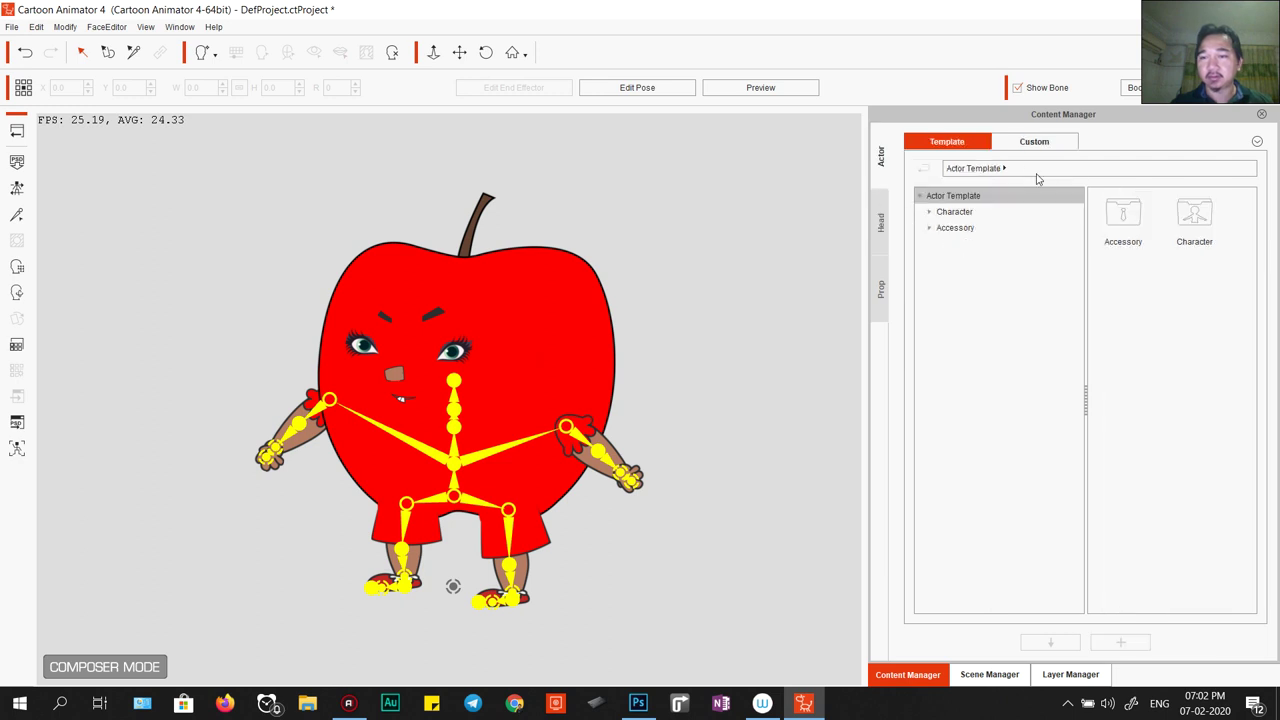
{"action": "left_click", "coordinate": [1034, 142]}
{"action": "left_click", "coordinate": [928, 212]}
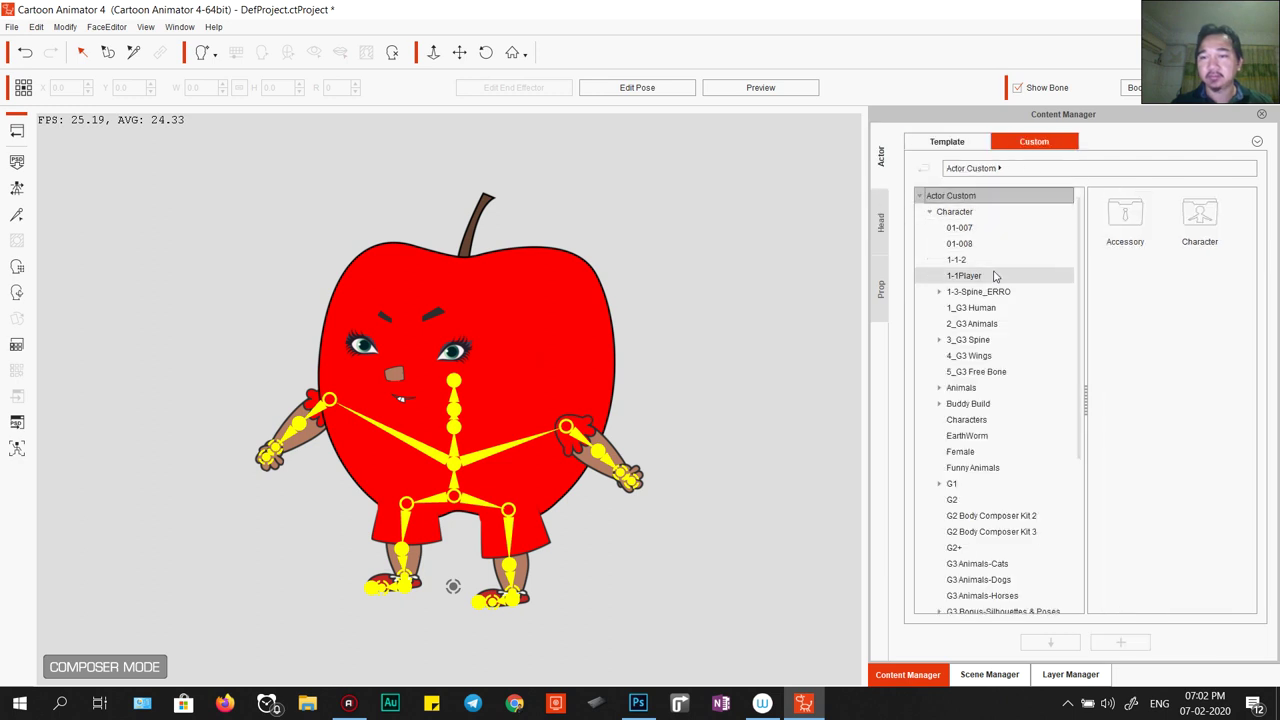
{"action": "left_click", "coordinate": [962, 260]}
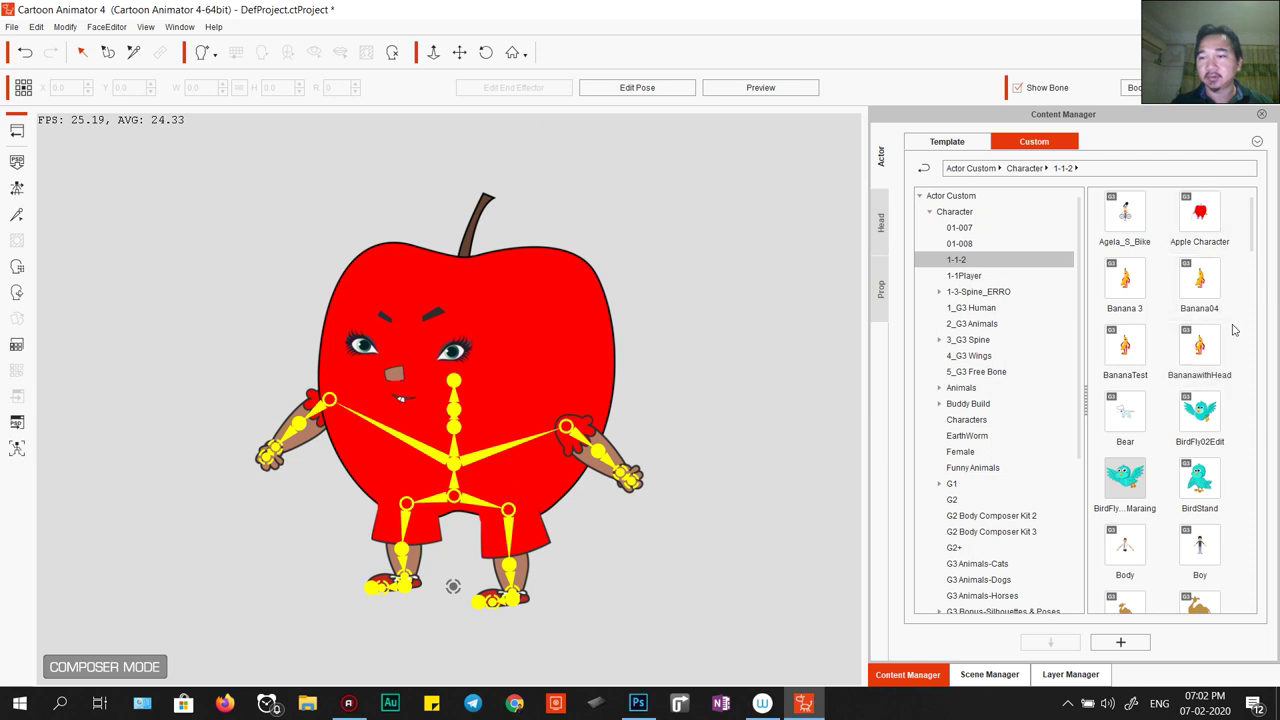
{"action": "left_click", "coordinate": [1121, 642]}
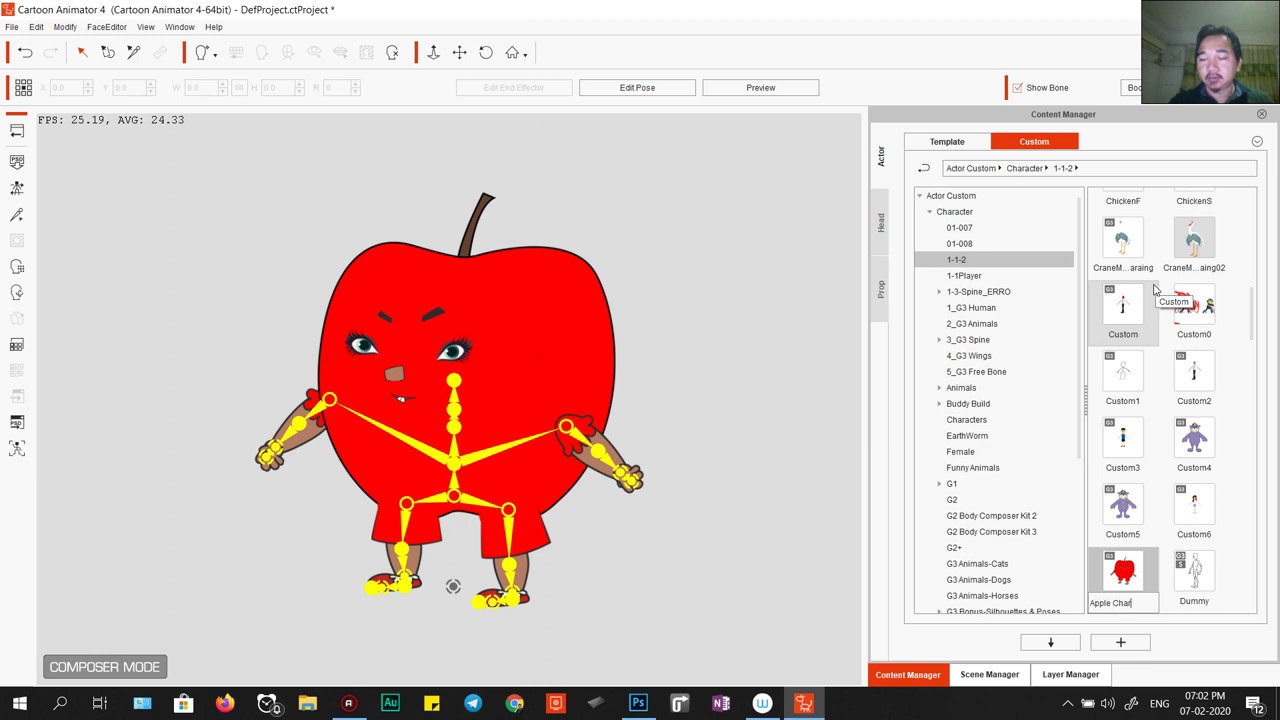
{"action": "key", "text": "Return"}
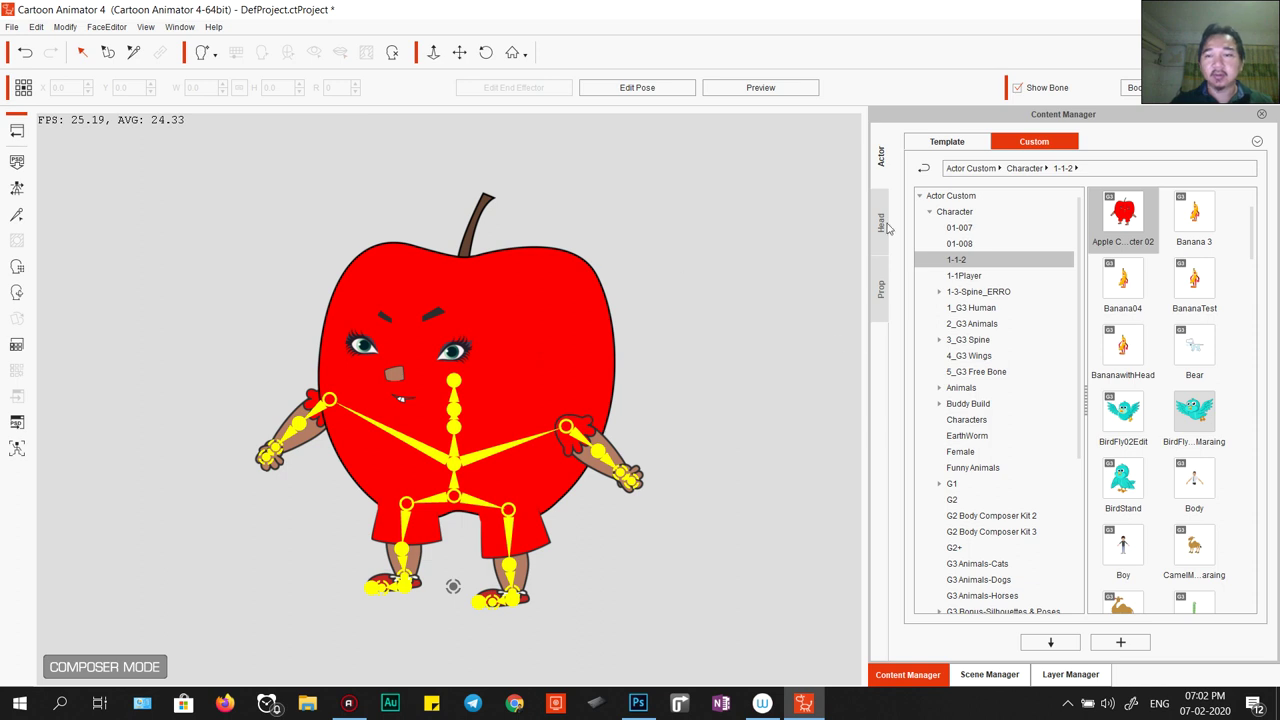
Apply the Heart 04_WEyesLMouth template head from the G3 360 Face Tool to the apple character and inspect it in the 360 Head Creator.
{"action": "left_click", "coordinate": [882, 224]}
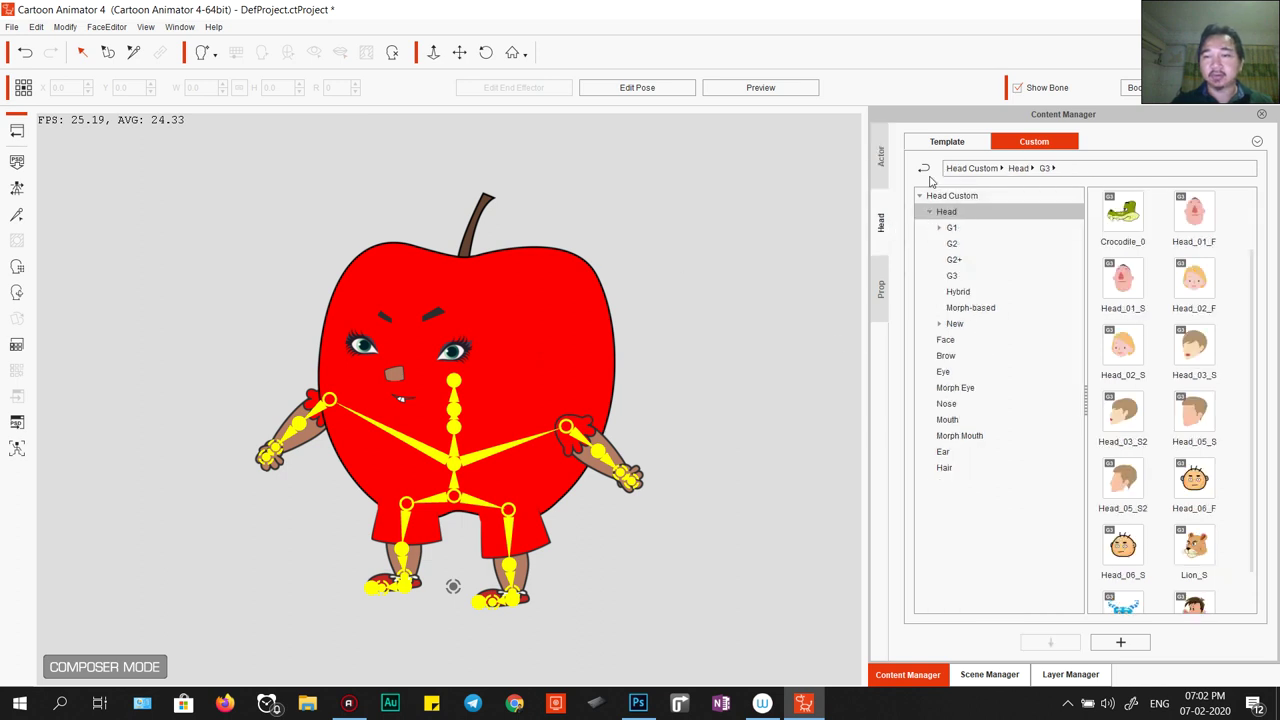
{"action": "left_click", "coordinate": [945, 142]}
{"action": "left_click", "coordinate": [970, 357]}
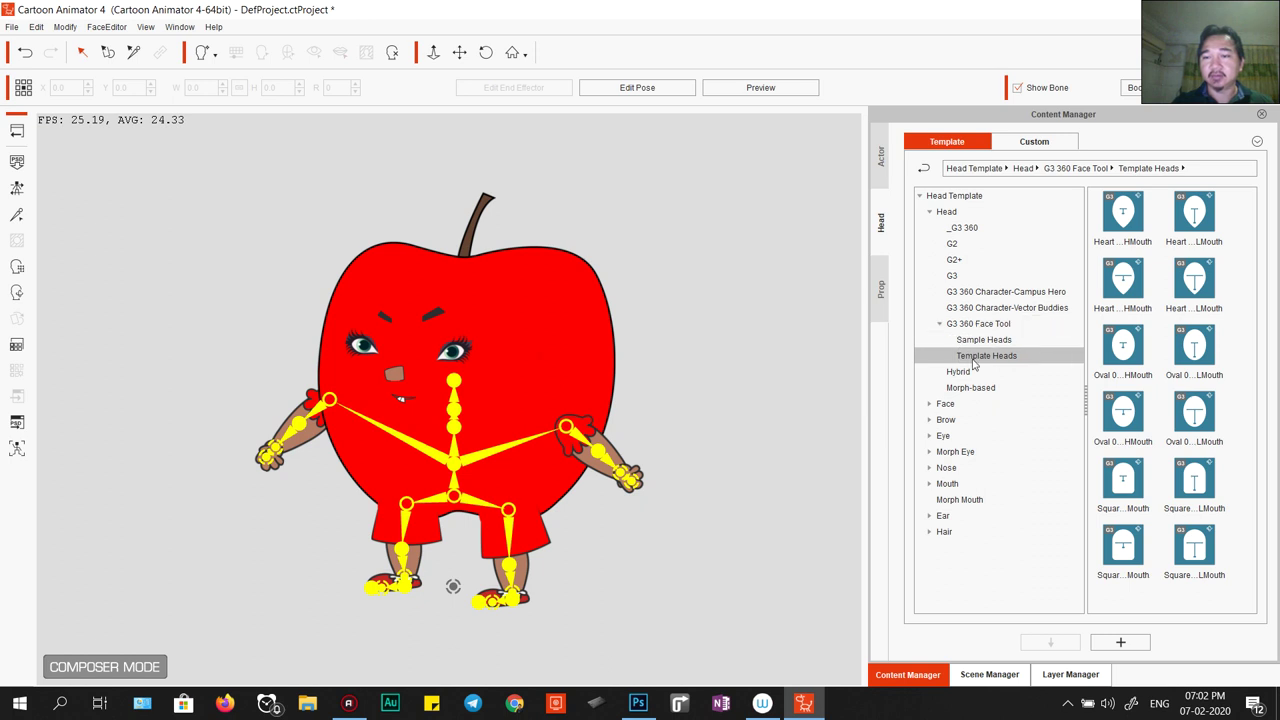
{"action": "double_click", "coordinate": [1193, 285]}
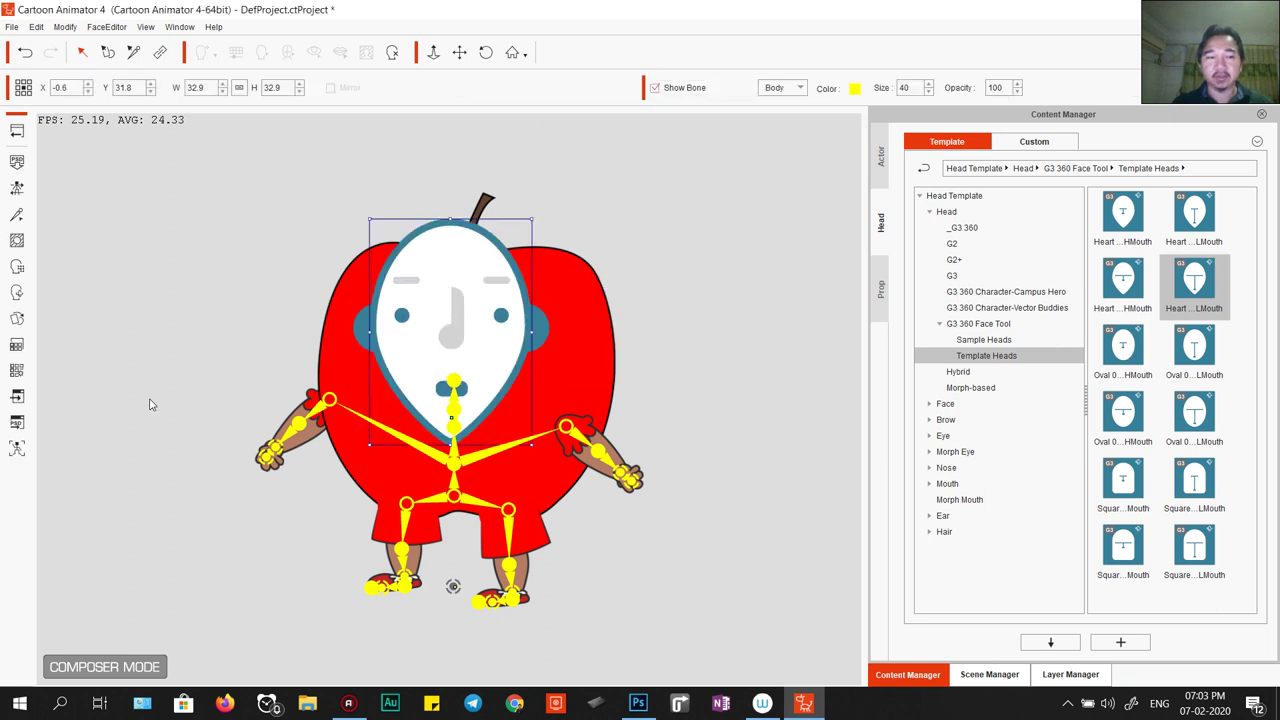
{"action": "left_click", "coordinate": [17, 292]}
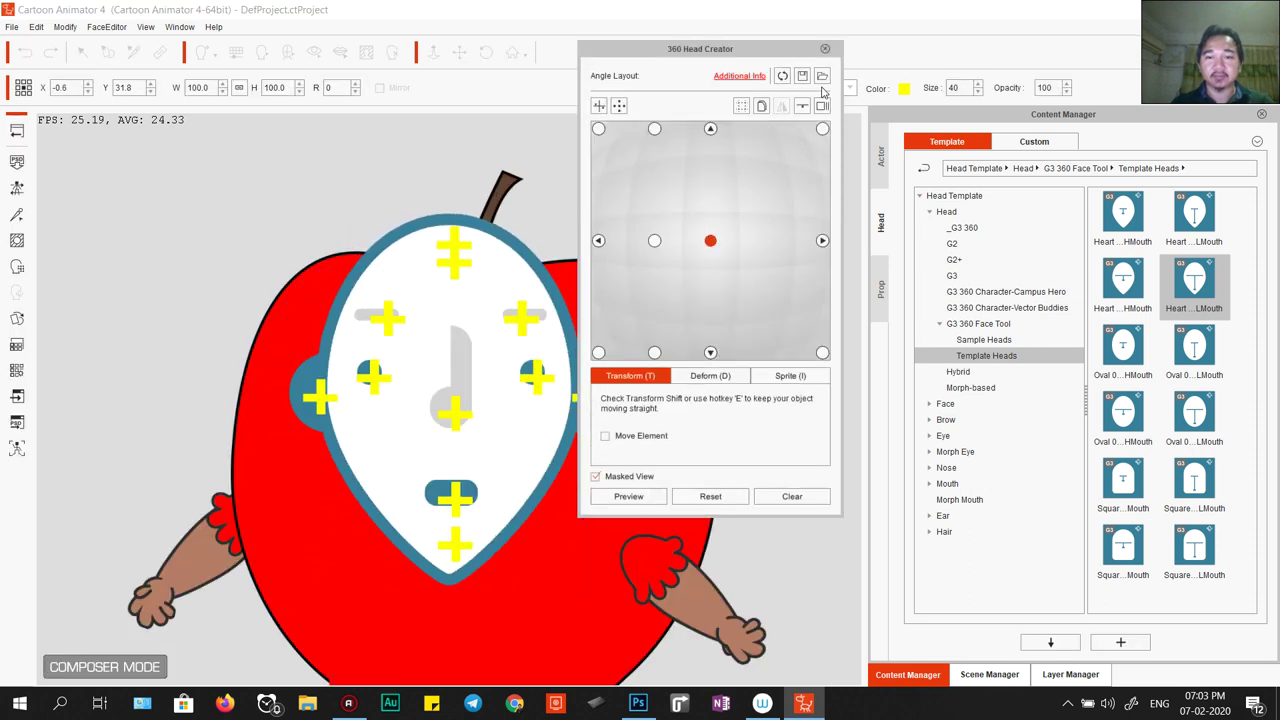
{"action": "left_click", "coordinate": [825, 49]}
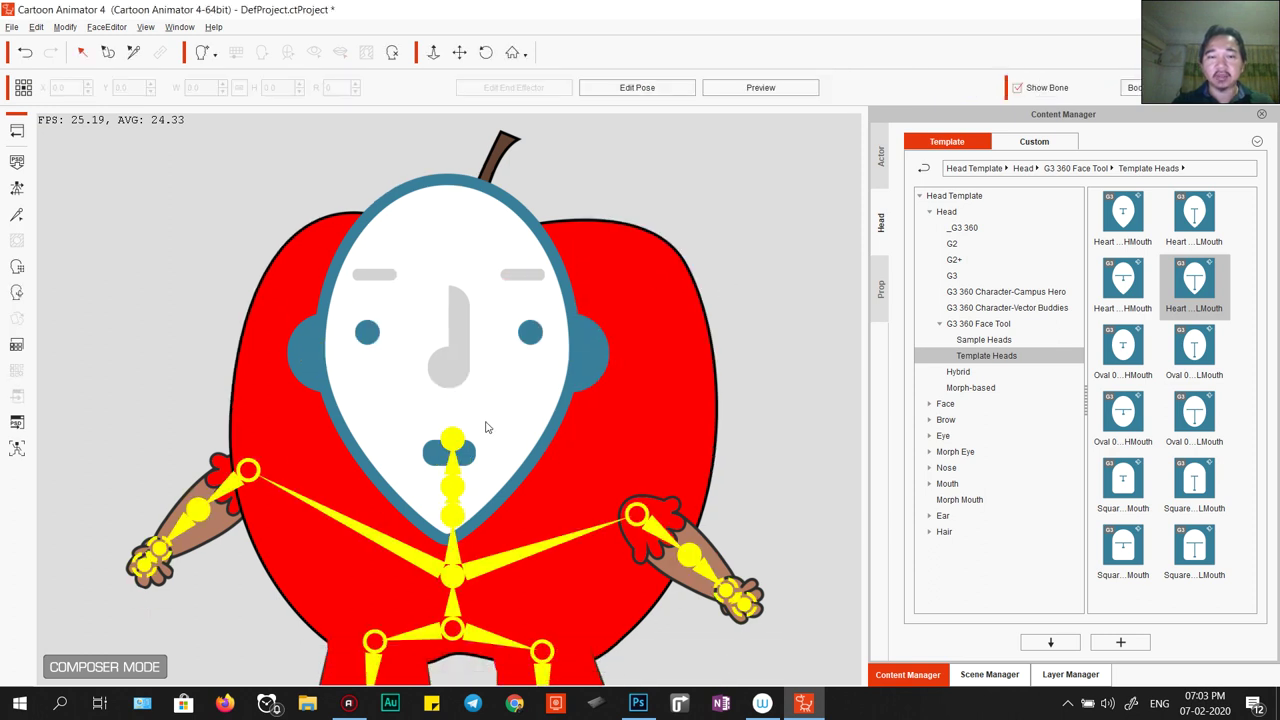
Browse the G3 and G2+ heads, and apply the Eyes_01 template from the G2 eye folder to the template face.
{"action": "left_click", "coordinate": [966, 276]}
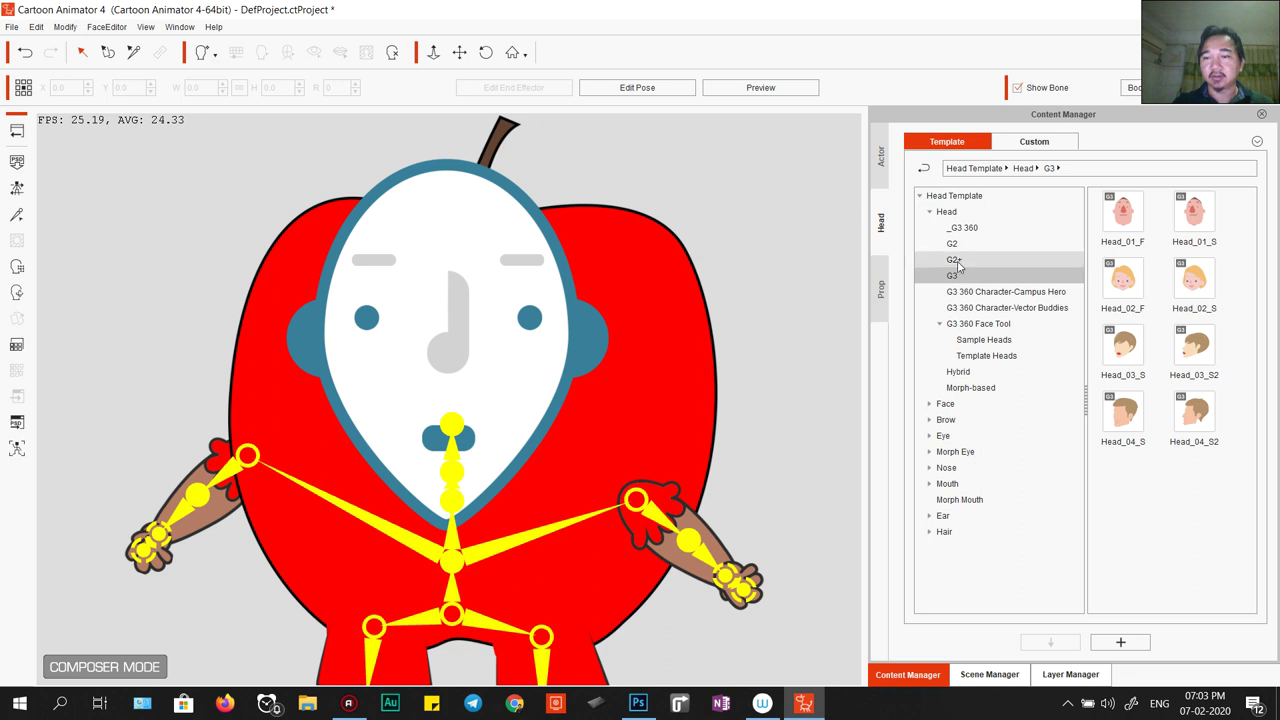
{"action": "left_click", "coordinate": [955, 260]}
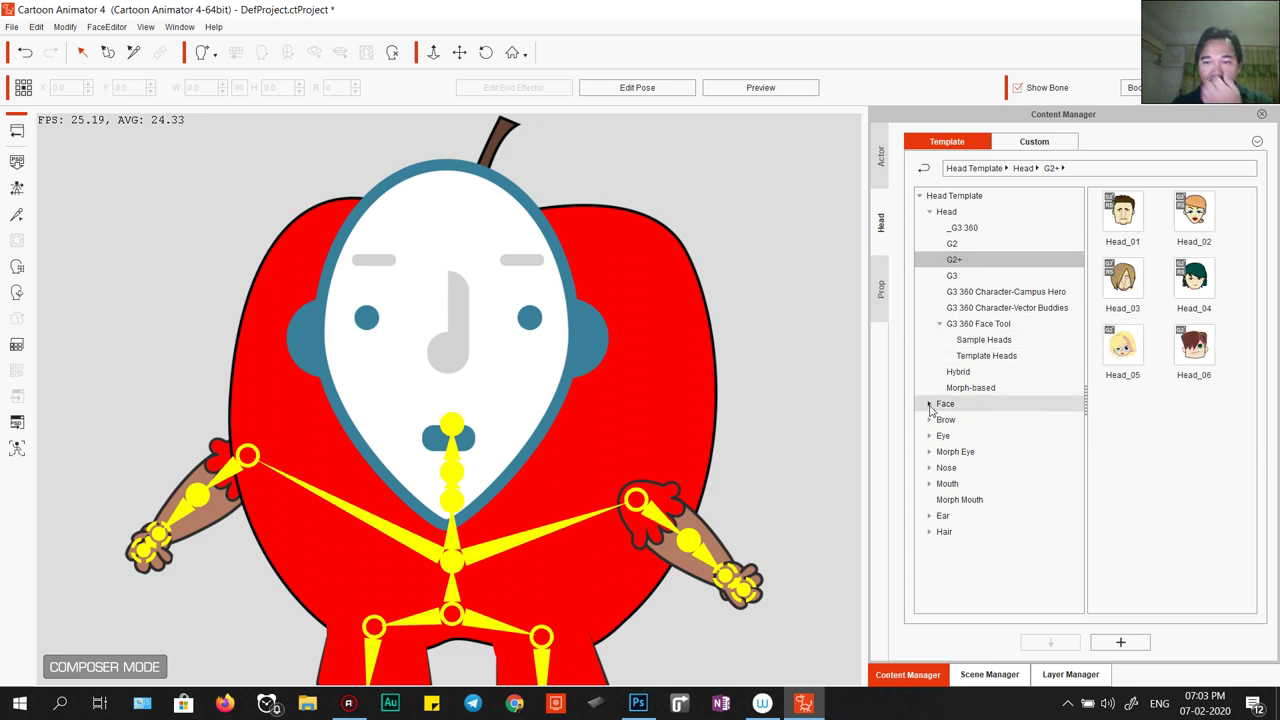
{"action": "left_click", "coordinate": [930, 436]}
{"action": "left_click", "coordinate": [978, 452]}
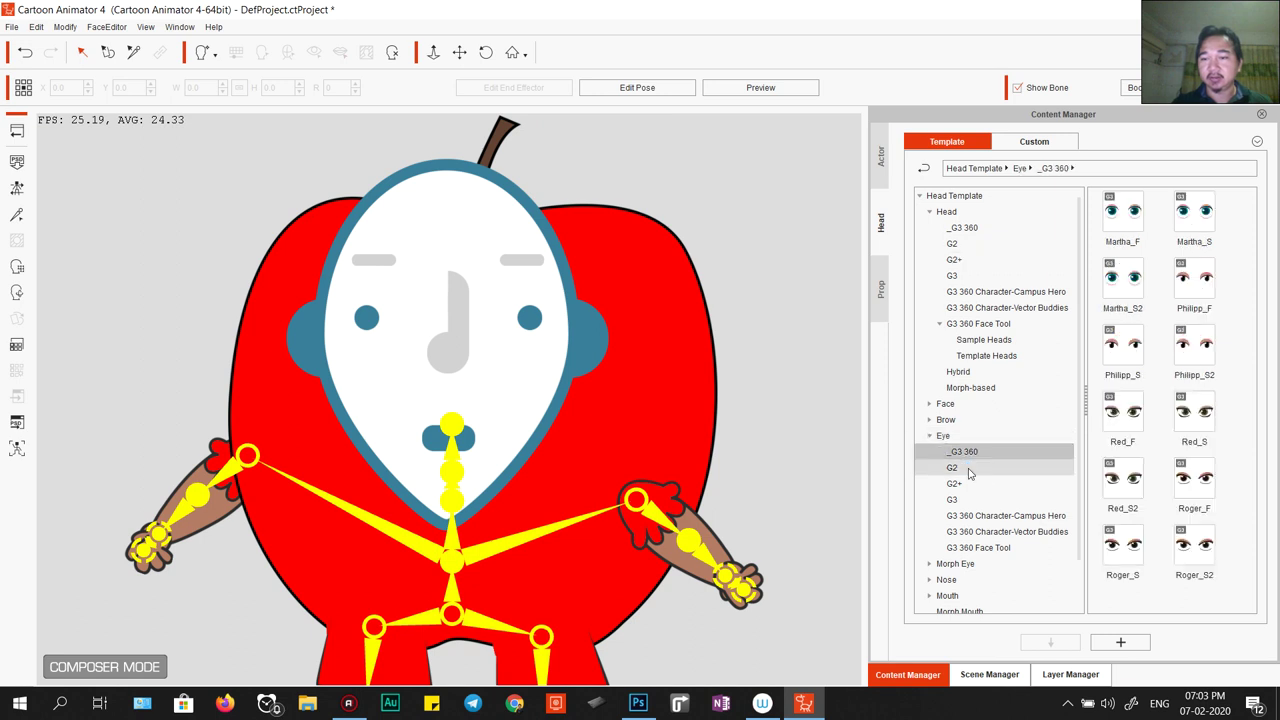
{"action": "left_click", "coordinate": [968, 470]}
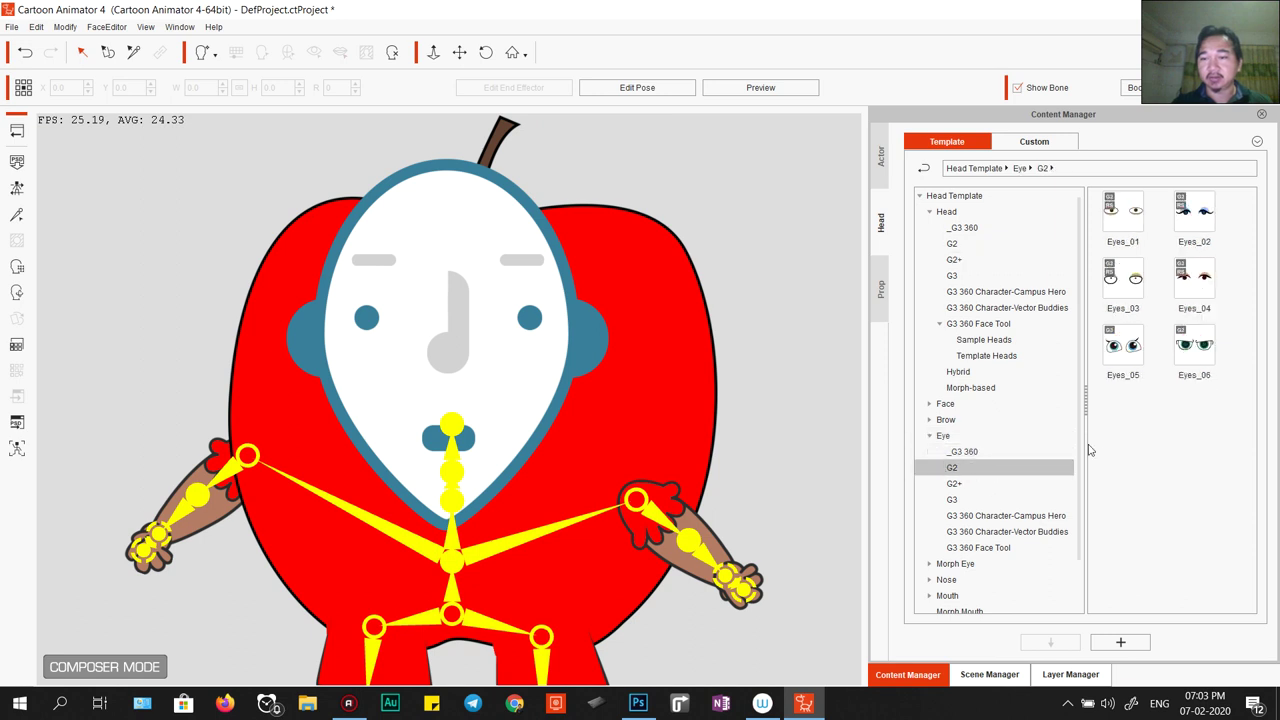
{"action": "double_click", "coordinate": [1118, 212]}
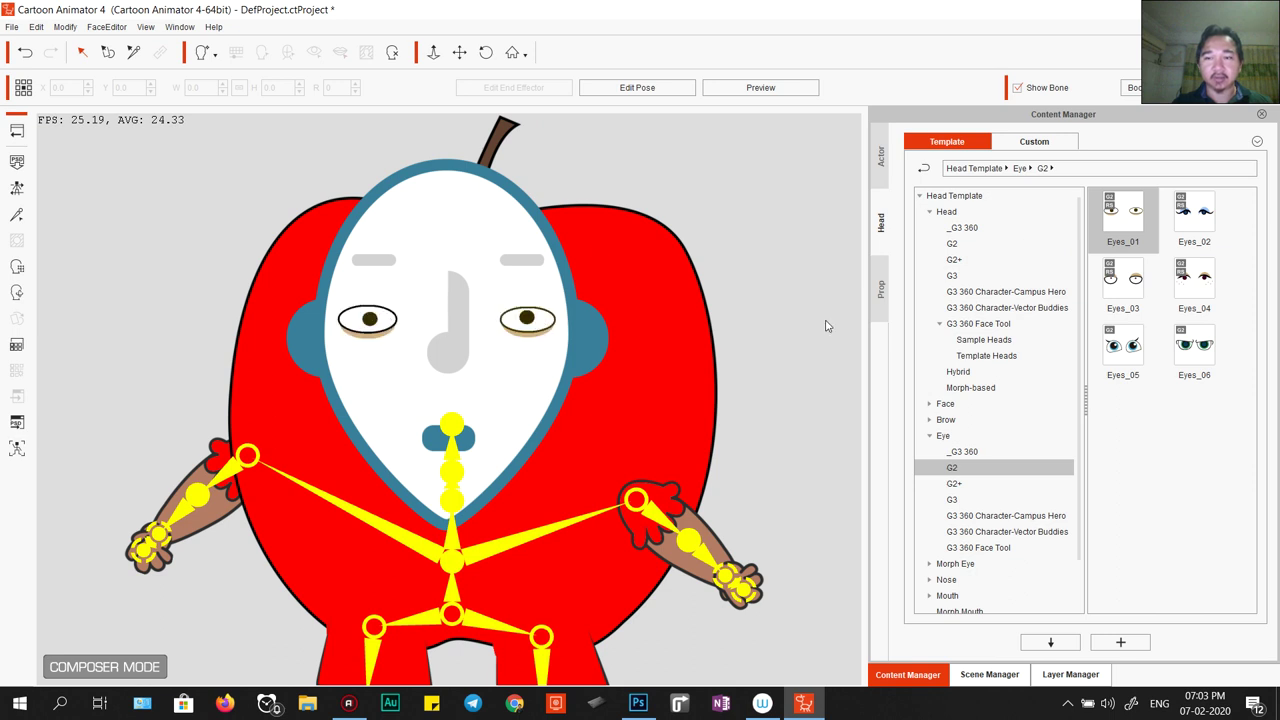
Try different expression sprites on the right eye in the Sprite Editor, ending with 12_Happy.
{"action": "left_click", "coordinate": [378, 331]}
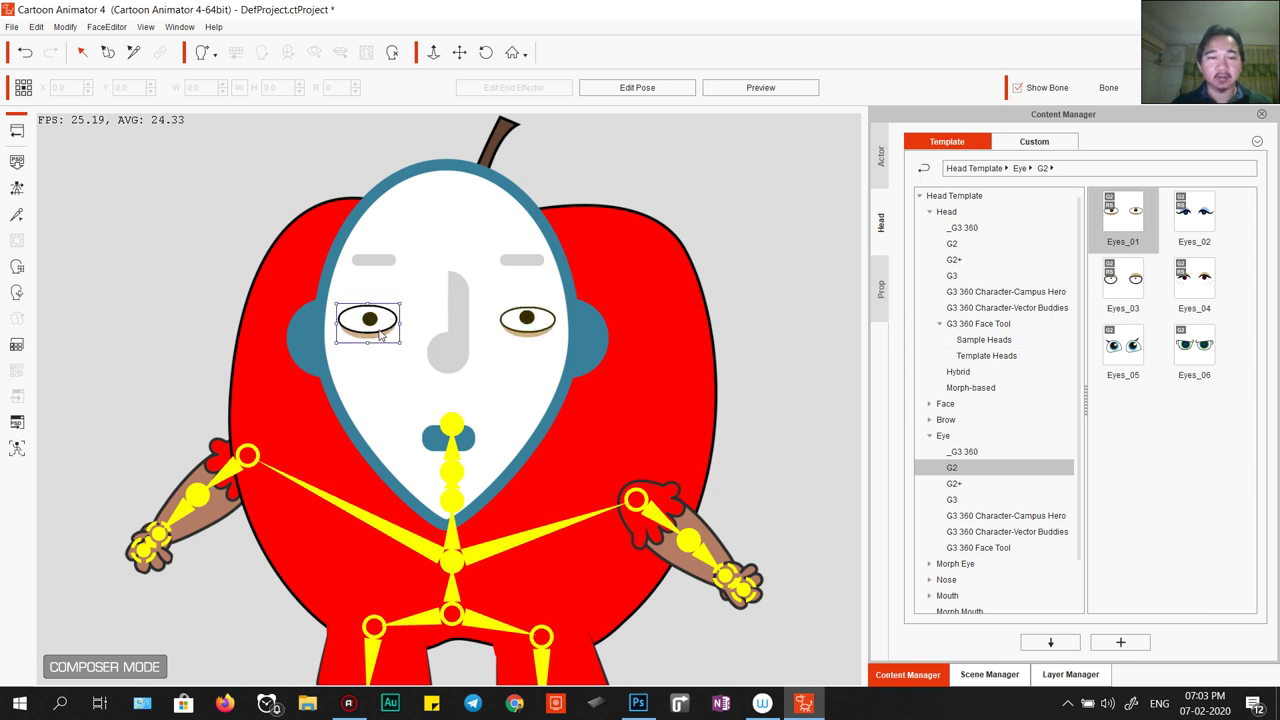
{"action": "left_click", "coordinate": [17, 320]}
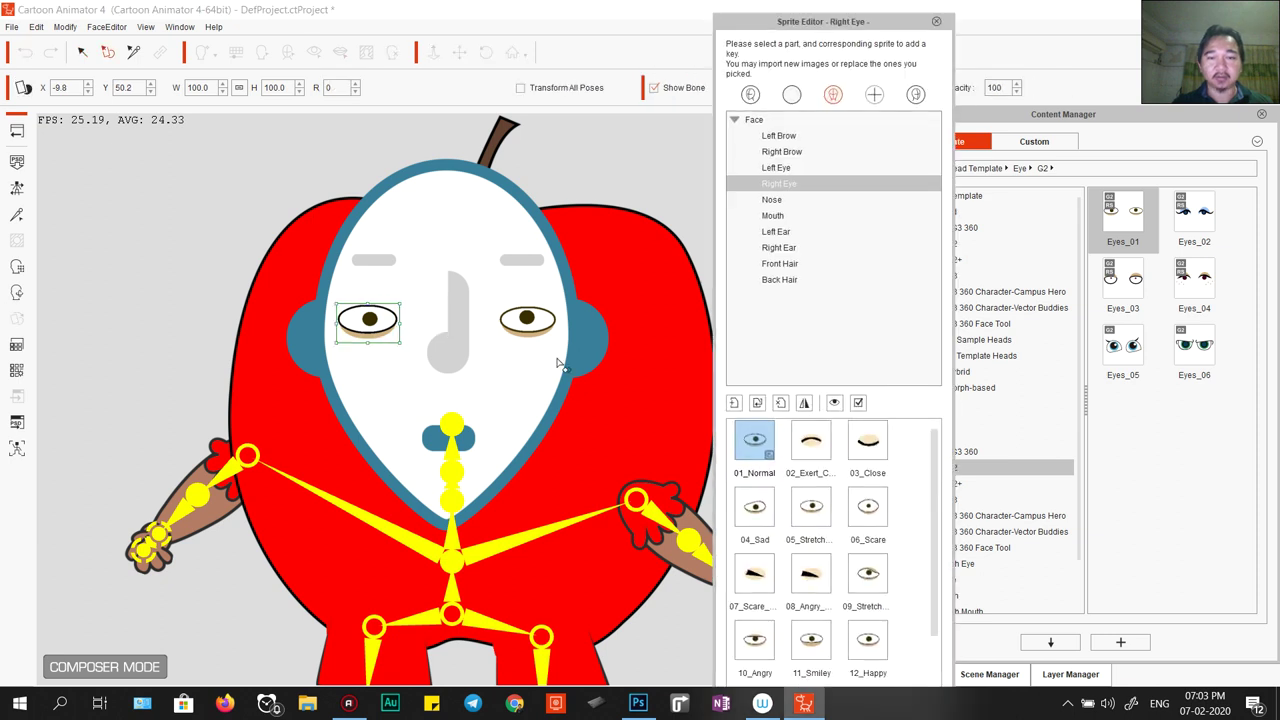
{"action": "left_click", "coordinate": [811, 443]}
{"action": "left_click", "coordinate": [867, 443]}
{"action": "scroll", "coordinate": [880, 505], "scroll_direction": "down", "scroll_amount": 1}
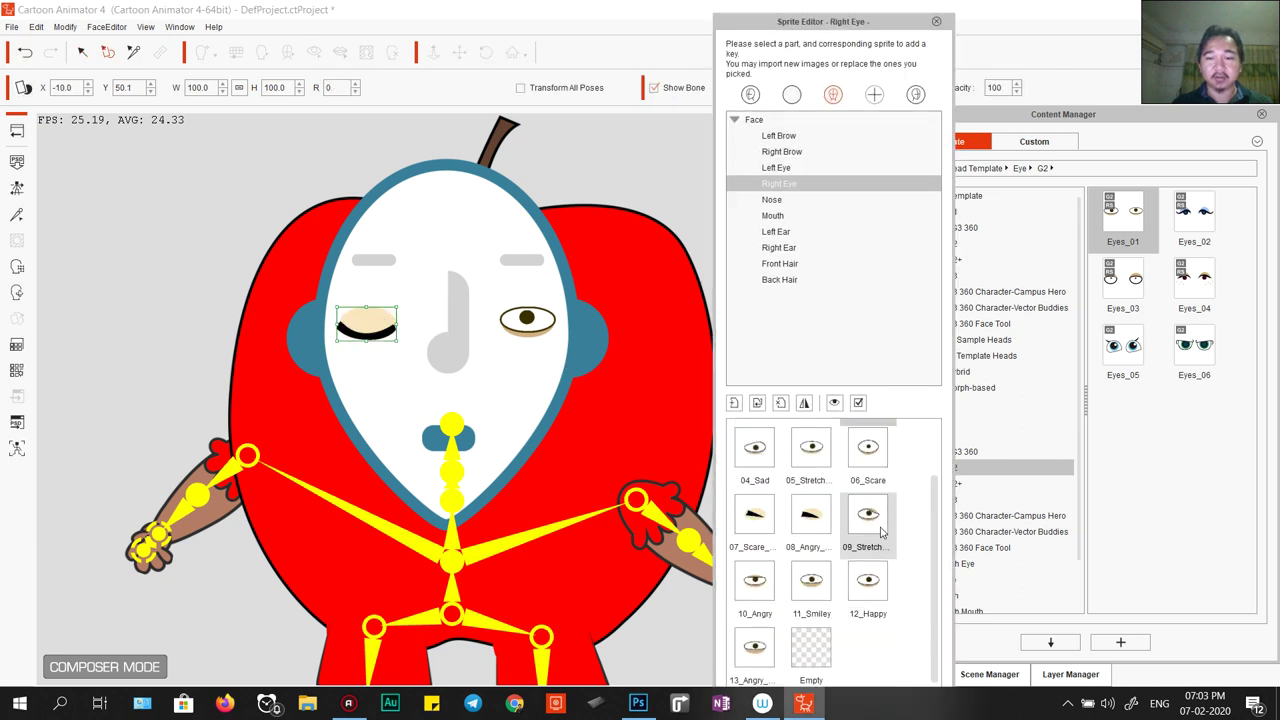
{"action": "scroll", "coordinate": [881, 533], "scroll_direction": "up", "scroll_amount": 1}
{"action": "left_click", "coordinate": [811, 506]}
{"action": "left_click", "coordinate": [806, 570]}
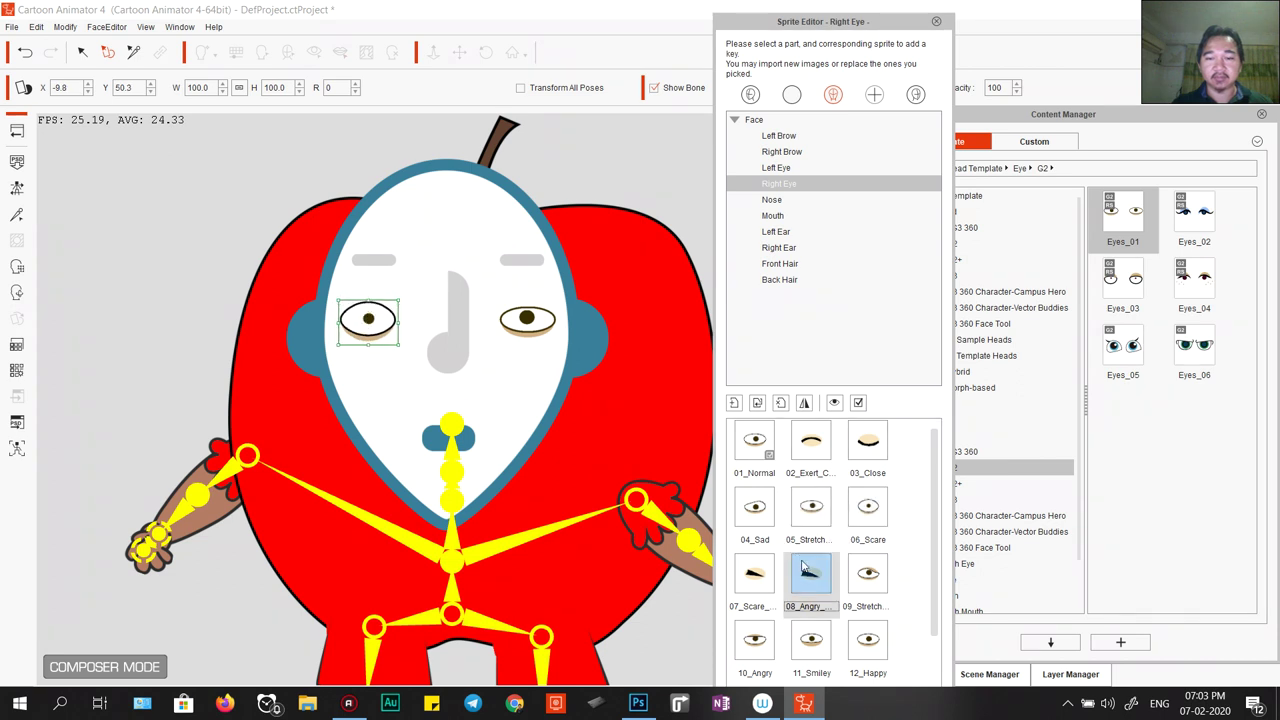
{"action": "left_click", "coordinate": [867, 572]}
{"action": "scroll", "coordinate": [867, 560], "scroll_direction": "down", "scroll_amount": 1}
{"action": "left_click", "coordinate": [811, 582]}
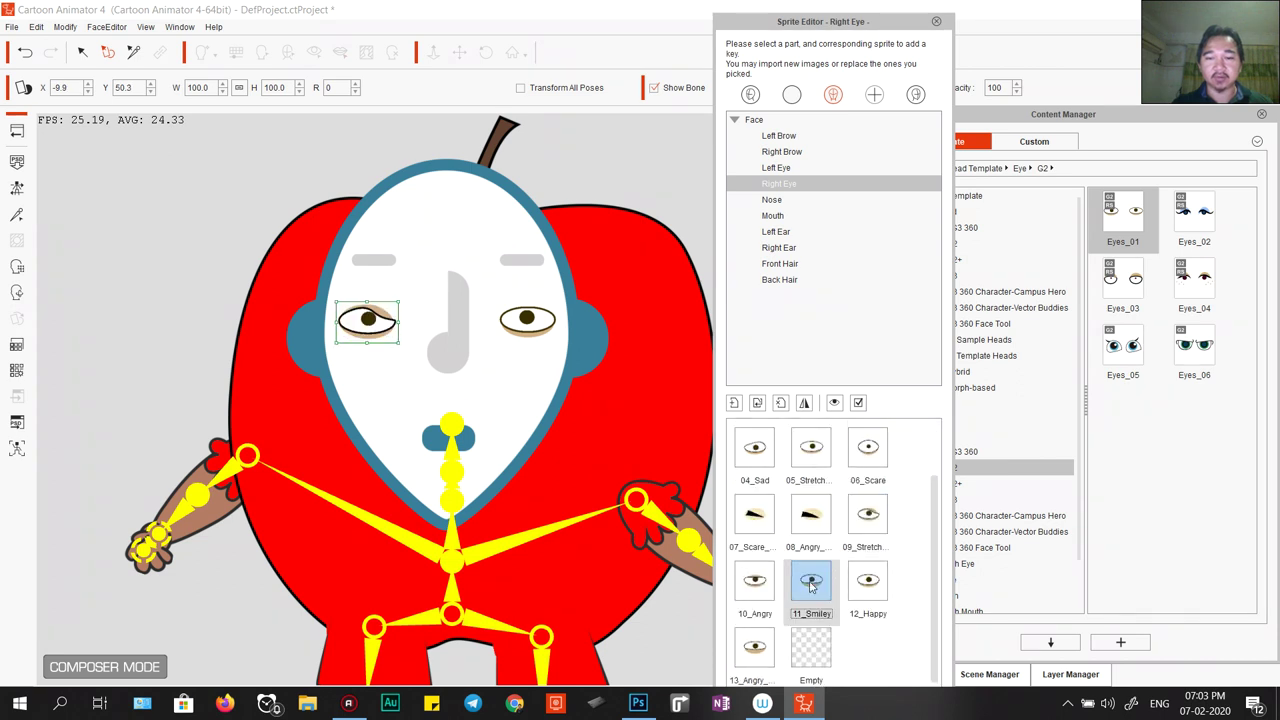
{"action": "left_click", "coordinate": [867, 582]}
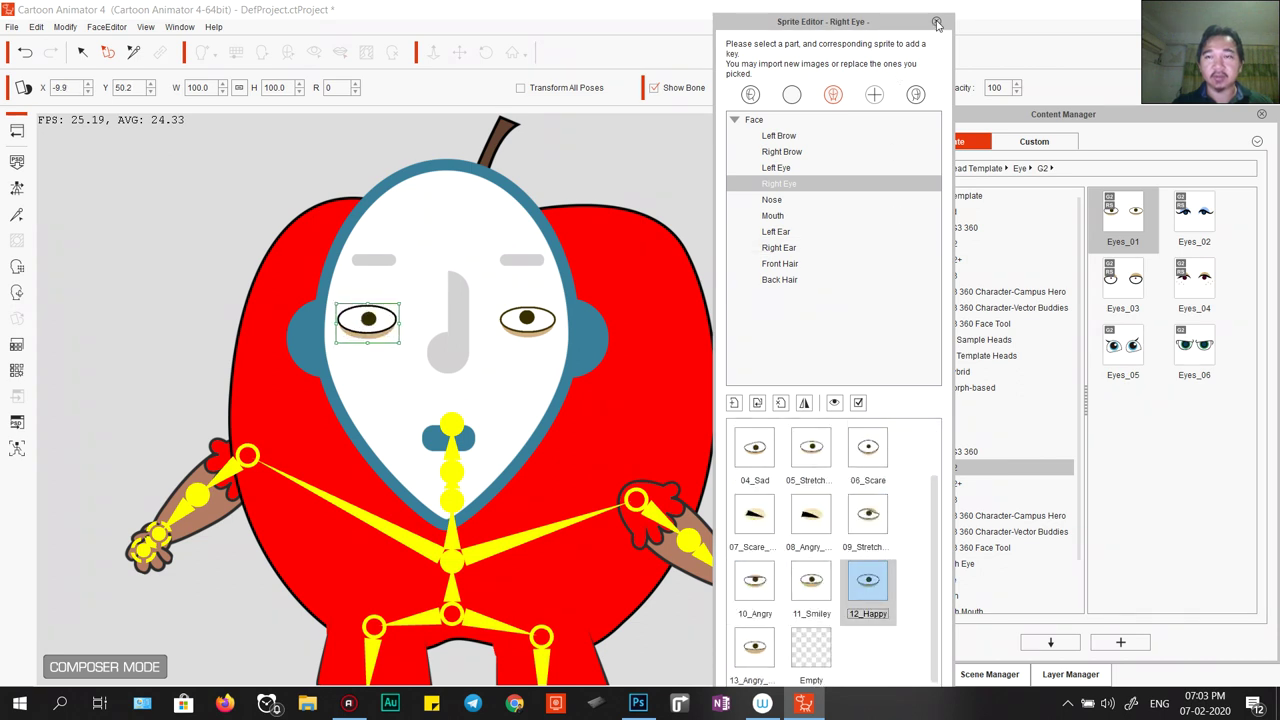
Return to the stage, play the animation to frame 397, and move the yellow starburst sideways away from the apple character.
{"action": "left_click", "coordinate": [16, 128]}
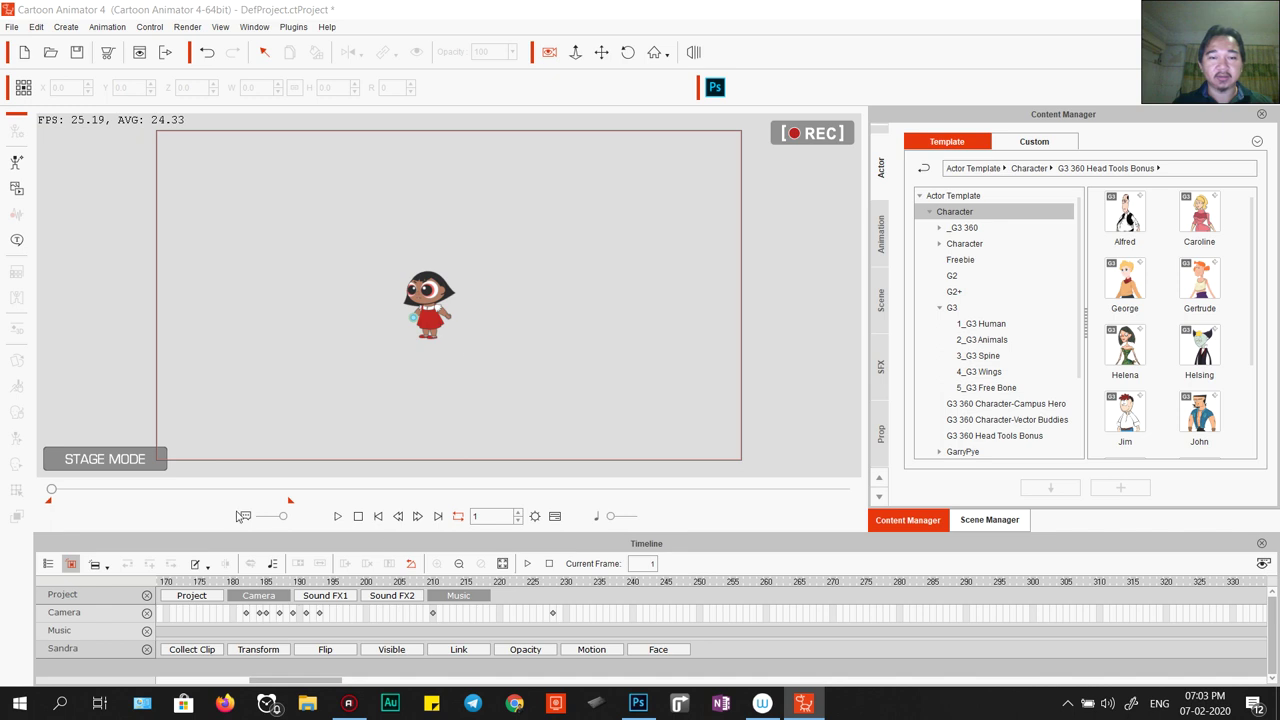
{"action": "key", "text": "space"}
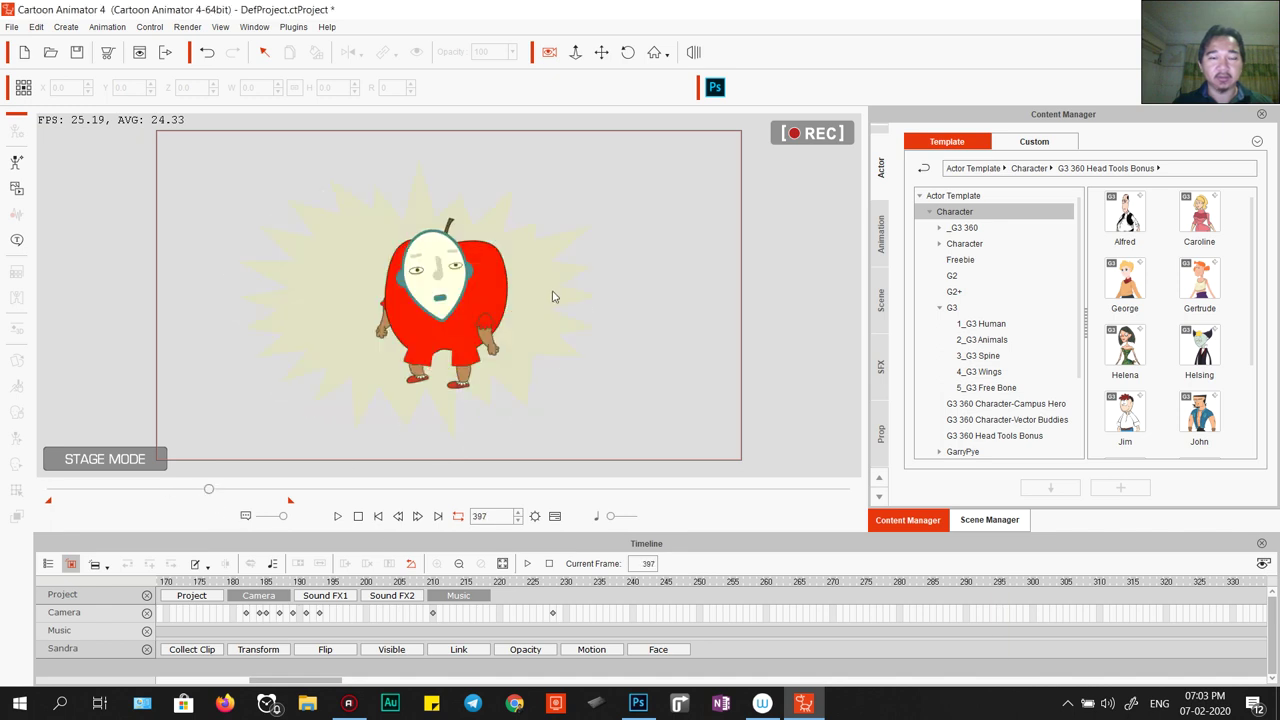
{"action": "left_click", "coordinate": [503, 265]}
{"action": "left_click_drag", "start_coordinate": [383, 265], "coordinate": [167, 265]}
Select the apple character, clear its motion path from the stage, and open the Face Puppet for it.
{"action": "left_click", "coordinate": [455, 296]}
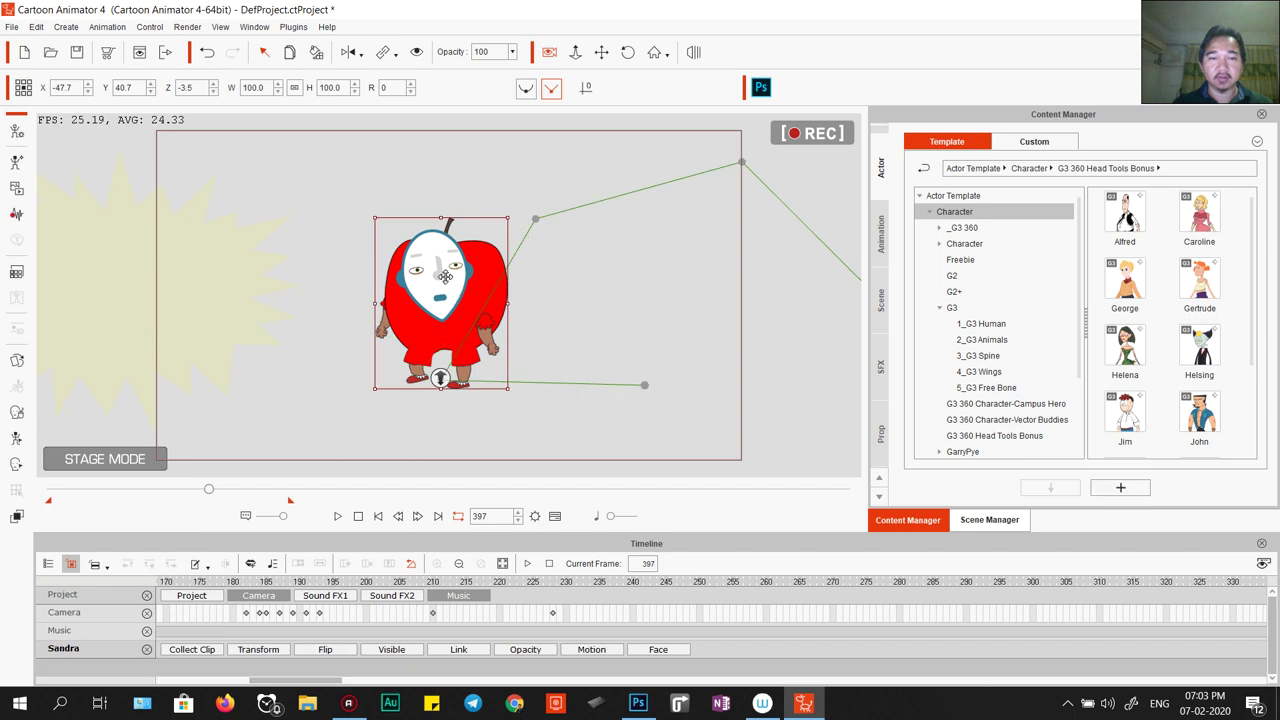
{"action": "right_click", "coordinate": [434, 326]}
{"action": "left_click", "coordinate": [490, 428]}
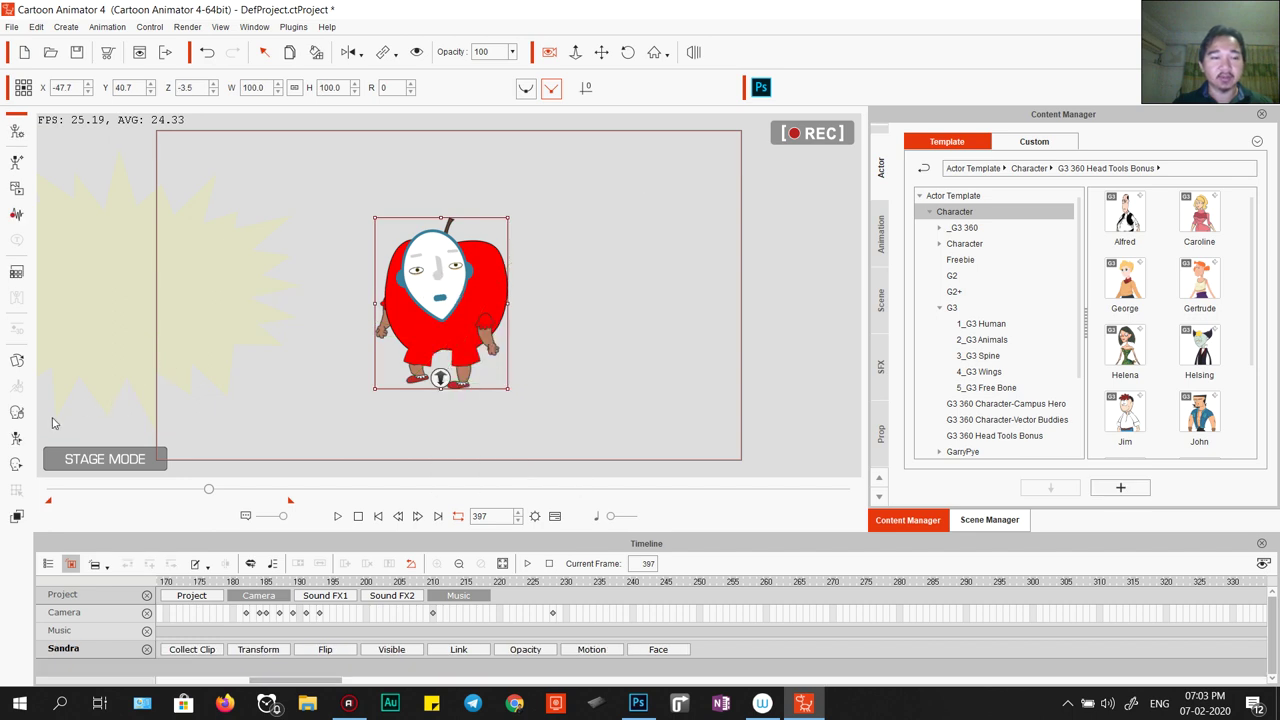
{"action": "left_click", "coordinate": [16, 412]}
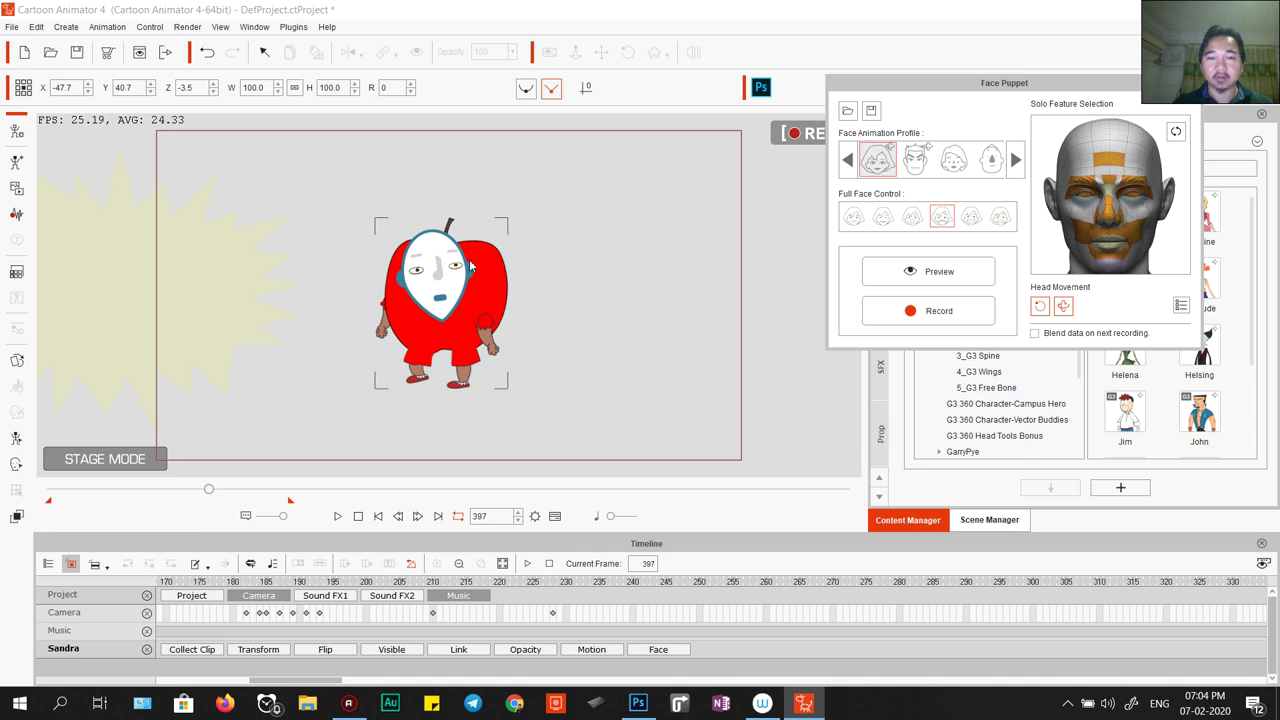
Preview puppeted facial motion on the apple character with the selected face animation profile, stop the preview, and close the Face Puppet.
{"action": "left_click", "coordinate": [463, 292]}
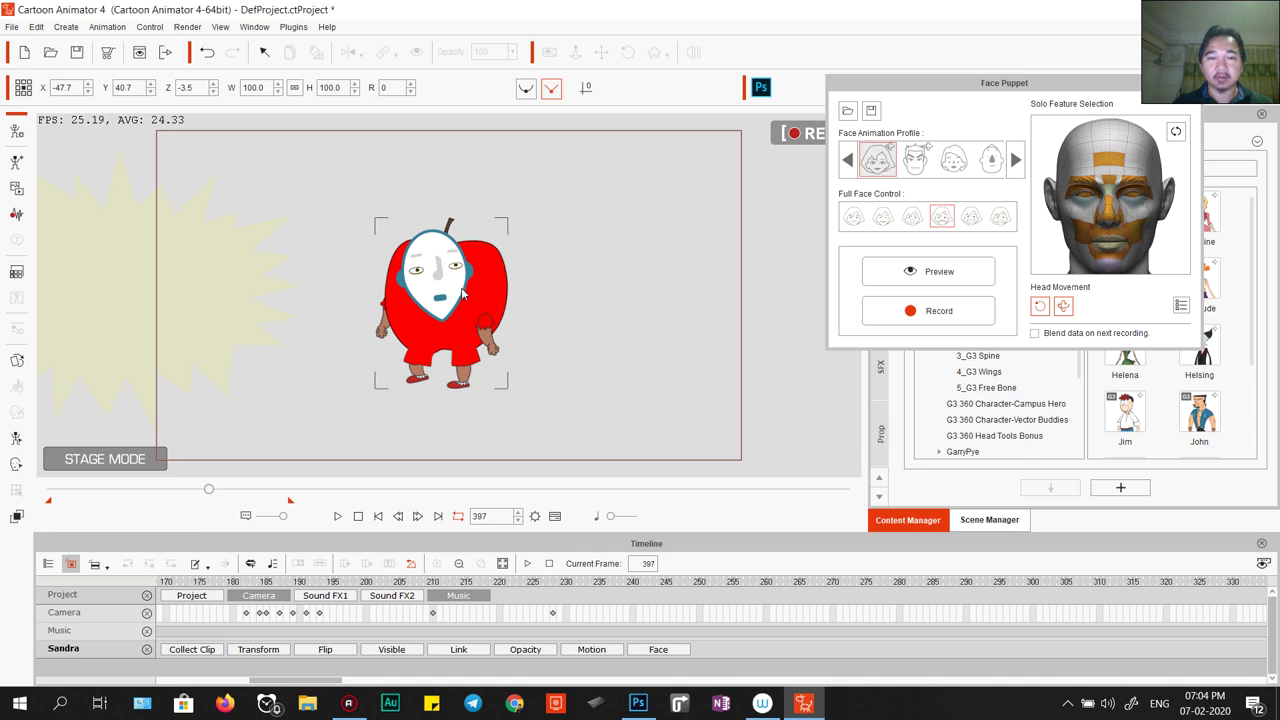
{"action": "left_click", "coordinate": [1180, 82]}
{"action": "left_click", "coordinate": [22, 438]}
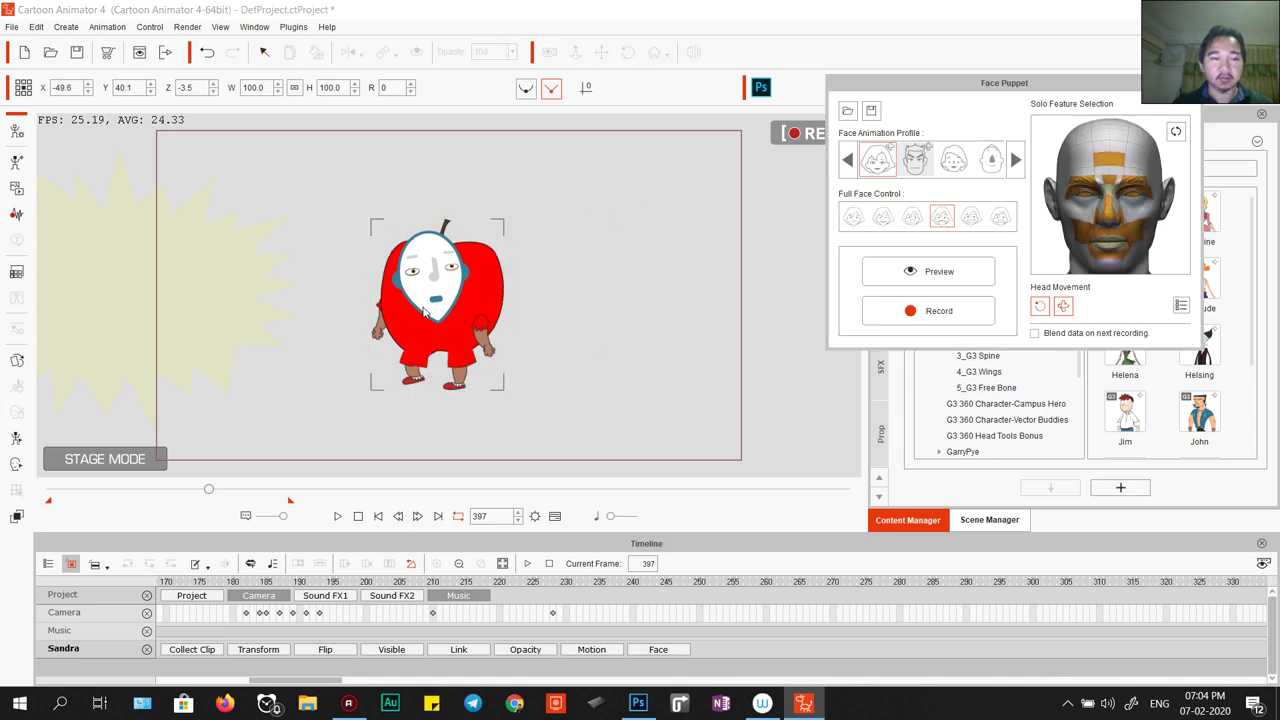
{"action": "left_click", "coordinate": [925, 271]}
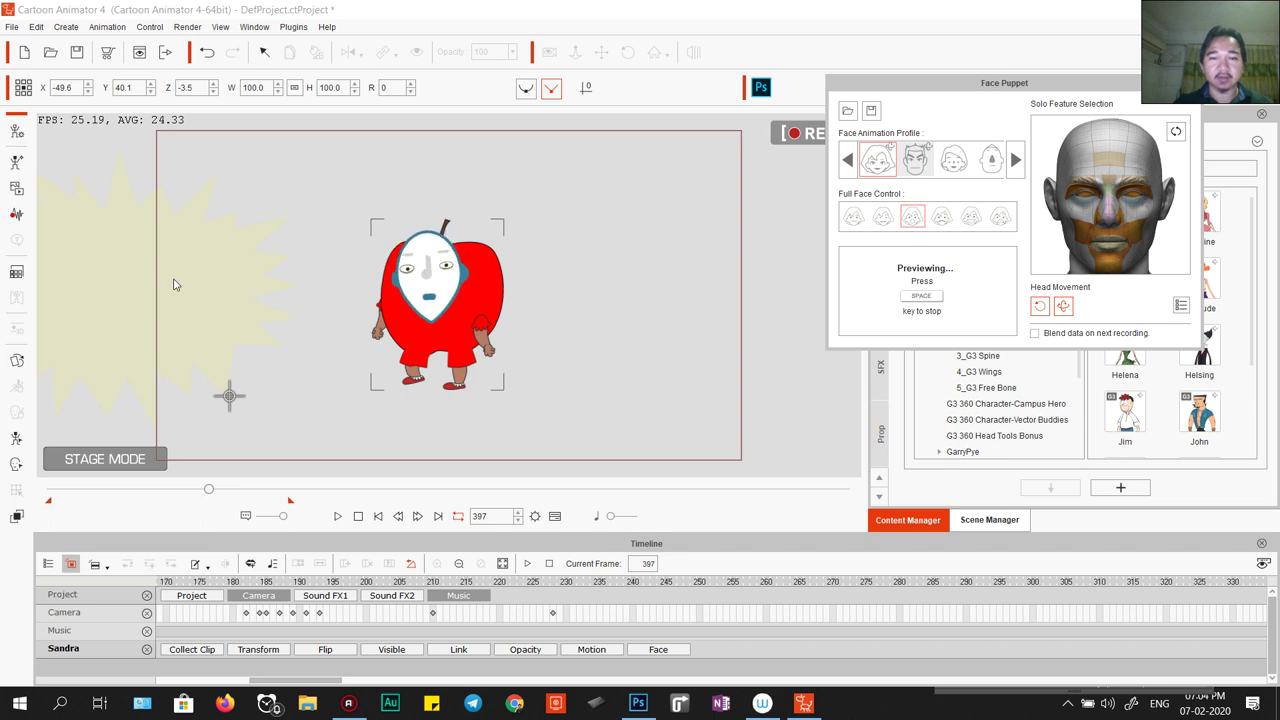
{"action": "key", "text": "space"}
{"action": "key", "text": "space"}
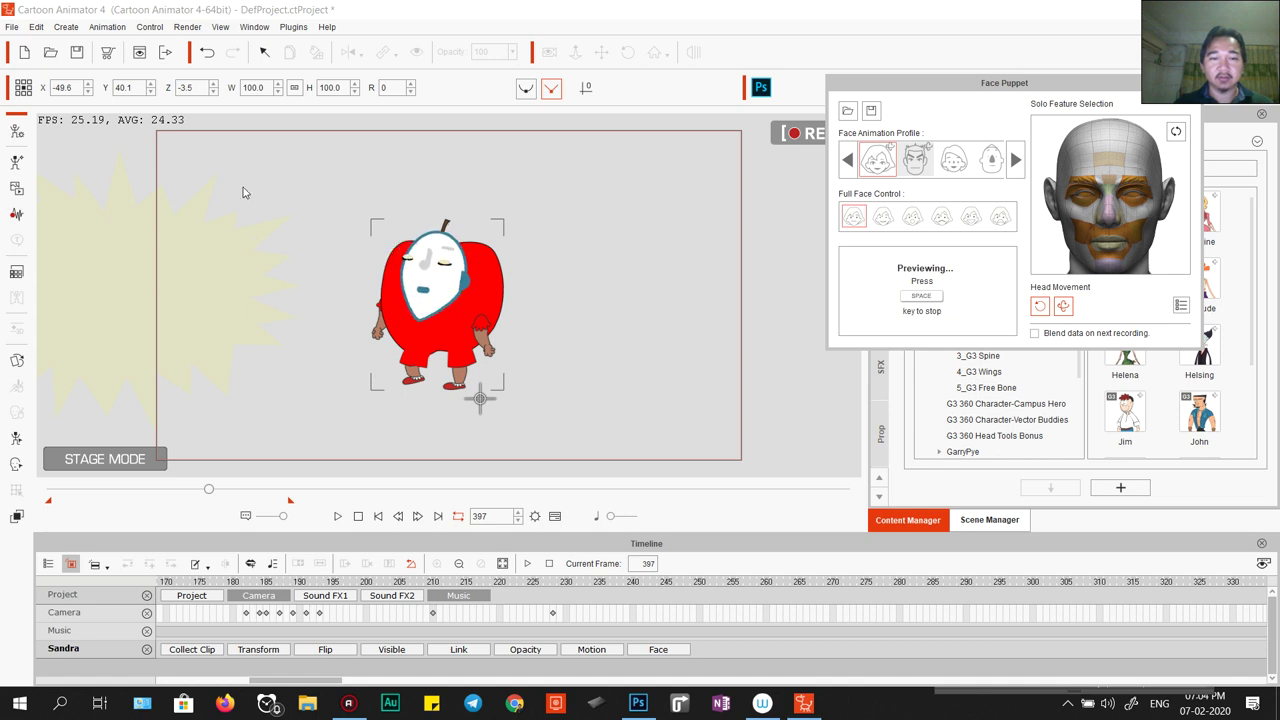
{"action": "key", "text": "space"}
{"action": "left_click", "coordinate": [1188, 83]}
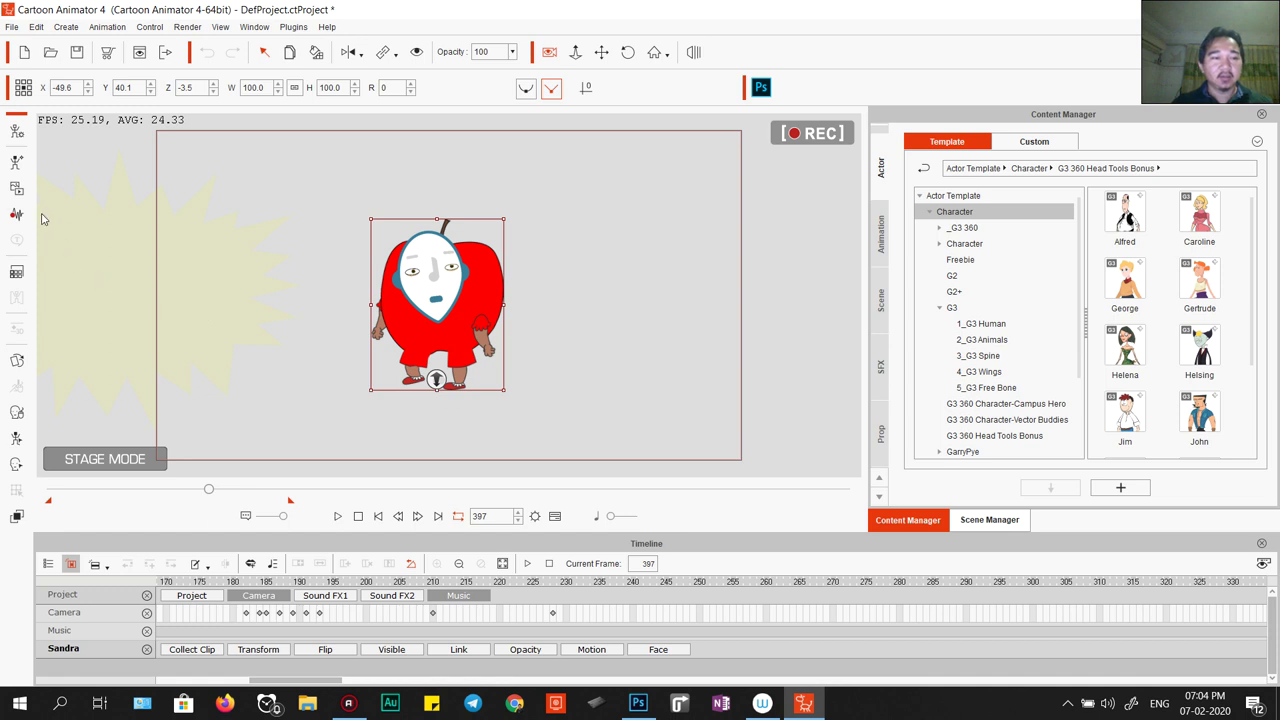
Move the apple character slightly up on the stage, then open it in Composer mode and start the 360 Head Creator.
{"action": "left_click_drag", "start_coordinate": [427, 296], "coordinate": [428, 269]}
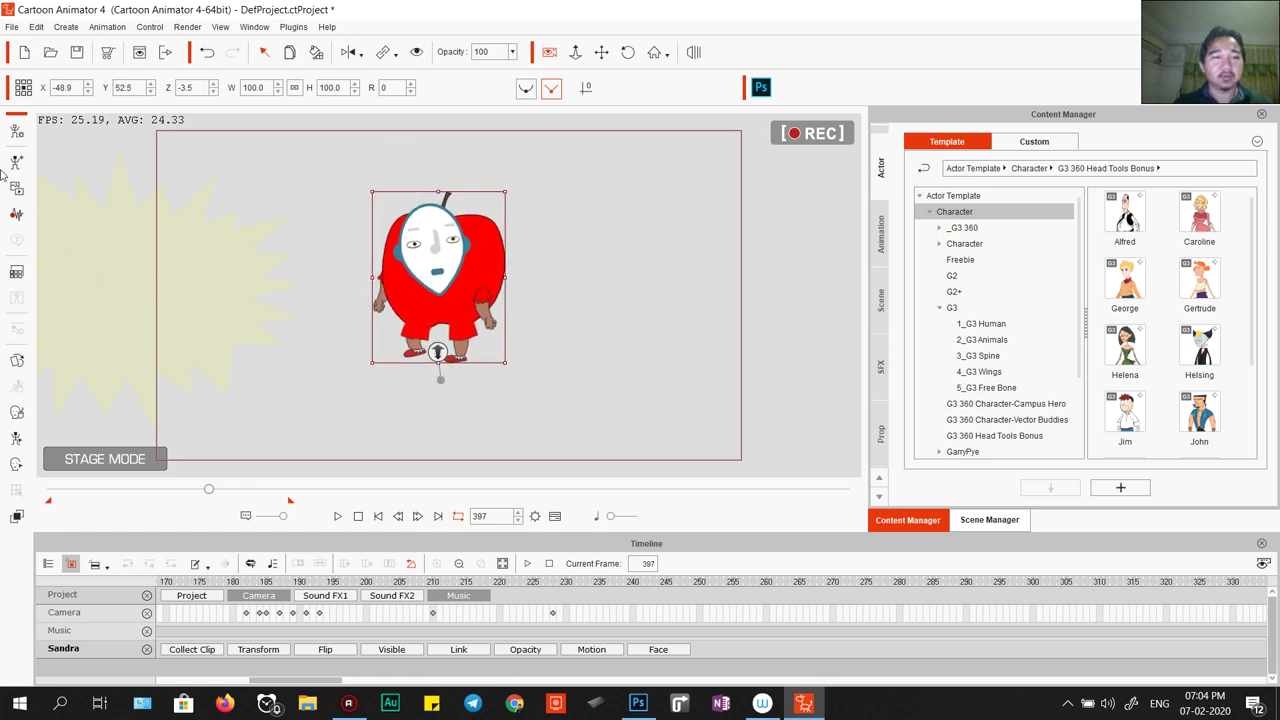
{"action": "left_click", "coordinate": [16, 130]}
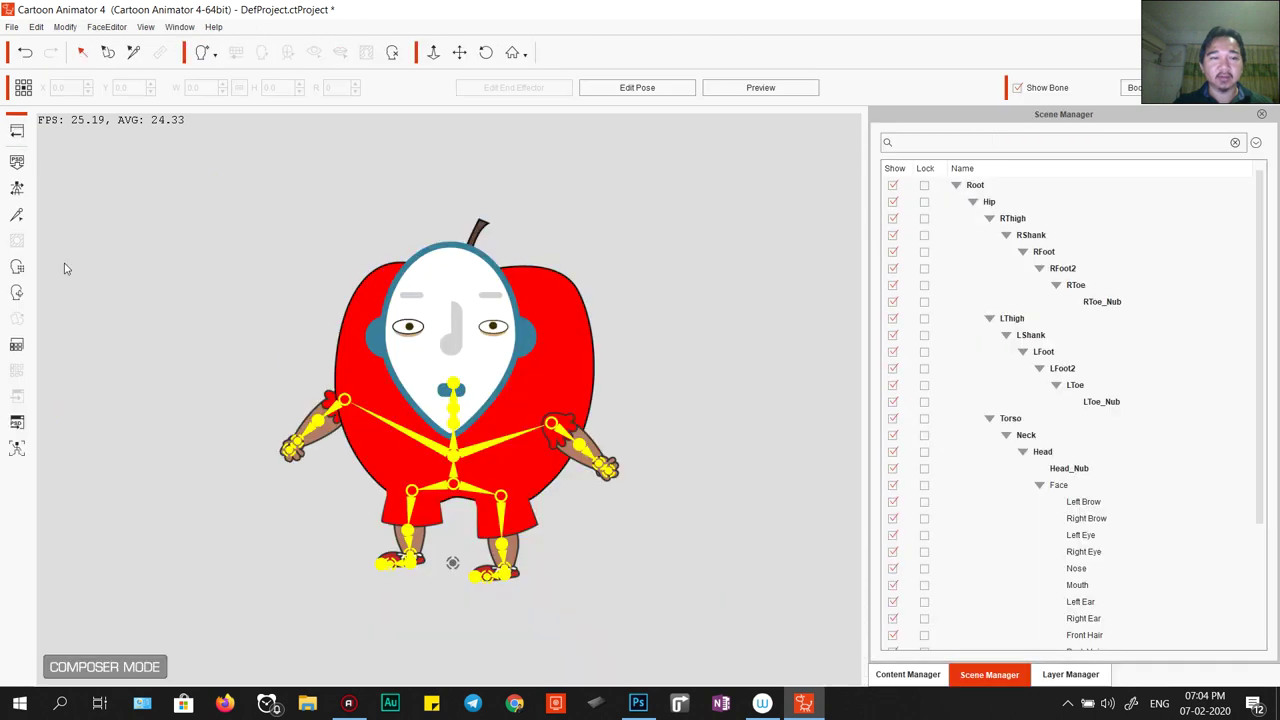
{"action": "left_click", "coordinate": [16, 292]}
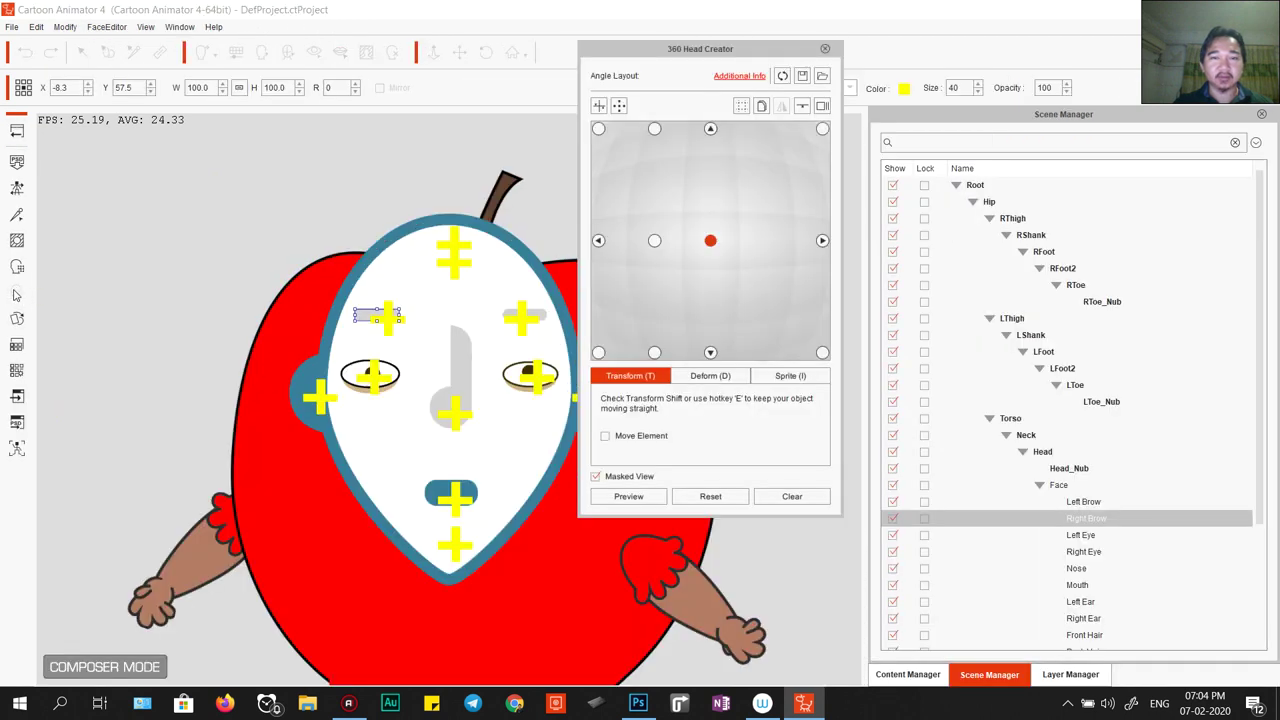
{"action": "left_click_drag", "start_coordinate": [737, 50], "coordinate": [916, 24]}
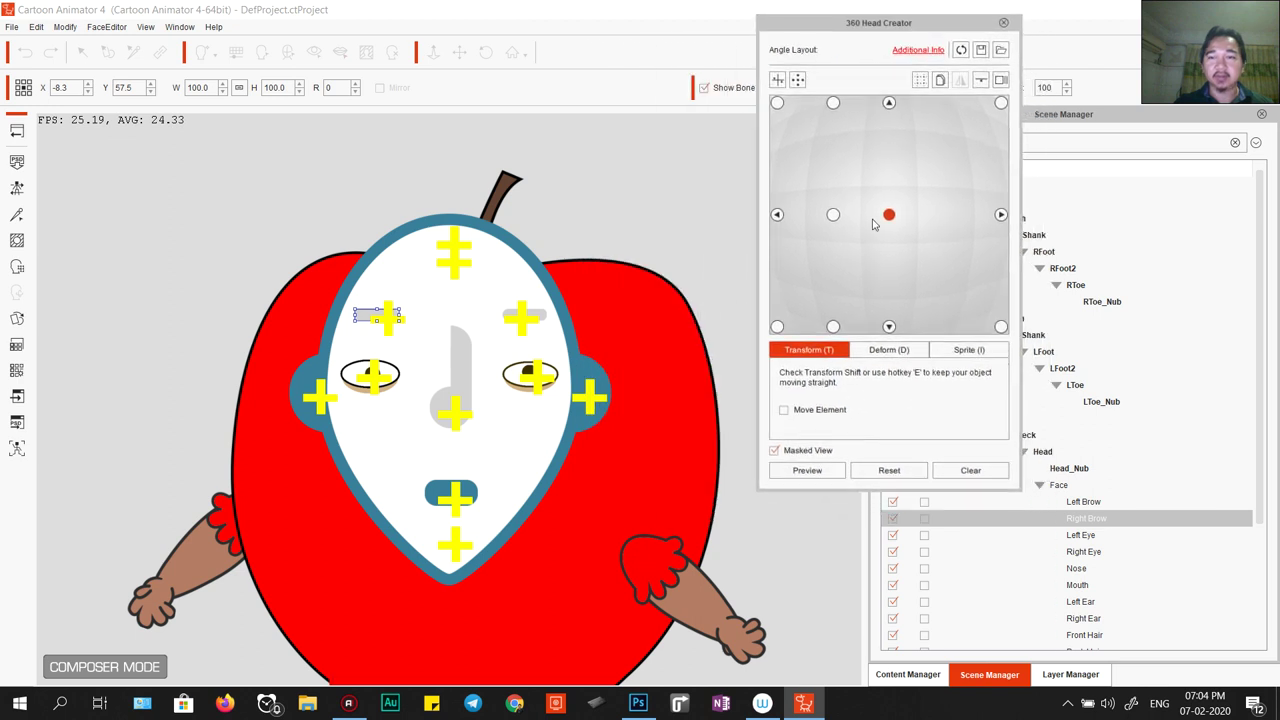
Turn the head to its full side angle and check the Left Eye, Face and Right Eye layers in the layer order.
{"action": "left_click", "coordinate": [1001, 215]}
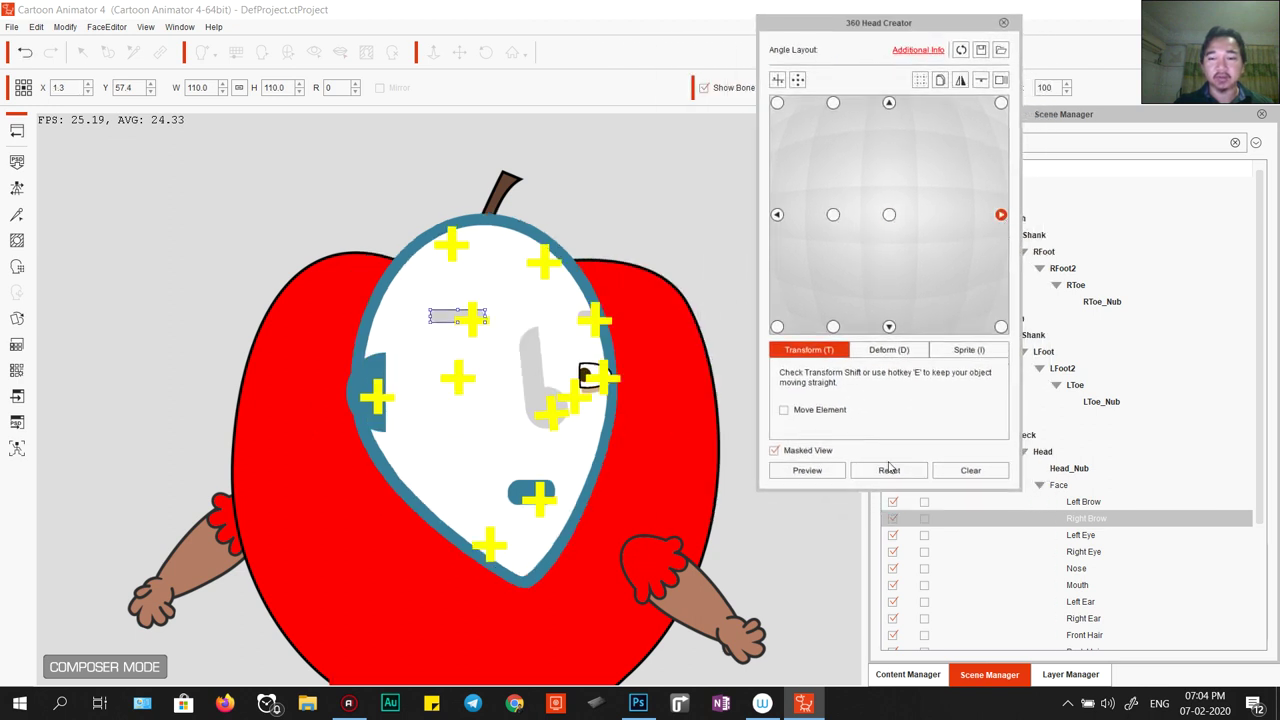
{"action": "left_click", "coordinate": [1070, 674]}
{"action": "left_click_drag", "start_coordinate": [931, 24], "coordinate": [770, 5]}
{"action": "mouse_move", "coordinate": [978, 258]}
{"action": "left_mouse_down"}
{"action": "mouse_move", "coordinate": [987, 298]}
{"action": "mouse_move", "coordinate": [985, 246]}
{"action": "left_mouse_up"}
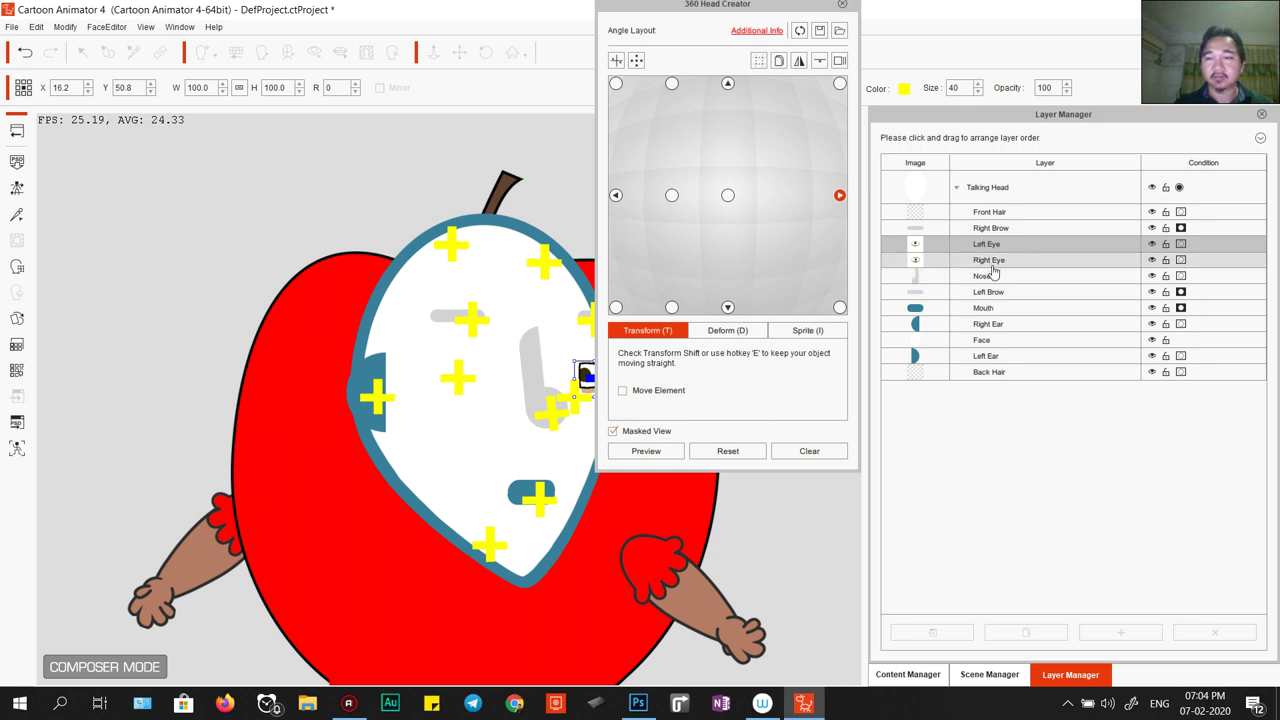
{"action": "left_click", "coordinate": [1015, 342]}
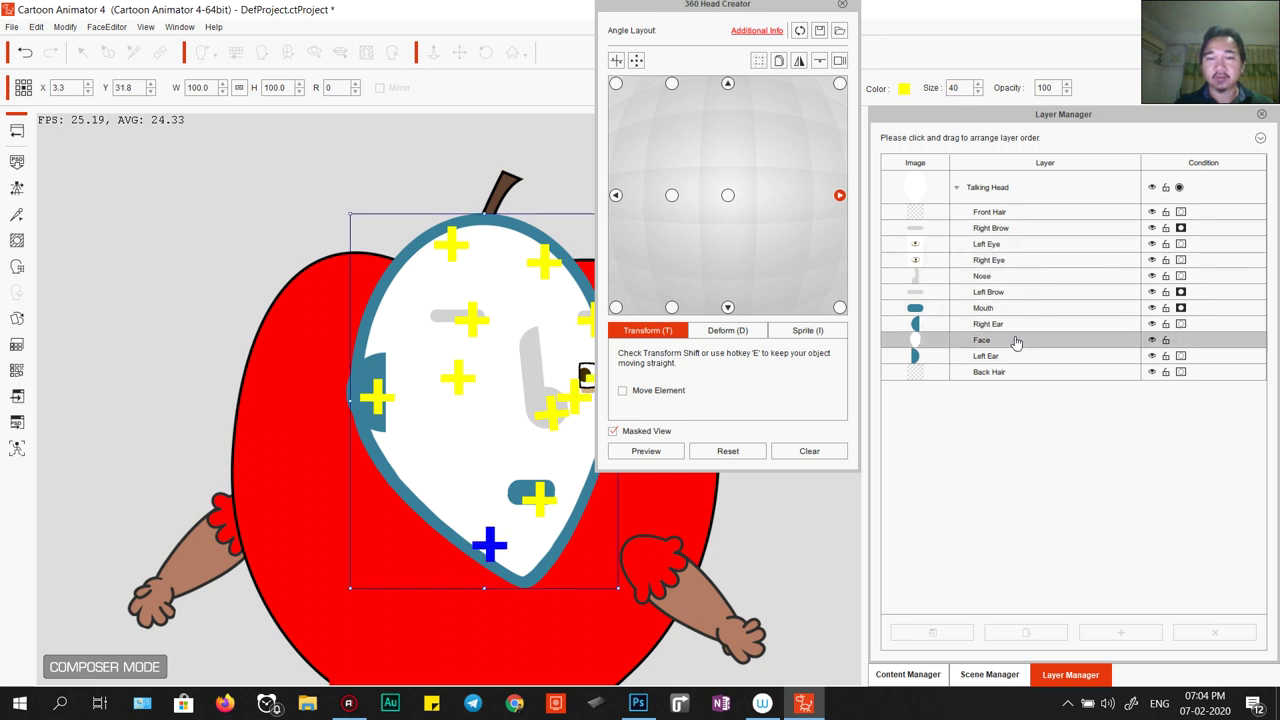
{"action": "left_click", "coordinate": [997, 266]}
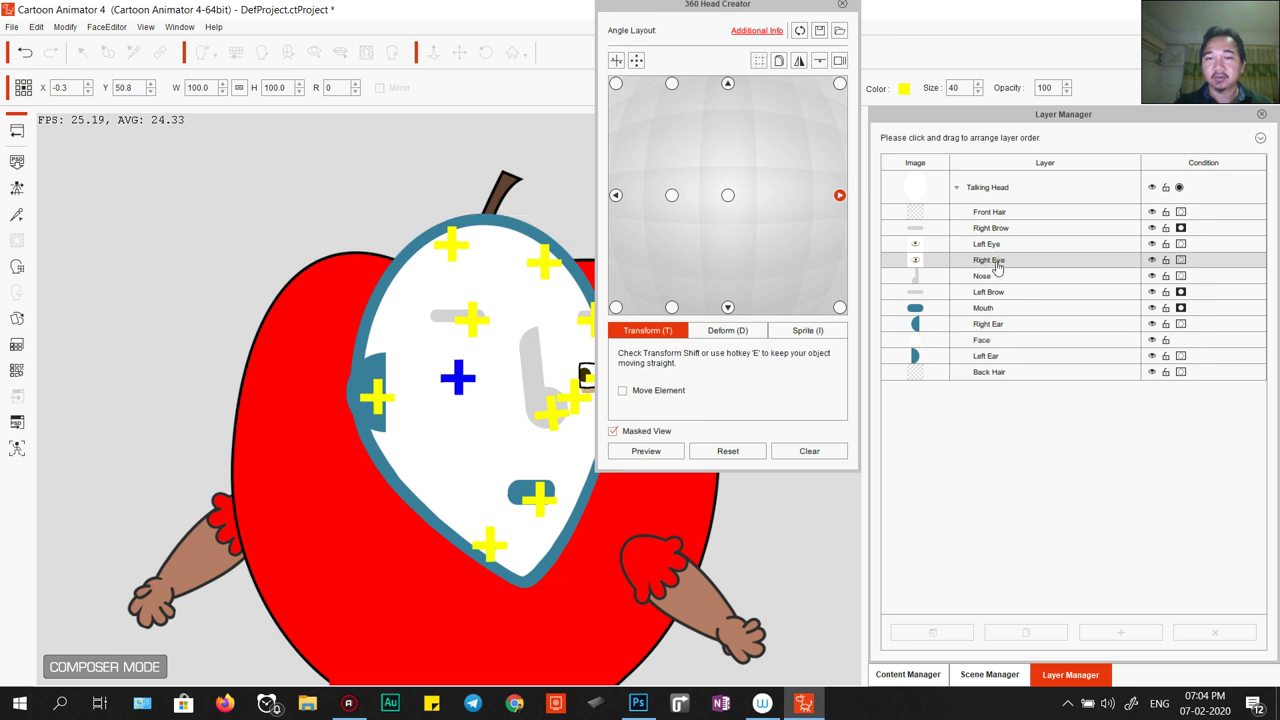
Compare the right eye's placement at the front, half-side and full-side head angles.
{"action": "left_click", "coordinate": [727, 195]}
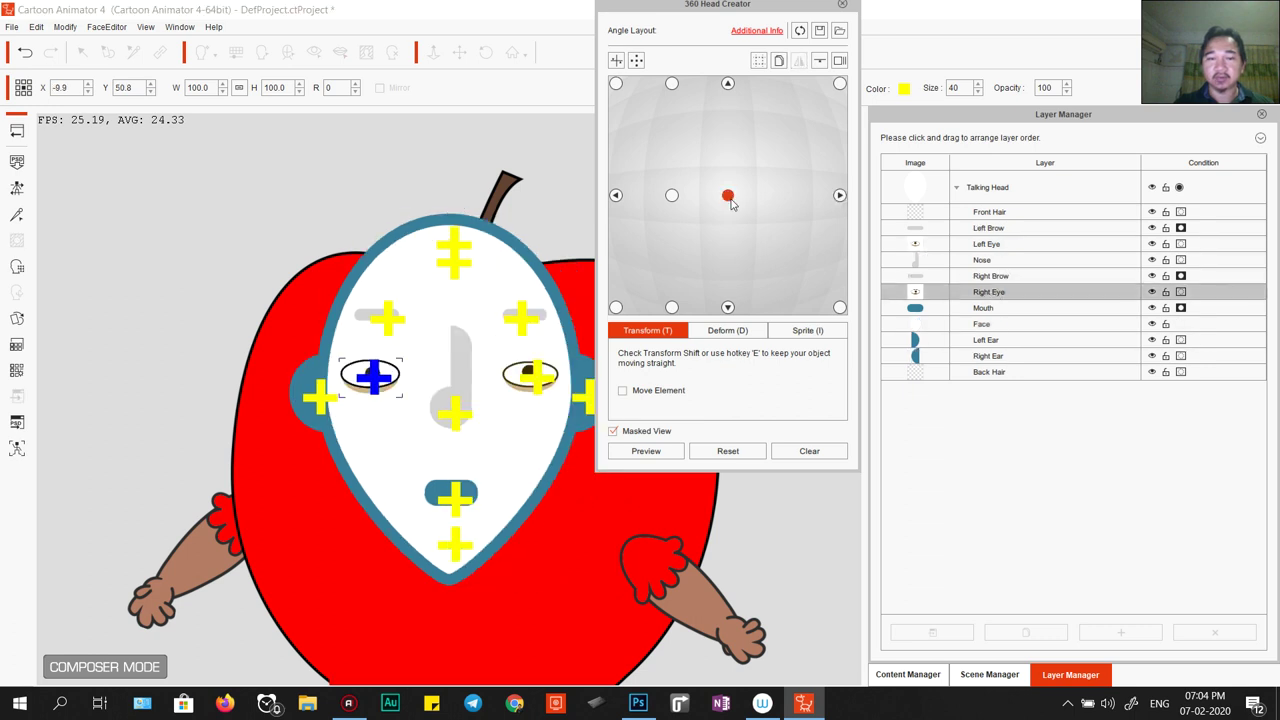
{"action": "left_click", "coordinate": [671, 195]}
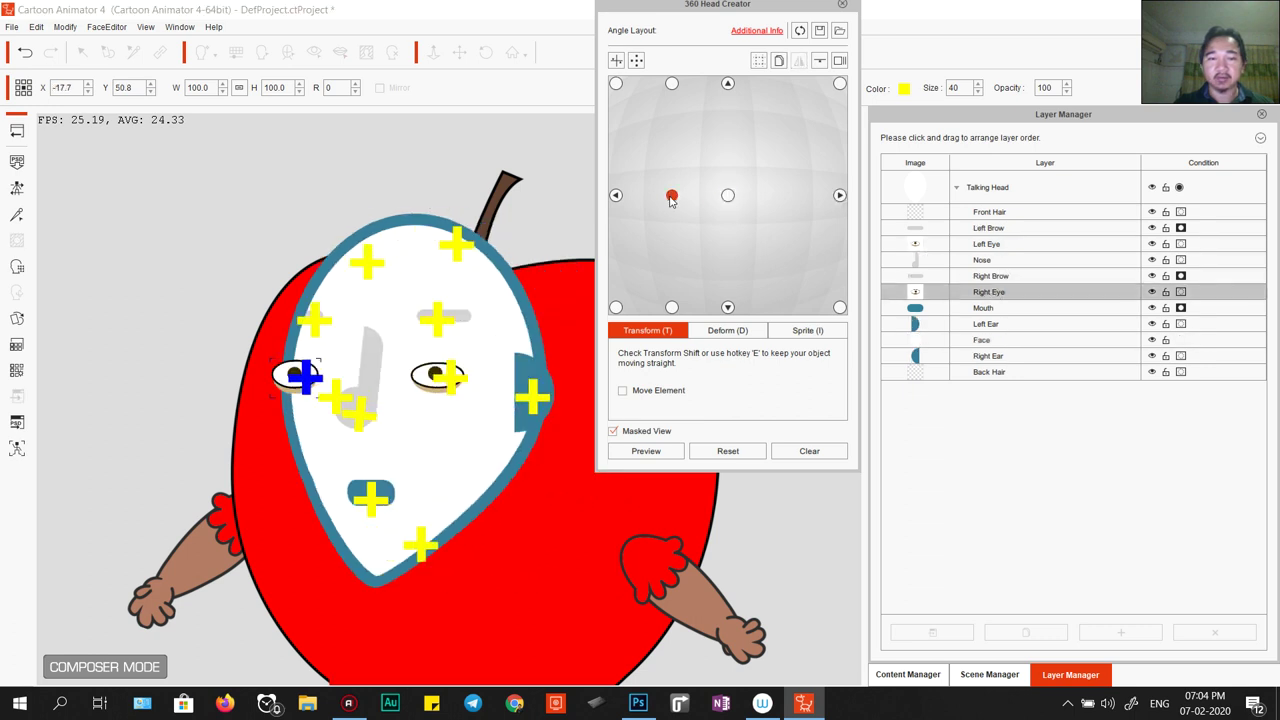
{"action": "left_click", "coordinate": [615, 195]}
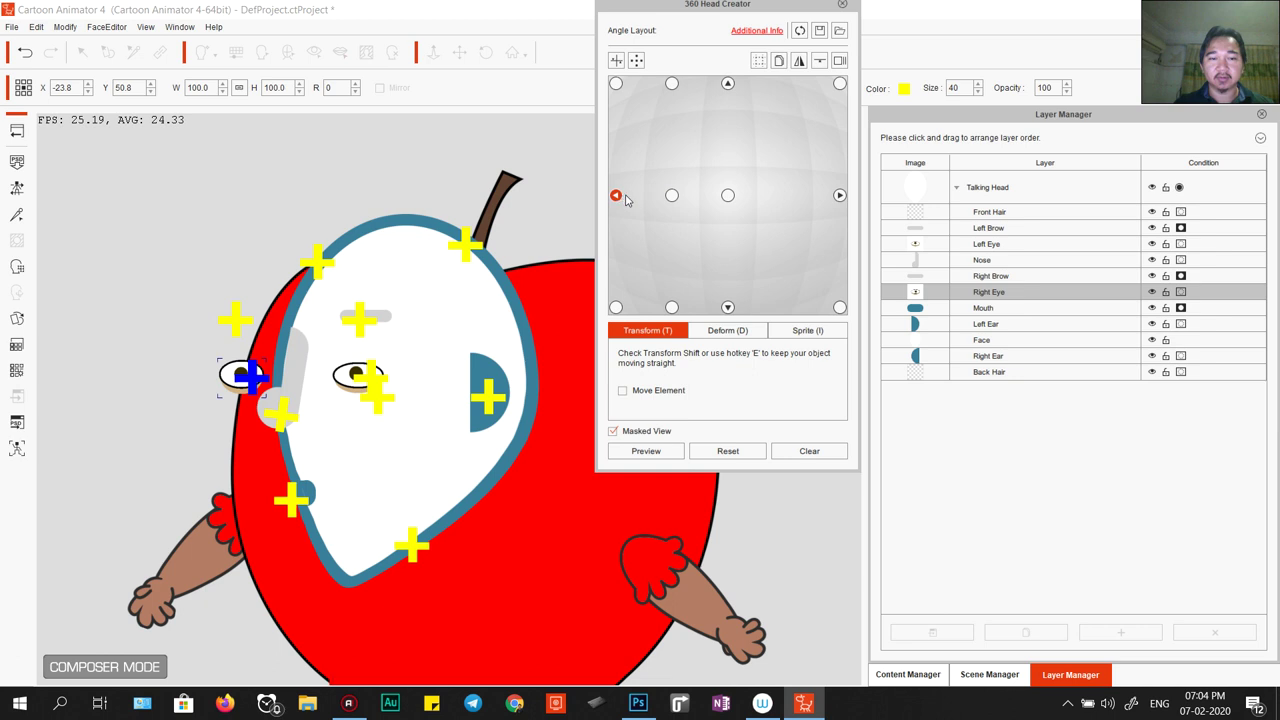
{"action": "left_click", "coordinate": [728, 196]}
{"action": "left_click", "coordinate": [839, 195]}
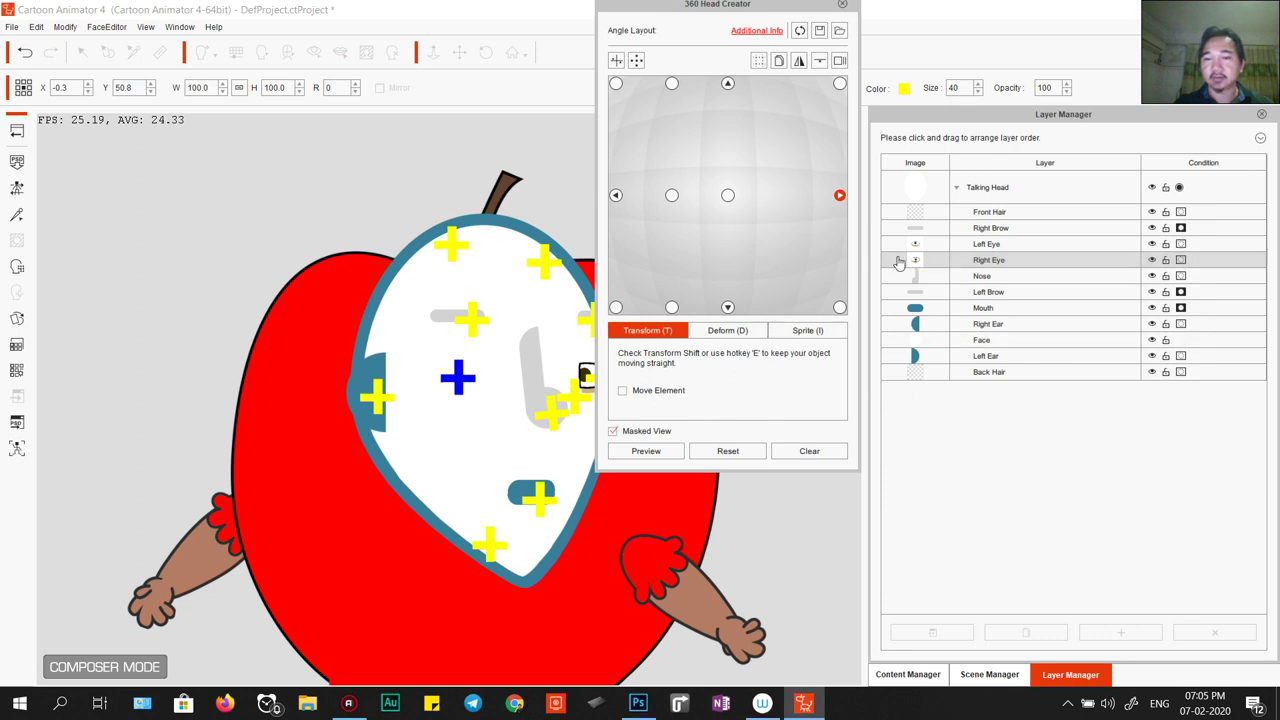
Toggle the Face layer's visibility and try shifting the left eye at the side angle, then close the 360 Head Creator.
{"action": "left_click", "coordinate": [982, 342]}
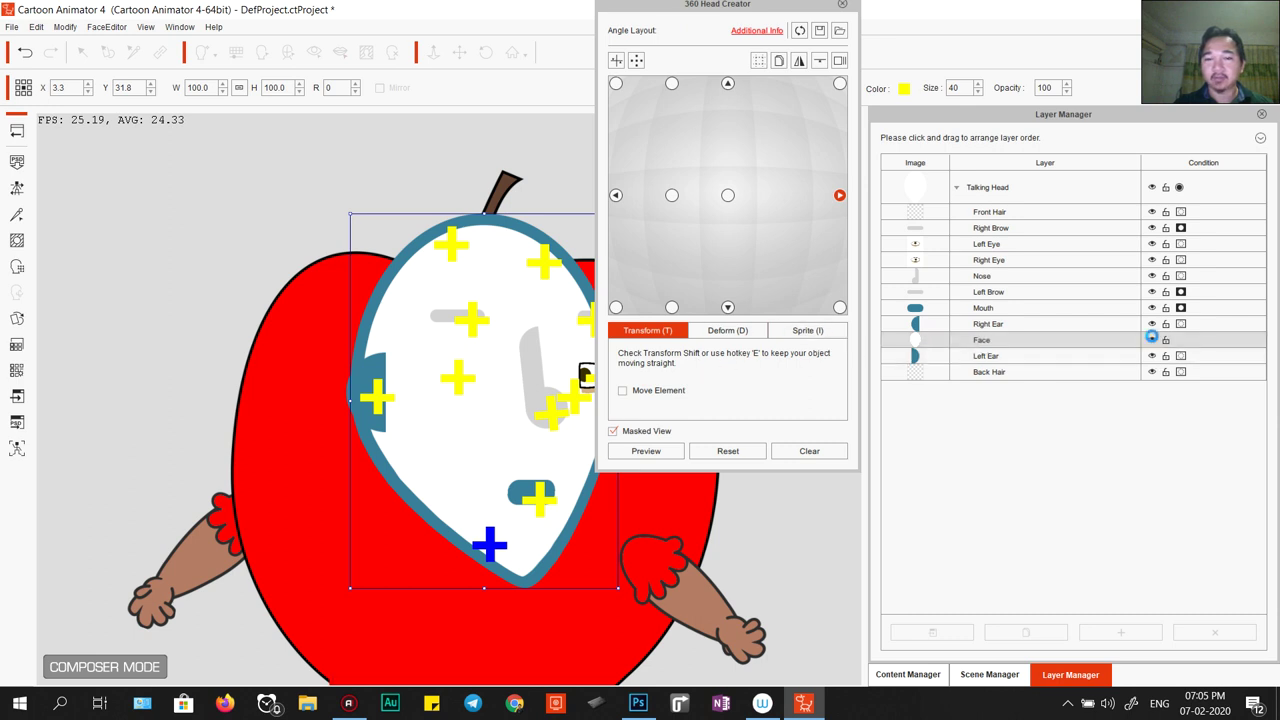
{"action": "left_click", "coordinate": [1152, 340]}
{"action": "left_click", "coordinate": [1152, 340]}
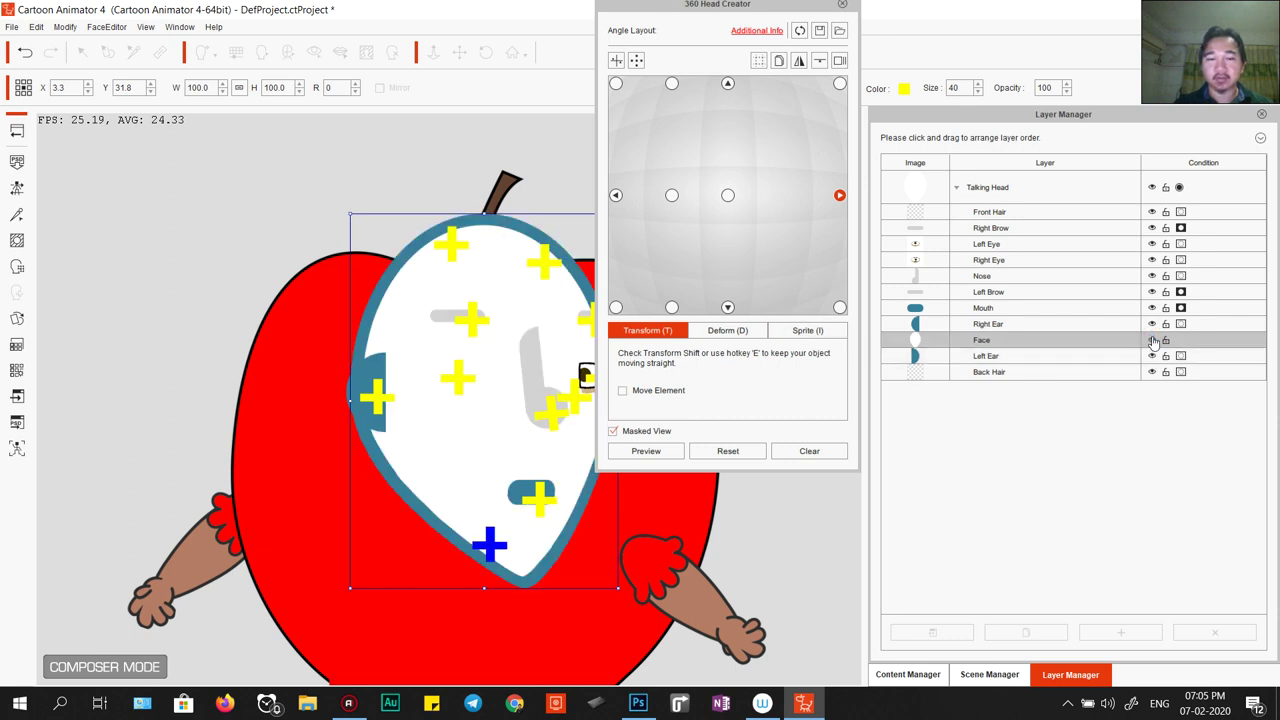
{"action": "left_click", "coordinate": [1152, 340]}
{"action": "left_click", "coordinate": [1152, 340]}
{"action": "mouse_move", "coordinate": [583, 377]}
{"action": "left_mouse_down"}
{"action": "mouse_move", "coordinate": [536, 368]}
{"action": "mouse_move", "coordinate": [592, 377]}
{"action": "left_mouse_up"}
{"action": "left_click_drag", "start_coordinate": [515, 385], "coordinate": [370, 365]}
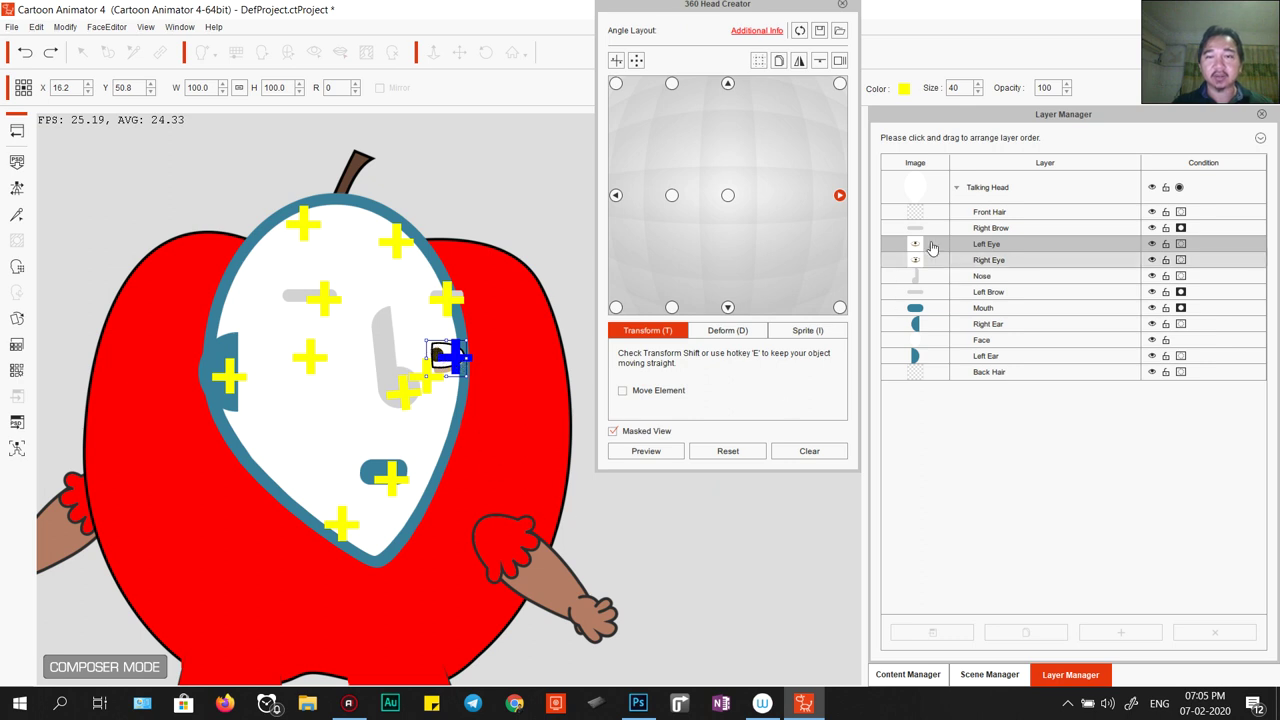
{"action": "left_click", "coordinate": [842, 4]}
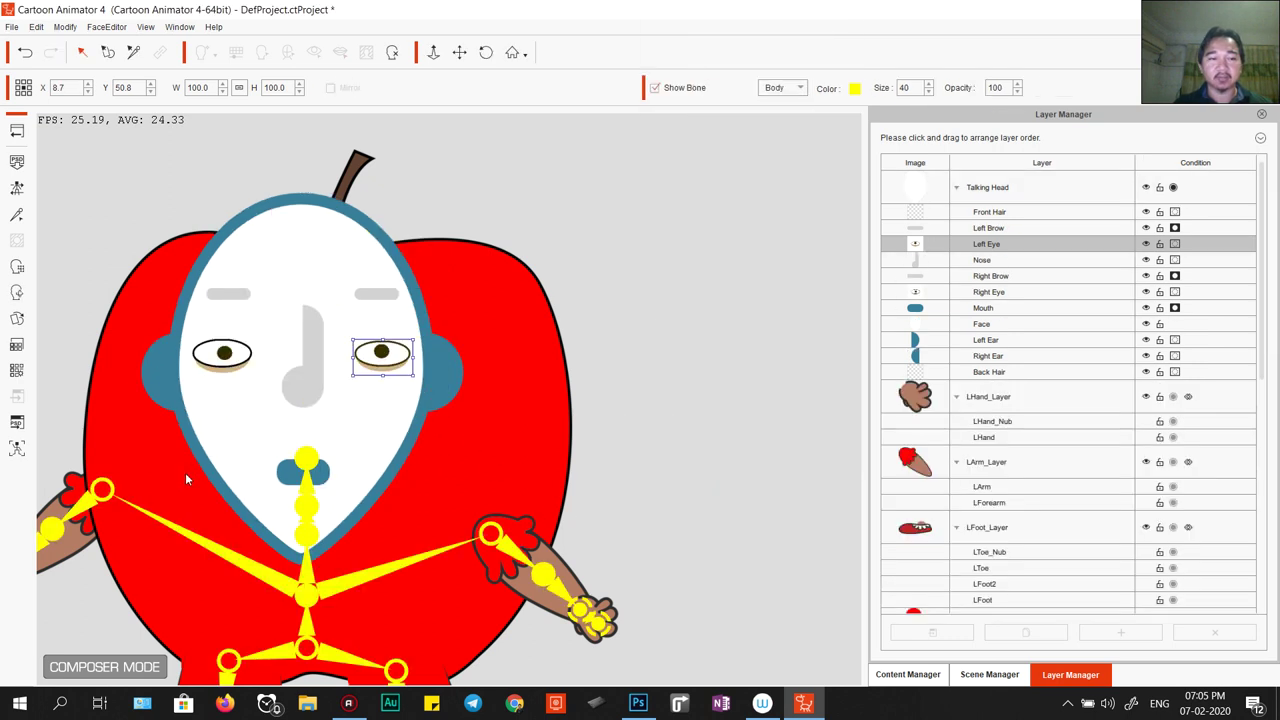
Send the character to Photoshop with head and body in two separate PSD files, editing the current head angle.
{"action": "left_click", "coordinate": [17, 424]}
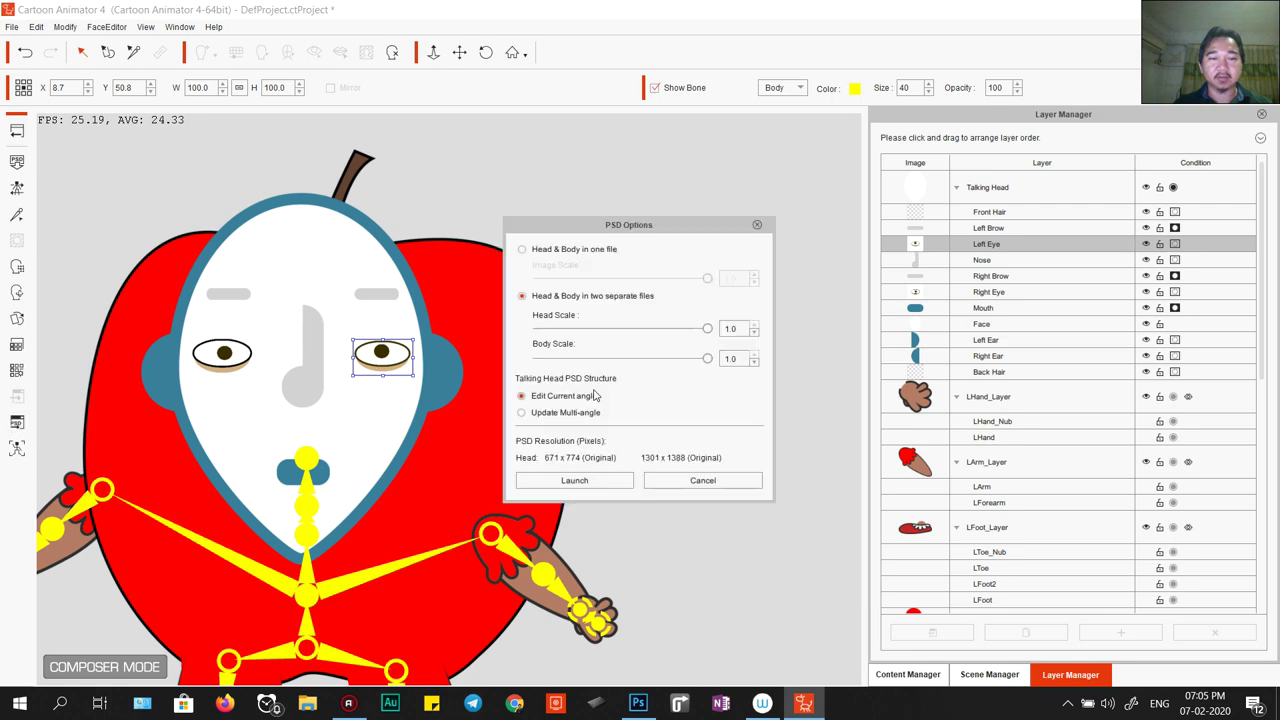
{"action": "left_click", "coordinate": [574, 481]}
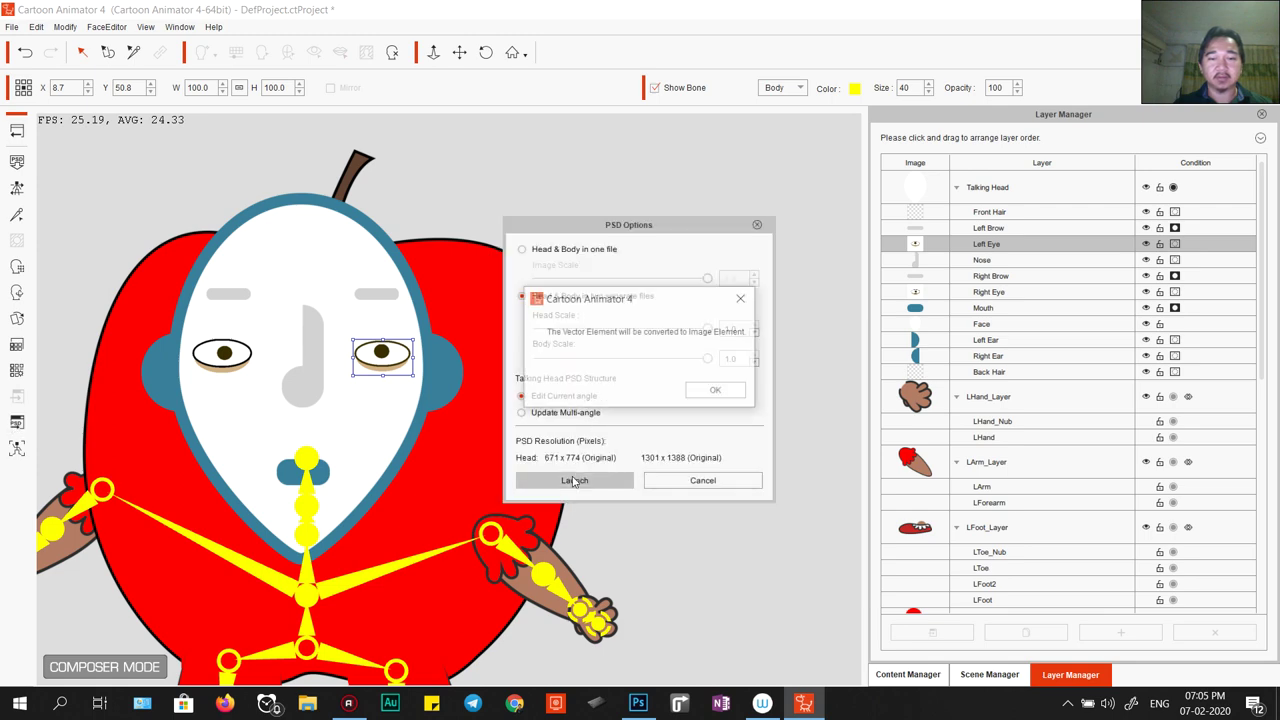
{"action": "left_click", "coordinate": [717, 391]}
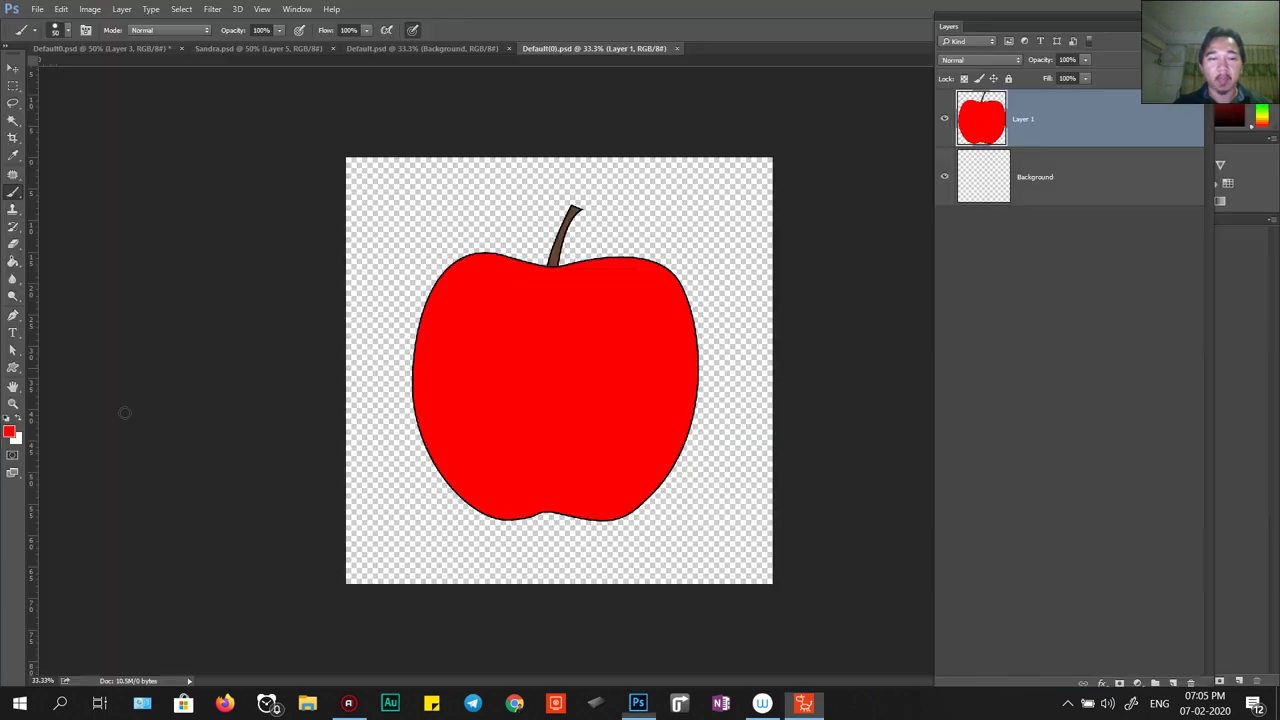
{"action": "key", "text": "Return"}
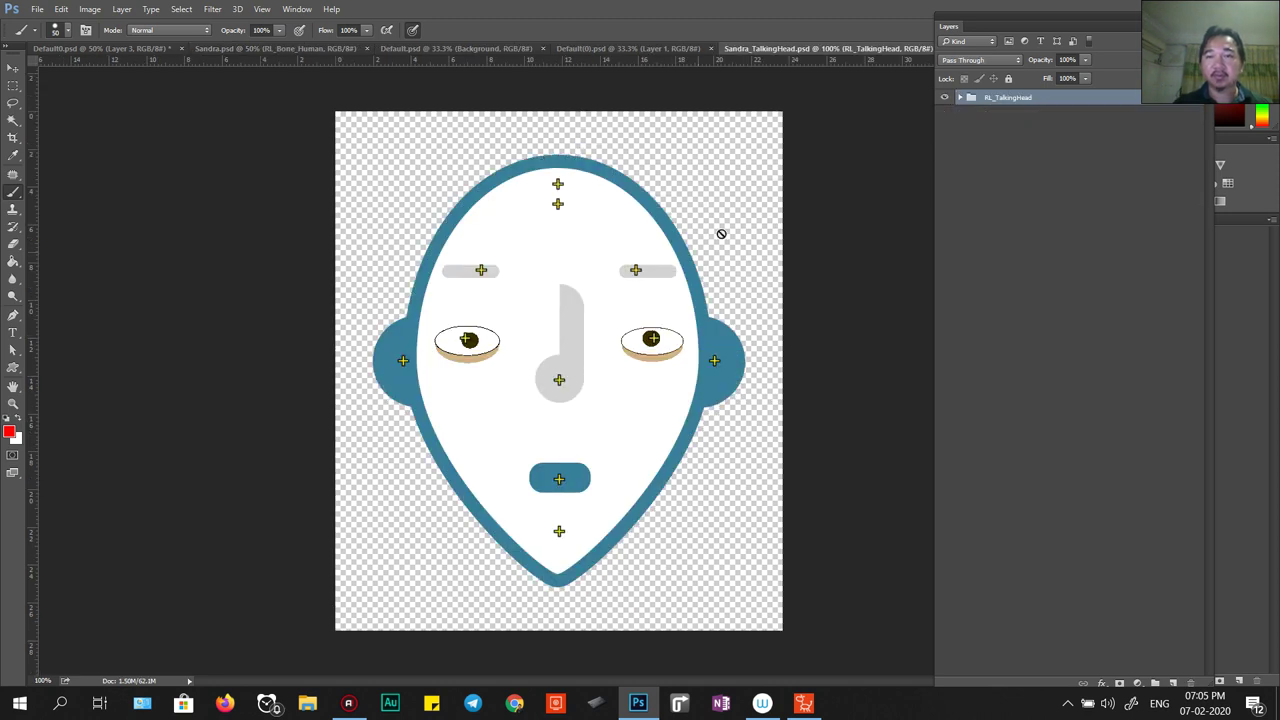
Examine the RightEye and LeftEye sprite layers in Sandra_TalkingHead.psd, then collapse the LeftEye and Center groups.
{"action": "left_click", "coordinate": [820, 134]}
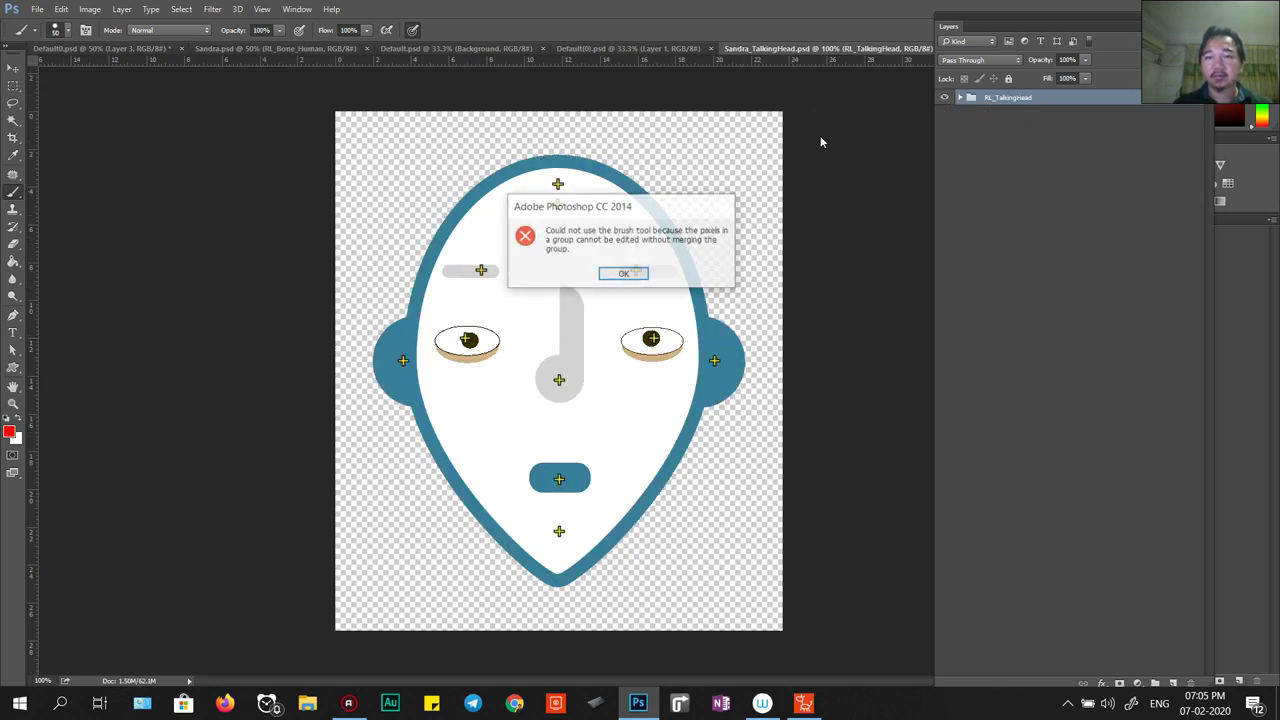
{"action": "left_click", "coordinate": [624, 277]}
{"action": "left_click", "coordinate": [680, 49]}
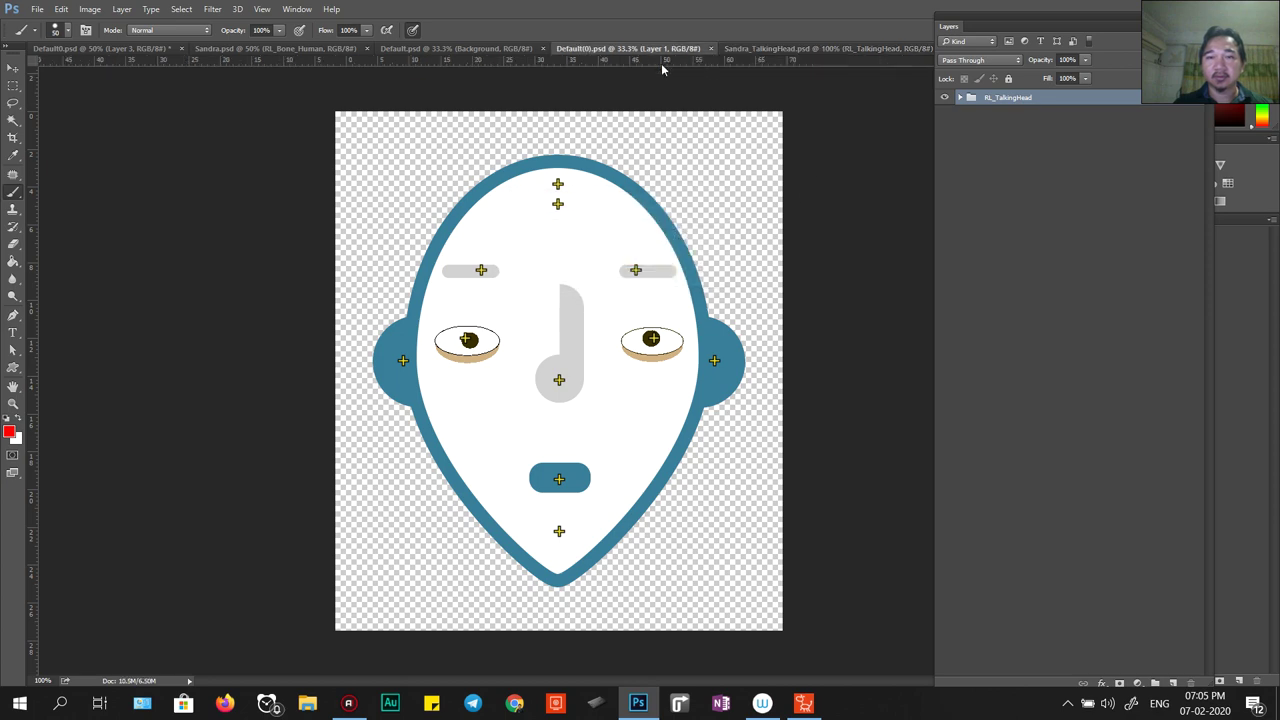
{"action": "left_click", "coordinate": [775, 48]}
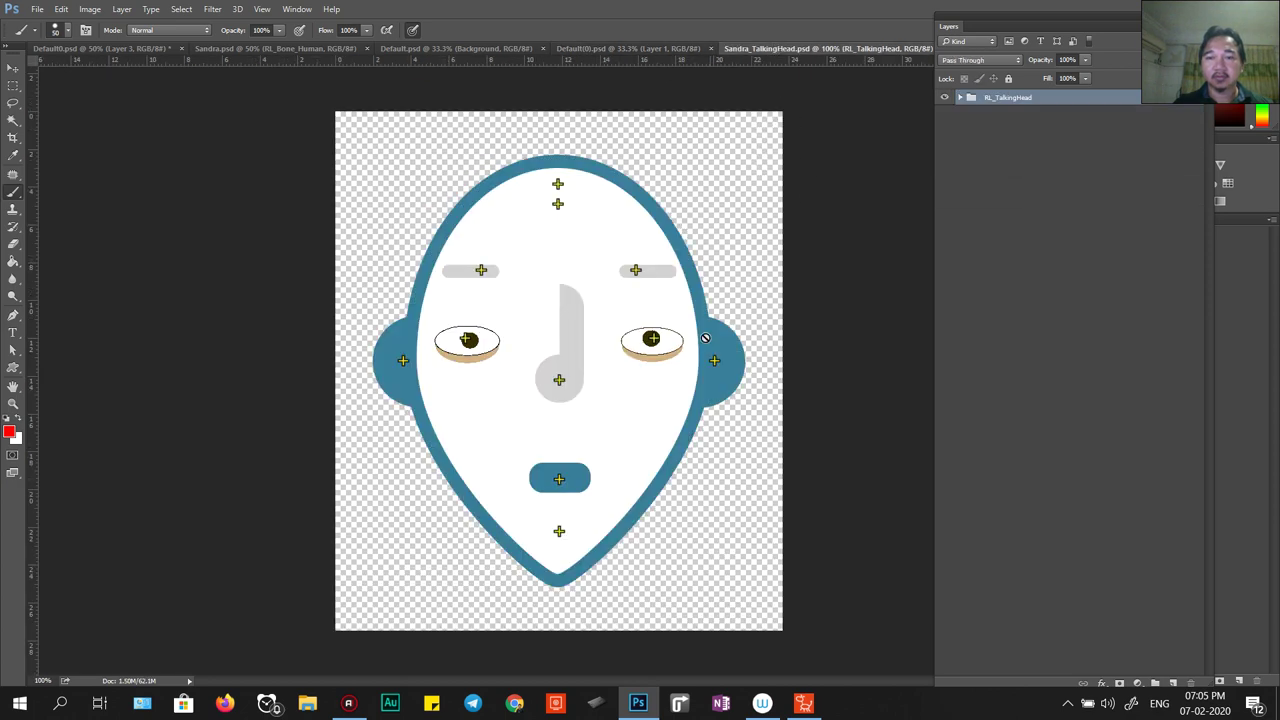
{"action": "key", "text": "v"}
{"action": "left_click", "coordinate": [490, 352]}
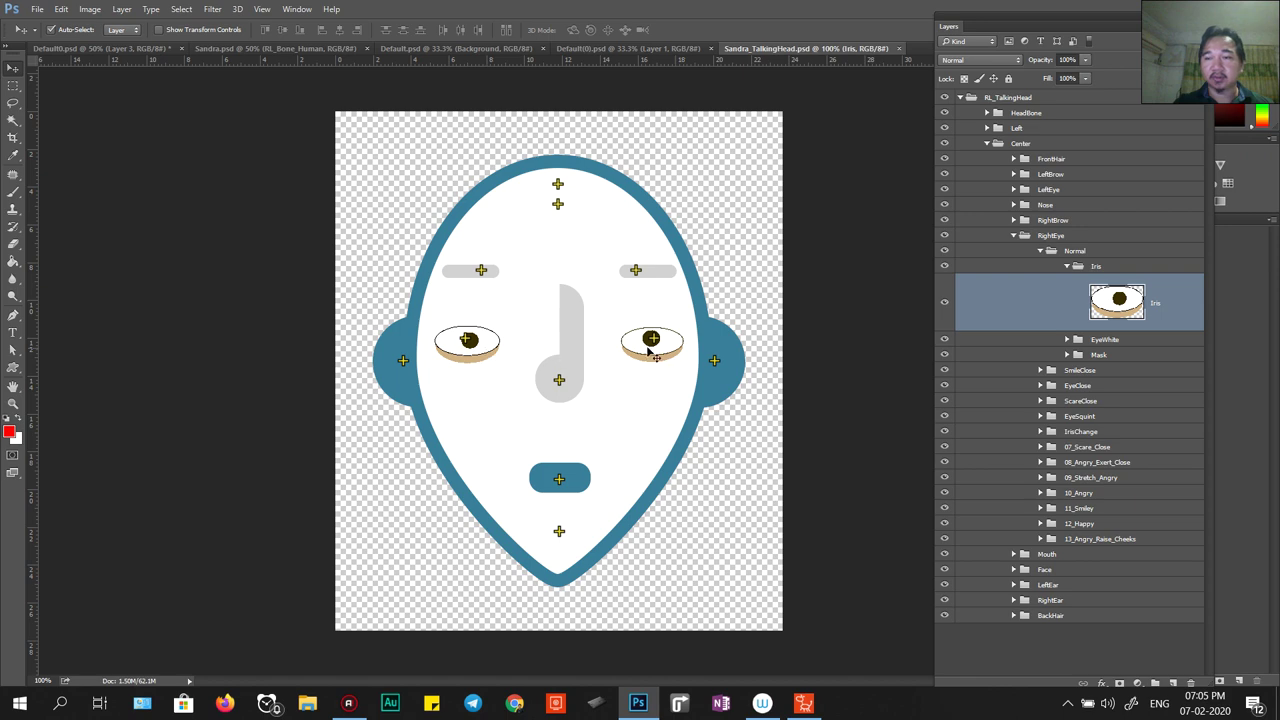
{"action": "left_click_drag", "start_coordinate": [1205, 236], "coordinate": [1210, 198]}
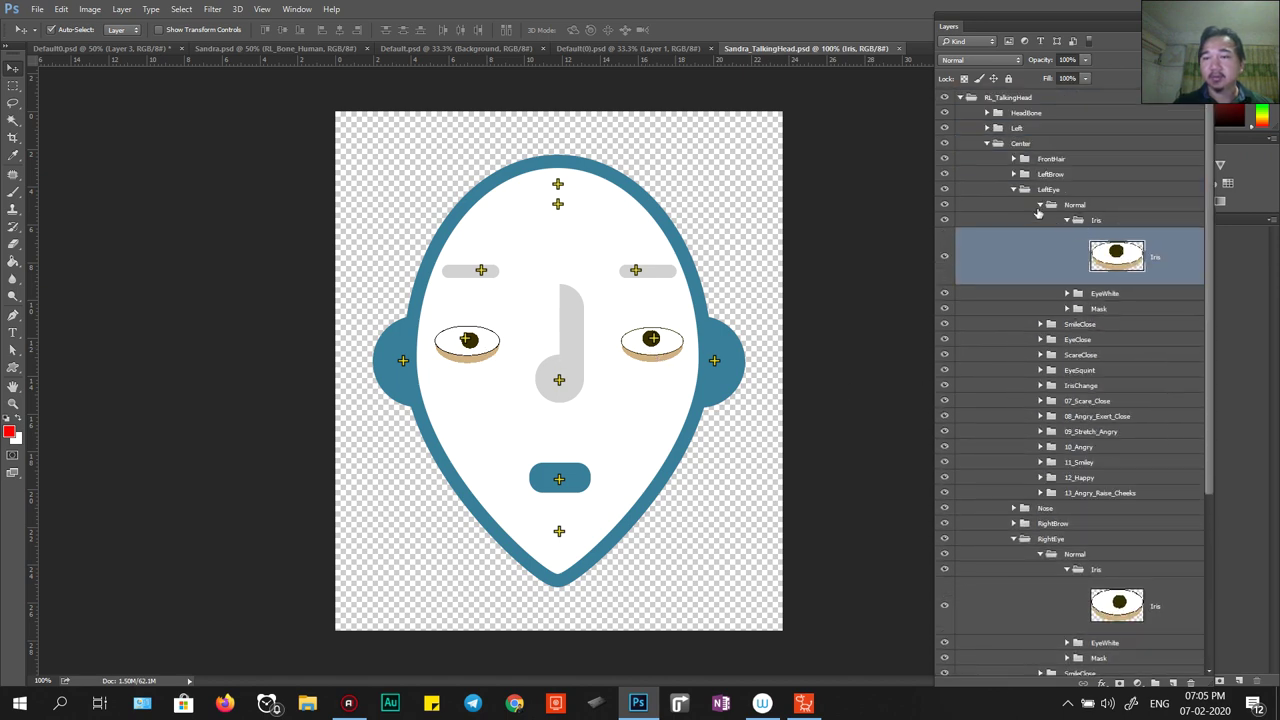
{"action": "left_click", "coordinate": [1013, 189]}
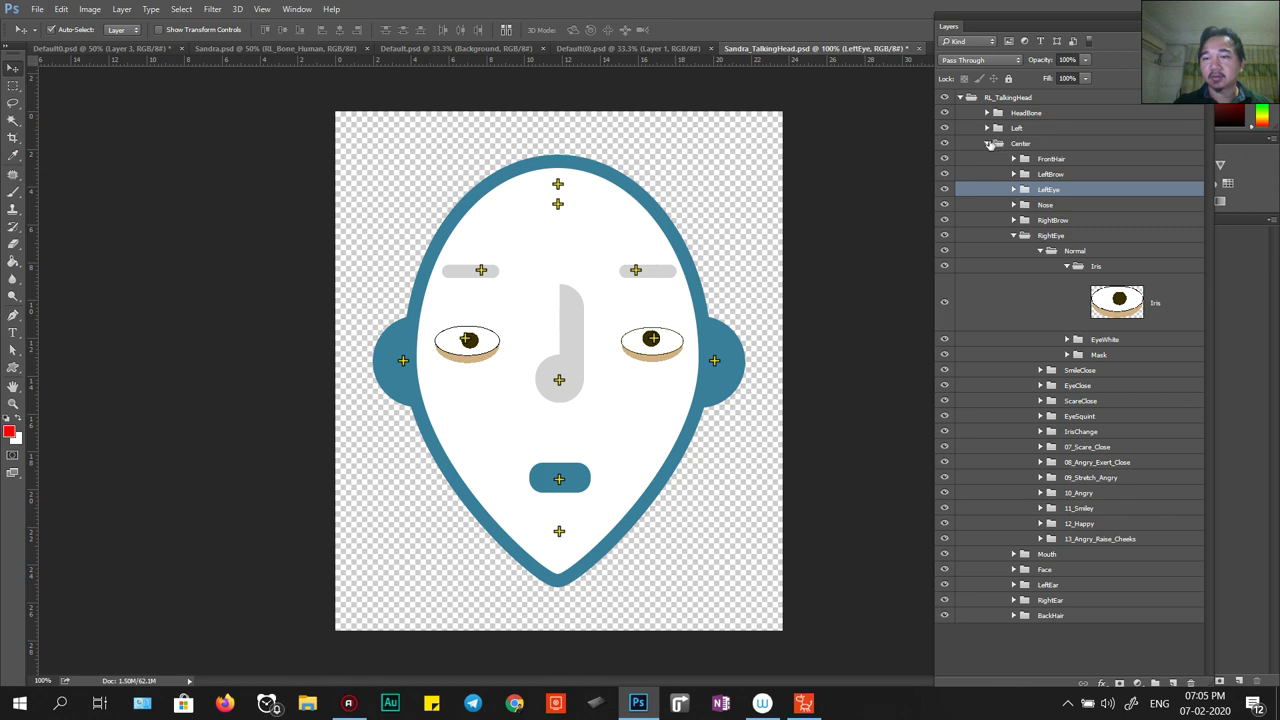
{"action": "left_click", "coordinate": [988, 144]}
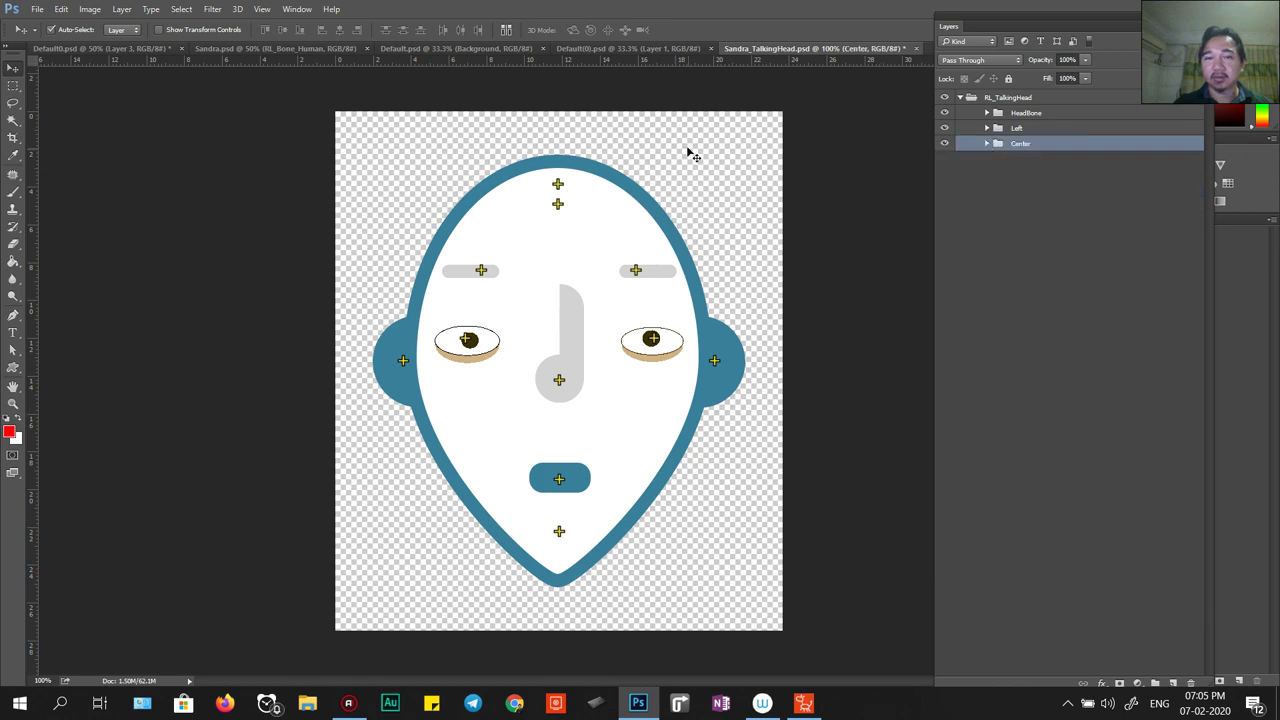
Close Sandra_TalkingHead.psd and all the other open documents, discarding their unsaved changes.
{"action": "left_click", "coordinate": [915, 48]}
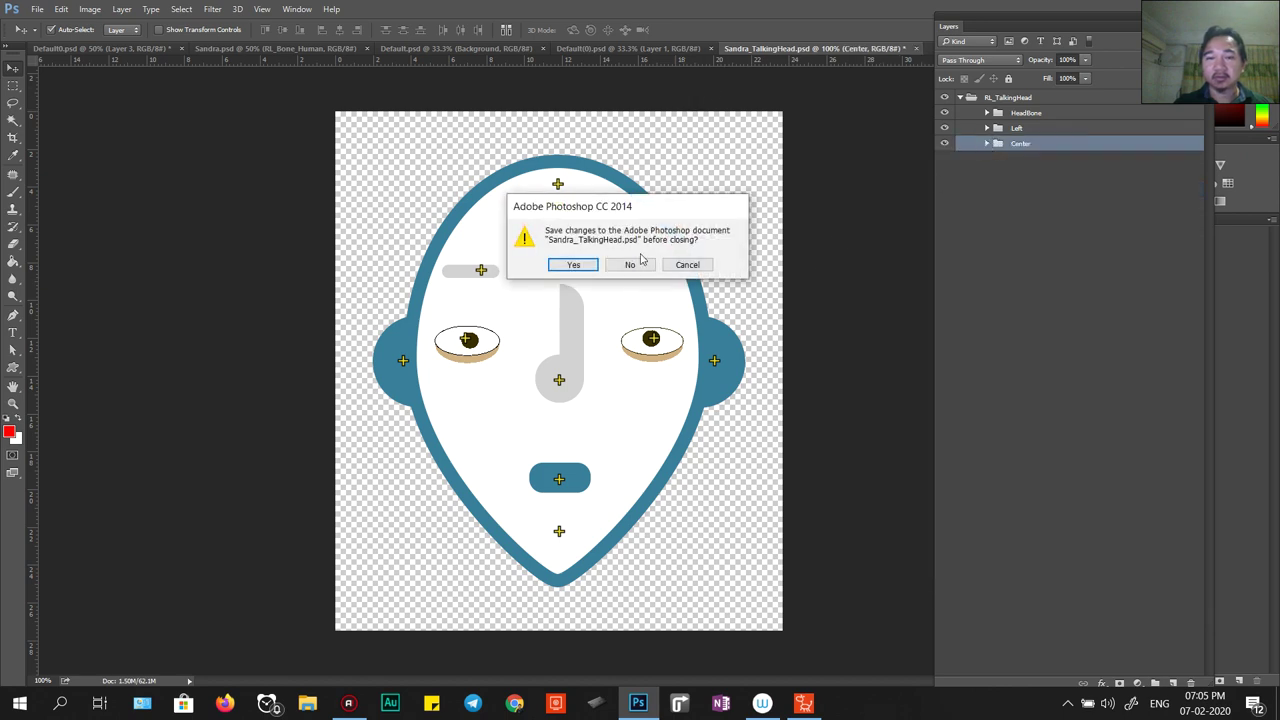
{"action": "left_click", "coordinate": [640, 258]}
{"action": "left_click", "coordinate": [711, 48]}
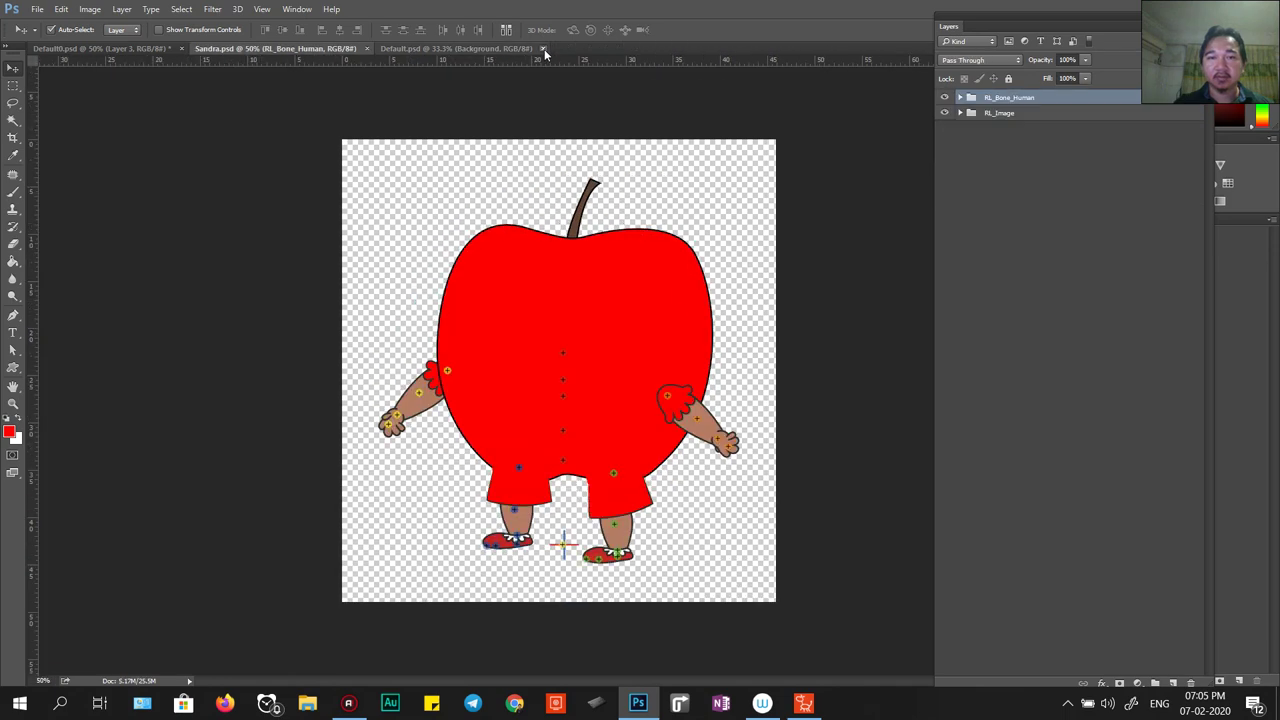
{"action": "left_click", "coordinate": [542, 48]}
{"action": "left_click", "coordinate": [366, 48]}
{"action": "left_click", "coordinate": [181, 48]}
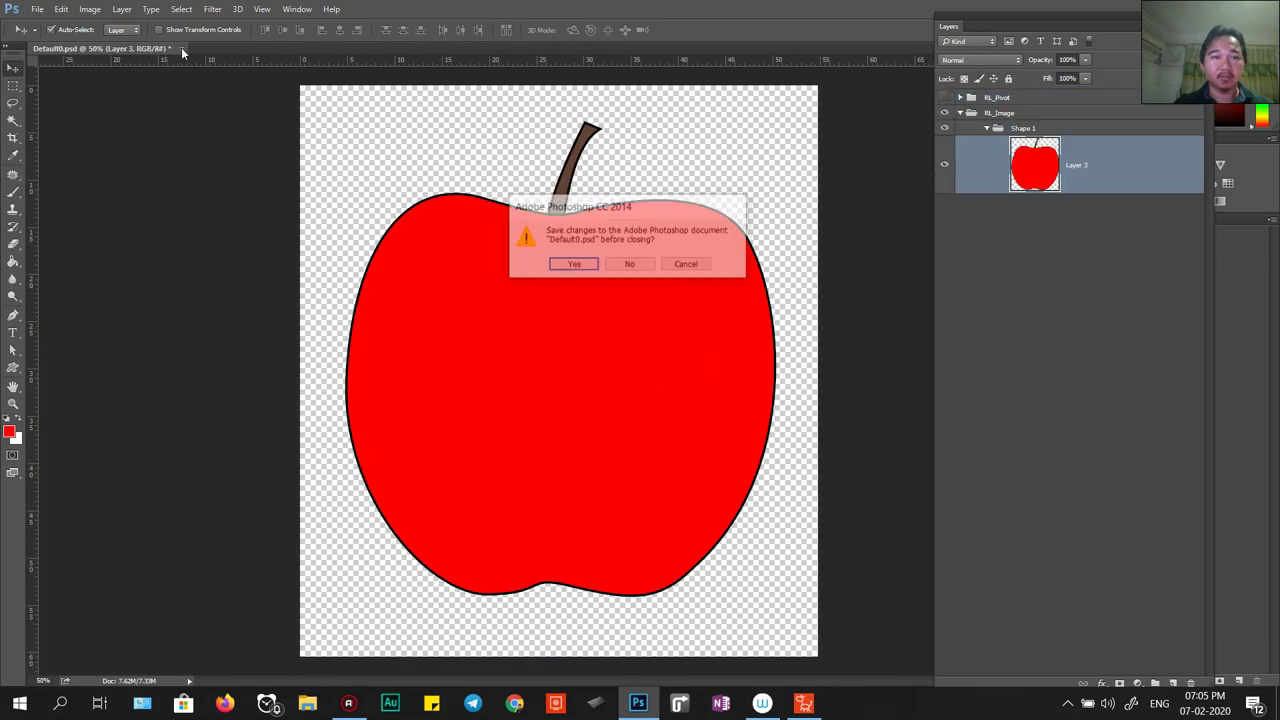
{"action": "left_click", "coordinate": [628, 264]}
Switch to Cartoon Animator and send the character to Photoshop with head and body in one file, using Update Multi-angle.
{"action": "key", "text": "alt+Tab"}
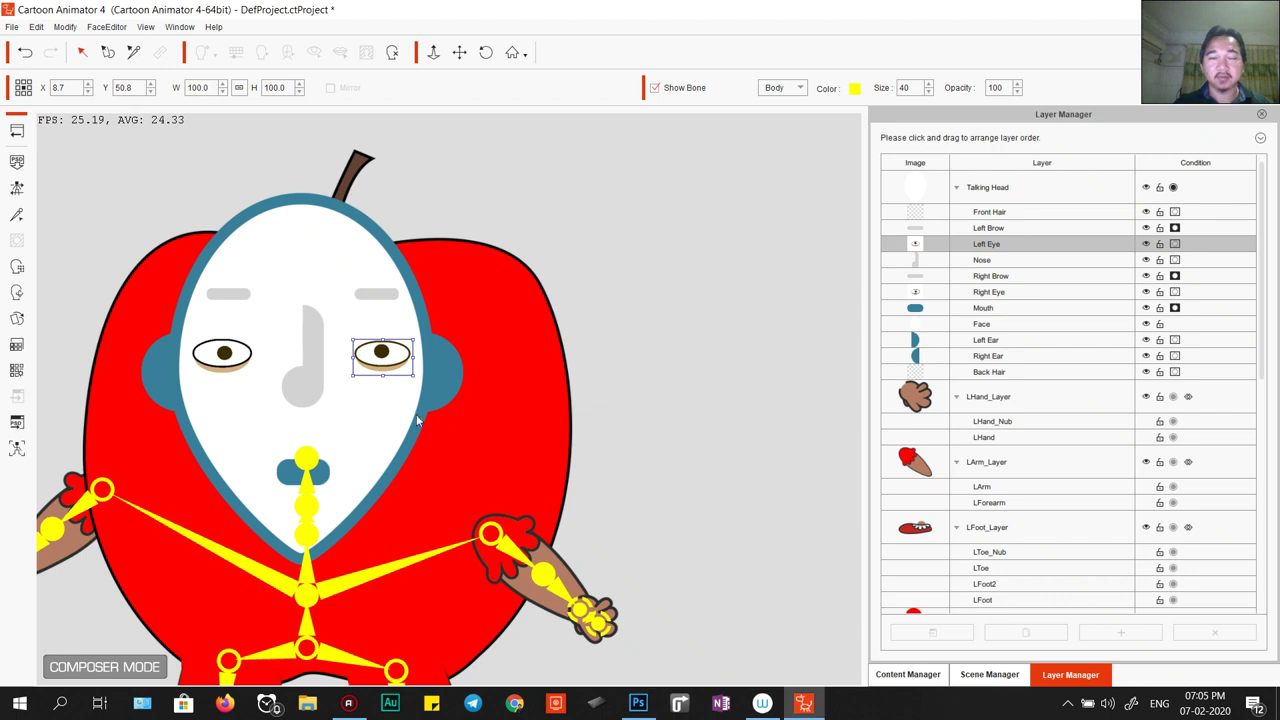
{"action": "left_click", "coordinate": [393, 410]}
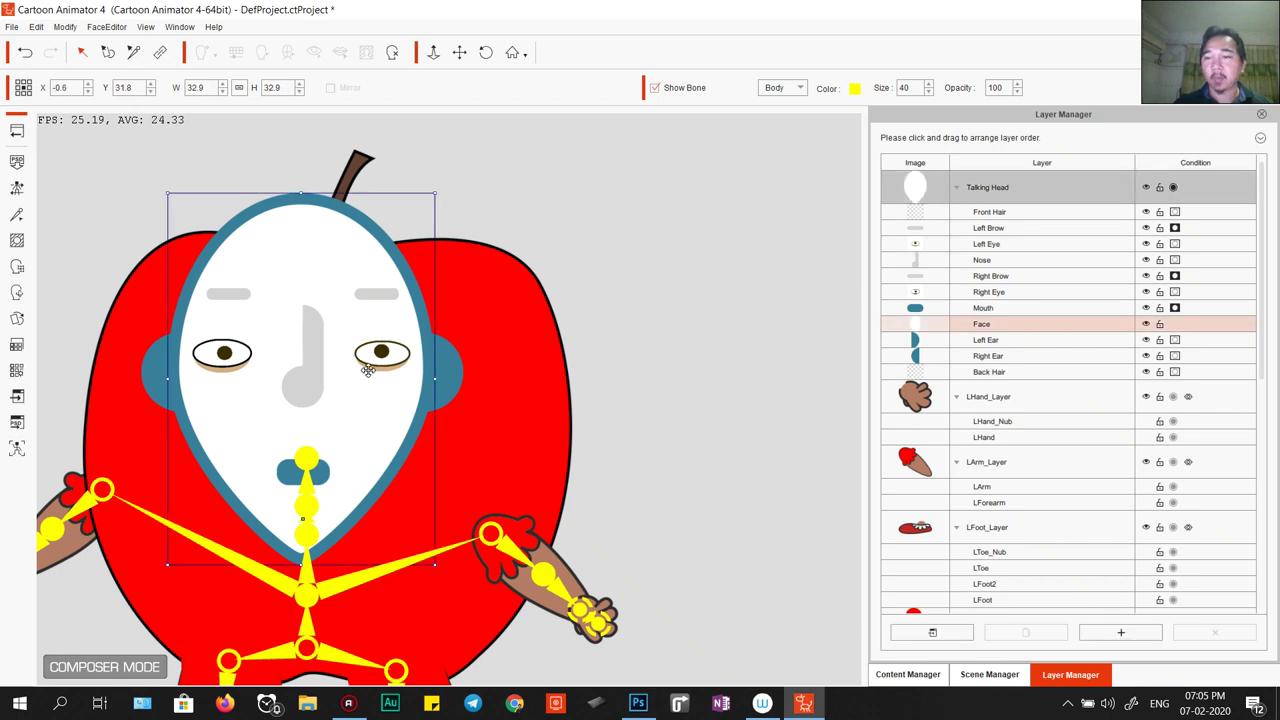
{"action": "left_click", "coordinate": [652, 360]}
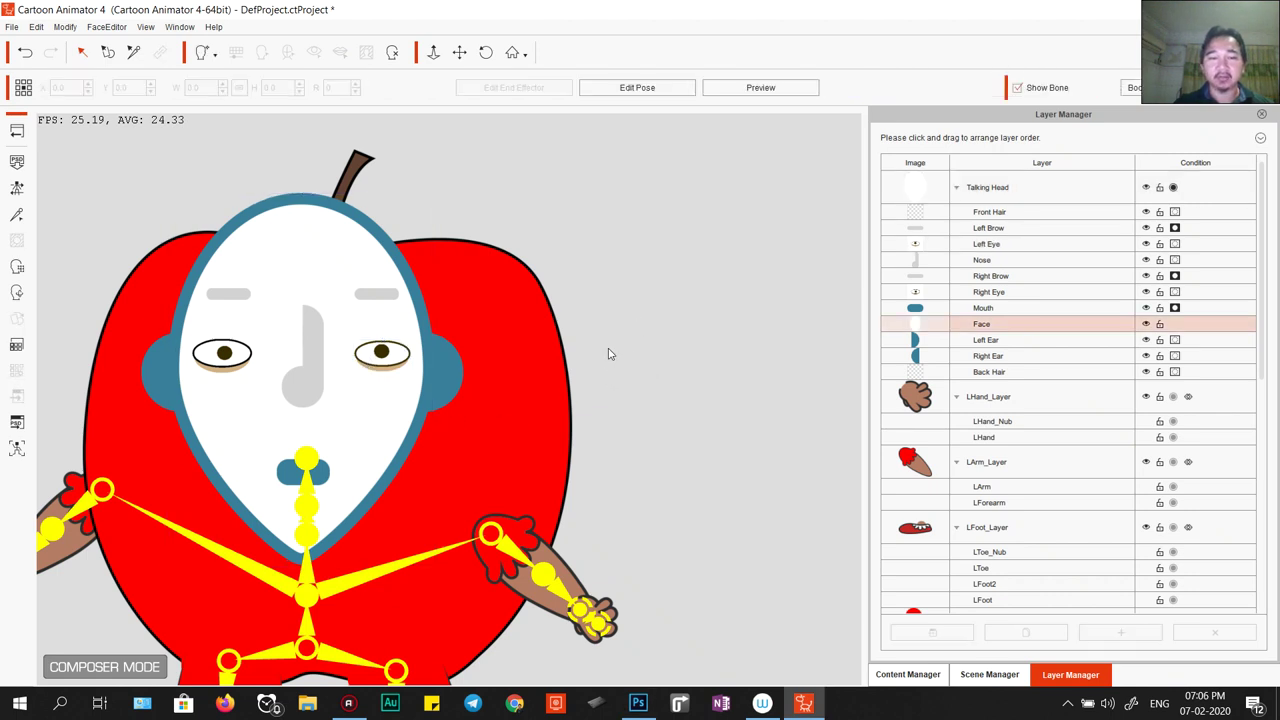
{"action": "left_click", "coordinate": [287, 360]}
{"action": "left_click", "coordinate": [300, 408]}
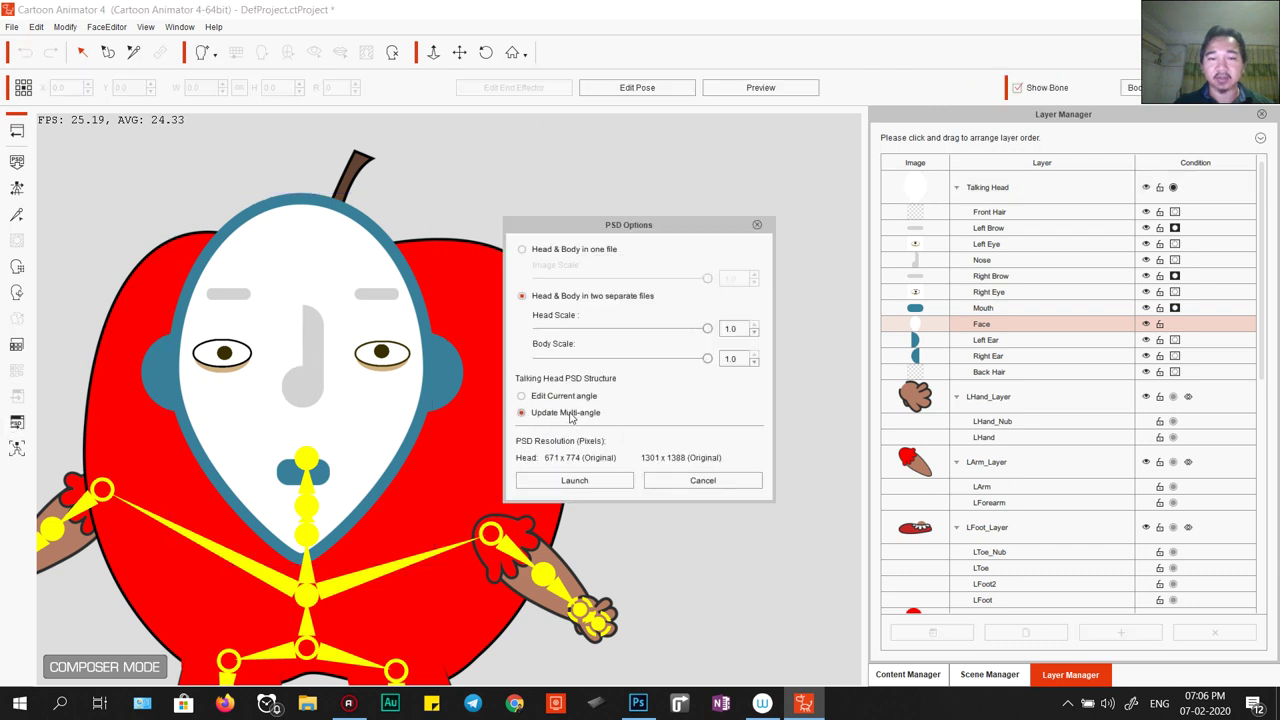
{"action": "left_click", "coordinate": [549, 258]}
{"action": "left_click", "coordinate": [574, 480]}
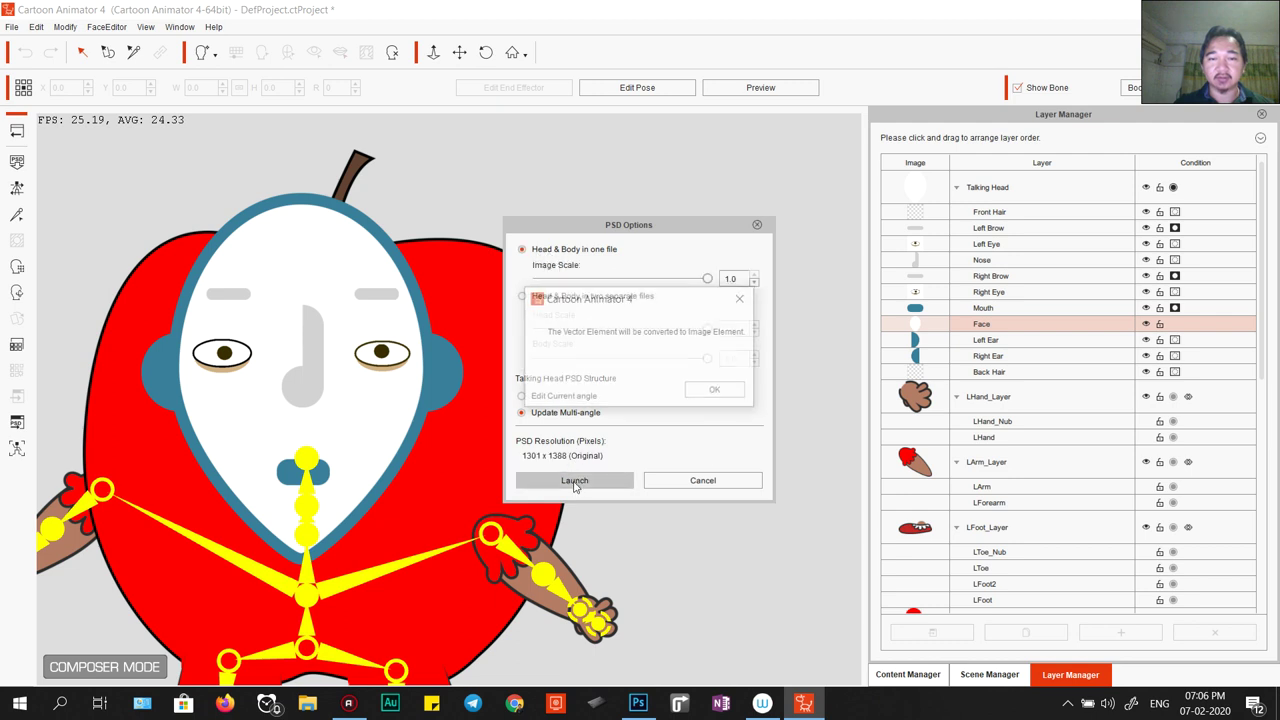
{"action": "left_click", "coordinate": [739, 396]}
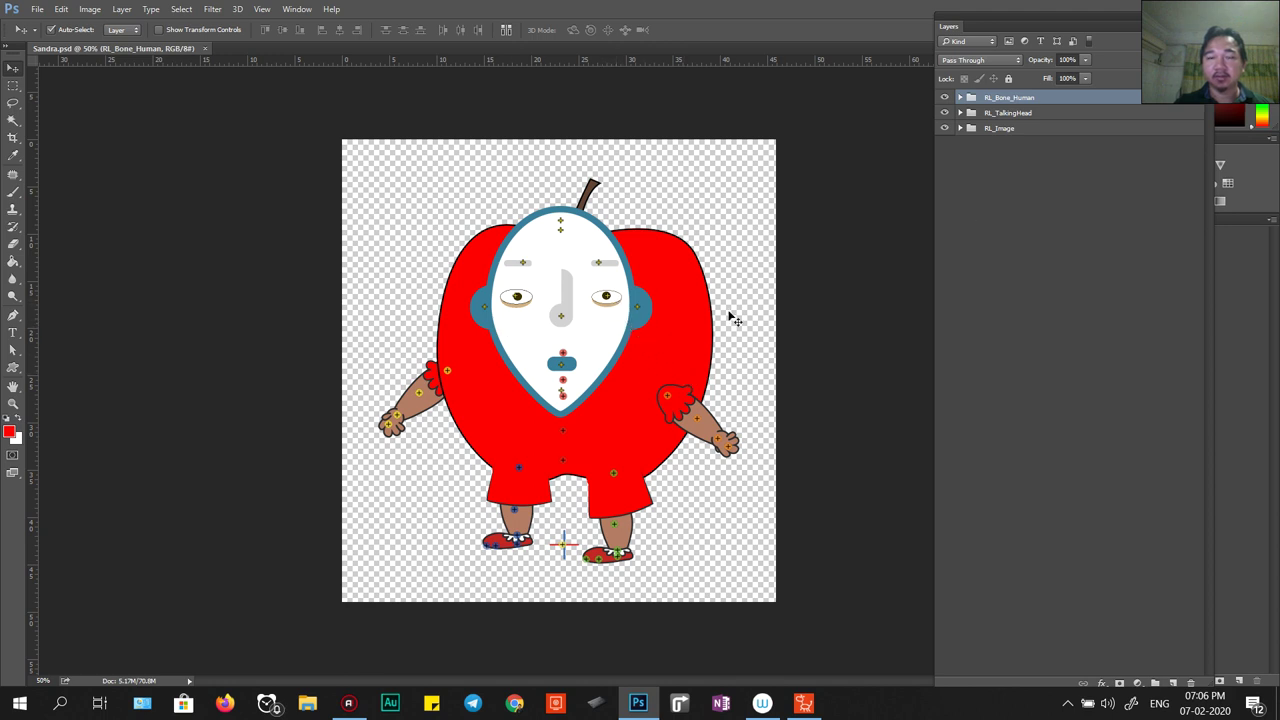
Expand the RL_TalkingHead and CenterLeft groups in Sandra.psd and hide the Center group.
{"action": "left_click", "coordinate": [962, 115]}
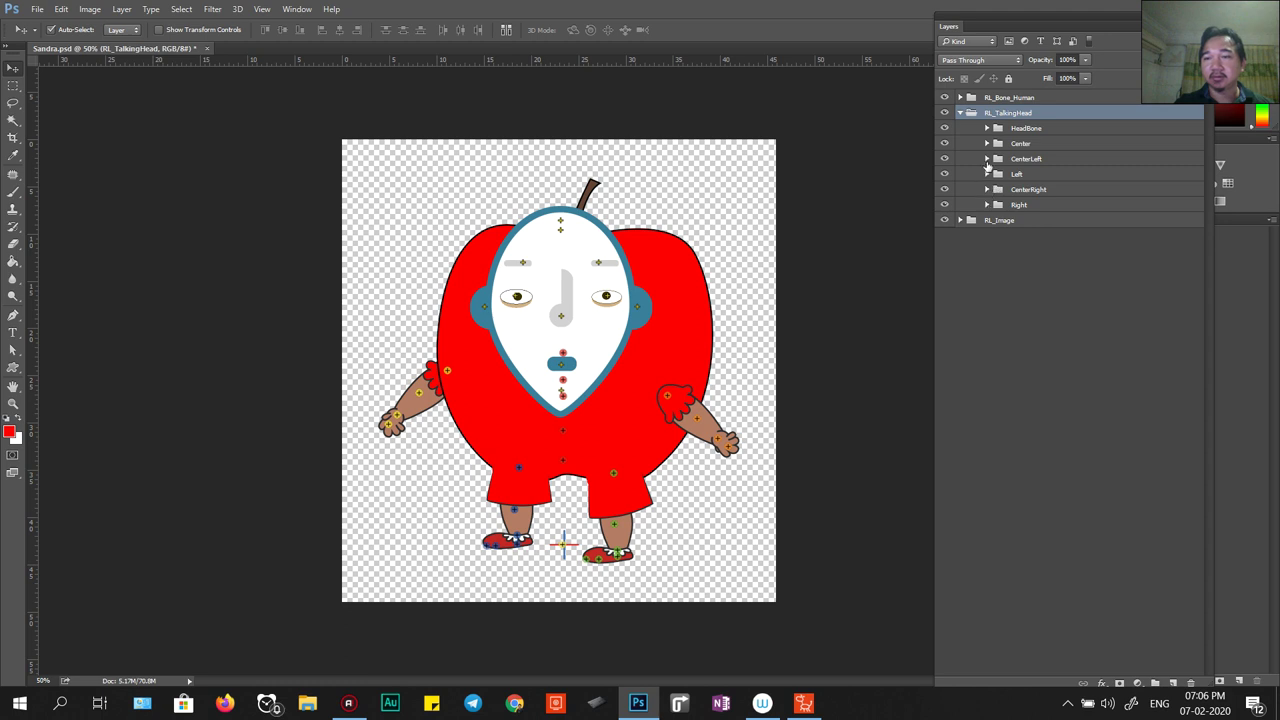
{"action": "left_click", "coordinate": [987, 160]}
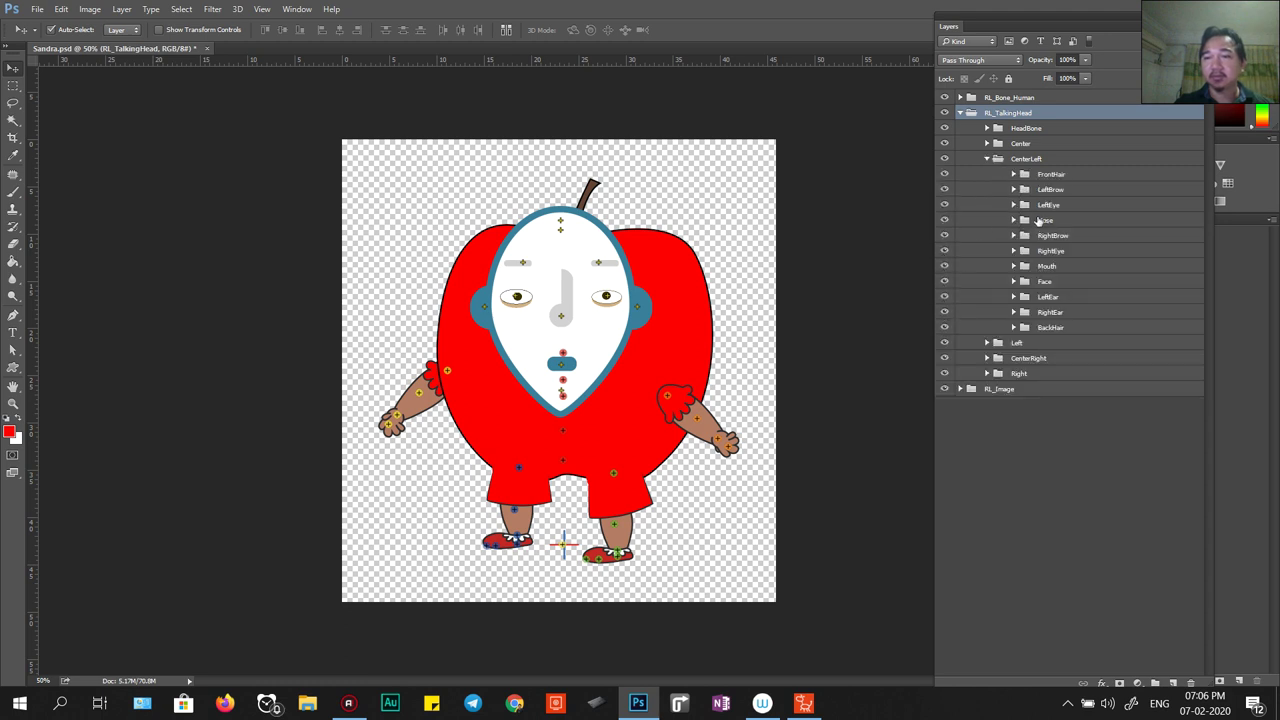
{"action": "left_click", "coordinate": [944, 143]}
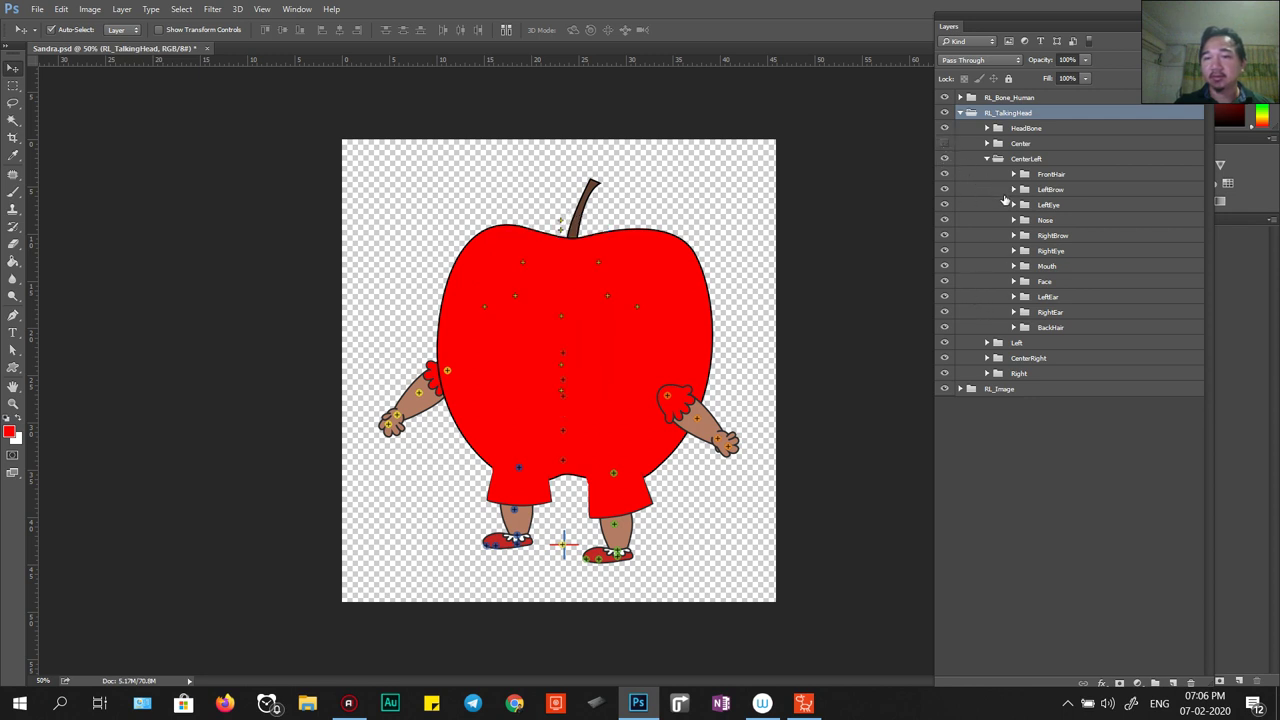
Examine the Face and LeftEye sprite folders inside the CenterLeft group, including LeftEye's Normal folder, then collapse CenterLeft.
{"action": "left_click", "coordinate": [1013, 281]}
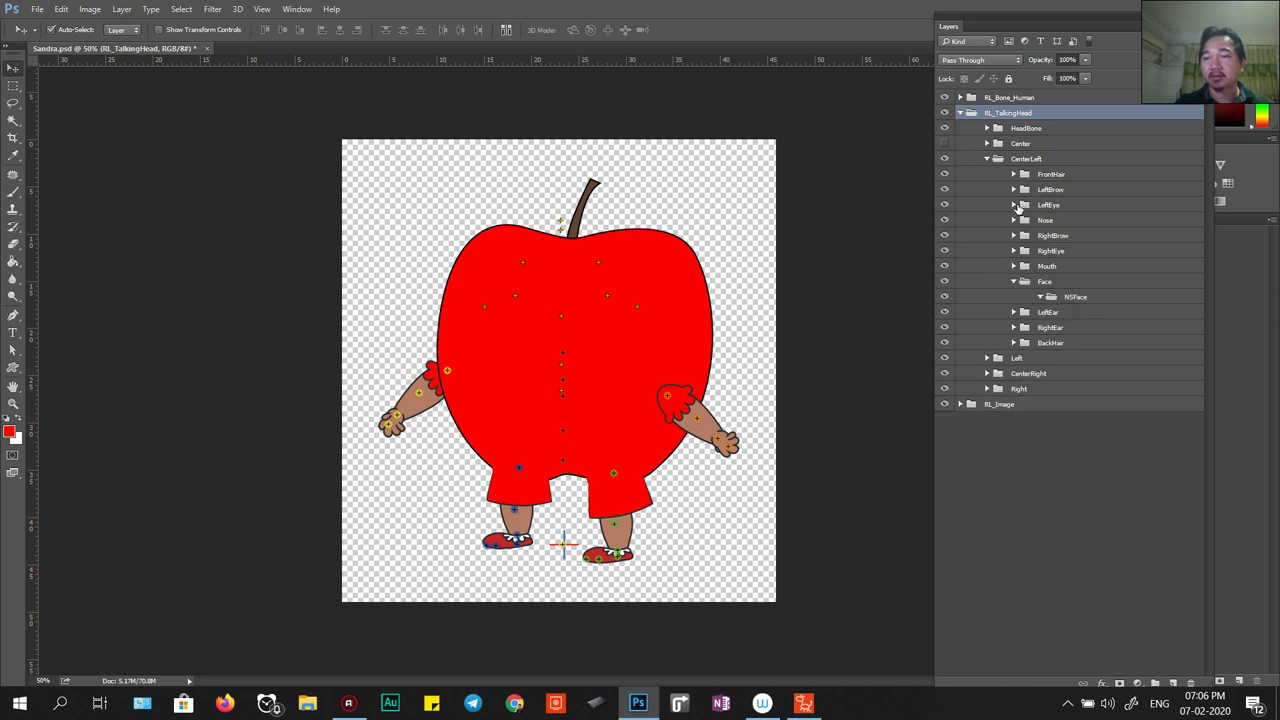
{"action": "left_click", "coordinate": [1013, 205]}
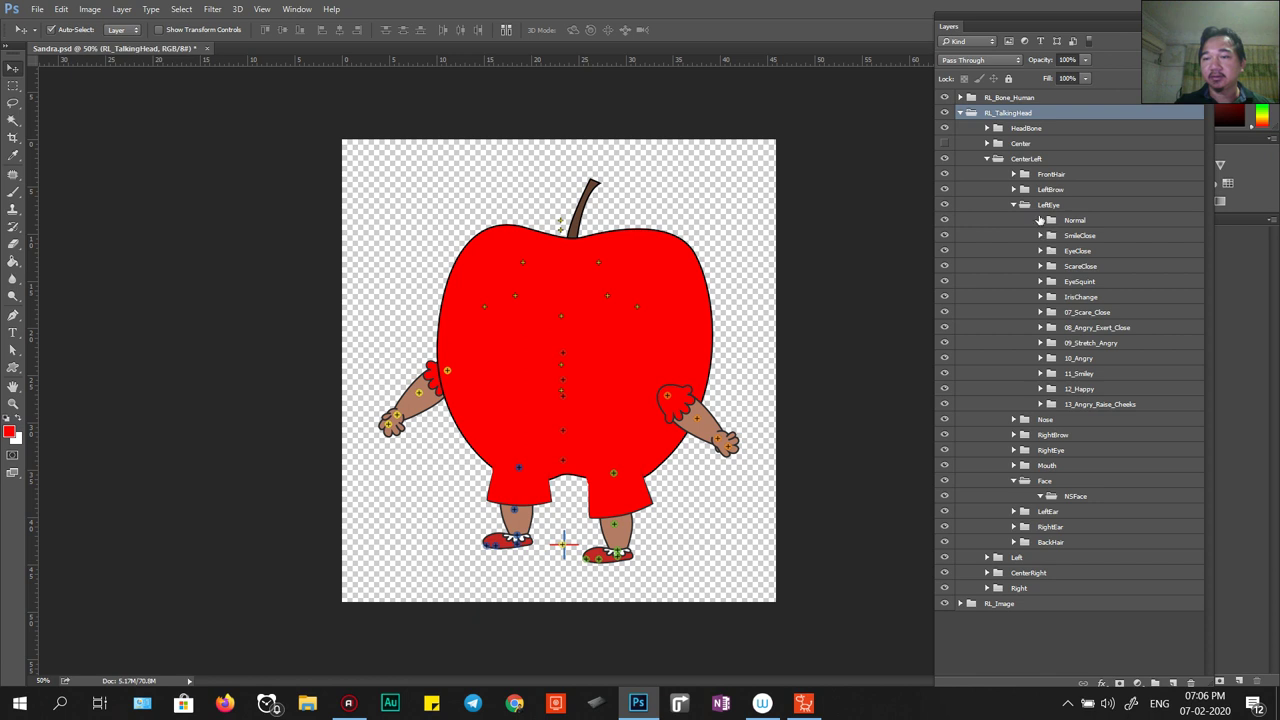
{"action": "left_click", "coordinate": [1040, 220]}
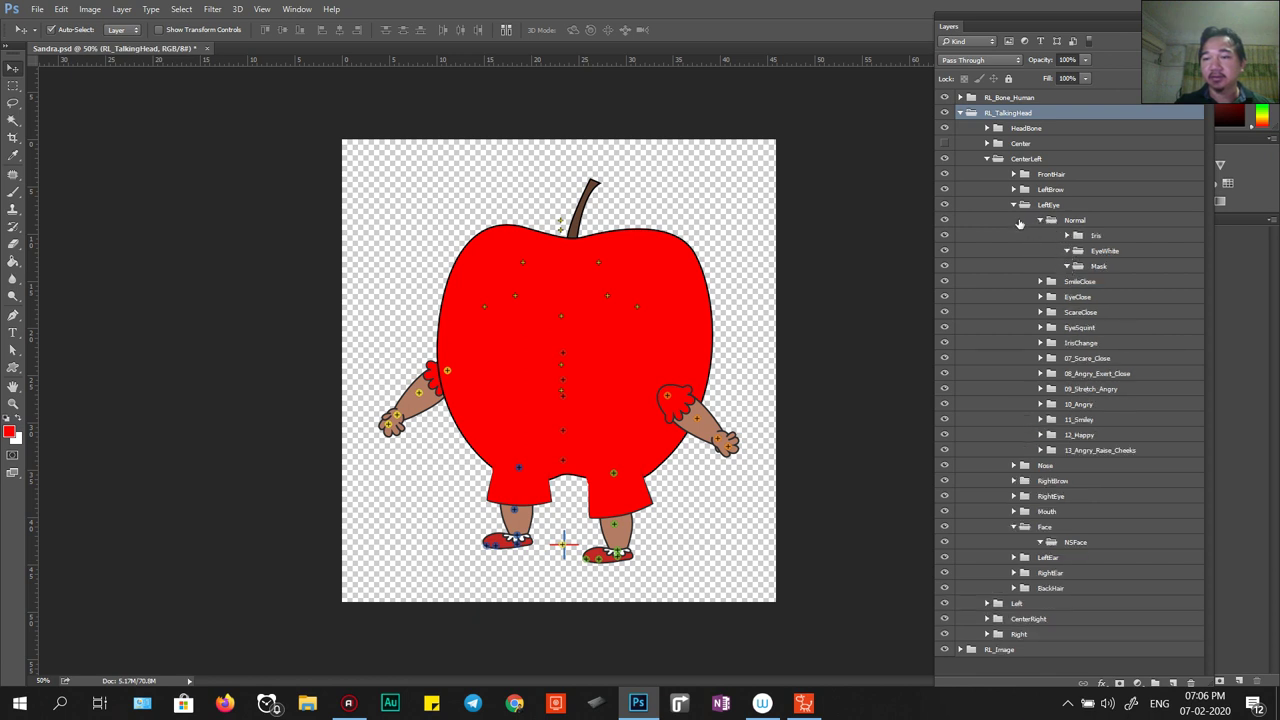
{"action": "left_click", "coordinate": [1016, 212]}
{"action": "left_click", "coordinate": [1013, 205]}
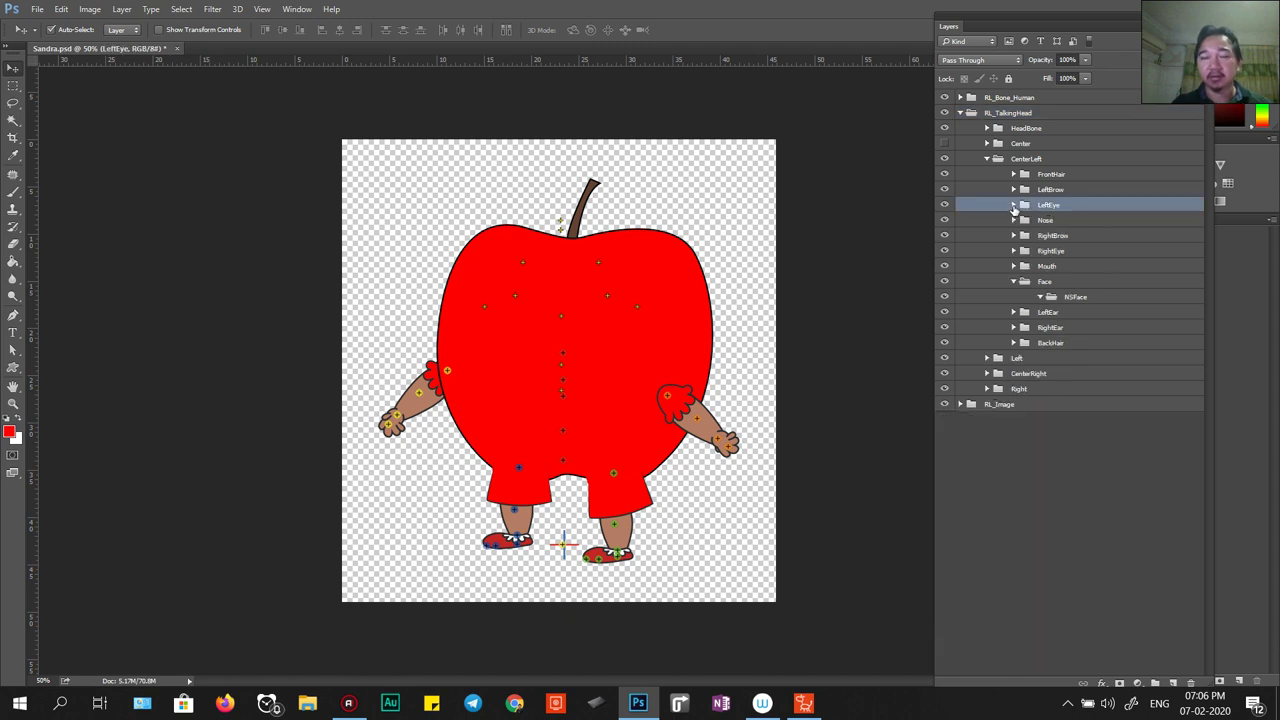
{"action": "left_click", "coordinate": [987, 160]}
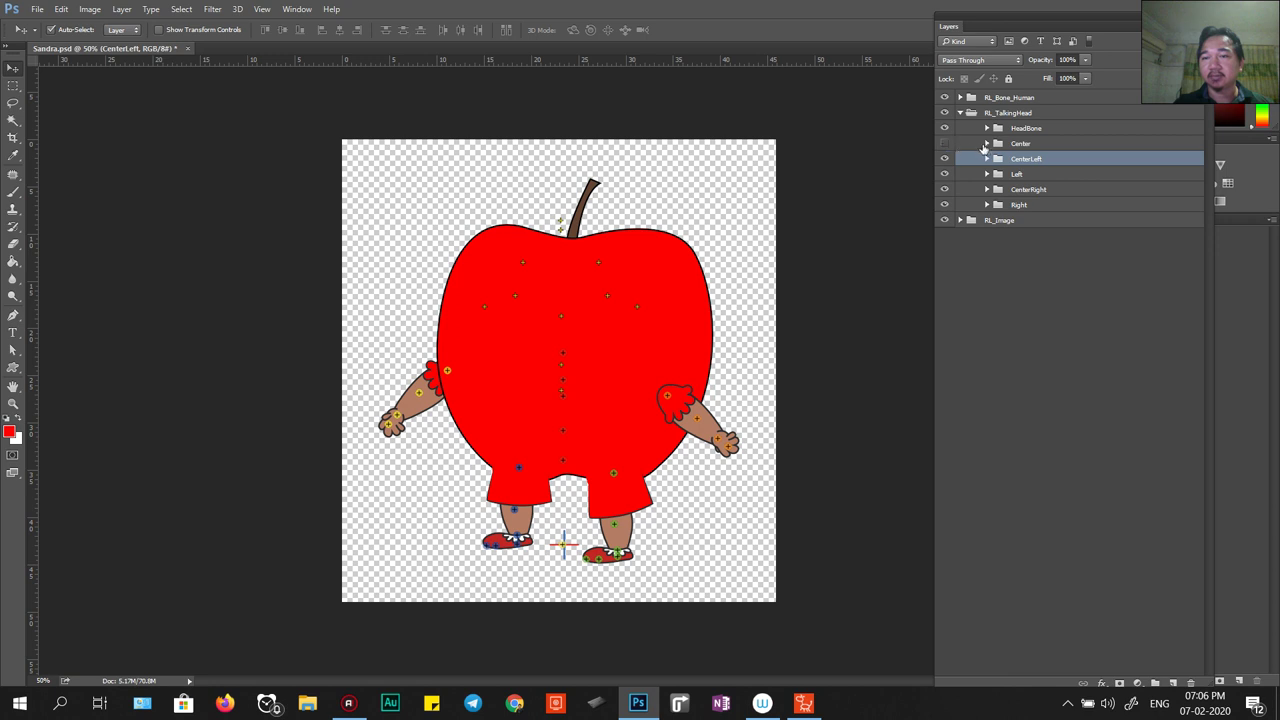
Duplicate the RightEye group inside the Center head angle.
{"action": "left_click", "coordinate": [987, 144]}
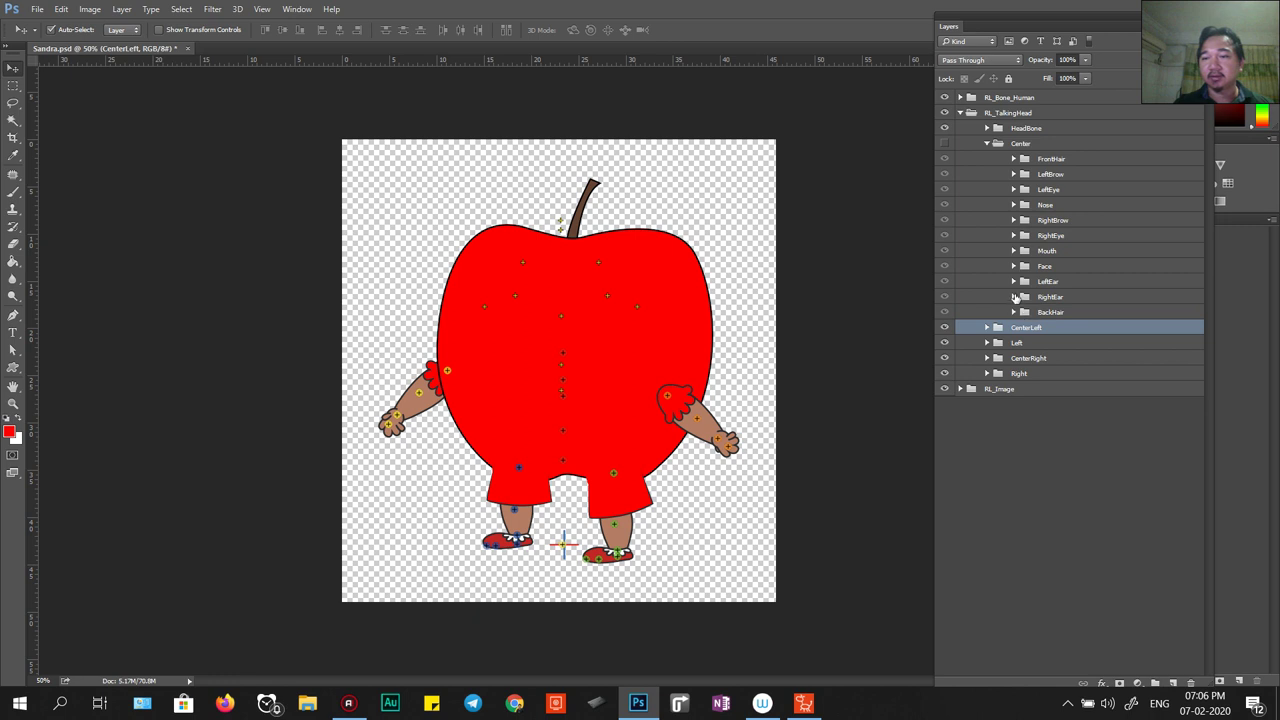
{"action": "left_click", "coordinate": [1013, 236]}
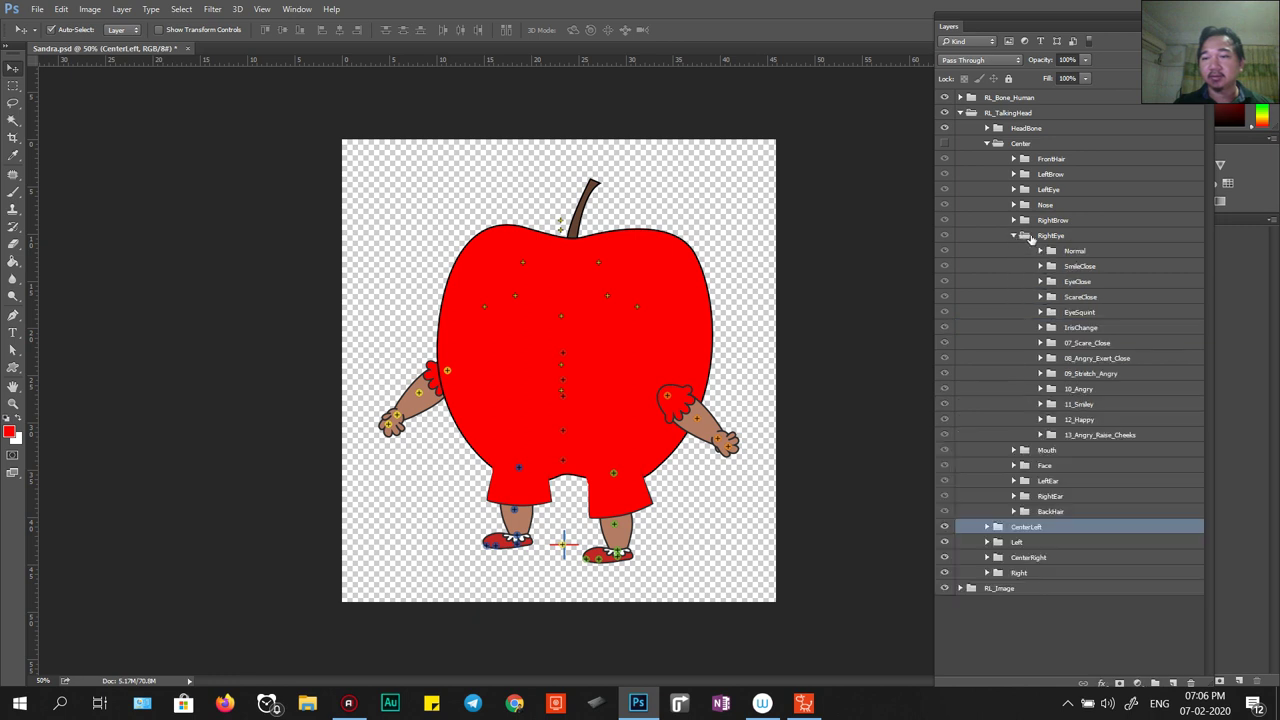
{"action": "left_click", "coordinate": [1014, 236]}
{"action": "left_click", "coordinate": [1043, 238]}
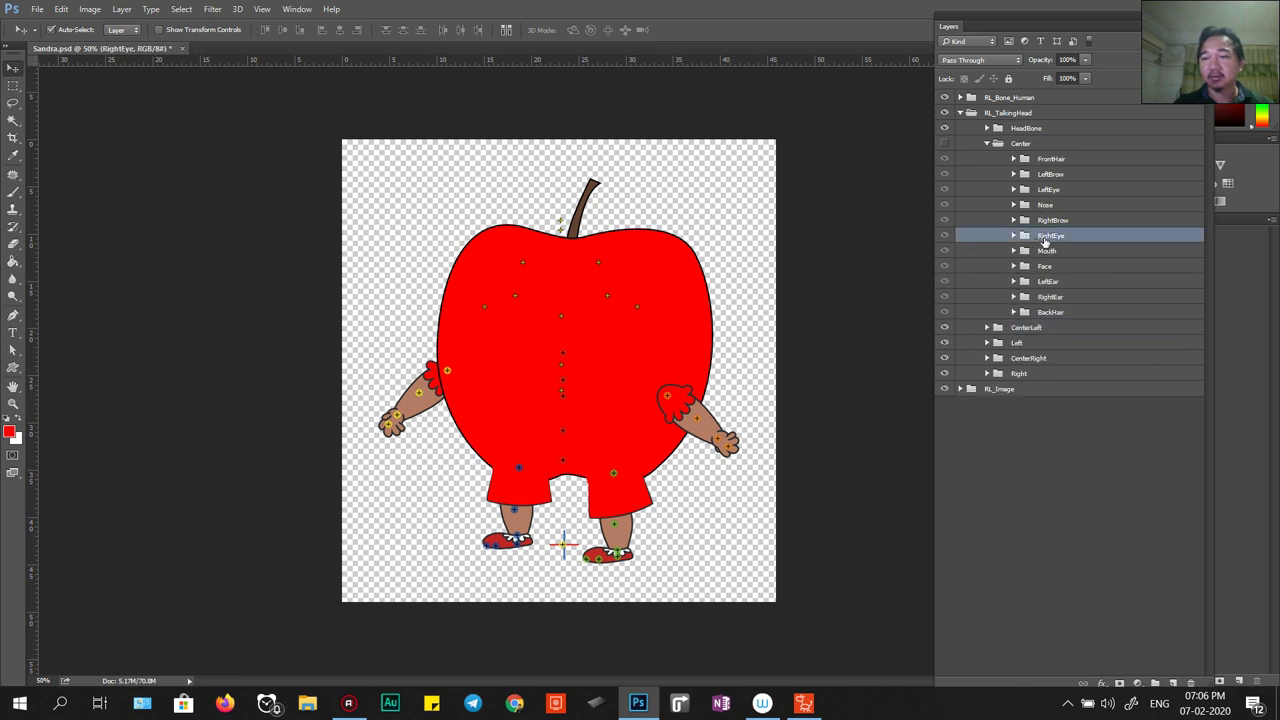
{"action": "left_click_drag", "start_coordinate": [1037, 236], "coordinate": [1165, 682]}
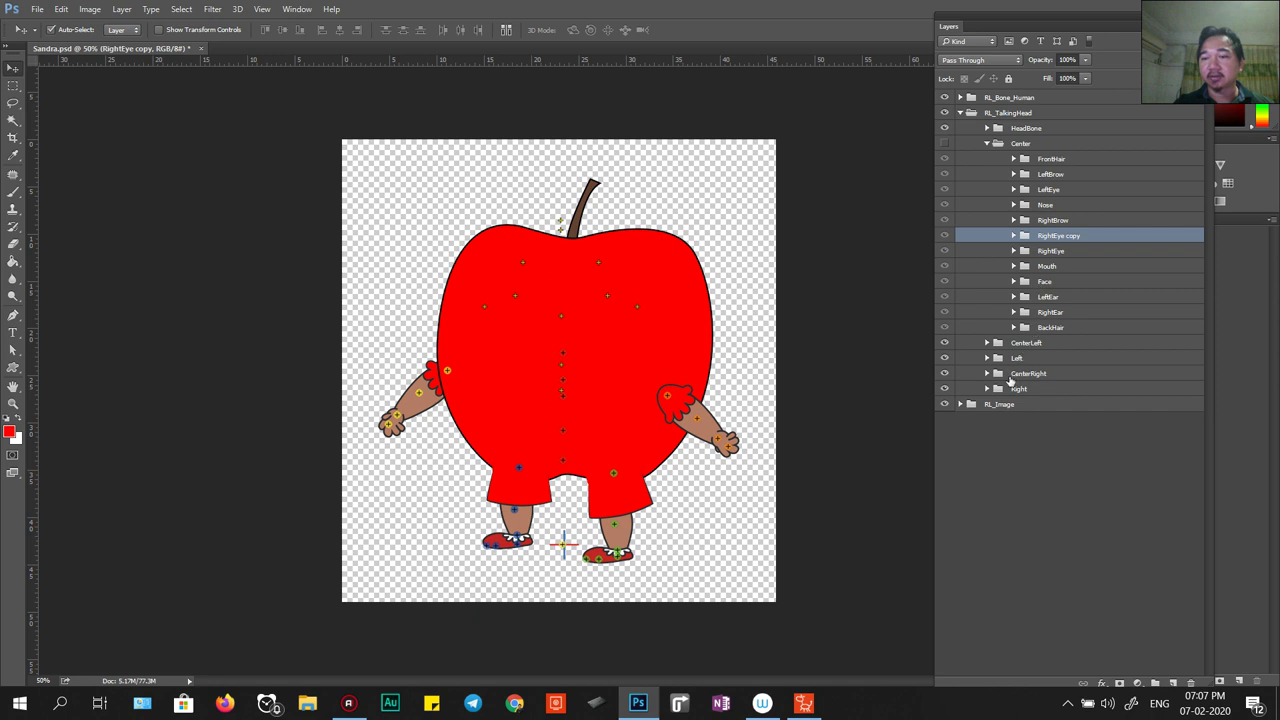
Check the CenterRight and CenterLeft folders, then move the RightEye copy from Center into CenterLeft.
{"action": "left_click", "coordinate": [986, 374]}
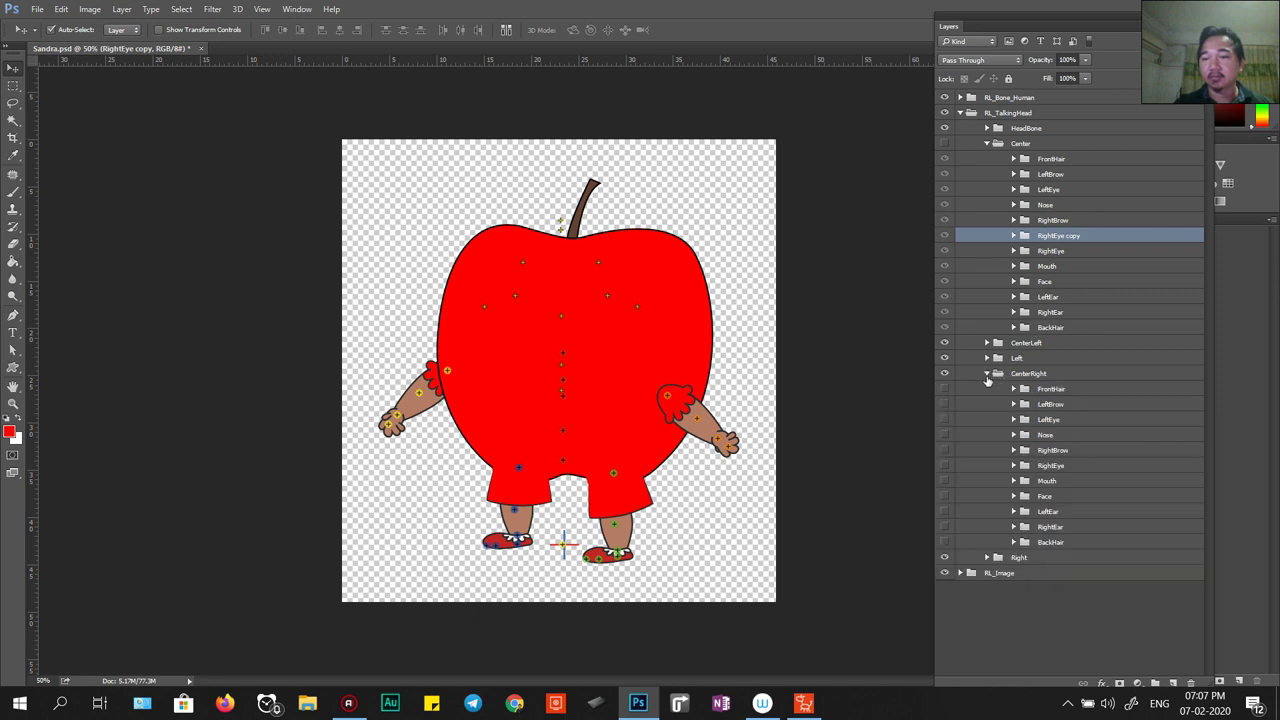
{"action": "left_click", "coordinate": [987, 373]}
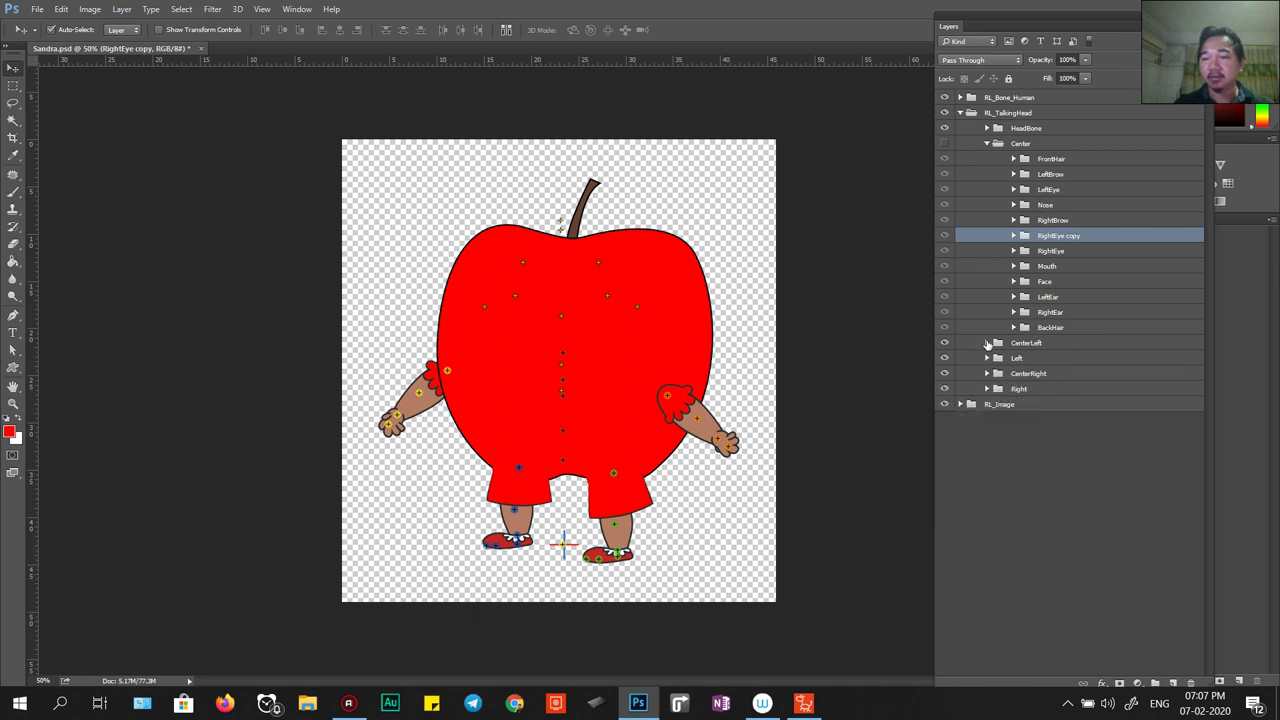
{"action": "left_click", "coordinate": [987, 343]}
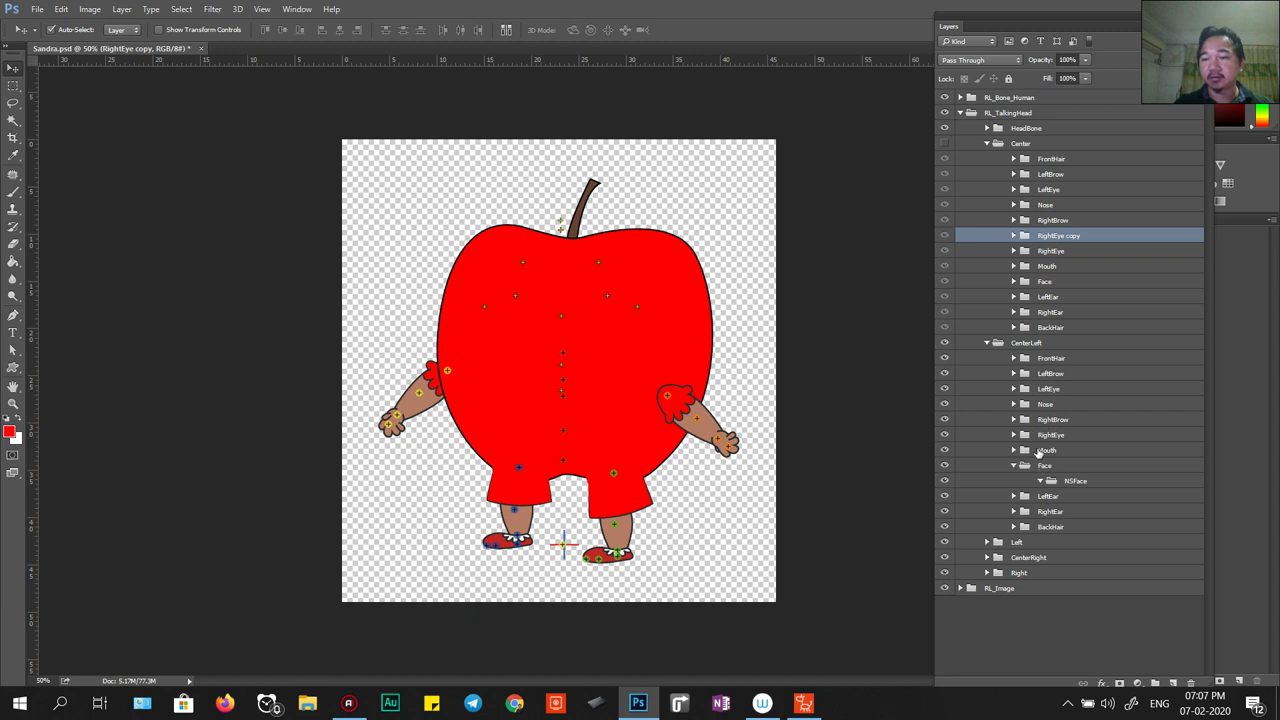
{"action": "left_click", "coordinate": [1014, 466]}
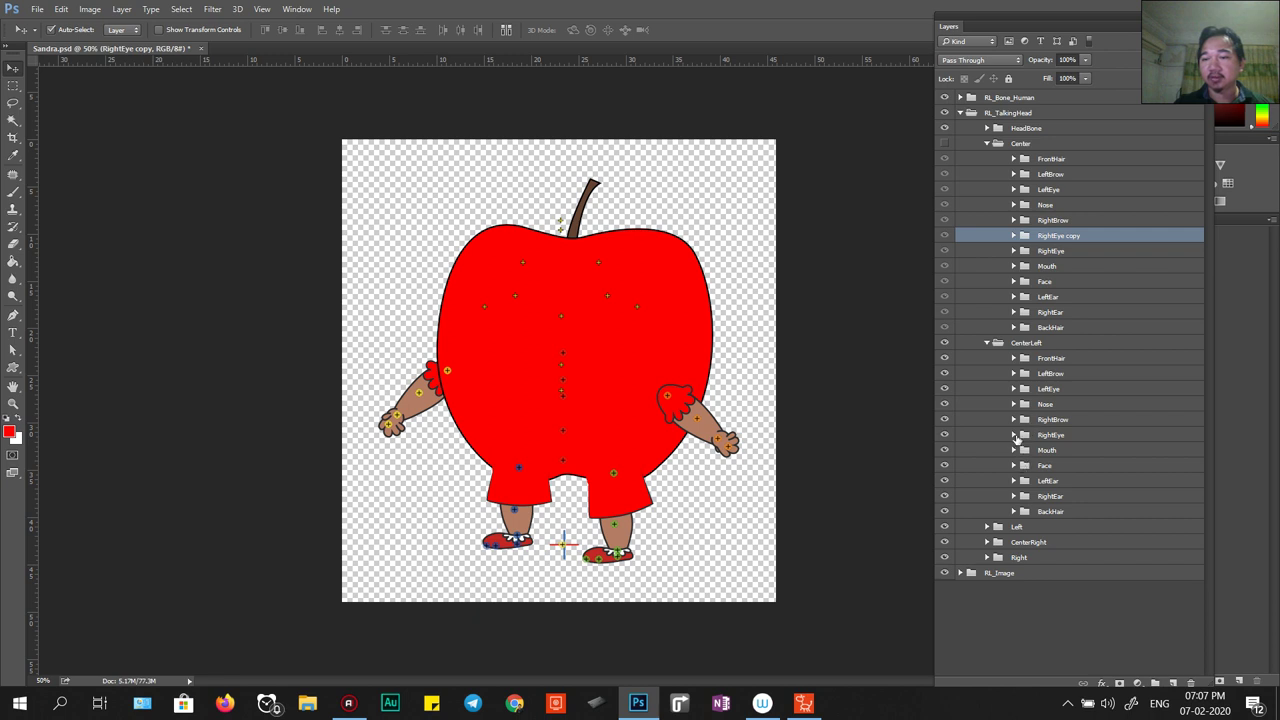
{"action": "left_click", "coordinate": [1014, 436]}
{"action": "left_click", "coordinate": [1022, 437]}
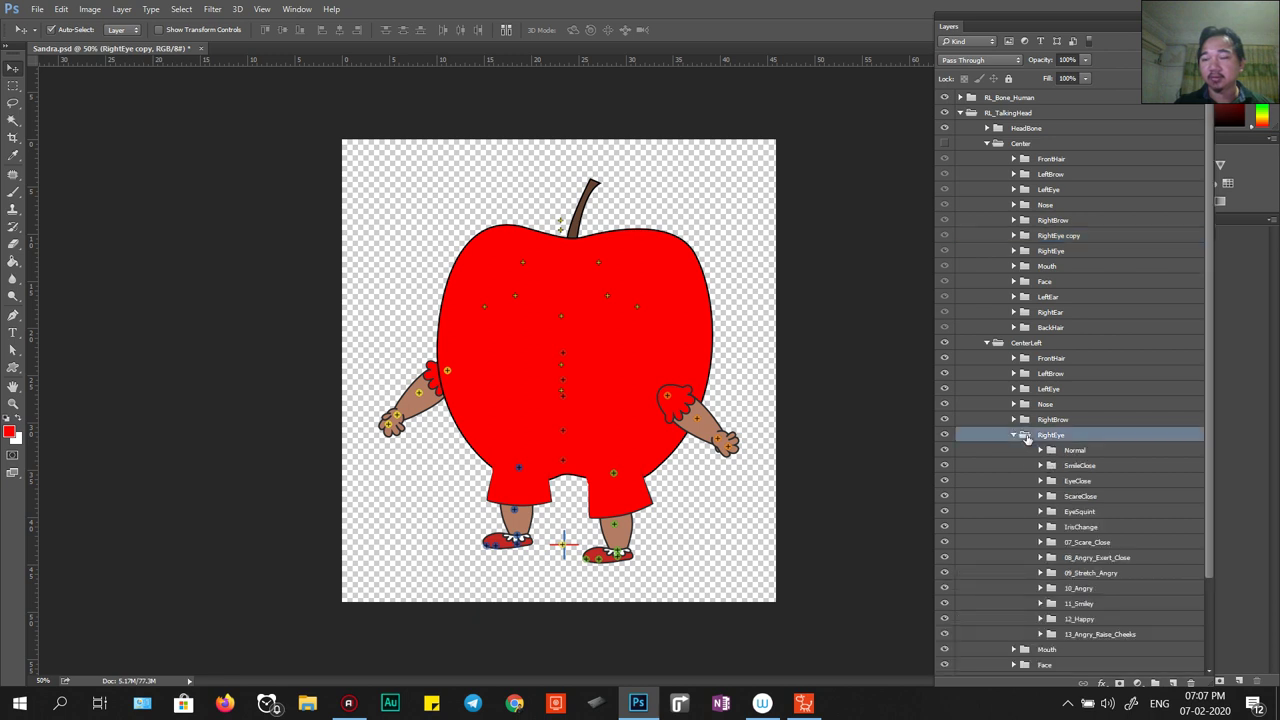
{"action": "left_click", "coordinate": [1014, 436]}
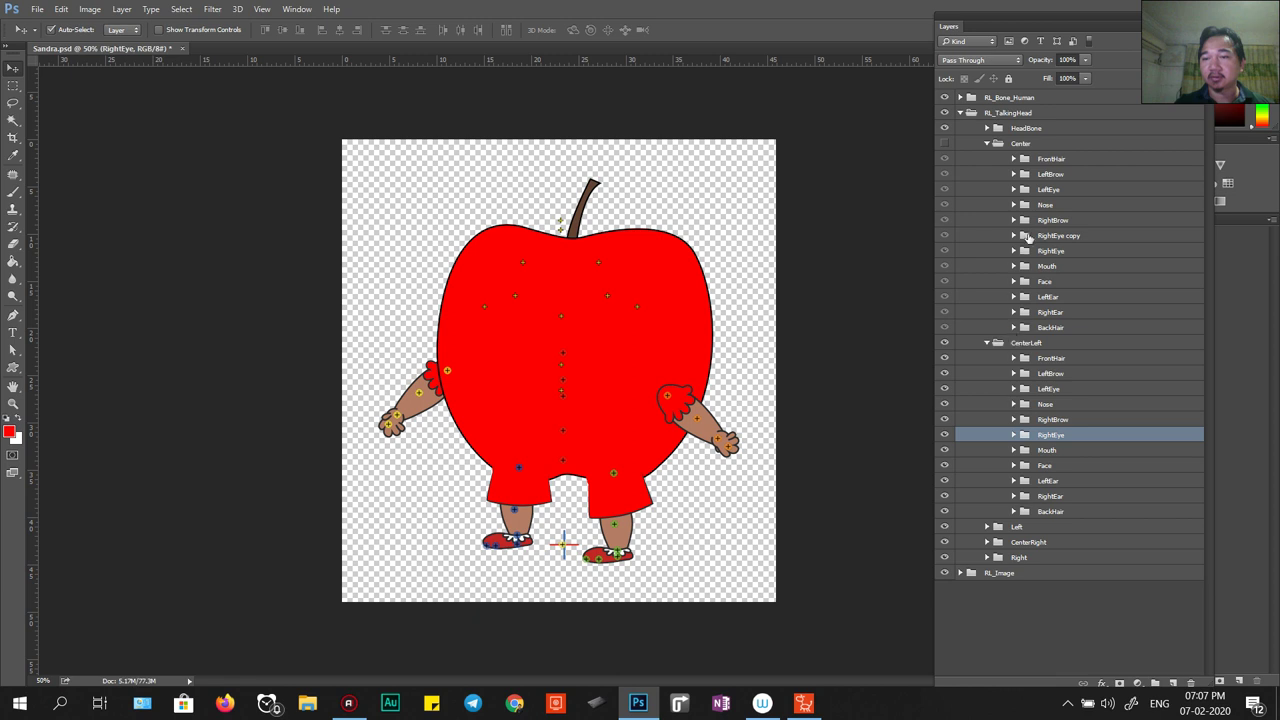
{"action": "left_click_drag", "start_coordinate": [1034, 236], "coordinate": [1056, 348]}
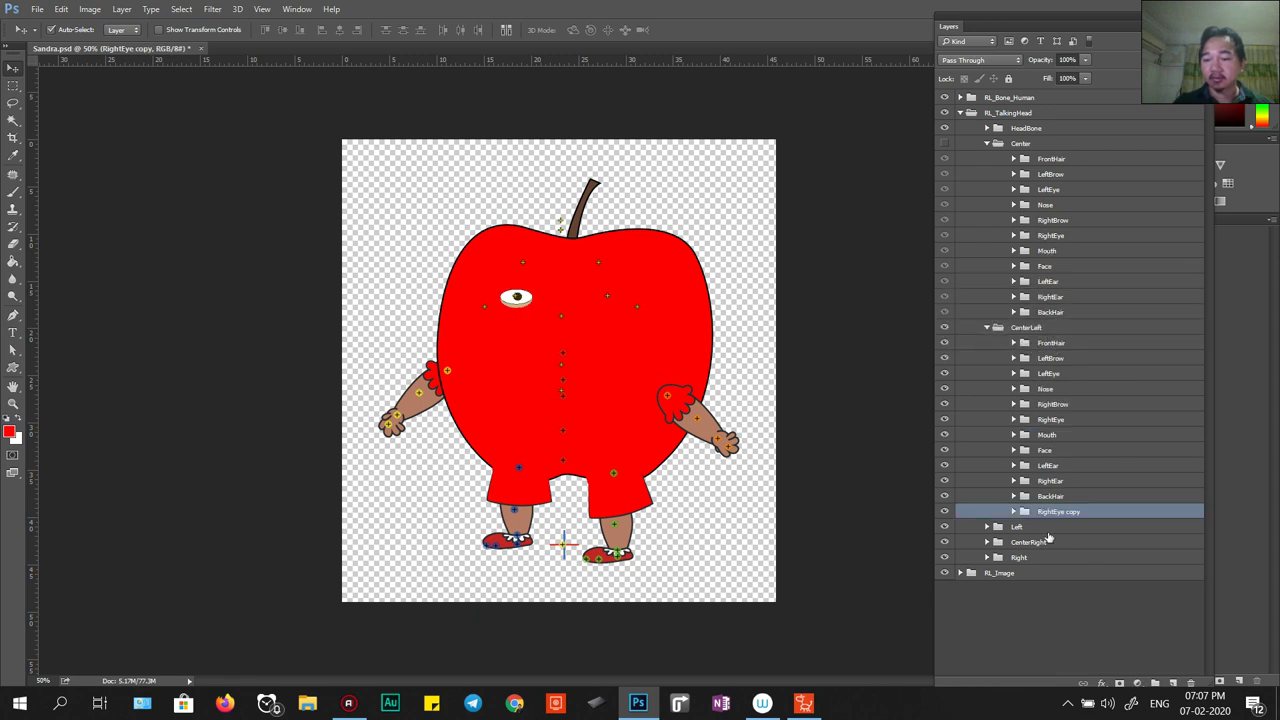
Reorder the RightEye copy within CenterLeft so it sits between RightBrow and the original RightEye group.
{"action": "key", "text": "ctrl+bracketright"}
{"action": "key", "text": "ctrl+bracketright"}
{"action": "key", "text": "ctrl+bracketright"}
{"action": "key", "text": "ctrl+bracketright"}
{"action": "key", "text": "ctrl+bracketright"}
{"action": "key", "text": "ctrl+bracketright"}
{"action": "key", "text": "ctrl+bracketright"}
{"action": "key", "text": "ctrl+bracketright"}
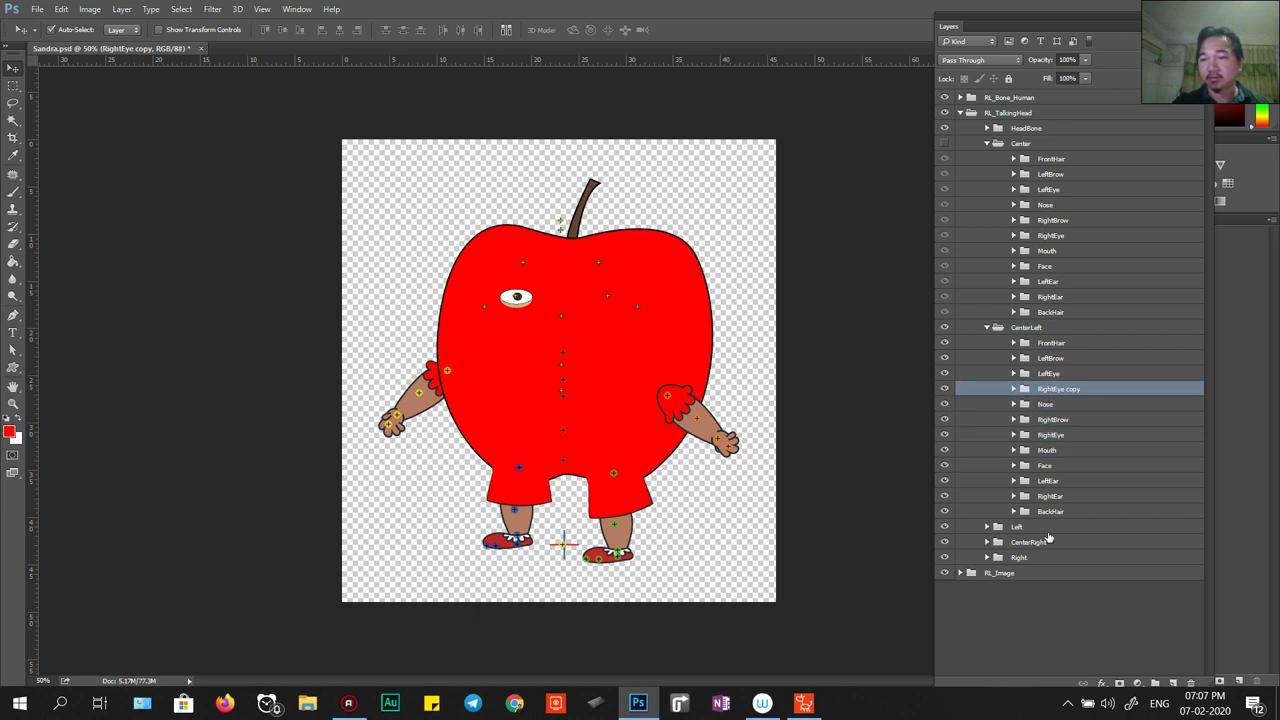
{"action": "key", "text": "ctrl+bracketleft"}
{"action": "key", "text": "ctrl+bracketleft"}
{"action": "key", "text": "ctrl+bracketleft"}
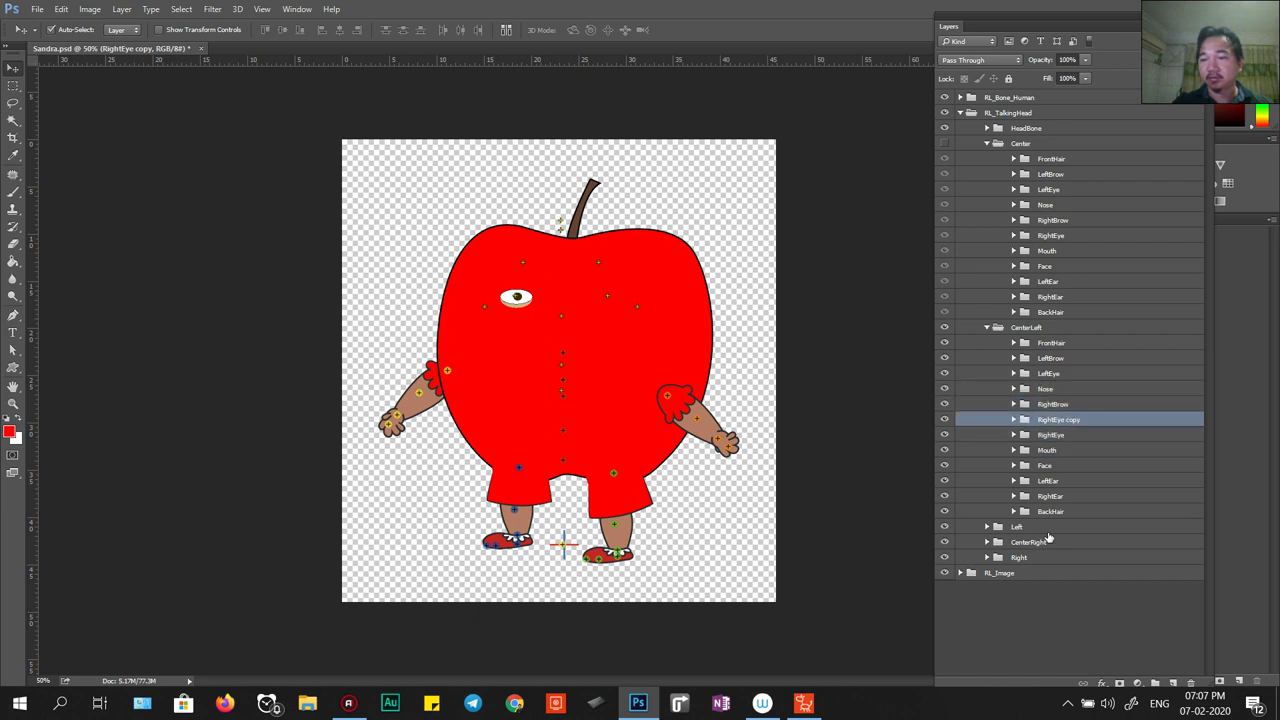
{"action": "key", "text": "ctrl+bracketright"}
Delete the original RightEye group from CenterLeft and rename the copy to RightEye.
{"action": "left_click", "coordinate": [1044, 435]}
{"action": "key", "text": "Delete"}
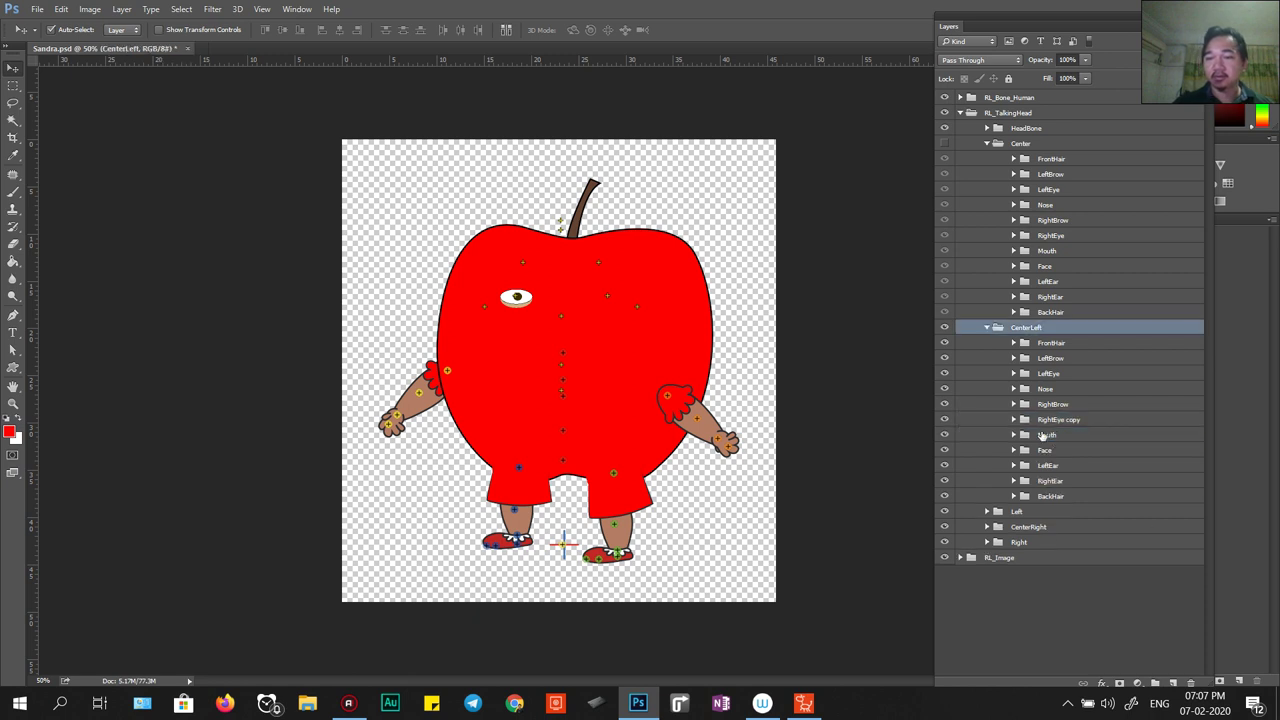
{"action": "double_click", "coordinate": [1060, 420]}
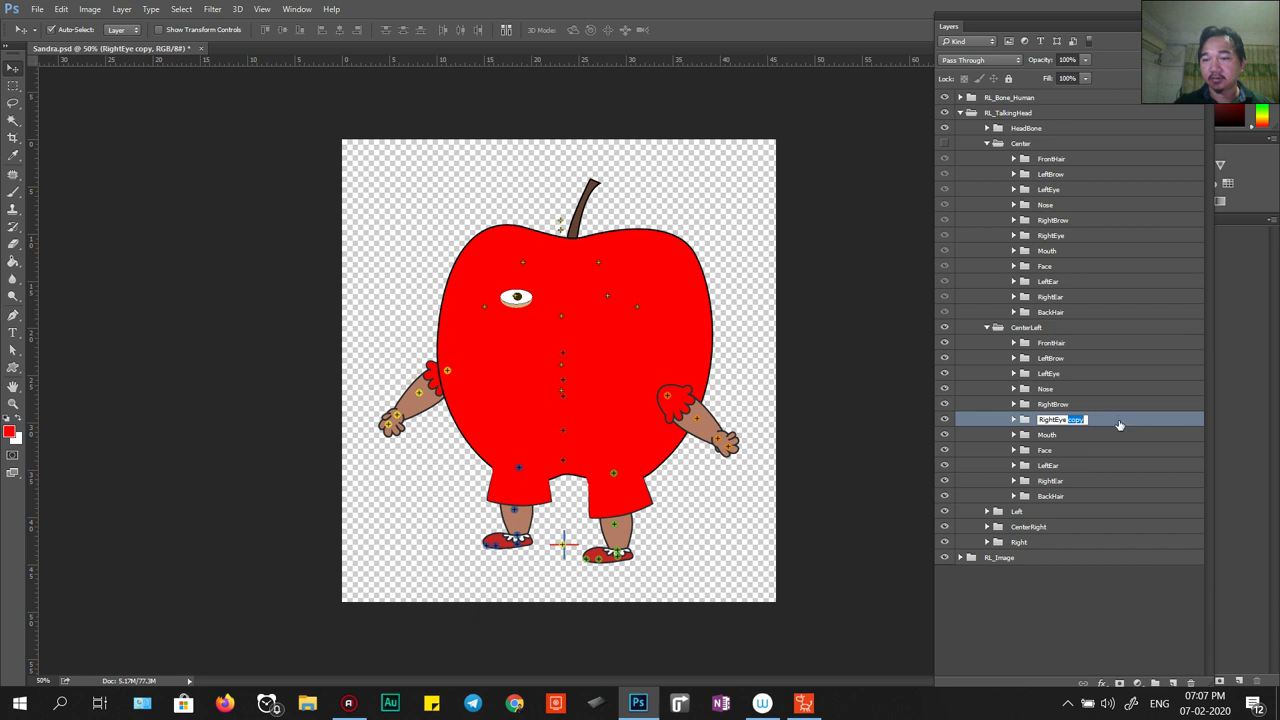
{"action": "key", "text": "BackSpace"}
{"action": "key", "text": "Return"}
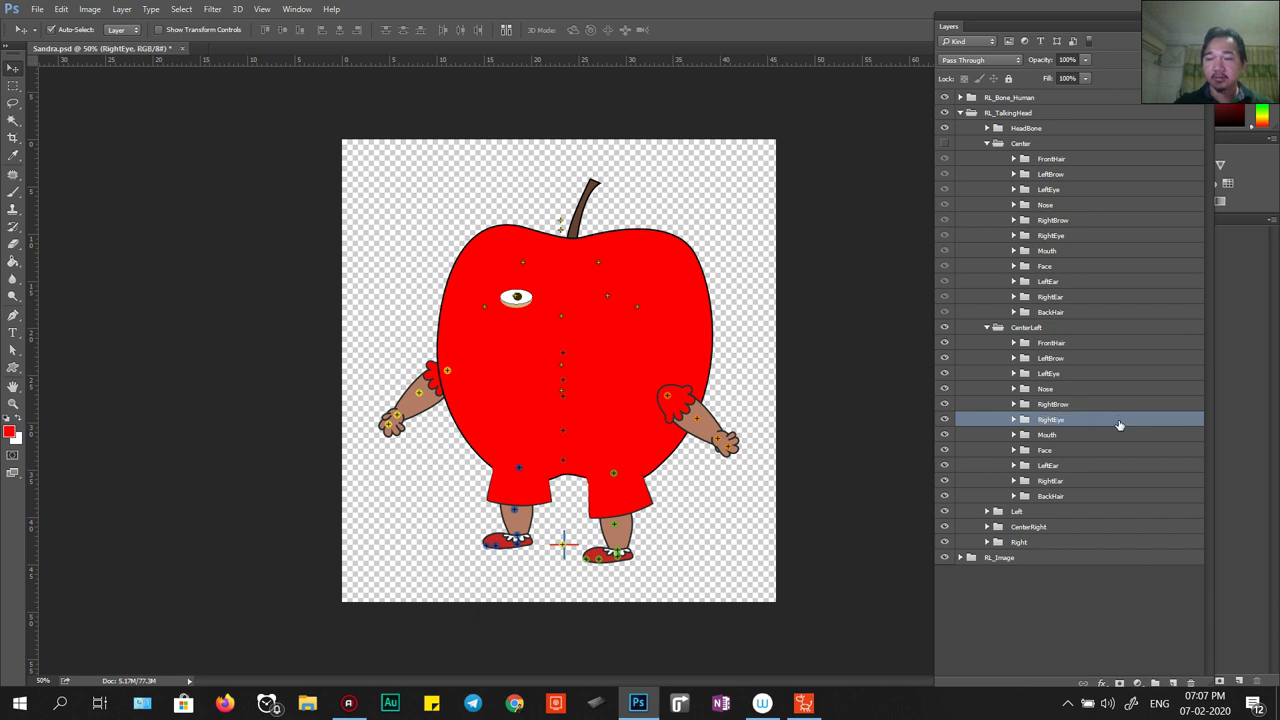
Duplicate the LeftEye group of the Center head angle and move the copy into the CenterLeft group.
{"action": "left_click", "coordinate": [1018, 193]}
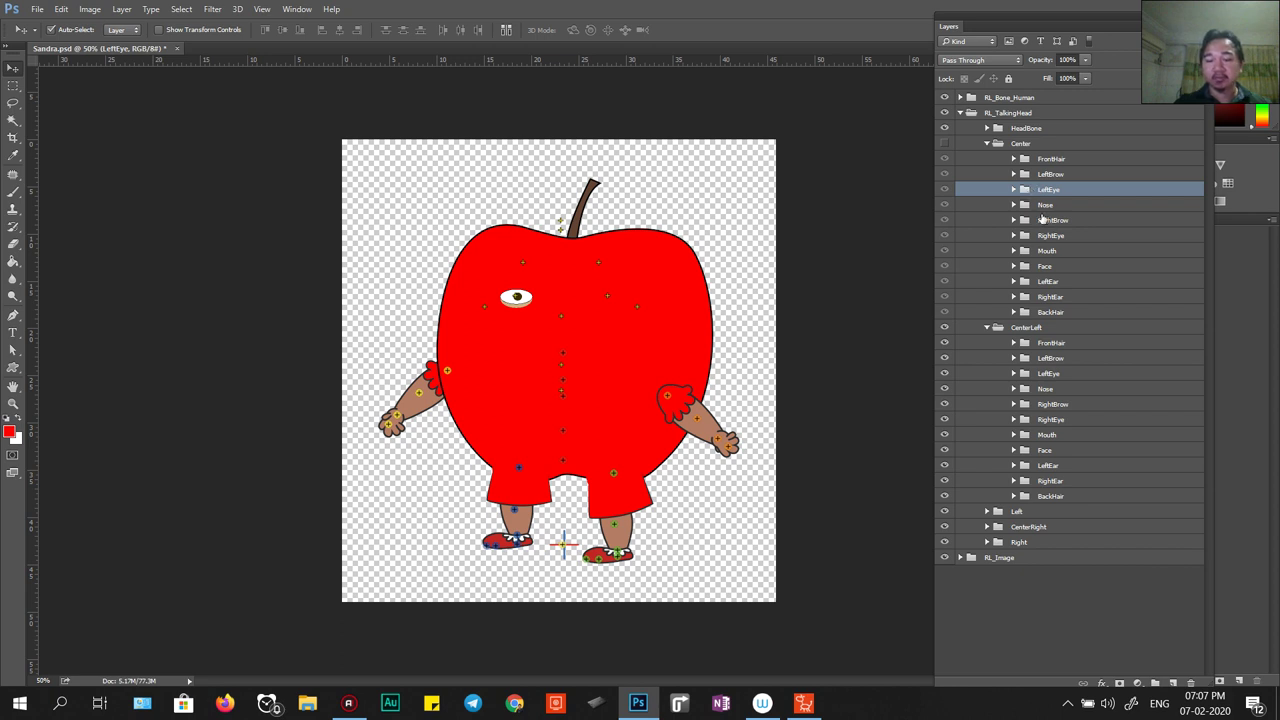
{"action": "key", "text": "ctrl+j"}
{"action": "left_click_drag", "start_coordinate": [1043, 217], "coordinate": [1032, 345]}
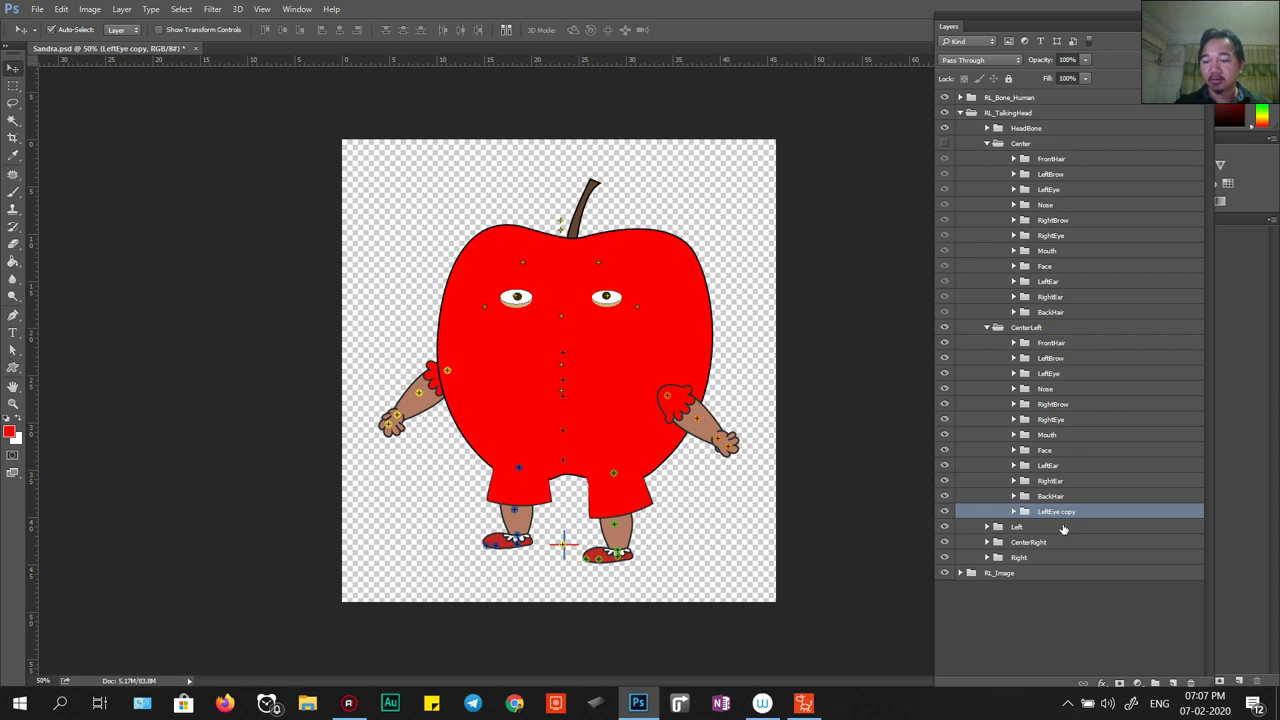
Move the LeftEye copy group up within CenterLeft so it sits between LeftBrow and the original LeftEye group.
{"action": "key", "text": "ctrl+bracketright"}
{"action": "key", "text": "ctrl+bracketright"}
{"action": "key", "text": "ctrl+bracketright"}
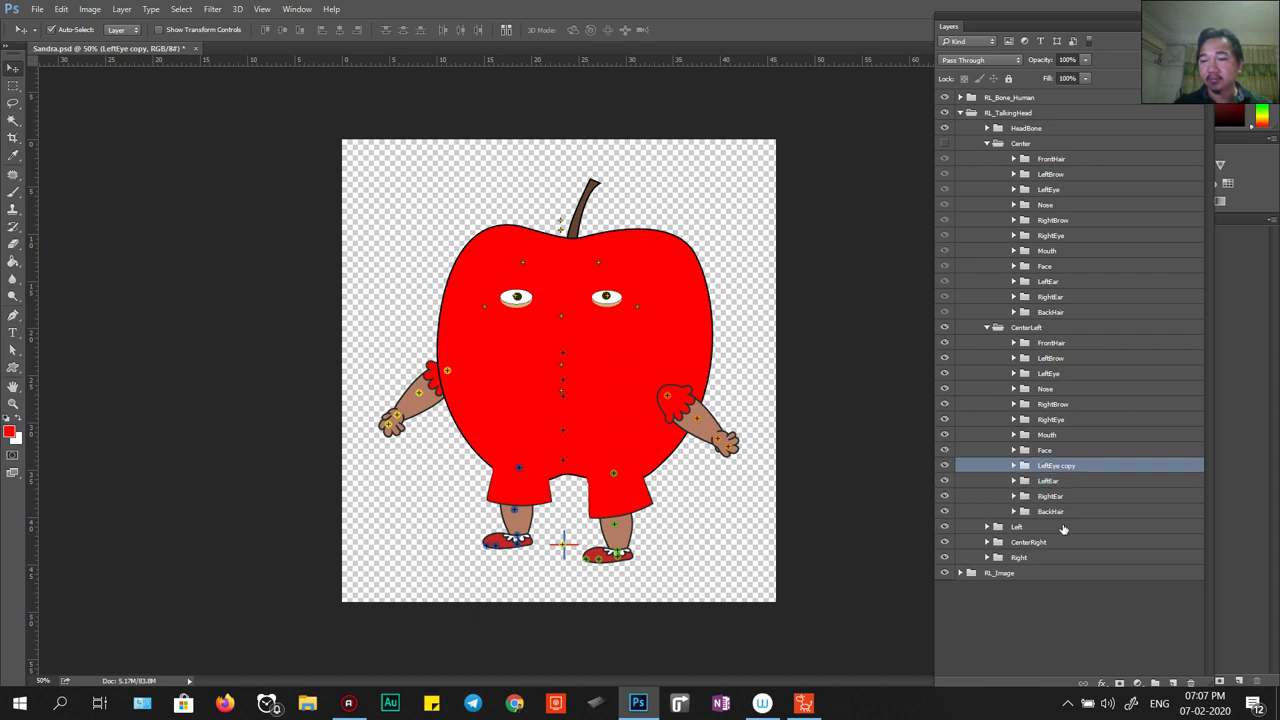
{"action": "key", "text": "ctrl+bracketright"}
{"action": "key", "text": "ctrl+bracketright"}
{"action": "key", "text": "ctrl+bracketright"}
{"action": "key", "text": "ctrl+bracketright"}
{"action": "key", "text": "ctrl+bracketright"}
{"action": "key", "text": "ctrl+bracketright"}
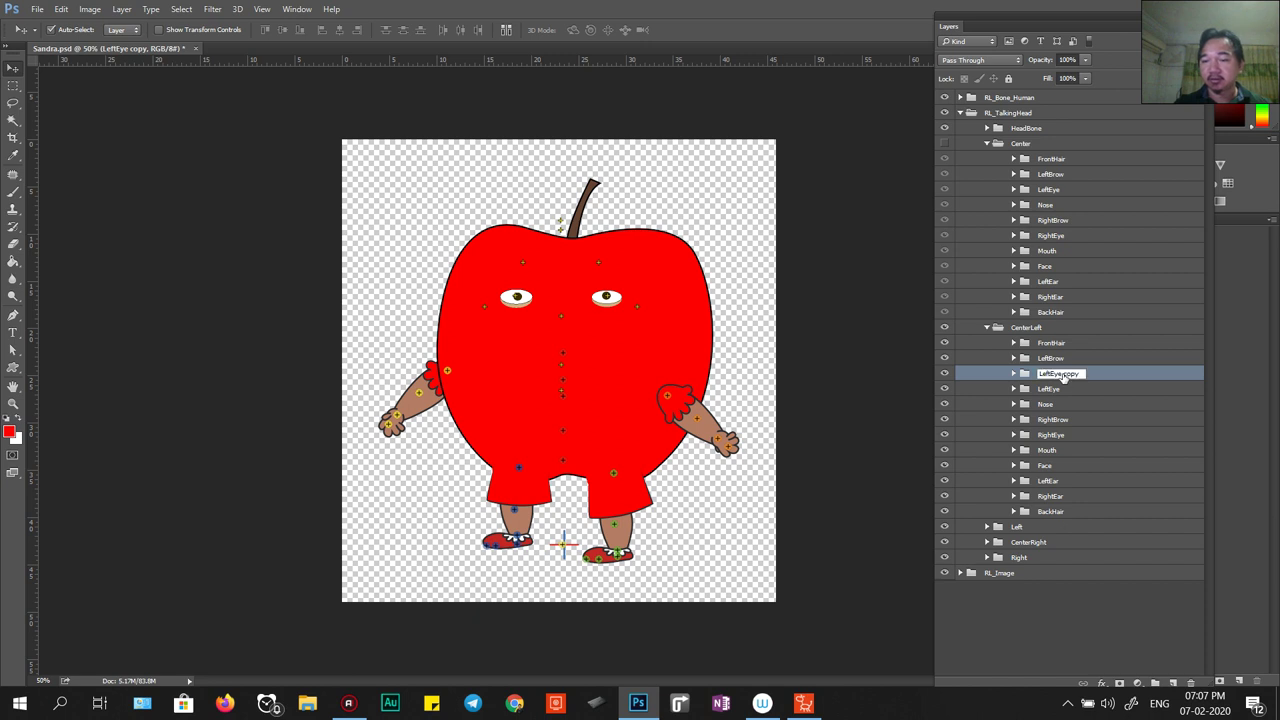
Rename the LeftEye copy in CenterLeft to LeftEye and delete the original LeftEye group.
{"action": "key", "text": "BackSpace"}
{"action": "key", "text": "Return"}
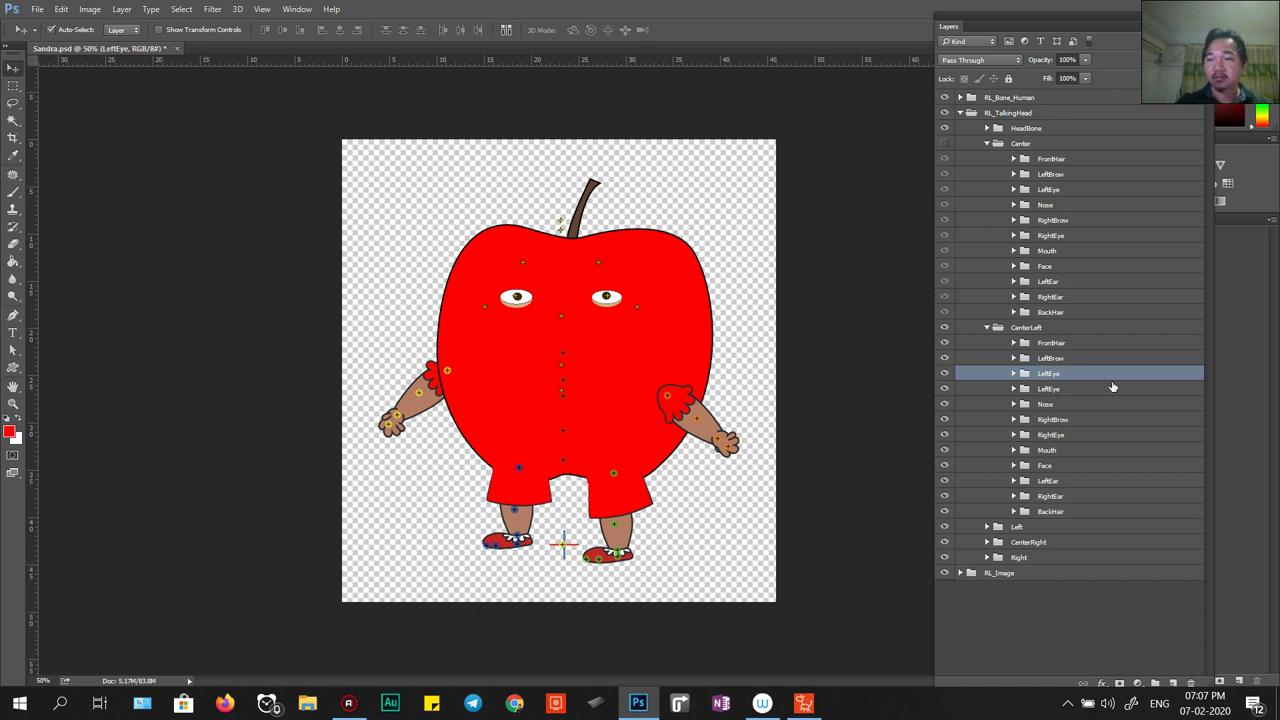
{"action": "key", "text": "Delete"}
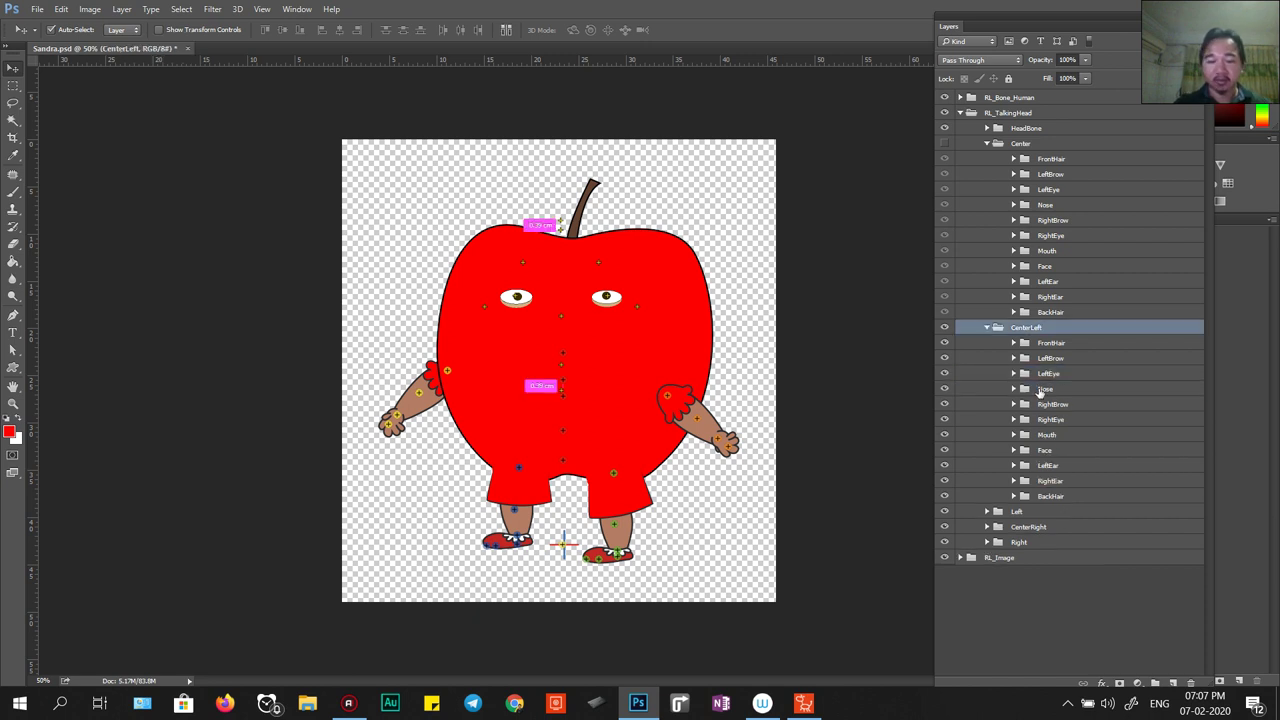
Save the head PSD and switch to Cartoon Animator 4.
{"action": "key", "text": "ctrl+s"}
{"action": "mouse_move", "coordinate": [803, 706]}
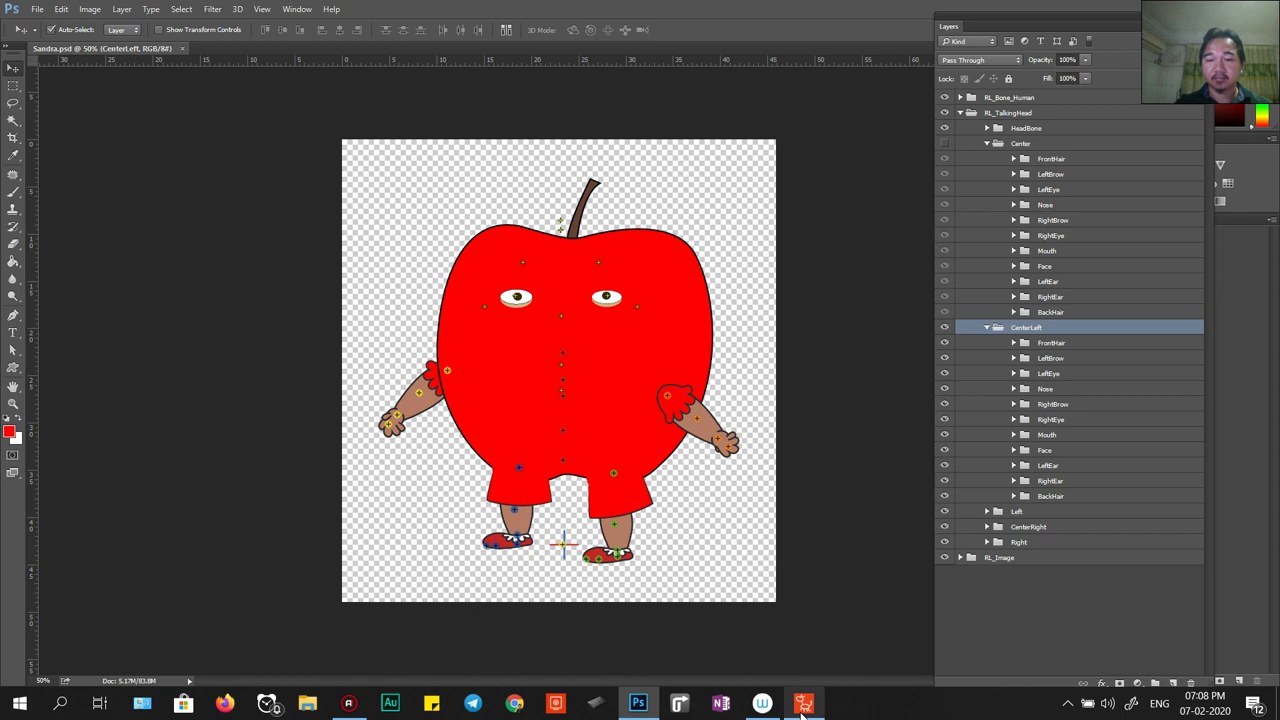
{"action": "left_click", "coordinate": [803, 706]}
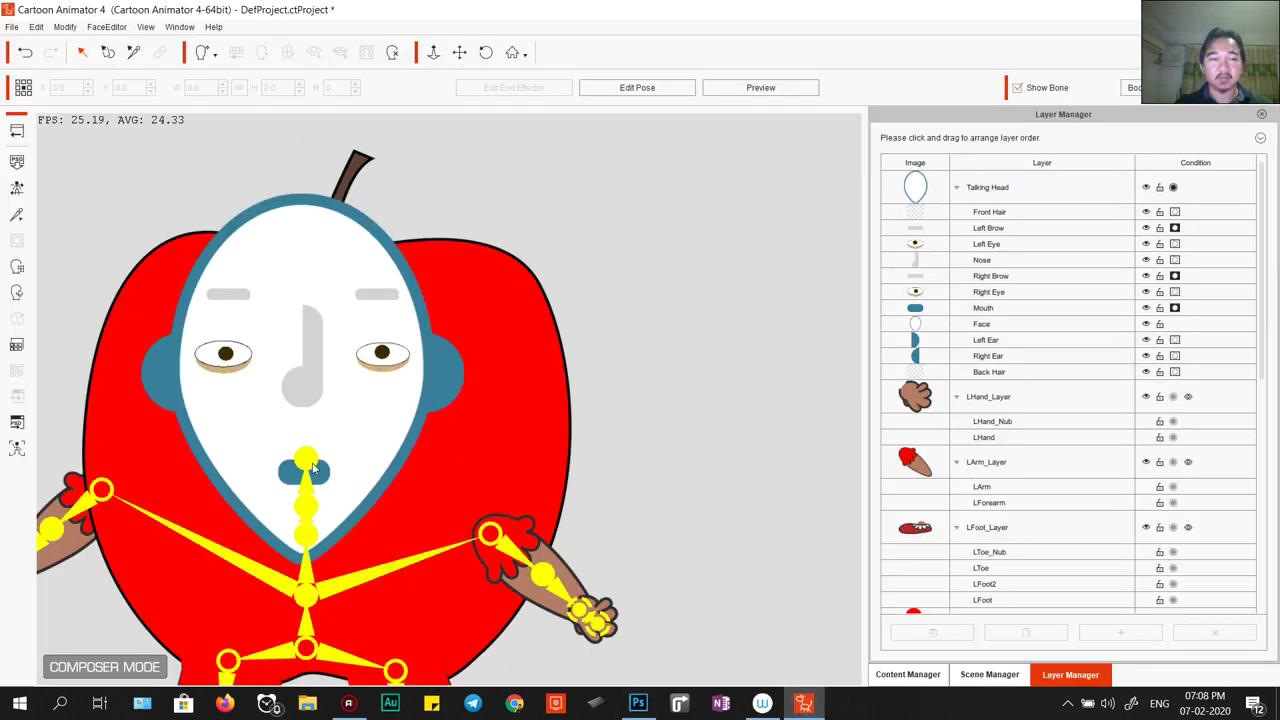
Preview the apple character's head rotation in the 360 Head Creator and close the creator.
{"action": "left_click", "coordinate": [17, 296]}
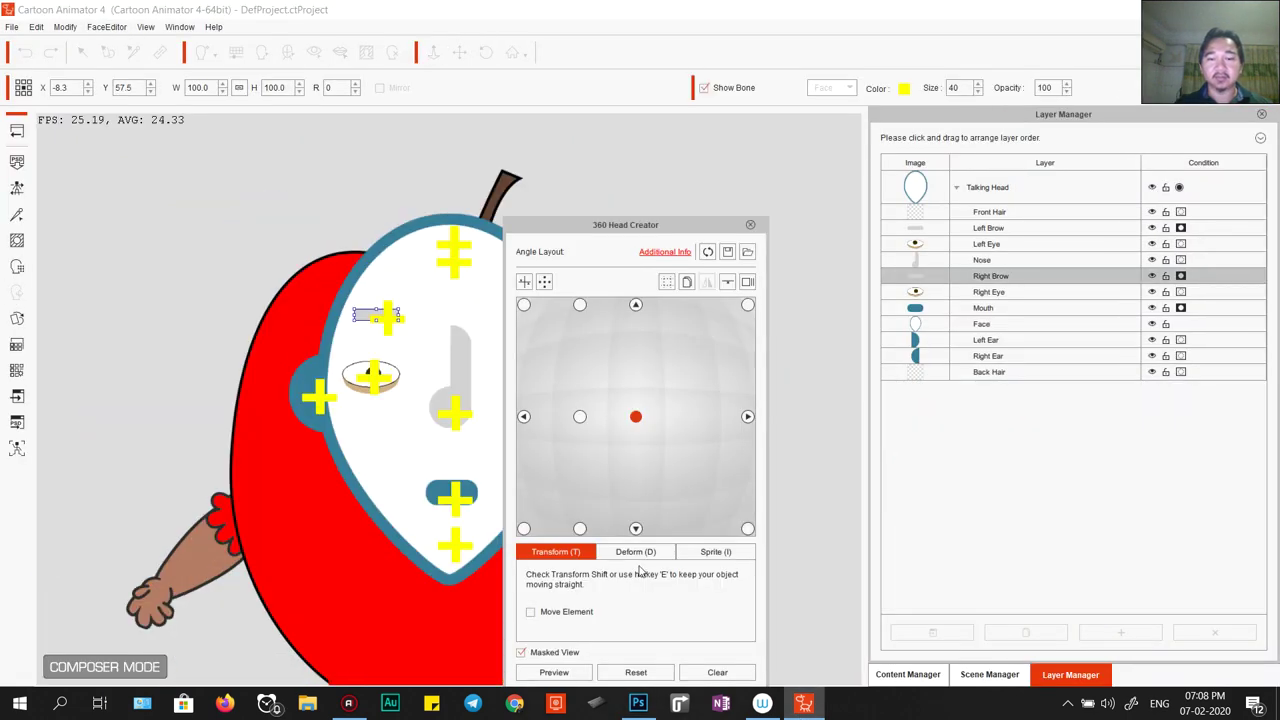
{"action": "left_click", "coordinate": [553, 672]}
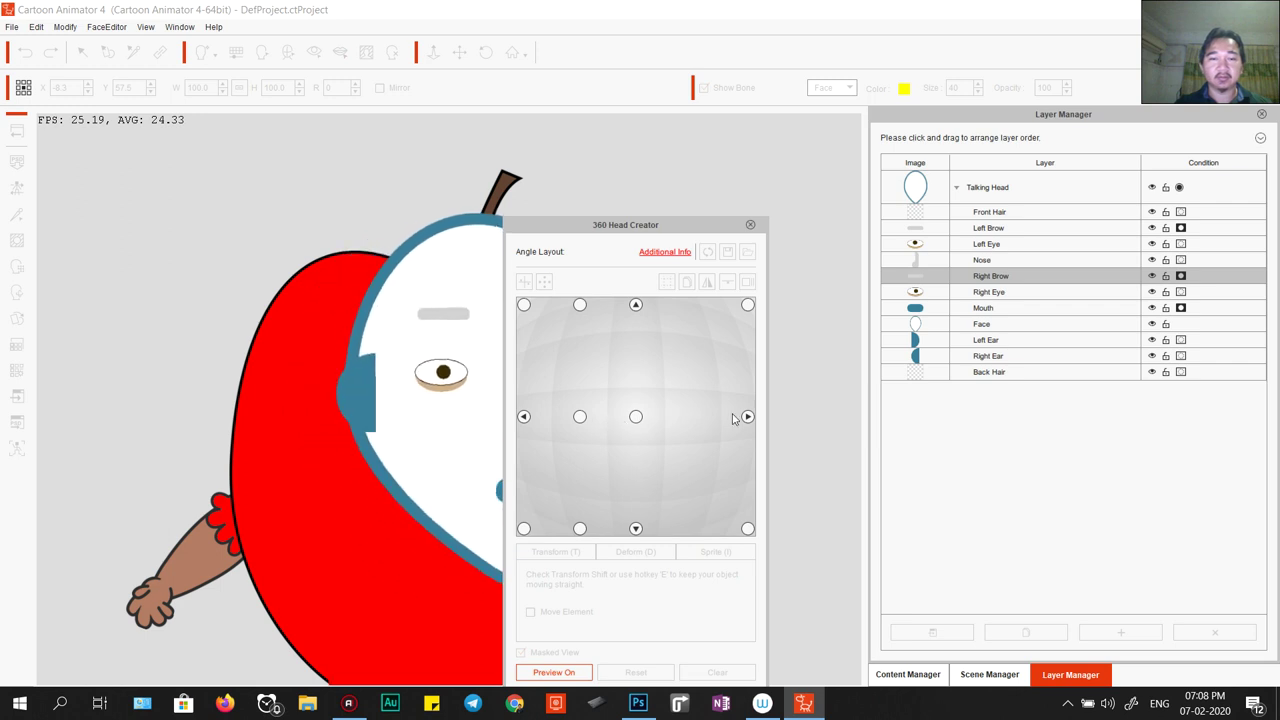
{"action": "key", "text": "Escape"}
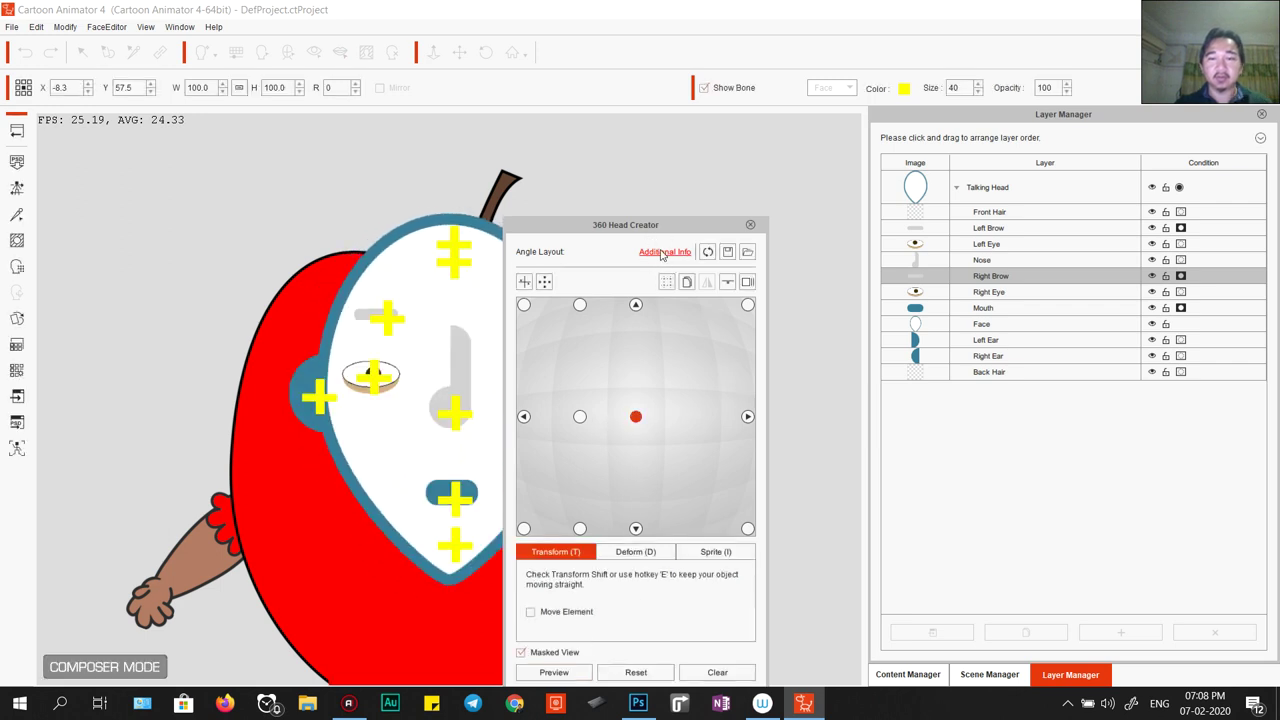
{"action": "left_click", "coordinate": [750, 224]}
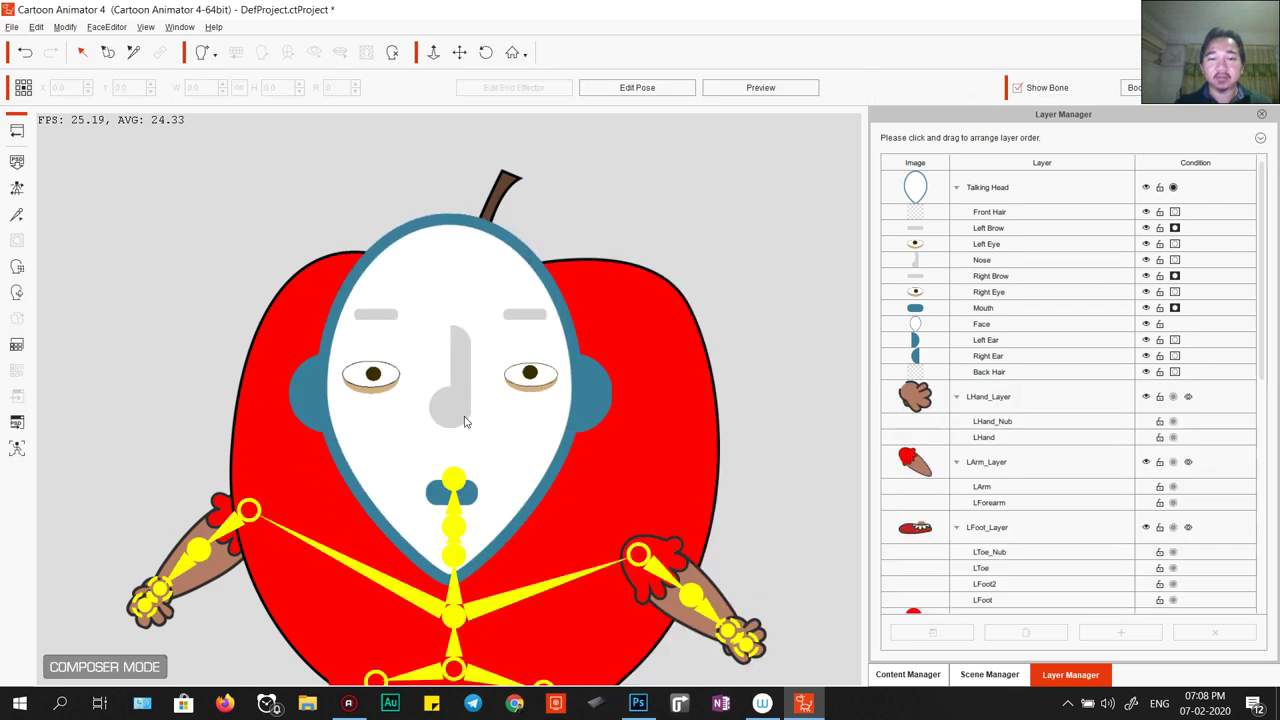
Reopen the 360 Head Creator clear of the face and preview the head turned to its extreme angles.
{"action": "left_click", "coordinate": [16, 293]}
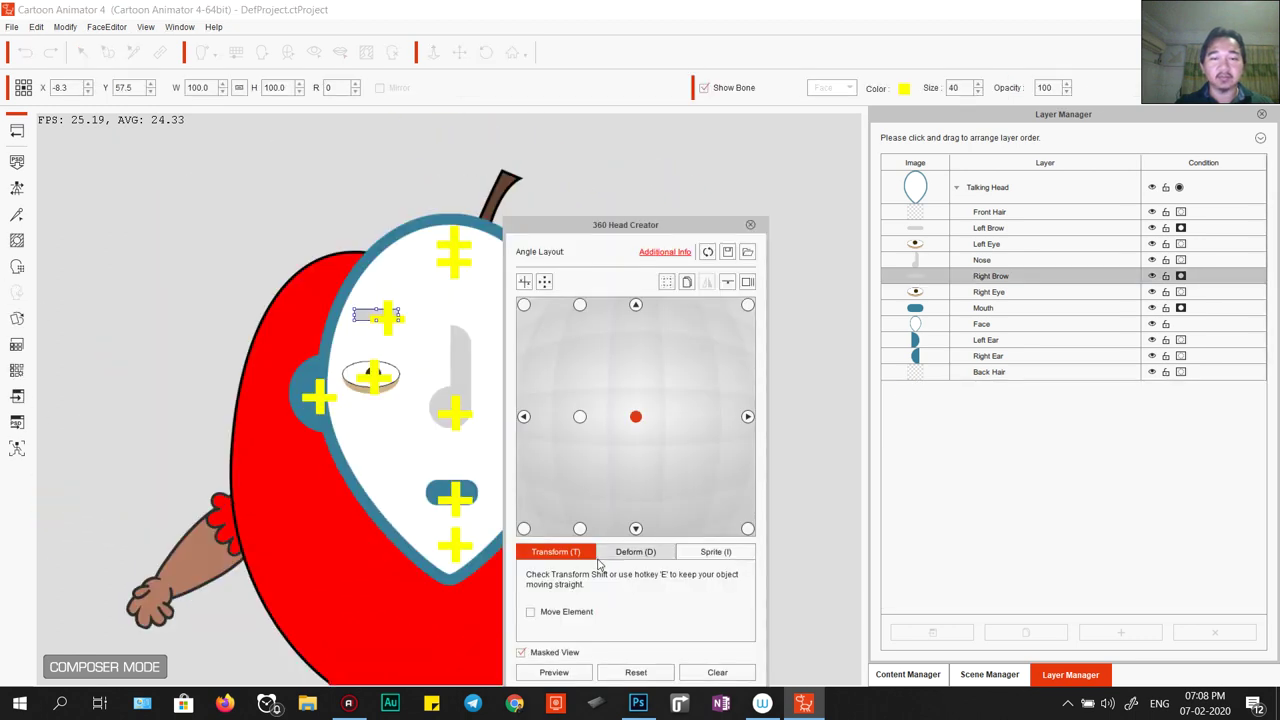
{"action": "left_click_drag", "start_coordinate": [633, 237], "coordinate": [858, 134]}
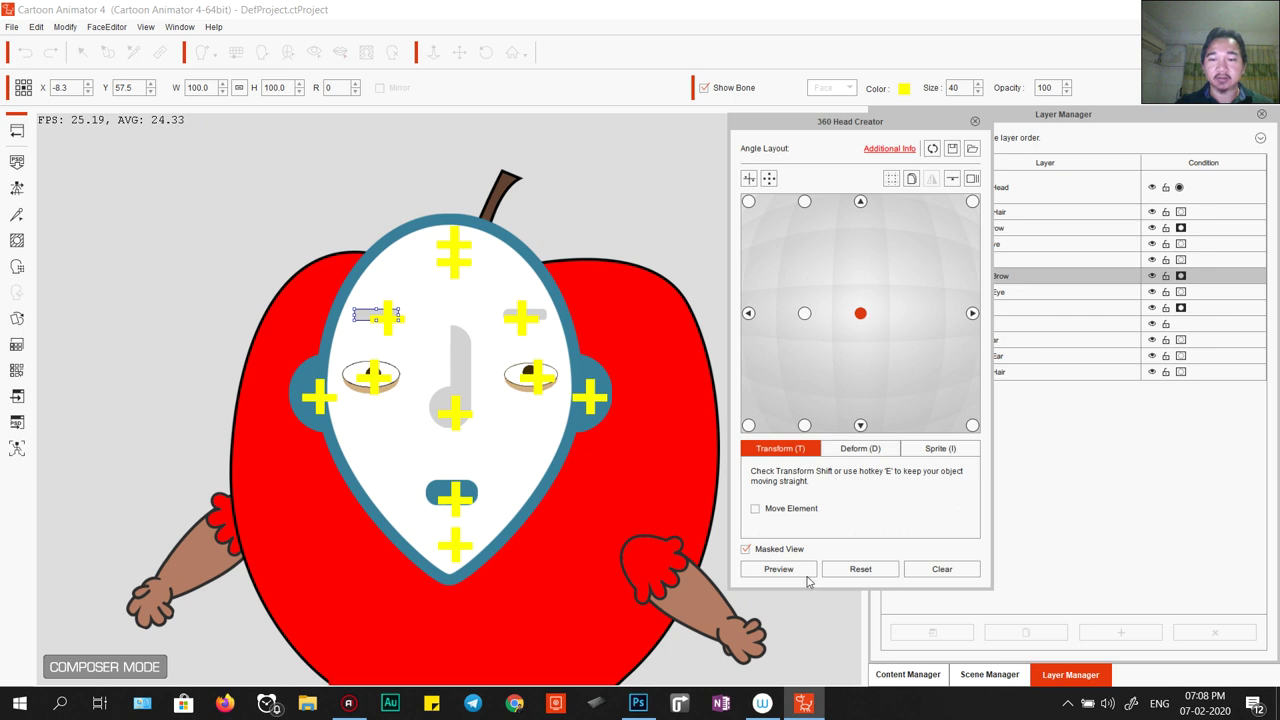
{"action": "left_click", "coordinate": [778, 568]}
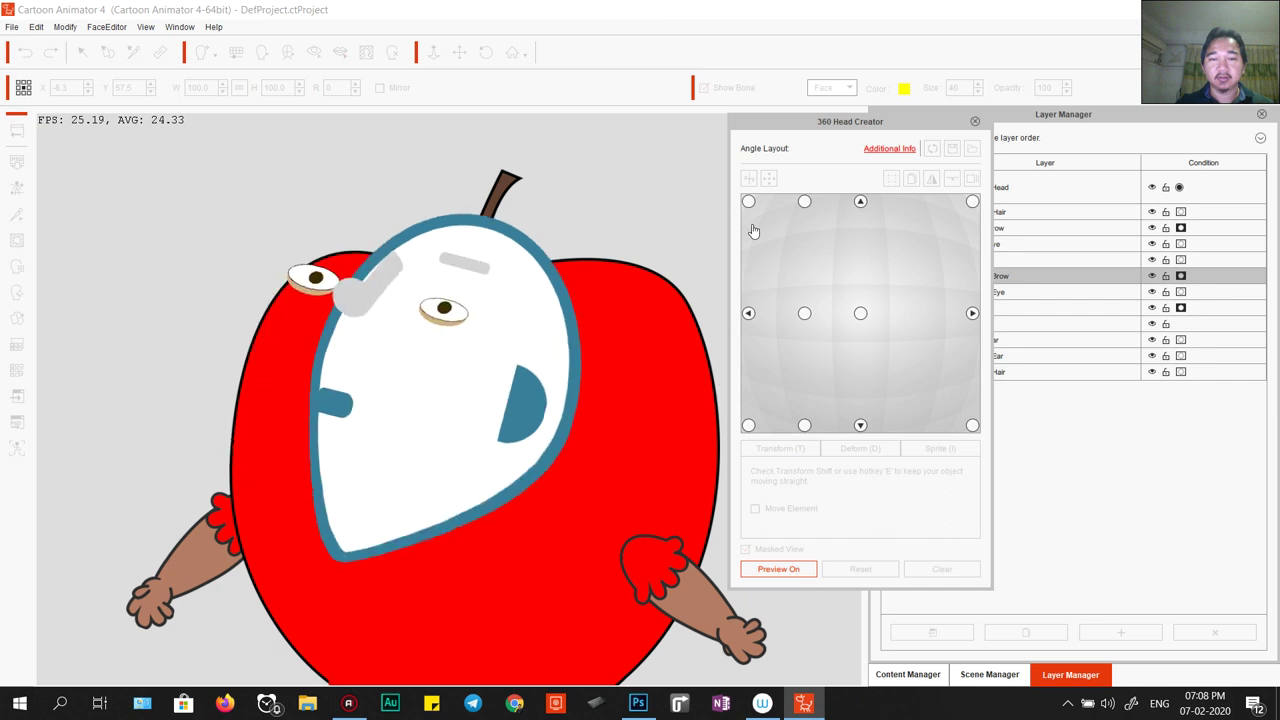
{"action": "left_click", "coordinate": [751, 326]}
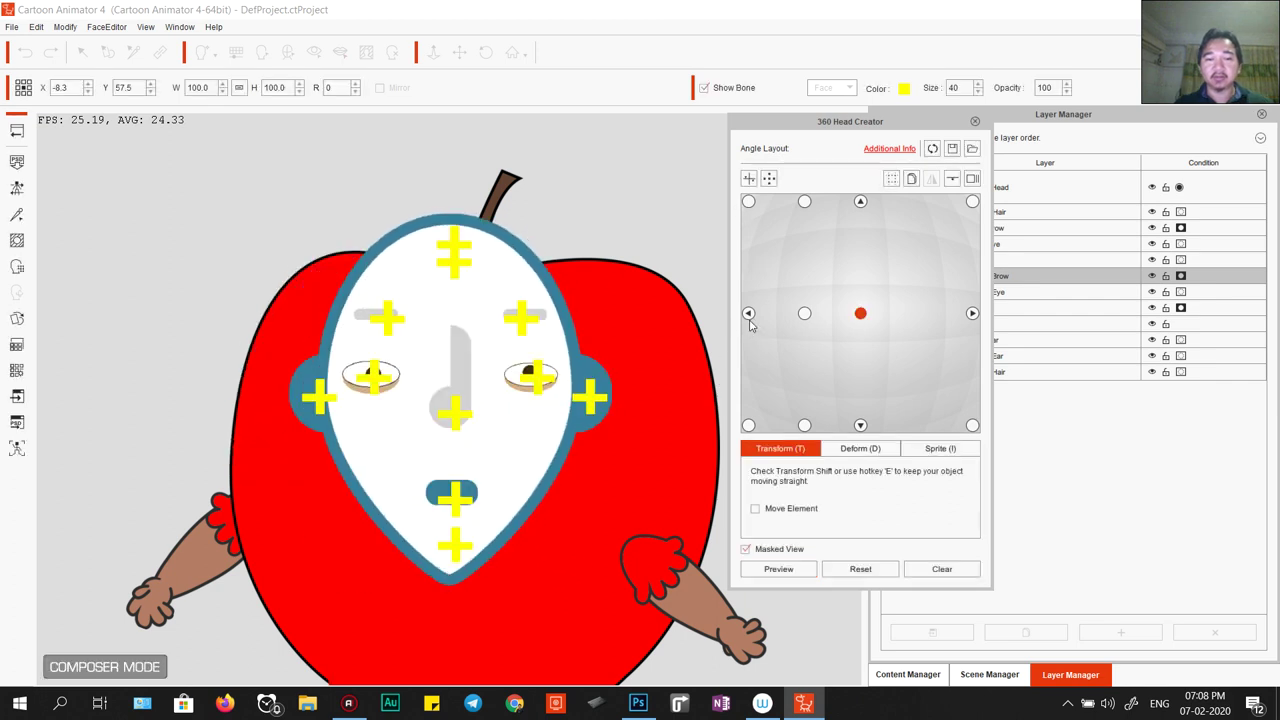
Enable masking for the Left Eye and Right Eye layers and preview the head rotation.
{"action": "left_click_drag", "start_coordinate": [850, 121], "coordinate": [732, 59]}
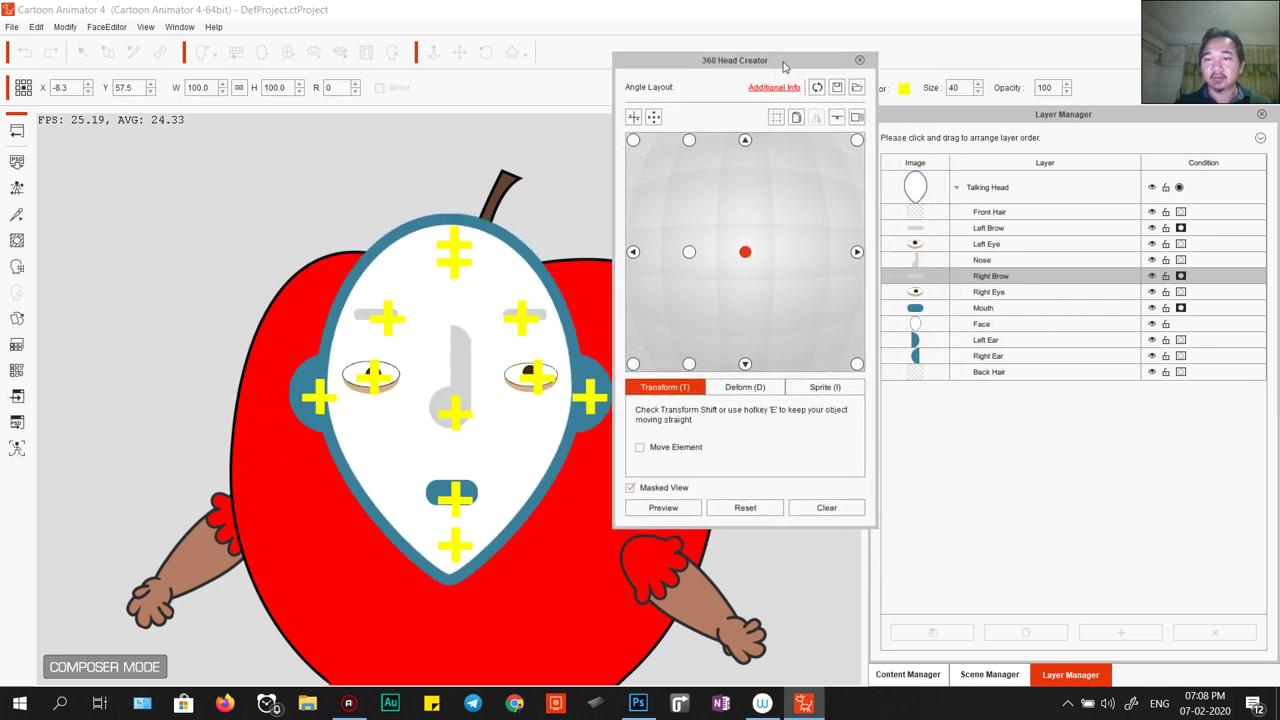
{"action": "left_click", "coordinate": [1181, 245]}
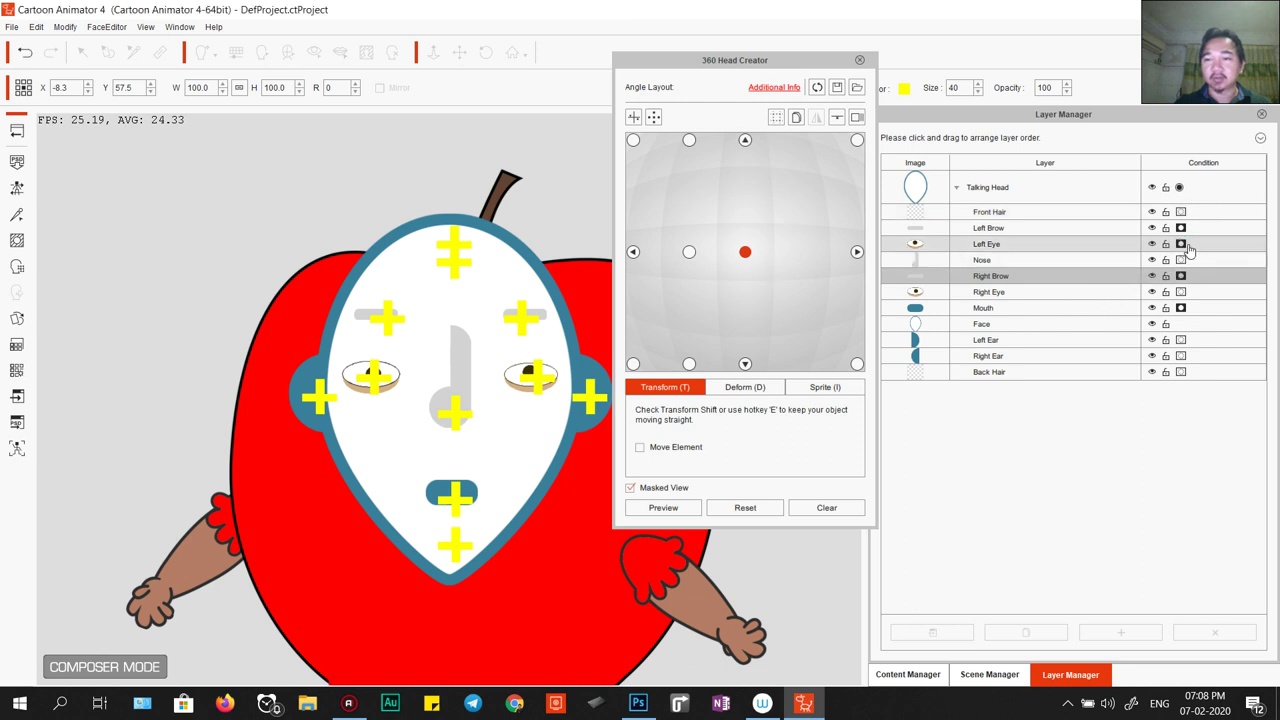
{"action": "left_click", "coordinate": [1181, 292]}
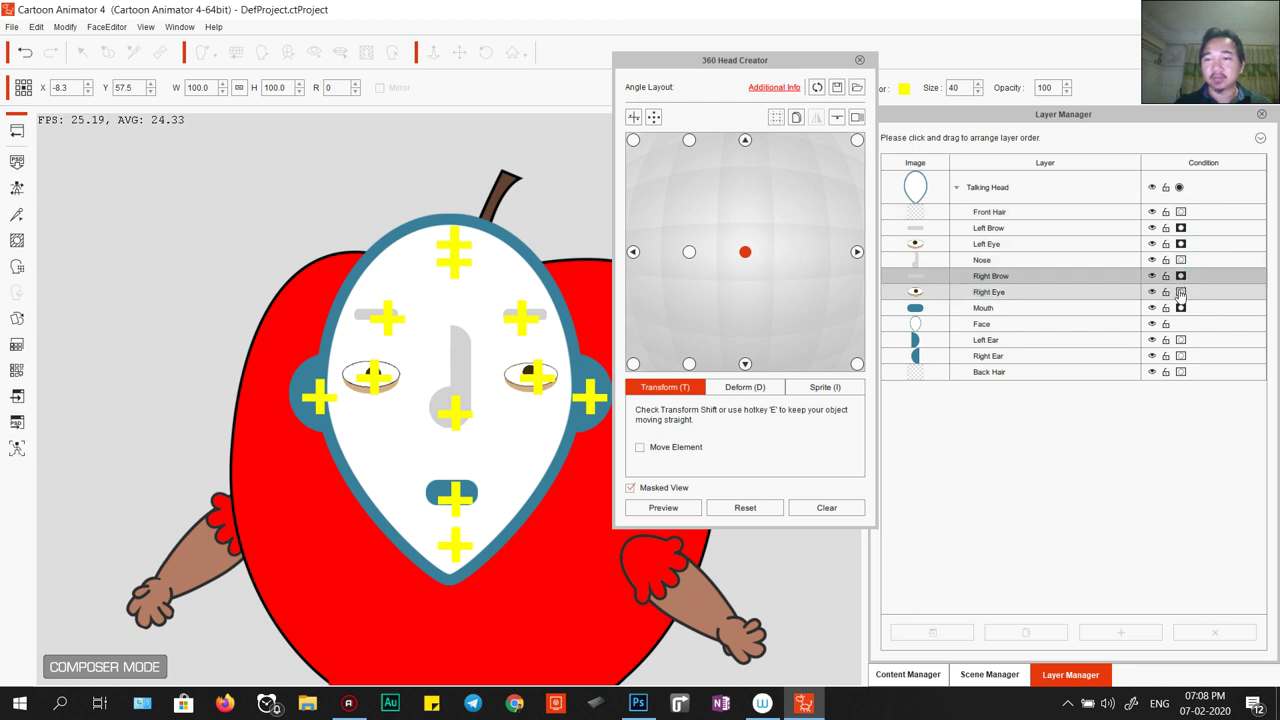
{"action": "left_click", "coordinate": [660, 508]}
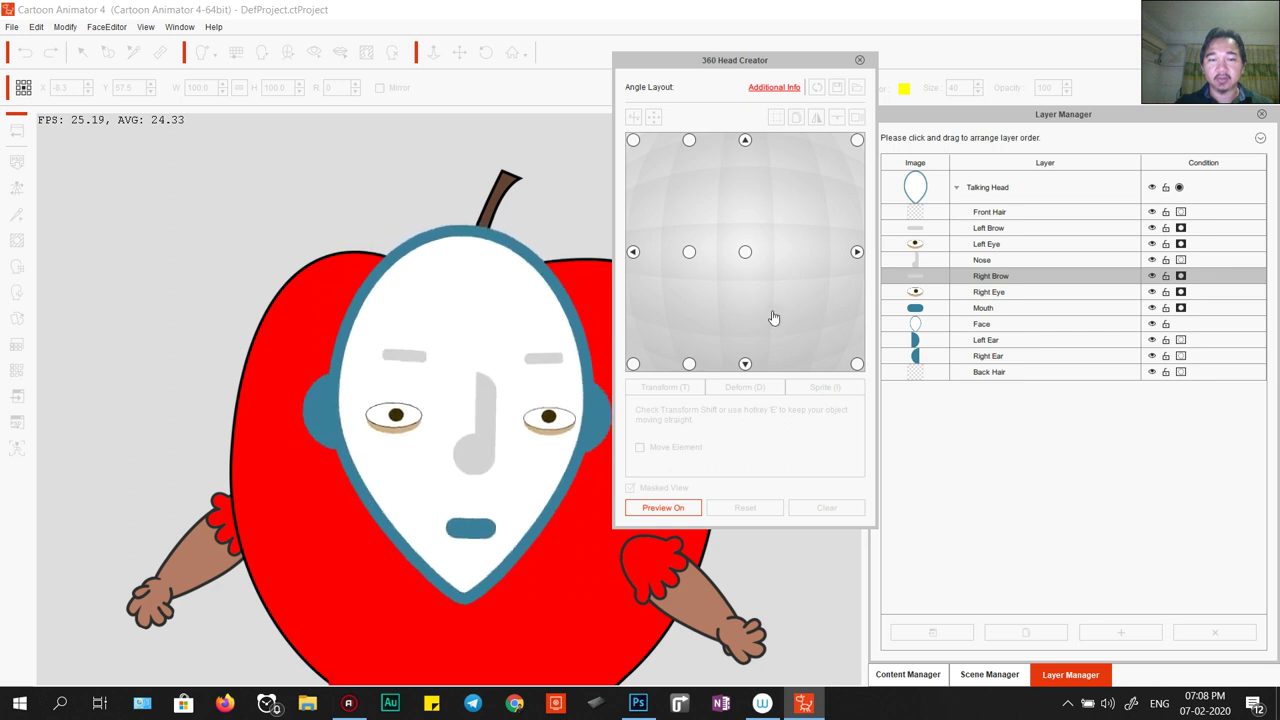
{"action": "left_click", "coordinate": [825, 165]}
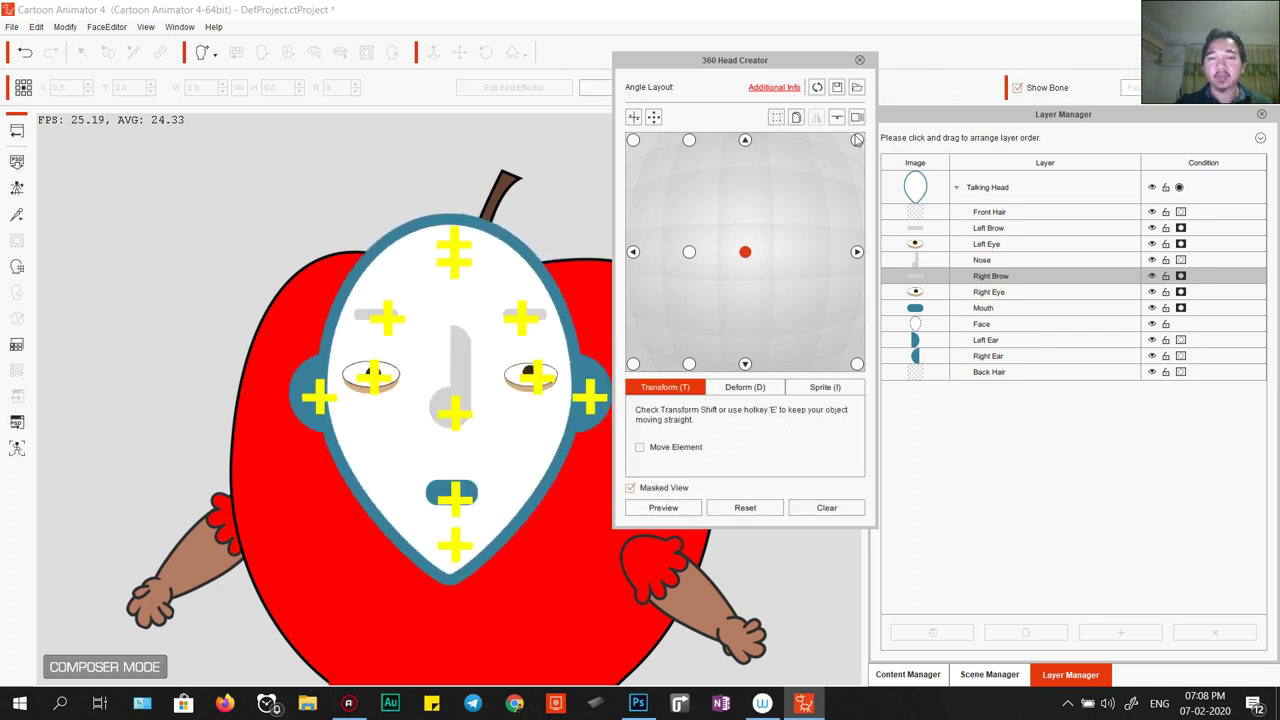
Return to Stage Mode, accepting the loss of PSD sync, and move the girl actor away from the apple to about X -204.
{"action": "left_click", "coordinate": [16, 137]}
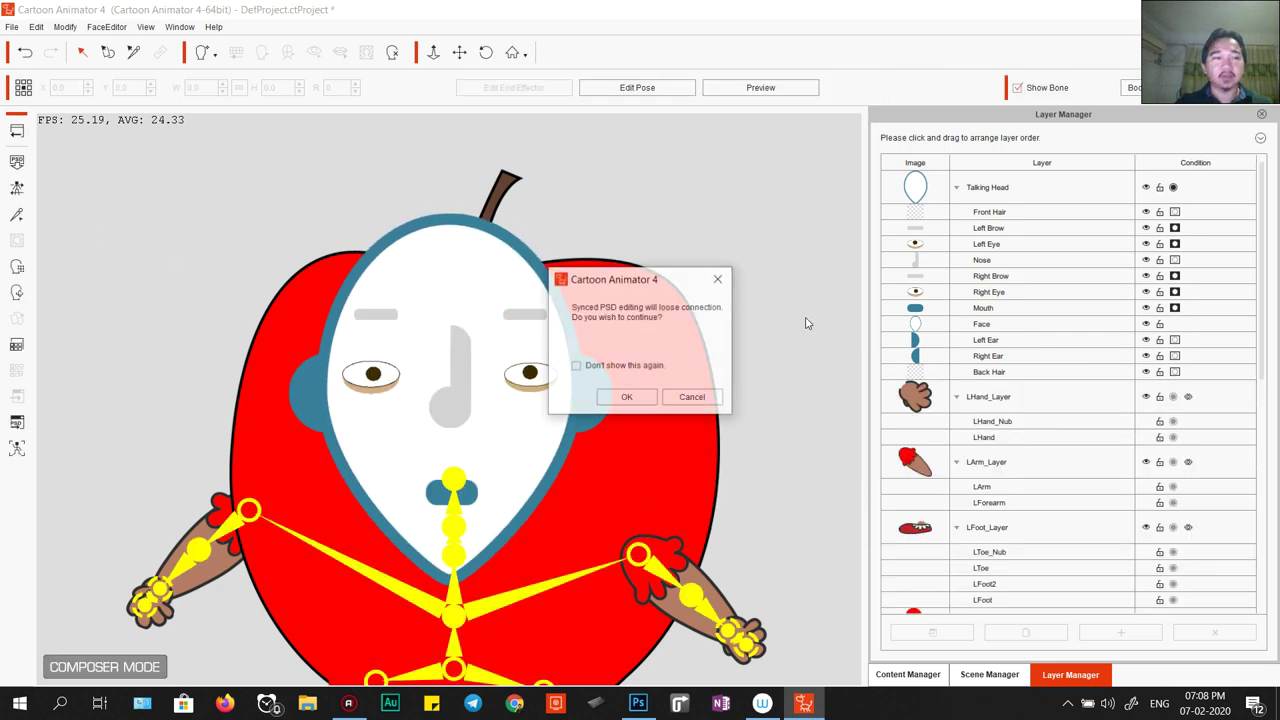
{"action": "left_click", "coordinate": [641, 395]}
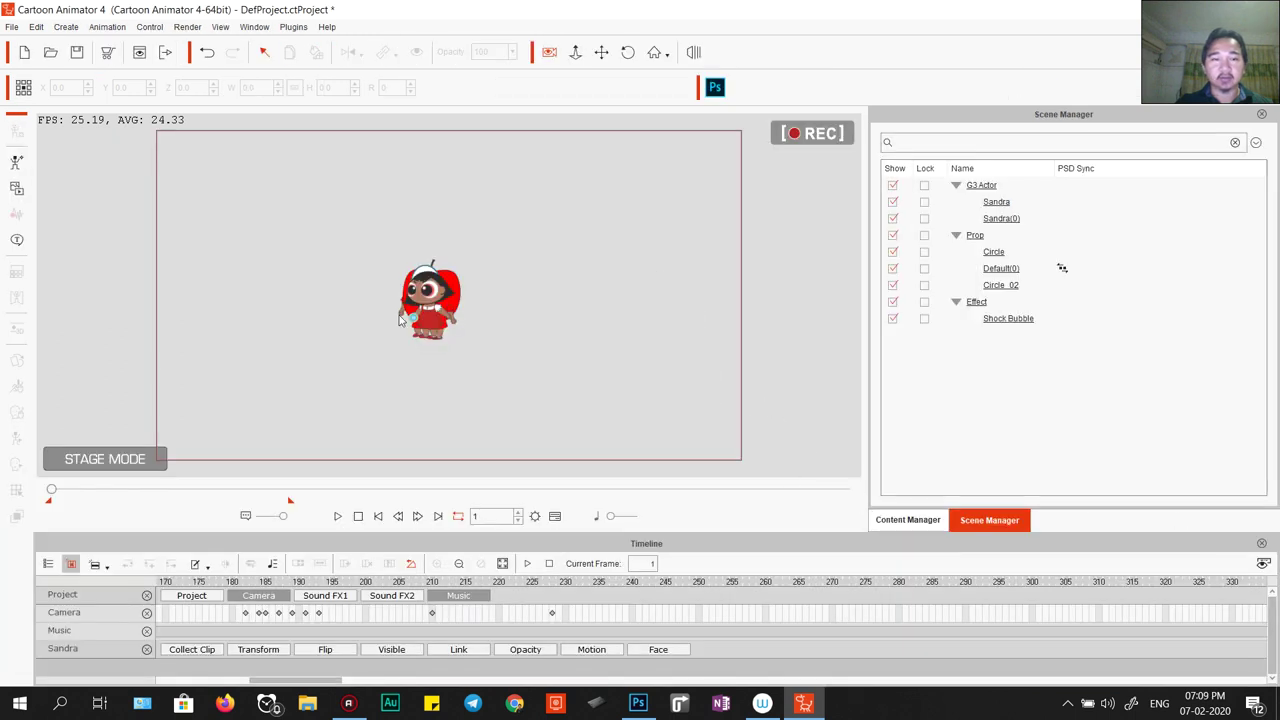
{"action": "left_click", "coordinate": [433, 313]}
{"action": "left_click_drag", "start_coordinate": [415, 297], "coordinate": [255, 305]}
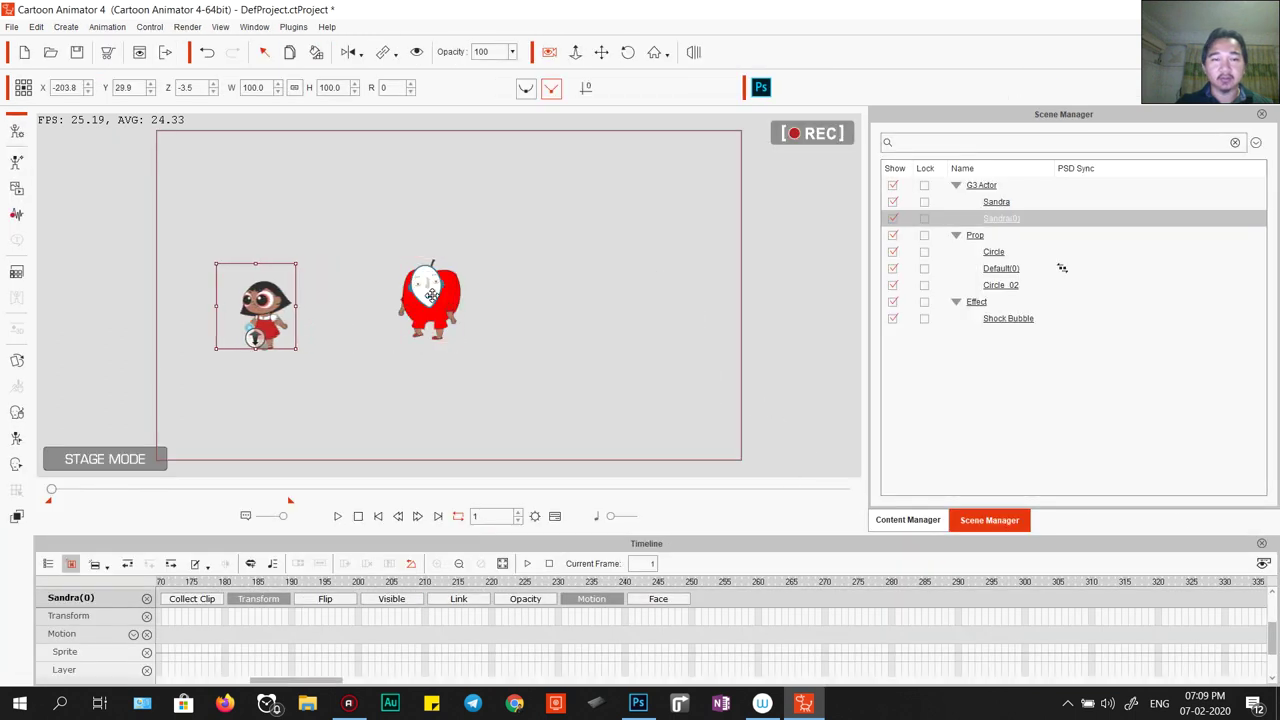
Open the apple character in Composer Mode and browse the _G3 360 head templates.
{"action": "left_click", "coordinate": [425, 300]}
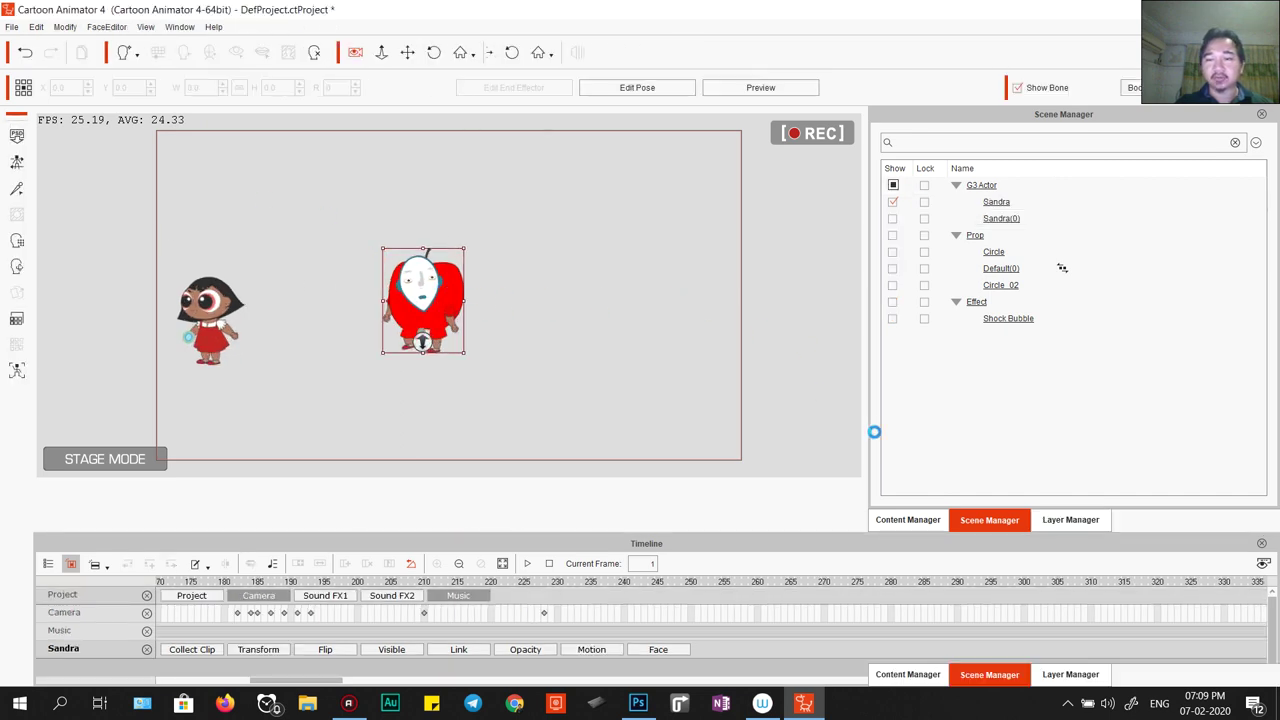
{"action": "left_click", "coordinate": [918, 674]}
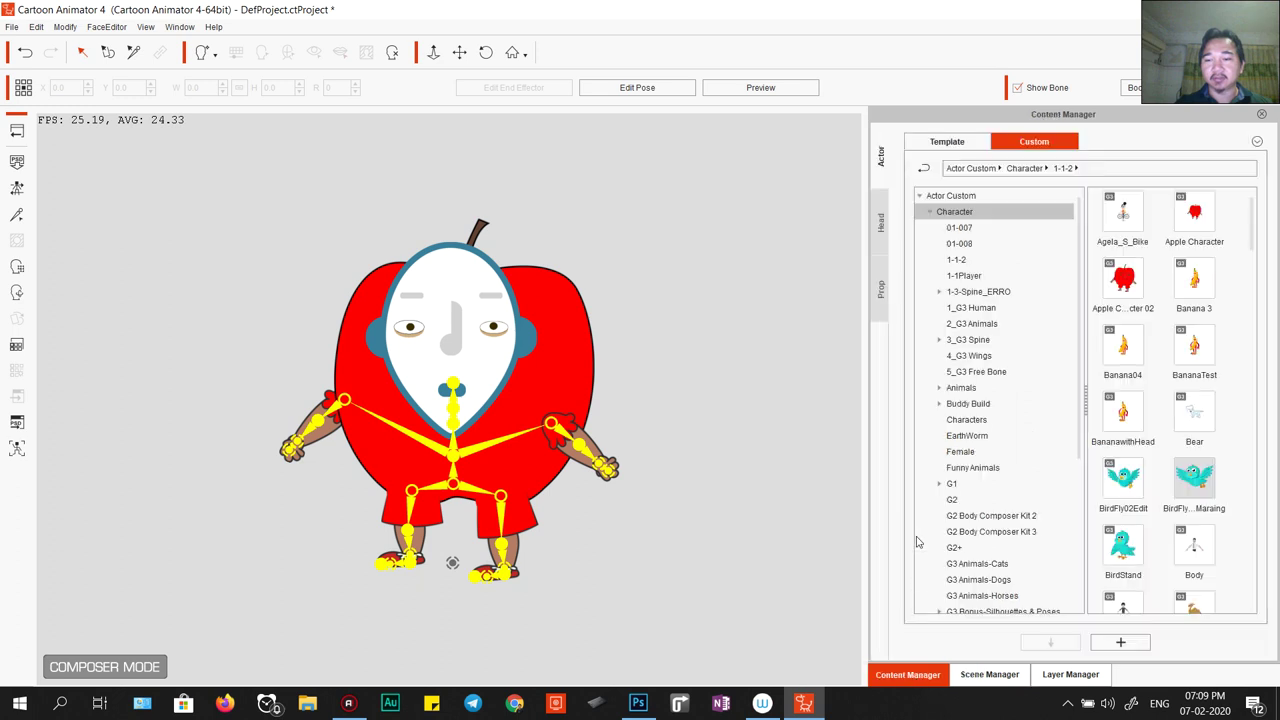
{"action": "left_click", "coordinate": [880, 230]}
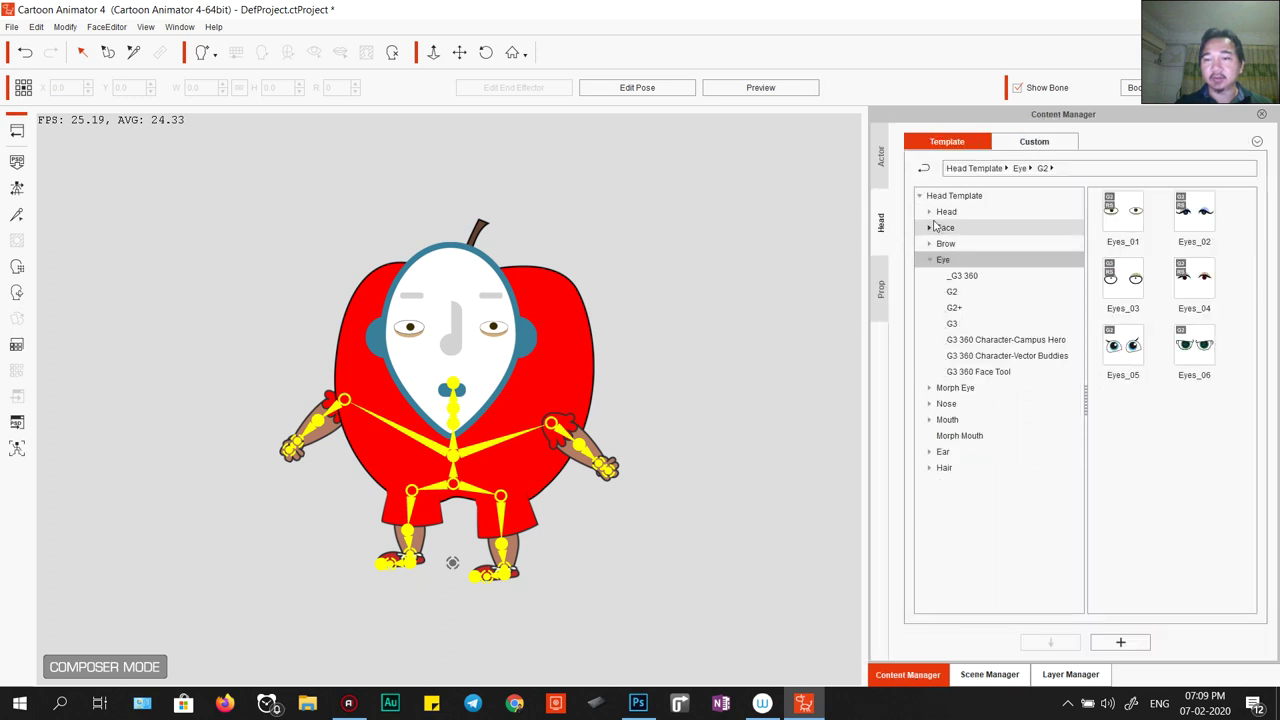
{"action": "left_click", "coordinate": [929, 211]}
{"action": "left_click", "coordinate": [962, 228]}
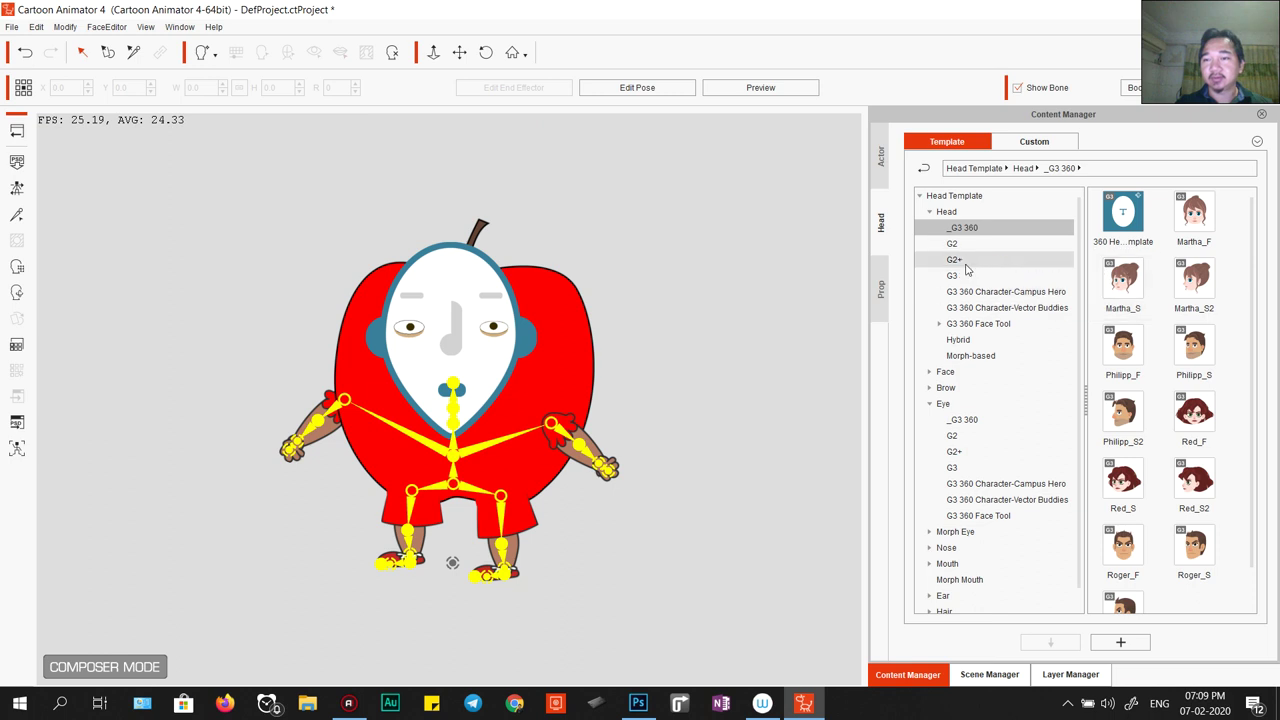
Apply the G2+ template head Head_03 to the apple character at head angle 0.
{"action": "left_click", "coordinate": [955, 261]}
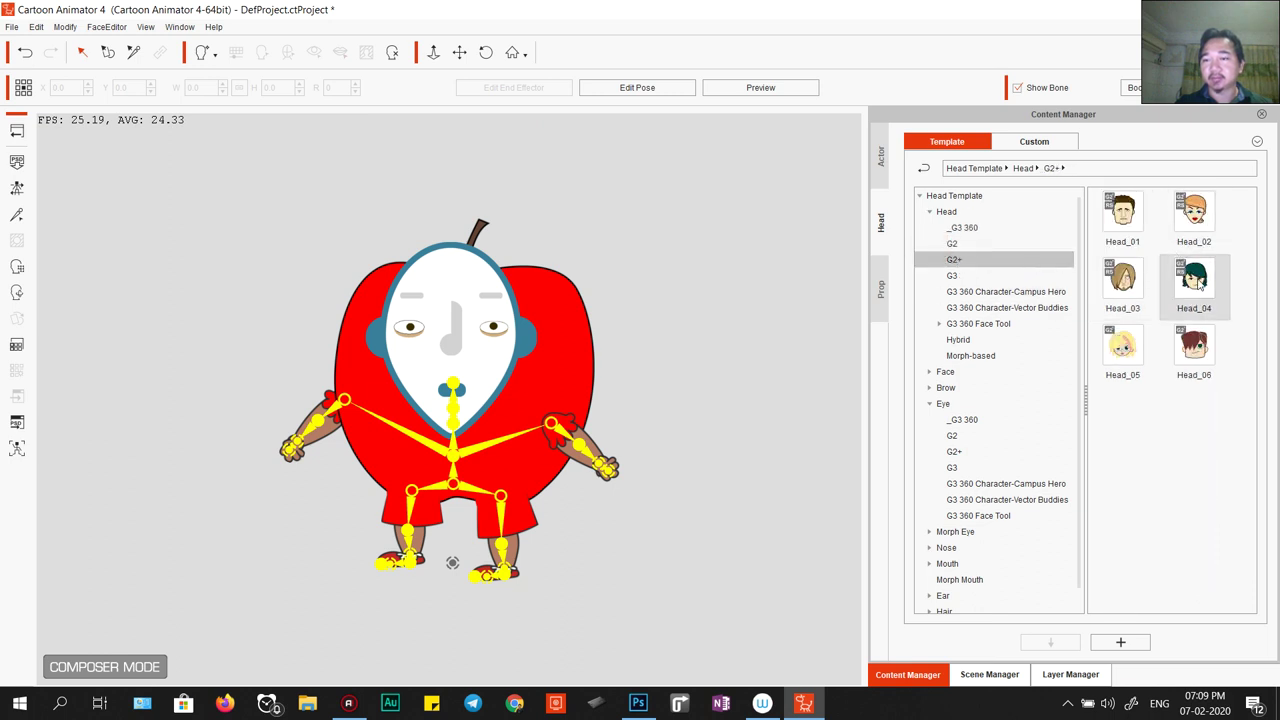
{"action": "double_click", "coordinate": [1135, 287]}
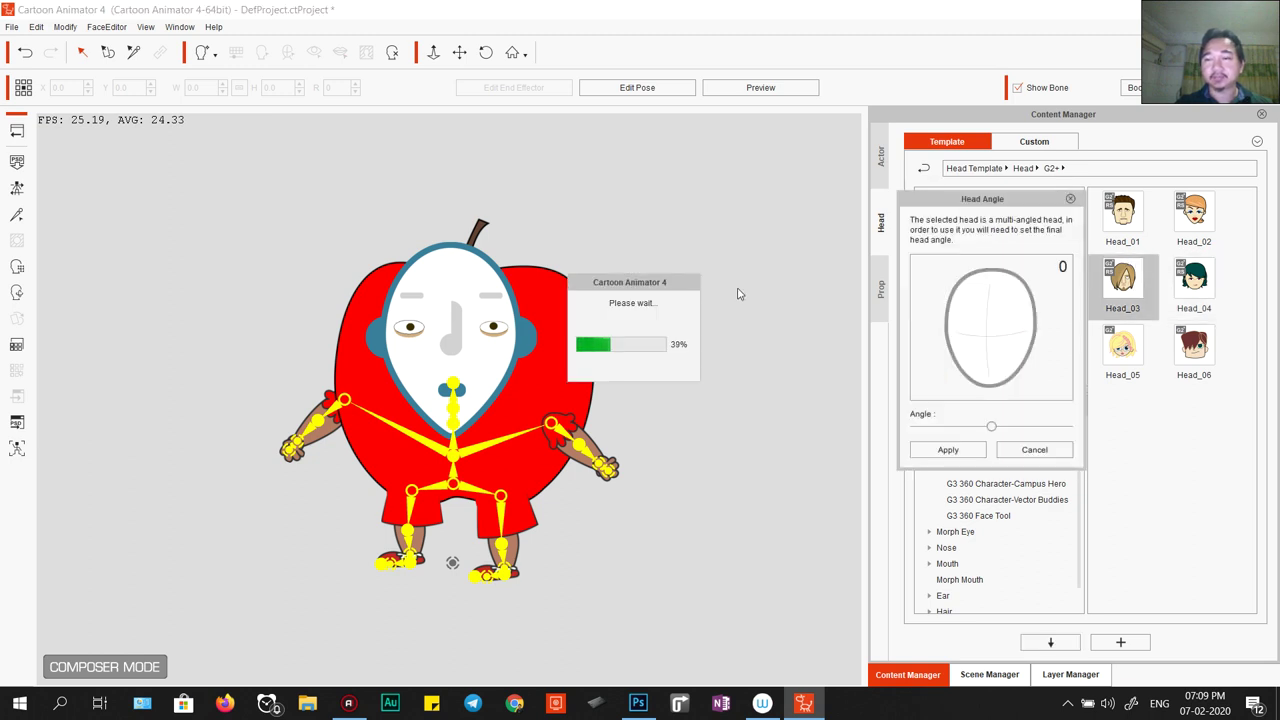
{"action": "left_click", "coordinate": [946, 451]}
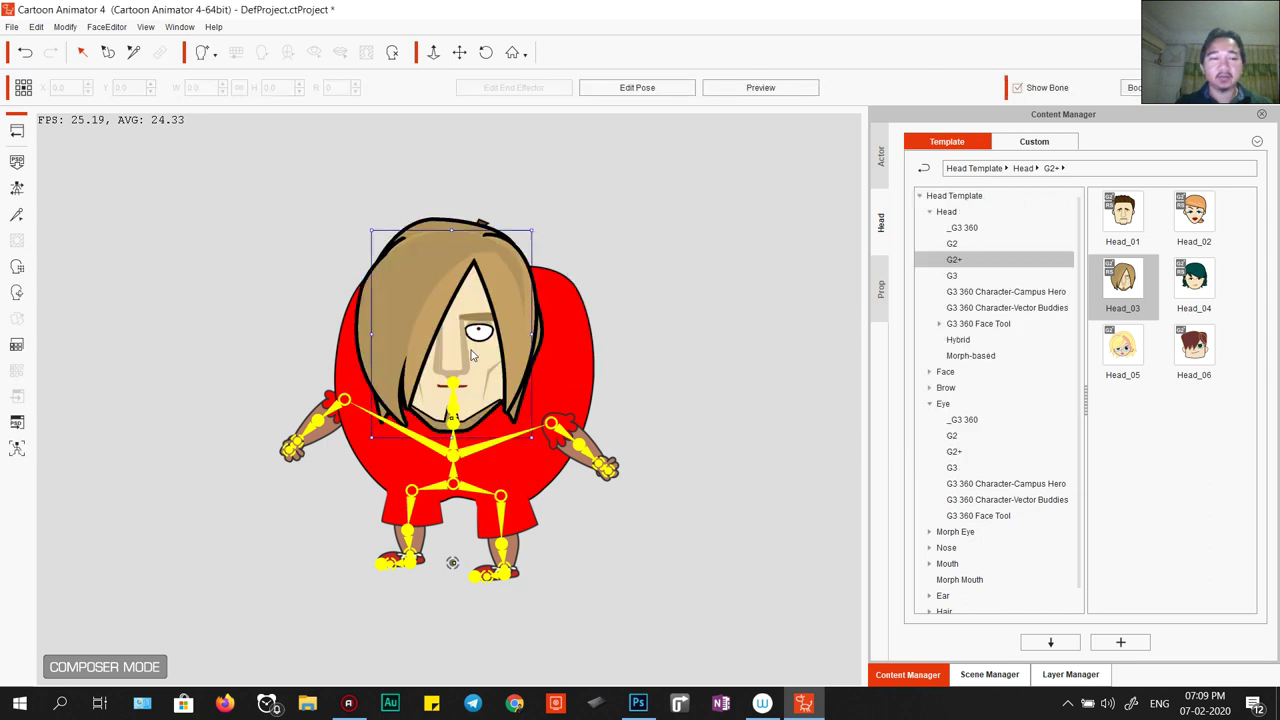
Preview the Head_03 head's rotation in the 360 Head Creator and close the creator.
{"action": "left_click", "coordinate": [16, 293]}
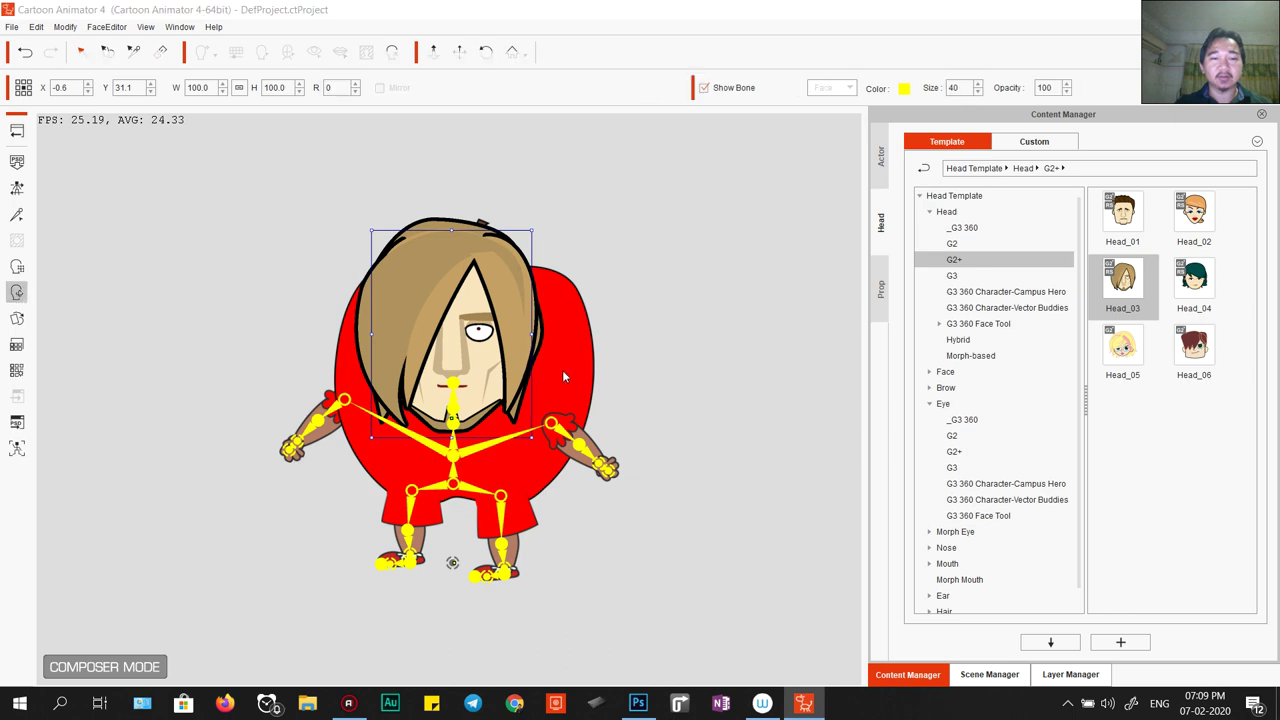
{"action": "left_click", "coordinate": [663, 507]}
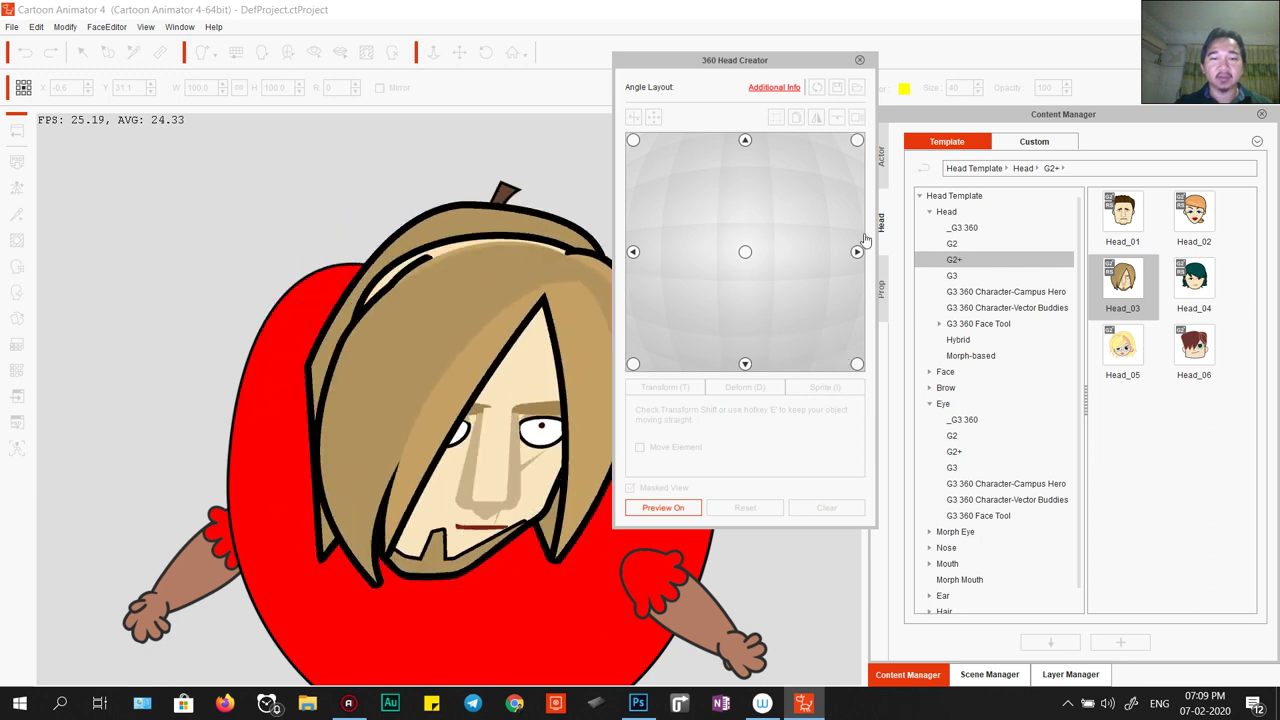
{"action": "right_click", "coordinate": [787, 236]}
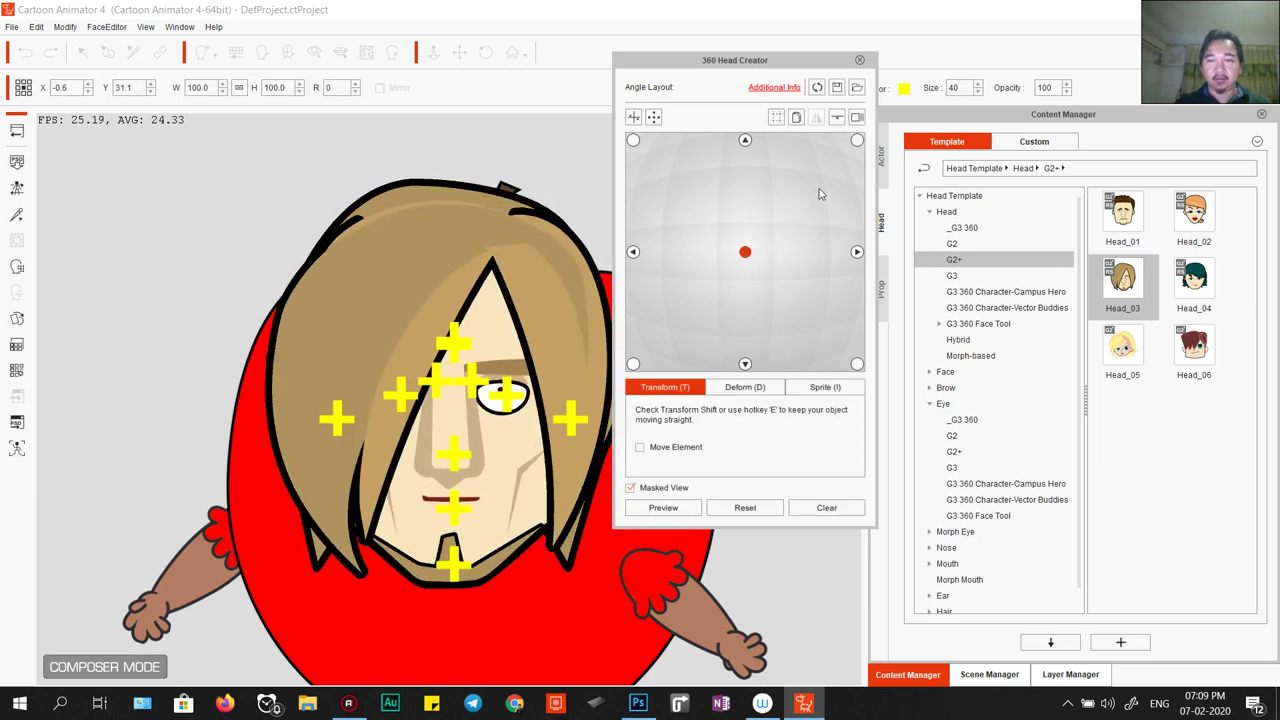
{"action": "left_click", "coordinate": [860, 62]}
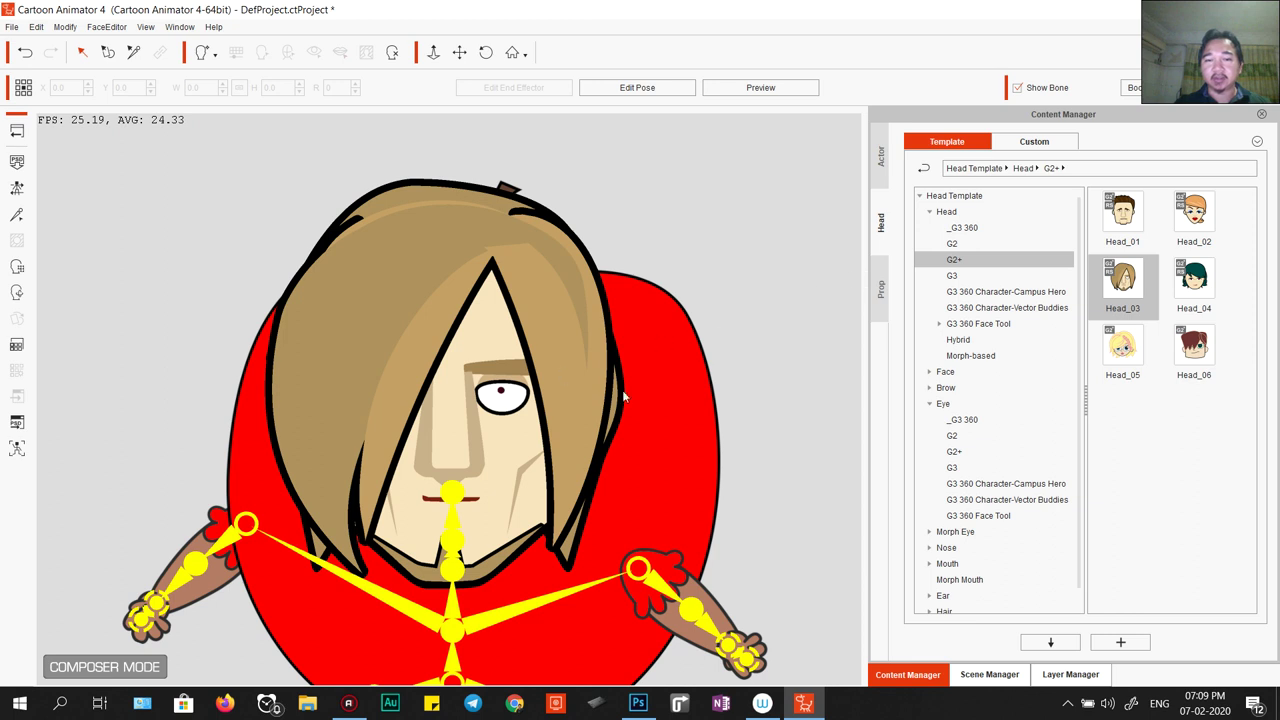
Replace the character's head with the second Heart LMouth template from the G3 360 Face Tool Template Heads.
{"action": "left_click", "coordinate": [978, 323]}
{"action": "left_click", "coordinate": [939, 323]}
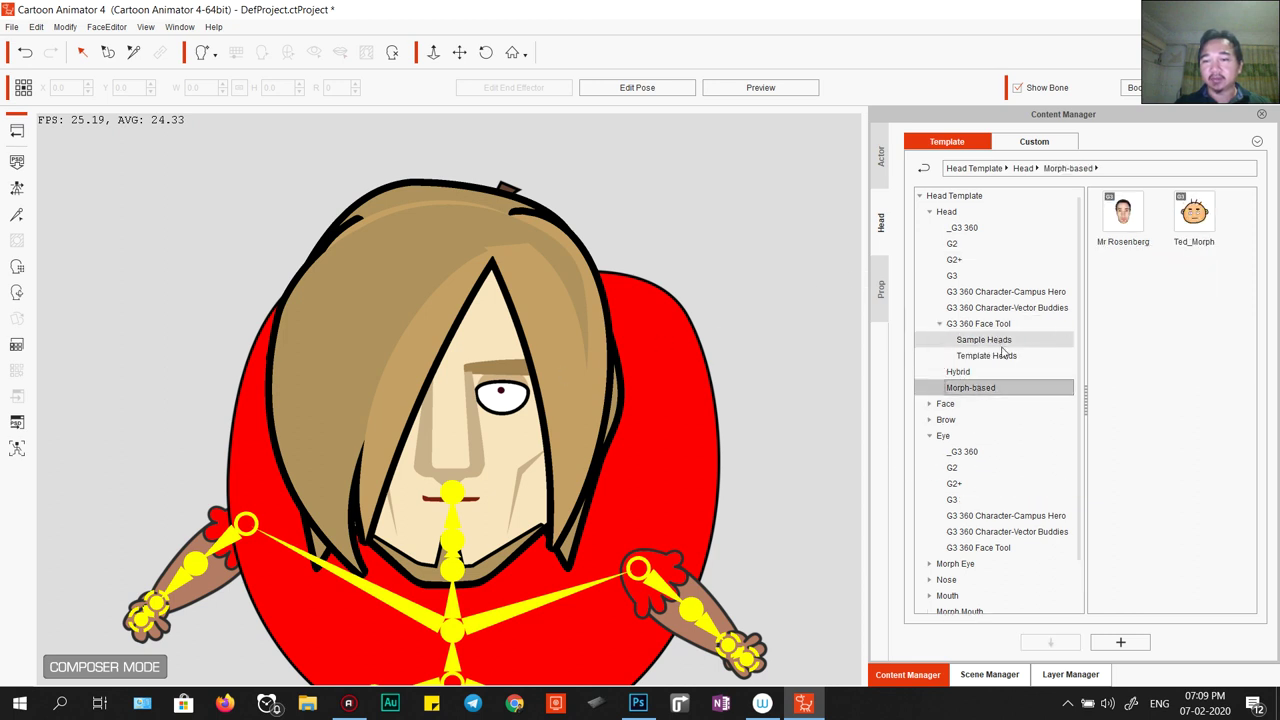
{"action": "left_click", "coordinate": [1004, 357]}
{"action": "double_click", "coordinate": [1207, 289]}
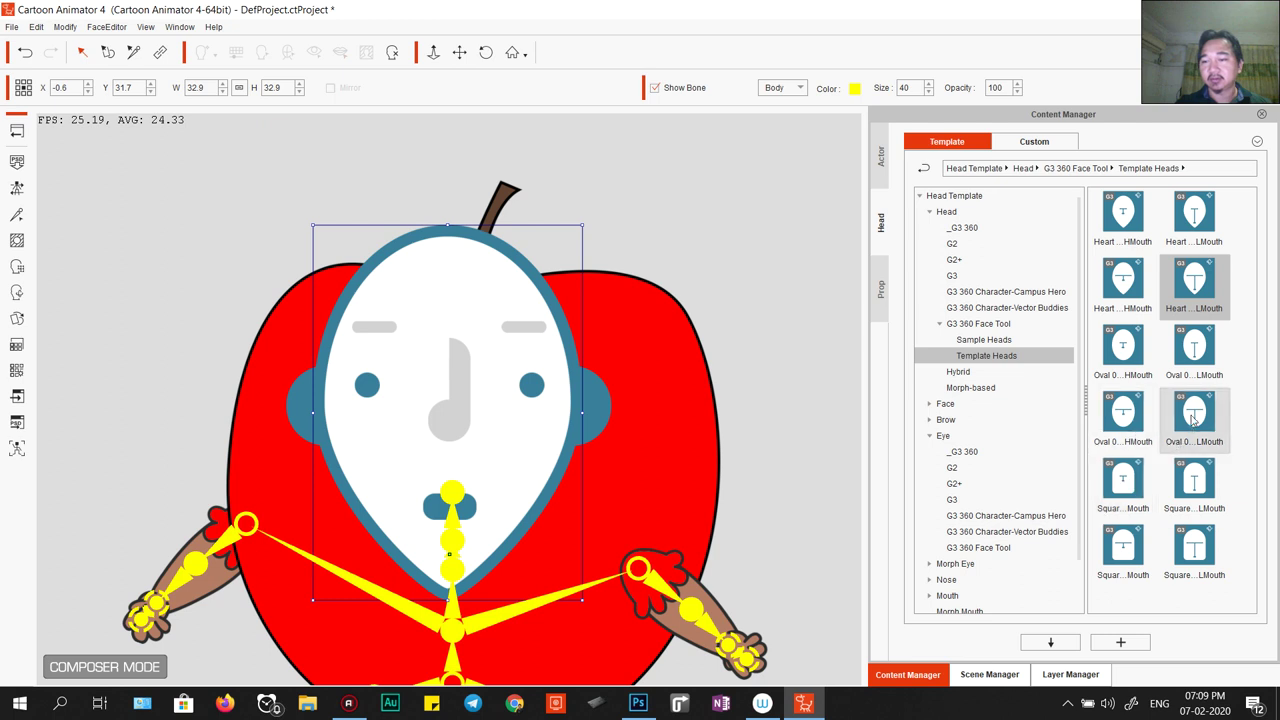
Replace the apple character's head with the second Oval LMouth template and swap its face for the G2 Face_03.
{"action": "left_click_drag", "start_coordinate": [1193, 420], "coordinate": [490, 423]}
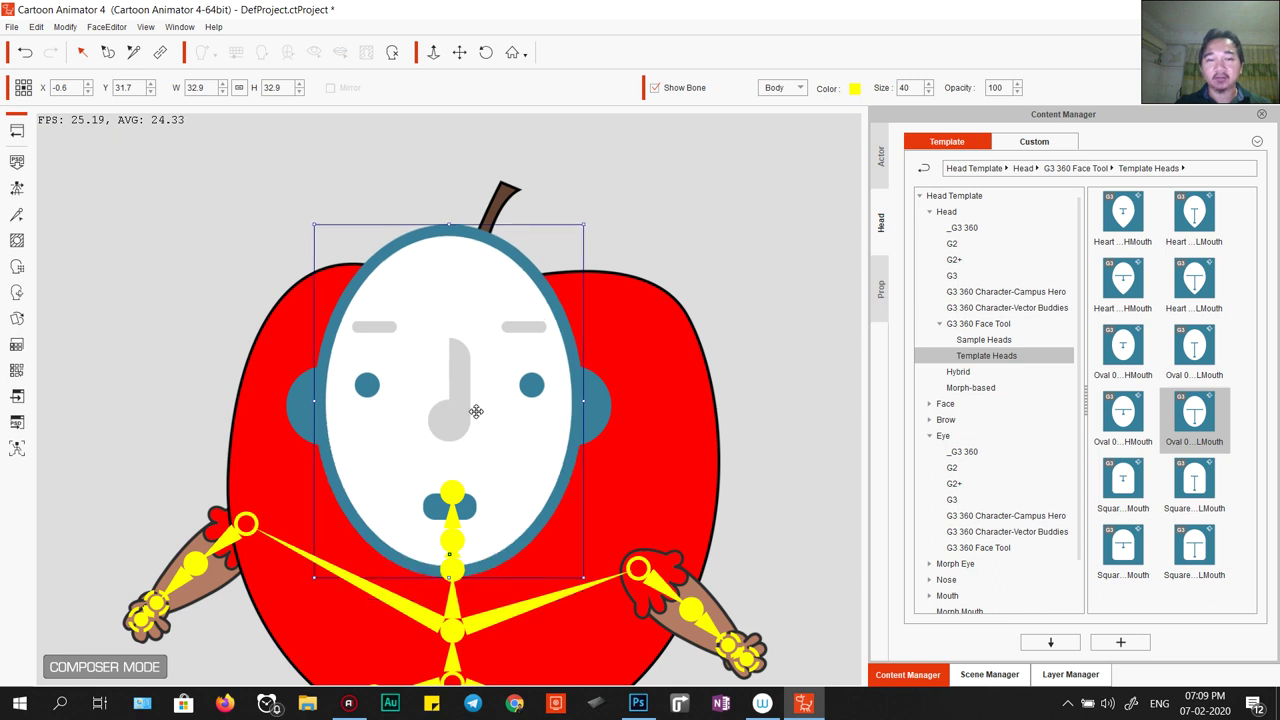
{"action": "left_click", "coordinate": [930, 404]}
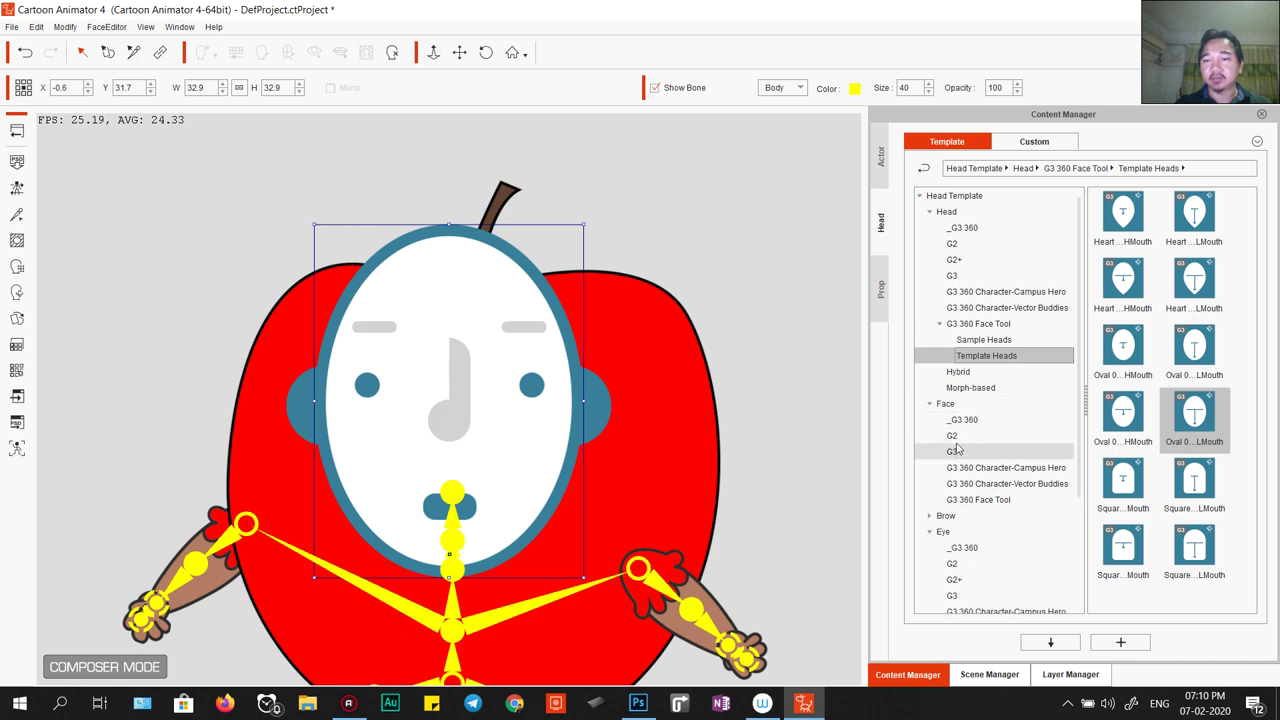
{"action": "left_click", "coordinate": [956, 441]}
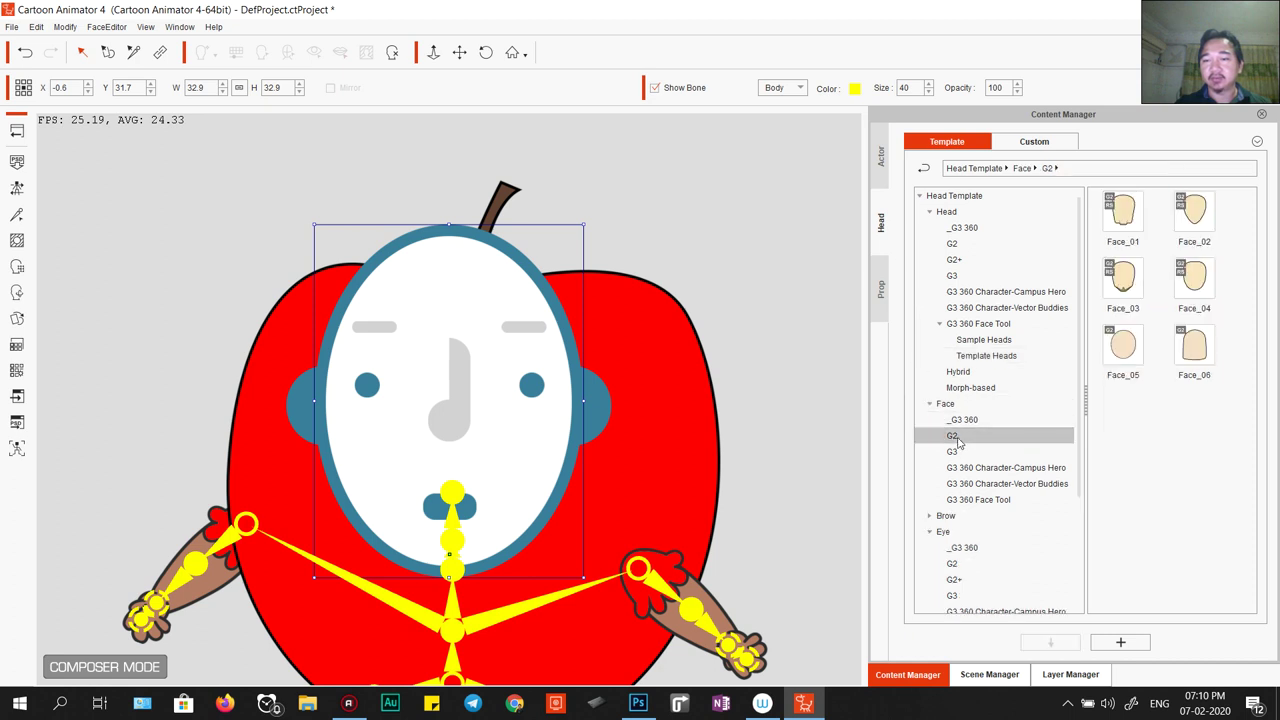
{"action": "double_click", "coordinate": [1123, 285]}
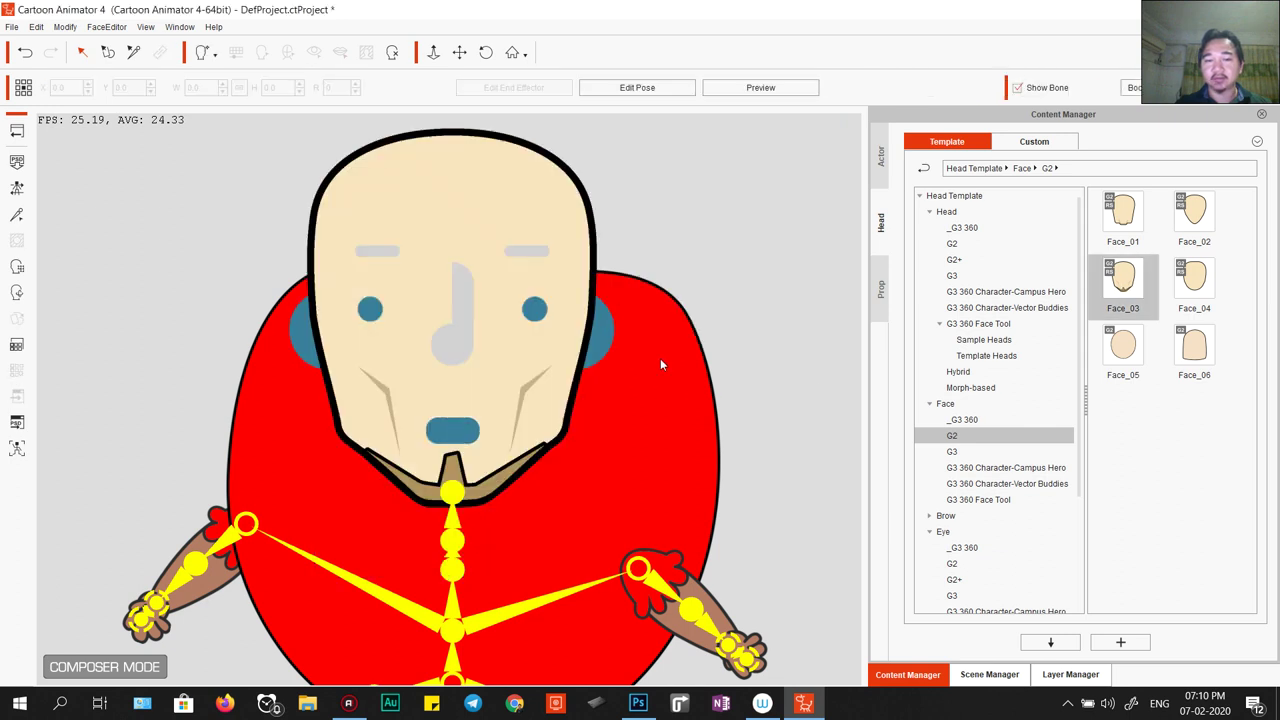
Preview the head in the 360 Head Creator and use Deform to skew the chin leftward at the intermediate left angle.
{"action": "left_click", "coordinate": [16, 292]}
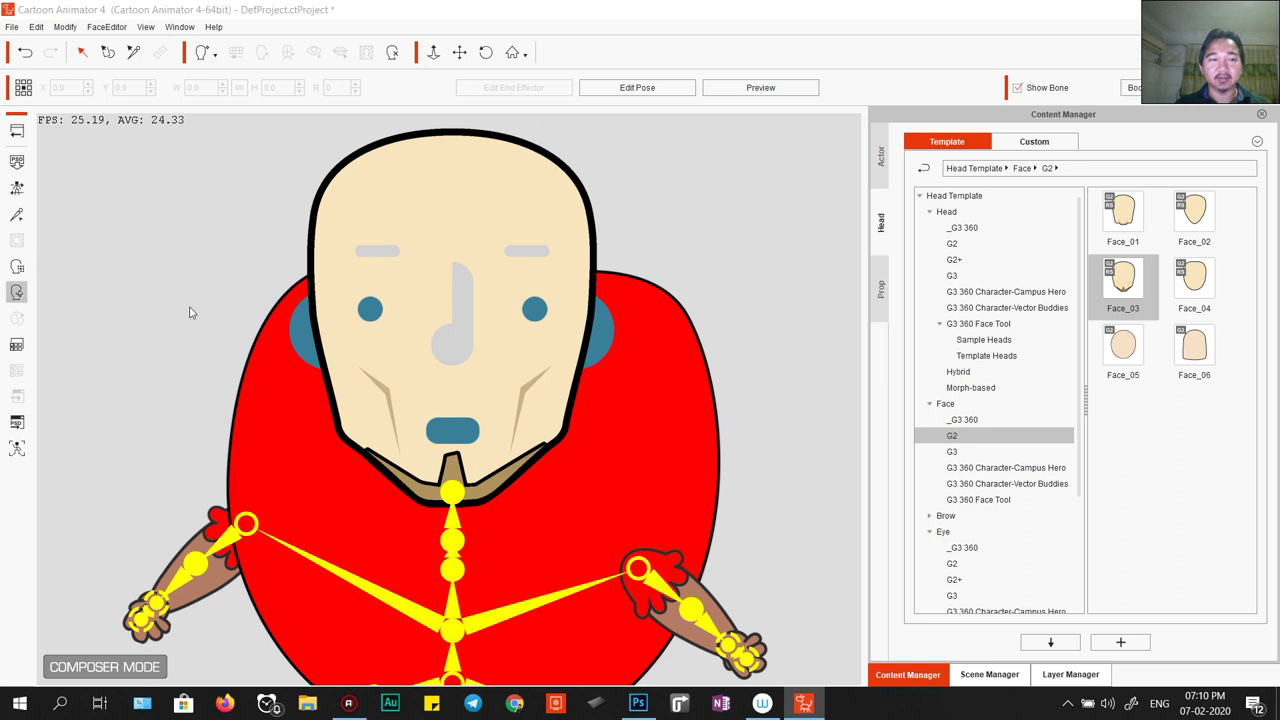
{"action": "left_click", "coordinate": [663, 507]}
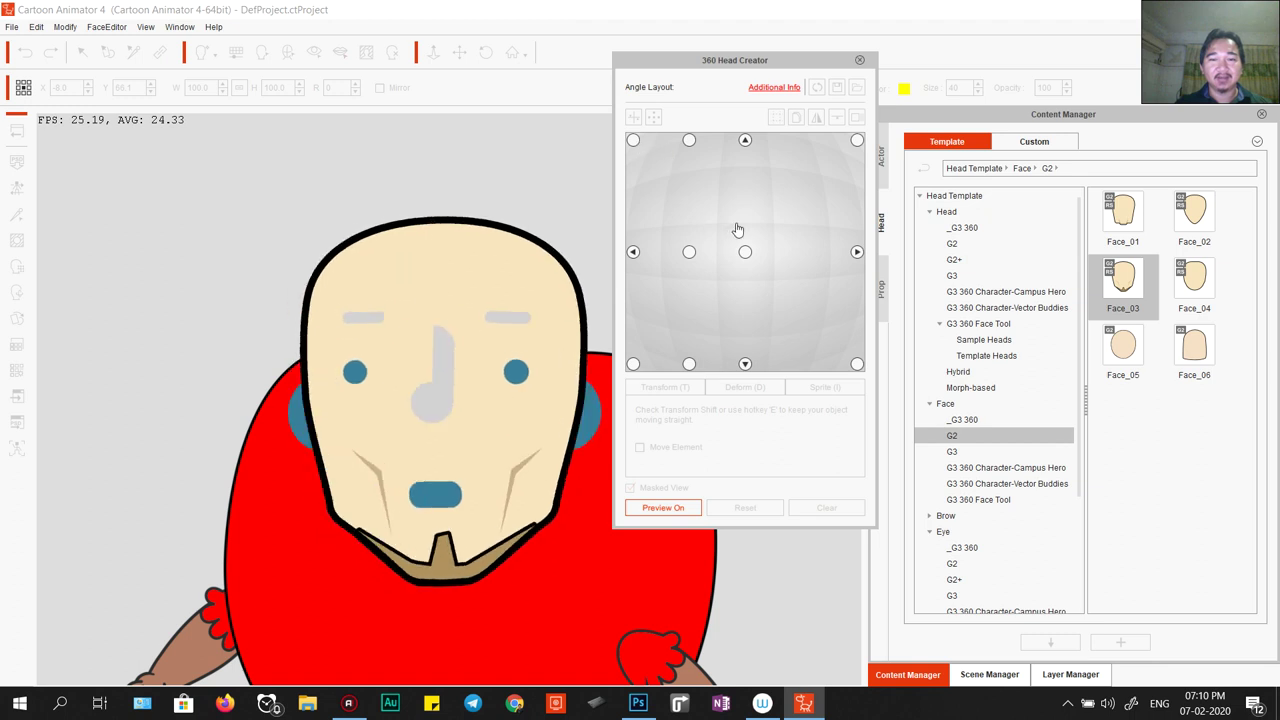
{"action": "left_click", "coordinate": [689, 252]}
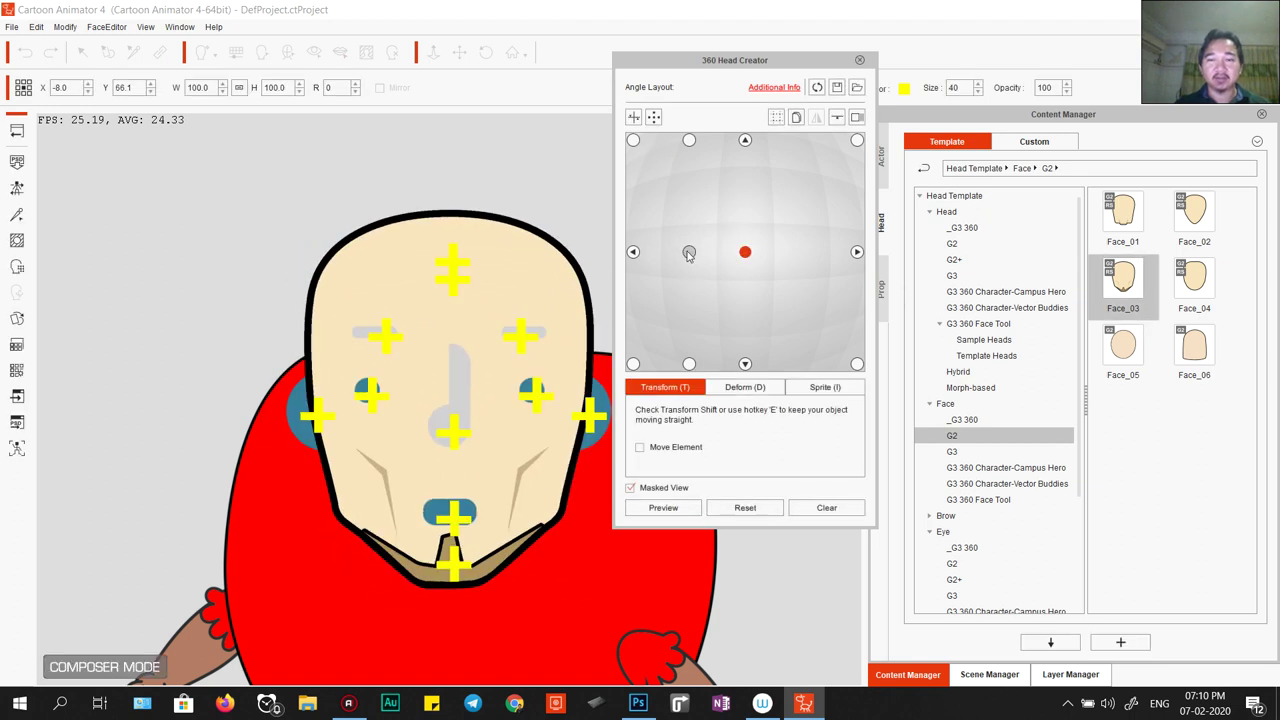
{"action": "left_click", "coordinate": [768, 392]}
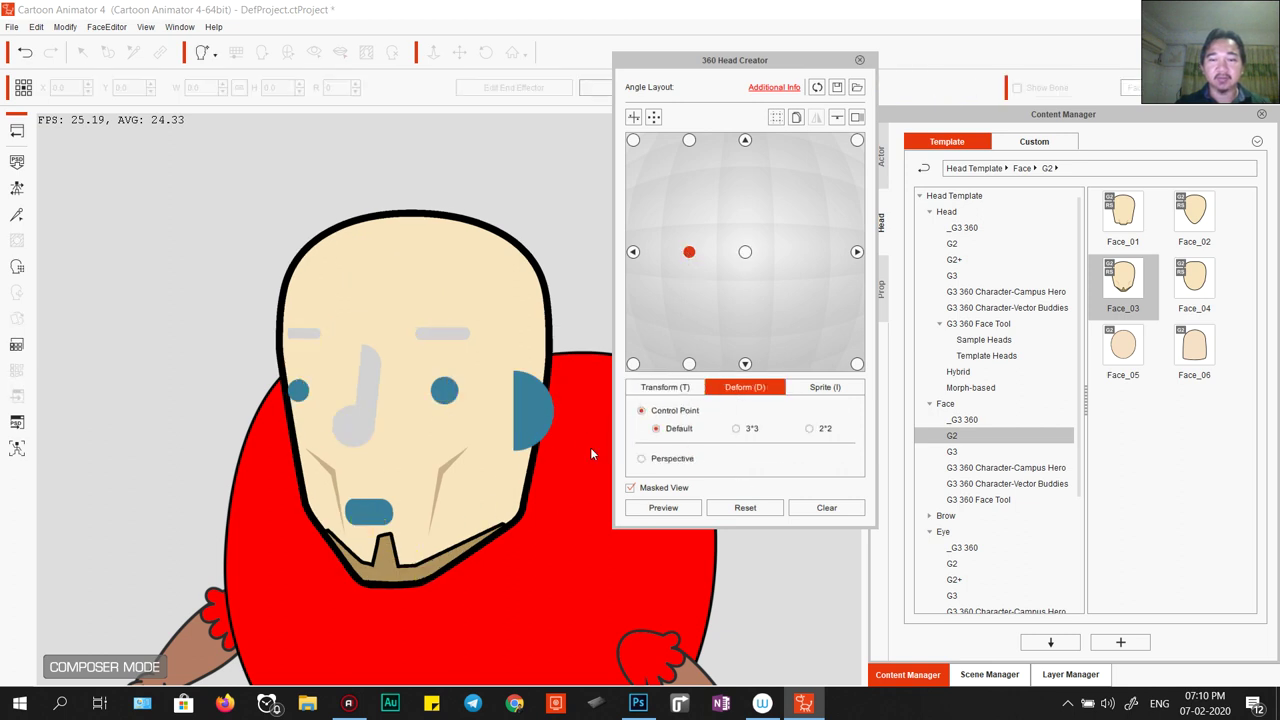
{"action": "left_click", "coordinate": [489, 498]}
{"action": "scroll", "coordinate": [409, 552], "scroll_direction": "down", "scroll_amount": 5}
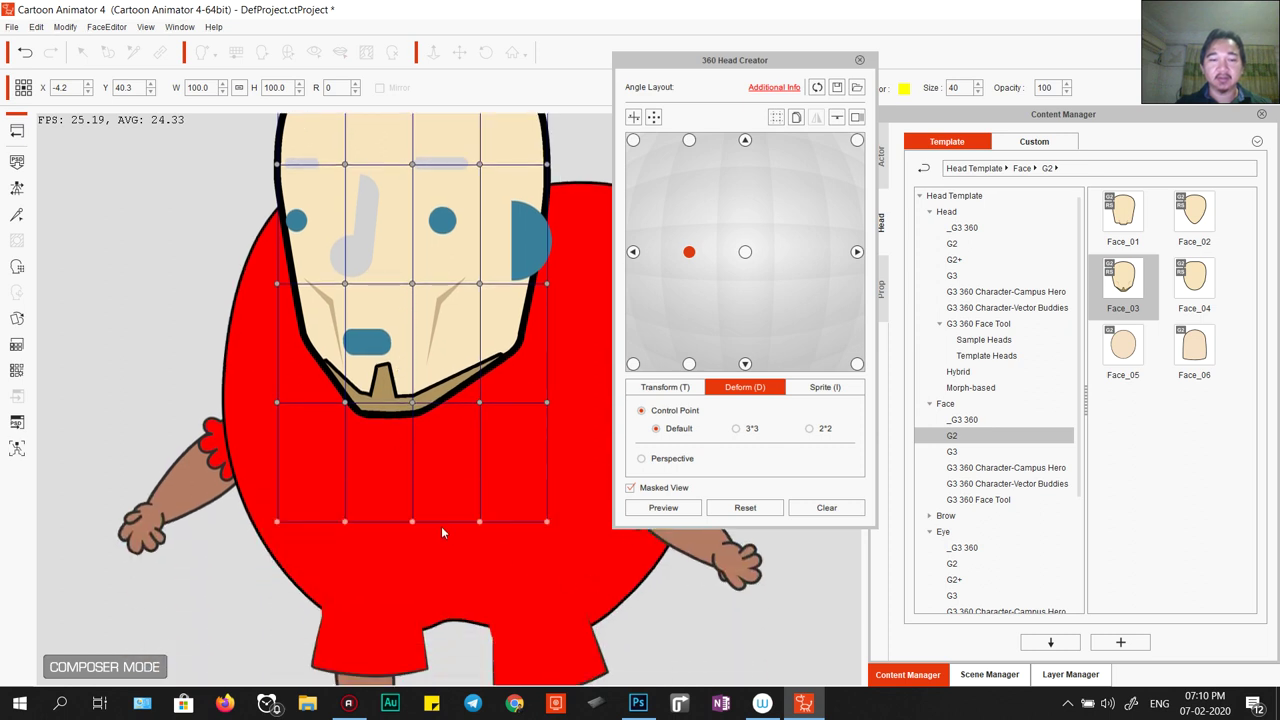
{"action": "left_click_drag", "start_coordinate": [417, 520], "coordinate": [360, 517]}
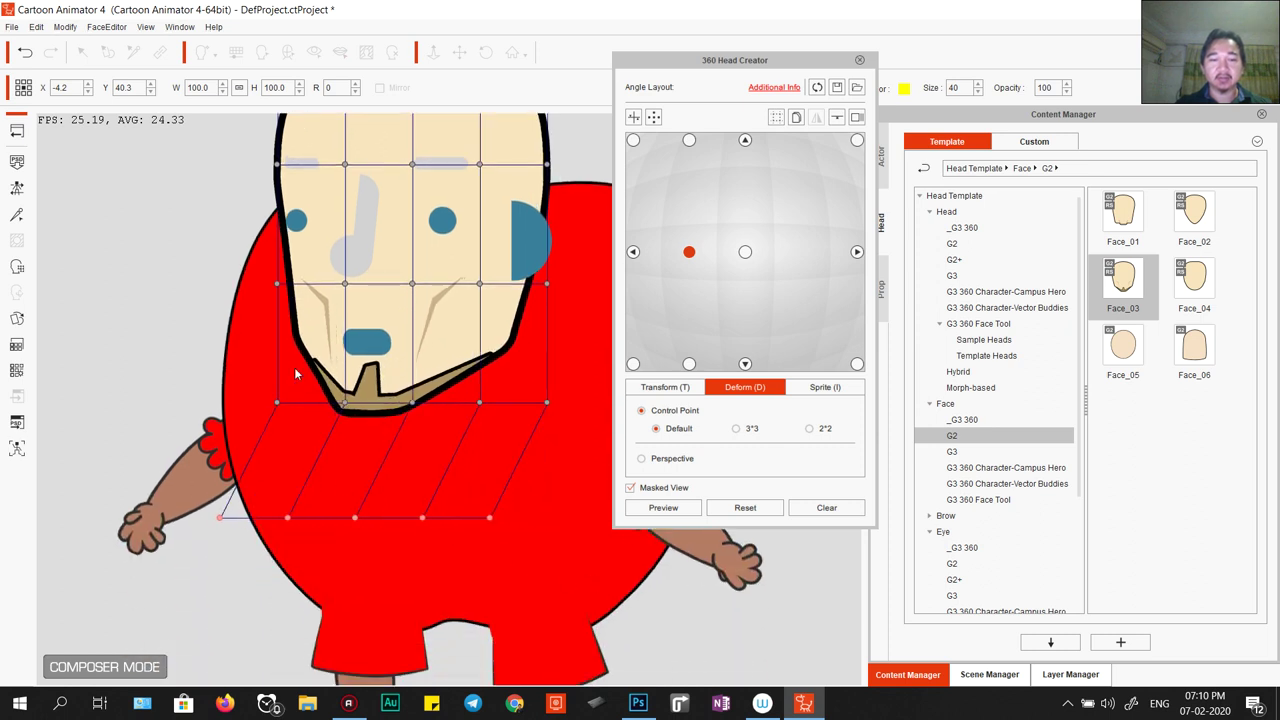
{"action": "left_click_drag", "start_coordinate": [420, 403], "coordinate": [388, 405]}
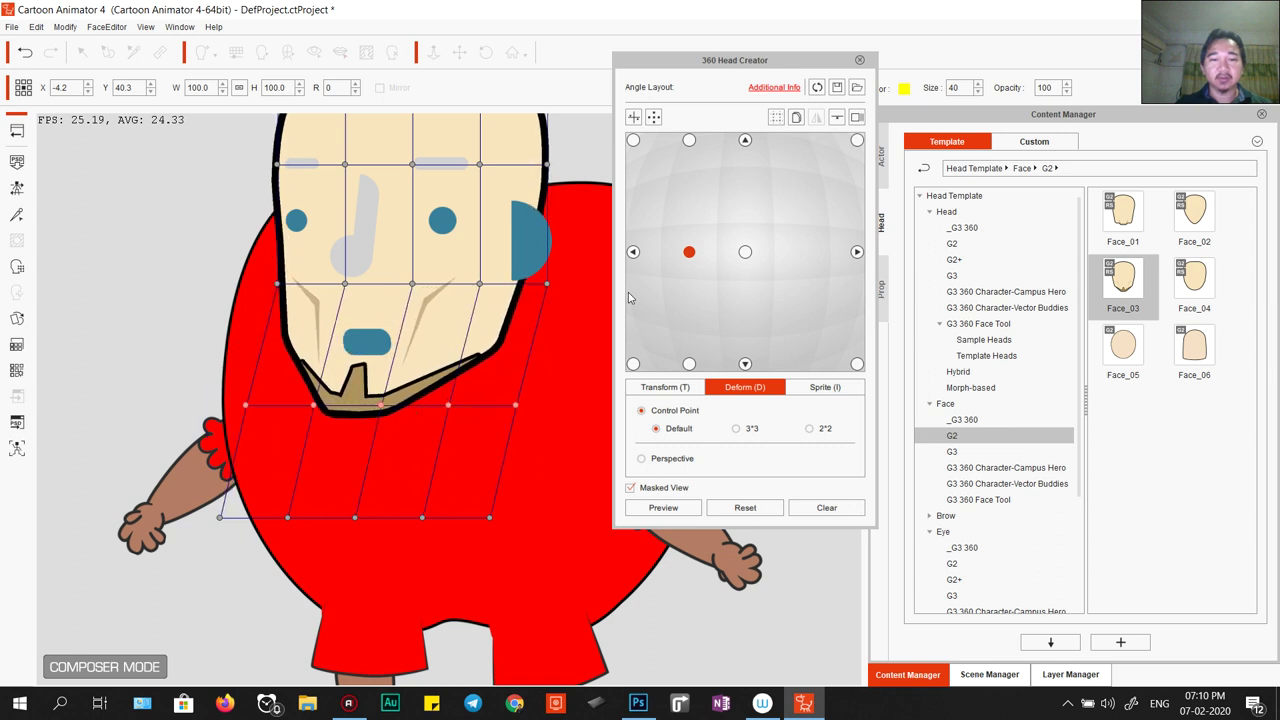
{"action": "left_click", "coordinate": [633, 364]}
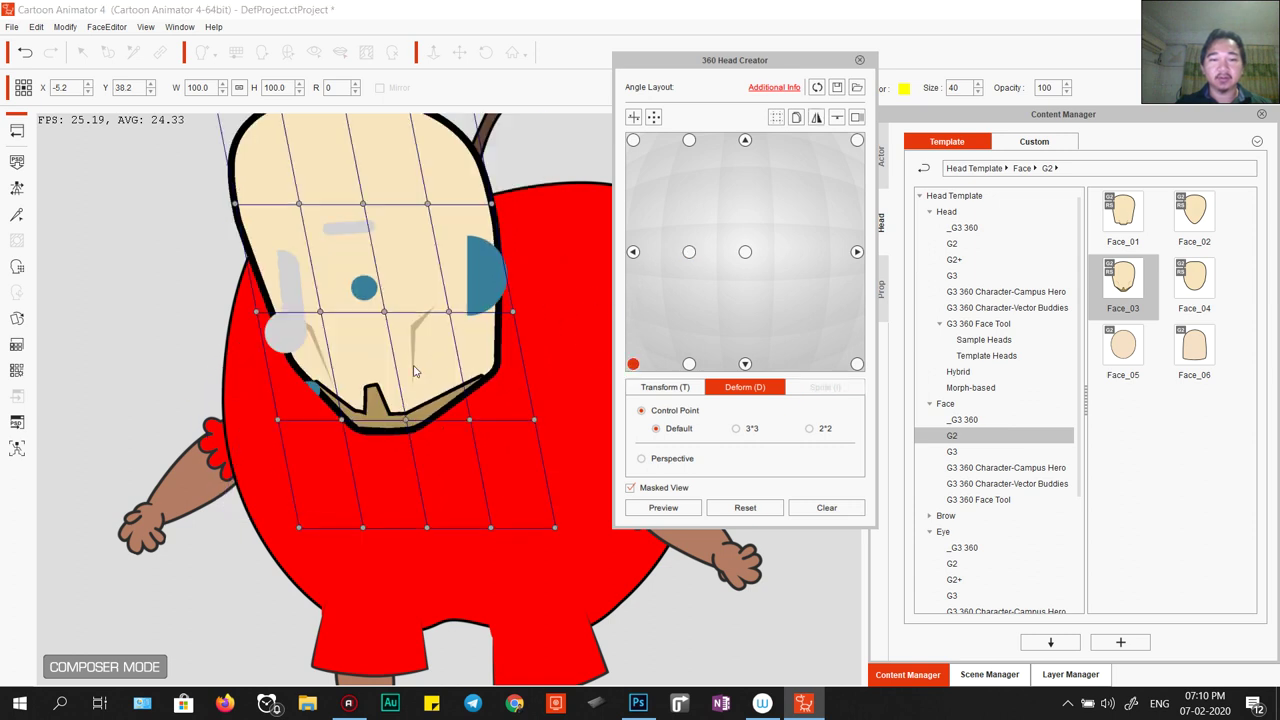
{"action": "left_click_drag", "start_coordinate": [229, 386], "coordinate": [691, 632]}
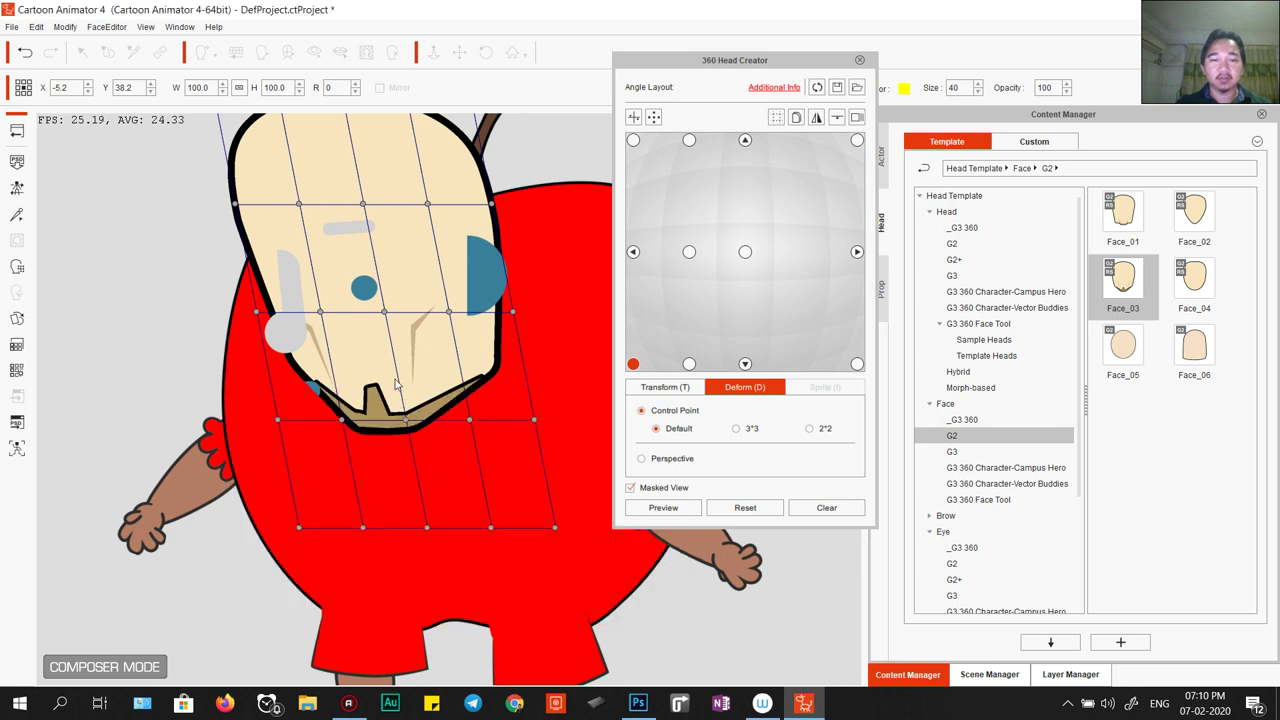
{"action": "key", "text": "ctrl+z"}
{"action": "key", "text": "ctrl+z"}
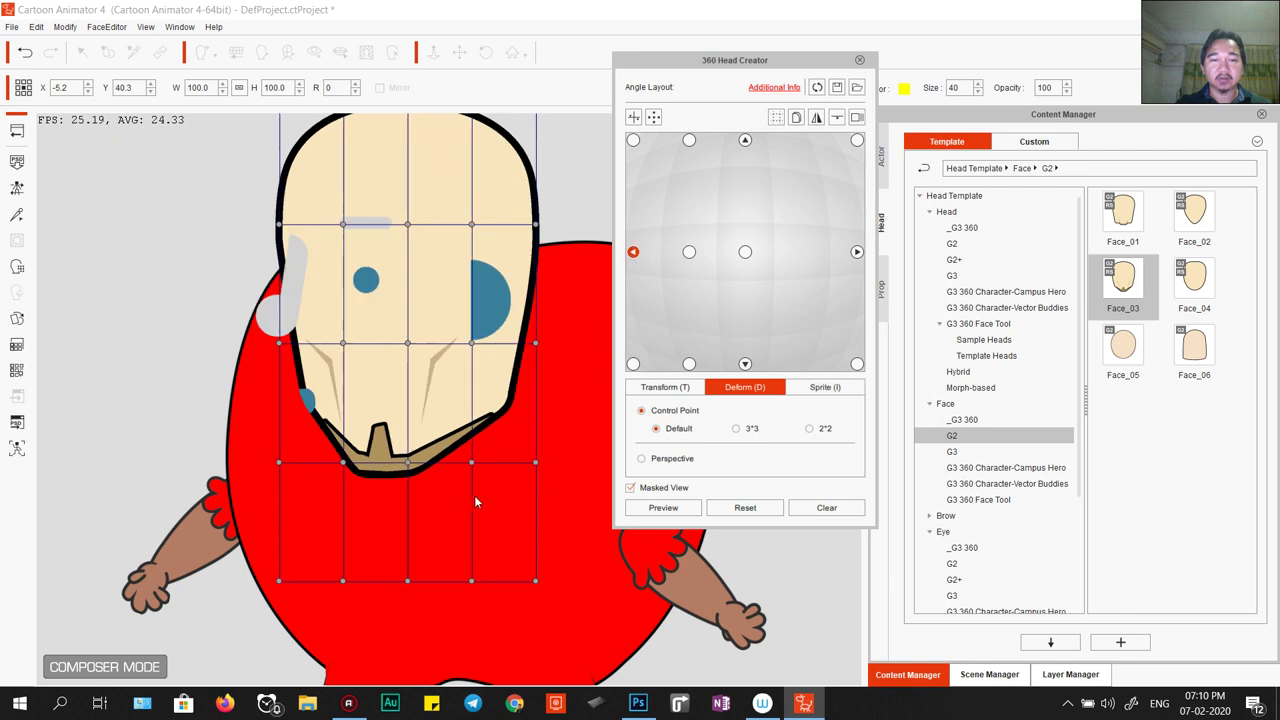
Deform the face at the full left angle by shifting its two lower control-point rows left and the lowest row further.
{"action": "left_click_drag", "start_coordinate": [226, 422], "coordinate": [628, 666]}
{"action": "left_click_drag", "start_coordinate": [470, 584], "coordinate": [359, 575]}
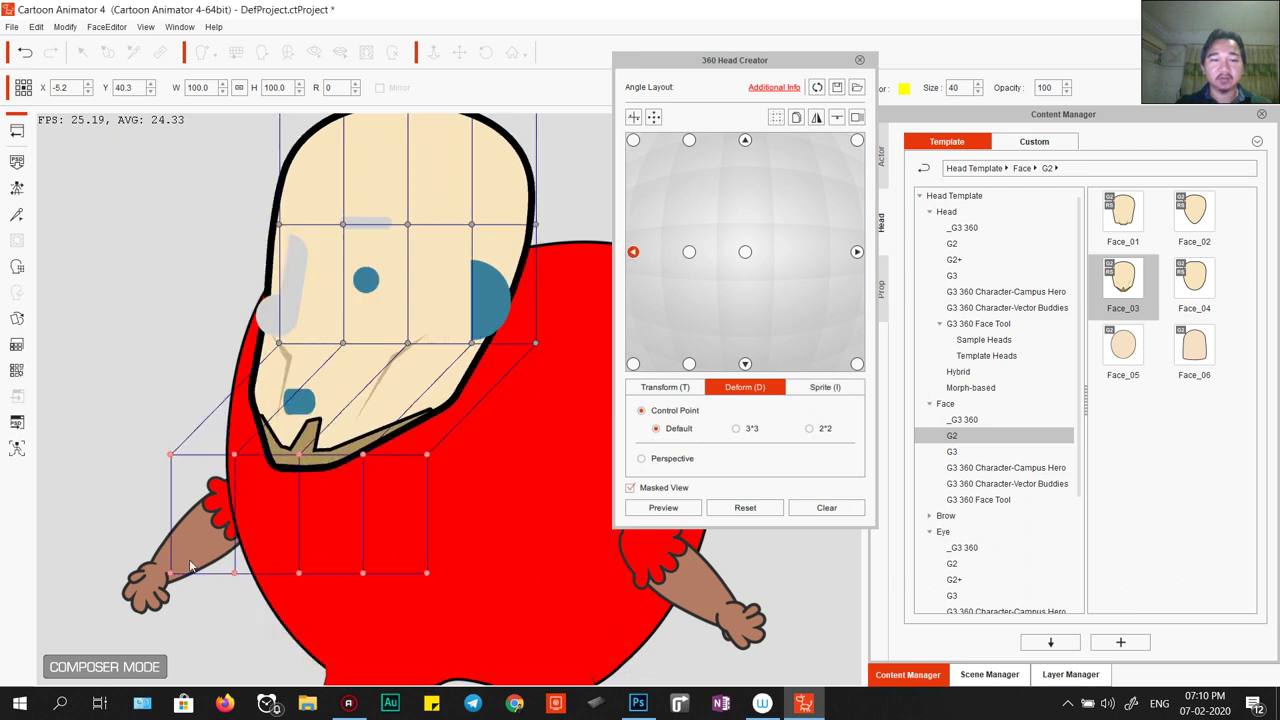
{"action": "left_click_drag", "start_coordinate": [136, 532], "coordinate": [474, 668]}
{"action": "left_click_drag", "start_coordinate": [424, 575], "coordinate": [329, 552]}
{"action": "left_click_drag", "start_coordinate": [356, 564], "coordinate": [353, 567]}
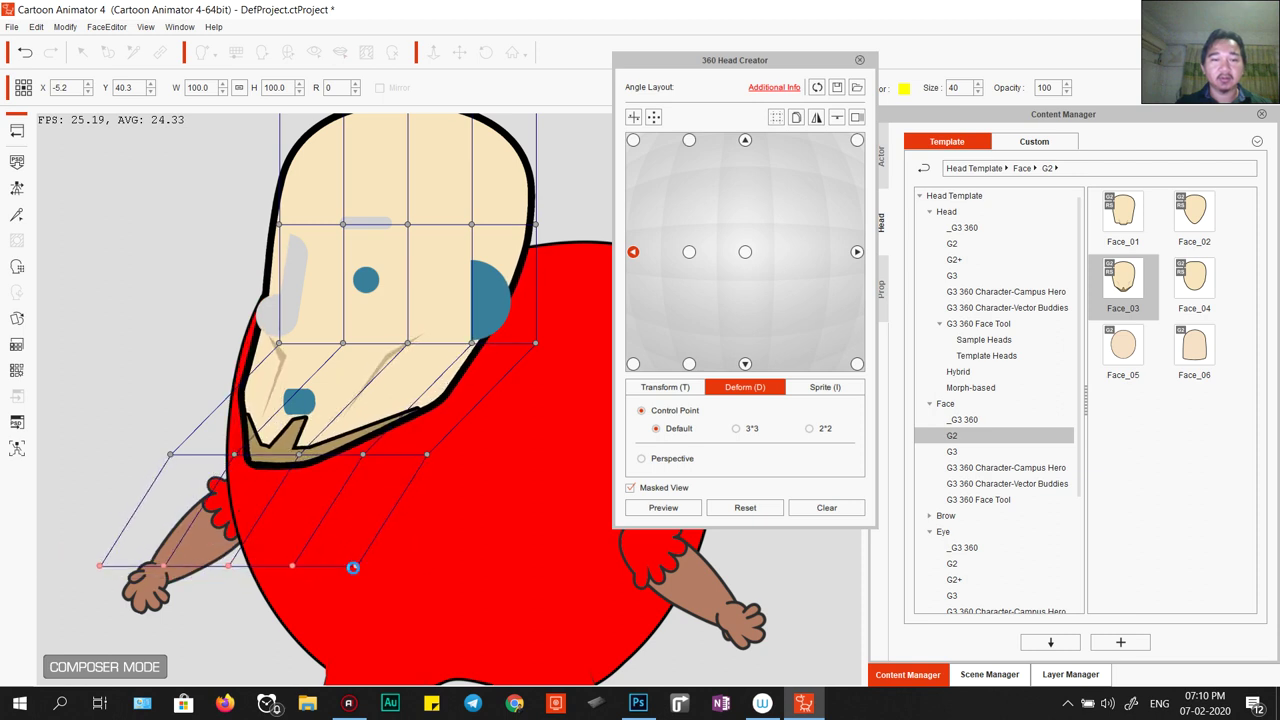
{"action": "left_click", "coordinate": [289, 349]}
{"action": "mouse_move", "coordinate": [538, 343]}
{"action": "left_mouse_down"}
{"action": "mouse_move", "coordinate": [508, 351]}
{"action": "mouse_move", "coordinate": [526, 355]}
{"action": "left_mouse_up"}
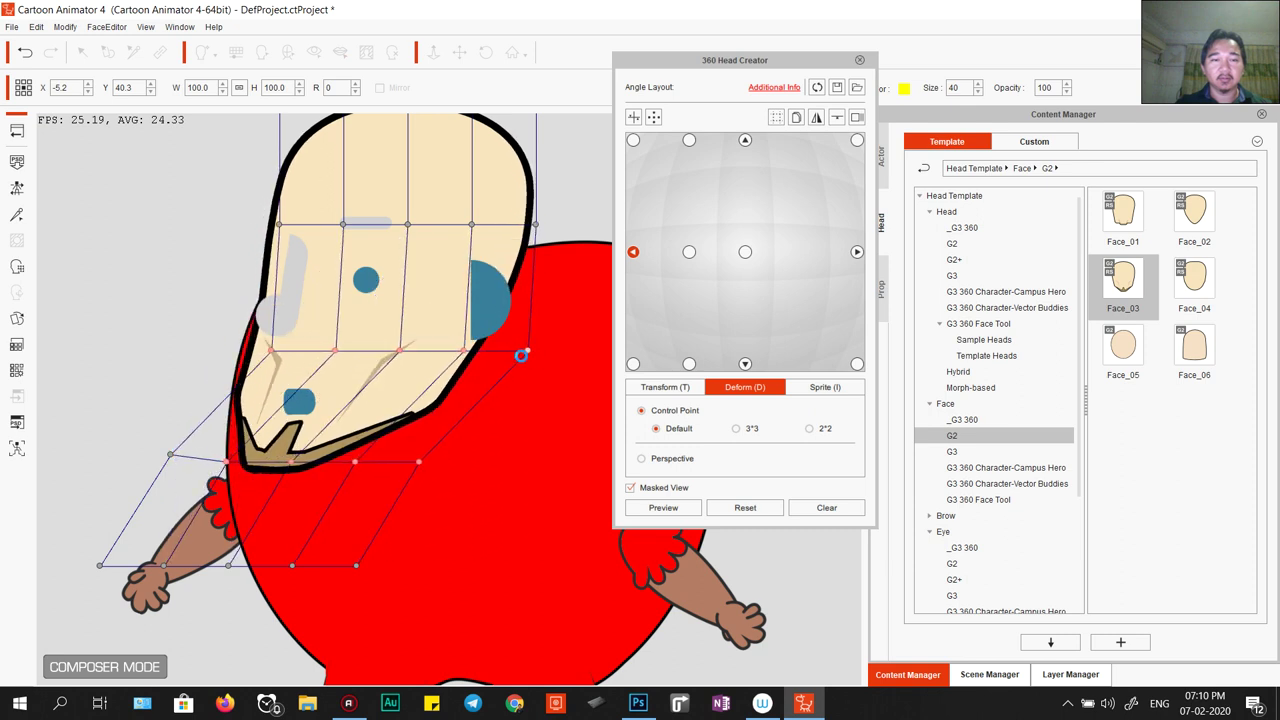
{"action": "key", "text": "ctrl+z"}
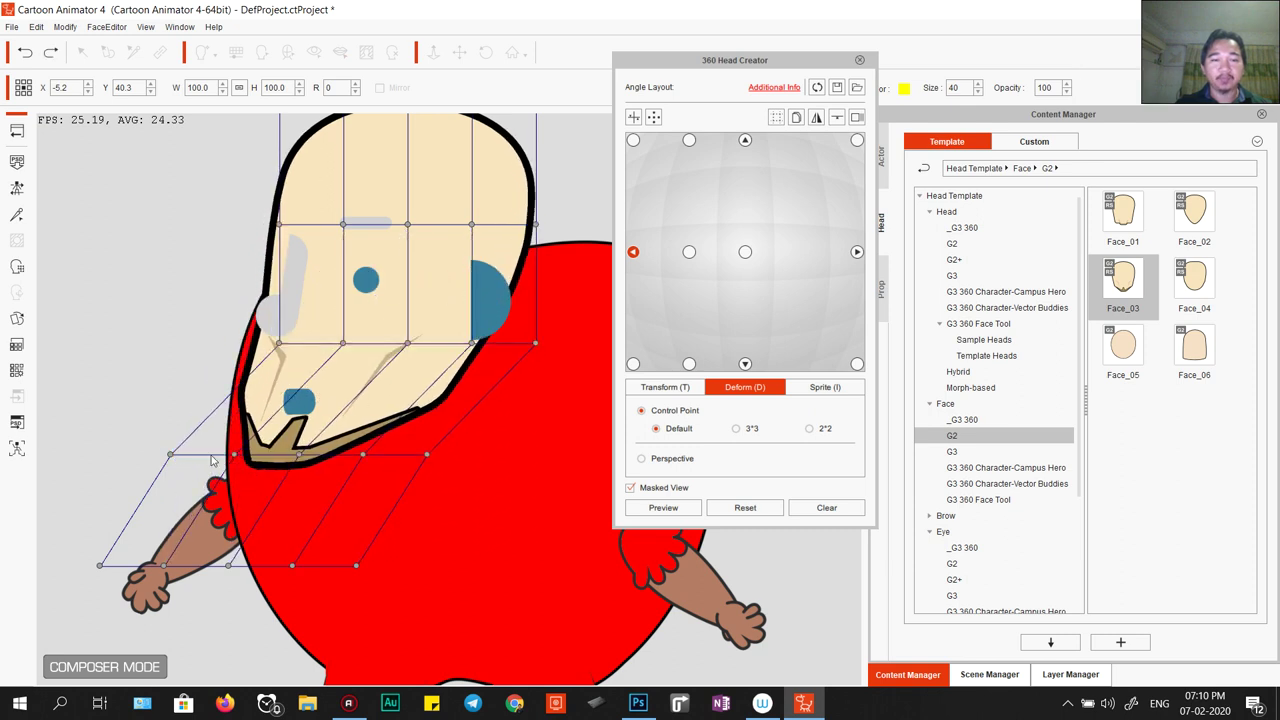
Nudge the lower control-point rows slightly back to the right at the full left angle and preview the head's rotation.
{"action": "left_click_drag", "start_coordinate": [72, 514], "coordinate": [436, 678]}
{"action": "mouse_move", "coordinate": [359, 567]}
{"action": "left_mouse_down"}
{"action": "mouse_move", "coordinate": [367, 549]}
{"action": "mouse_move", "coordinate": [364, 564]}
{"action": "left_mouse_up"}
{"action": "left_click_drag", "start_coordinate": [92, 402], "coordinate": [638, 576]}
{"action": "left_click_drag", "start_coordinate": [426, 454], "coordinate": [432, 457]}
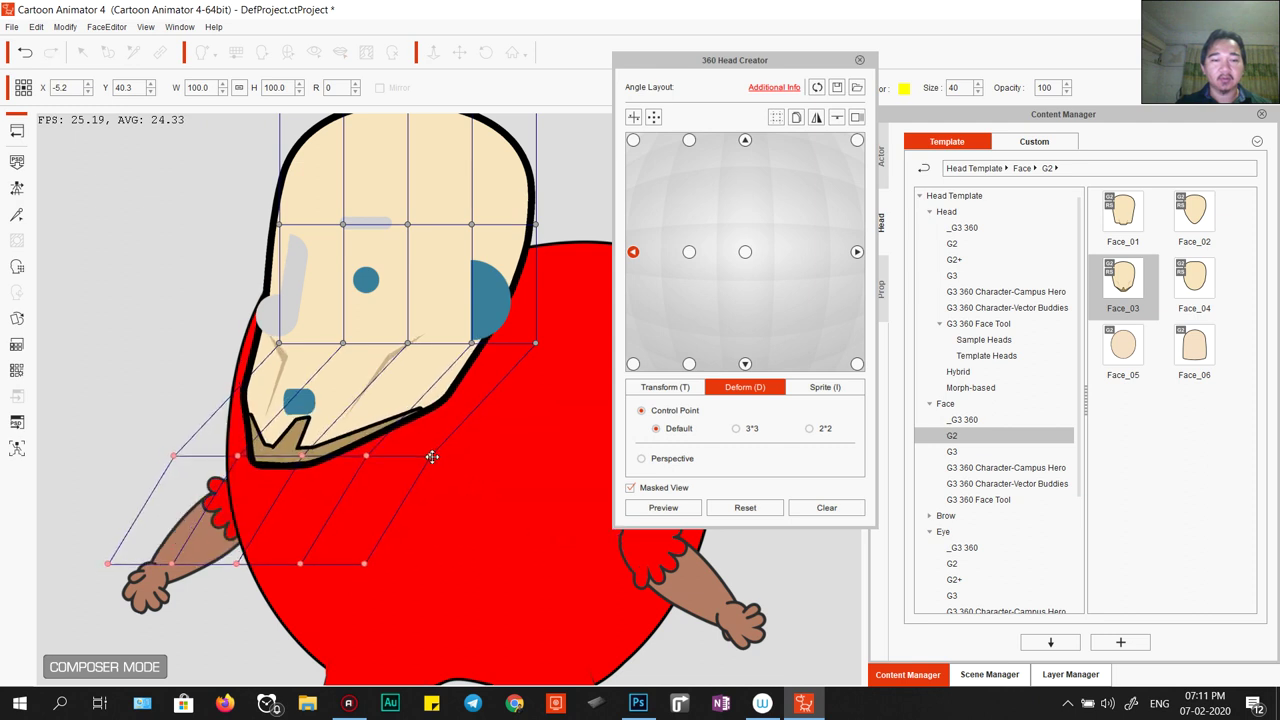
{"action": "left_click", "coordinate": [663, 507]}
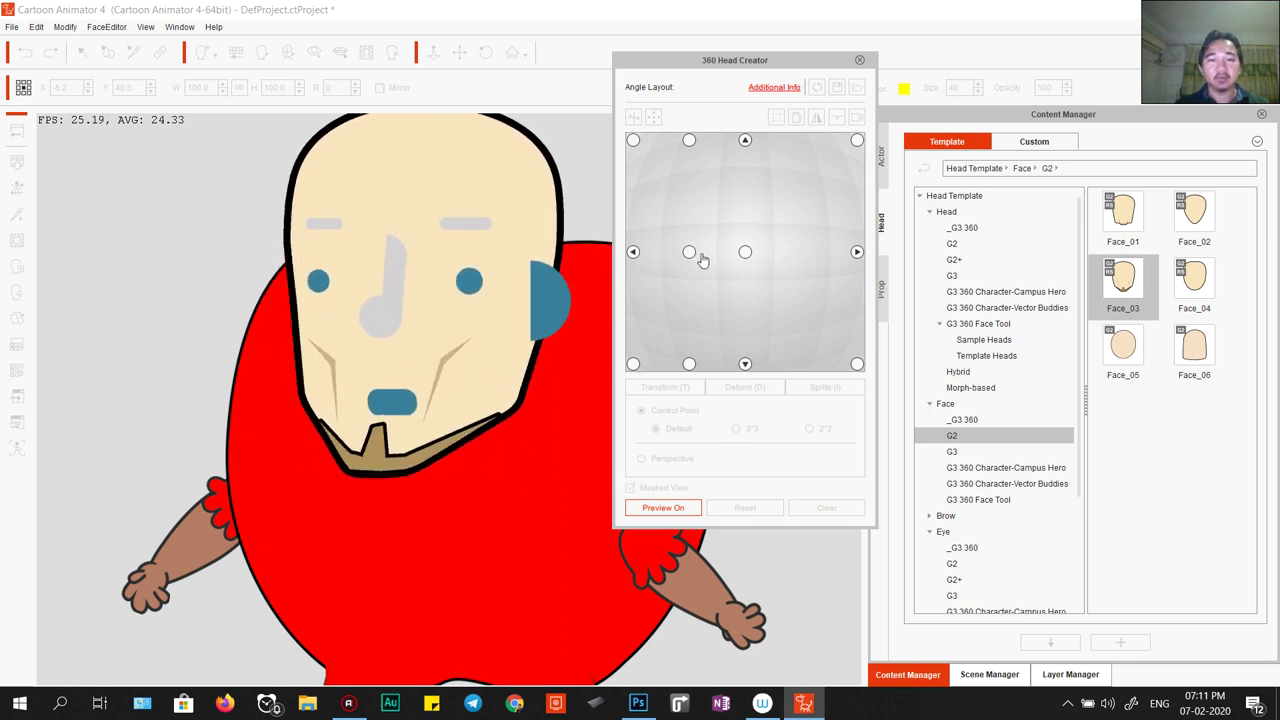
{"action": "left_click", "coordinate": [663, 507]}
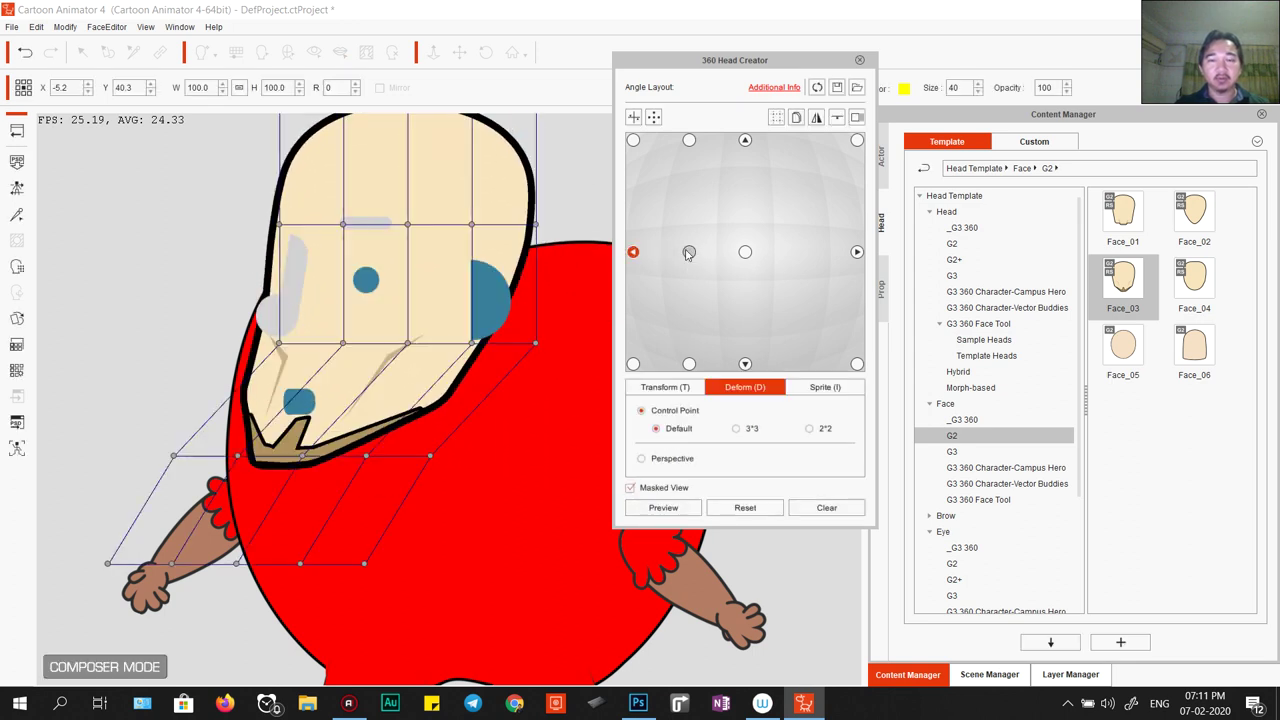
Shift the two lower control-point rows of the face further left at the intermediate left angle to match the profile.
{"action": "left_click", "coordinate": [689, 251]}
{"action": "left_click_drag", "start_coordinate": [169, 440], "coordinate": [552, 508]}
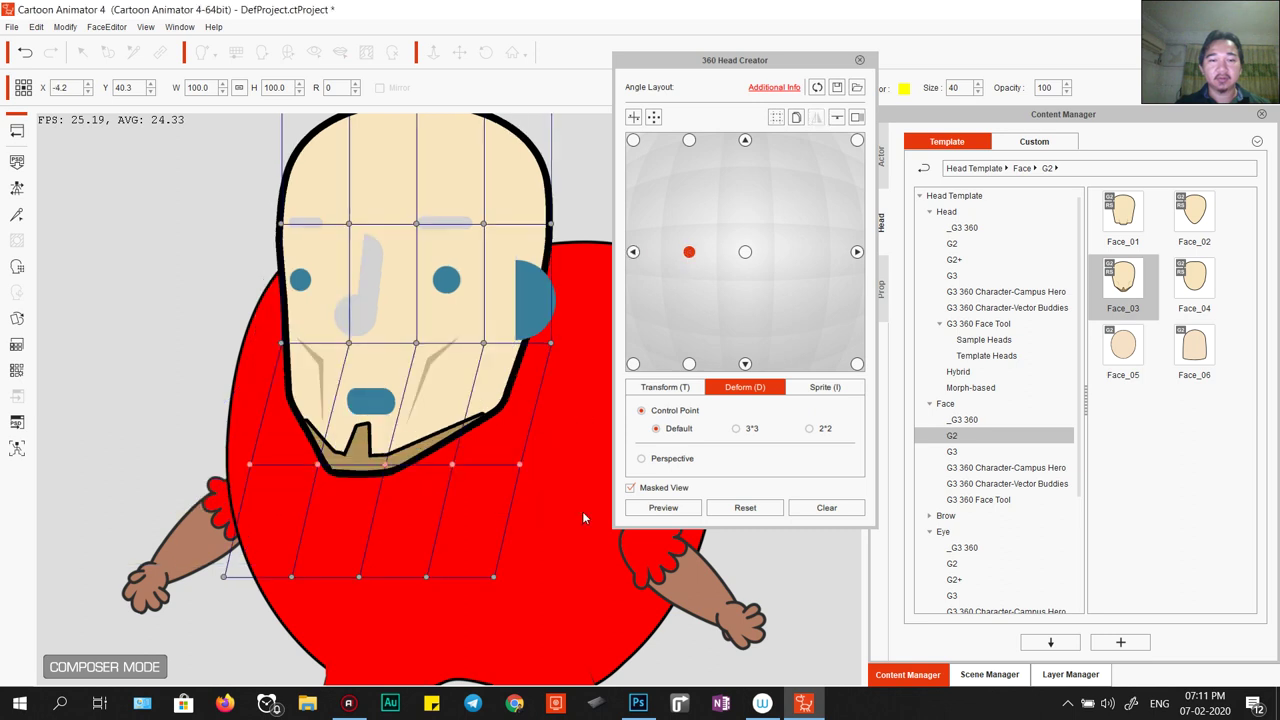
{"action": "left_click_drag", "start_coordinate": [519, 464], "coordinate": [498, 458]}
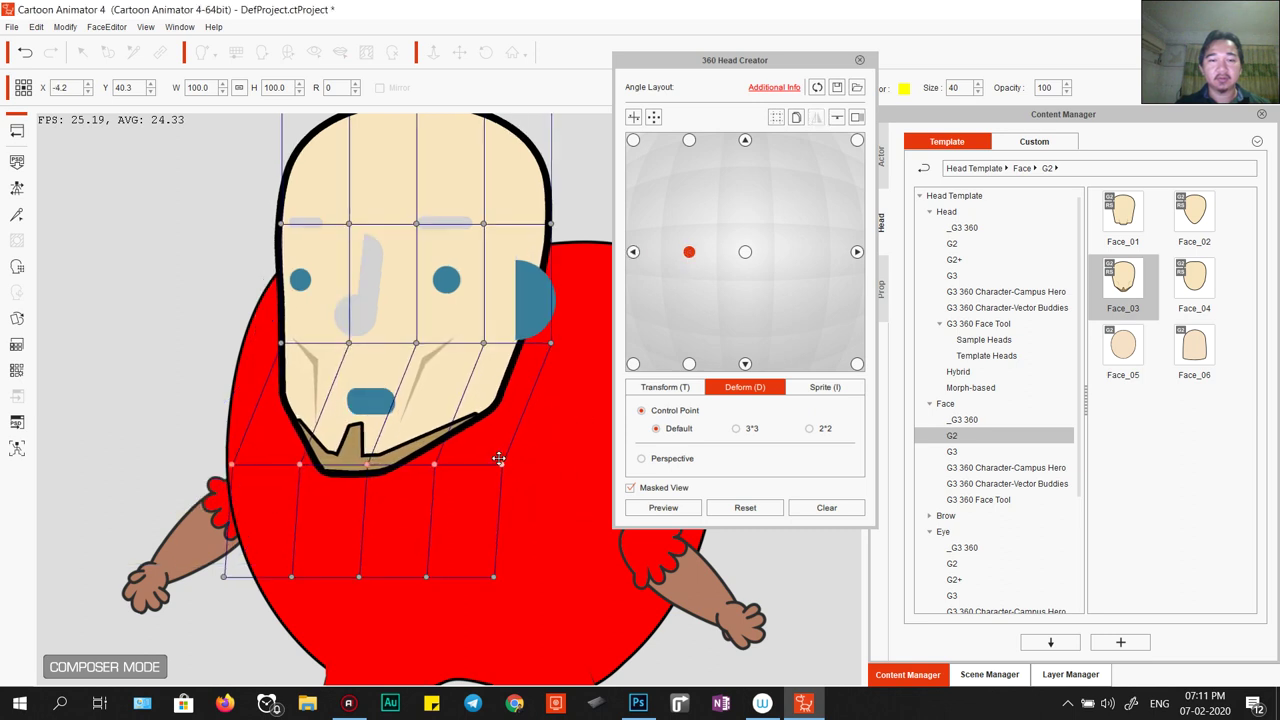
{"action": "left_click_drag", "start_coordinate": [532, 545], "coordinate": [114, 600]}
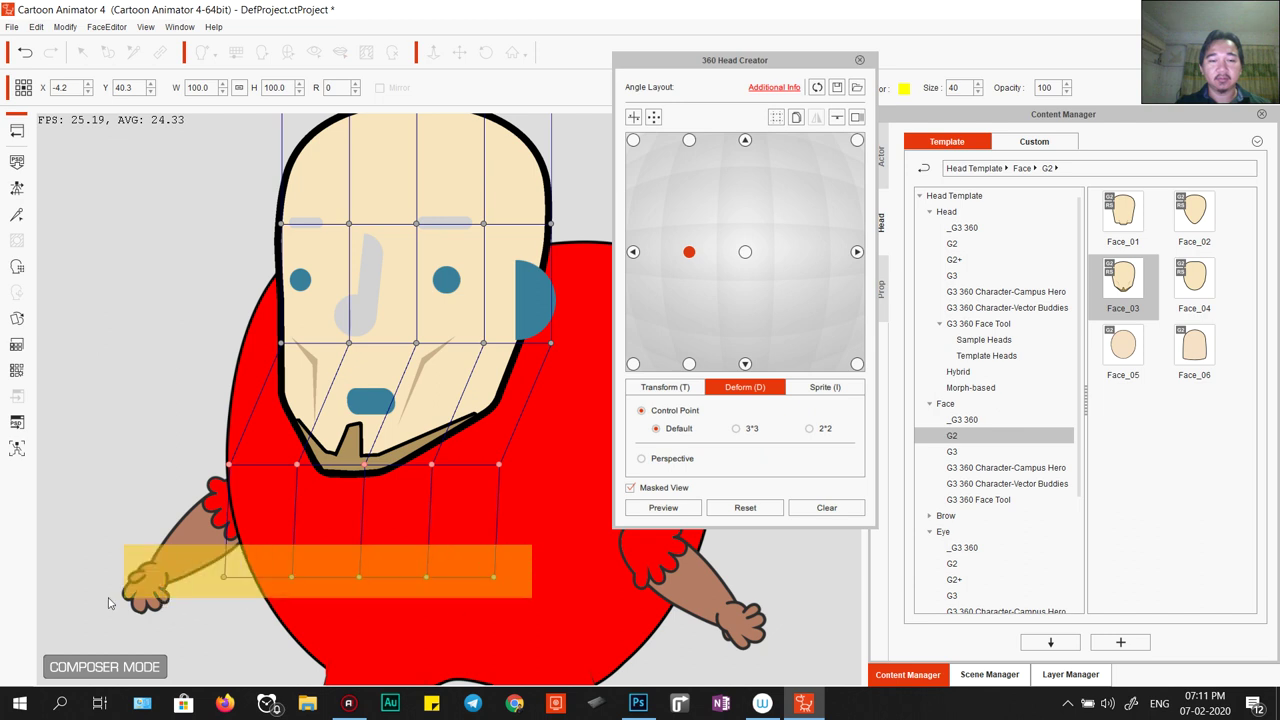
{"action": "mouse_move", "coordinate": [358, 576]}
{"action": "left_mouse_down"}
{"action": "mouse_move", "coordinate": [301, 572]}
{"action": "mouse_move", "coordinate": [322, 556]}
{"action": "mouse_move", "coordinate": [353, 571]}
{"action": "left_mouse_up"}
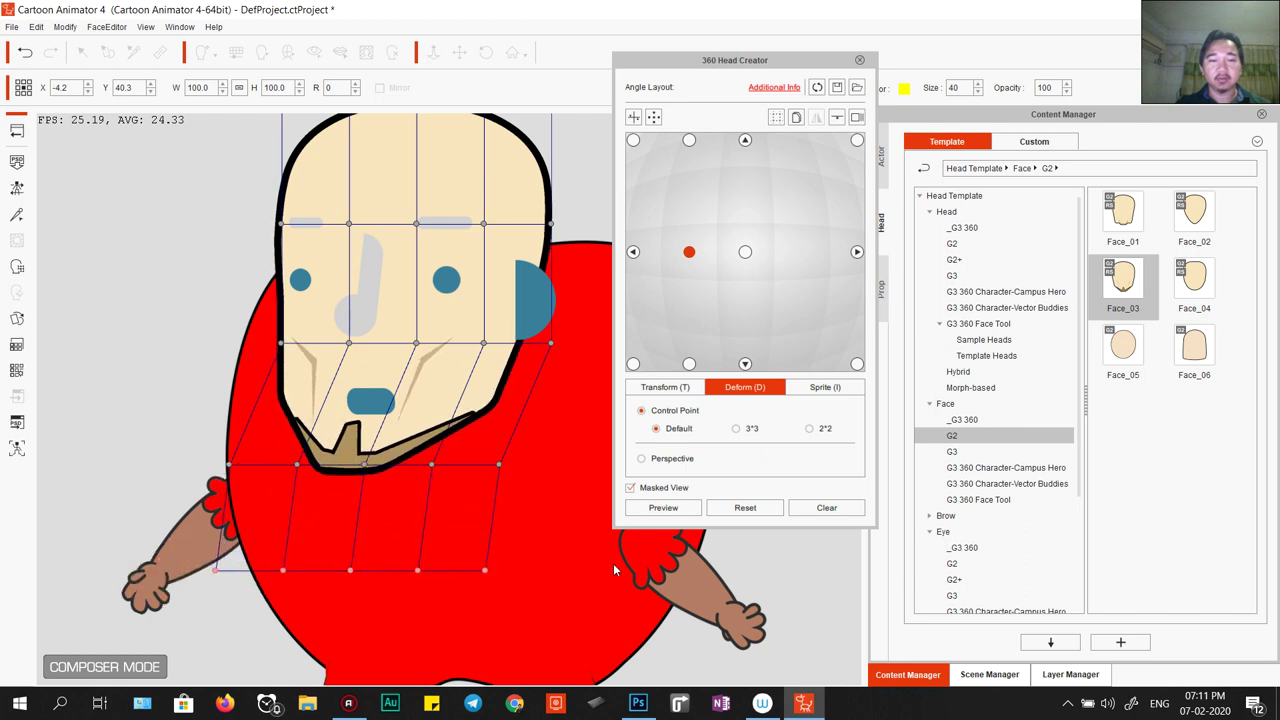
Preview the head turning between the left-side angles and end the preview.
{"action": "left_click", "coordinate": [663, 507]}
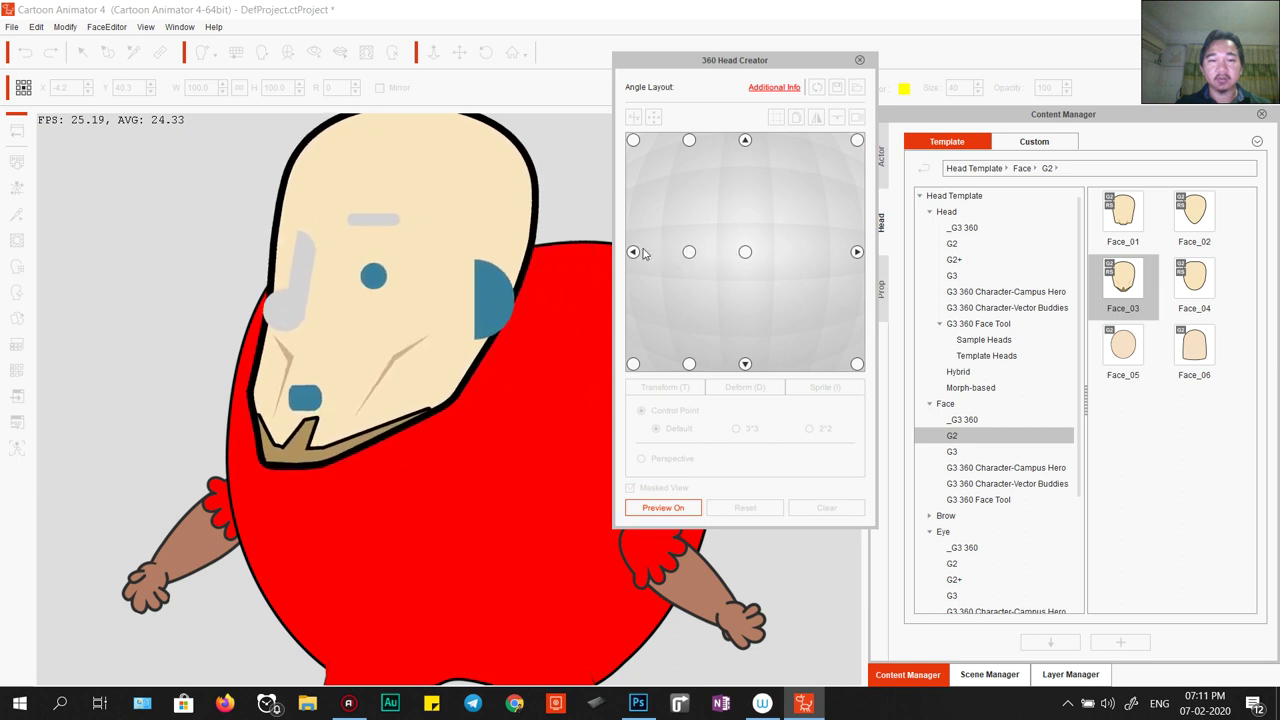
{"action": "left_click_drag", "start_coordinate": [643, 254], "coordinate": [682, 511]}
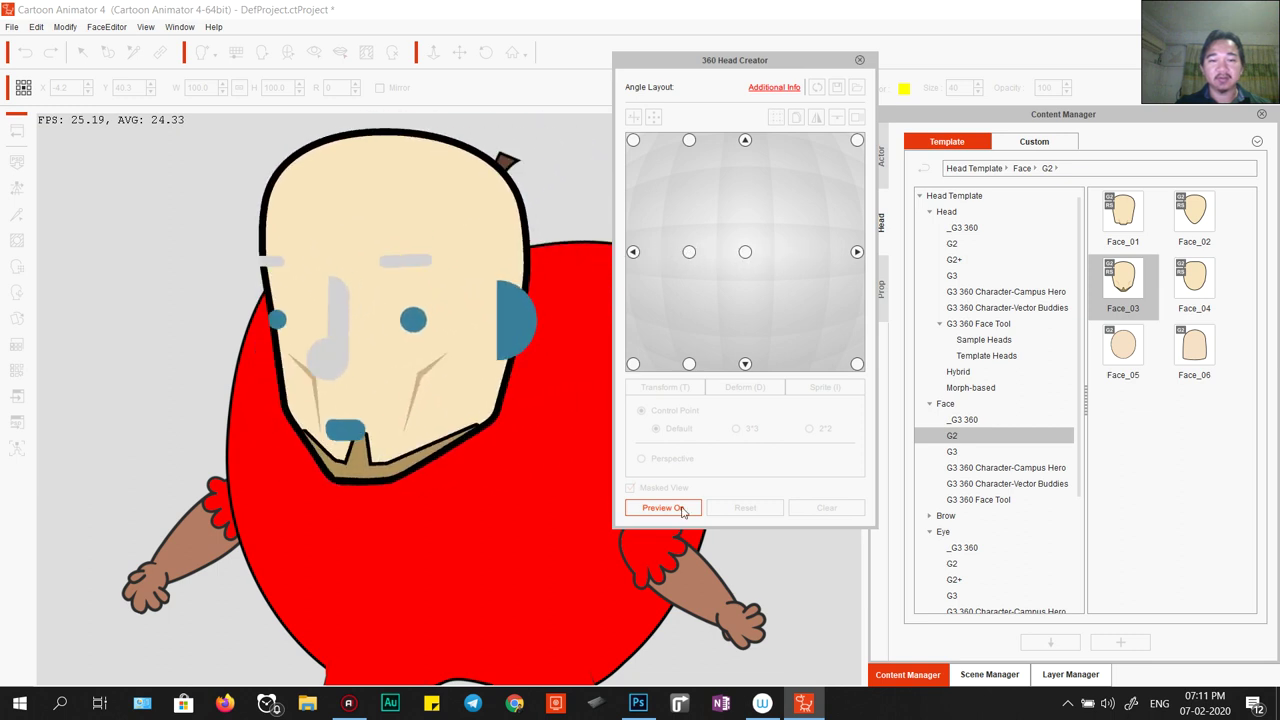
{"action": "left_click", "coordinate": [682, 511]}
Deform the face at the full right angle by shifting its two lower control-point rows right and the lowest row further.
{"action": "left_click", "coordinate": [855, 251]}
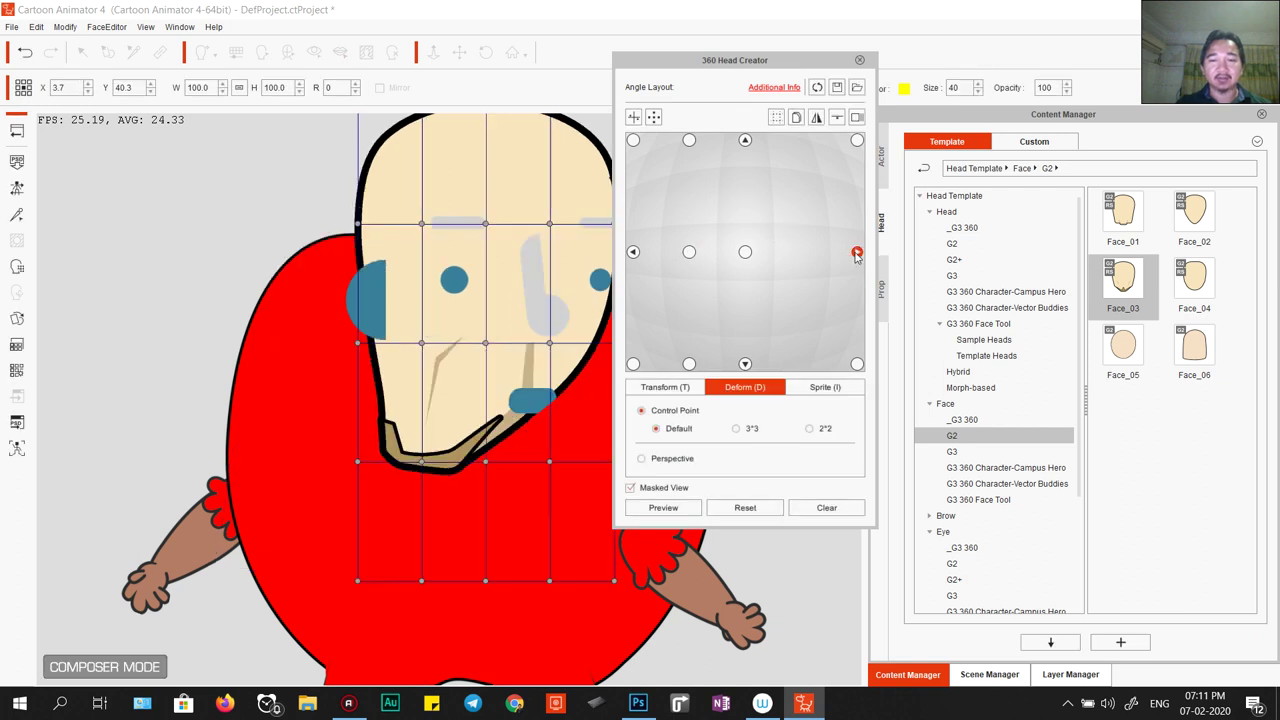
{"action": "left_click_drag", "start_coordinate": [497, 402], "coordinate": [273, 360]}
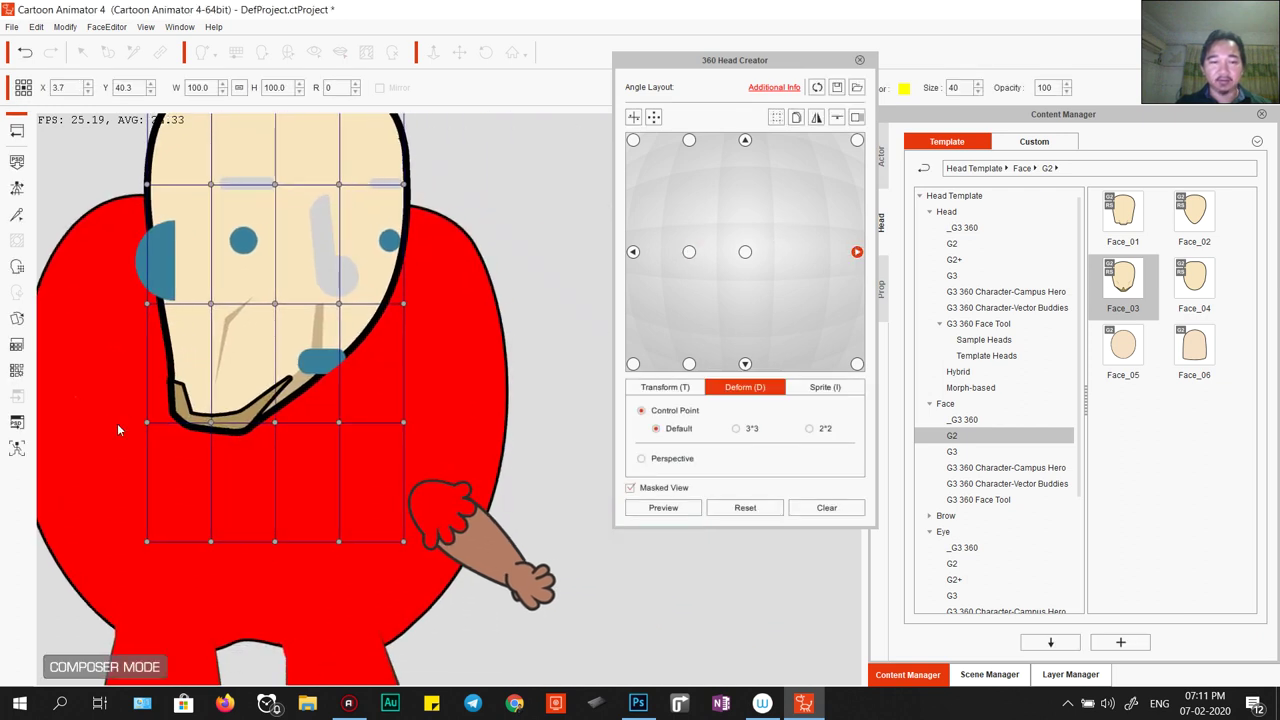
{"action": "left_click_drag", "start_coordinate": [74, 388], "coordinate": [462, 644]}
{"action": "left_click_drag", "start_coordinate": [403, 541], "coordinate": [510, 543]}
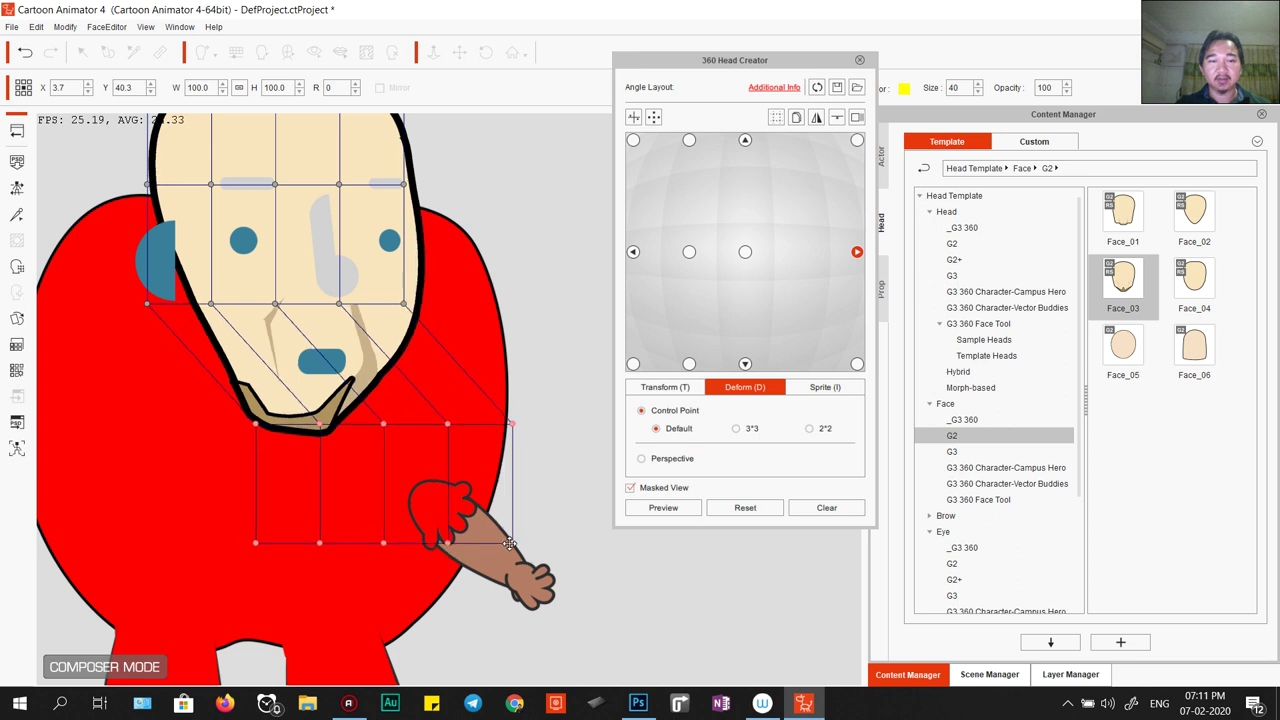
{"action": "left_click_drag", "start_coordinate": [172, 498], "coordinate": [598, 604]}
{"action": "left_click_drag", "start_coordinate": [510, 543], "coordinate": [593, 524]}
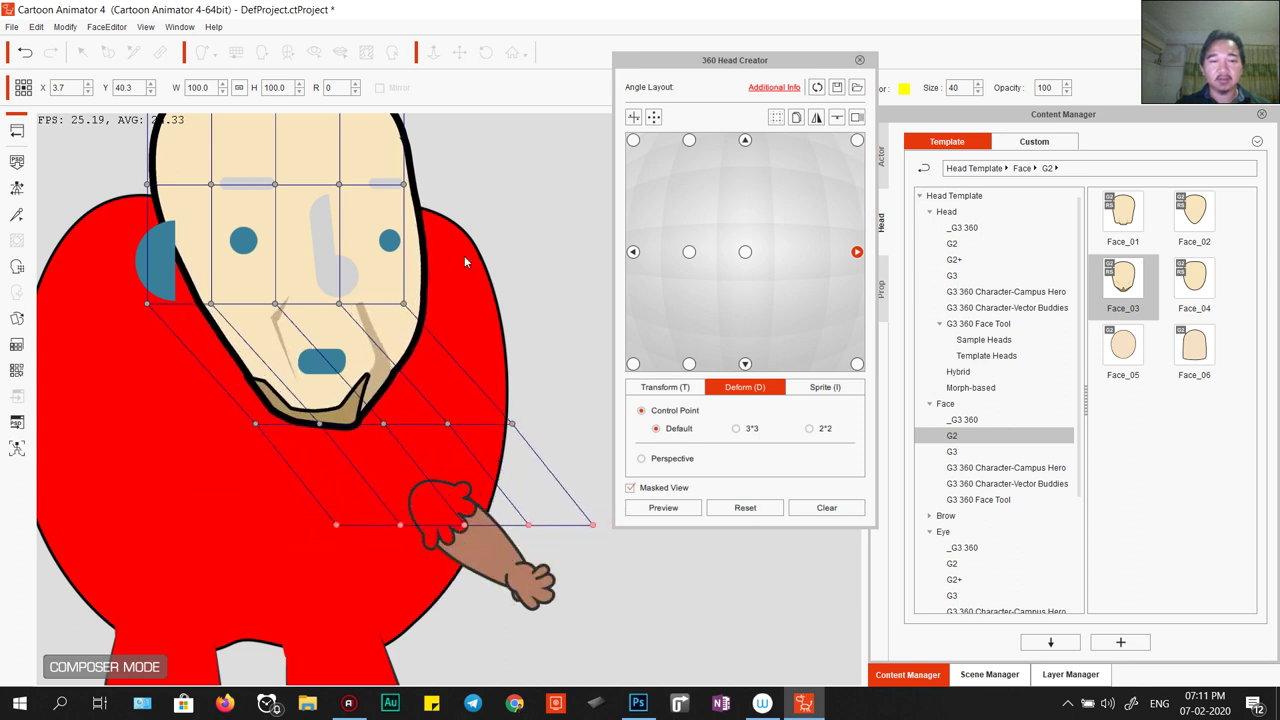
Pull the face's right-edge control points outward and shift the top row right at the full right angle to reshape the forehead.
{"action": "left_click_drag", "start_coordinate": [405, 298], "coordinate": [415, 283]}
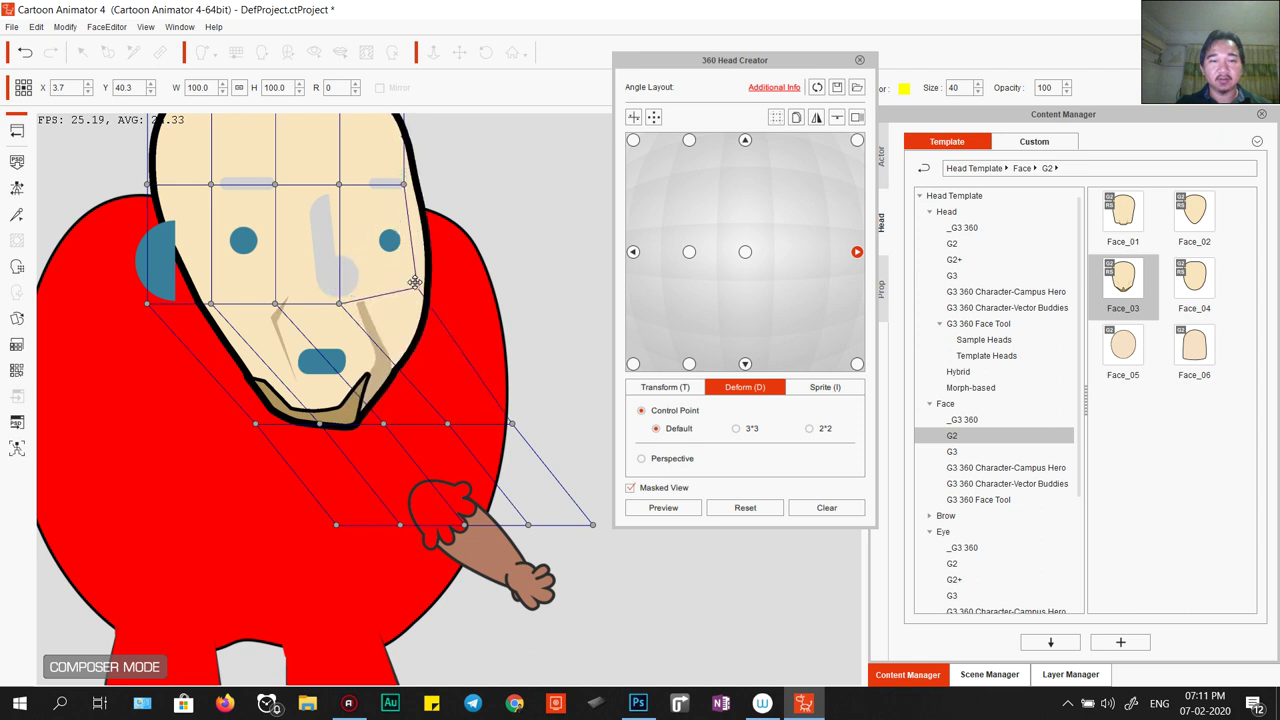
{"action": "left_click_drag", "start_coordinate": [405, 183], "coordinate": [414, 177]}
{"action": "left_click_drag", "start_coordinate": [344, 200], "coordinate": [358, 342]}
{"action": "left_click_drag", "start_coordinate": [56, 140], "coordinate": [392, 310]}
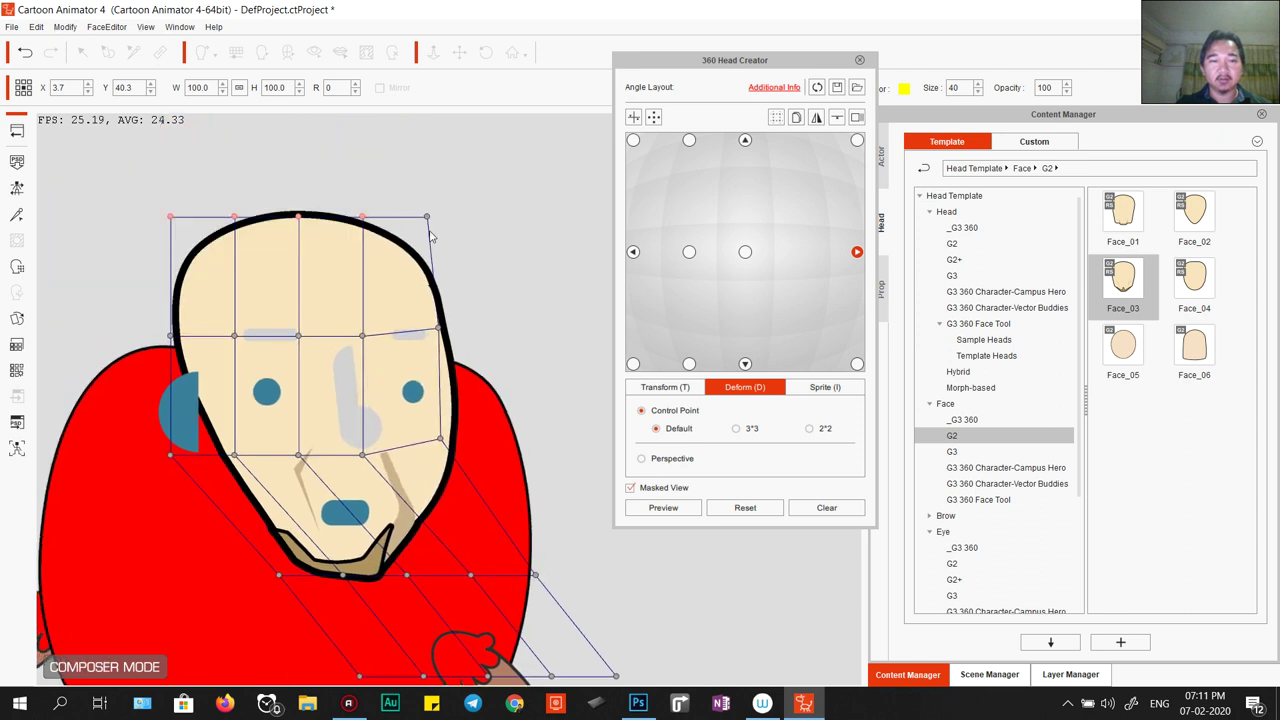
{"action": "left_click_drag", "start_coordinate": [163, 192], "coordinate": [449, 266]}
{"action": "left_click_drag", "start_coordinate": [428, 218], "coordinate": [447, 216]}
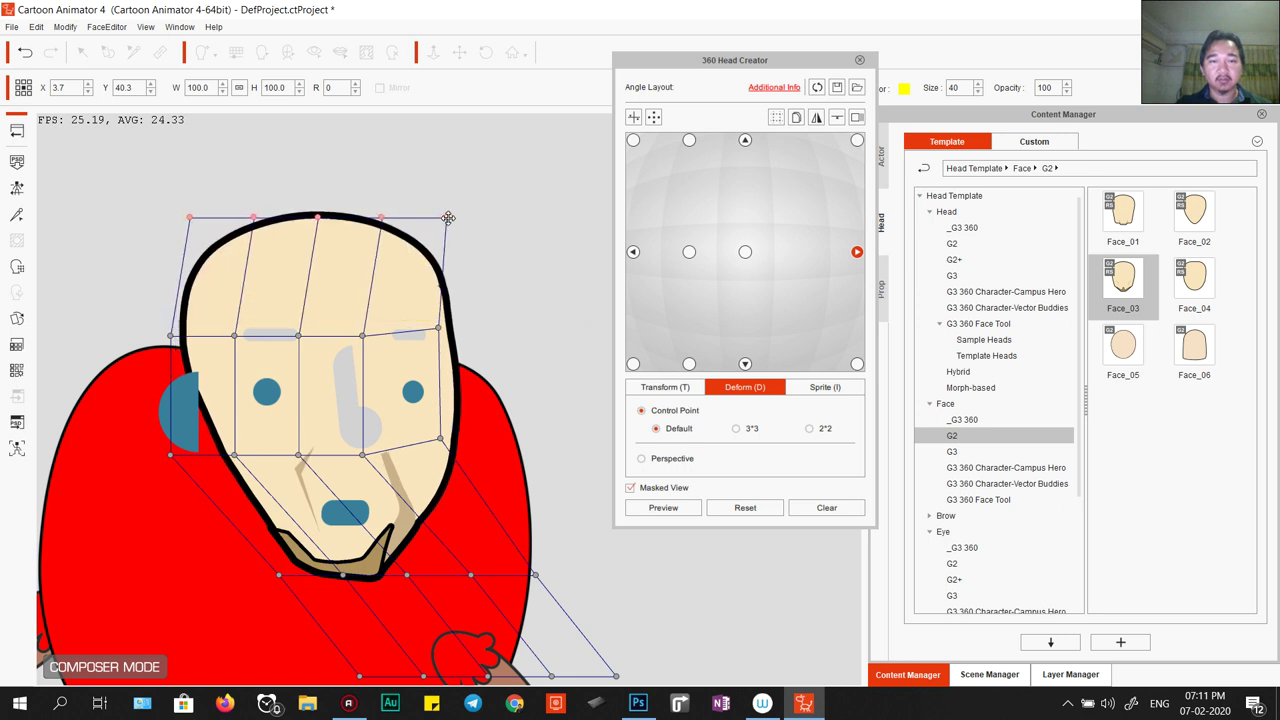
{"action": "left_click", "coordinate": [420, 328]}
{"action": "left_click_drag", "start_coordinate": [420, 328], "coordinate": [438, 330]}
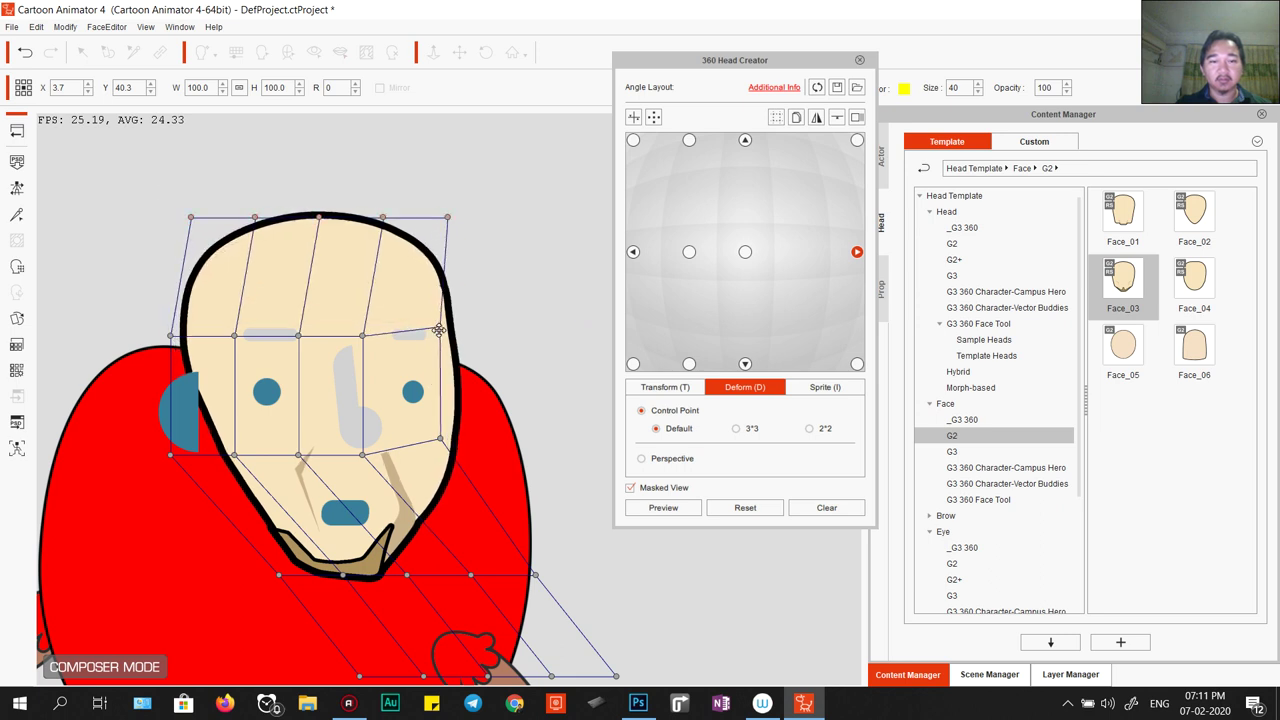
Reshape the jaw and chin at the full right angle by repositioning individual lower control points, and preview the head turn.
{"action": "left_click_drag", "start_coordinate": [244, 543], "coordinate": [614, 630]}
{"action": "left_click_drag", "start_coordinate": [535, 575], "coordinate": [444, 481]}
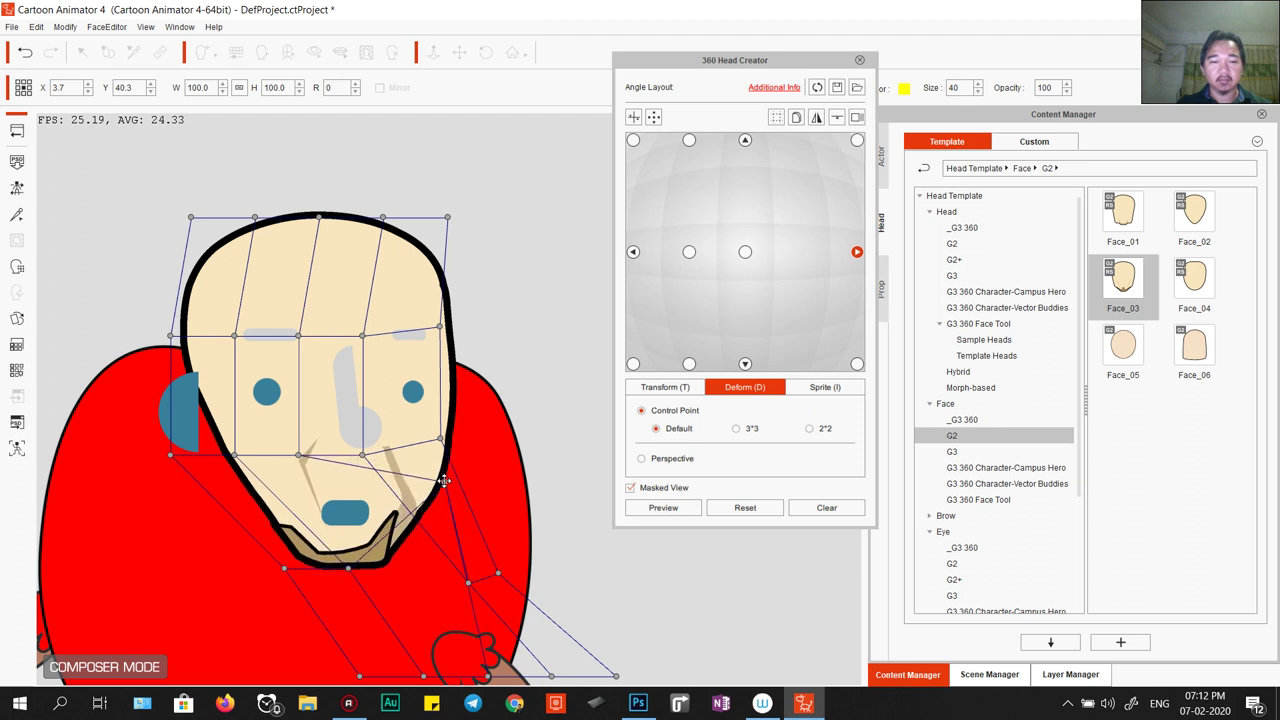
{"action": "left_click_drag", "start_coordinate": [345, 567], "coordinate": [410, 568]}
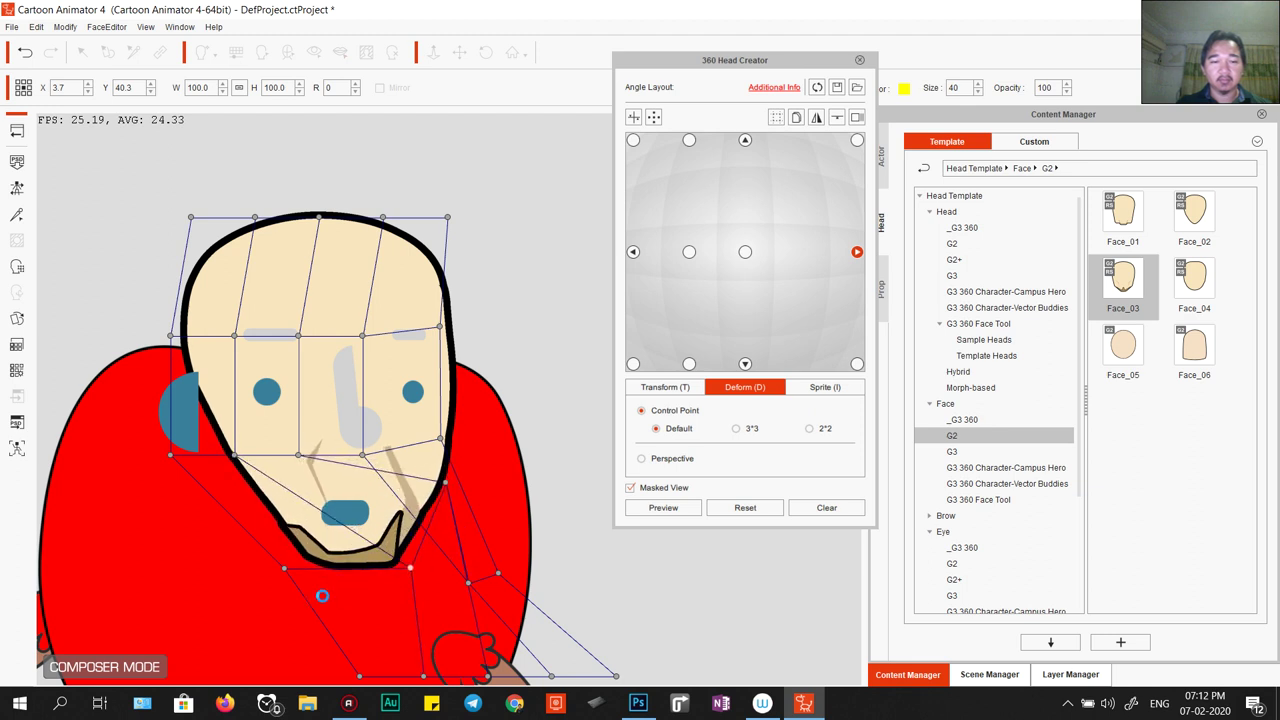
{"action": "left_click_drag", "start_coordinate": [283, 570], "coordinate": [232, 587]}
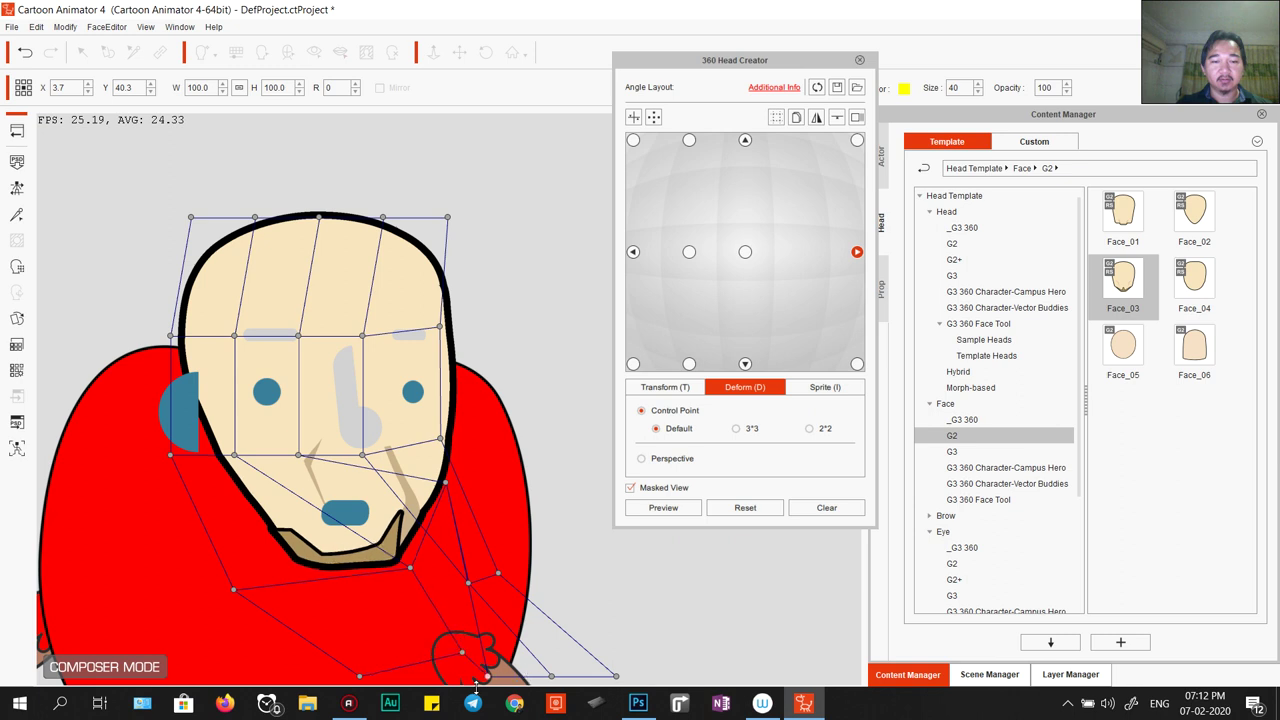
{"action": "left_click_drag", "start_coordinate": [486, 674], "coordinate": [574, 656]}
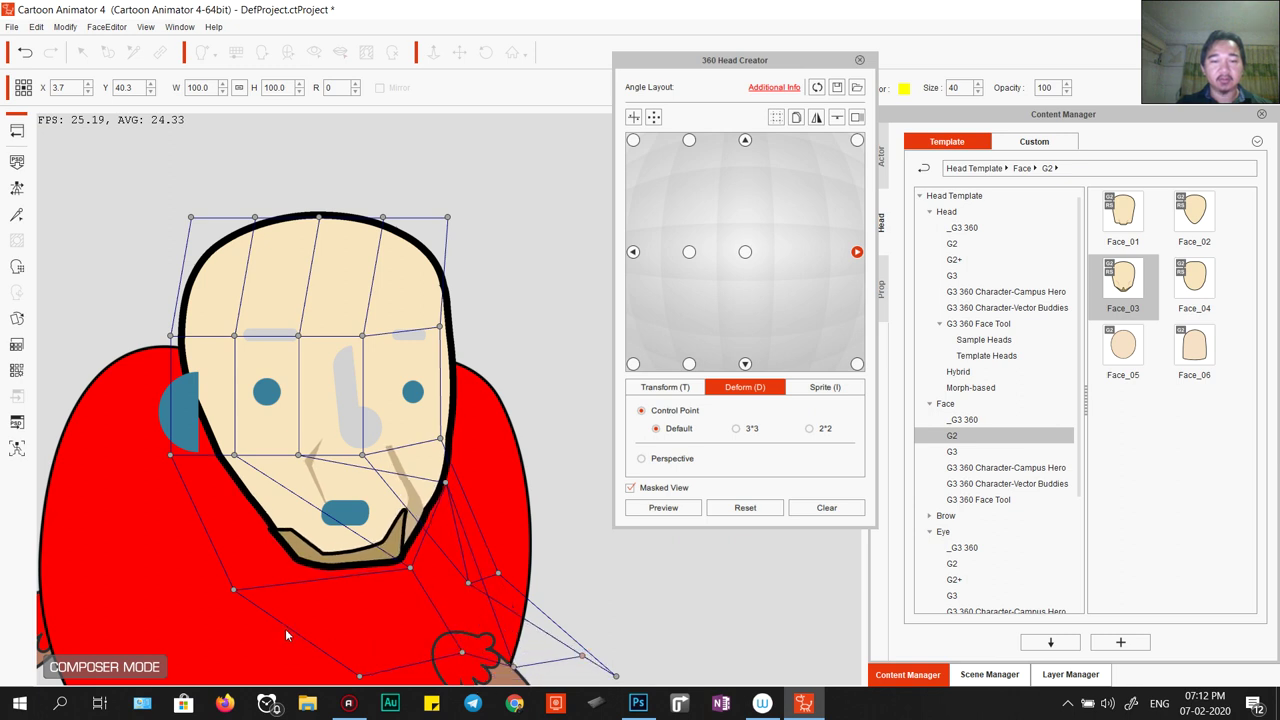
{"action": "left_click_drag", "start_coordinate": [286, 630], "coordinate": [734, 686]}
{"action": "mouse_move", "coordinate": [583, 655]}
{"action": "left_mouse_down"}
{"action": "mouse_move", "coordinate": [590, 668]}
{"action": "mouse_move", "coordinate": [566, 668]}
{"action": "left_mouse_up"}
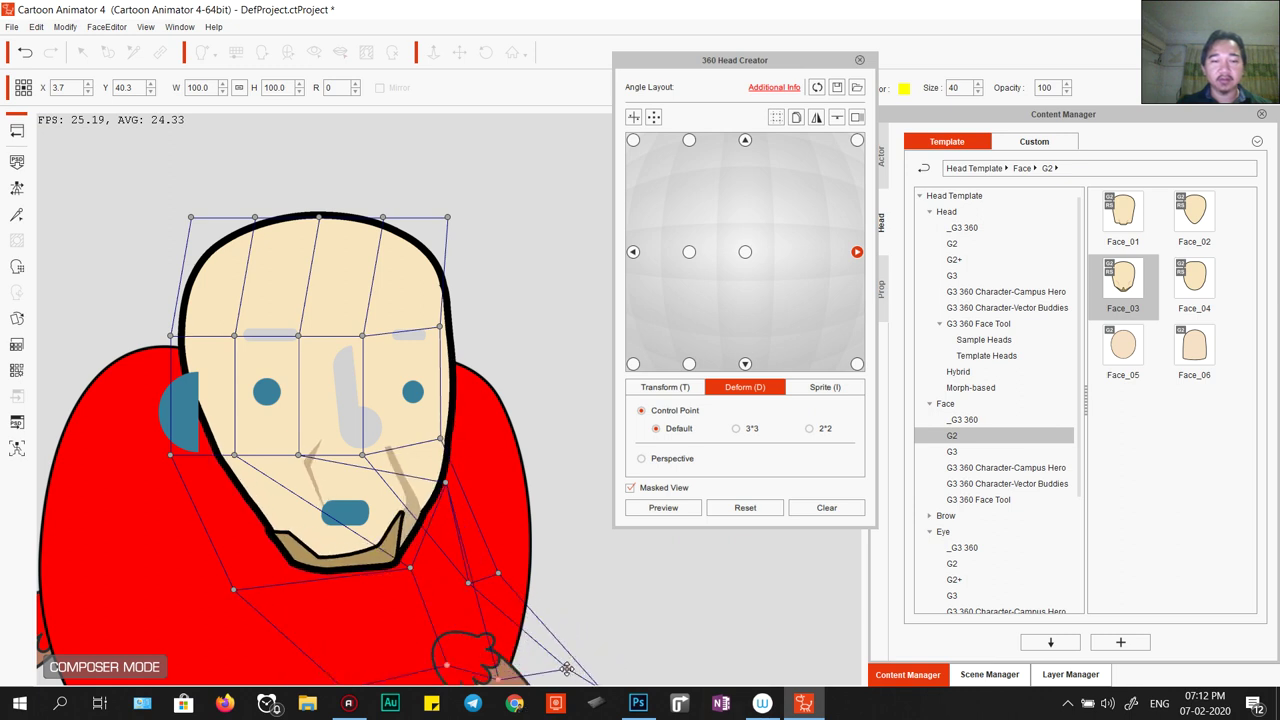
{"action": "left_click", "coordinate": [660, 508]}
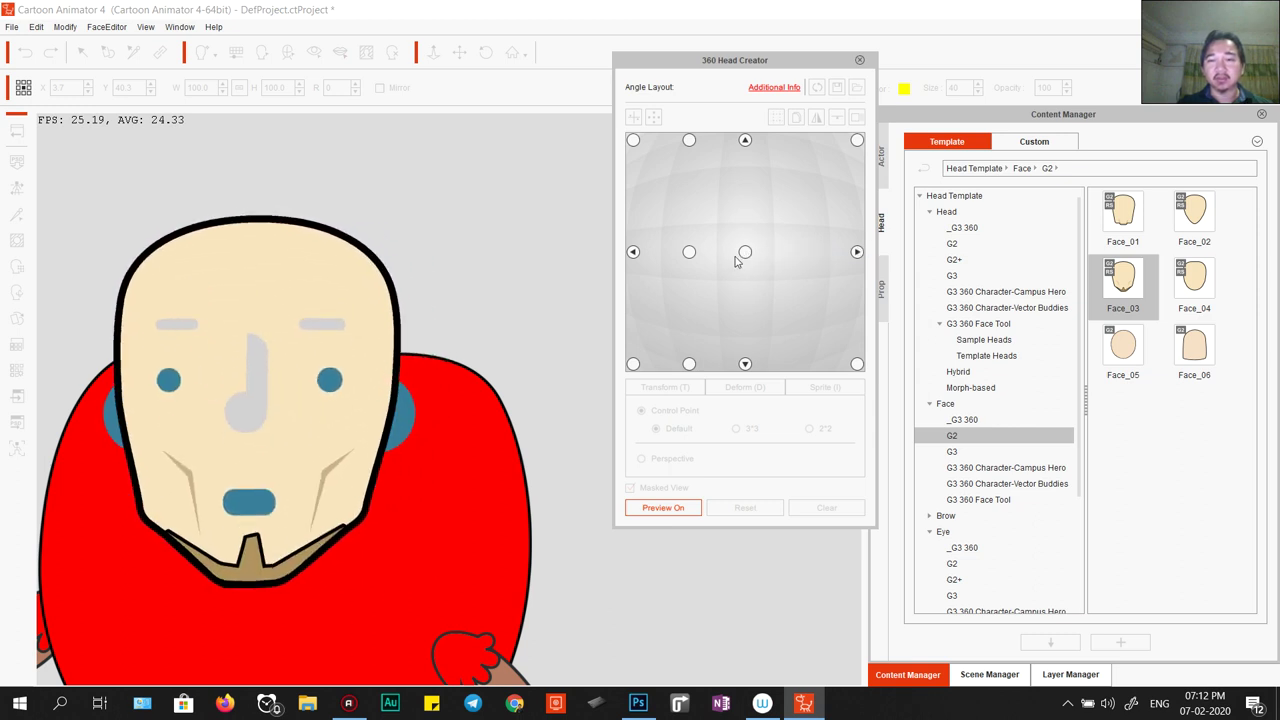
{"action": "left_click", "coordinate": [663, 508]}
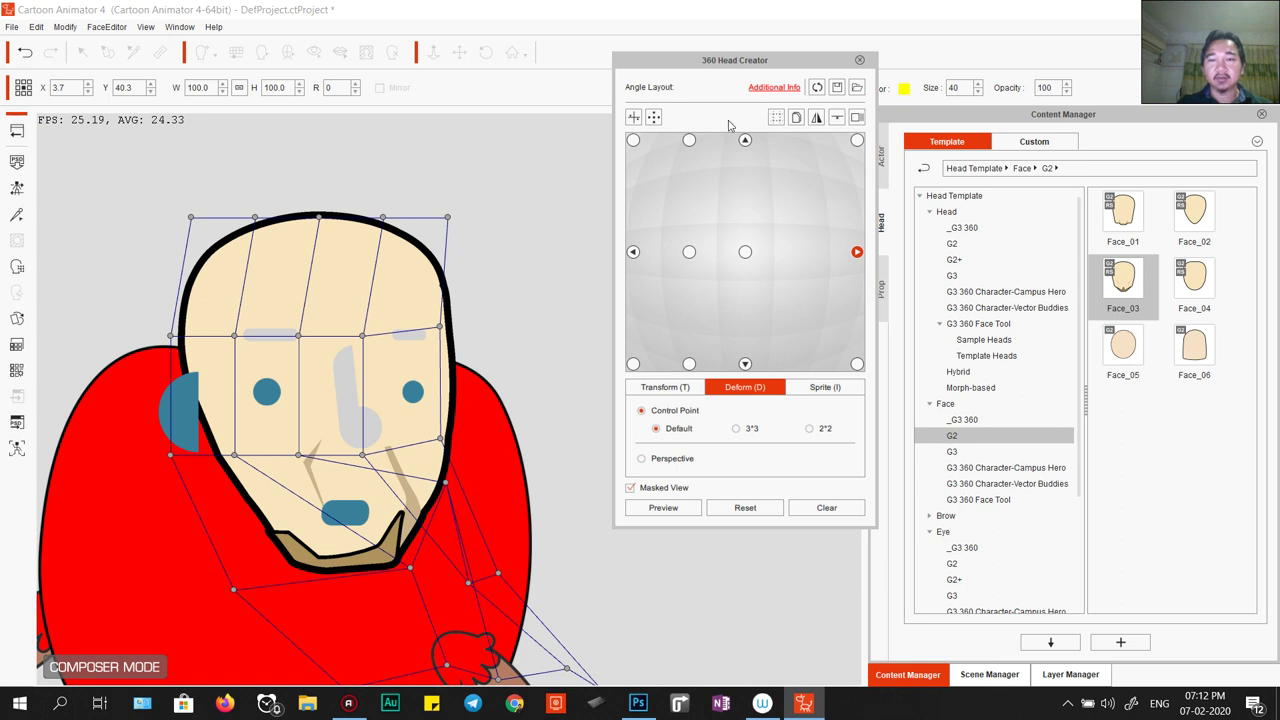
Try adding angle points one at a time in the intermediate right column and remove each one again.
{"action": "left_click", "coordinate": [653, 118]}
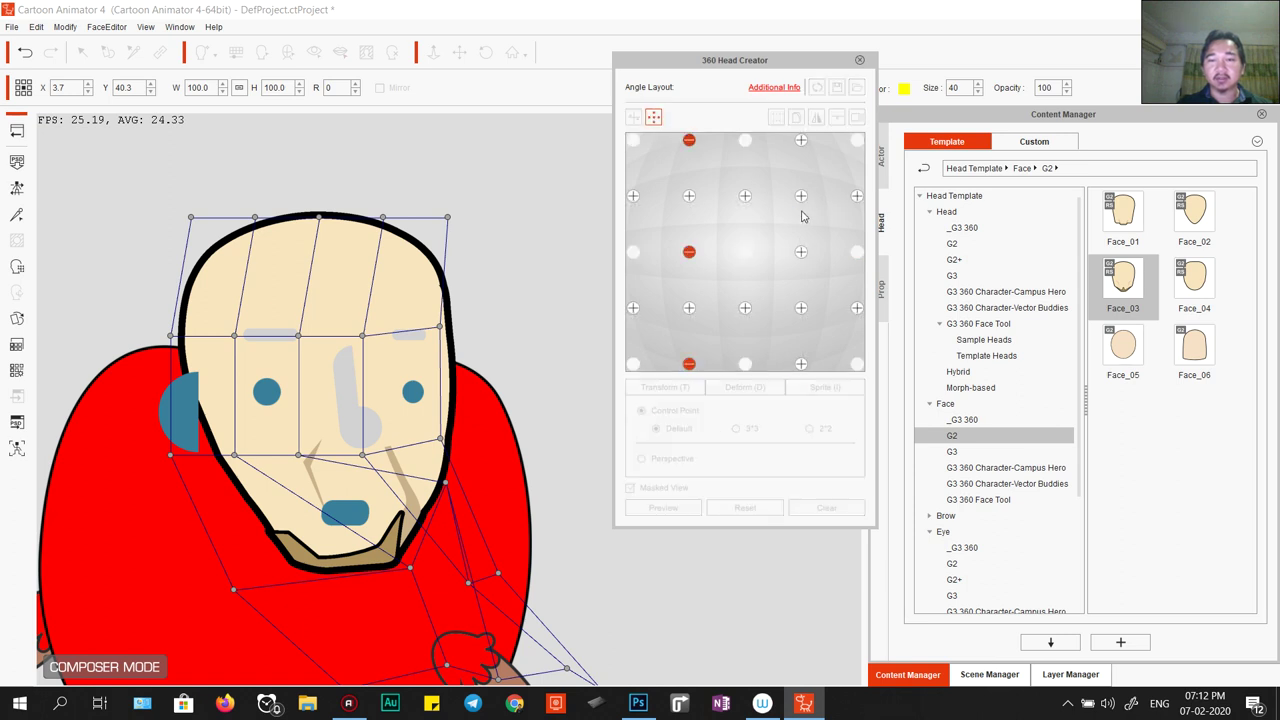
{"action": "left_click", "coordinate": [801, 252]}
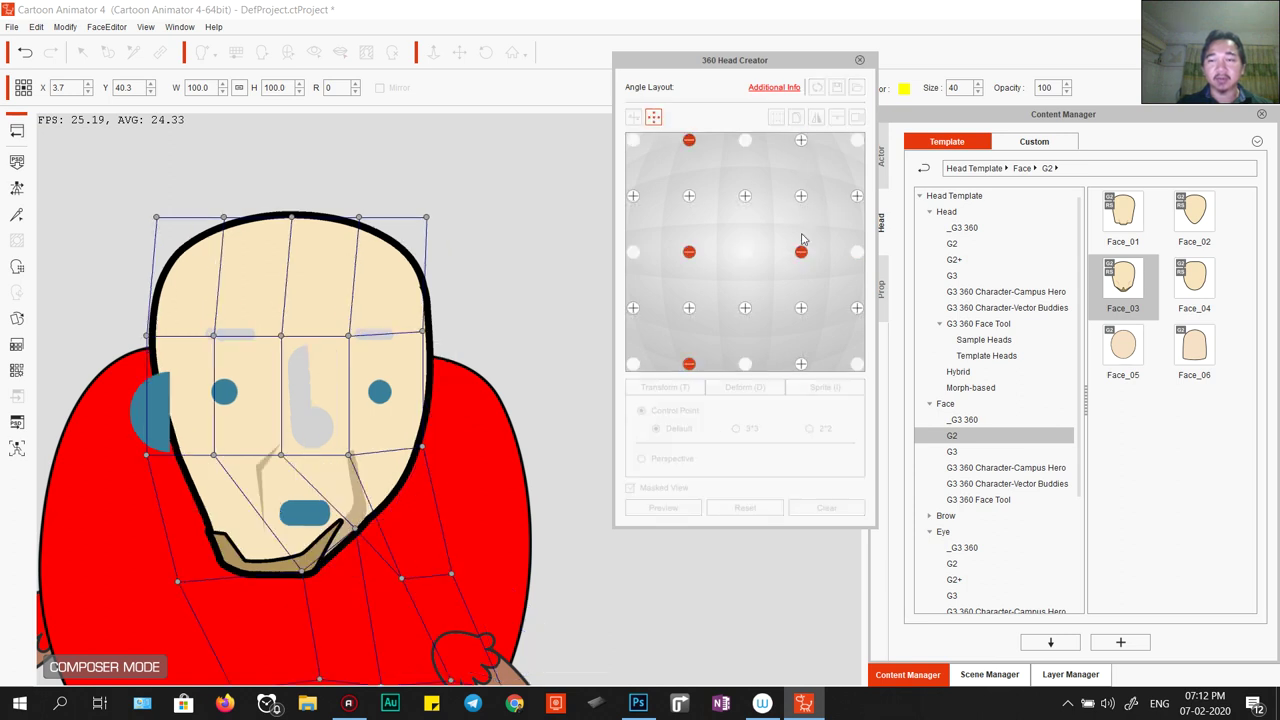
{"action": "left_click", "coordinate": [801, 252]}
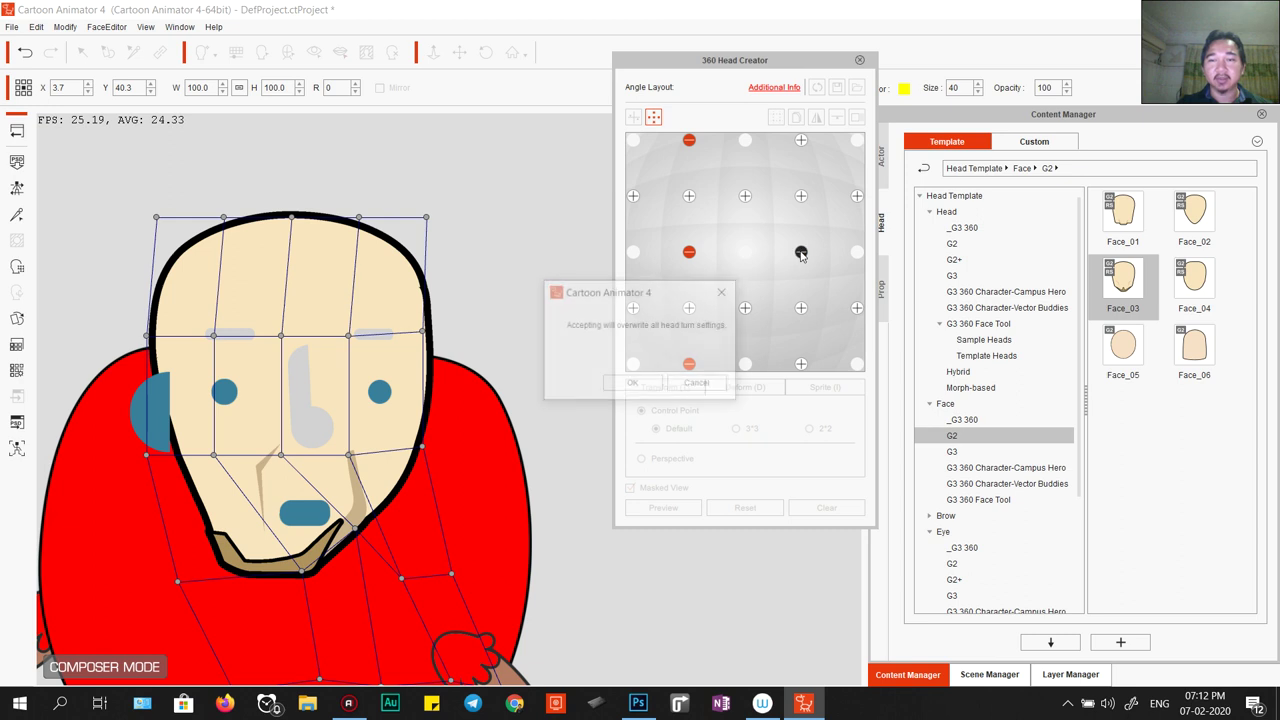
{"action": "left_click", "coordinate": [664, 384]}
{"action": "left_click", "coordinate": [801, 196]}
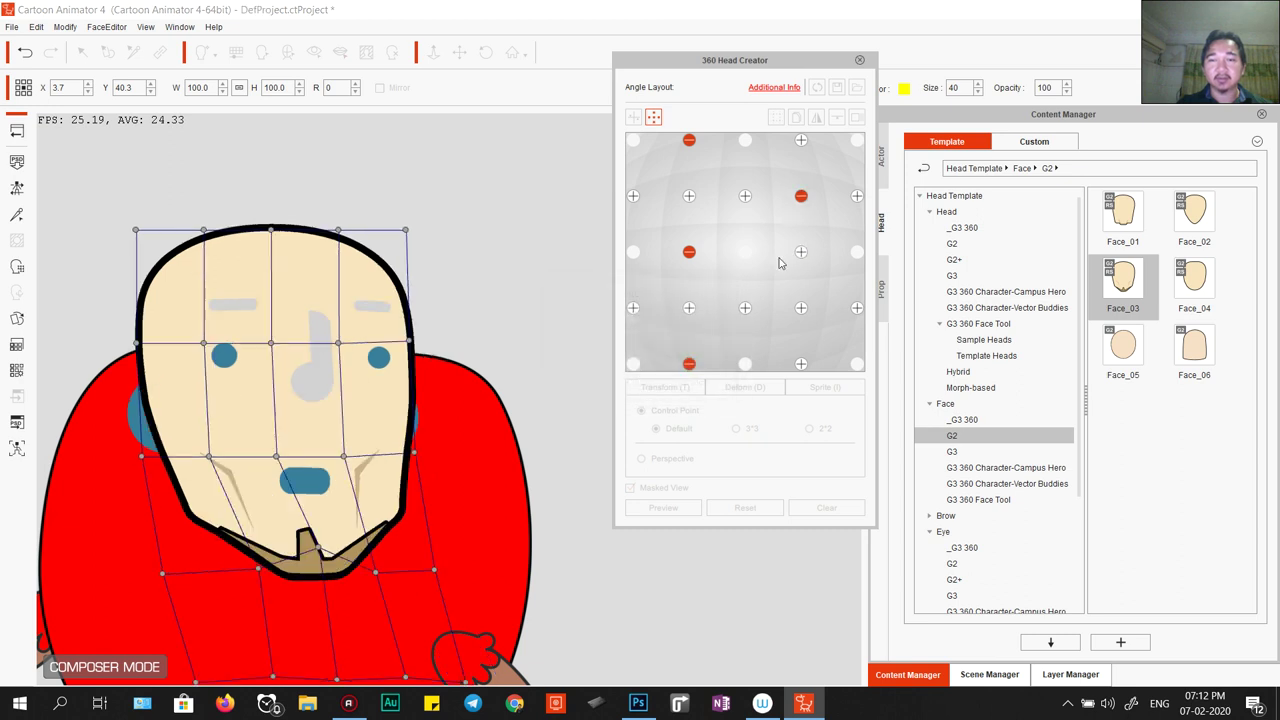
{"action": "left_click", "coordinate": [801, 196]}
{"action": "left_click", "coordinate": [727, 292]}
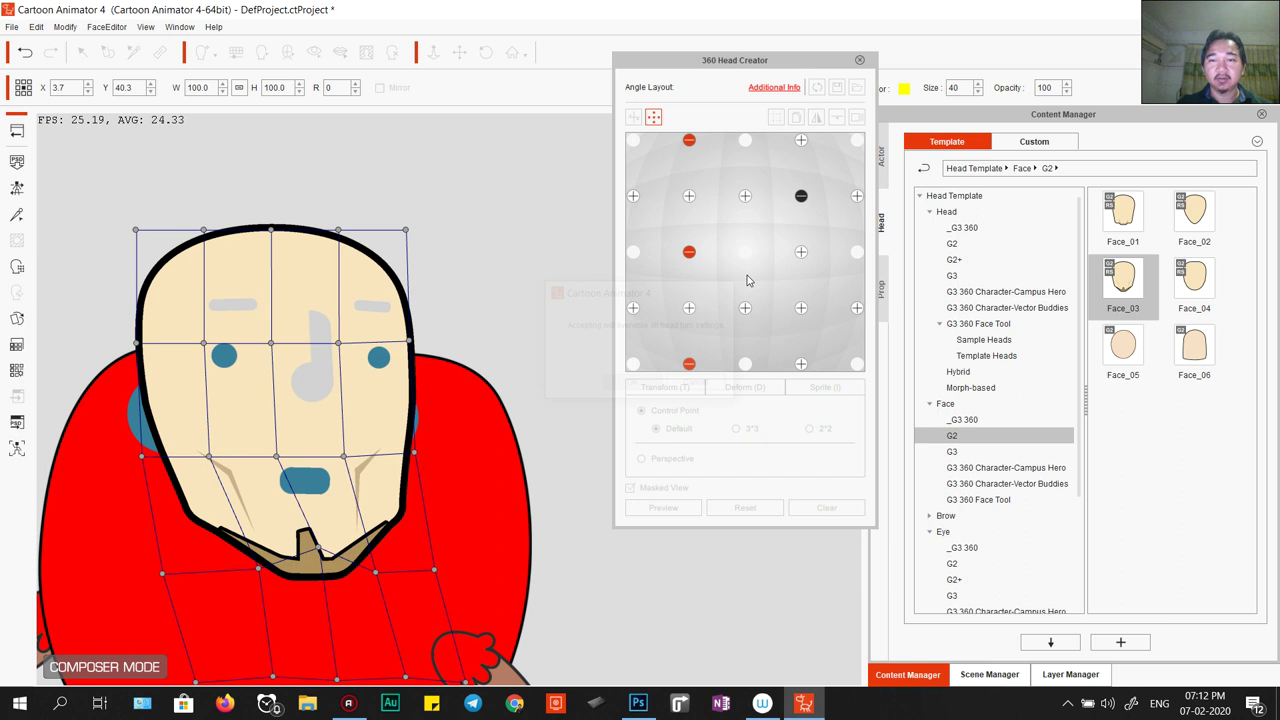
{"action": "left_click", "coordinate": [801, 141]}
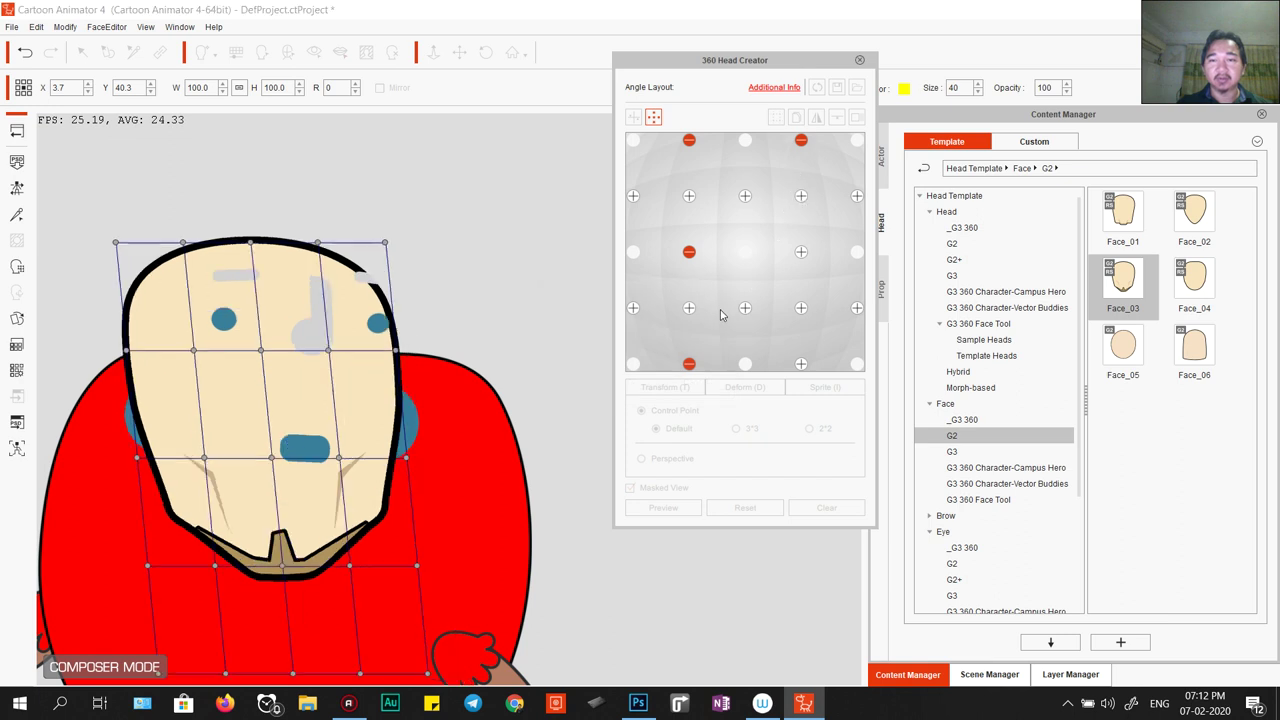
{"action": "left_click", "coordinate": [801, 143]}
{"action": "left_click", "coordinate": [633, 385]}
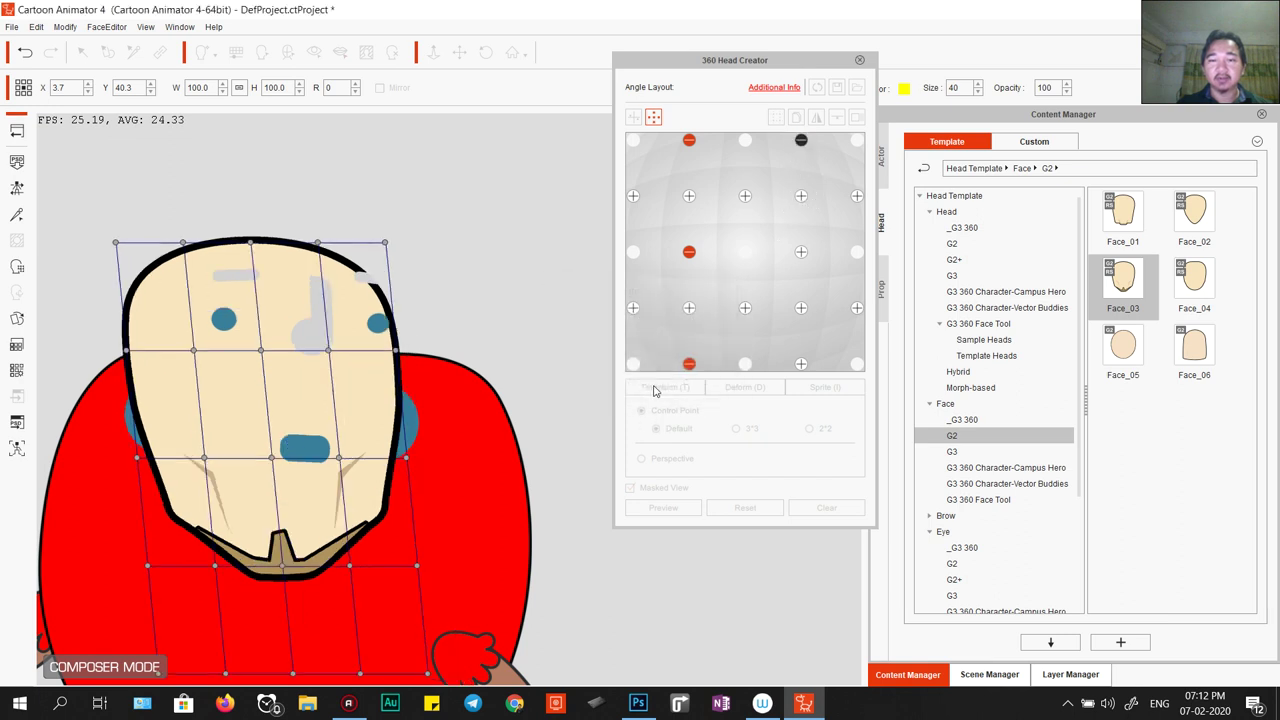
{"action": "left_click", "coordinate": [801, 364]}
{"action": "left_click", "coordinate": [801, 364]}
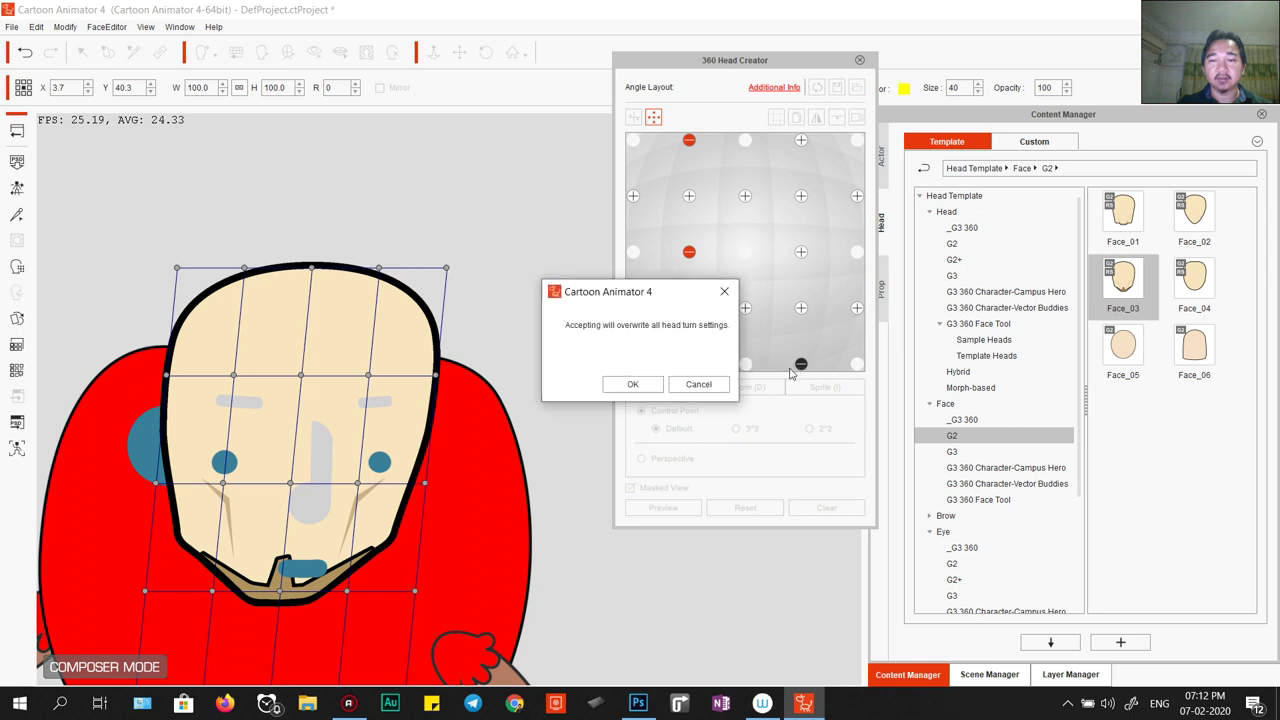
{"action": "left_click", "coordinate": [633, 384]}
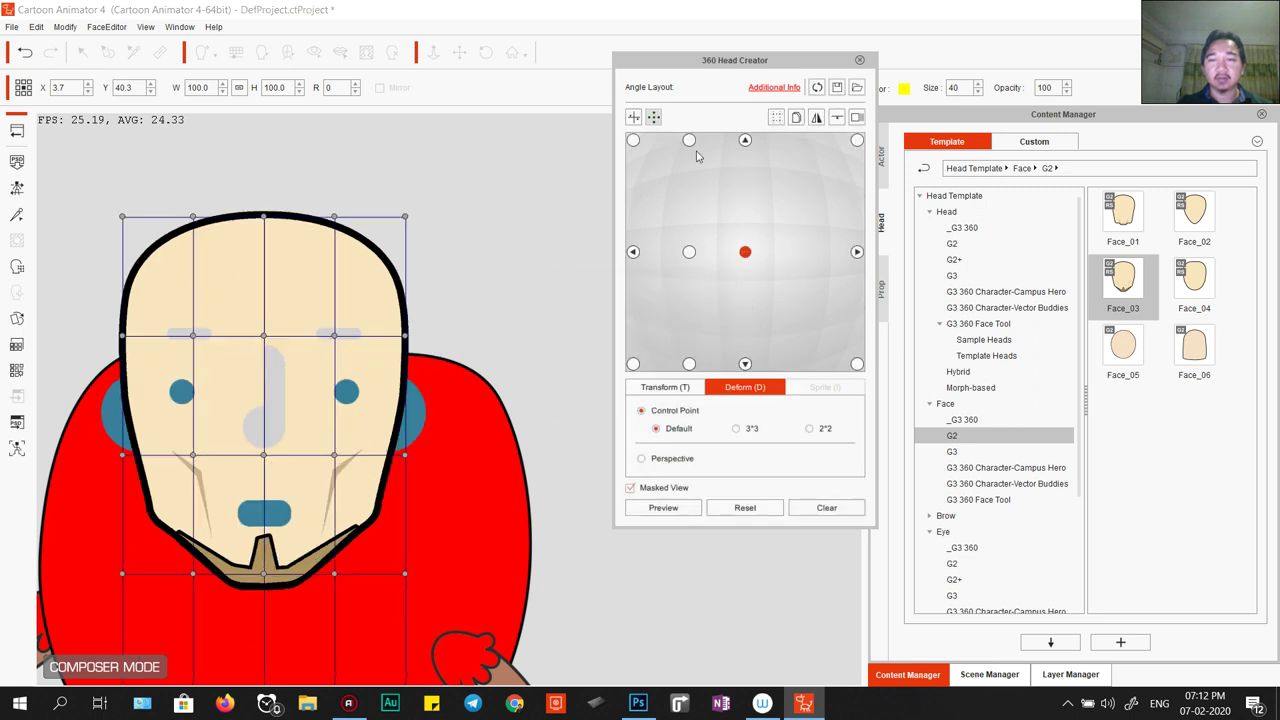
Preview the head turn, display the angle range boundaries and narrow the front angle's range on its right side.
{"action": "left_click", "coordinate": [663, 507]}
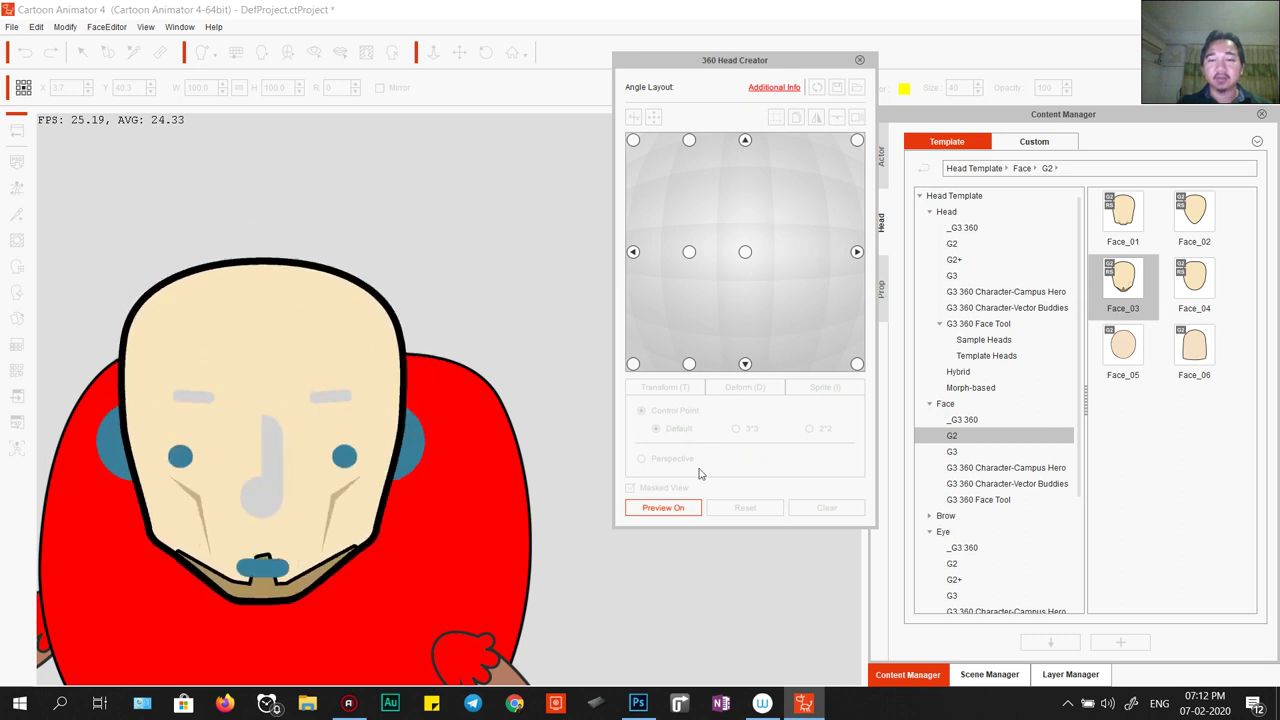
{"action": "left_click", "coordinate": [679, 511]}
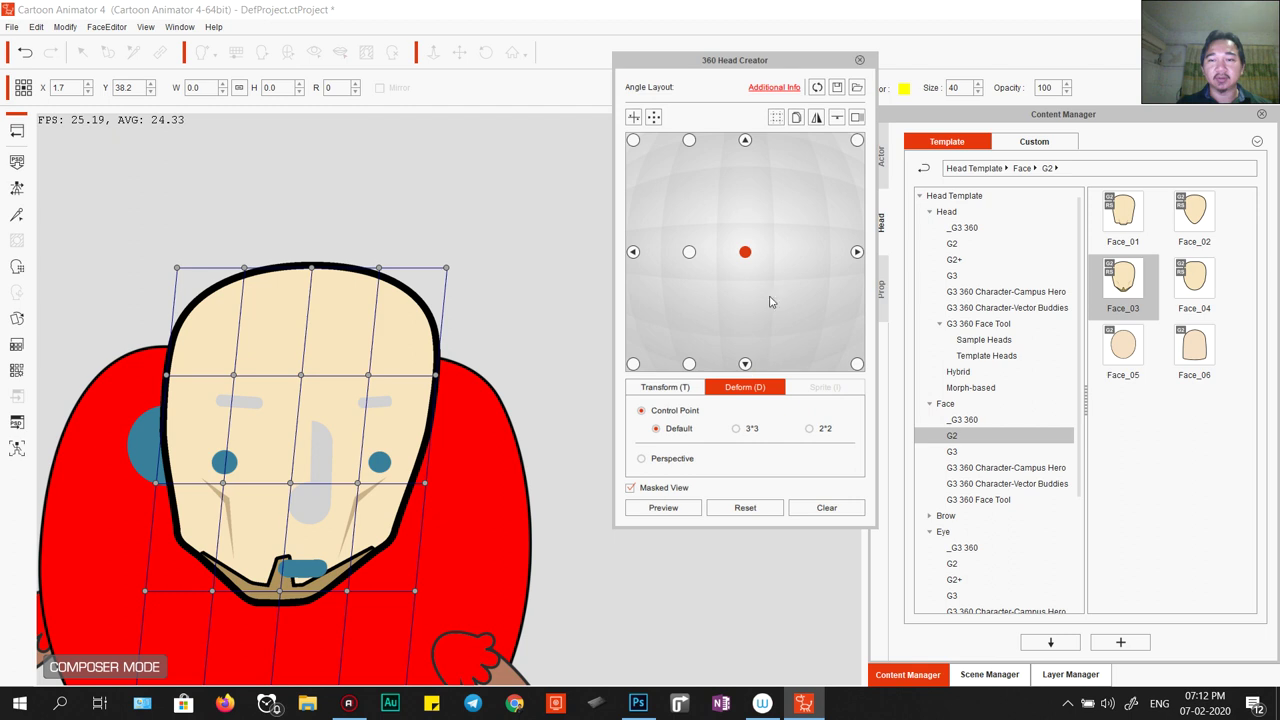
{"action": "left_click", "coordinate": [775, 118]}
{"action": "left_click", "coordinate": [775, 118]}
{"action": "left_click", "coordinate": [775, 118]}
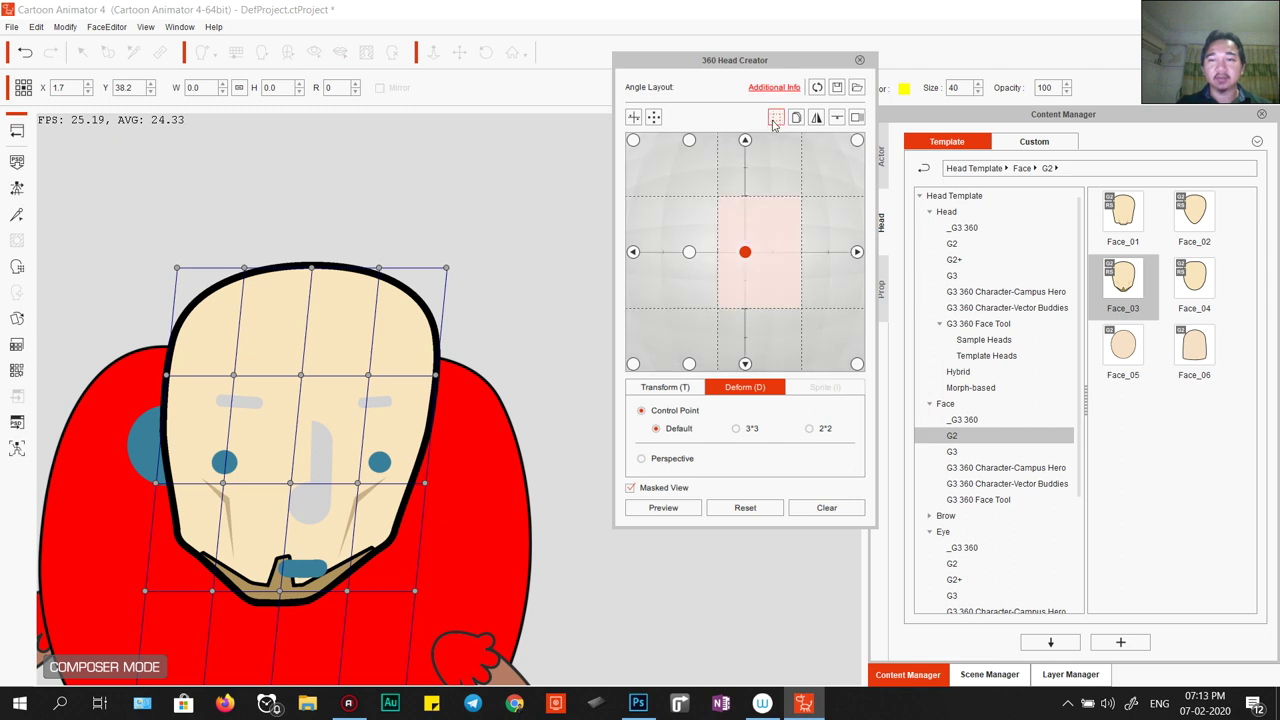
{"action": "left_click", "coordinate": [775, 118]}
{"action": "left_click", "coordinate": [775, 118]}
Preview the head turning from the front toward the right with the narrowed front range, and end the preview.
{"action": "left_click", "coordinate": [663, 507]}
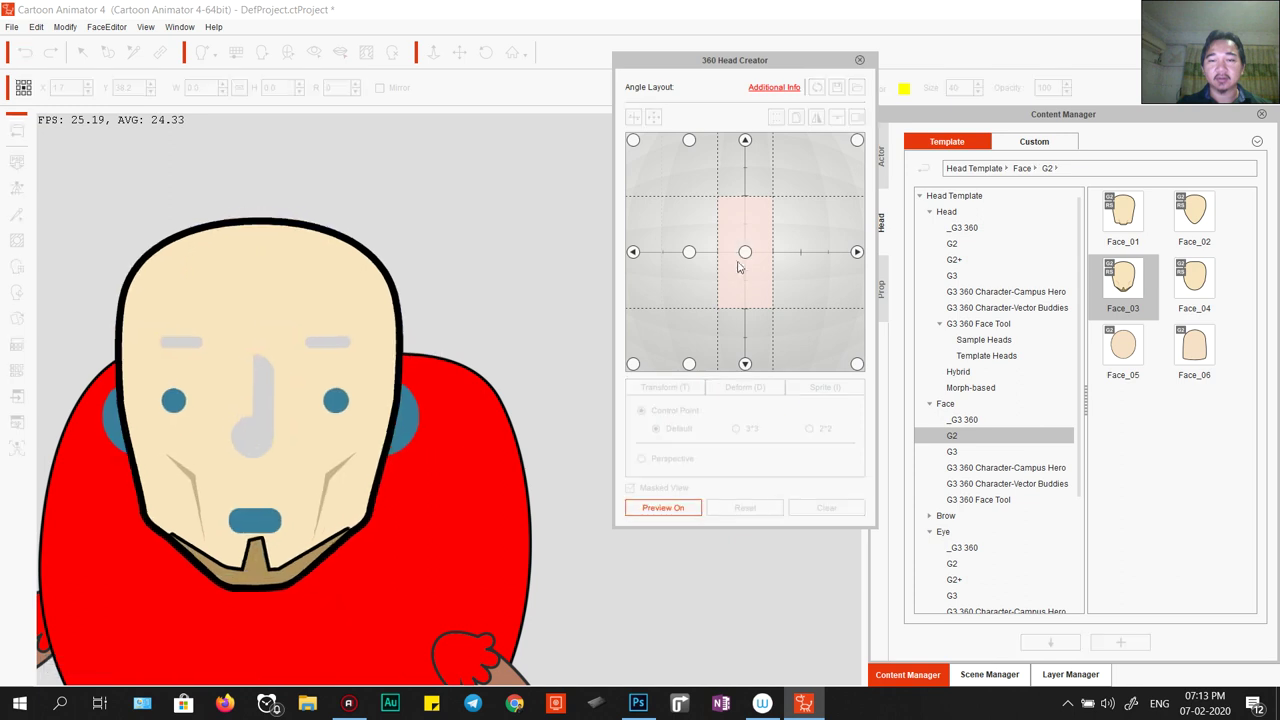
{"action": "left_click_drag", "start_coordinate": [745, 252], "coordinate": [822, 255]}
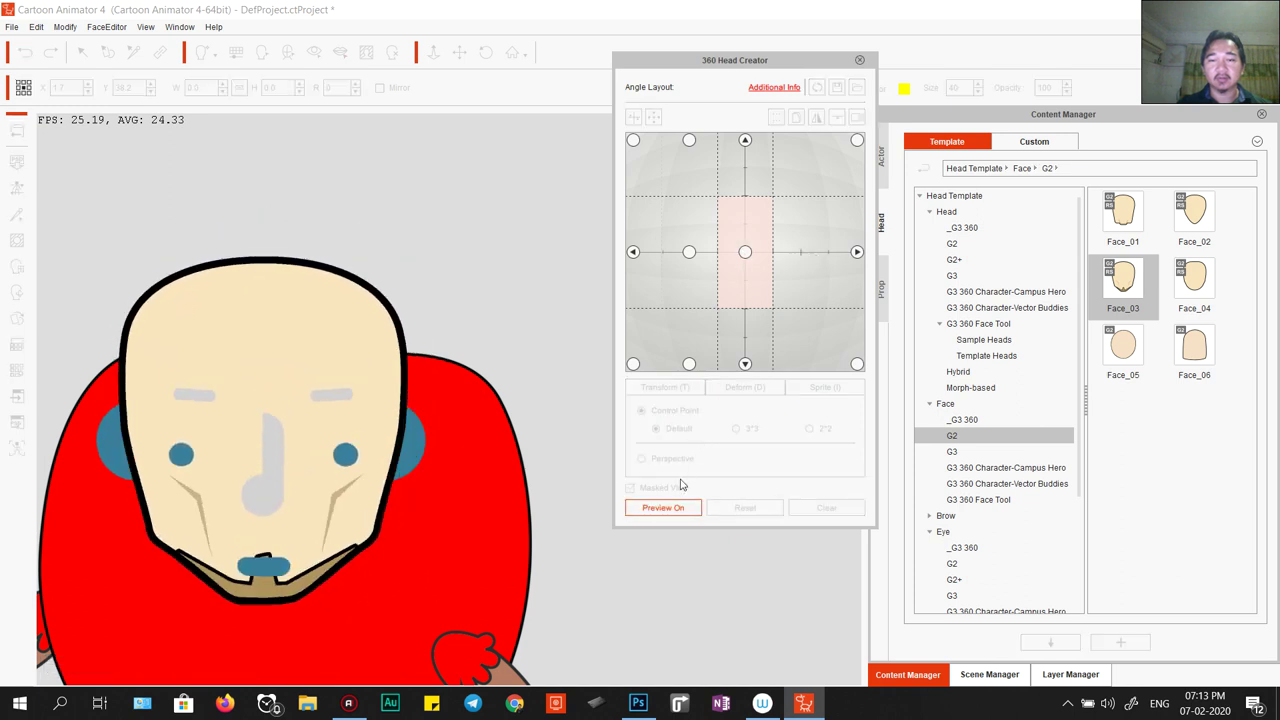
{"action": "left_click", "coordinate": [663, 507]}
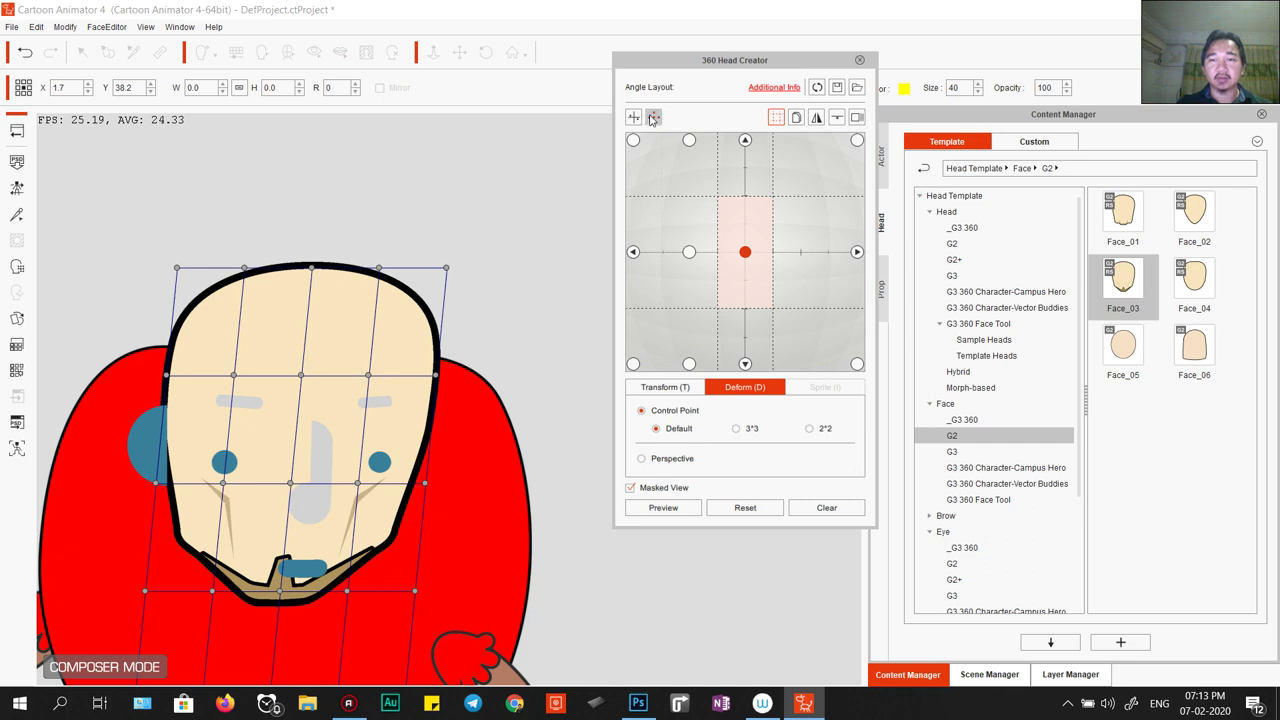
Add intermediate right angle points to the head's angle layout in all five rows.
{"action": "left_click", "coordinate": [652, 118]}
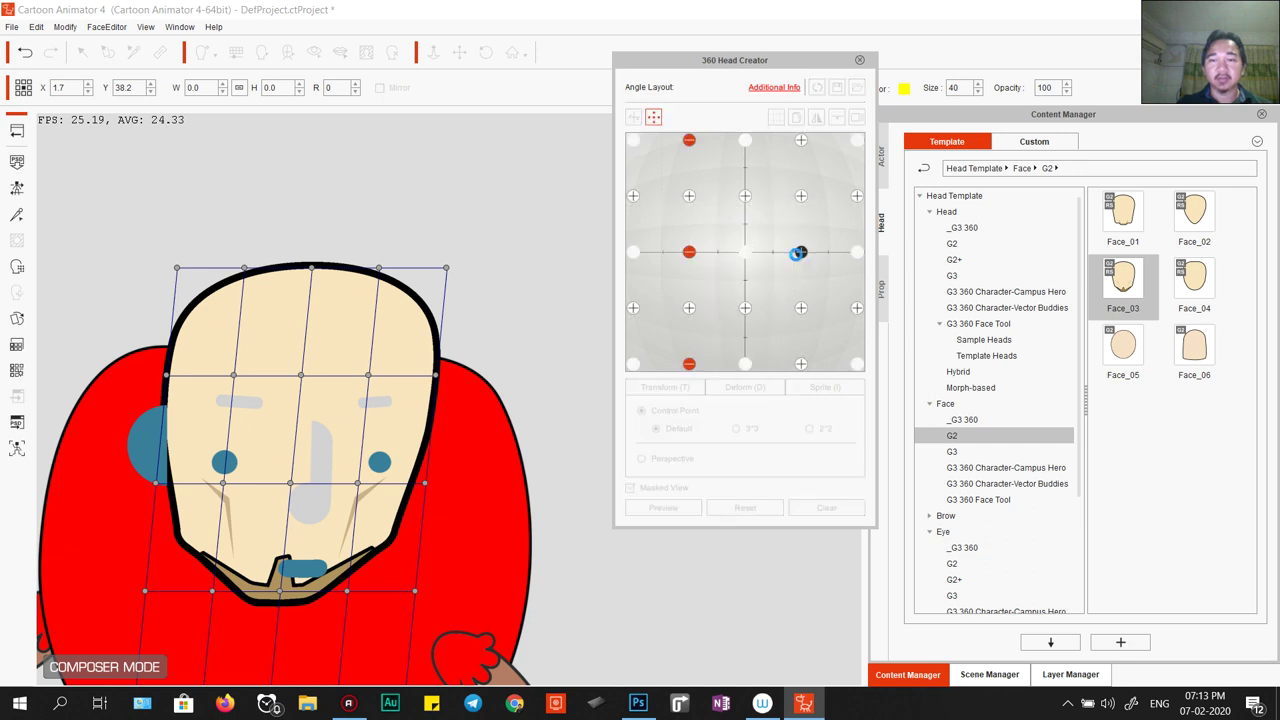
{"action": "left_click", "coordinate": [799, 252]}
{"action": "left_click", "coordinate": [802, 196]}
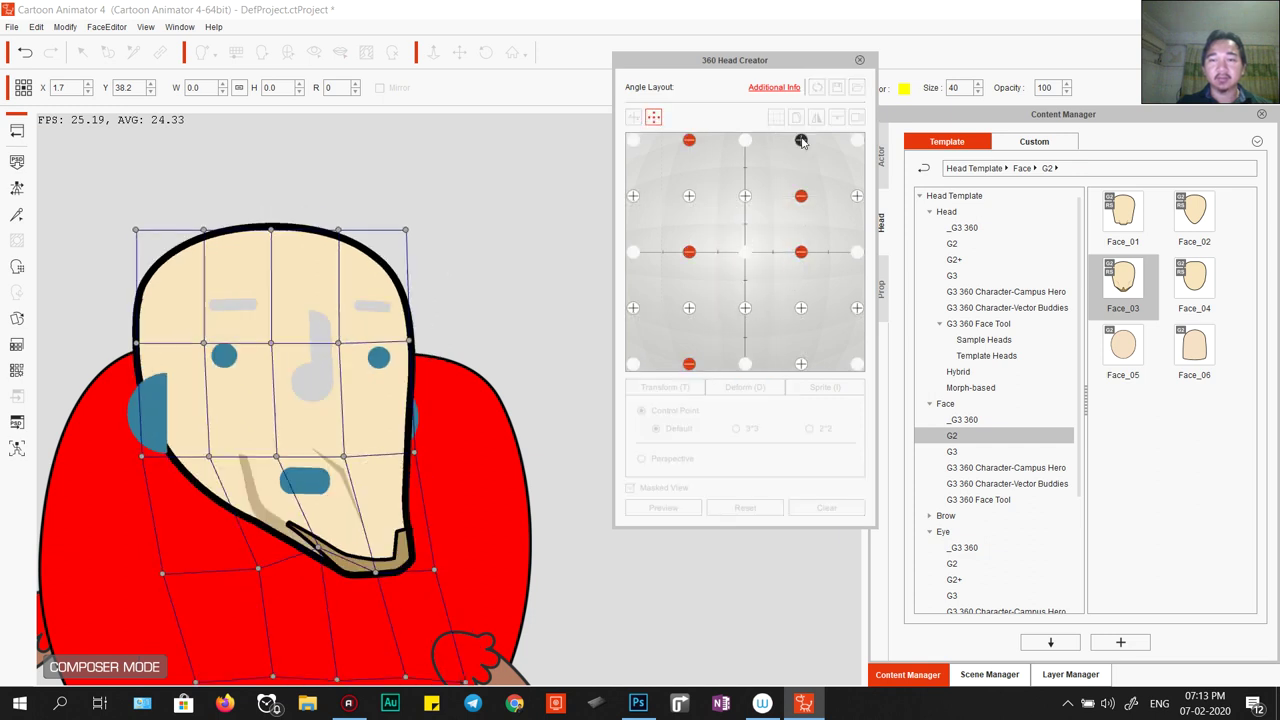
{"action": "left_click", "coordinate": [801, 141]}
{"action": "left_click", "coordinate": [801, 364]}
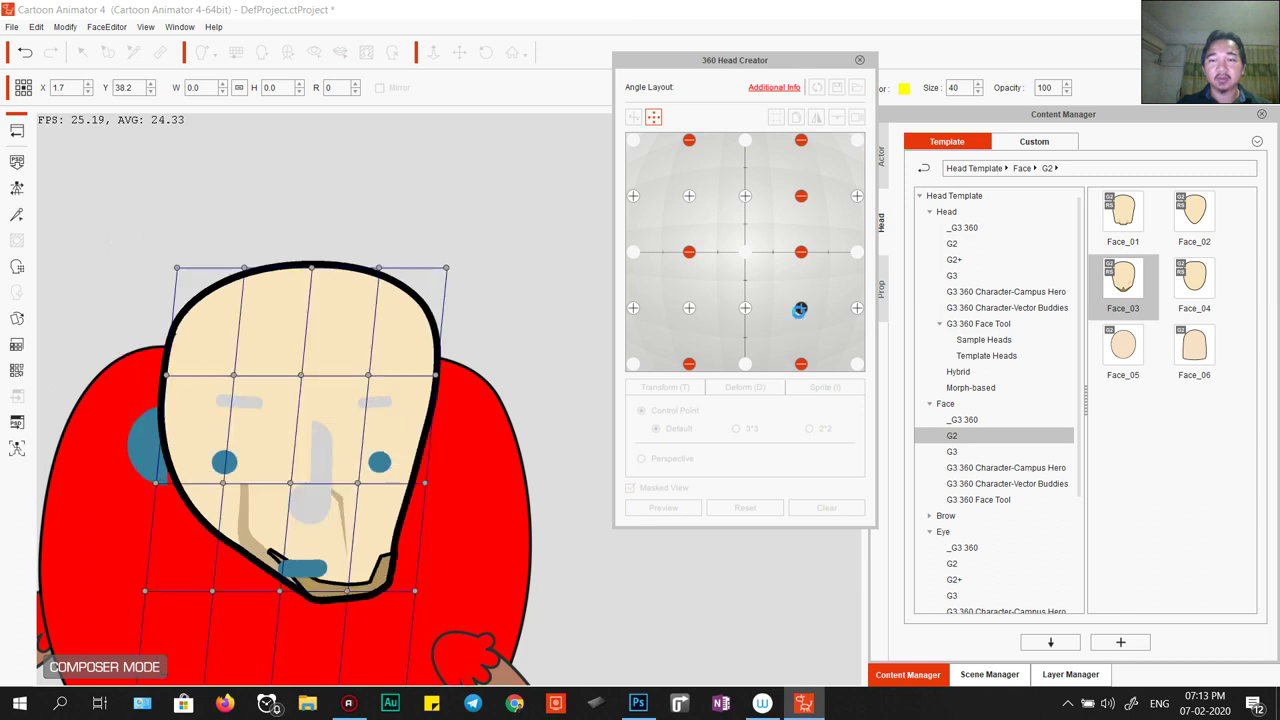
{"action": "left_click", "coordinate": [800, 310]}
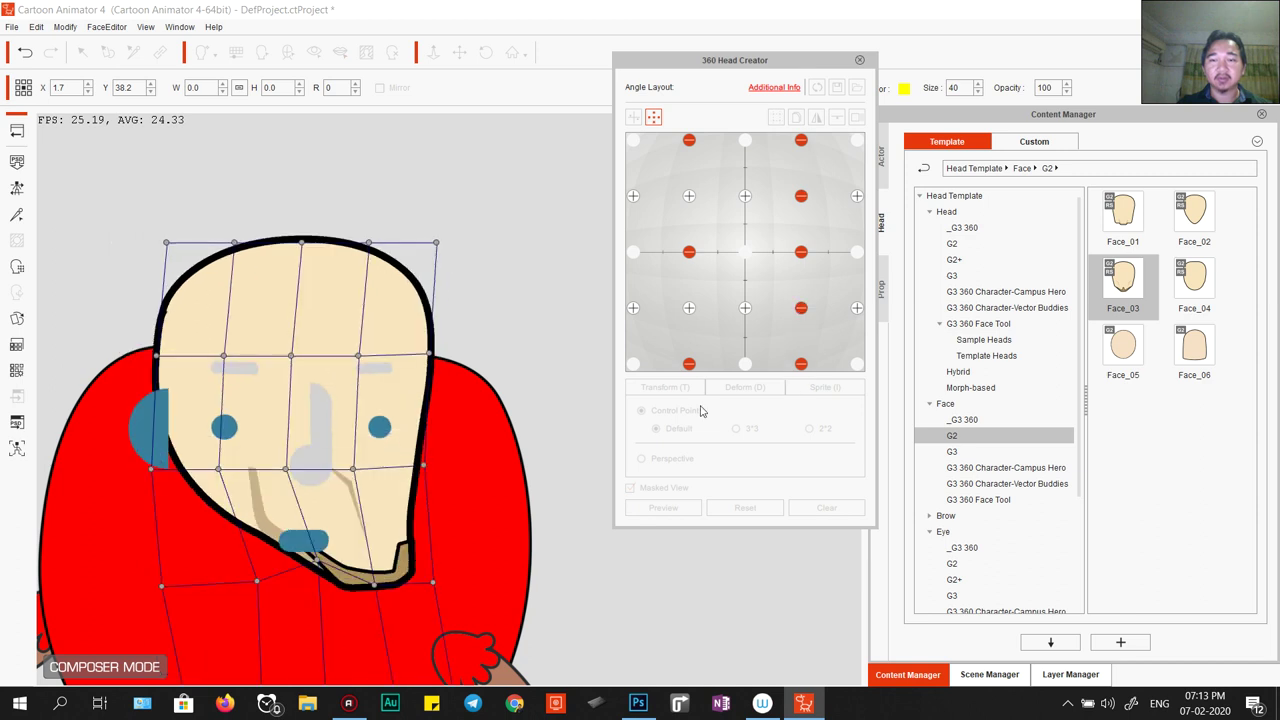
Remove the lower-middle and upper-middle points from the intermediate right column and finish editing the angle layout.
{"action": "left_click", "coordinate": [803, 310]}
{"action": "left_click", "coordinate": [636, 390]}
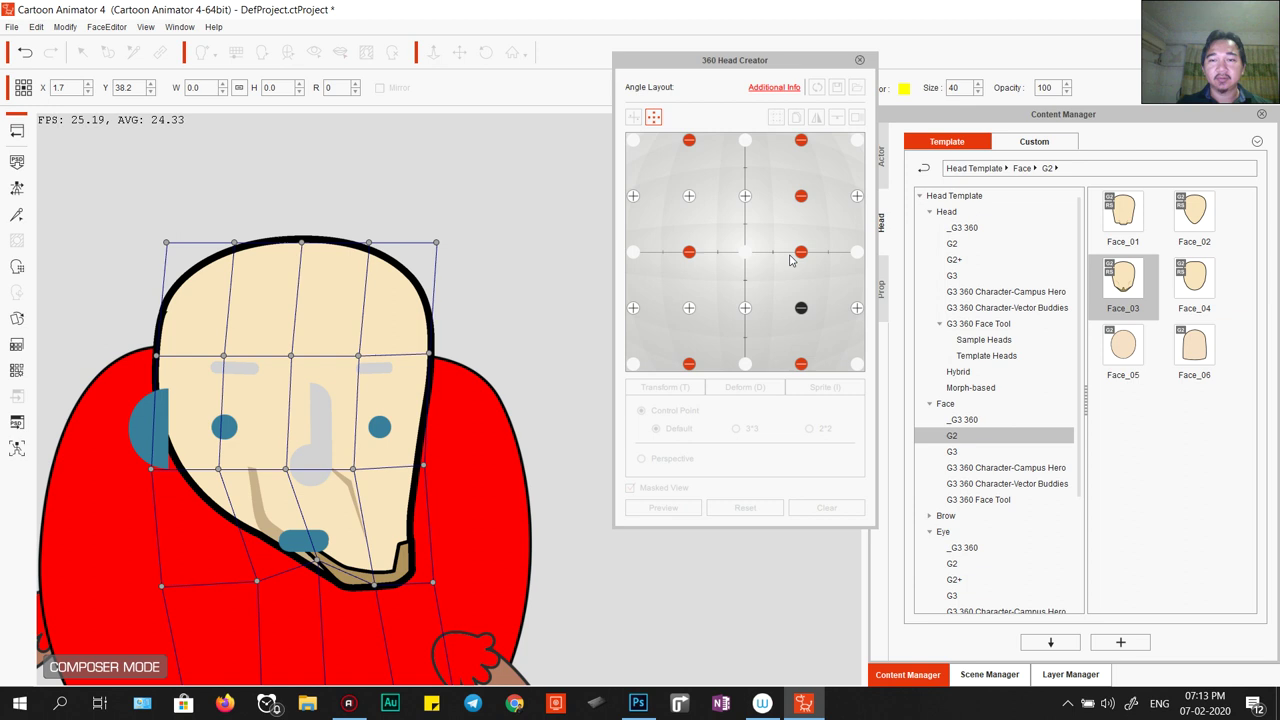
{"action": "left_click", "coordinate": [800, 198]}
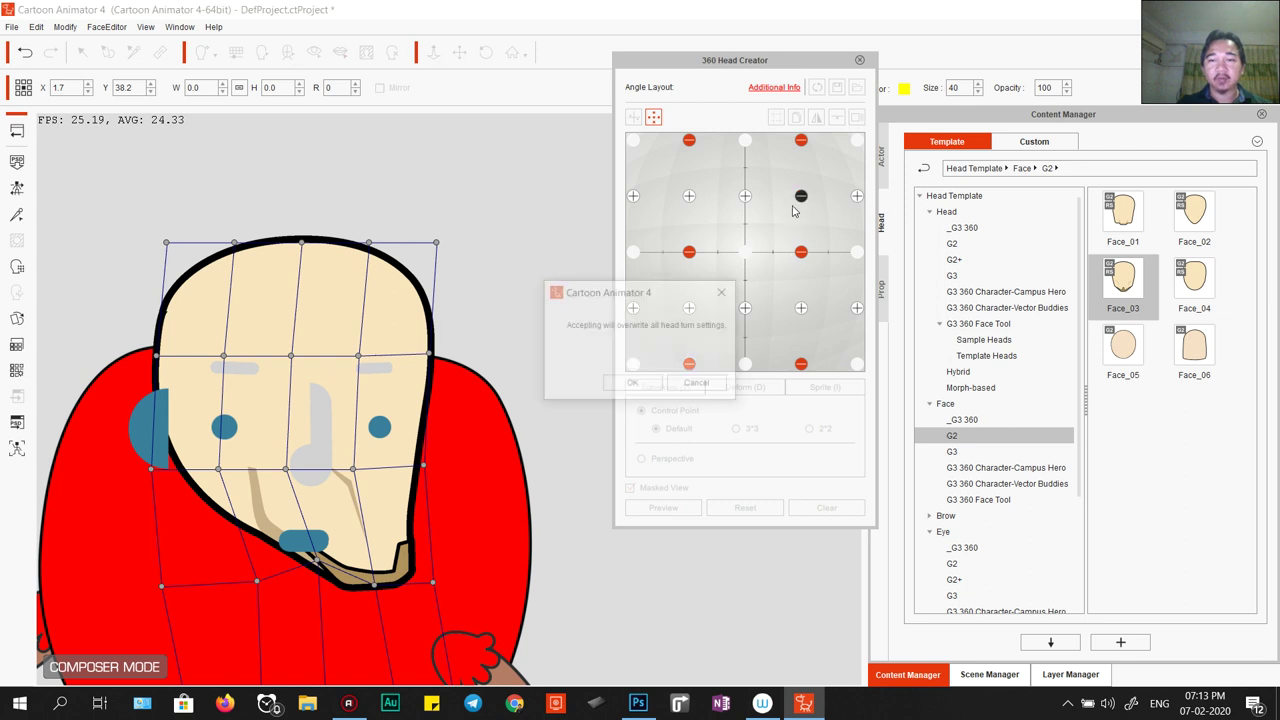
{"action": "left_click", "coordinate": [636, 386]}
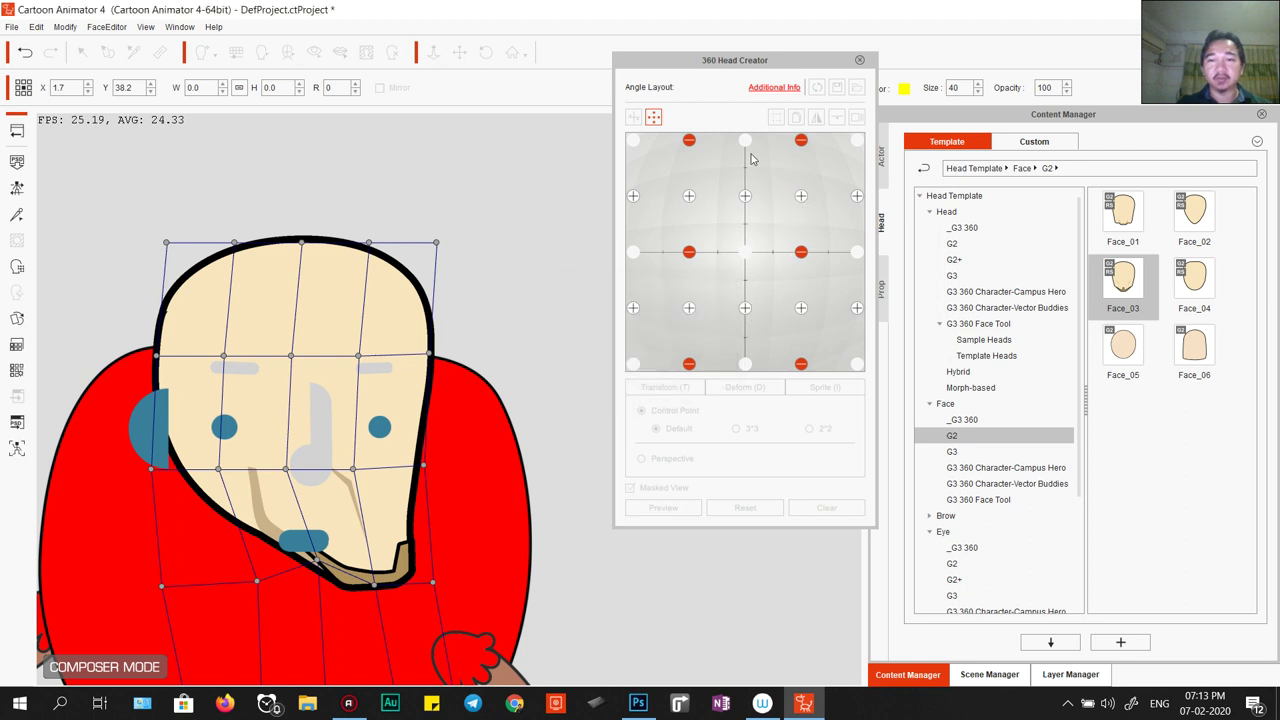
{"action": "left_click", "coordinate": [655, 118]}
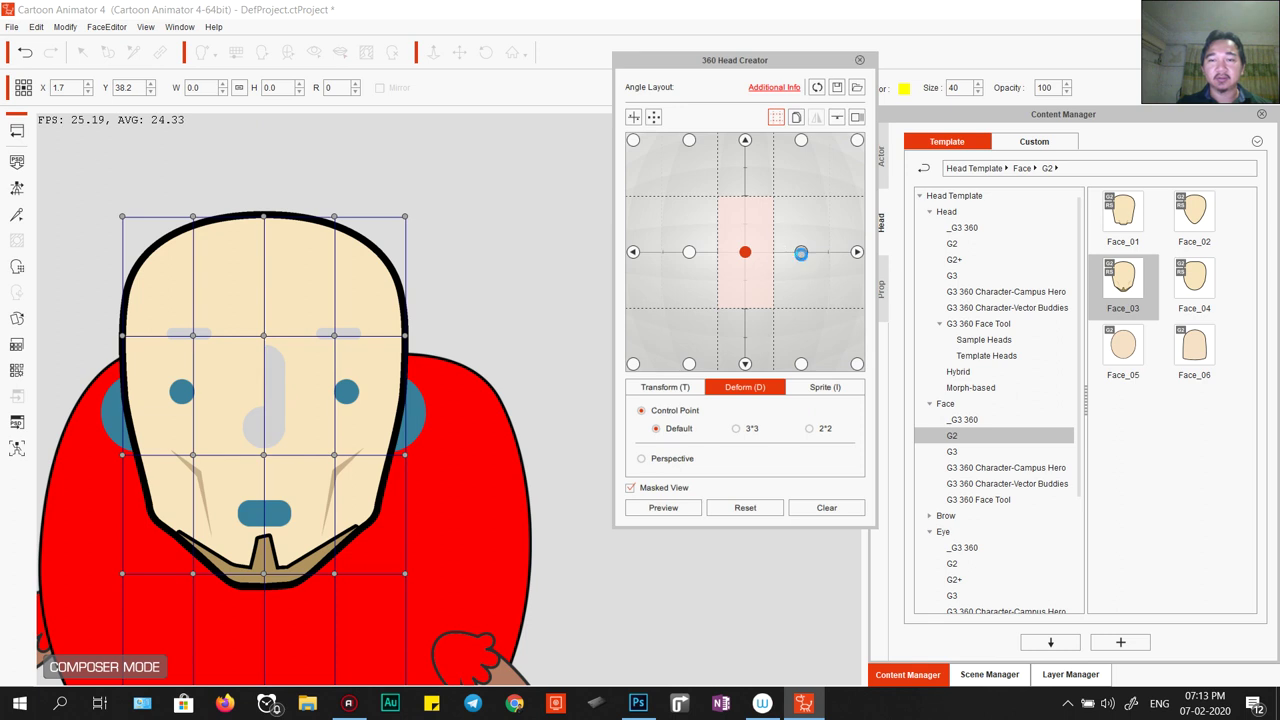
Deform the face at the middle intermediate right angle by shifting the chin's control-point row left and lowering its inner points.
{"action": "left_click", "coordinate": [800, 253]}
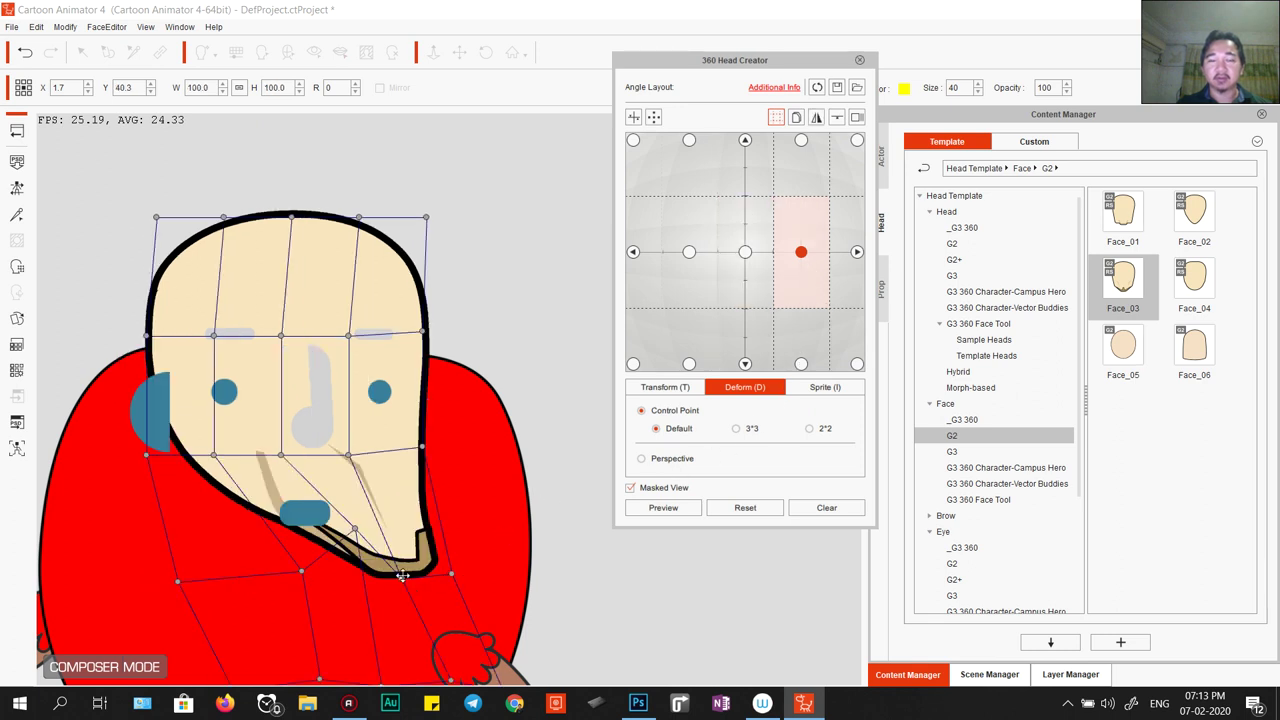
{"action": "left_click_drag", "start_coordinate": [360, 579], "coordinate": [378, 442]}
{"action": "left_click_drag", "start_coordinate": [194, 374], "coordinate": [470, 563]}
{"action": "left_click_drag", "start_coordinate": [242, 380], "coordinate": [320, 505]}
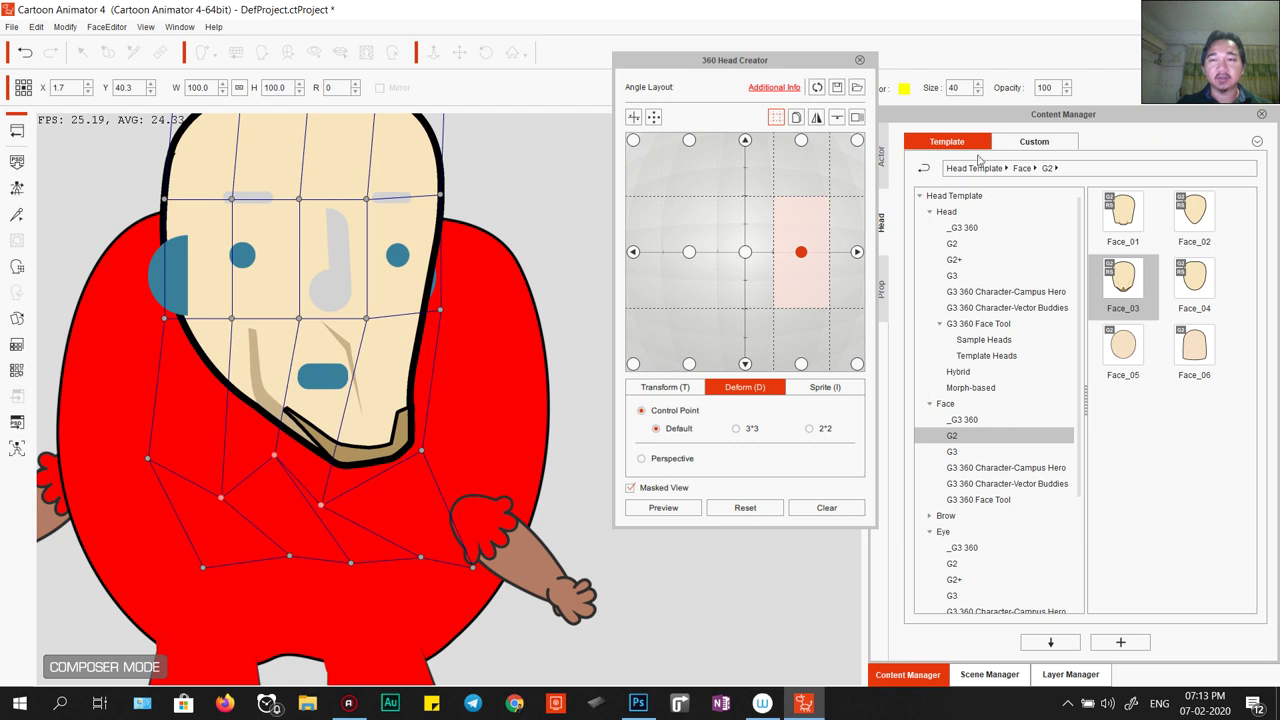
Overlay the front and full right angles as references and shift the face's two lower control-point rows left and slightly up.
{"action": "left_click", "coordinate": [857, 118]}
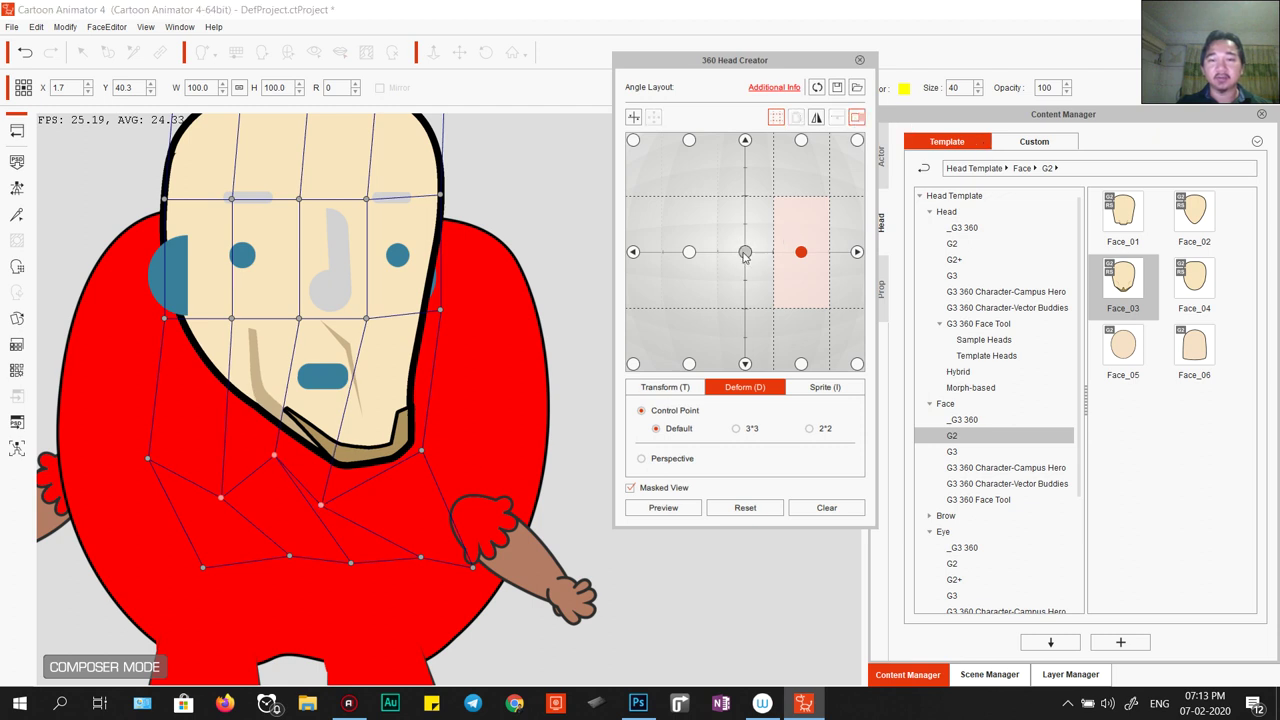
{"action": "mouse_move", "coordinate": [745, 254]}
{"action": "mouse_move", "coordinate": [421, 452]}
{"action": "left_mouse_down"}
{"action": "mouse_move", "coordinate": [430, 370]}
{"action": "mouse_move", "coordinate": [435, 450]}
{"action": "left_mouse_up"}
{"action": "left_click_drag", "start_coordinate": [502, 528], "coordinate": [131, 617]}
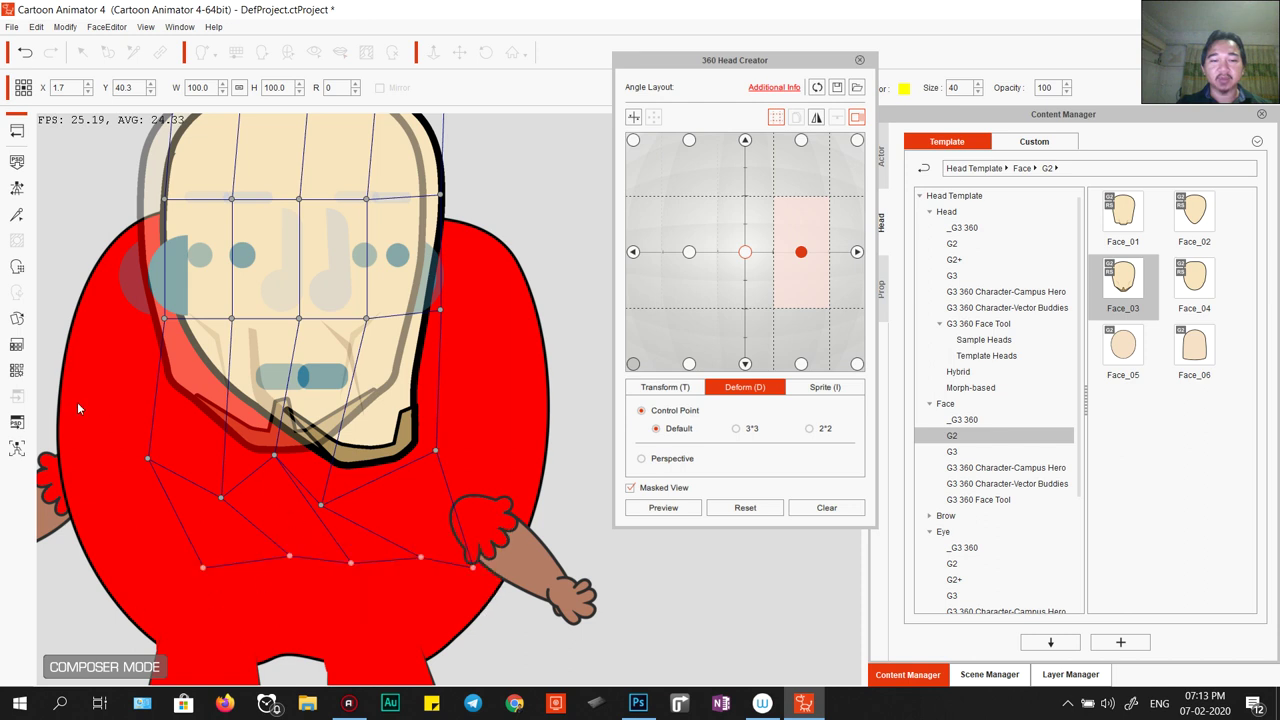
{"action": "left_click_drag", "start_coordinate": [78, 402], "coordinate": [680, 666]}
{"action": "mouse_move", "coordinate": [466, 557]}
{"action": "left_mouse_down"}
{"action": "mouse_move", "coordinate": [452, 532]}
{"action": "mouse_move", "coordinate": [424, 537]}
{"action": "mouse_move", "coordinate": [442, 530]}
{"action": "mouse_move", "coordinate": [446, 545]}
{"action": "left_mouse_up"}
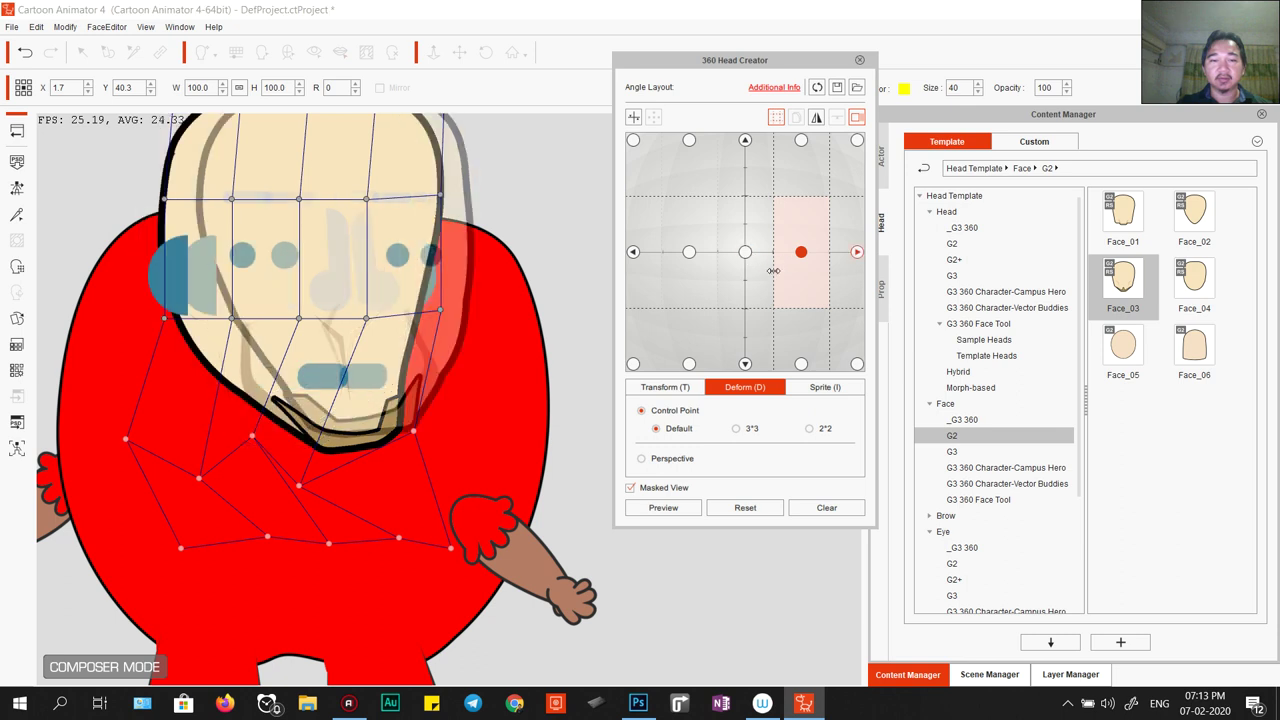
At the full right angle, shift the face's three leftmost cheek-row control points left.
{"action": "left_click", "coordinate": [857, 252]}
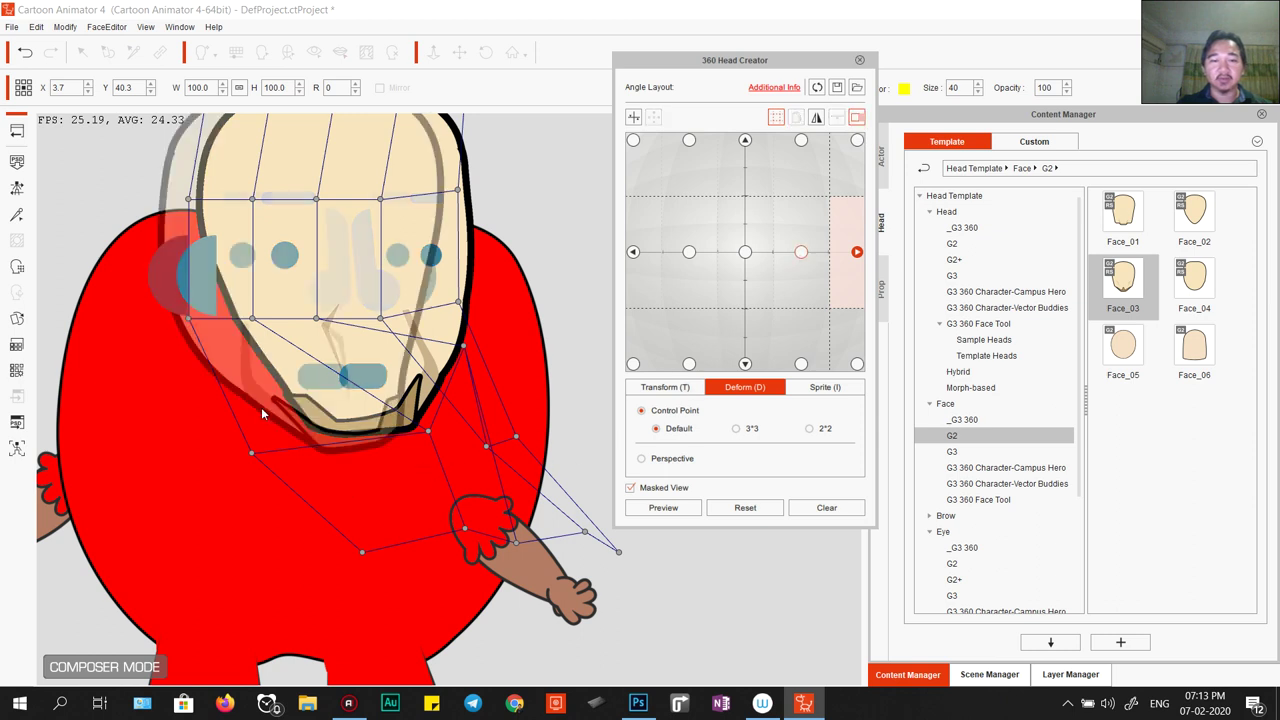
{"action": "left_click_drag", "start_coordinate": [261, 407], "coordinate": [782, 668]}
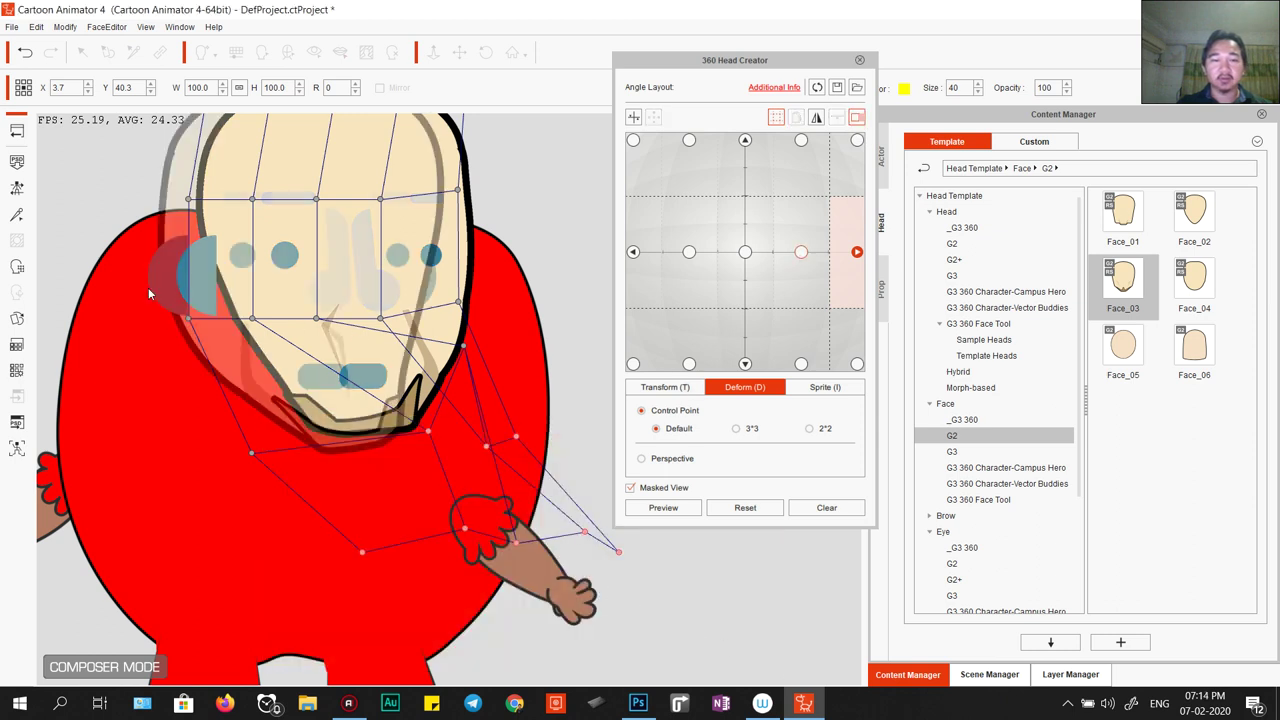
{"action": "left_click_drag", "start_coordinate": [316, 318], "coordinate": [235, 315]}
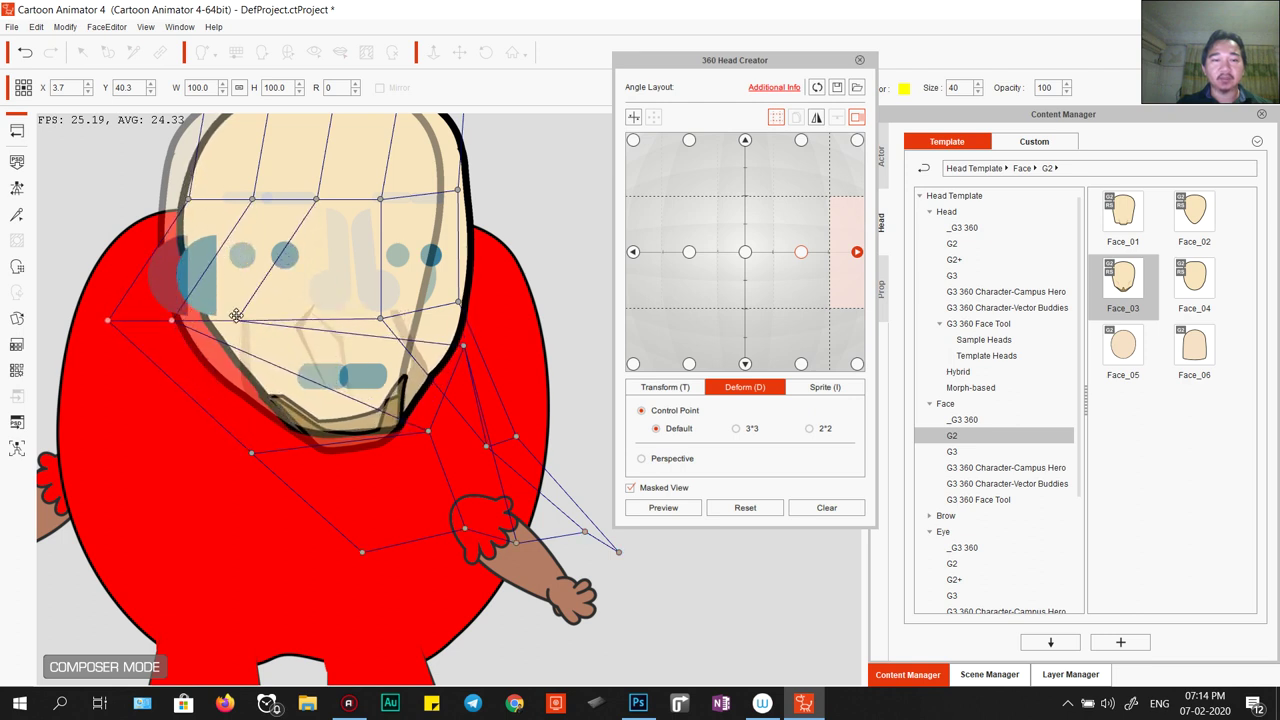
Reposition the left cheek and jaw control points individually to round out the full right angle's face outline, and preview the head turn.
{"action": "left_click_drag", "start_coordinate": [251, 455], "coordinate": [323, 476]}
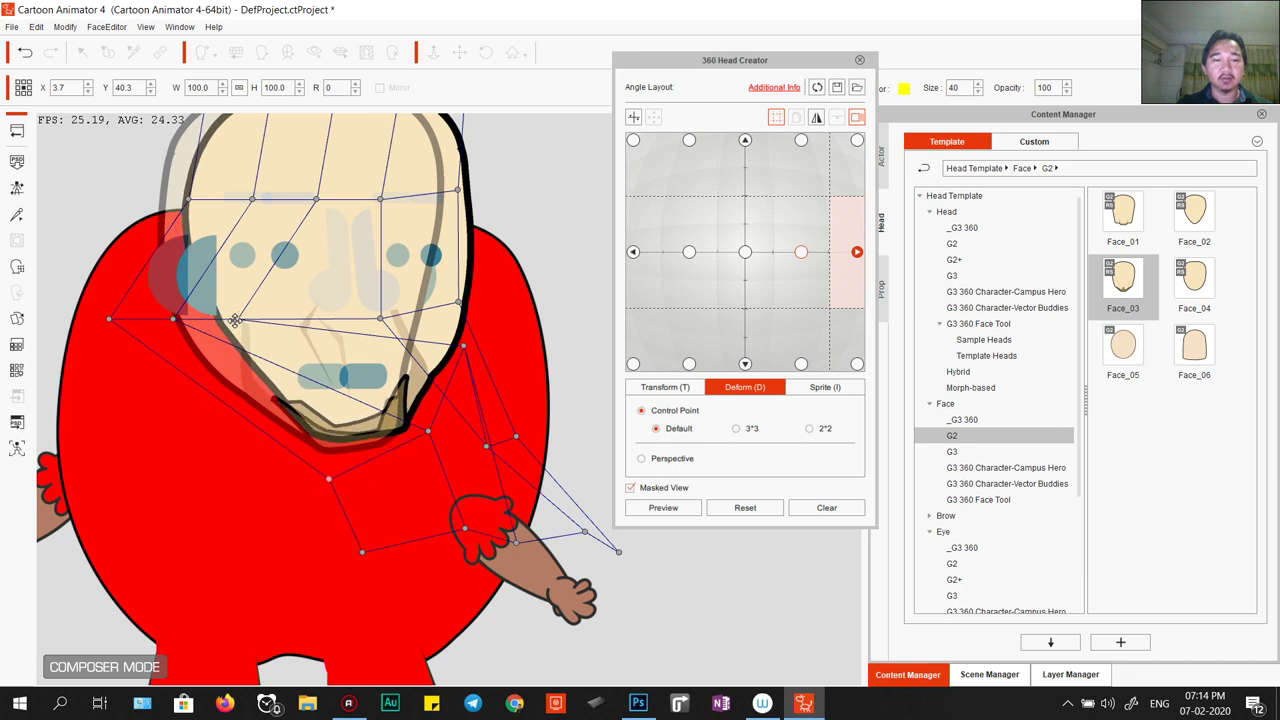
{"action": "left_click_drag", "start_coordinate": [234, 320], "coordinate": [270, 338]}
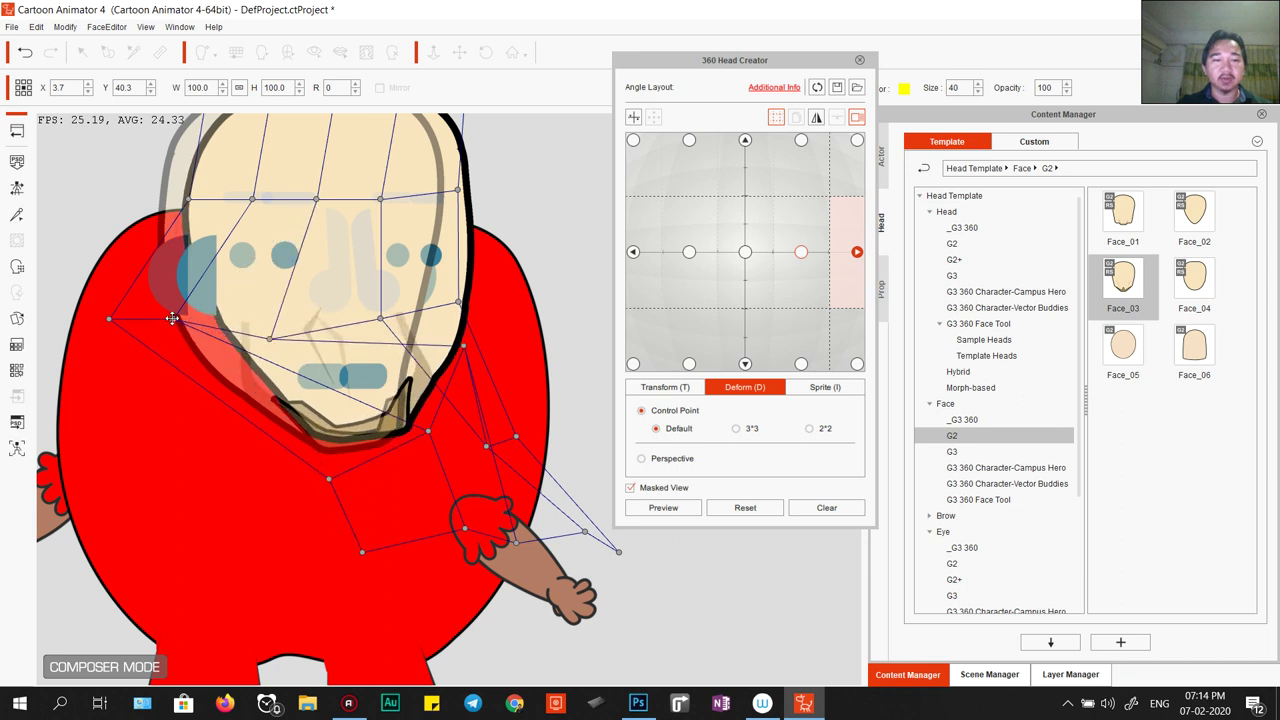
{"action": "mouse_move", "coordinate": [172, 318]}
{"action": "left_mouse_down"}
{"action": "mouse_move", "coordinate": [126, 317]}
{"action": "mouse_move", "coordinate": [192, 322]}
{"action": "left_mouse_up"}
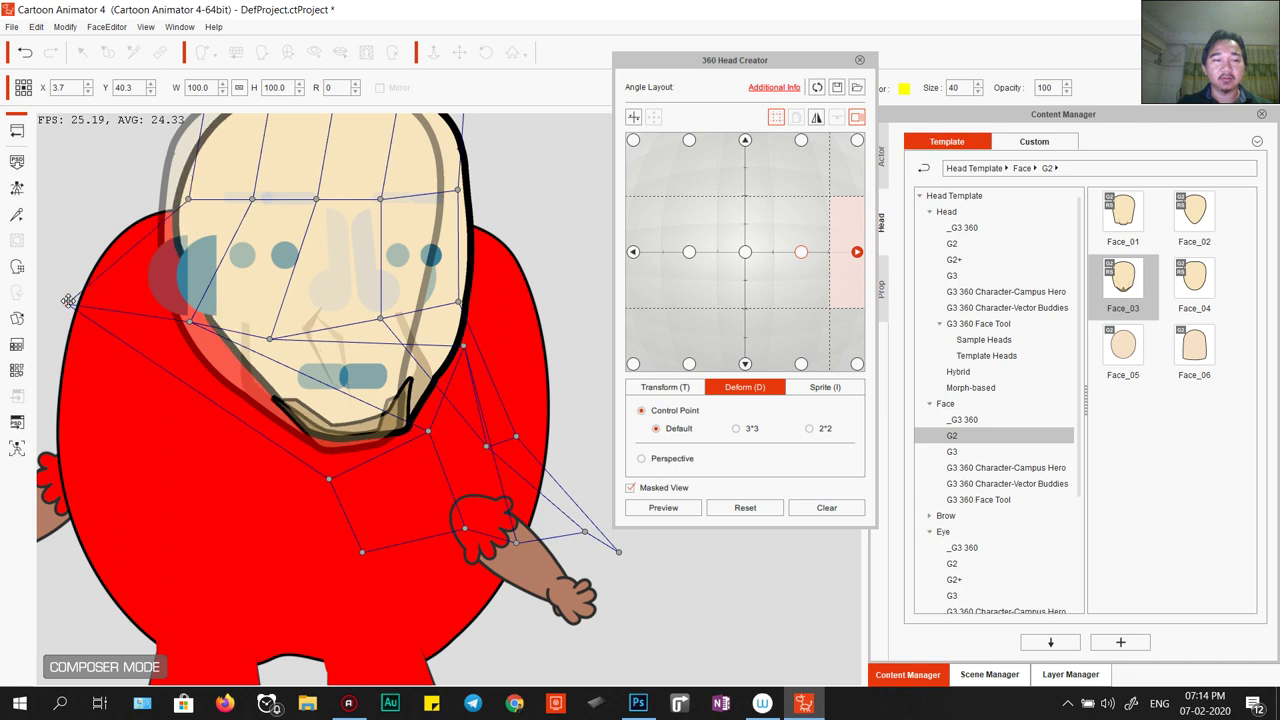
{"action": "left_click_drag", "start_coordinate": [110, 316], "coordinate": [75, 297]}
{"action": "left_click_drag", "start_coordinate": [270, 339], "coordinate": [264, 338]}
{"action": "left_click_drag", "start_coordinate": [190, 323], "coordinate": [167, 360]}
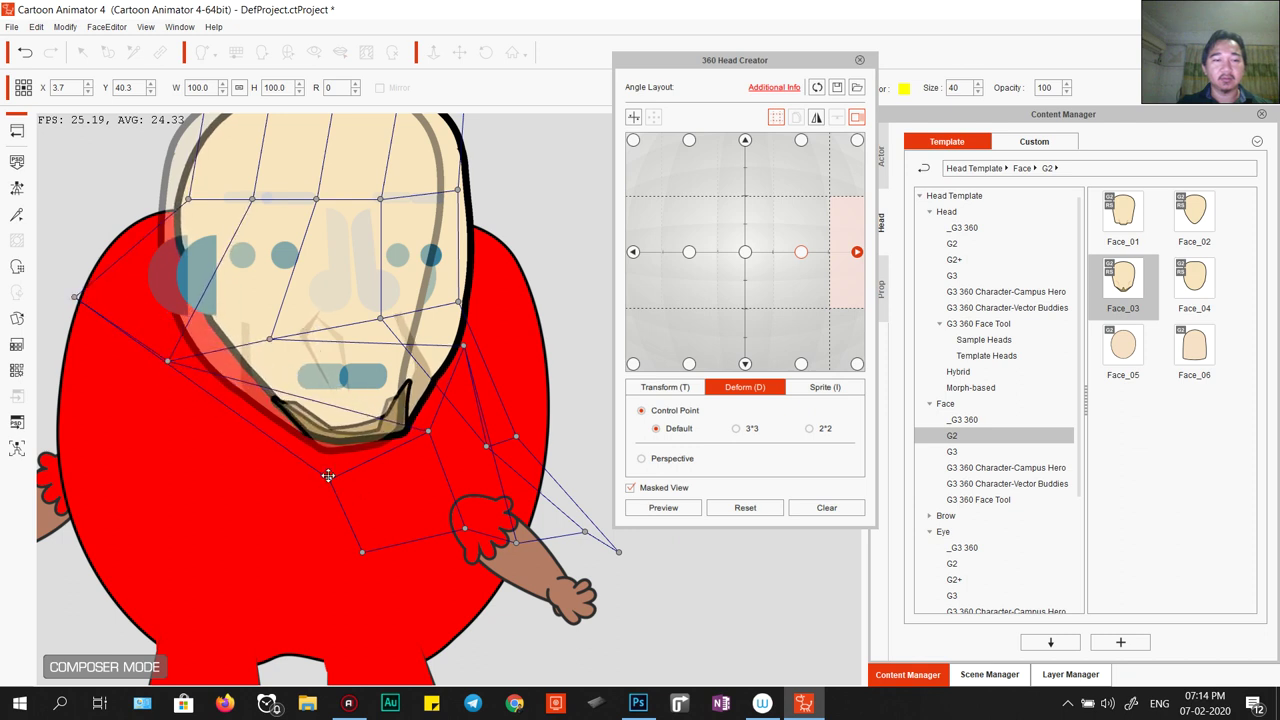
{"action": "left_click_drag", "start_coordinate": [328, 475], "coordinate": [326, 437]}
{"action": "left_click_drag", "start_coordinate": [270, 339], "coordinate": [301, 342]}
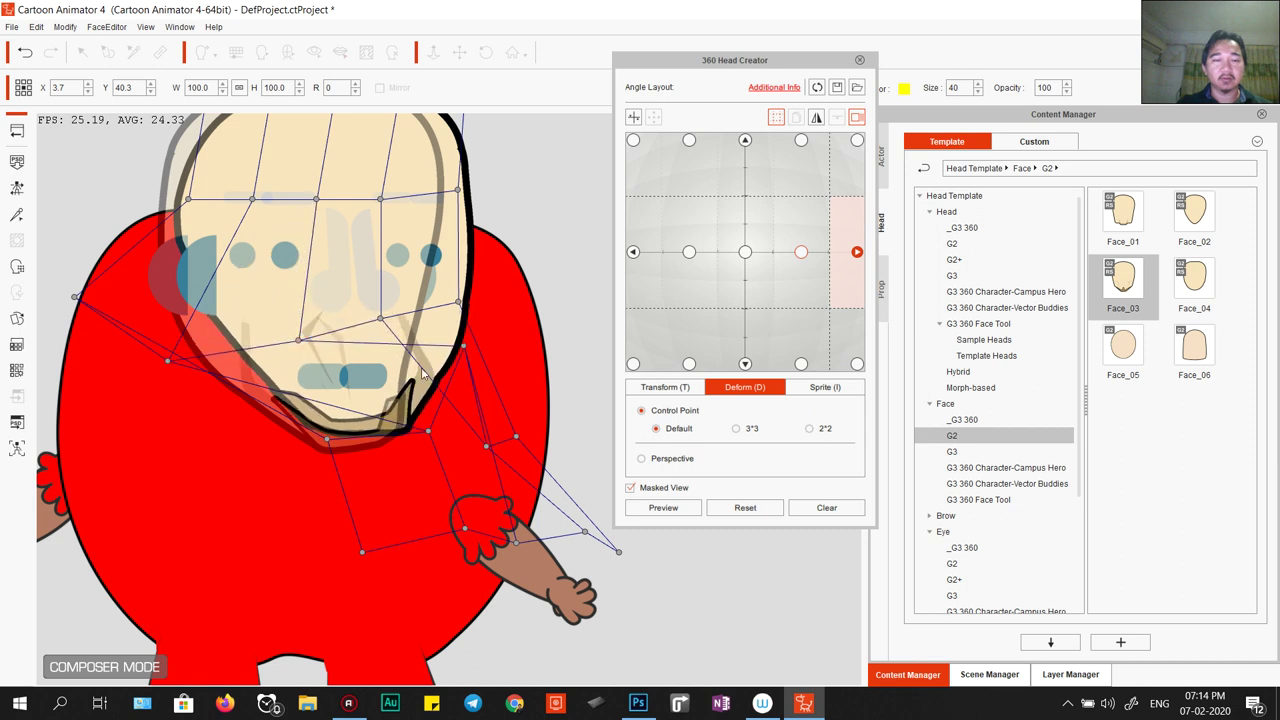
{"action": "left_click", "coordinate": [678, 506]}
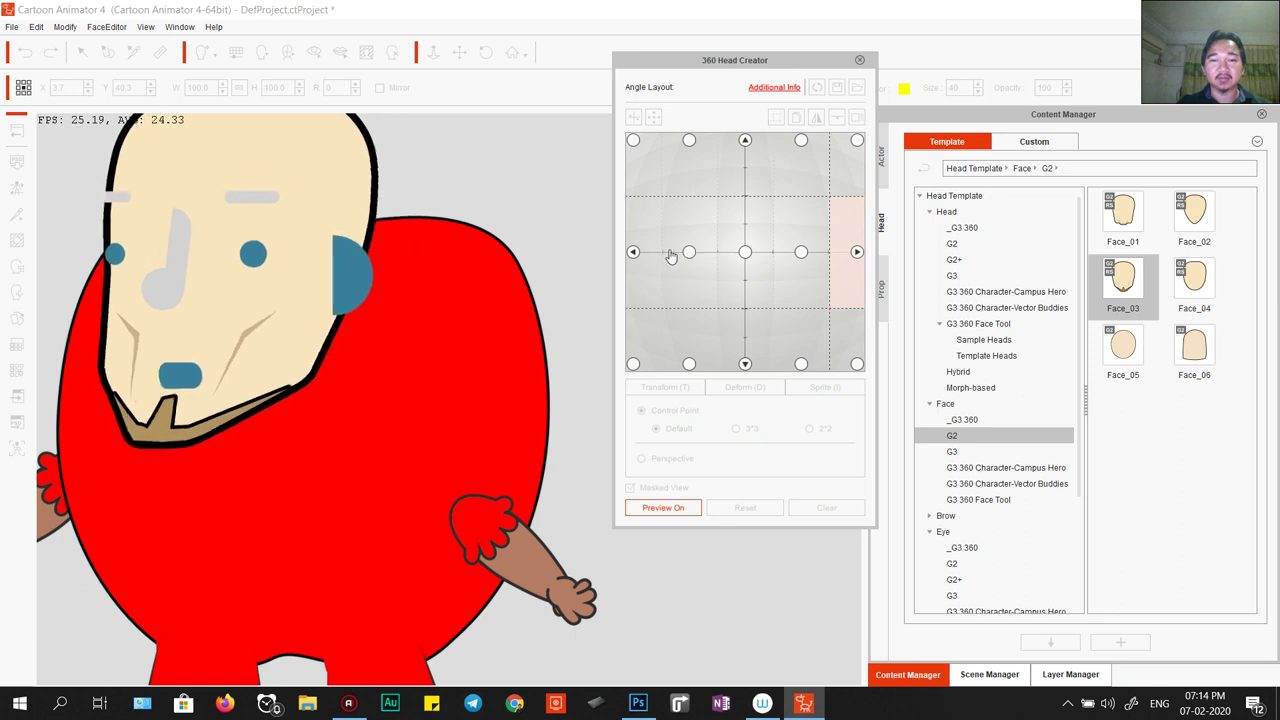
{"action": "left_click", "coordinate": [666, 508]}
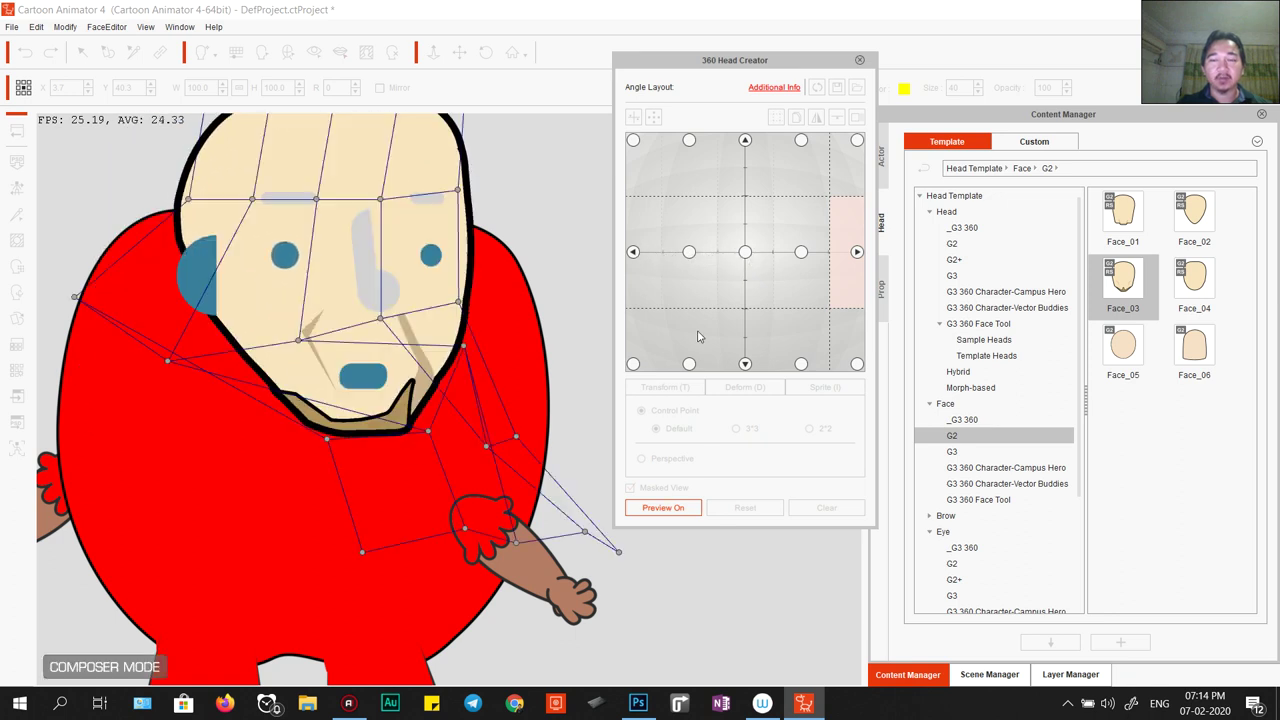
Mirror the middle intermediate left angle's transform, deform and sprite onto the intermediate right angle, using Selected as mirror target, and preview the head turn.
{"action": "left_click", "coordinate": [689, 252]}
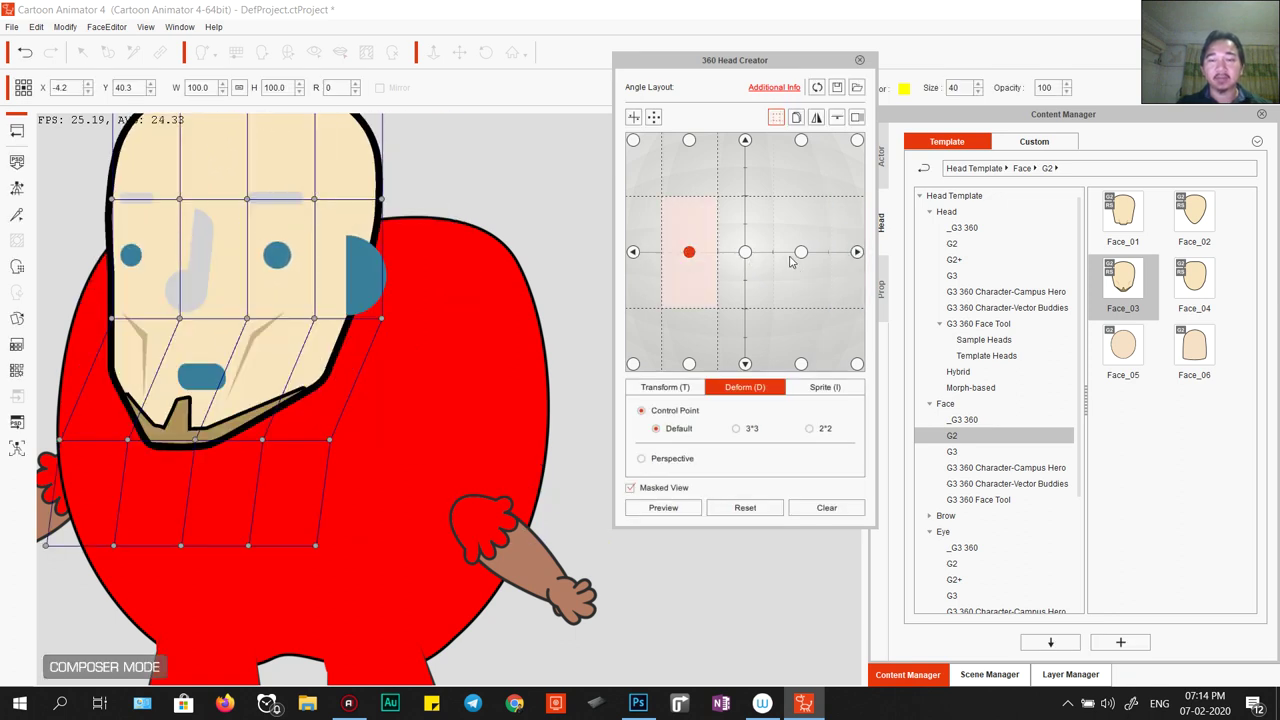
{"action": "left_click", "coordinate": [816, 118]}
{"action": "left_click", "coordinate": [958, 200]}
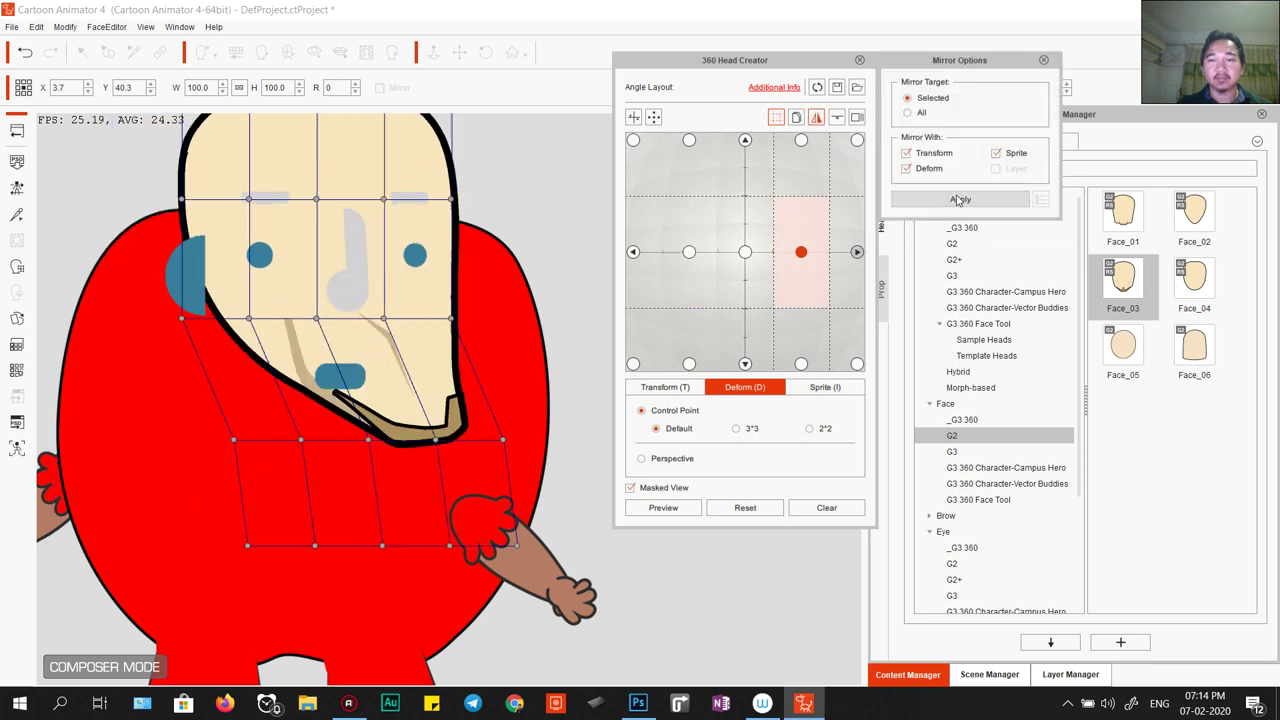
{"action": "left_click", "coordinate": [689, 252]}
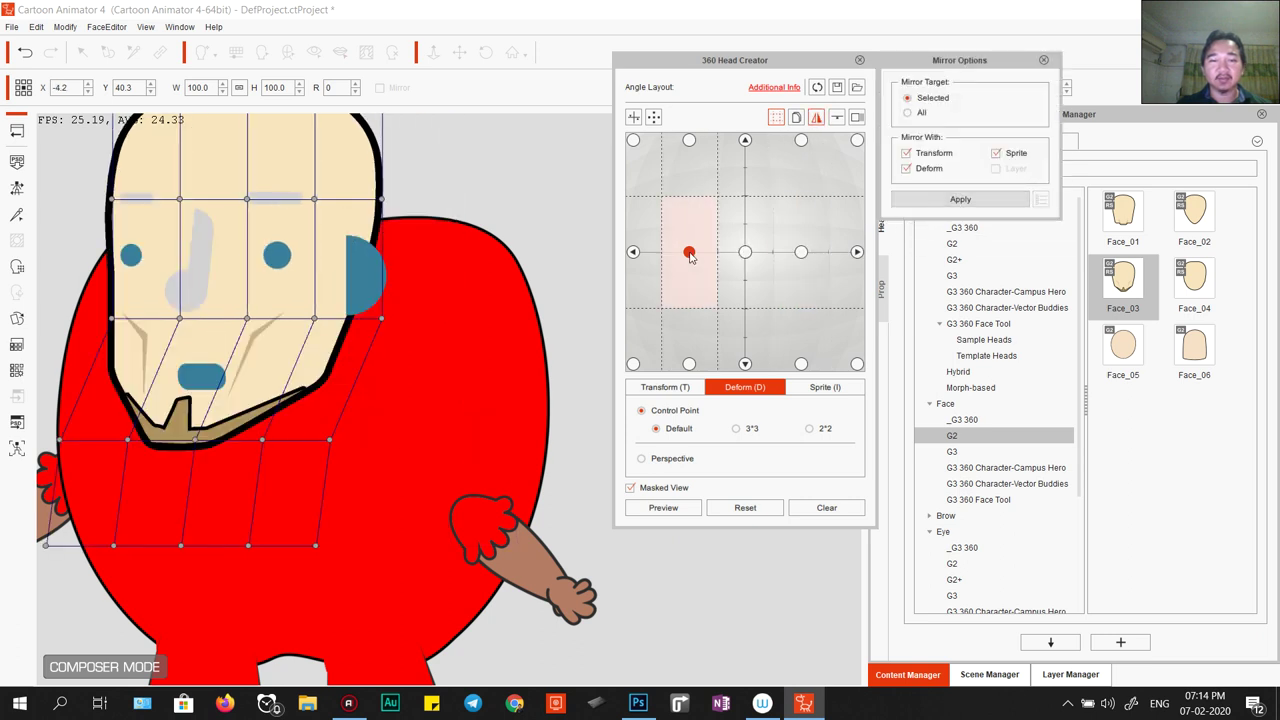
{"action": "left_click", "coordinate": [801, 252]}
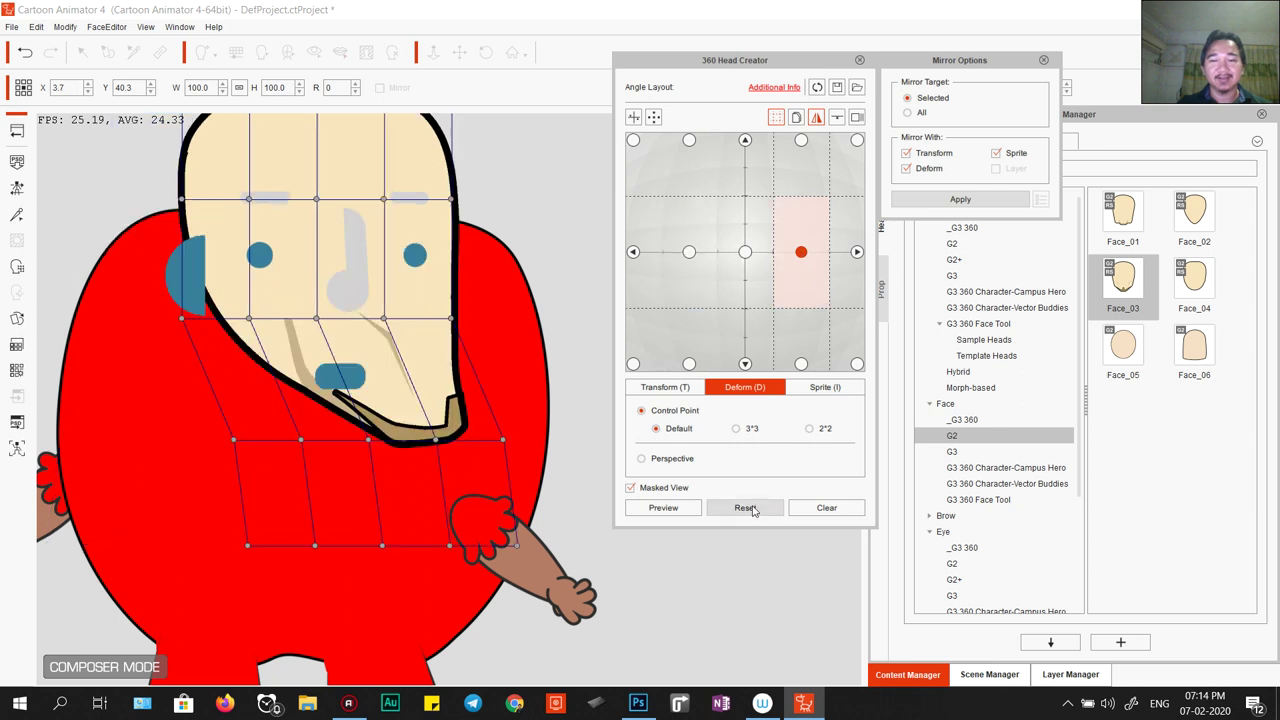
{"action": "left_click", "coordinate": [663, 507]}
{"action": "mouse_move", "coordinate": [754, 258]}
{"action": "left_mouse_down"}
{"action": "mouse_move", "coordinate": [834, 254]}
{"action": "mouse_move", "coordinate": [771, 260]}
{"action": "left_mouse_up"}
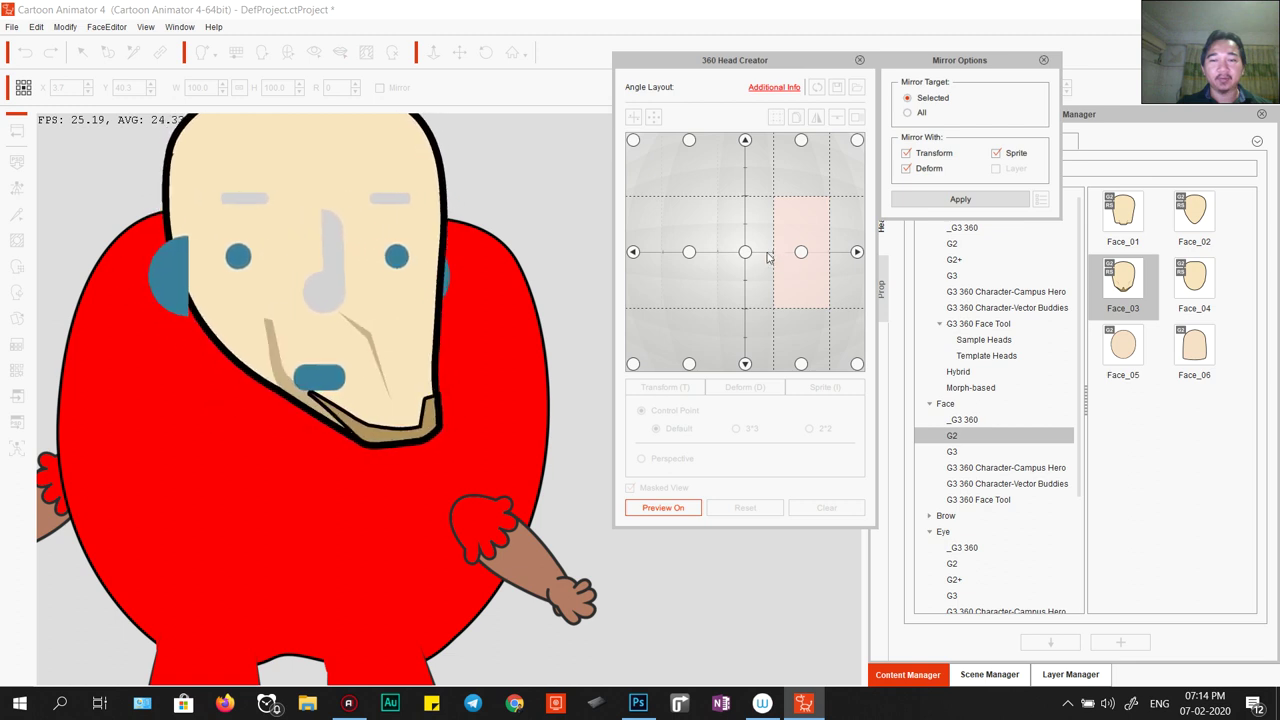
{"action": "left_click", "coordinate": [655, 510]}
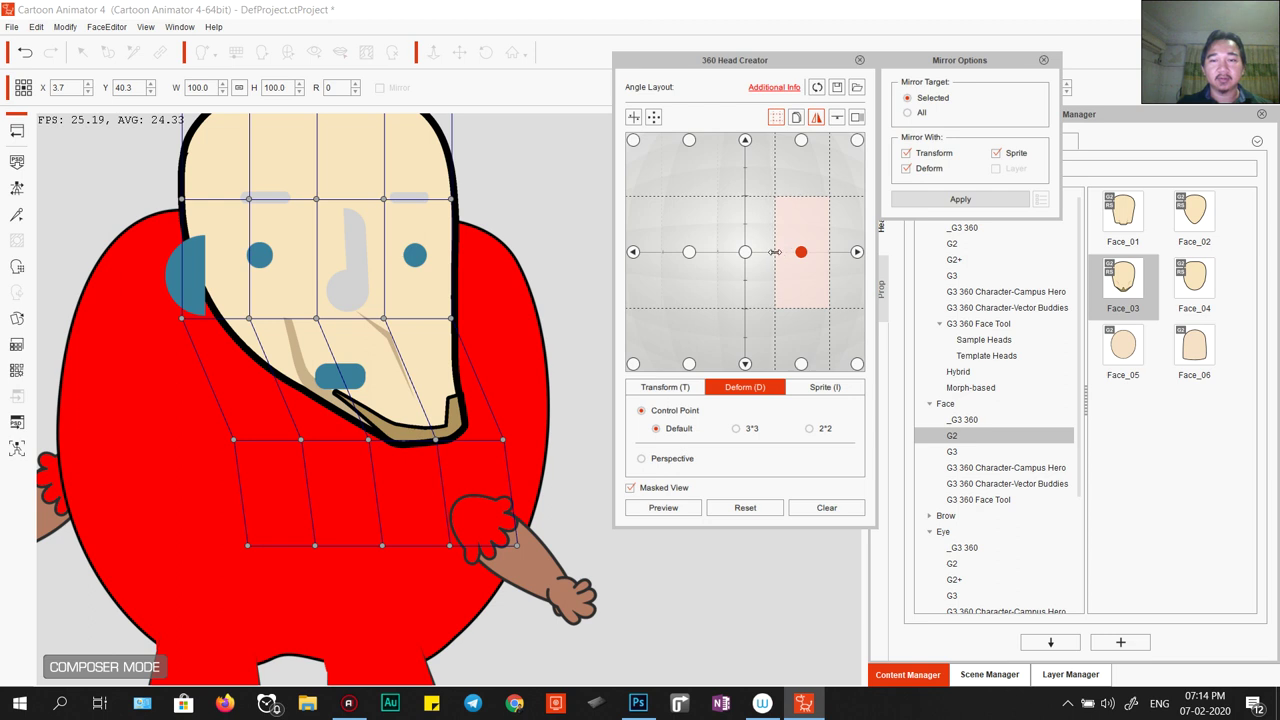
Move the intermediate right zone's left boundary close to its angle point, fine-tune its right boundary with previews, and close the 360 Head Creator.
{"action": "left_click_drag", "start_coordinate": [775, 252], "coordinate": [812, 254]}
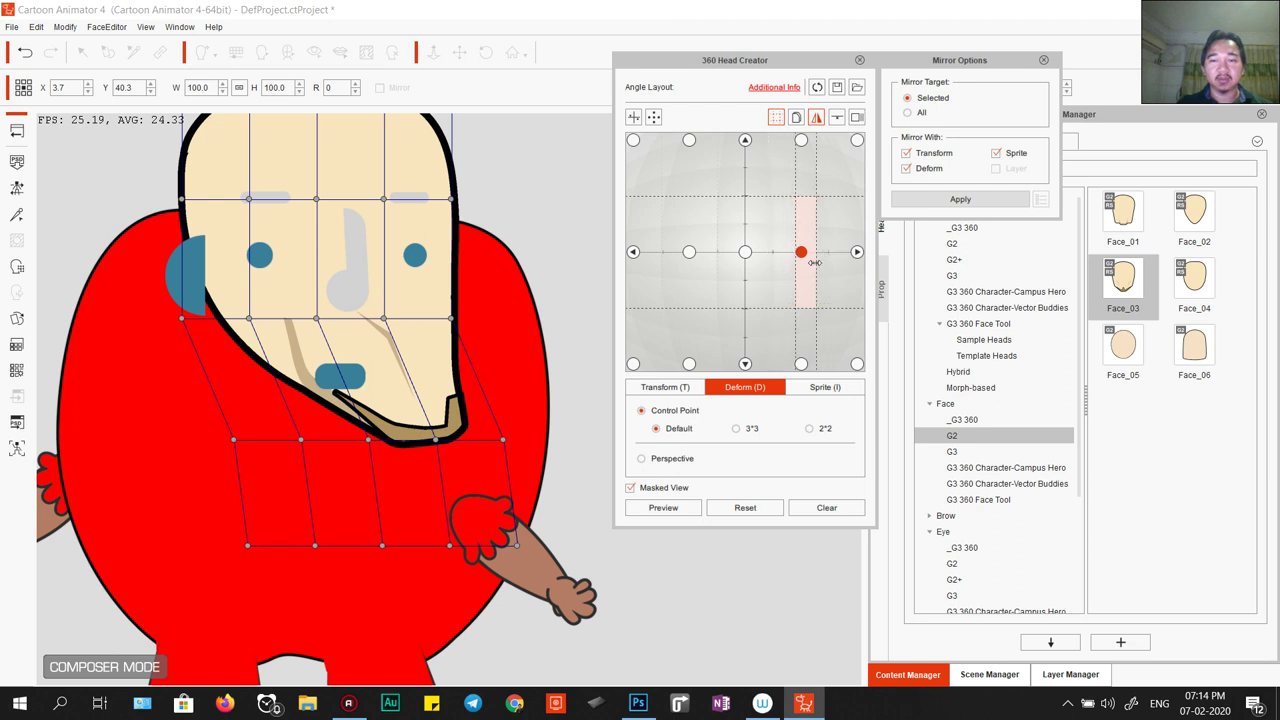
{"action": "left_click", "coordinate": [663, 507]}
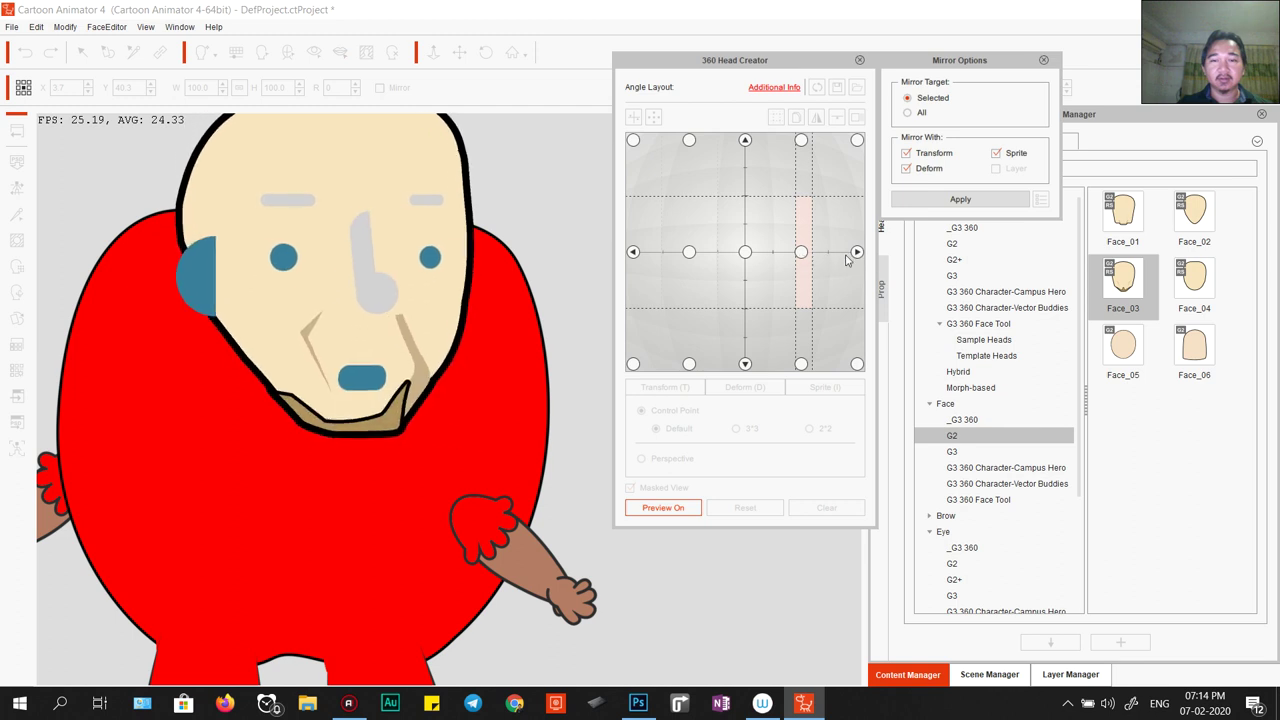
{"action": "left_click", "coordinate": [665, 507]}
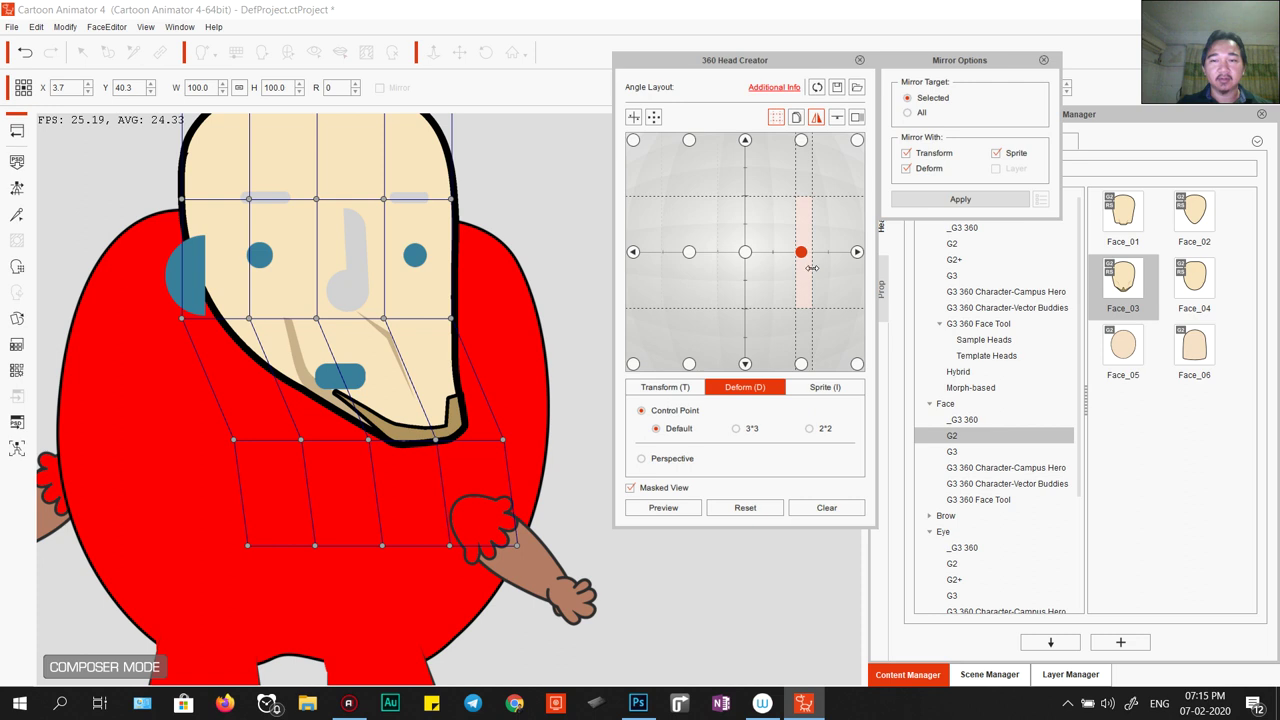
{"action": "left_click_drag", "start_coordinate": [812, 268], "coordinate": [828, 268]}
{"action": "left_click", "coordinate": [663, 507]}
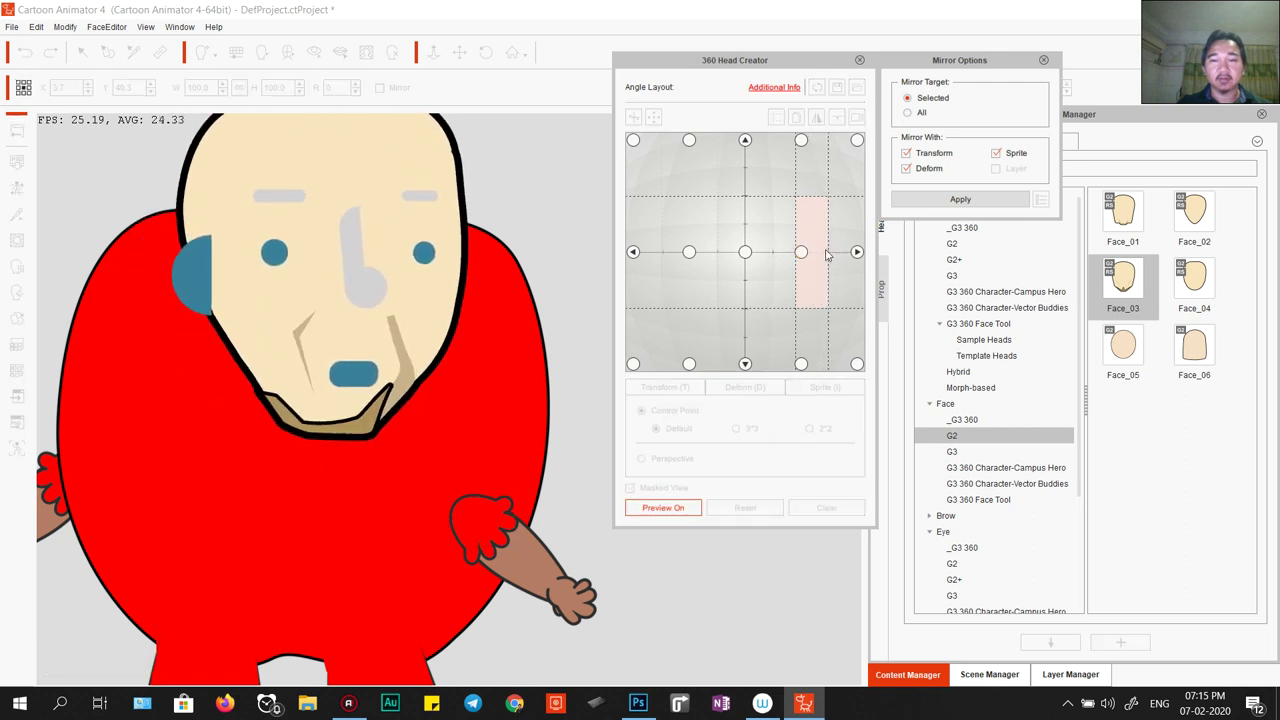
{"action": "left_click", "coordinate": [776, 279]}
{"action": "left_click", "coordinate": [857, 66]}
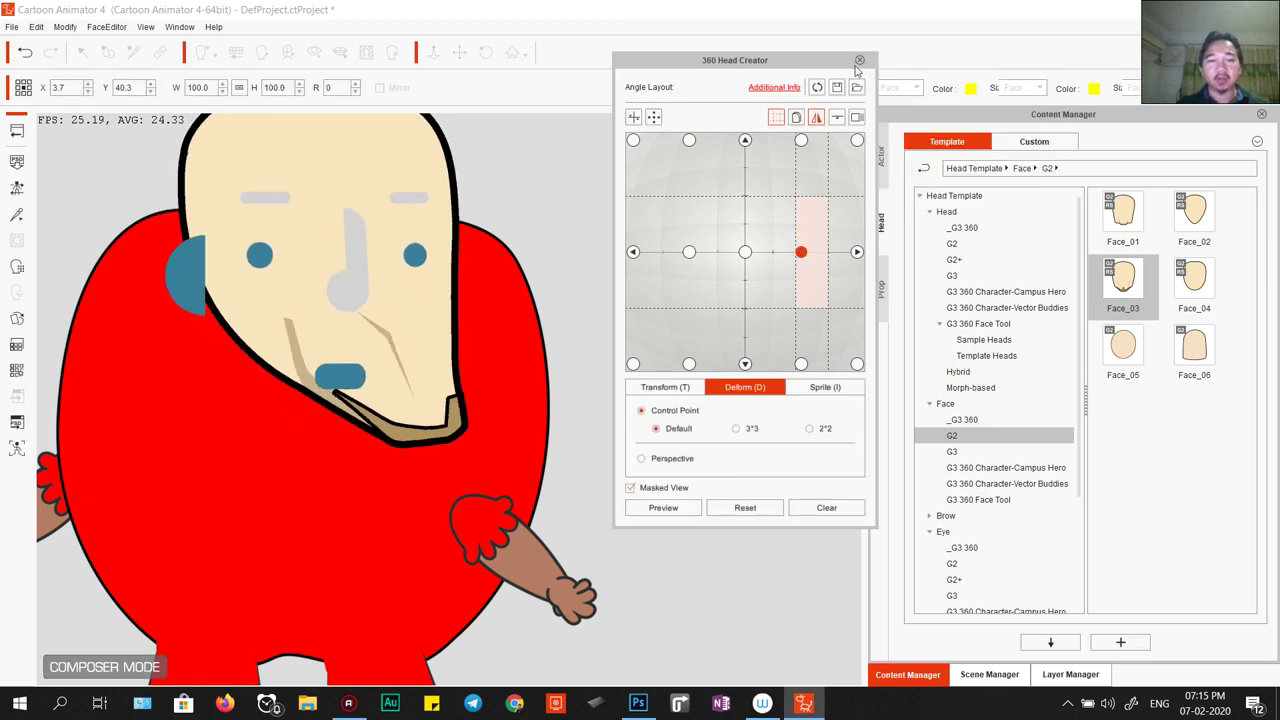
{"action": "left_click", "coordinate": [859, 61]}
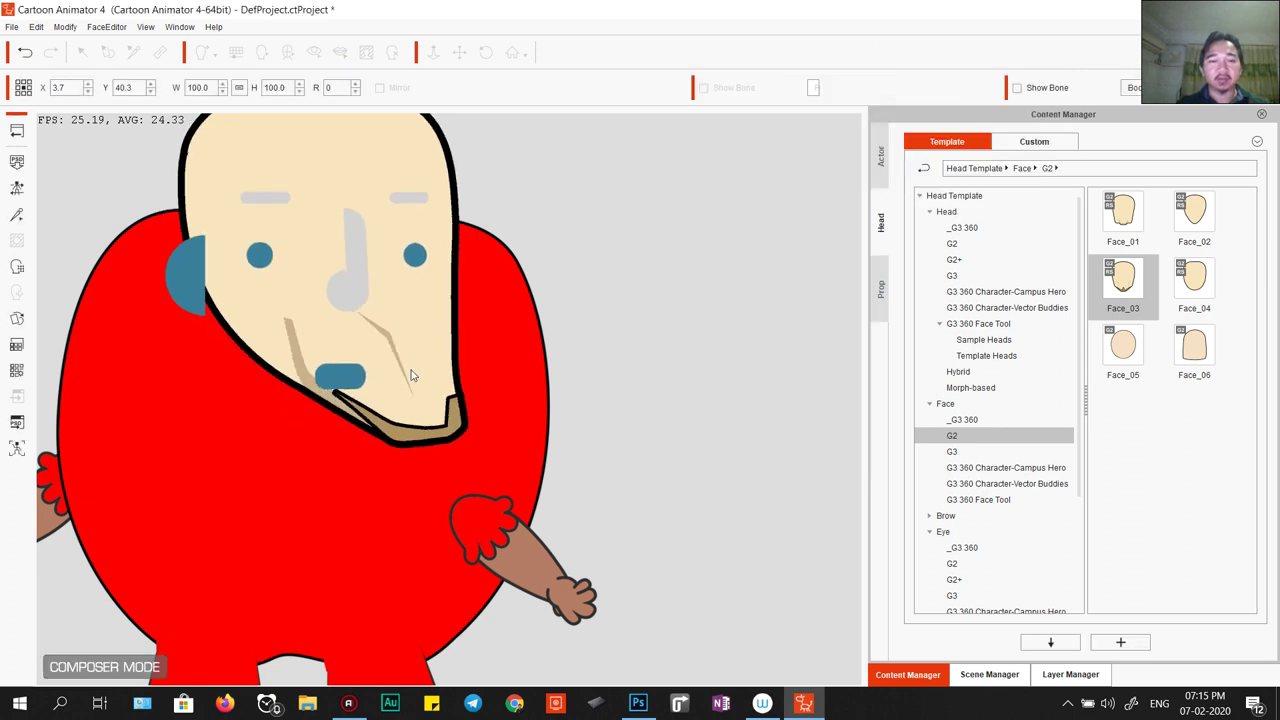
Export the character to Photoshop with head and body in two separate files, editing the current angle, close the head file and return to Cartoon Animator.
{"action": "left_click", "coordinate": [16, 422]}
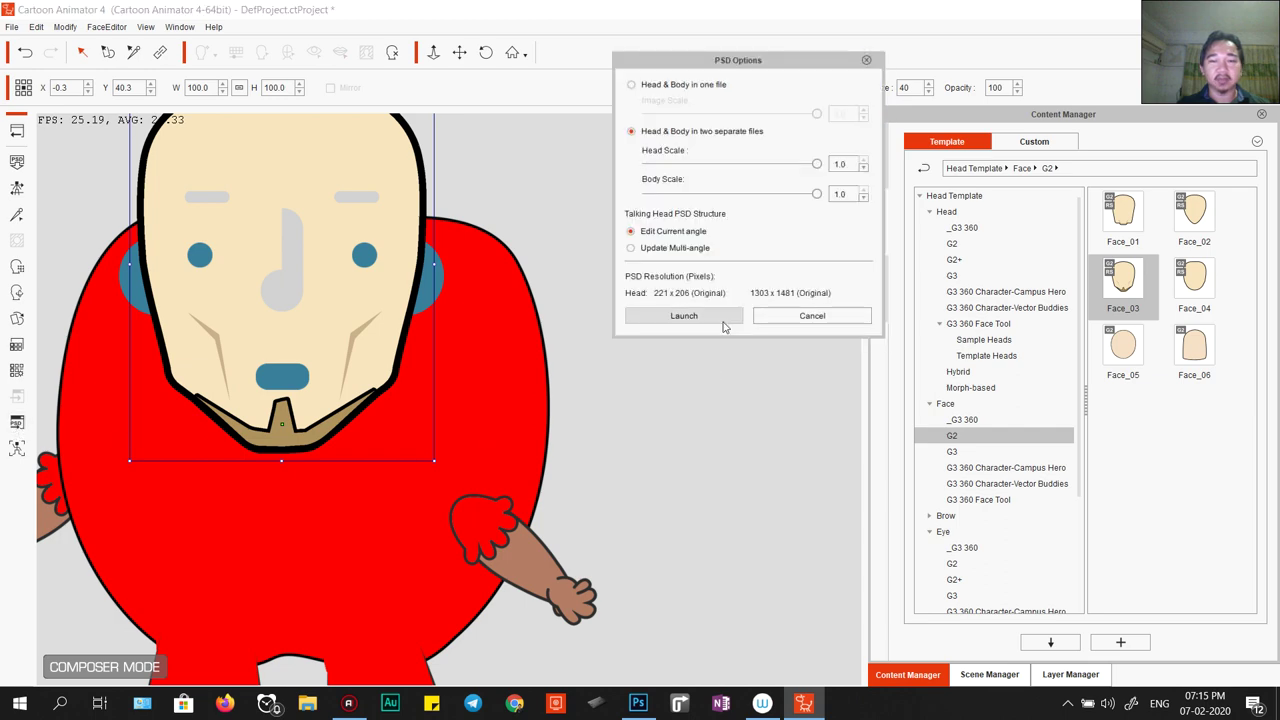
{"action": "left_click", "coordinate": [684, 315]}
{"action": "left_click", "coordinate": [823, 226]}
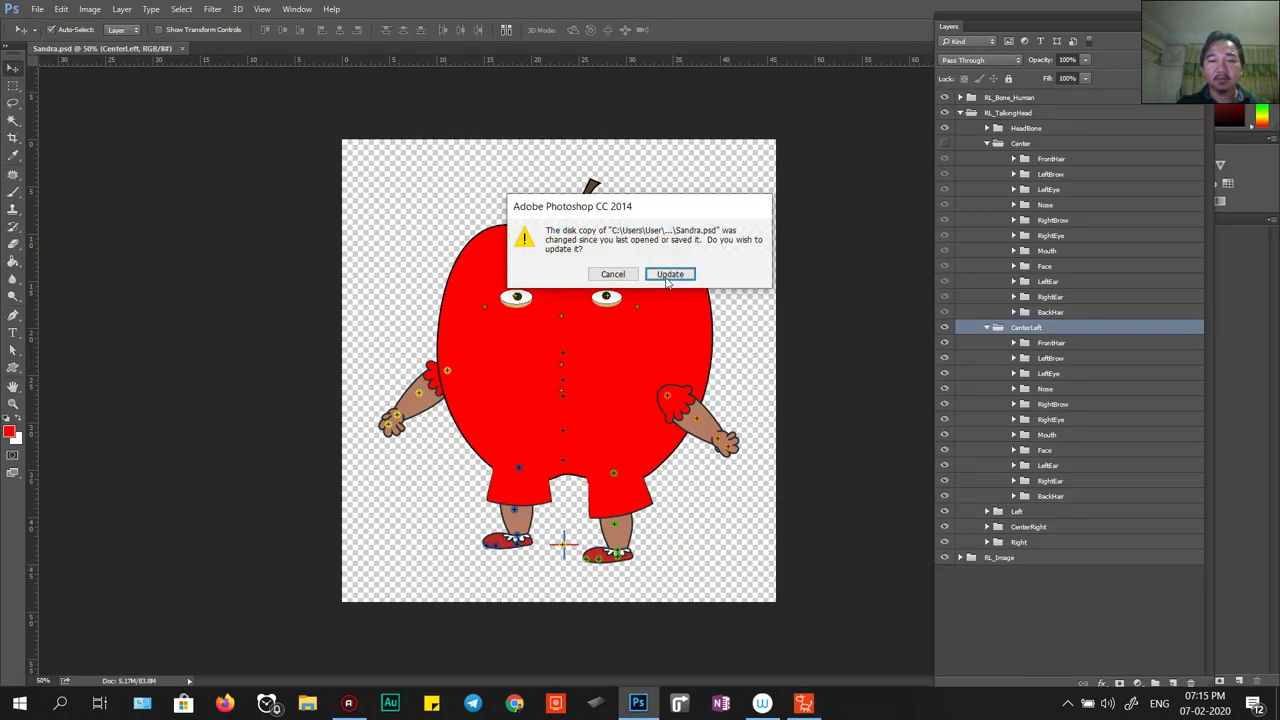
{"action": "left_click", "coordinate": [669, 279]}
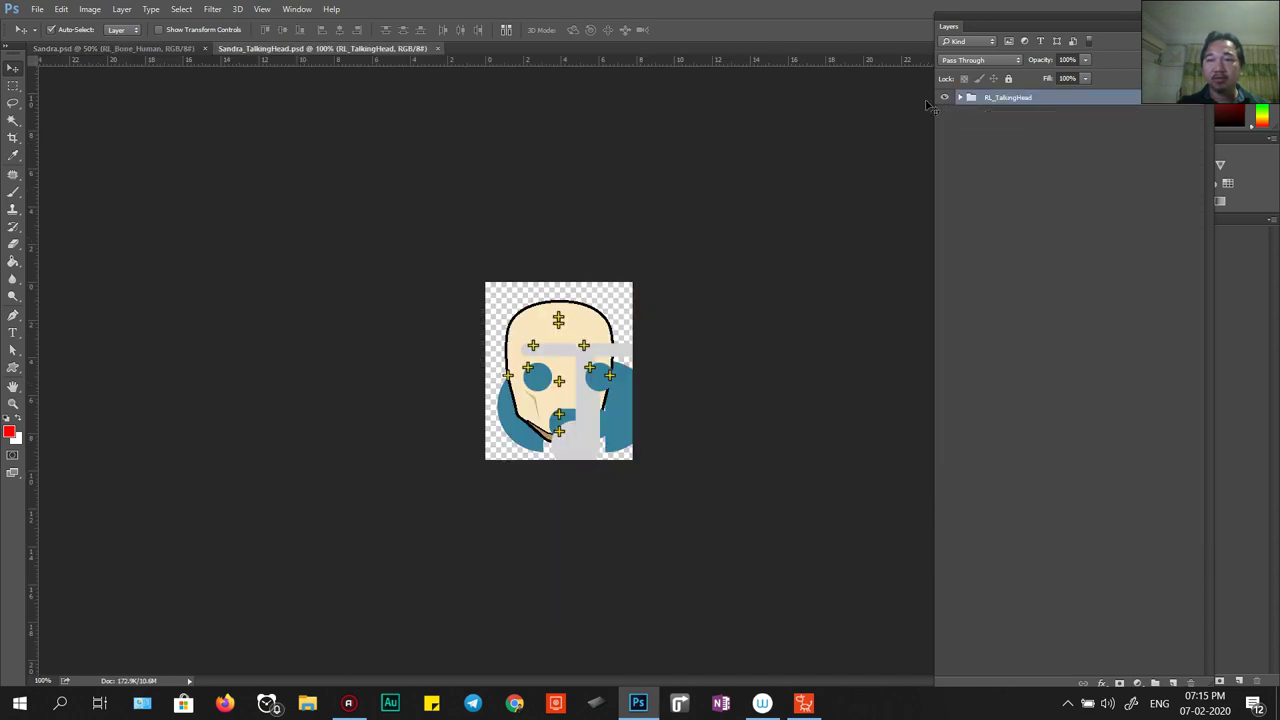
{"action": "left_click", "coordinate": [437, 48]}
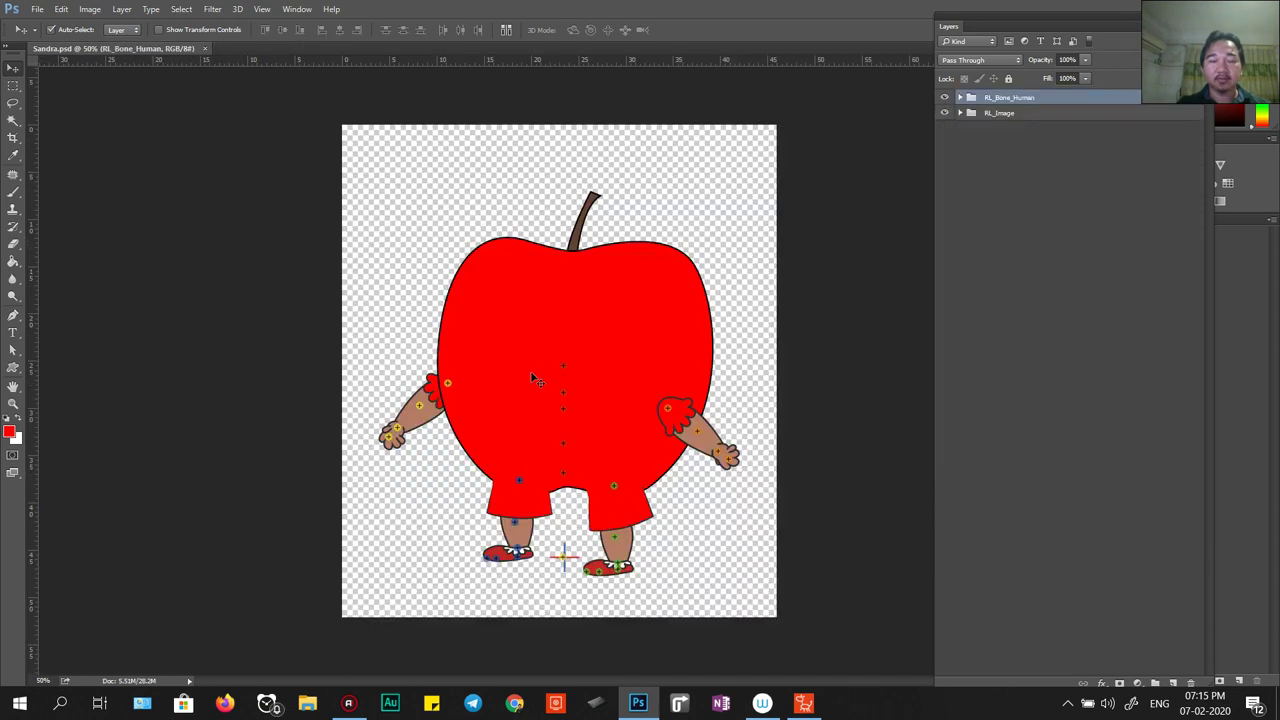
{"action": "key", "text": "alt+Tab"}
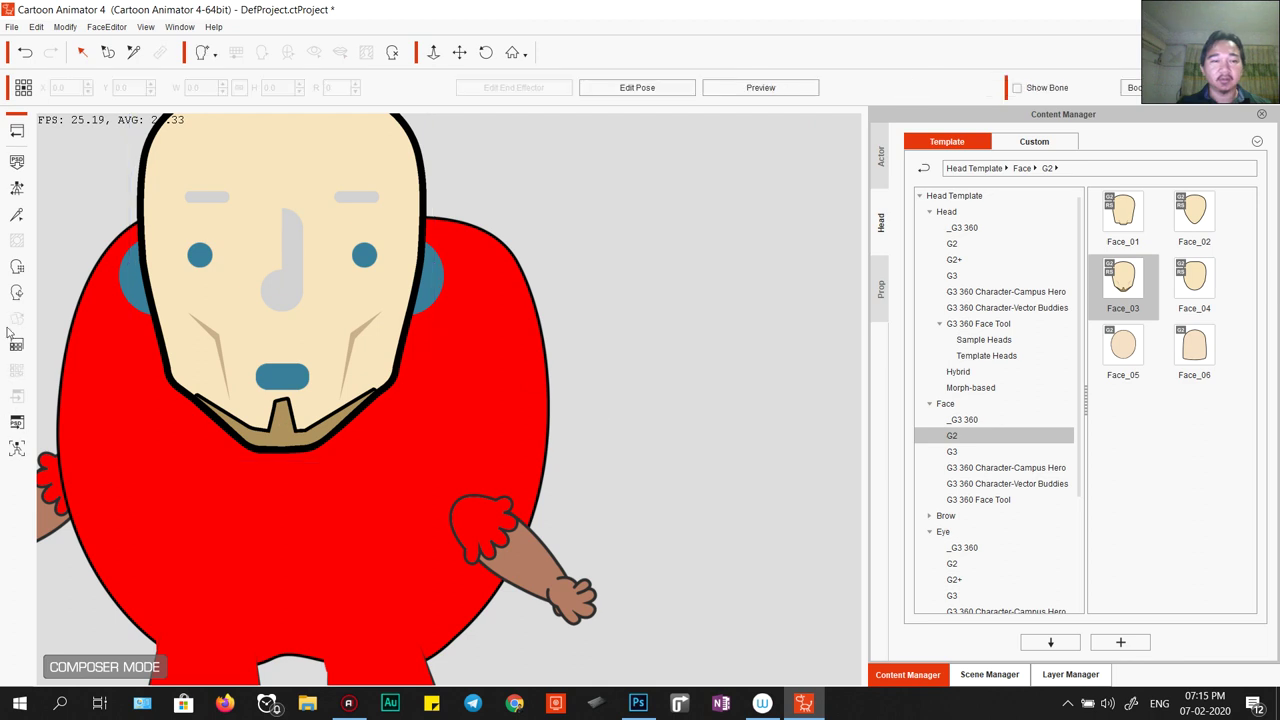
Export the character to Photoshop with head and body in one file and the Update Multi-angle structure, accepting image conversion and updating the open PSD.
{"action": "left_click", "coordinate": [16, 422]}
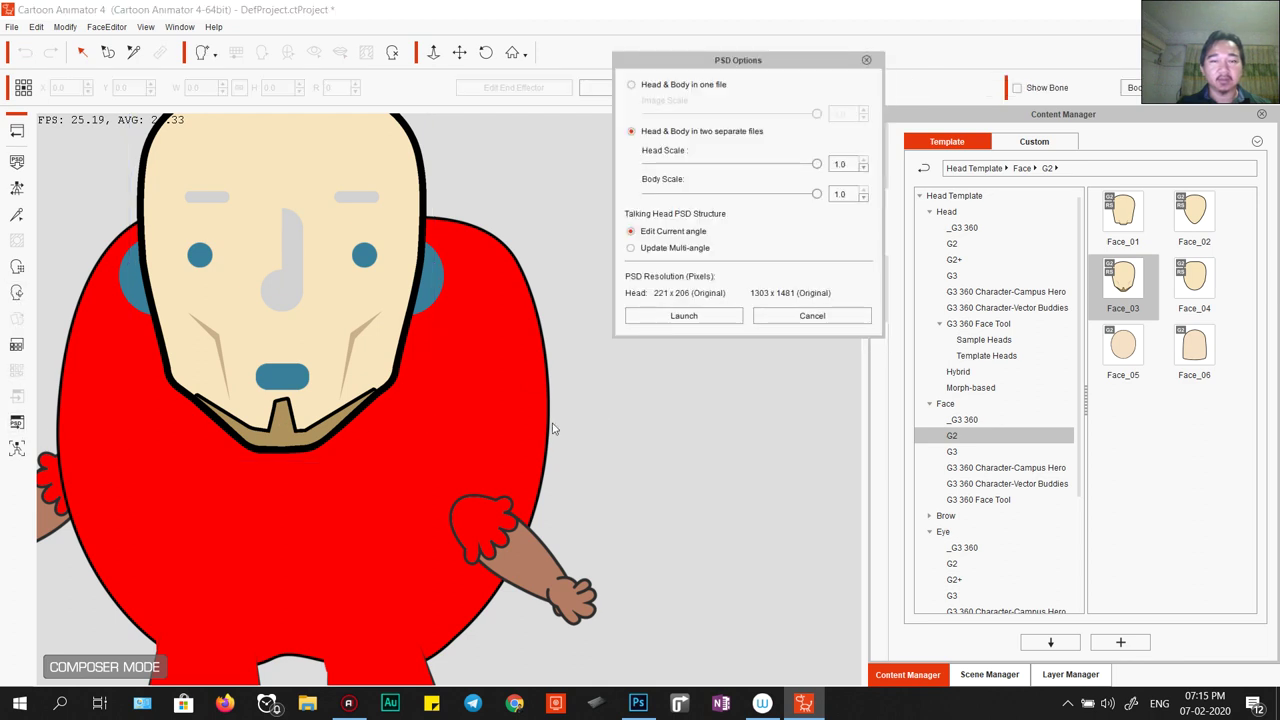
{"action": "left_click", "coordinate": [646, 88]}
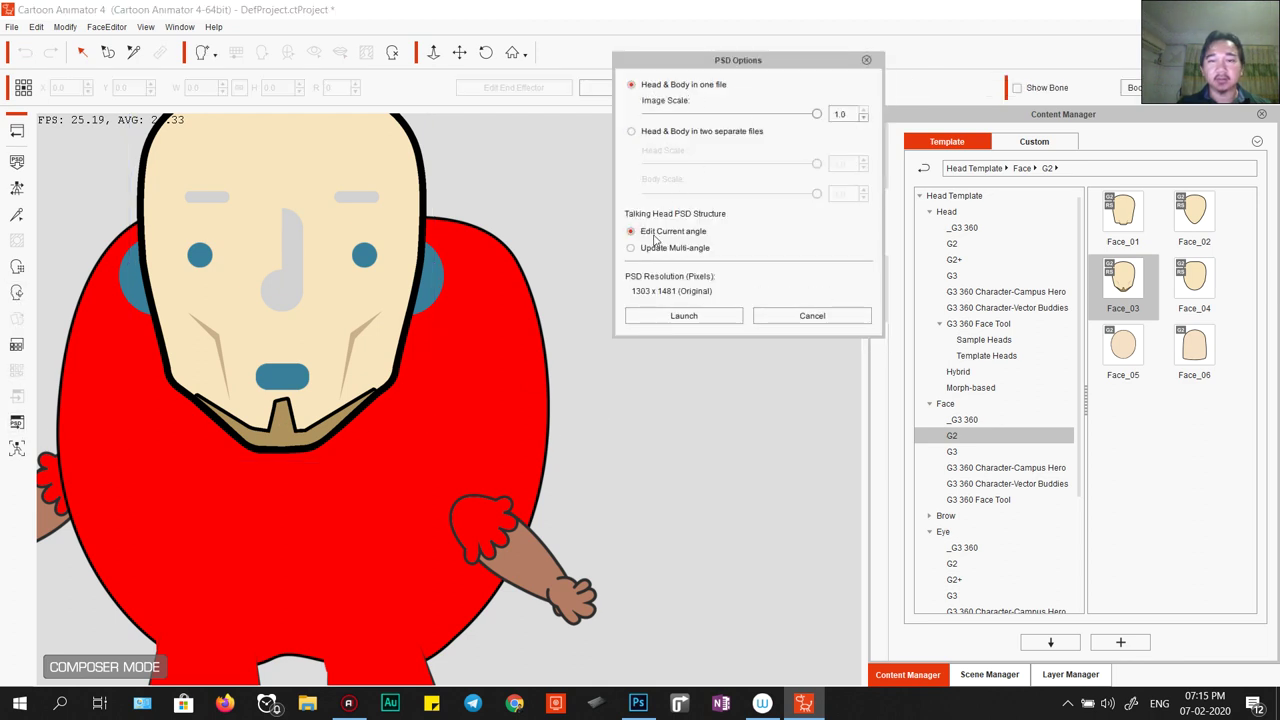
{"action": "left_click", "coordinate": [686, 316]}
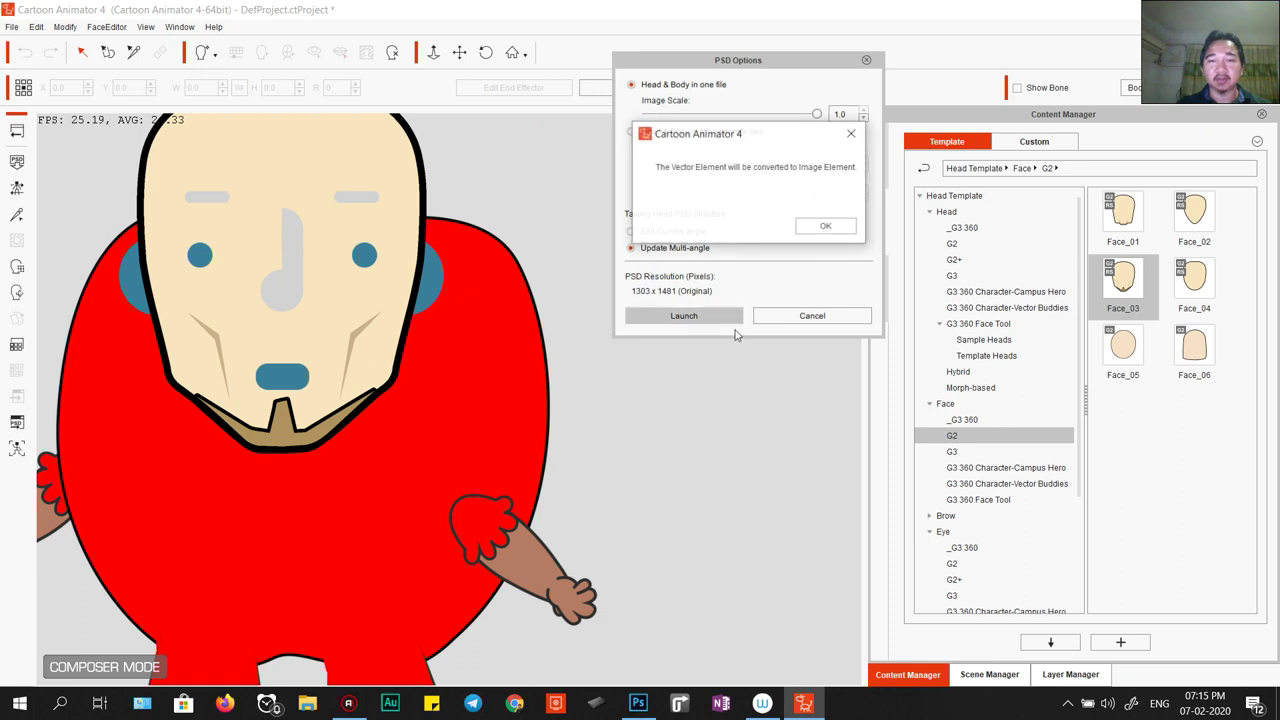
{"action": "left_click", "coordinate": [829, 229]}
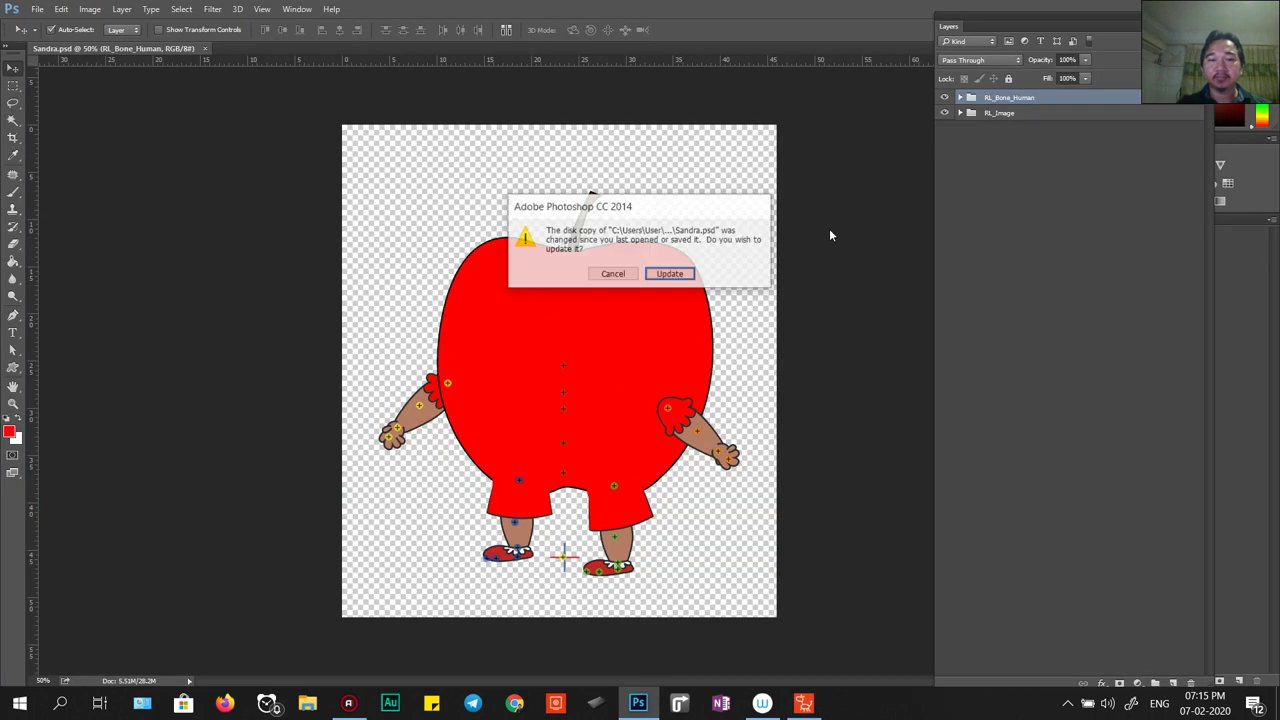
{"action": "left_click", "coordinate": [680, 276]}
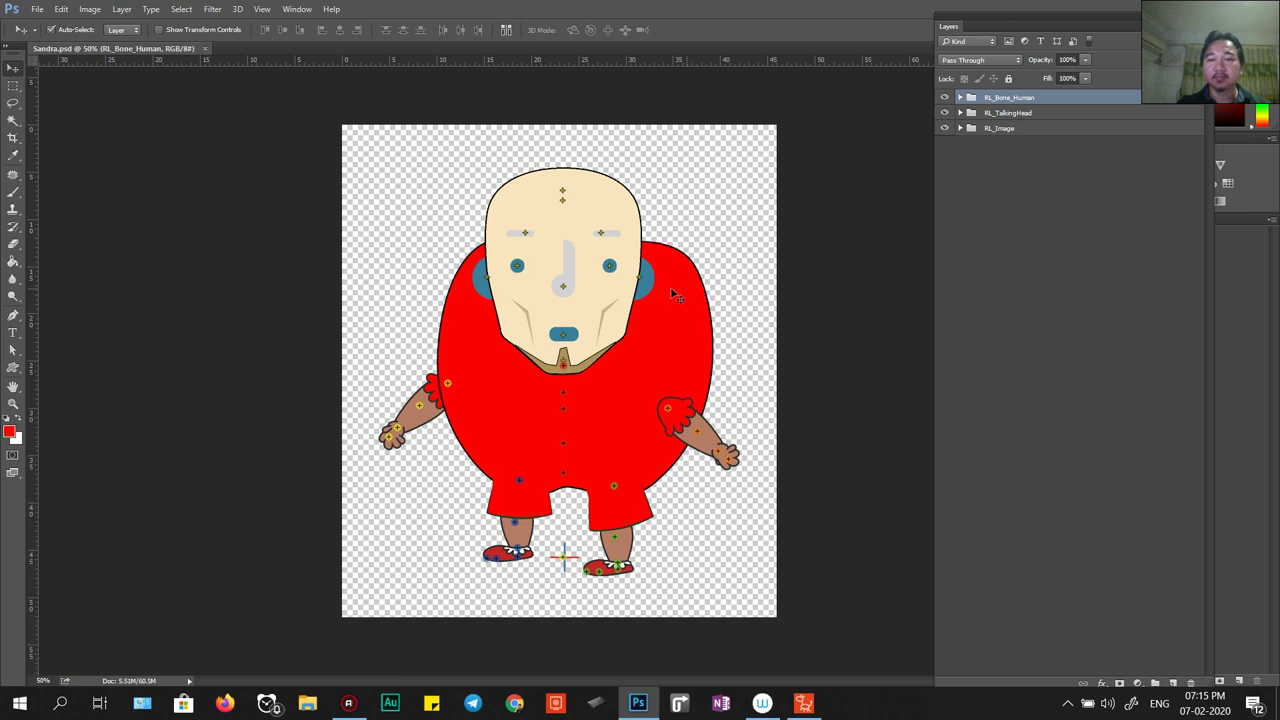
Expand the RL_TalkingHead and CenterLeft groups and make all CenterLeft facial part folders visible, from FrontHair to BackHair.
{"action": "left_click", "coordinate": [960, 113]}
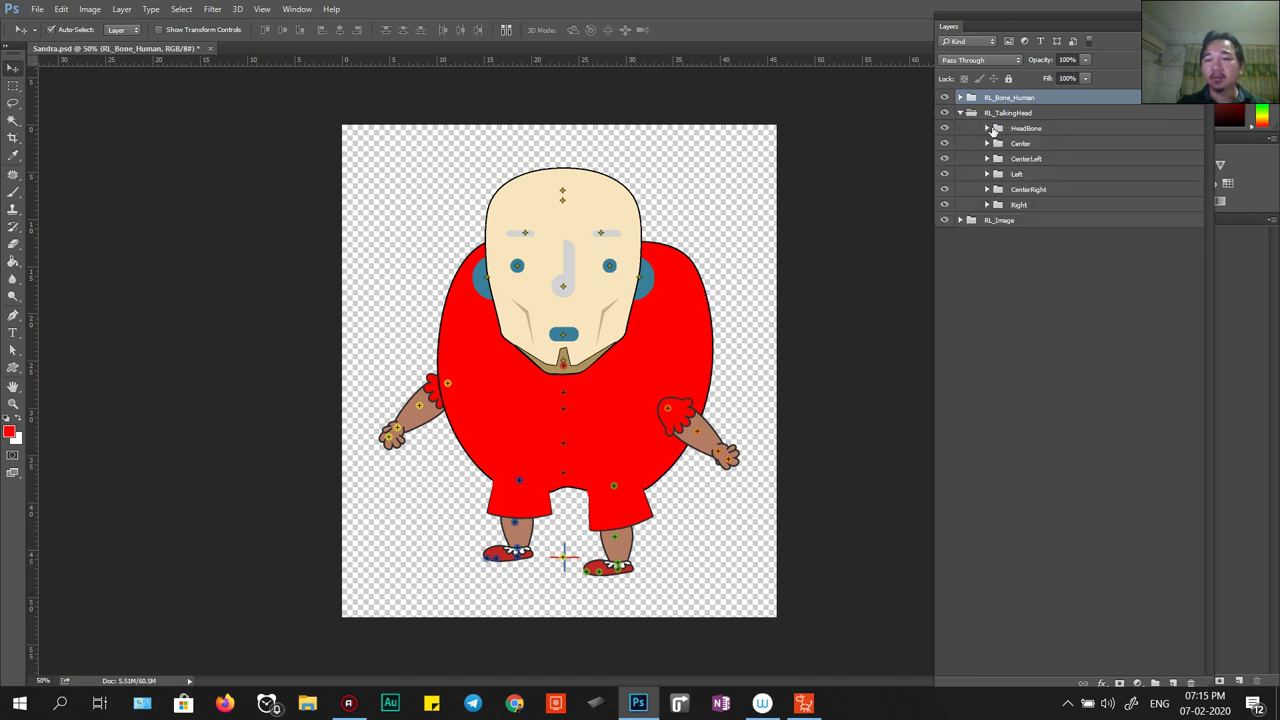
{"action": "left_click", "coordinate": [987, 159]}
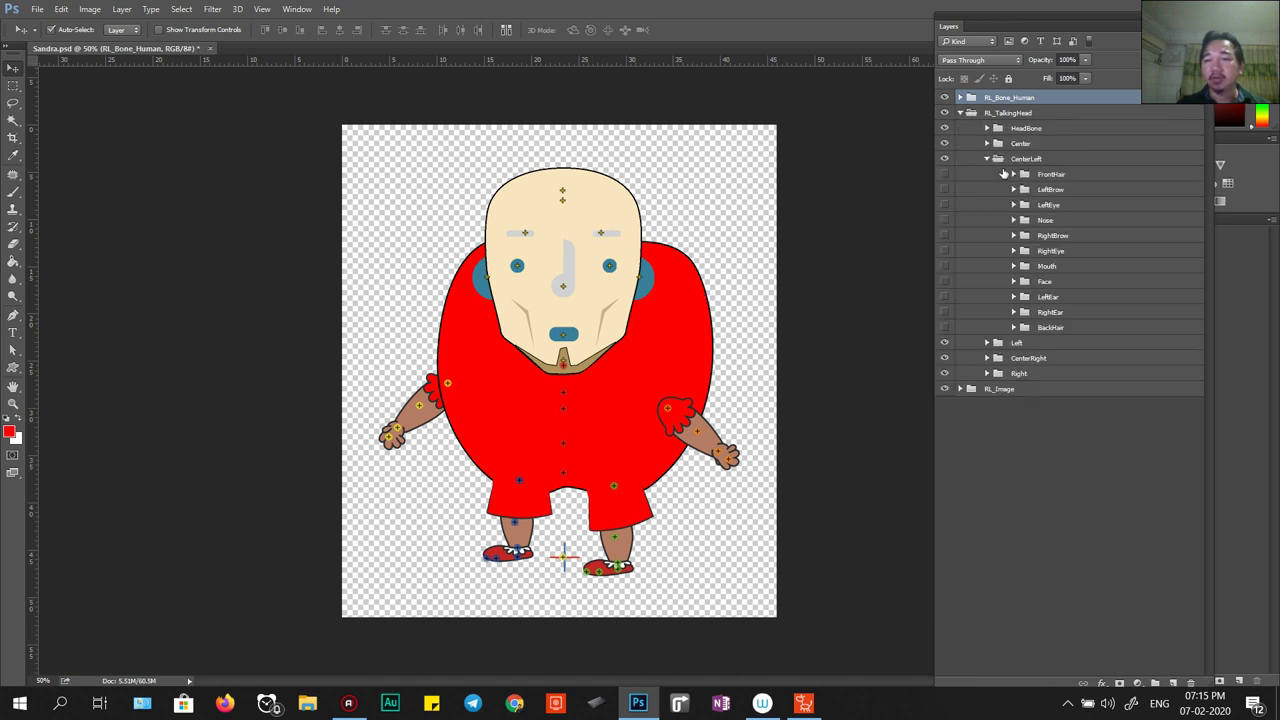
{"action": "left_click_drag", "start_coordinate": [944, 174], "coordinate": [942, 342]}
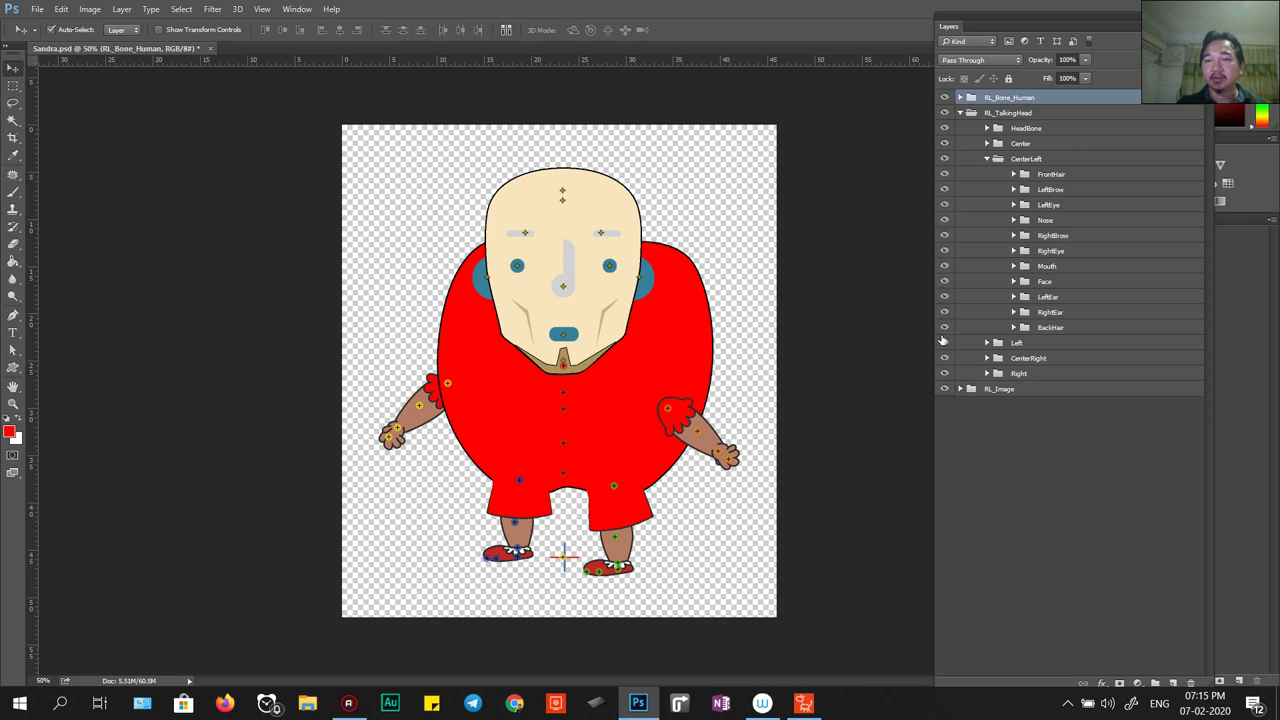
Expand the CenterLeft Face and 01_Head folders and compare them with the head layer in the Center group.
{"action": "left_click", "coordinate": [1013, 282]}
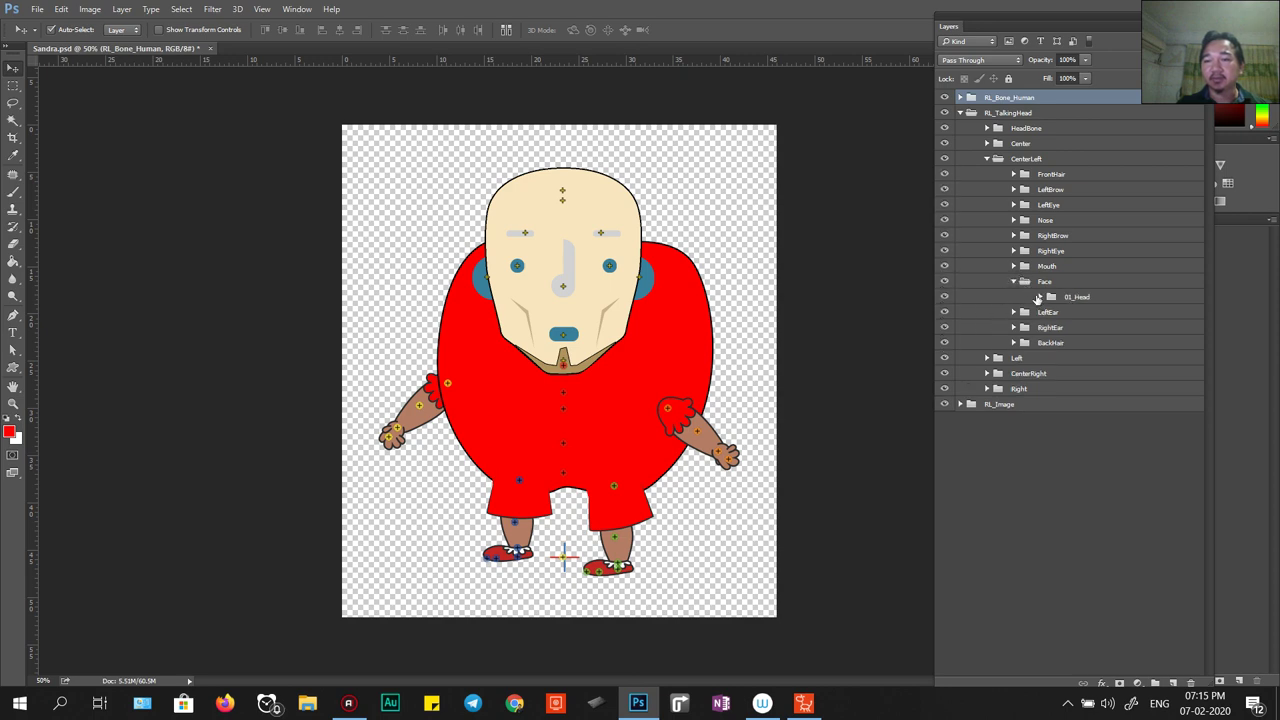
{"action": "left_click", "coordinate": [1062, 303]}
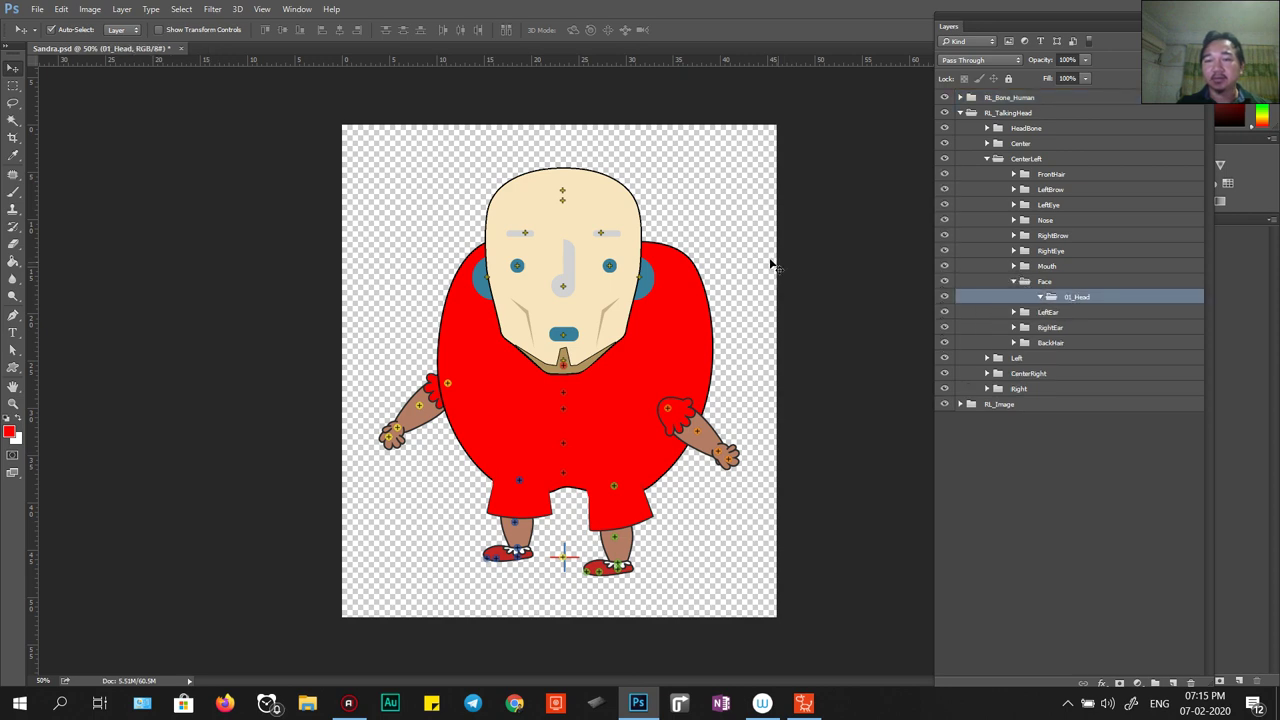
{"action": "left_click", "coordinate": [617, 218]}
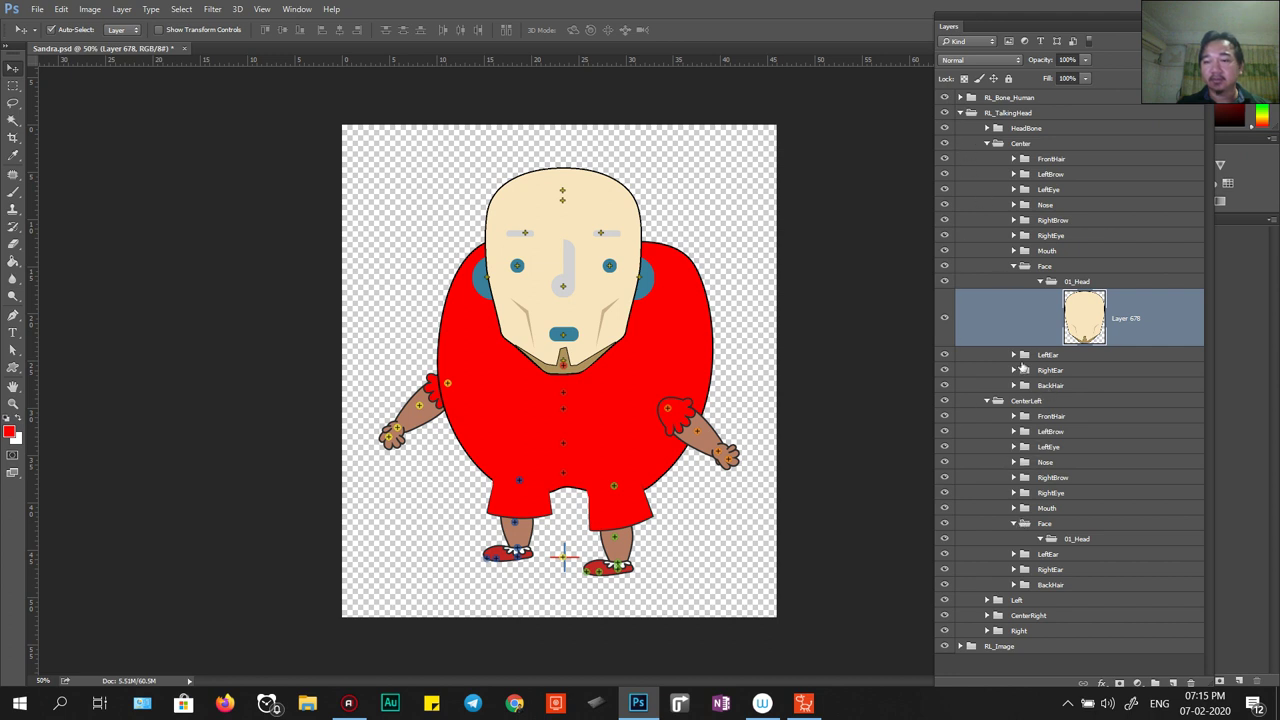
{"action": "left_click", "coordinate": [1043, 540]}
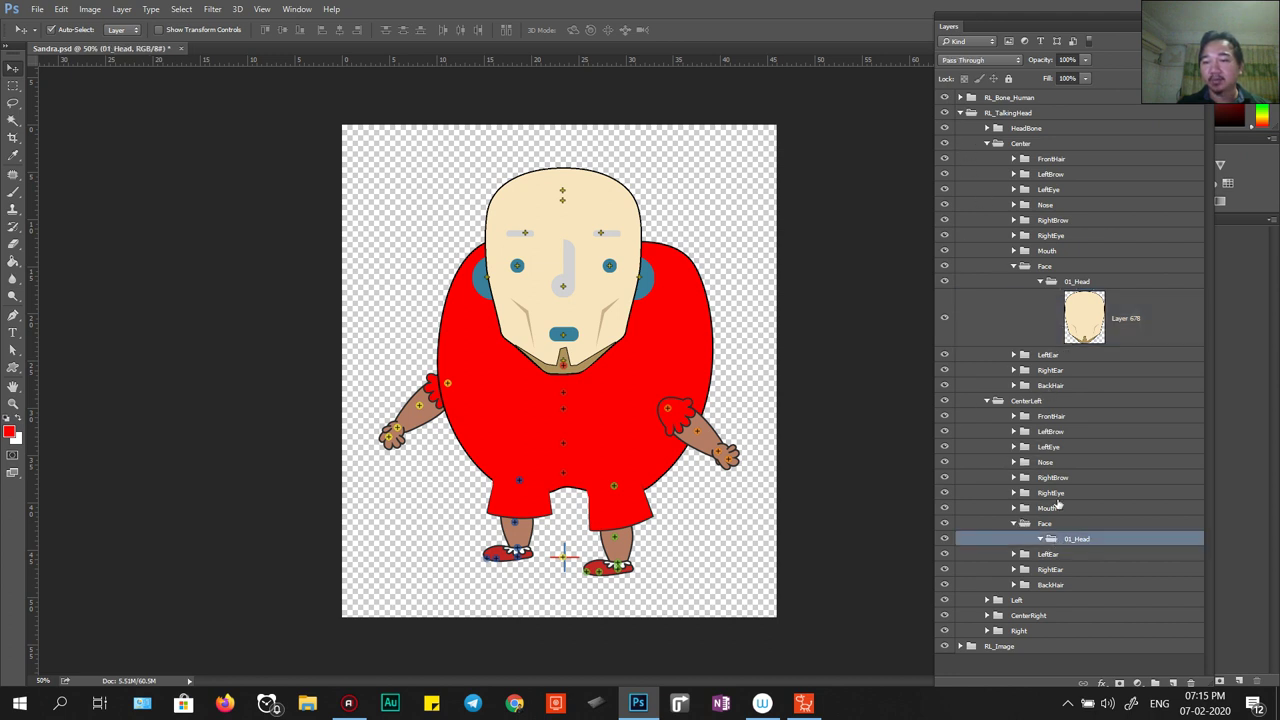
Check the HeadBone folder and try moving the Center group's head layer sideways over the body.
{"action": "left_click", "coordinate": [1004, 130]}
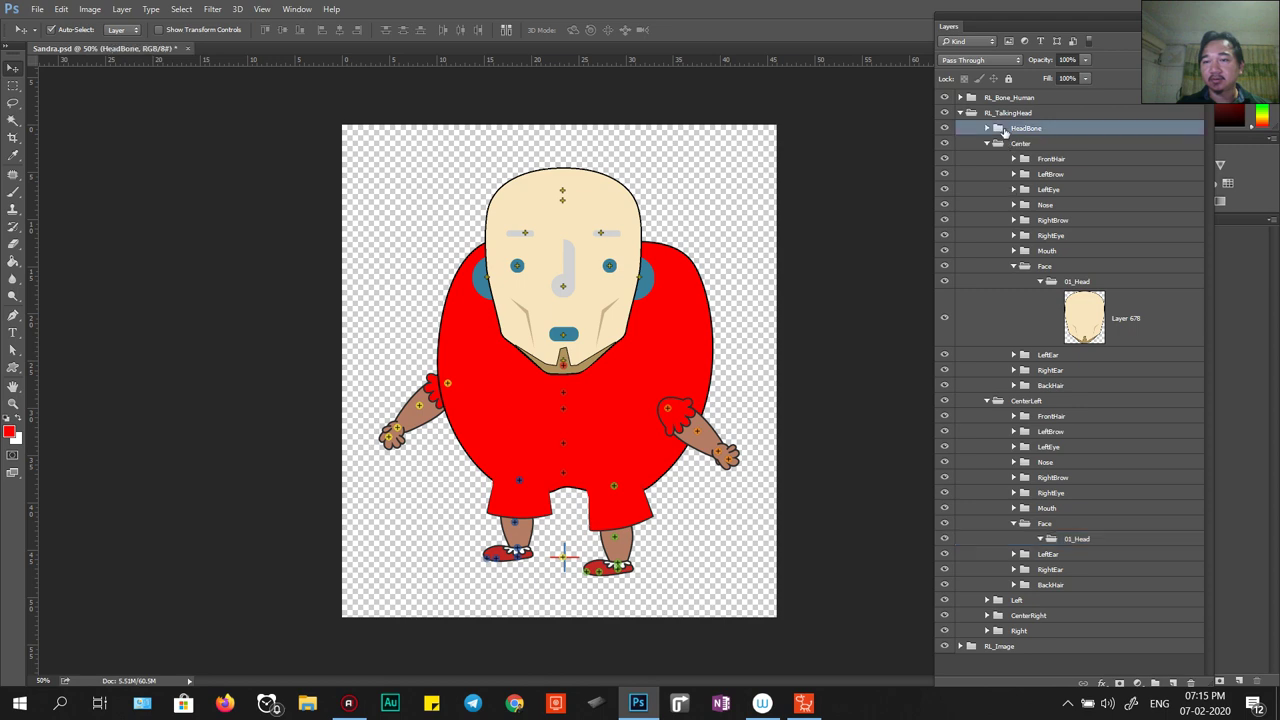
{"action": "left_click", "coordinate": [989, 129]}
{"action": "left_click", "coordinate": [988, 129]}
{"action": "left_click", "coordinate": [1053, 328]}
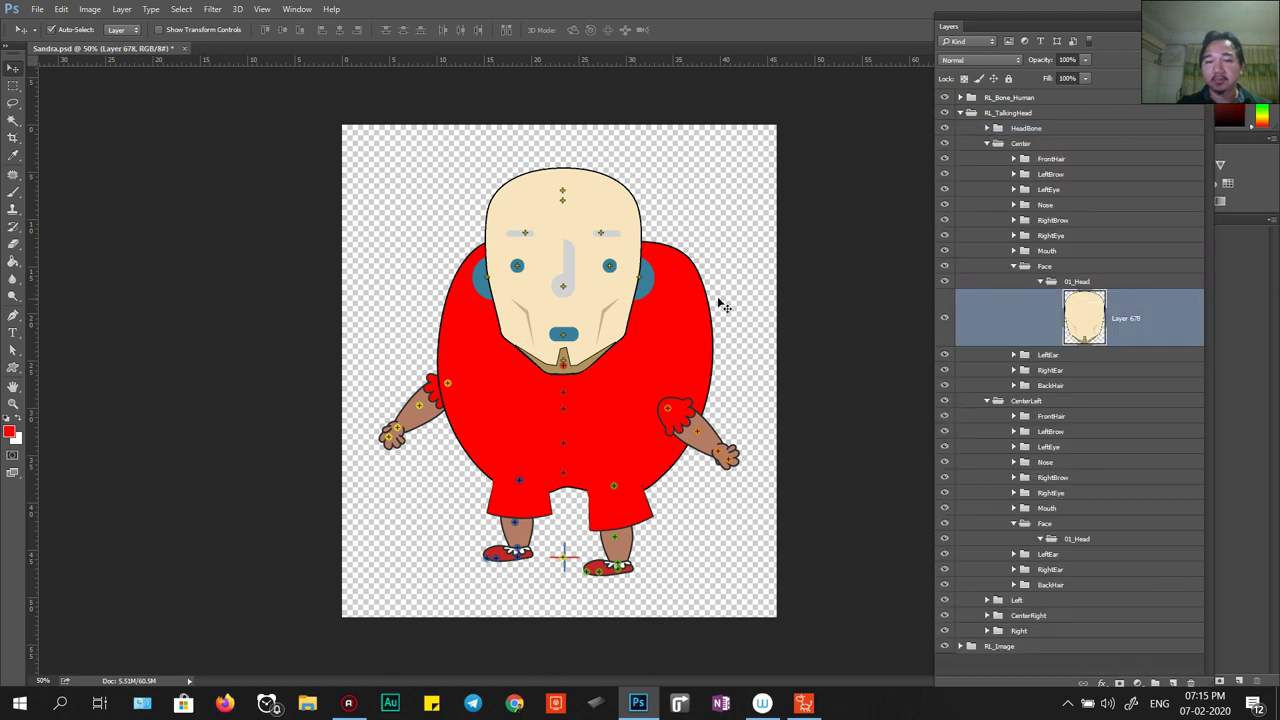
{"action": "left_click_drag", "start_coordinate": [597, 298], "coordinate": [477, 294]}
{"action": "key", "text": "ctrl+z"}
Hide the CenterRight group and expand it down to the 01_Head folder inside Face.
{"action": "left_click", "coordinate": [944, 402]}
{"action": "left_click", "coordinate": [985, 617]}
{"action": "scroll", "coordinate": [984, 622], "scroll_direction": "down", "scroll_amount": 3}
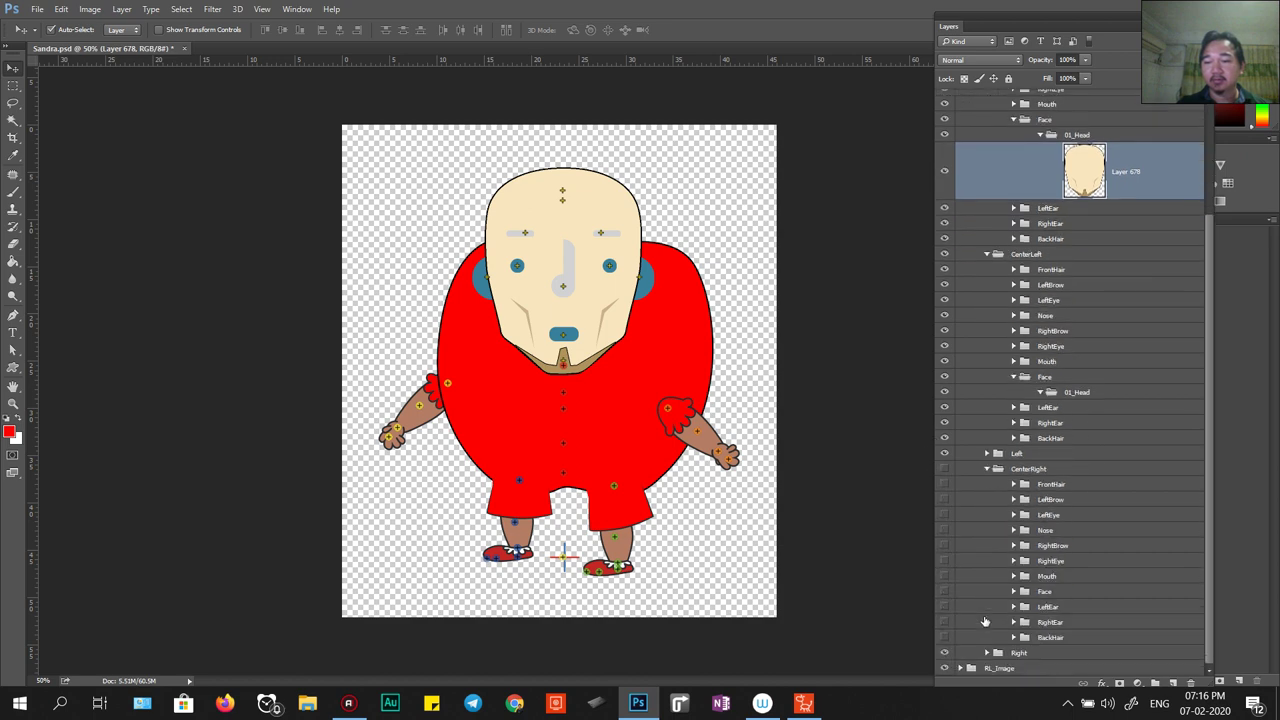
{"action": "left_click", "coordinate": [1013, 592]}
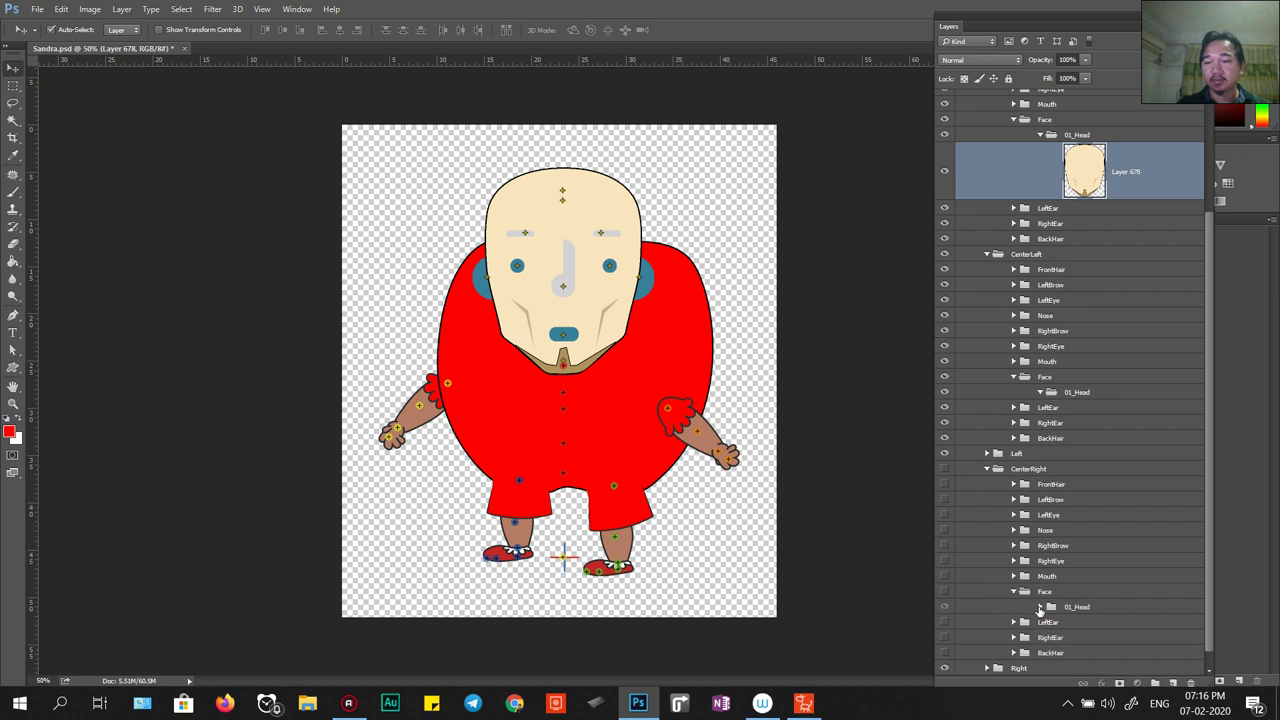
{"action": "left_click", "coordinate": [1067, 612]}
{"action": "scroll", "coordinate": [1035, 601], "scroll_direction": "down", "scroll_amount": 1}
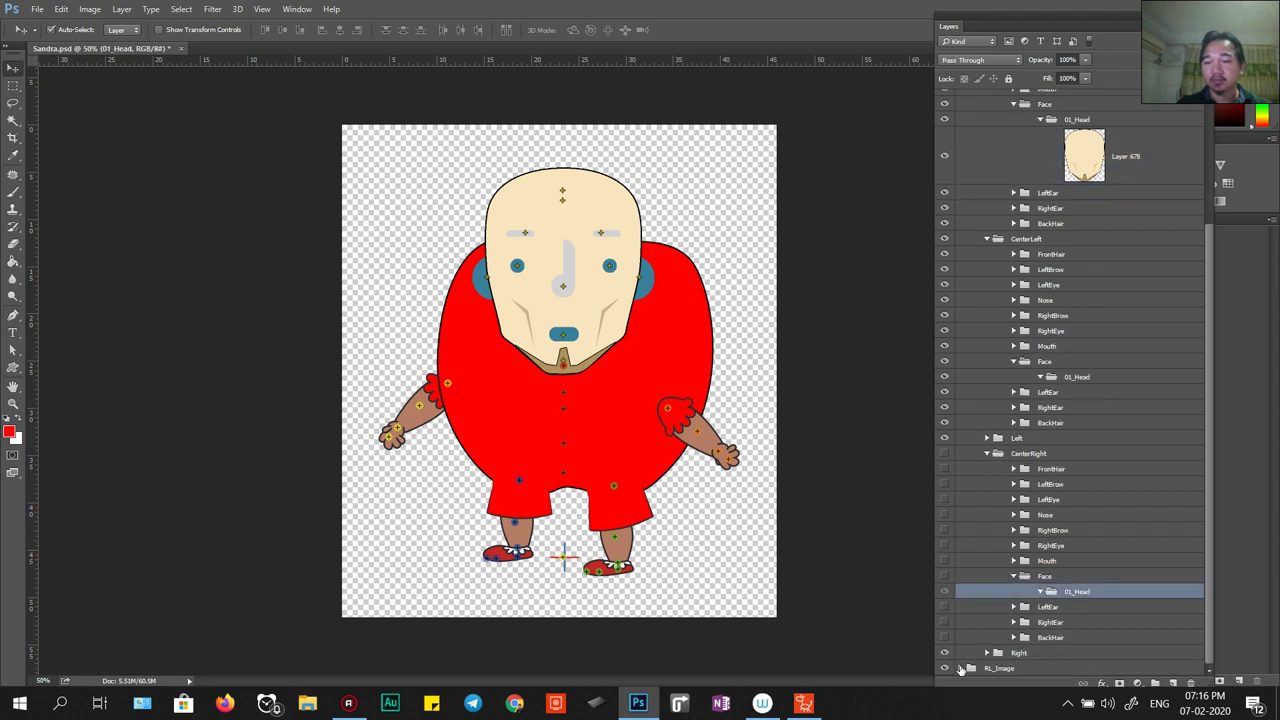
Expand the RL_Image group and look over its body part folders.
{"action": "left_click", "coordinate": [960, 668]}
{"action": "scroll", "coordinate": [990, 650], "scroll_direction": "down", "scroll_amount": 5}
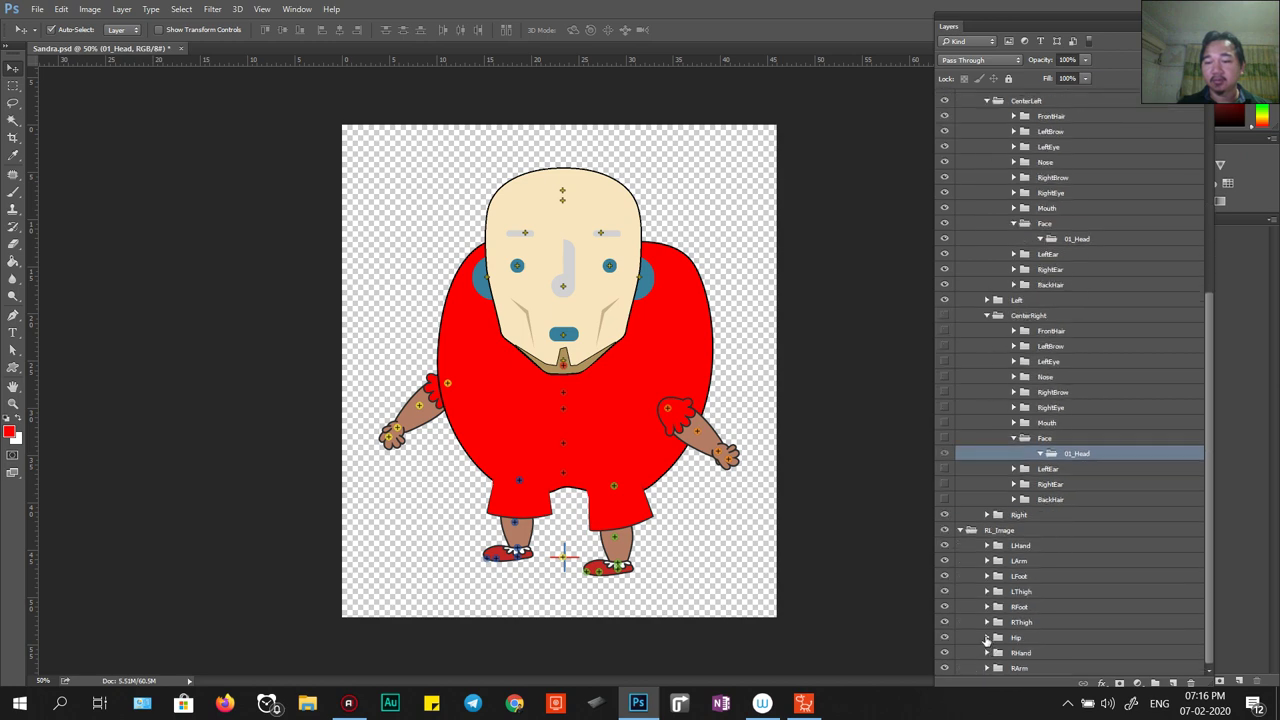
{"action": "scroll", "coordinate": [1018, 438], "scroll_direction": "up", "scroll_amount": 8}
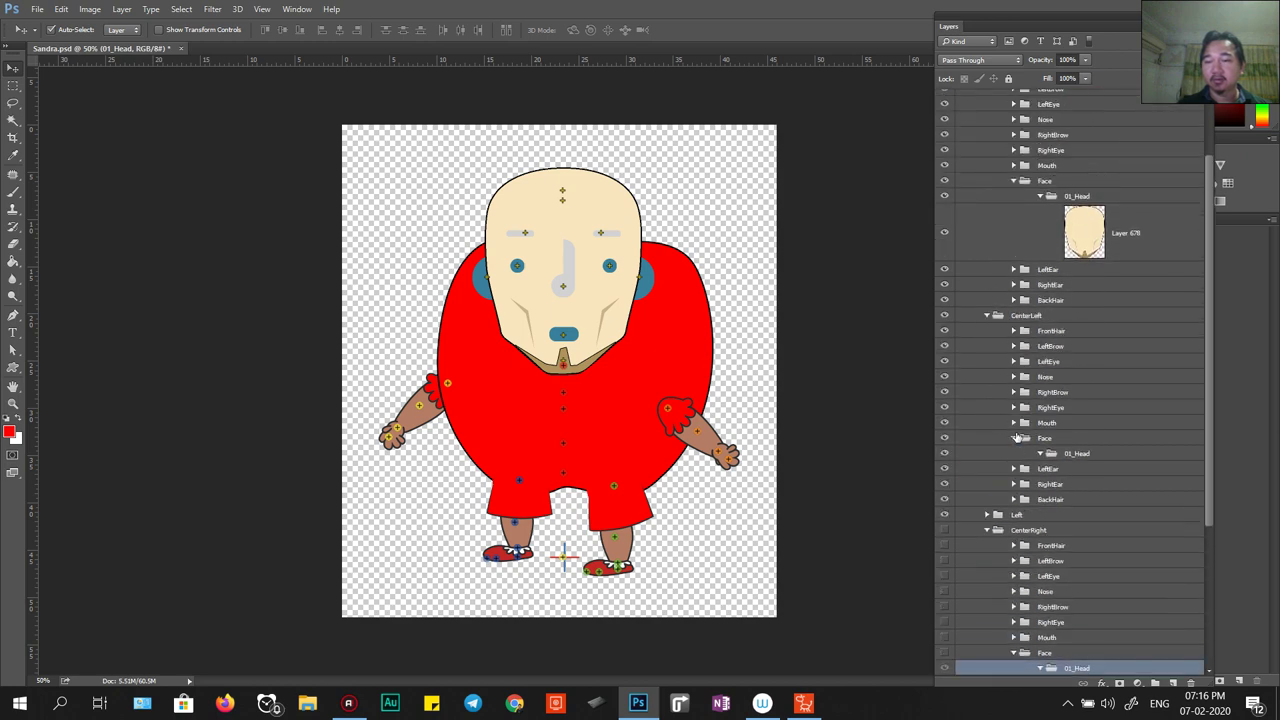
{"action": "scroll", "coordinate": [1018, 438], "scroll_direction": "up", "scroll_amount": 5}
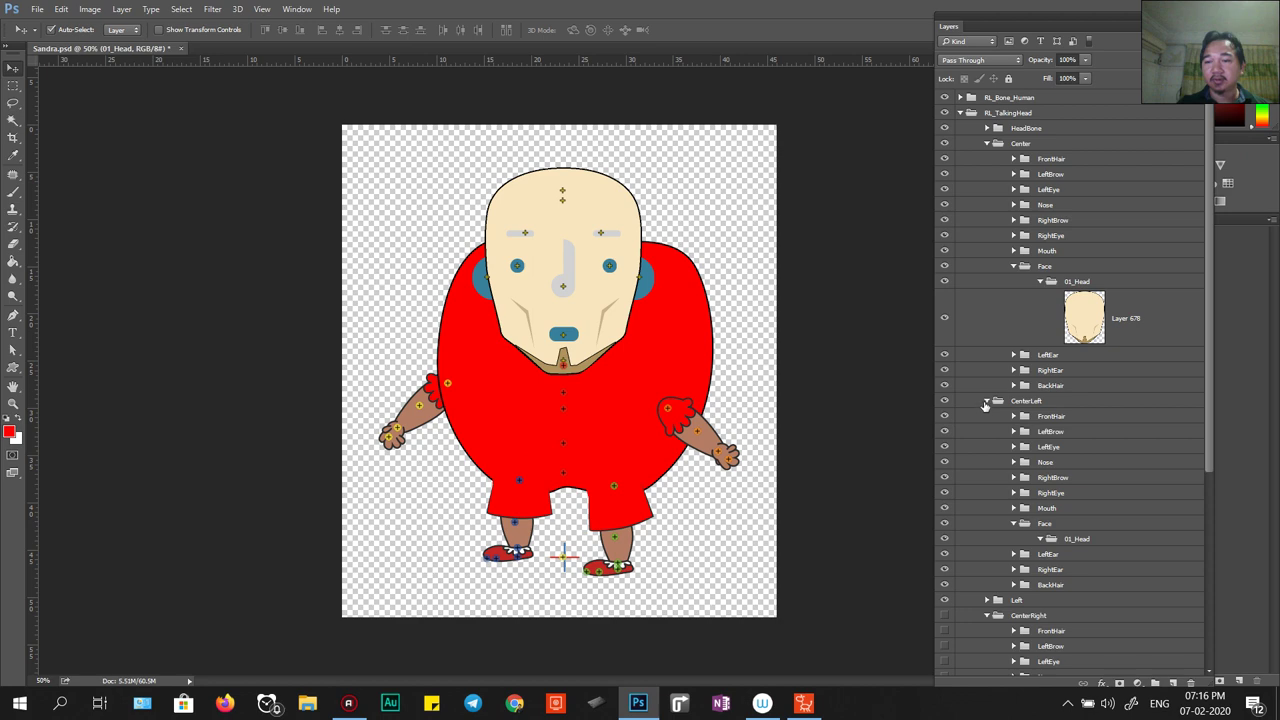
Collapse CenterLeft, expand the Left group down to Face and 01_Head, and delete the head sprite layer inside.
{"action": "left_click", "coordinate": [986, 402]}
{"action": "left_click", "coordinate": [987, 416]}
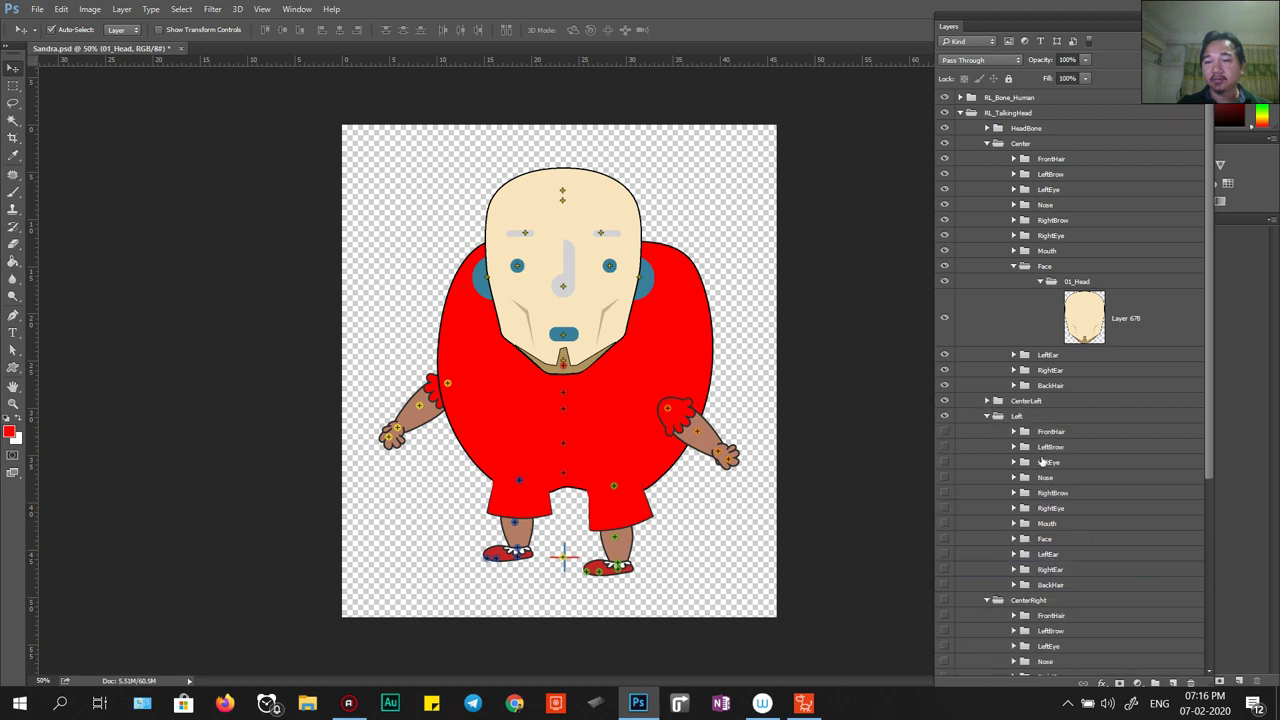
{"action": "left_click", "coordinate": [1013, 539]}
{"action": "left_click", "coordinate": [1041, 554]}
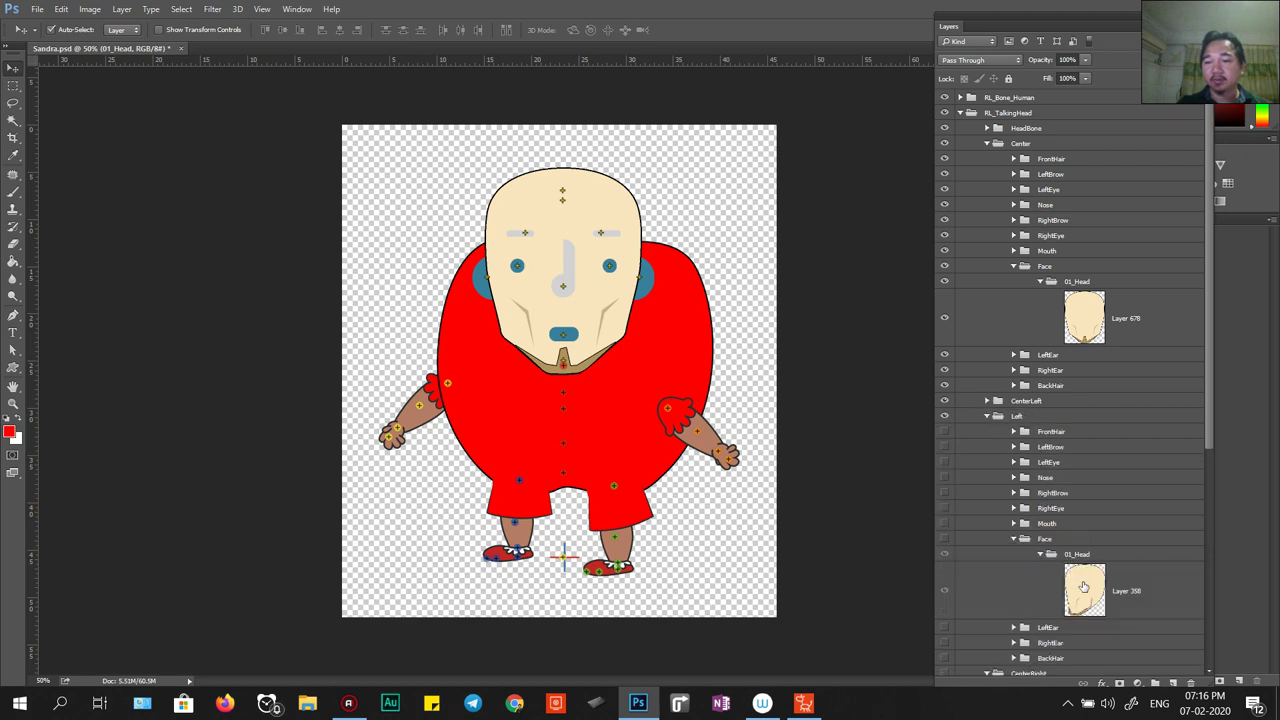
{"action": "left_click", "coordinate": [1083, 587]}
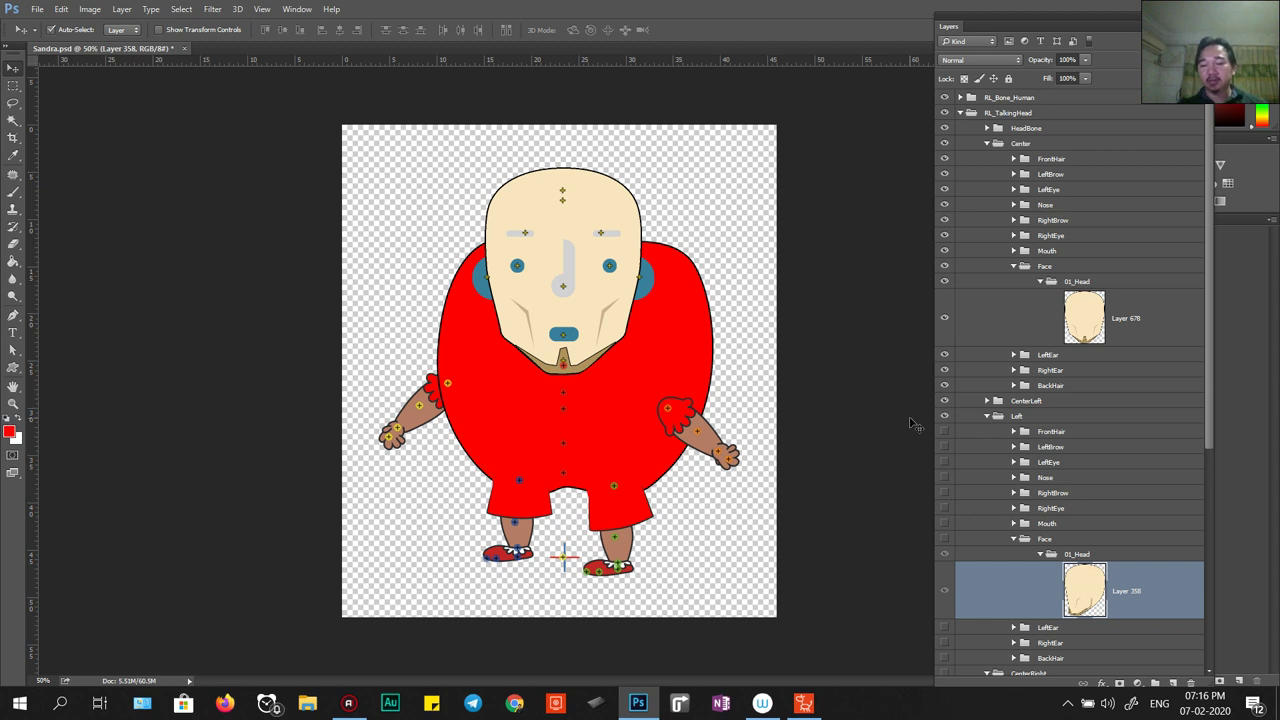
{"action": "key", "text": "alt+bracketright"}
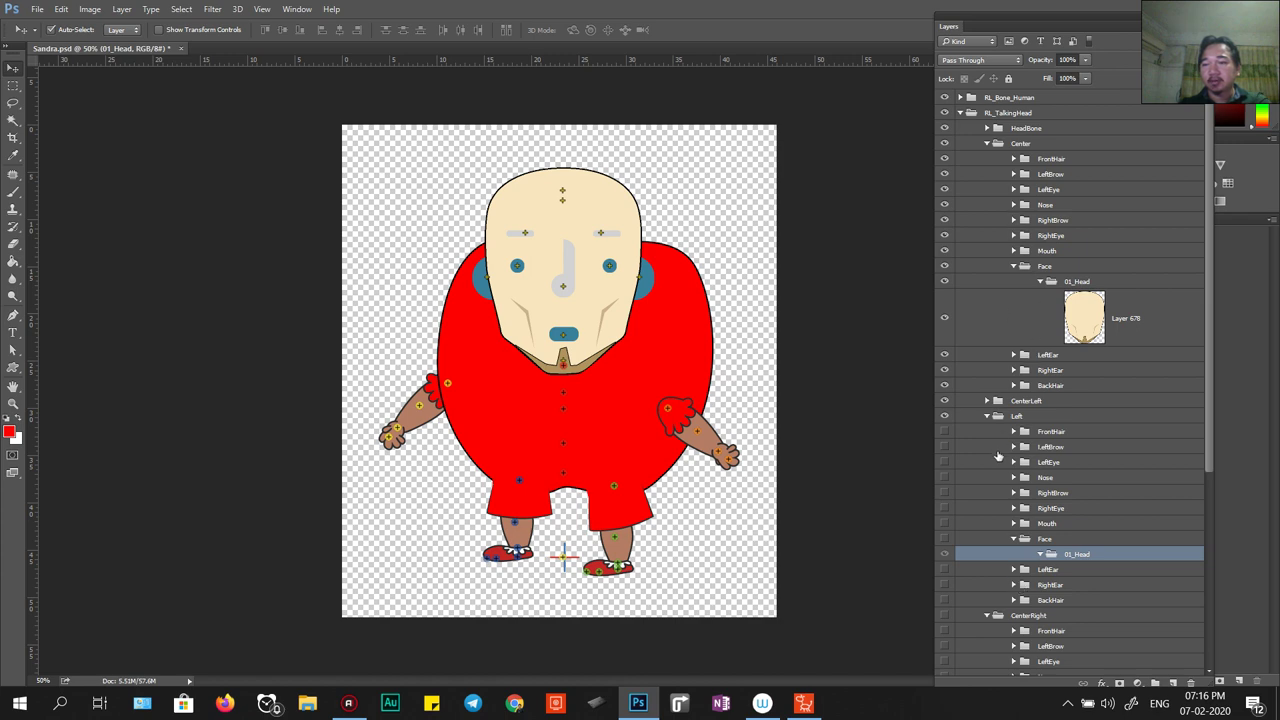
Collapse the Left and CenterRight groups and examine the Right group's 01_Head folder inside Face.
{"action": "left_click", "coordinate": [986, 418]}
{"action": "left_click", "coordinate": [986, 432]}
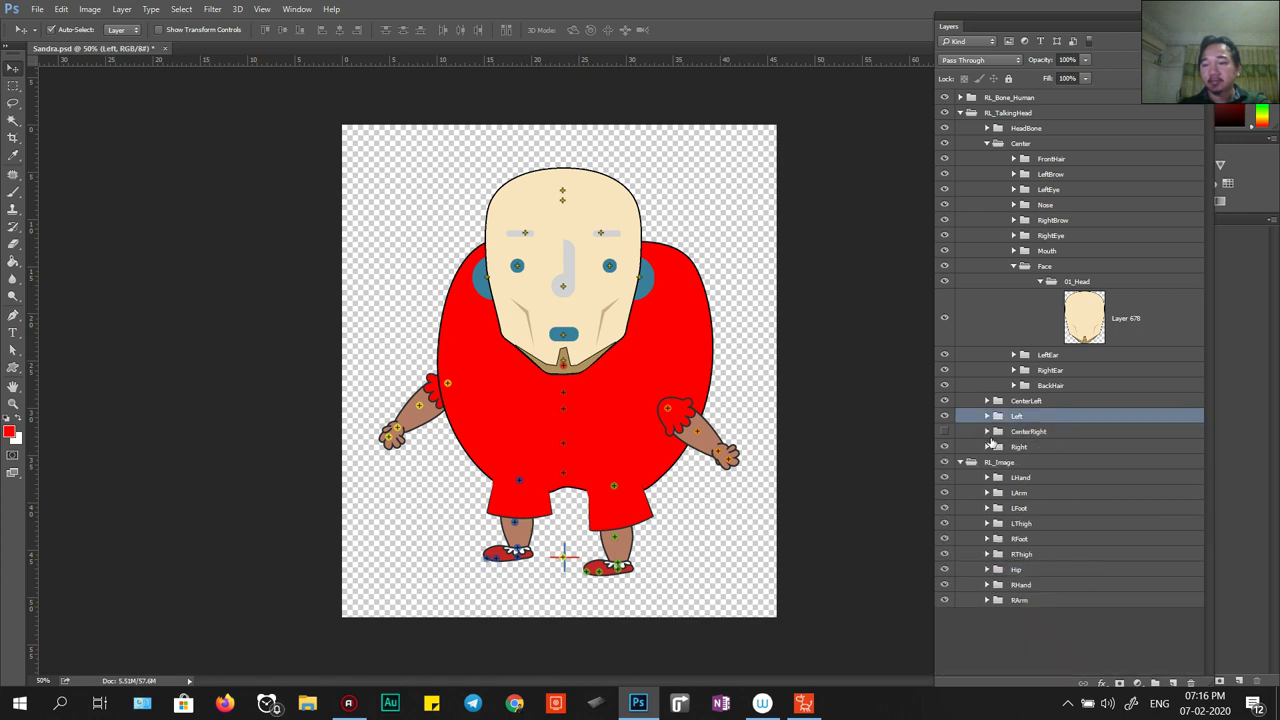
{"action": "left_click", "coordinate": [986, 447]}
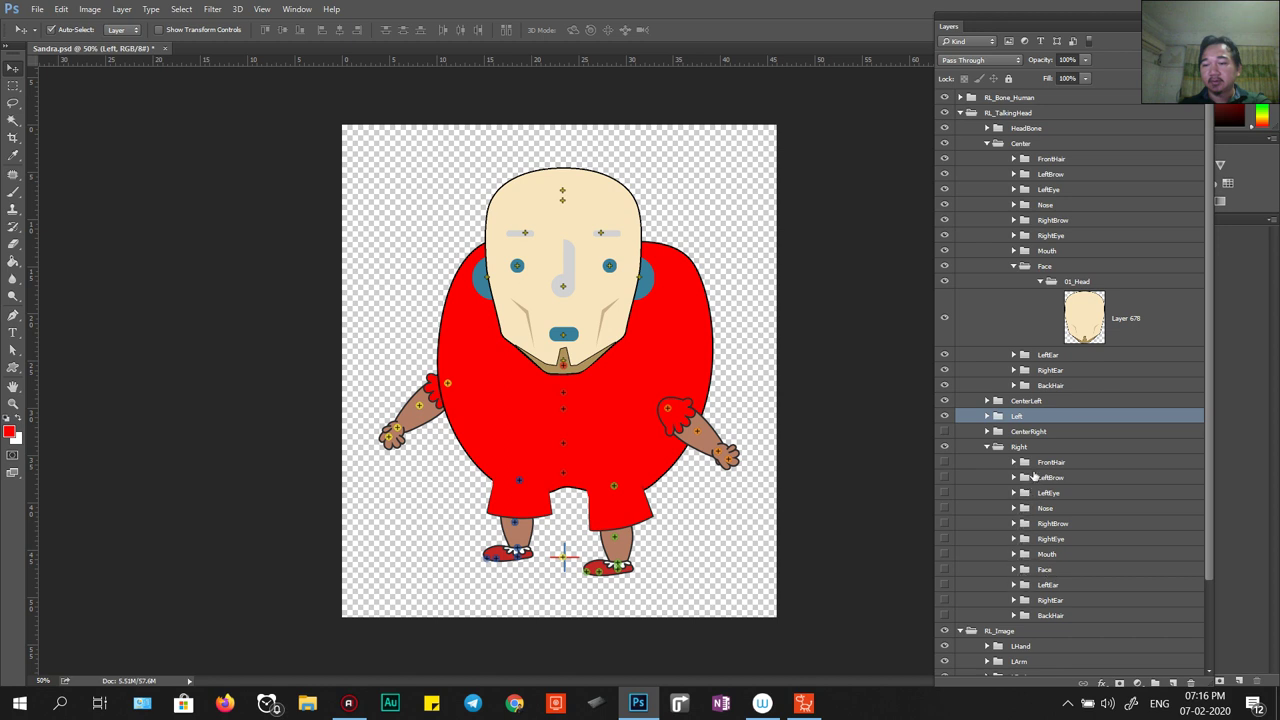
{"action": "left_click", "coordinate": [1014, 569]}
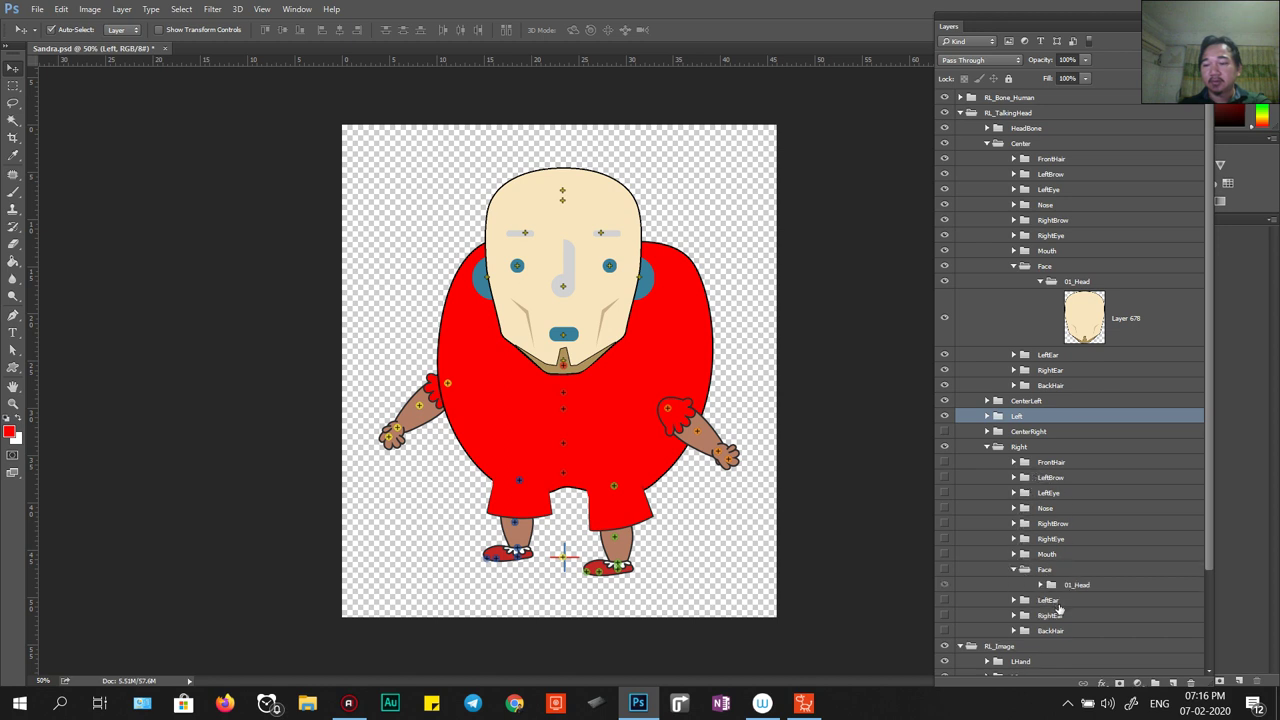
{"action": "left_click", "coordinate": [1064, 588]}
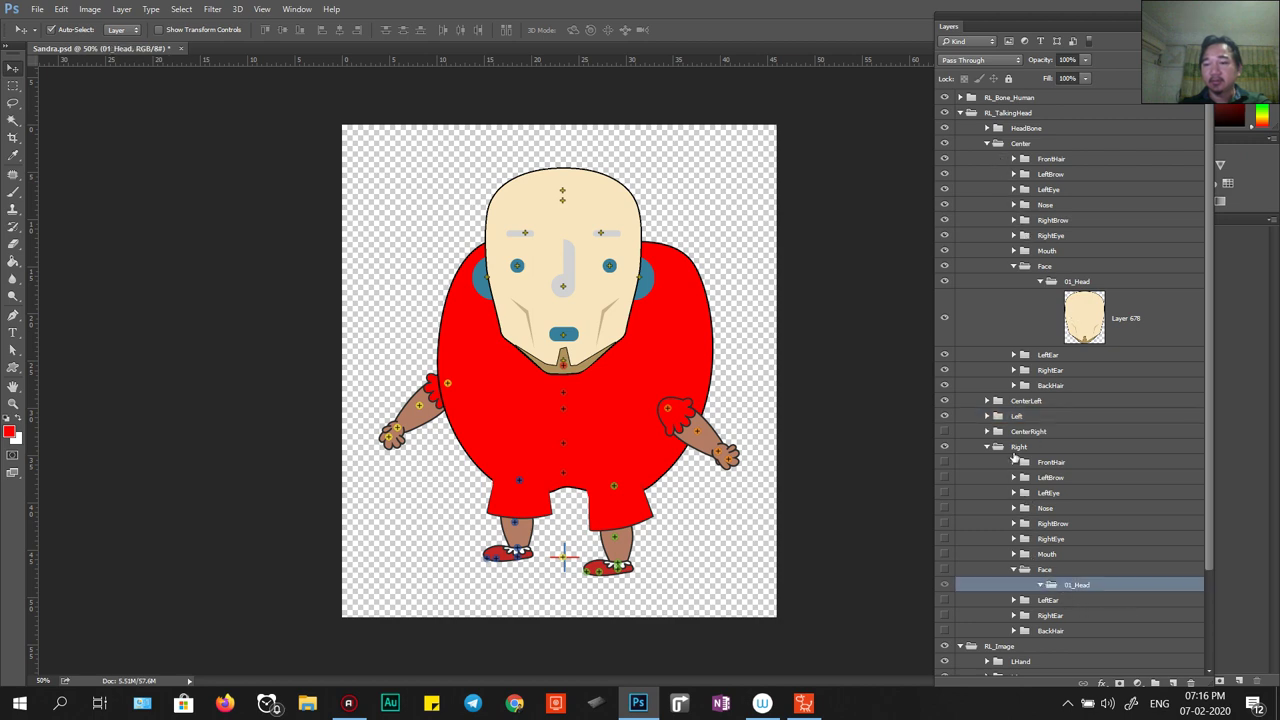
Review the Face folders of the CenterLeft and Left groups and save the PSD.
{"action": "left_click", "coordinate": [987, 401]}
{"action": "left_click", "coordinate": [1048, 541]}
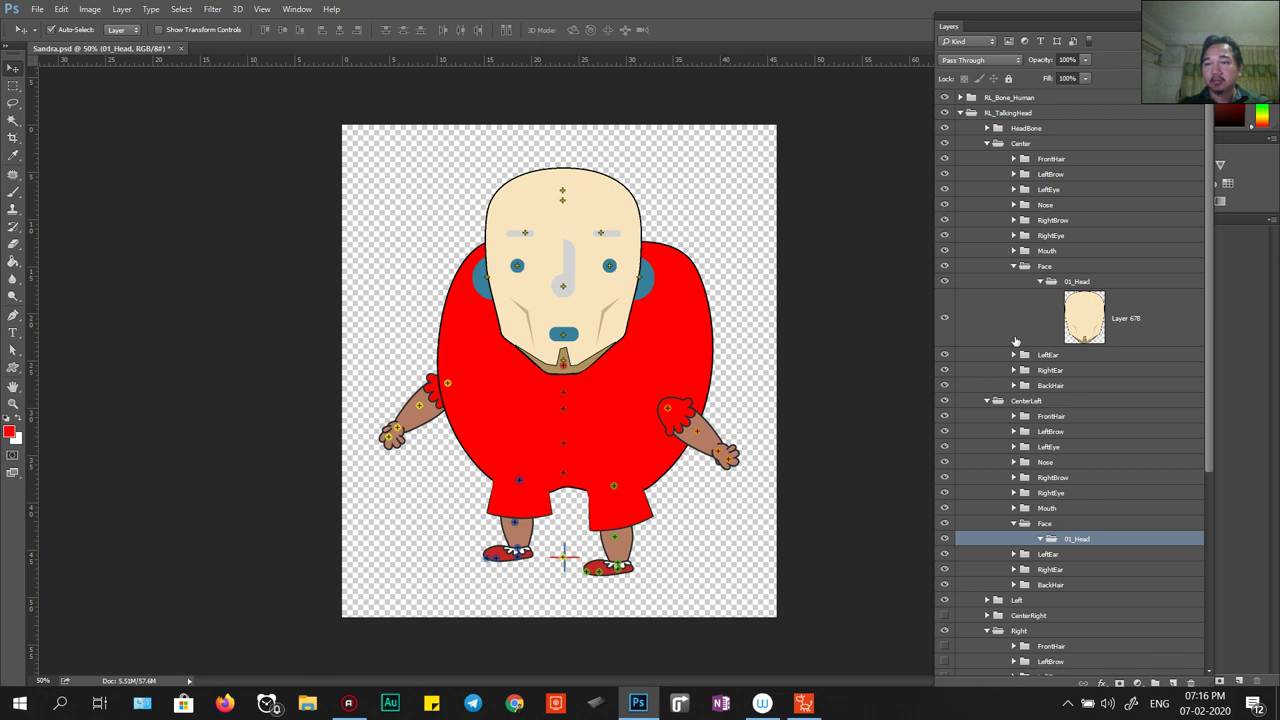
{"action": "scroll", "coordinate": [1020, 518], "scroll_direction": "down", "scroll_amount": 3}
{"action": "scroll", "coordinate": [1010, 590], "scroll_direction": "down", "scroll_amount": 3}
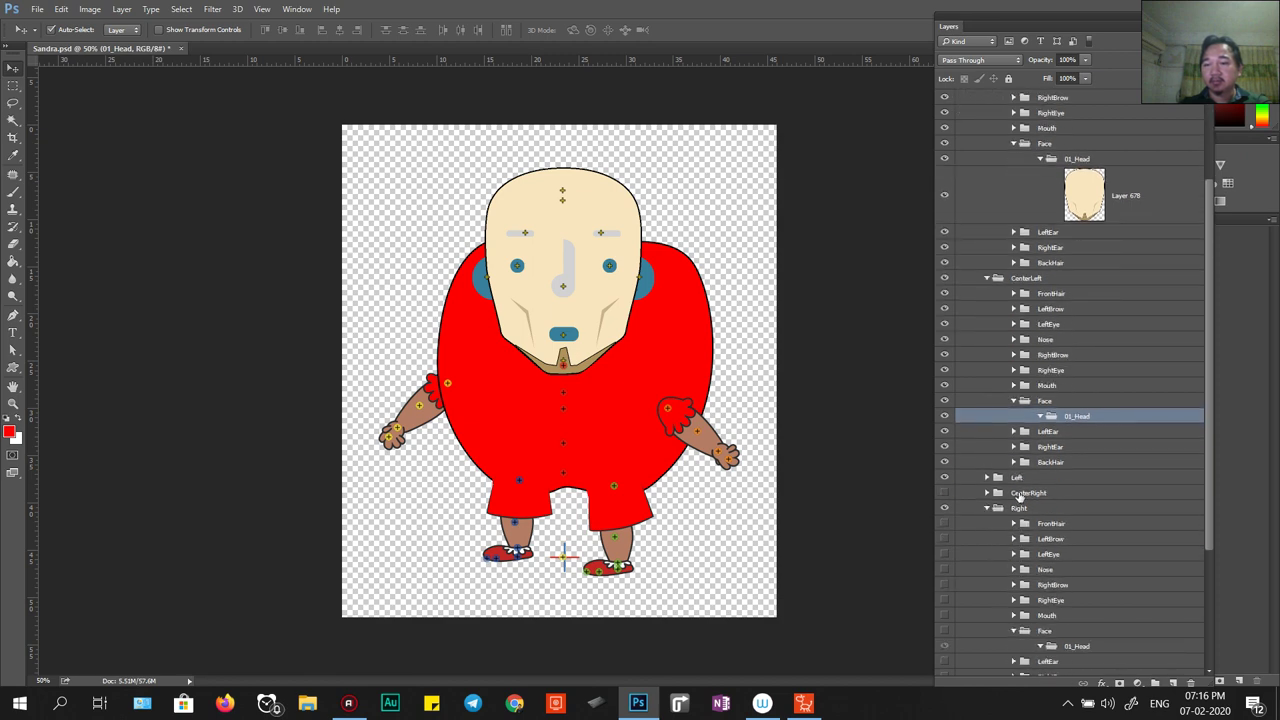
{"action": "left_click", "coordinate": [986, 478]}
{"action": "left_click", "coordinate": [1014, 585]}
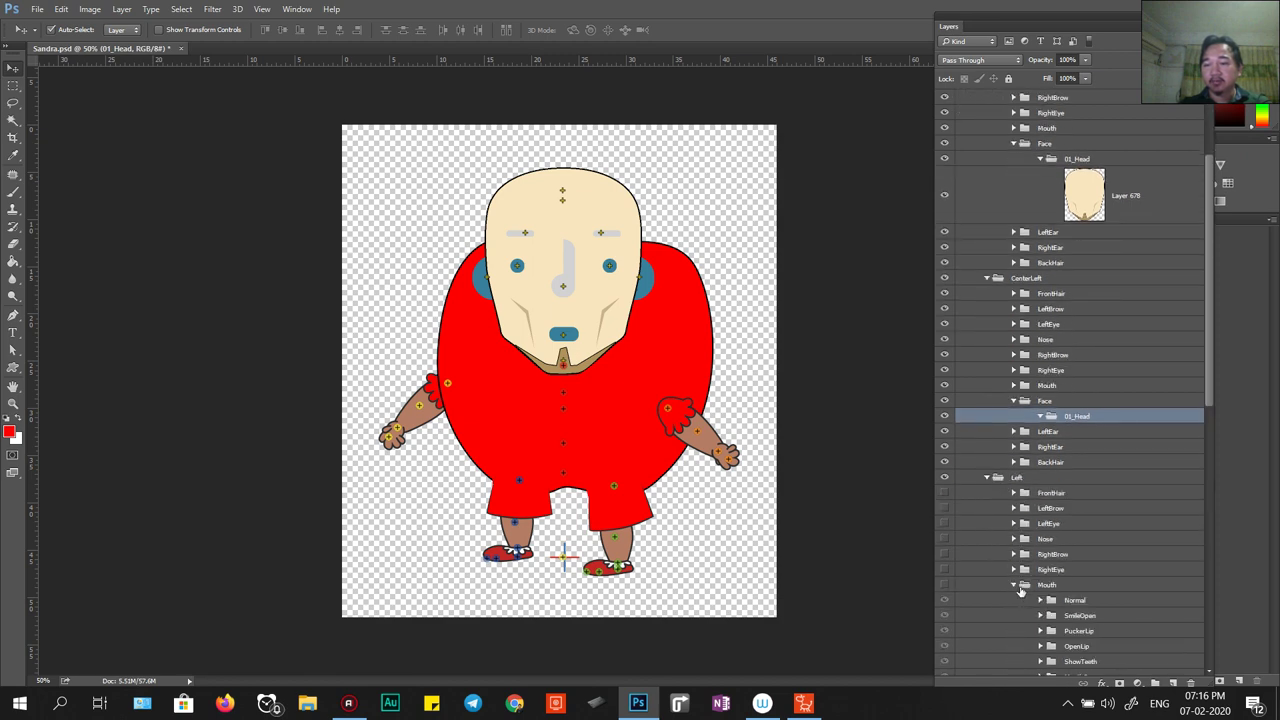
{"action": "left_click", "coordinate": [1016, 588]}
{"action": "left_click", "coordinate": [1014, 586]}
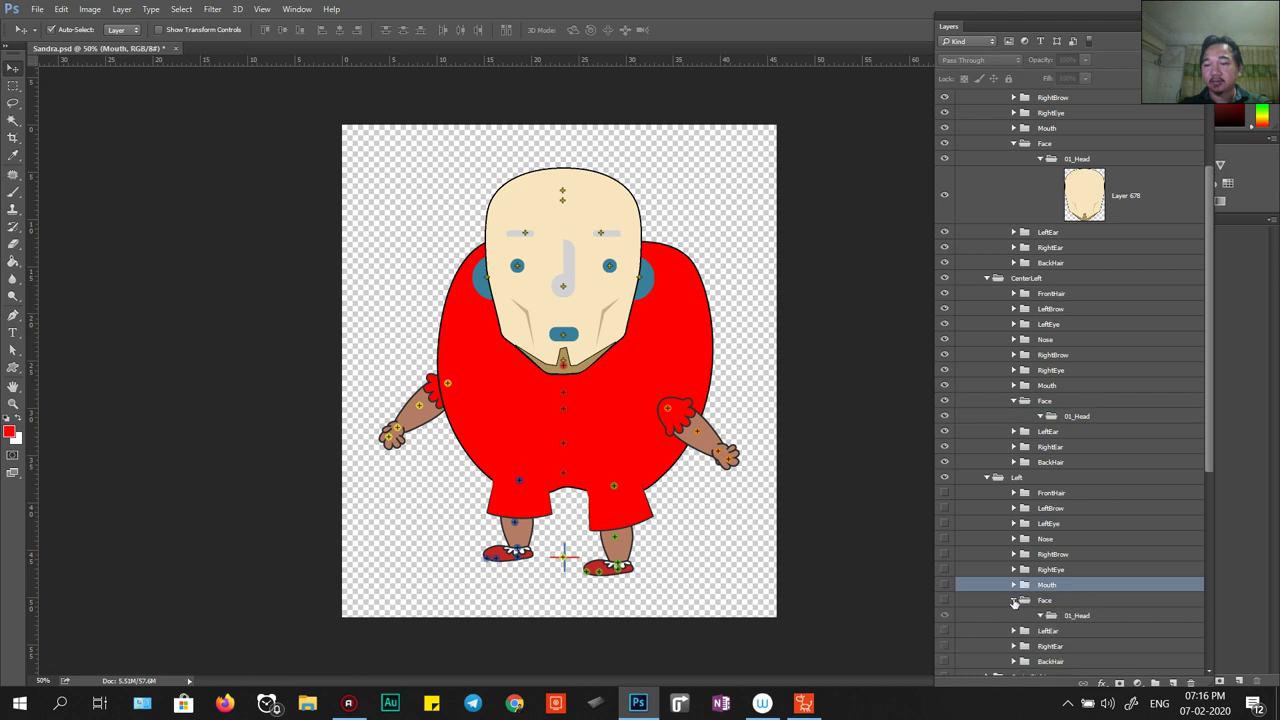
{"action": "scroll", "coordinate": [1050, 617], "scroll_direction": "down", "scroll_amount": 3}
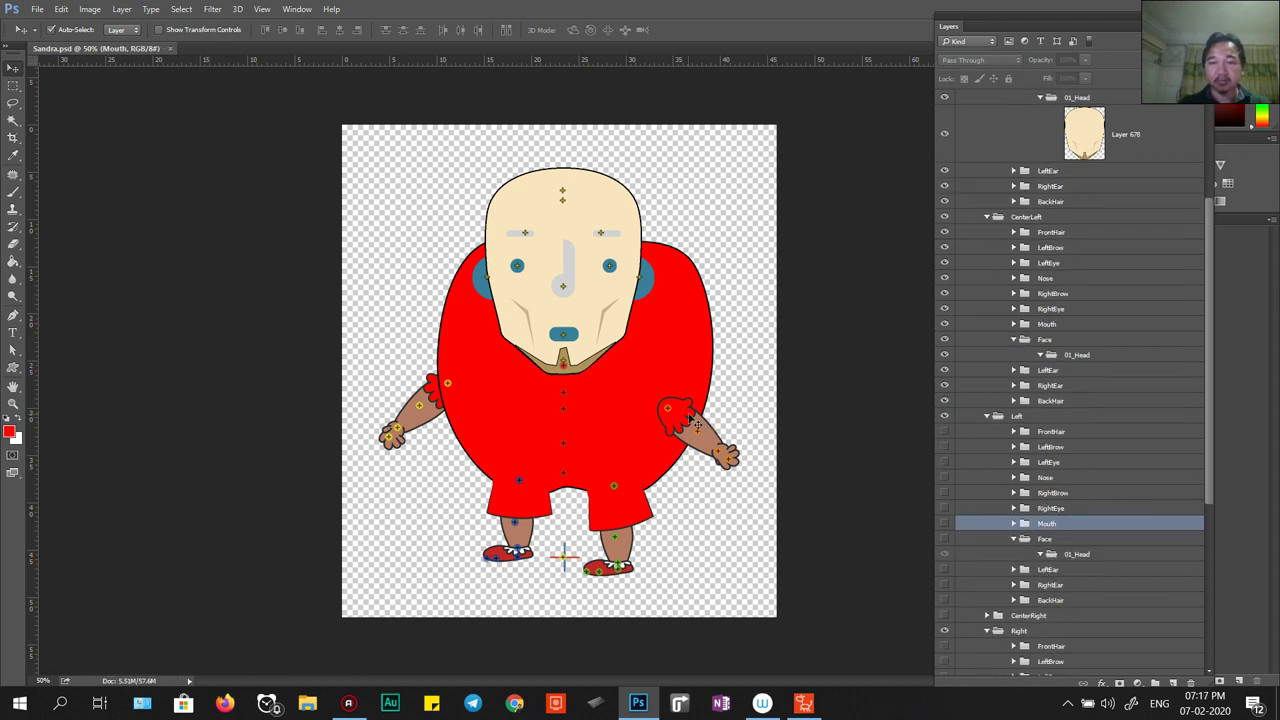
Switch to Cartoon Animator and open the 360 Head Creator for the updated character.
{"action": "mouse_move", "coordinate": [807, 708]}
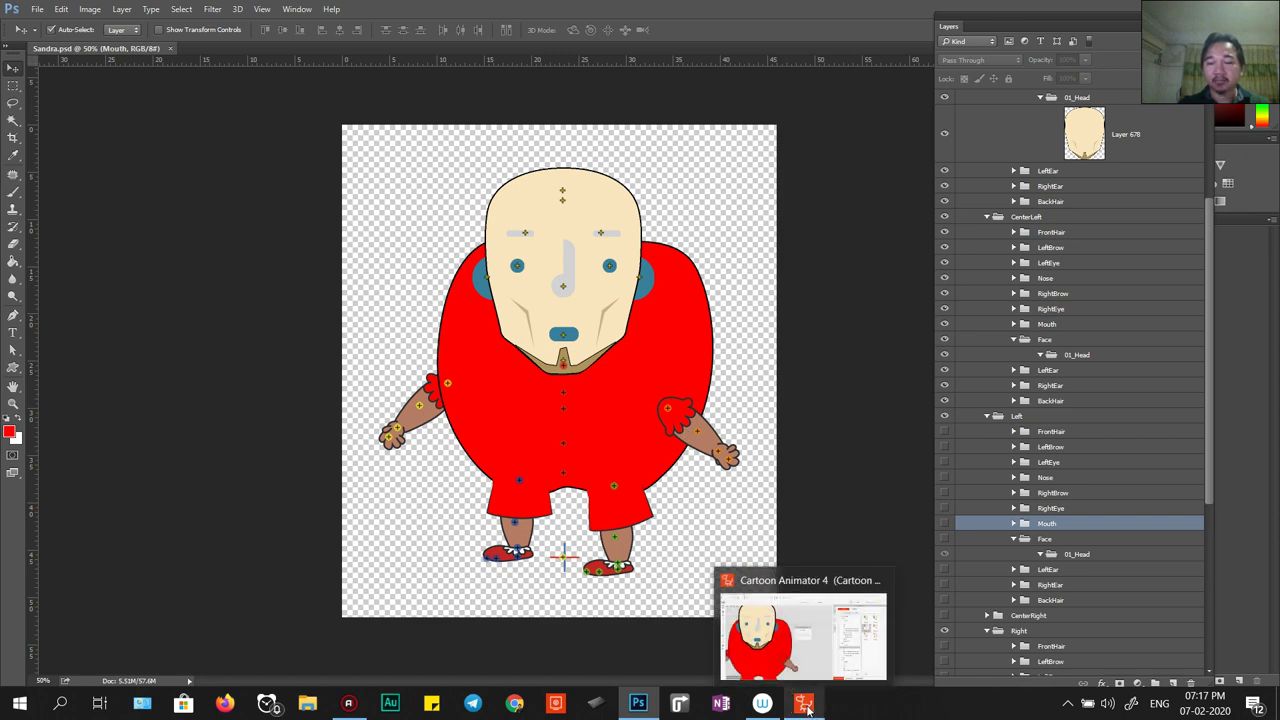
{"action": "left_click", "coordinate": [805, 705]}
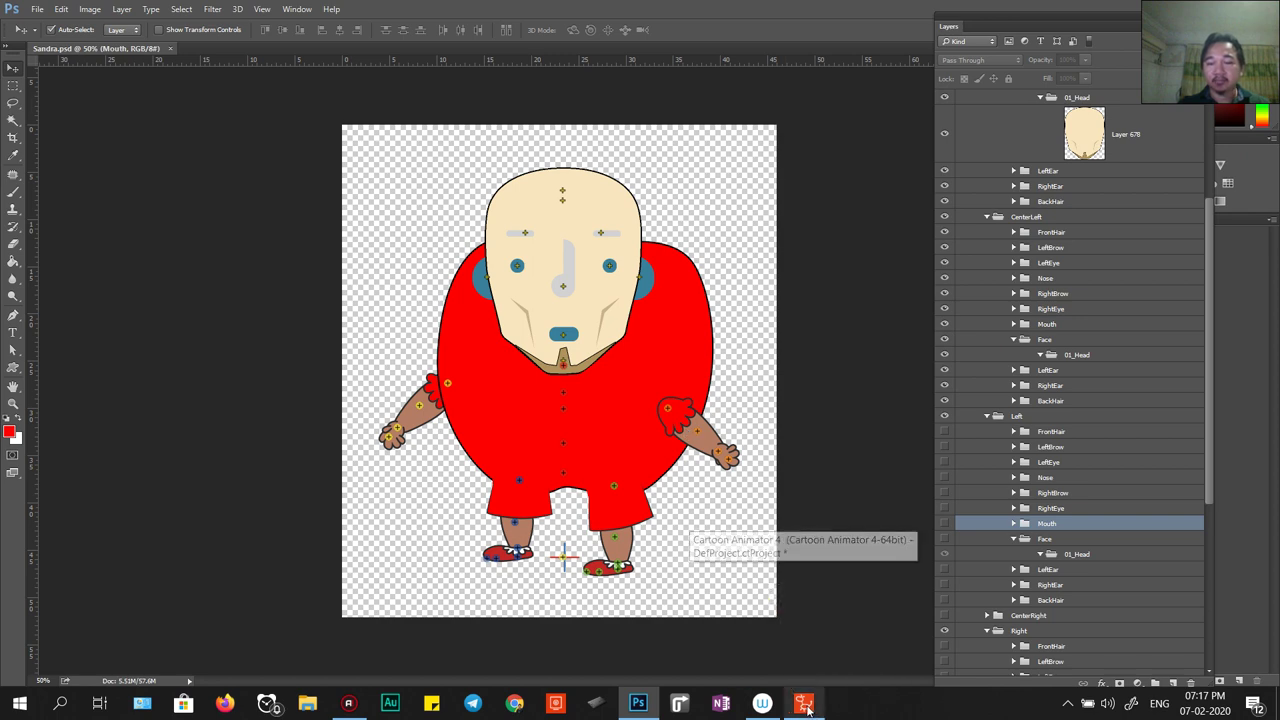
{"action": "scroll", "coordinate": [410, 276], "scroll_direction": "down", "scroll_amount": 5}
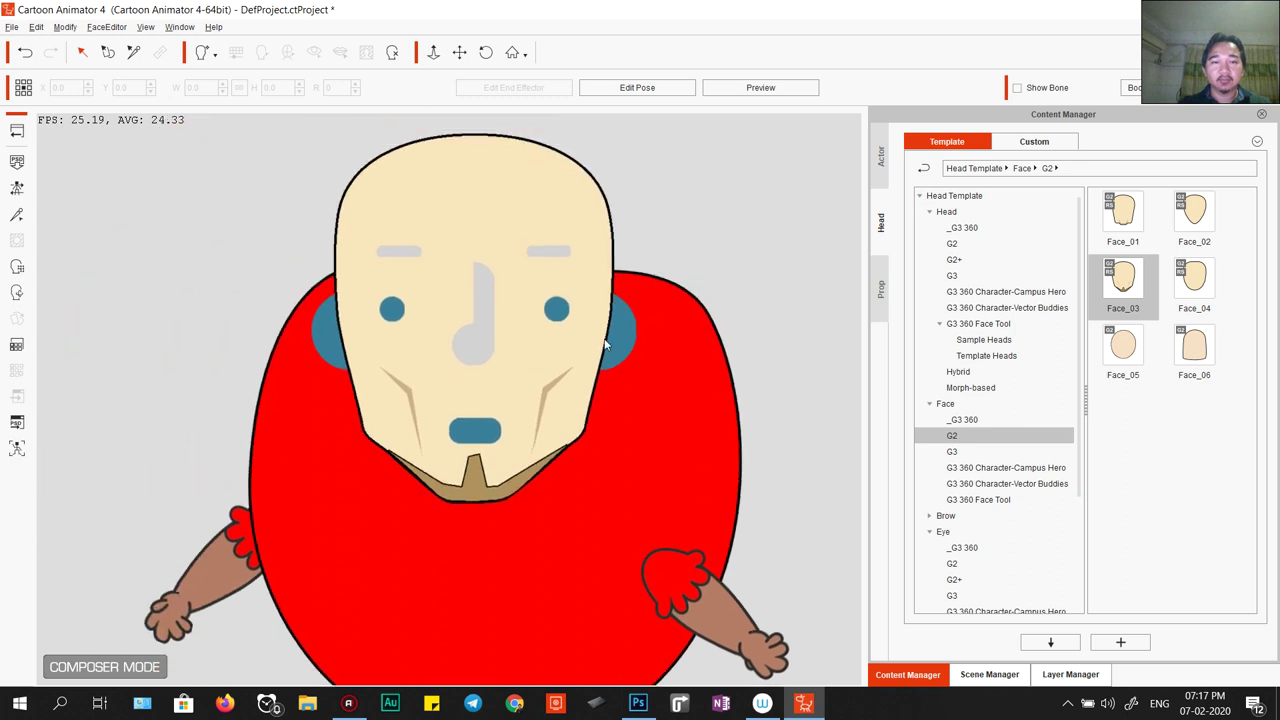
{"action": "scroll", "coordinate": [600, 420], "scroll_direction": "up", "scroll_amount": 2}
{"action": "scroll", "coordinate": [545, 312], "scroll_direction": "up", "scroll_amount": 1}
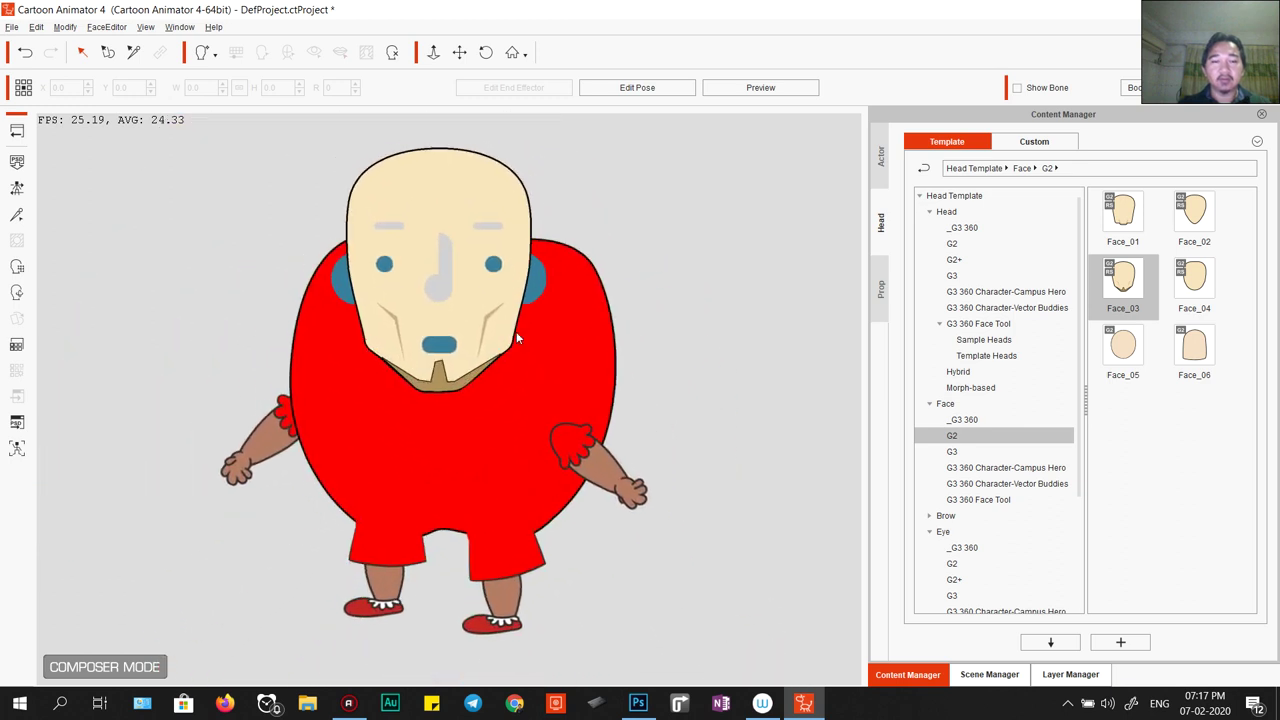
{"action": "left_click", "coordinate": [20, 291]}
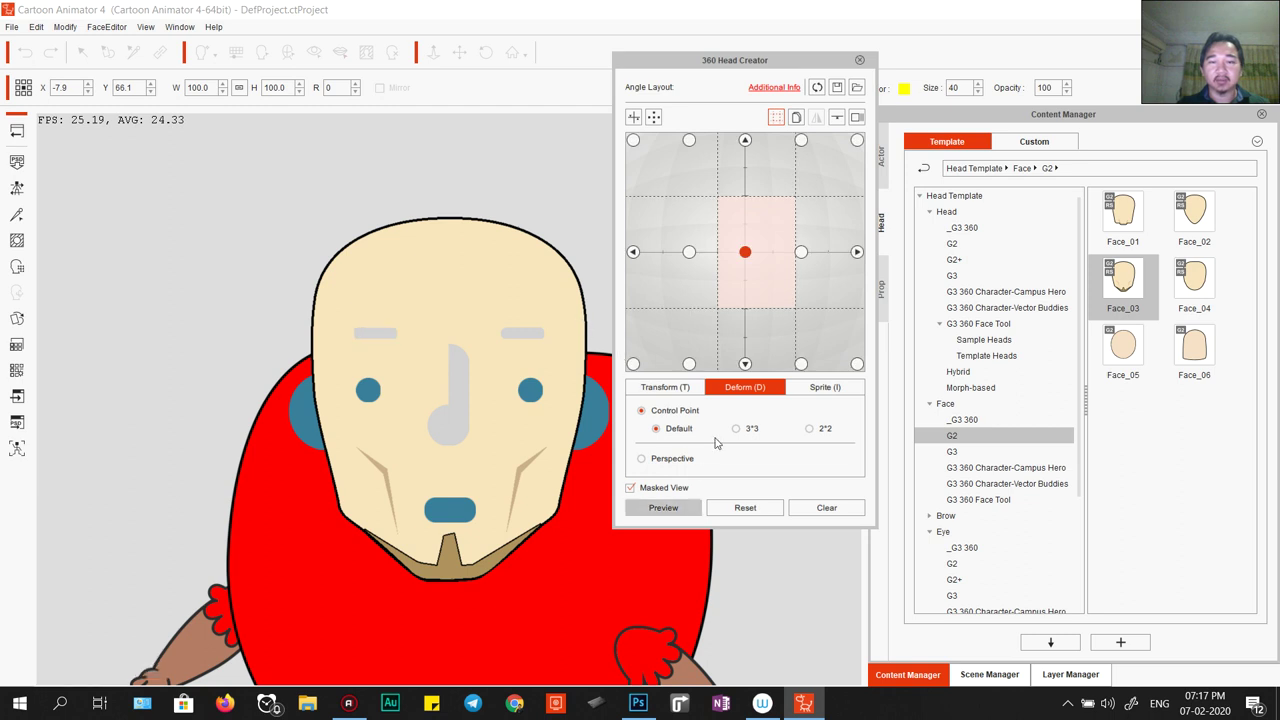
Preview the head turning and examine the intermediate left, lower-left, bottom and center angles.
{"action": "left_click", "coordinate": [663, 507]}
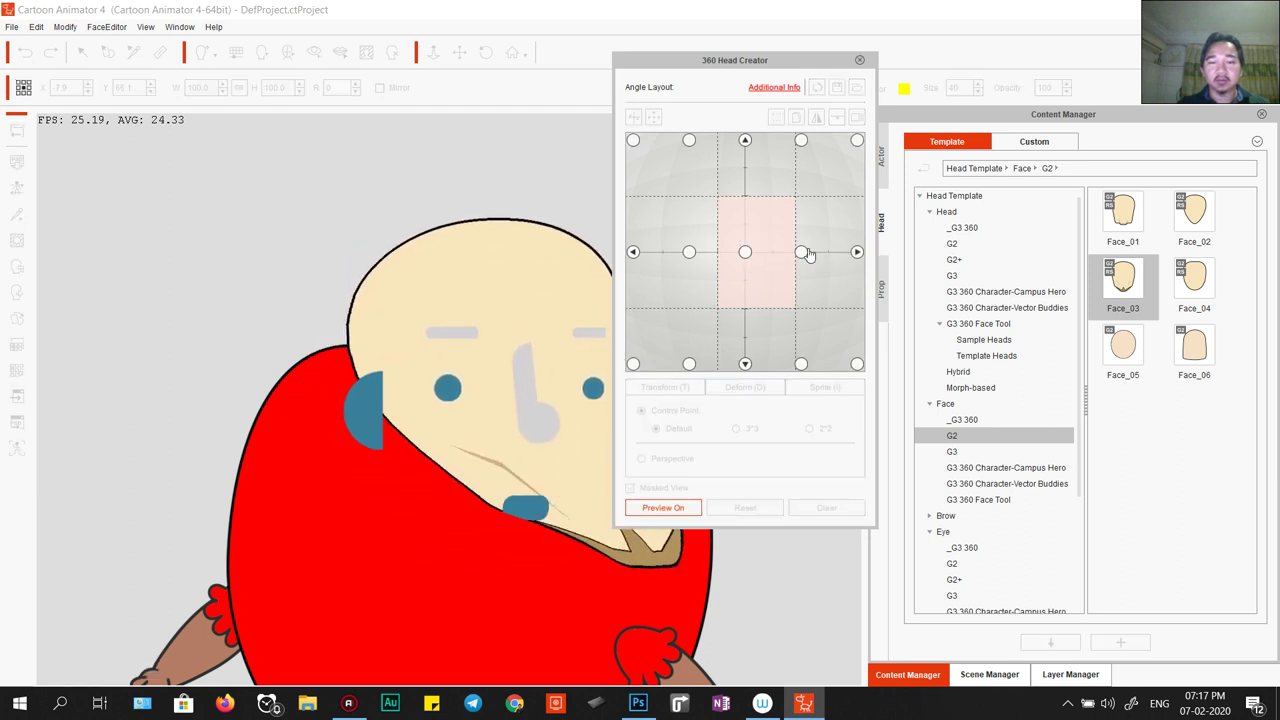
{"action": "left_click", "coordinate": [660, 509]}
{"action": "left_click", "coordinate": [687, 252]}
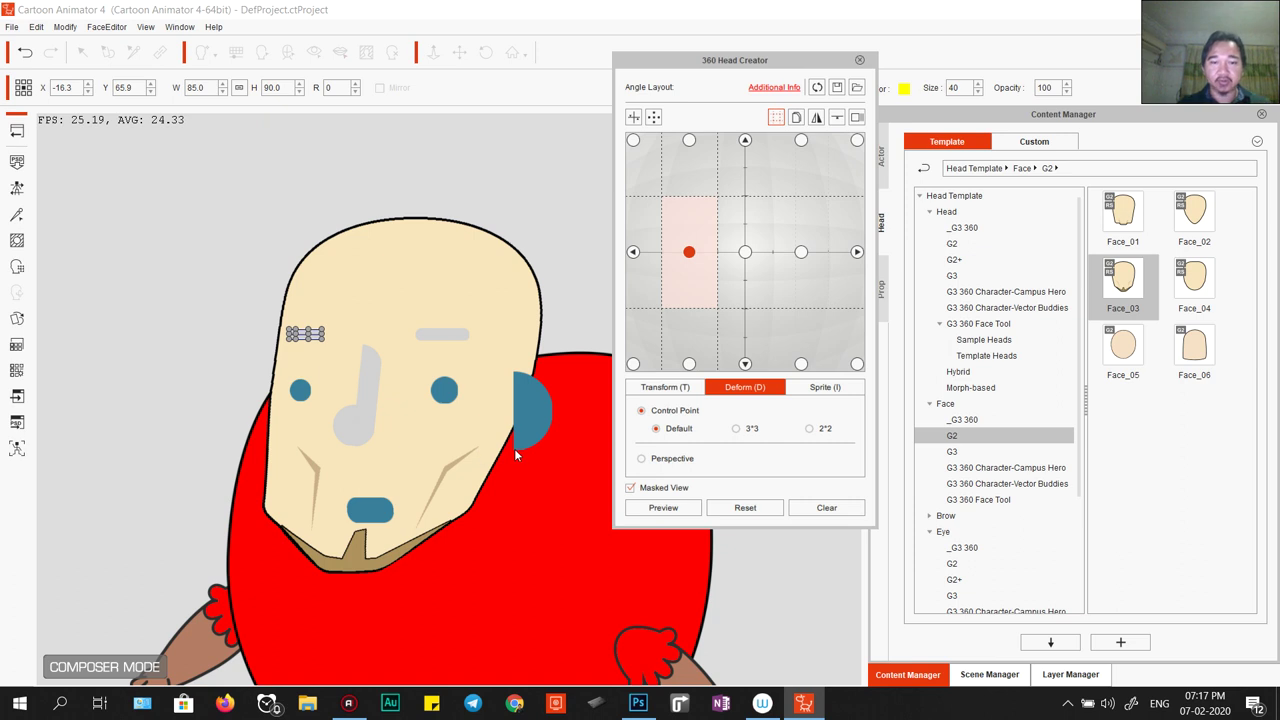
{"action": "left_click", "coordinate": [689, 364]}
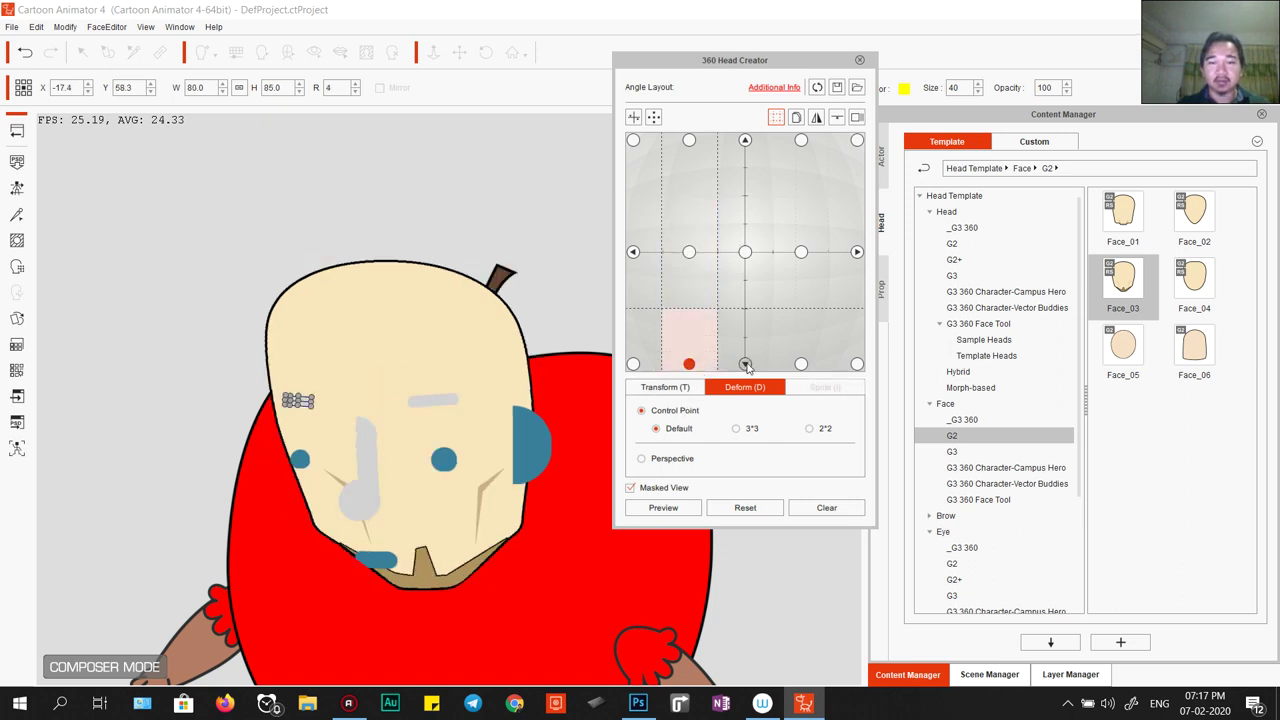
{"action": "left_click", "coordinate": [746, 364]}
{"action": "left_click", "coordinate": [745, 252]}
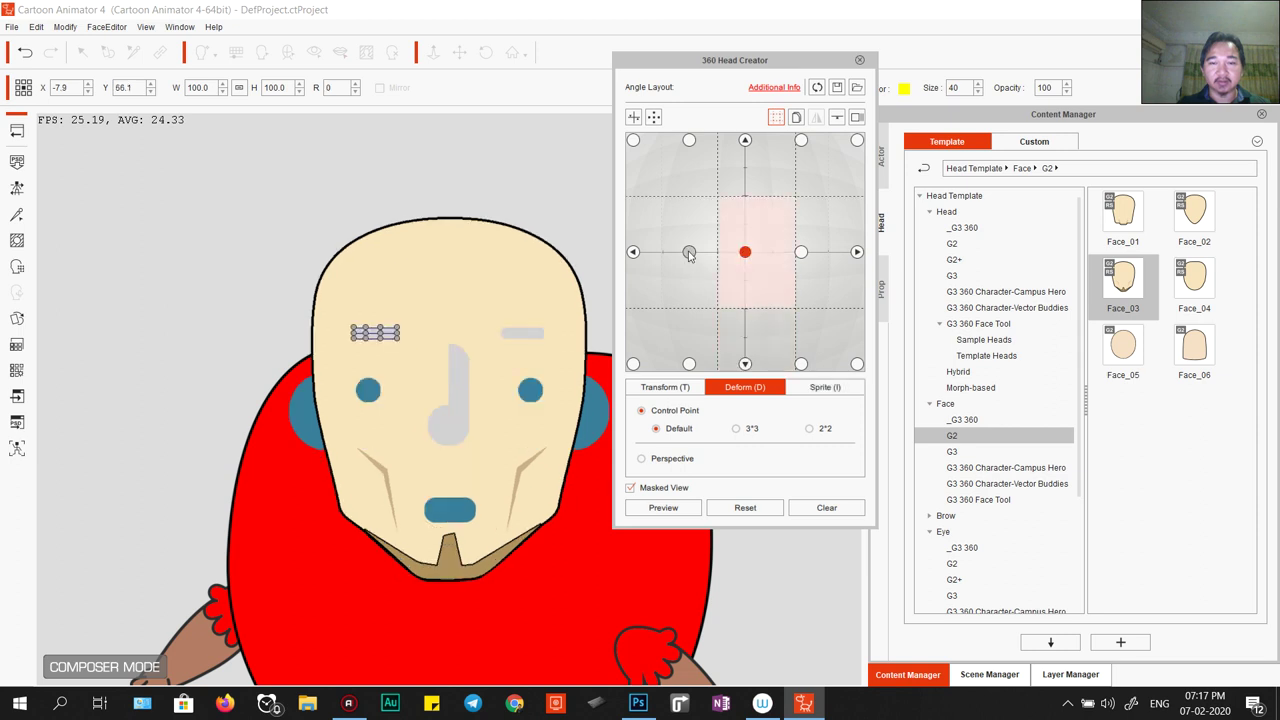
{"action": "left_click", "coordinate": [689, 252]}
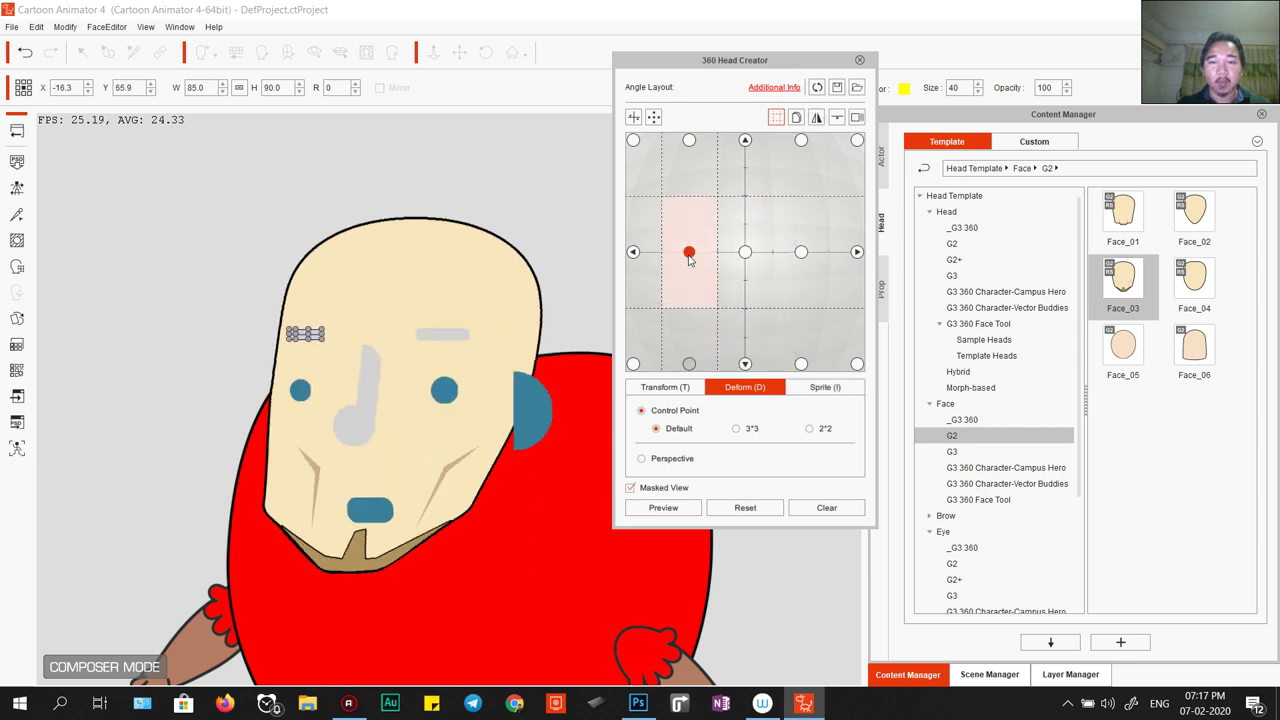
Remove the three center-right angles (middle, upper and lower) from the angle layout, accepting the overwrite of head turn settings, and preview the turn.
{"action": "left_click", "coordinate": [689, 364]}
{"action": "left_click", "coordinate": [689, 252]}
{"action": "left_click", "coordinate": [801, 252]}
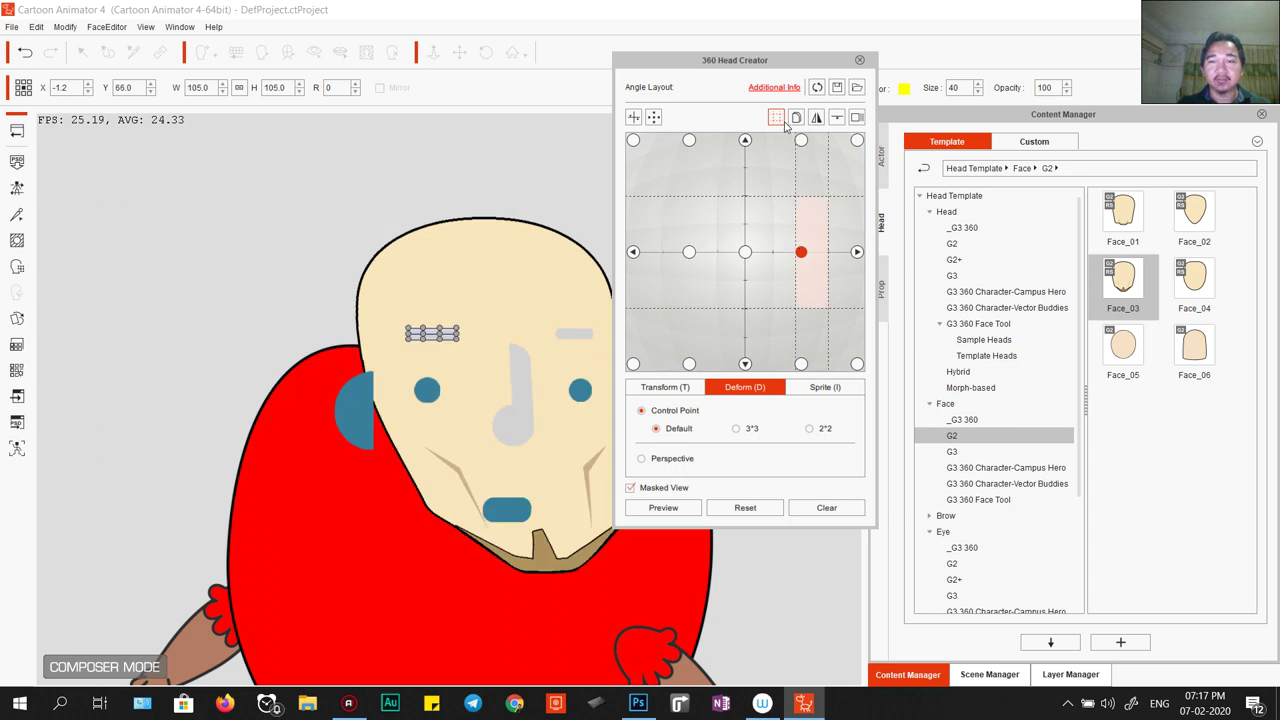
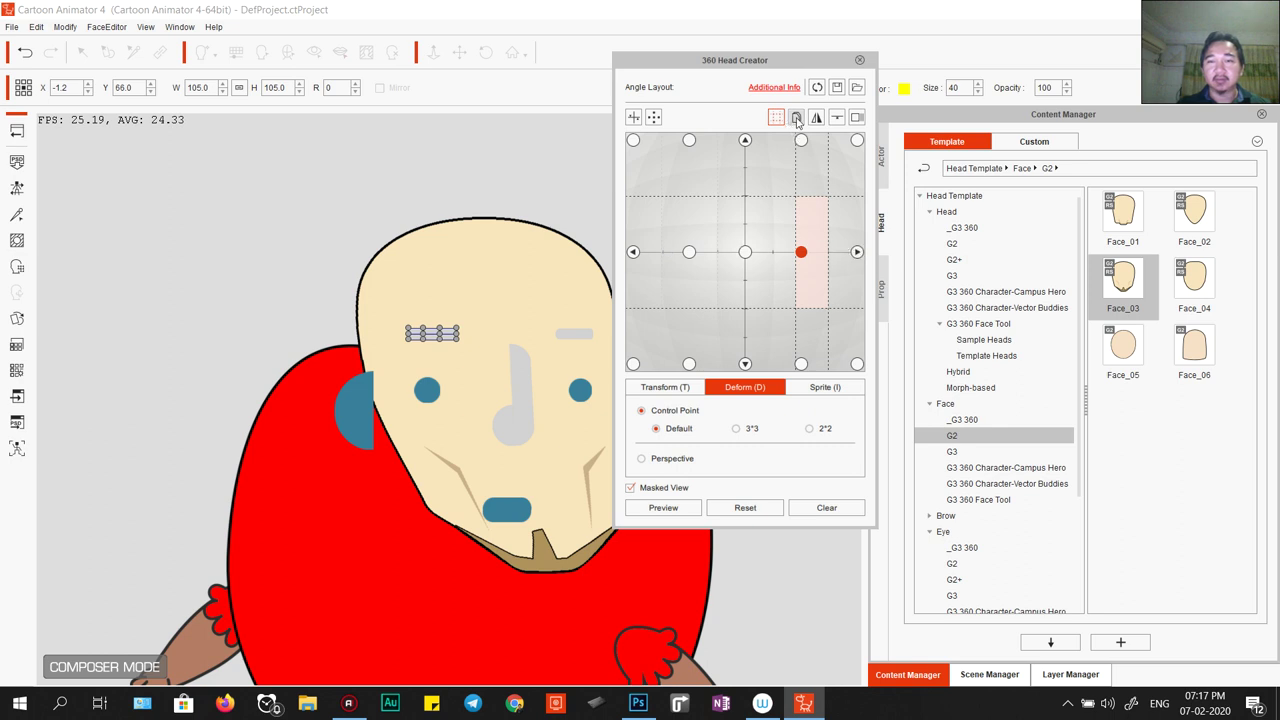
{"action": "left_click", "coordinate": [653, 117]}
{"action": "left_click", "coordinate": [800, 253]}
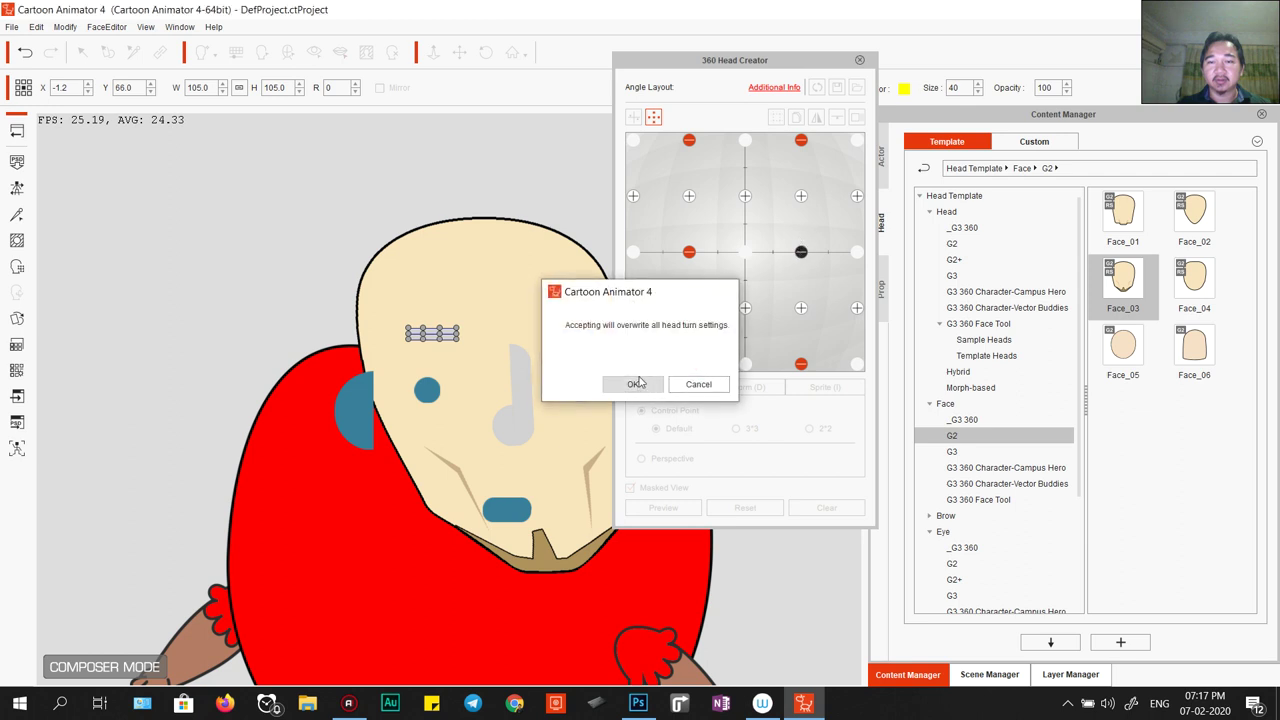
{"action": "key", "text": "Return"}
{"action": "left_click", "coordinate": [800, 140]}
{"action": "key", "text": "Return"}
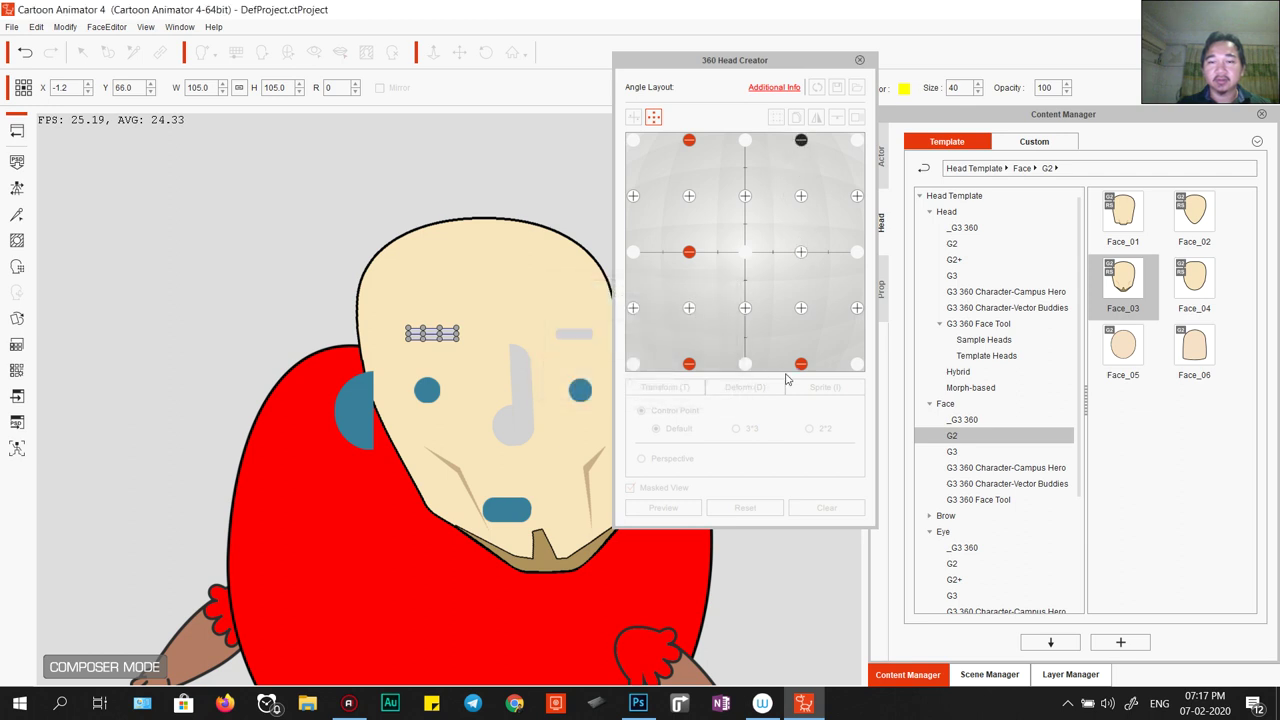
{"action": "left_click", "coordinate": [800, 364]}
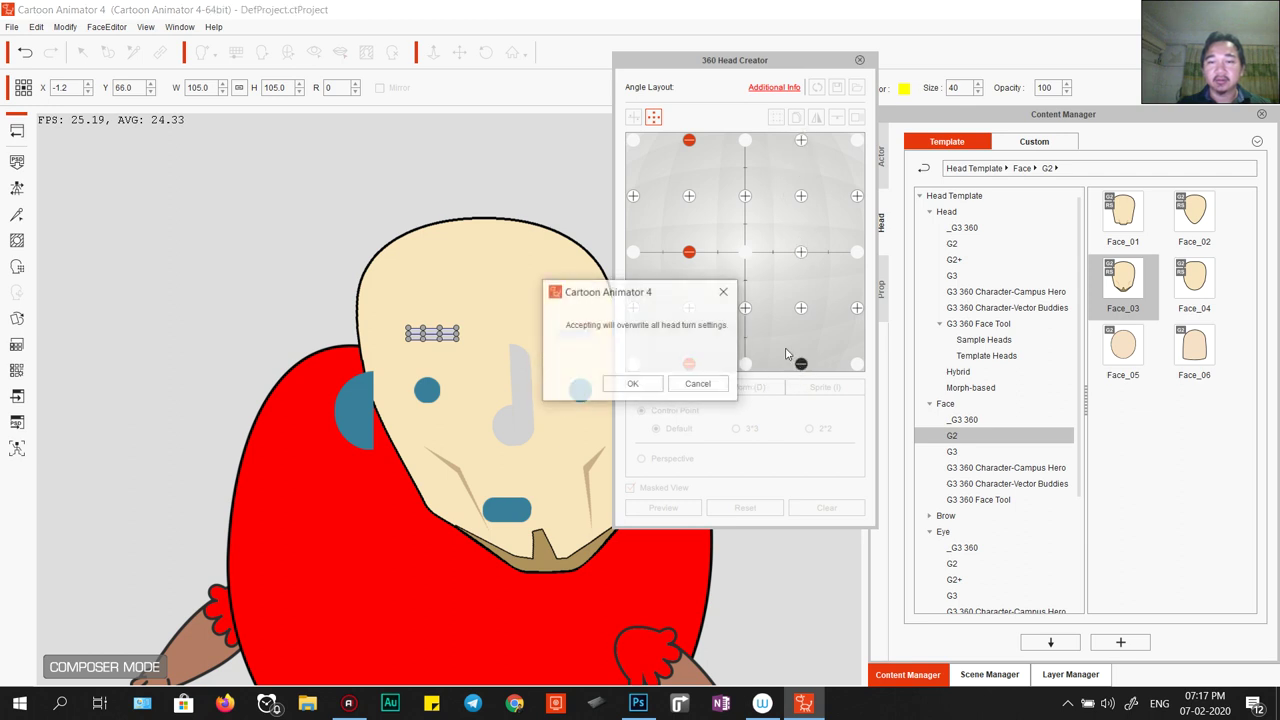
{"action": "left_click", "coordinate": [632, 385]}
{"action": "left_click", "coordinate": [656, 118]}
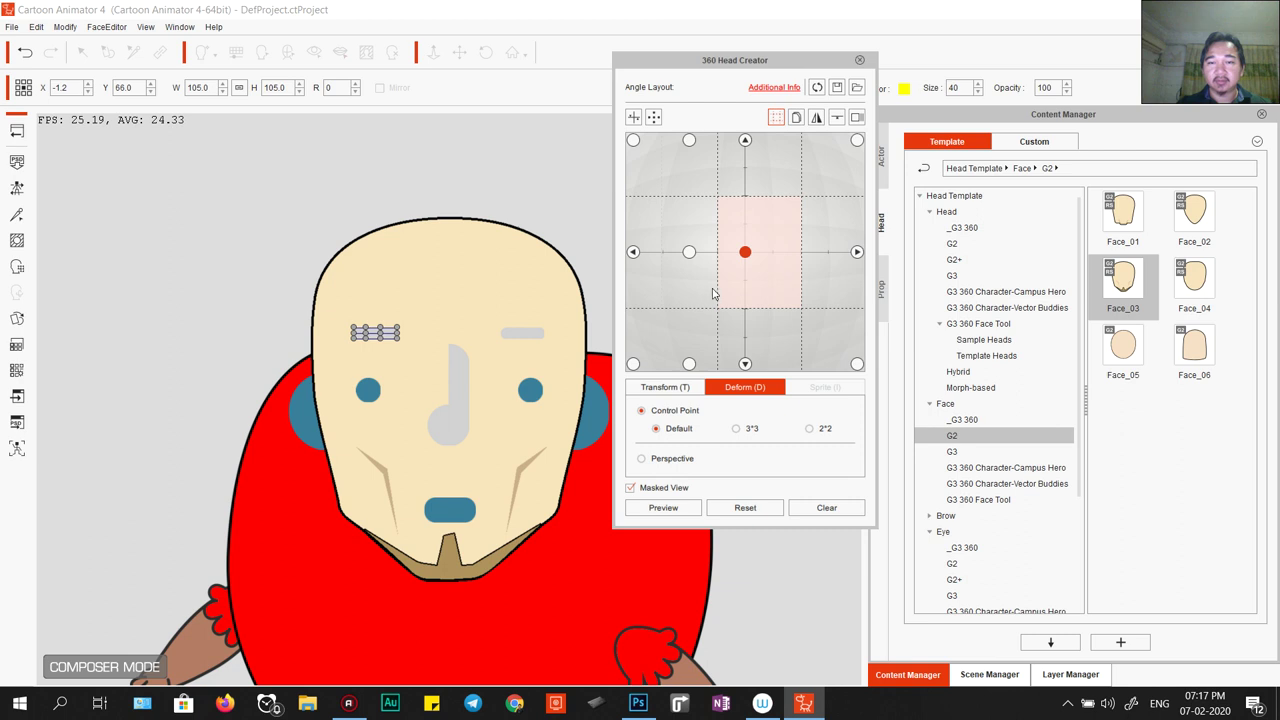
{"action": "left_click", "coordinate": [662, 507]}
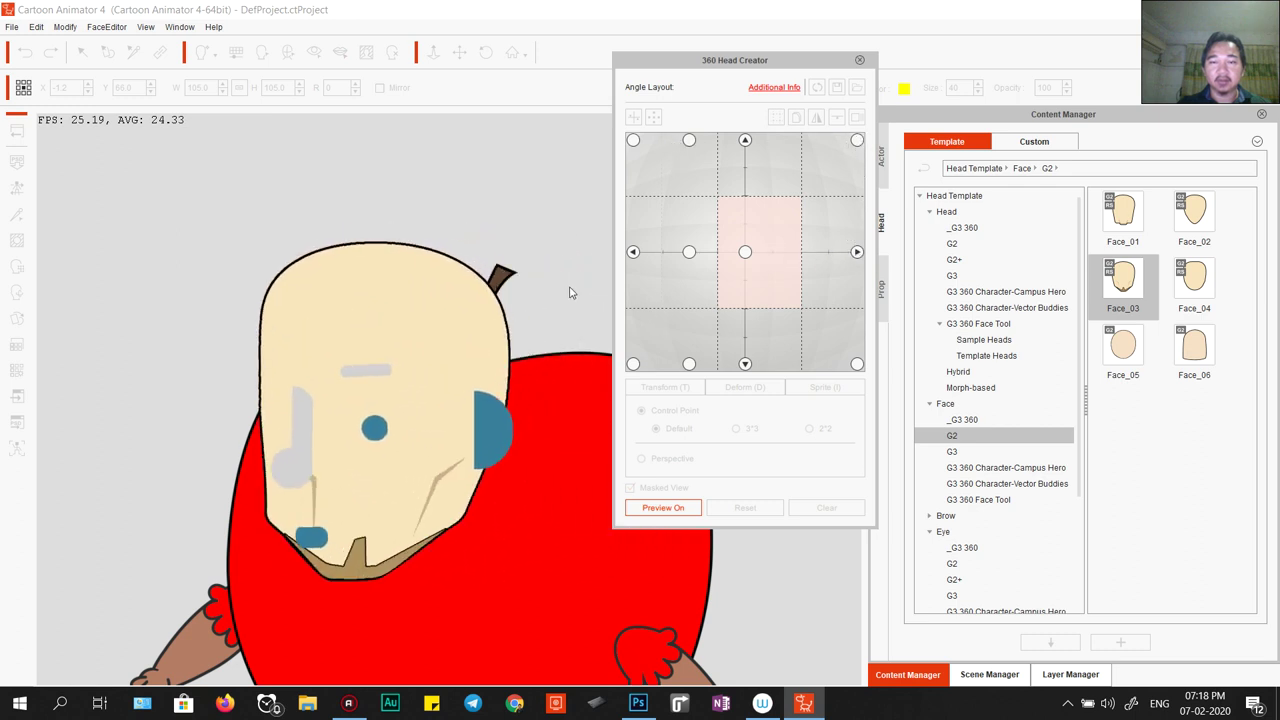
{"action": "left_click", "coordinate": [687, 334]}
At the full left angle, shift the two lowest rows of the face's deform mesh toward the back of the head and slightly up.
{"action": "left_click", "coordinate": [689, 251]}
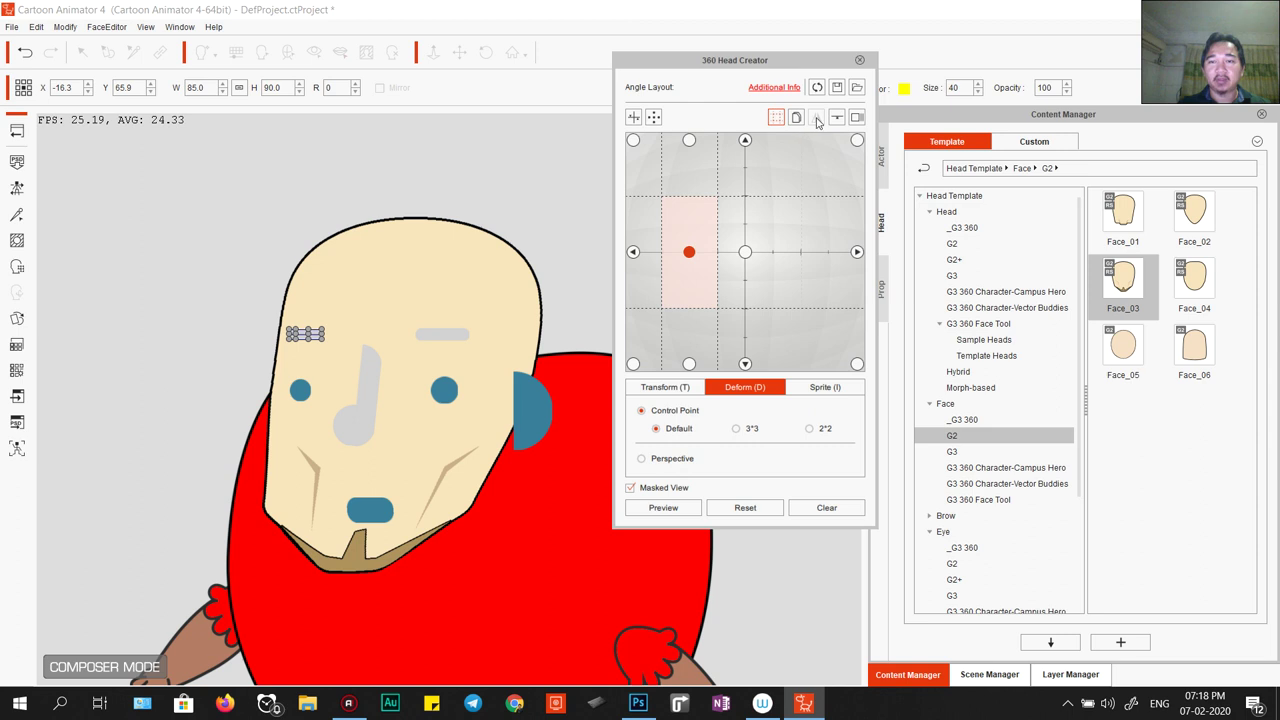
{"action": "left_click", "coordinate": [633, 251]}
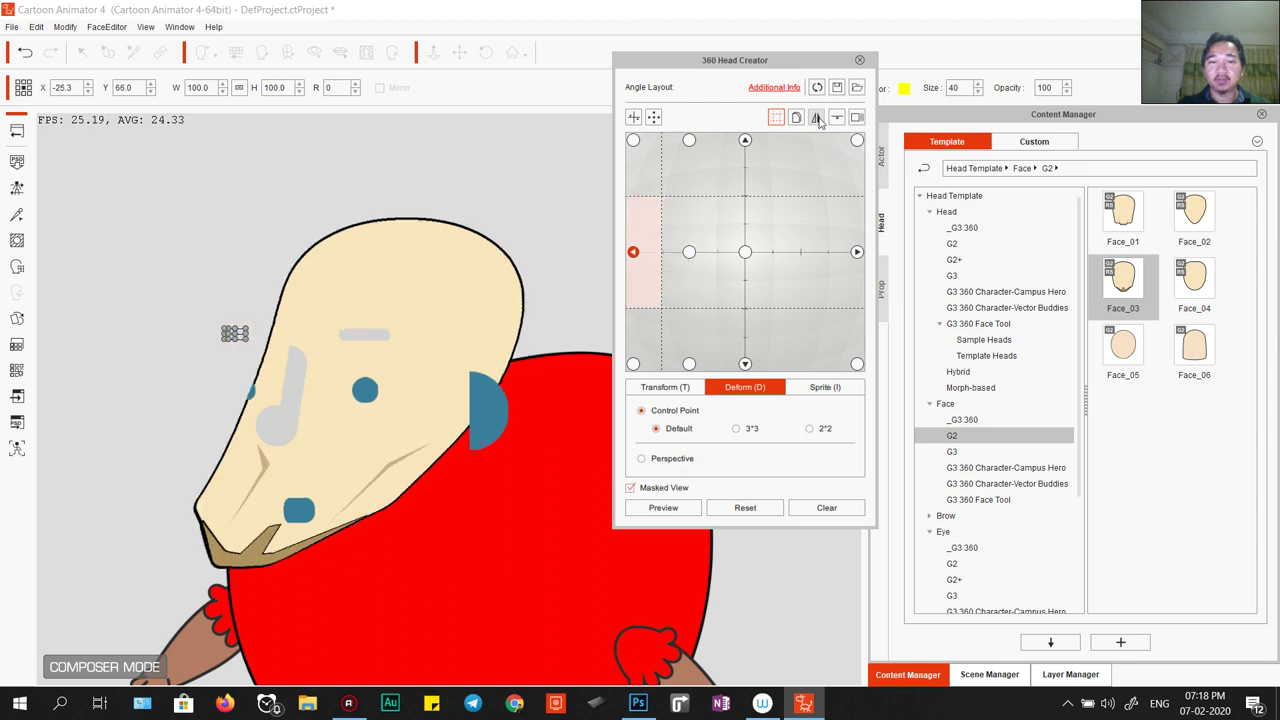
{"action": "left_click", "coordinate": [289, 496]}
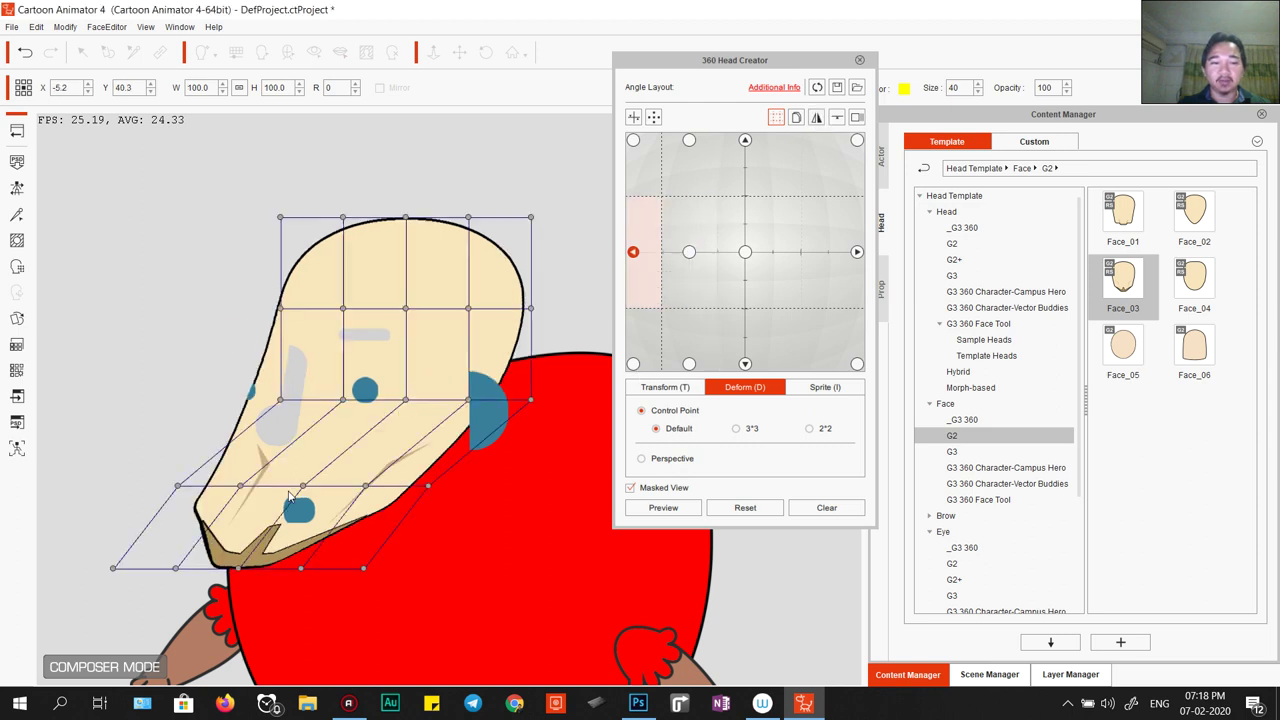
{"action": "left_click_drag", "start_coordinate": [138, 474], "coordinate": [488, 634]}
{"action": "left_click_drag", "start_coordinate": [86, 458], "coordinate": [496, 650]}
{"action": "left_click_drag", "start_coordinate": [364, 565], "coordinate": [420, 555]}
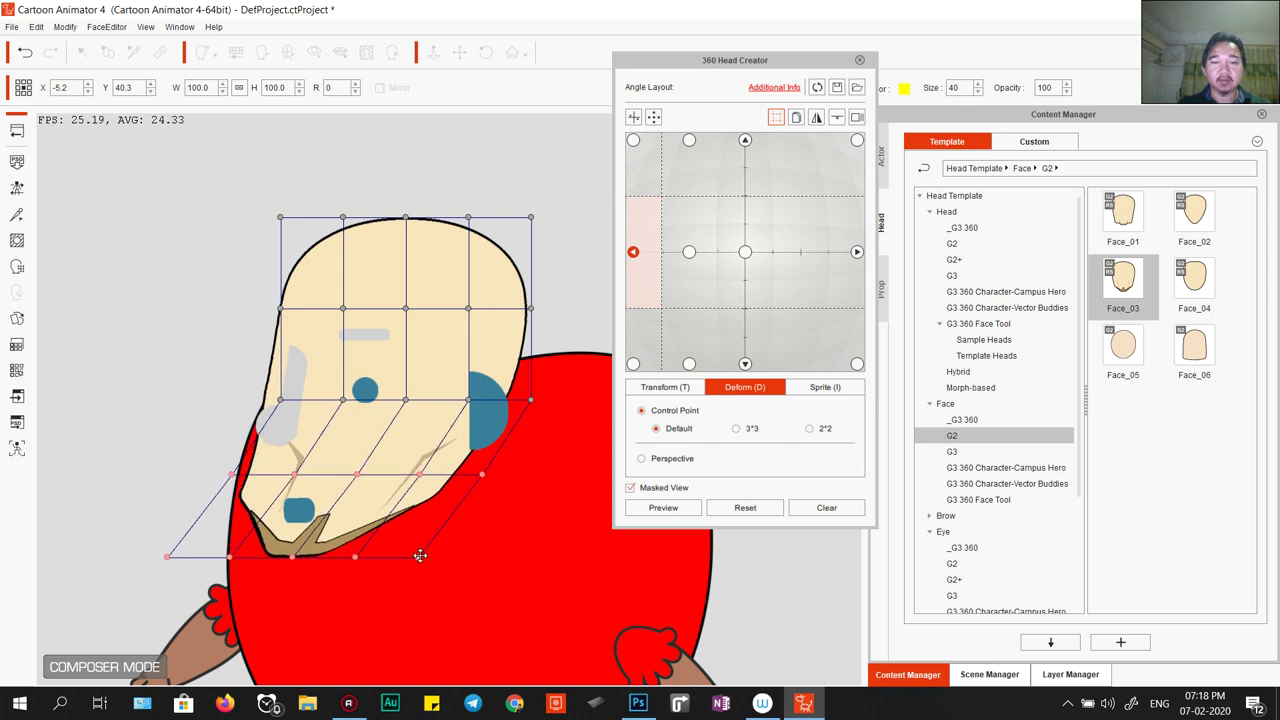
At the center-left angle, shift the two lowest rows of the face's deform mesh slightly toward the back of the head.
{"action": "left_click", "coordinate": [689, 252]}
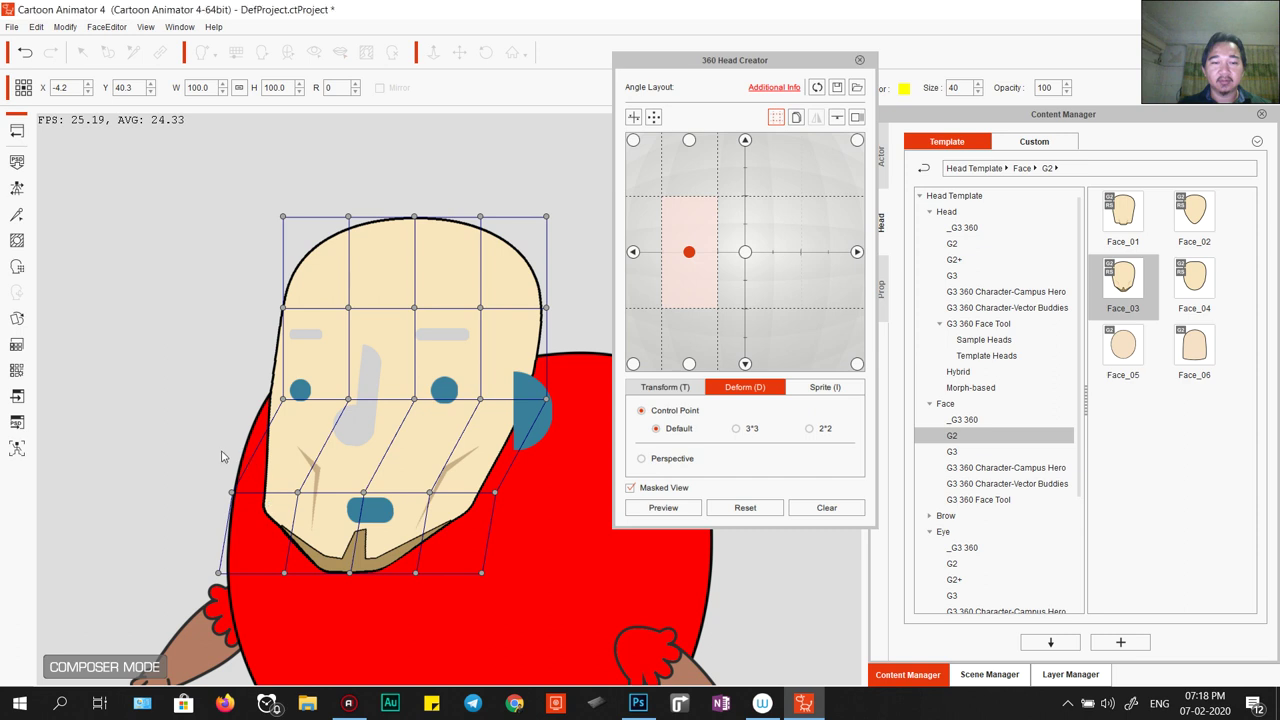
{"action": "left_click_drag", "start_coordinate": [226, 462], "coordinate": [546, 545]}
{"action": "left_click_drag", "start_coordinate": [135, 435], "coordinate": [702, 716]}
{"action": "left_click_drag", "start_coordinate": [488, 577], "coordinate": [506, 575]}
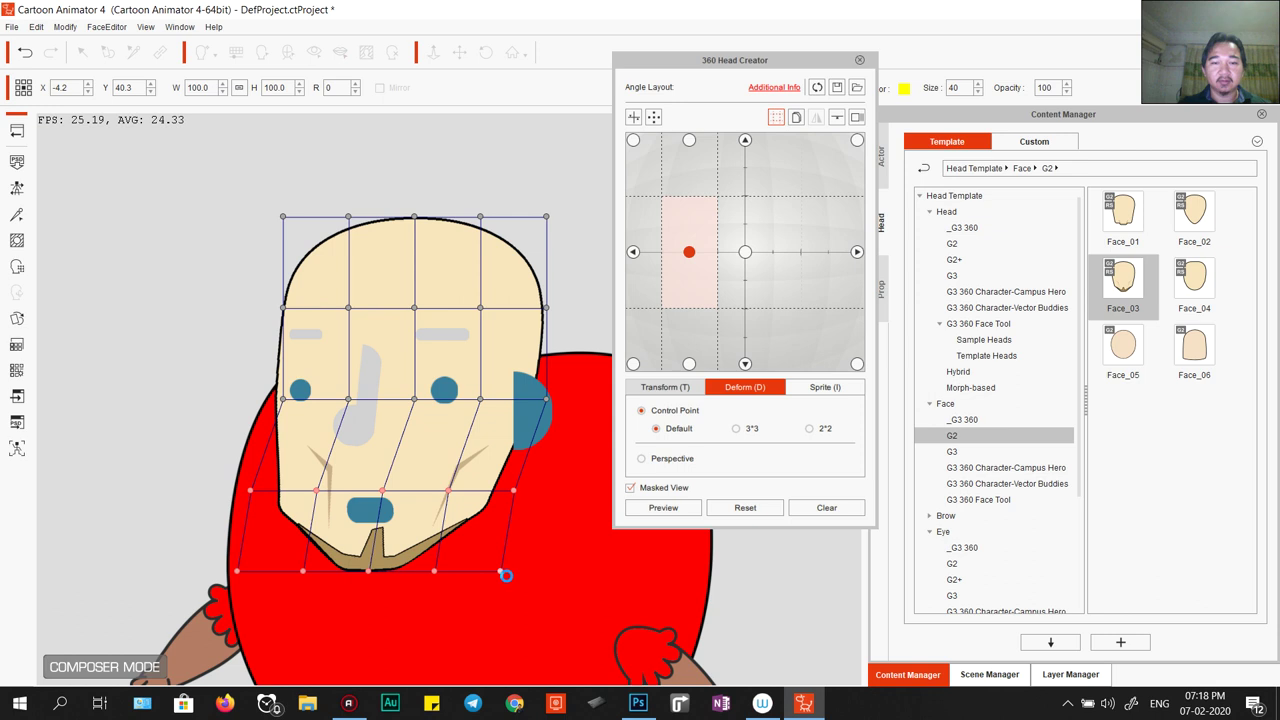
Back at the full left angle, shift the face mesh's middle row slightly back and down and nudge the row below it.
{"action": "left_click", "coordinate": [633, 253]}
{"action": "left_click_drag", "start_coordinate": [228, 368], "coordinate": [594, 462]}
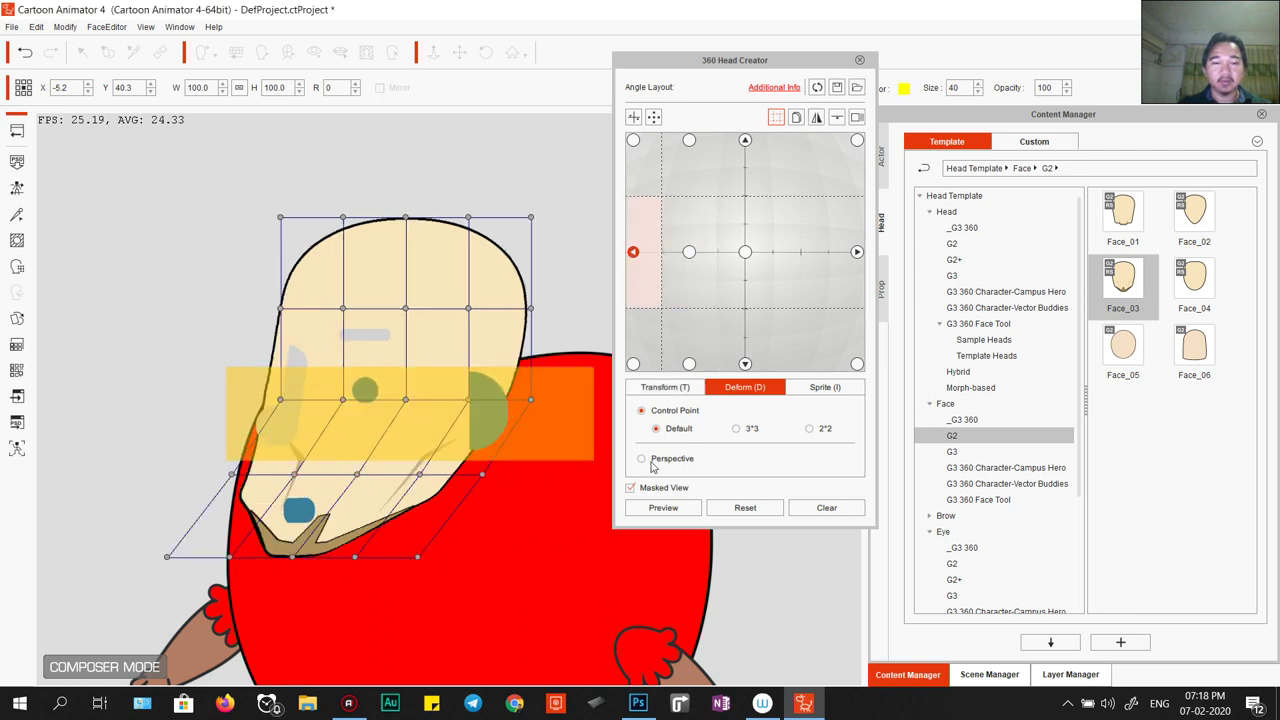
{"action": "mouse_move", "coordinate": [532, 400]}
{"action": "left_mouse_down"}
{"action": "mouse_move", "coordinate": [515, 398]}
{"action": "mouse_move", "coordinate": [557, 400]}
{"action": "mouse_move", "coordinate": [541, 405]}
{"action": "left_mouse_up"}
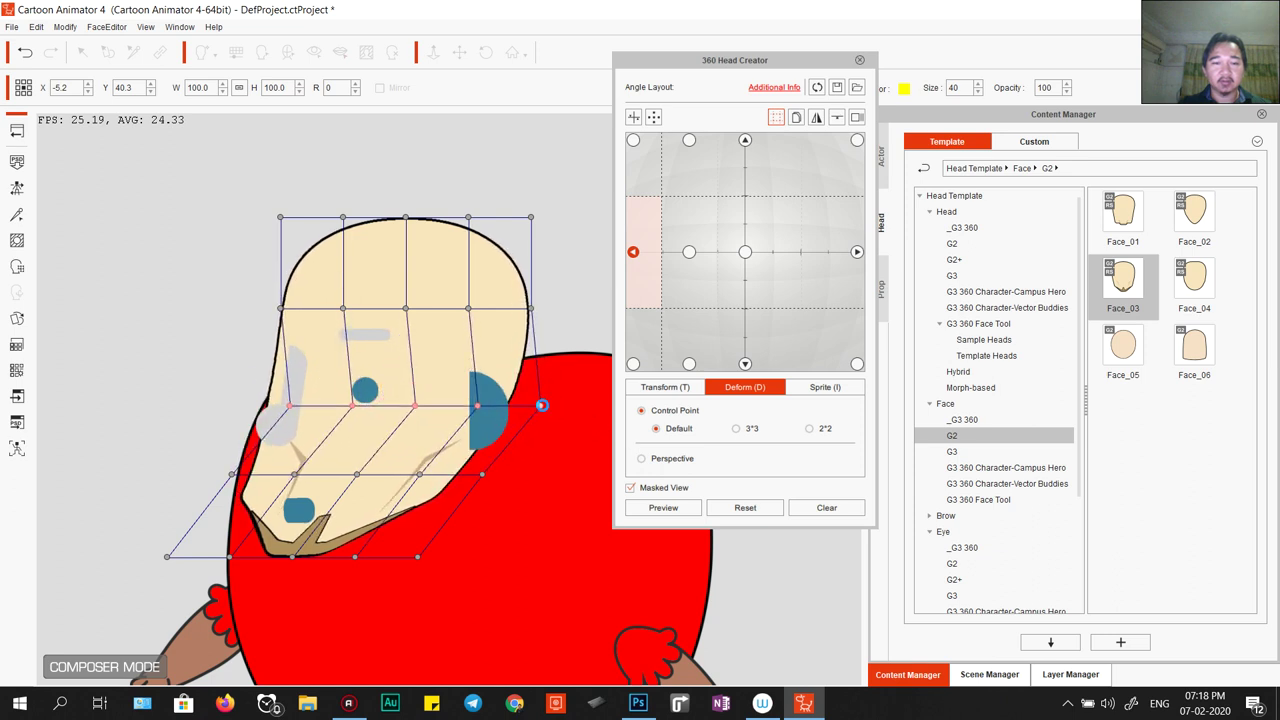
{"action": "left_click_drag", "start_coordinate": [482, 474], "coordinate": [485, 476]}
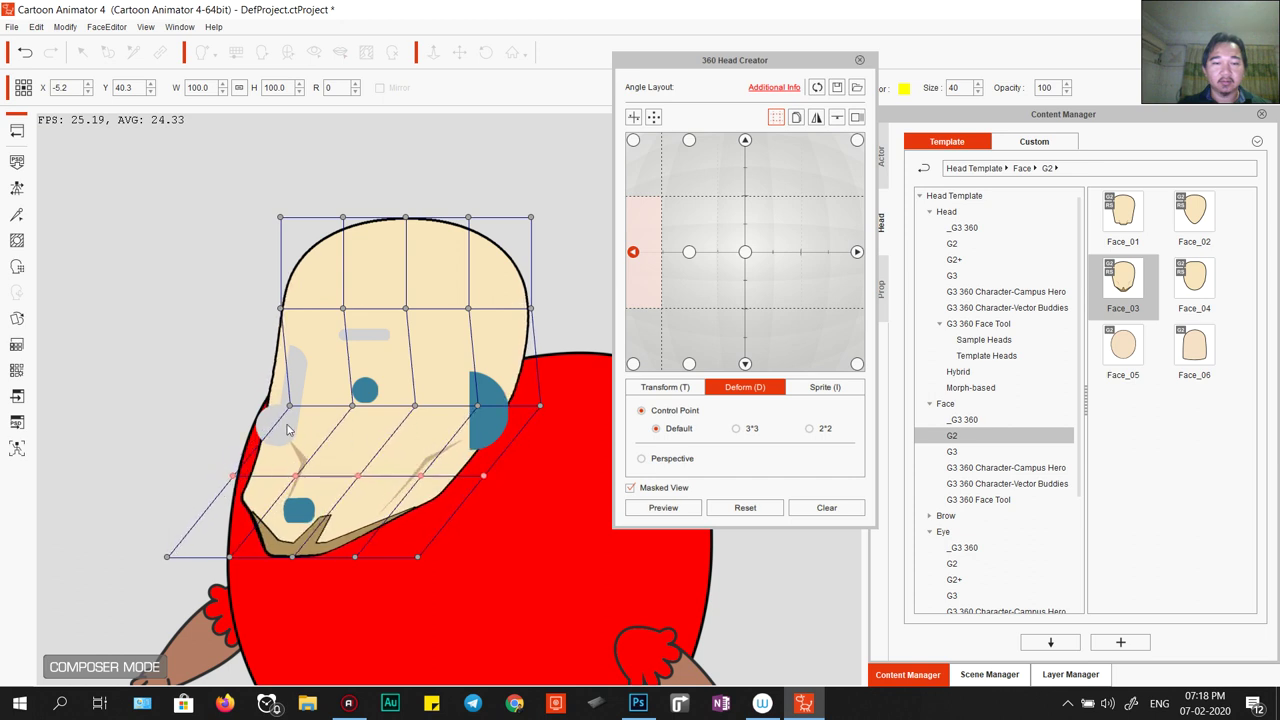
Reshape the front edge and chin of the left-angle face by repositioning the front mesh points of the middle and lower rows.
{"action": "left_click_drag", "start_coordinate": [285, 407], "coordinate": [254, 392]}
{"action": "mouse_move", "coordinate": [233, 476]}
{"action": "left_mouse_down"}
{"action": "mouse_move", "coordinate": [215, 490]}
{"action": "mouse_move", "coordinate": [248, 461]}
{"action": "left_mouse_up"}
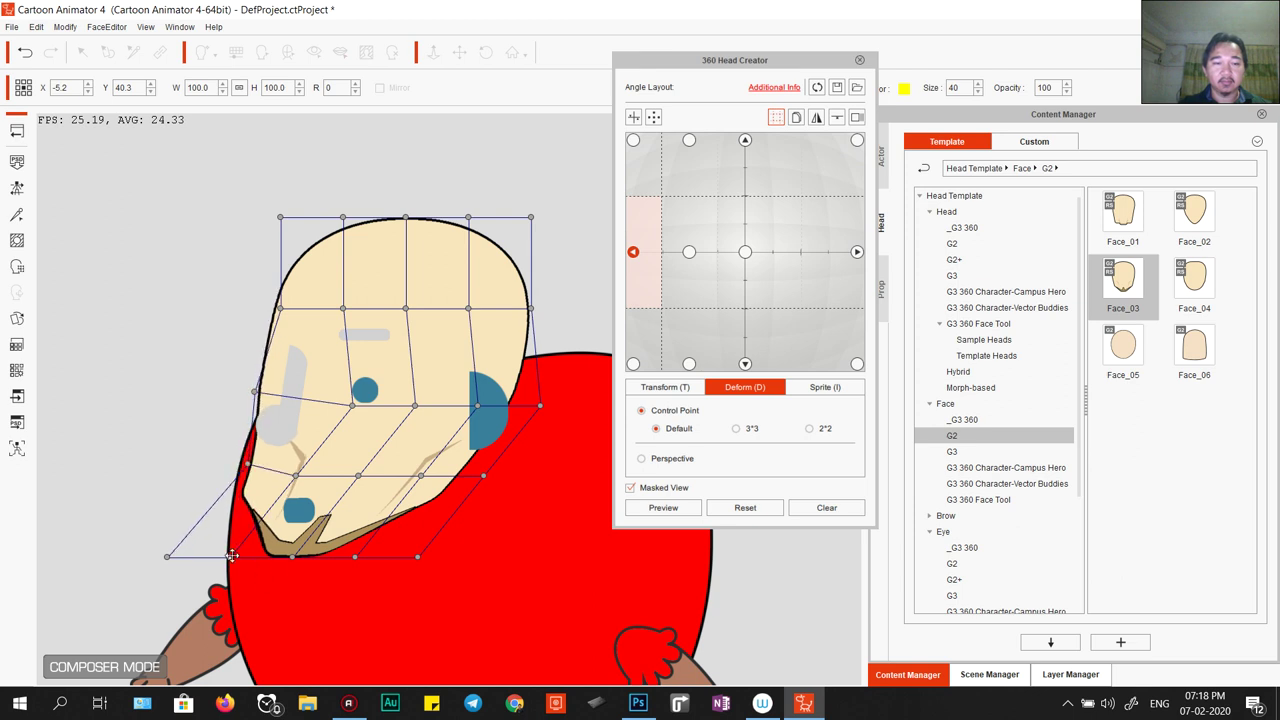
{"action": "left_click_drag", "start_coordinate": [231, 555], "coordinate": [241, 540]}
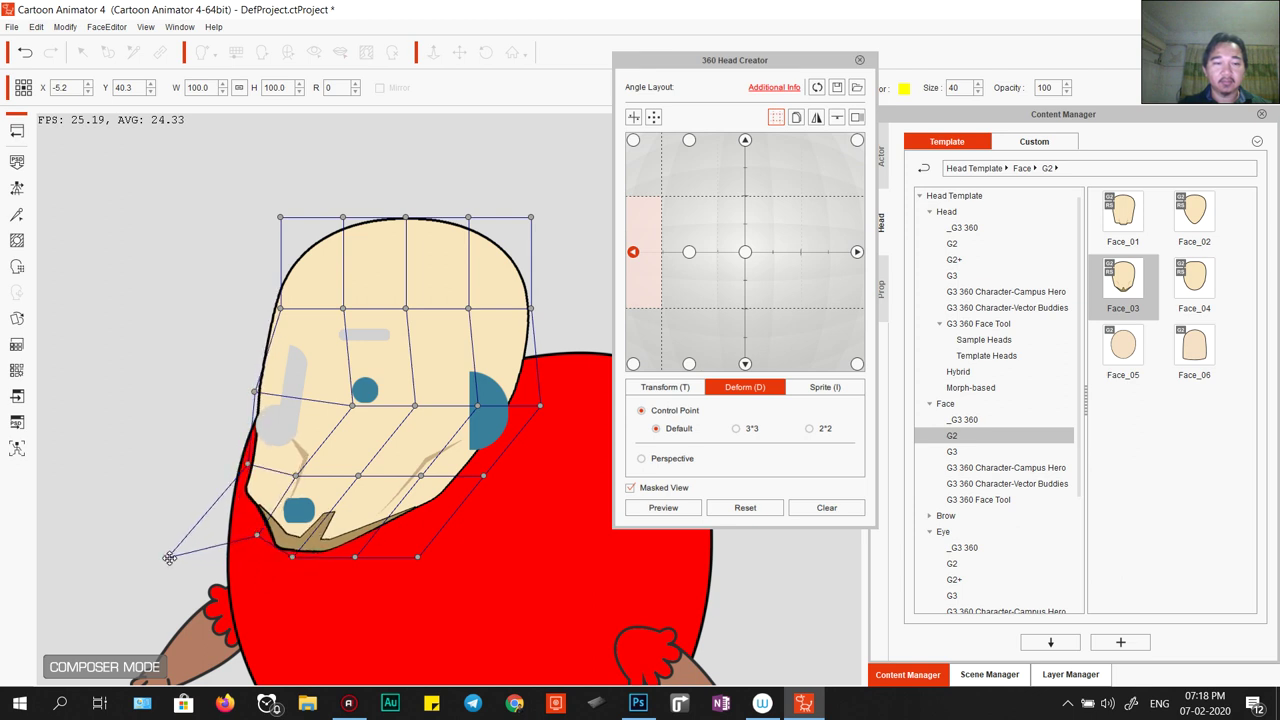
{"action": "left_click_drag", "start_coordinate": [169, 557], "coordinate": [214, 533]}
{"action": "left_click_drag", "start_coordinate": [291, 557], "coordinate": [255, 543]}
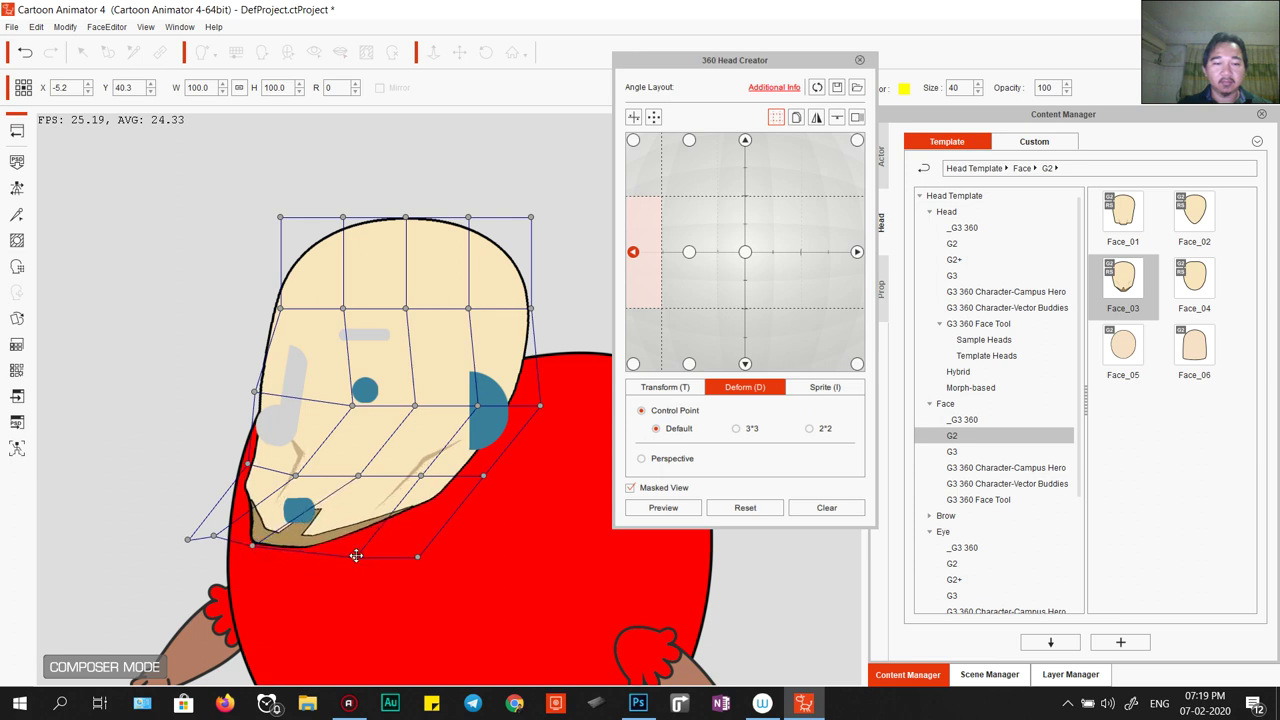
Pull the rear jaw points of the left-angle mesh's lowest row down and back, checking the result in the head-turn preview.
{"action": "left_click_drag", "start_coordinate": [356, 555], "coordinate": [324, 545]}
{"action": "left_click_drag", "start_coordinate": [420, 560], "coordinate": [495, 582]}
{"action": "left_click", "coordinate": [665, 507]}
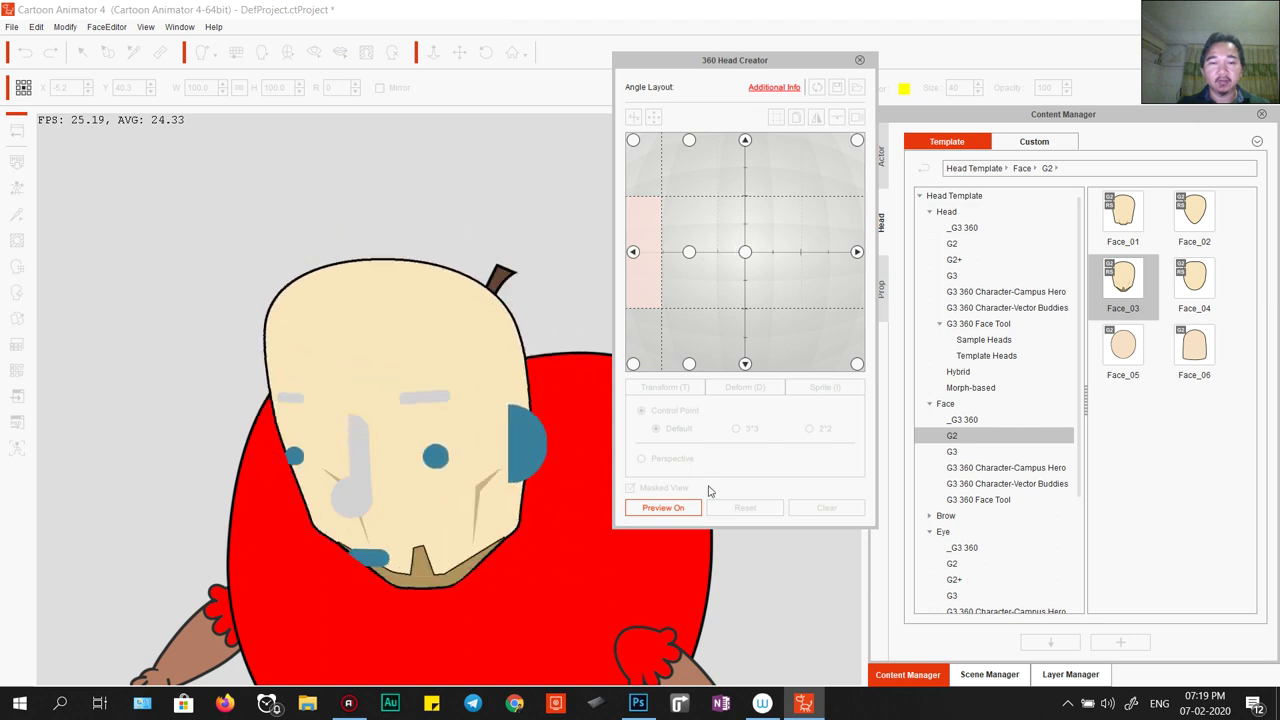
{"action": "left_click", "coordinate": [667, 505]}
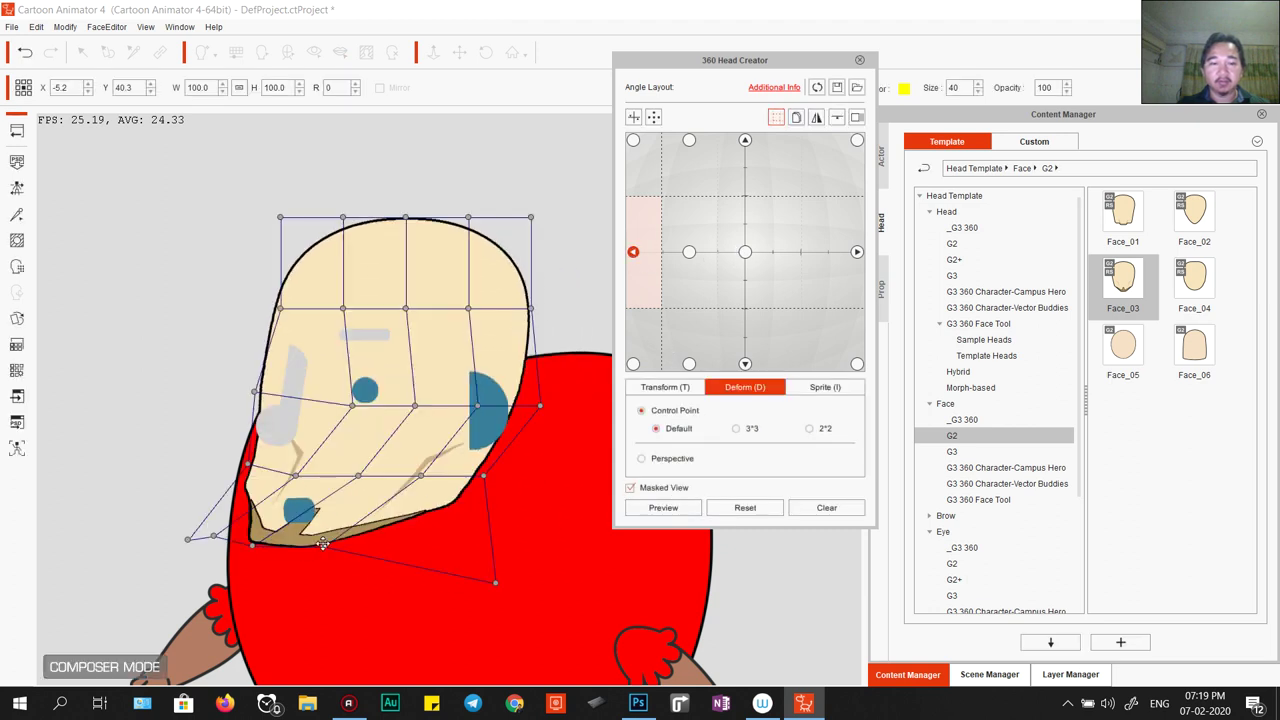
{"action": "left_click_drag", "start_coordinate": [322, 543], "coordinate": [385, 583]}
{"action": "left_click", "coordinate": [663, 507]}
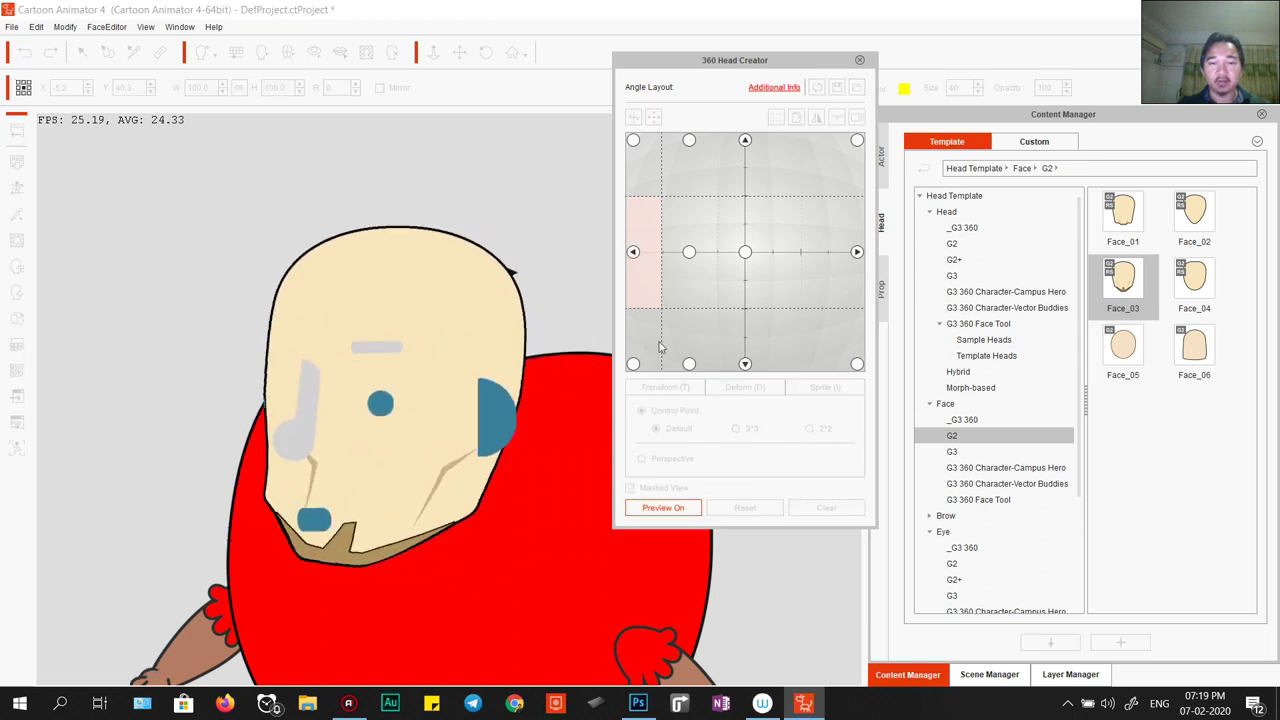
{"action": "left_click", "coordinate": [674, 508]}
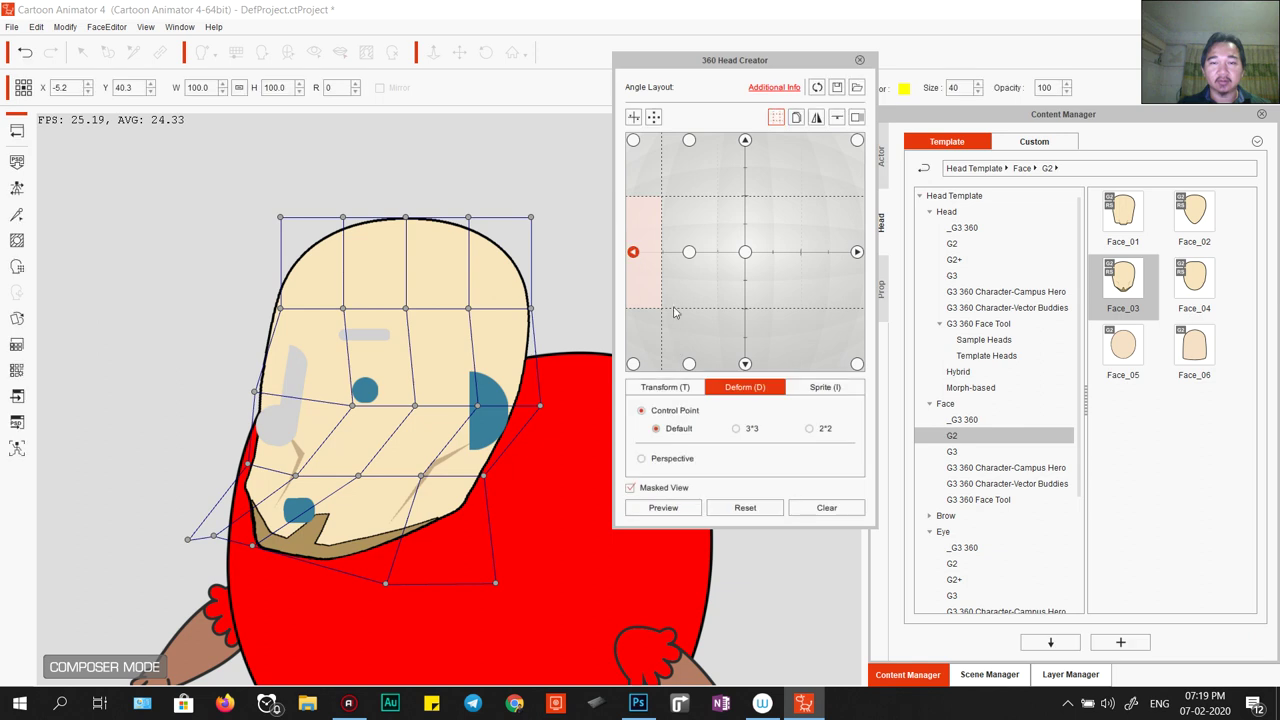
Mirror the face's left-side settings to the opposite side with target All, including Transform, Sprite and Deform.
{"action": "left_click", "coordinate": [816, 118]}
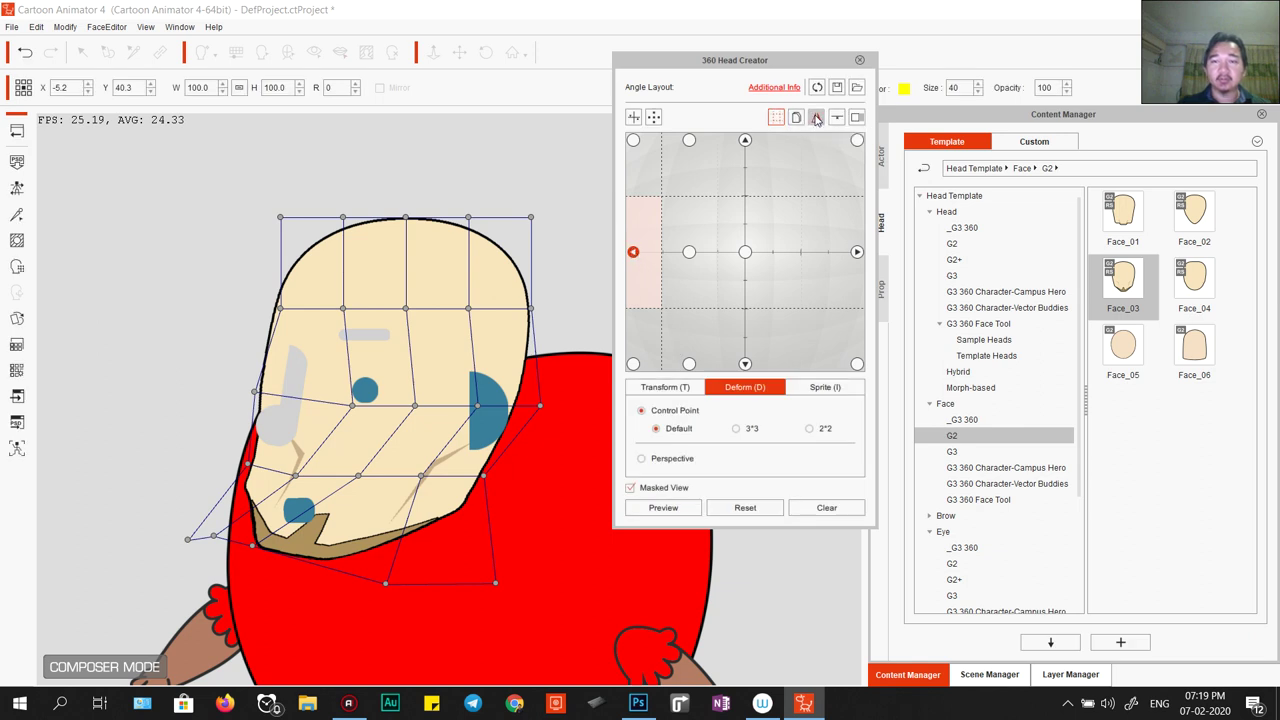
{"action": "left_click", "coordinate": [966, 198]}
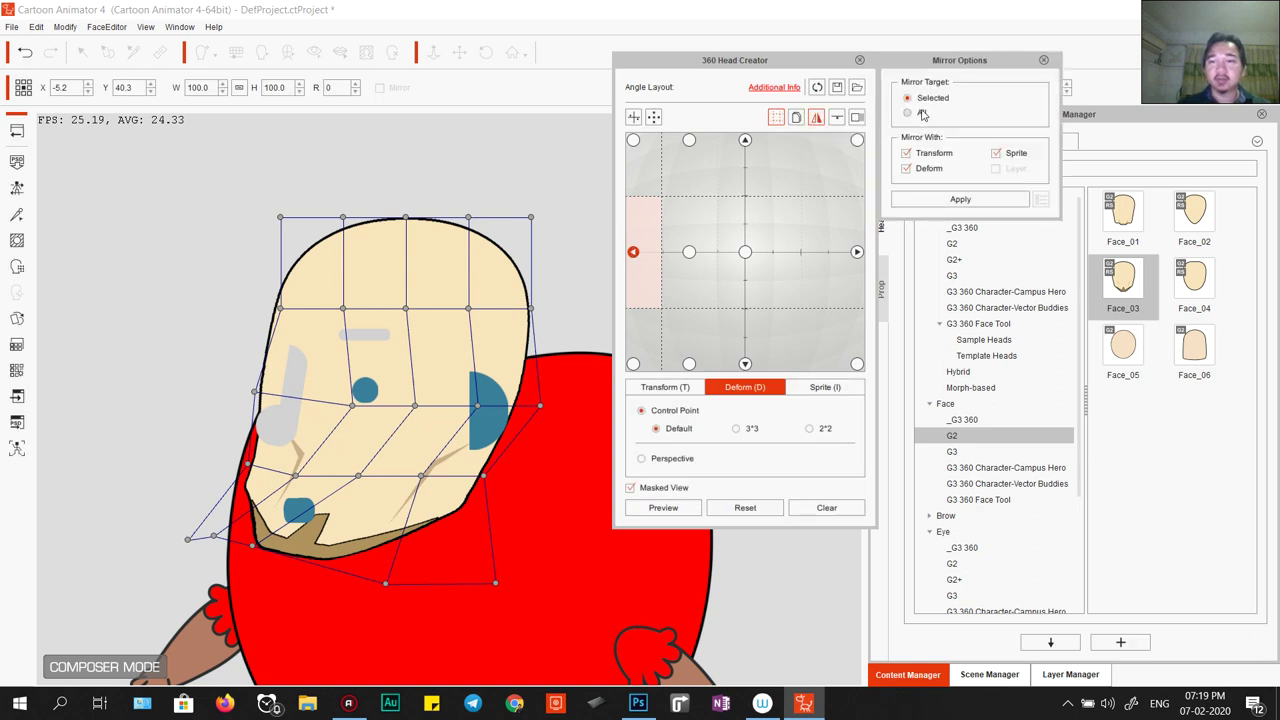
{"action": "left_click", "coordinate": [922, 115]}
{"action": "left_click", "coordinate": [960, 199]}
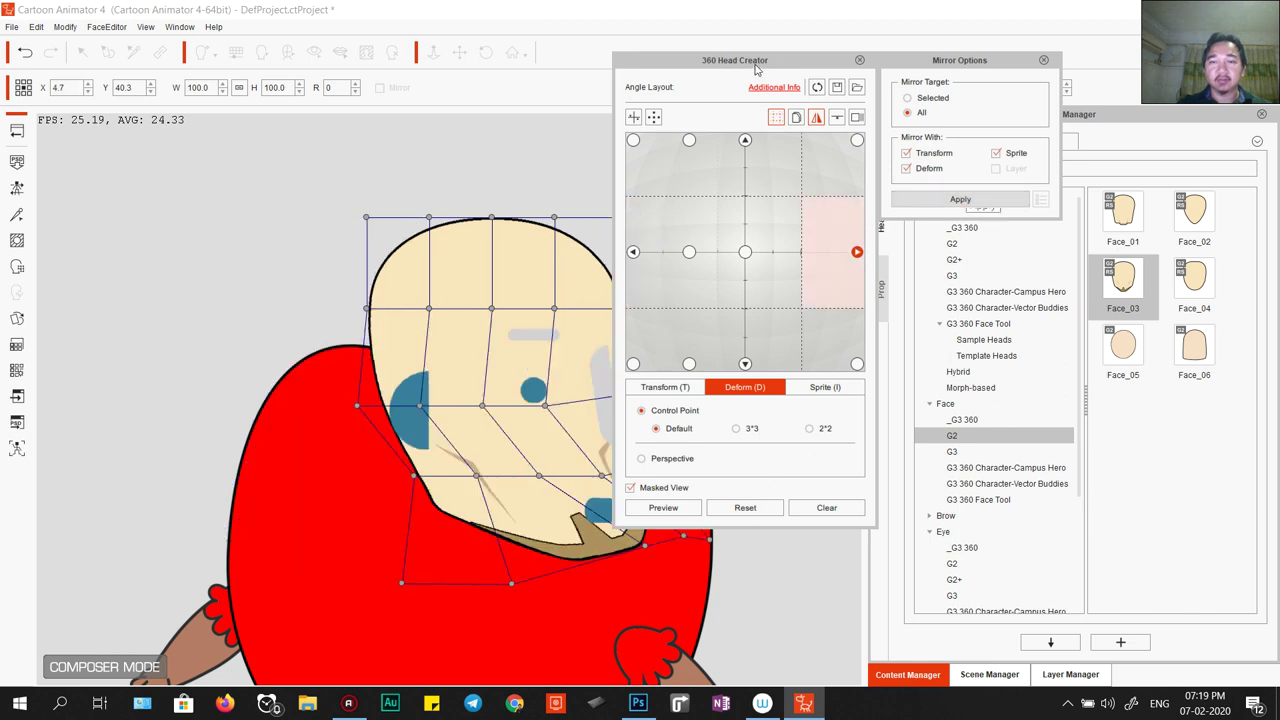
Preview the head turning from side to side after mirroring and examine the center, center-left and full left angles.
{"action": "left_click_drag", "start_coordinate": [757, 68], "coordinate": [803, 52]}
{"action": "left_click", "coordinate": [708, 491]}
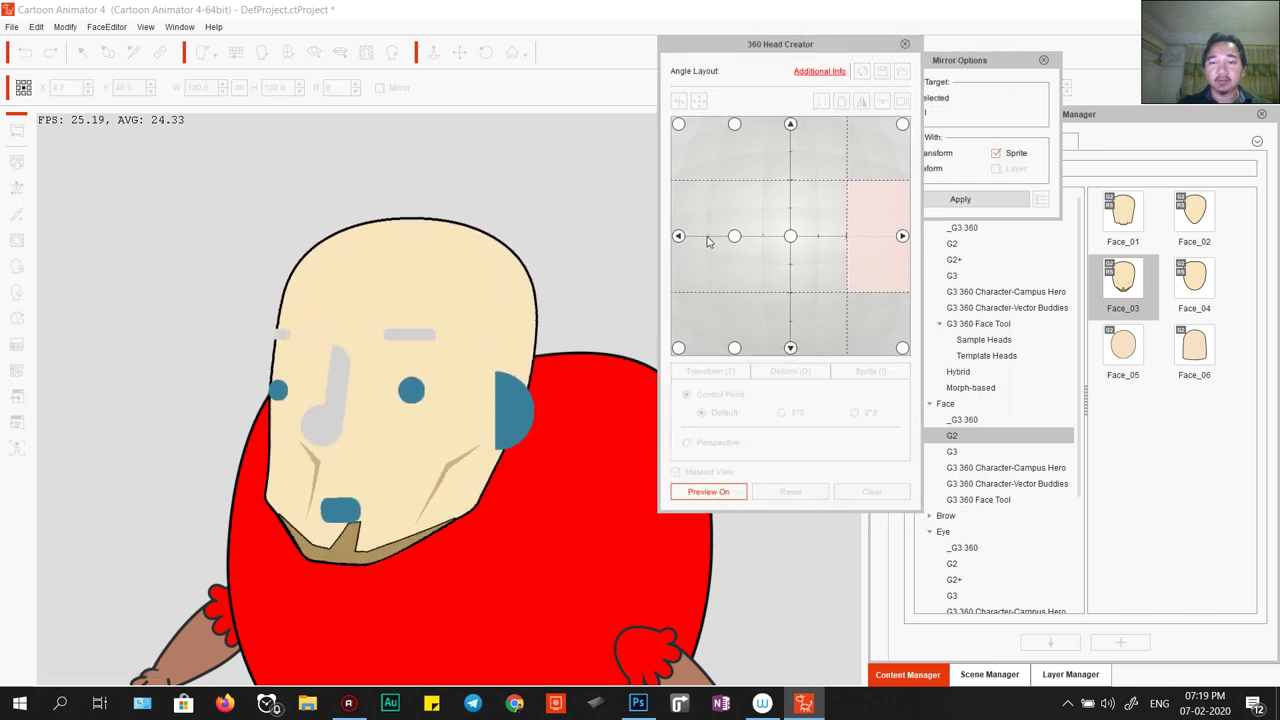
{"action": "left_click_drag", "start_coordinate": [707, 241], "coordinate": [773, 237]}
{"action": "left_click", "coordinate": [708, 491]}
{"action": "left_click", "coordinate": [708, 491]}
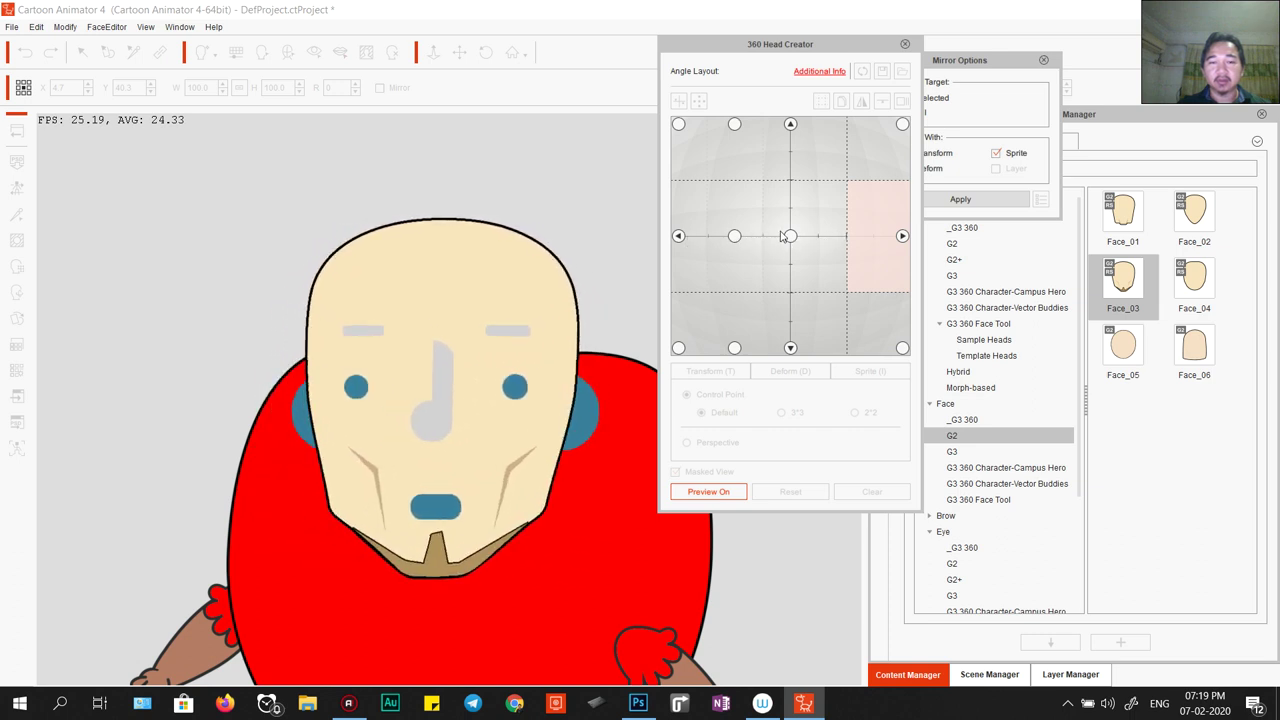
{"action": "left_click", "coordinate": [728, 490]}
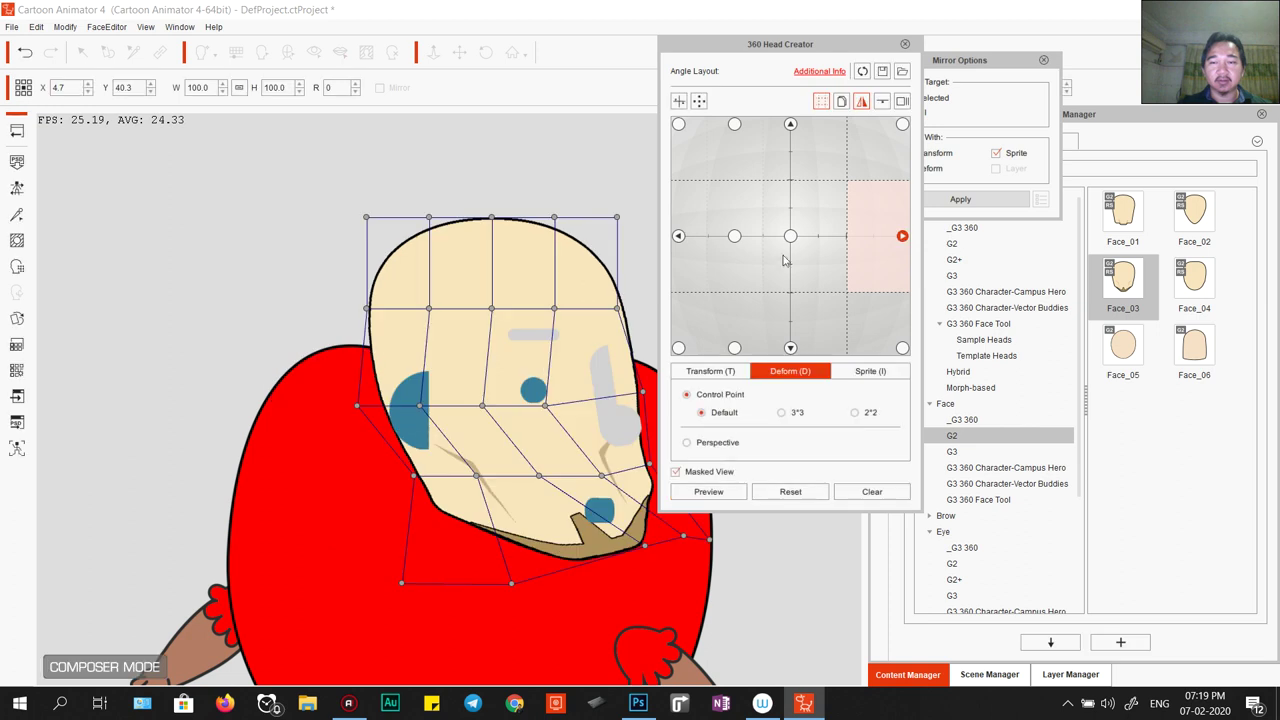
{"action": "left_click", "coordinate": [790, 237]}
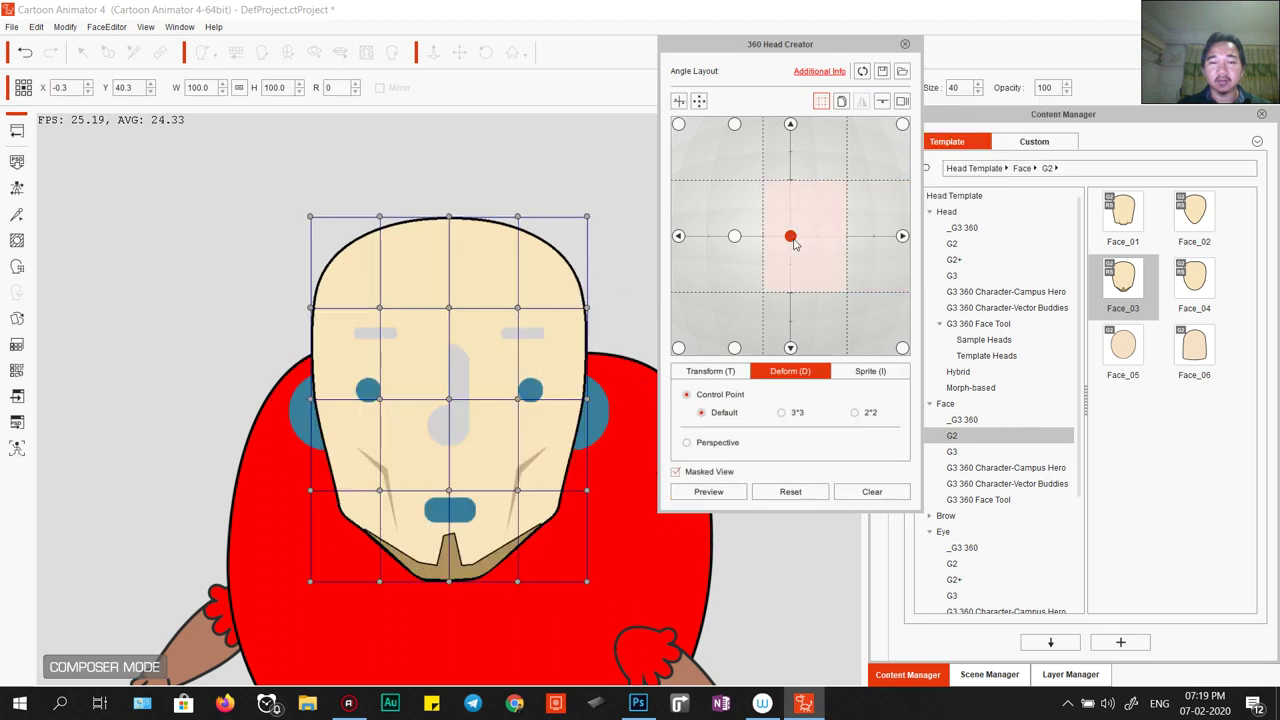
{"action": "left_click", "coordinate": [734, 237]}
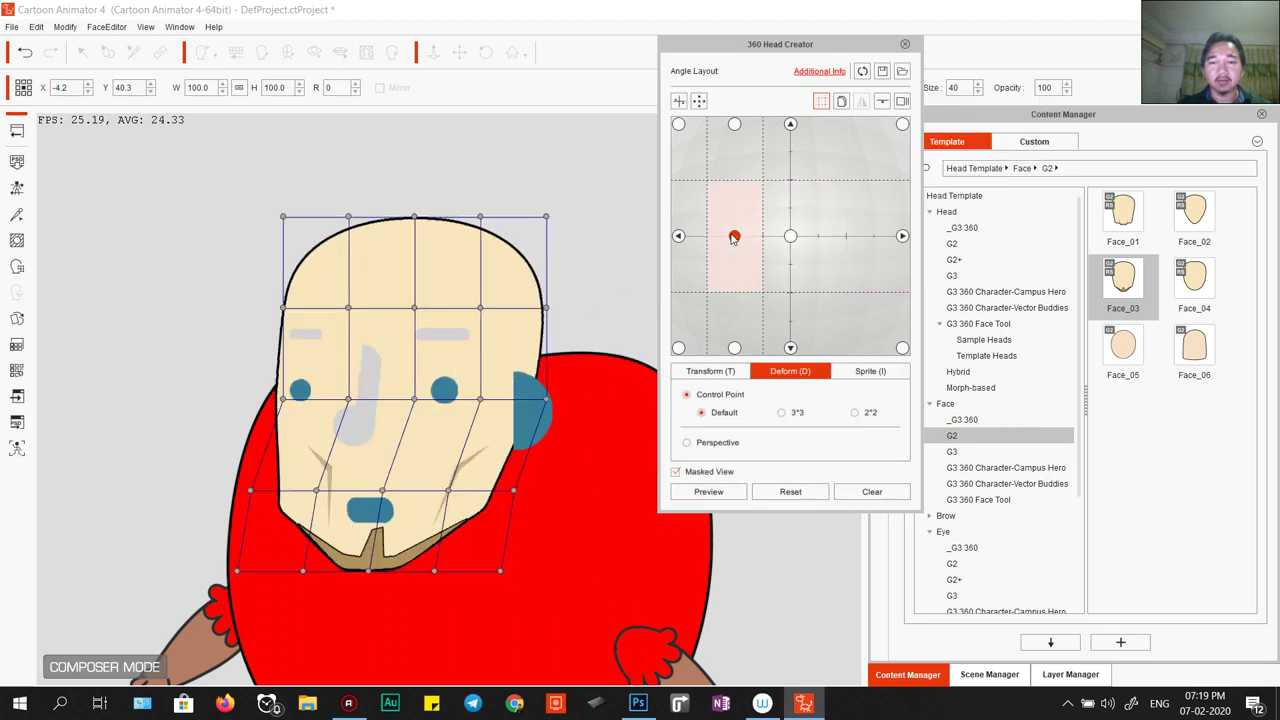
{"action": "left_click", "coordinate": [678, 237]}
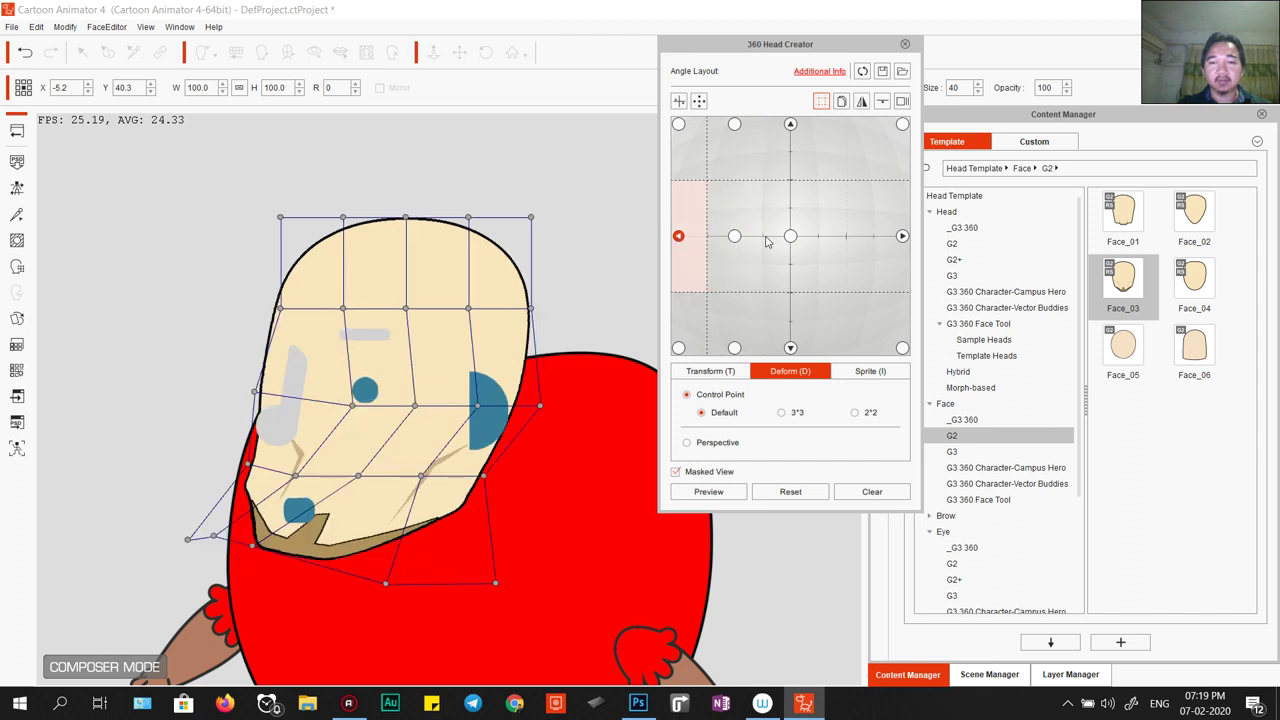
{"action": "left_click", "coordinate": [708, 491]}
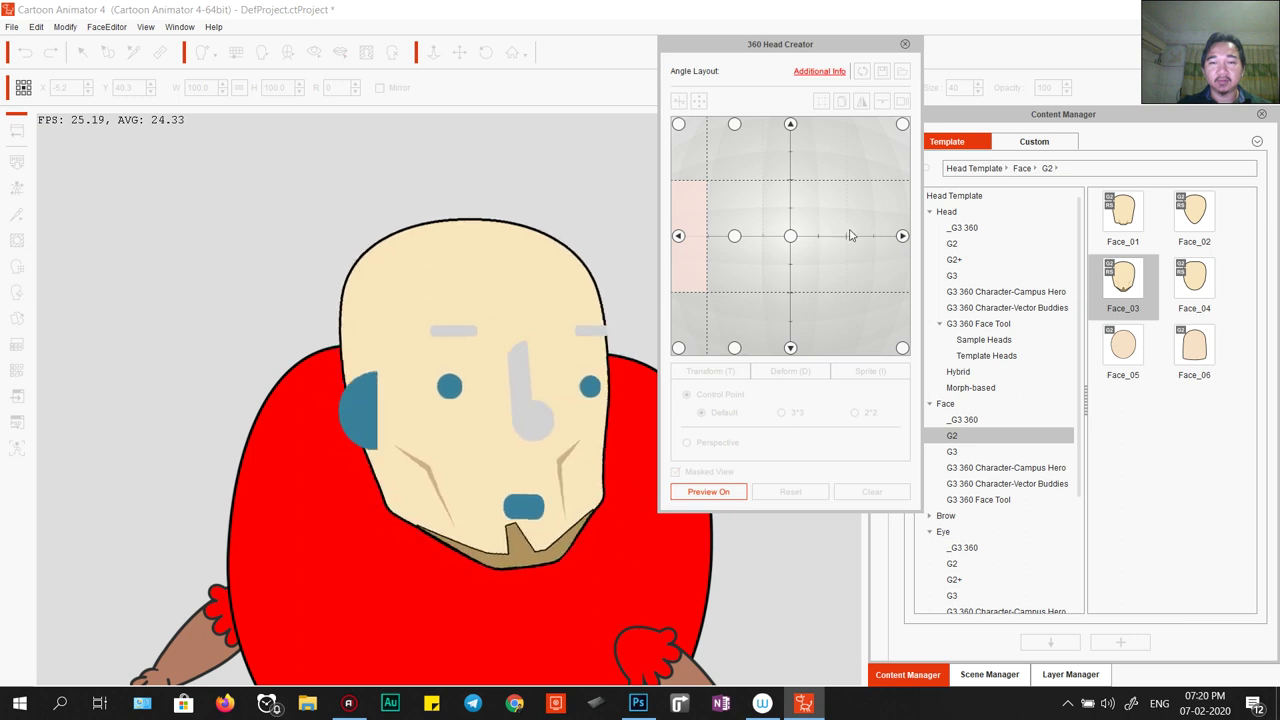
{"action": "left_click", "coordinate": [775, 338]}
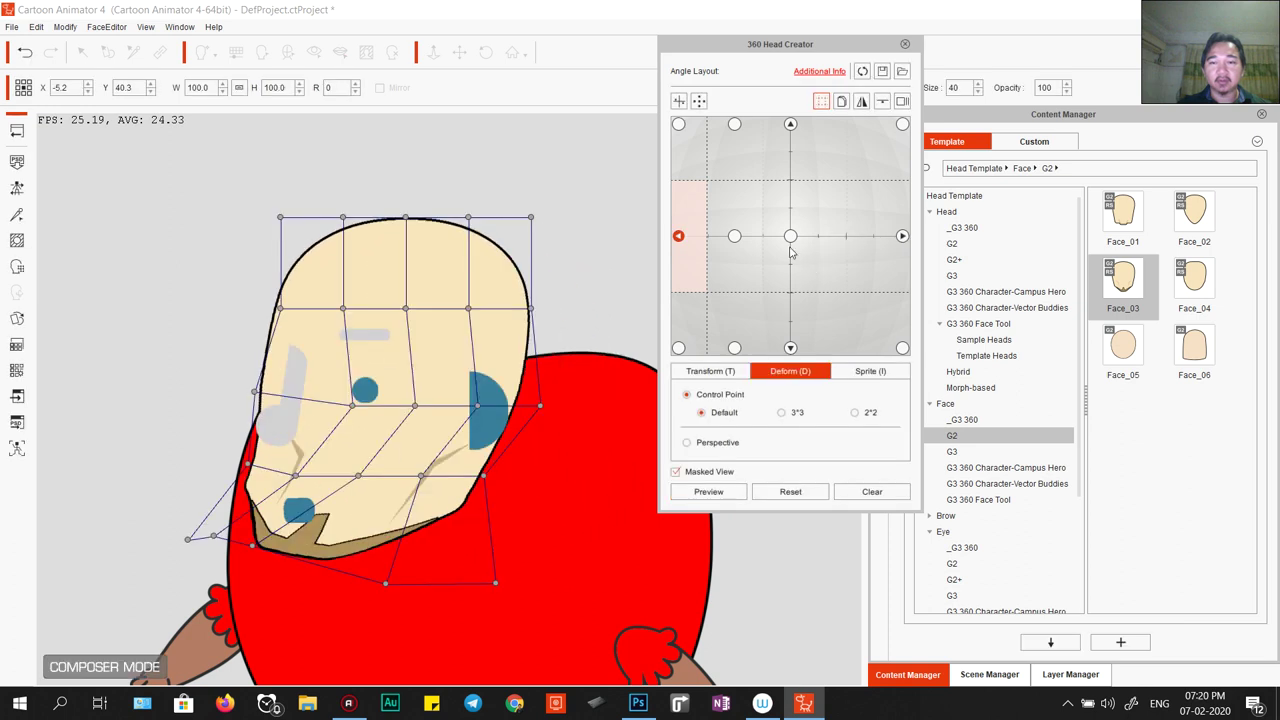
Move the Right Ear layer directly above the Face layer at the head's center-right angle.
{"action": "left_click", "coordinate": [699, 102]}
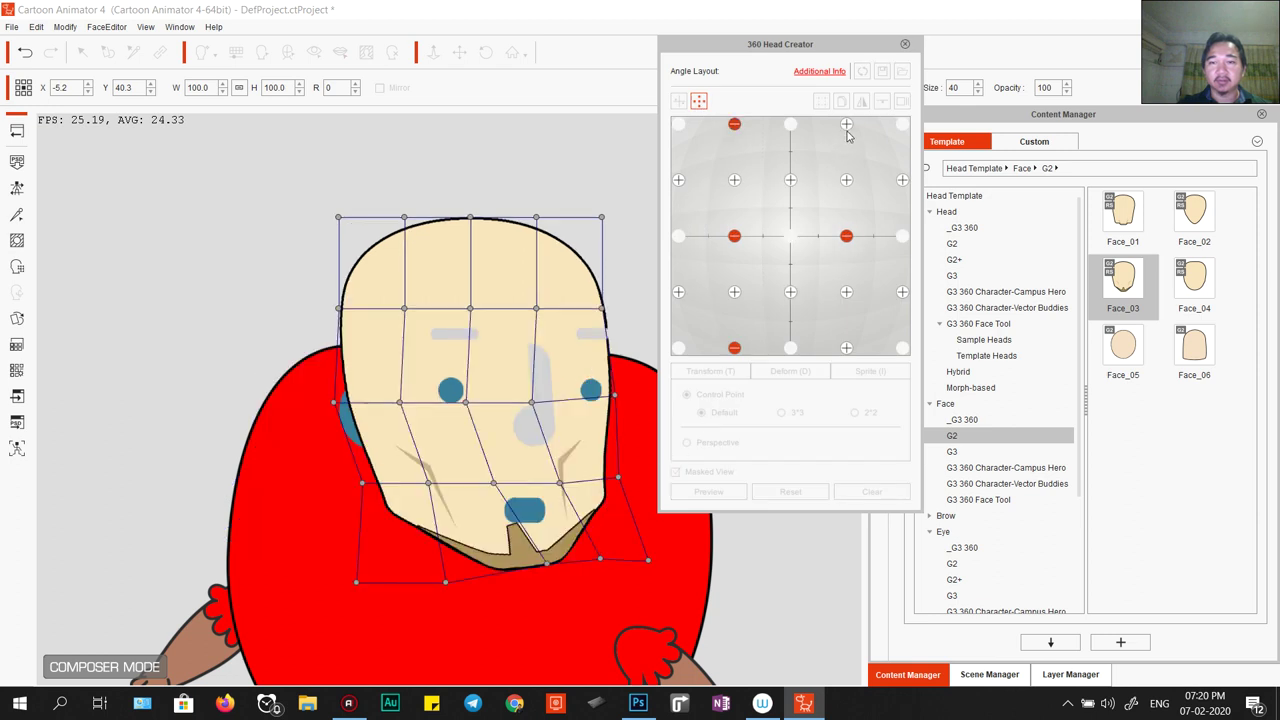
{"action": "left_click", "coordinate": [699, 102]}
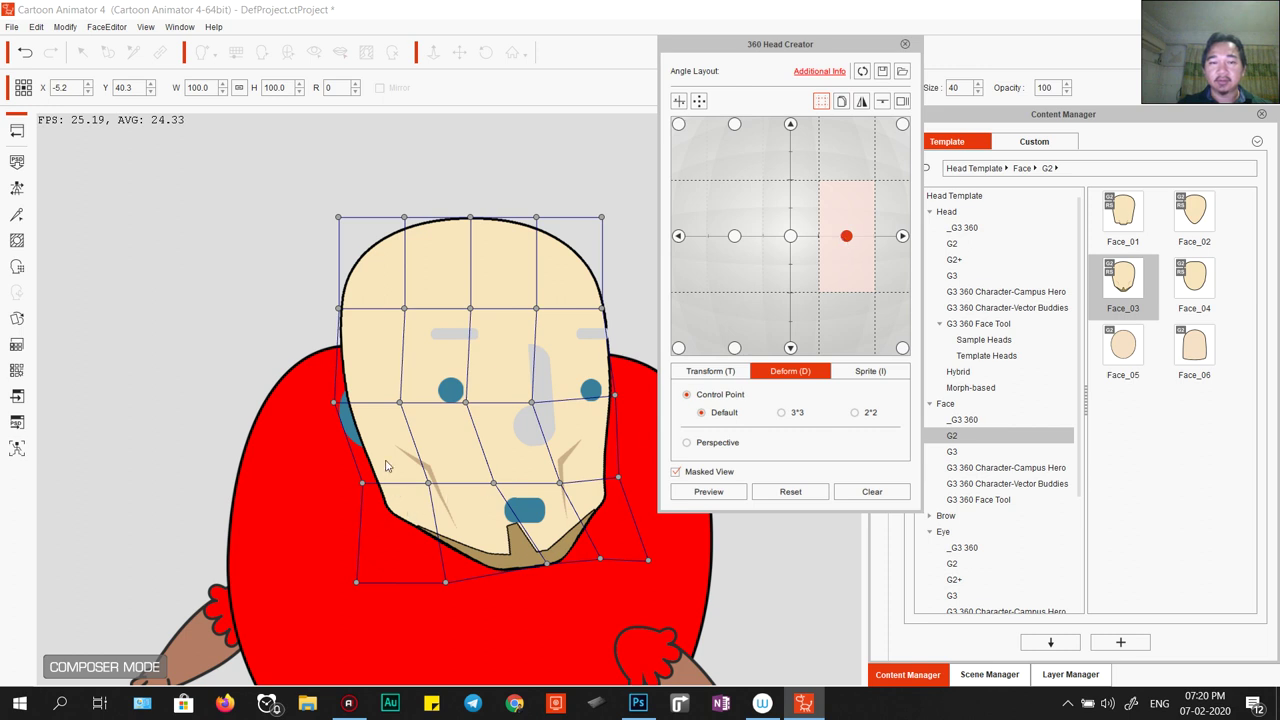
{"action": "left_click", "coordinate": [1070, 674]}
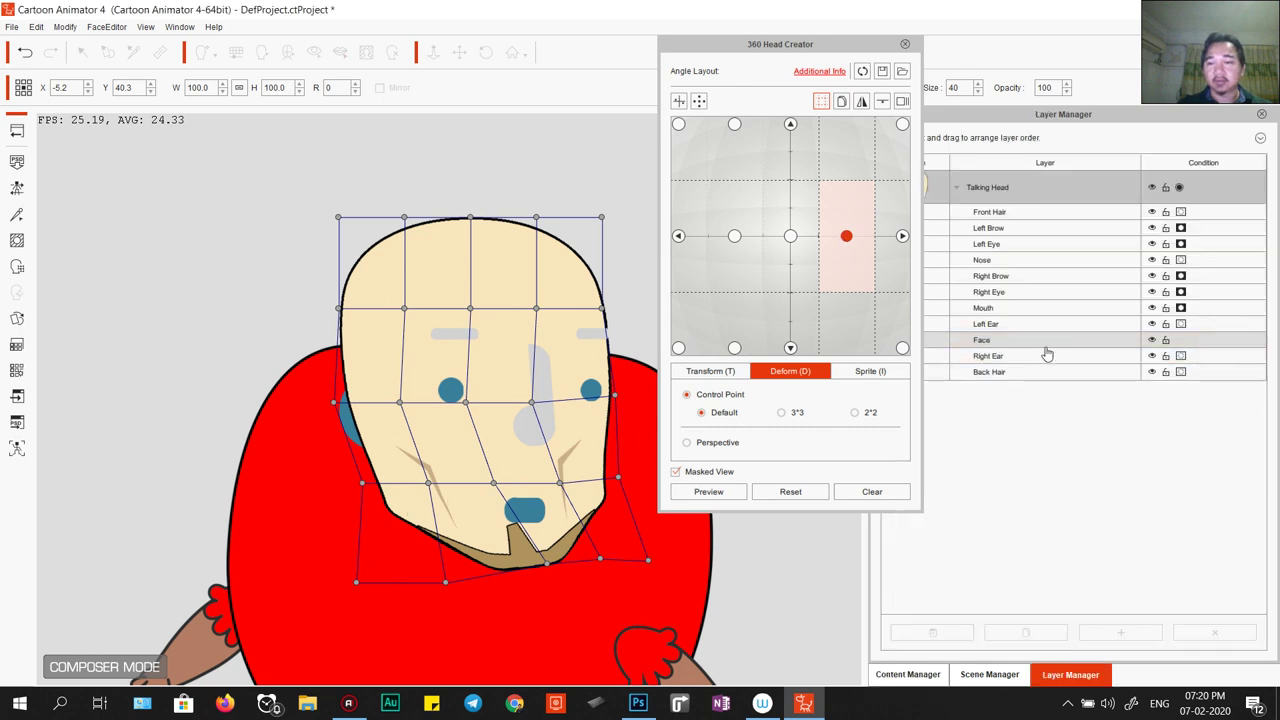
{"action": "left_click_drag", "start_coordinate": [825, 52], "coordinate": [747, 59]}
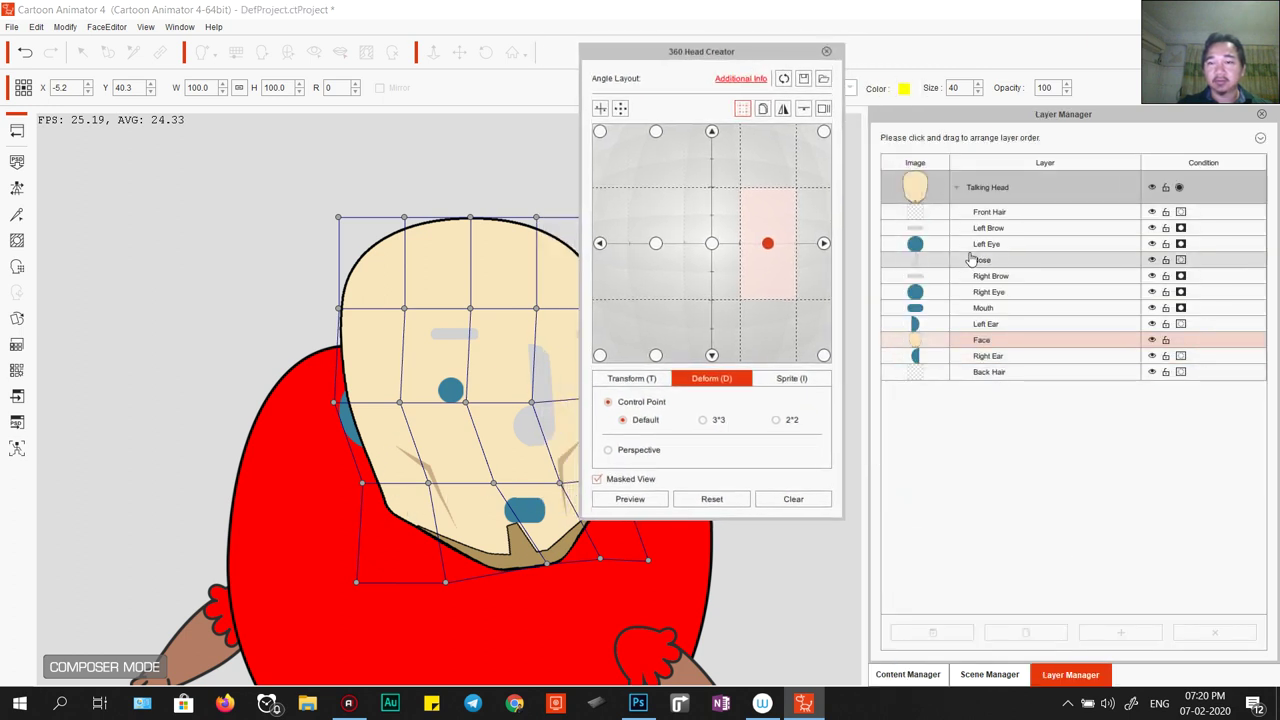
{"action": "left_click", "coordinate": [988, 356]}
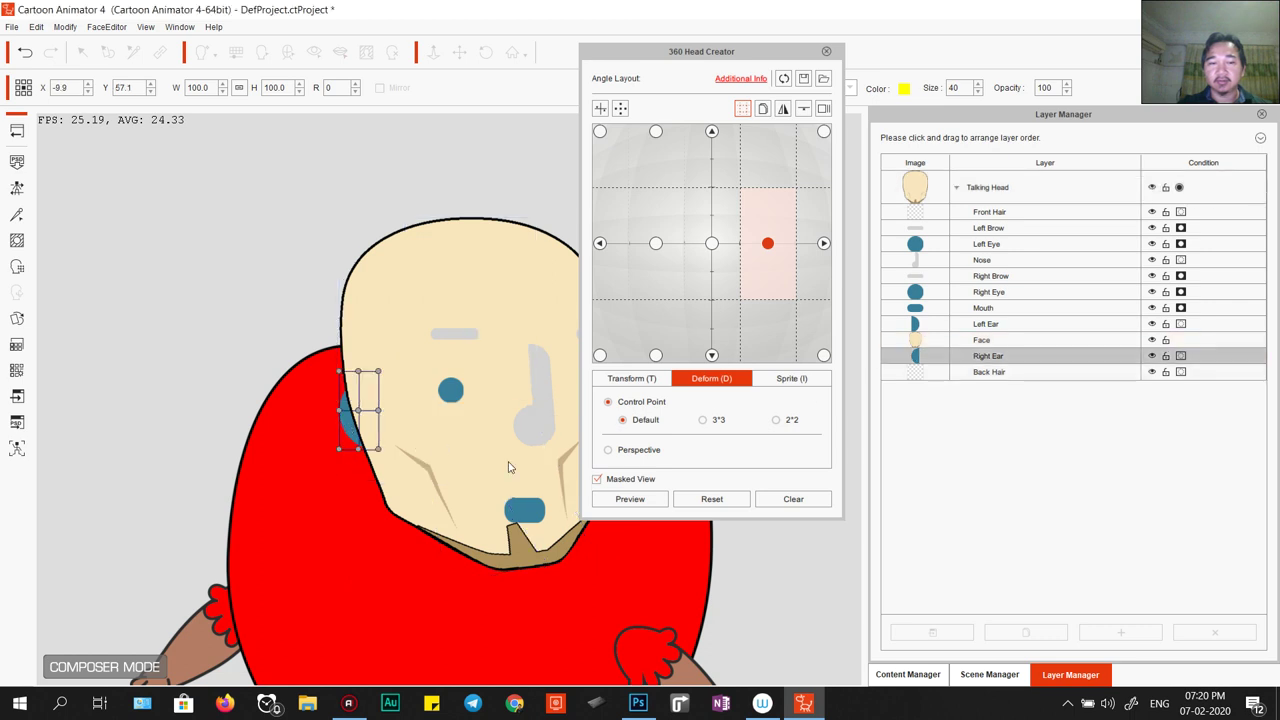
{"action": "left_click", "coordinate": [618, 380]}
{"action": "left_click_drag", "start_coordinate": [1003, 360], "coordinate": [998, 338]}
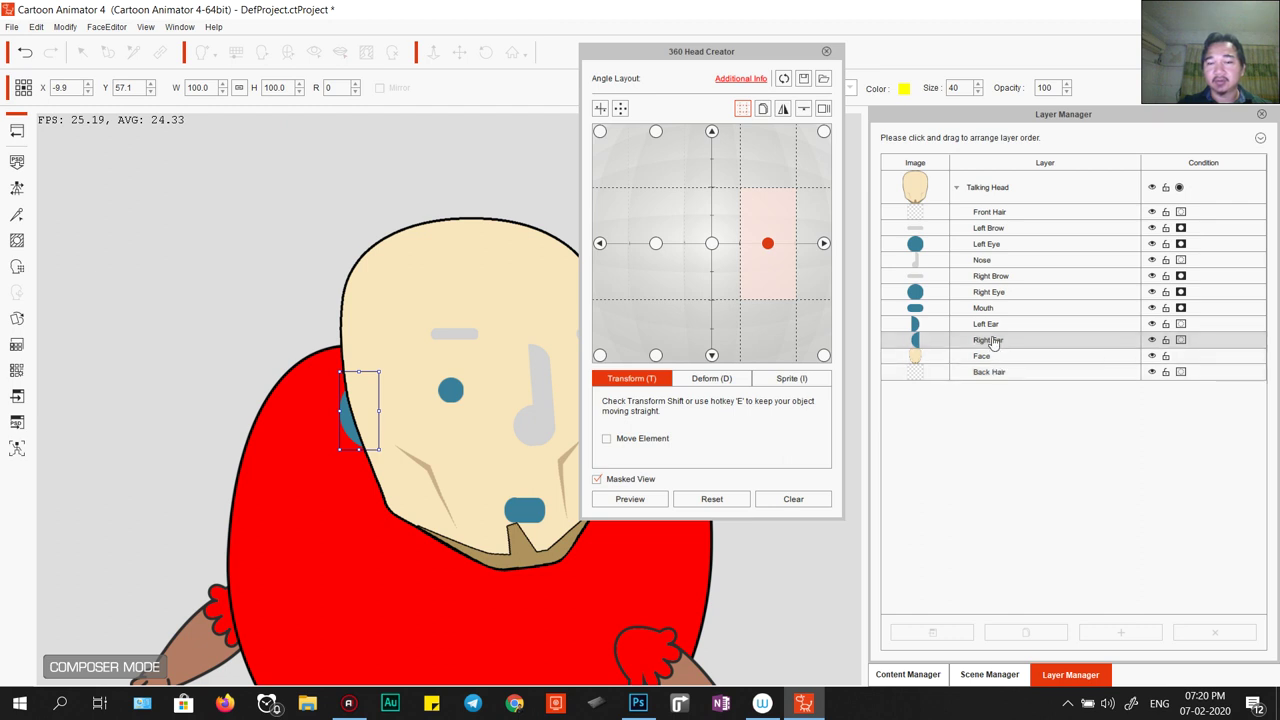
{"action": "left_click", "coordinate": [993, 342]}
{"action": "left_click", "coordinate": [355, 421]}
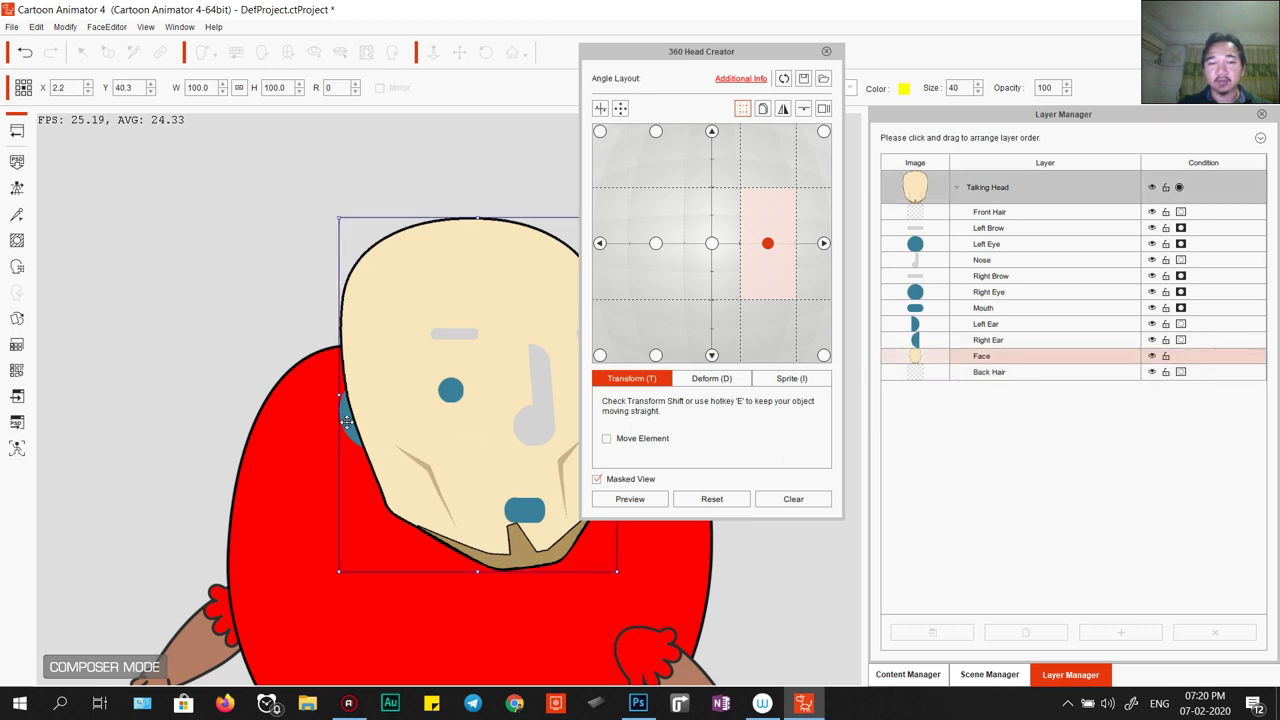
{"action": "left_click", "coordinate": [349, 421]}
Order the center-right angle's layers as Right Ear, Face, Left Ear, and check the head turn in the preview.
{"action": "left_click", "coordinate": [657, 494]}
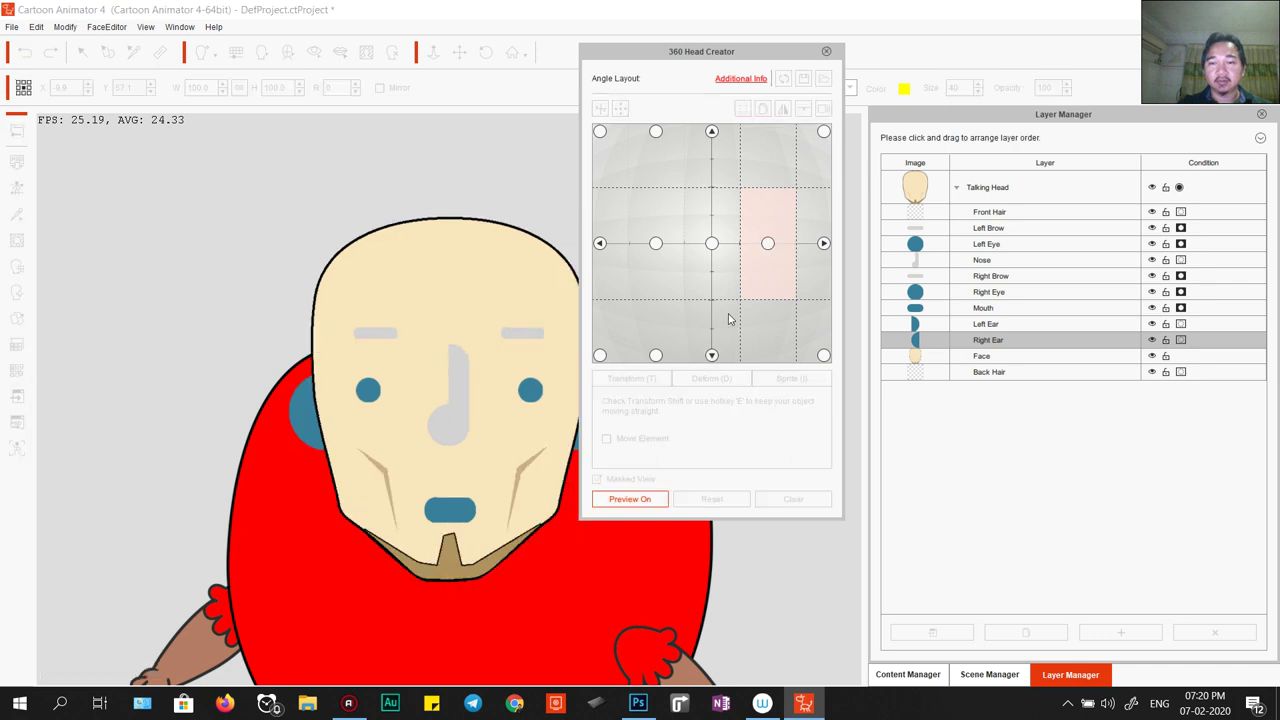
{"action": "left_click", "coordinate": [660, 497]}
{"action": "left_click", "coordinate": [768, 245]}
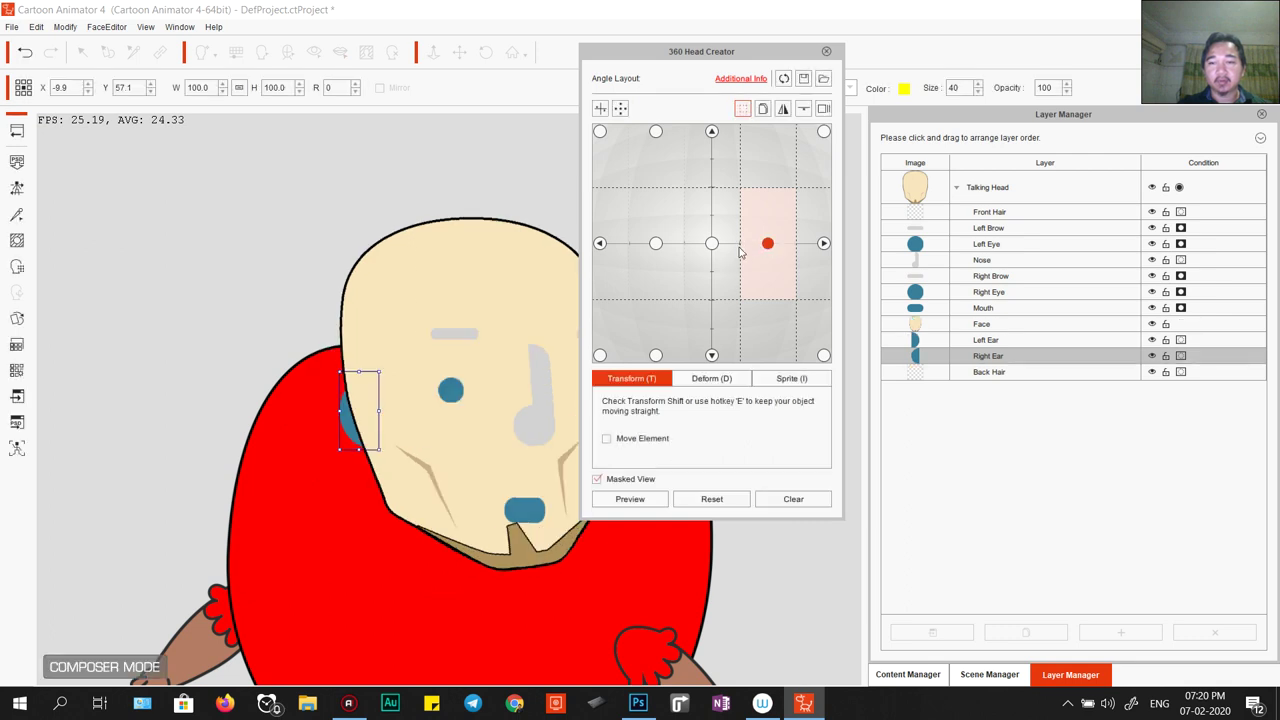
{"action": "left_click_drag", "start_coordinate": [985, 356], "coordinate": [983, 316]}
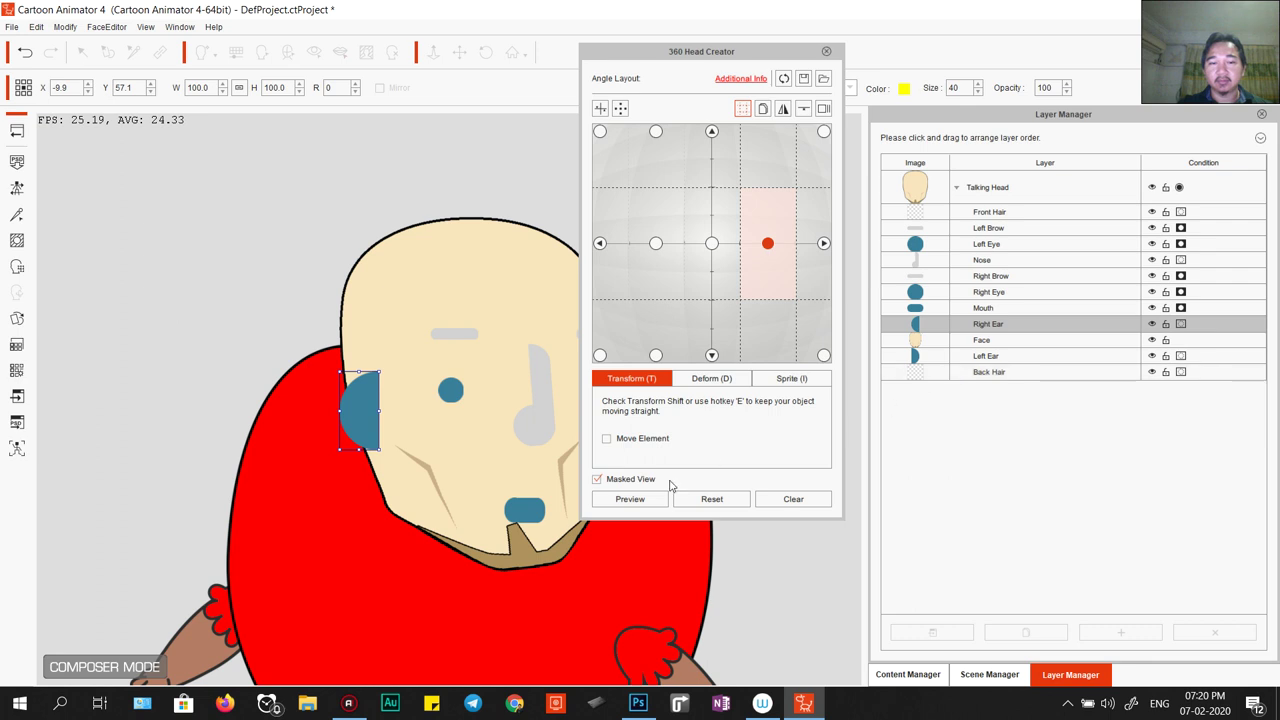
{"action": "key", "text": "p"}
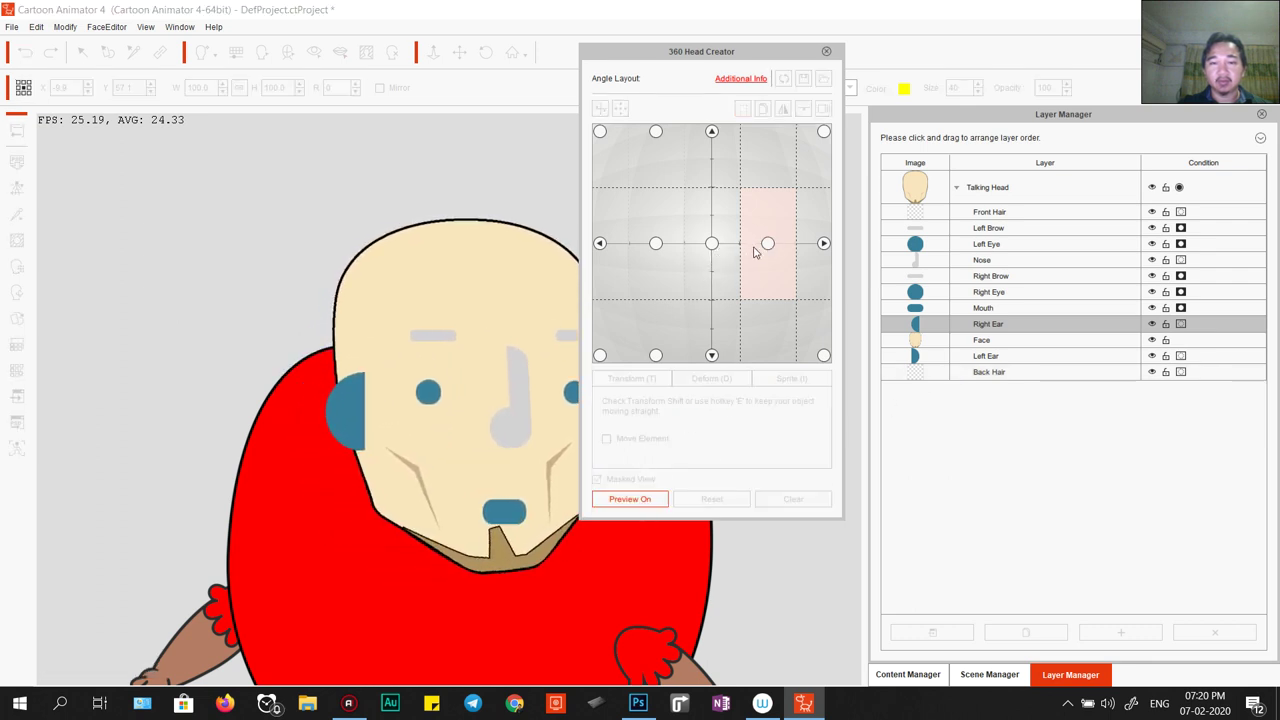
{"action": "key", "text": "p"}
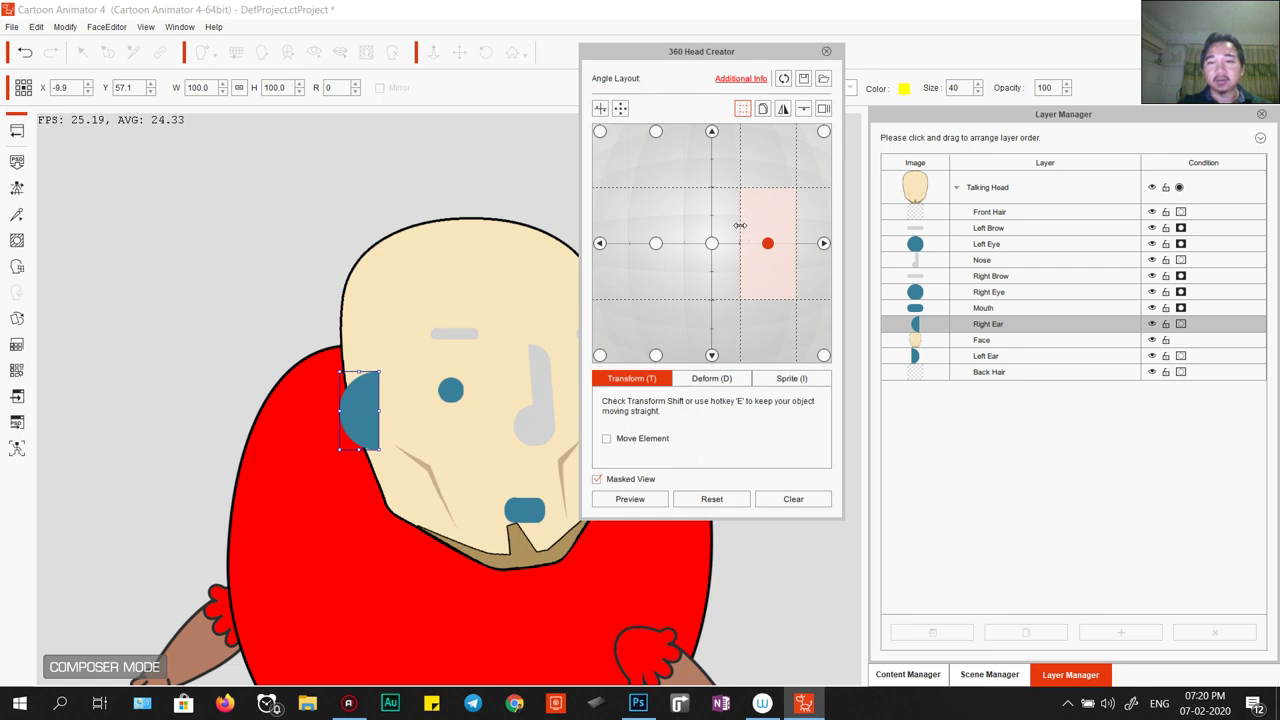
Extend the center-right angle's zone boundary to the vertical center line, testing the ear's switch in the preview.
{"action": "left_click_drag", "start_coordinate": [740, 225], "coordinate": [718, 228]}
{"action": "left_click", "coordinate": [630, 498]}
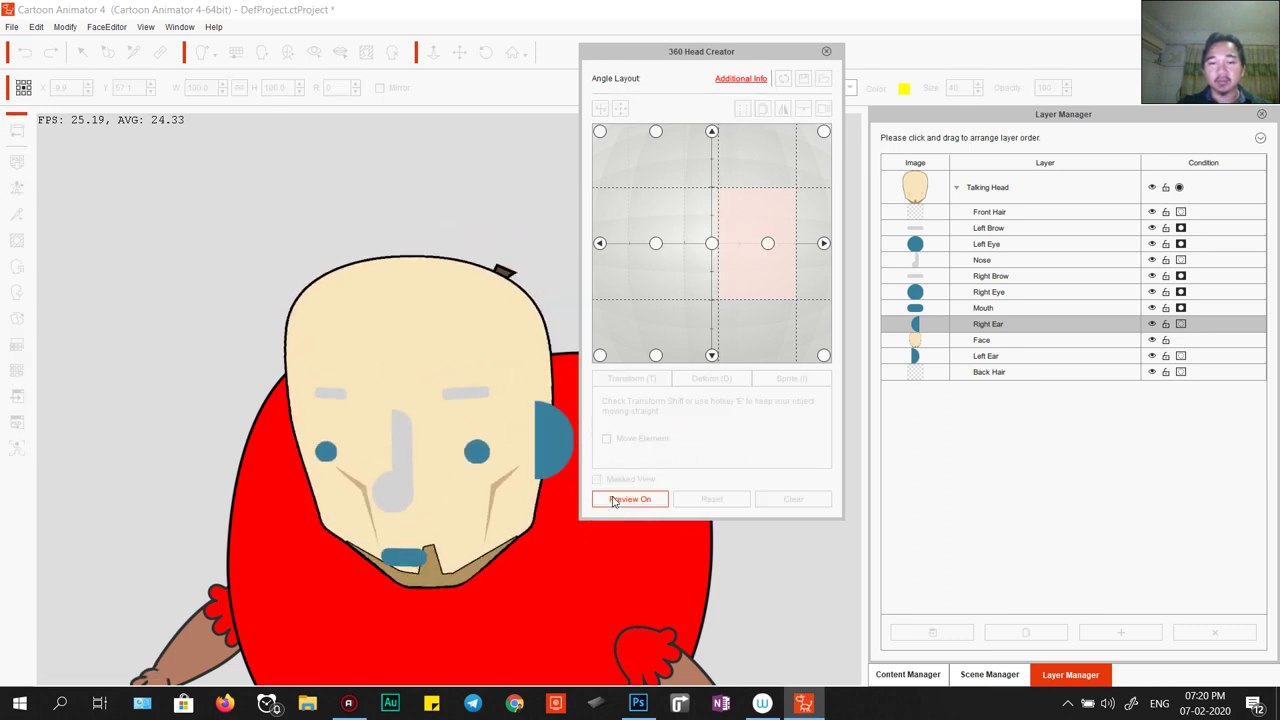
{"action": "left_click", "coordinate": [614, 499]}
{"action": "left_click_drag", "start_coordinate": [718, 276], "coordinate": [713, 280]}
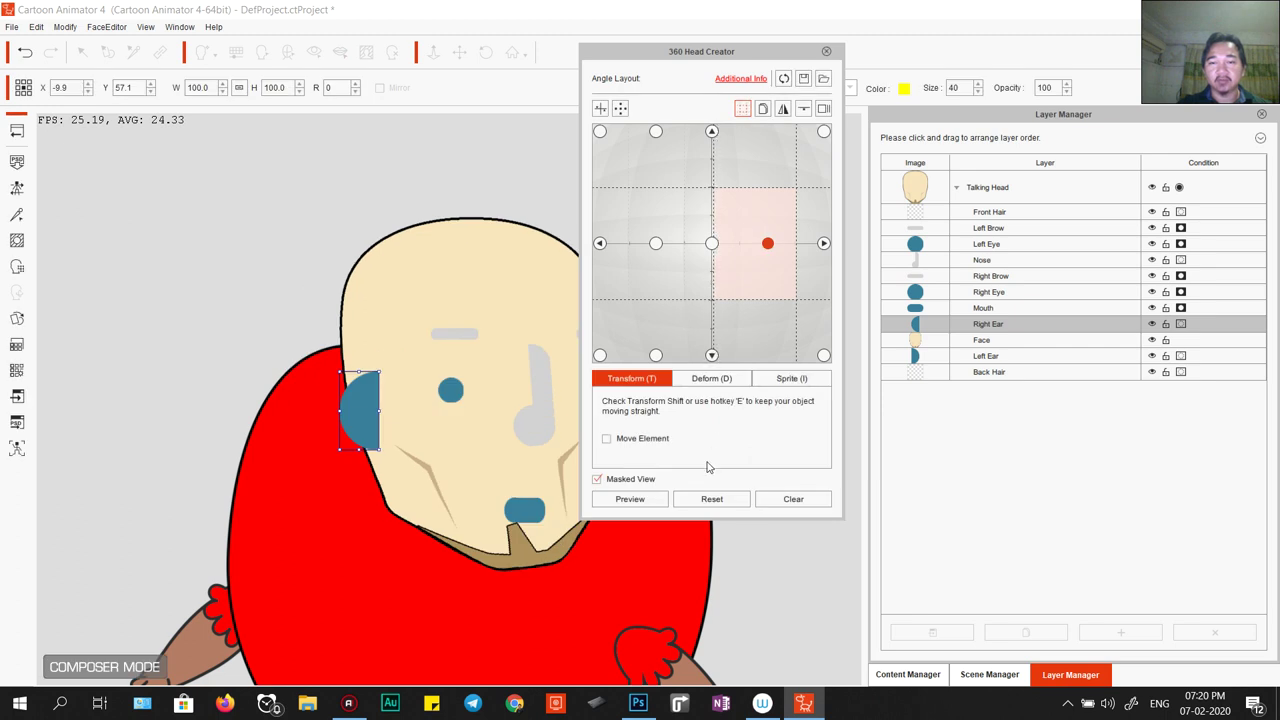
{"action": "left_click", "coordinate": [655, 498]}
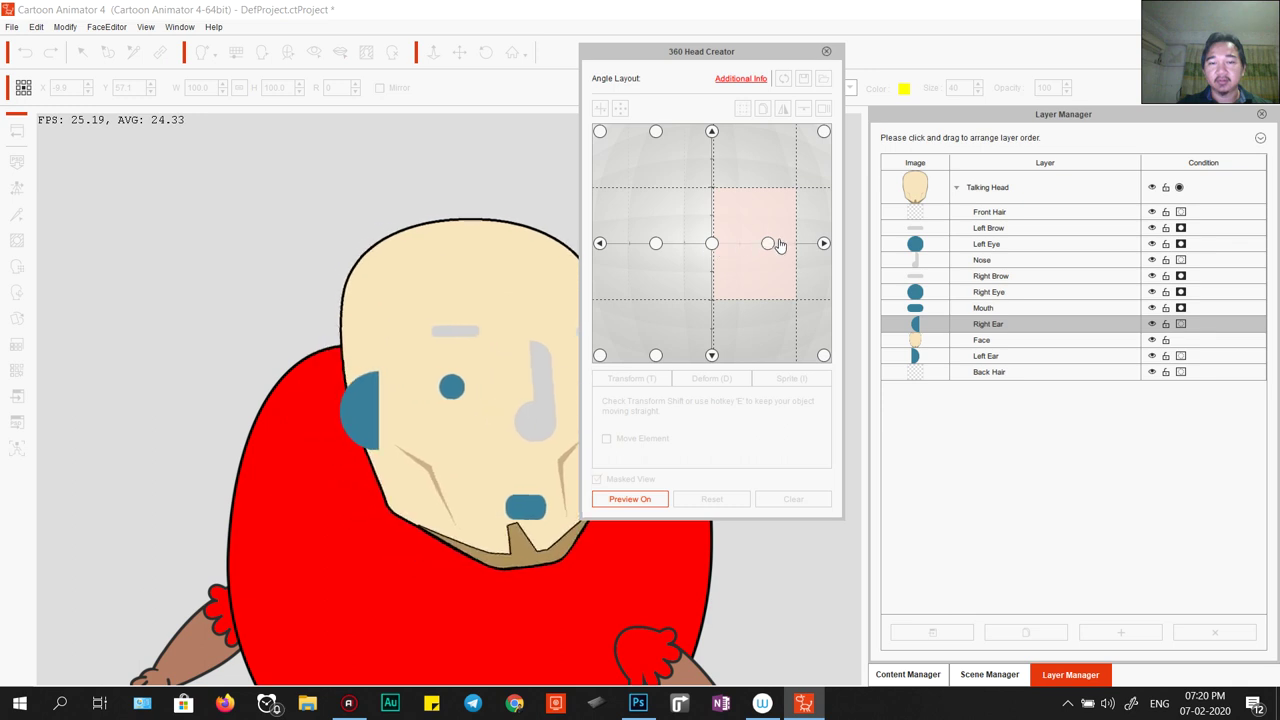
Move the Right Ear layer below the Face layer at the full left angle and preview the head turn.
{"action": "left_click_drag", "start_coordinate": [728, 63], "coordinate": [868, 62]}
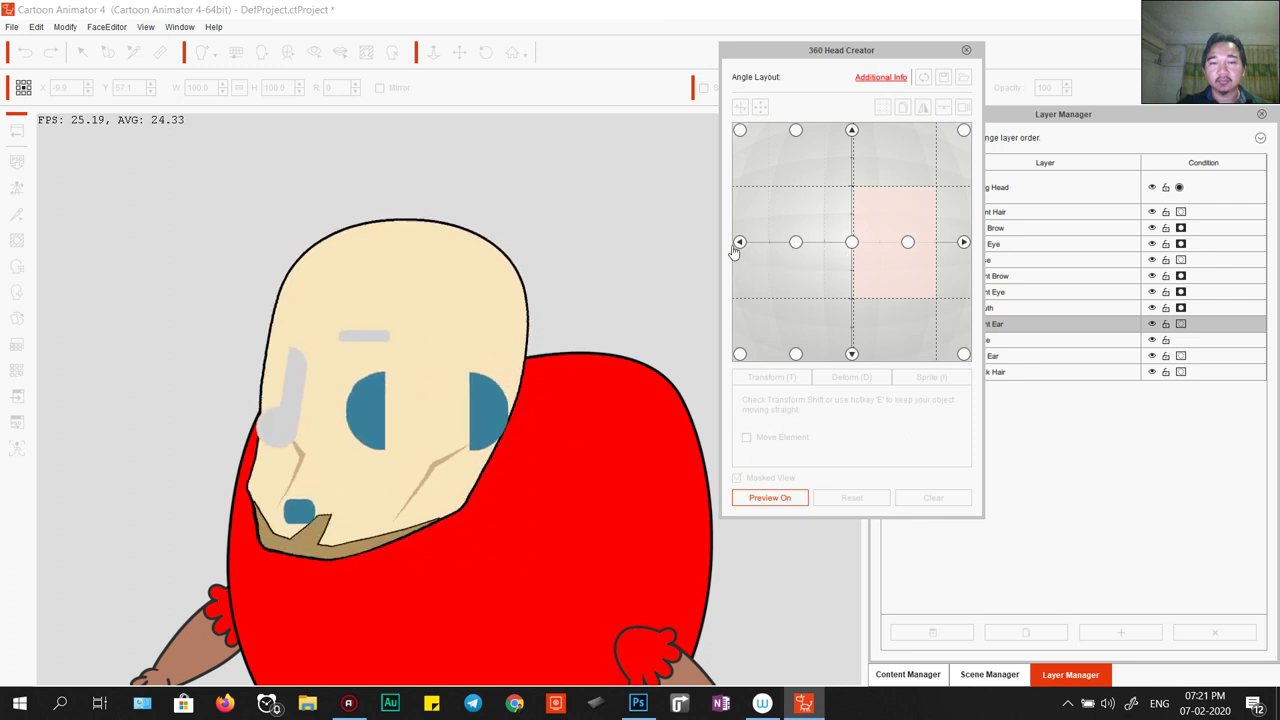
{"action": "left_click", "coordinate": [771, 497]}
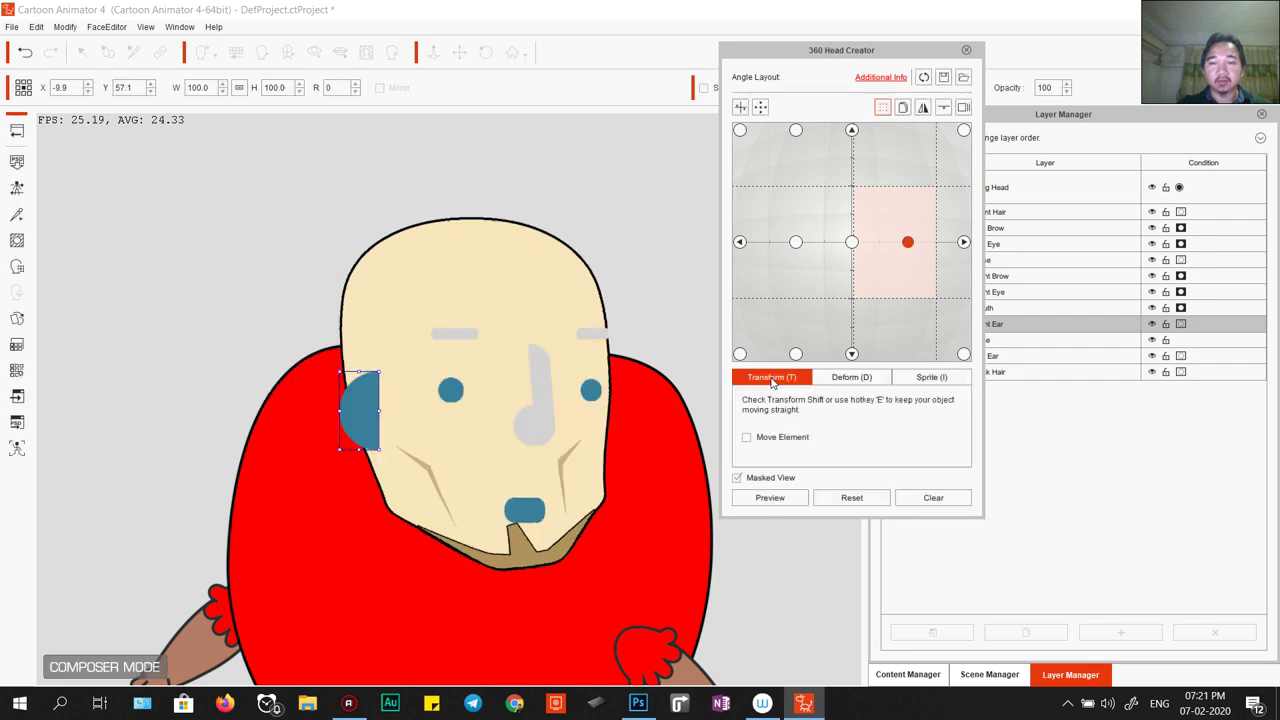
{"action": "left_click", "coordinate": [740, 242]}
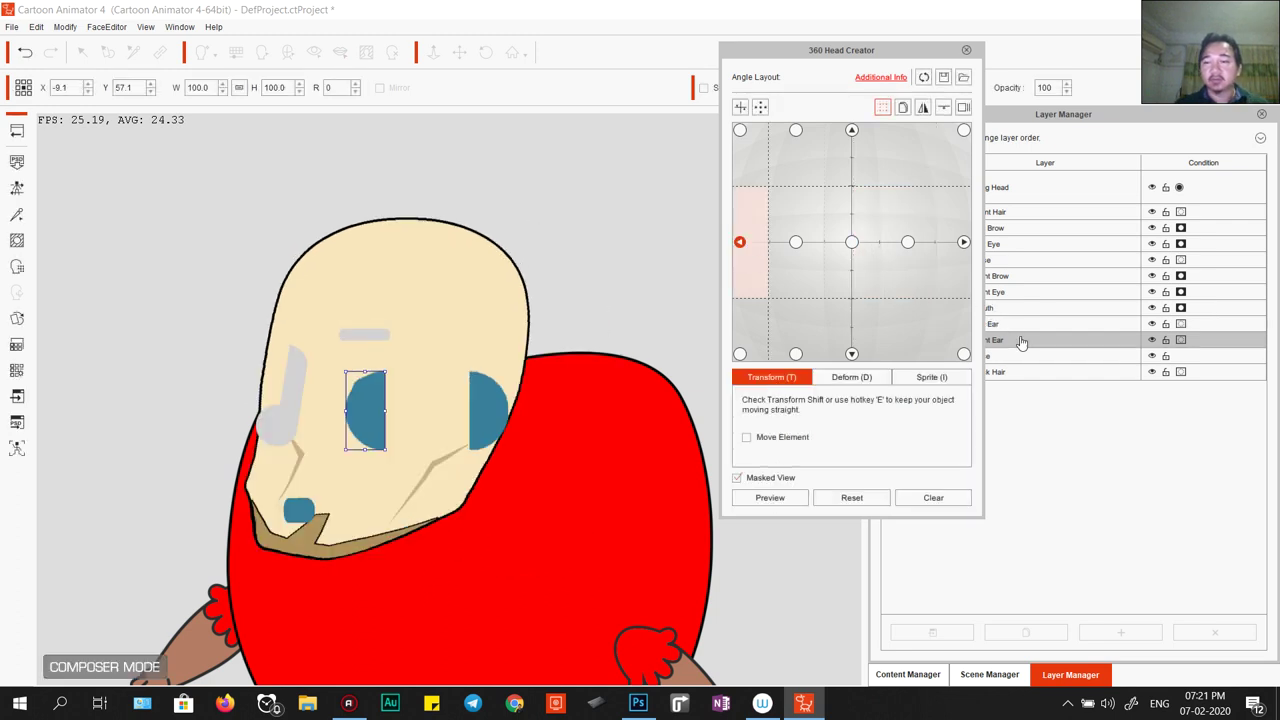
{"action": "left_click_drag", "start_coordinate": [865, 58], "coordinate": [756, 36]}
{"action": "left_click_drag", "start_coordinate": [985, 340], "coordinate": [893, 389]}
{"action": "left_click", "coordinate": [665, 477]}
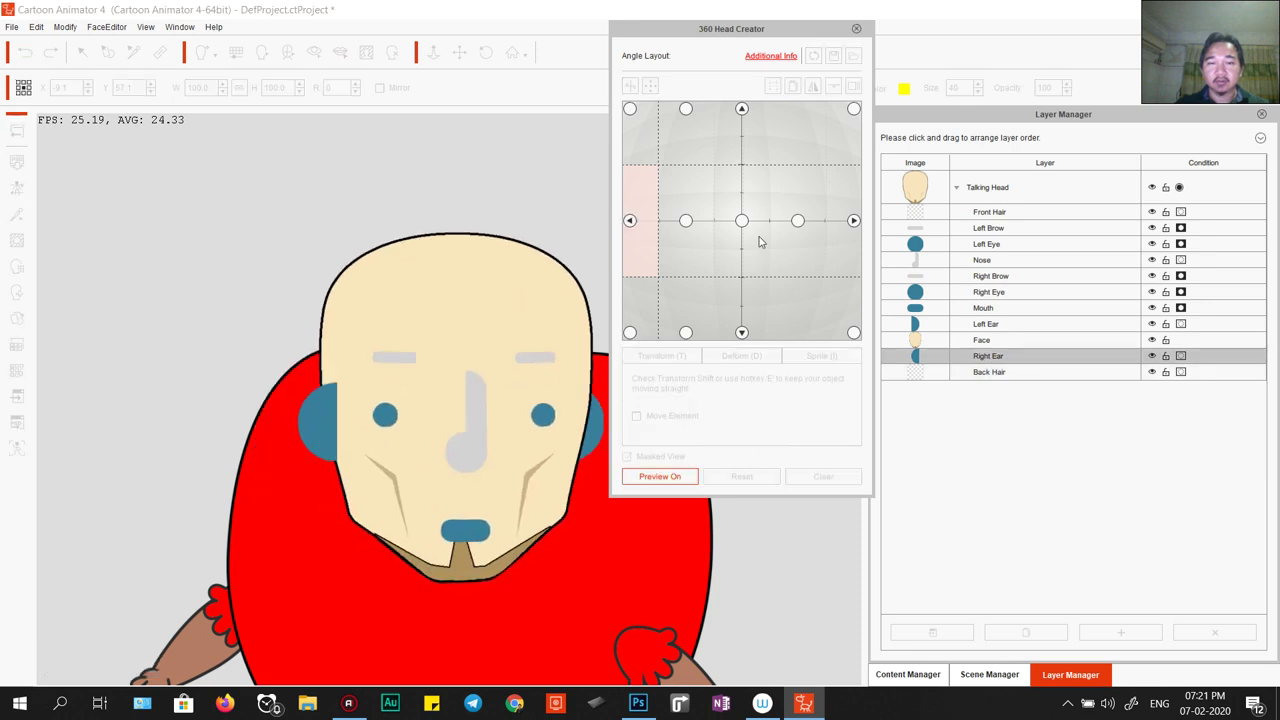
Close the 360 head editor and return to Stage mode, accepting the loss of the synced PSD connection.
{"action": "left_click_drag", "start_coordinate": [725, 220], "coordinate": [868, 8]}
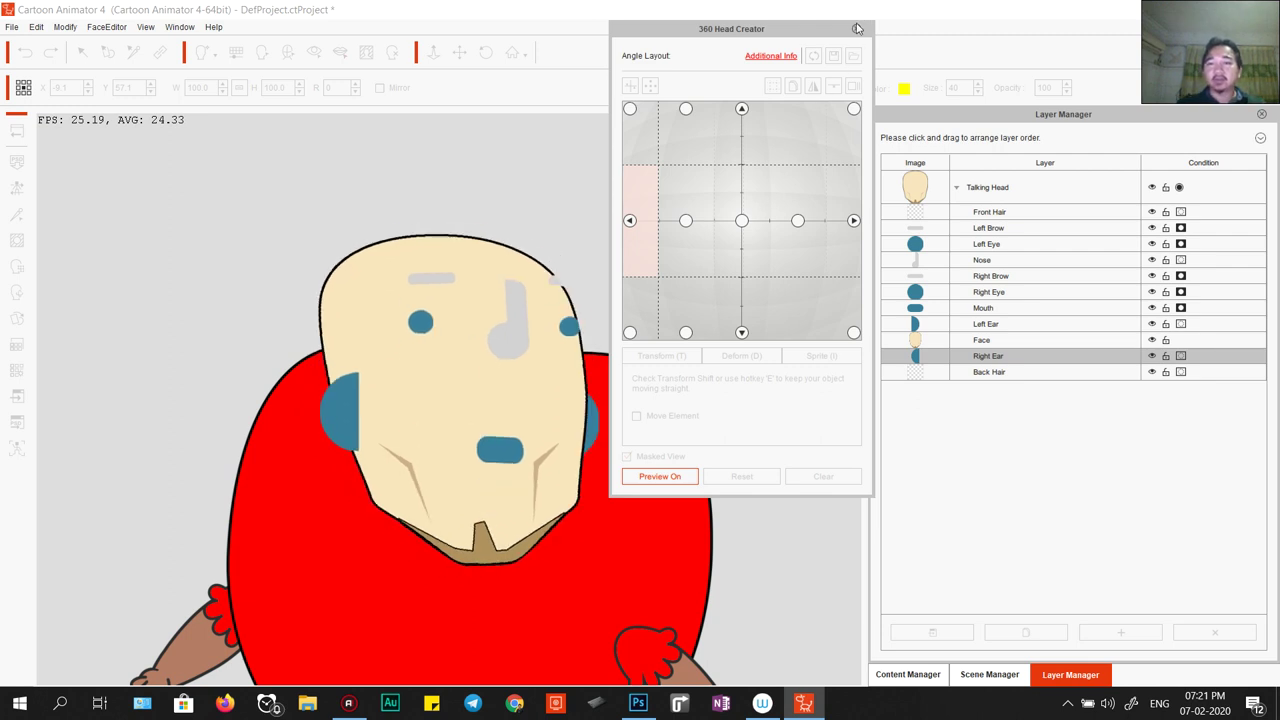
{"action": "left_click", "coordinate": [18, 134]}
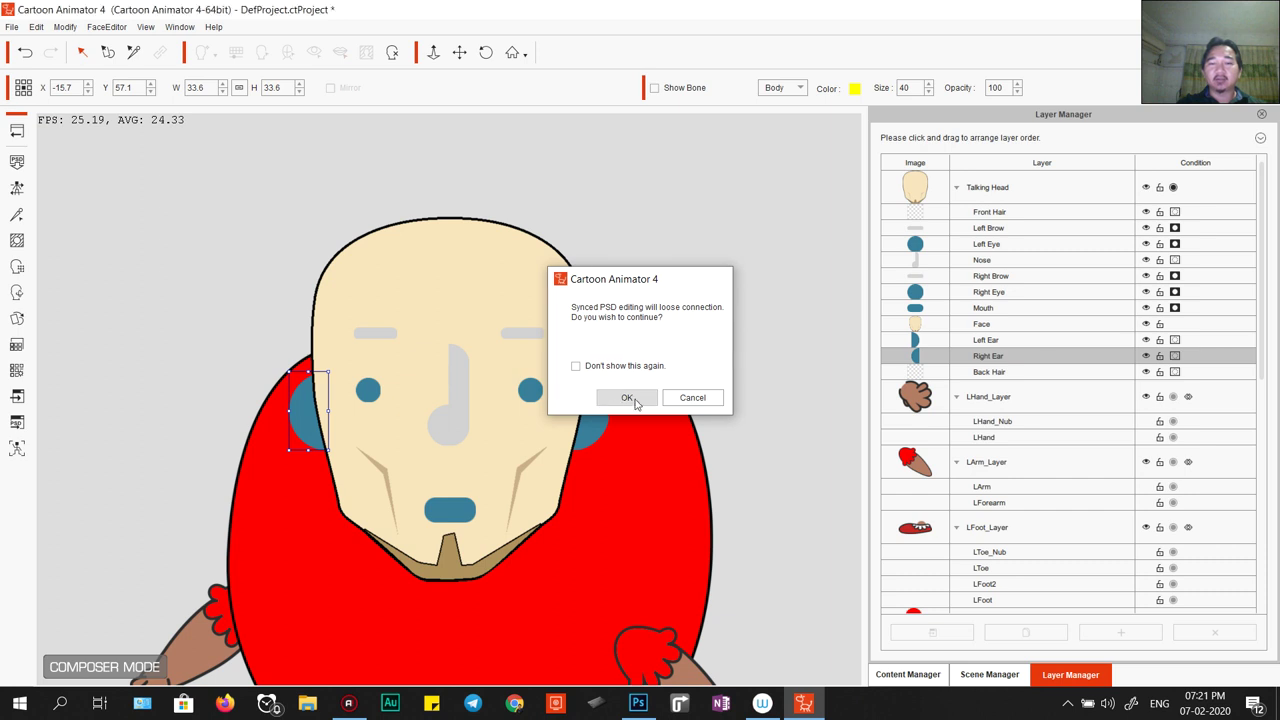
{"action": "left_click", "coordinate": [624, 396]}
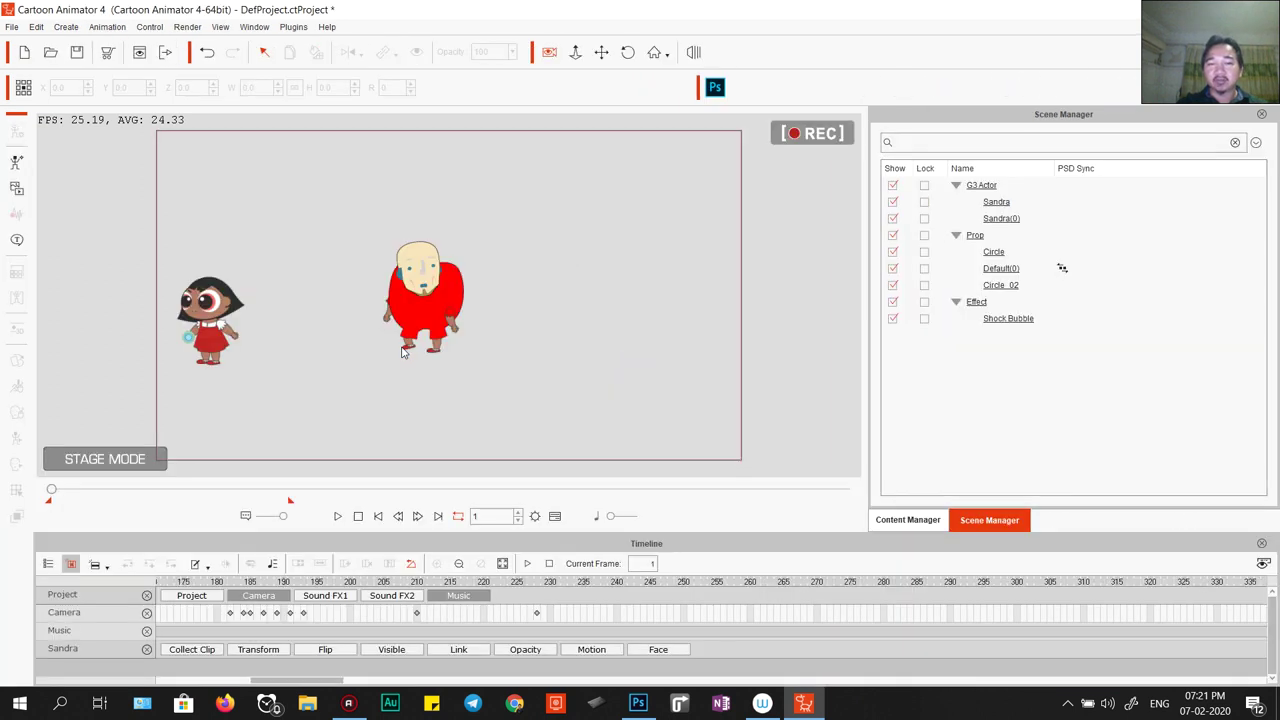